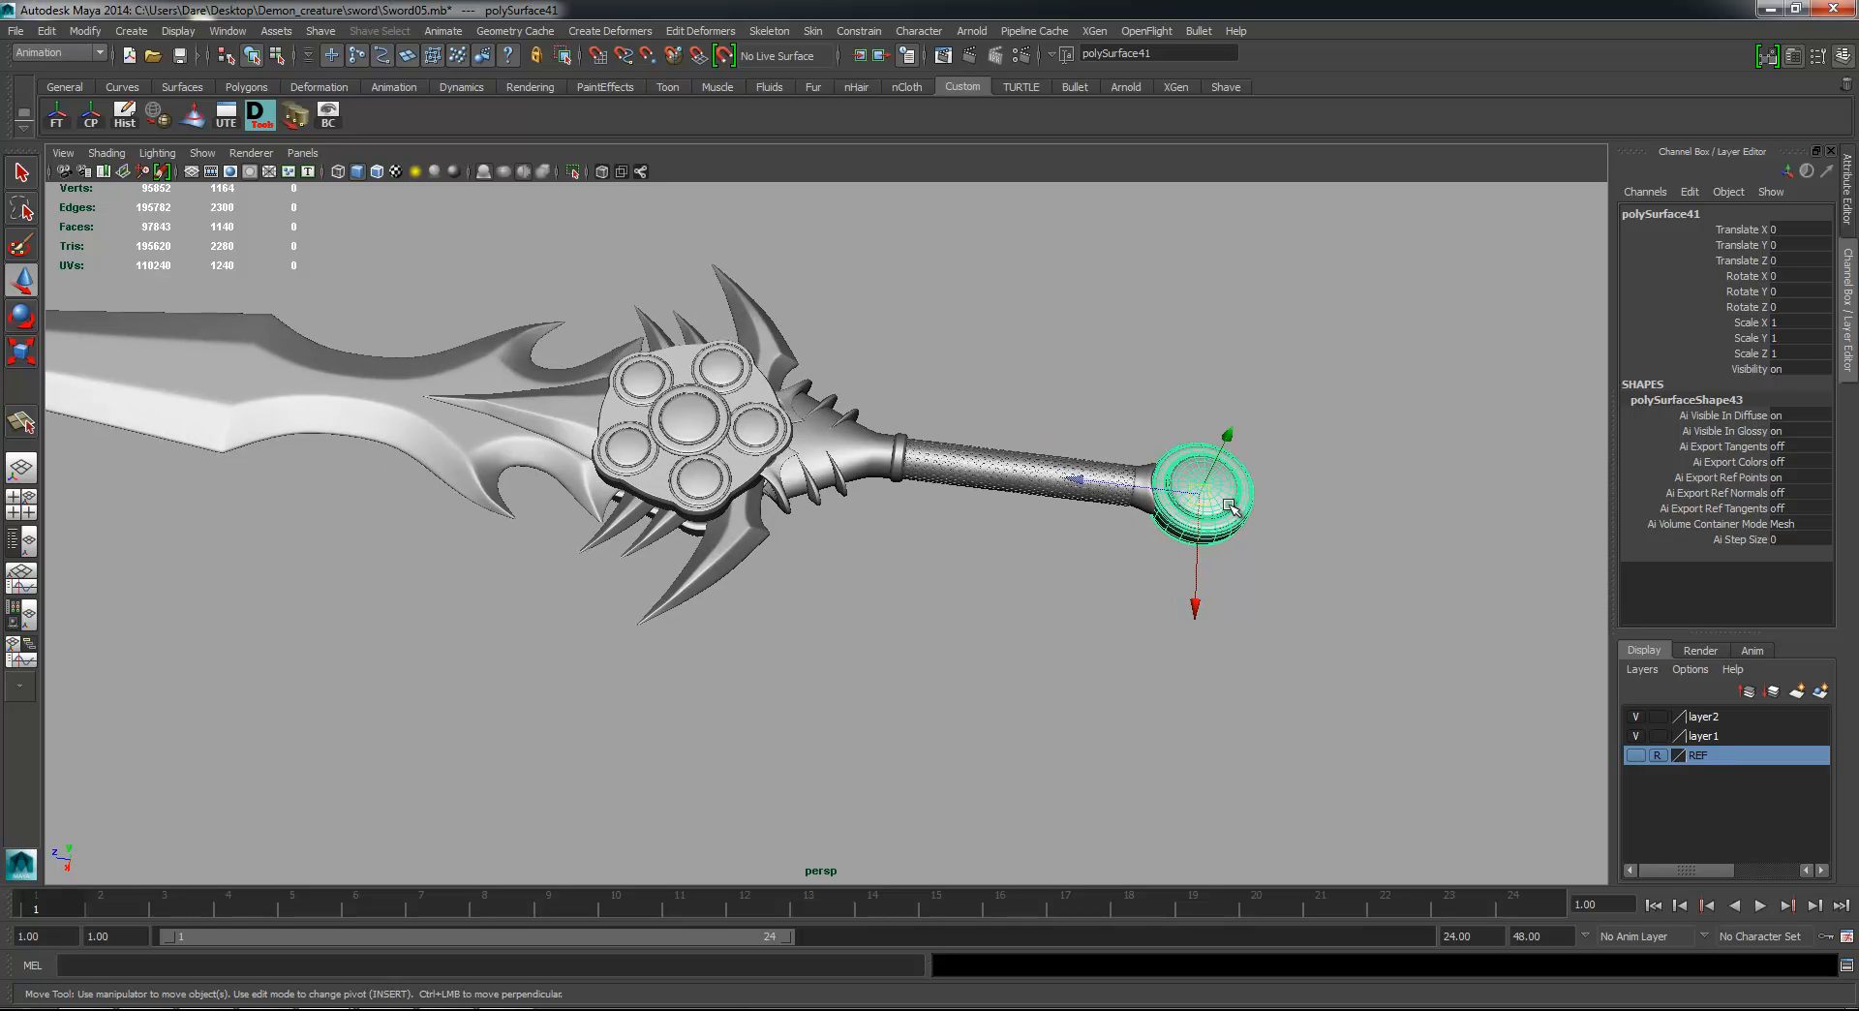
Step: Add the spiked neck, grip collars, blade with guard horns, and the small side spikes to the pommel selection
{"action": "middle_click_drag", "start_coordinate": [1262, 533], "coordinate": [1285, 527], "text": "alt"}
{"action": "left_click", "coordinate": [934, 483]}
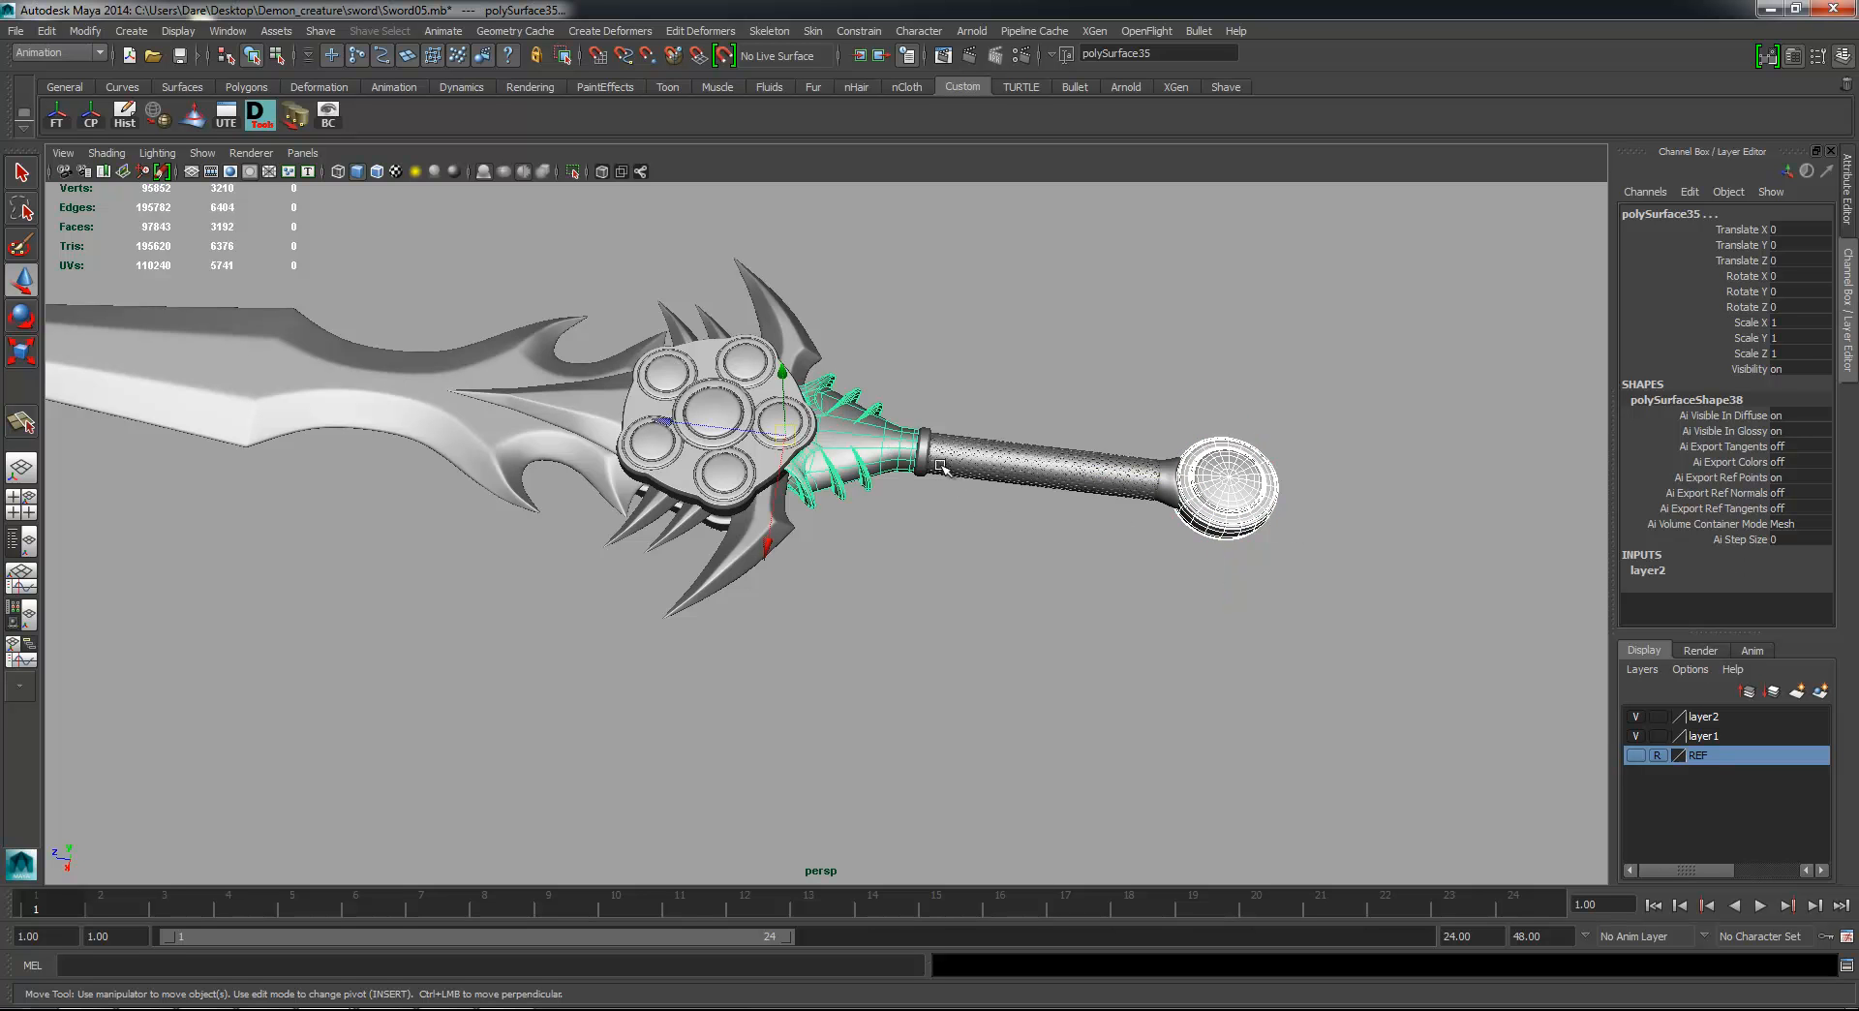
{"action": "left_click", "coordinate": [929, 470], "text": "shift"}
{"action": "middle_click_drag", "start_coordinate": [1012, 524], "coordinate": [1113, 547], "text": "alt"}
{"action": "left_click_drag", "start_coordinate": [1114, 547], "coordinate": [1016, 567], "text": "alt"}
{"action": "right_click_drag", "start_coordinate": [1016, 566], "coordinate": [1129, 566], "text": "alt"}
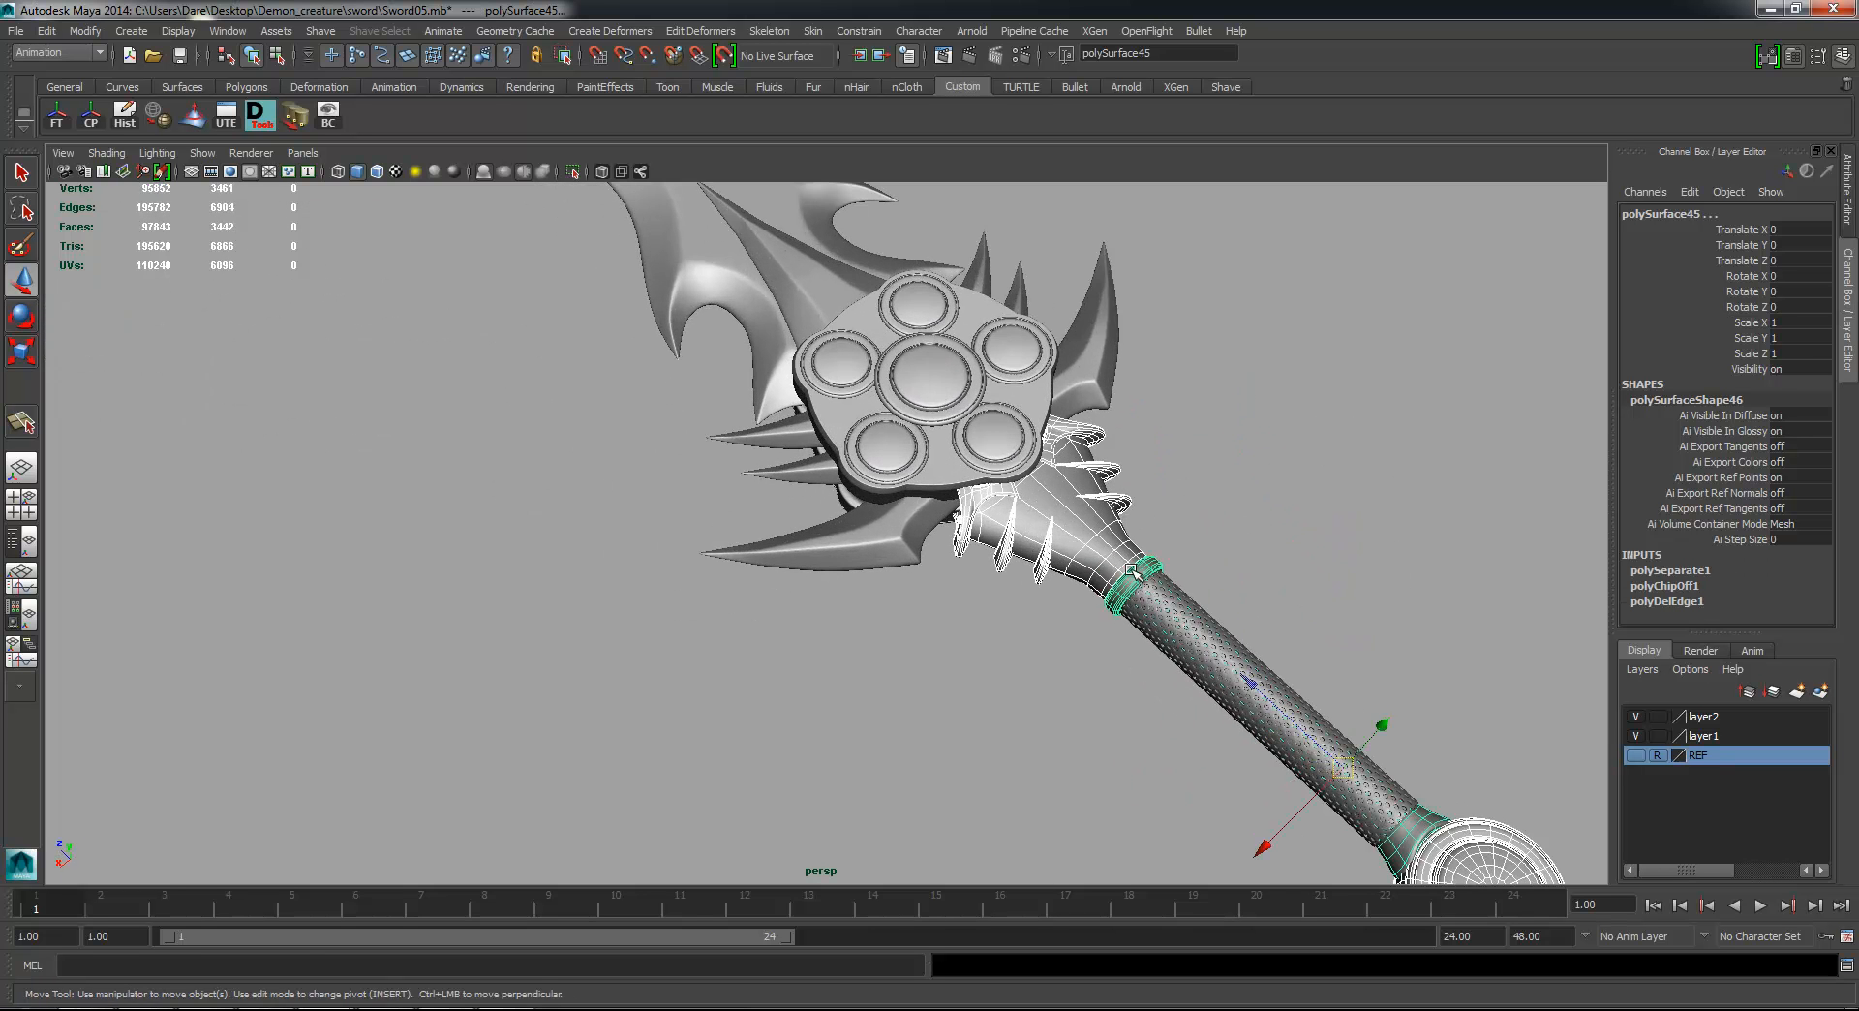
{"action": "middle_click_drag", "start_coordinate": [1129, 566], "coordinate": [1173, 576], "text": "alt"}
{"action": "left_click", "coordinate": [864, 513], "text": "shift"}
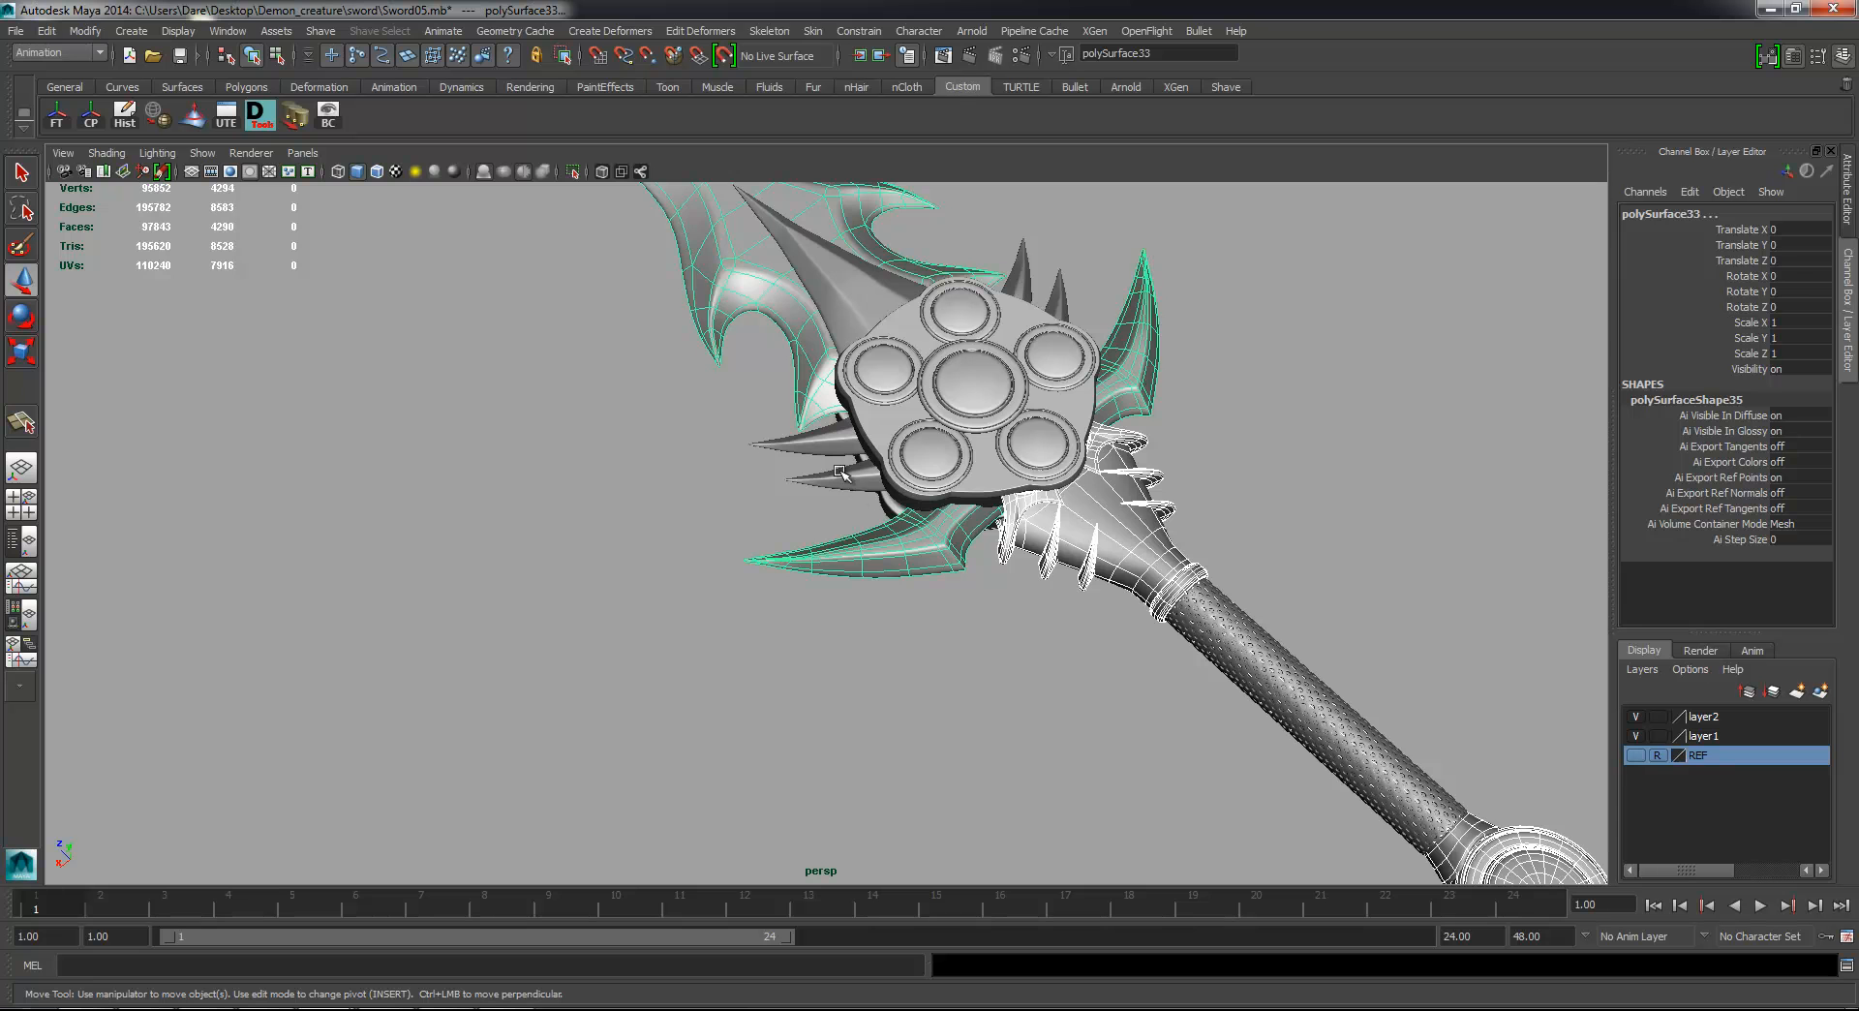
{"action": "left_click", "coordinate": [846, 484]}
Step: Add the medallion plates' side rims and the pointed ridge on the blade to the selection, undoing the stray last pick
{"action": "left_click_drag", "start_coordinate": [1108, 552], "coordinate": [1245, 543], "text": "alt"}
{"action": "middle_click_drag", "start_coordinate": [1245, 543], "coordinate": [1372, 556], "text": "alt"}
{"action": "left_click_drag", "start_coordinate": [1373, 556], "coordinate": [1385, 436], "text": "alt"}
{"action": "right_click_drag", "start_coordinate": [1384, 436], "coordinate": [1573, 688], "text": "alt"}
{"action": "left_click", "coordinate": [1403, 527]}
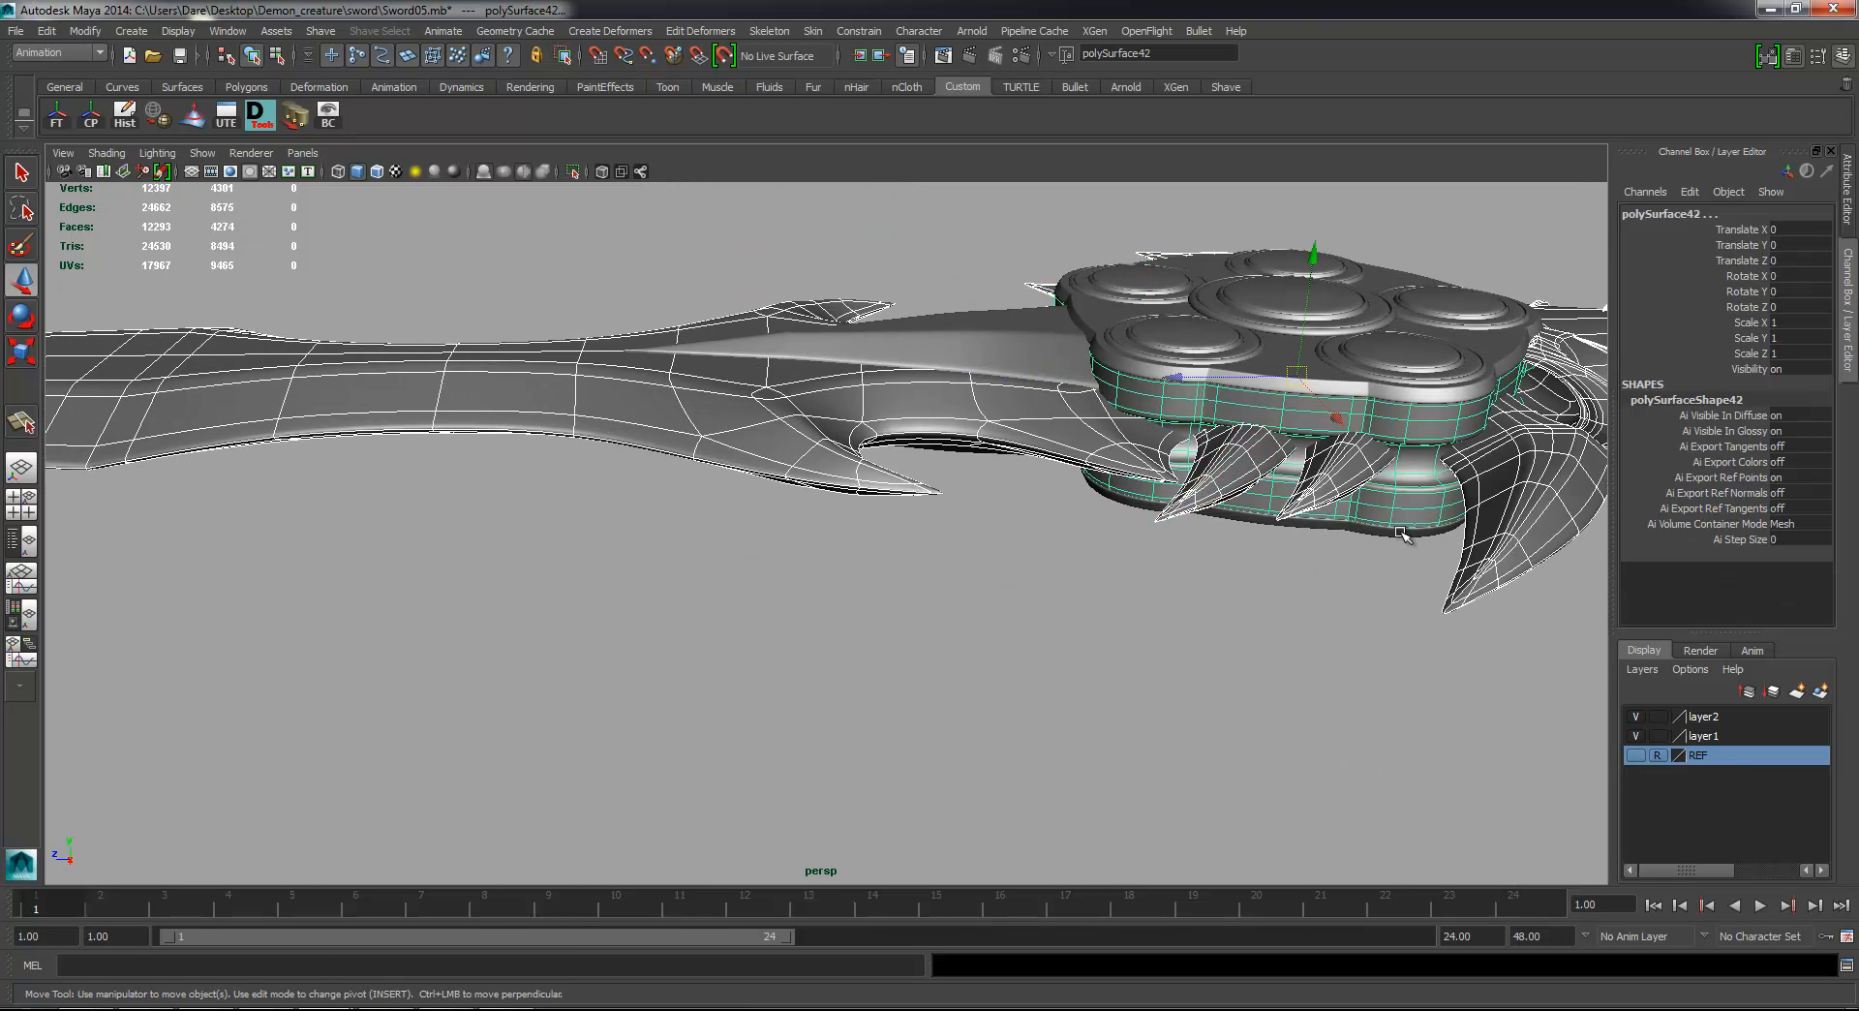
{"action": "middle_click_drag", "start_coordinate": [1100, 484], "coordinate": [1363, 473], "text": "alt"}
{"action": "right_click_drag", "start_coordinate": [1363, 473], "coordinate": [1256, 375], "text": "alt"}
{"action": "left_click", "coordinate": [1256, 376], "text": "shift"}
{"action": "left_click_drag", "start_coordinate": [1235, 482], "coordinate": [1328, 490], "text": "alt"}
{"action": "left_click", "coordinate": [1378, 390], "text": "shift"}
{"action": "key", "text": "ctrl+z"}
Step: Examine the guard, the neck and the perforated surface of the grip up close
{"action": "right_click_drag", "start_coordinate": [1360, 532], "coordinate": [1113, 542], "text": "alt"}
{"action": "middle_click_drag", "start_coordinate": [1113, 542], "coordinate": [1398, 420], "text": "alt"}
{"action": "left_click_drag", "start_coordinate": [1398, 420], "coordinate": [1262, 389], "text": "alt"}
{"action": "middle_click_drag", "start_coordinate": [1263, 388], "coordinate": [686, 571], "text": "alt"}
{"action": "right_click_drag", "start_coordinate": [1122, 581], "coordinate": [1353, 586], "text": "alt"}
{"action": "middle_click_drag", "start_coordinate": [1345, 580], "coordinate": [978, 672], "text": "alt"}
{"action": "right_click_drag", "start_coordinate": [1084, 677], "coordinate": [1593, 709], "text": "alt"}
{"action": "middle_click_drag", "start_coordinate": [1094, 556], "coordinate": [945, 514], "text": "alt"}
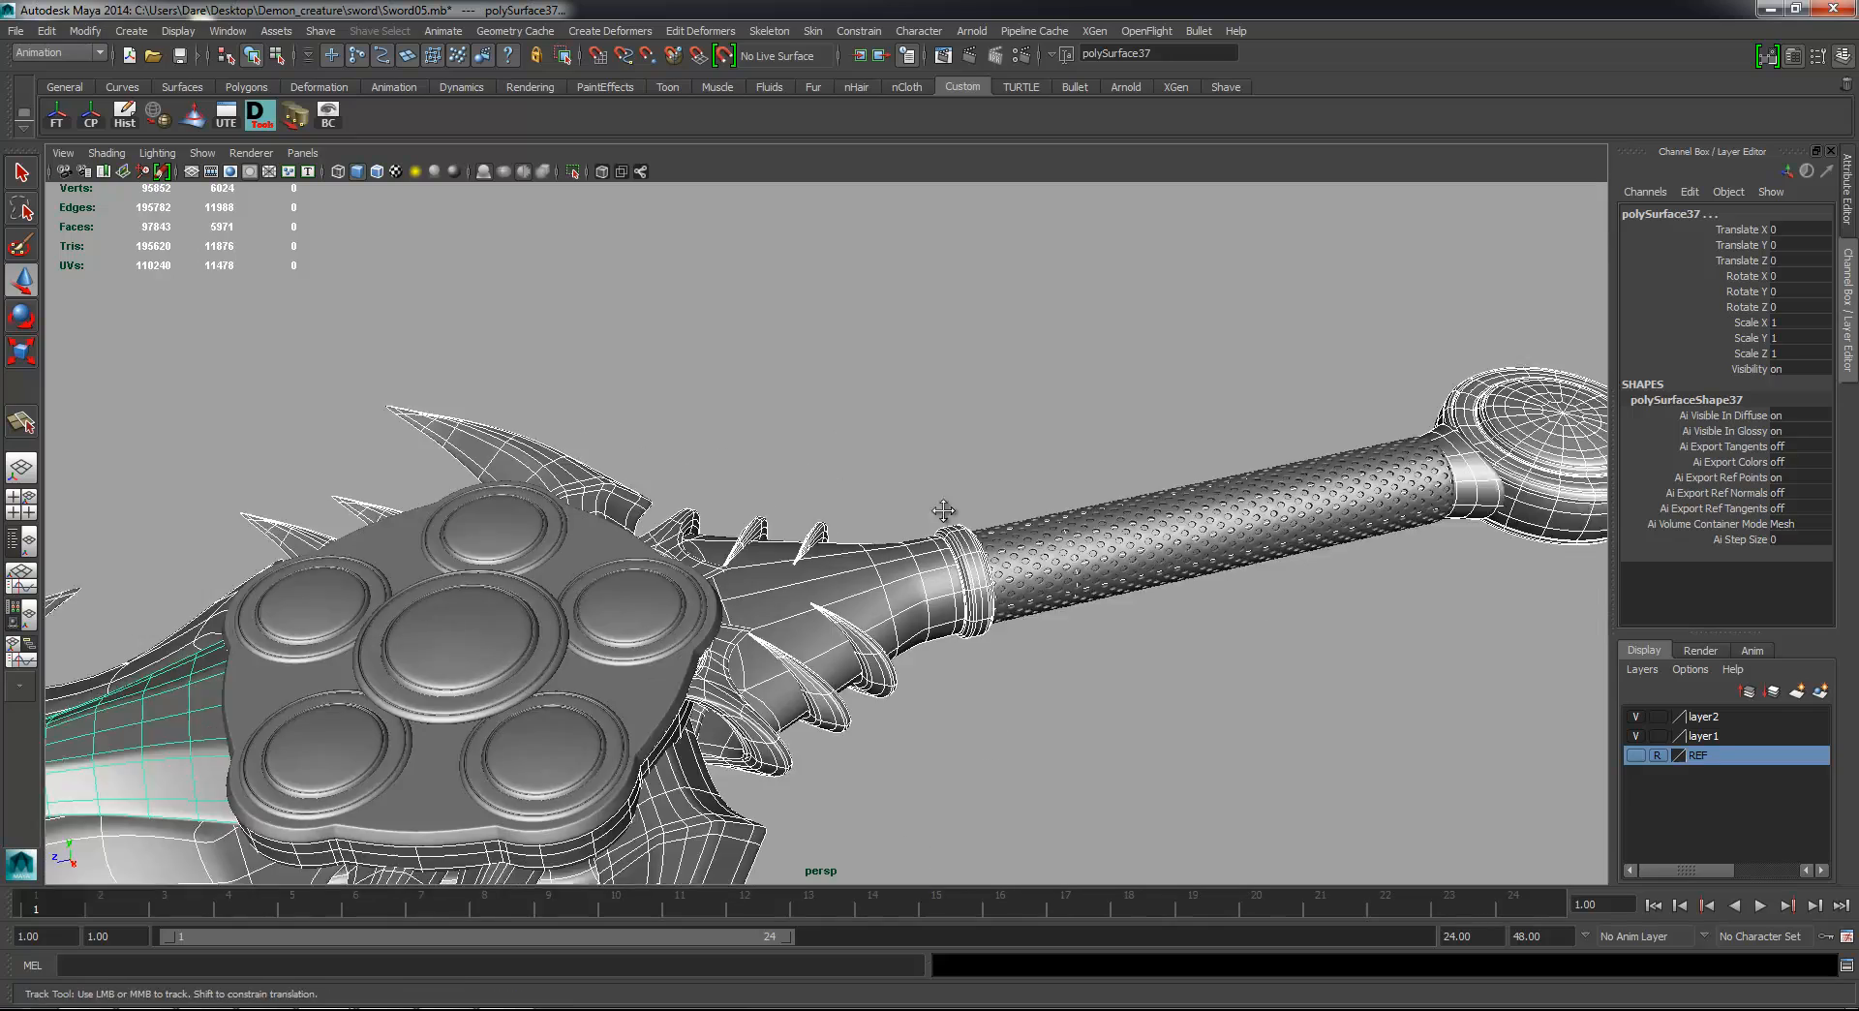
{"action": "right_click_drag", "start_coordinate": [946, 514], "coordinate": [1473, 672], "text": "alt"}
{"action": "middle_click_drag", "start_coordinate": [1473, 672], "coordinate": [1284, 664], "text": "alt"}
{"action": "right_click_drag", "start_coordinate": [1079, 620], "coordinate": [1026, 571], "text": "alt"}
{"action": "middle_click_drag", "start_coordinate": [959, 508], "coordinate": [1043, 423], "text": "alt"}
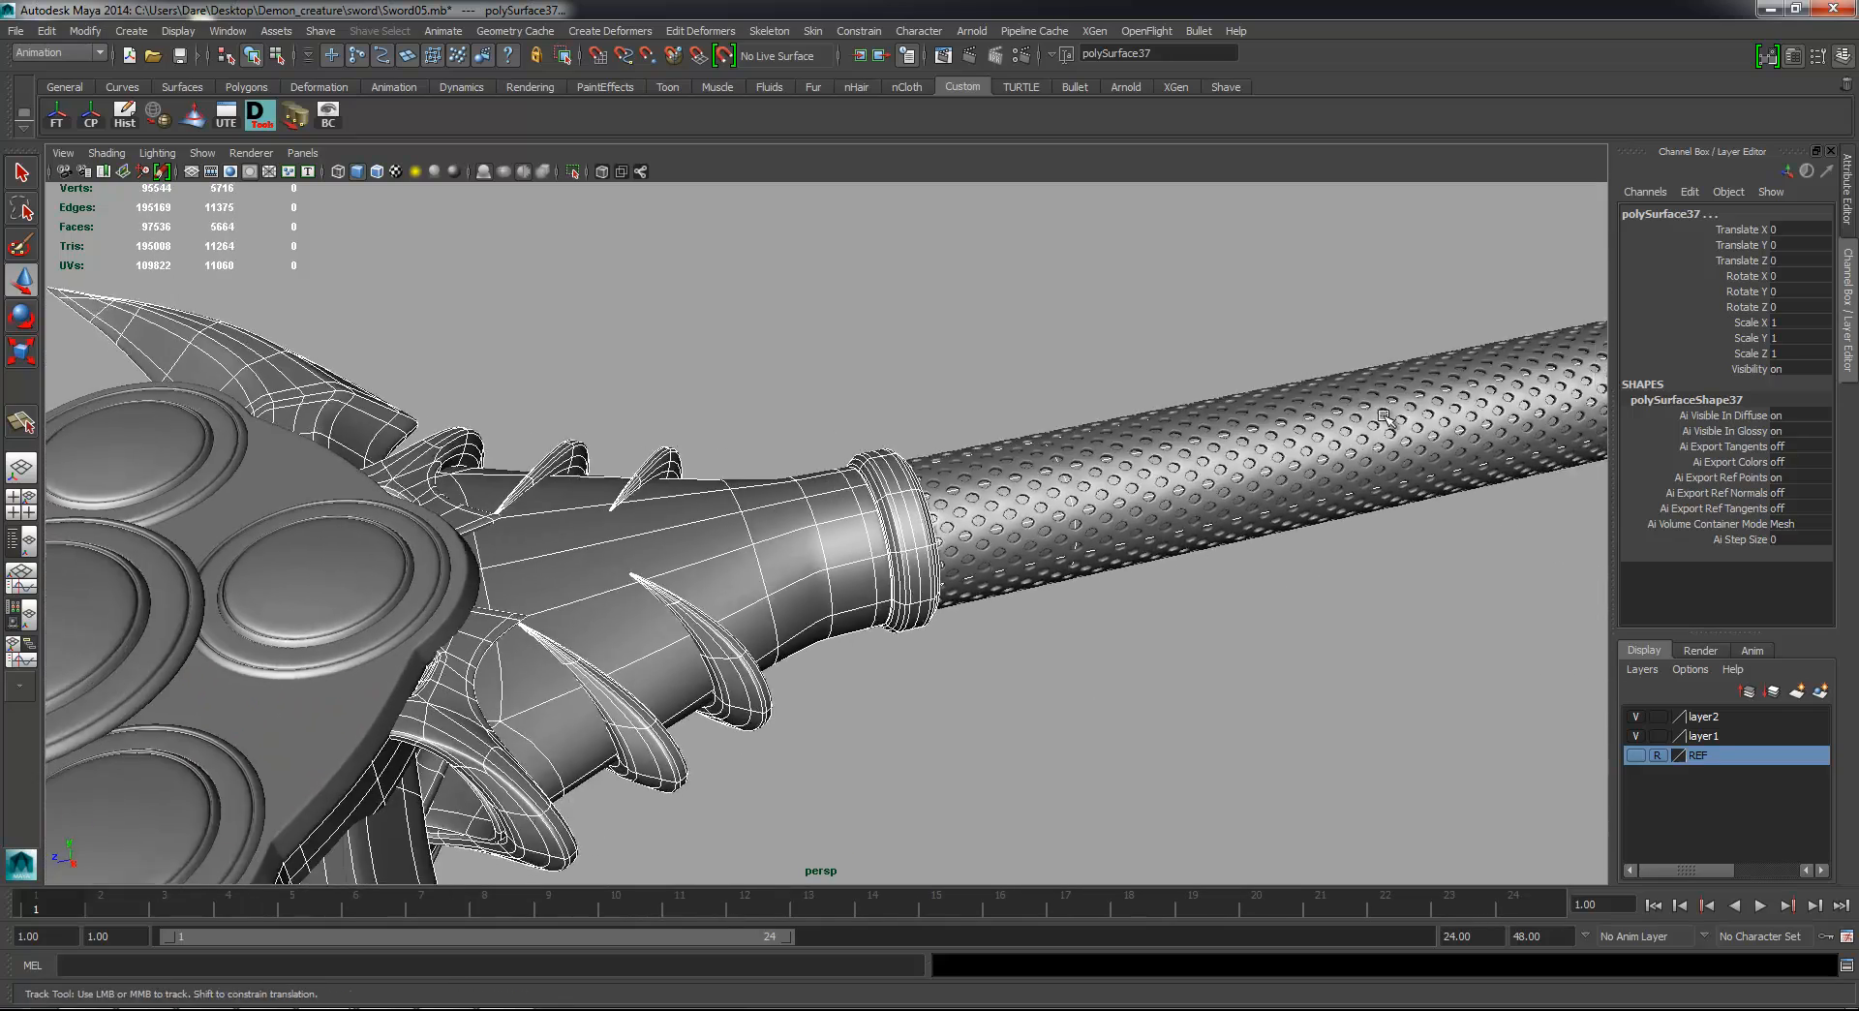
{"action": "right_click_drag", "start_coordinate": [1043, 423], "coordinate": [839, 439], "text": "alt"}
{"action": "left_click_drag", "start_coordinate": [838, 439], "coordinate": [928, 441], "text": "alt"}
{"action": "right_click_drag", "start_coordinate": [927, 441], "coordinate": [978, 492], "text": "alt"}
{"action": "left_click_drag", "start_coordinate": [978, 492], "coordinate": [851, 490], "text": "alt"}
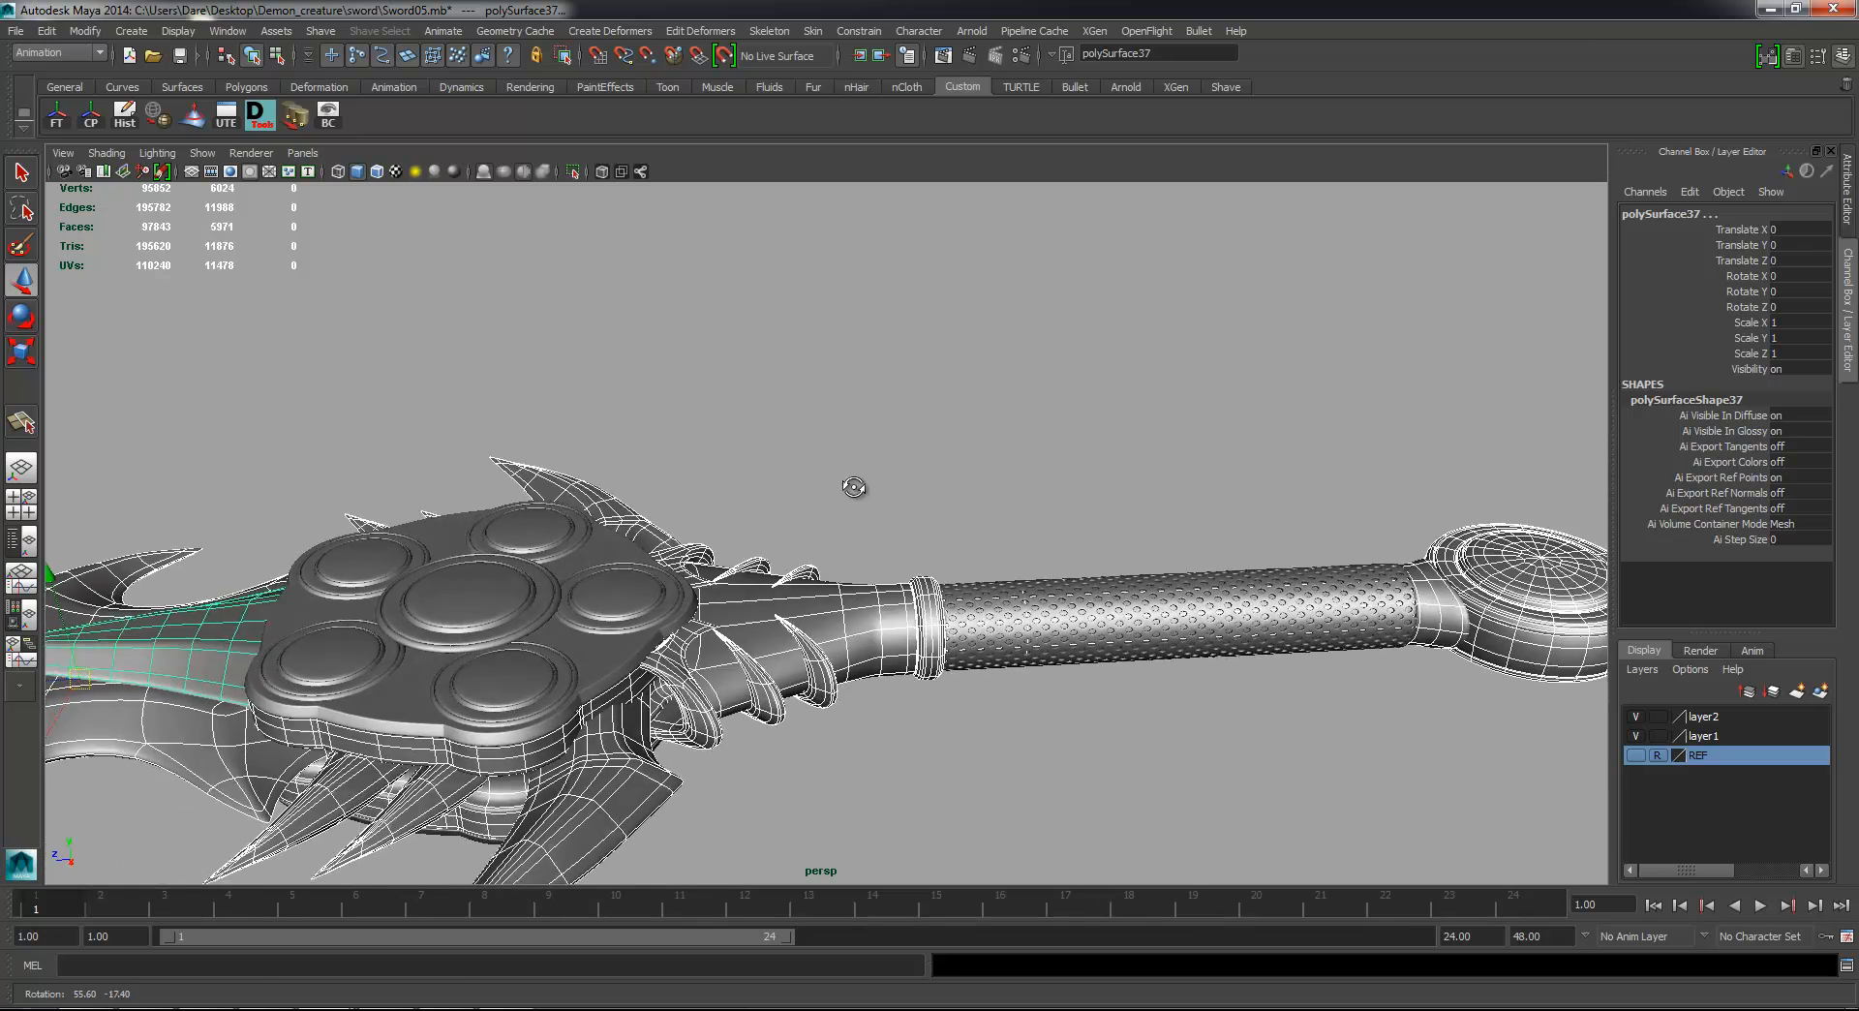
{"action": "right_click_drag", "start_coordinate": [851, 490], "coordinate": [1103, 565], "text": "alt"}
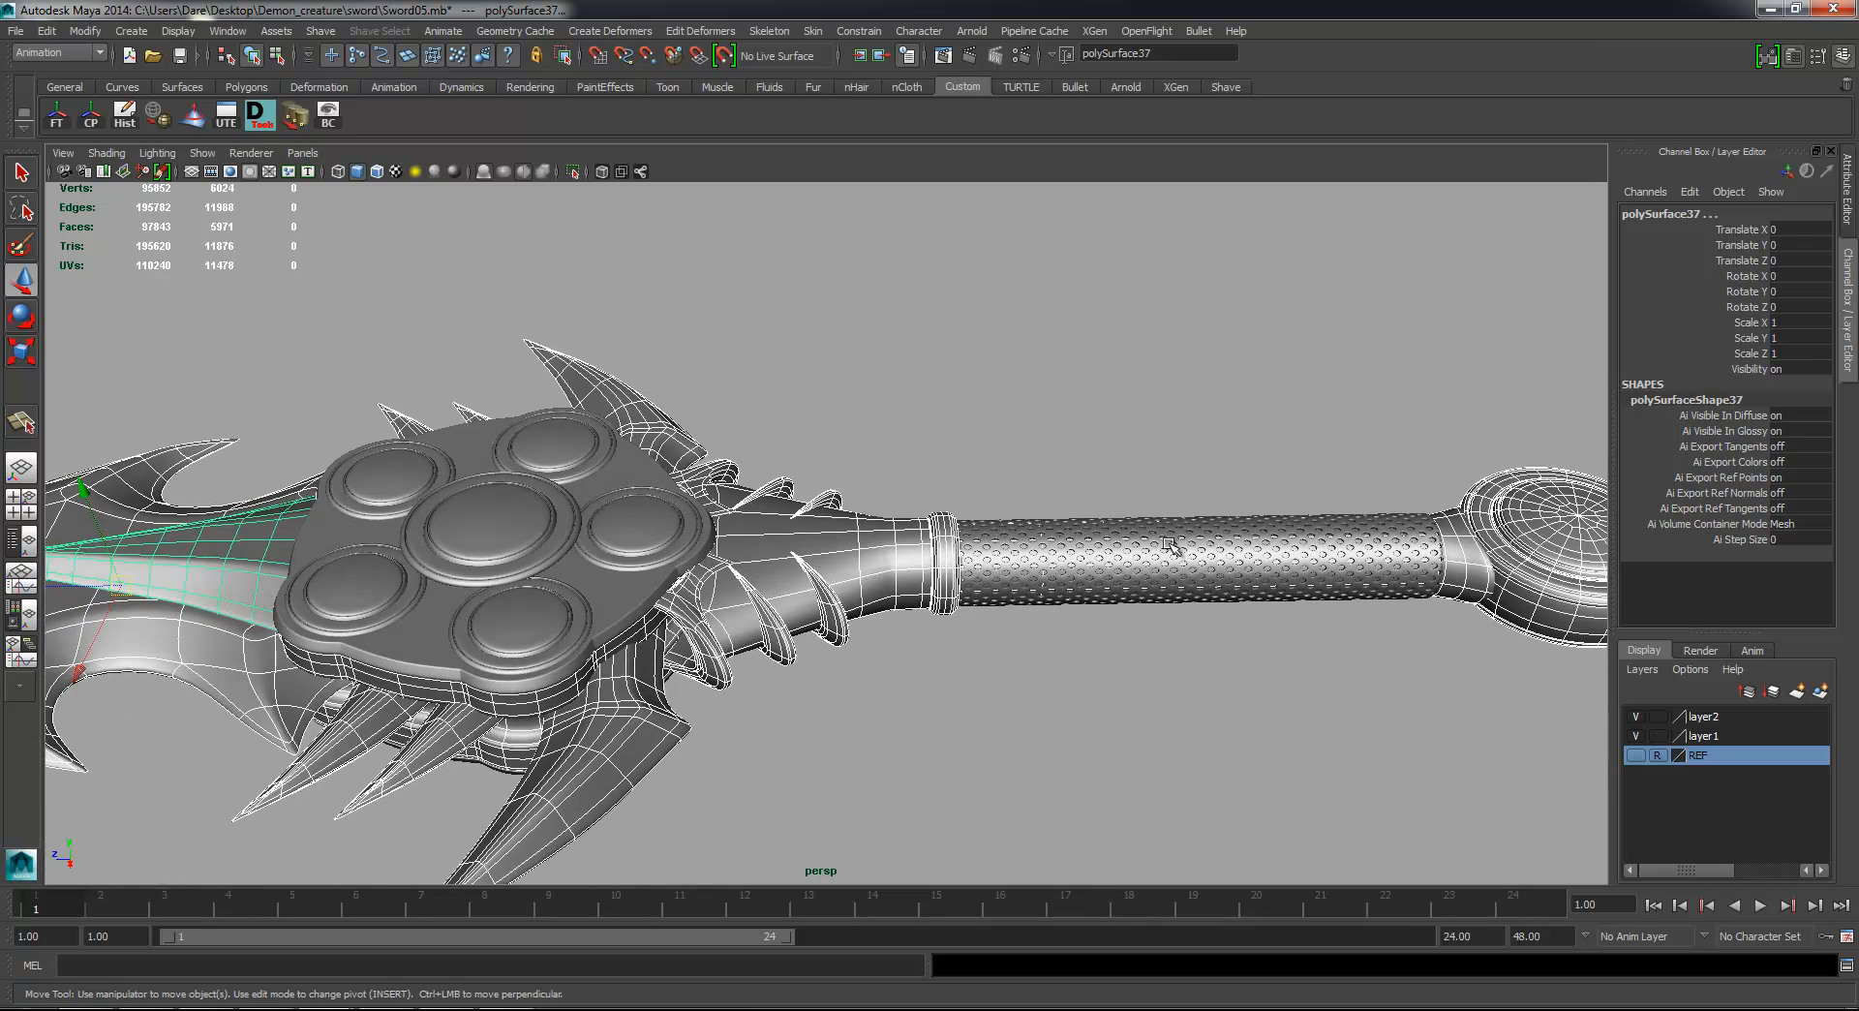
{"action": "middle_click_drag", "start_coordinate": [1166, 571], "coordinate": [953, 539], "text": "alt"}
{"action": "right_click_drag", "start_coordinate": [1000, 613], "coordinate": [1210, 610], "text": "alt"}
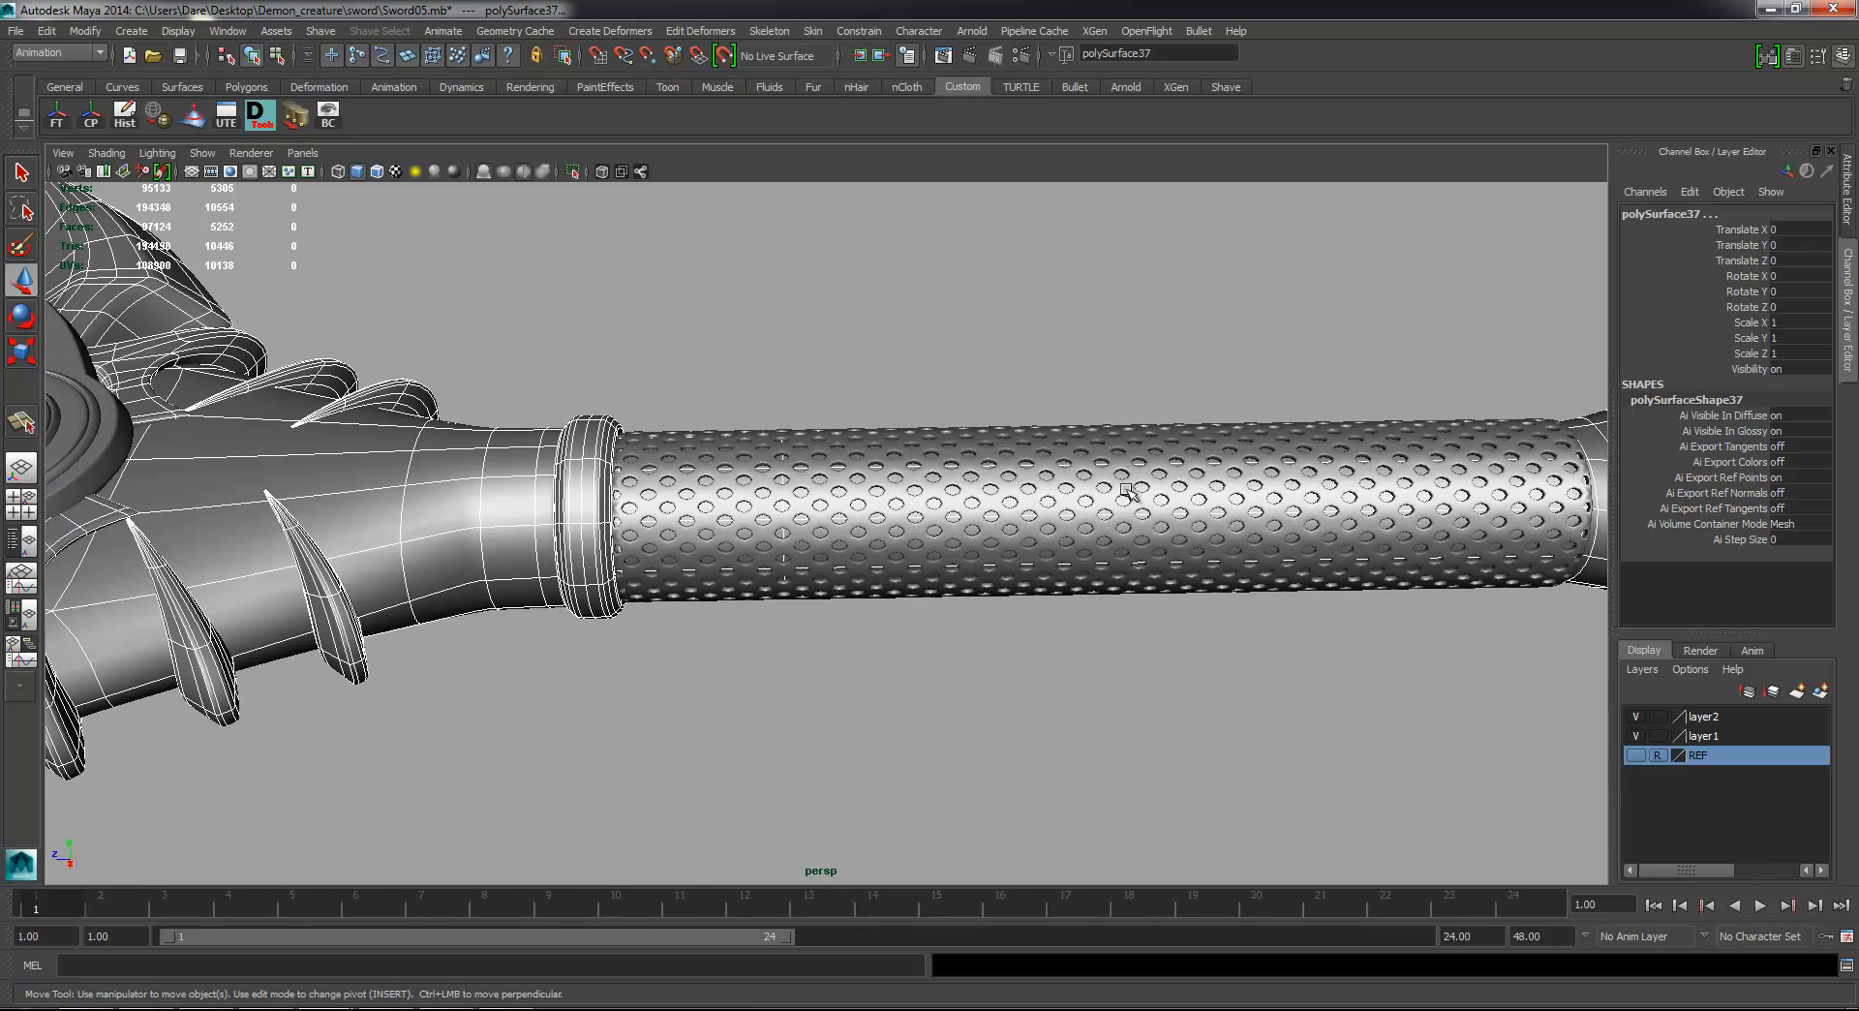
{"action": "middle_click_drag", "start_coordinate": [1185, 568], "coordinate": [1155, 620], "text": "alt"}
{"action": "mouse_move", "coordinate": [1131, 584]}
{"action": "right_mouse_down", "text": "alt"}
{"action": "mouse_move", "coordinate": [1087, 531]}
{"action": "mouse_move", "coordinate": [1356, 590]}
{"action": "mouse_move", "coordinate": [1381, 614]}
{"action": "mouse_move", "coordinate": [1007, 506]}
{"action": "right_mouse_up", "text": "alt"}
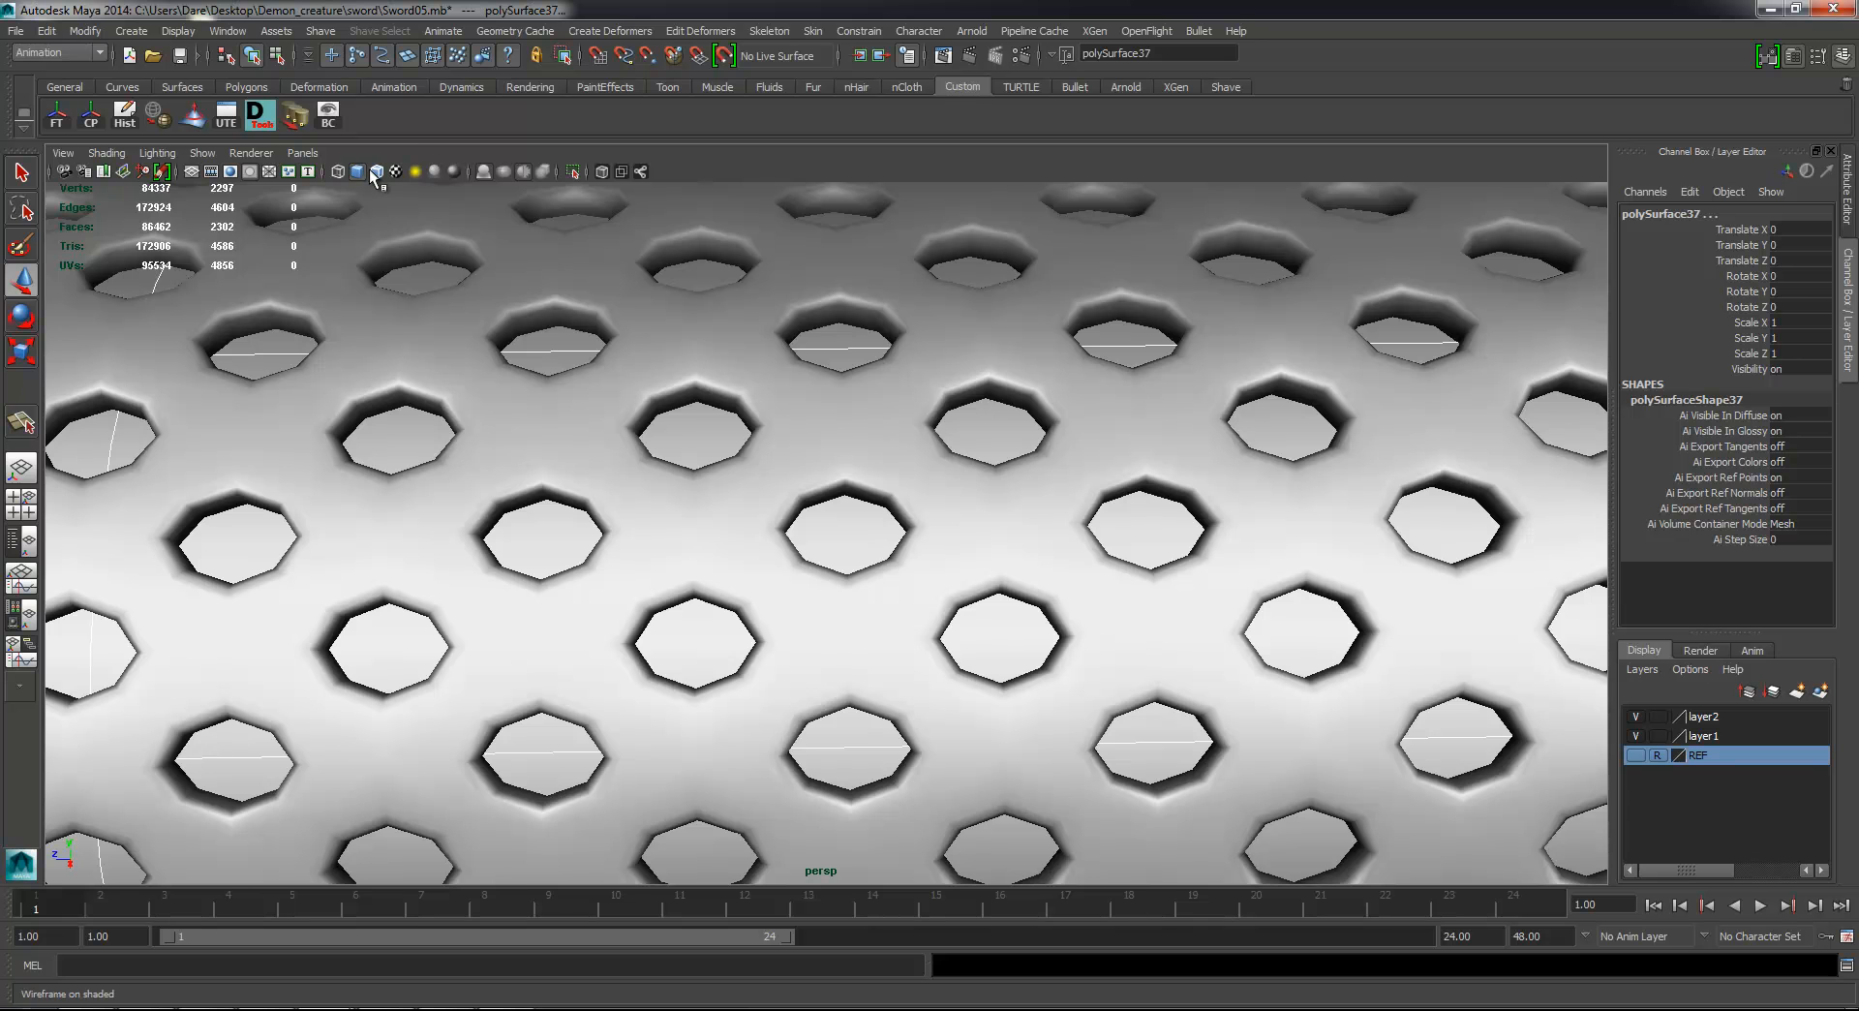
Step: Display the wireframe over the shaded model to examine the grip's and medallions' mesh density, and switch it off again
{"action": "left_click", "coordinate": [375, 173]}
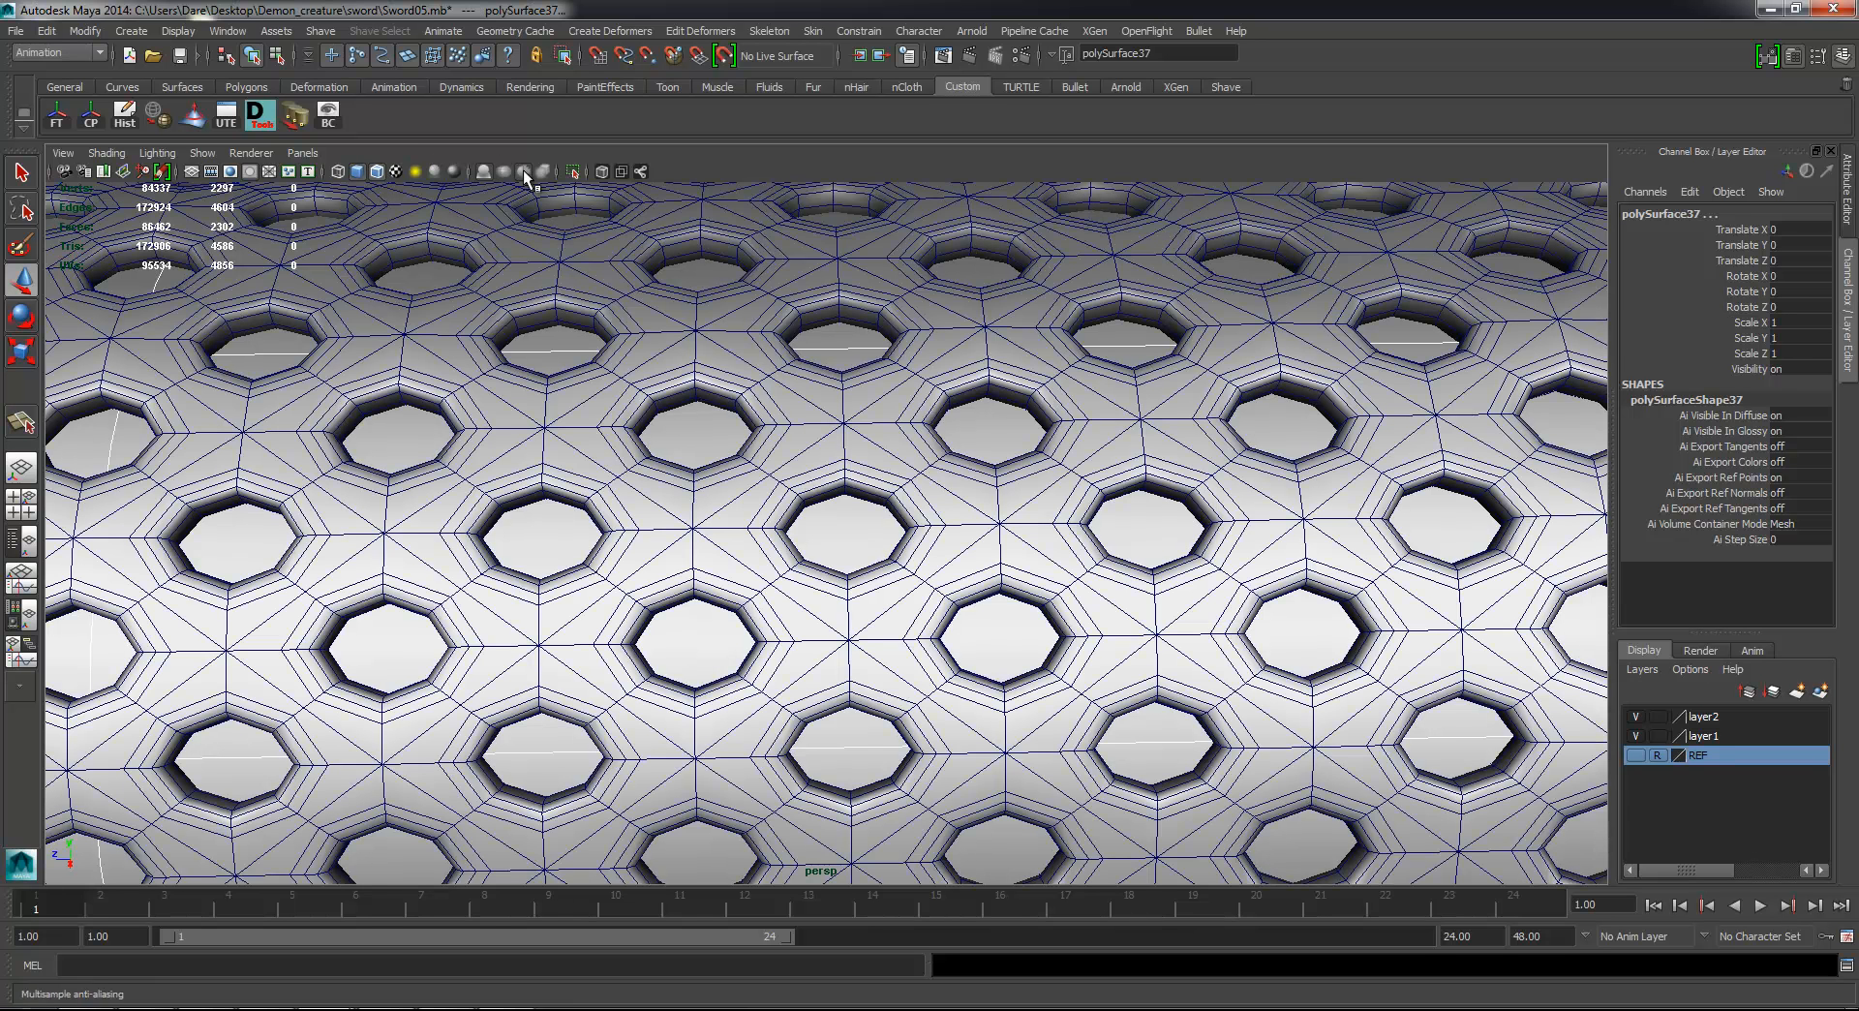
{"action": "right_click_drag", "start_coordinate": [828, 561], "coordinate": [775, 551], "text": "alt"}
{"action": "left_click_drag", "start_coordinate": [775, 551], "coordinate": [687, 290], "text": "alt"}
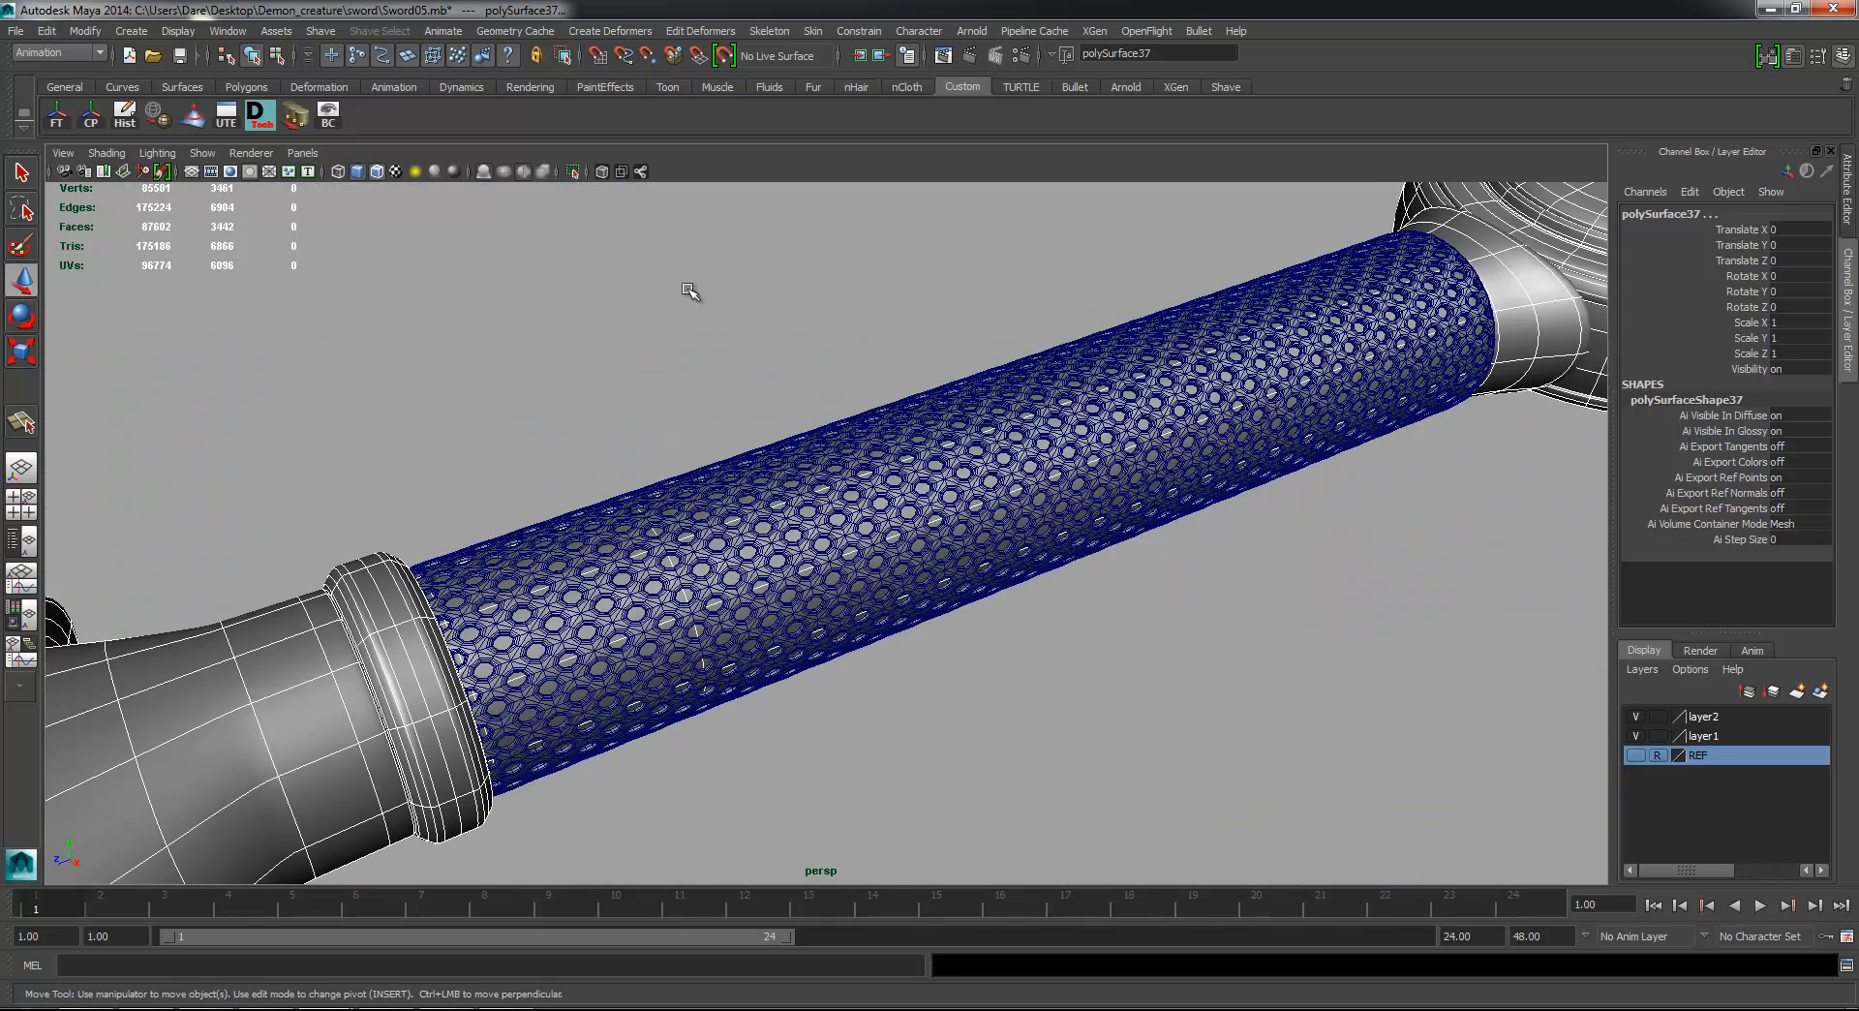
{"action": "right_click_drag", "start_coordinate": [1086, 428], "coordinate": [976, 410], "text": "alt"}
{"action": "middle_click_drag", "start_coordinate": [977, 410], "coordinate": [1137, 385], "text": "alt"}
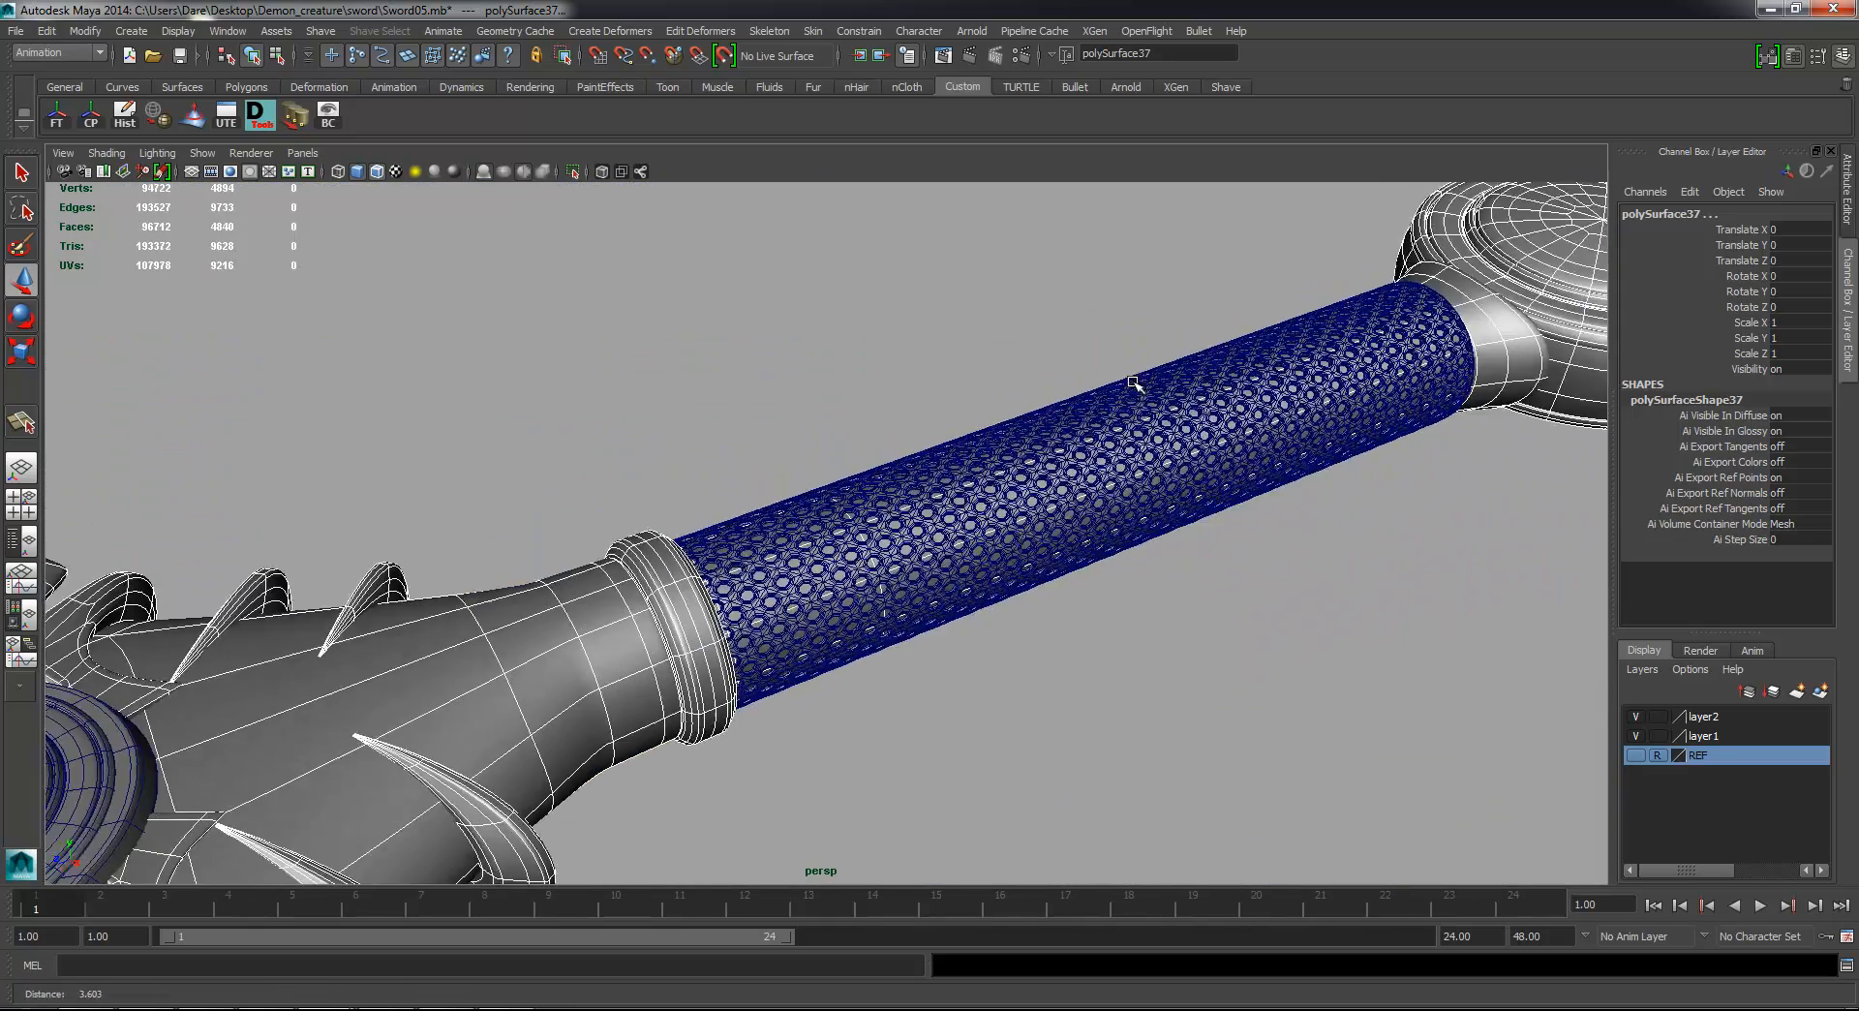
{"action": "left_click_drag", "start_coordinate": [1137, 386], "coordinate": [1042, 378], "text": "alt"}
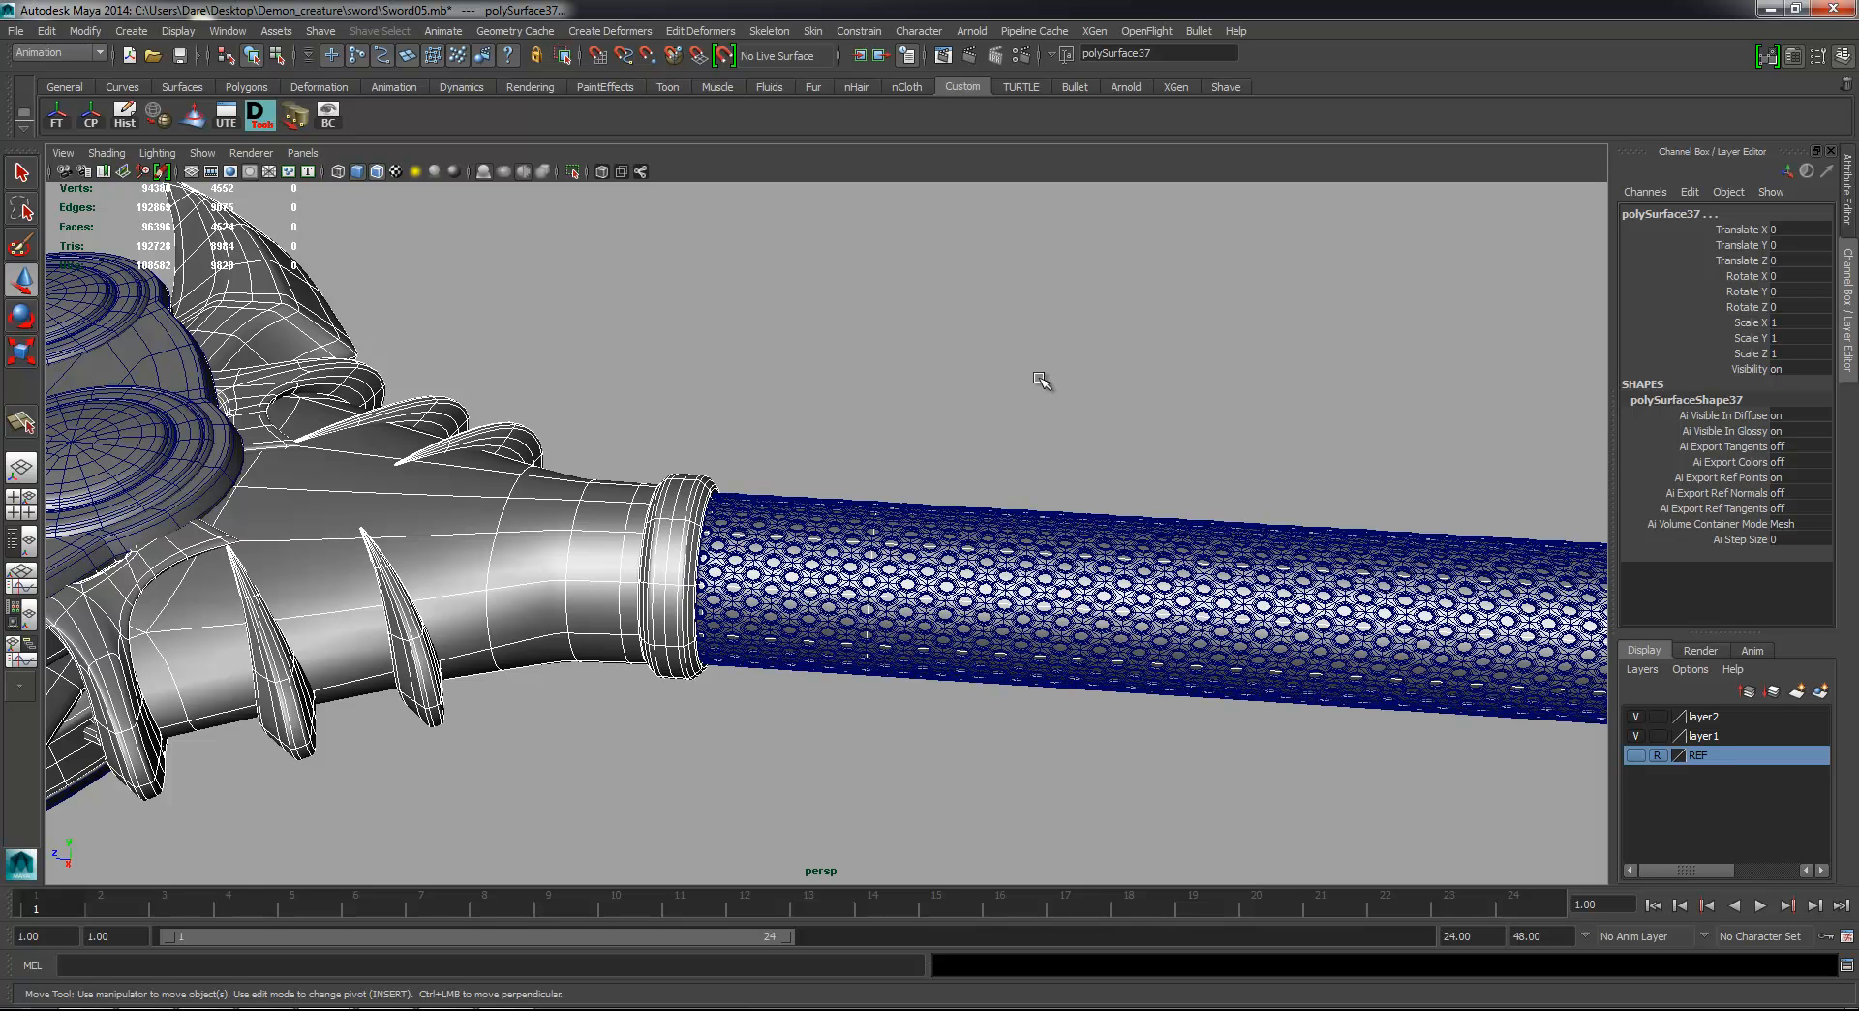
{"action": "right_click_drag", "start_coordinate": [1023, 368], "coordinate": [763, 373], "text": "alt"}
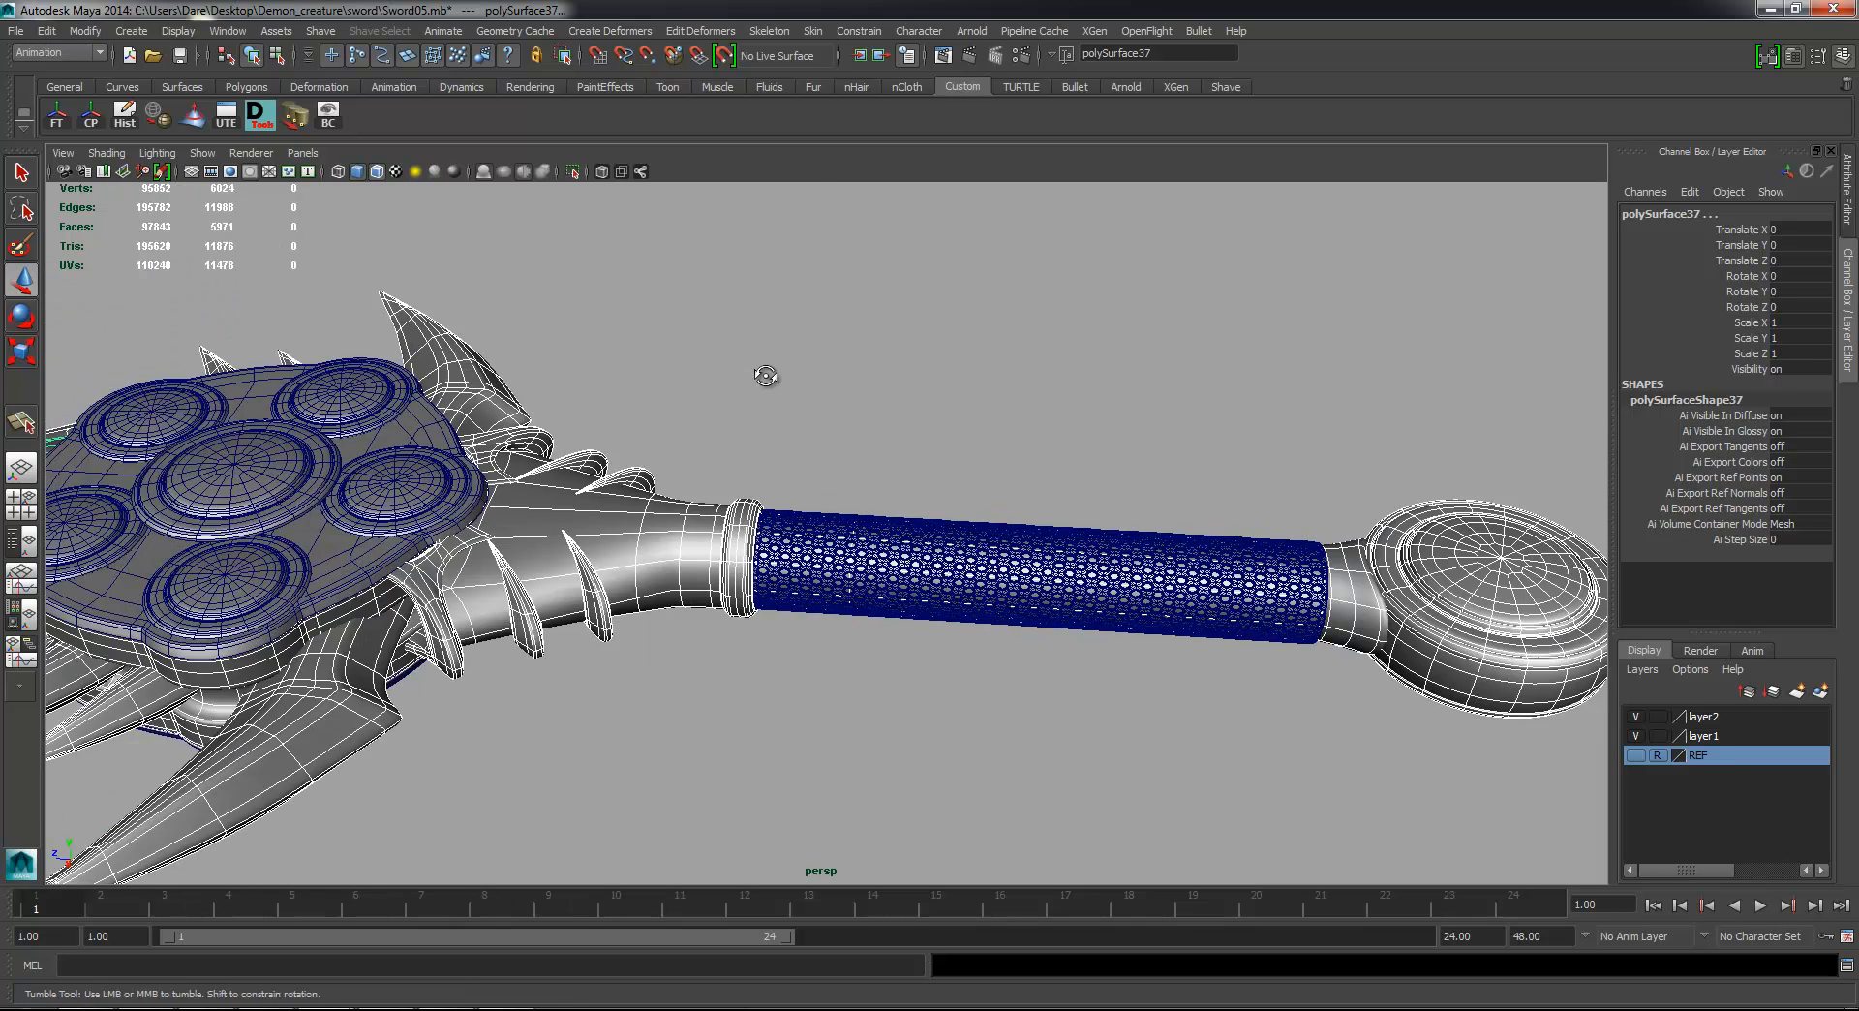
{"action": "left_click_drag", "start_coordinate": [764, 374], "coordinate": [954, 500], "text": "alt"}
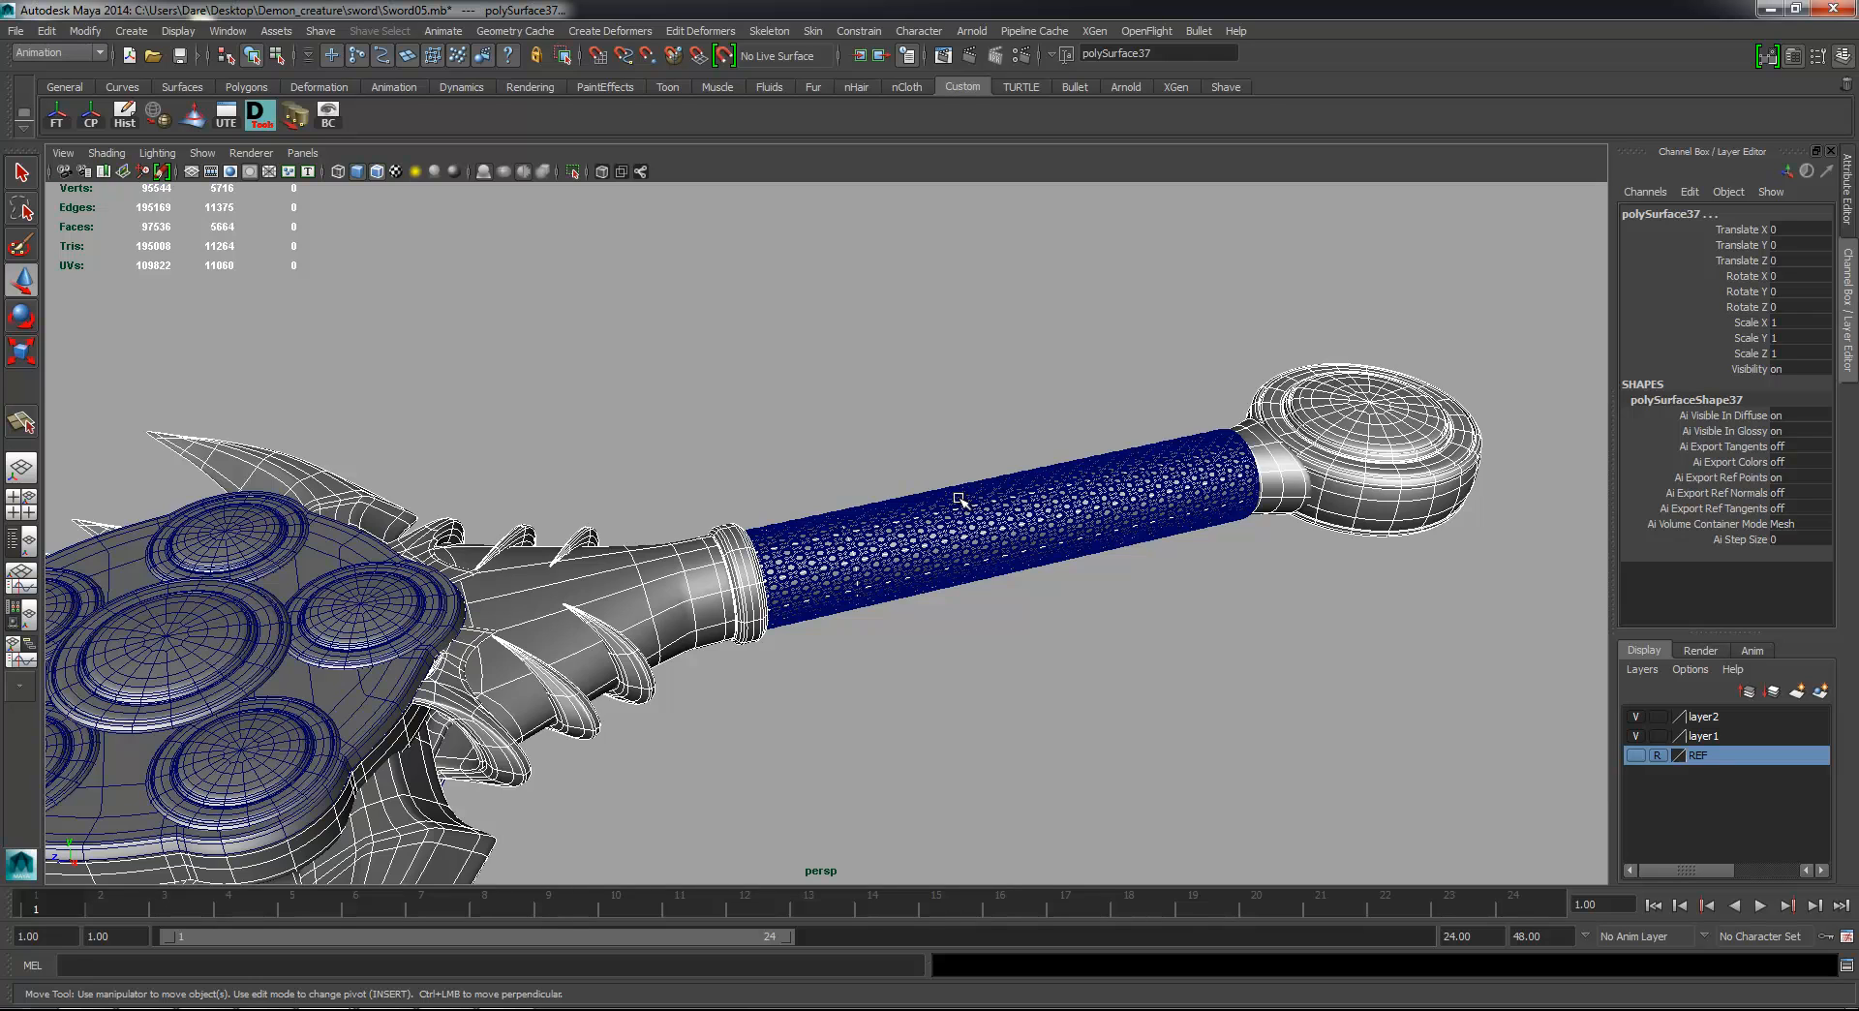
{"action": "right_click_drag", "start_coordinate": [1140, 592], "coordinate": [677, 499], "text": "alt"}
{"action": "middle_click_drag", "start_coordinate": [678, 499], "coordinate": [862, 344], "text": "alt"}
{"action": "left_click_drag", "start_coordinate": [863, 343], "coordinate": [920, 354], "text": "alt"}
{"action": "middle_click_drag", "start_coordinate": [839, 333], "coordinate": [849, 417], "text": "alt"}
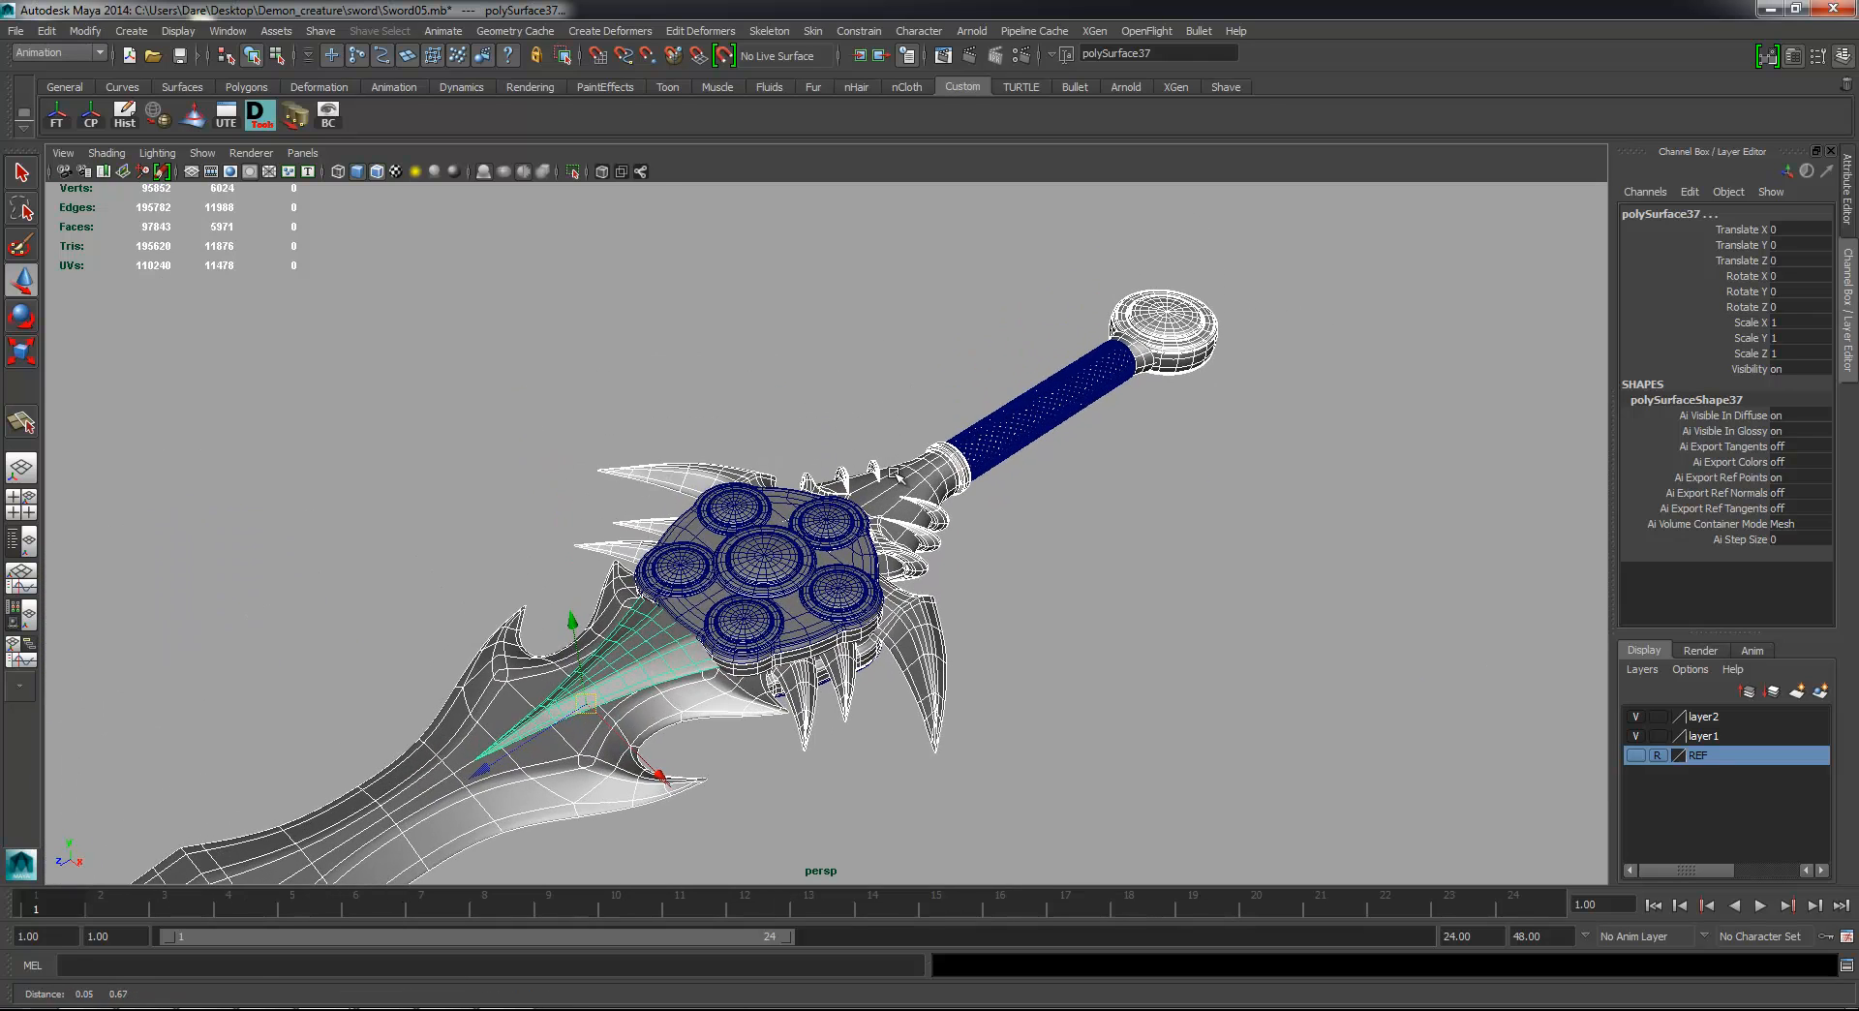
{"action": "scroll", "coordinate": [849, 418], "scroll_direction": "up", "scroll_amount": 1}
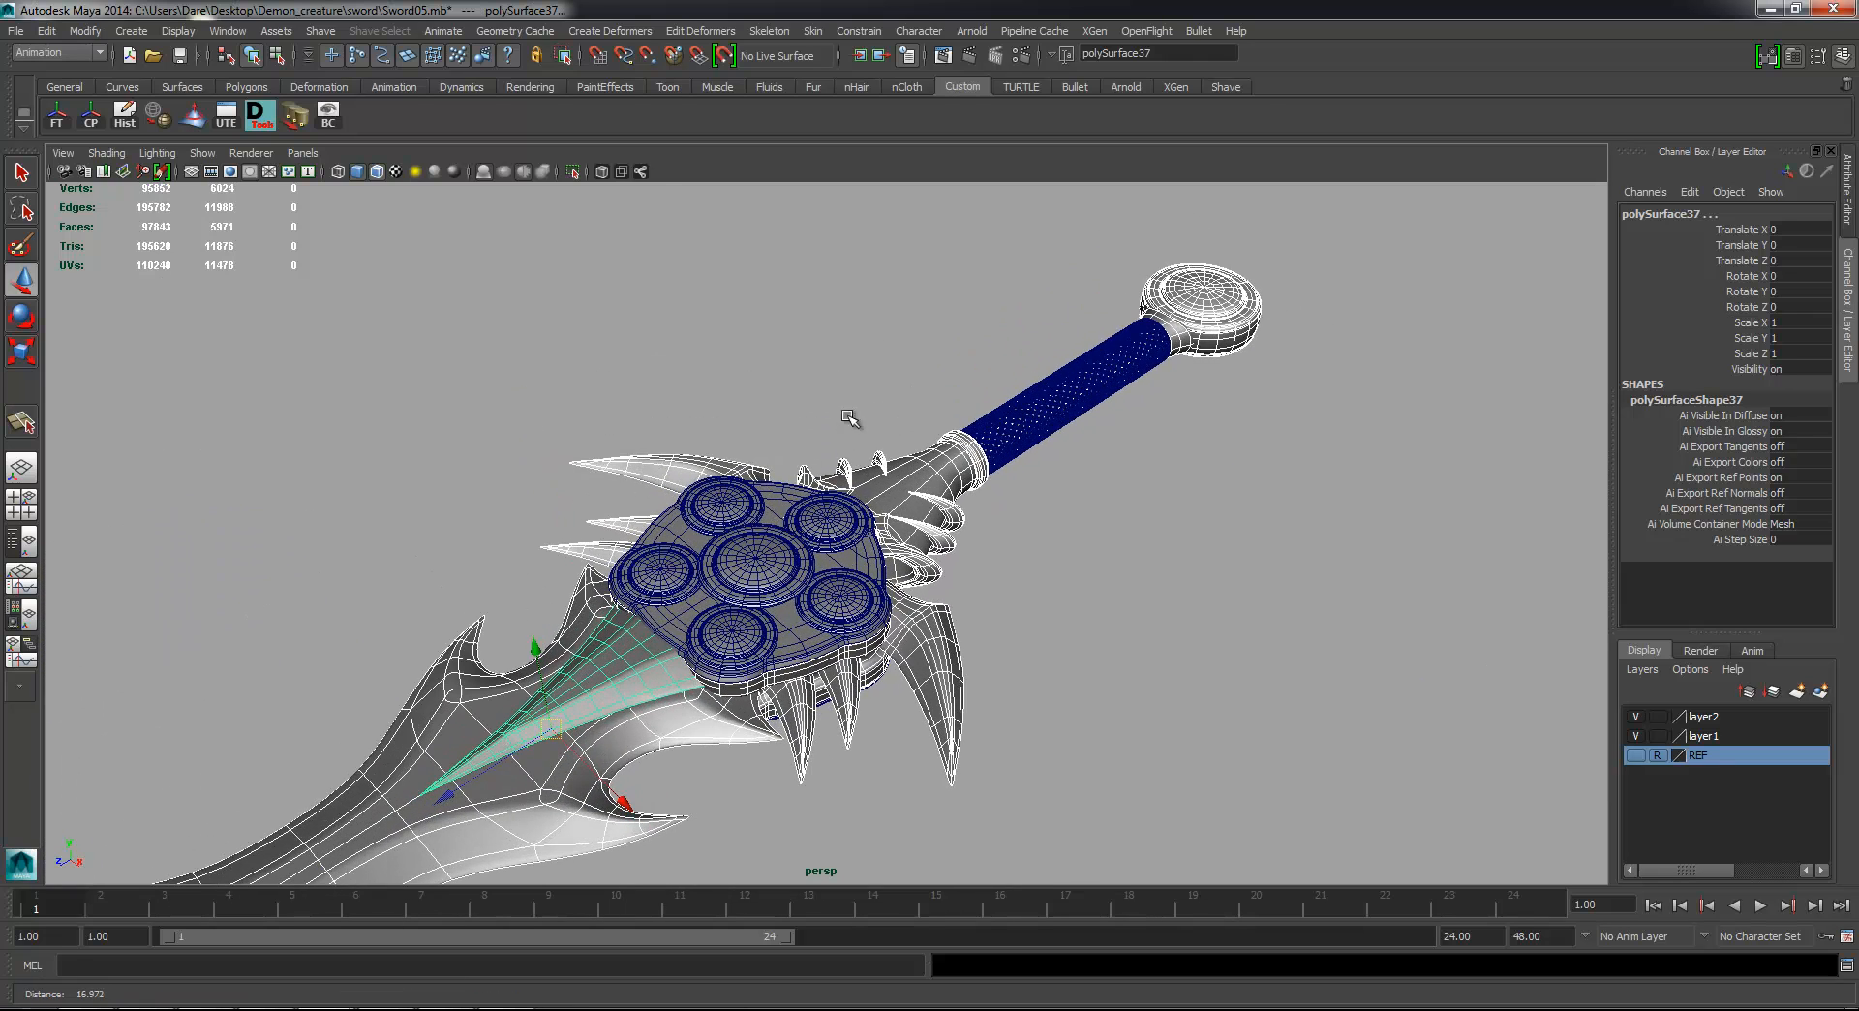
{"action": "left_click", "coordinate": [373, 173]}
Step: Isolate the selected sword parts in the viewport and select all of the isolated parts
{"action": "mouse_move", "coordinate": [1174, 517]}
{"action": "left_mouse_down", "text": "alt"}
{"action": "mouse_move", "coordinate": [1070, 415]}
{"action": "mouse_move", "coordinate": [871, 320]}
{"action": "left_mouse_up", "text": "alt"}
{"action": "left_click", "coordinate": [575, 171]}
{"action": "left_click_drag", "start_coordinate": [1152, 547], "coordinate": [805, 498], "text": "alt"}
{"action": "left_click", "coordinate": [1131, 571]}
{"action": "left_click_drag", "start_coordinate": [1228, 770], "coordinate": [678, 387]}
{"action": "left_click_drag", "start_coordinate": [793, 475], "coordinate": [1089, 590], "text": "alt"}
{"action": "left_click_drag", "start_coordinate": [1147, 663], "coordinate": [1054, 592], "text": "alt"}
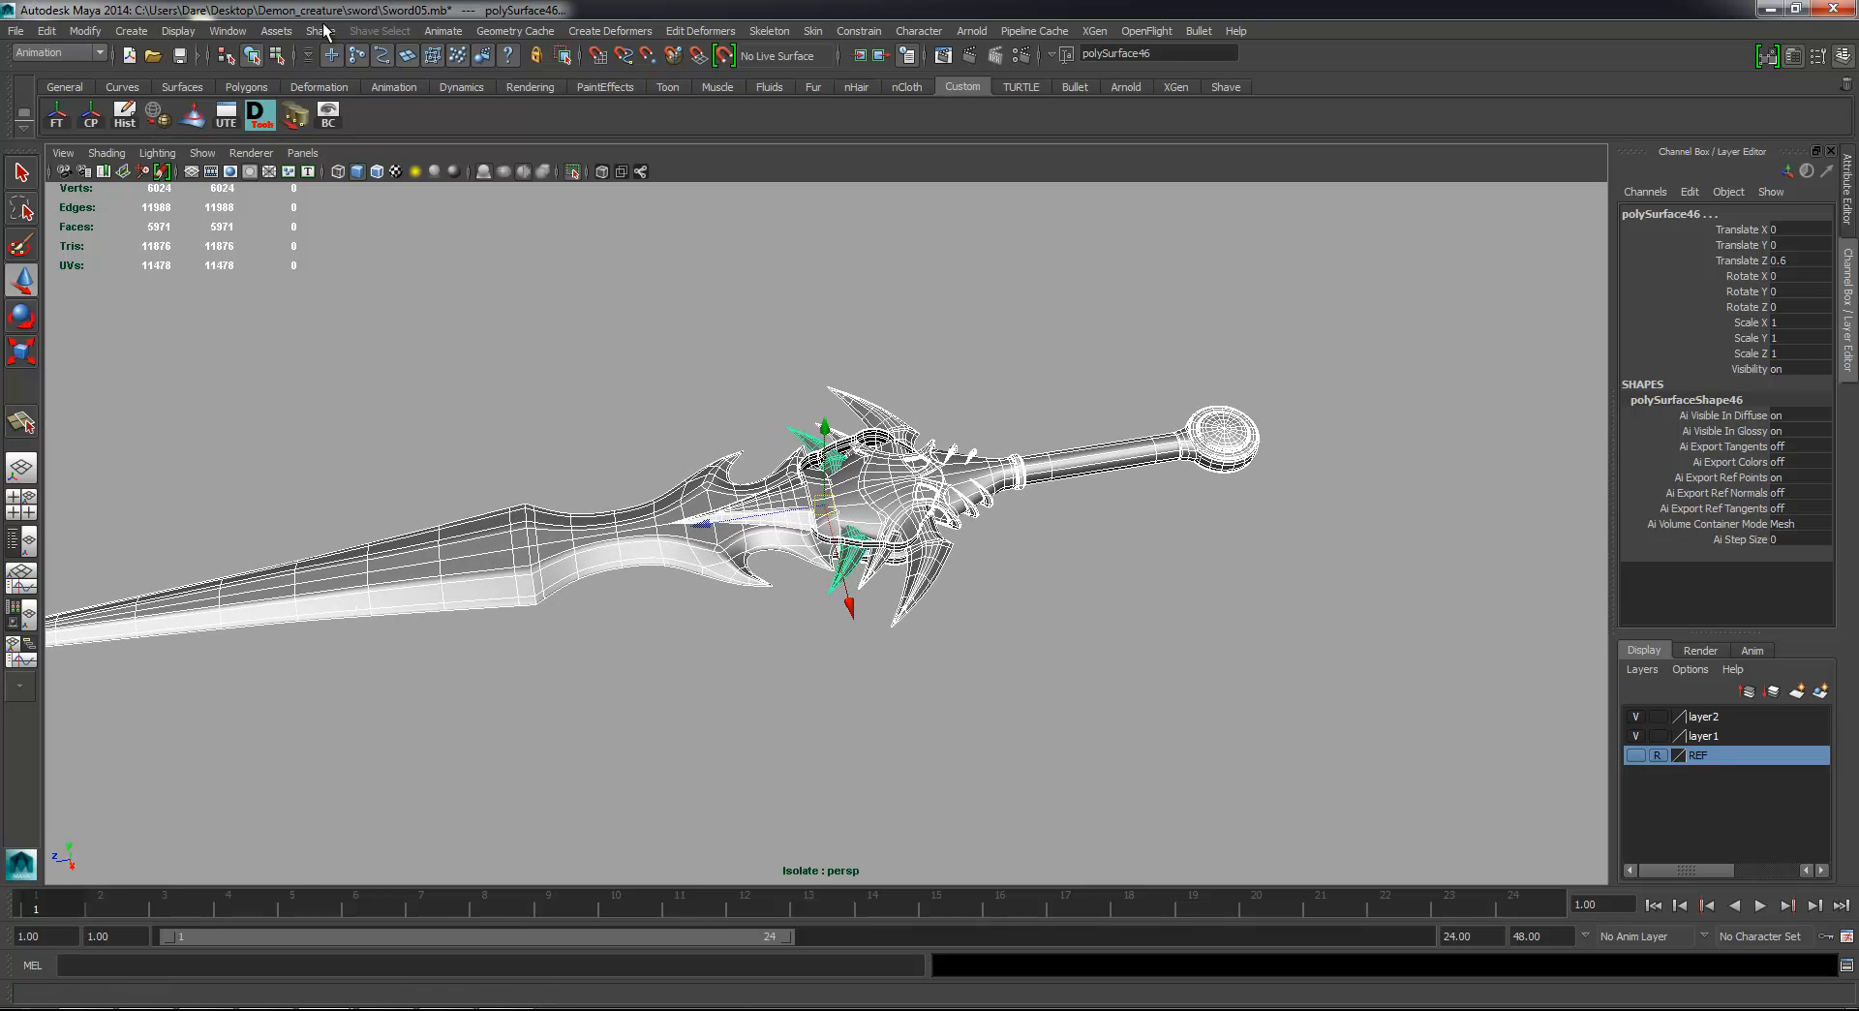
Step: Switch to the Polygons menu set
{"action": "left_click", "coordinate": [56, 52]}
{"action": "left_click", "coordinate": [36, 82]}
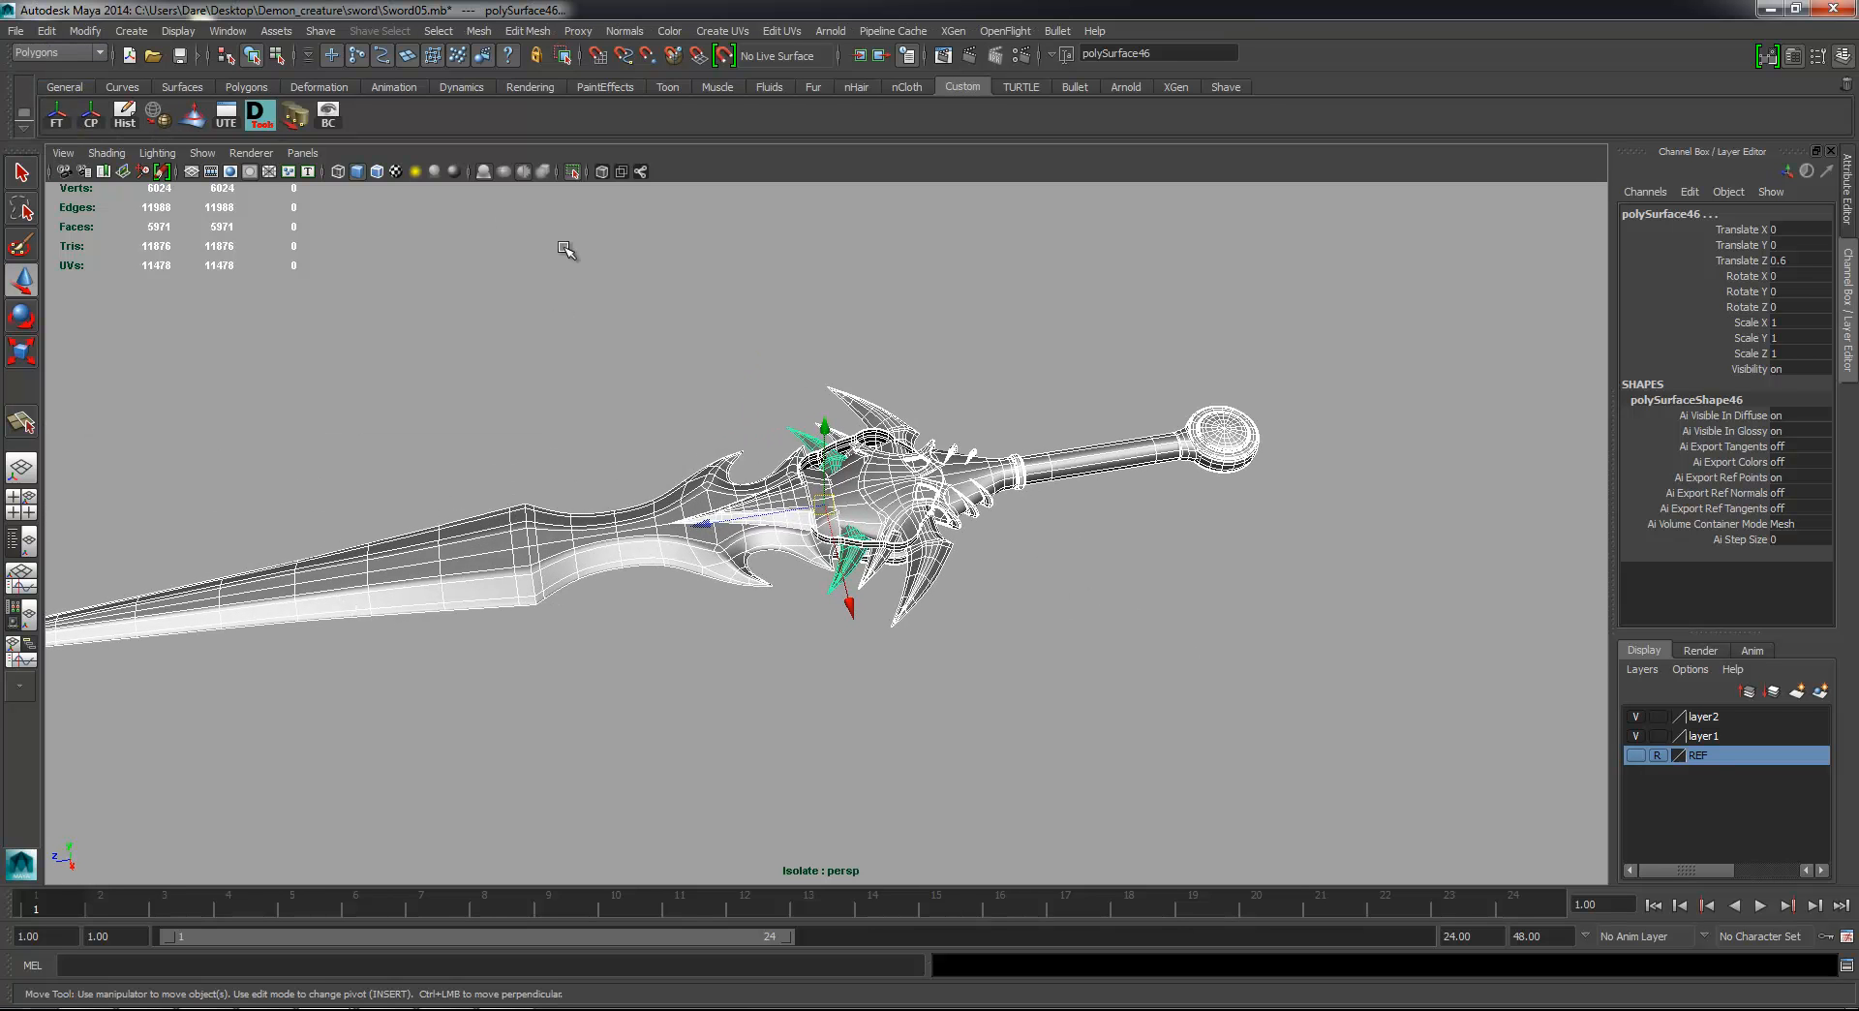
{"action": "left_click", "coordinate": [480, 32]}
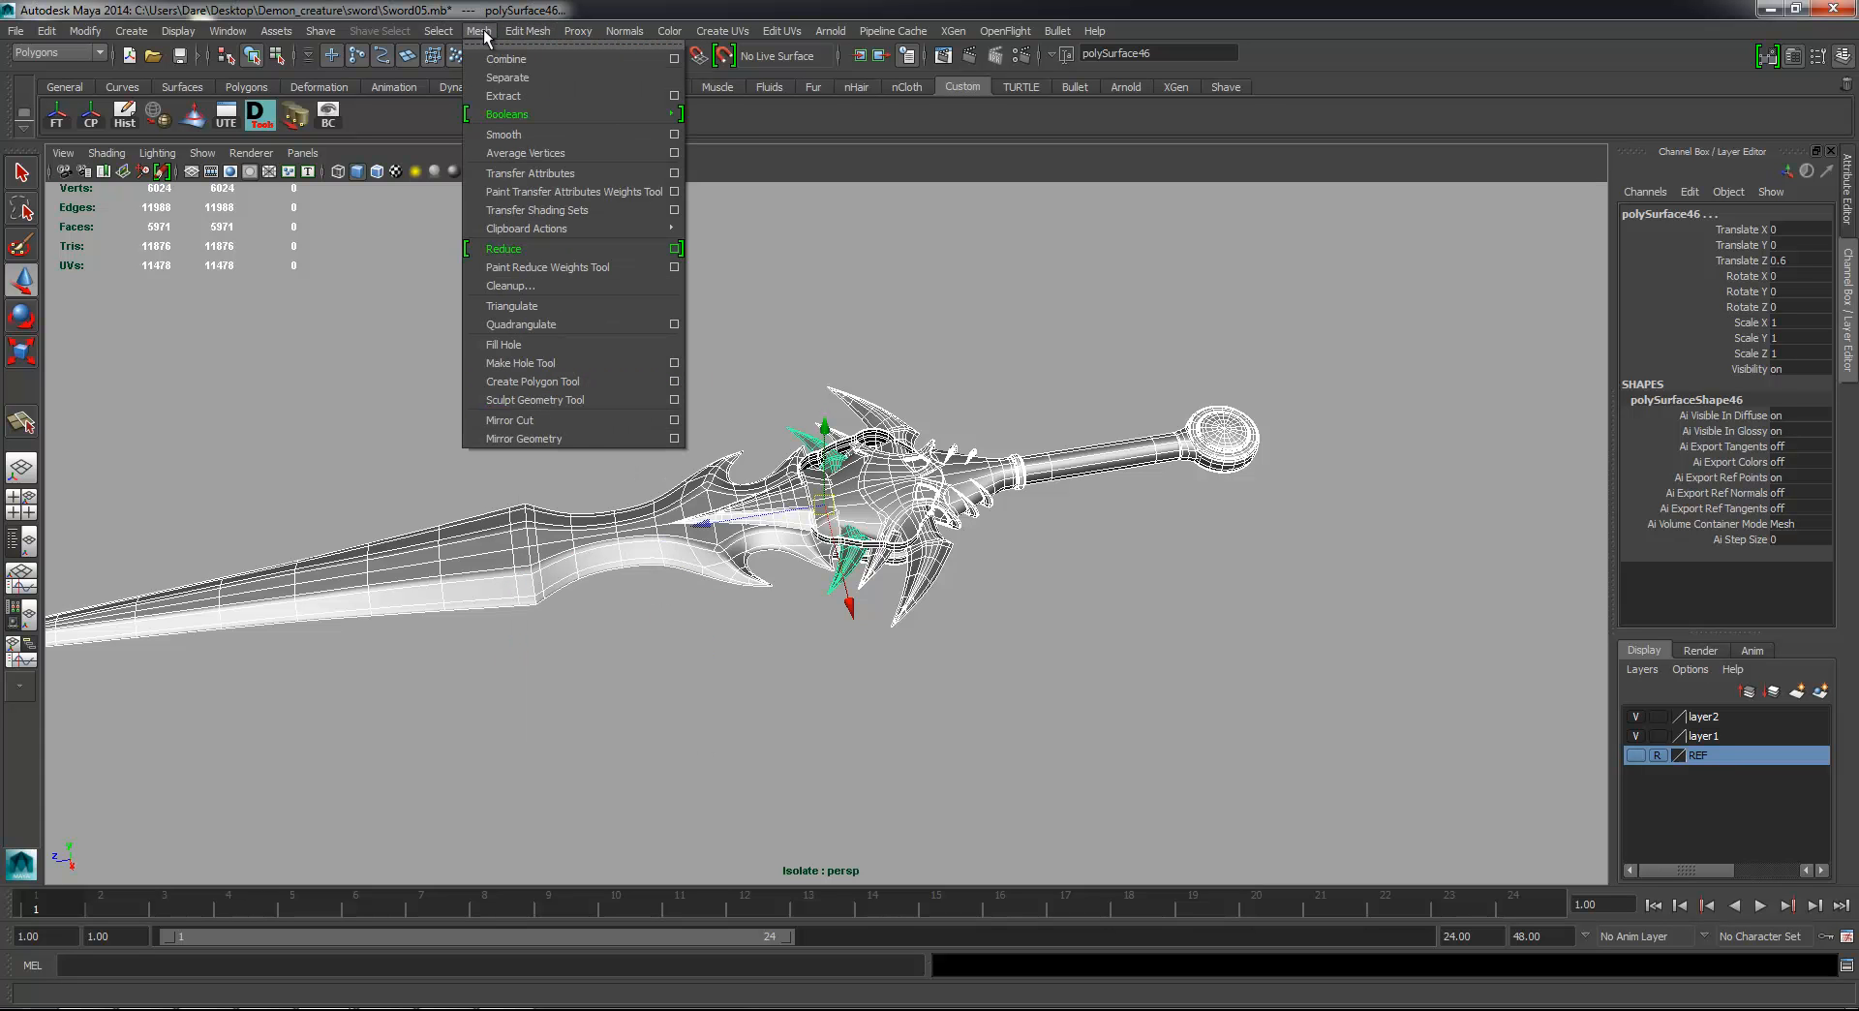
{"action": "left_click", "coordinate": [484, 36]}
{"action": "left_click_drag", "start_coordinate": [886, 379], "coordinate": [1019, 453], "text": "alt"}
{"action": "key", "text": "ctrl+s"}
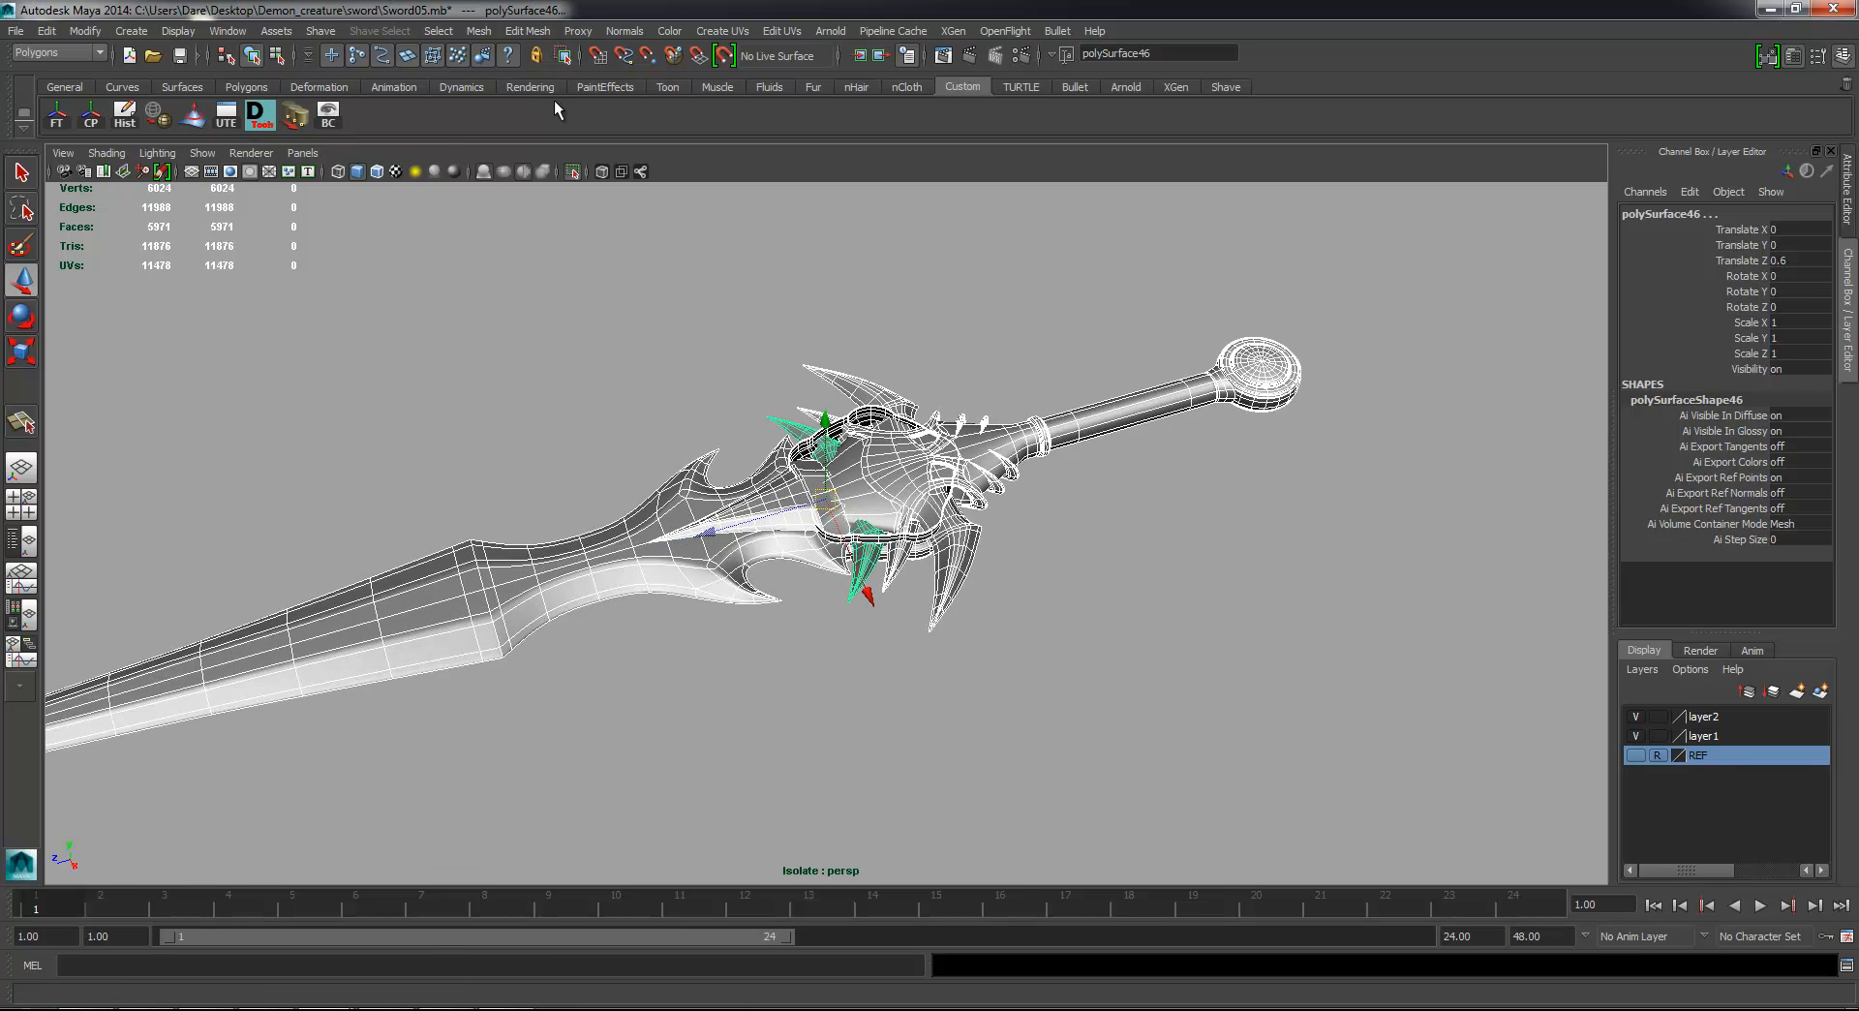
Step: Convert the smooth mesh previews of all the selected sword parts to polygons
{"action": "left_click_drag", "start_coordinate": [842, 315], "coordinate": [979, 332], "text": "alt"}
{"action": "right_click_drag", "start_coordinate": [895, 326], "coordinate": [1055, 387], "text": "alt"}
{"action": "left_click_drag", "start_coordinate": [1055, 388], "coordinate": [1481, 547], "text": "alt"}
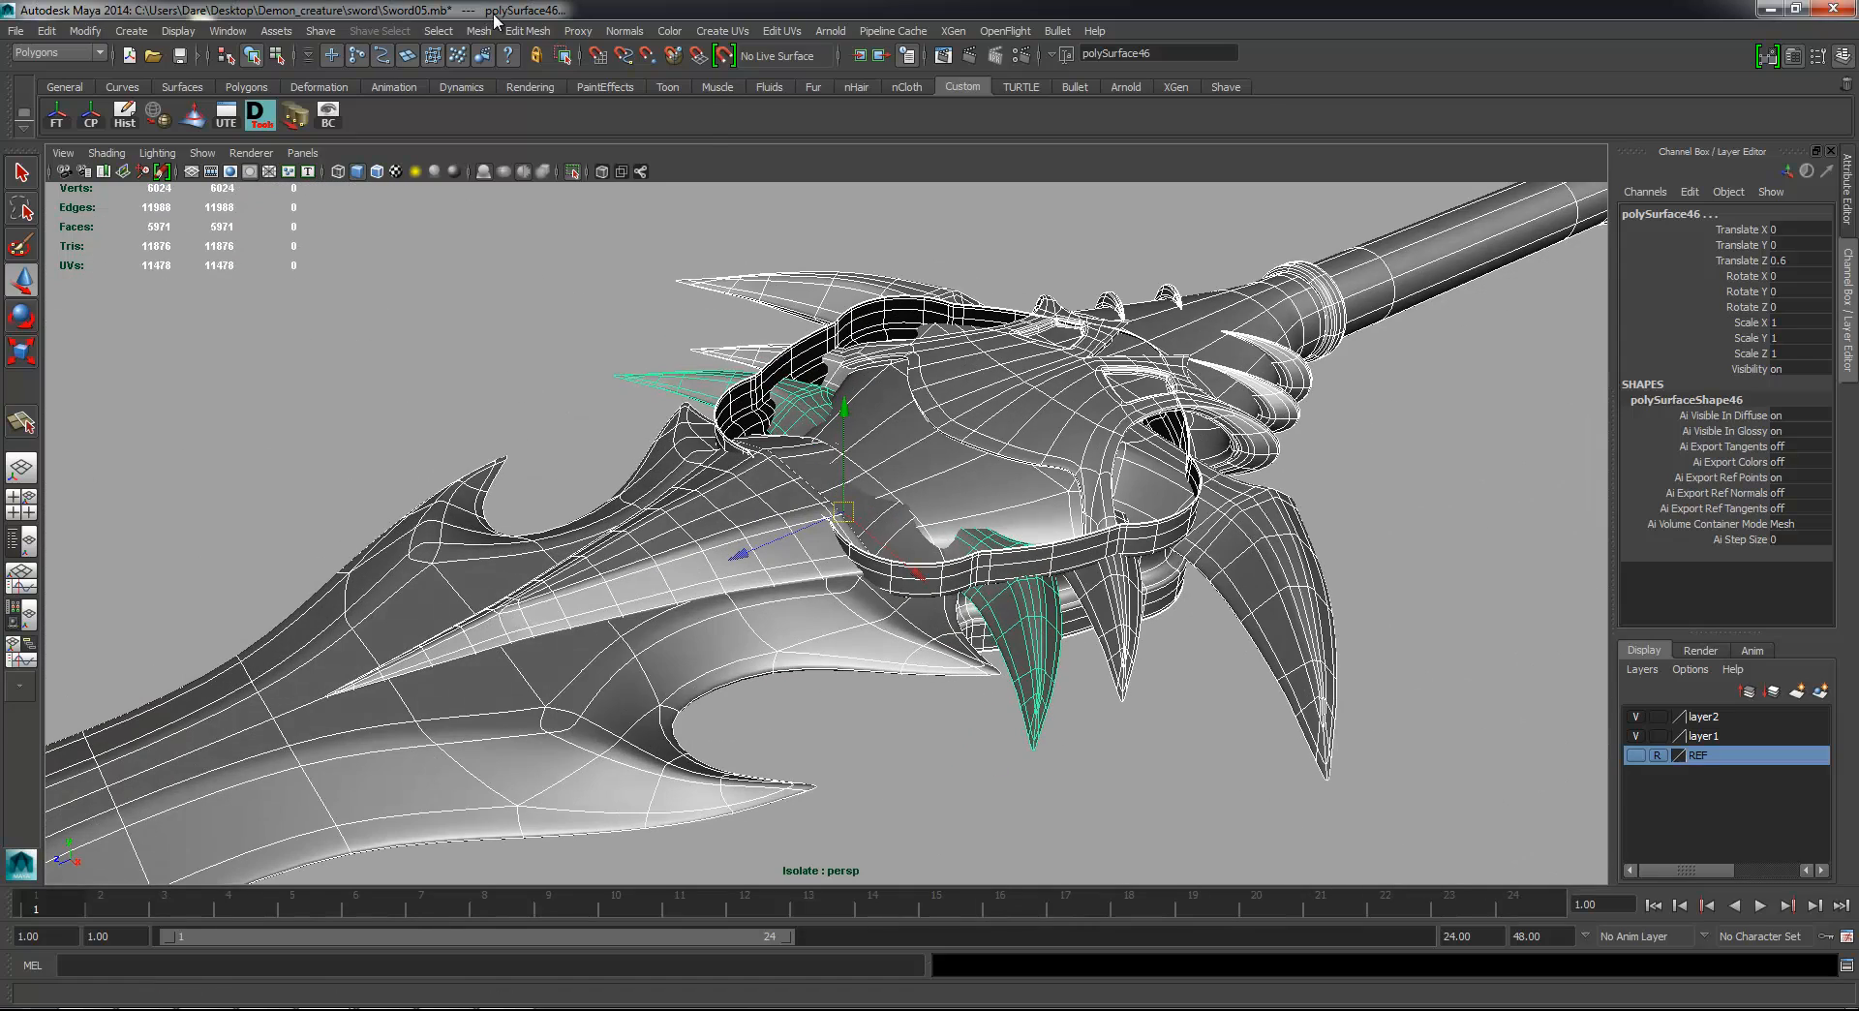
{"action": "left_click", "coordinate": [527, 31]}
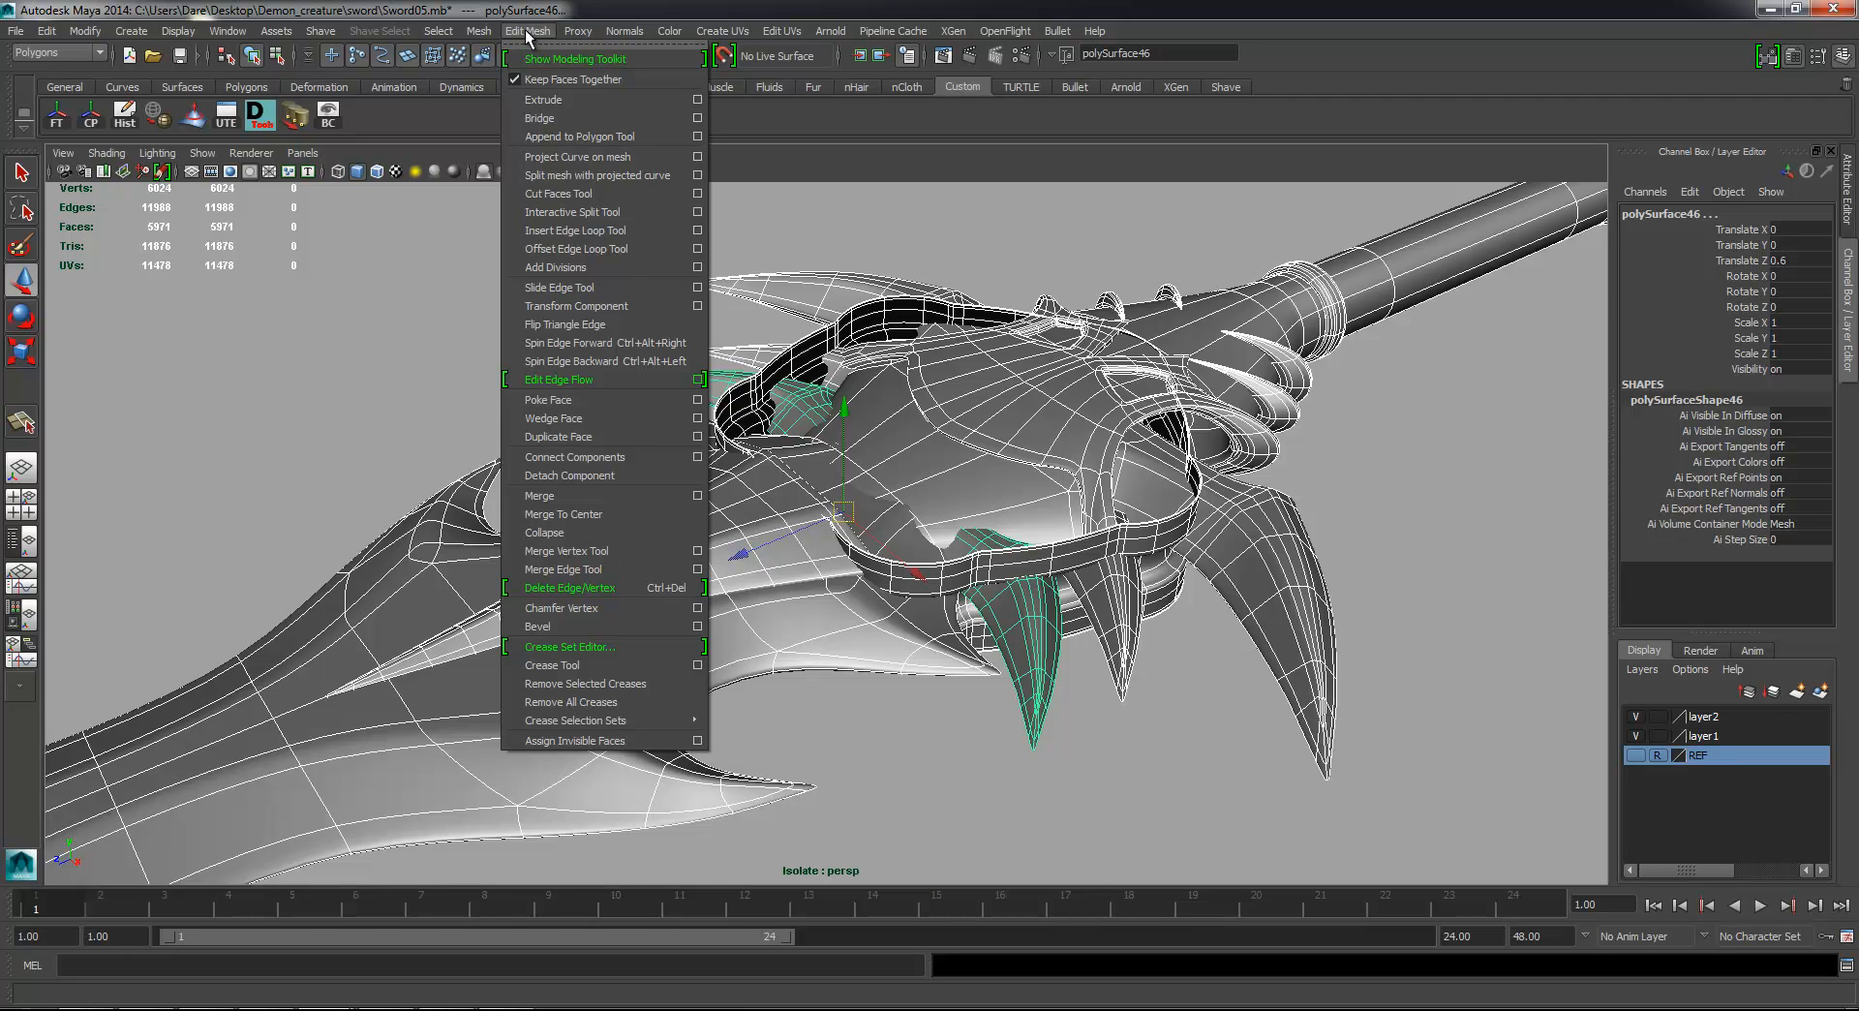
{"action": "left_click", "coordinate": [527, 31]}
{"action": "left_click", "coordinate": [85, 31]}
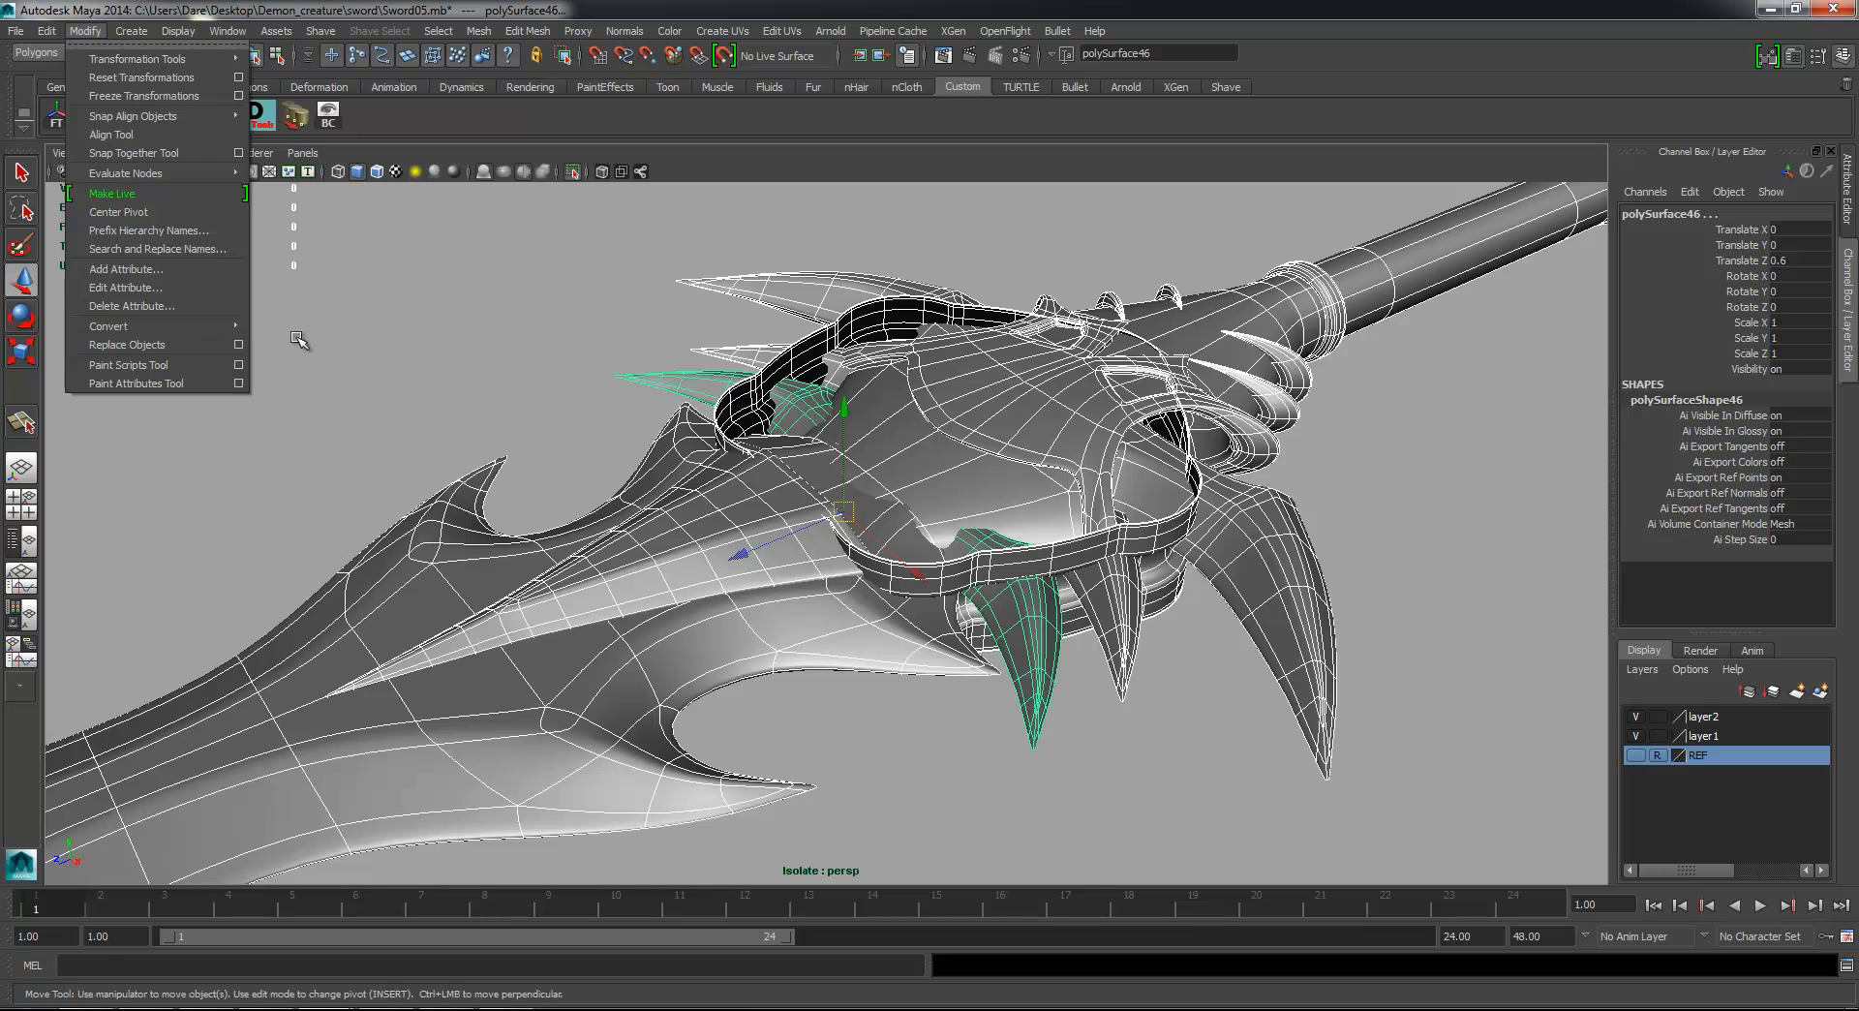
{"action": "mouse_move", "coordinate": [203, 323]}
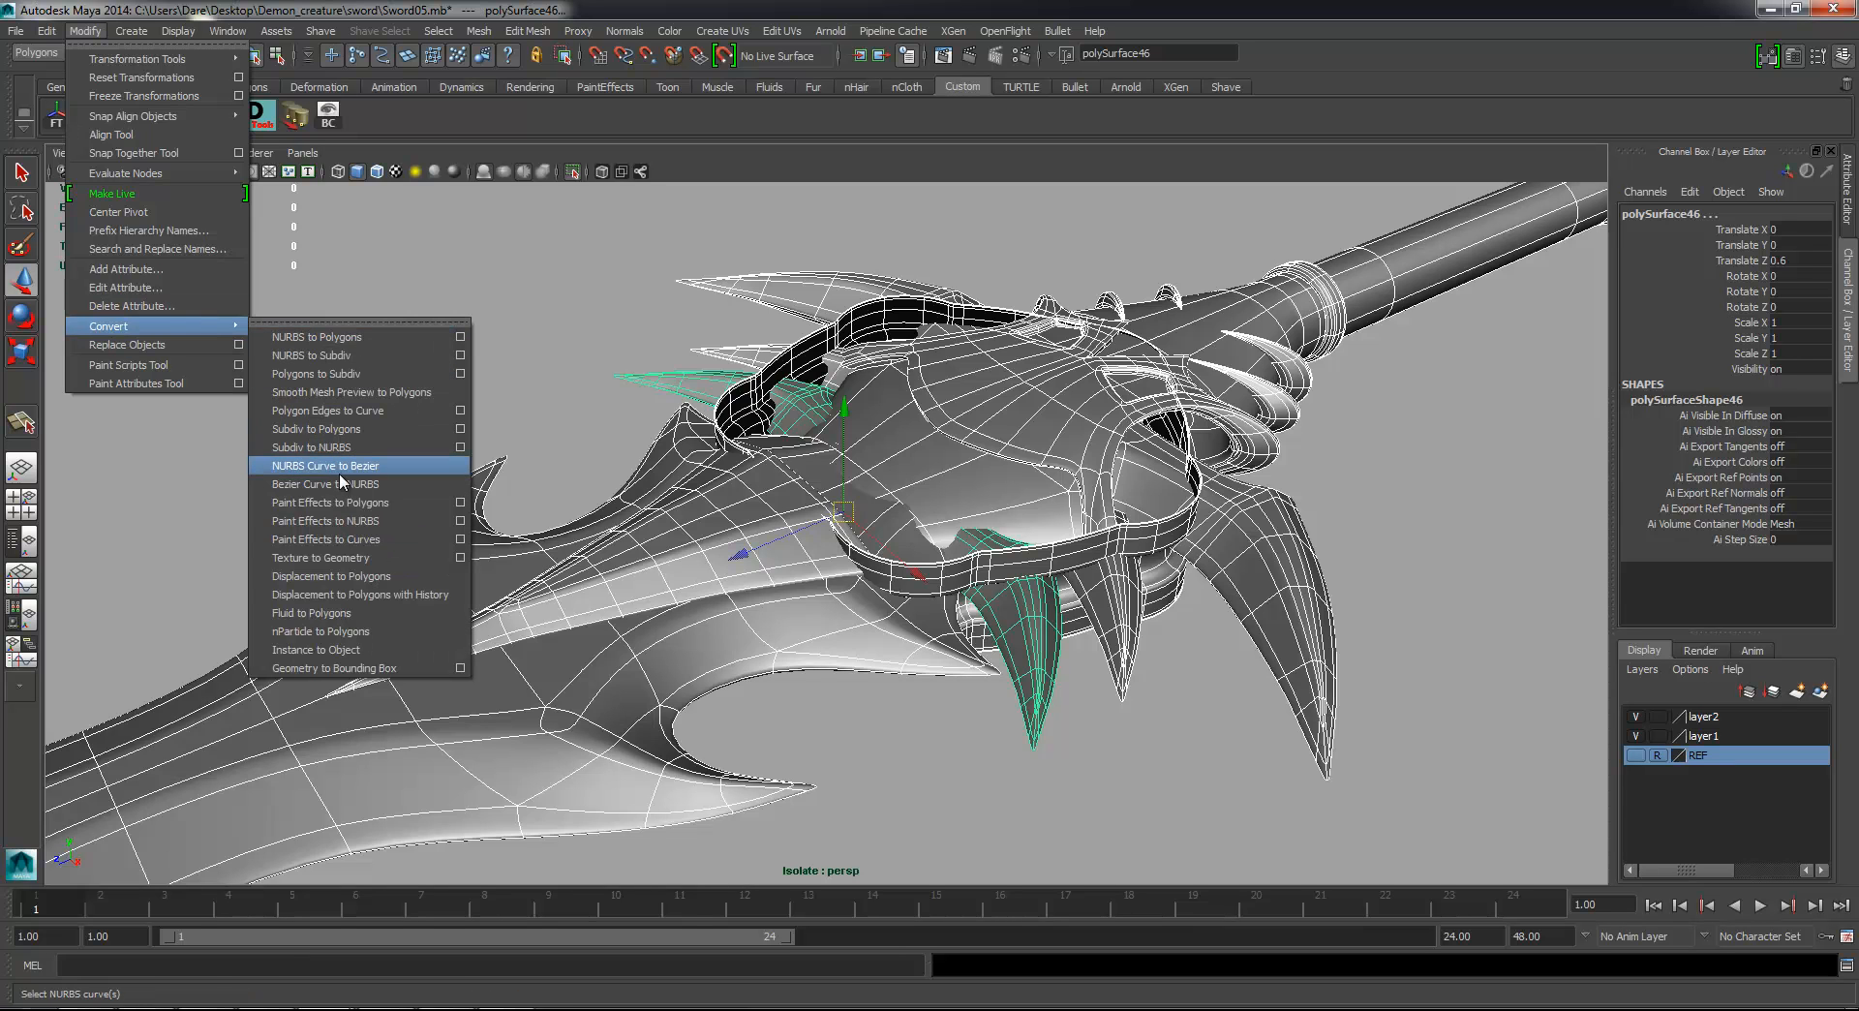
{"action": "left_click", "coordinate": [403, 392]}
{"action": "left_click_drag", "start_coordinate": [1200, 535], "coordinate": [1049, 511], "text": "alt"}
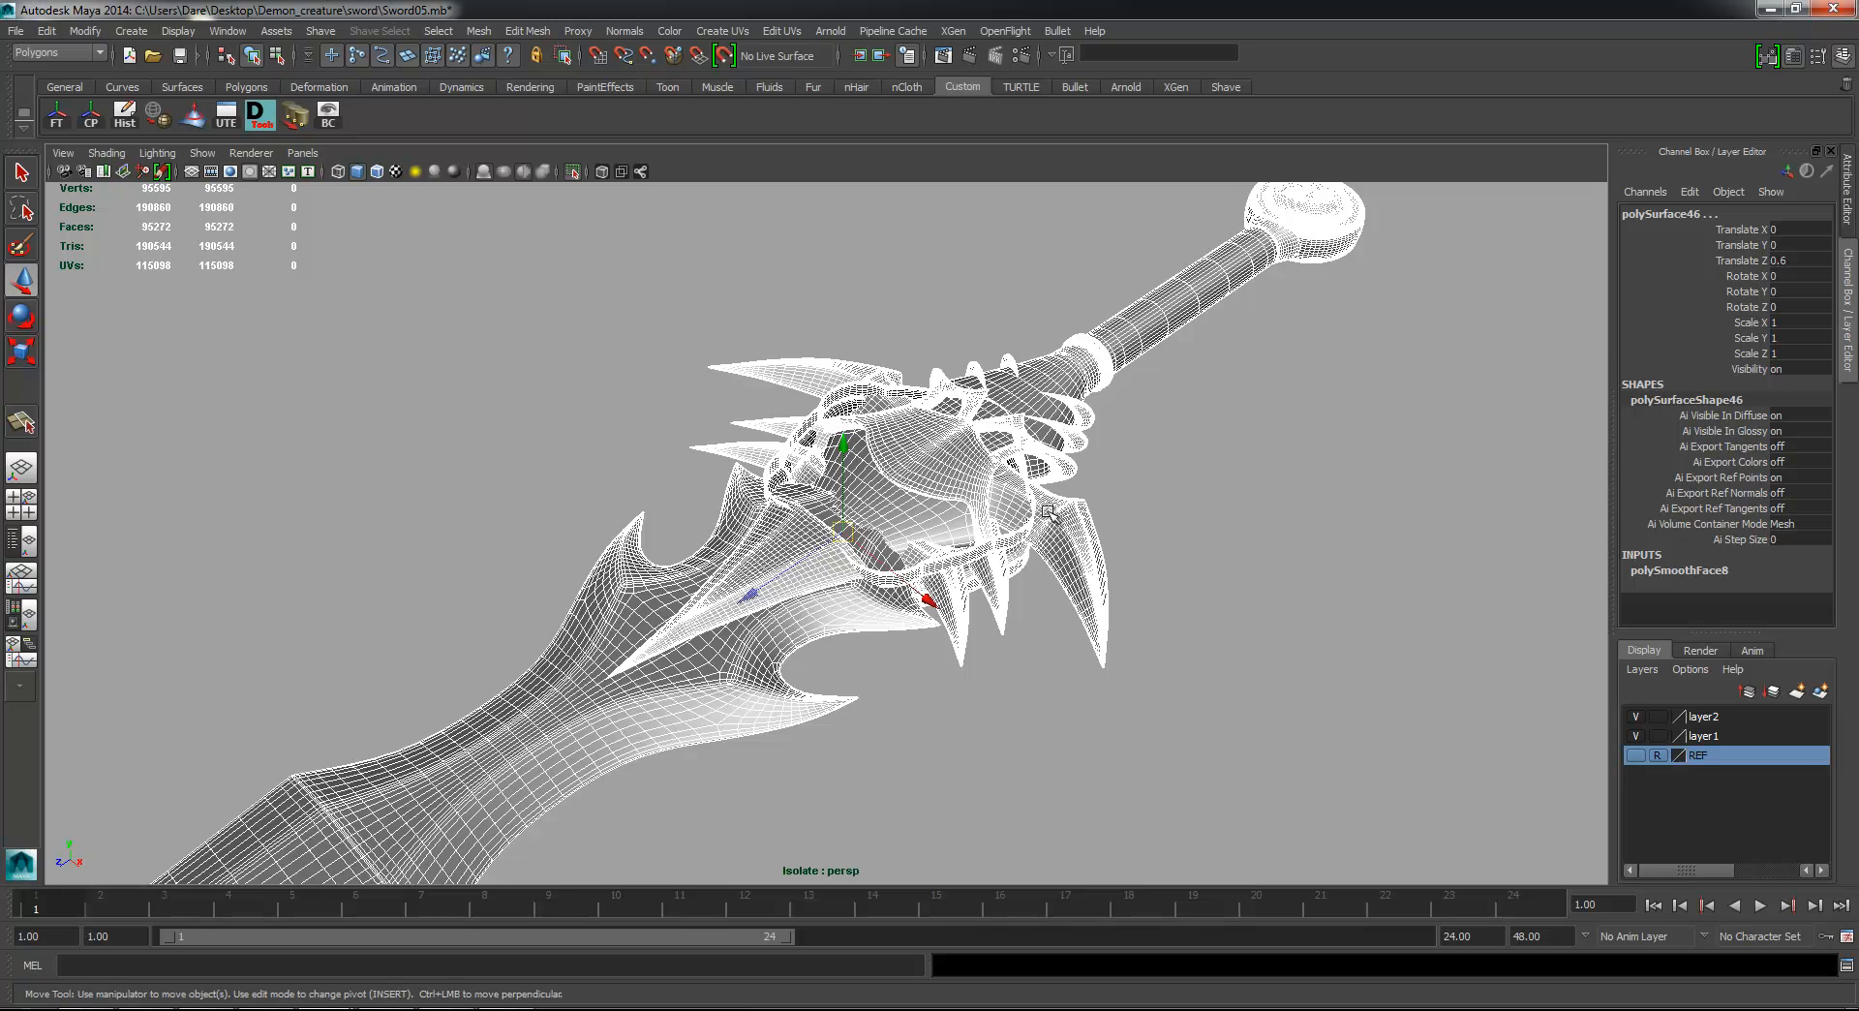
Step: Lower the smoothing divisions of the converted parts by one level, deselect them and display the wireframe on the shaded model
{"action": "right_click_drag", "start_coordinate": [1048, 512], "coordinate": [1089, 510], "text": "alt"}
{"action": "double_click", "coordinate": [1700, 570]}
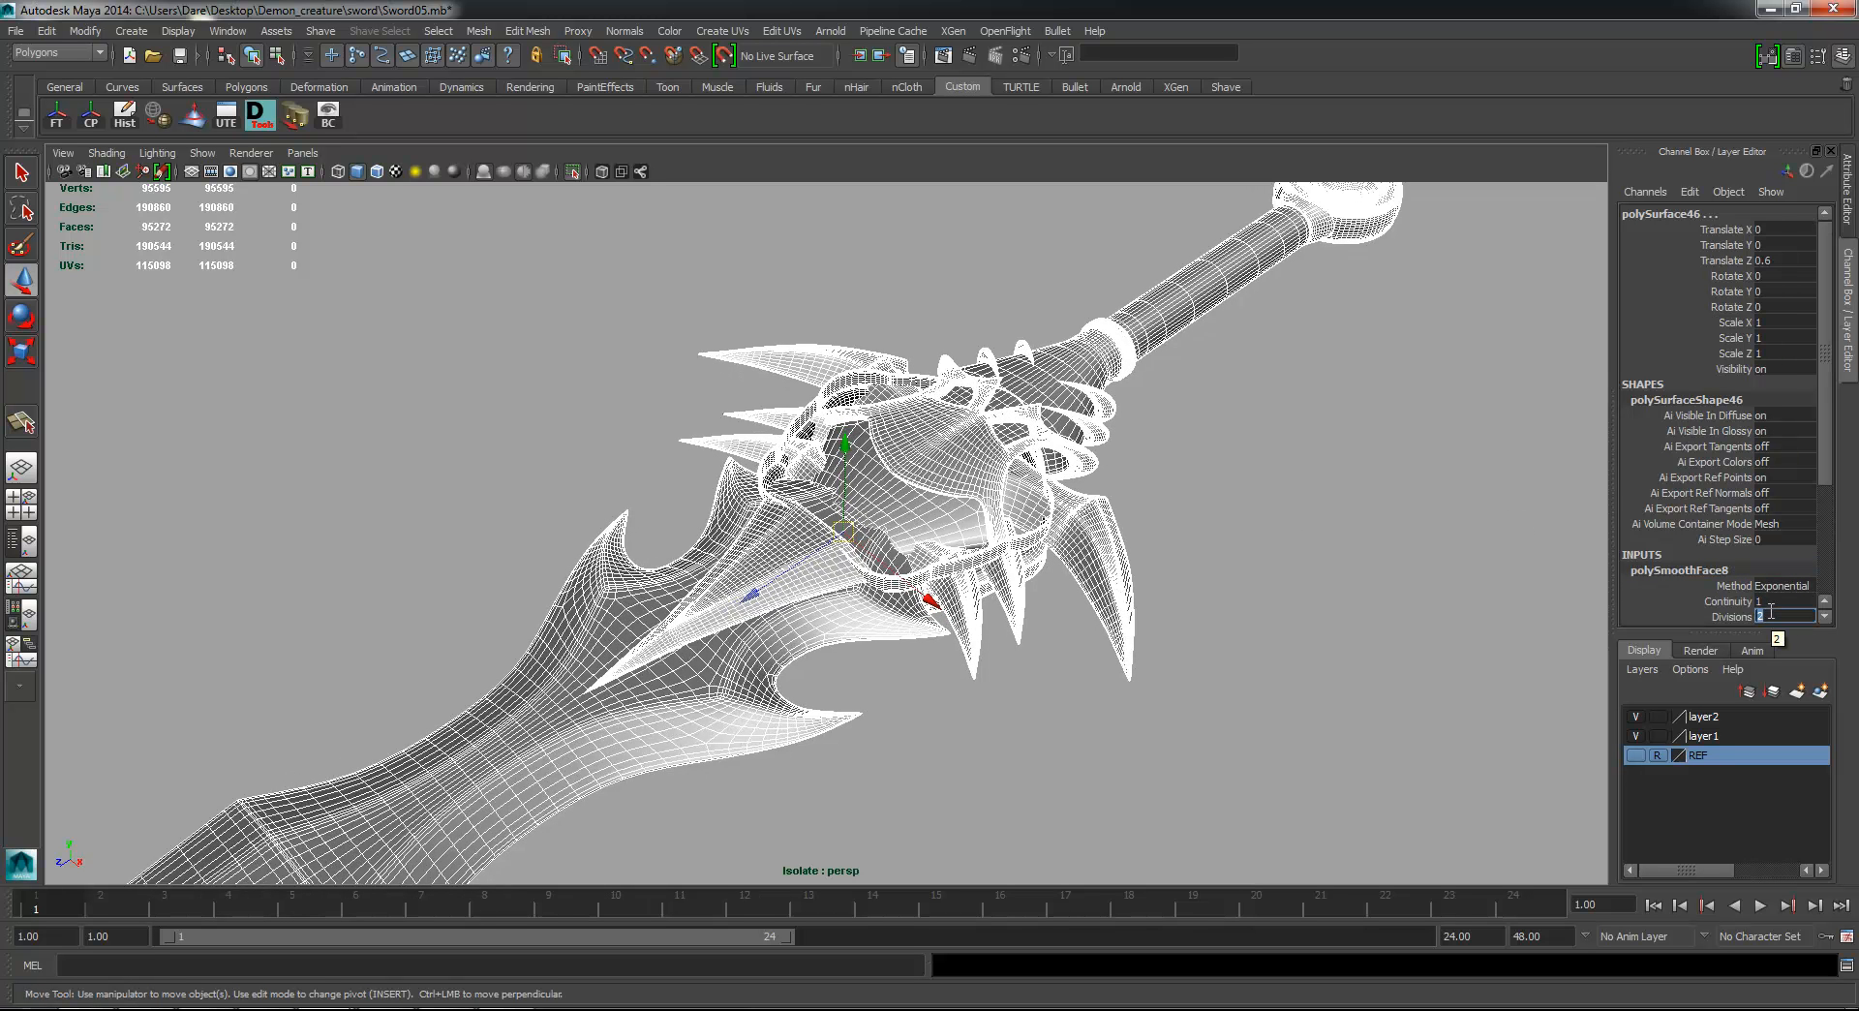
{"action": "mouse_move", "coordinate": [1144, 534]}
{"action": "left_mouse_down", "text": "alt"}
{"action": "mouse_move", "coordinate": [1232, 567]}
{"action": "mouse_move", "coordinate": [1151, 519]}
{"action": "left_mouse_up", "text": "alt"}
{"action": "left_click", "coordinate": [1233, 567]}
{"action": "right_click_drag", "start_coordinate": [1151, 520], "coordinate": [569, 276], "text": "alt"}
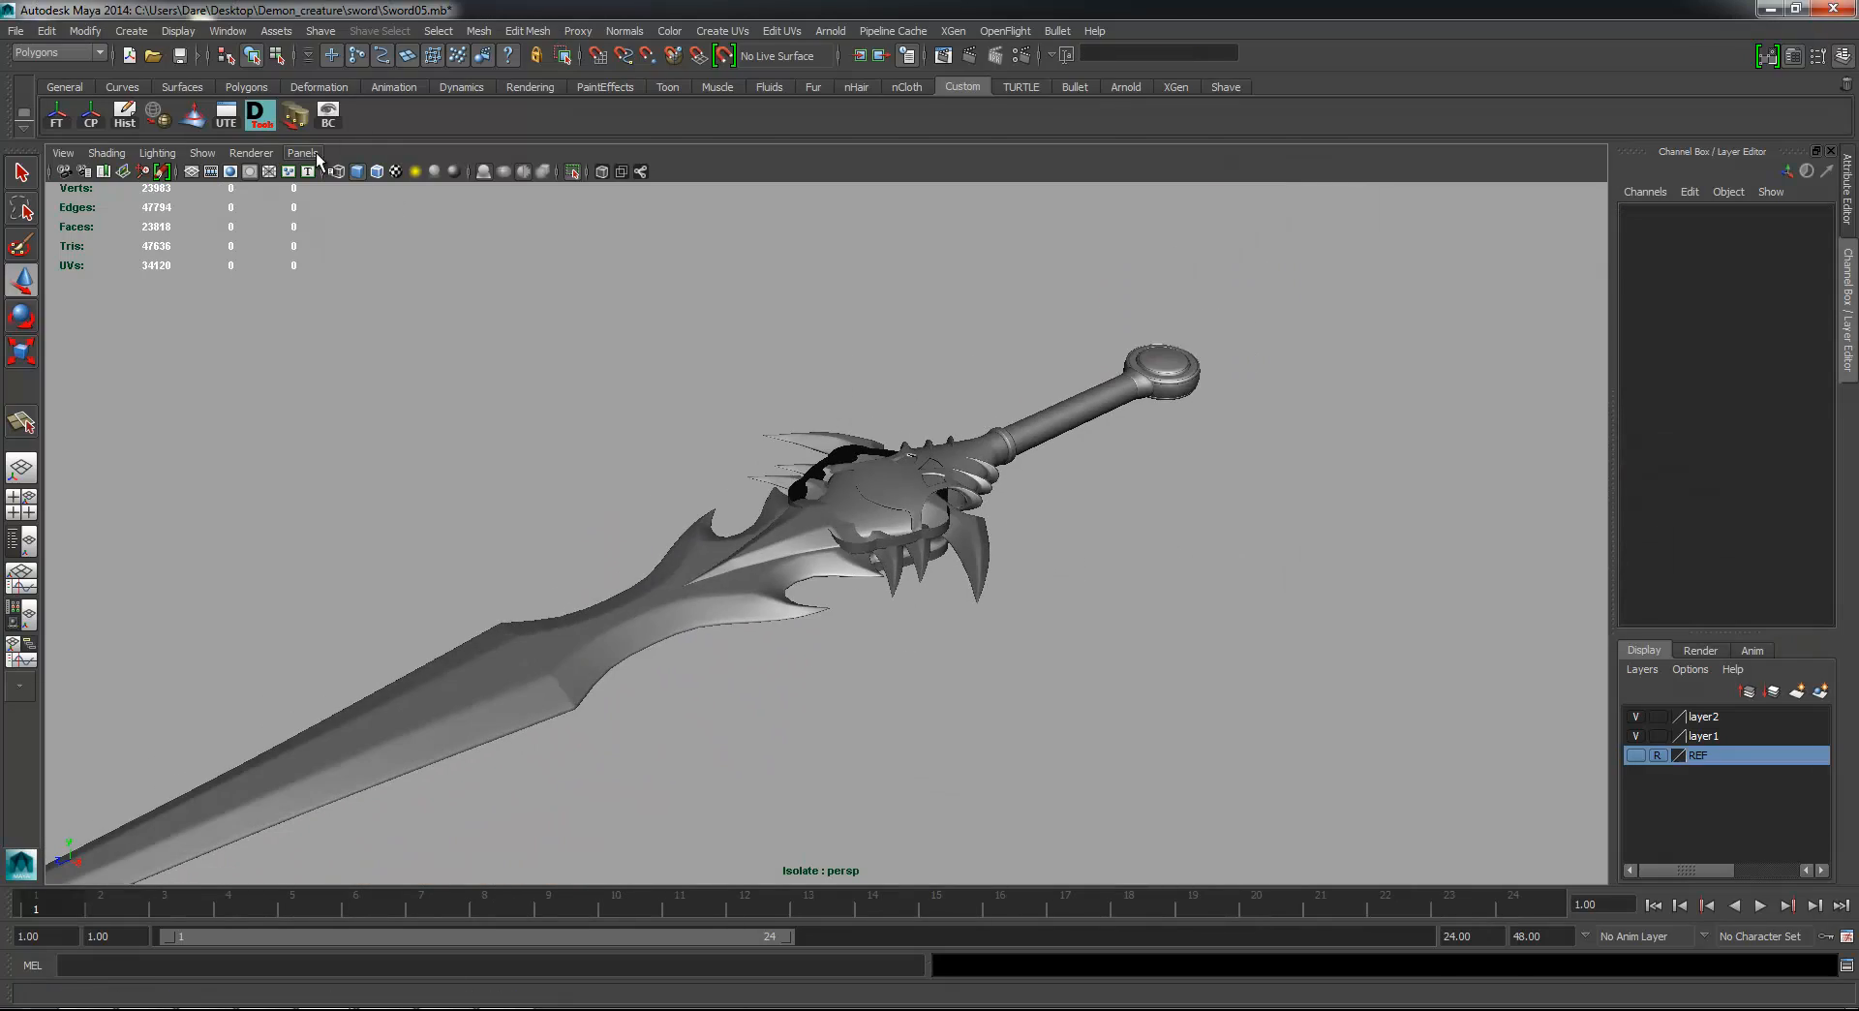
{"action": "left_click", "coordinate": [374, 169]}
Step: Examine the converted mesh's edge layout along the blade, its barbs, the spikes and the guard
{"action": "middle_click_drag", "start_coordinate": [1036, 505], "coordinate": [1219, 403], "text": "alt"}
{"action": "mouse_move", "coordinate": [1220, 403]}
{"action": "left_mouse_down", "text": "alt"}
{"action": "mouse_move", "coordinate": [1158, 532]}
{"action": "mouse_move", "coordinate": [1076, 441]}
{"action": "left_mouse_up", "text": "alt"}
{"action": "right_click_drag", "start_coordinate": [1076, 442], "coordinate": [1232, 518], "text": "alt"}
{"action": "left_click_drag", "start_coordinate": [1232, 518], "coordinate": [1093, 552], "text": "alt"}
{"action": "right_click_drag", "start_coordinate": [1094, 552], "coordinate": [1071, 583], "text": "alt"}
{"action": "middle_click_drag", "start_coordinate": [1071, 583], "coordinate": [988, 401], "text": "alt"}
{"action": "right_click_drag", "start_coordinate": [987, 402], "coordinate": [988, 531], "text": "alt"}
{"action": "middle_click_drag", "start_coordinate": [988, 530], "coordinate": [755, 667], "text": "alt"}
{"action": "right_click_drag", "start_coordinate": [755, 667], "coordinate": [911, 664], "text": "alt"}
{"action": "middle_click_drag", "start_coordinate": [912, 664], "coordinate": [907, 682], "text": "alt"}
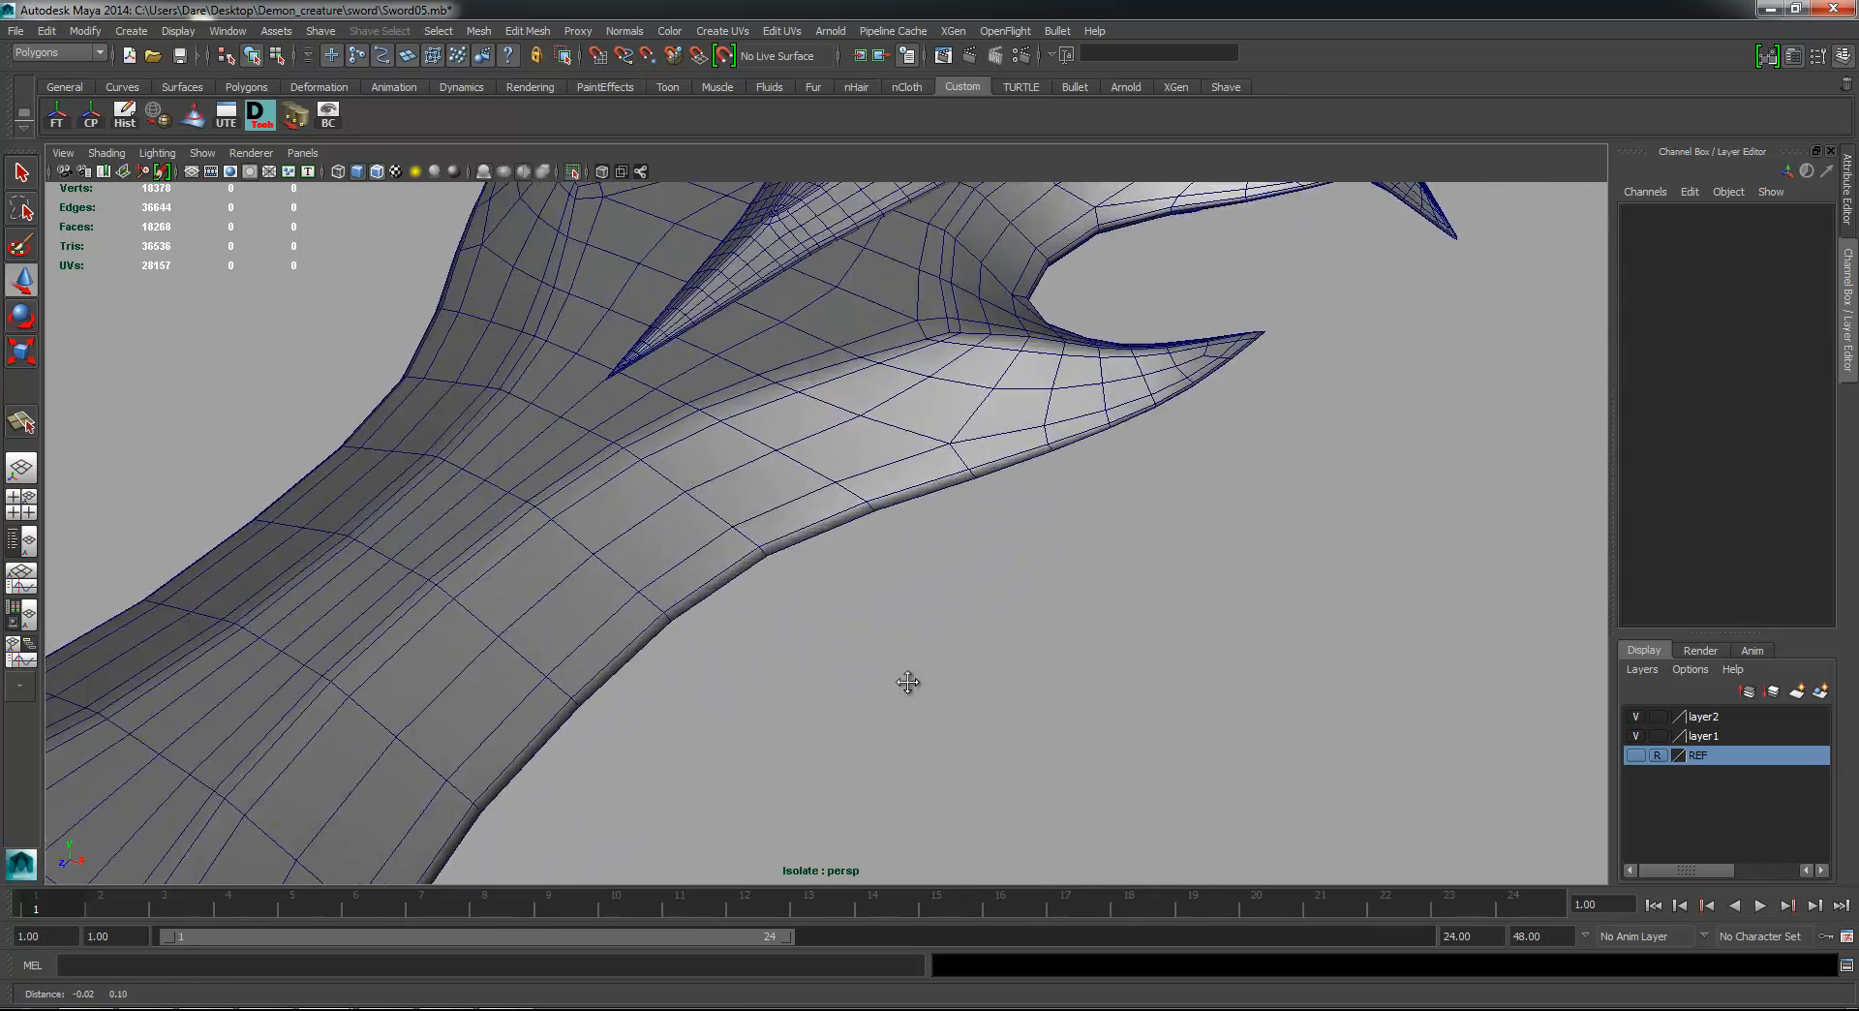
{"action": "left_click_drag", "start_coordinate": [907, 681], "coordinate": [986, 740], "text": "alt"}
{"action": "left_click", "coordinate": [1034, 635]}
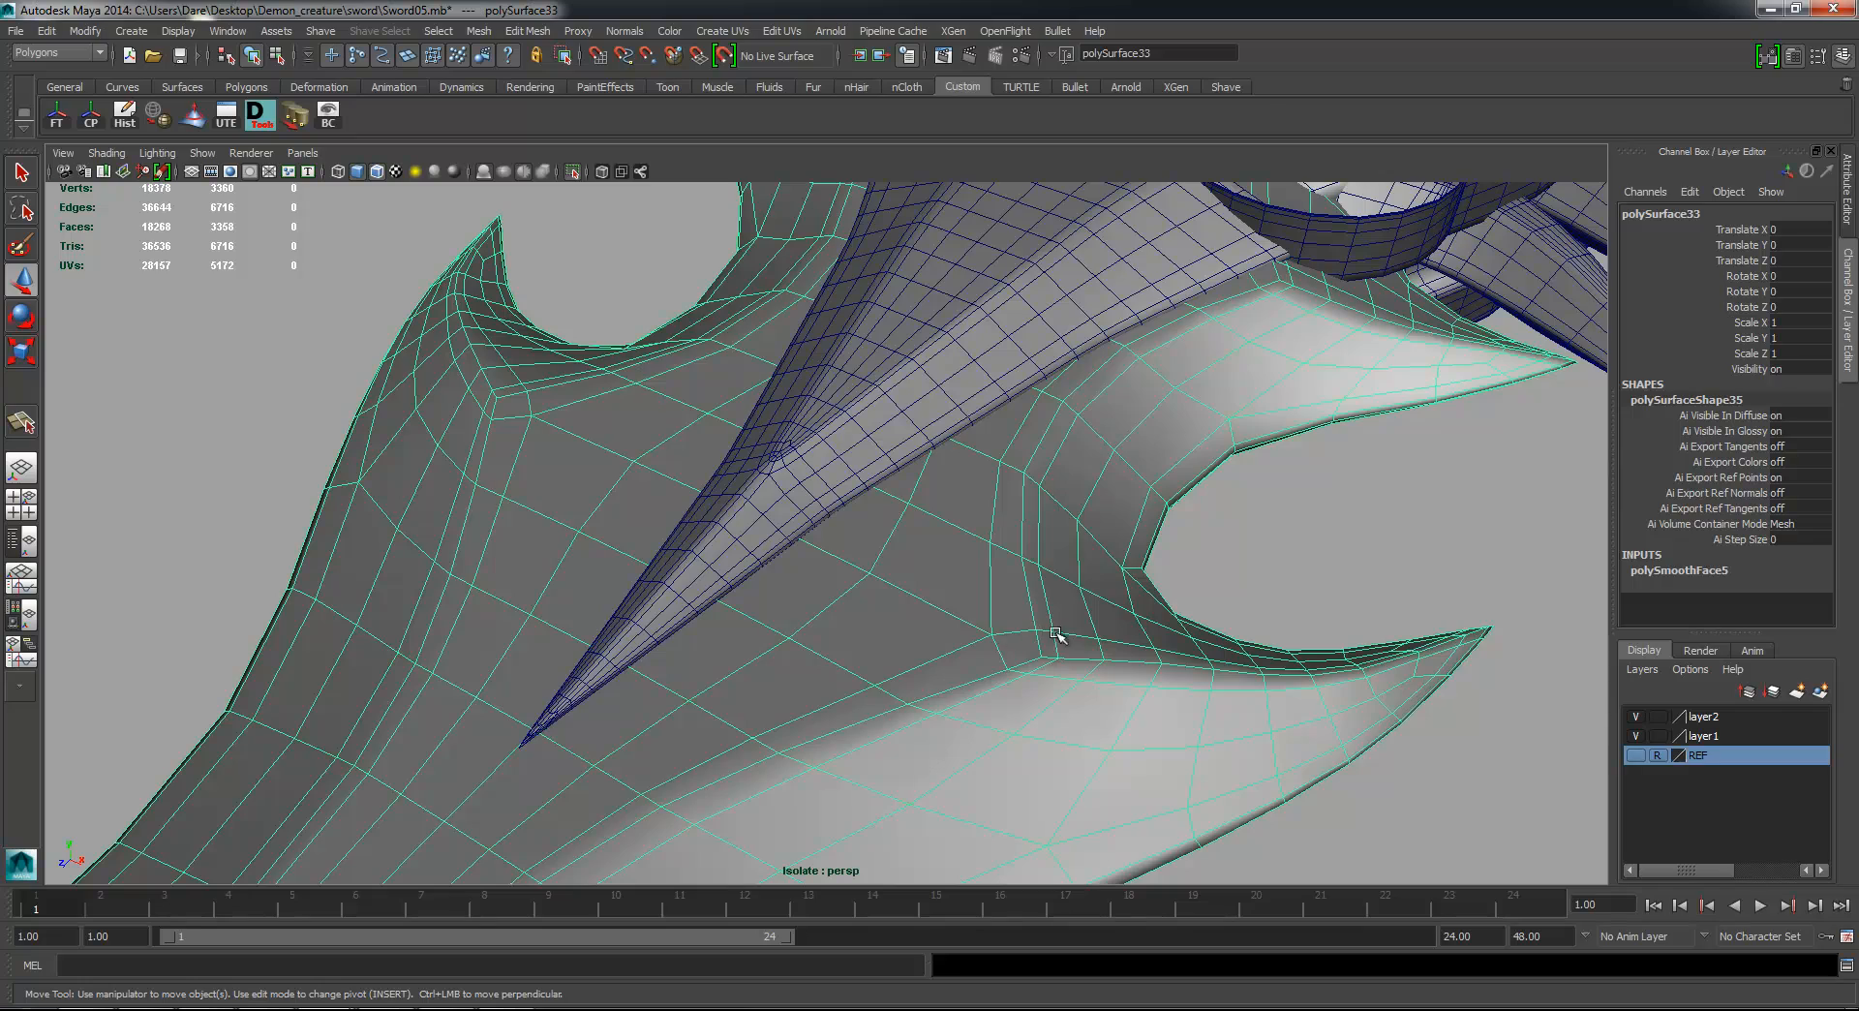
{"action": "right_click_drag", "start_coordinate": [1181, 589], "coordinate": [1082, 531], "text": "alt"}
{"action": "left_click_drag", "start_coordinate": [1083, 531], "coordinate": [993, 557], "text": "alt"}
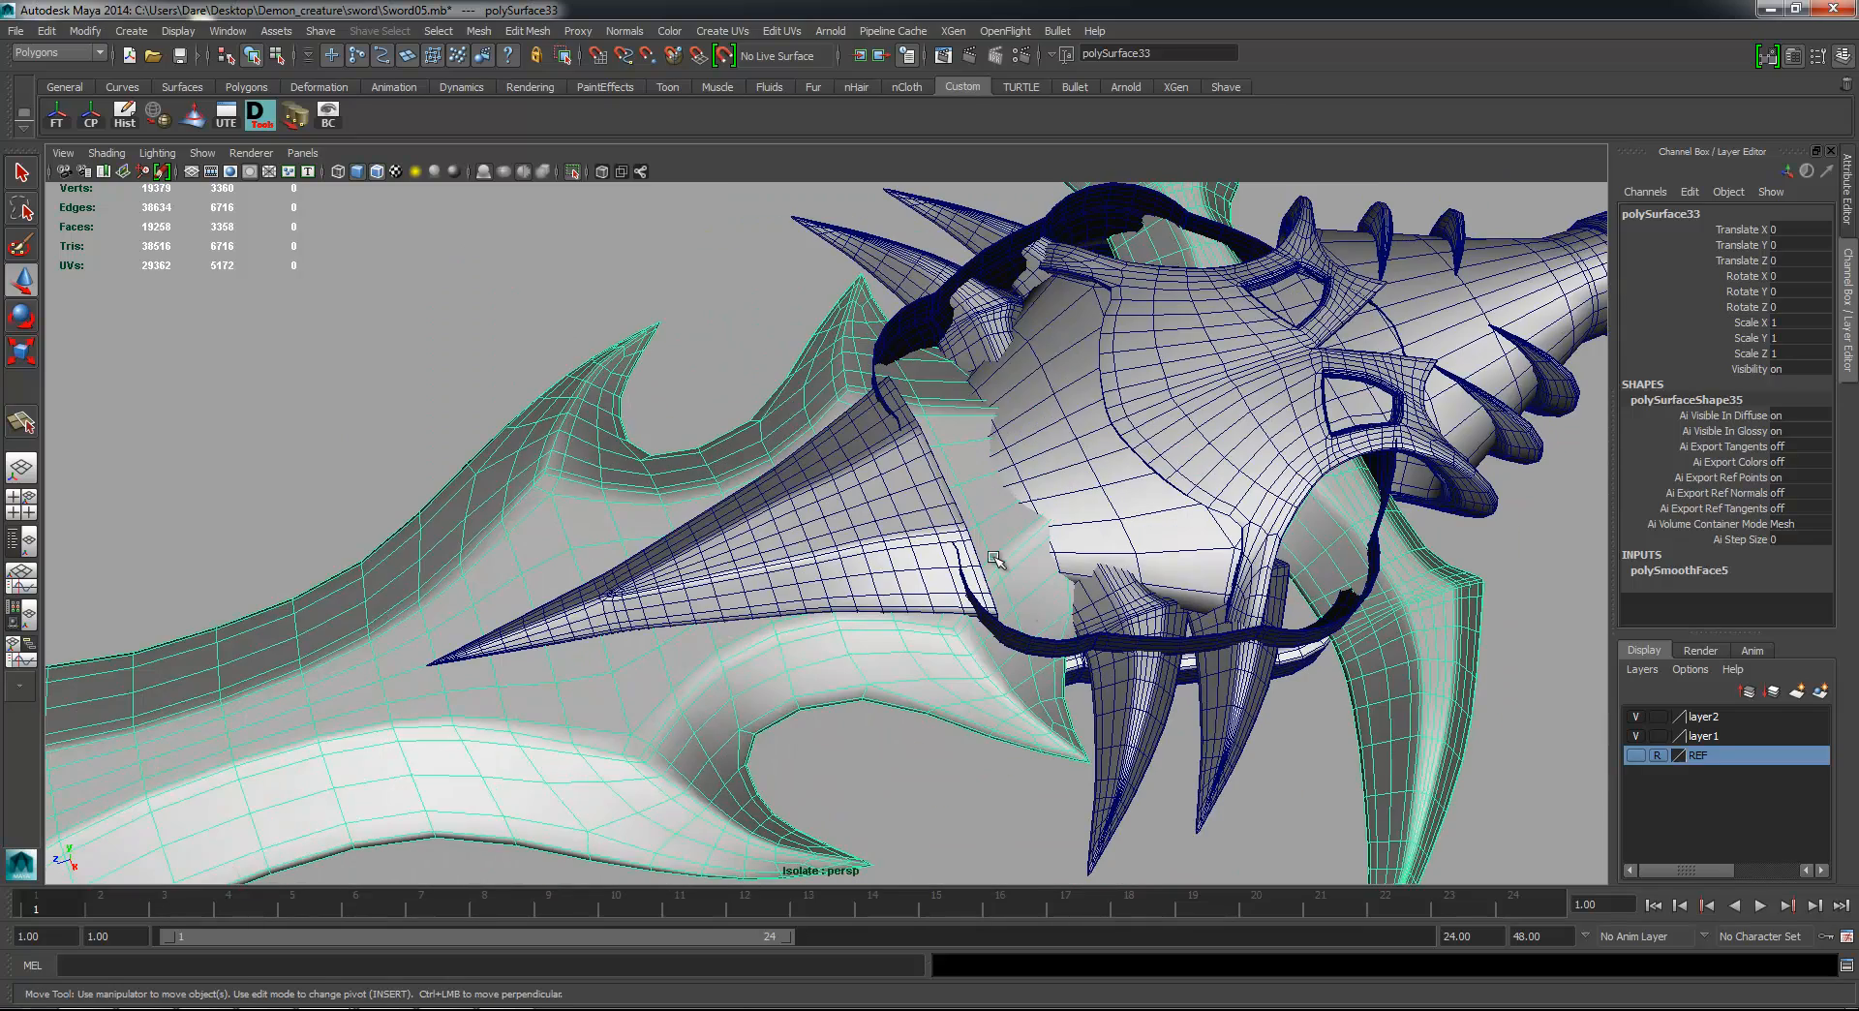
{"action": "right_click_drag", "start_coordinate": [1094, 555], "coordinate": [1321, 635], "text": "alt"}
{"action": "left_click", "coordinate": [1321, 635]}
{"action": "left_click_drag", "start_coordinate": [1322, 635], "coordinate": [1274, 634], "text": "alt"}
{"action": "right_click_drag", "start_coordinate": [1274, 634], "coordinate": [1128, 624], "text": "alt"}
{"action": "middle_click_drag", "start_coordinate": [1297, 643], "coordinate": [1232, 596], "text": "alt"}
Step: Insert two edge loops in each of the two middle spans of the grip, using the multiple edge loops option set to 2
{"action": "left_click_drag", "start_coordinate": [1232, 596], "coordinate": [533, 536], "text": "alt"}
{"action": "right_click_drag", "start_coordinate": [532, 535], "coordinate": [778, 631], "text": "alt"}
{"action": "left_click", "coordinate": [902, 622]}
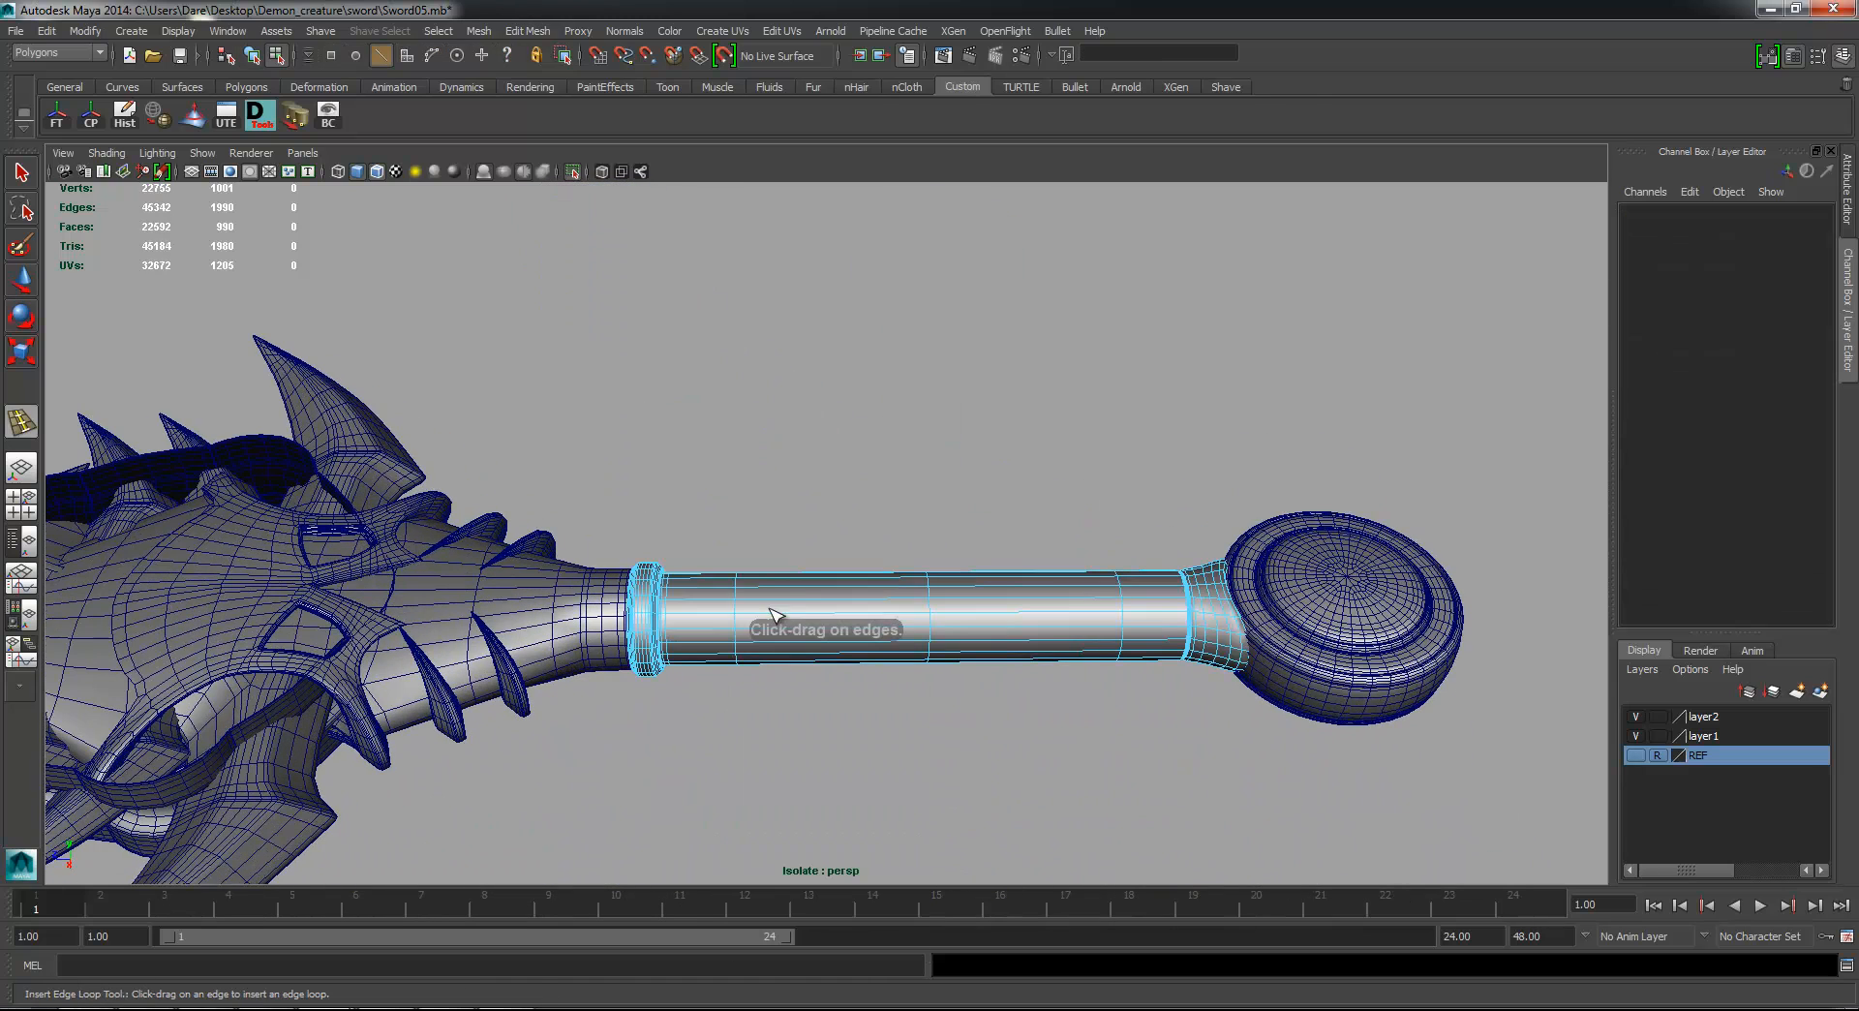
{"action": "double_click", "coordinate": [21, 426]}
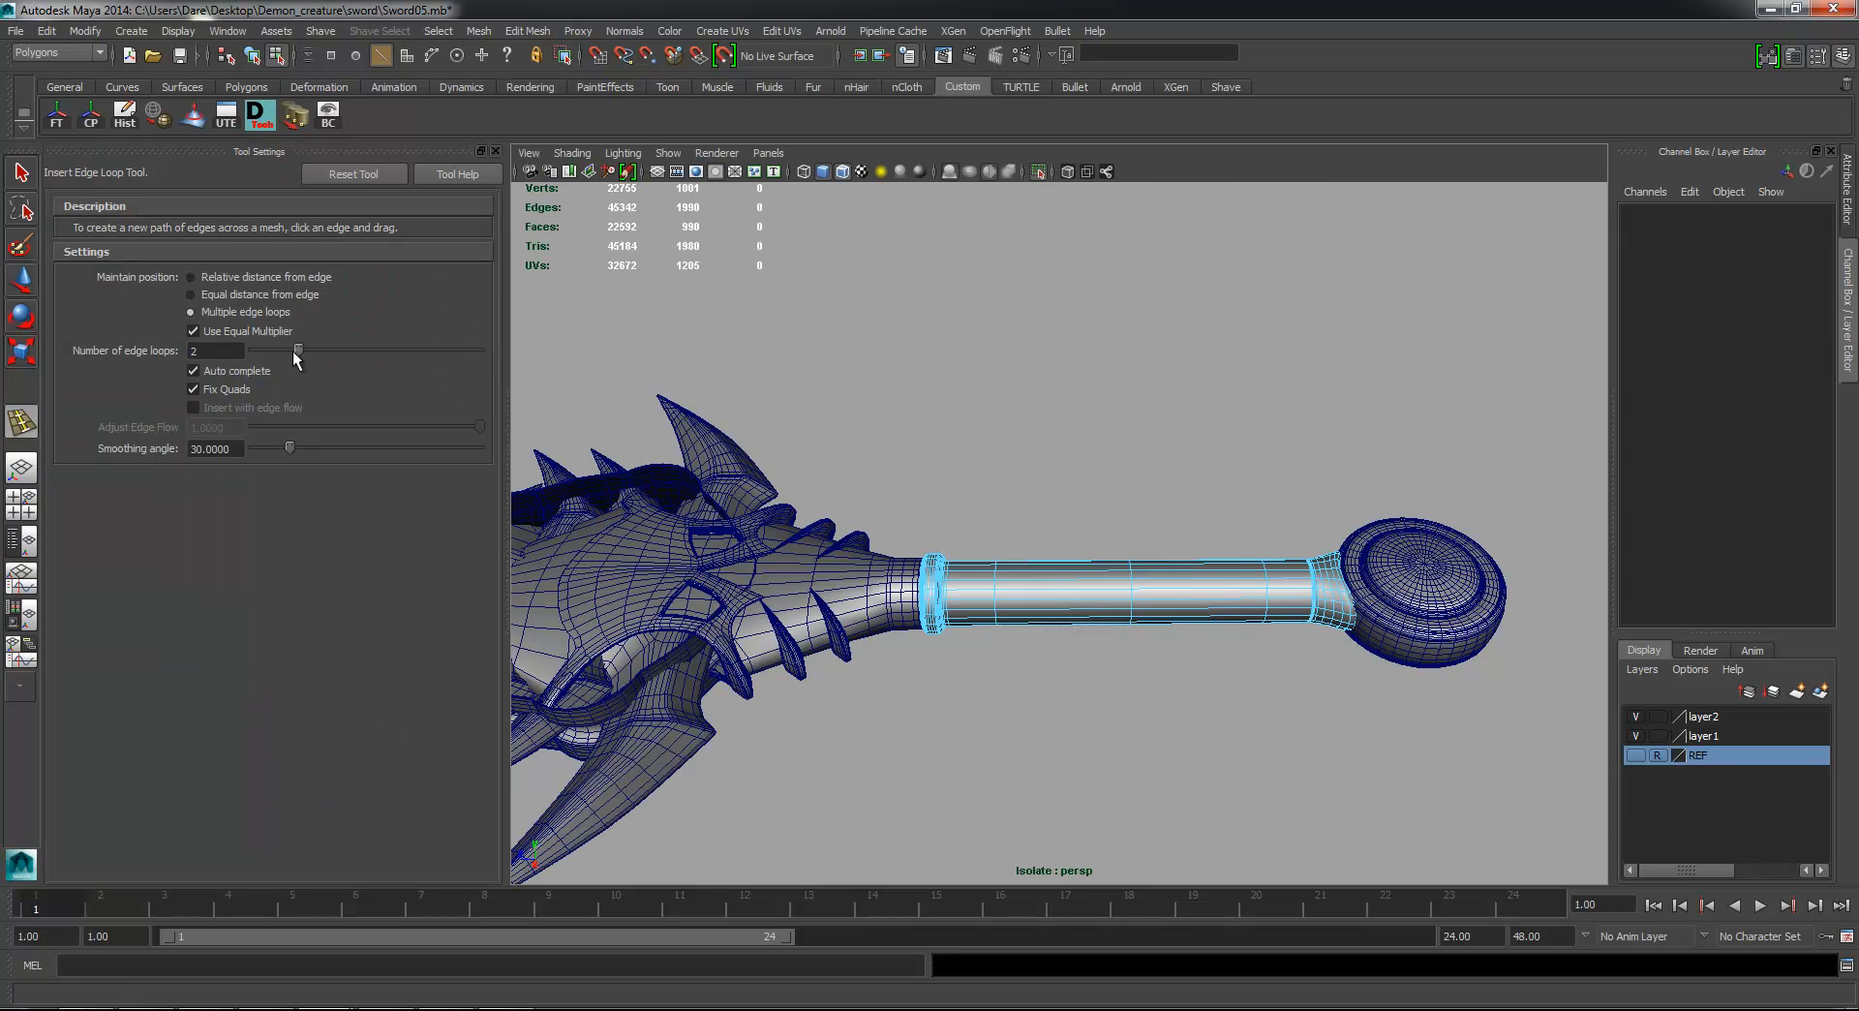
{"action": "left_click", "coordinate": [1055, 584]}
{"action": "left_click", "coordinate": [1191, 587]}
{"action": "key", "text": "w"}
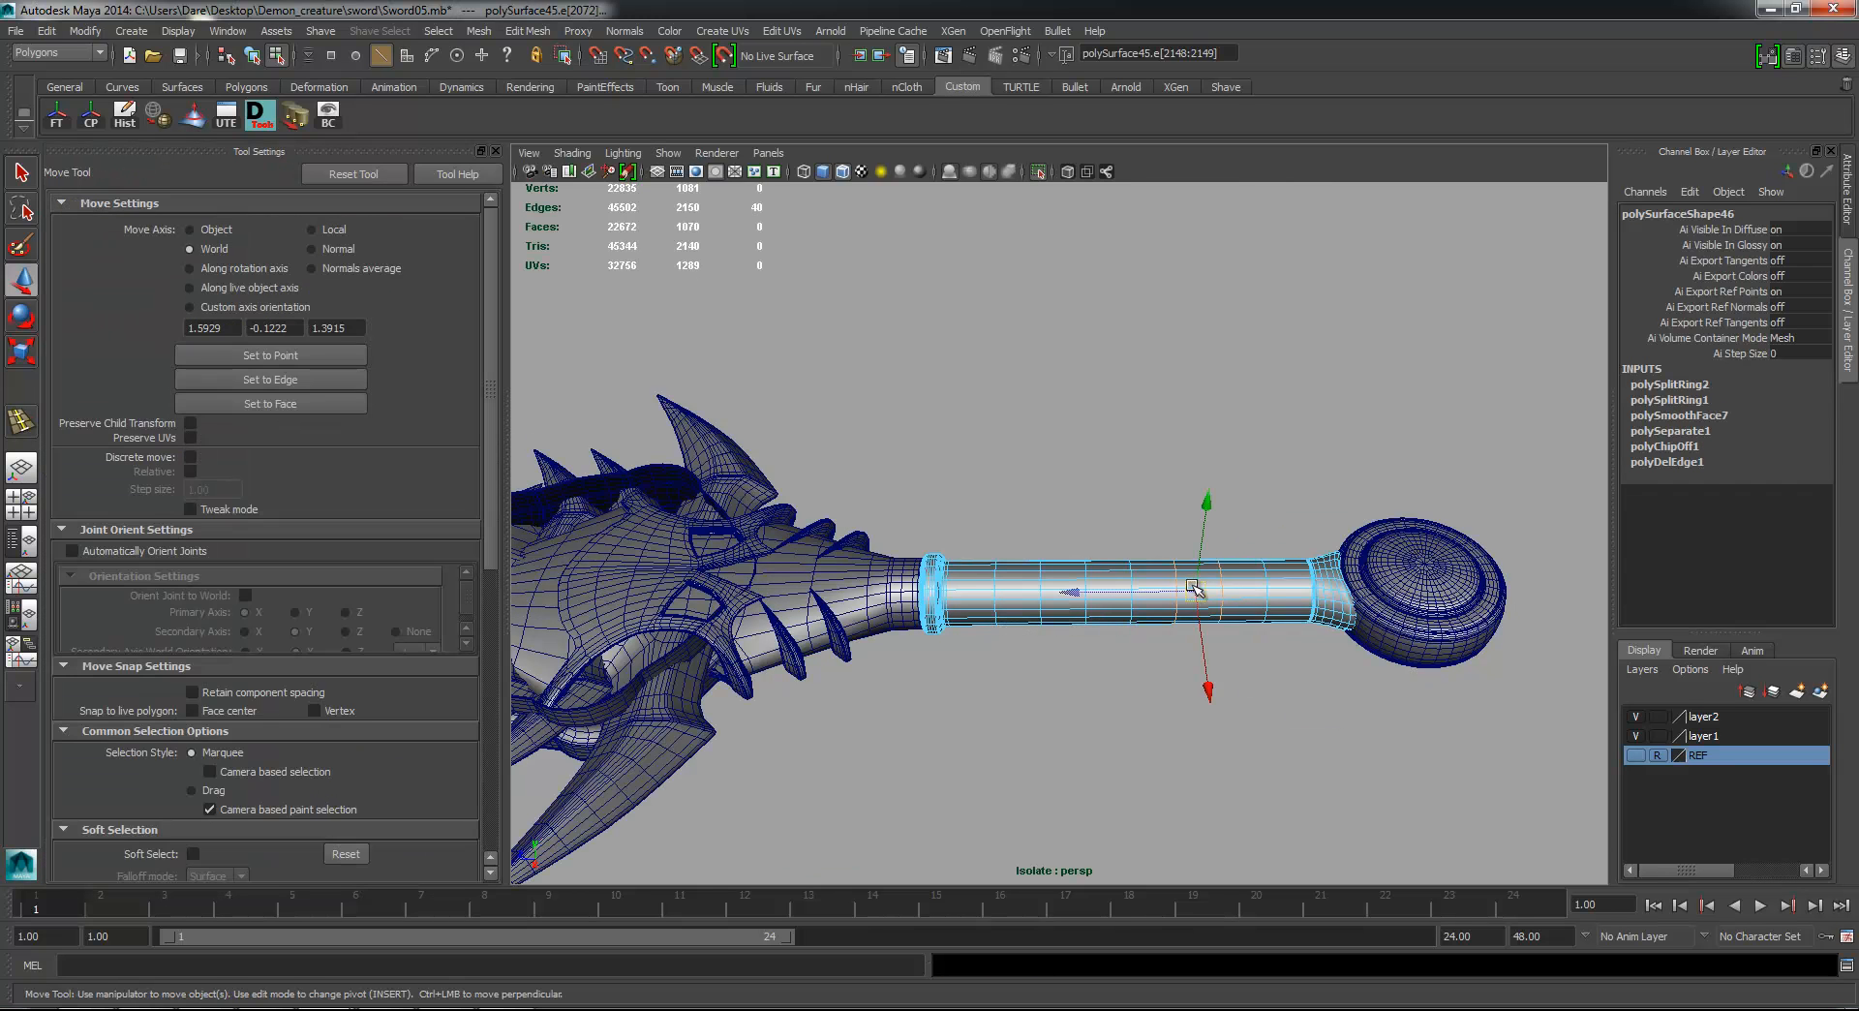
Step: Deselect the grip edges and examine the mesh density of the blade, spikes and guard
{"action": "left_click_drag", "start_coordinate": [1002, 637], "coordinate": [1115, 659], "text": "alt"}
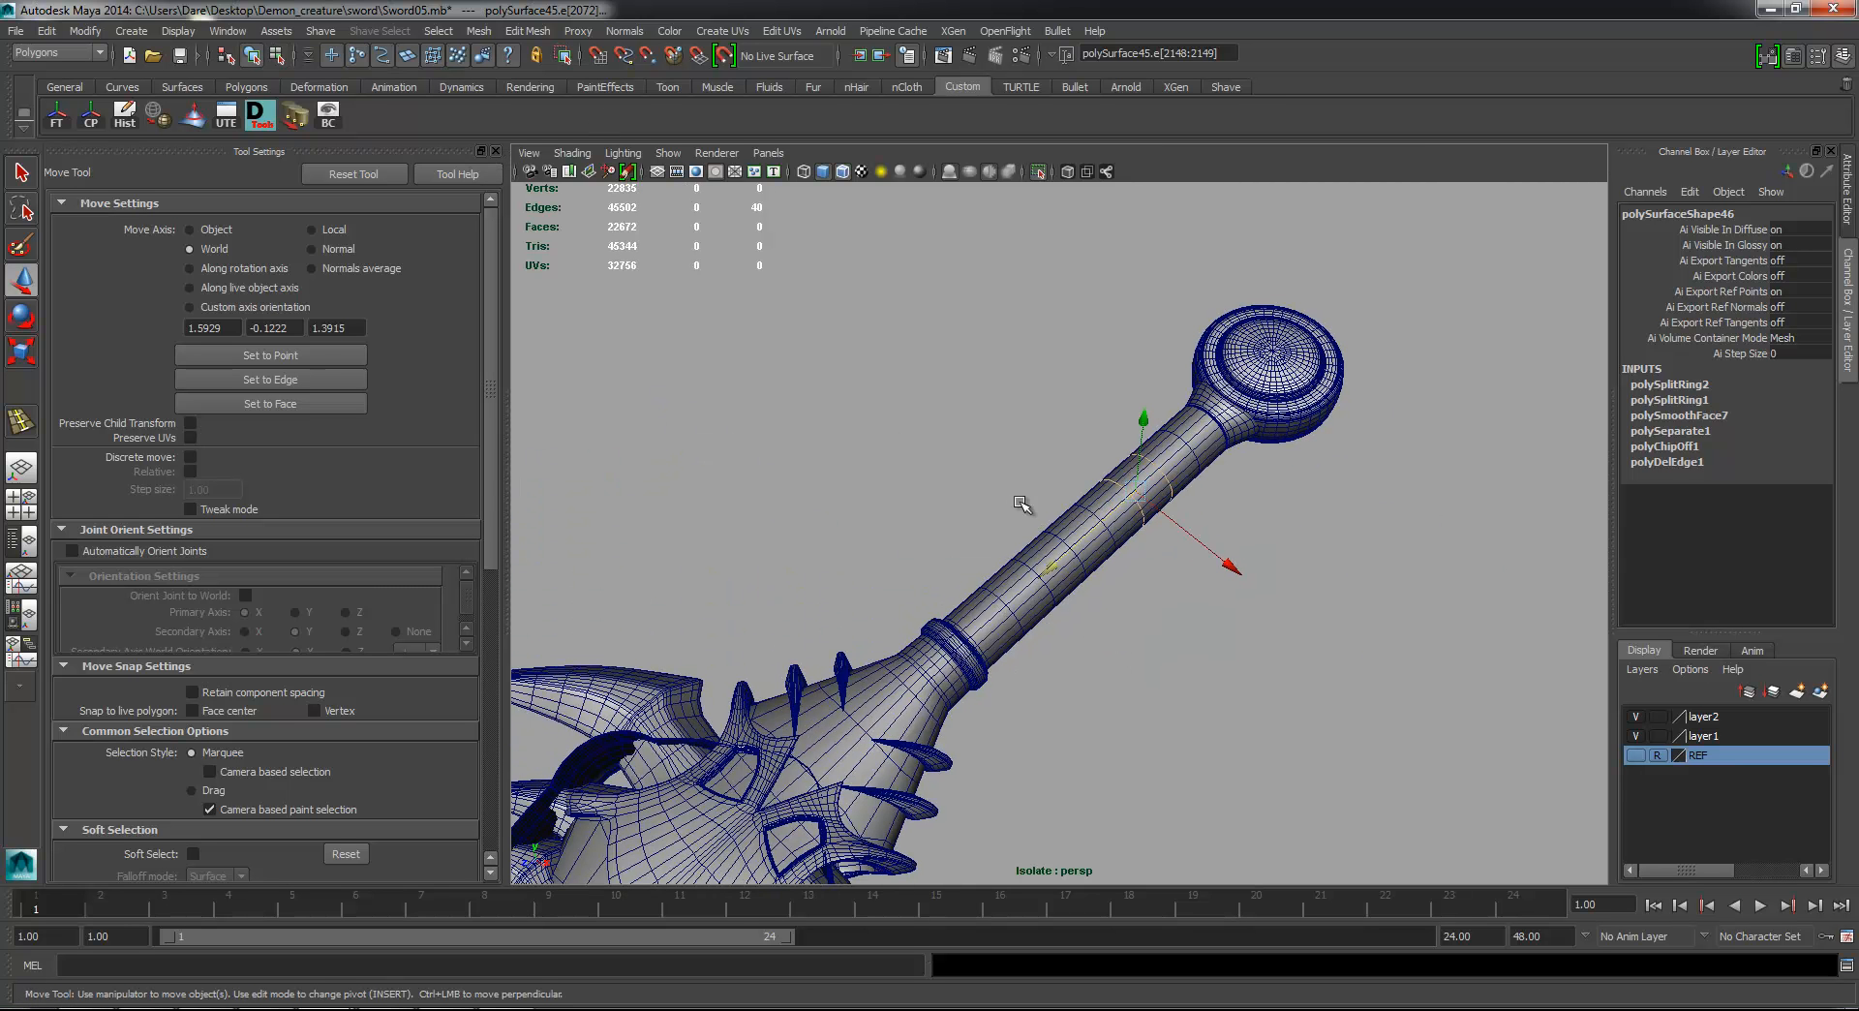
{"action": "scroll", "coordinate": [1019, 502], "scroll_direction": "down", "scroll_amount": 5}
{"action": "middle_click_drag", "start_coordinate": [1027, 588], "coordinate": [1082, 440], "text": "alt"}
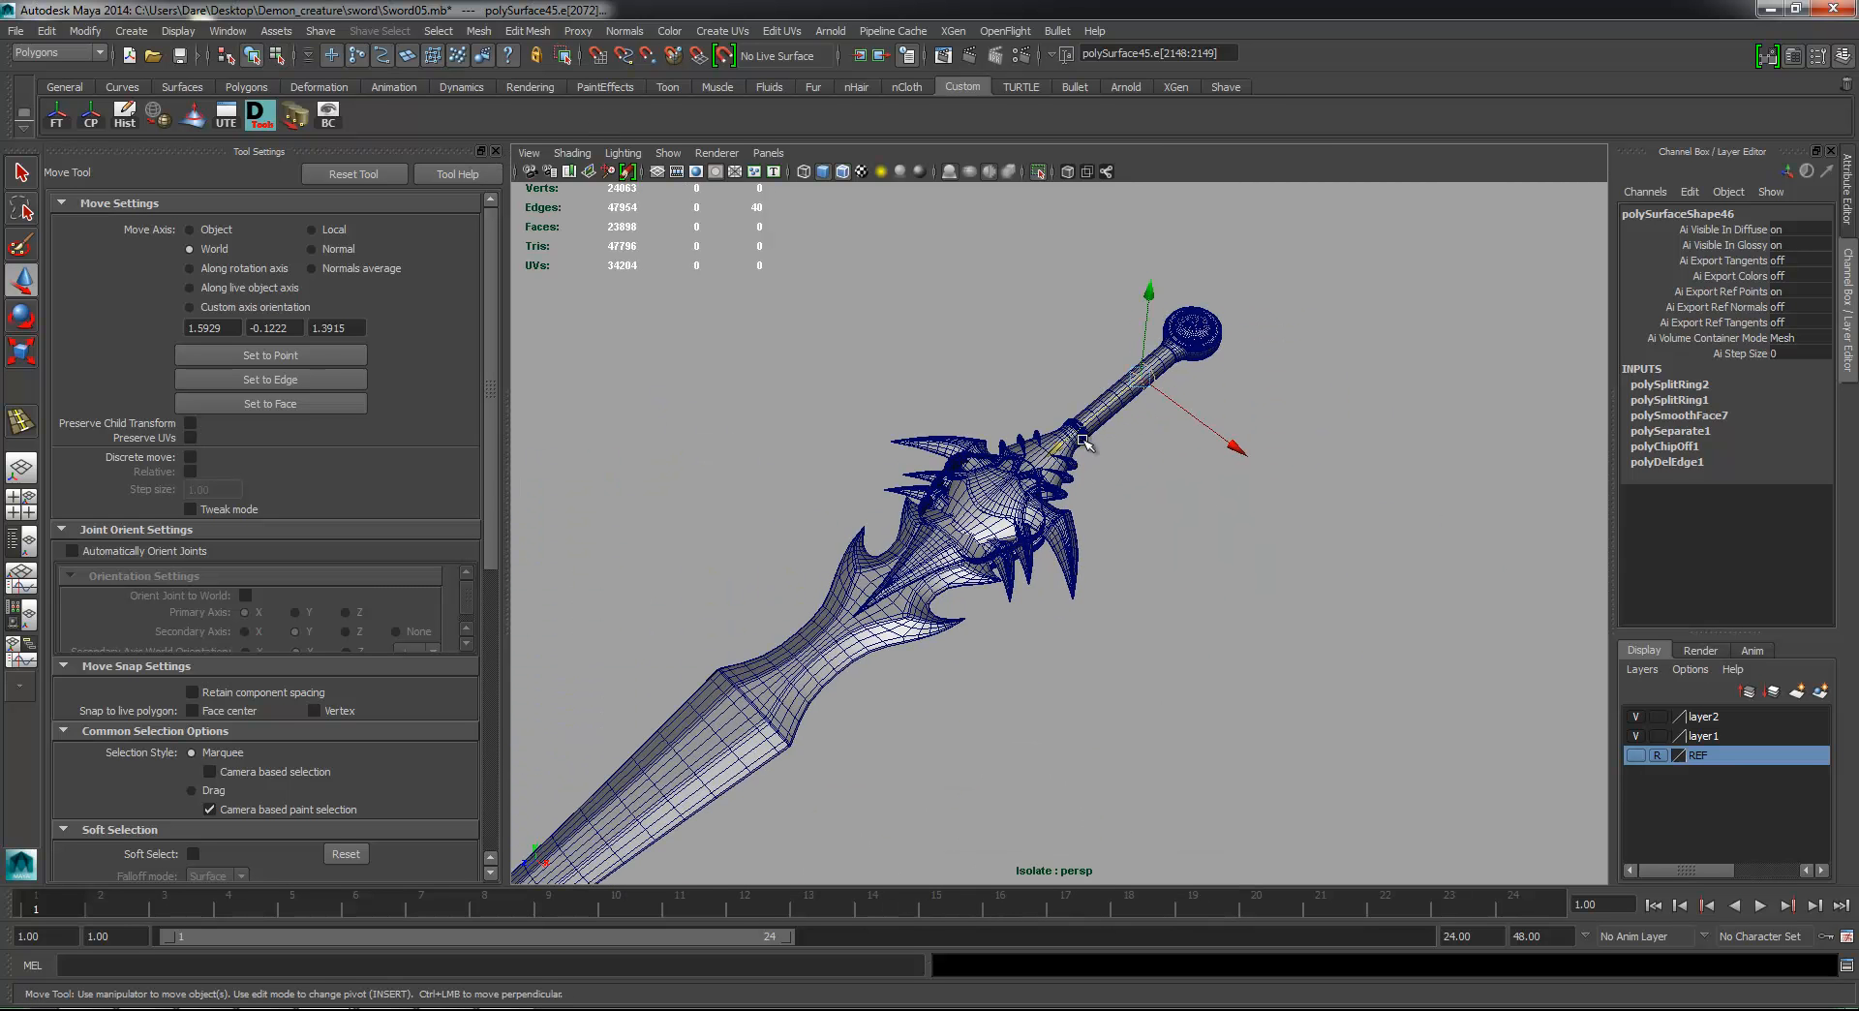
{"action": "left_click", "coordinate": [1162, 516]}
{"action": "scroll", "coordinate": [993, 433], "scroll_direction": "up", "scroll_amount": 5}
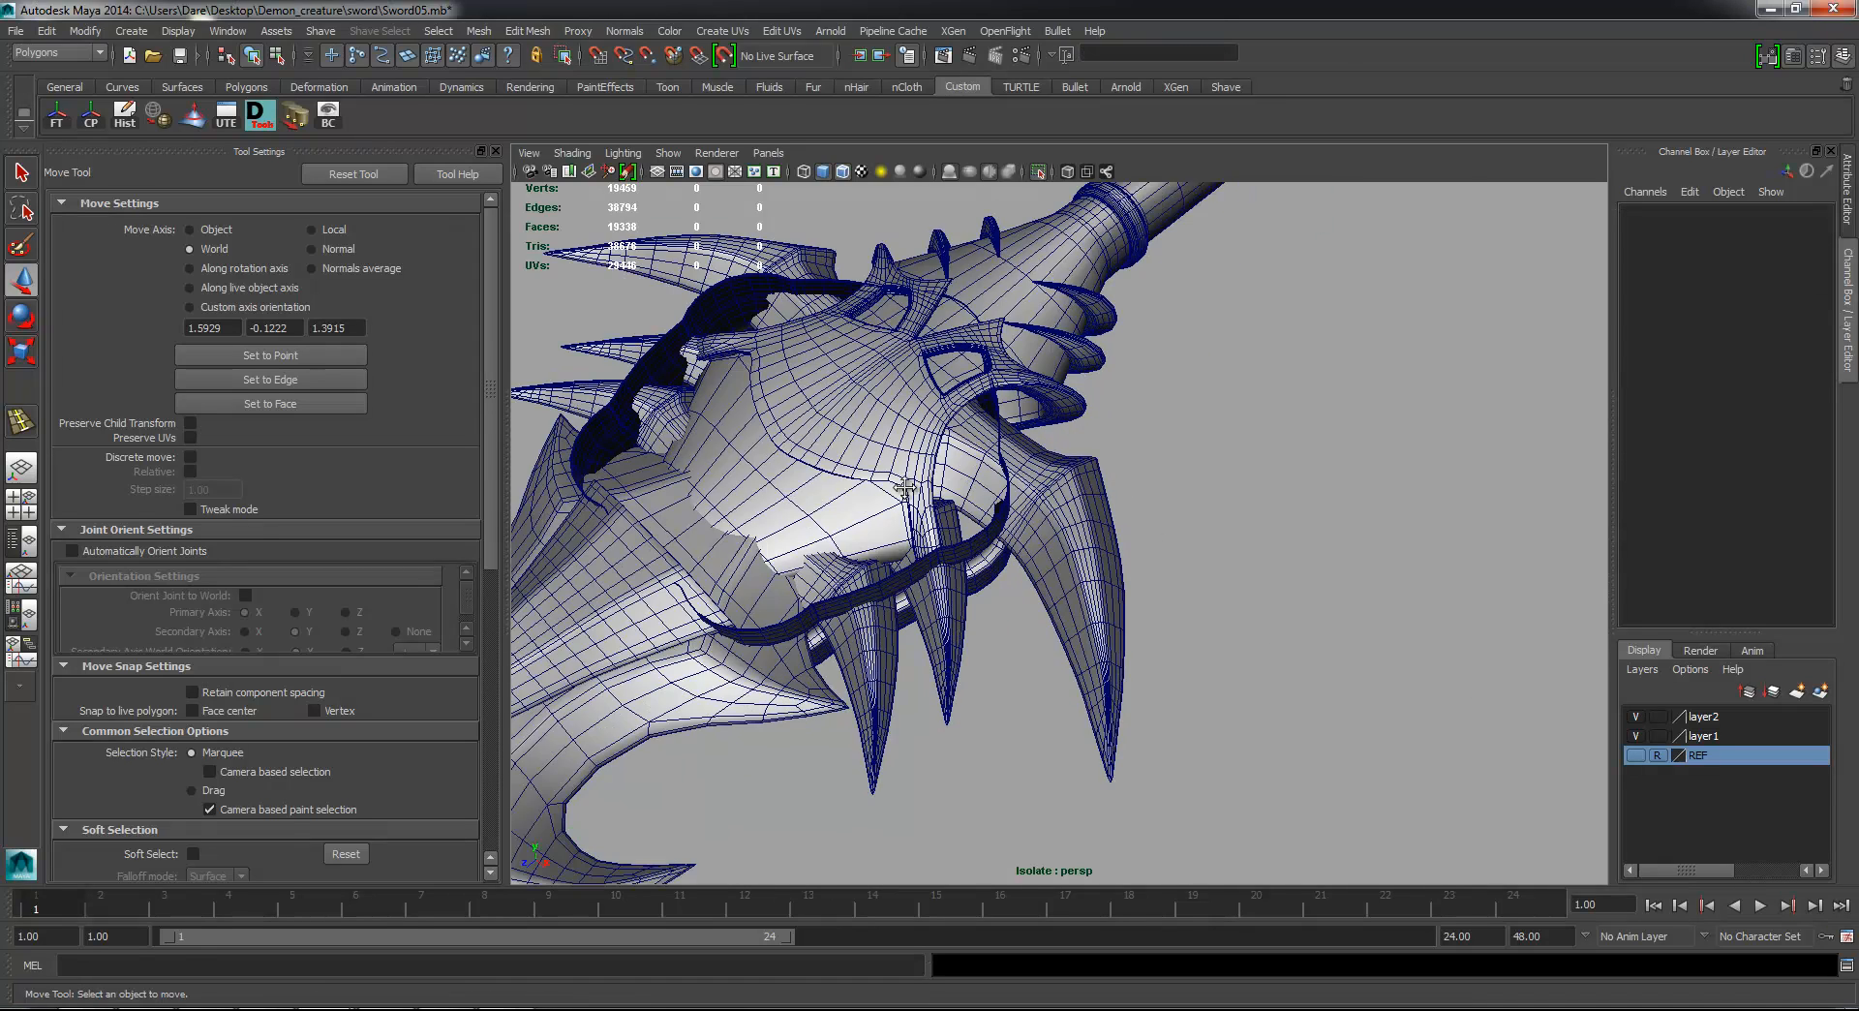
{"action": "scroll", "coordinate": [905, 487], "scroll_direction": "down", "scroll_amount": 5}
{"action": "scroll", "coordinate": [1148, 455], "scroll_direction": "up", "scroll_amount": 1}
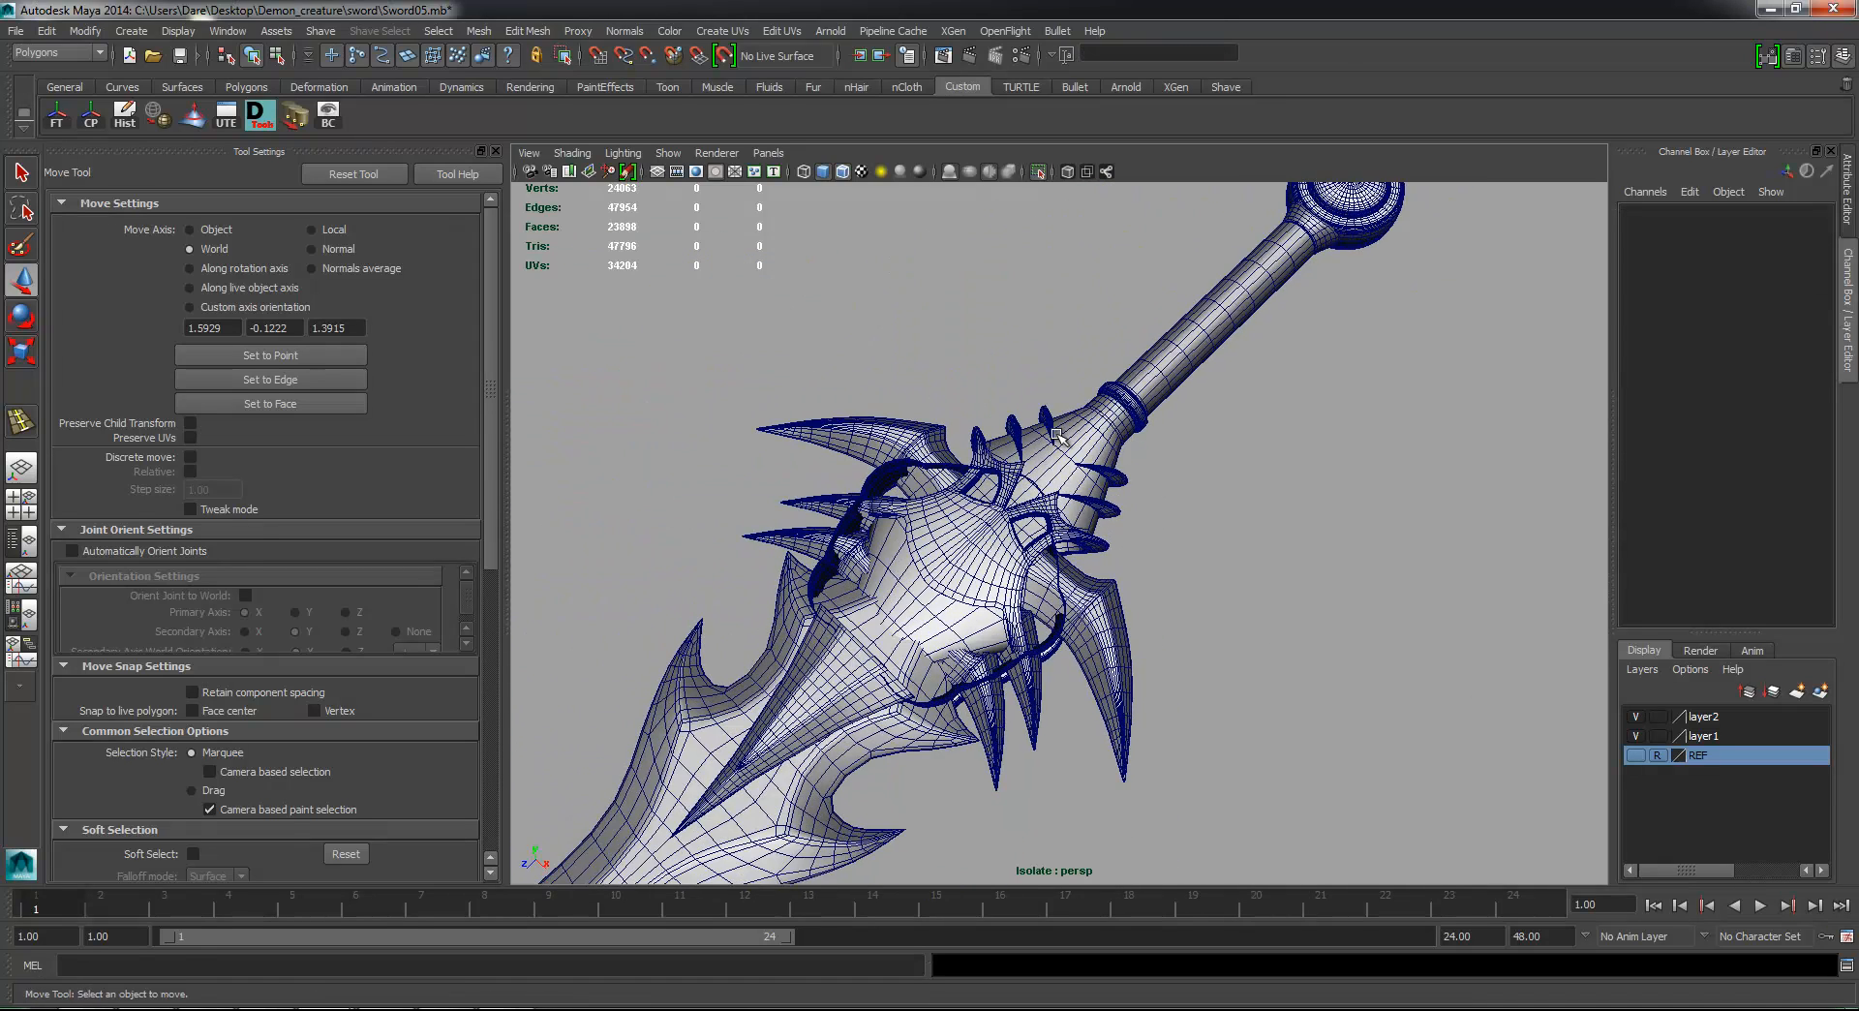
Step: Select the ribbed hilt piece between grip and guard, and isolate it in the view
{"action": "left_click", "coordinate": [1132, 482]}
{"action": "key", "text": "f"}
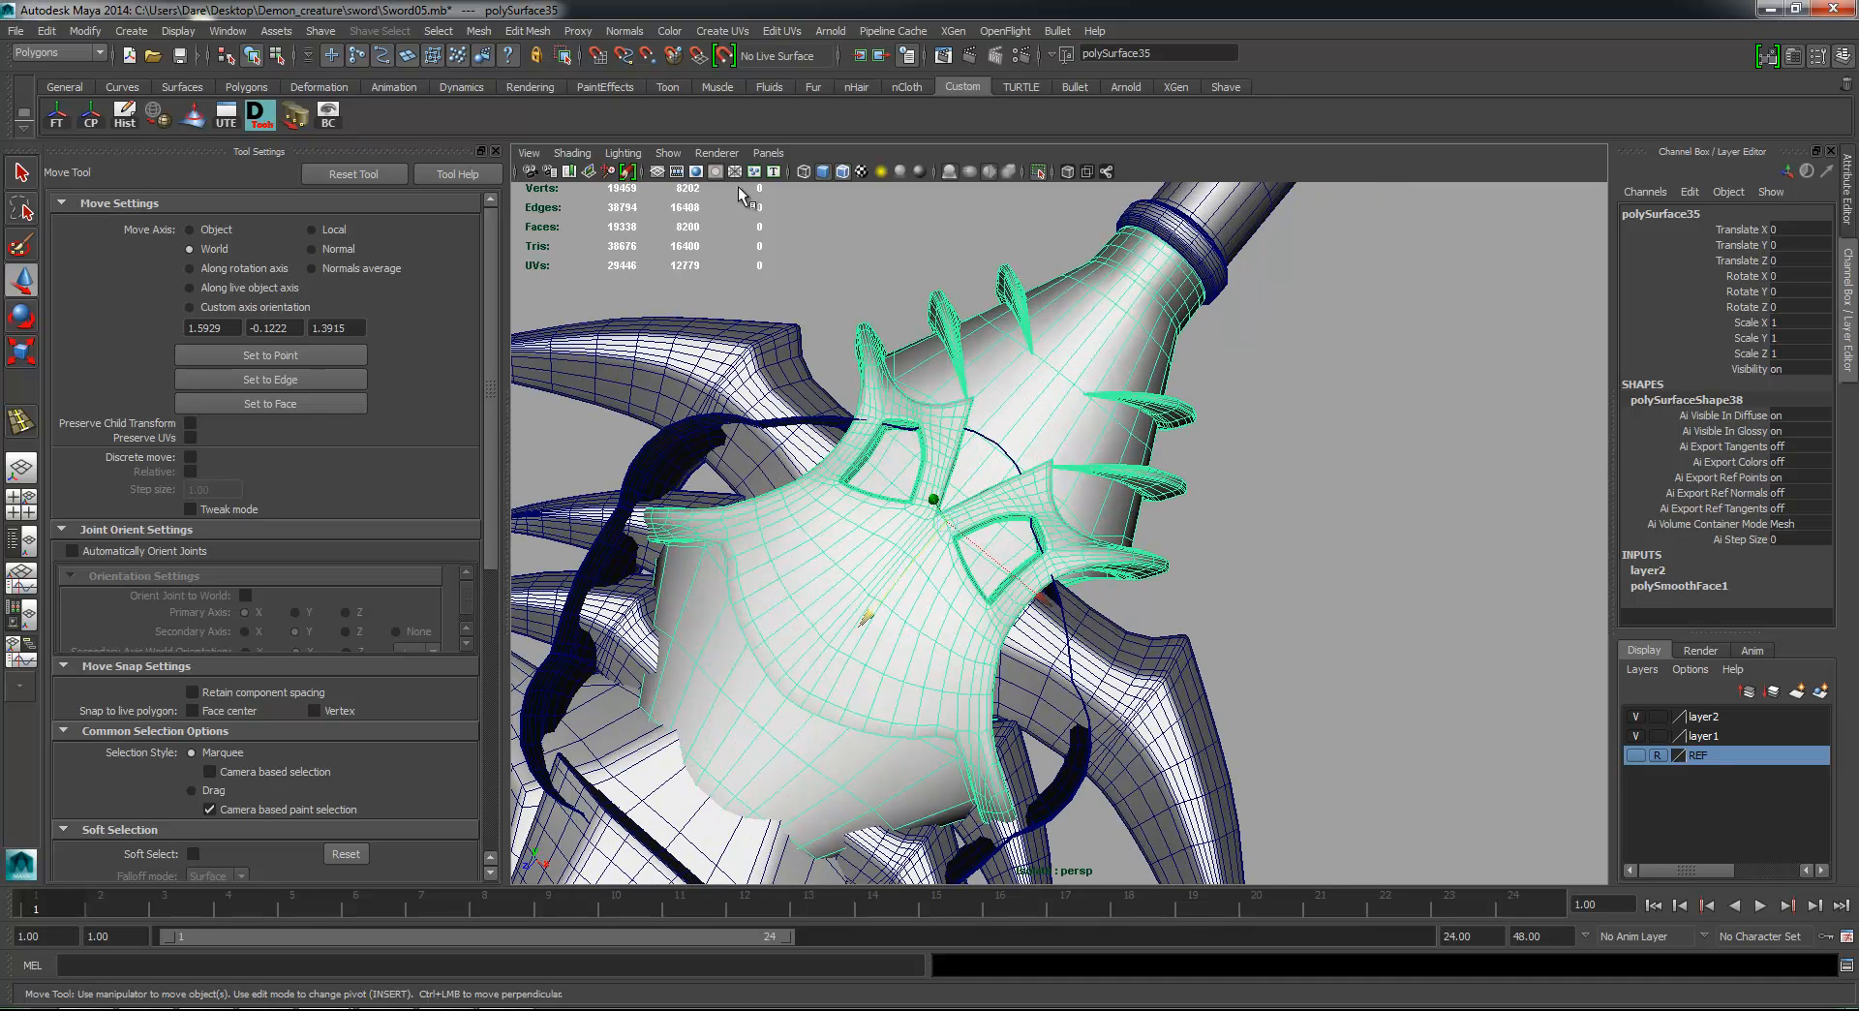
{"action": "left_click", "coordinate": [1035, 170]}
{"action": "scroll", "coordinate": [1272, 540], "scroll_direction": "down", "scroll_amount": 5}
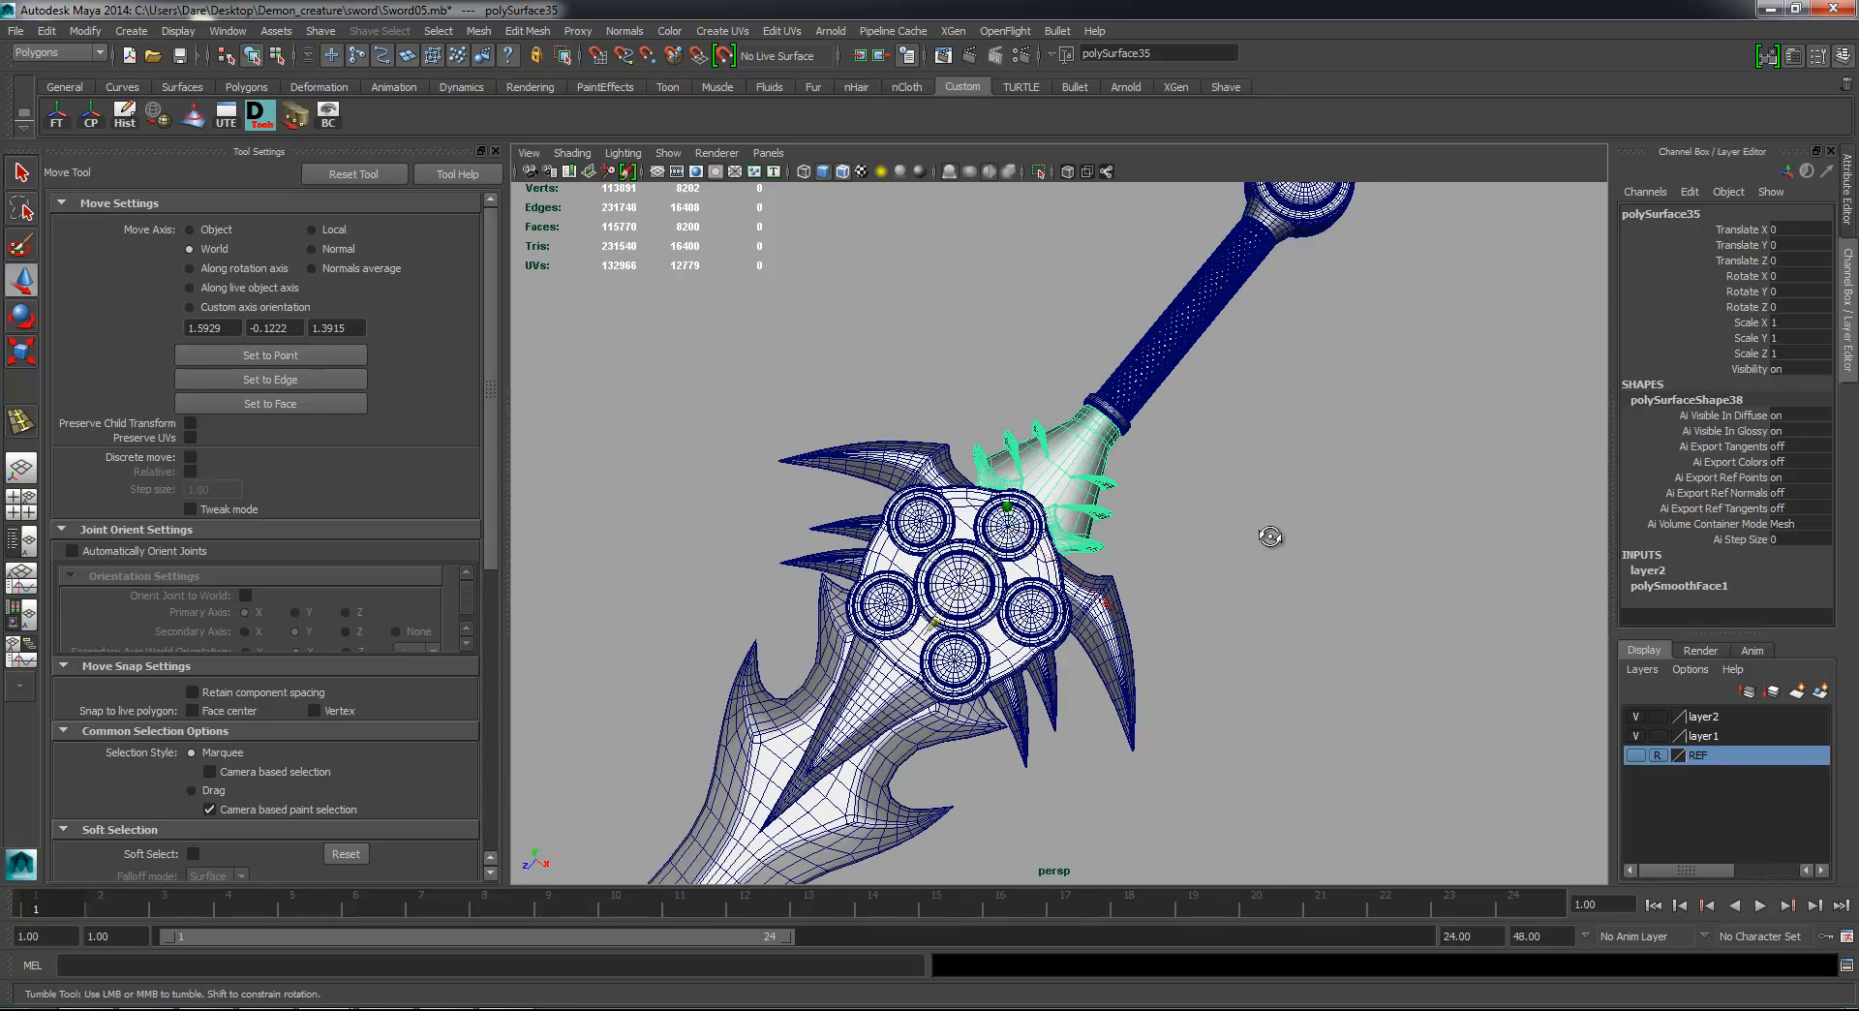
{"action": "left_click", "coordinate": [1036, 172]}
{"action": "left_click_drag", "start_coordinate": [1191, 455], "coordinate": [1220, 518], "text": "alt"}
Step: Insert edge loops two at a time across the smooth neck of the ribbed hilt piece, undoing those at its blade-side end
{"action": "right_click_drag", "start_coordinate": [1225, 509], "coordinate": [1169, 548], "text": "shift"}
{"action": "left_click_drag", "start_coordinate": [1070, 502], "coordinate": [1246, 542]}
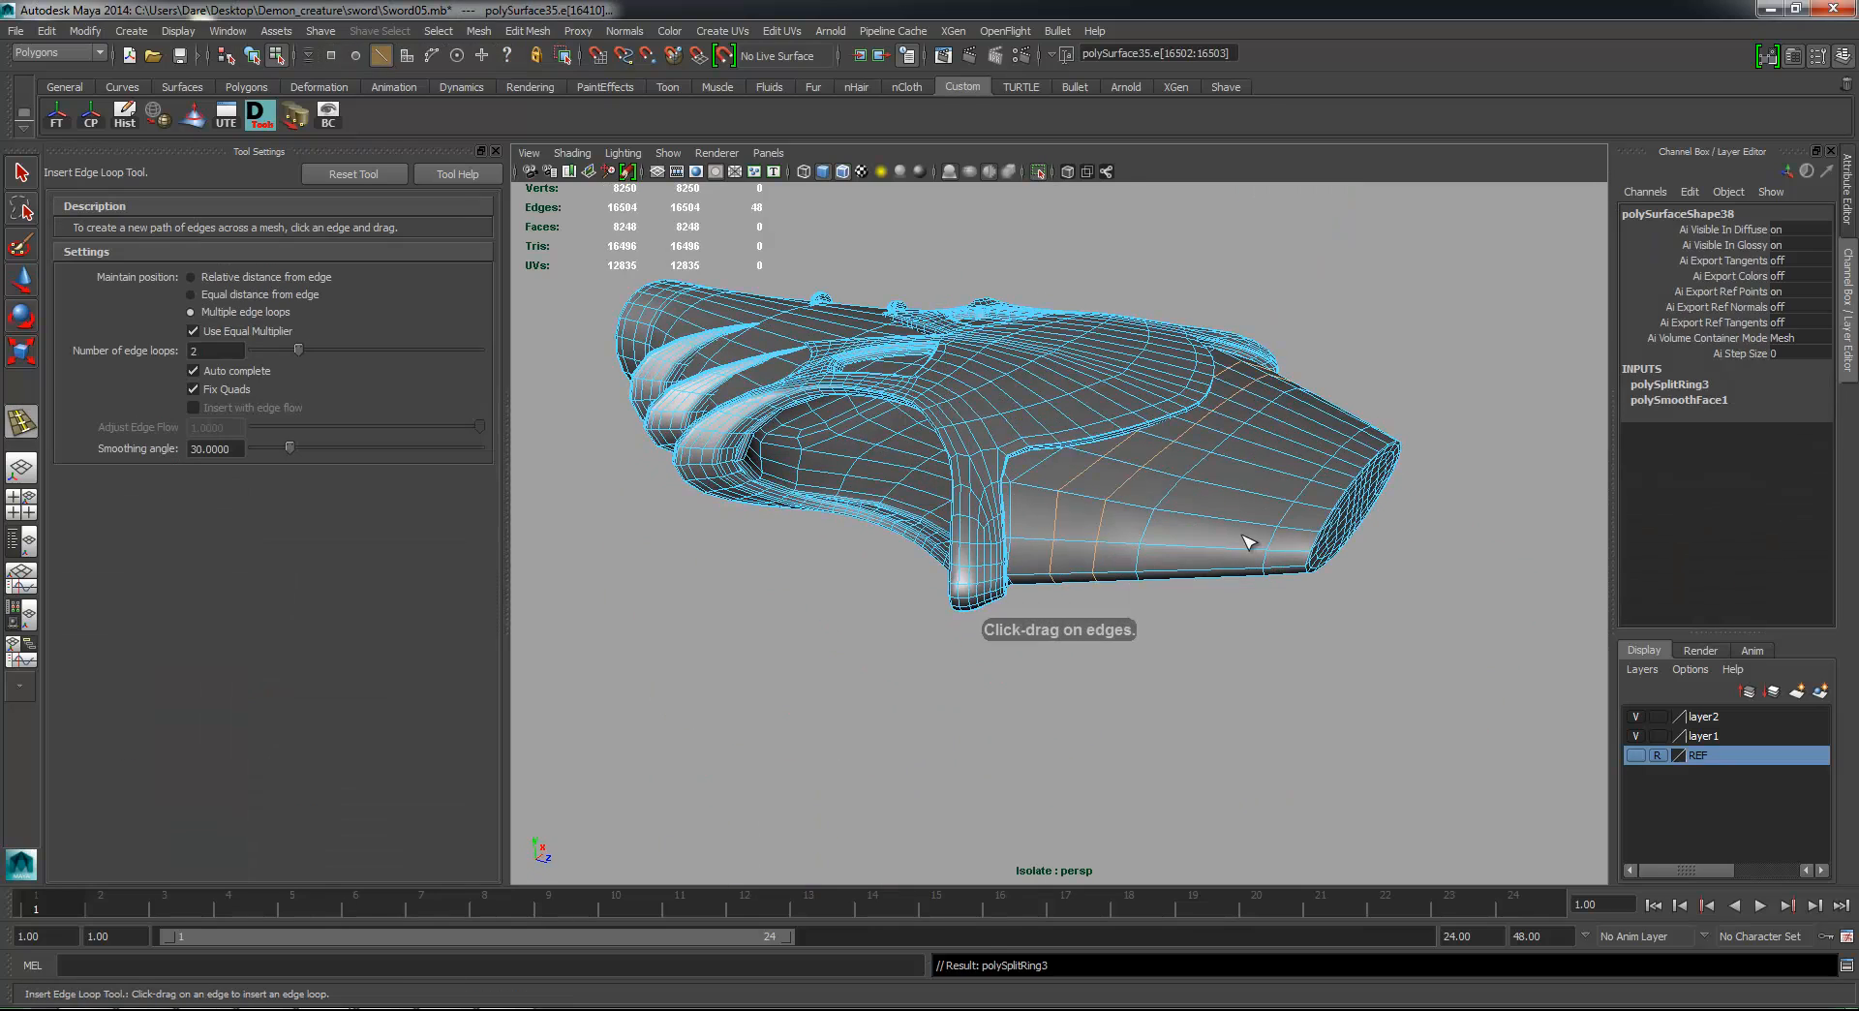
{"action": "key", "text": "ctrl+z"}
{"action": "left_click_drag", "start_coordinate": [851, 253], "coordinate": [993, 499], "text": "alt"}
{"action": "middle_click_drag", "start_coordinate": [805, 333], "coordinate": [1059, 462], "text": "alt"}
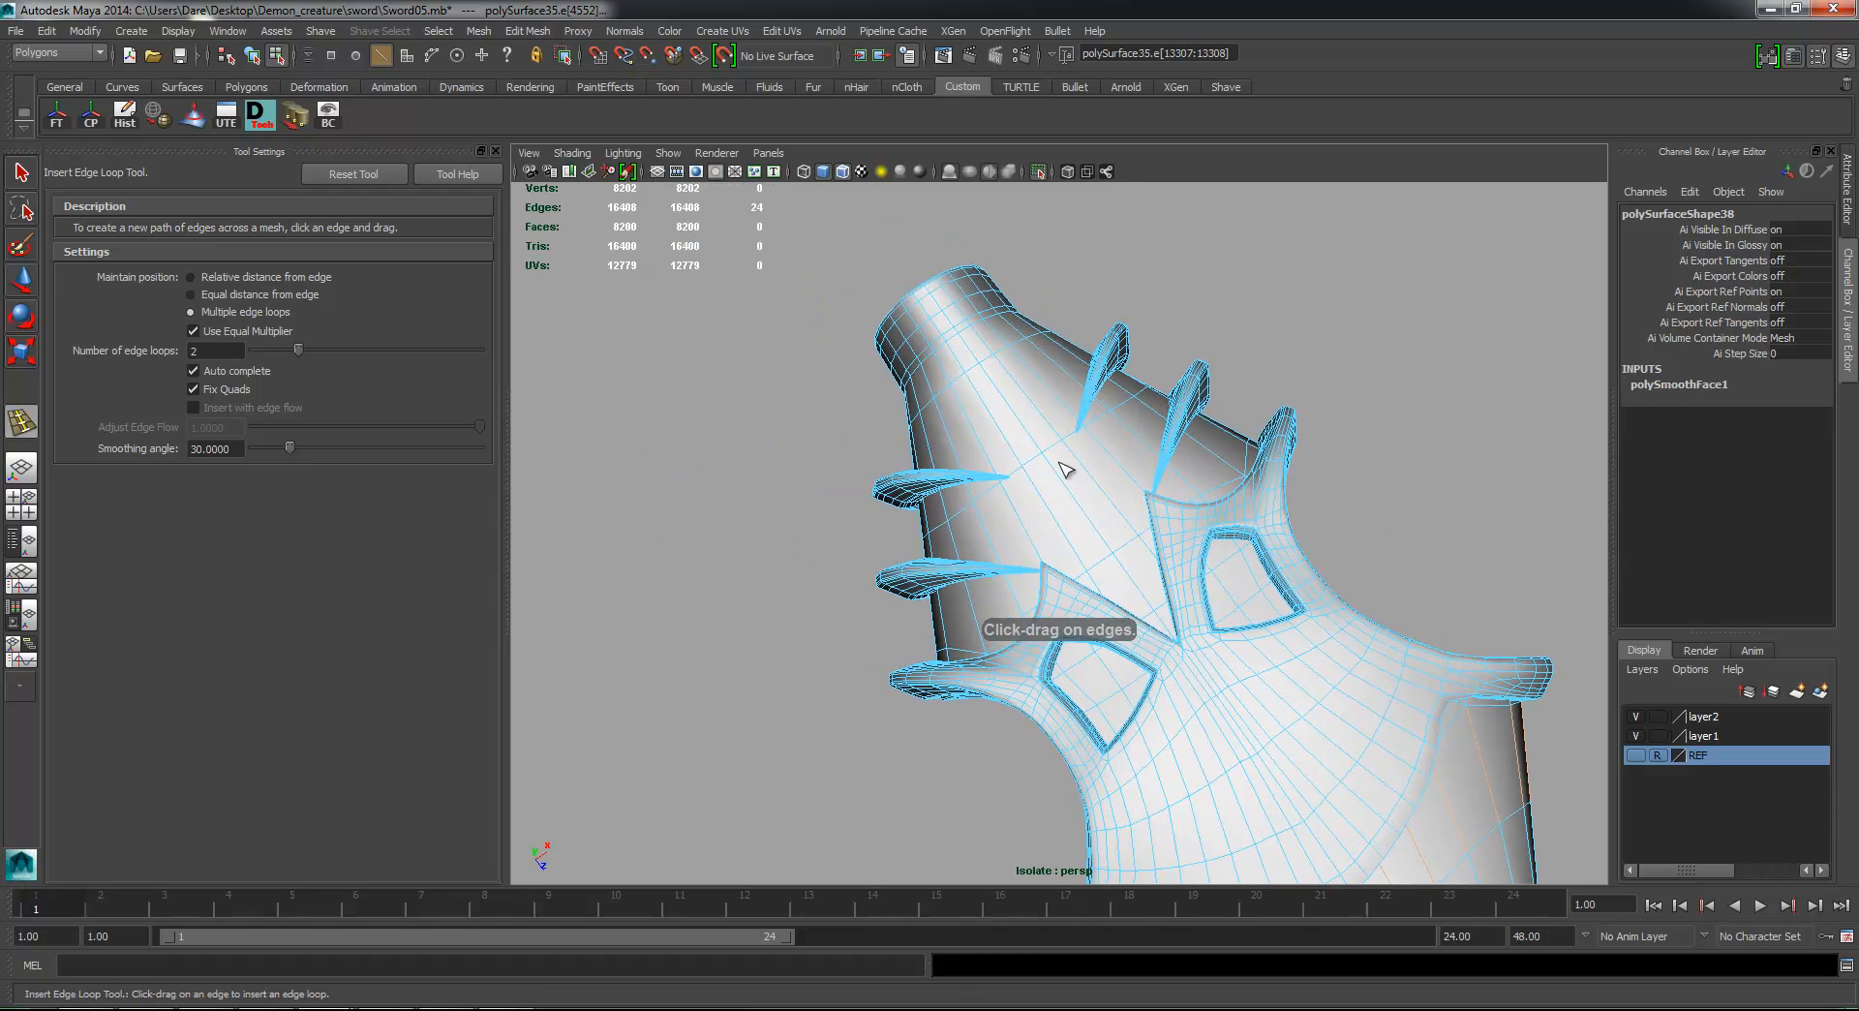
{"action": "mouse_move", "coordinate": [1111, 466]}
{"action": "left_mouse_down"}
{"action": "mouse_move", "coordinate": [1044, 408]}
{"action": "mouse_move", "coordinate": [1049, 387]}
{"action": "mouse_move", "coordinate": [677, 373]}
{"action": "mouse_move", "coordinate": [983, 423]}
{"action": "mouse_move", "coordinate": [1065, 461]}
{"action": "mouse_move", "coordinate": [1000, 502]}
{"action": "mouse_move", "coordinate": [968, 464]}
{"action": "left_mouse_up"}
Step: Return the hilt piece to object selection and check it both isolated and within the complete sword
{"action": "left_click", "coordinate": [1035, 172]}
{"action": "right_click_drag", "start_coordinate": [1145, 472], "coordinate": [943, 479], "text": "alt"}
{"action": "middle_click_drag", "start_coordinate": [944, 479], "coordinate": [1136, 278], "text": "alt"}
{"action": "left_click_drag", "start_coordinate": [1120, 297], "coordinate": [1082, 339], "text": "alt"}
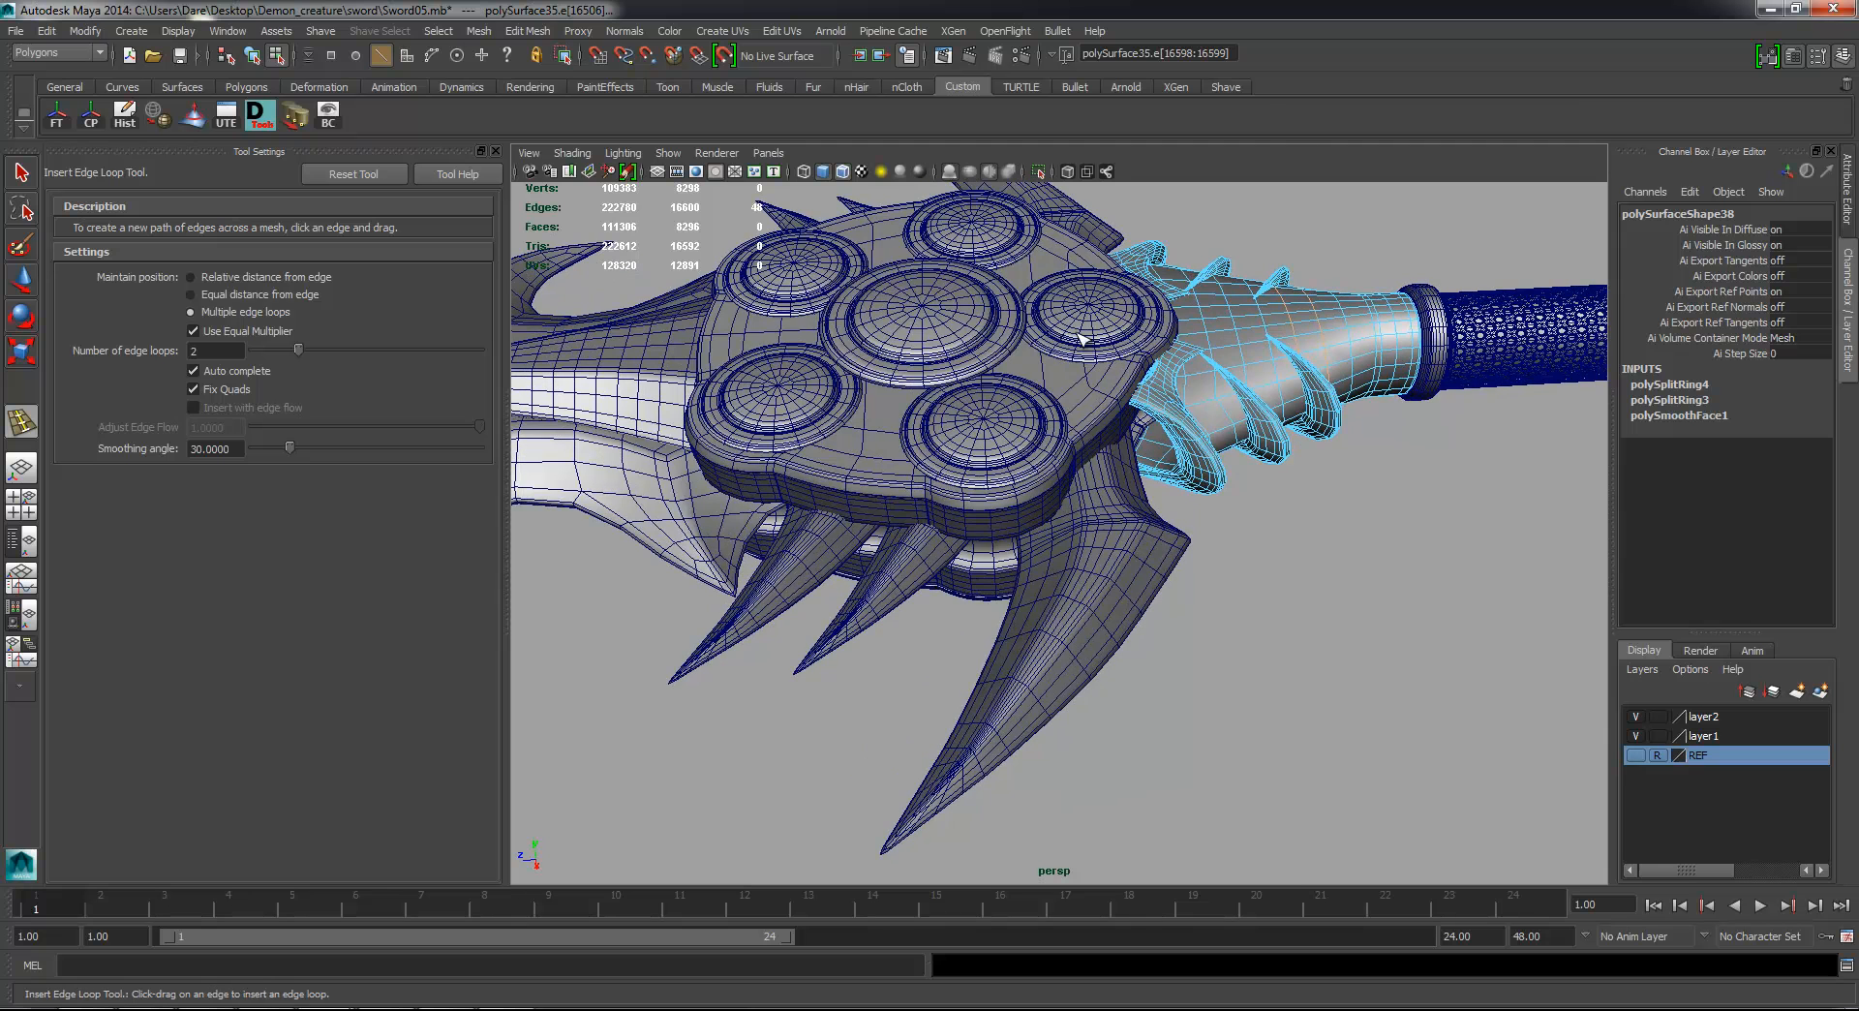
{"action": "key", "text": "w"}
{"action": "key", "text": "F8"}
{"action": "left_click", "coordinate": [1036, 172]}
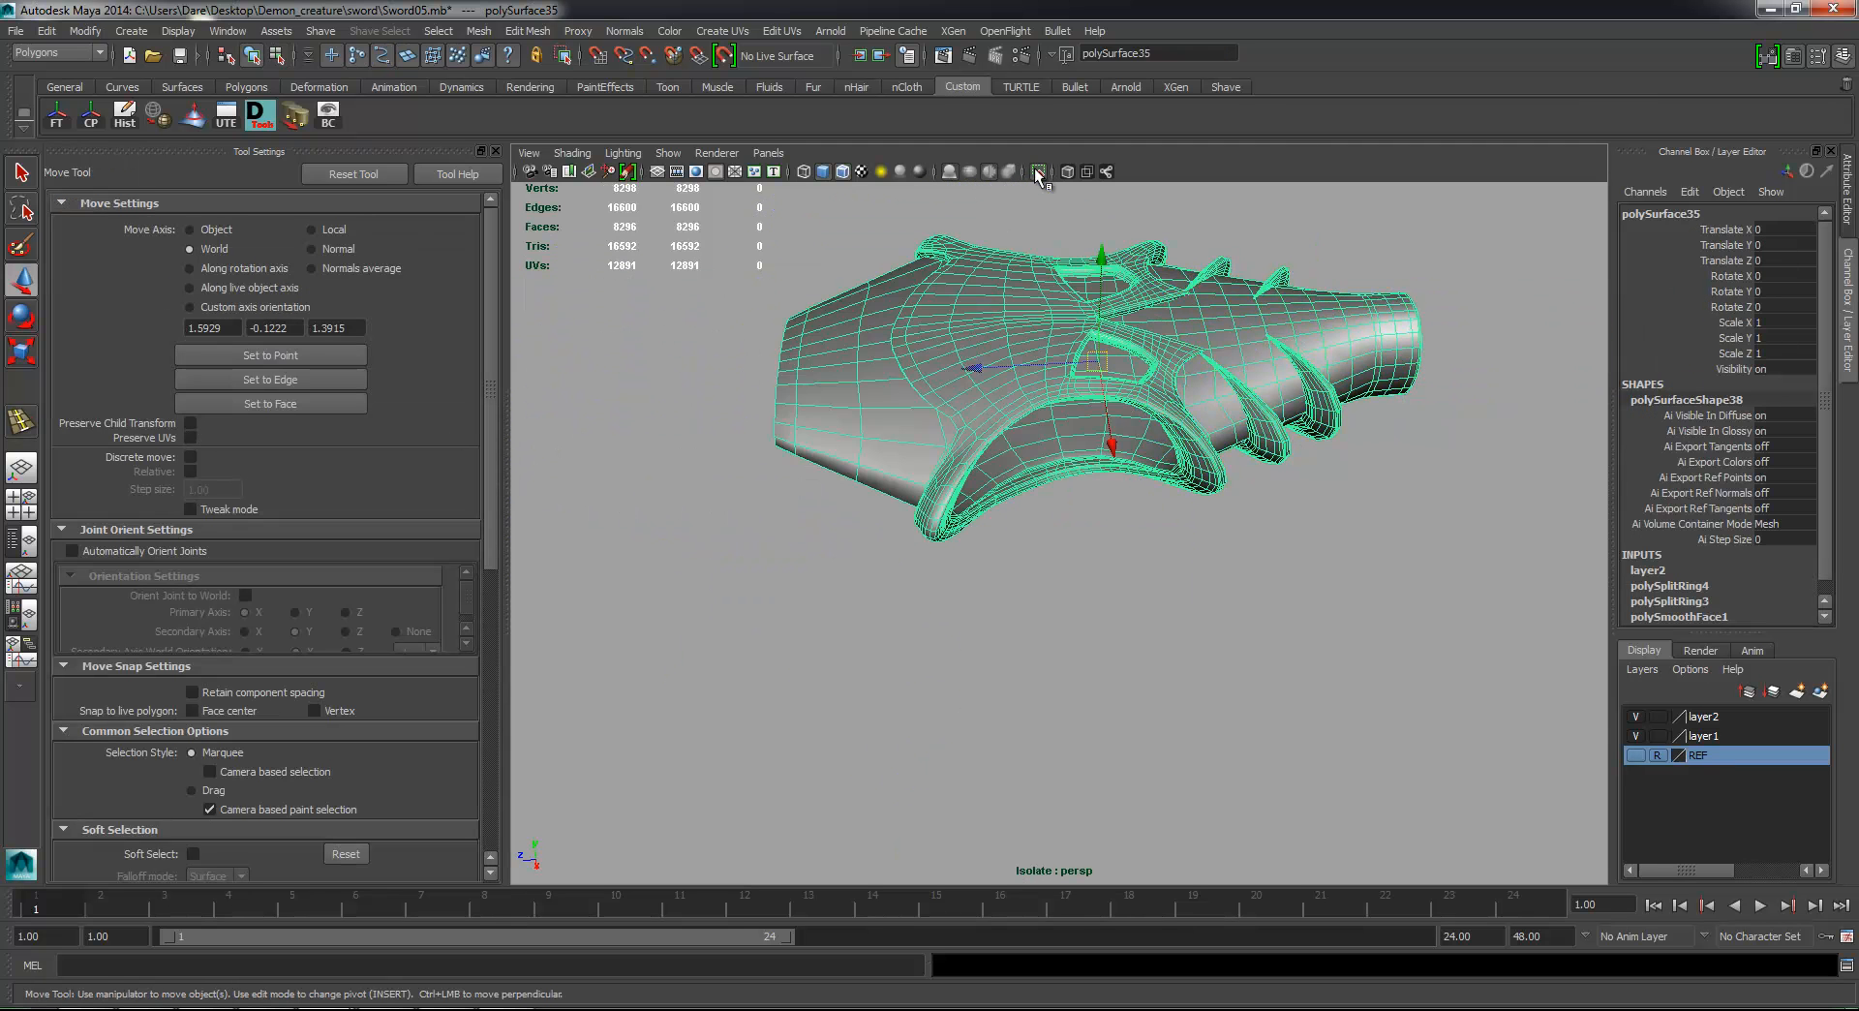
{"action": "left_click_drag", "start_coordinate": [1038, 364], "coordinate": [1093, 465], "text": "alt"}
{"action": "left_click", "coordinate": [1038, 171]}
{"action": "scroll", "coordinate": [1056, 368], "scroll_direction": "down", "scroll_amount": 3}
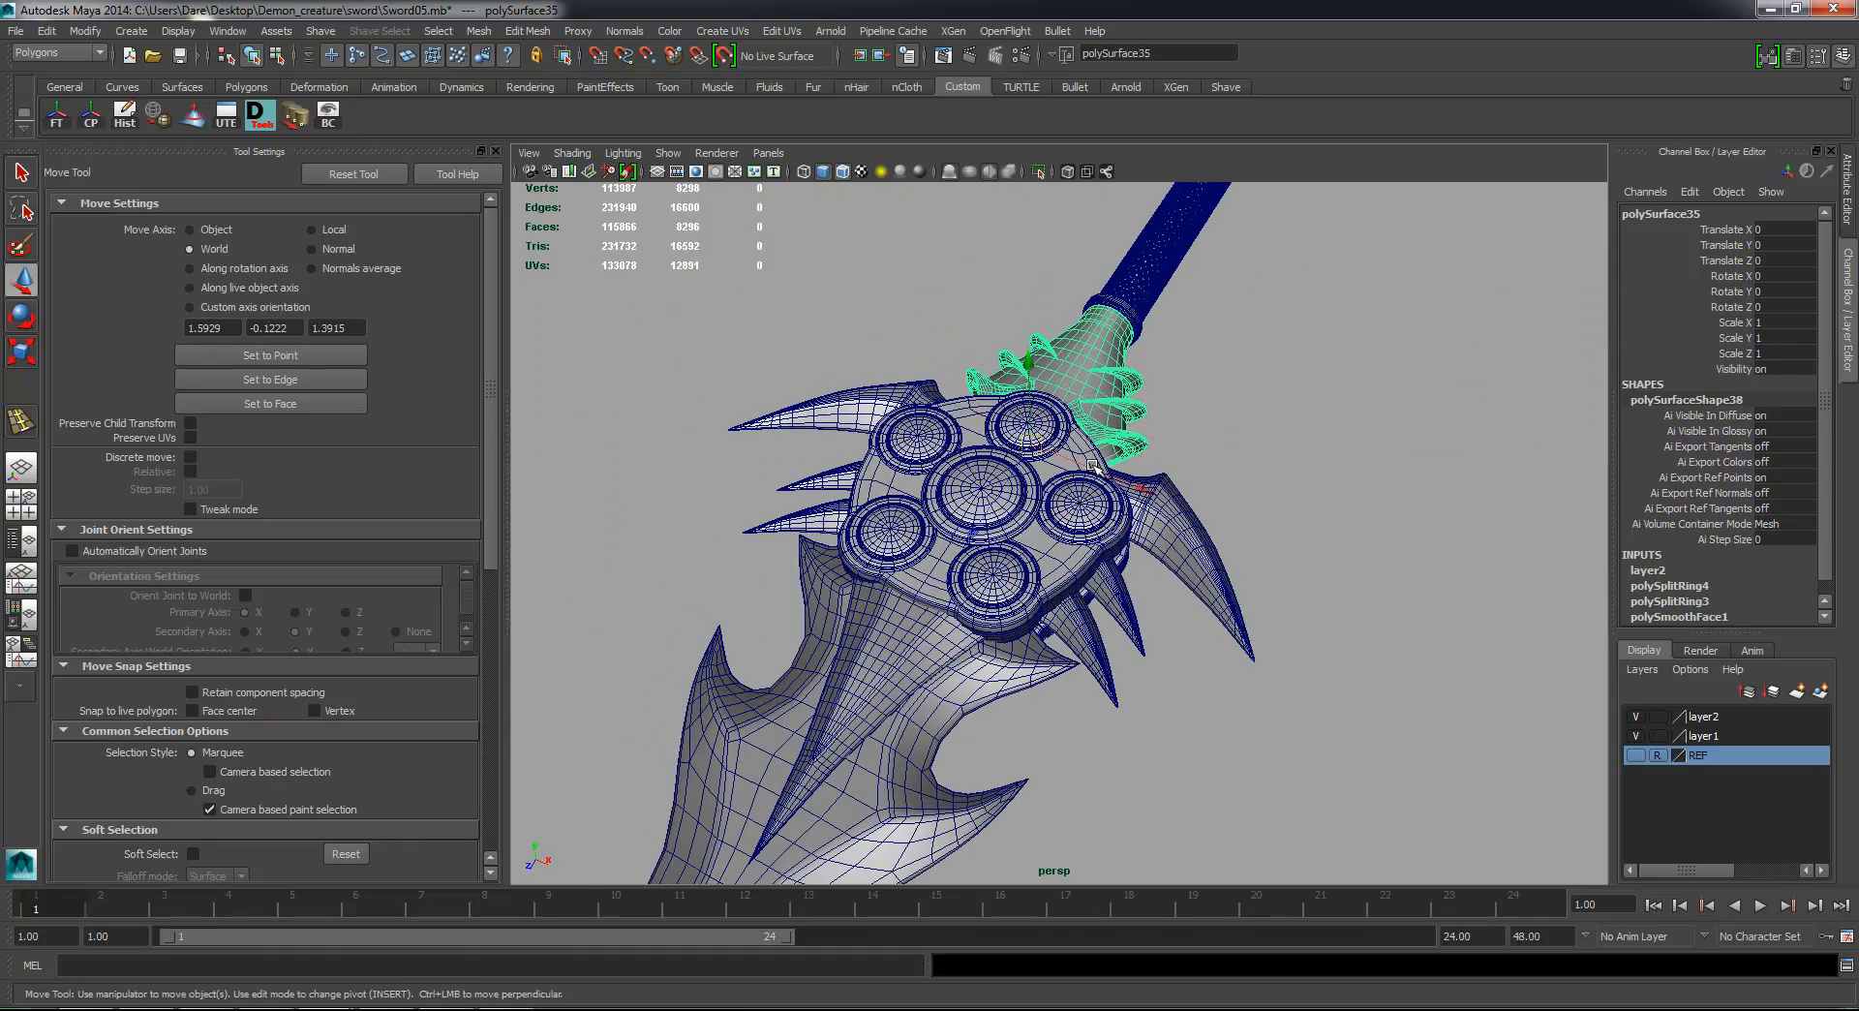
Step: Try moving the round medallion plate aside from the guard, and undo the move
{"action": "left_click", "coordinate": [1046, 492]}
{"action": "left_click_drag", "start_coordinate": [983, 494], "coordinate": [959, 443]}
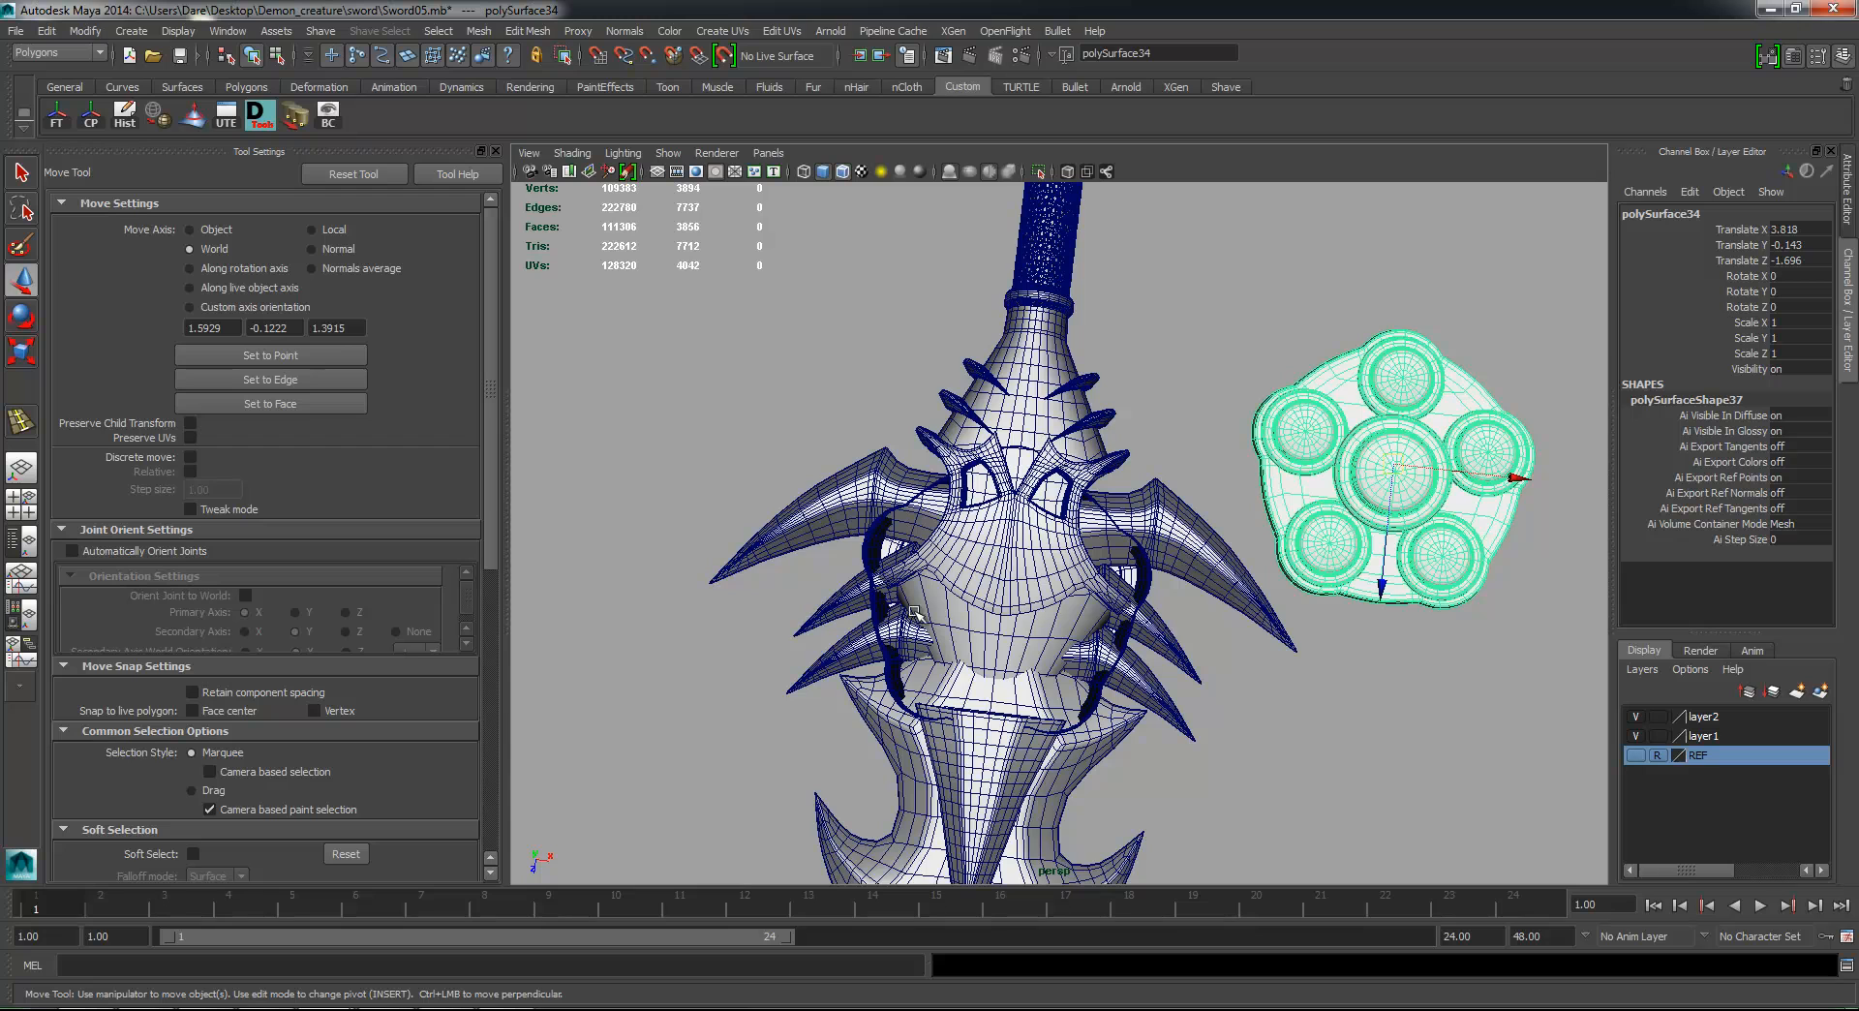
{"action": "left_click_drag", "start_coordinate": [1256, 536], "coordinate": [991, 379], "text": "alt"}
{"action": "key", "text": "ctrl+z"}
{"action": "scroll", "coordinate": [991, 380], "scroll_direction": "up", "scroll_amount": 3}
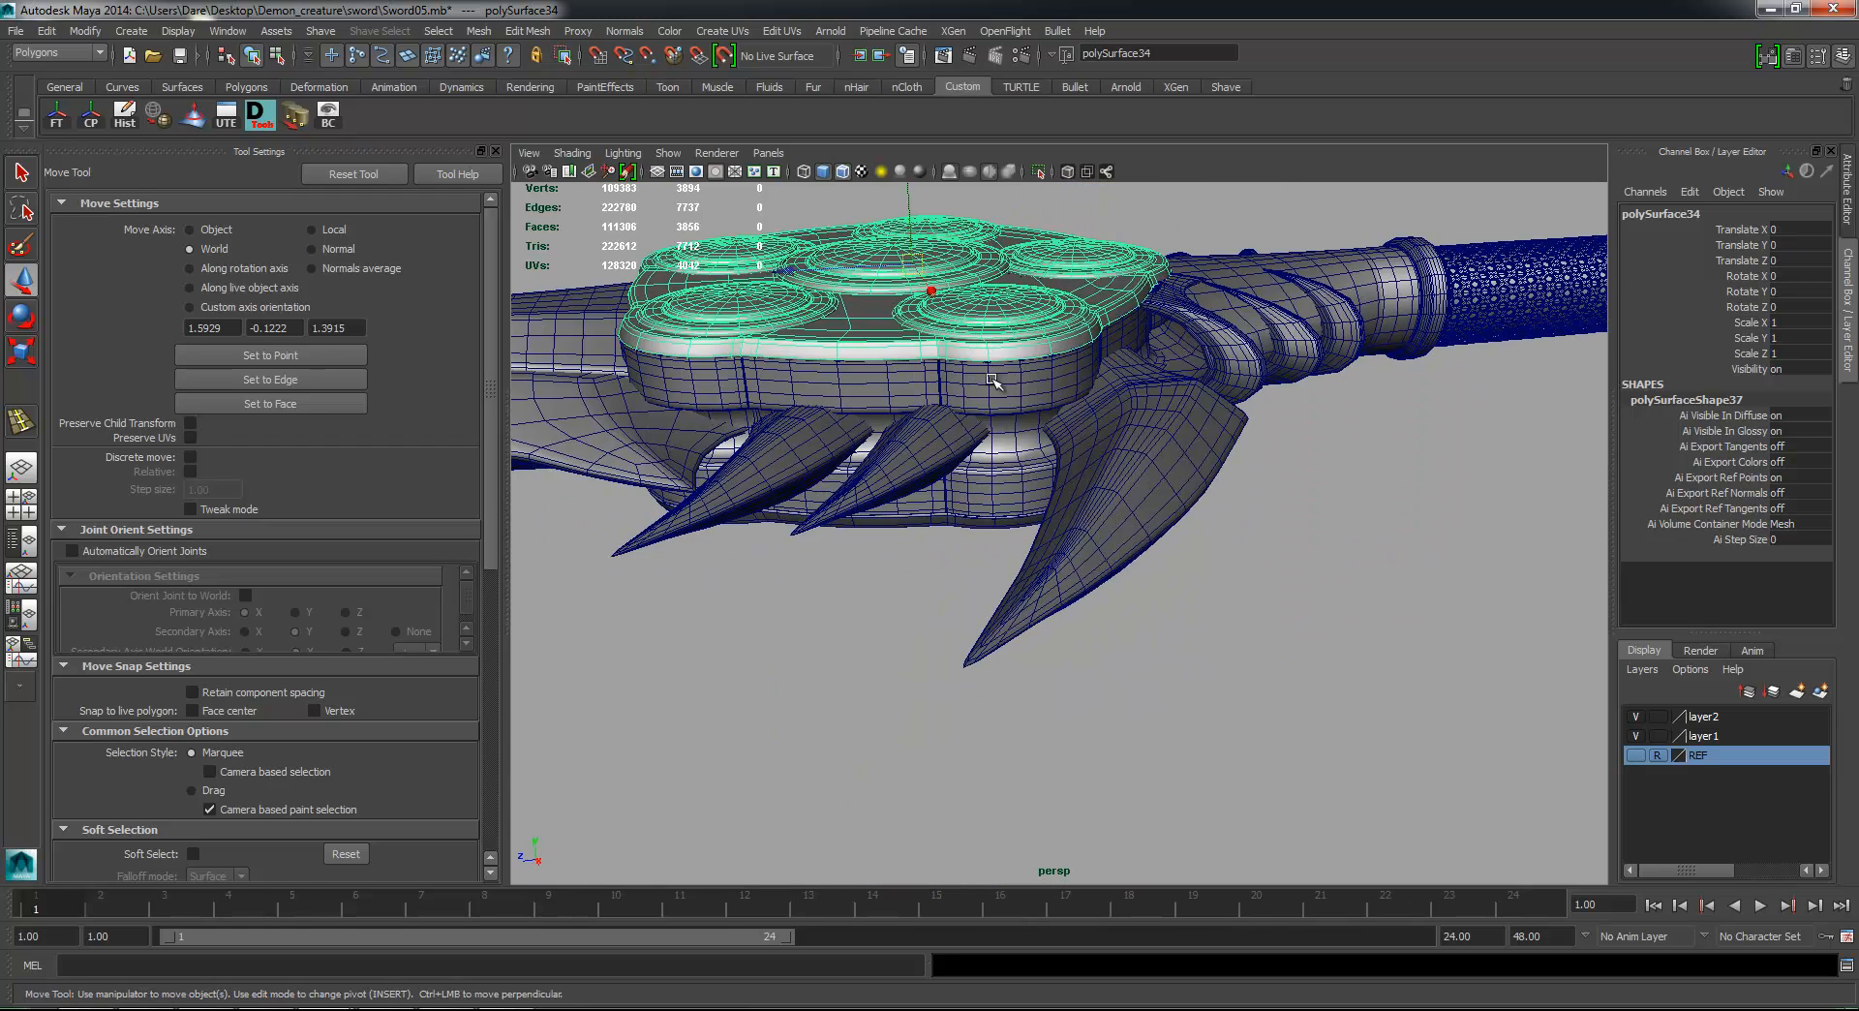
{"action": "left_click", "coordinate": [1074, 467]}
{"action": "left_click_drag", "start_coordinate": [1073, 466], "coordinate": [884, 447], "text": "alt"}
{"action": "left_click_drag", "start_coordinate": [1322, 498], "coordinate": [1191, 465], "text": "alt"}
{"action": "left_click", "coordinate": [978, 460], "text": "shift"}
{"action": "left_click_drag", "start_coordinate": [978, 459], "coordinate": [1124, 593], "text": "alt"}
{"action": "right_click_drag", "start_coordinate": [1124, 593], "coordinate": [826, 480], "text": "alt"}
{"action": "left_click_drag", "start_coordinate": [825, 479], "coordinate": [925, 416], "text": "alt"}
{"action": "key", "text": "z"}
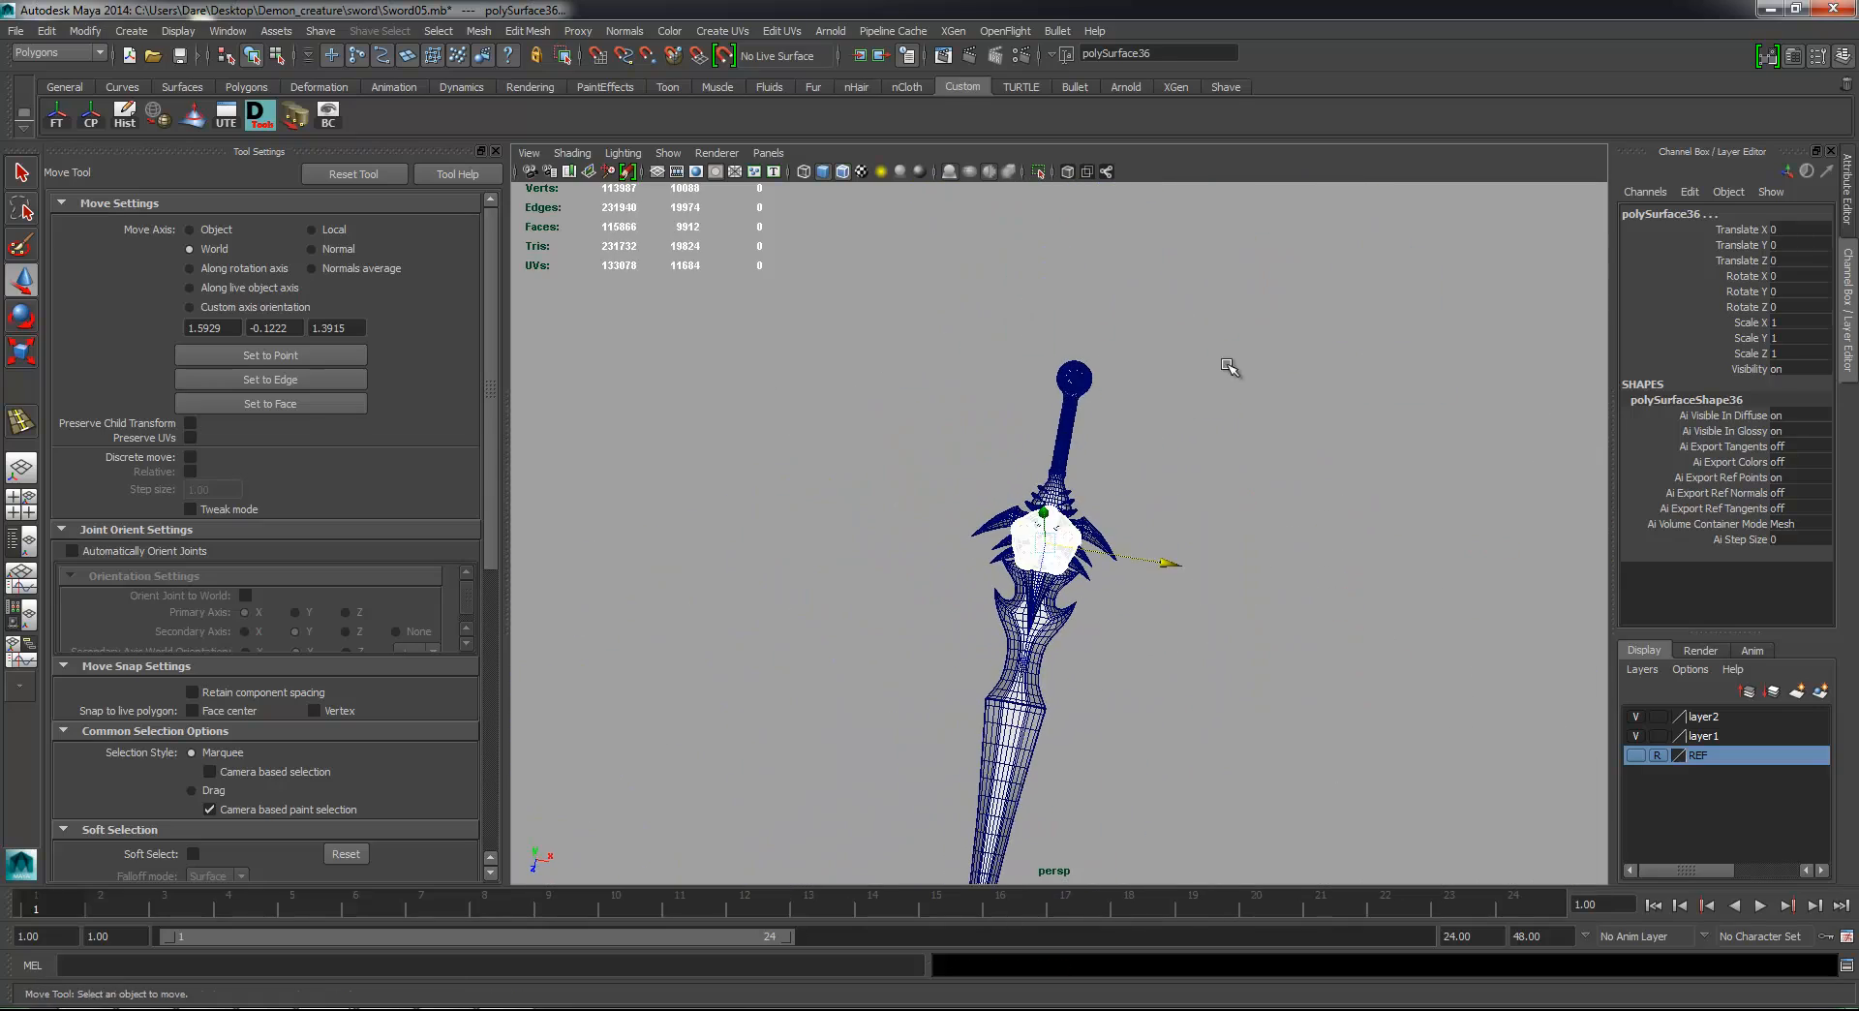
{"action": "left_click", "coordinate": [1227, 364]}
Step: Select all the low-density sword parts, leaving out the round medallions and the dense grip wrapping
{"action": "right_click_drag", "start_coordinate": [1227, 364], "coordinate": [1414, 585], "text": "alt"}
{"action": "left_click_drag", "start_coordinate": [1234, 484], "coordinate": [1178, 510], "text": "alt"}
{"action": "mouse_move", "coordinate": [1178, 509]}
{"action": "right_mouse_down", "text": "alt"}
{"action": "mouse_move", "coordinate": [1278, 523]}
{"action": "mouse_move", "coordinate": [1152, 484]}
{"action": "right_mouse_up", "text": "alt"}
{"action": "left_click_drag", "start_coordinate": [1152, 484], "coordinate": [1117, 444], "text": "alt"}
{"action": "right_click_drag", "start_coordinate": [1117, 444], "coordinate": [1176, 443], "text": "alt"}
{"action": "left_click_drag", "start_coordinate": [1008, 374], "coordinate": [805, 531]}
{"action": "middle_click_drag", "start_coordinate": [805, 530], "coordinate": [727, 443], "text": "alt"}
{"action": "right_click_drag", "start_coordinate": [727, 442], "coordinate": [1162, 455], "text": "alt"}
{"action": "left_click", "coordinate": [1195, 392], "text": "shift"}
{"action": "left_click_drag", "start_coordinate": [1181, 532], "coordinate": [1310, 559], "text": "alt"}
{"action": "left_click", "coordinate": [1309, 556], "text": "shift"}
{"action": "left_click", "coordinate": [1462, 527], "text": "shift"}
{"action": "left_click_drag", "start_coordinate": [1462, 527], "coordinate": [1236, 489], "text": "alt"}
{"action": "left_click", "coordinate": [1236, 489], "text": "shift"}
{"action": "middle_click_drag", "start_coordinate": [1236, 489], "coordinate": [808, 523], "text": "alt"}
{"action": "scroll", "coordinate": [808, 523], "scroll_direction": "up", "scroll_amount": 5}
{"action": "left_click", "coordinate": [1178, 517], "text": "shift"}
{"action": "left_click_drag", "start_coordinate": [1178, 517], "coordinate": [633, 531], "text": "alt"}
{"action": "scroll", "coordinate": [633, 531], "scroll_direction": "down", "scroll_amount": 6}
{"action": "left_click_drag", "start_coordinate": [933, 530], "coordinate": [793, 532], "text": "alt"}
{"action": "middle_click_drag", "start_coordinate": [793, 533], "coordinate": [1093, 360], "text": "alt"}
{"action": "left_click_drag", "start_coordinate": [1095, 361], "coordinate": [1073, 465], "text": "alt"}
{"action": "scroll", "coordinate": [1073, 464], "scroll_direction": "down", "scroll_amount": 5}
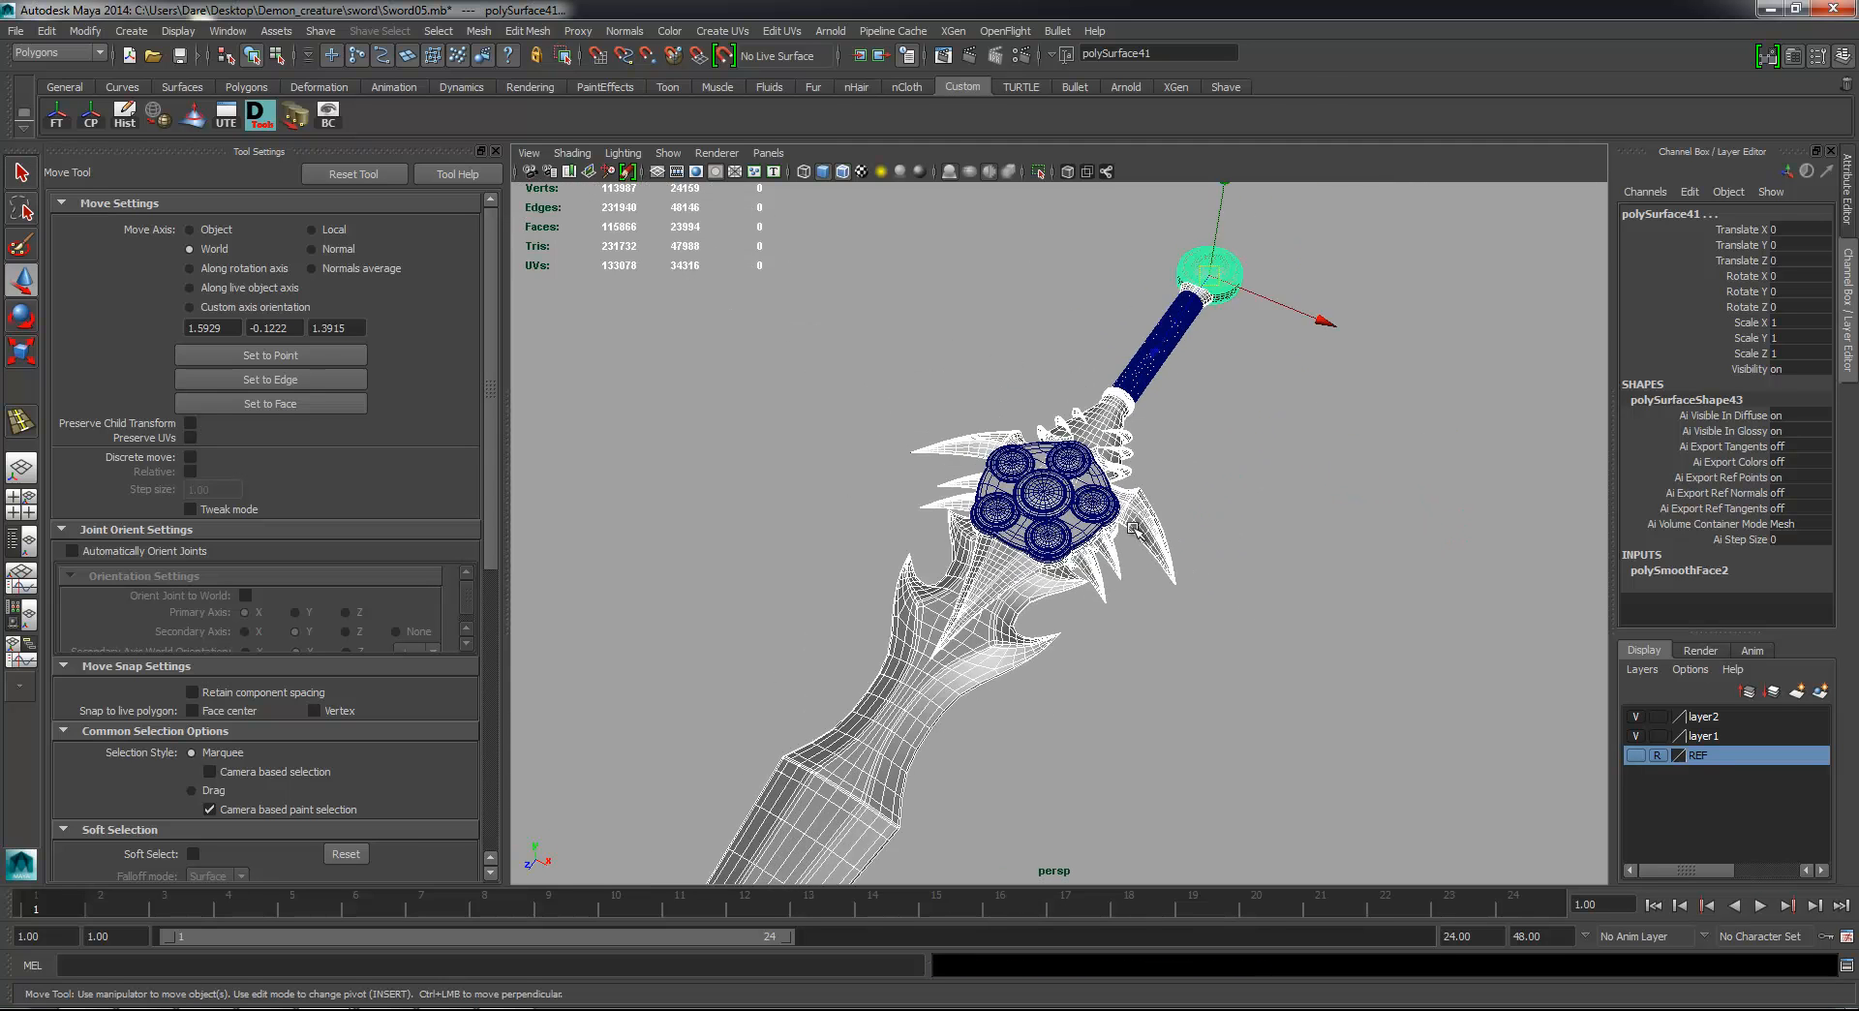
Step: Export the selected sword parts as an OBJ file named sword_uv in the sword folder
{"action": "left_click", "coordinate": [16, 31]}
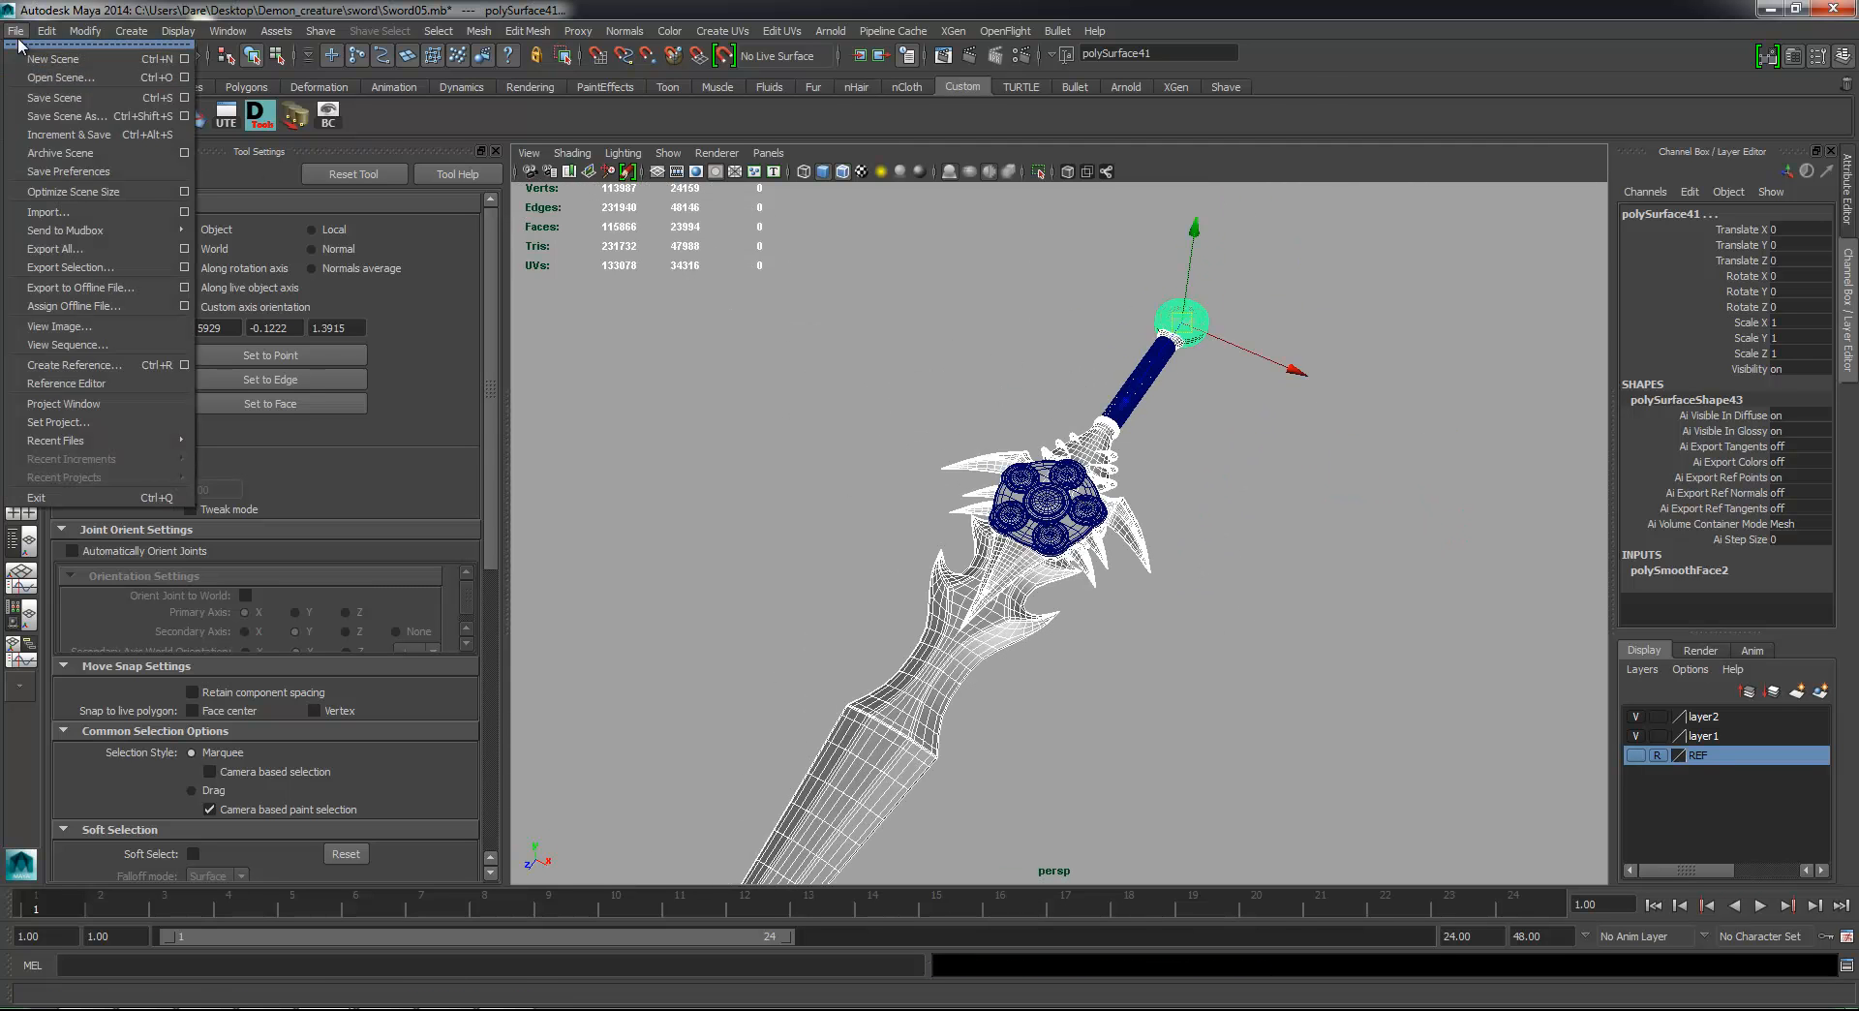
{"action": "left_click", "coordinate": [137, 267]}
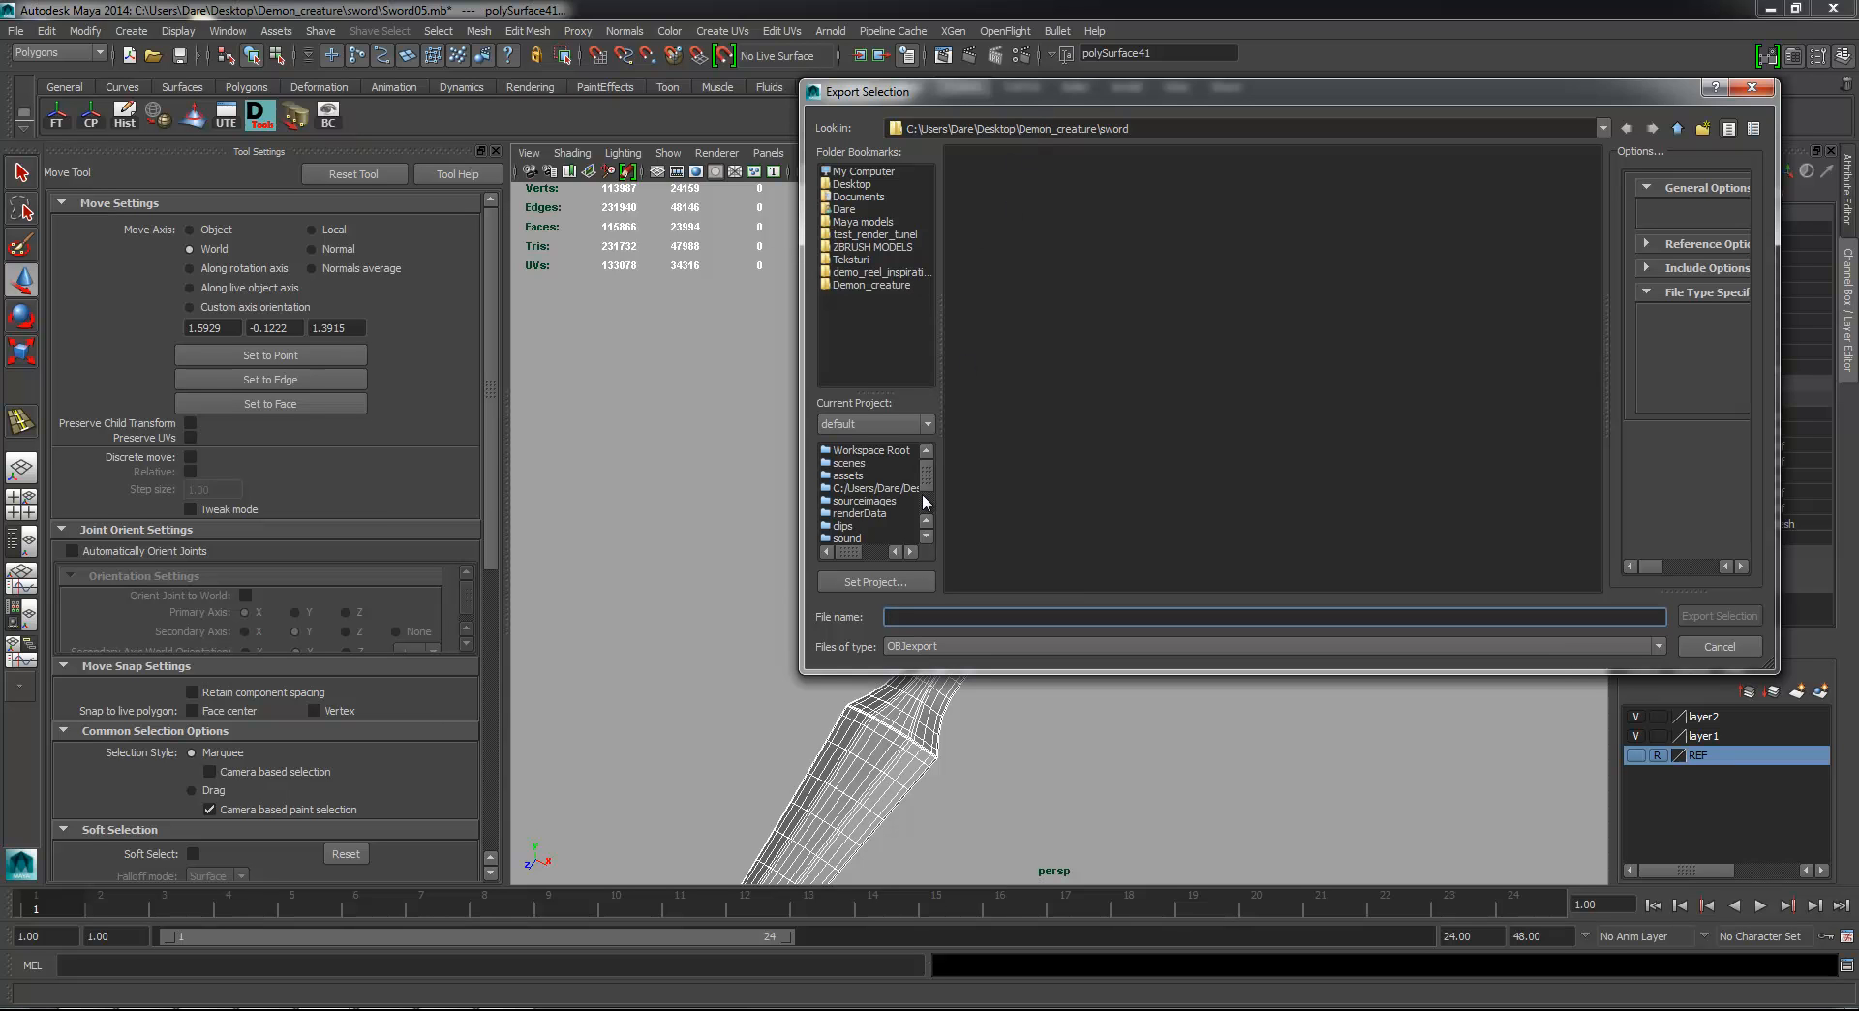
{"action": "type", "text": "sword_uv"}
{"action": "key", "text": "Return"}
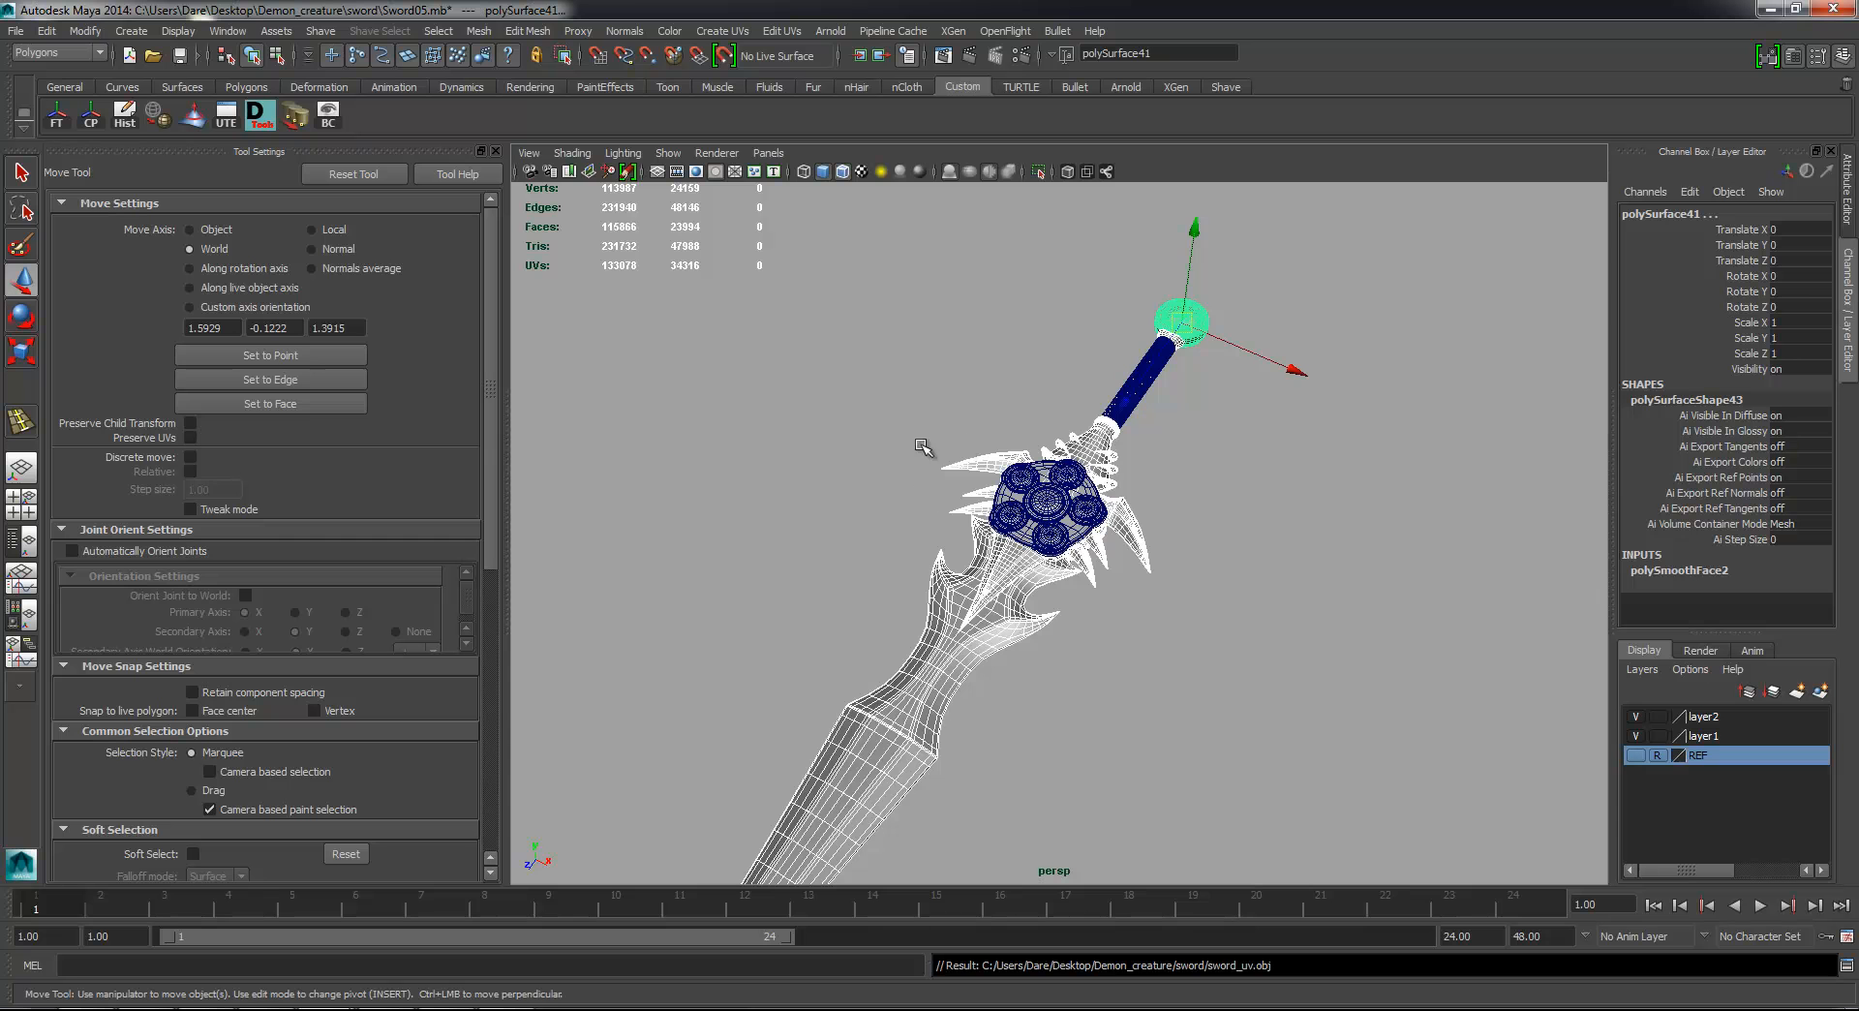
Step: Switch to the Windows file explorer, widen the sword folder's file list and select sword_uv.obj
{"action": "left_click", "coordinate": [1766, 10]}
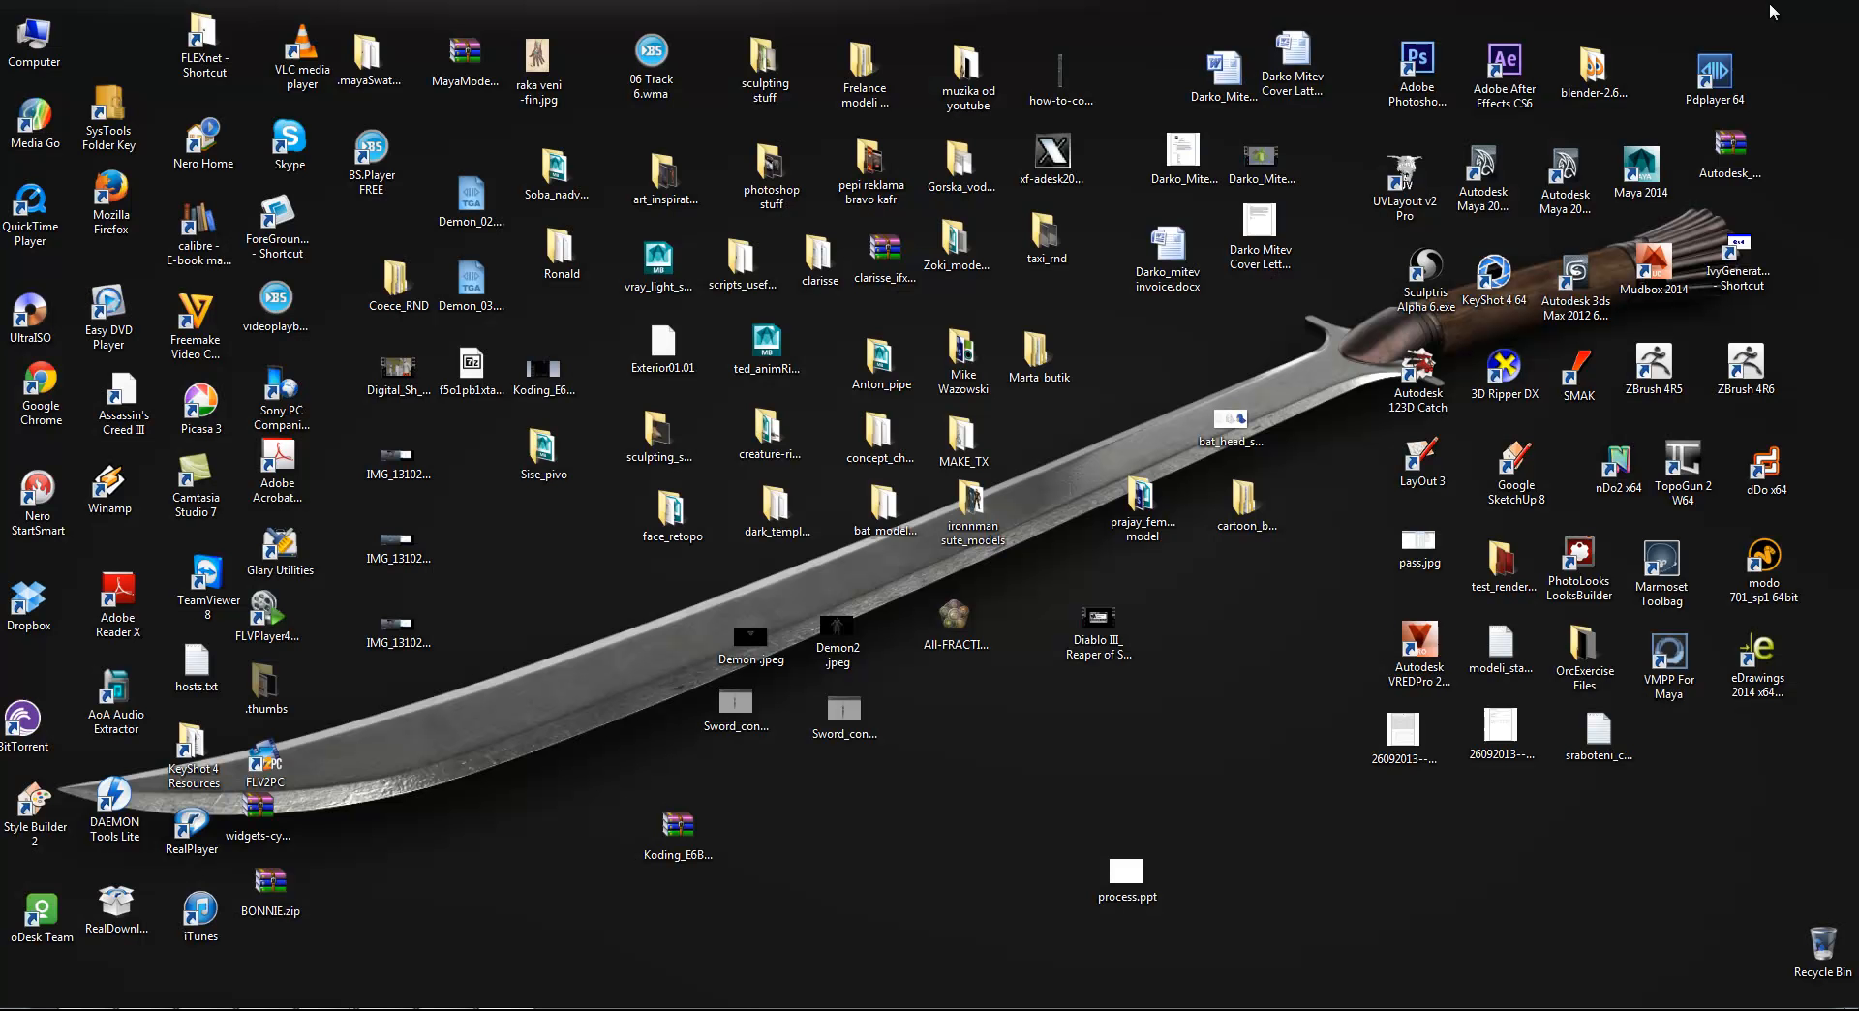
{"action": "left_click", "coordinate": [449, 1008]}
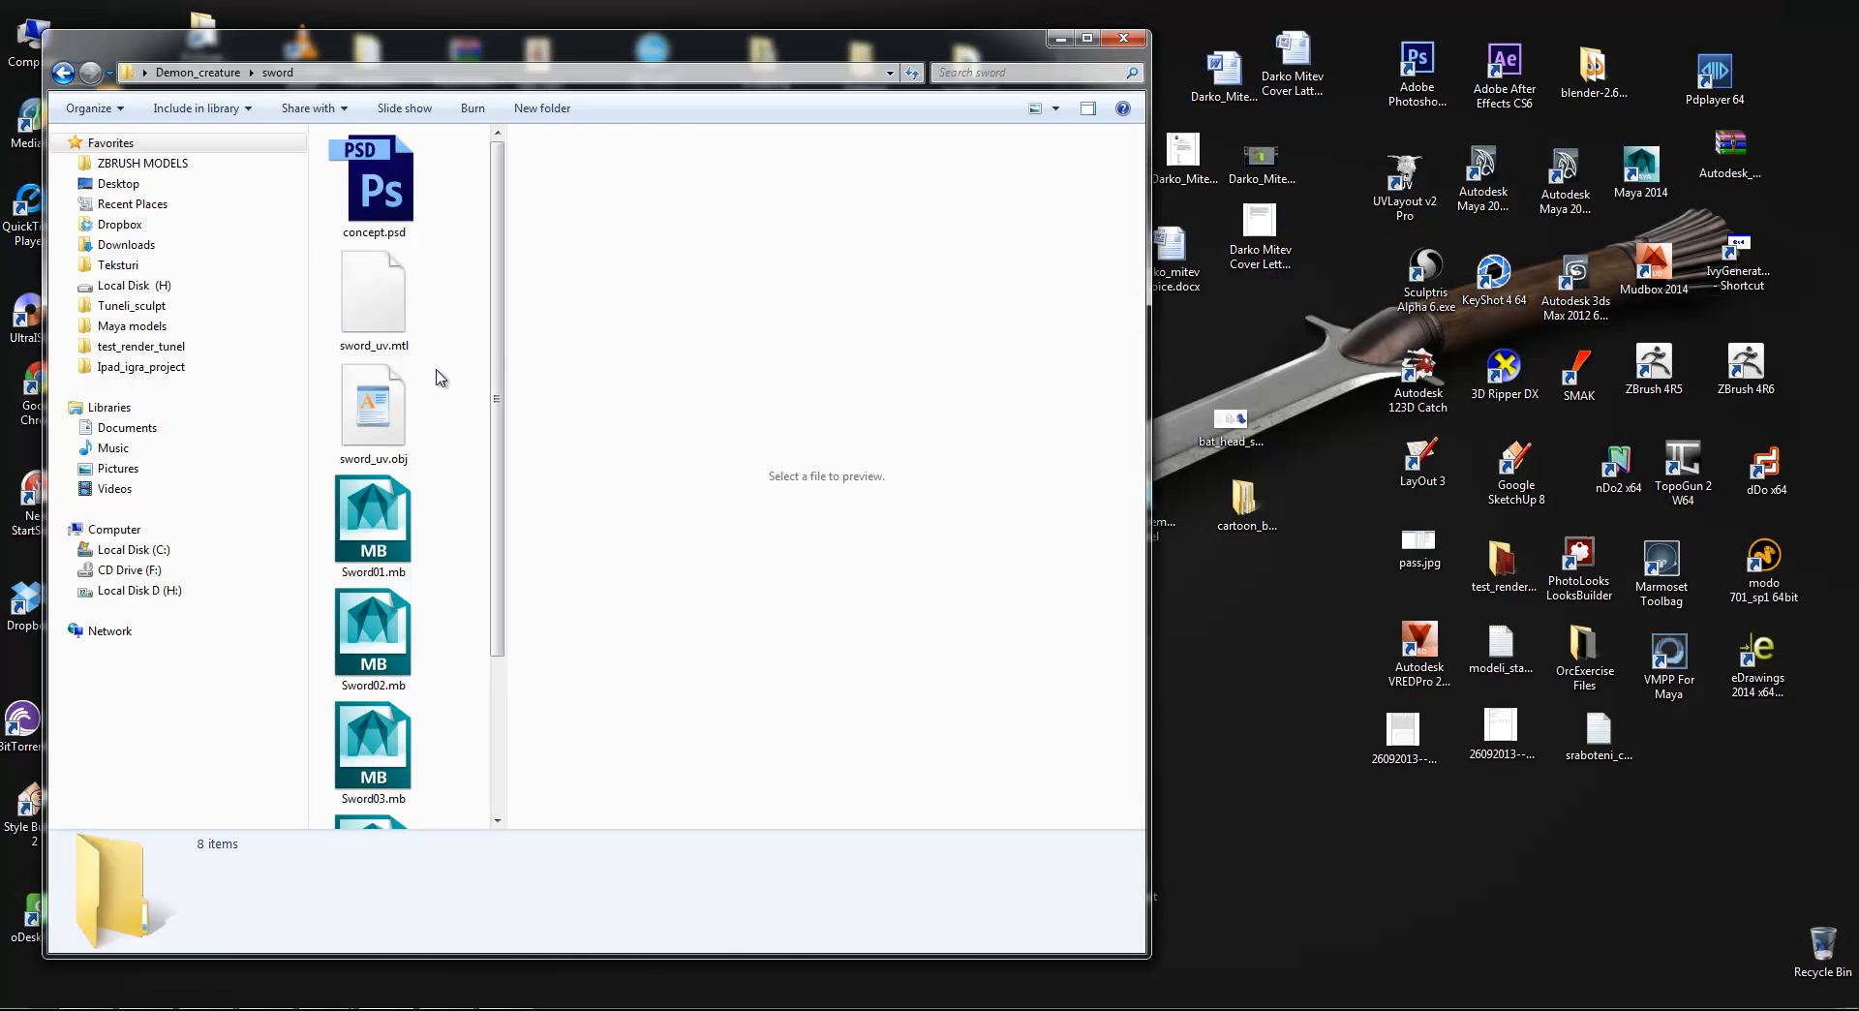
{"action": "left_click", "coordinate": [1087, 38]}
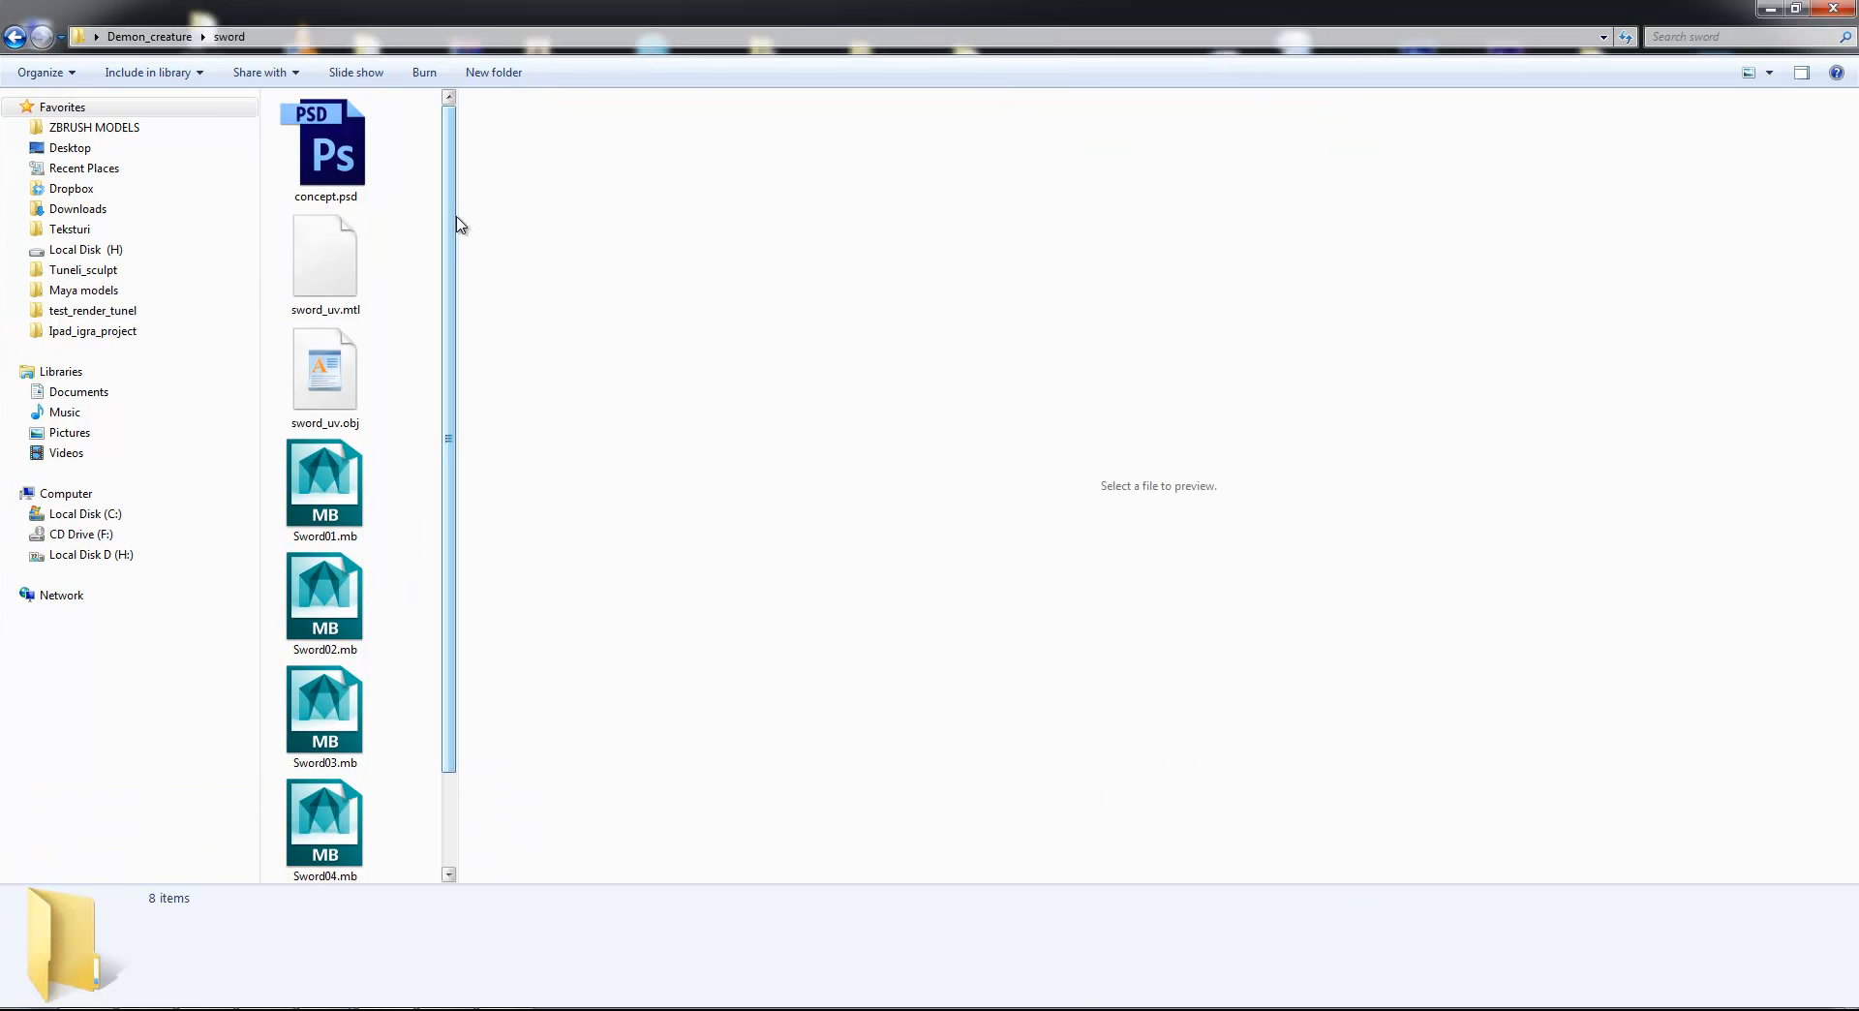
{"action": "left_click_drag", "start_coordinate": [457, 213], "coordinate": [908, 220]}
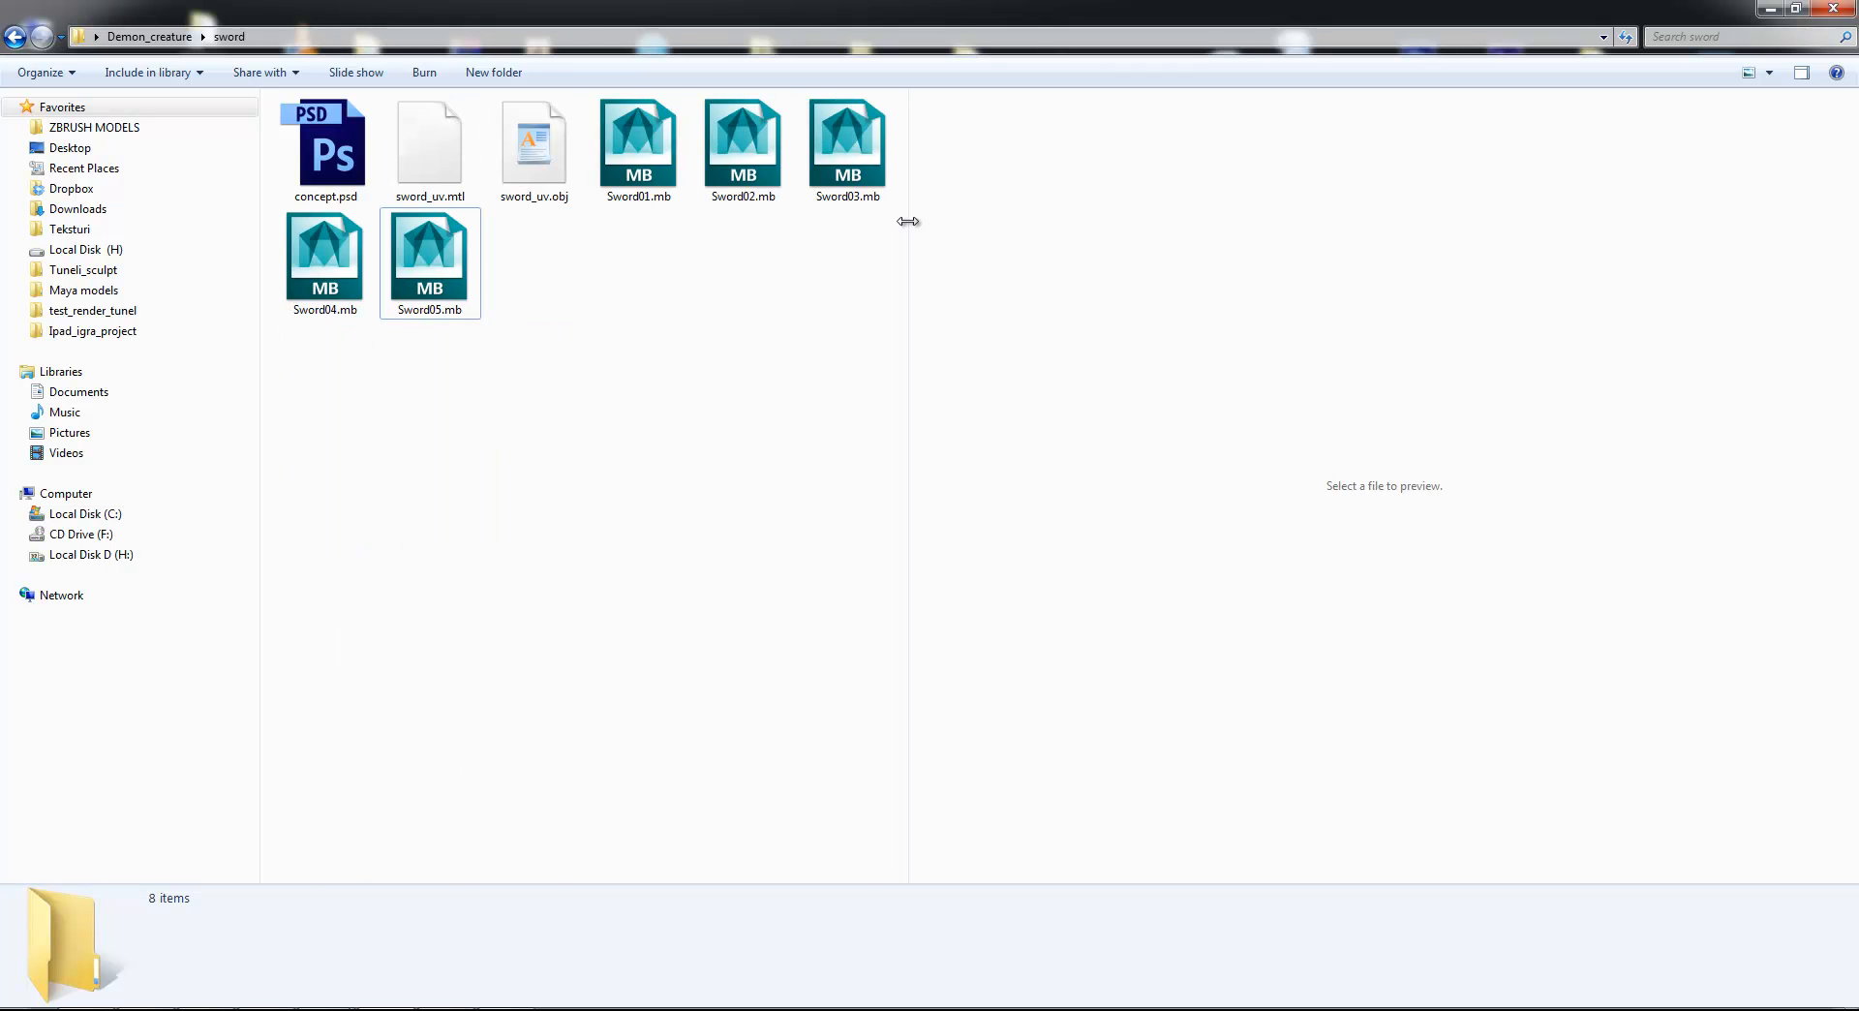
{"action": "left_click", "coordinate": [532, 155]}
Step: Open sword_uv.obj in UVLayout, load it and enlarge the model window to show the whole sword
{"action": "left_click", "coordinate": [1794, 8]}
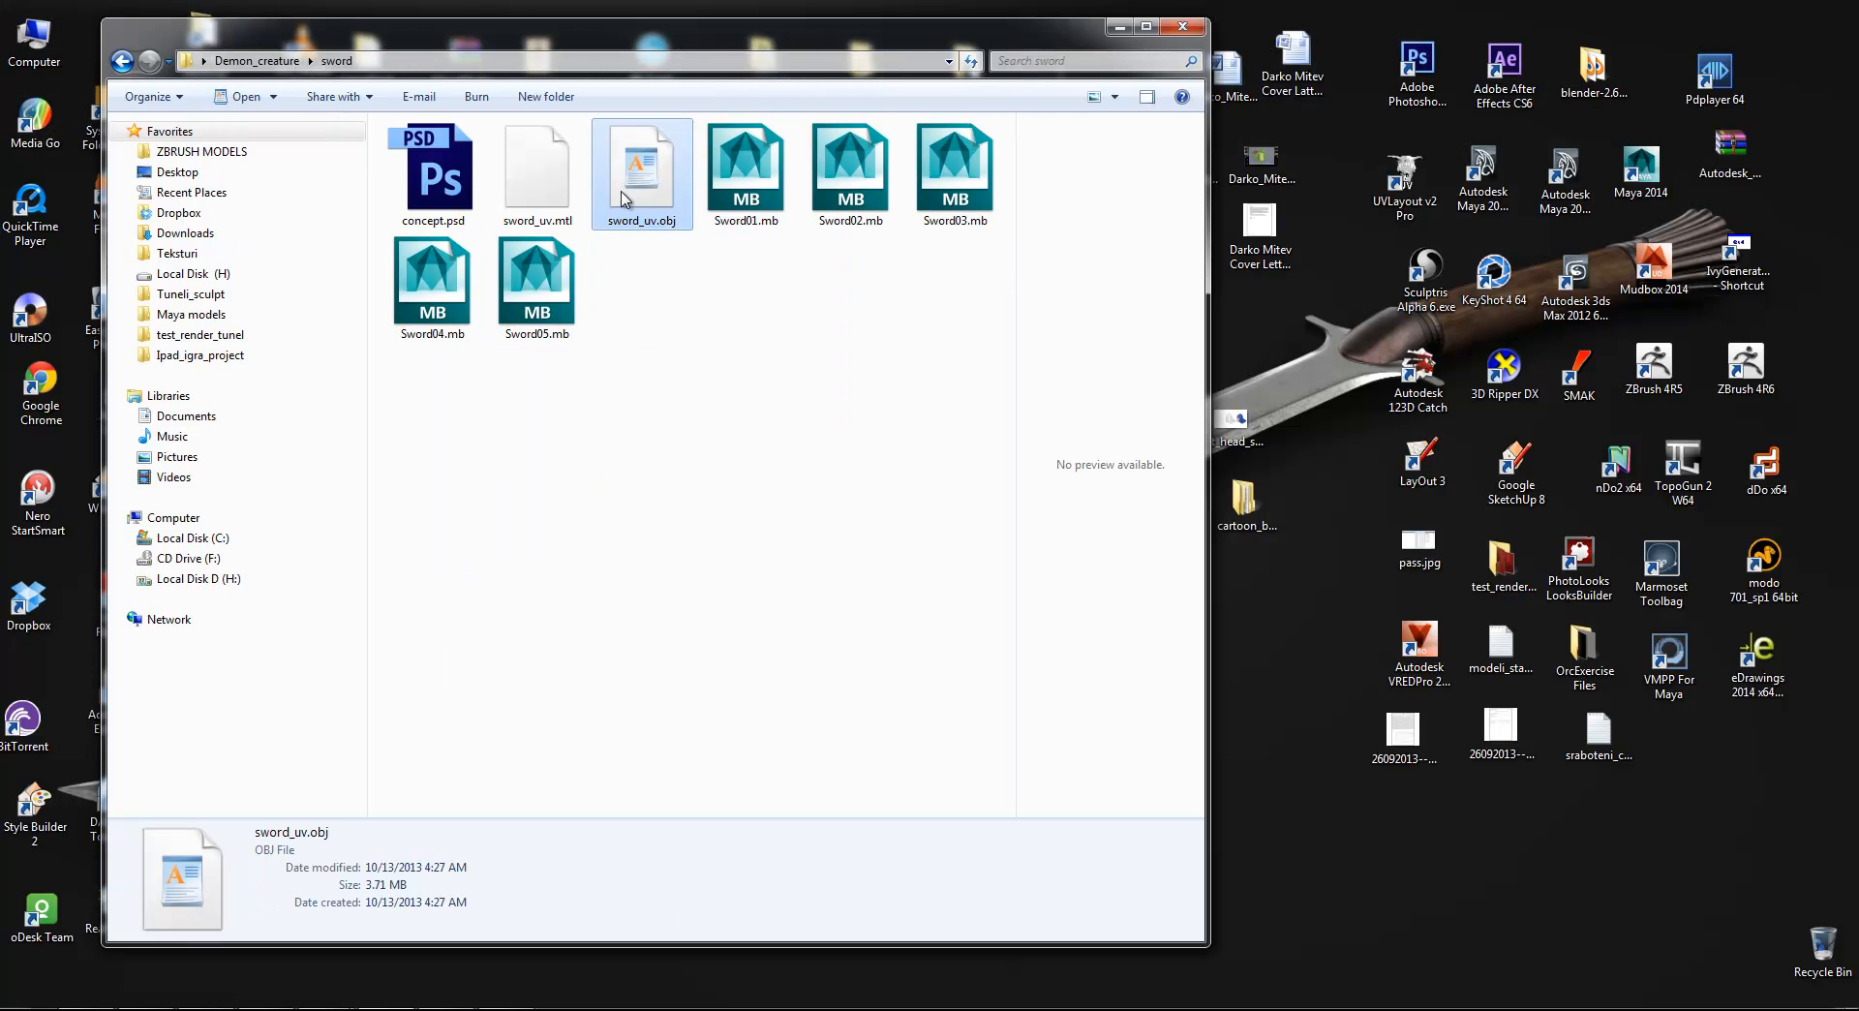
{"action": "left_click_drag", "start_coordinate": [639, 186], "coordinate": [1401, 217]}
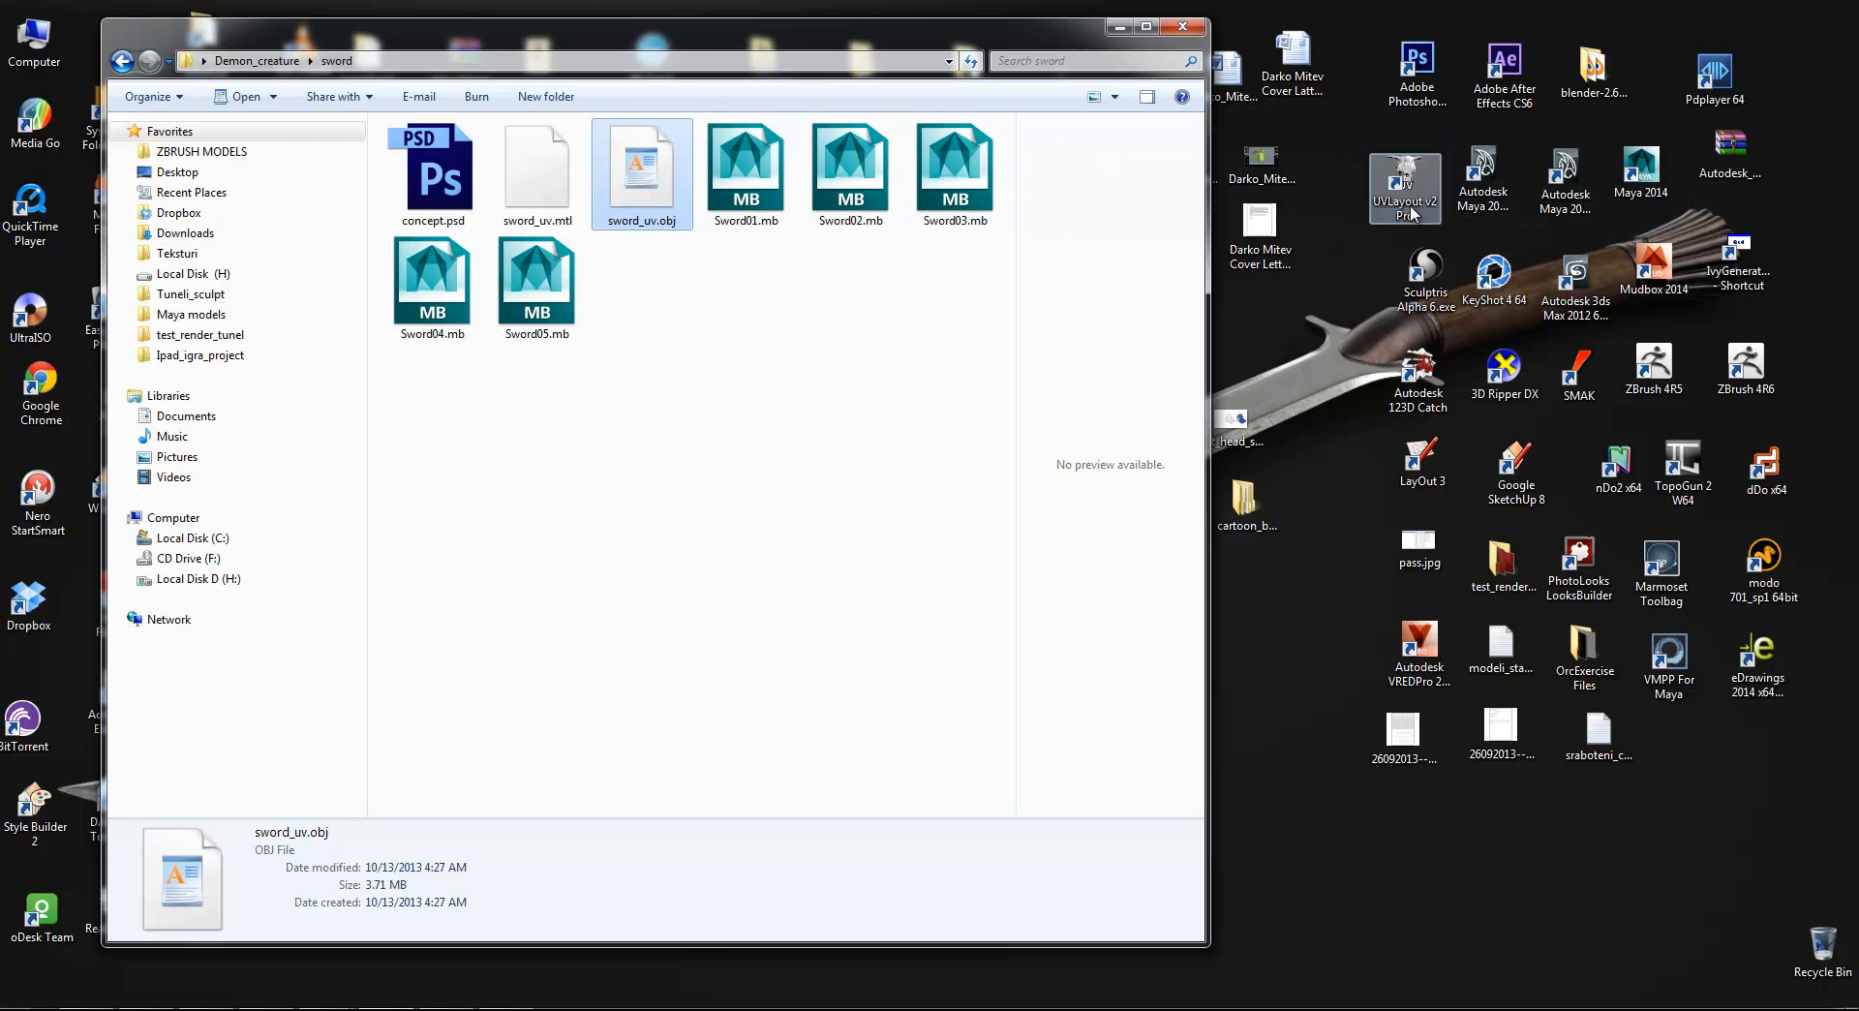
{"action": "left_click", "coordinate": [1120, 26]}
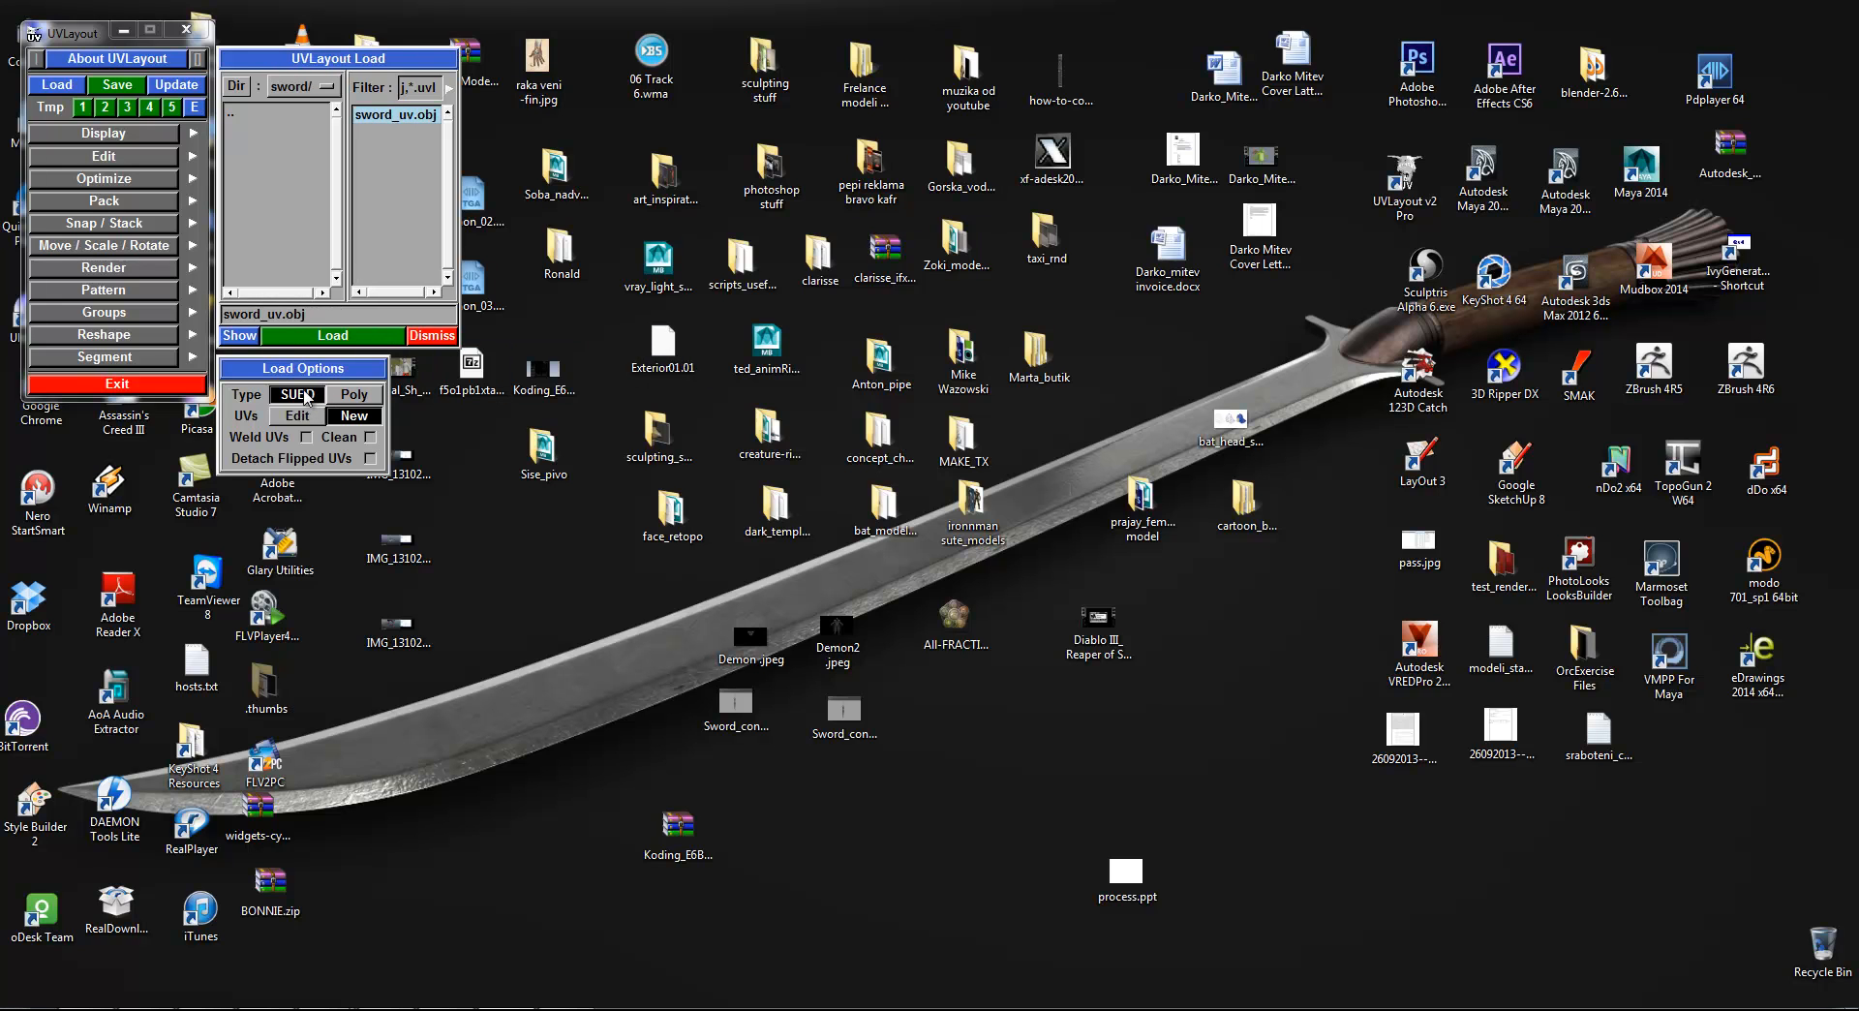
{"action": "left_click", "coordinate": [372, 337]}
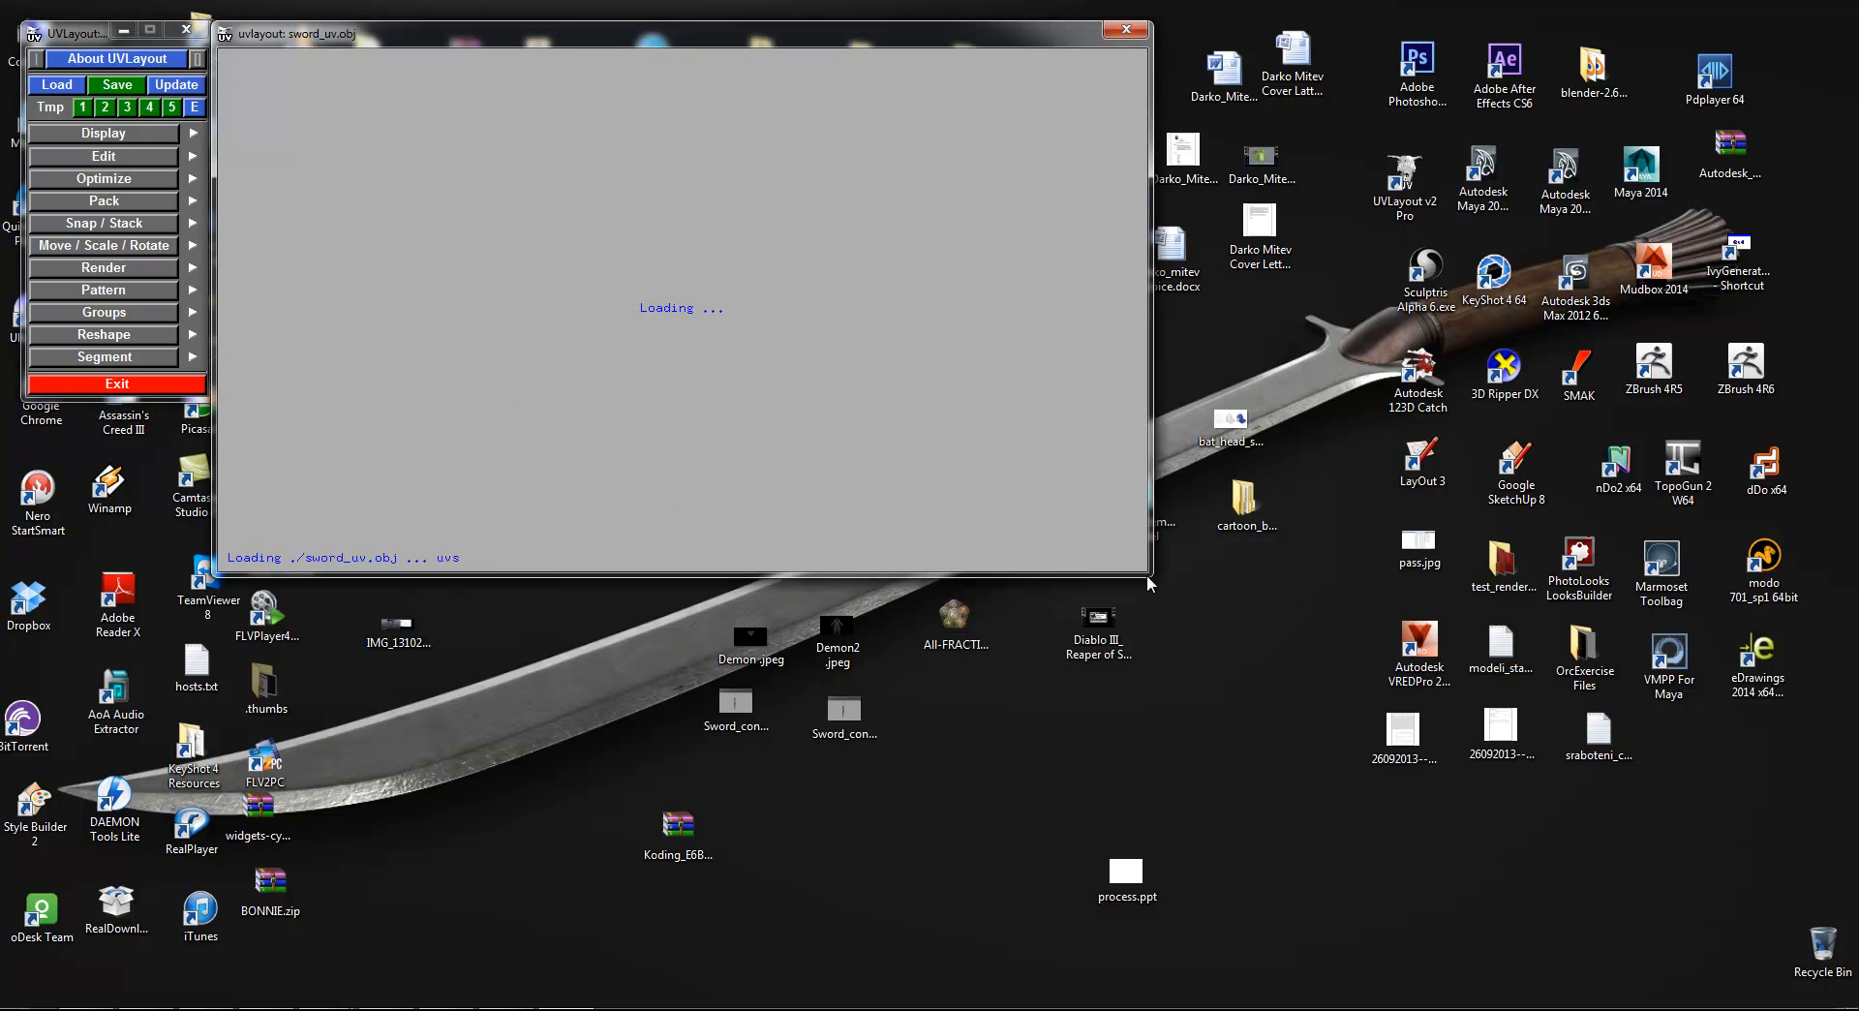
{"action": "left_click_drag", "start_coordinate": [1148, 574], "coordinate": [1849, 1001]}
{"action": "middle_click_drag", "start_coordinate": [1121, 571], "coordinate": [1040, 293]}
{"action": "middle_click_drag", "start_coordinate": [1273, 669], "coordinate": [1245, 463]}
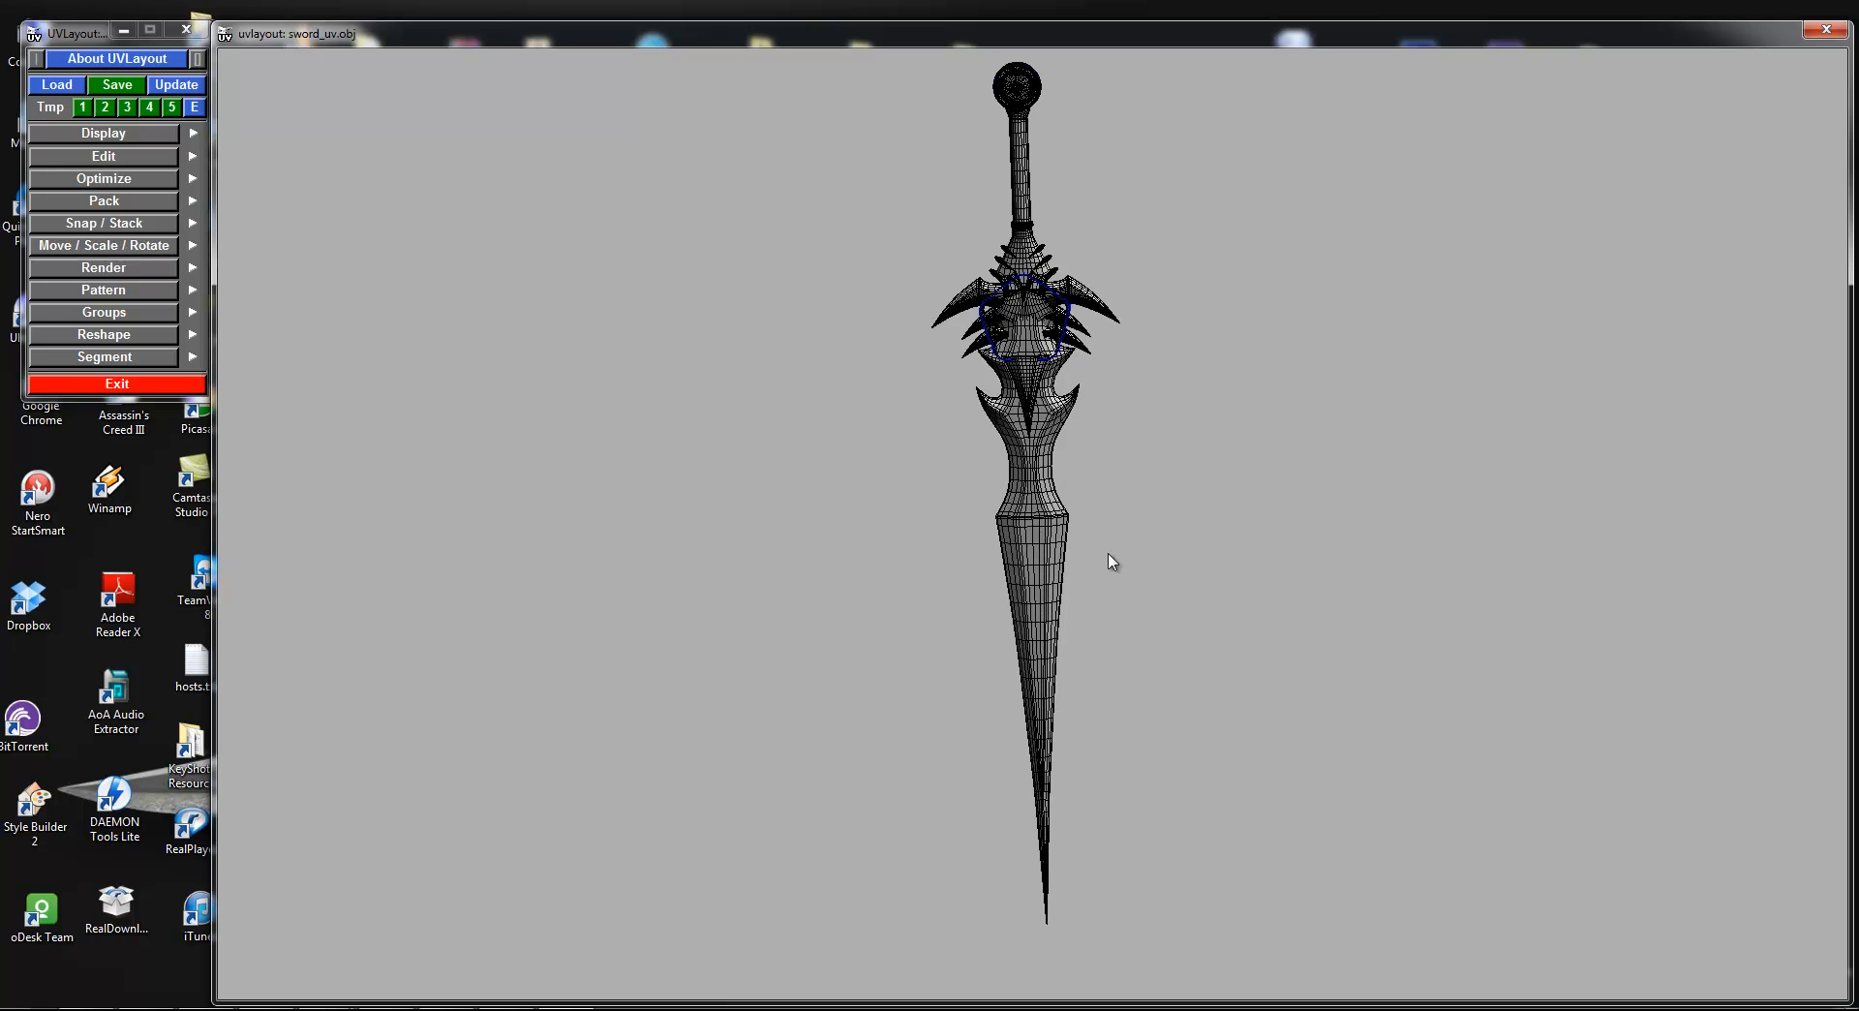
Step: Mark a cut seam along the outer edge of the blade's long curved horns, out to their tips
{"action": "middle_click_drag", "start_coordinate": [1084, 541], "coordinate": [1315, 507]}
{"action": "right_click_drag", "start_coordinate": [1069, 445], "coordinate": [1307, 439]}
{"action": "middle_click_drag", "start_coordinate": [1306, 439], "coordinate": [1039, 526]}
{"action": "right_click_drag", "start_coordinate": [1039, 525], "coordinate": [1464, 507]}
{"action": "middle_click_drag", "start_coordinate": [1466, 505], "coordinate": [1373, 580]}
{"action": "right_click_drag", "start_coordinate": [1373, 580], "coordinate": [1259, 513]}
{"action": "key", "text": "c"}
{"action": "left_click_drag", "start_coordinate": [1259, 513], "coordinate": [1313, 548]}
{"action": "right_click_drag", "start_coordinate": [1313, 549], "coordinate": [1369, 688]}
{"action": "left_click_drag", "start_coordinate": [1369, 688], "coordinate": [1236, 671]}
{"action": "right_click_drag", "start_coordinate": [1236, 671], "coordinate": [1452, 735]}
{"action": "middle_click_drag", "start_coordinate": [1249, 596], "coordinate": [996, 551]}
{"action": "right_click_drag", "start_coordinate": [996, 551], "coordinate": [1566, 758]}
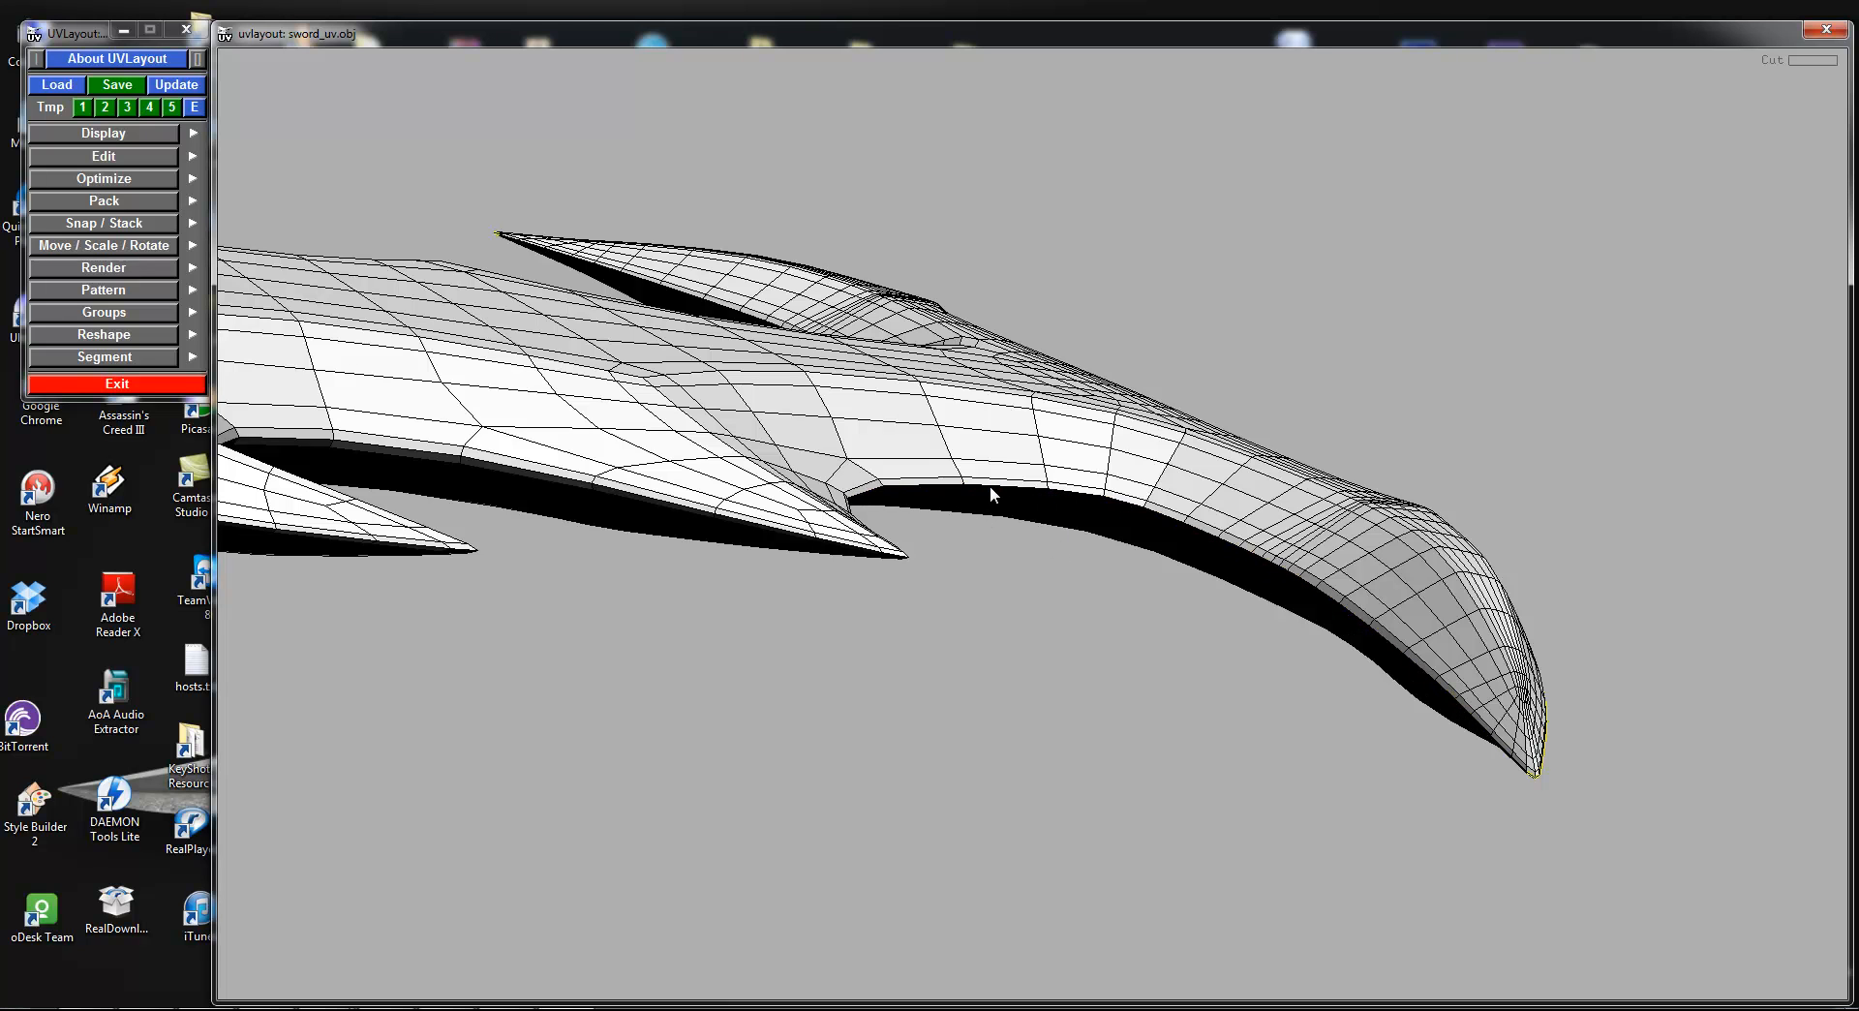
Step: Extend the cut seams along a horn's inner curve and across the middle of the blade's hilt-side end
{"action": "middle_click_drag", "start_coordinate": [1050, 528], "coordinate": [775, 465]}
{"action": "right_click_drag", "start_coordinate": [774, 465], "coordinate": [1110, 455]}
{"action": "left_click_drag", "start_coordinate": [1110, 455], "coordinate": [880, 292]}
{"action": "middle_click_drag", "start_coordinate": [880, 292], "coordinate": [1106, 276]}
{"action": "right_click_drag", "start_coordinate": [1106, 276], "coordinate": [1240, 229]}
{"action": "key", "text": "c"}
{"action": "left_click_drag", "start_coordinate": [1166, 202], "coordinate": [1023, 267]}
{"action": "middle_click_drag", "start_coordinate": [1023, 268], "coordinate": [1533, 918]}
{"action": "right_click_drag", "start_coordinate": [990, 431], "coordinate": [818, 290]}
{"action": "left_click_drag", "start_coordinate": [818, 295], "coordinate": [796, 599]}
{"action": "key", "text": "c"}
{"action": "right_click_drag", "start_coordinate": [1152, 692], "coordinate": [897, 662]}
{"action": "left_click_drag", "start_coordinate": [896, 661], "coordinate": [1074, 705]}
{"action": "right_click_drag", "start_coordinate": [1074, 705], "coordinate": [710, 486]}
{"action": "left_click_drag", "start_coordinate": [710, 487], "coordinate": [1012, 567]}
{"action": "right_click_drag", "start_coordinate": [1113, 662], "coordinate": [1163, 431]}
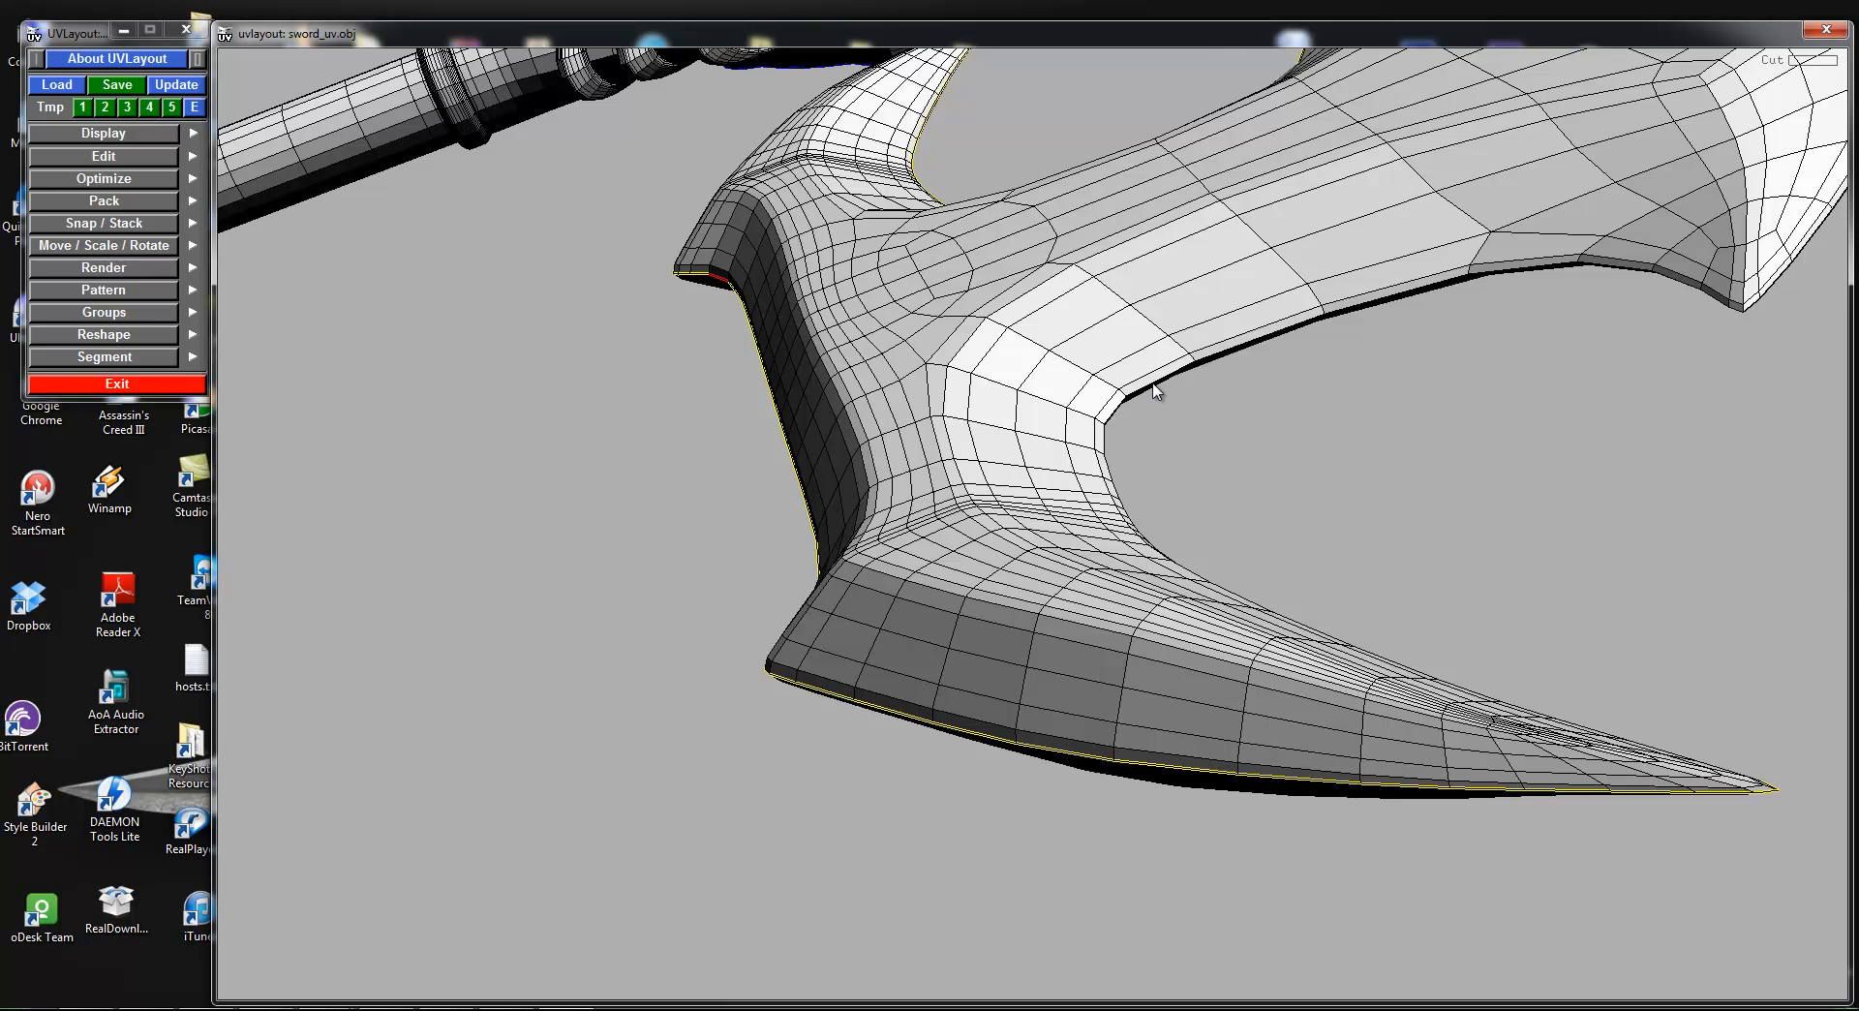
Step: Continue the cut seam along the blade's side edge and around its barbs to complete the outline
{"action": "right_click_drag", "start_coordinate": [1148, 391], "coordinate": [1198, 572]}
{"action": "key", "text": "c"}
{"action": "left_click_drag", "start_coordinate": [1198, 572], "coordinate": [1254, 507]}
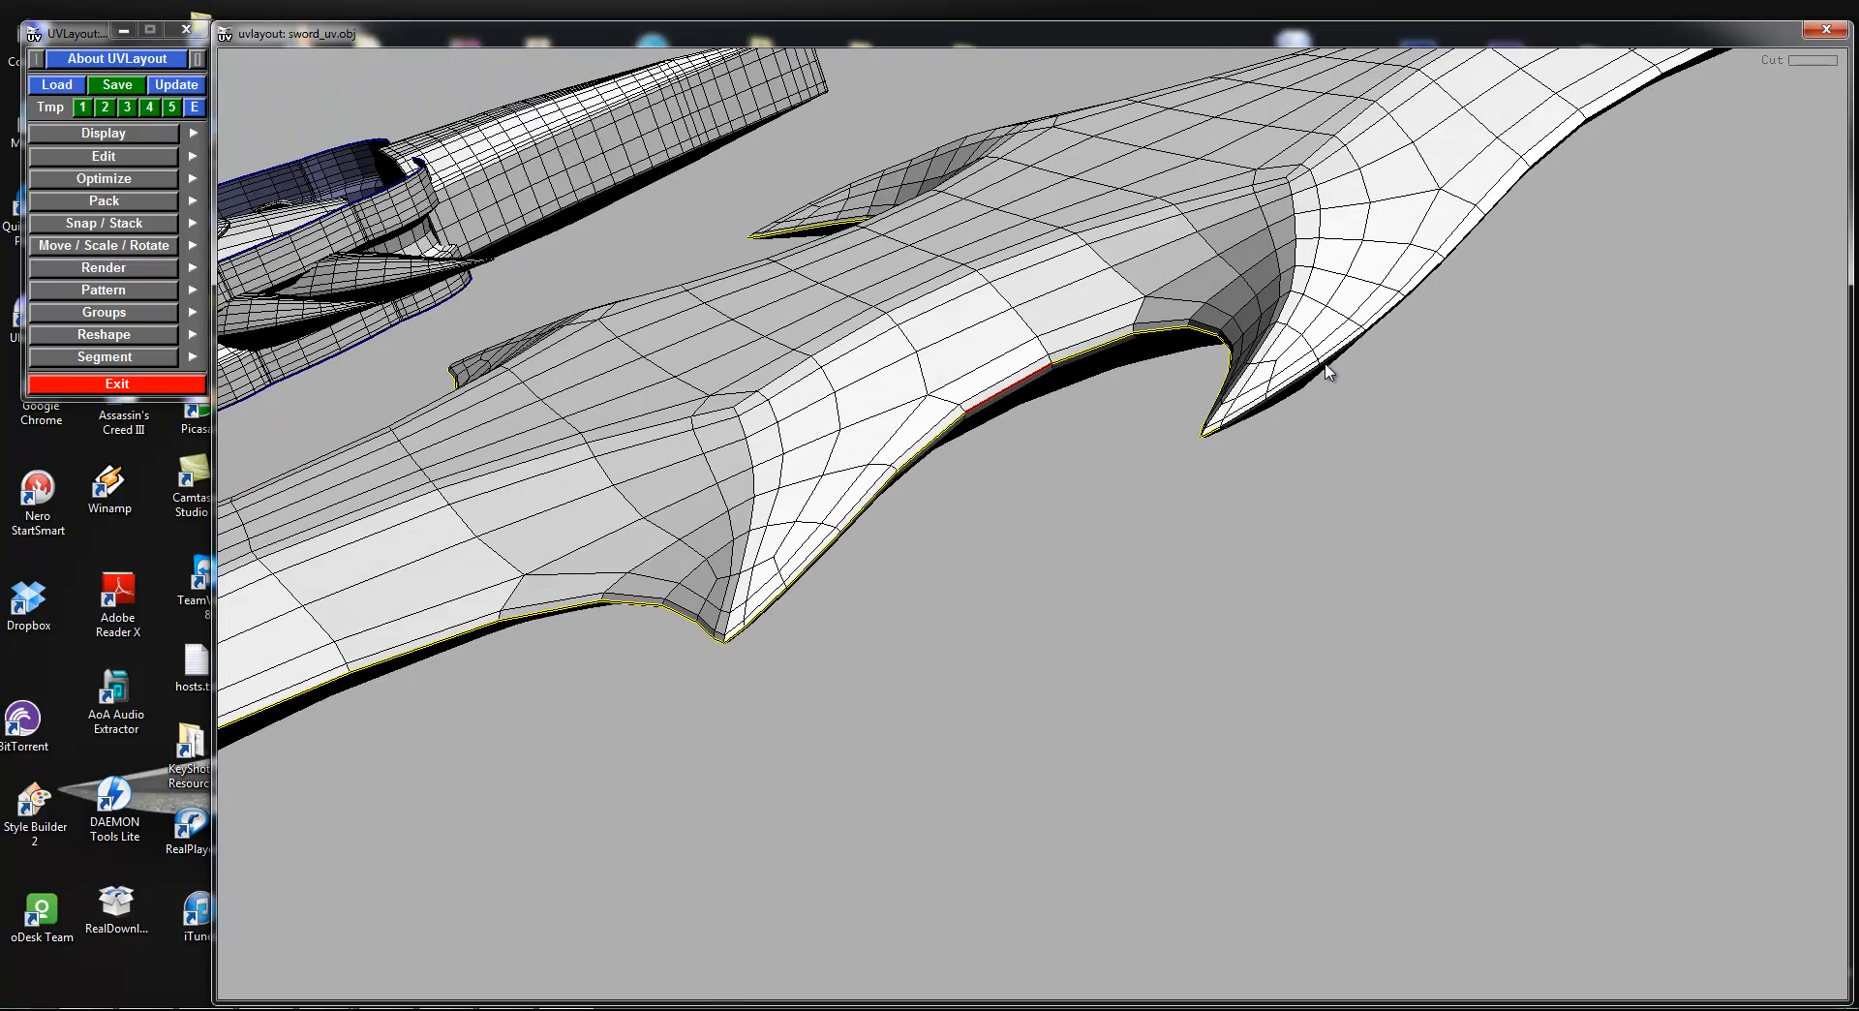
{"action": "key", "text": "c"}
{"action": "middle_click_drag", "start_coordinate": [1340, 350], "coordinate": [1173, 532]}
{"action": "middle_click_drag", "start_coordinate": [1464, 523], "coordinate": [1095, 590]}
{"action": "middle_click_drag", "start_coordinate": [1462, 307], "coordinate": [1332, 356]}
{"action": "left_click_drag", "start_coordinate": [1332, 357], "coordinate": [700, 467]}
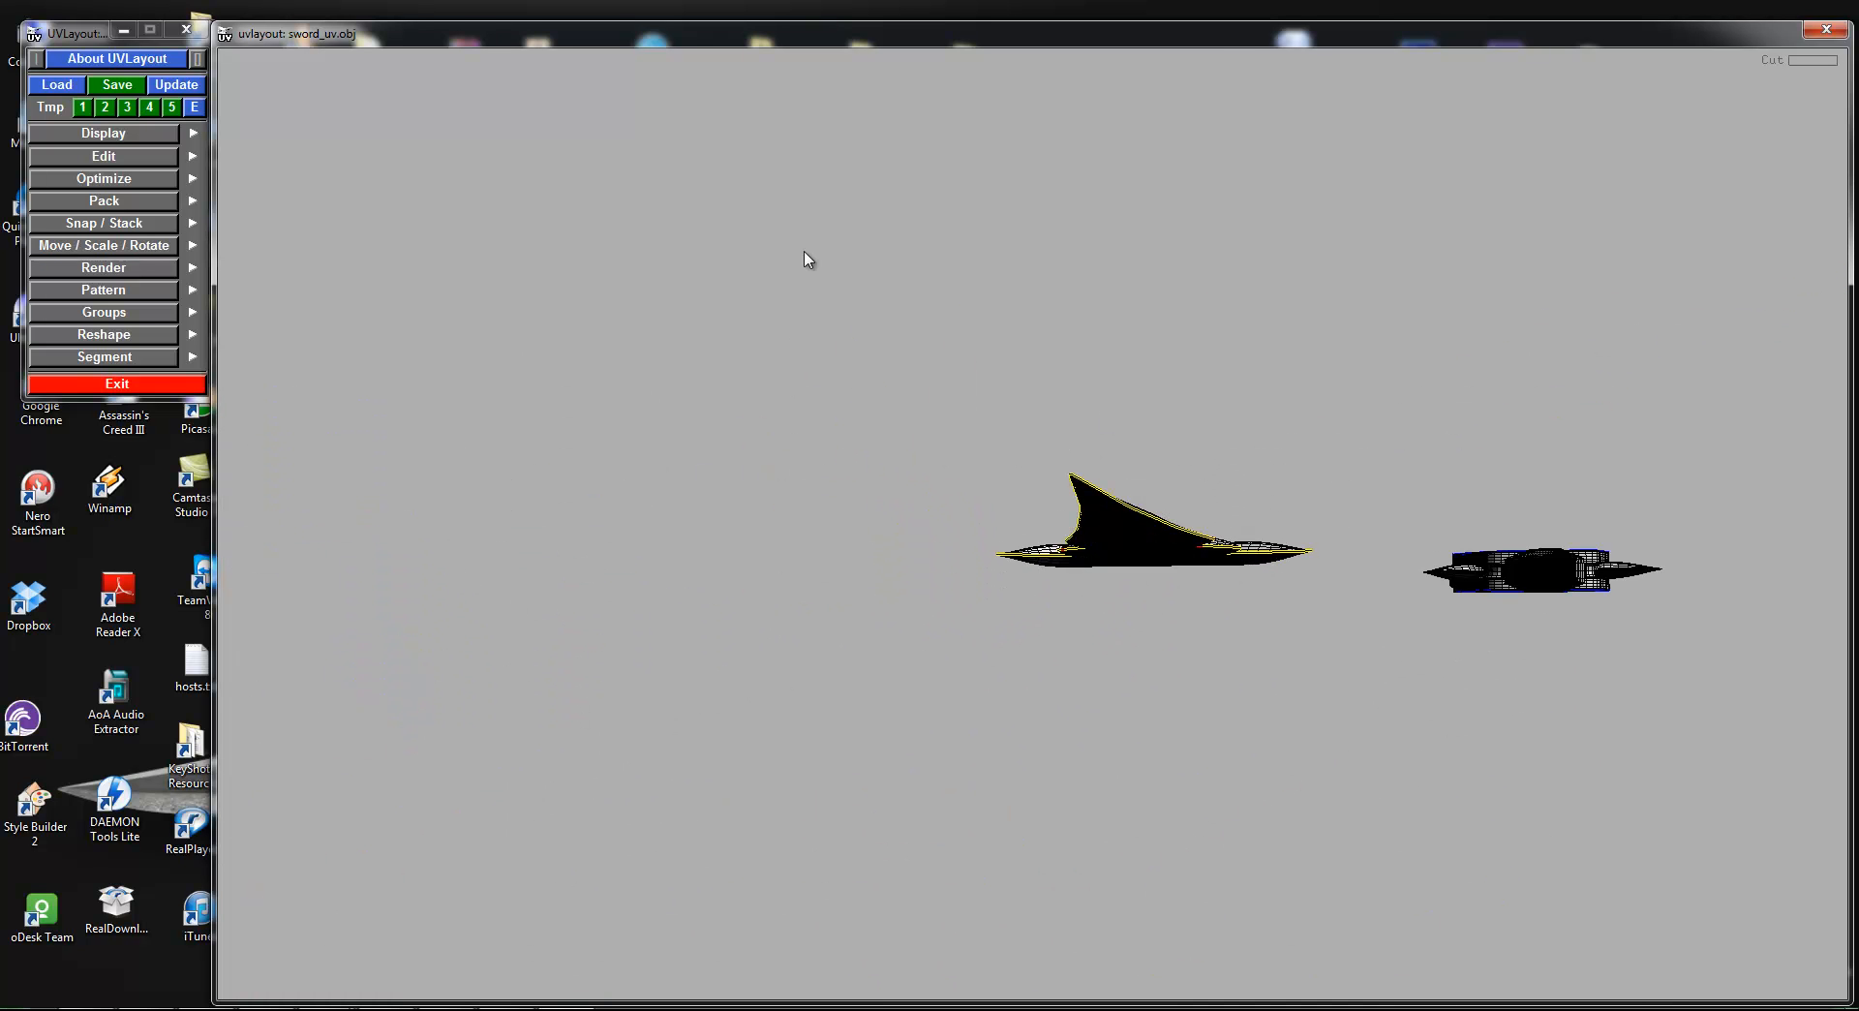
Step: Weld the stray seam running lengthwise over the blade's face and split the blade along its outline seam
{"action": "left_click_drag", "start_coordinate": [948, 428], "coordinate": [1164, 651]}
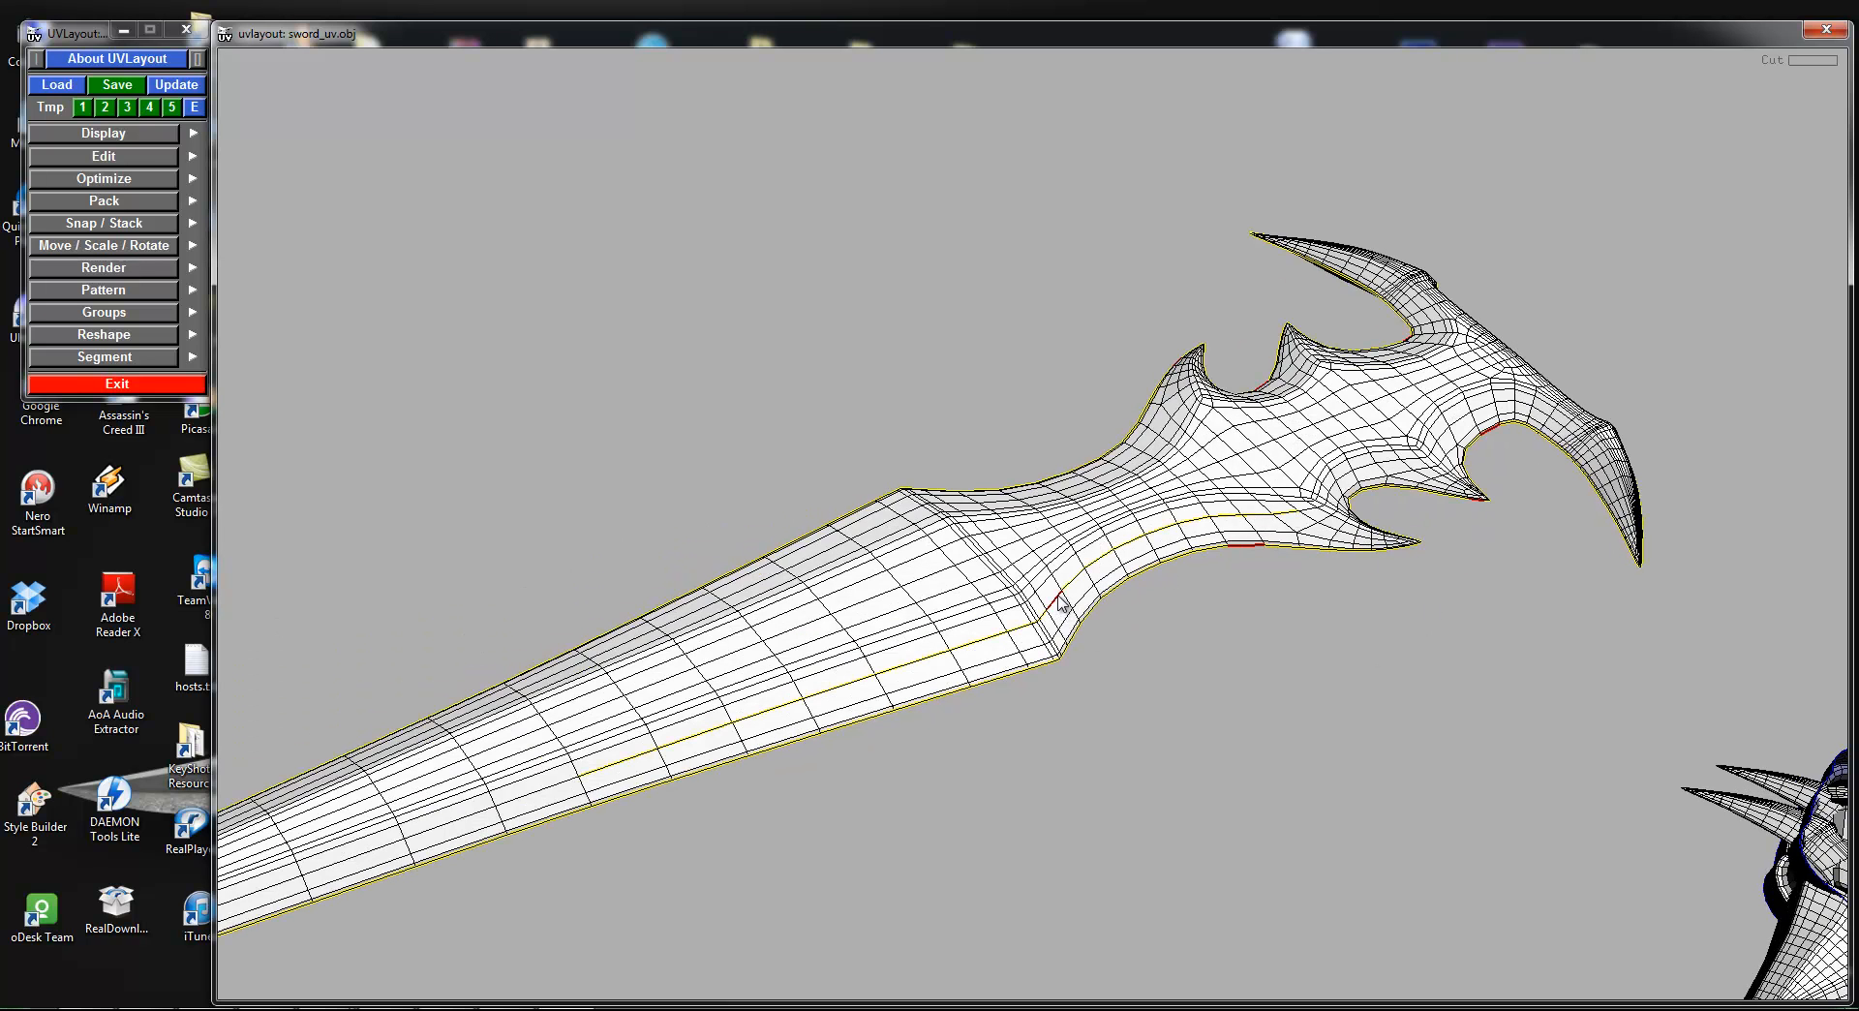
{"action": "mouse_move", "coordinate": [1069, 627]}
{"action": "left_mouse_down"}
{"action": "mouse_move", "coordinate": [995, 293]}
{"action": "mouse_move", "coordinate": [1065, 620]}
{"action": "mouse_move", "coordinate": [1053, 584]}
{"action": "left_mouse_up"}
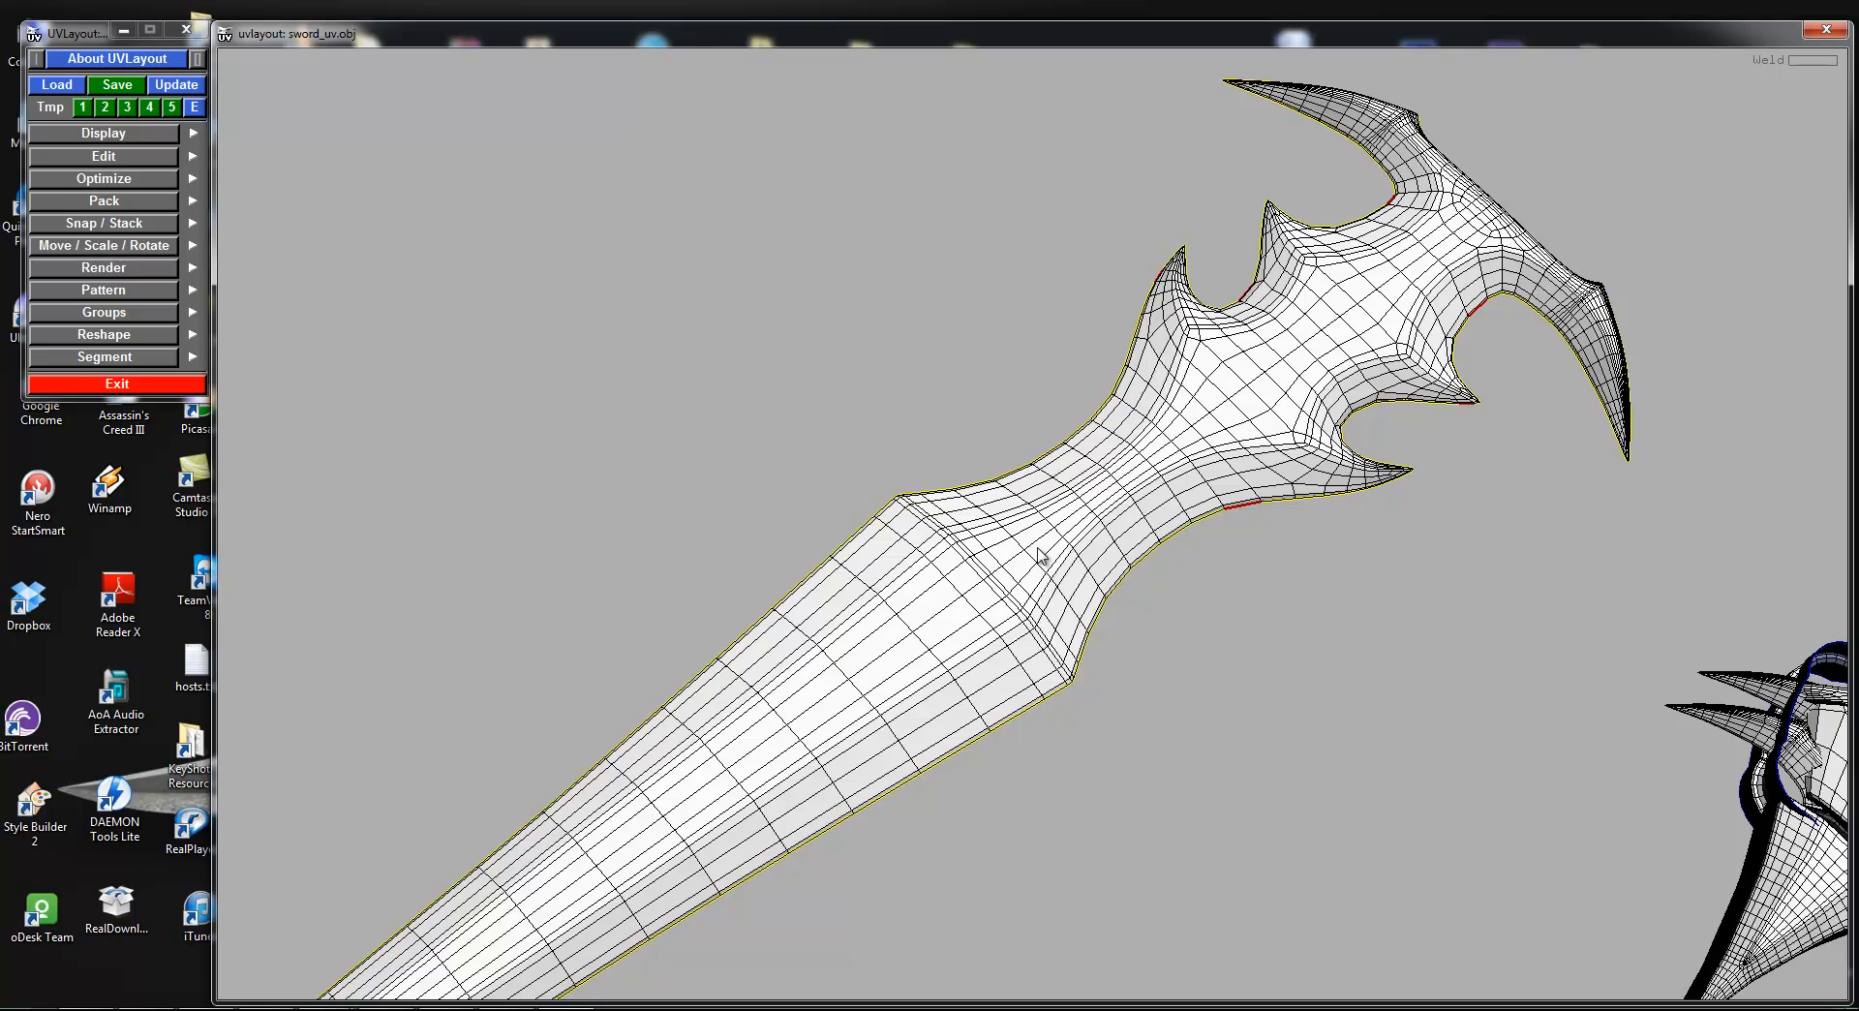
{"action": "key", "text": "Return"}
Step: Move the two split blade halves apart and clear of the hilt, and inspect them from several angles
{"action": "middle_click_drag", "start_coordinate": [1004, 567], "coordinate": [1319, 758]}
{"action": "right_click_drag", "start_coordinate": [1319, 758], "coordinate": [1104, 663]}
{"action": "left_click_drag", "start_coordinate": [1104, 663], "coordinate": [1095, 630]}
{"action": "middle_click_drag", "start_coordinate": [1047, 575], "coordinate": [936, 327]}
{"action": "middle_click_drag", "start_coordinate": [1081, 646], "coordinate": [905, 620]}
{"action": "right_click_drag", "start_coordinate": [905, 620], "coordinate": [851, 542]}
{"action": "left_click_drag", "start_coordinate": [852, 542], "coordinate": [935, 357]}
{"action": "left_click_drag", "start_coordinate": [1085, 744], "coordinate": [942, 634]}
{"action": "middle_click_drag", "start_coordinate": [1074, 546], "coordinate": [1404, 680]}
{"action": "left_click_drag", "start_coordinate": [1245, 679], "coordinate": [1062, 631]}
{"action": "middle_click_drag", "start_coordinate": [987, 551], "coordinate": [1174, 607]}
{"action": "right_click_drag", "start_coordinate": [1174, 607], "coordinate": [1255, 605]}
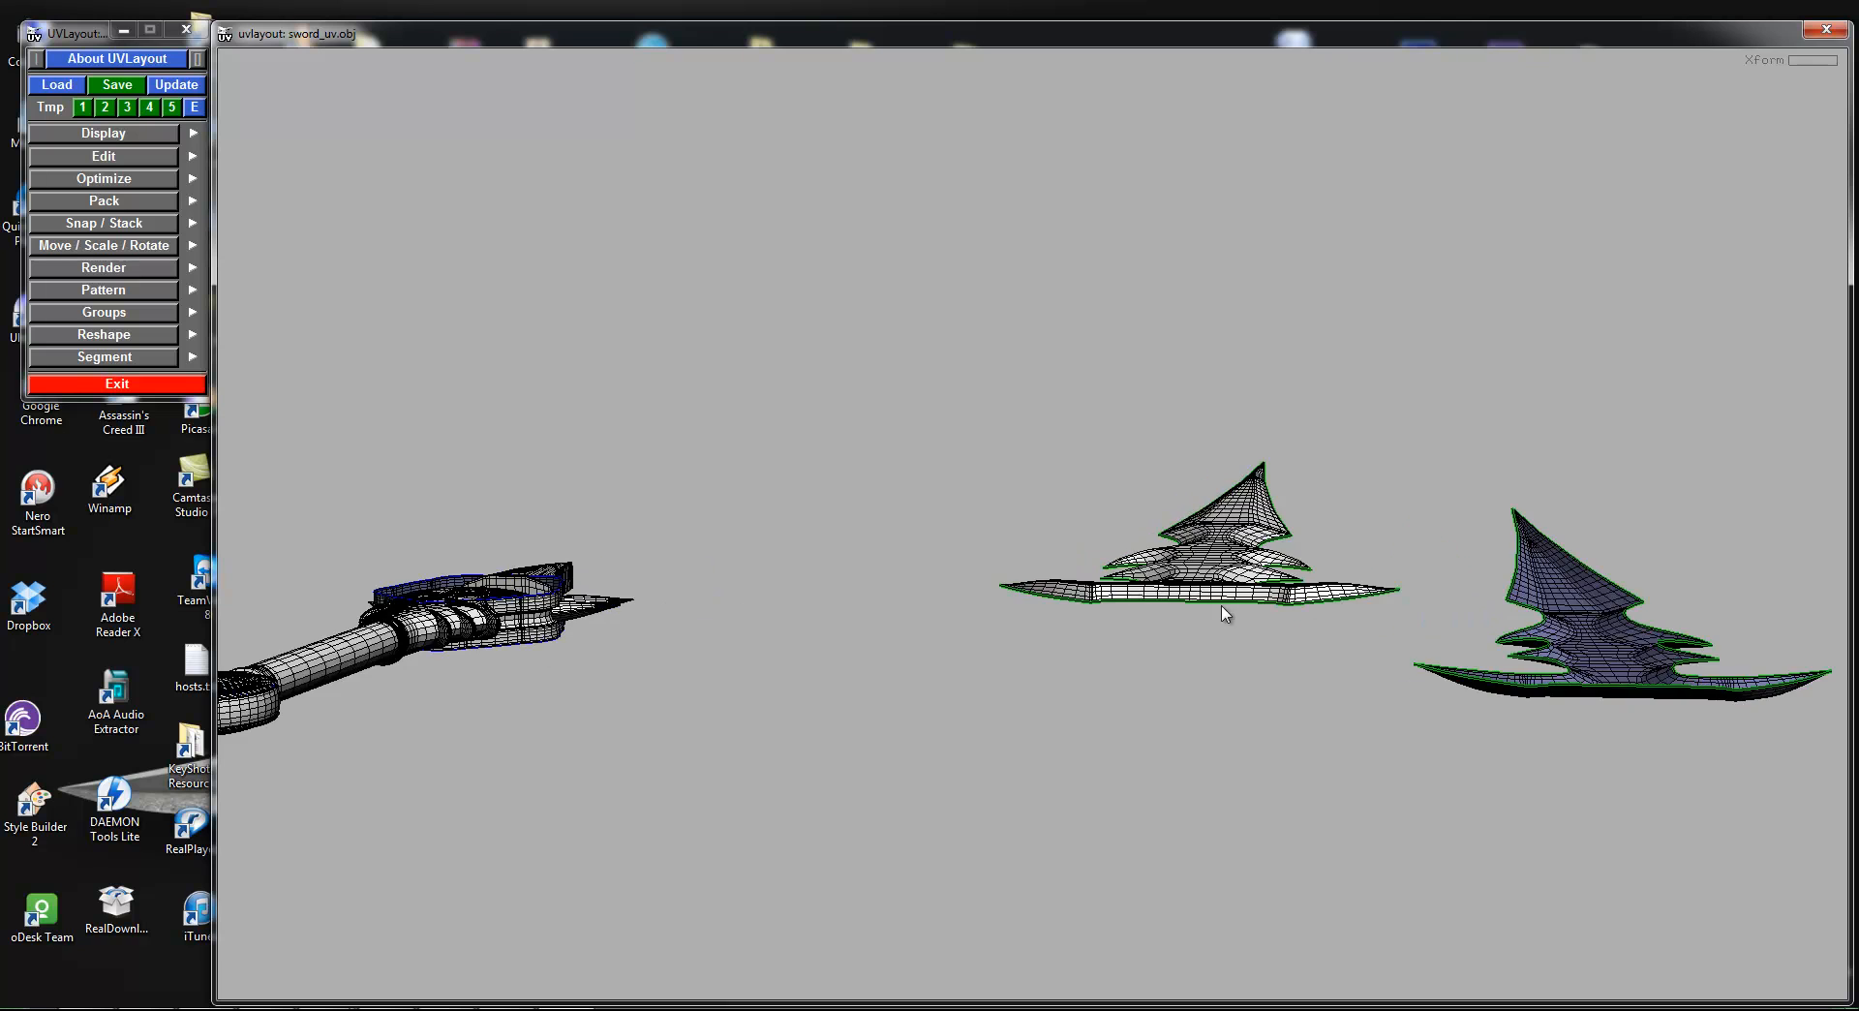
{"action": "left_click_drag", "start_coordinate": [1255, 605], "coordinate": [1205, 611]}
{"action": "middle_click_drag", "start_coordinate": [1194, 687], "coordinate": [1116, 615]}
{"action": "middle_click_drag", "start_coordinate": [1609, 662], "coordinate": [1606, 585]}
{"action": "left_click_drag", "start_coordinate": [1240, 604], "coordinate": [1210, 618]}
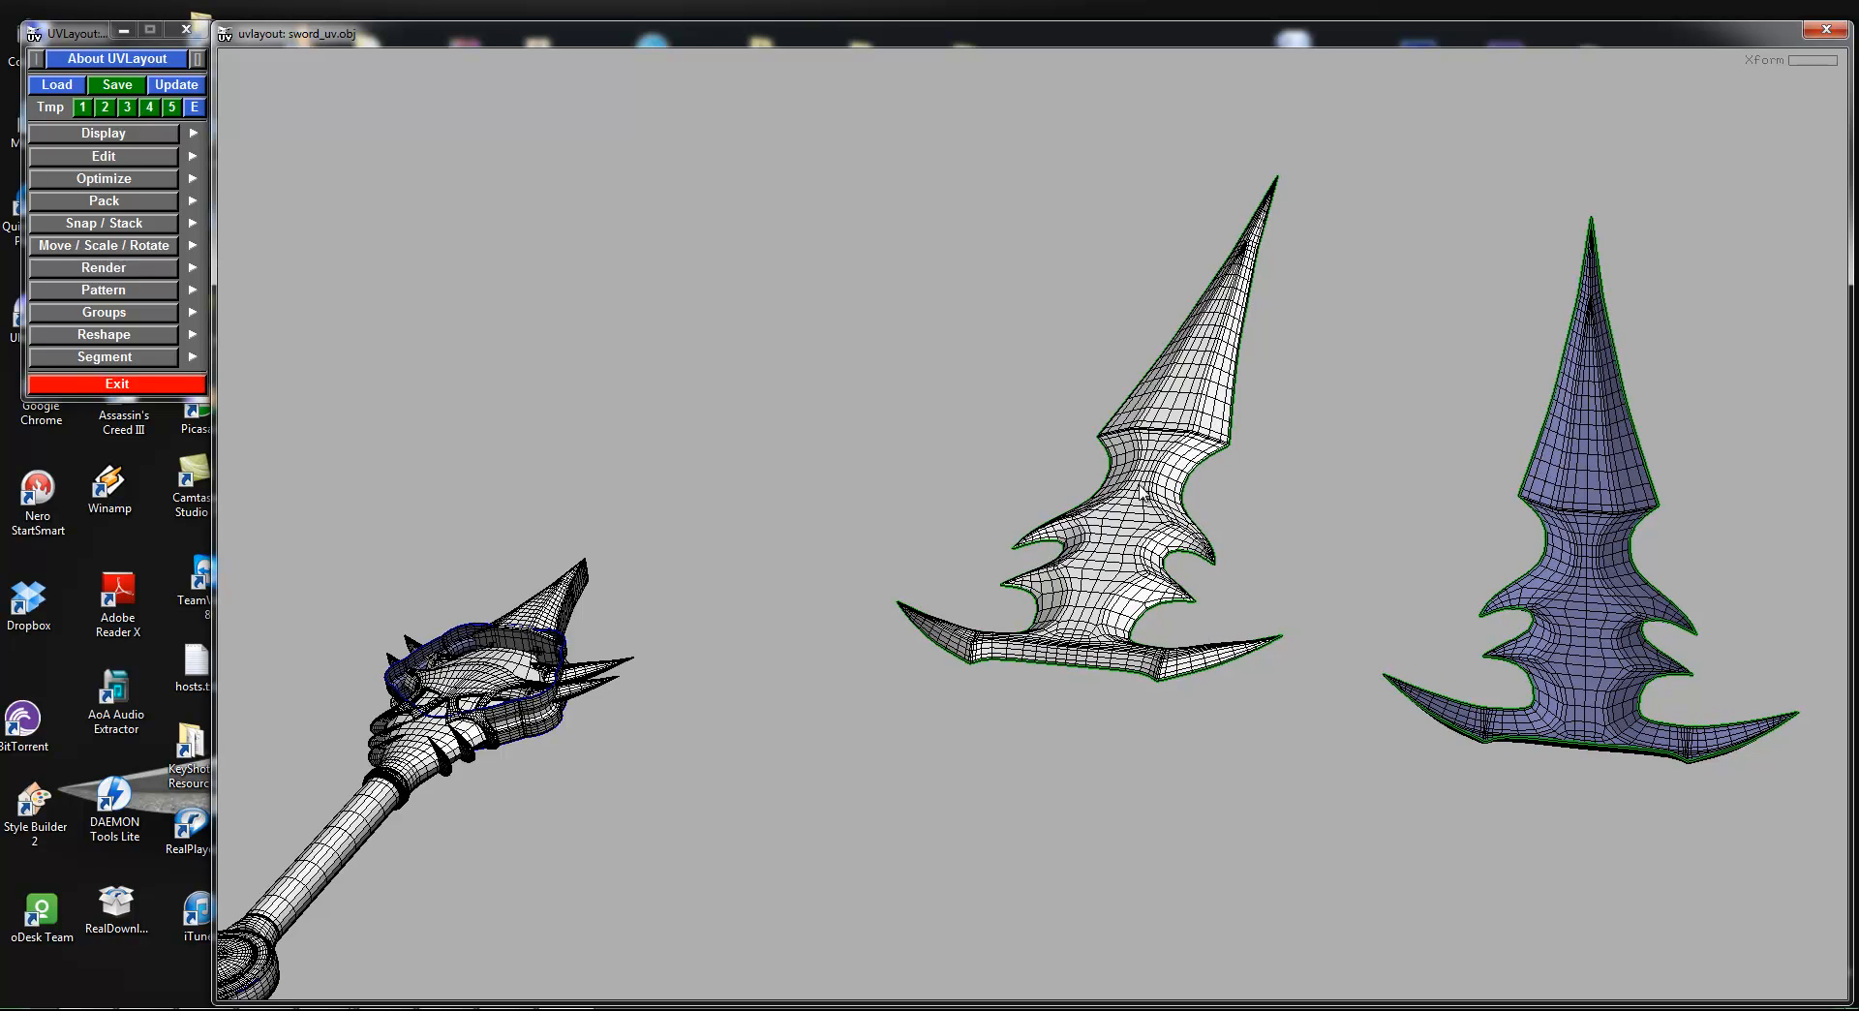
Step: Drop both split blade halves into UV space
{"action": "key", "text": "d"}
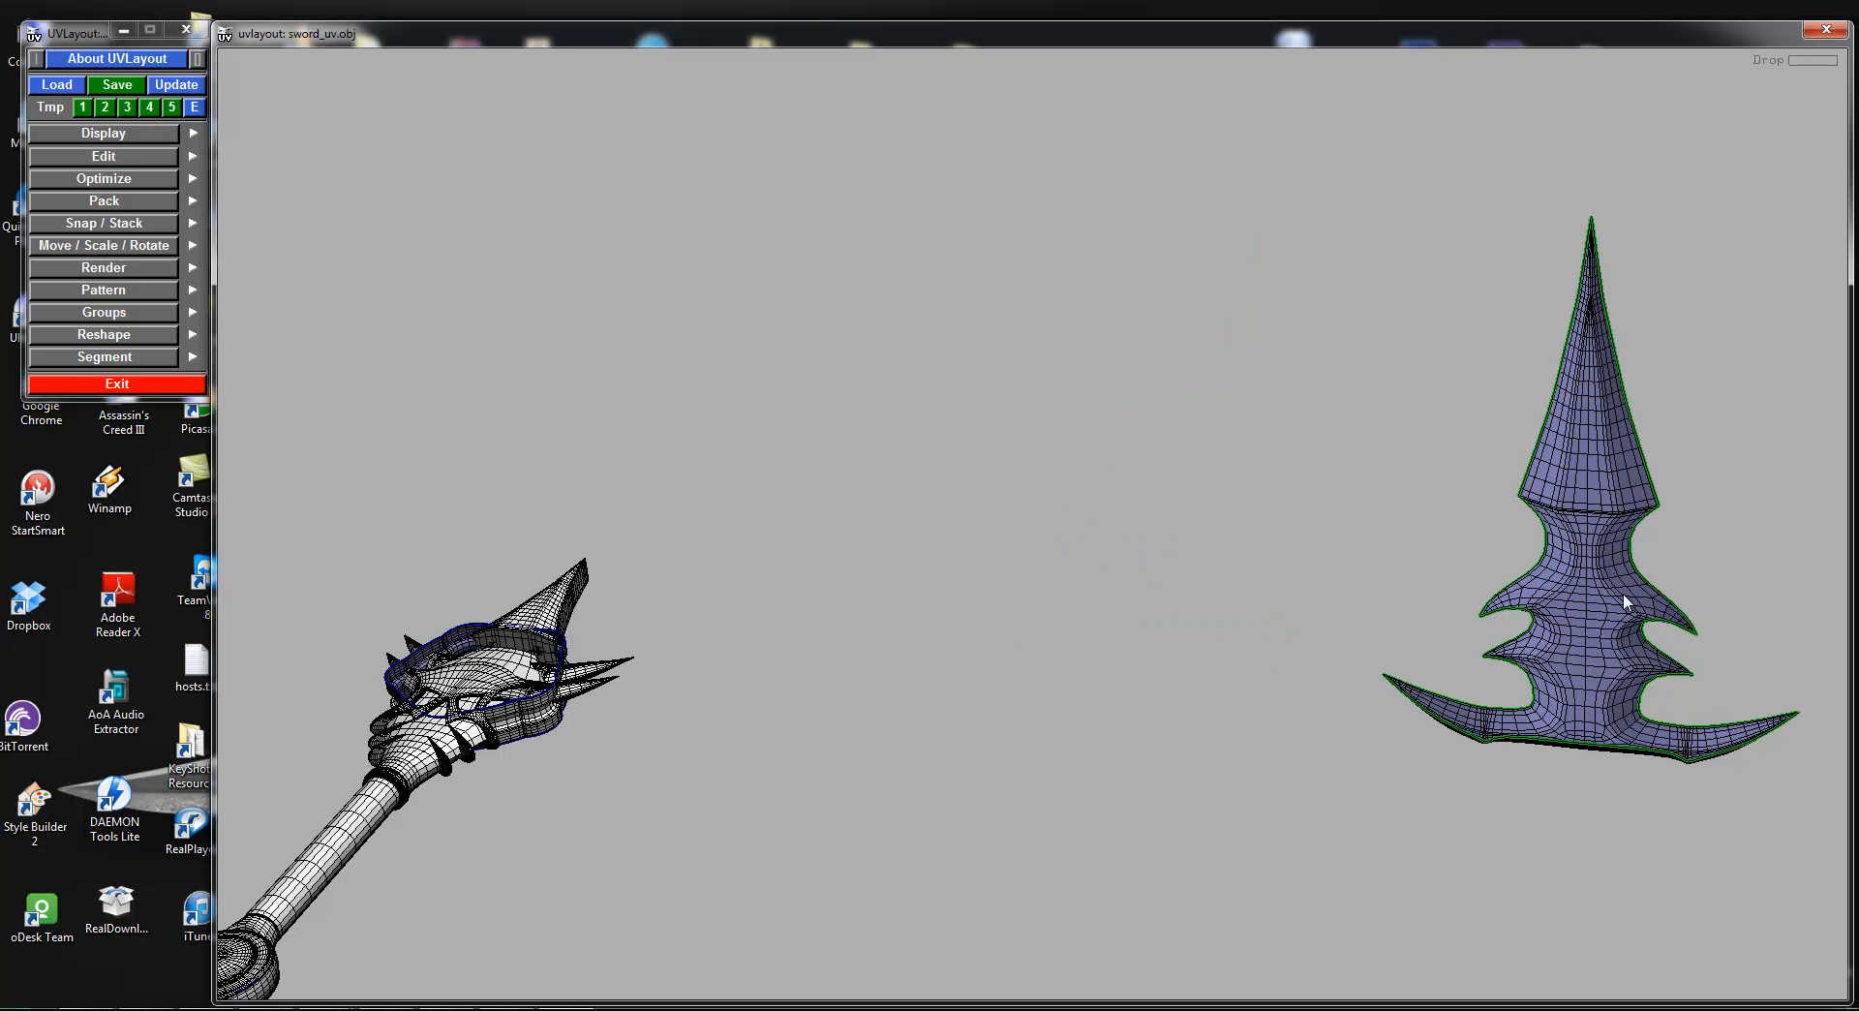
{"action": "key", "text": "d"}
Step: Split the closed blade-side ring band open and drop it into UV space
{"action": "left_click_drag", "start_coordinate": [1473, 631], "coordinate": [1168, 534]}
{"action": "middle_click_drag", "start_coordinate": [1117, 509], "coordinate": [772, 523]}
{"action": "middle_click_drag", "start_coordinate": [1174, 508], "coordinate": [1017, 688]}
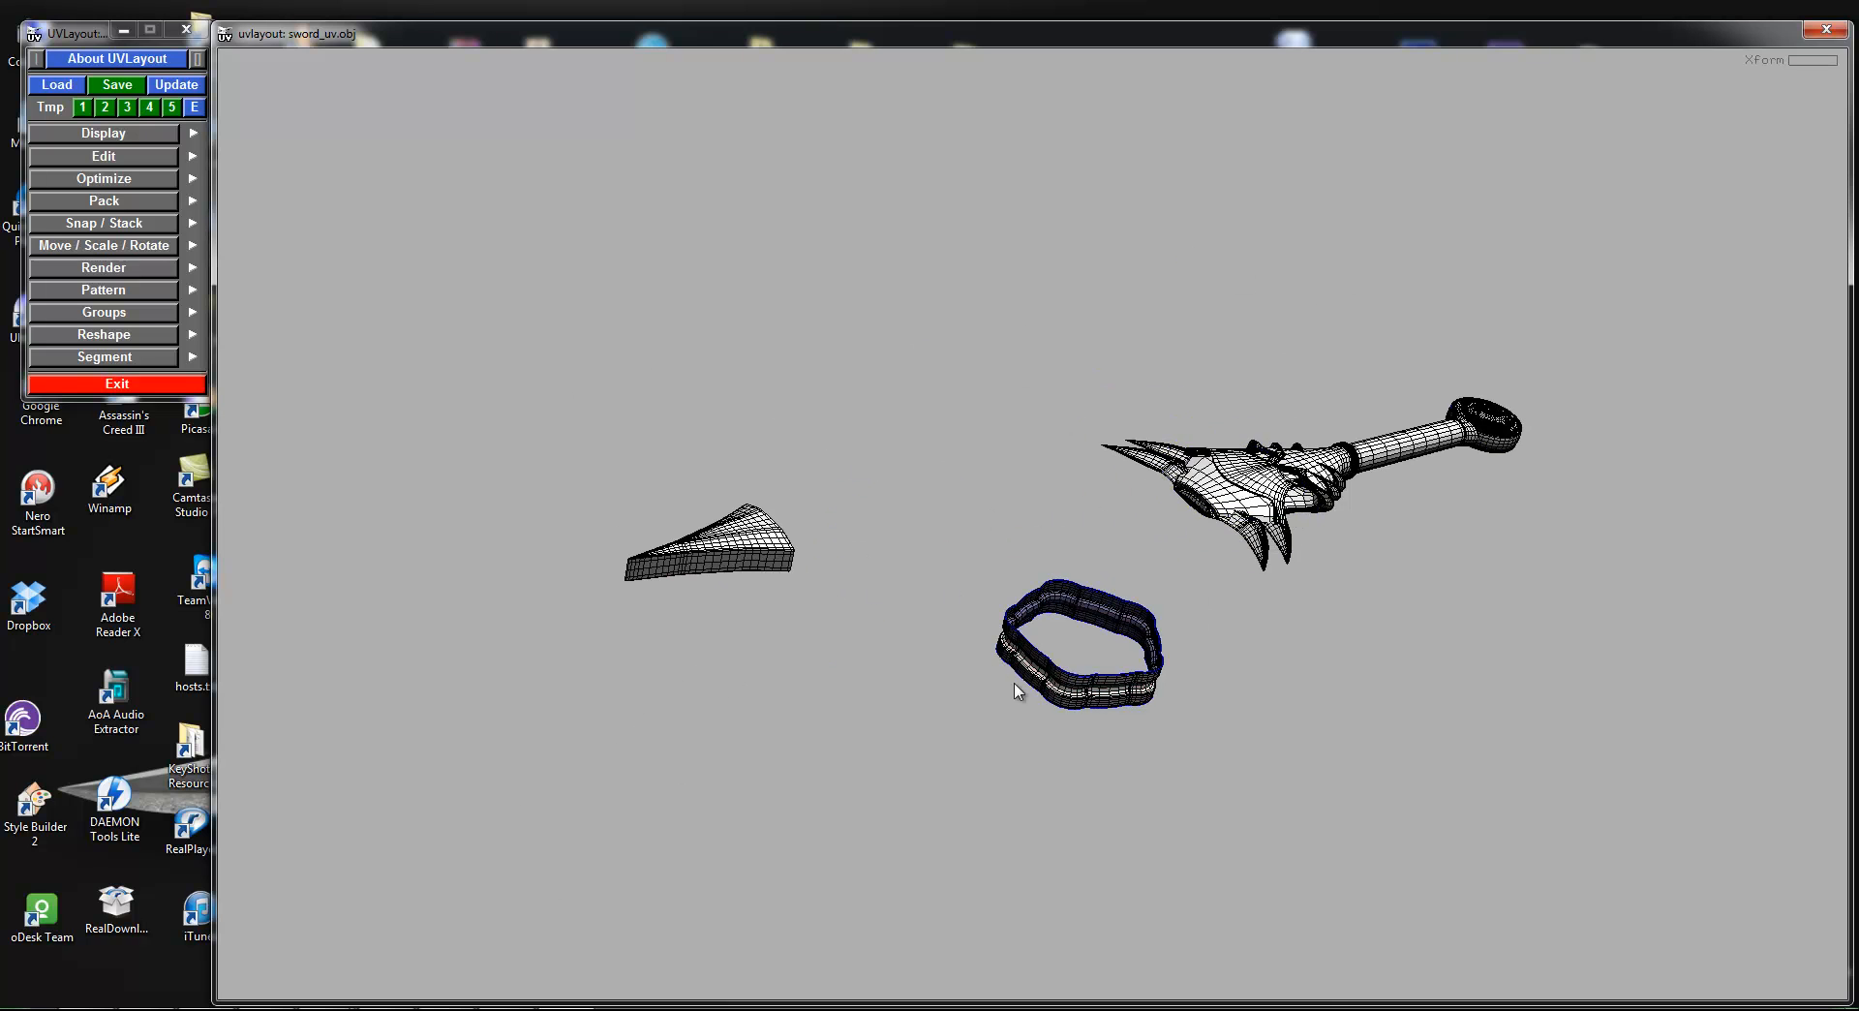
{"action": "right_click_drag", "start_coordinate": [829, 640], "coordinate": [1203, 821]}
{"action": "middle_click_drag", "start_coordinate": [1203, 821], "coordinate": [1230, 511]}
{"action": "right_click_drag", "start_coordinate": [1297, 677], "coordinate": [1467, 760]}
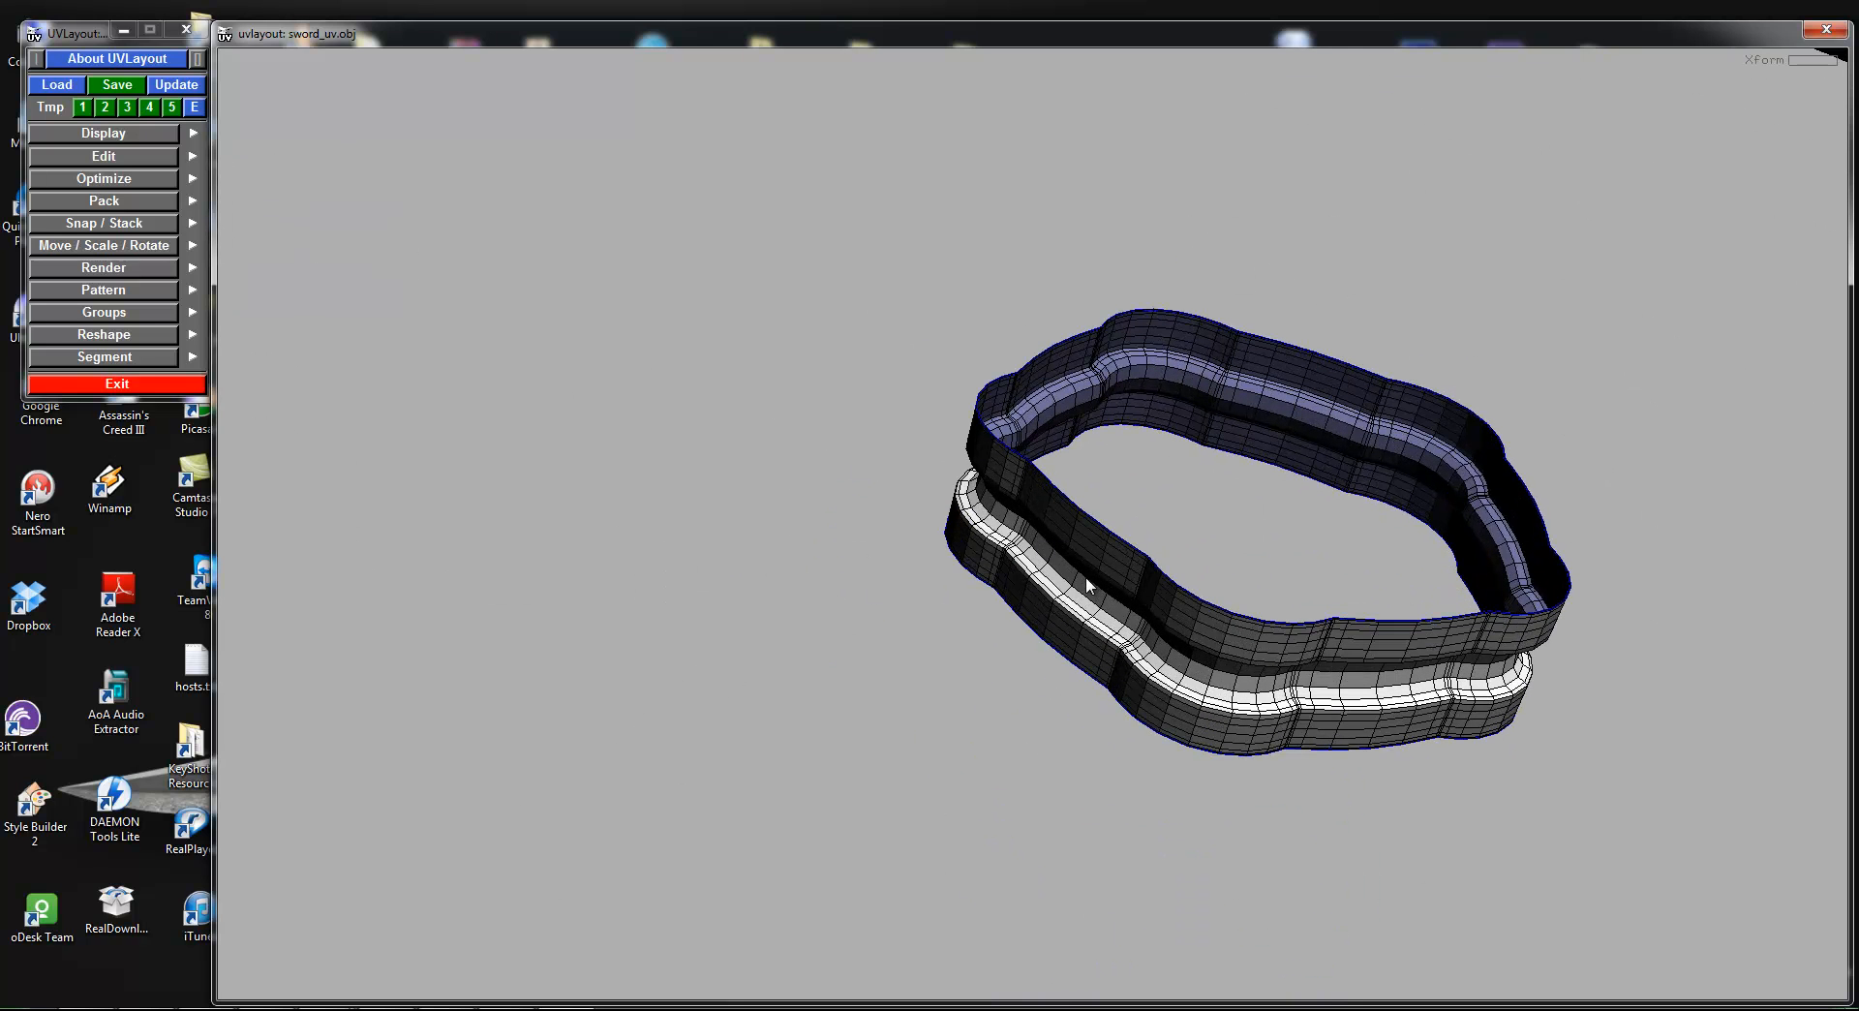
{"action": "key", "text": "shift+s"}
{"action": "key", "text": "d"}
Step: Detach the end cap from the grip's flared end along its edge loop and drop the cap and grip into UV space
{"action": "middle_click_drag", "start_coordinate": [1129, 597], "coordinate": [1113, 697]}
{"action": "right_click_drag", "start_coordinate": [1113, 697], "coordinate": [1040, 520]}
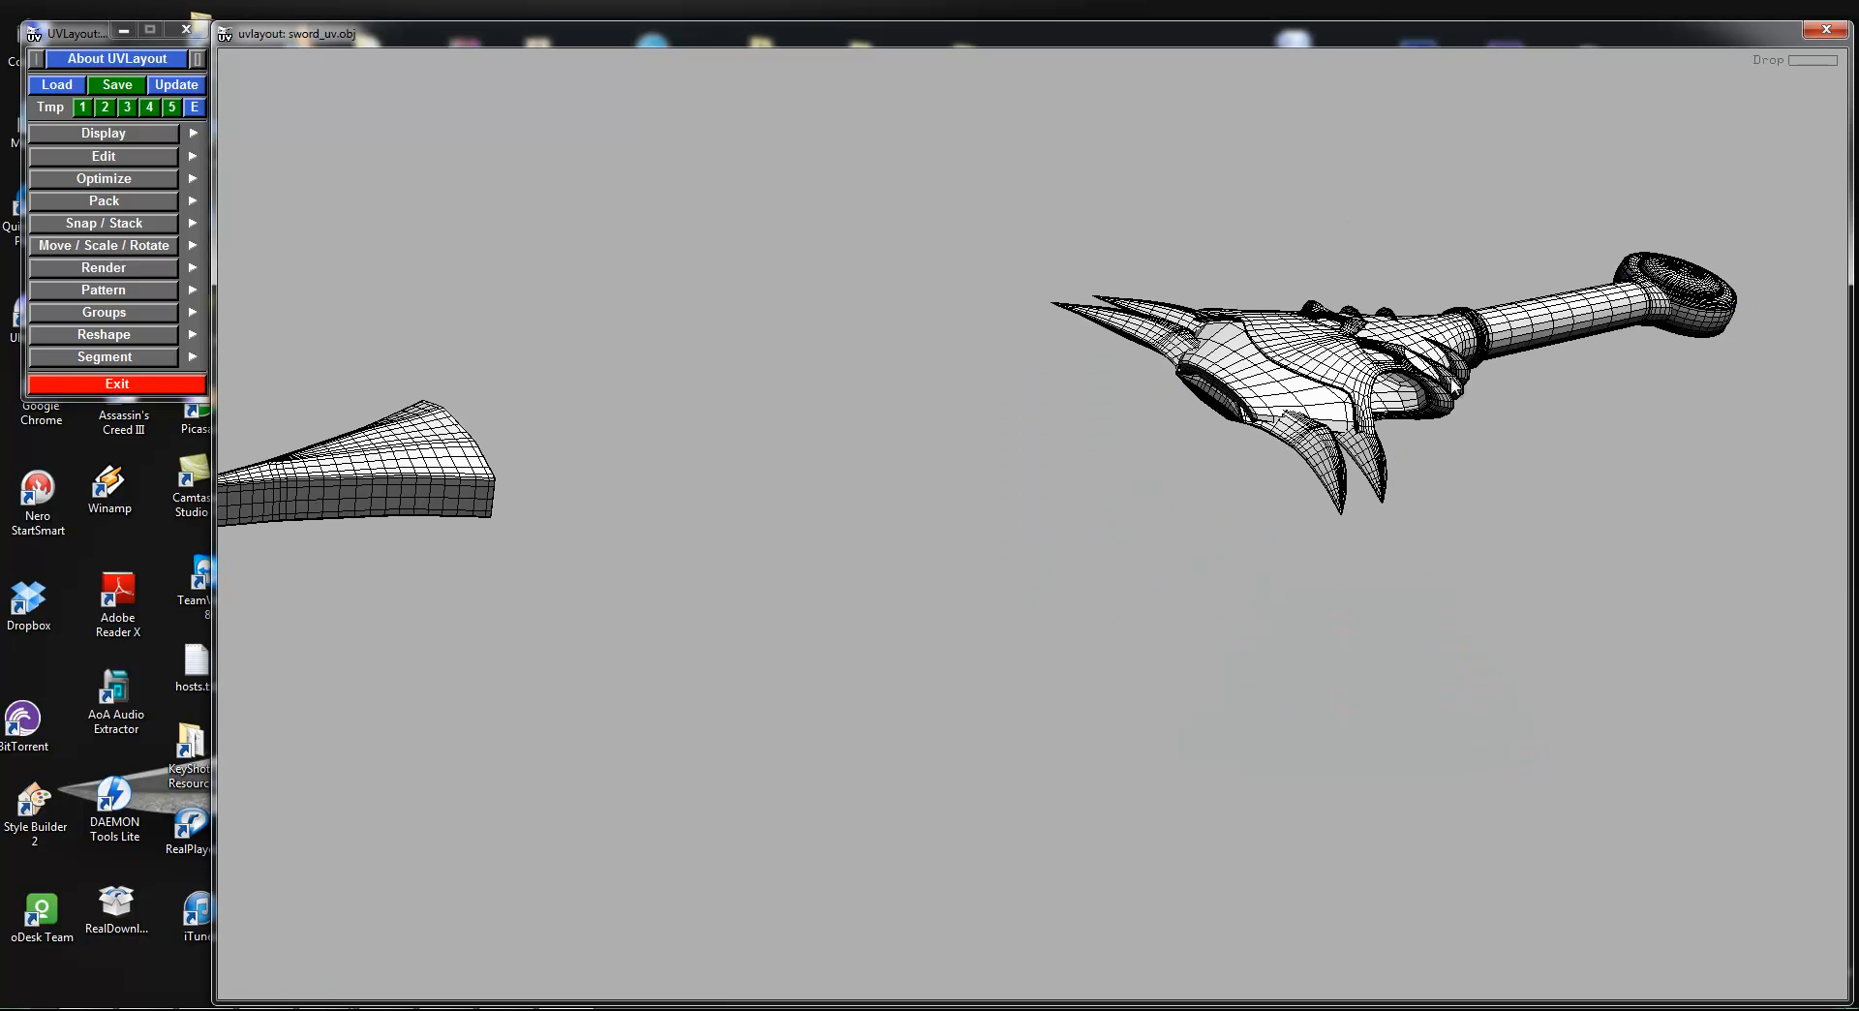
{"action": "middle_click_drag", "start_coordinate": [1556, 323], "coordinate": [1485, 717]}
{"action": "right_click_drag", "start_coordinate": [1257, 588], "coordinate": [1467, 668]}
{"action": "middle_click_drag", "start_coordinate": [1467, 668], "coordinate": [1005, 654]}
{"action": "left_click_drag", "start_coordinate": [1005, 654], "coordinate": [1206, 609]}
{"action": "middle_click_drag", "start_coordinate": [1075, 755], "coordinate": [1091, 406]}
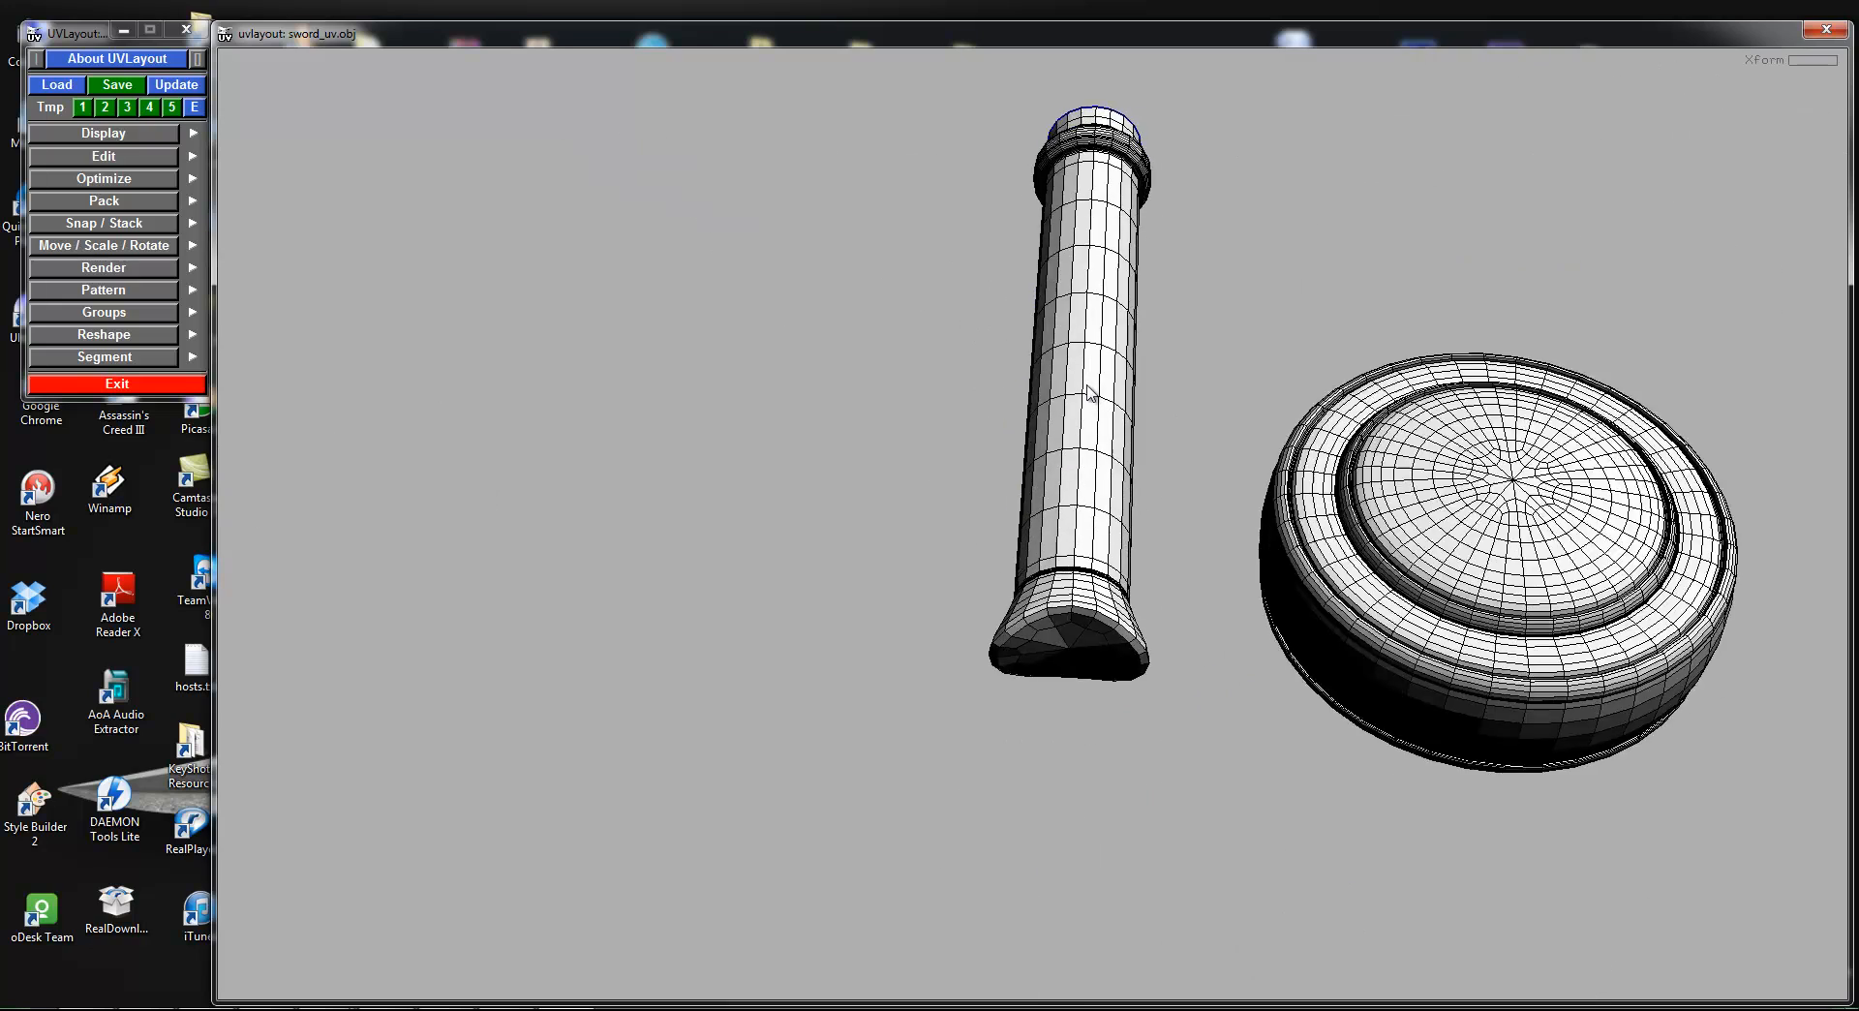
{"action": "right_click_drag", "start_coordinate": [1091, 407], "coordinate": [1194, 761]}
{"action": "key", "text": "c"}
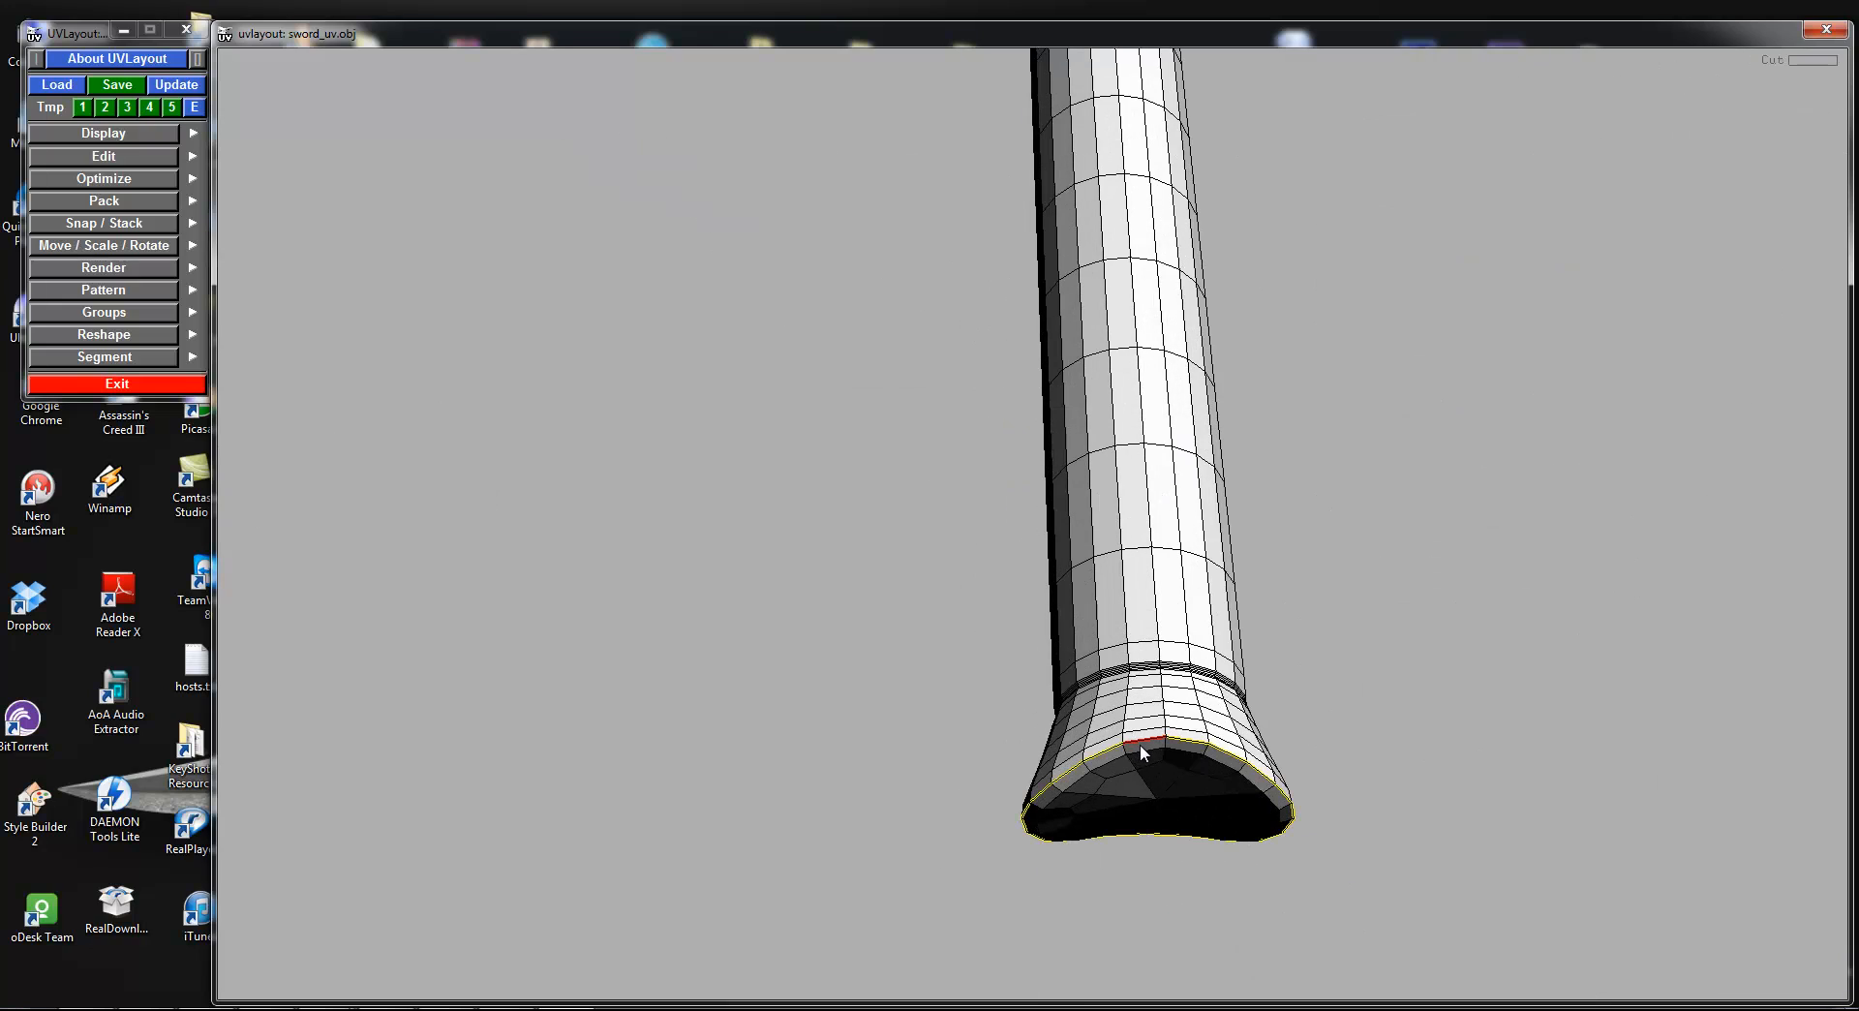
{"action": "key", "text": "Return"}
{"action": "key", "text": "d"}
{"action": "left_click_drag", "start_coordinate": [1160, 811], "coordinate": [1127, 392]}
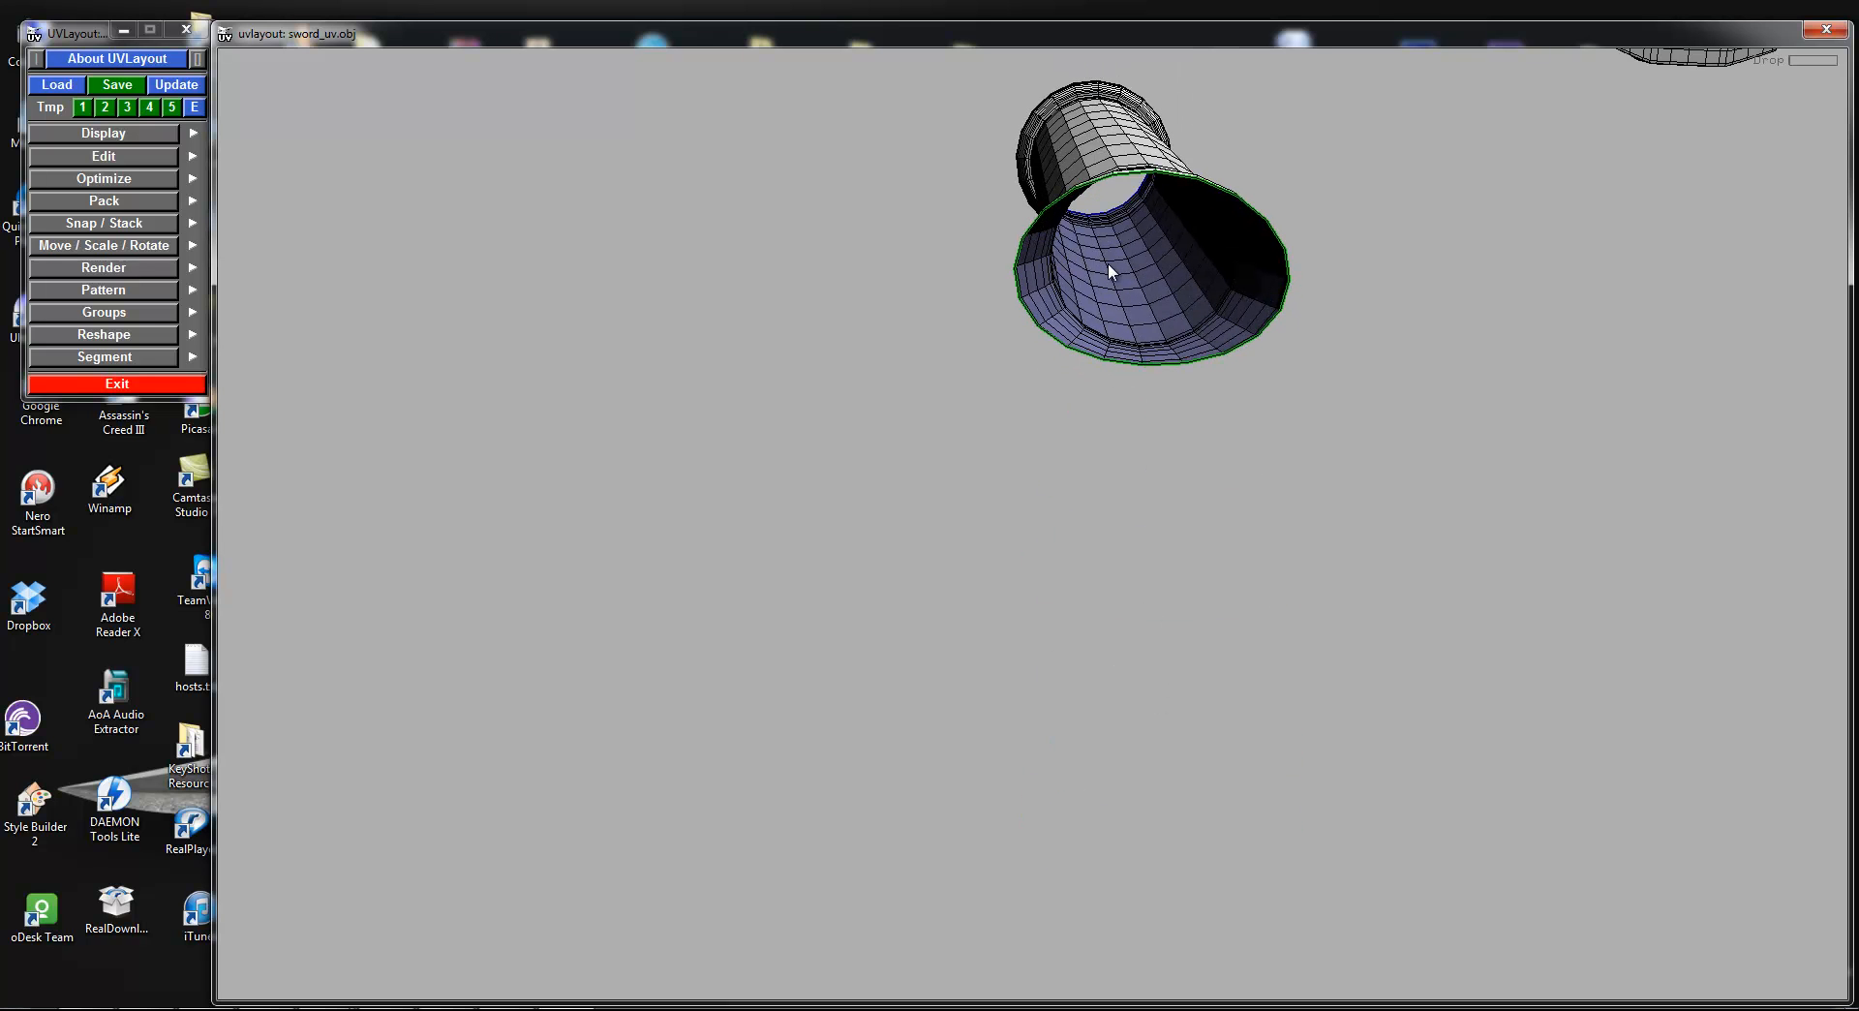
{"action": "key", "text": "d"}
Step: Cut a seam across the pommel's outer ring band and drop the band into UV space
{"action": "left_click_drag", "start_coordinate": [1137, 286], "coordinate": [1214, 517]}
{"action": "middle_click_drag", "start_coordinate": [1514, 664], "coordinate": [1340, 624]}
{"action": "left_click_drag", "start_coordinate": [1305, 558], "coordinate": [1015, 556]}
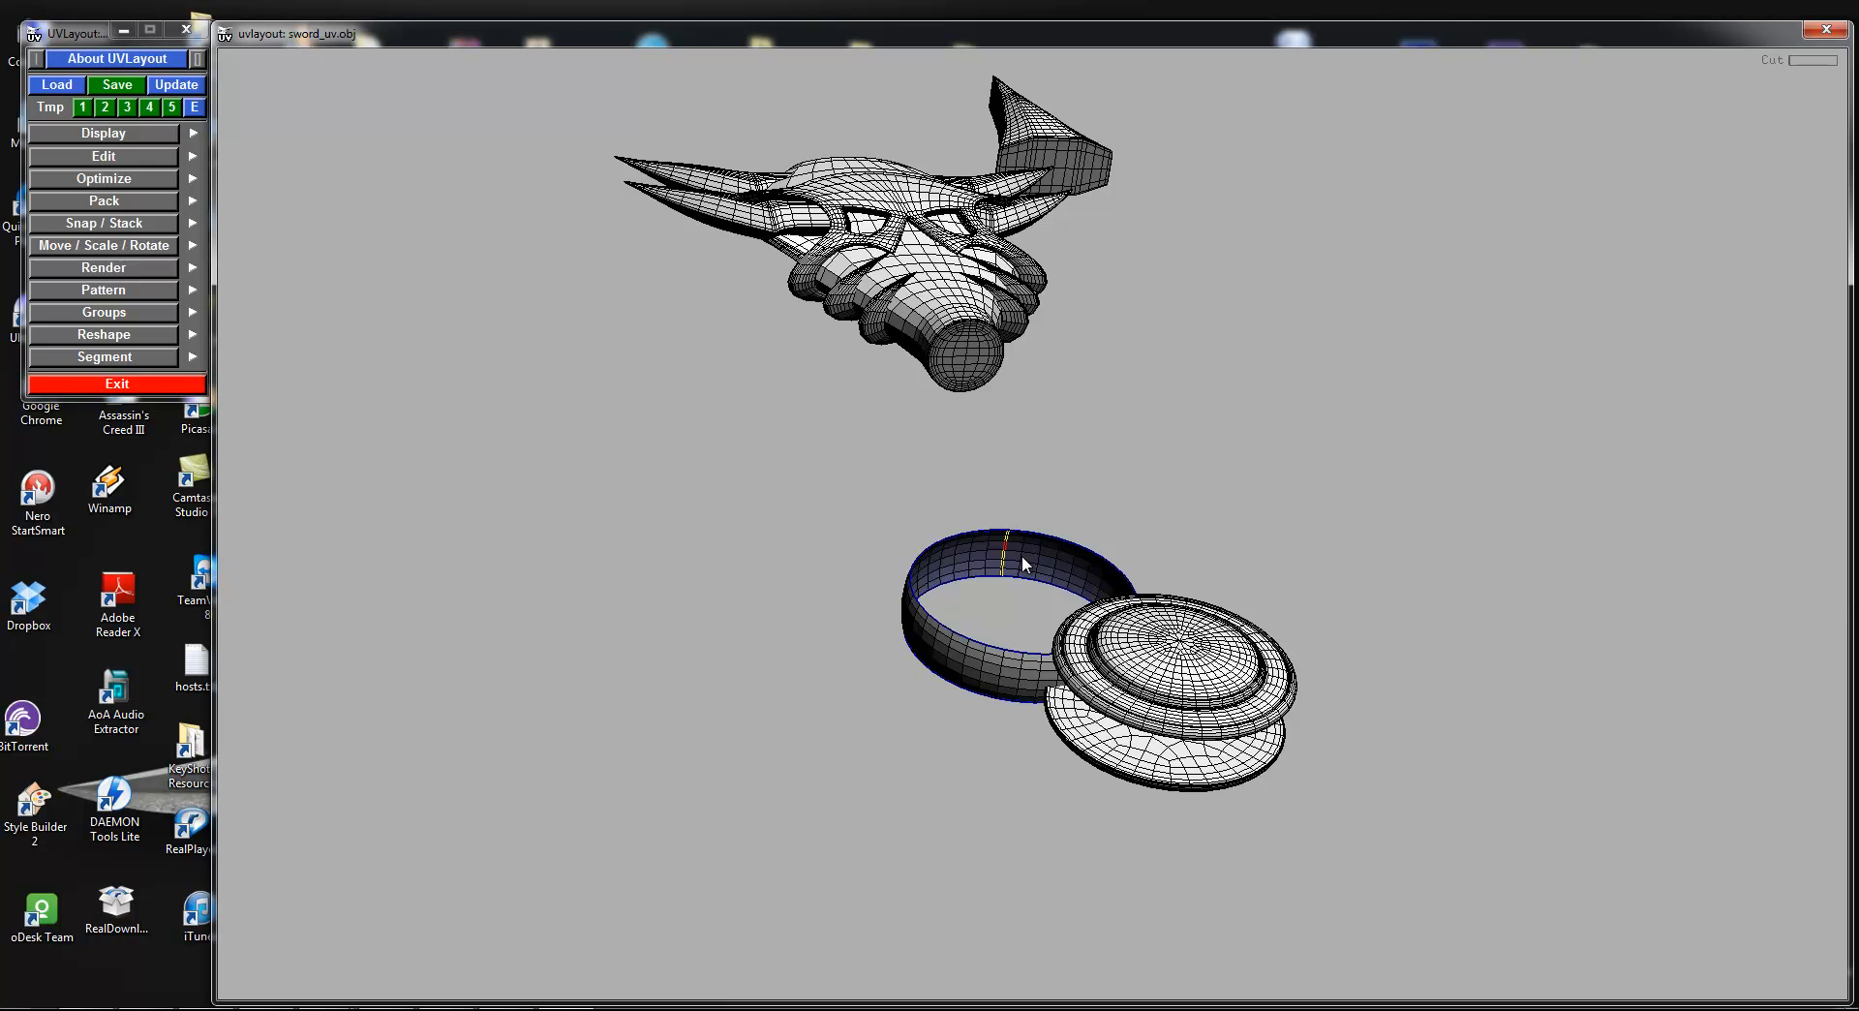
{"action": "key", "text": "d"}
Step: Detach the rounded rim from the back of a pommel disc along its edge loop and drop the pieces into UV space
{"action": "right_click_drag", "start_coordinate": [1024, 567], "coordinate": [1360, 661]}
{"action": "middle_click_drag", "start_coordinate": [1292, 528], "coordinate": [1268, 440]}
{"action": "left_click_drag", "start_coordinate": [1145, 438], "coordinate": [1210, 310]}
{"action": "middle_click_drag", "start_coordinate": [1210, 309], "coordinate": [978, 932]}
{"action": "left_click_drag", "start_coordinate": [1142, 658], "coordinate": [1176, 445]}
{"action": "middle_click_drag", "start_coordinate": [1176, 445], "coordinate": [1121, 1005]}
{"action": "left_click_drag", "start_coordinate": [1142, 503], "coordinate": [1159, 737]}
{"action": "middle_click_drag", "start_coordinate": [1159, 737], "coordinate": [1226, 578]}
{"action": "key", "text": "d"}
{"action": "left_click_drag", "start_coordinate": [1225, 578], "coordinate": [1081, 818]}
{"action": "left_click_drag", "start_coordinate": [1067, 737], "coordinate": [1066, 681]}
{"action": "middle_click_drag", "start_coordinate": [1007, 492], "coordinate": [967, 623]}
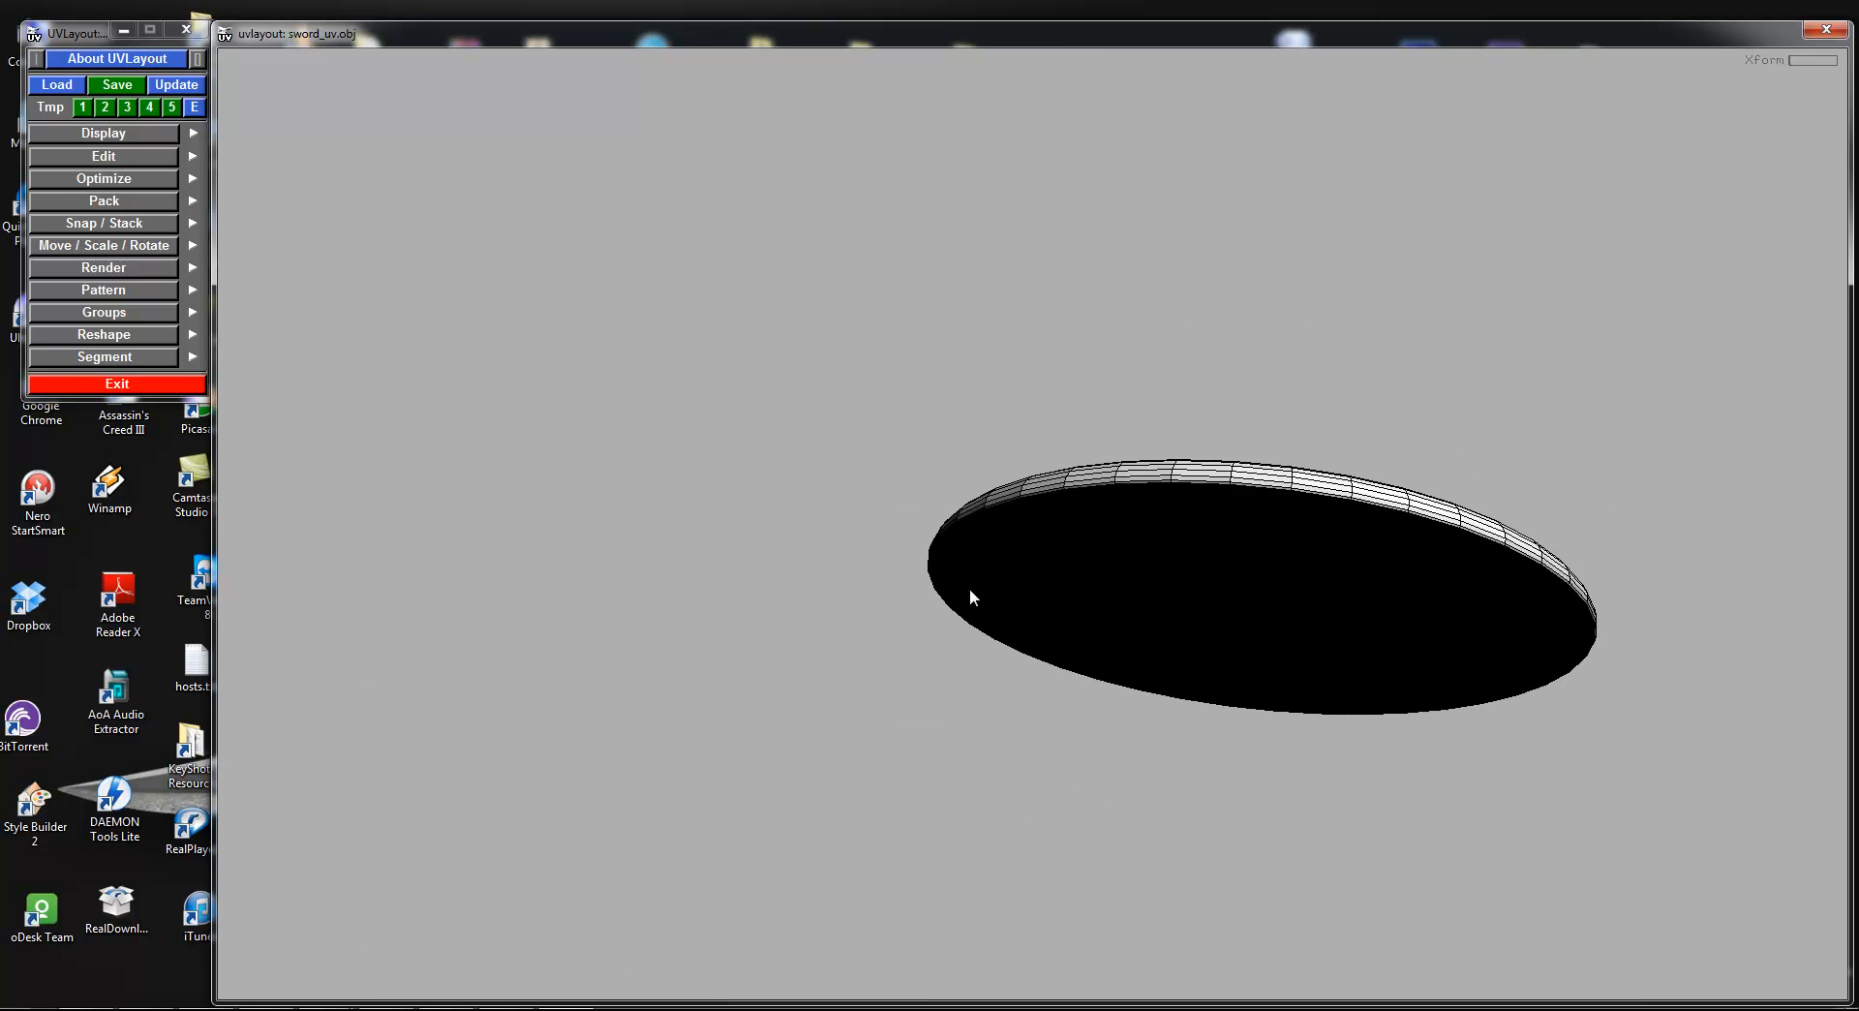
{"action": "right_click_drag", "start_coordinate": [967, 623], "coordinate": [1022, 456]}
{"action": "key", "text": "c"}
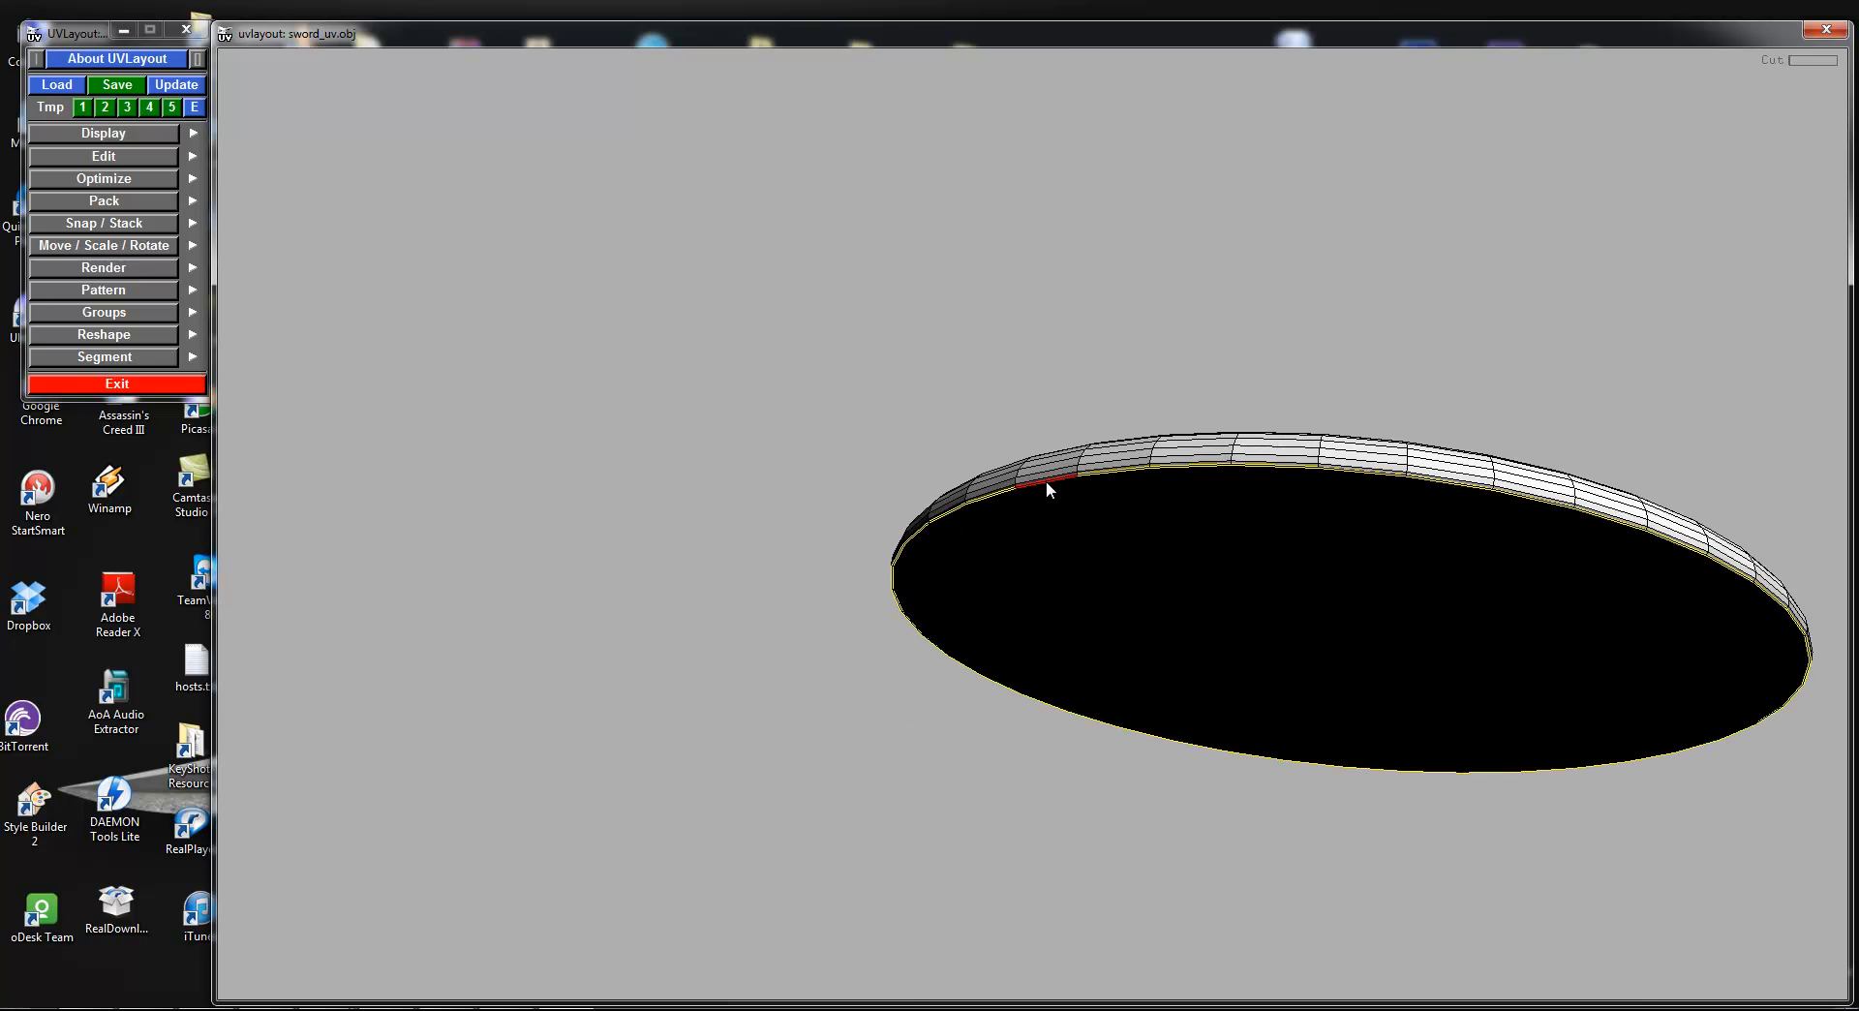
{"action": "key", "text": "Return"}
{"action": "key", "text": "d"}
{"action": "key", "text": "d"}
Step: Cut the edge loop around the remaining pommel disc's rim, detach its face and drop both pieces into UV space
{"action": "right_click_drag", "start_coordinate": [1321, 514], "coordinate": [1255, 751]}
{"action": "middle_click_drag", "start_coordinate": [1254, 752], "coordinate": [1253, 548]}
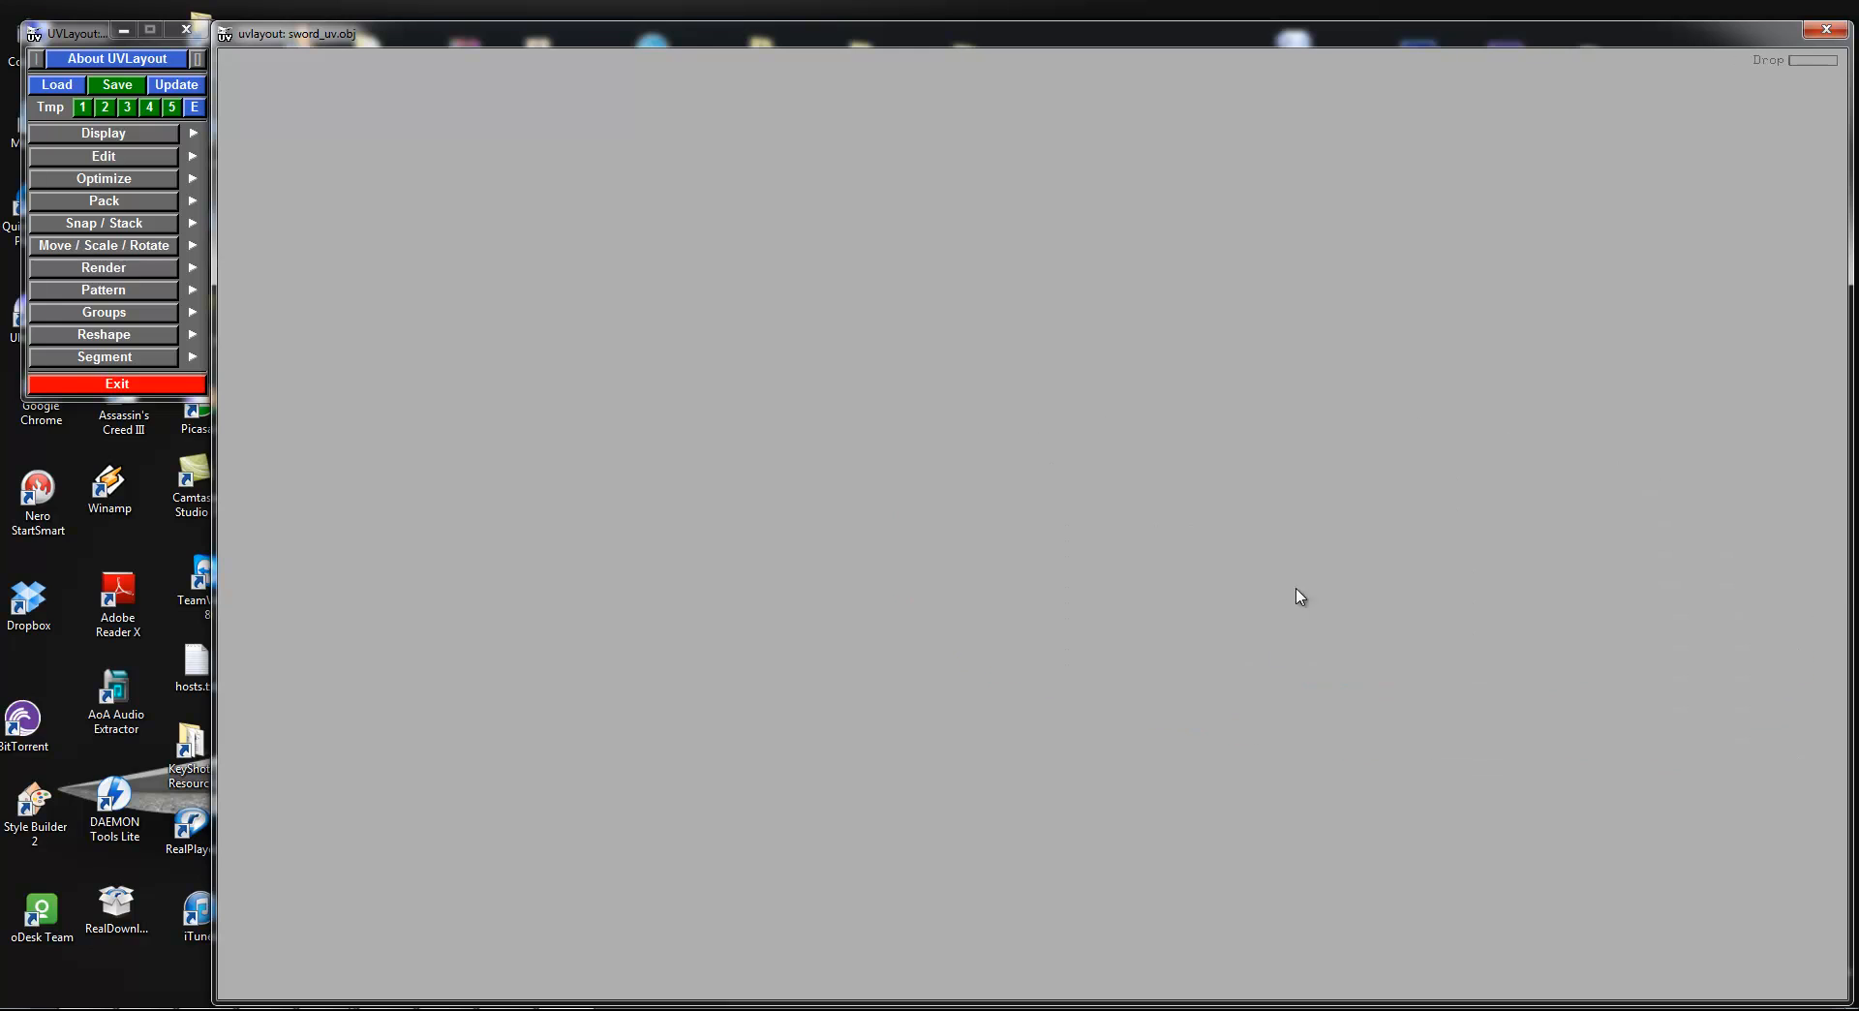
{"action": "left_click_drag", "start_coordinate": [1253, 548], "coordinate": [1186, 755]}
{"action": "middle_click_drag", "start_coordinate": [1187, 755], "coordinate": [1220, 581]}
{"action": "right_click_drag", "start_coordinate": [1219, 580], "coordinate": [1351, 753]}
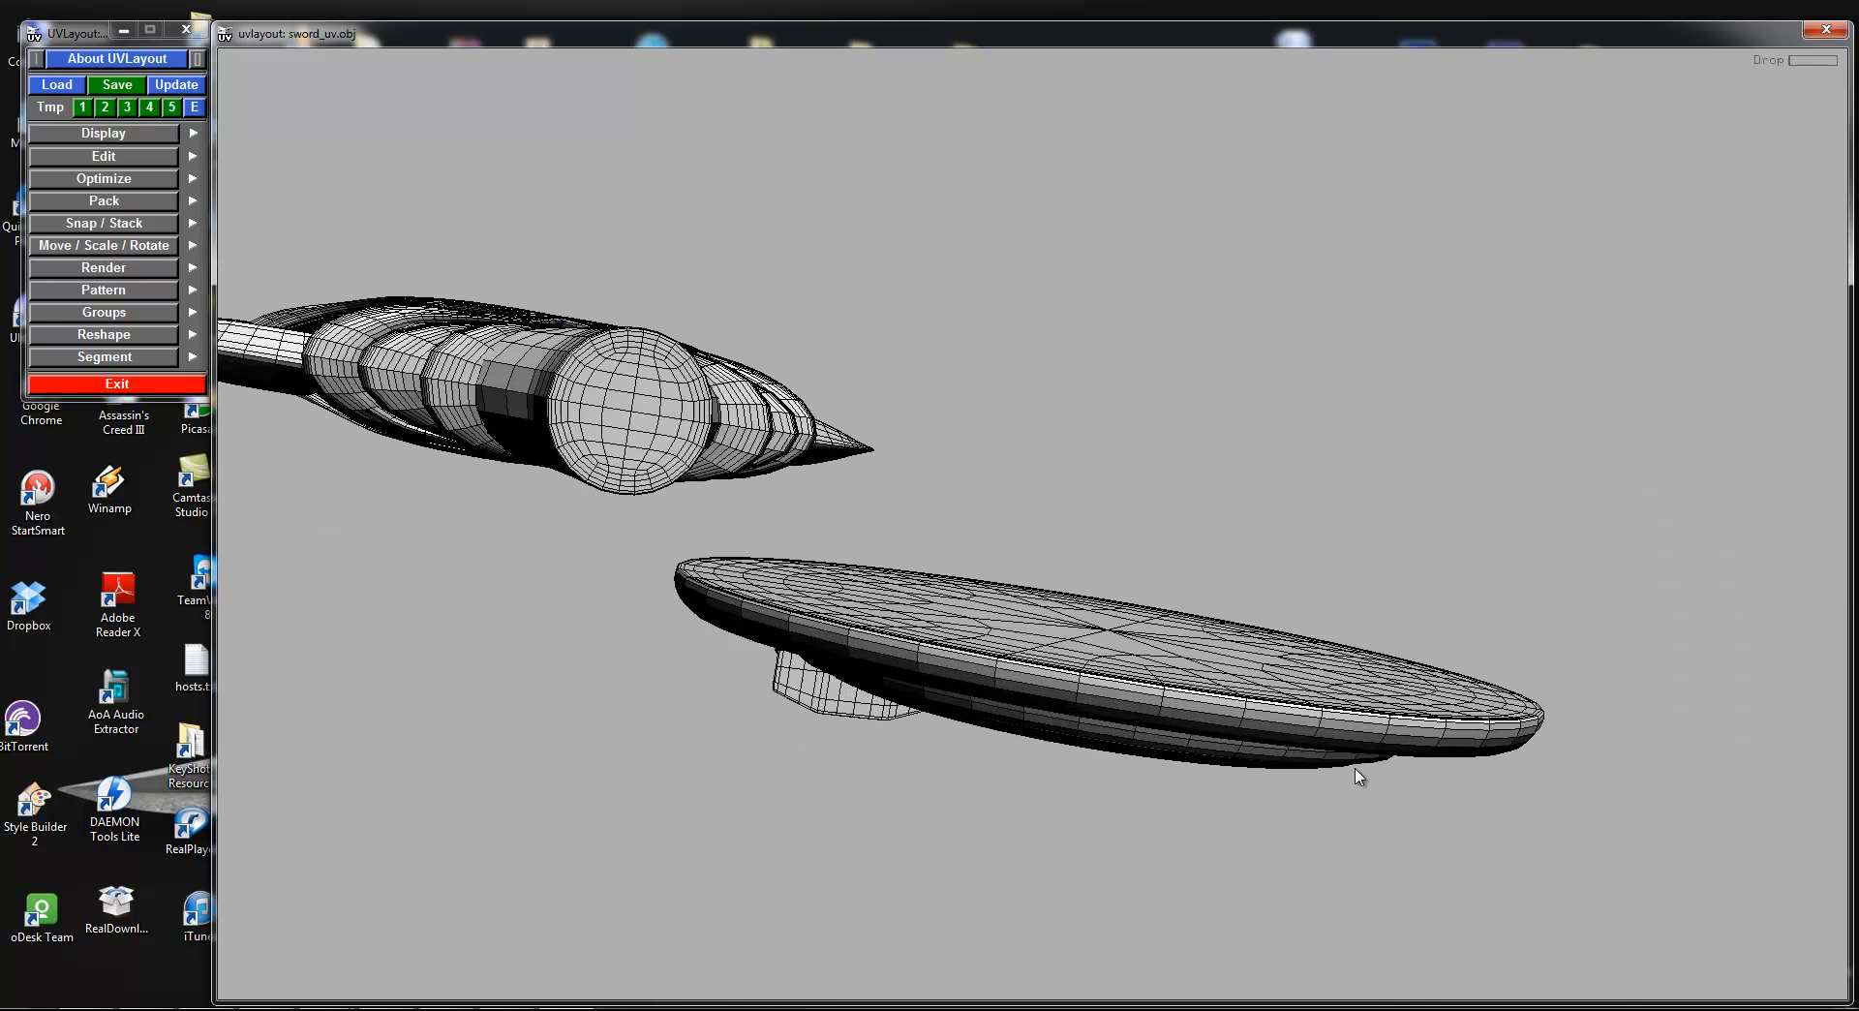
{"action": "left_click_drag", "start_coordinate": [1352, 754], "coordinate": [1152, 813]}
{"action": "middle_click_drag", "start_coordinate": [1152, 813], "coordinate": [1175, 468]}
{"action": "right_click_drag", "start_coordinate": [1175, 468], "coordinate": [1202, 630]}
{"action": "key", "text": "c"}
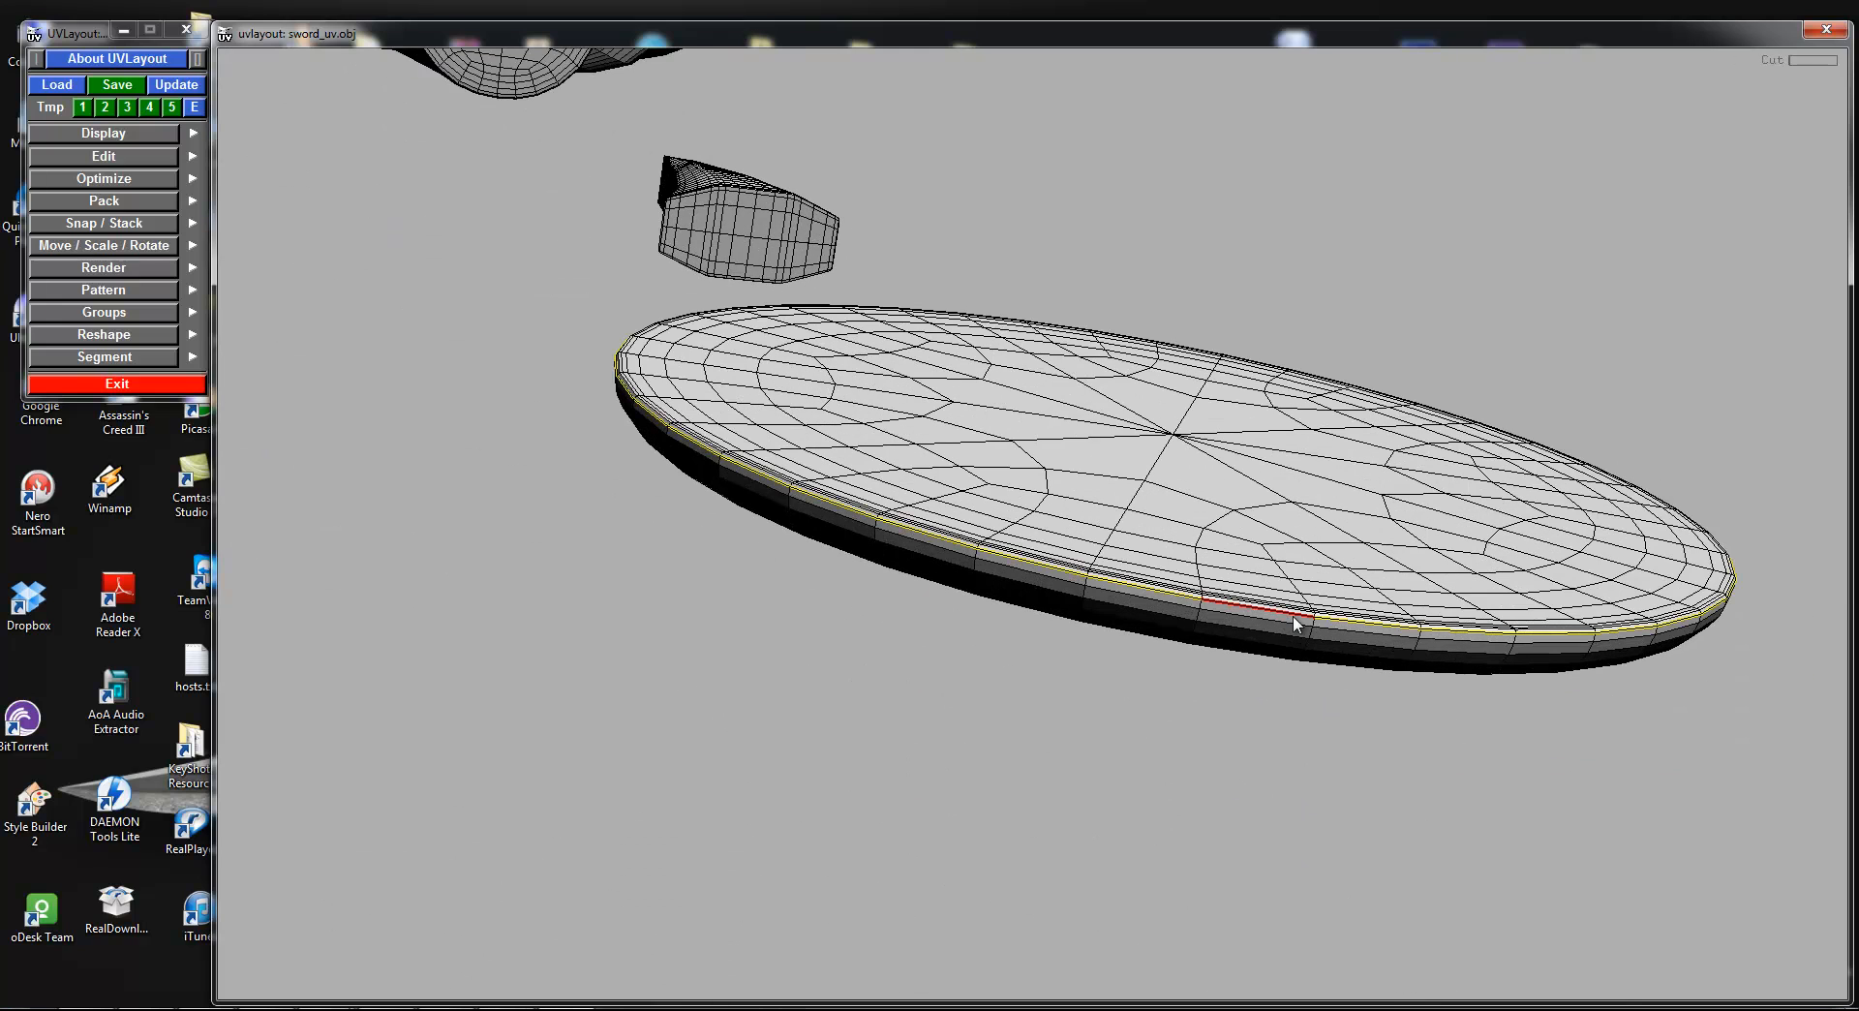
{"action": "key", "text": "Return"}
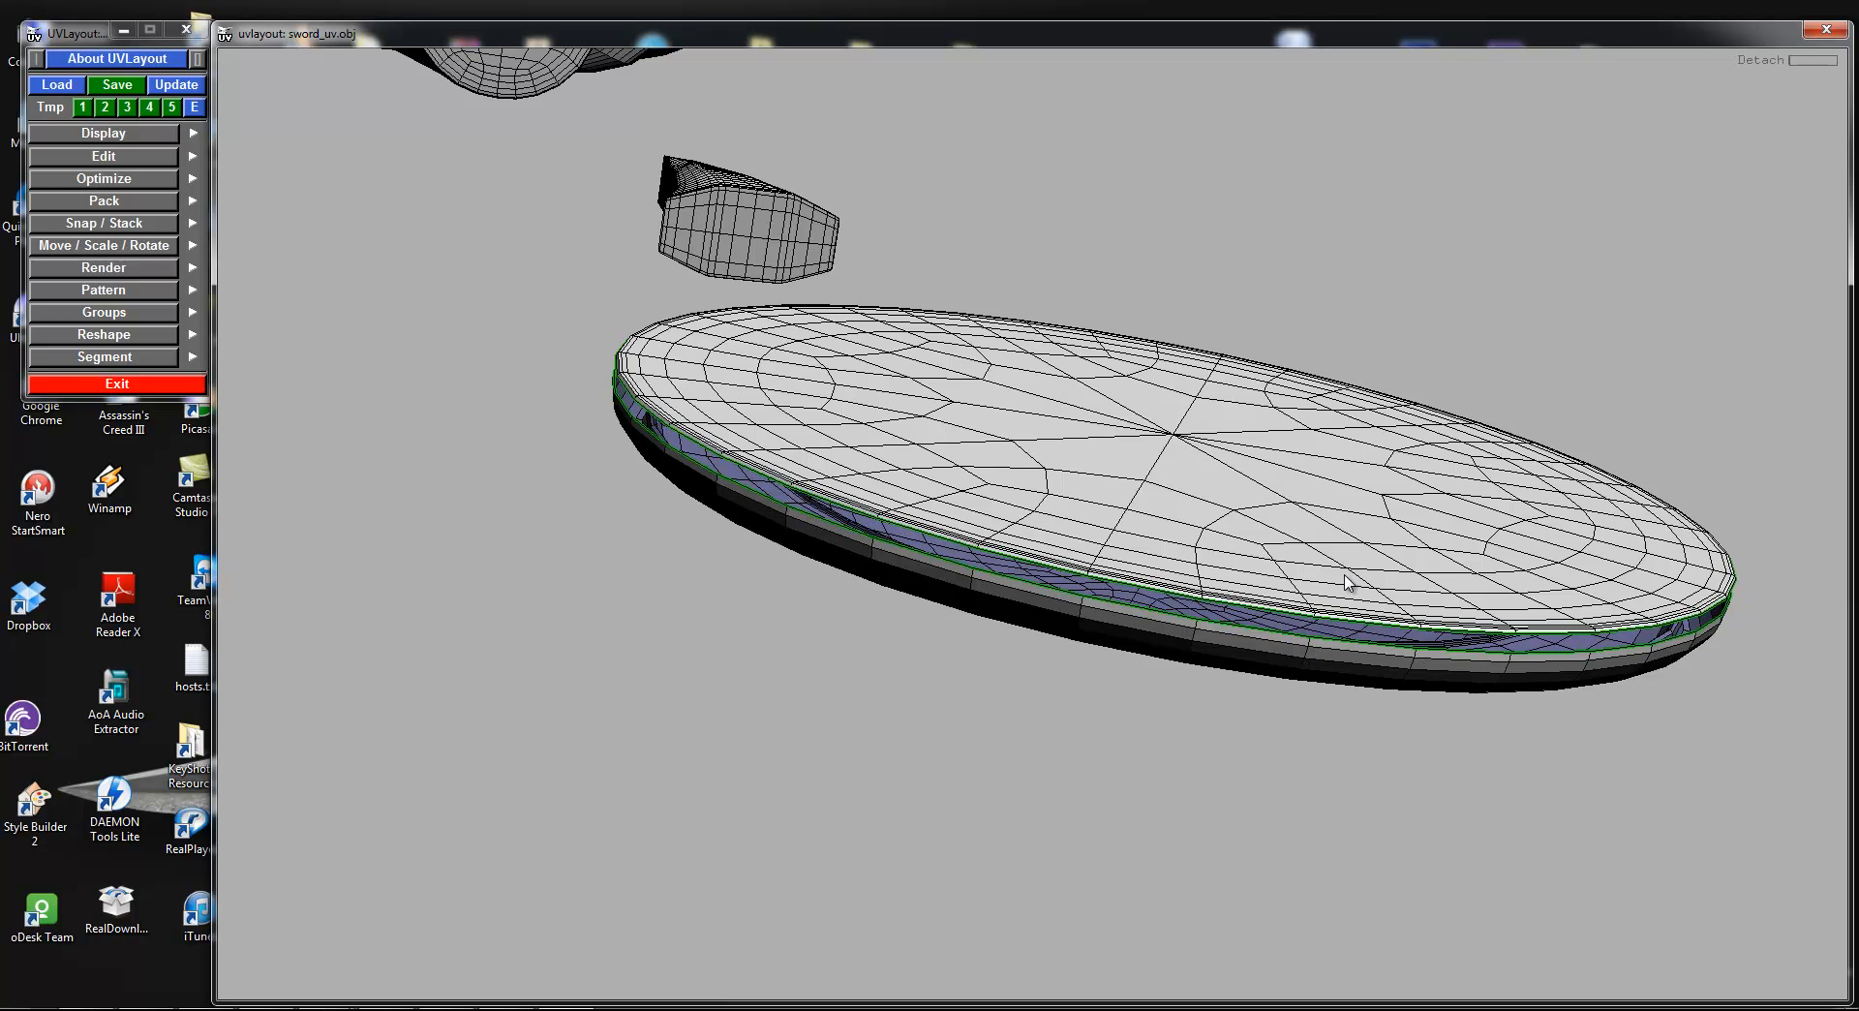
{"action": "key", "text": "d"}
{"action": "key", "text": "d"}
Step: Move the hilt body sideways, clear of the horned mask
{"action": "left_click_drag", "start_coordinate": [1042, 523], "coordinate": [1491, 852]}
{"action": "left_click_drag", "start_coordinate": [760, 406], "coordinate": [1526, 518]}
{"action": "left_click_drag", "start_coordinate": [1074, 387], "coordinate": [1421, 386]}
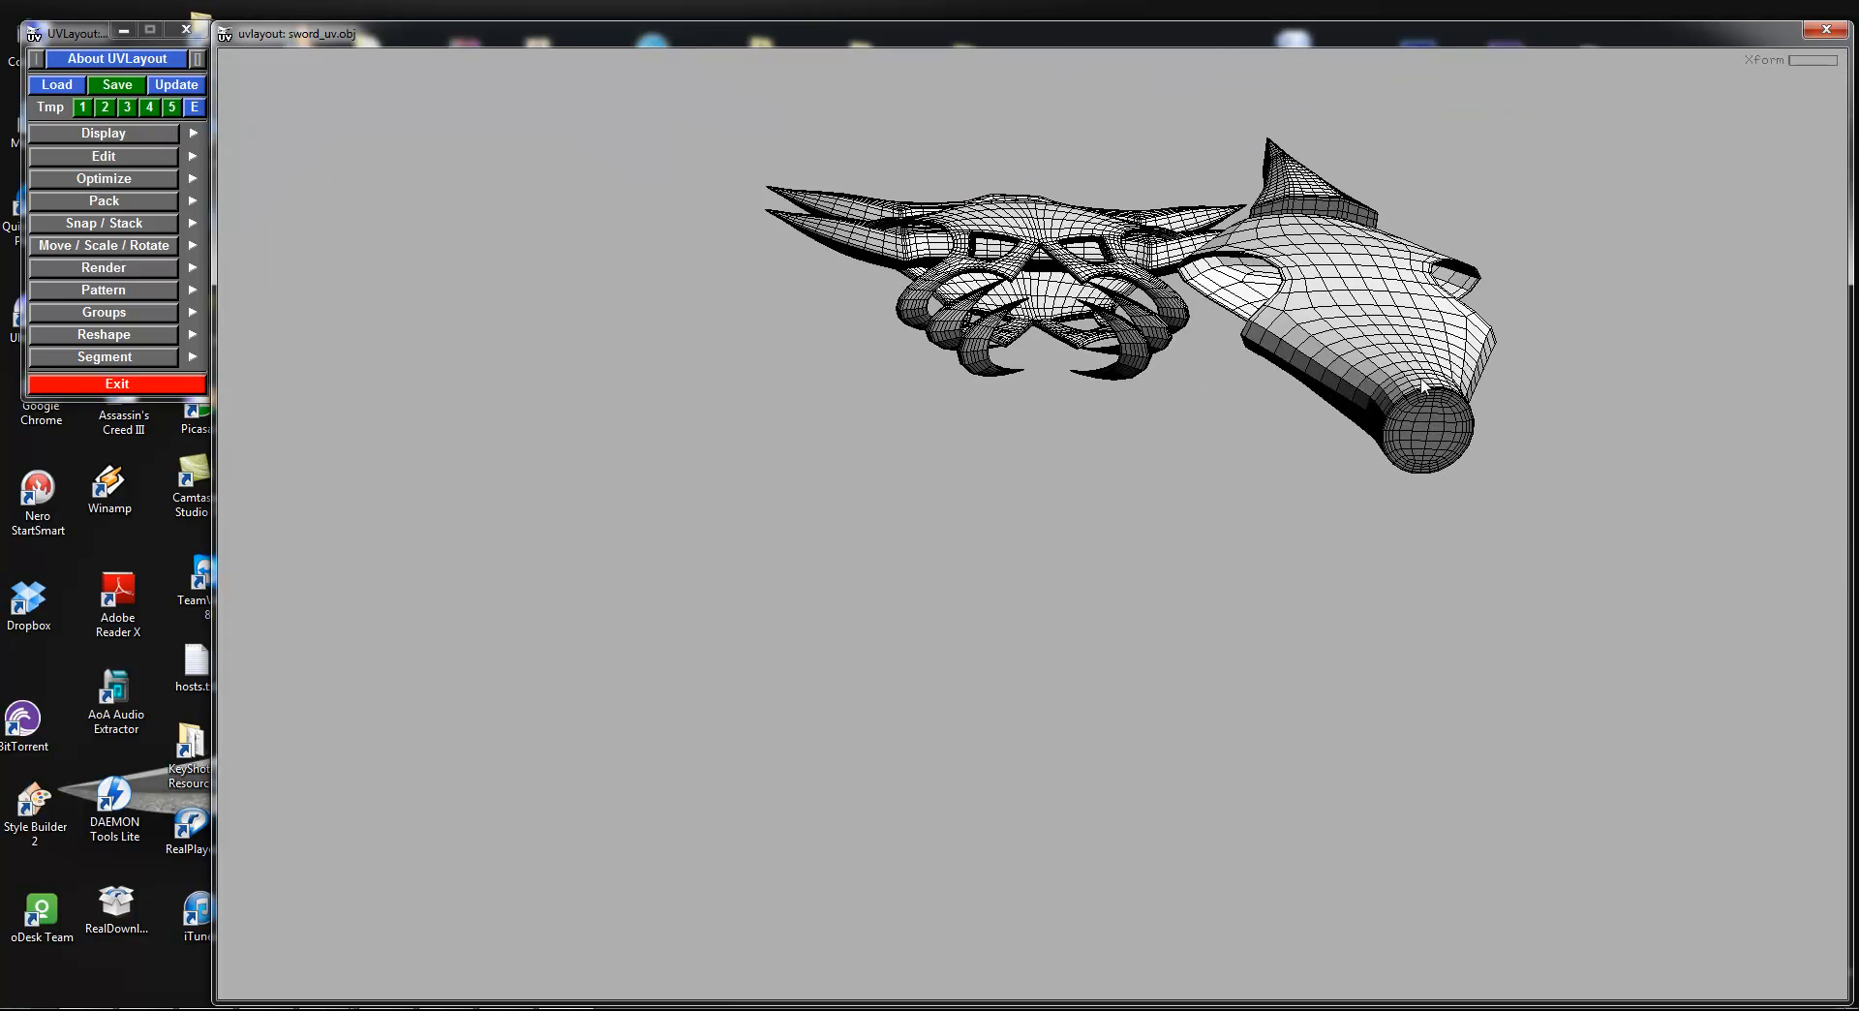
Step: Detach the round end cap from the hilt body's narrow end along its edge loop and drop it into UV space
{"action": "key", "text": "Home"}
{"action": "left_click_drag", "start_coordinate": [1352, 538], "coordinate": [1397, 798]}
{"action": "right_click_drag", "start_coordinate": [1398, 797], "coordinate": [984, 560]}
{"action": "left_click_drag", "start_coordinate": [984, 560], "coordinate": [945, 595]}
{"action": "middle_click_drag", "start_coordinate": [945, 596], "coordinate": [1597, 559]}
{"action": "left_click_drag", "start_coordinate": [1597, 560], "coordinate": [1407, 477]}
{"action": "right_click_drag", "start_coordinate": [1406, 477], "coordinate": [1071, 474]}
{"action": "left_click_drag", "start_coordinate": [1075, 473], "coordinate": [1447, 607]}
{"action": "key", "text": "c"}
{"action": "key", "text": "Return"}
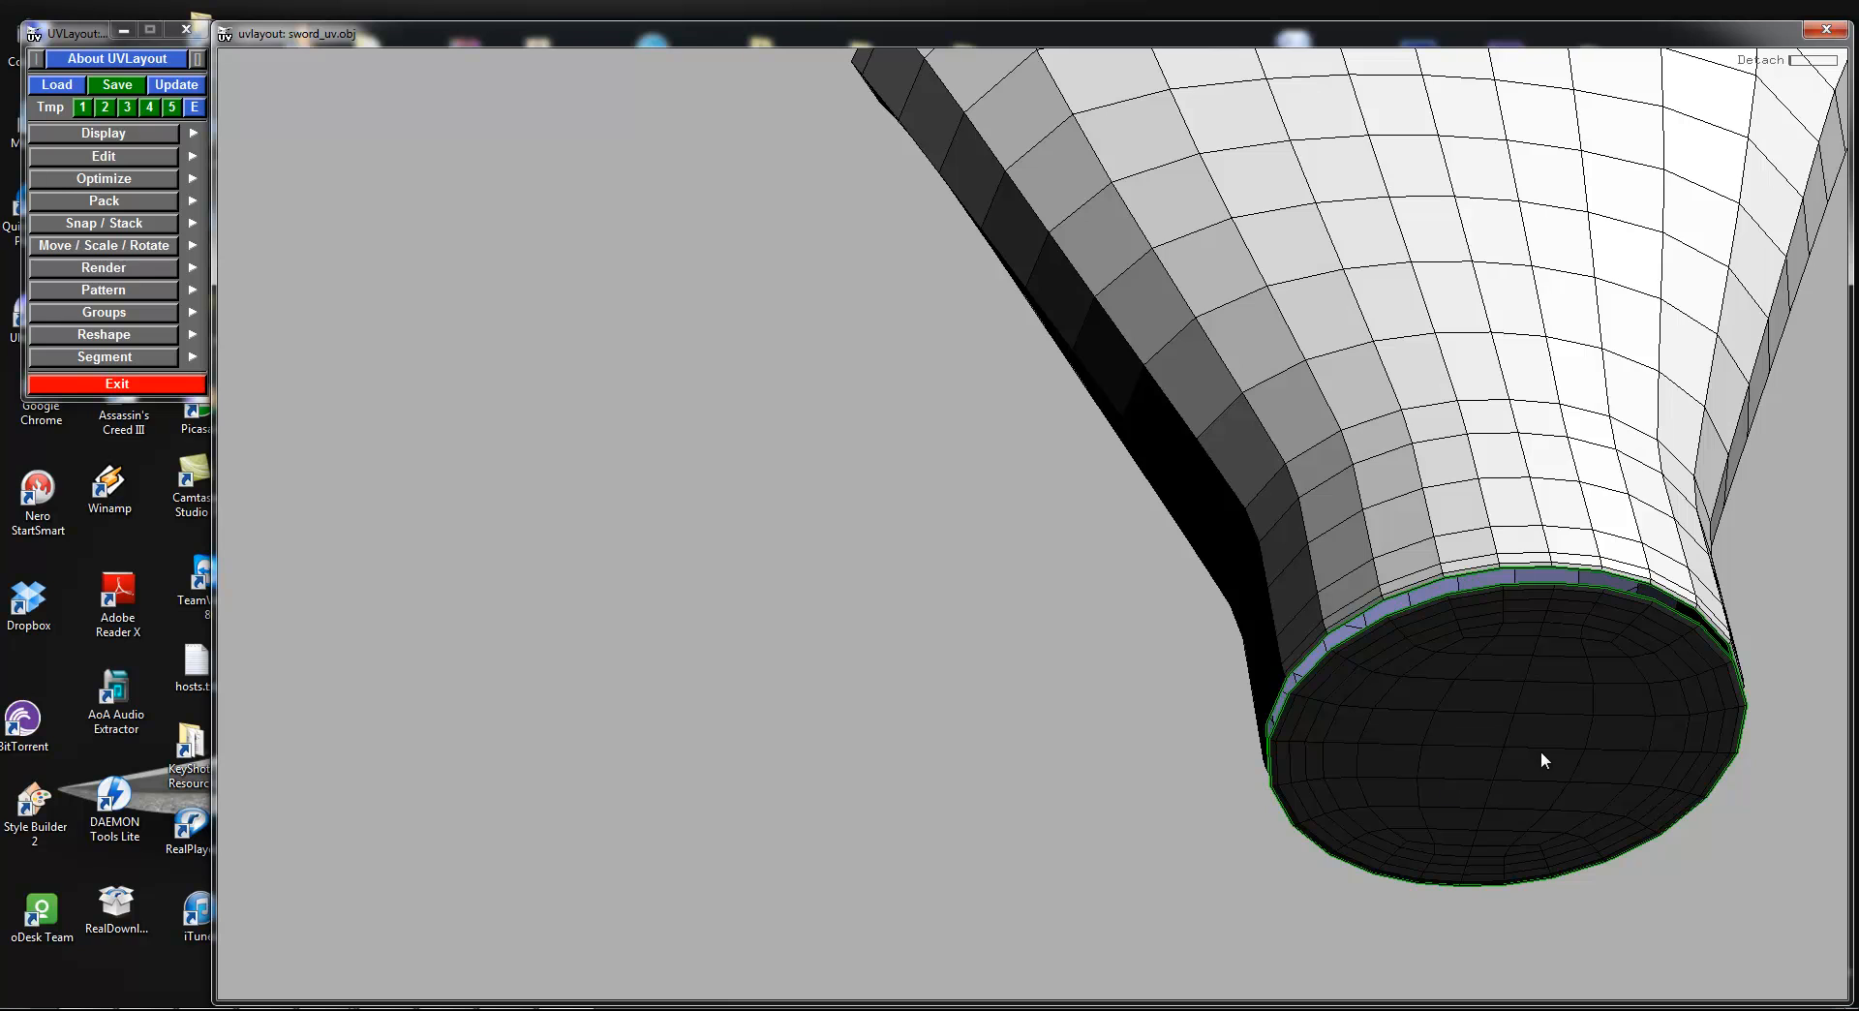
{"action": "right_click_drag", "start_coordinate": [1532, 788], "coordinate": [1543, 688]}
{"action": "middle_click_drag", "start_coordinate": [1543, 689], "coordinate": [1227, 631]}
{"action": "key", "text": "d"}
Step: Cut a seam along the long rim edges of the hilt body's first side opening
{"action": "right_click_drag", "start_coordinate": [1227, 631], "coordinate": [1256, 458]}
{"action": "left_click_drag", "start_coordinate": [1257, 457], "coordinate": [1019, 458]}
{"action": "middle_click_drag", "start_coordinate": [1018, 458], "coordinate": [1024, 527]}
{"action": "right_click_drag", "start_coordinate": [1024, 528], "coordinate": [1211, 663]}
{"action": "left_click_drag", "start_coordinate": [1211, 663], "coordinate": [980, 370]}
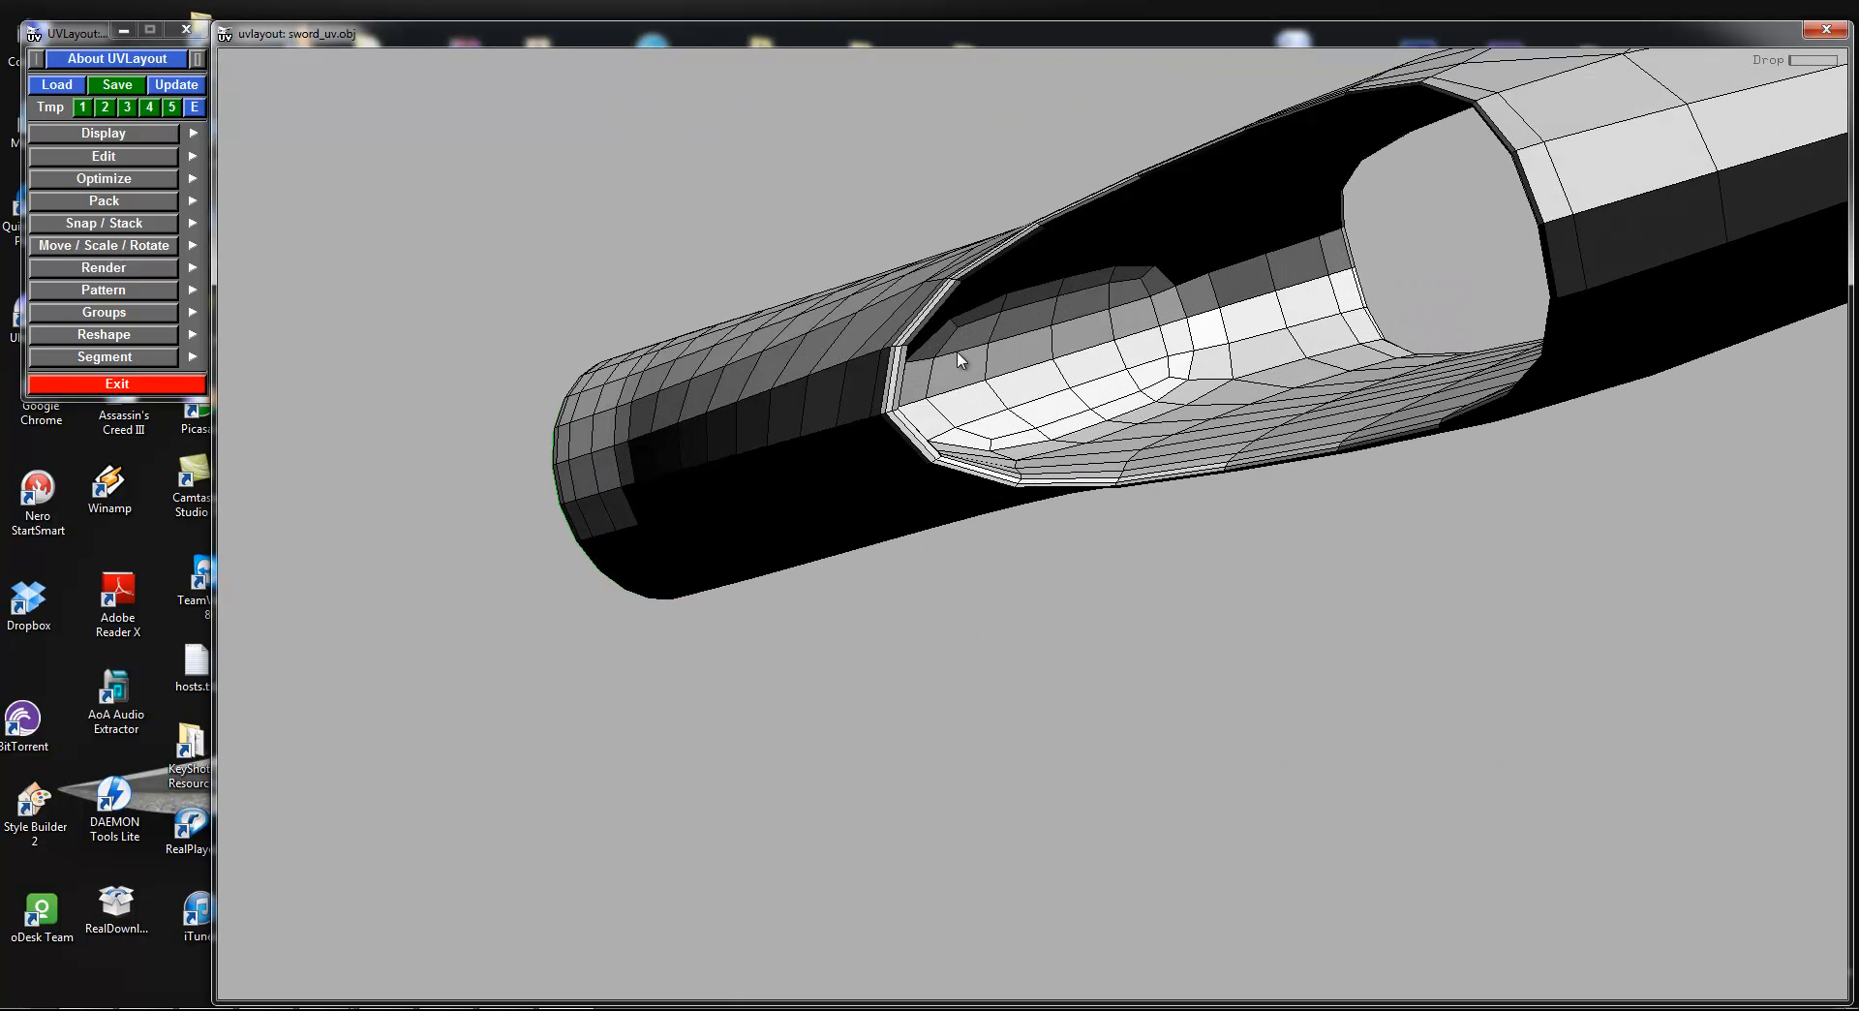
{"action": "key", "text": "c"}
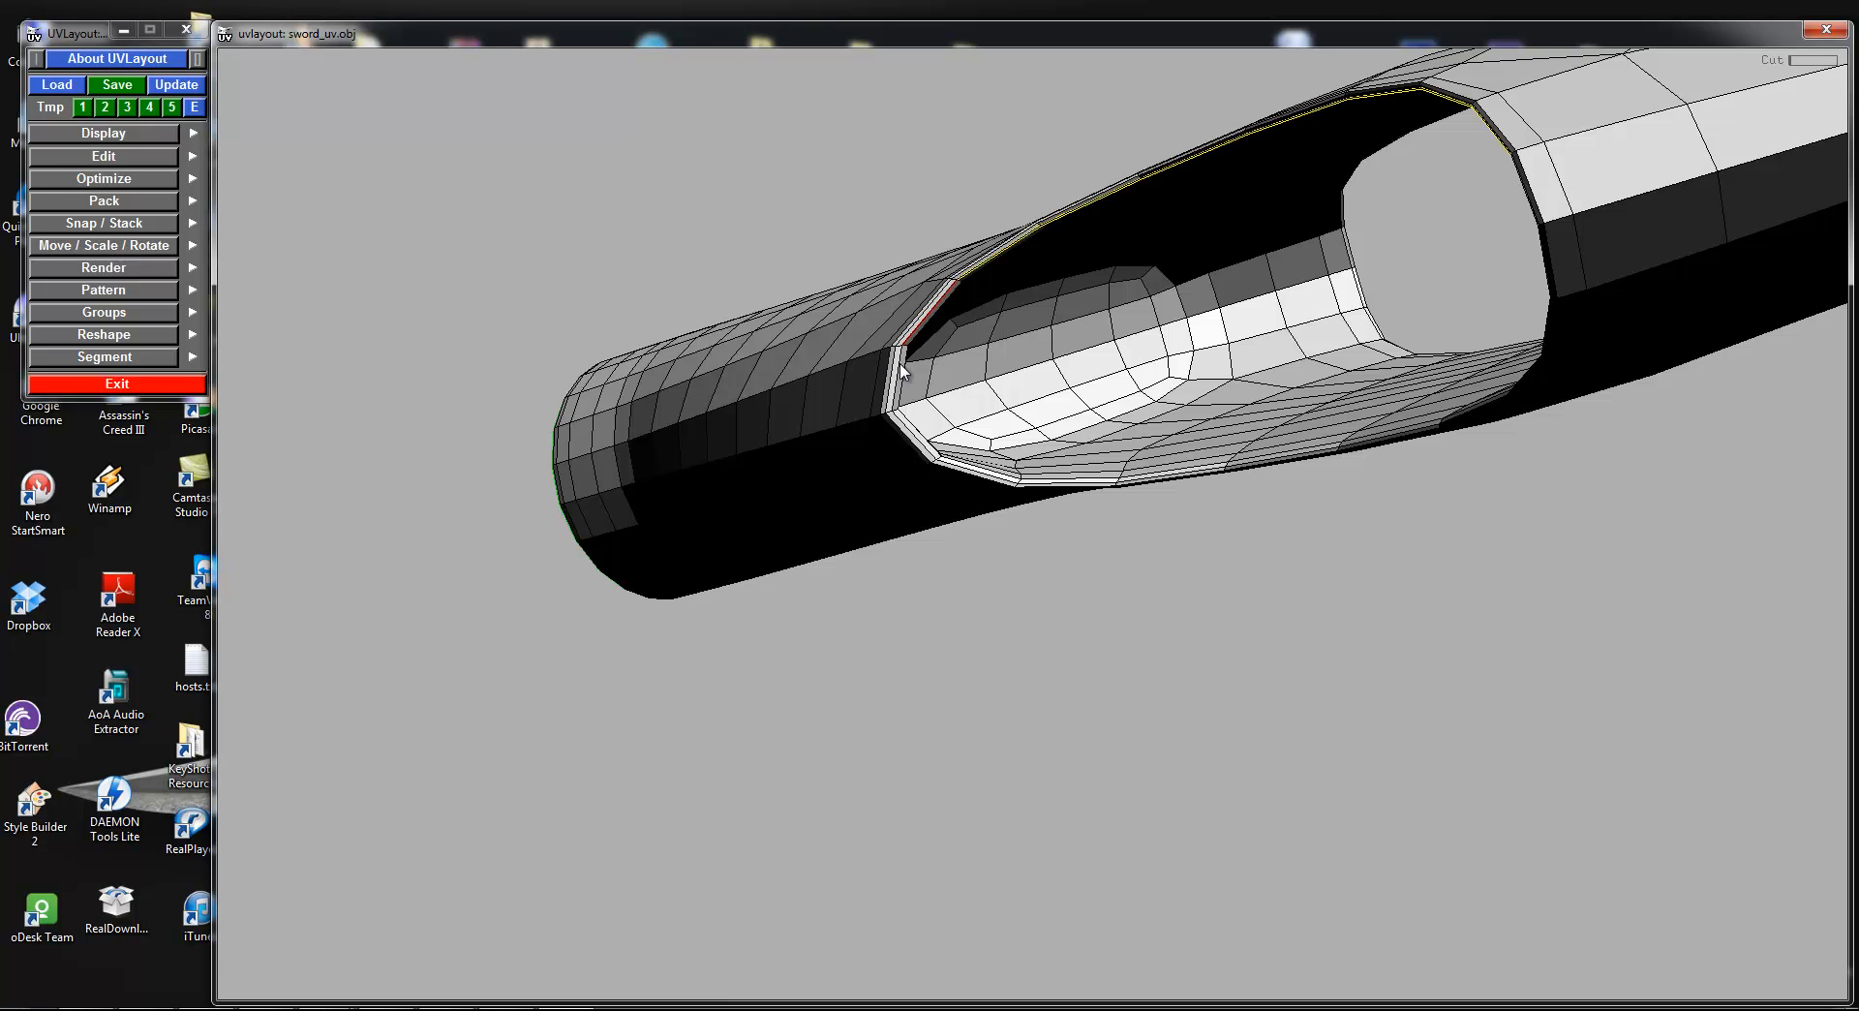
{"action": "key", "text": "c"}
{"action": "left_click_drag", "start_coordinate": [1395, 399], "coordinate": [1614, 329]}
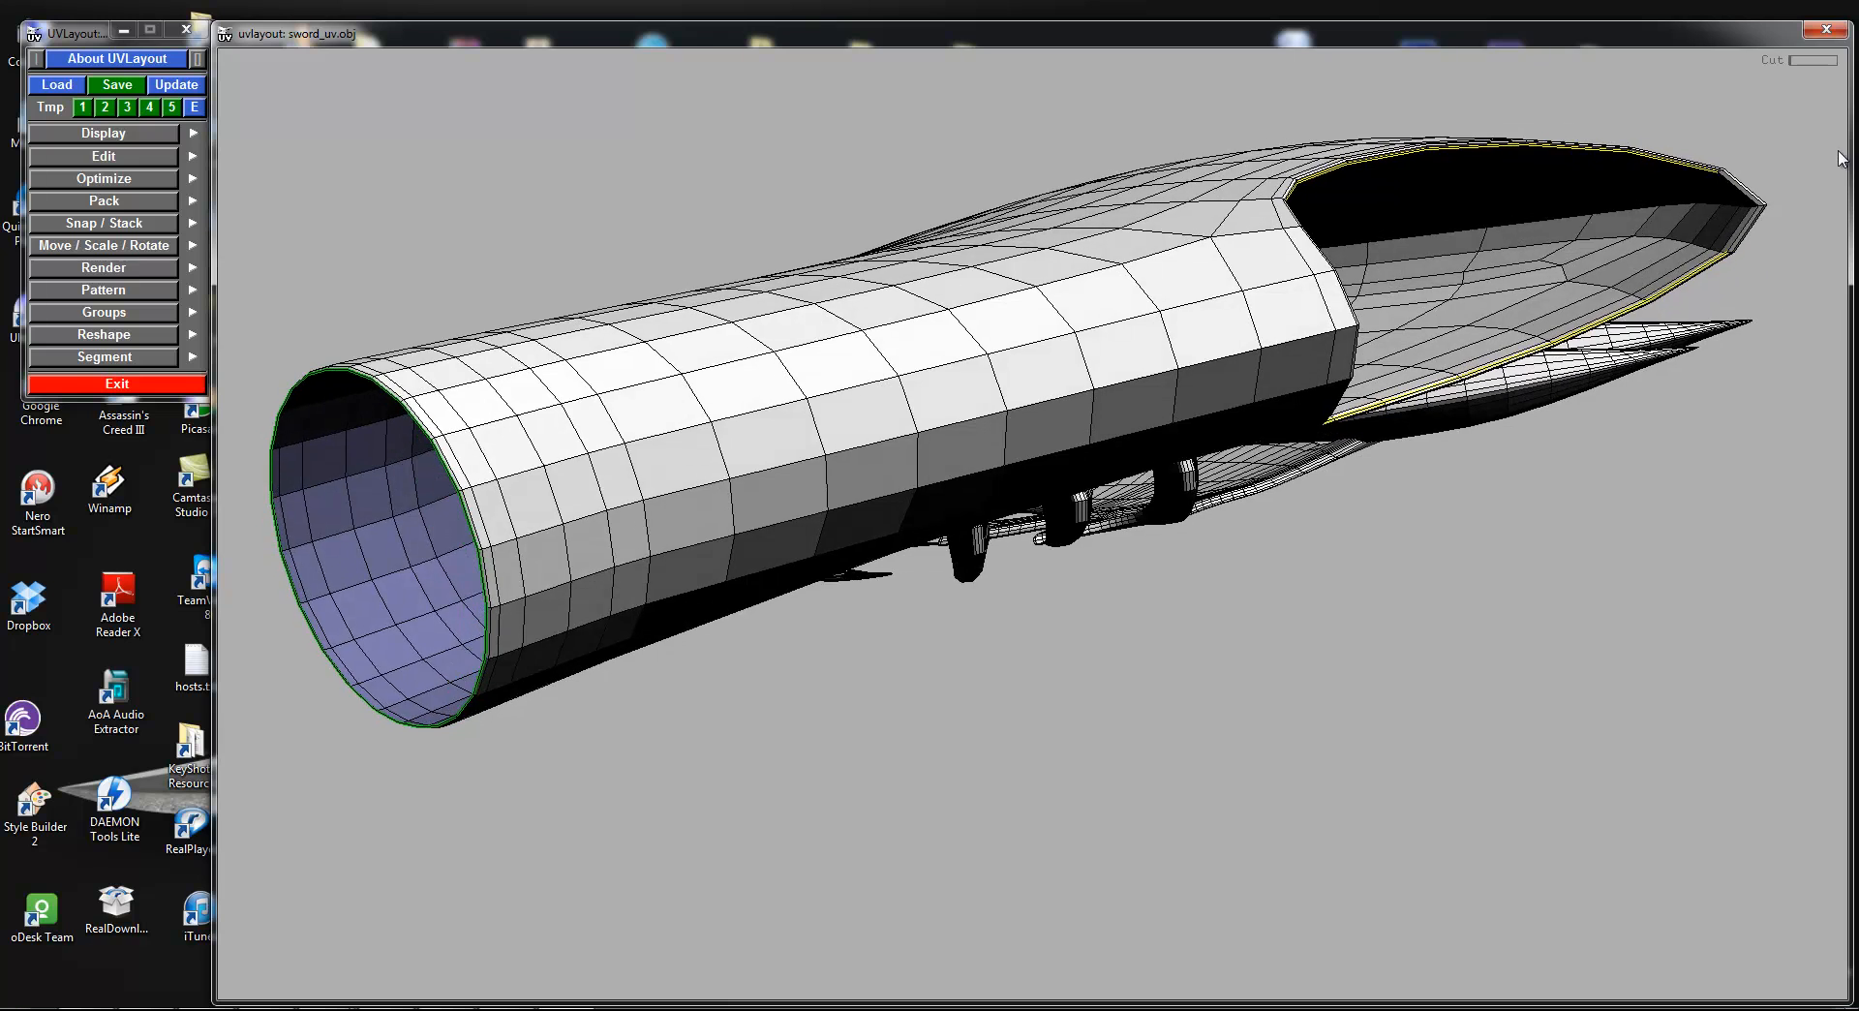
Step: Continue the cut seam around the end corners of the first side opening and weld the stray segment
{"action": "middle_click_drag", "start_coordinate": [1809, 176], "coordinate": [1407, 331]}
{"action": "right_click_drag", "start_coordinate": [1408, 331], "coordinate": [1586, 435]}
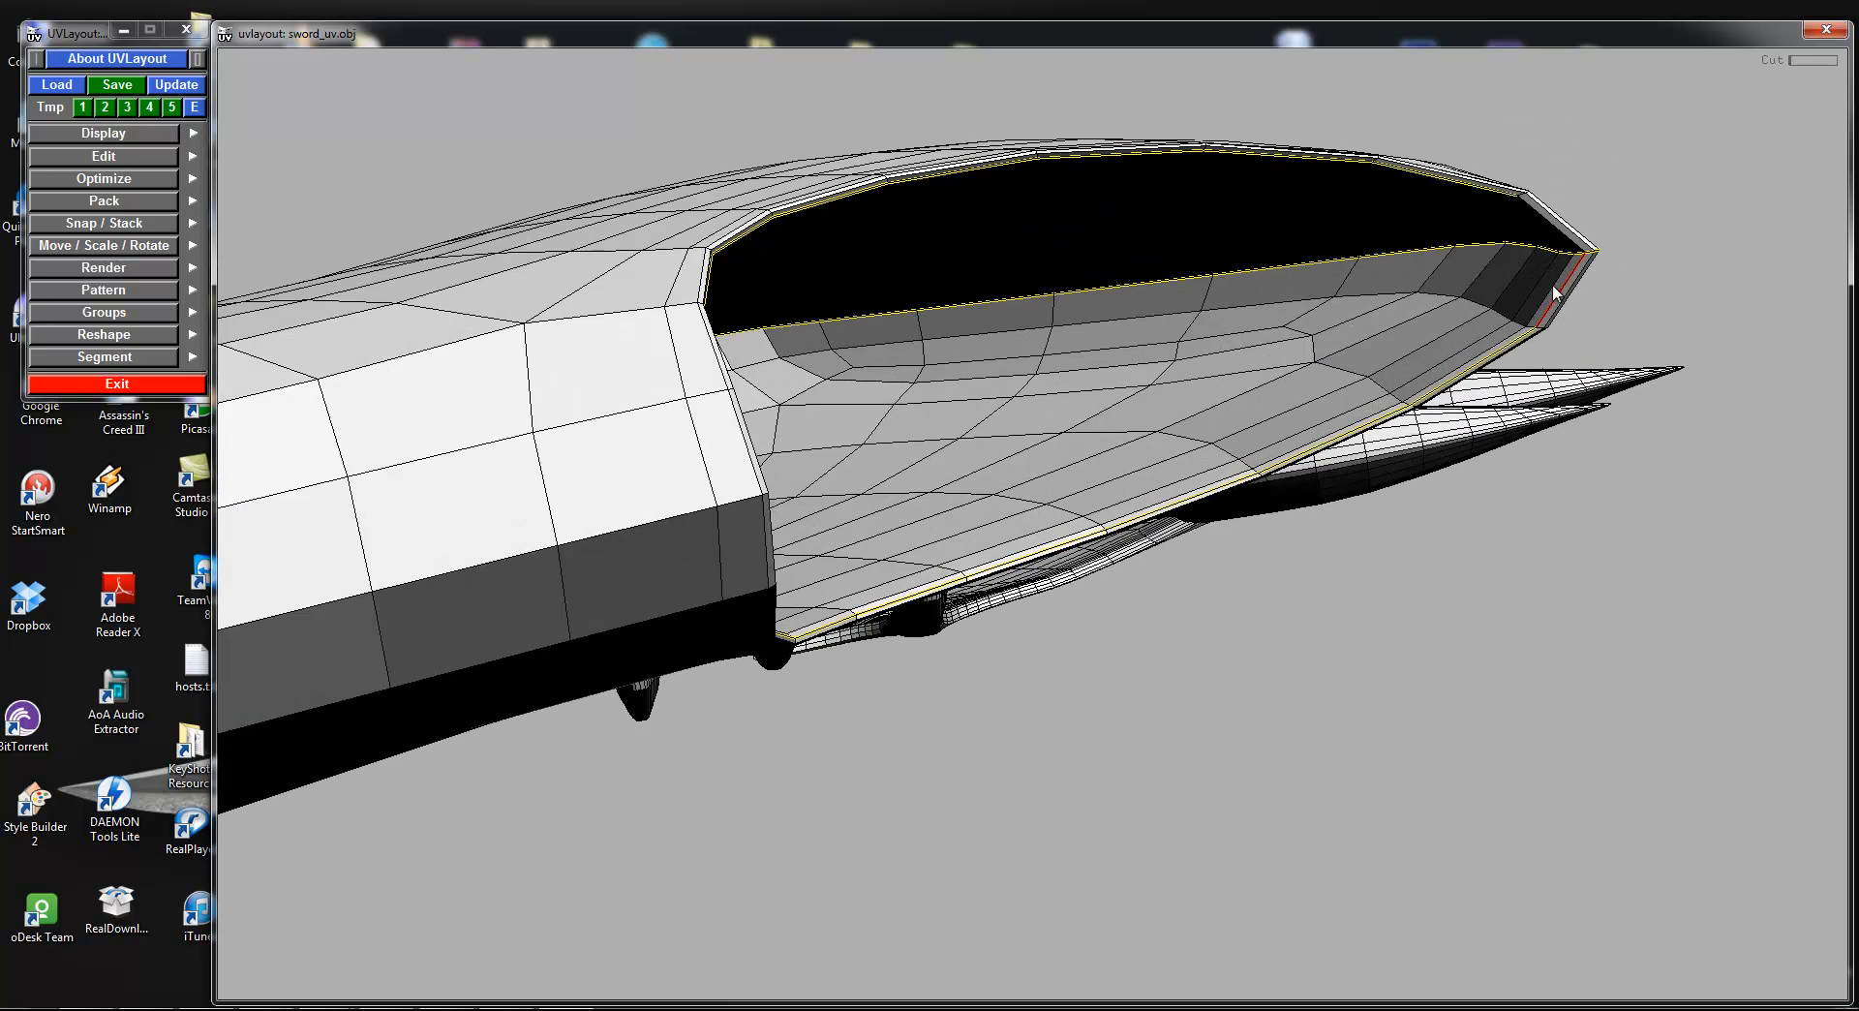
{"action": "key", "text": "c"}
{"action": "left_click_drag", "start_coordinate": [1579, 268], "coordinate": [1518, 273]}
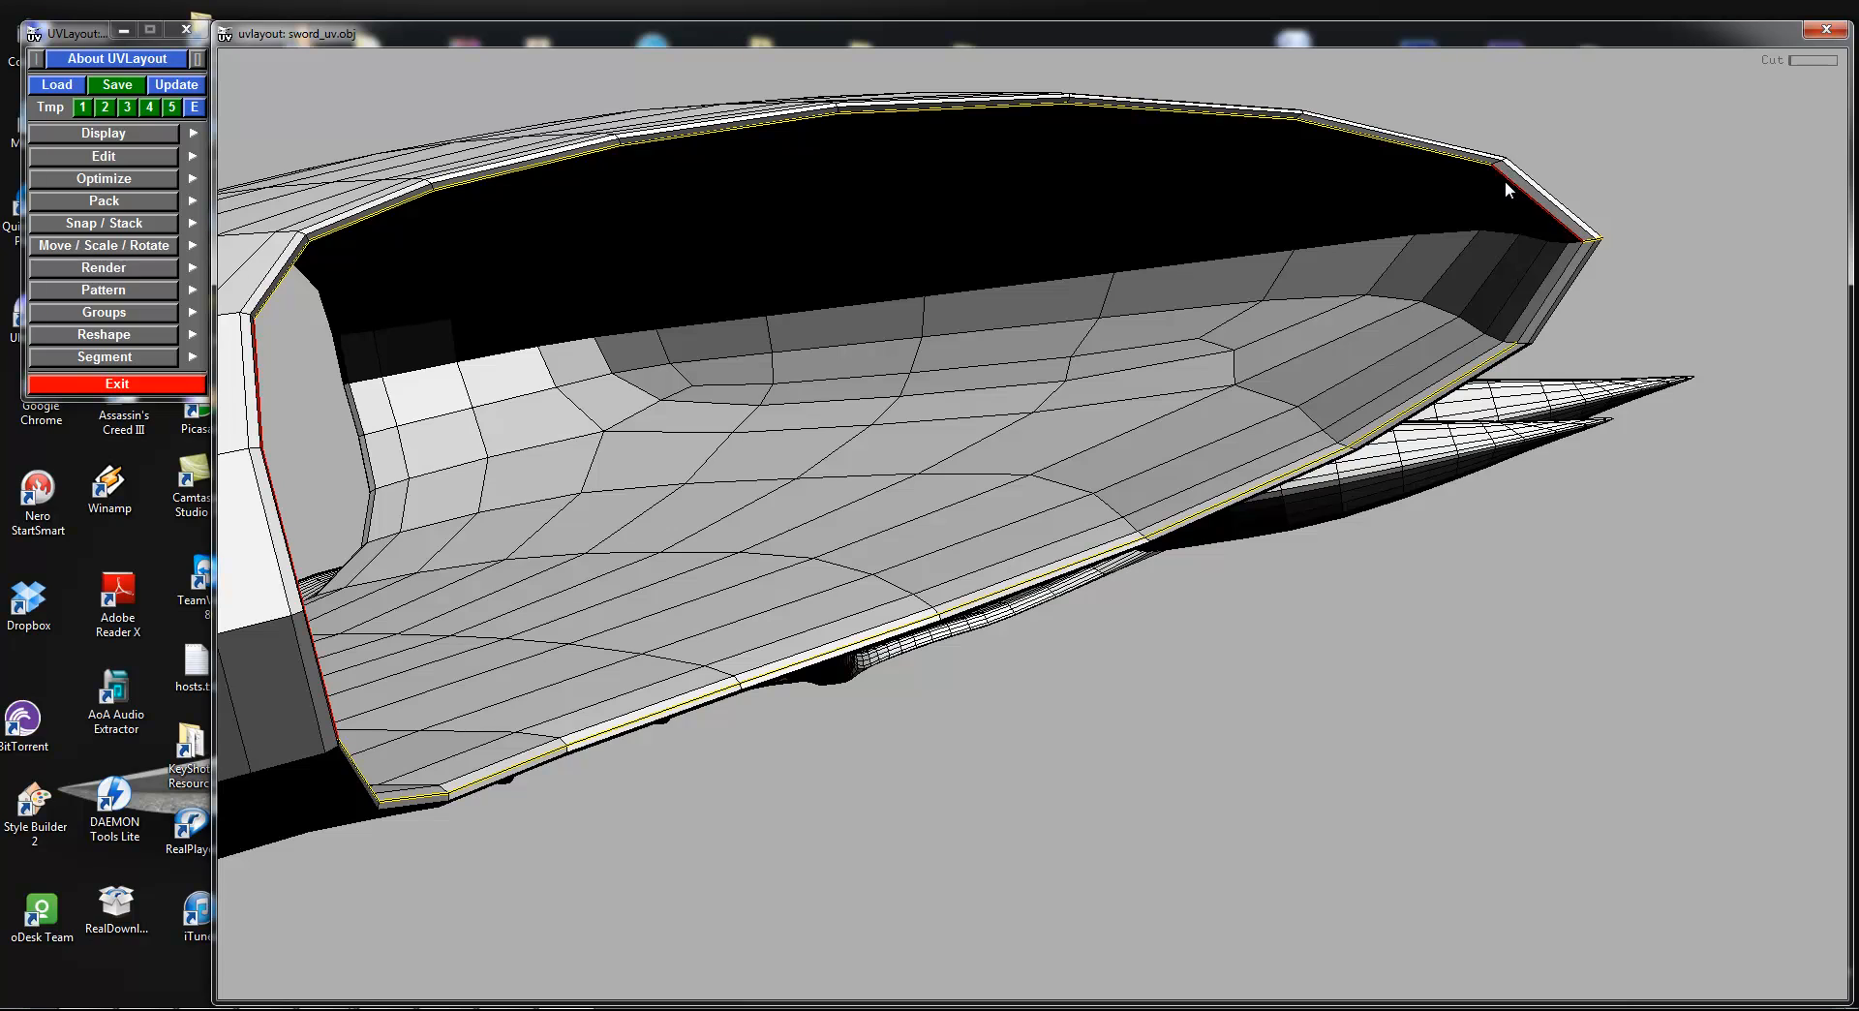
{"action": "left_click_drag", "start_coordinate": [1607, 280], "coordinate": [1699, 227]}
{"action": "key", "text": "w"}
Step: Cut a matching seam around the rim of the hilt body's opposite side opening, welding the stray segment
{"action": "right_click_drag", "start_coordinate": [1697, 148], "coordinate": [1631, 260]}
{"action": "left_click_drag", "start_coordinate": [1330, 431], "coordinate": [1195, 387]}
{"action": "mouse_move", "coordinate": [1195, 386]}
{"action": "right_mouse_down"}
{"action": "mouse_move", "coordinate": [1245, 407]}
{"action": "mouse_move", "coordinate": [1224, 402]}
{"action": "right_mouse_up"}
{"action": "left_click_drag", "start_coordinate": [1223, 402], "coordinate": [1390, 508]}
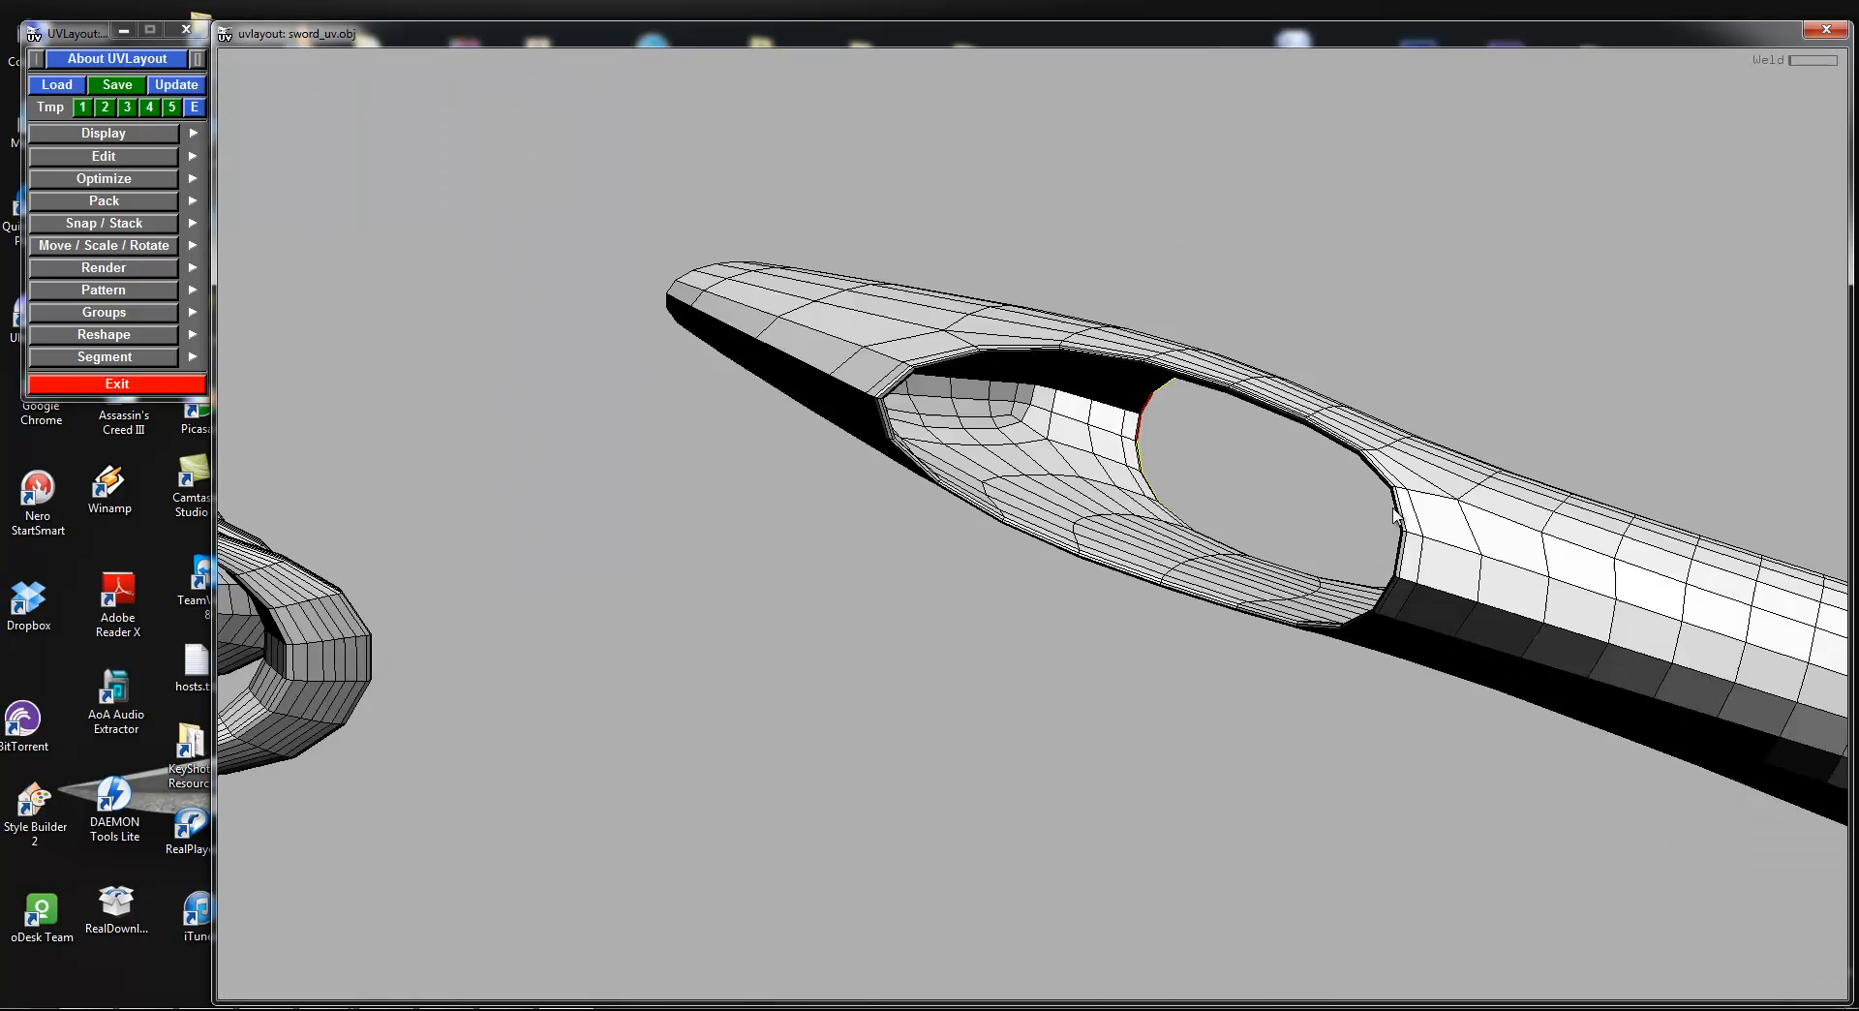
{"action": "right_click_drag", "start_coordinate": [1392, 514], "coordinate": [1263, 549]}
{"action": "left_click_drag", "start_coordinate": [838, 329], "coordinate": [957, 274]}
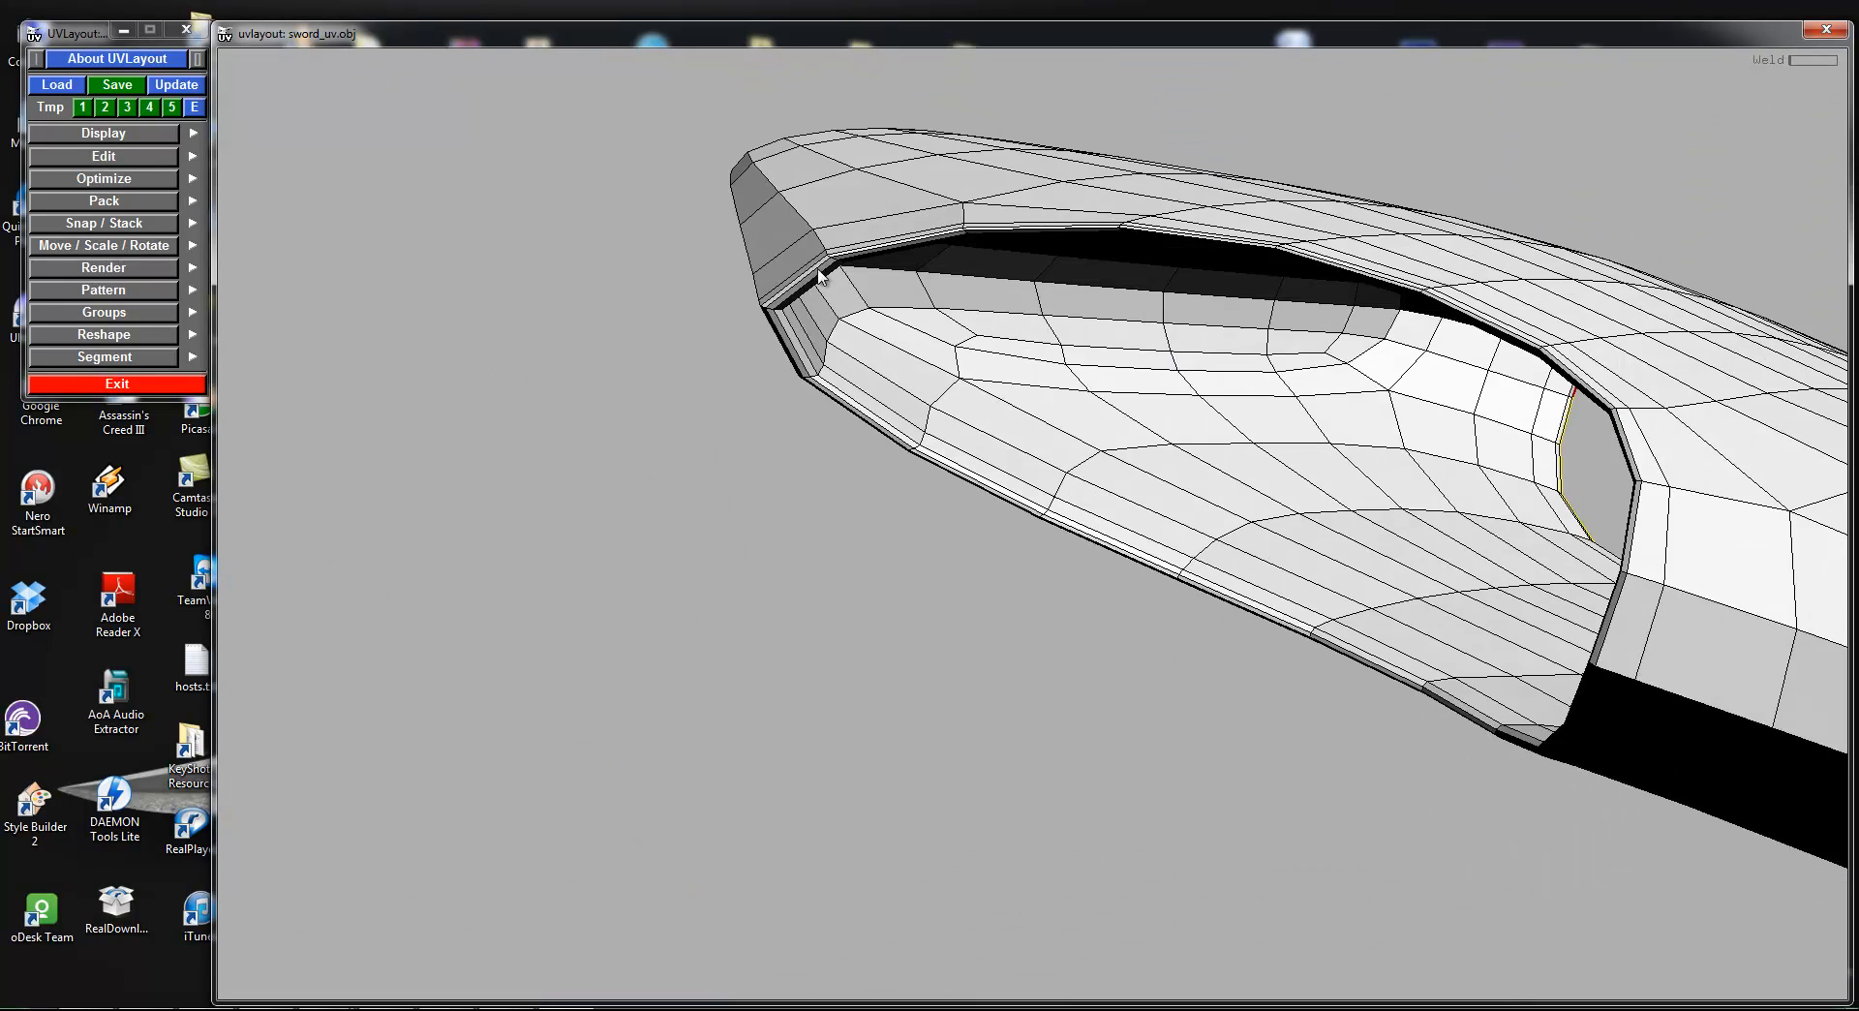
{"action": "key", "text": "c"}
{"action": "key", "text": "c"}
{"action": "key", "text": "w"}
{"action": "left_click_drag", "start_coordinate": [1251, 620], "coordinate": [1161, 486]}
{"action": "key", "text": "c"}
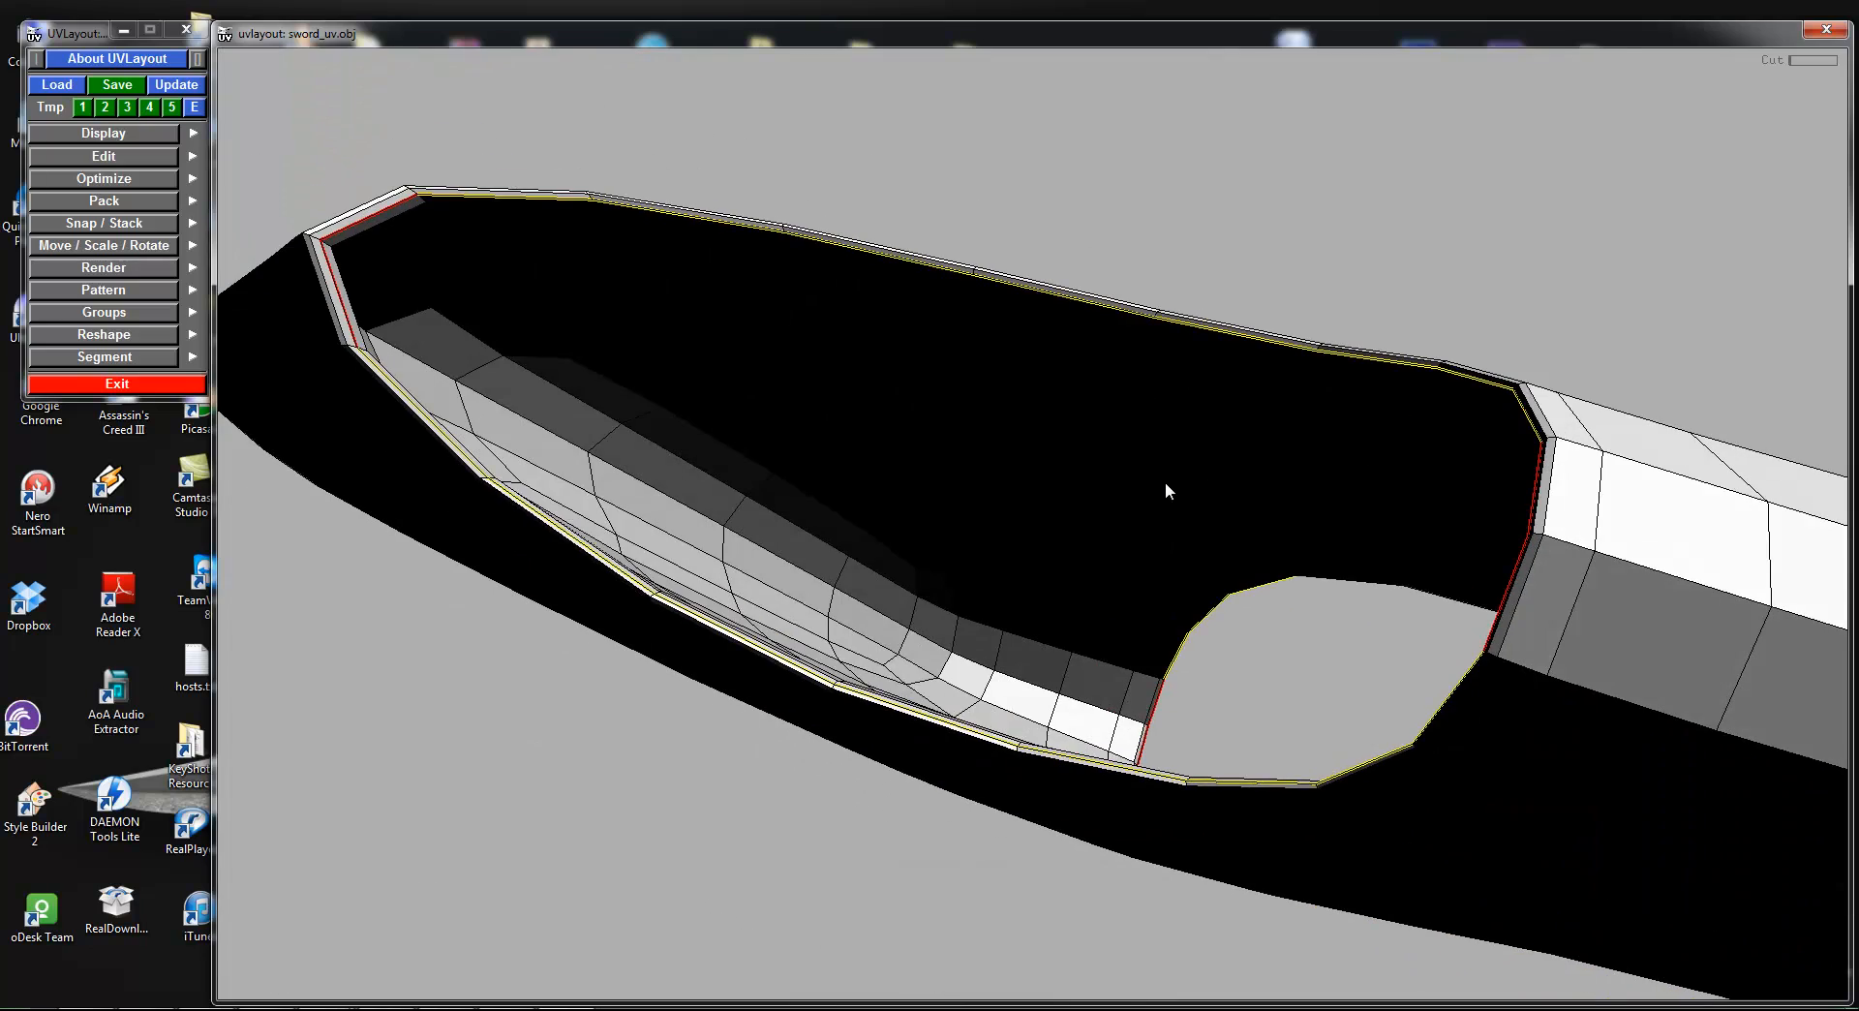
Step: Detach the hilt body's inner shell along the opening seams and move it clear of the outer shell
{"action": "key", "text": "Return"}
{"action": "right_click_drag", "start_coordinate": [1165, 480], "coordinate": [1201, 519]}
{"action": "middle_click_drag", "start_coordinate": [1201, 519], "coordinate": [1340, 5]}
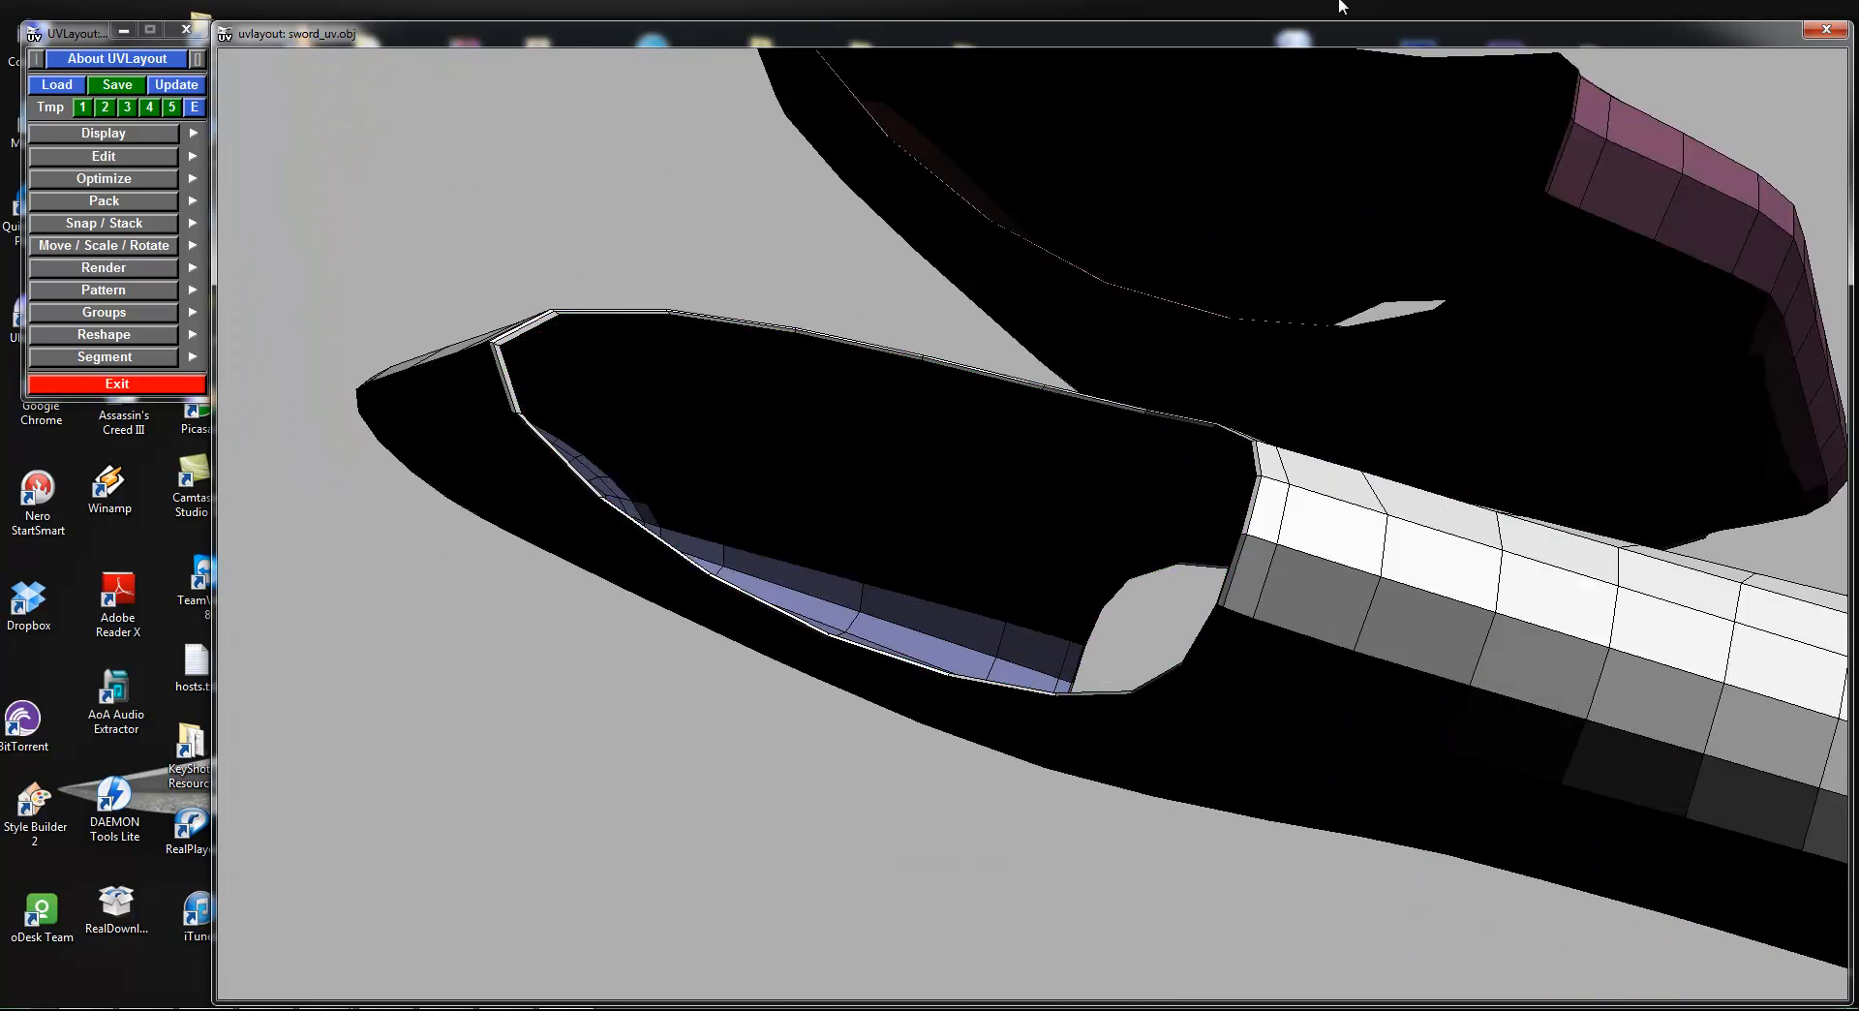
Step: Cut a seam along the inner shell's side edge and drop the shell into UV space
{"action": "right_click_drag", "start_coordinate": [1292, 305], "coordinate": [1349, 360]}
{"action": "left_click_drag", "start_coordinate": [1348, 360], "coordinate": [1228, 426]}
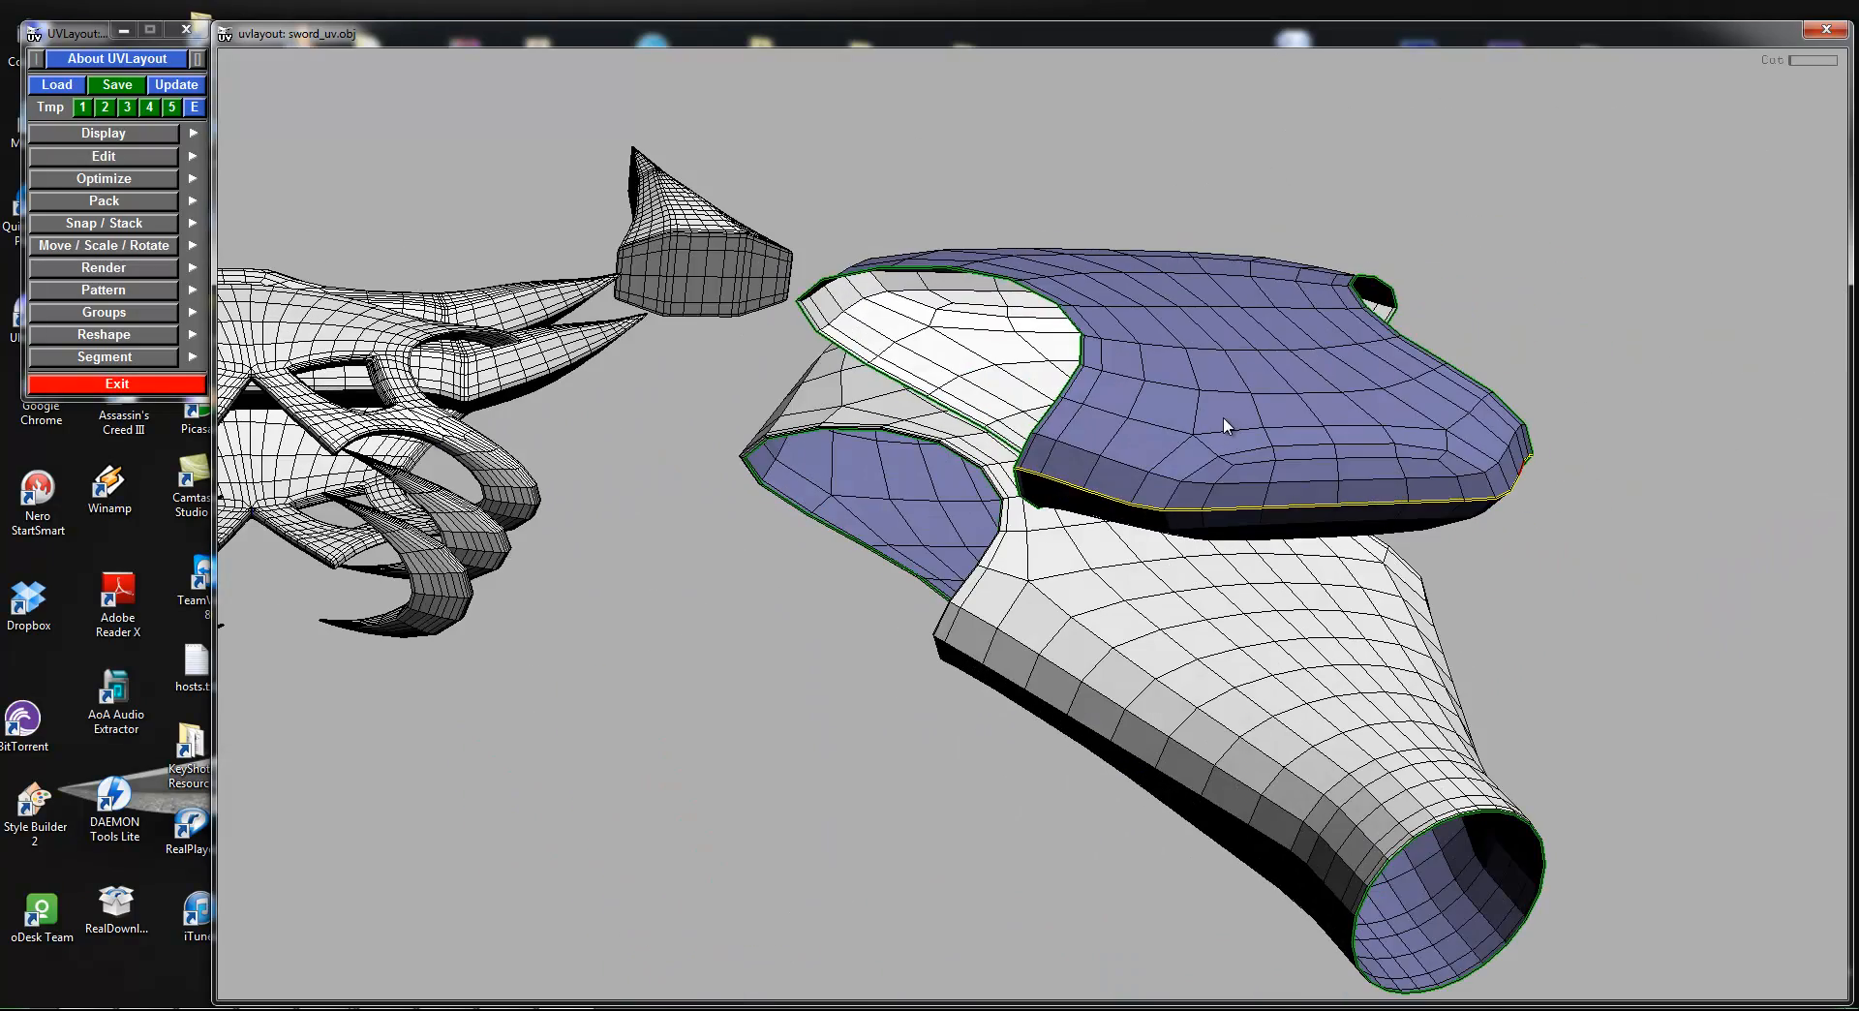
{"action": "key", "text": "d"}
{"action": "key", "text": "ctrl+z"}
{"action": "key", "text": "d"}
Step: Cut a lengthwise seam along the outer shell's side, weld its stray part inside the opening and split the shell
{"action": "left_click_drag", "start_coordinate": [1233, 465], "coordinate": [993, 616]}
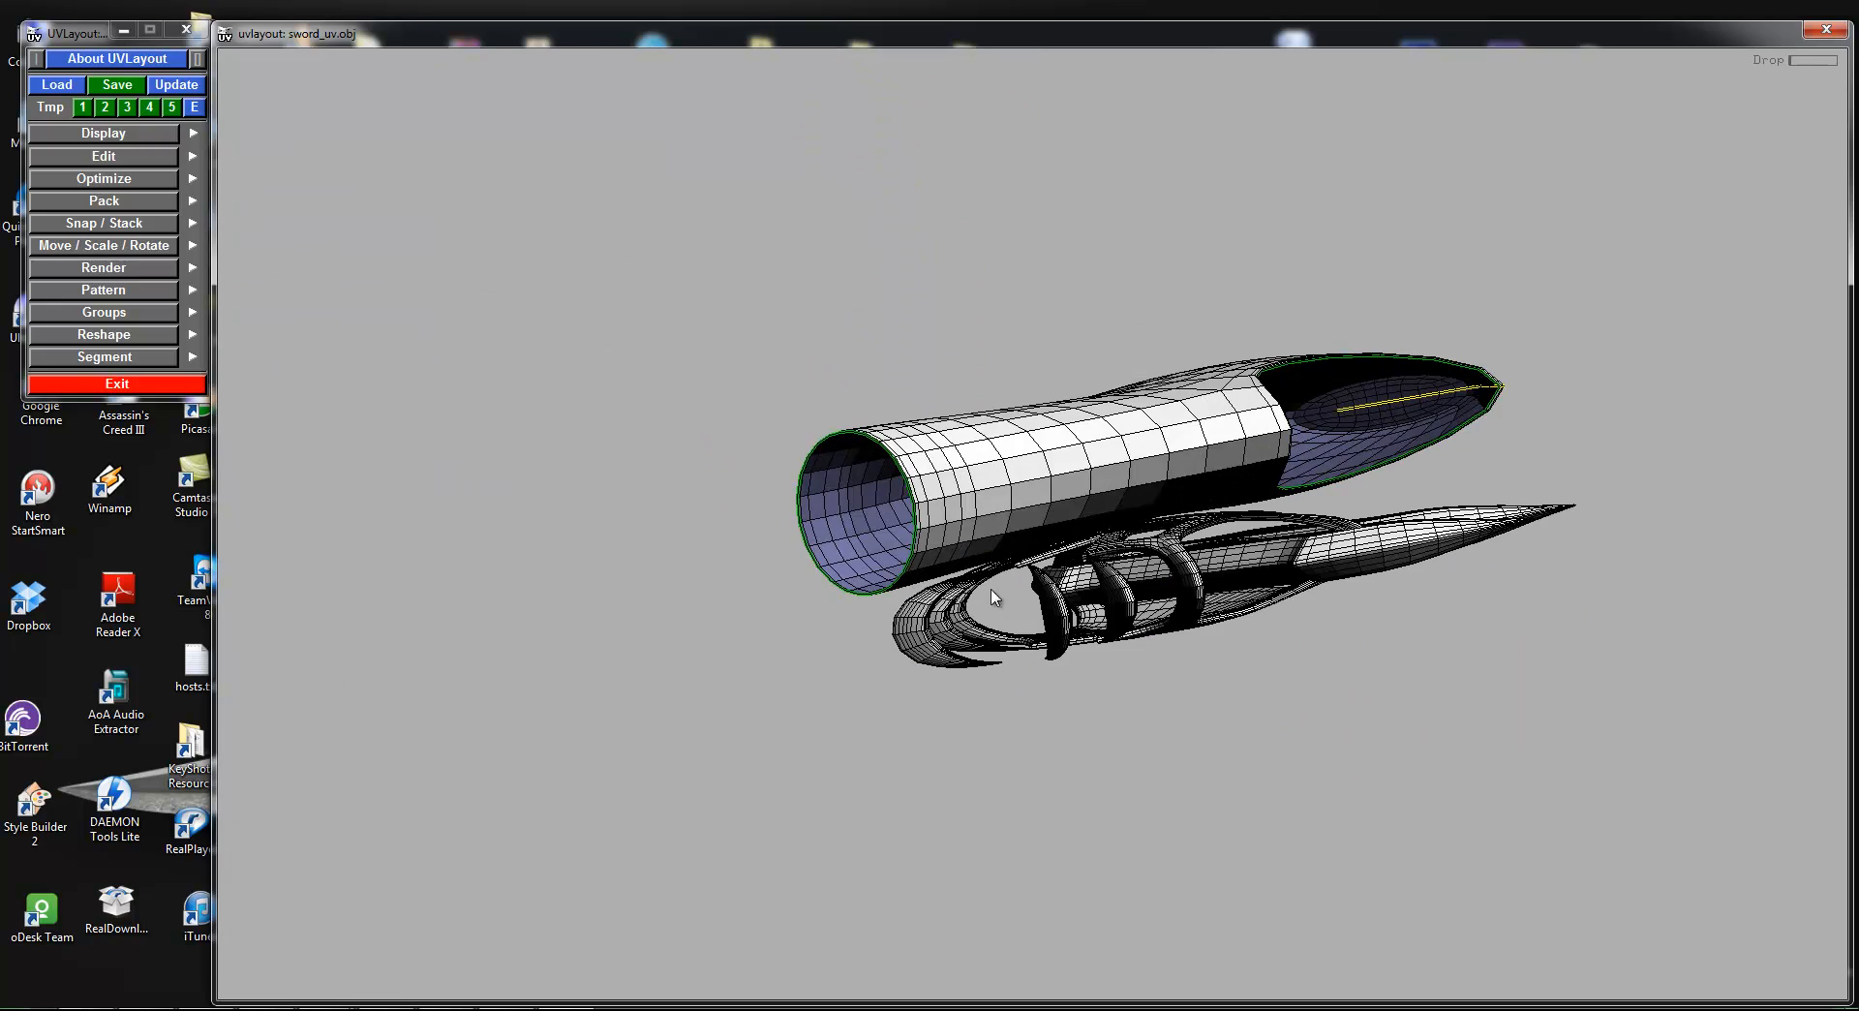
{"action": "key", "text": "c"}
{"action": "key", "text": "Return"}
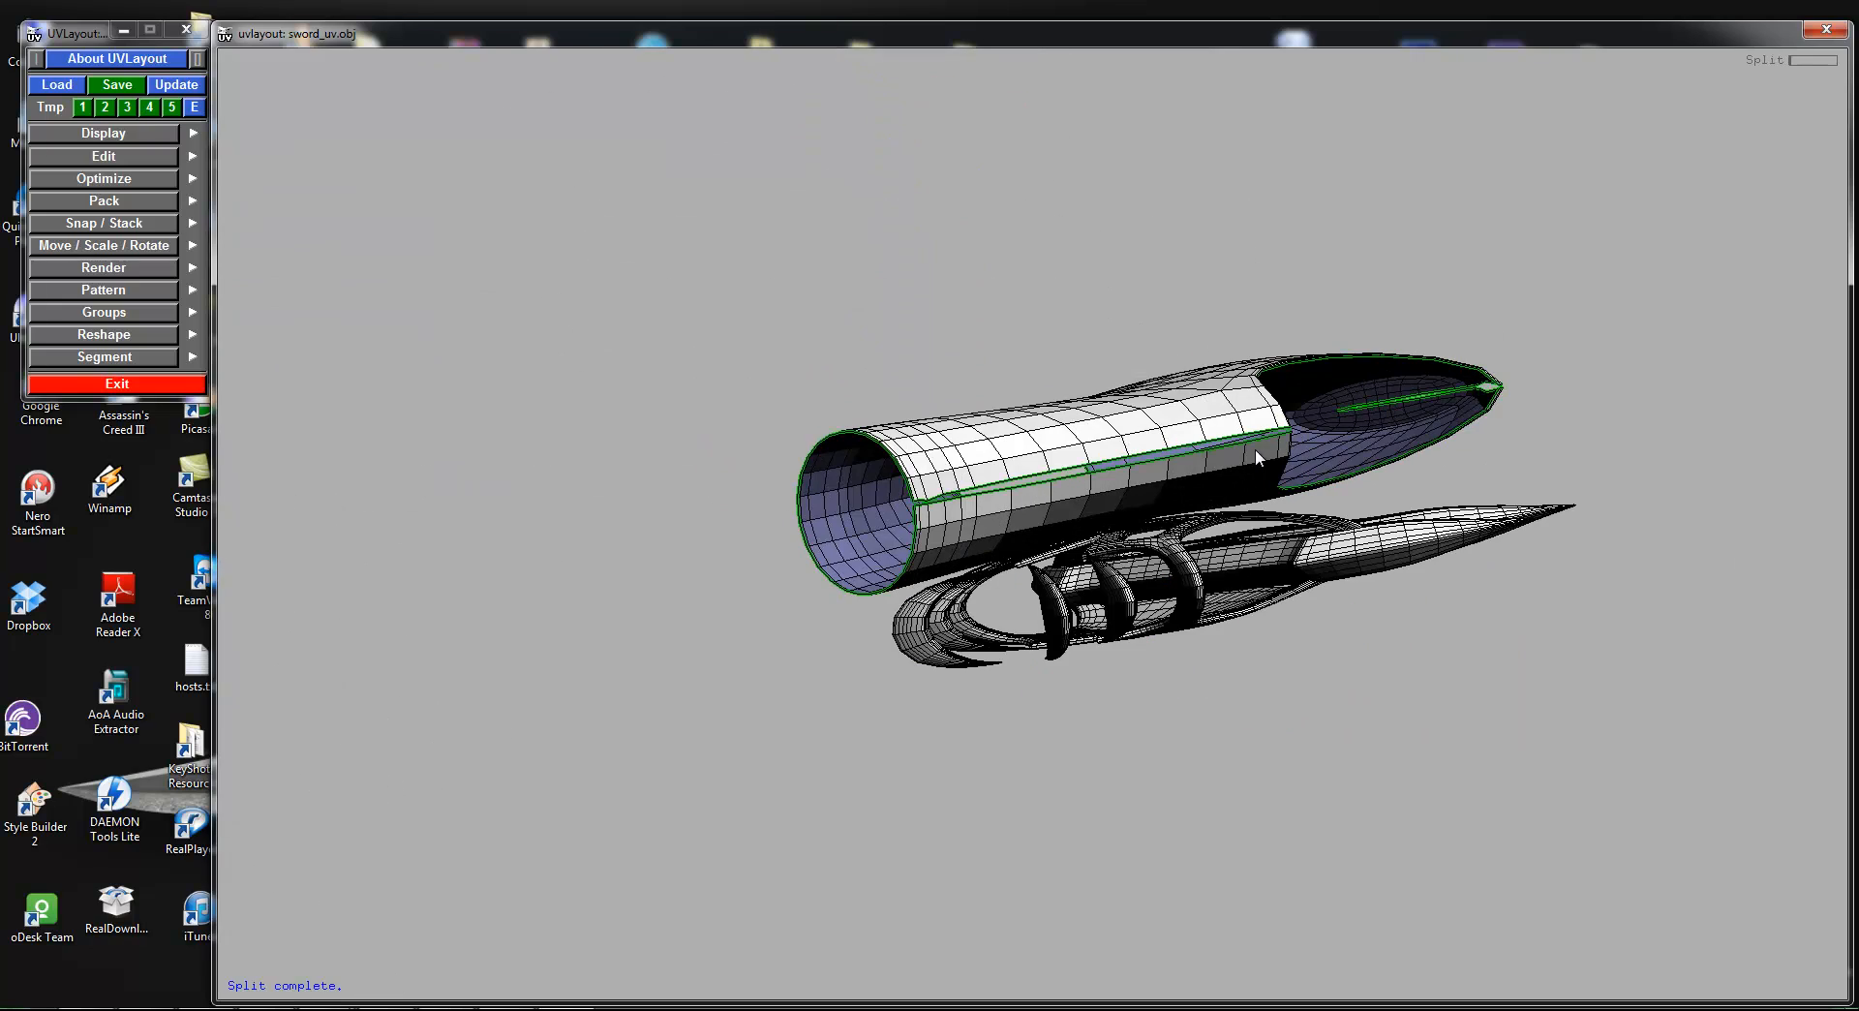
{"action": "key", "text": "c"}
{"action": "key", "text": "w"}
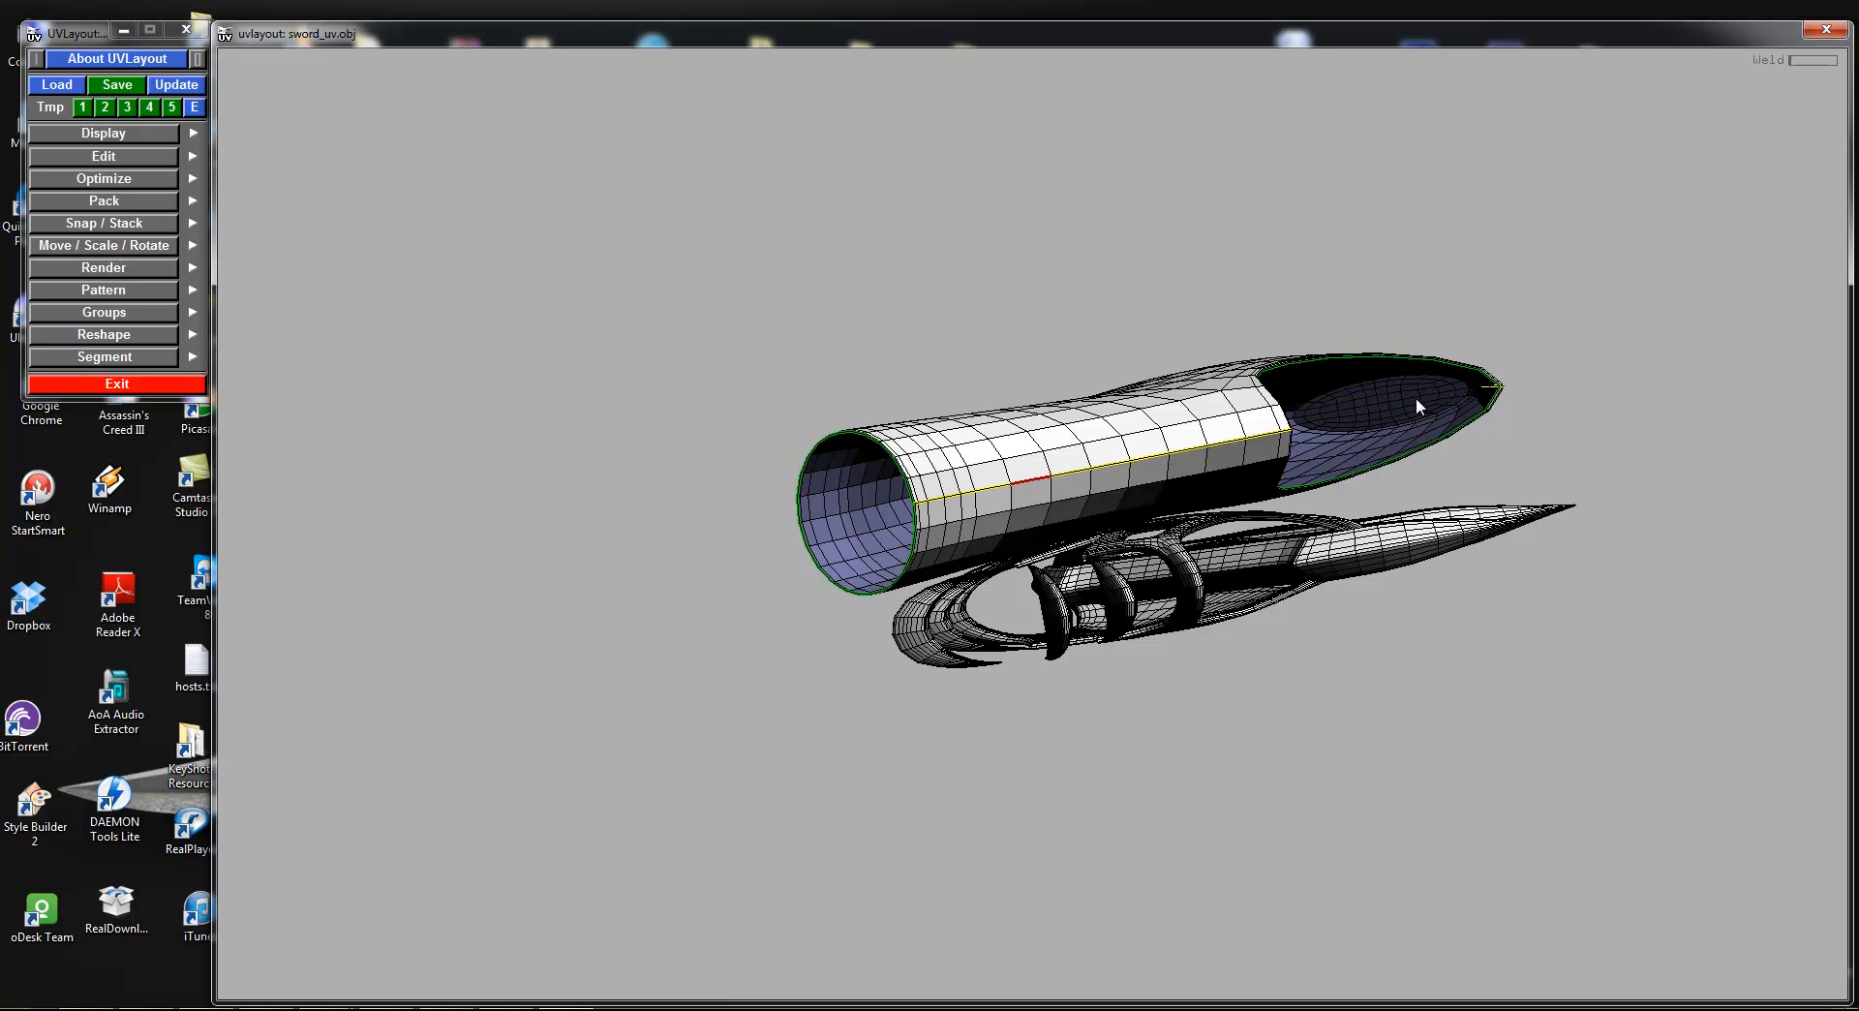
{"action": "left_click_drag", "start_coordinate": [1464, 391], "coordinate": [1146, 443]}
{"action": "key", "text": "c"}
{"action": "left_click_drag", "start_coordinate": [1305, 423], "coordinate": [1060, 418]}
{"action": "key", "text": "Return"}
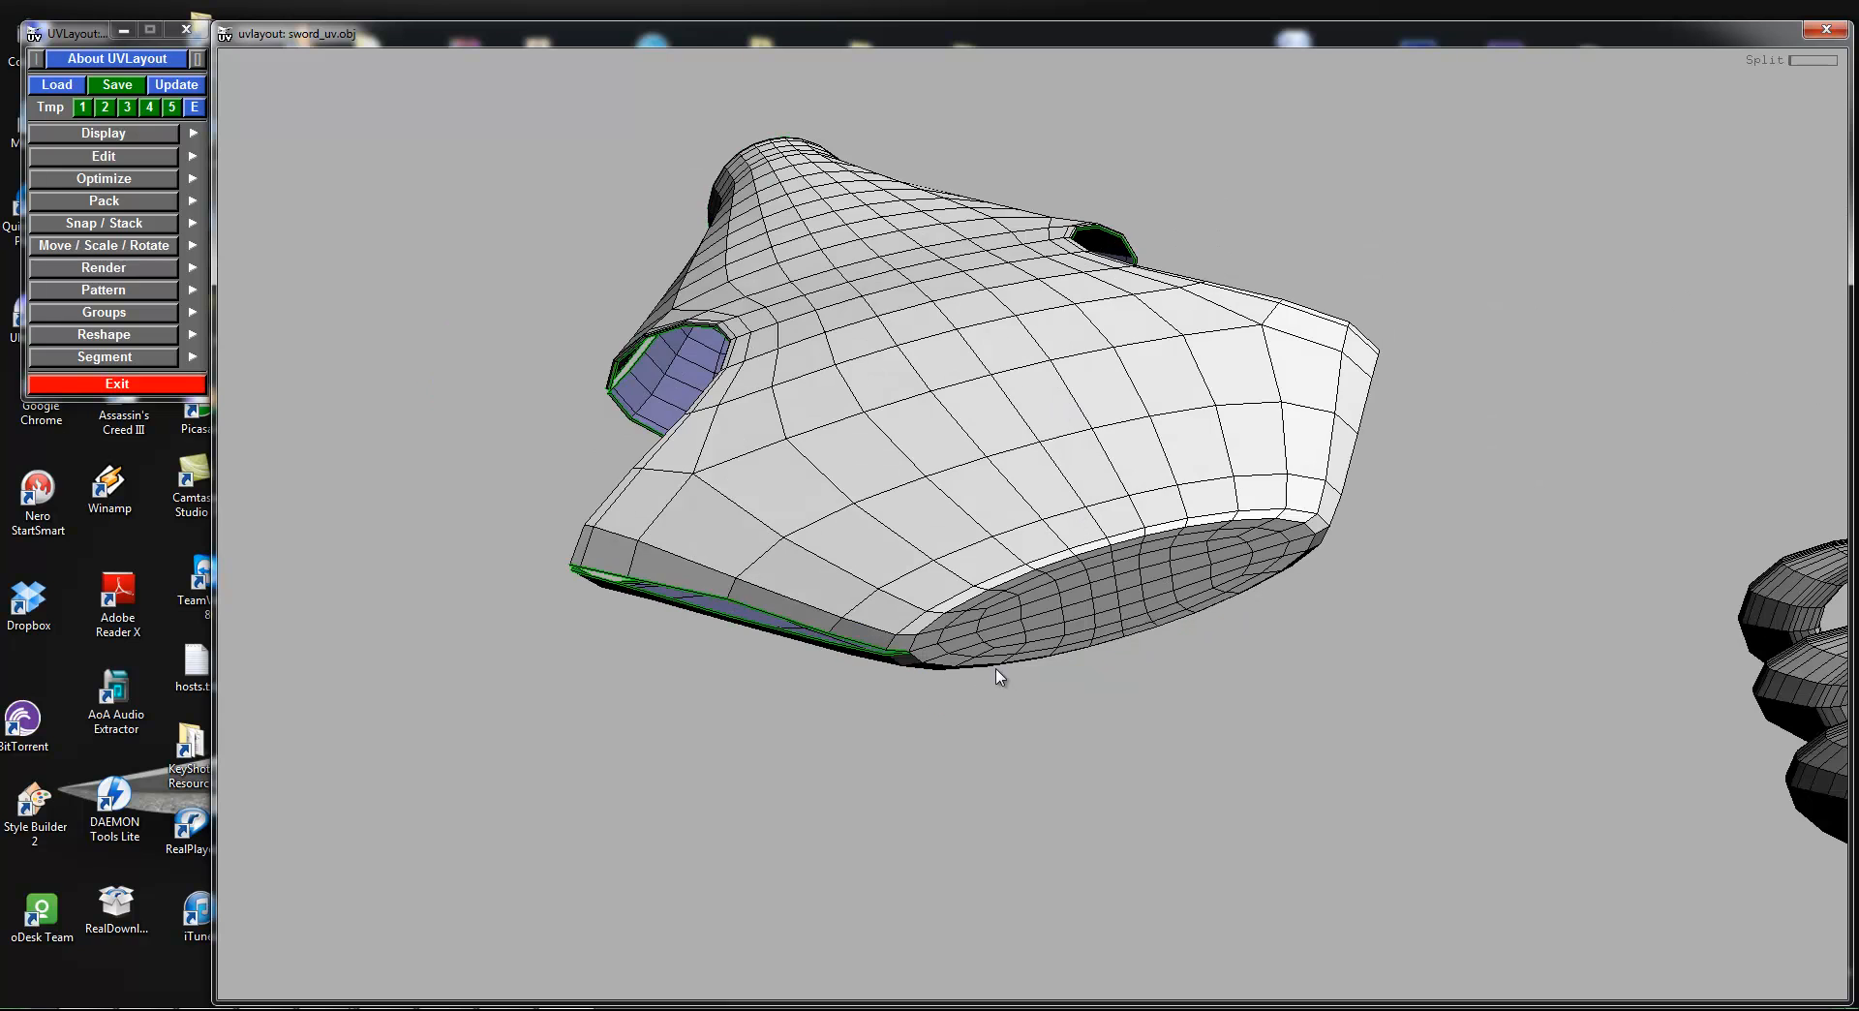
Step: Separate the oval recess at the hilt body's wide end along a rim seam and drop the pieces into UV space
{"action": "left_click_drag", "start_coordinate": [1135, 565], "coordinate": [1135, 547]}
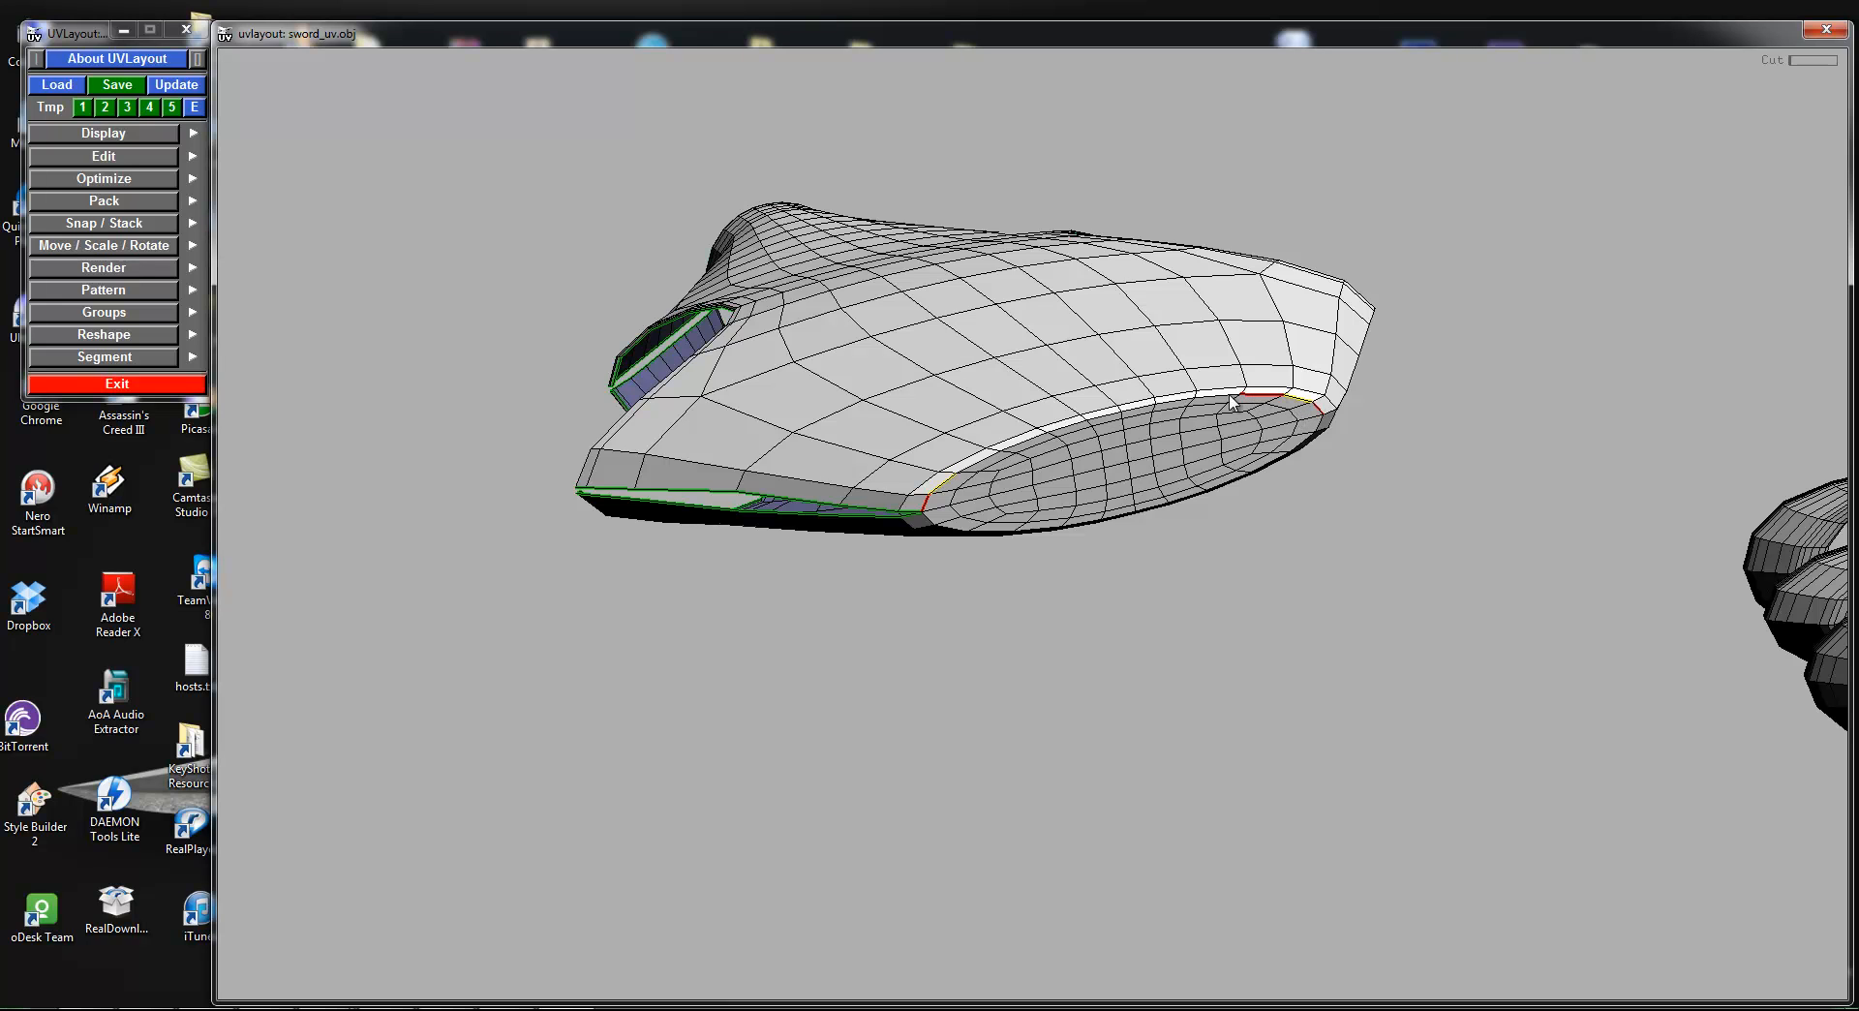
{"action": "key", "text": "c"}
{"action": "key", "text": "w"}
{"action": "key", "text": "c"}
{"action": "left_click_drag", "start_coordinate": [1179, 423], "coordinate": [871, 385]}
{"action": "key", "text": "shift+s"}
{"action": "key", "text": "d"}
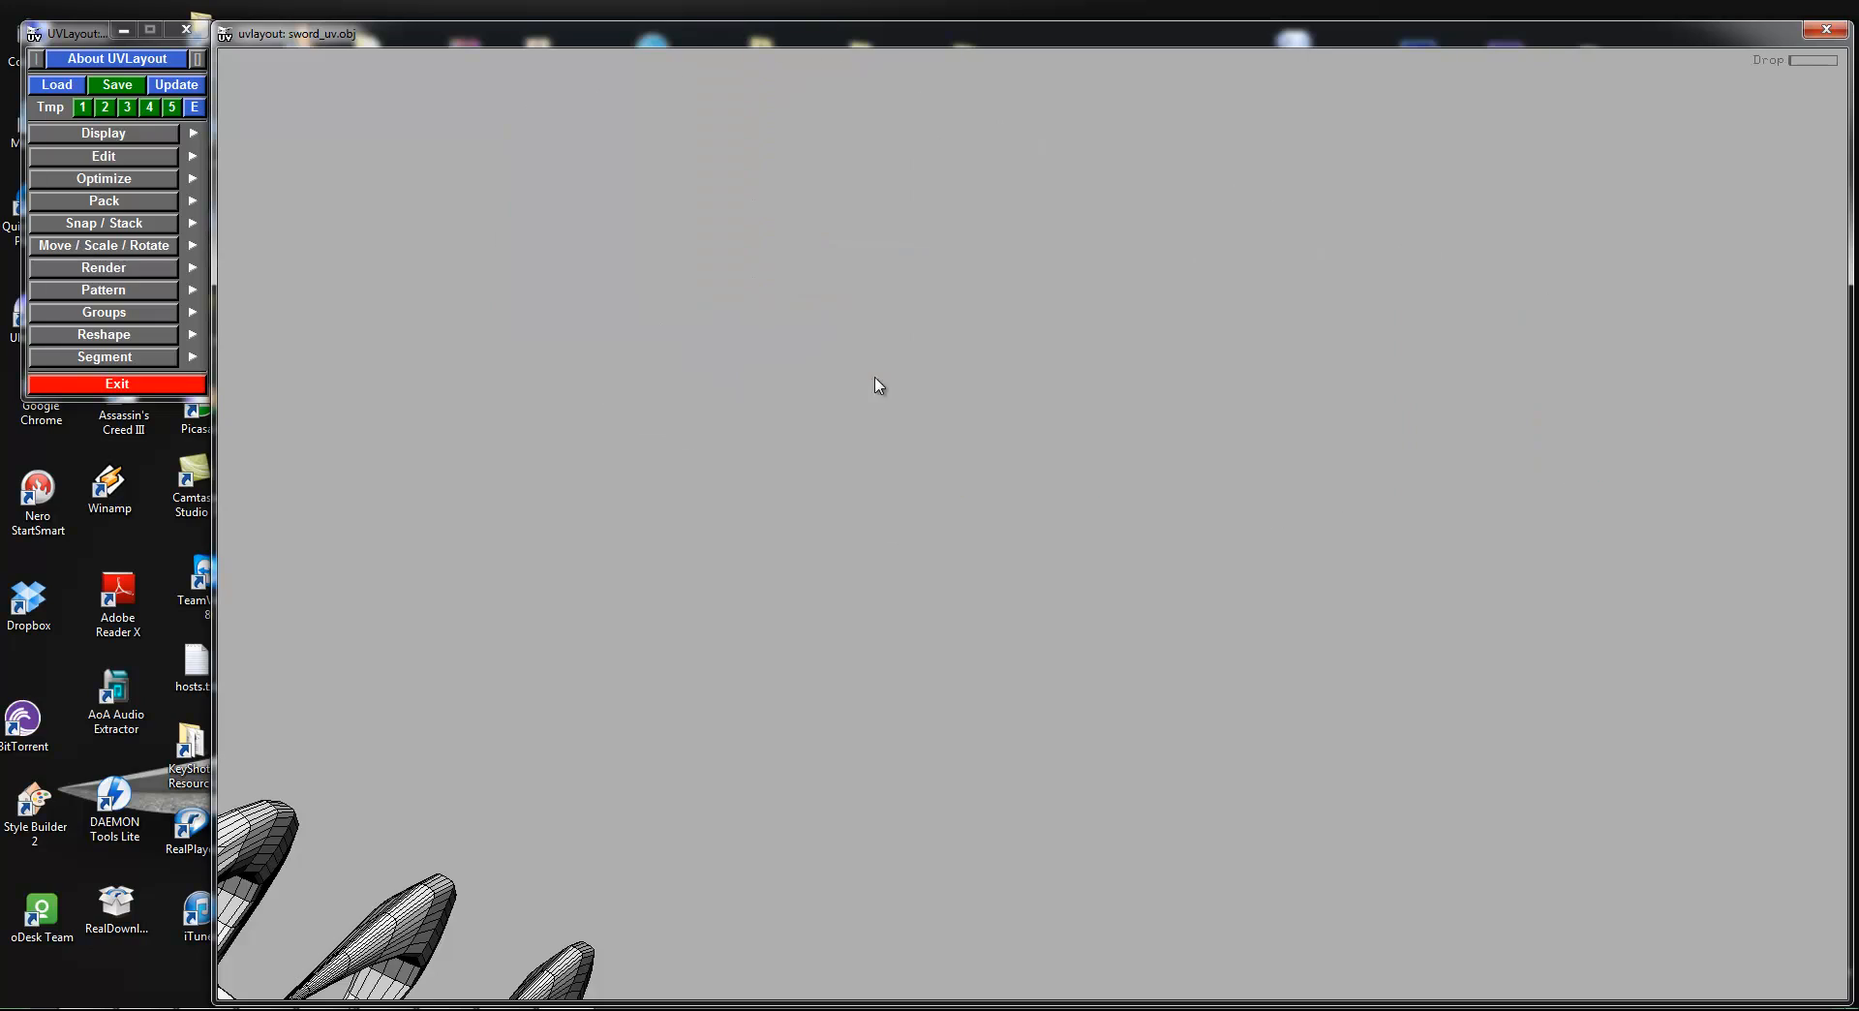
Step: Mark a cut seam along the mask plate's curved forehead rim, one edge in from the border, and onto its side arm
{"action": "left_click_drag", "start_coordinate": [942, 479], "coordinate": [1020, 600]}
{"action": "right_click_drag", "start_coordinate": [1020, 600], "coordinate": [853, 315]}
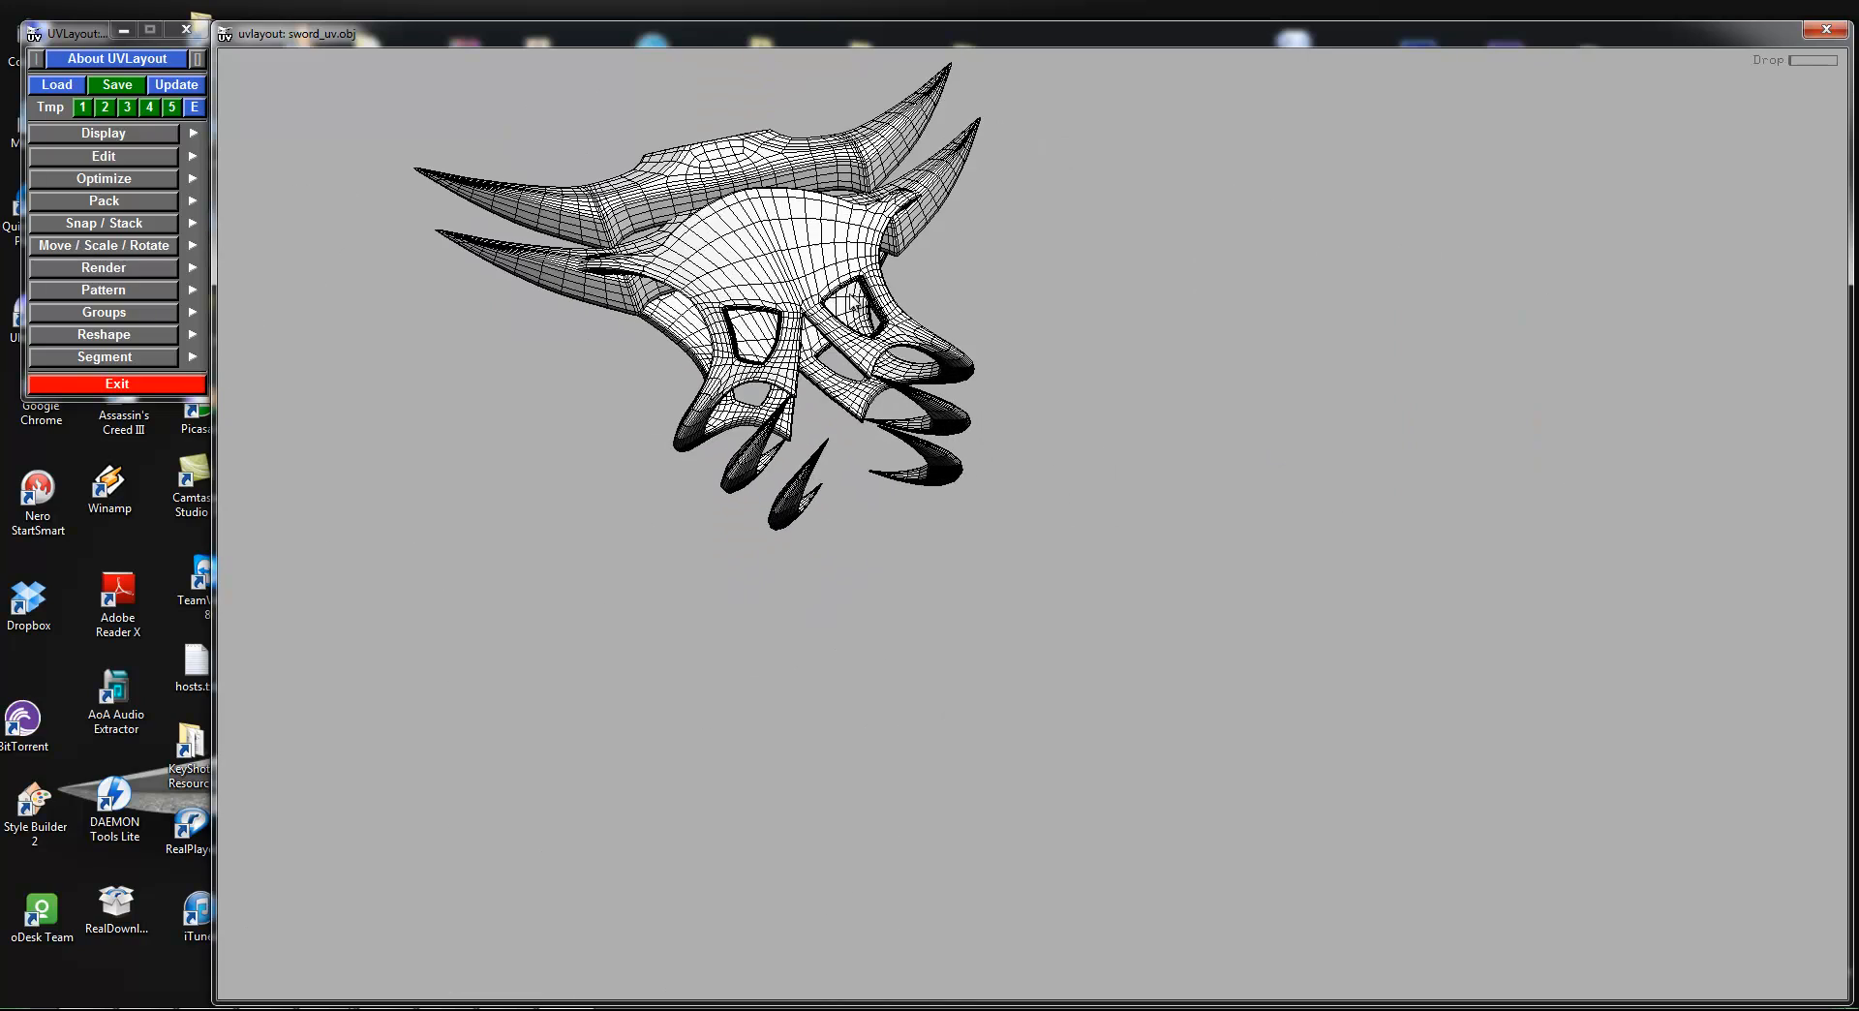
{"action": "middle_click_drag", "start_coordinate": [853, 315], "coordinate": [1301, 310]}
{"action": "right_click_drag", "start_coordinate": [1301, 310], "coordinate": [1279, 351]}
{"action": "left_click_drag", "start_coordinate": [1143, 448], "coordinate": [1037, 434]}
{"action": "middle_click_drag", "start_coordinate": [1116, 472], "coordinate": [1416, 484]}
{"action": "left_click_drag", "start_coordinate": [1416, 484], "coordinate": [1358, 433]}
{"action": "right_click_drag", "start_coordinate": [1357, 433], "coordinate": [1303, 407]}
{"action": "left_click_drag", "start_coordinate": [1303, 406], "coordinate": [1166, 511]}
{"action": "right_click_drag", "start_coordinate": [1165, 510], "coordinate": [1383, 515]}
{"action": "left_click_drag", "start_coordinate": [1386, 515], "coordinate": [1339, 516]}
{"action": "right_click_drag", "start_coordinate": [1339, 516], "coordinate": [1367, 560]}
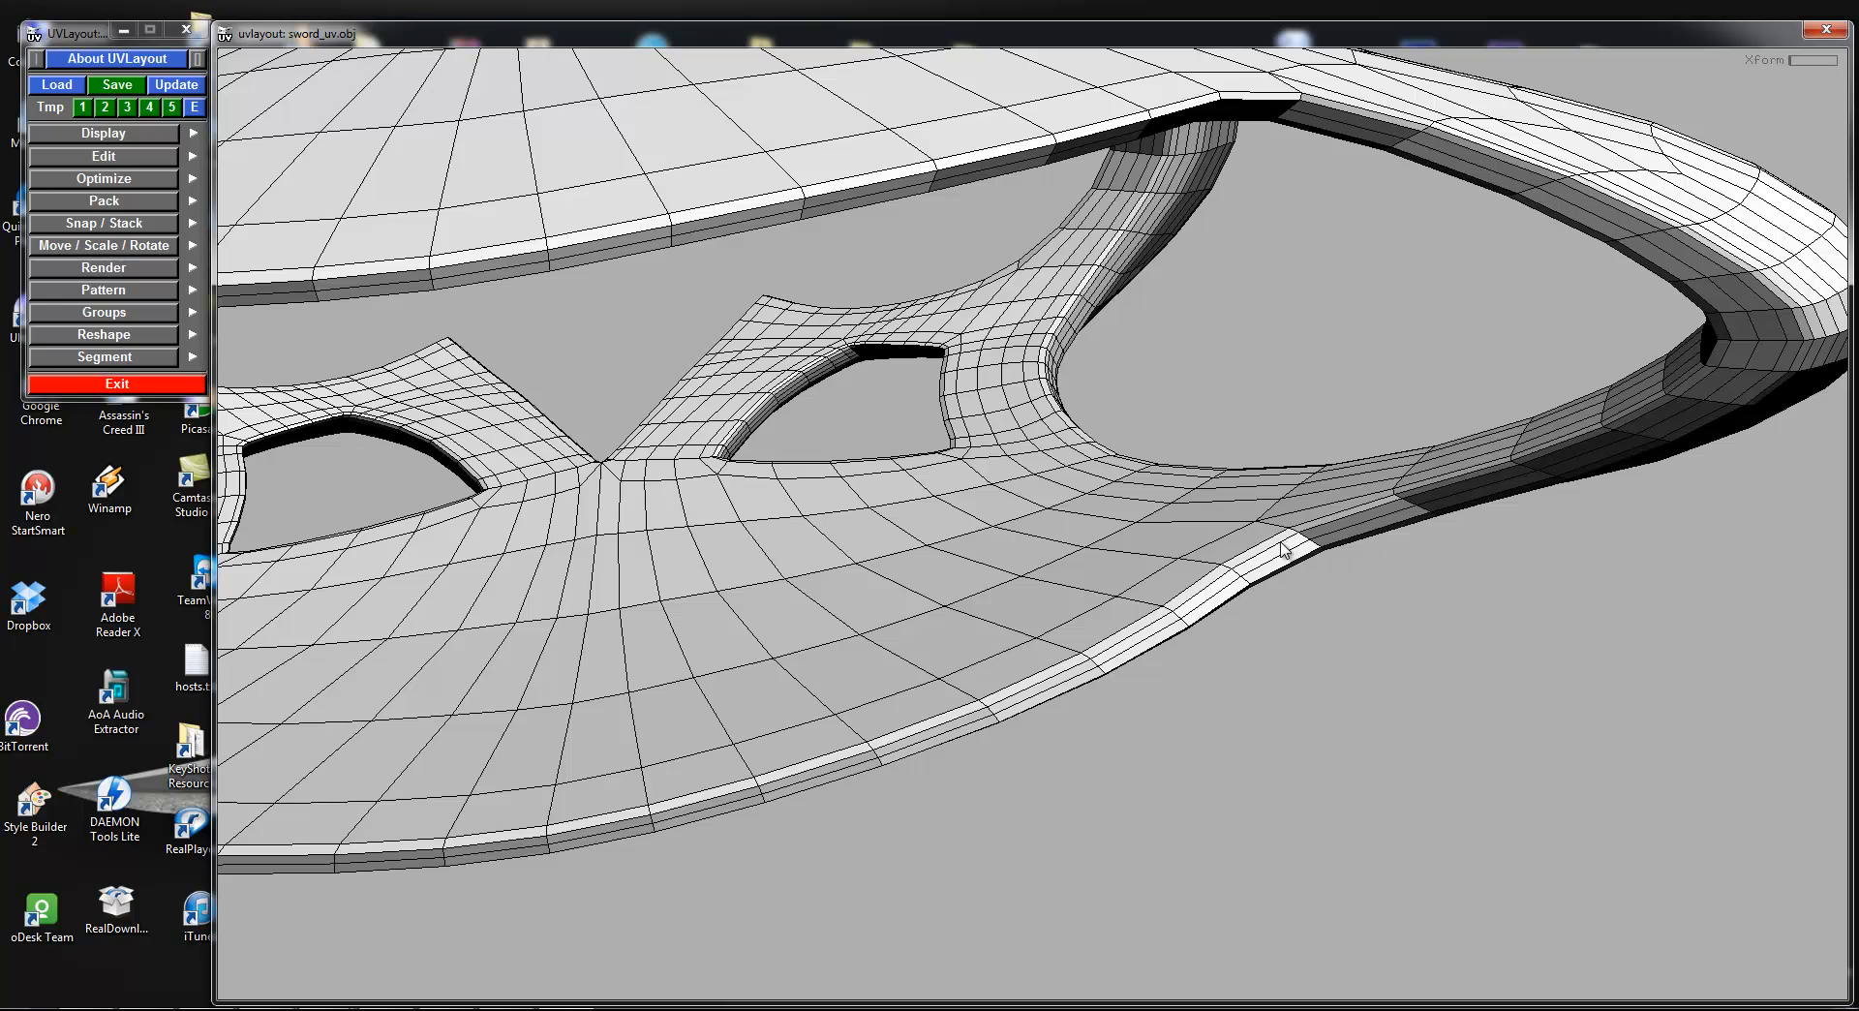
{"action": "key", "text": "c"}
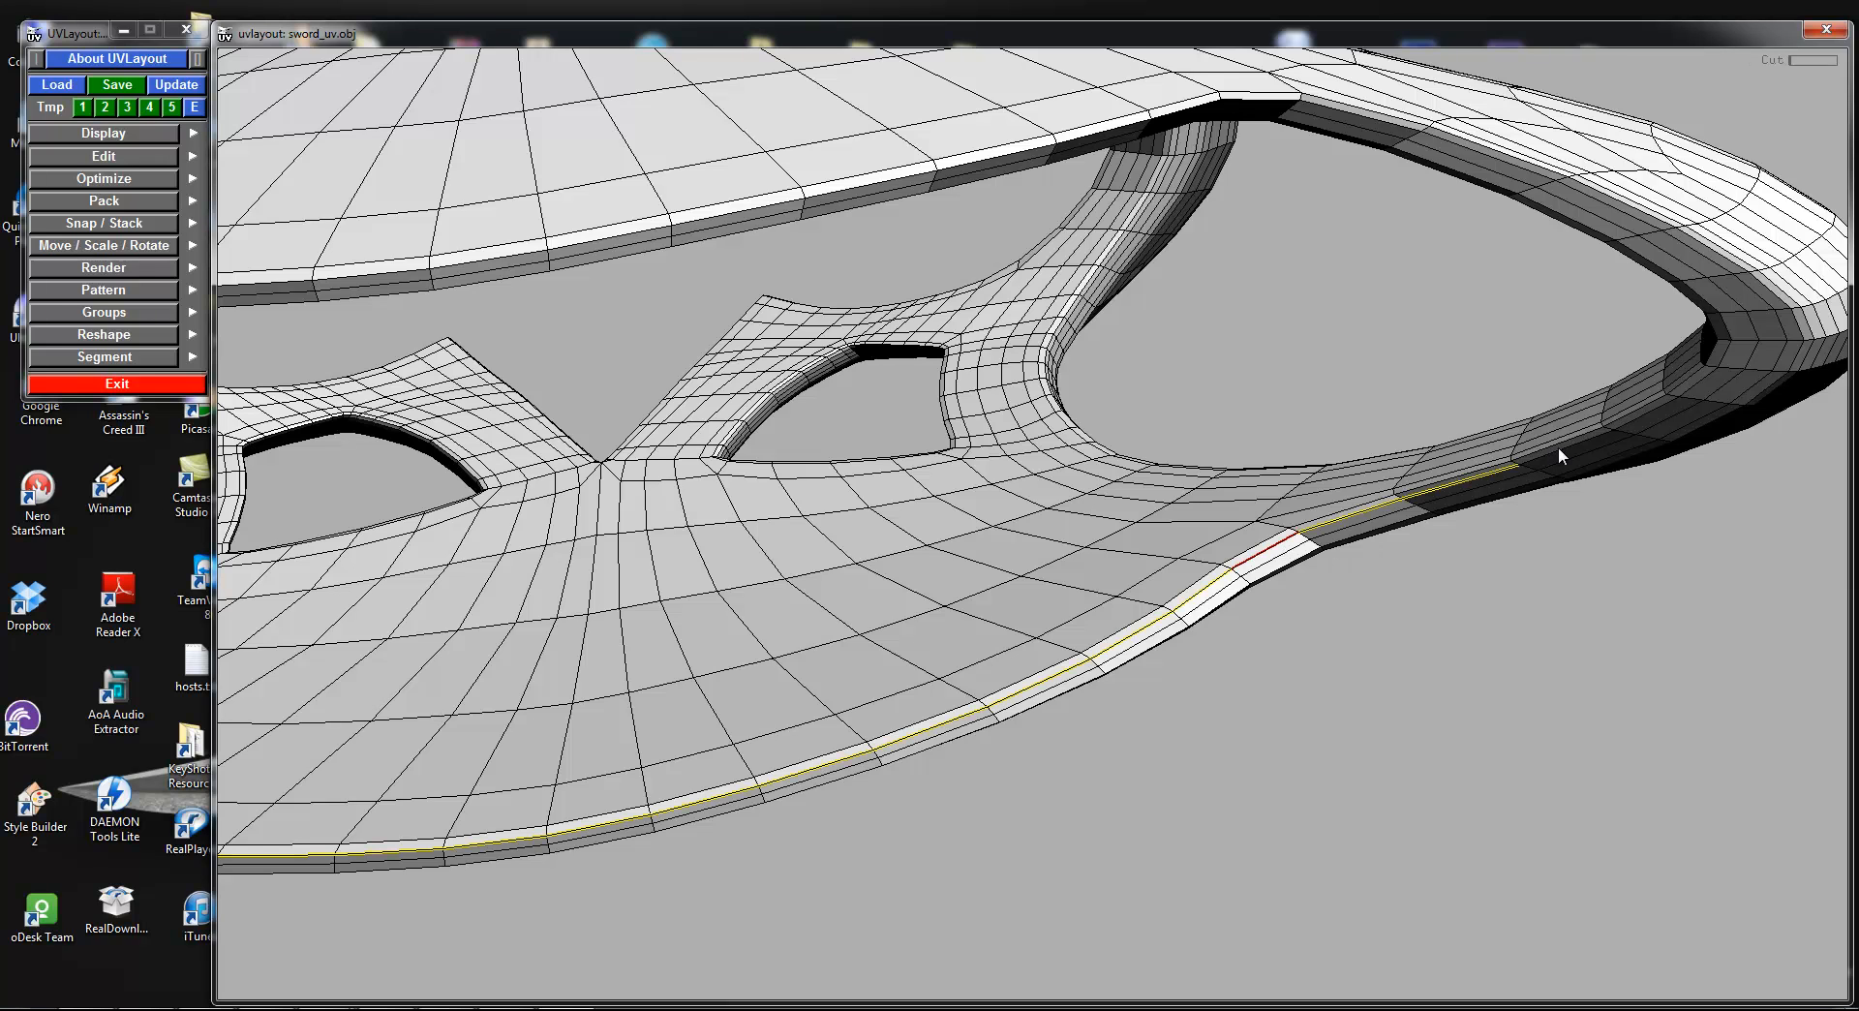
{"action": "key", "text": "ctrl+z"}
{"action": "key", "text": "c"}
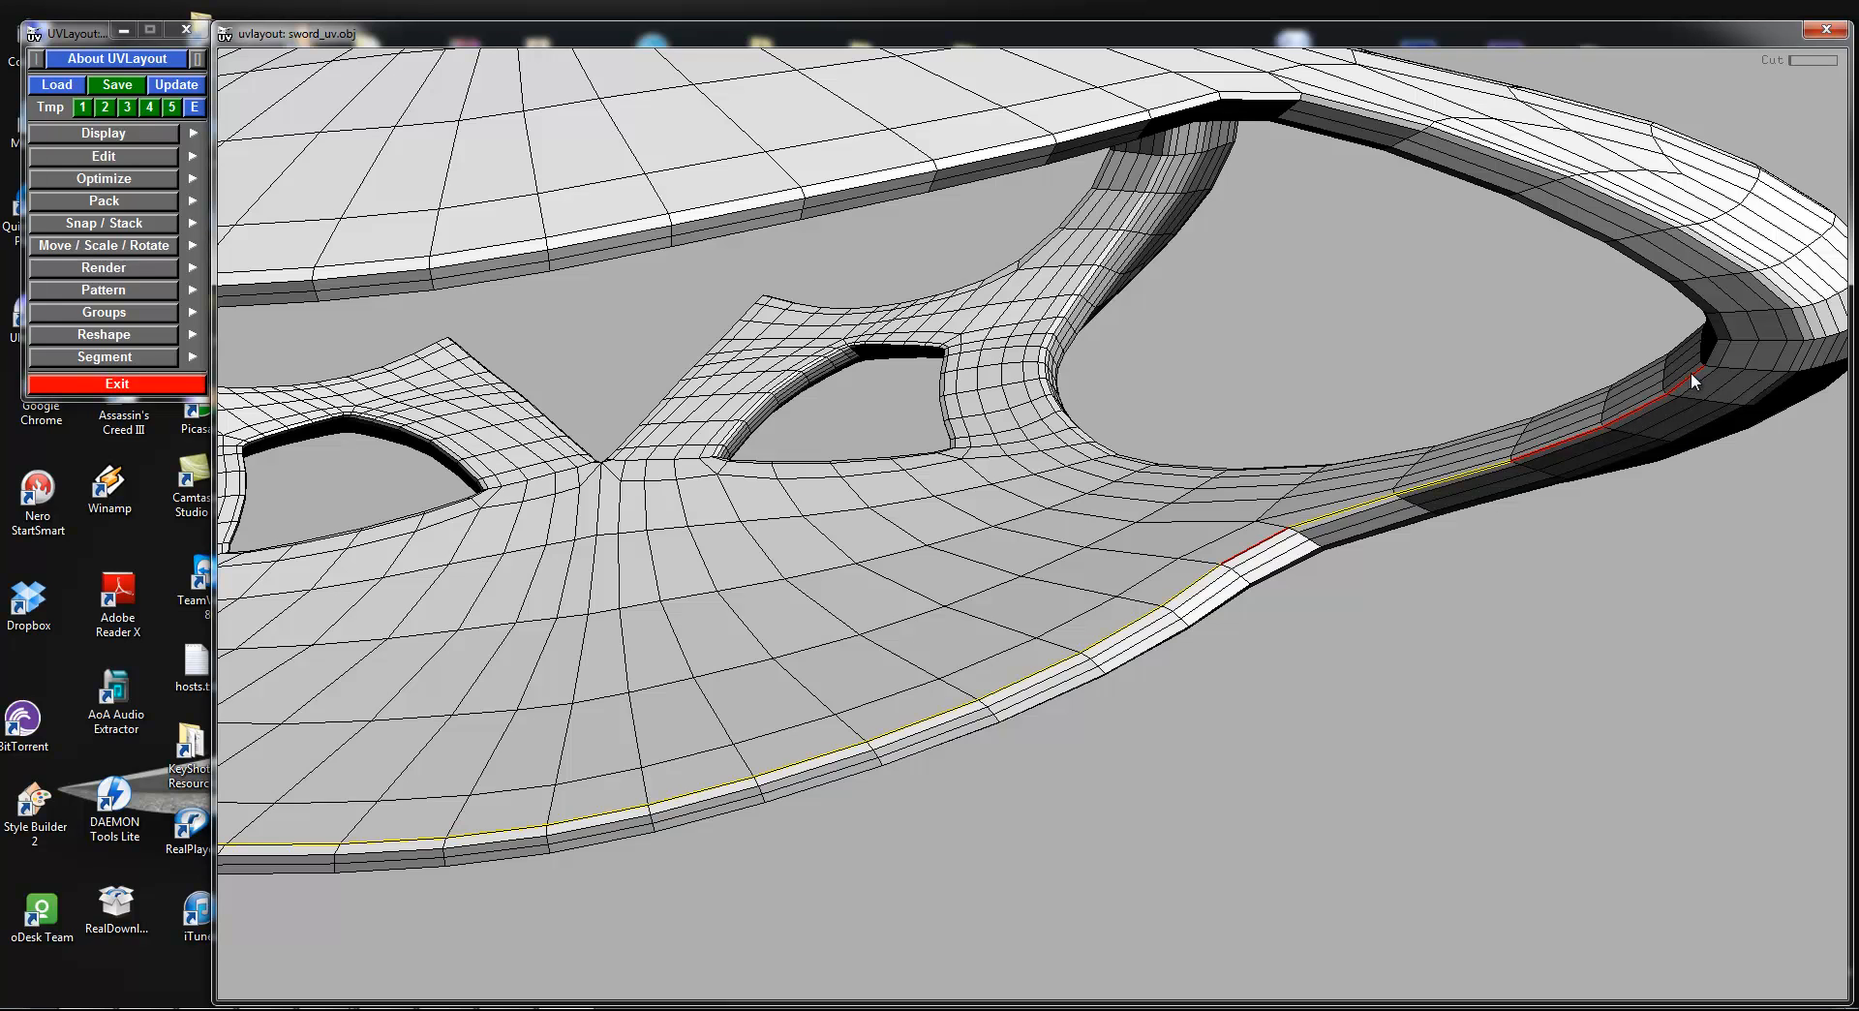
{"action": "key", "text": "c"}
Step: Extend the rim seam around the side arm's bend and along the opposite plate's forehead edge
{"action": "right_click_drag", "start_coordinate": [1701, 318], "coordinate": [1320, 592]}
{"action": "left_click_drag", "start_coordinate": [1319, 592], "coordinate": [1082, 460]}
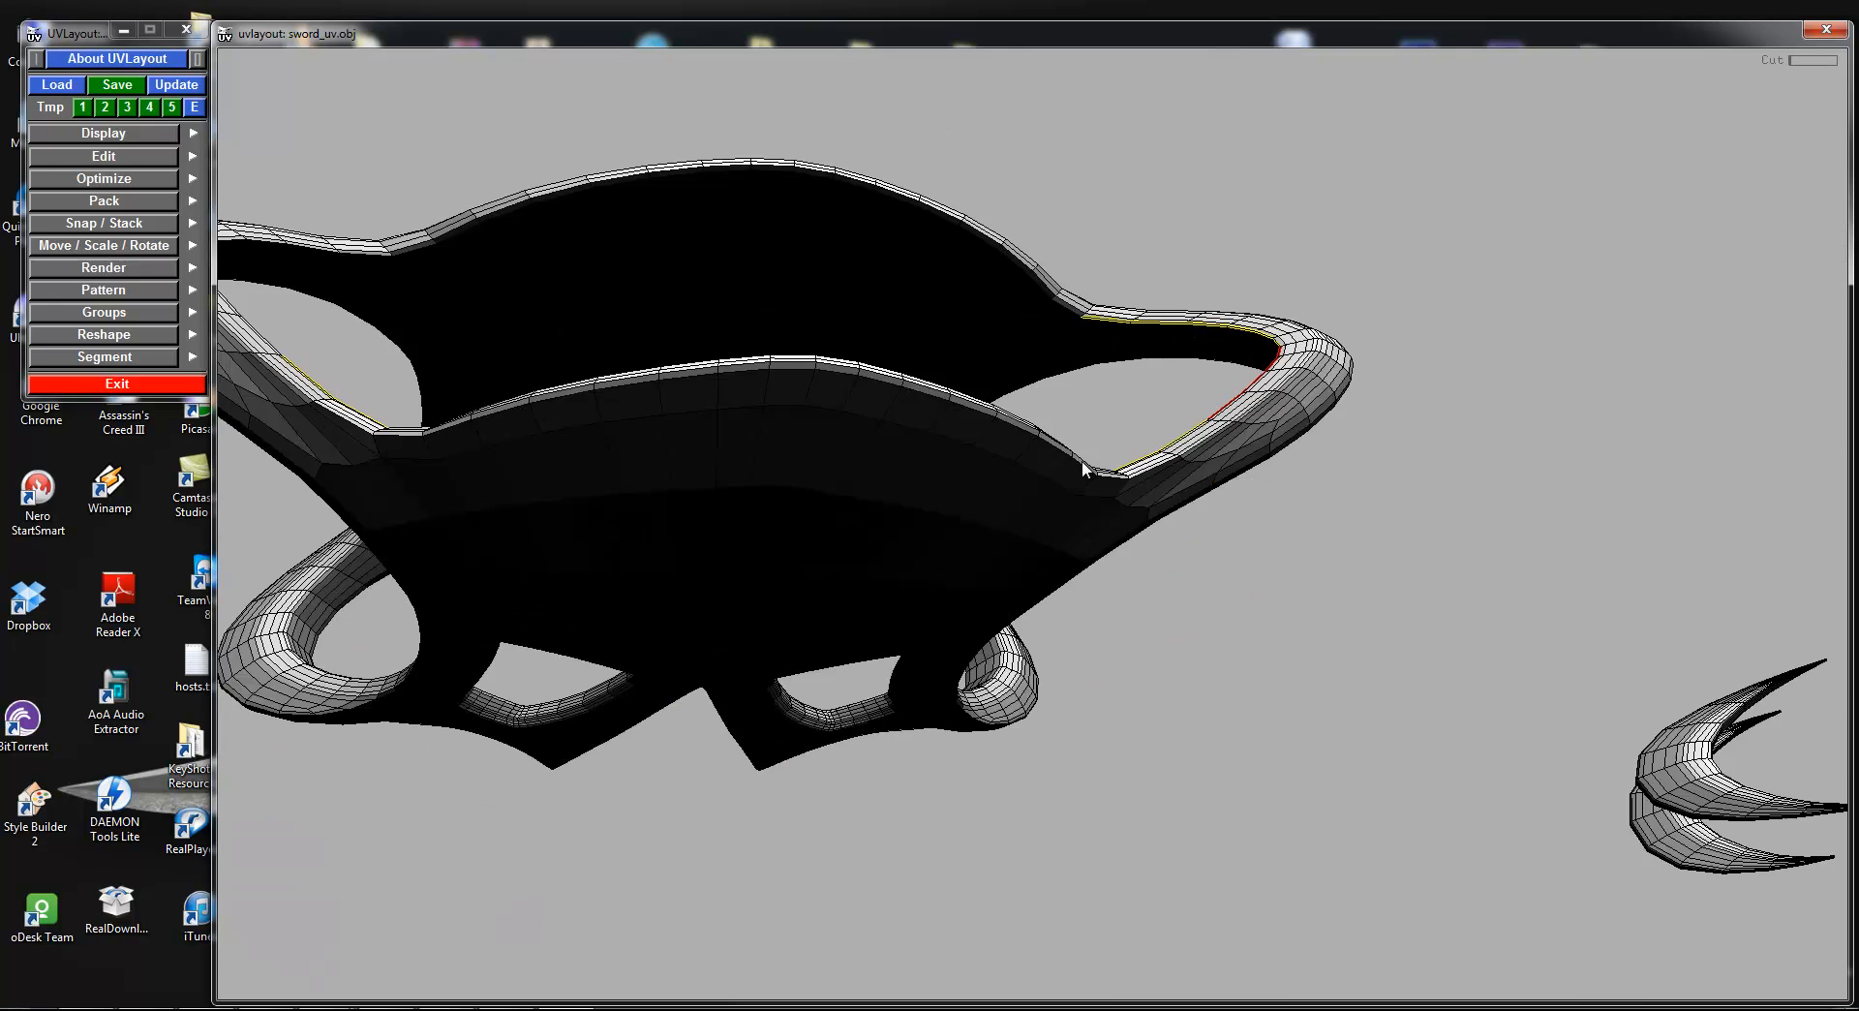
{"action": "right_click_drag", "start_coordinate": [1082, 460], "coordinate": [1295, 683]}
{"action": "left_click_drag", "start_coordinate": [1295, 683], "coordinate": [997, 380]}
{"action": "right_click_drag", "start_coordinate": [764, 331], "coordinate": [1123, 393]}
{"action": "key", "text": "c"}
{"action": "left_click_drag", "start_coordinate": [1124, 393], "coordinate": [1149, 378]}
{"action": "middle_click_drag", "start_coordinate": [1149, 378], "coordinate": [1360, 411]}
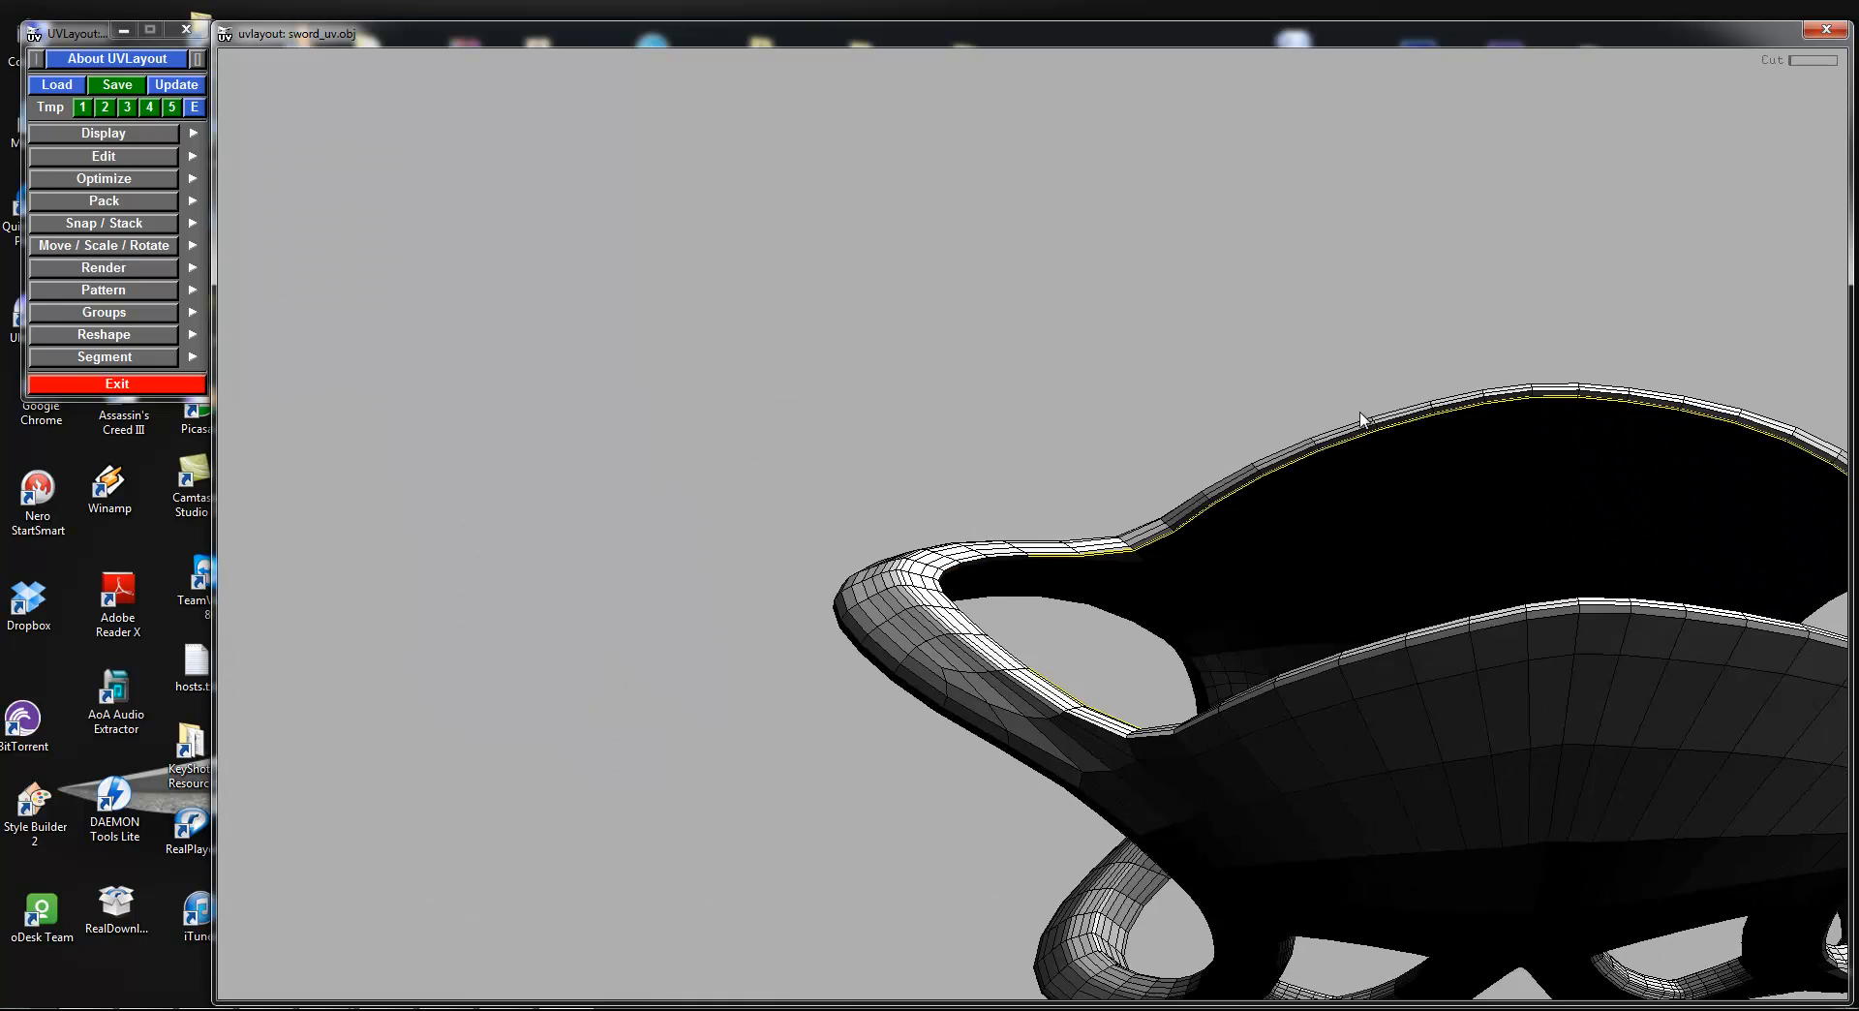
Step: Close the seam around the bend of the other side arm and split the mask along the forehead rim
{"action": "right_click_drag", "start_coordinate": [1360, 413], "coordinate": [1547, 440]}
{"action": "left_click_drag", "start_coordinate": [1547, 441], "coordinate": [1473, 387]}
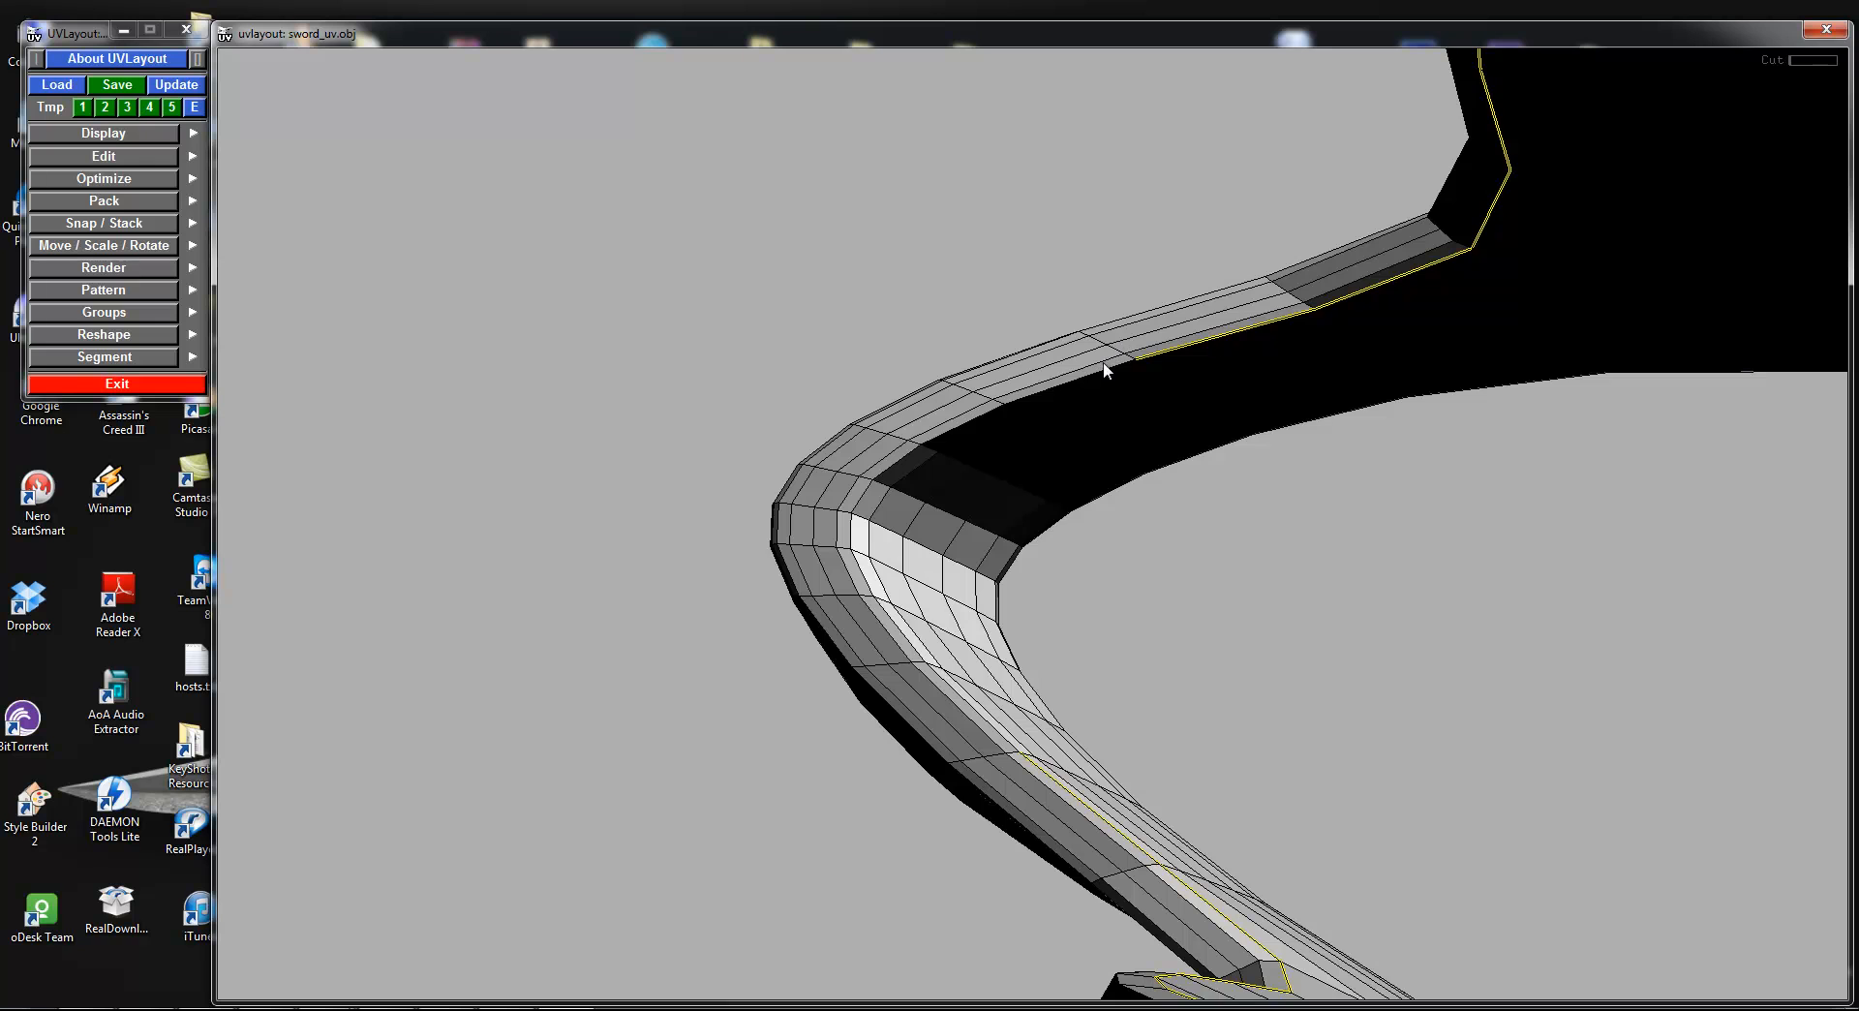
{"action": "left_click_drag", "start_coordinate": [1123, 389], "coordinate": [1093, 619]}
{"action": "right_click_drag", "start_coordinate": [1094, 620], "coordinate": [1077, 542]}
{"action": "middle_click_drag", "start_coordinate": [1076, 542], "coordinate": [1195, 353]}
{"action": "right_click_drag", "start_coordinate": [1195, 353], "coordinate": [1100, 586]}
{"action": "left_click_drag", "start_coordinate": [1101, 586], "coordinate": [1137, 340]}
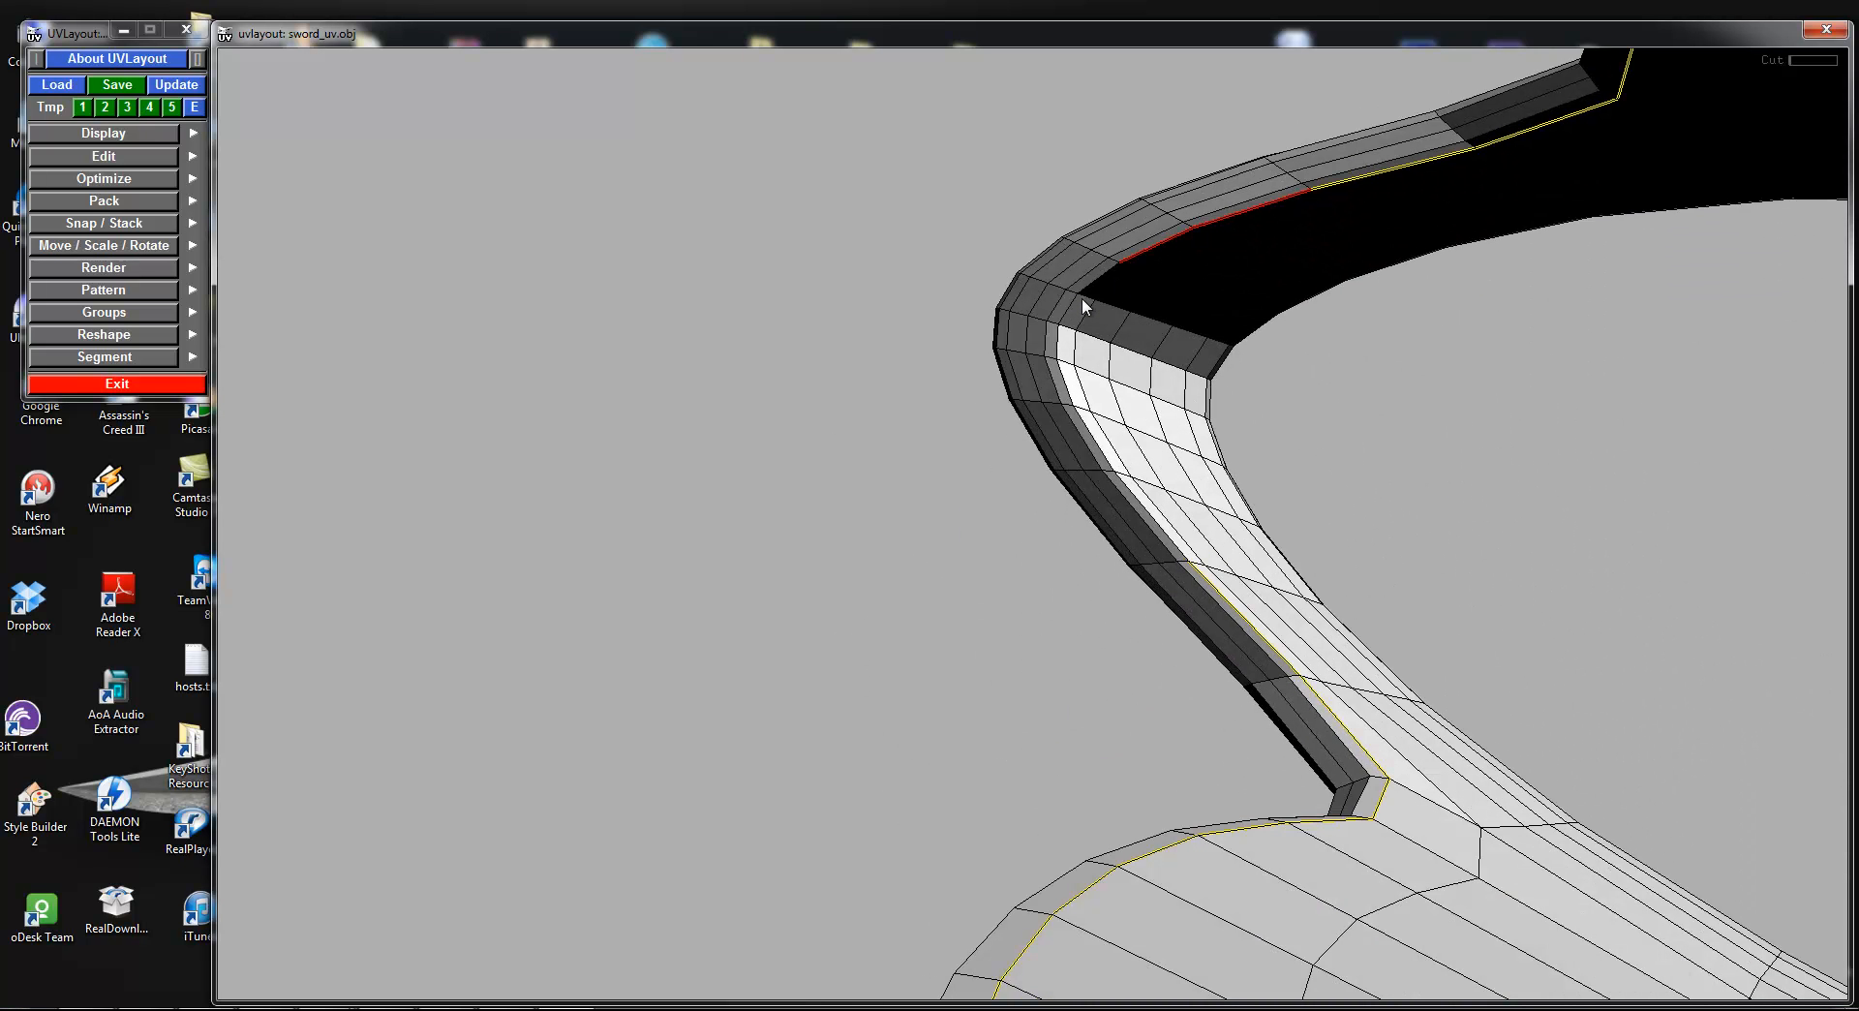
{"action": "key", "text": "c"}
{"action": "key", "text": "c"}
{"action": "mouse_move", "coordinate": [1376, 747]}
{"action": "left_mouse_down"}
{"action": "mouse_move", "coordinate": [1340, 760]}
{"action": "mouse_move", "coordinate": [1316, 812]}
{"action": "mouse_move", "coordinate": [1371, 715]}
{"action": "left_mouse_up"}
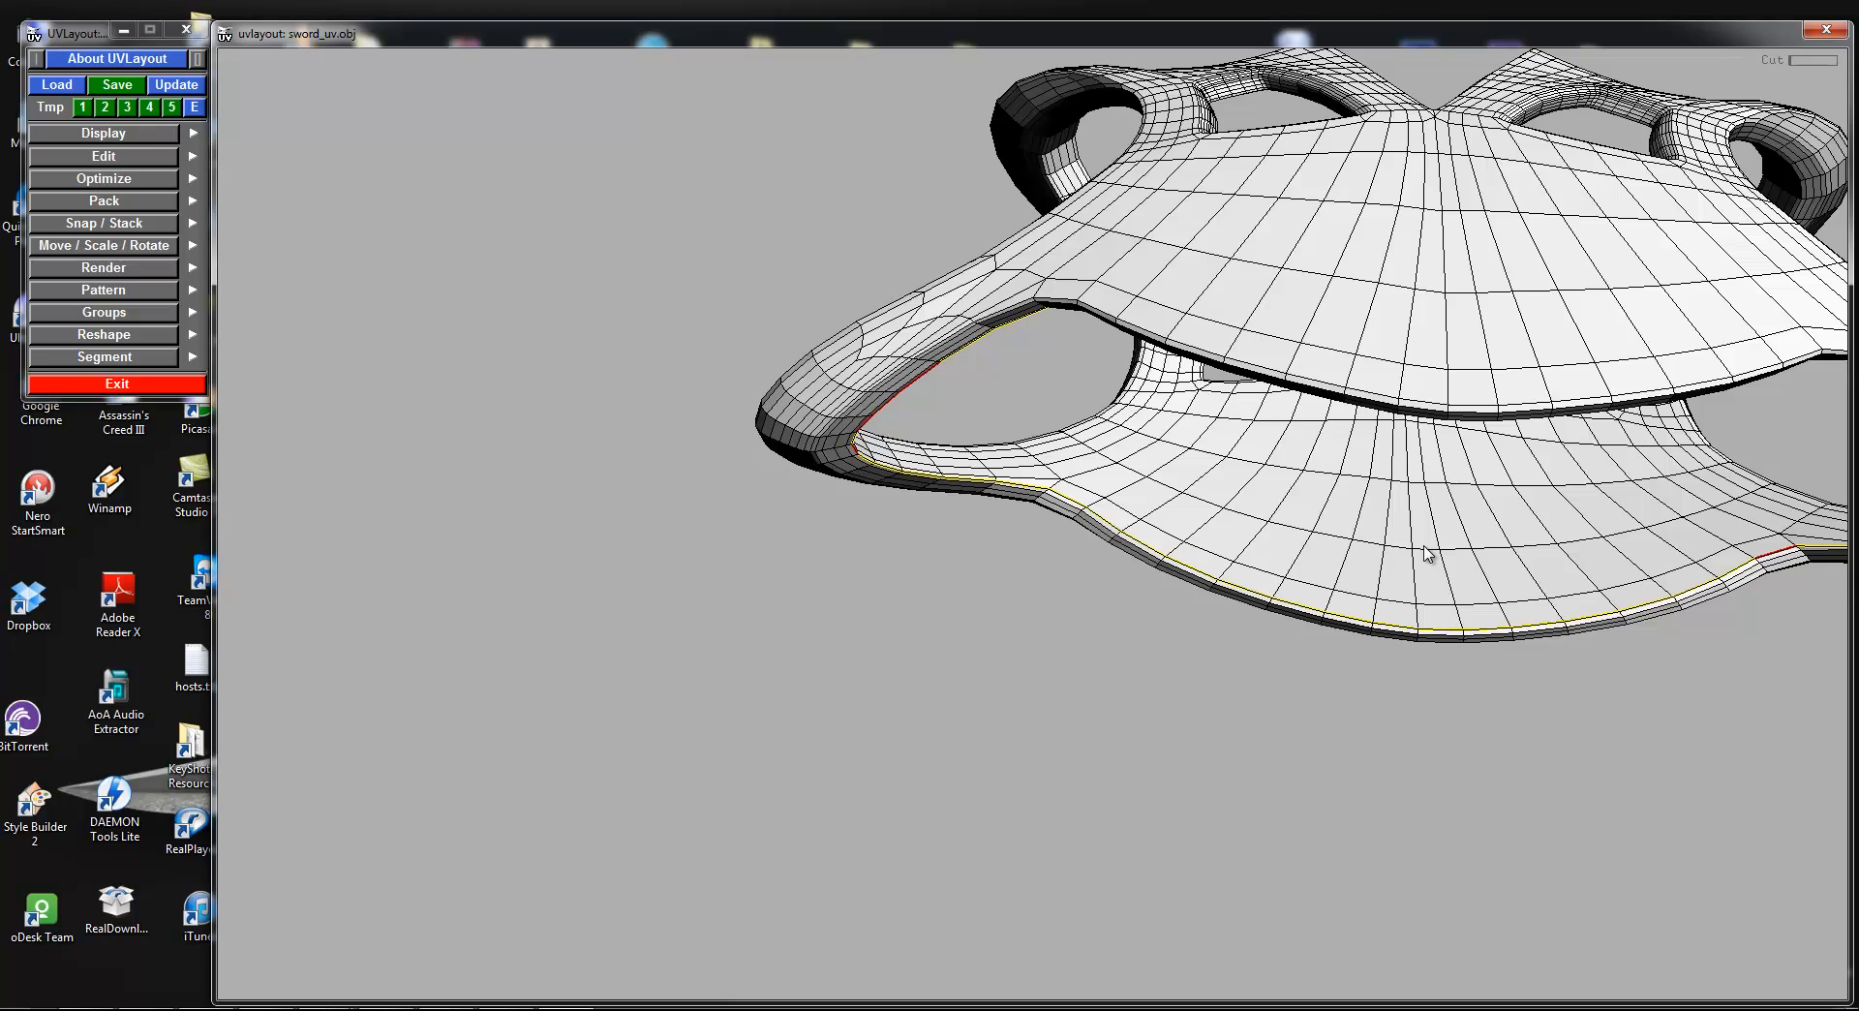
{"action": "key", "text": "Return"}
Step: Cut a seam along the inner edge of the mask's side opening and split the mesh along it
{"action": "left_click_drag", "start_coordinate": [1431, 551], "coordinate": [1692, 626]}
{"action": "key", "text": "c"}
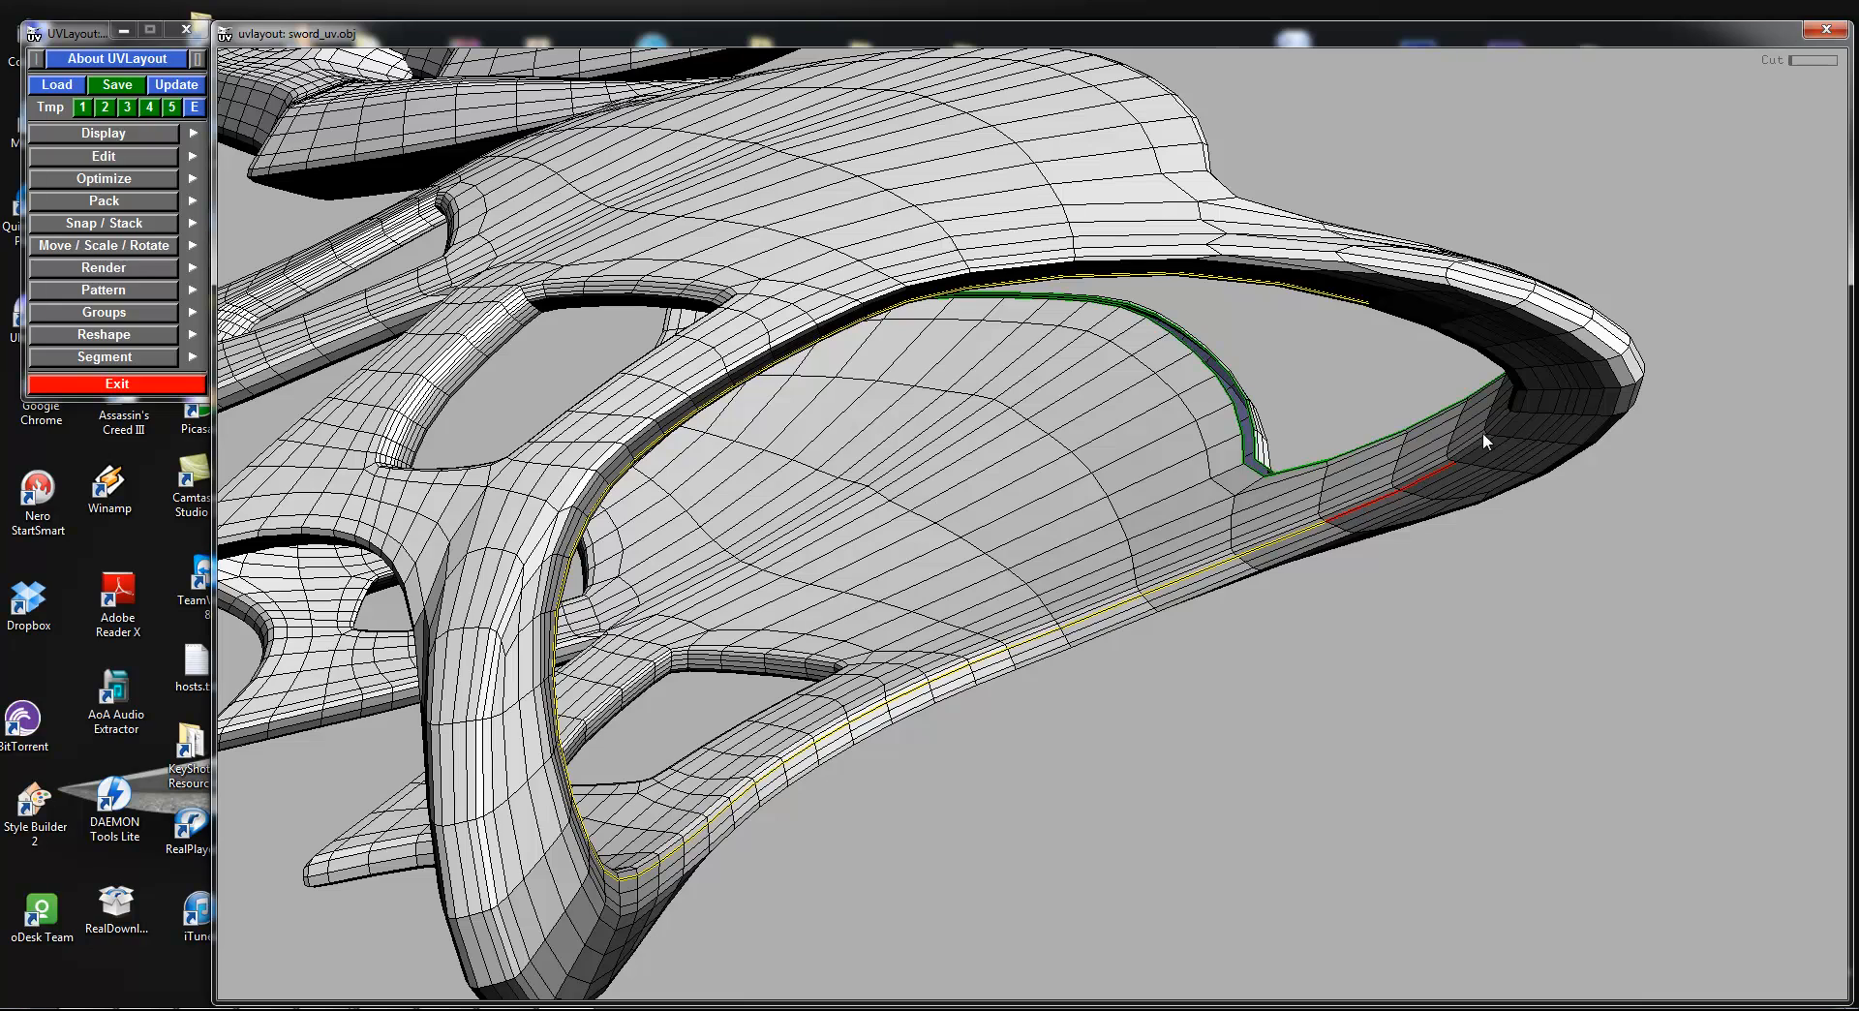
{"action": "left_click_drag", "start_coordinate": [1526, 387], "coordinate": [1360, 478]}
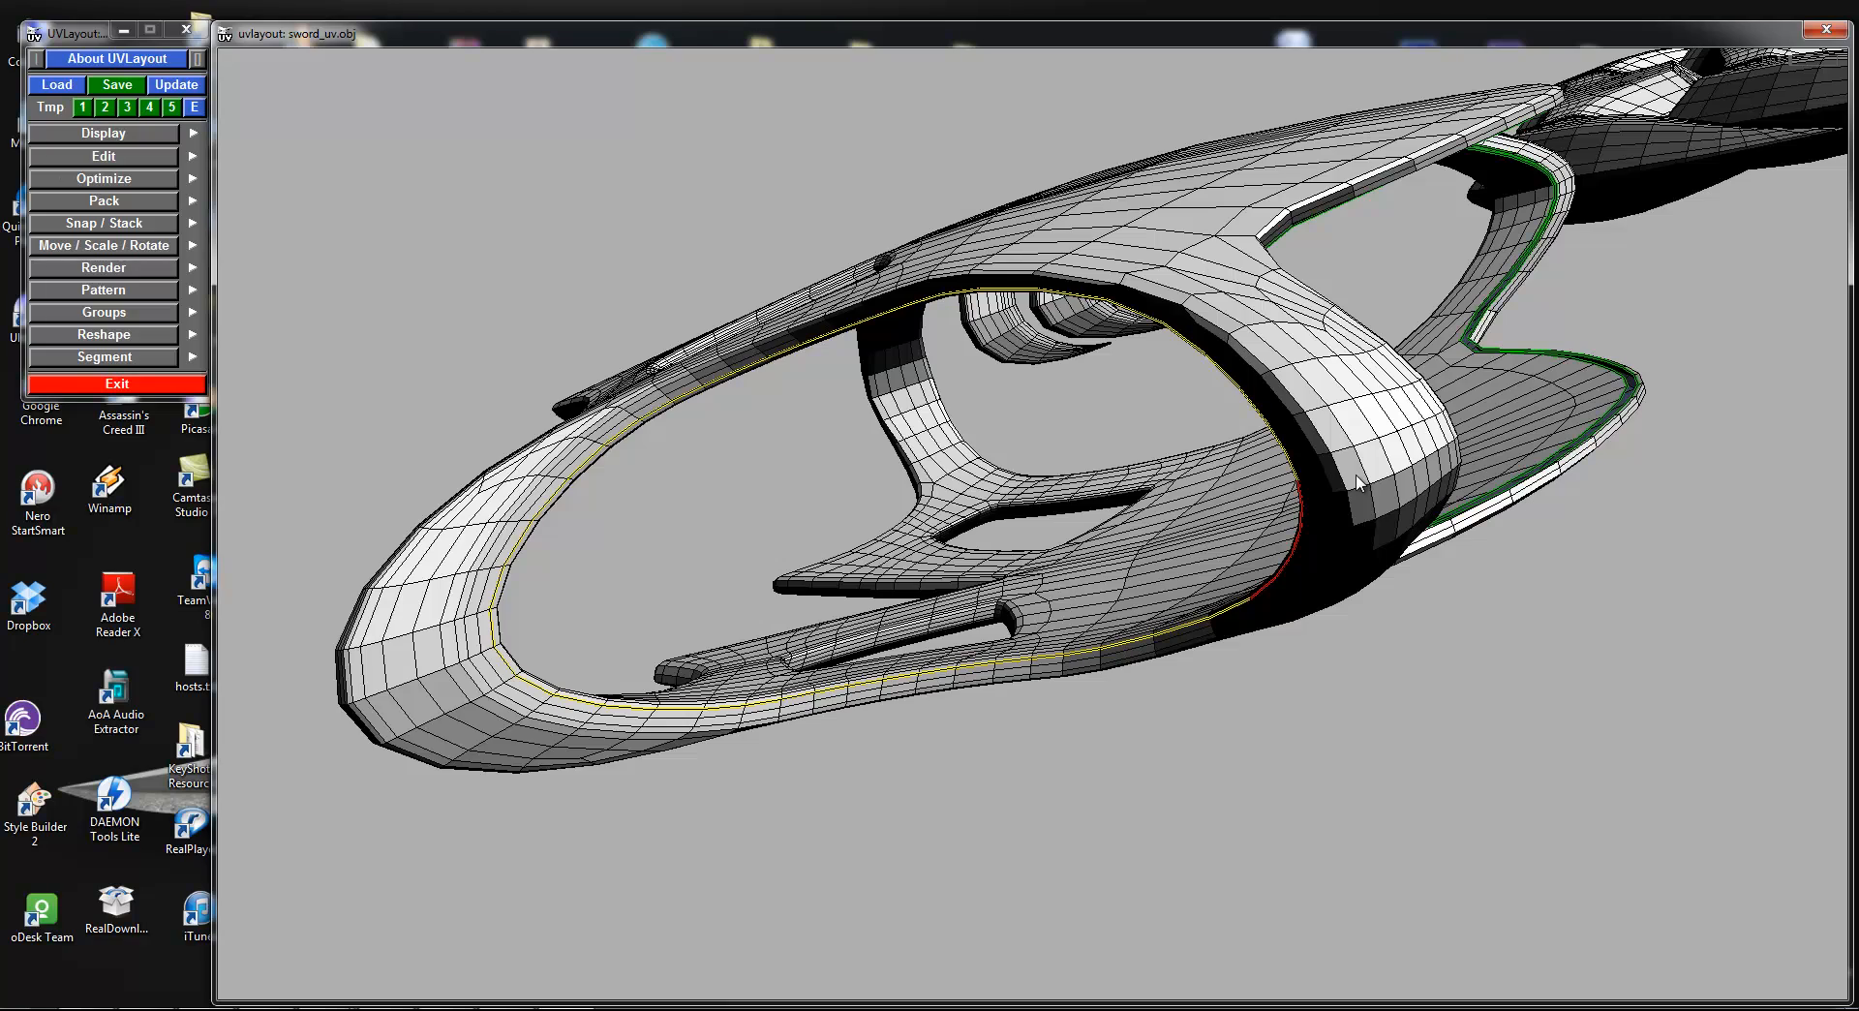
{"action": "key", "text": "Return"}
Step: Cut the matching seam around the side opening on the other side of the mask and split along it
{"action": "left_click_drag", "start_coordinate": [1539, 445], "coordinate": [672, 371]}
{"action": "right_click_drag", "start_coordinate": [670, 366], "coordinate": [1062, 601]}
{"action": "key", "text": "c"}
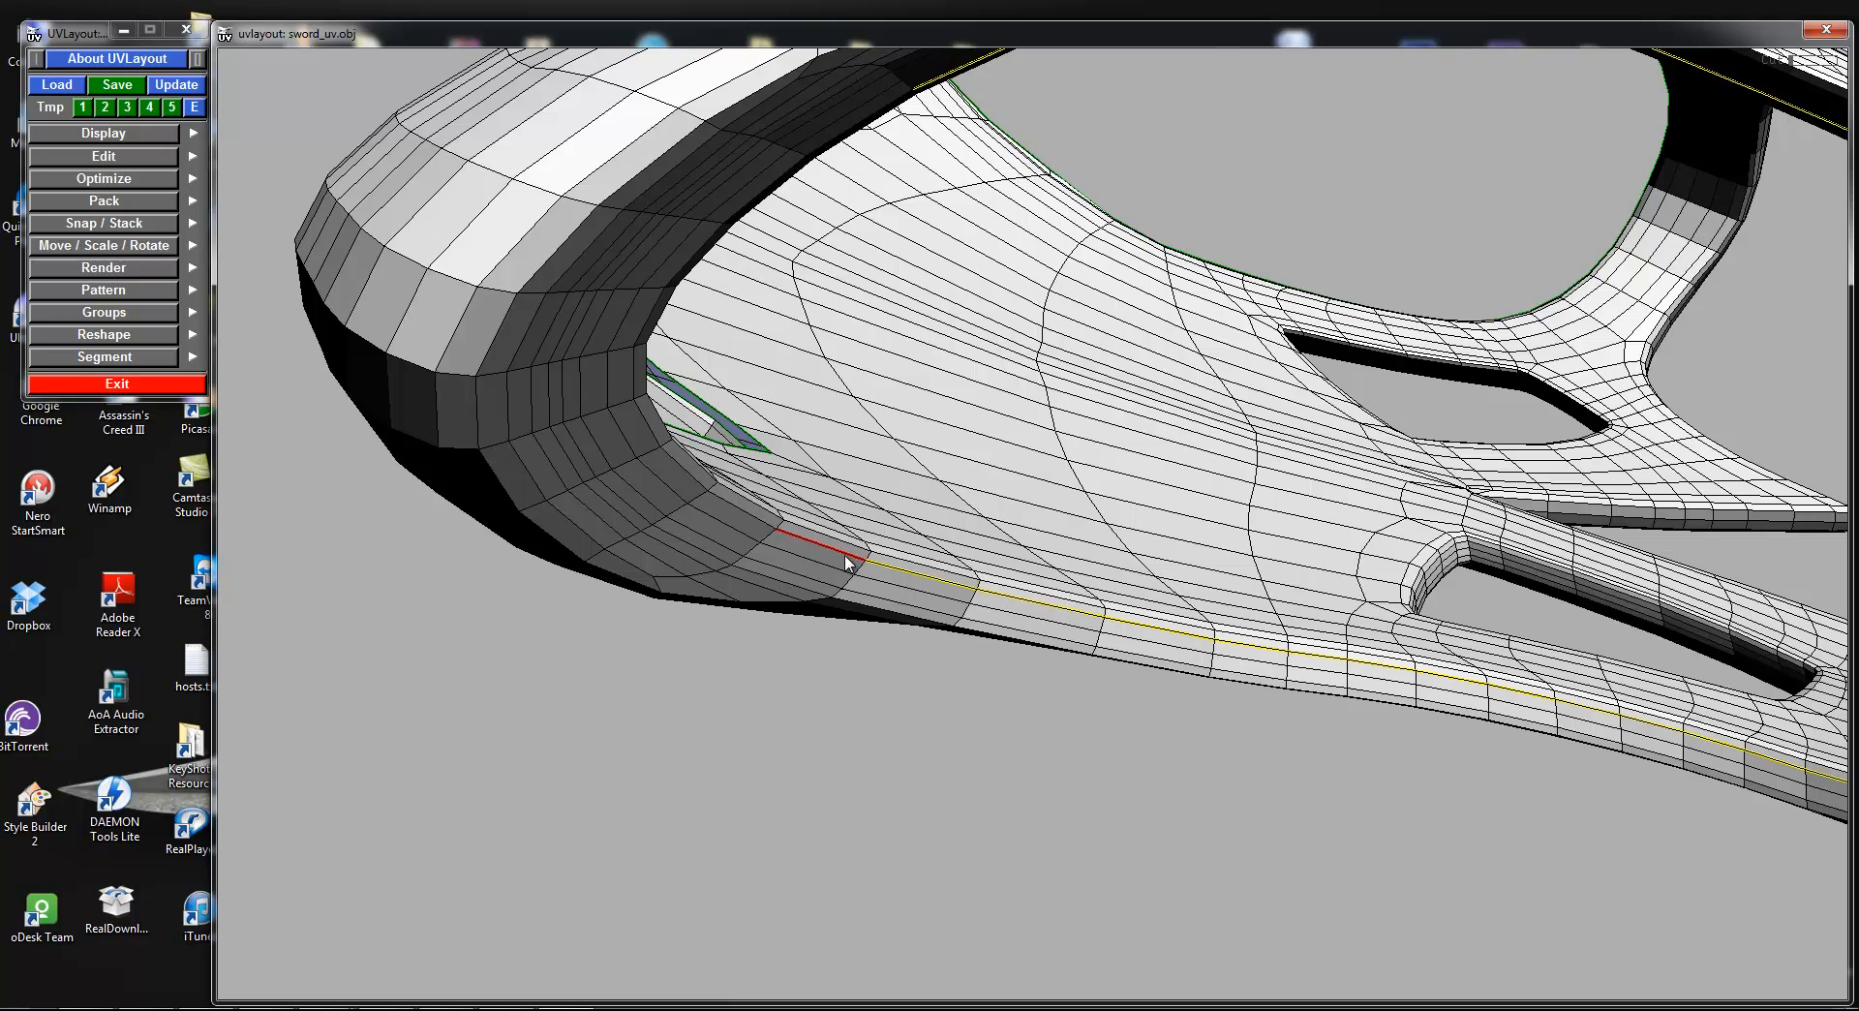
{"action": "left_click_drag", "start_coordinate": [752, 525], "coordinate": [1203, 438]}
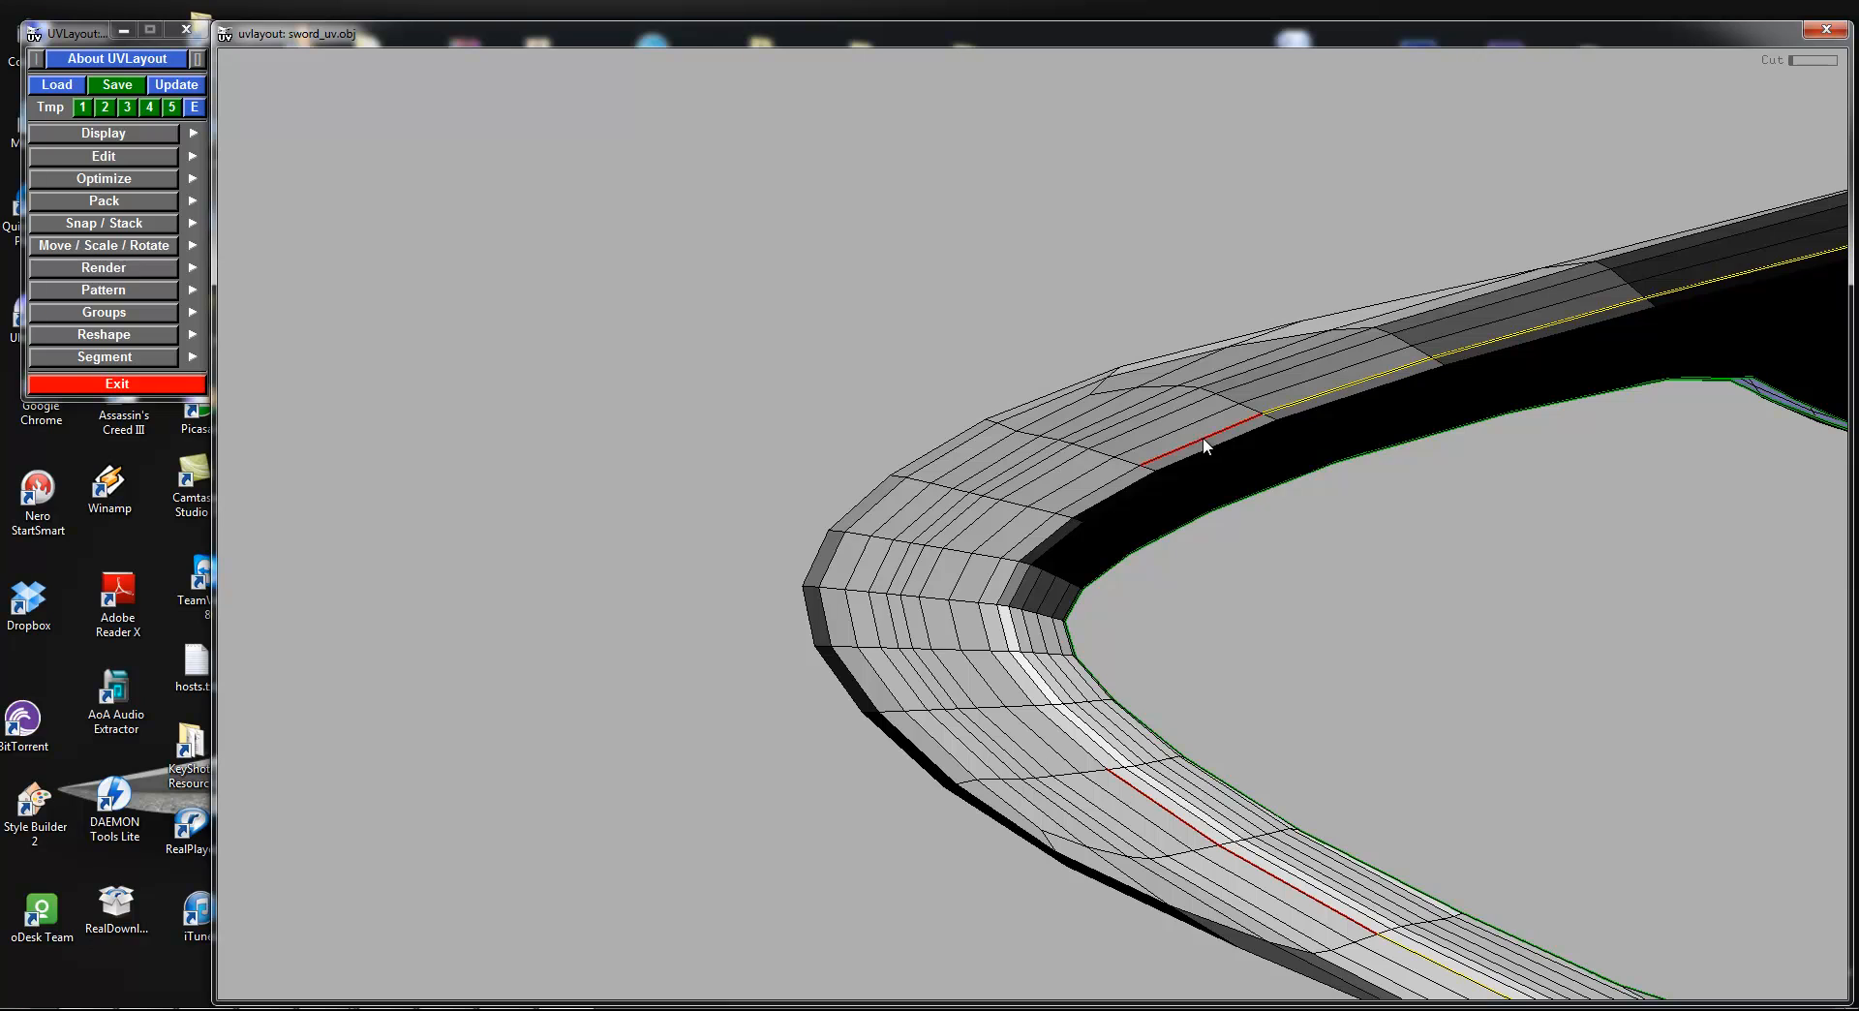
{"action": "key", "text": "c"}
{"action": "left_click_drag", "start_coordinate": [1263, 775], "coordinate": [1060, 818]}
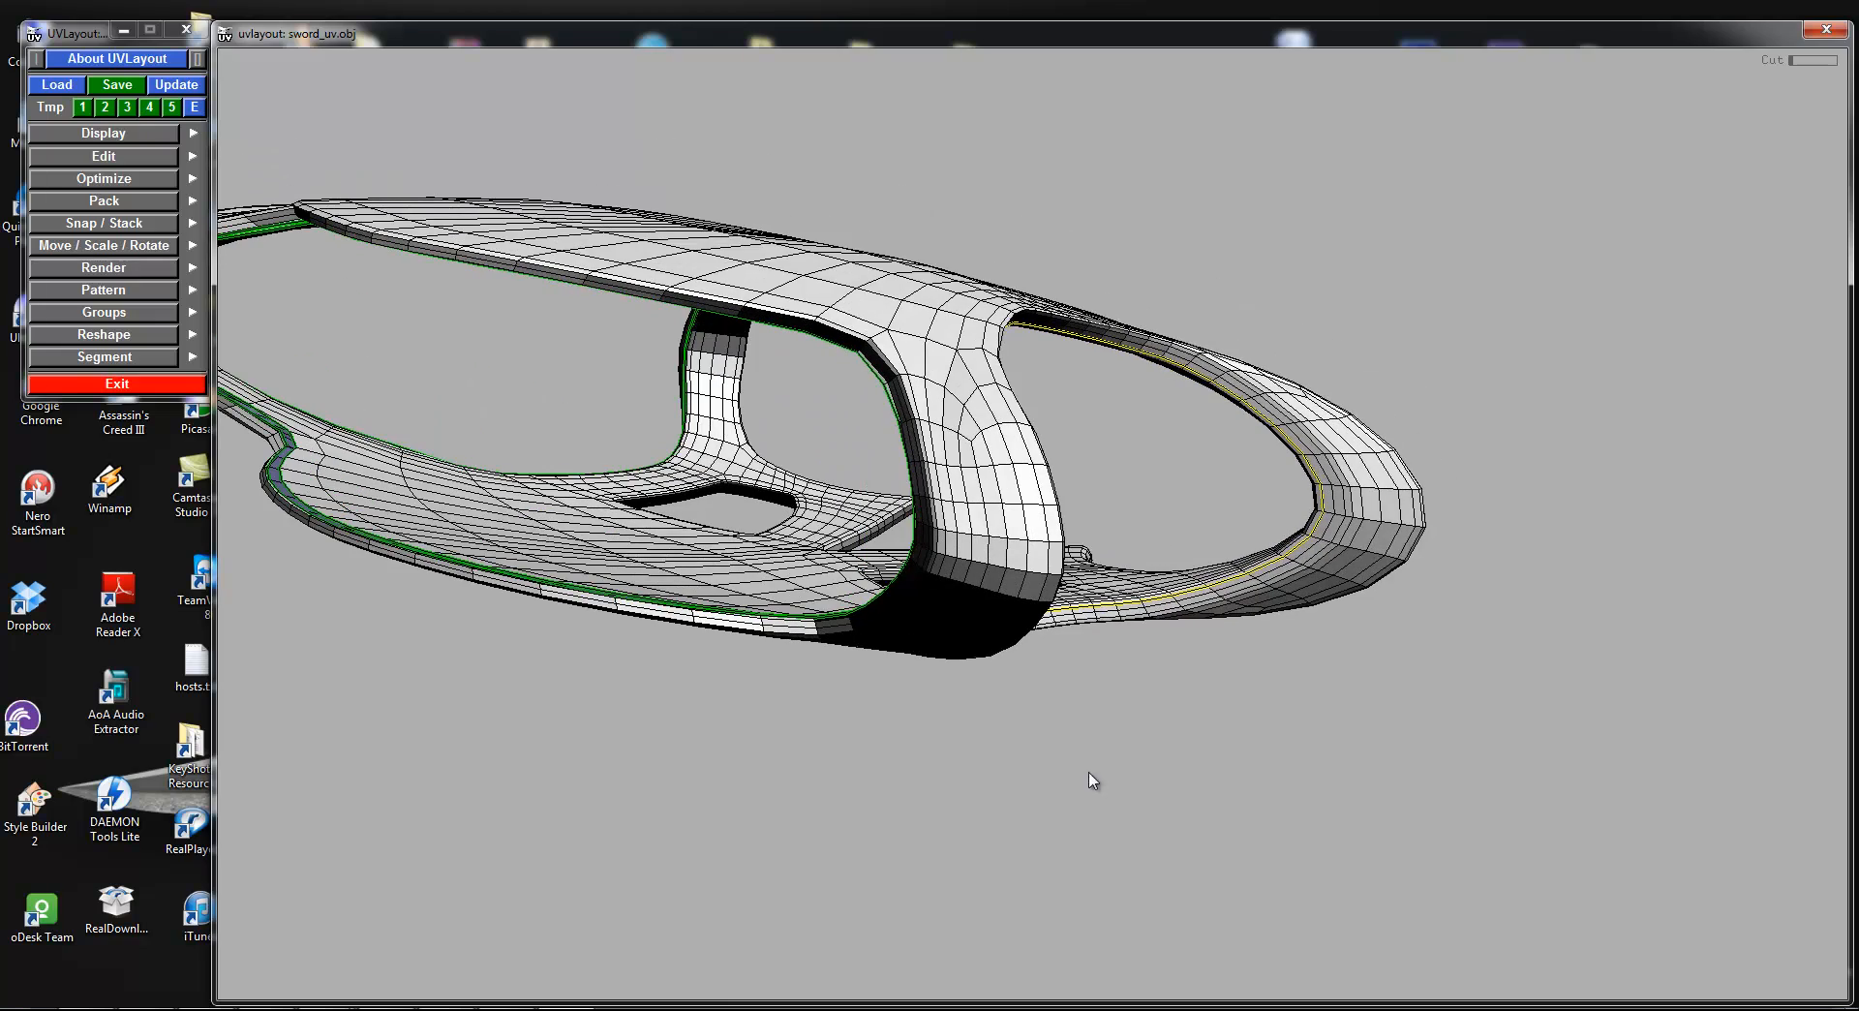
{"action": "key", "text": "Return"}
Step: Mark a seam along the lower side arm's inner edge and down the jaw edge to the pointed tip
{"action": "left_click_drag", "start_coordinate": [1056, 506], "coordinate": [874, 508]}
{"action": "left_click_drag", "start_coordinate": [938, 449], "coordinate": [1167, 541]}
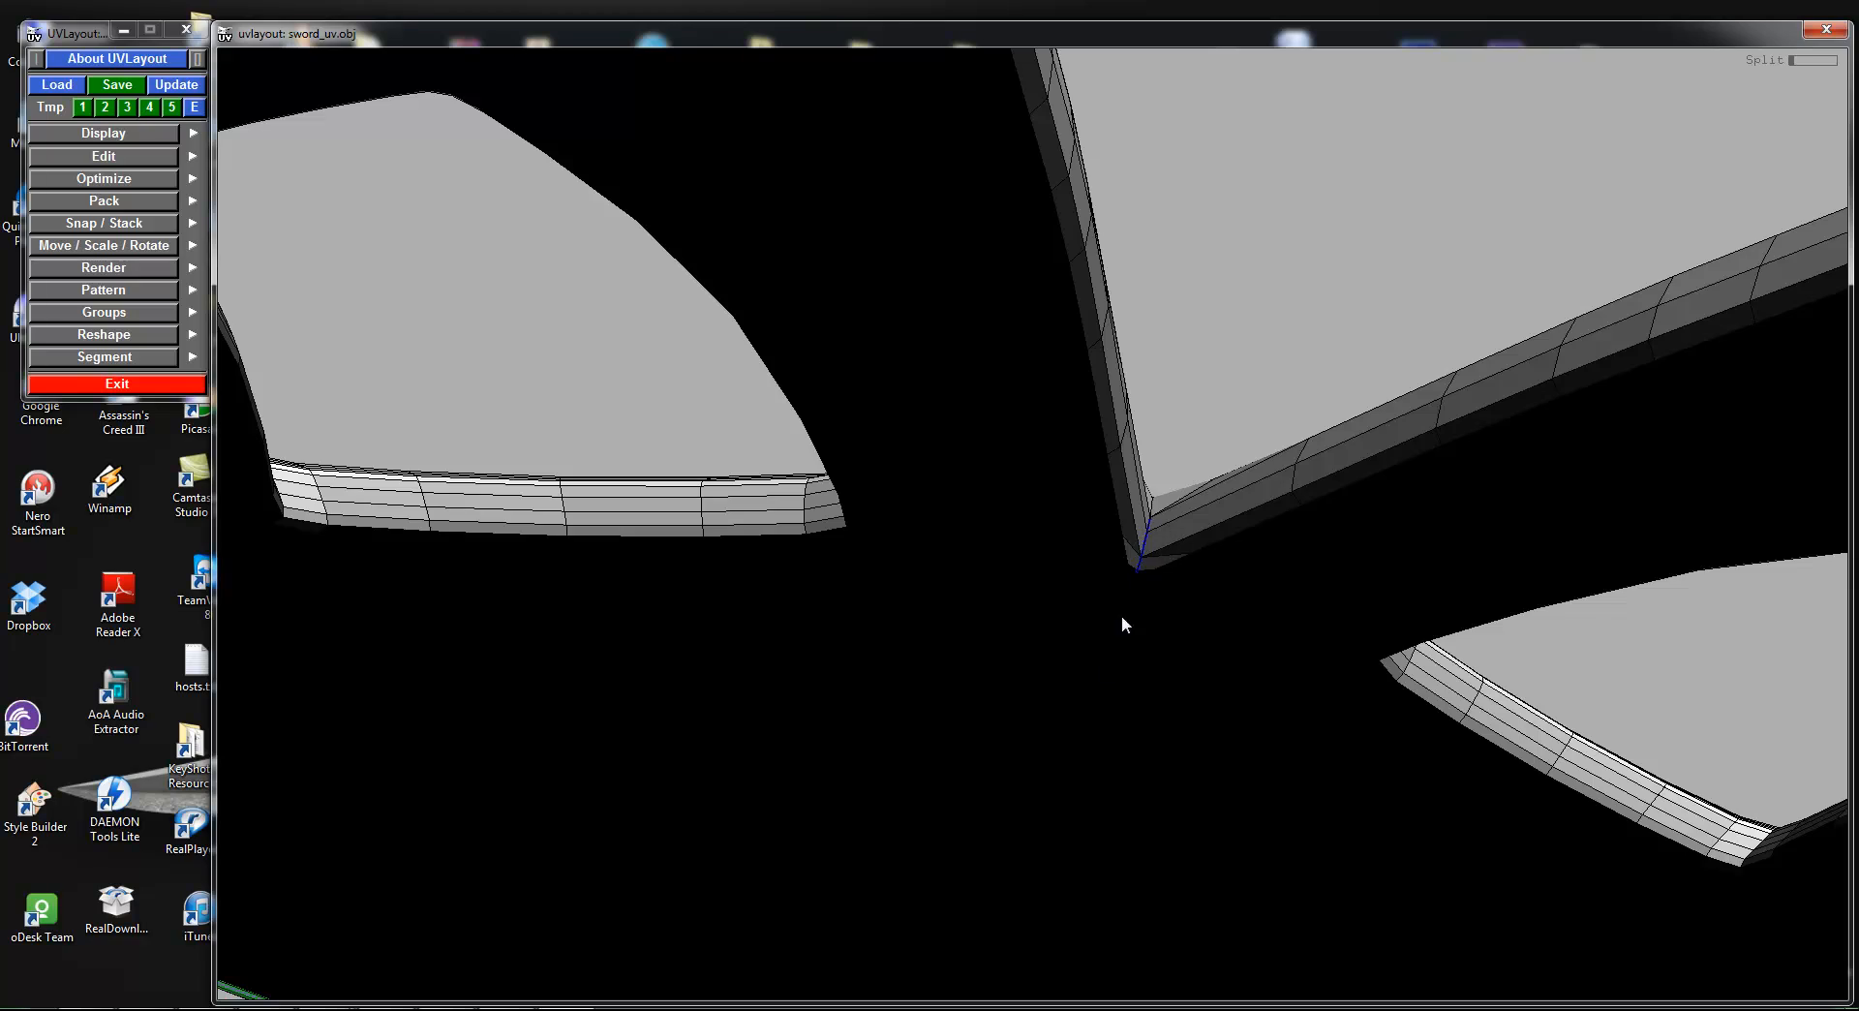
{"action": "left_click_drag", "start_coordinate": [1122, 616], "coordinate": [1120, 755]}
{"action": "right_click_drag", "start_coordinate": [1120, 755], "coordinate": [976, 605]}
{"action": "left_click_drag", "start_coordinate": [976, 605], "coordinate": [879, 726]}
{"action": "middle_click_drag", "start_coordinate": [879, 726], "coordinate": [966, 509]}
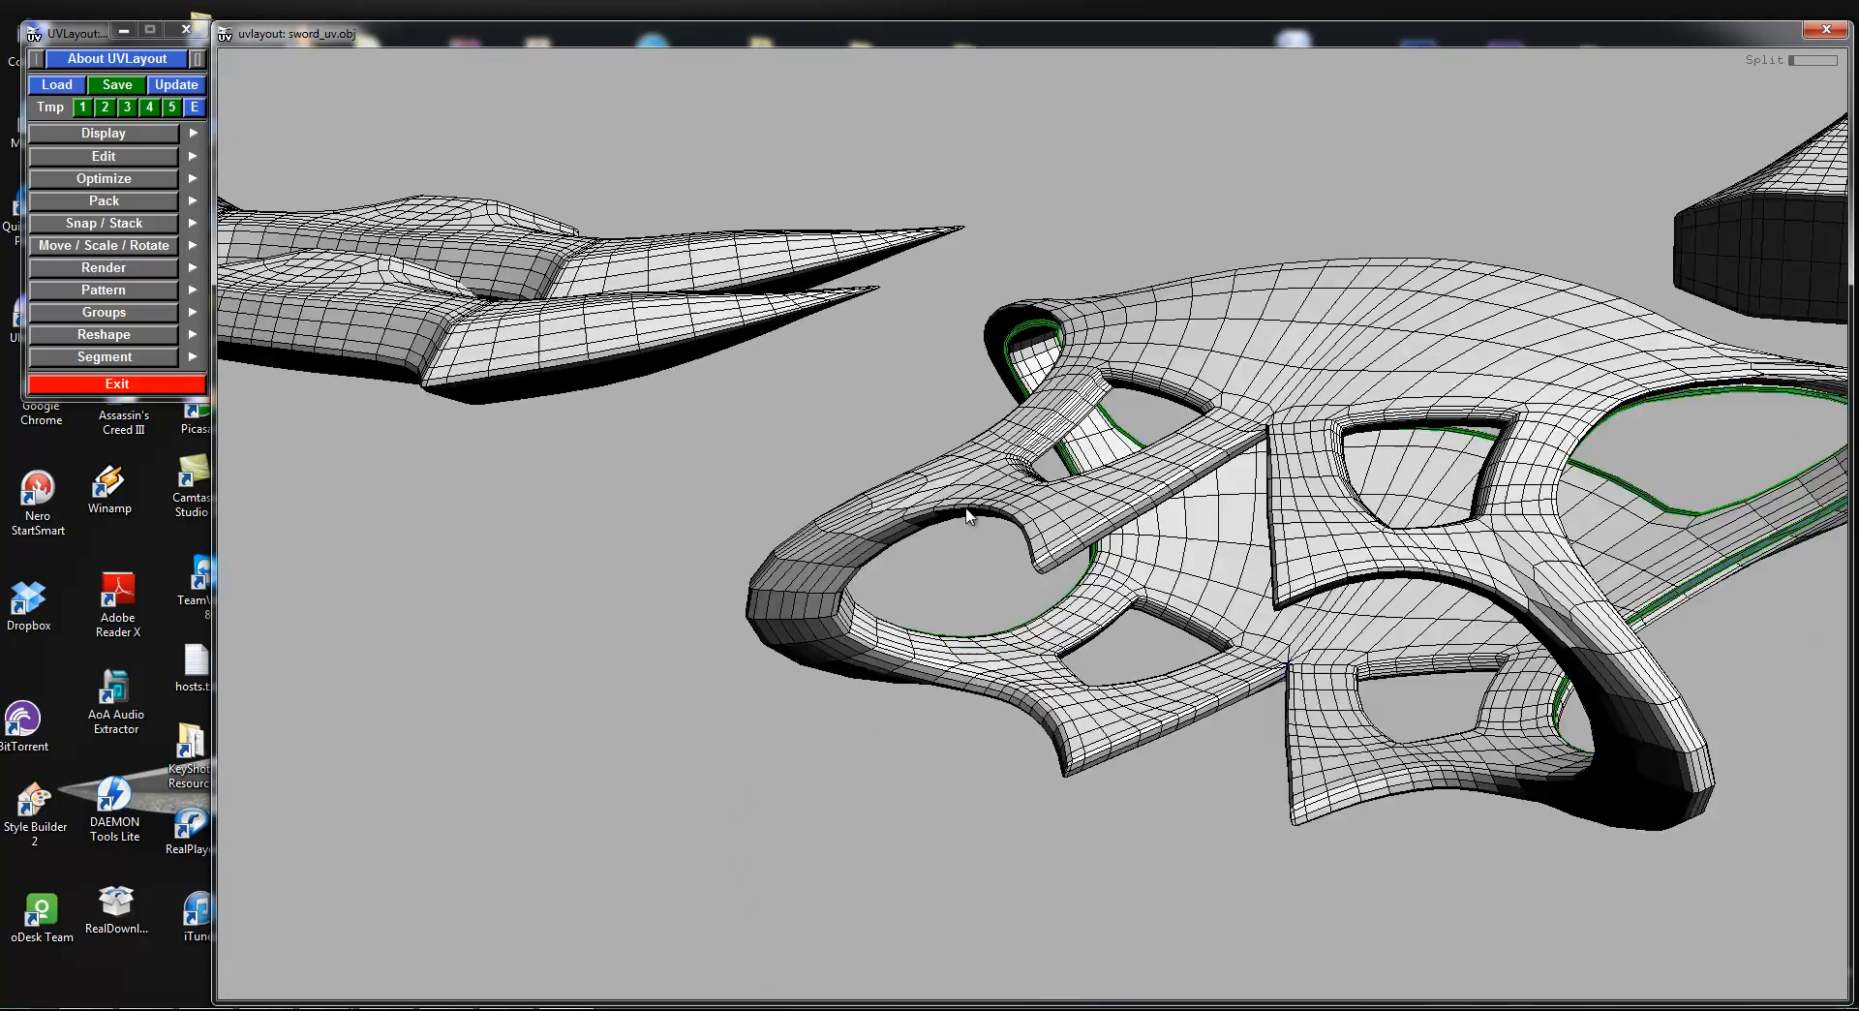
{"action": "right_click_drag", "start_coordinate": [966, 510], "coordinate": [879, 533]}
{"action": "left_click_drag", "start_coordinate": [876, 532], "coordinate": [1008, 589]}
{"action": "key", "text": "c"}
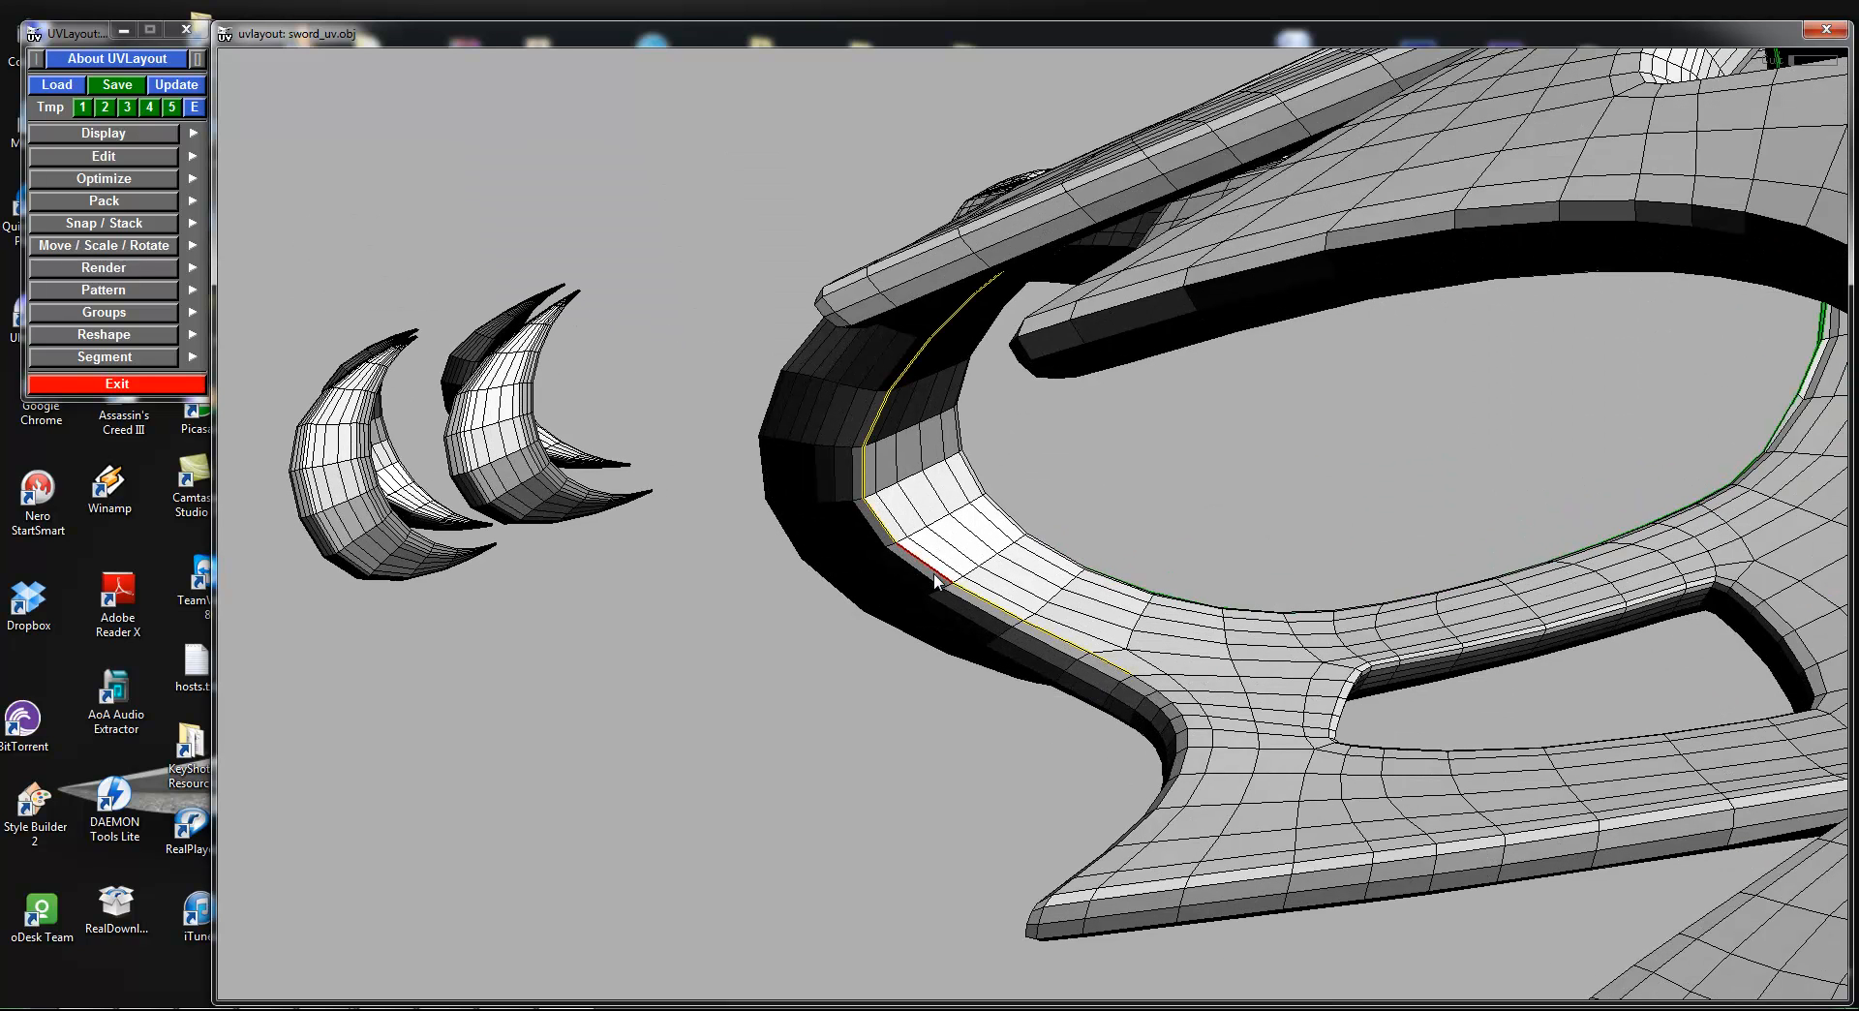
{"action": "key", "text": "c"}
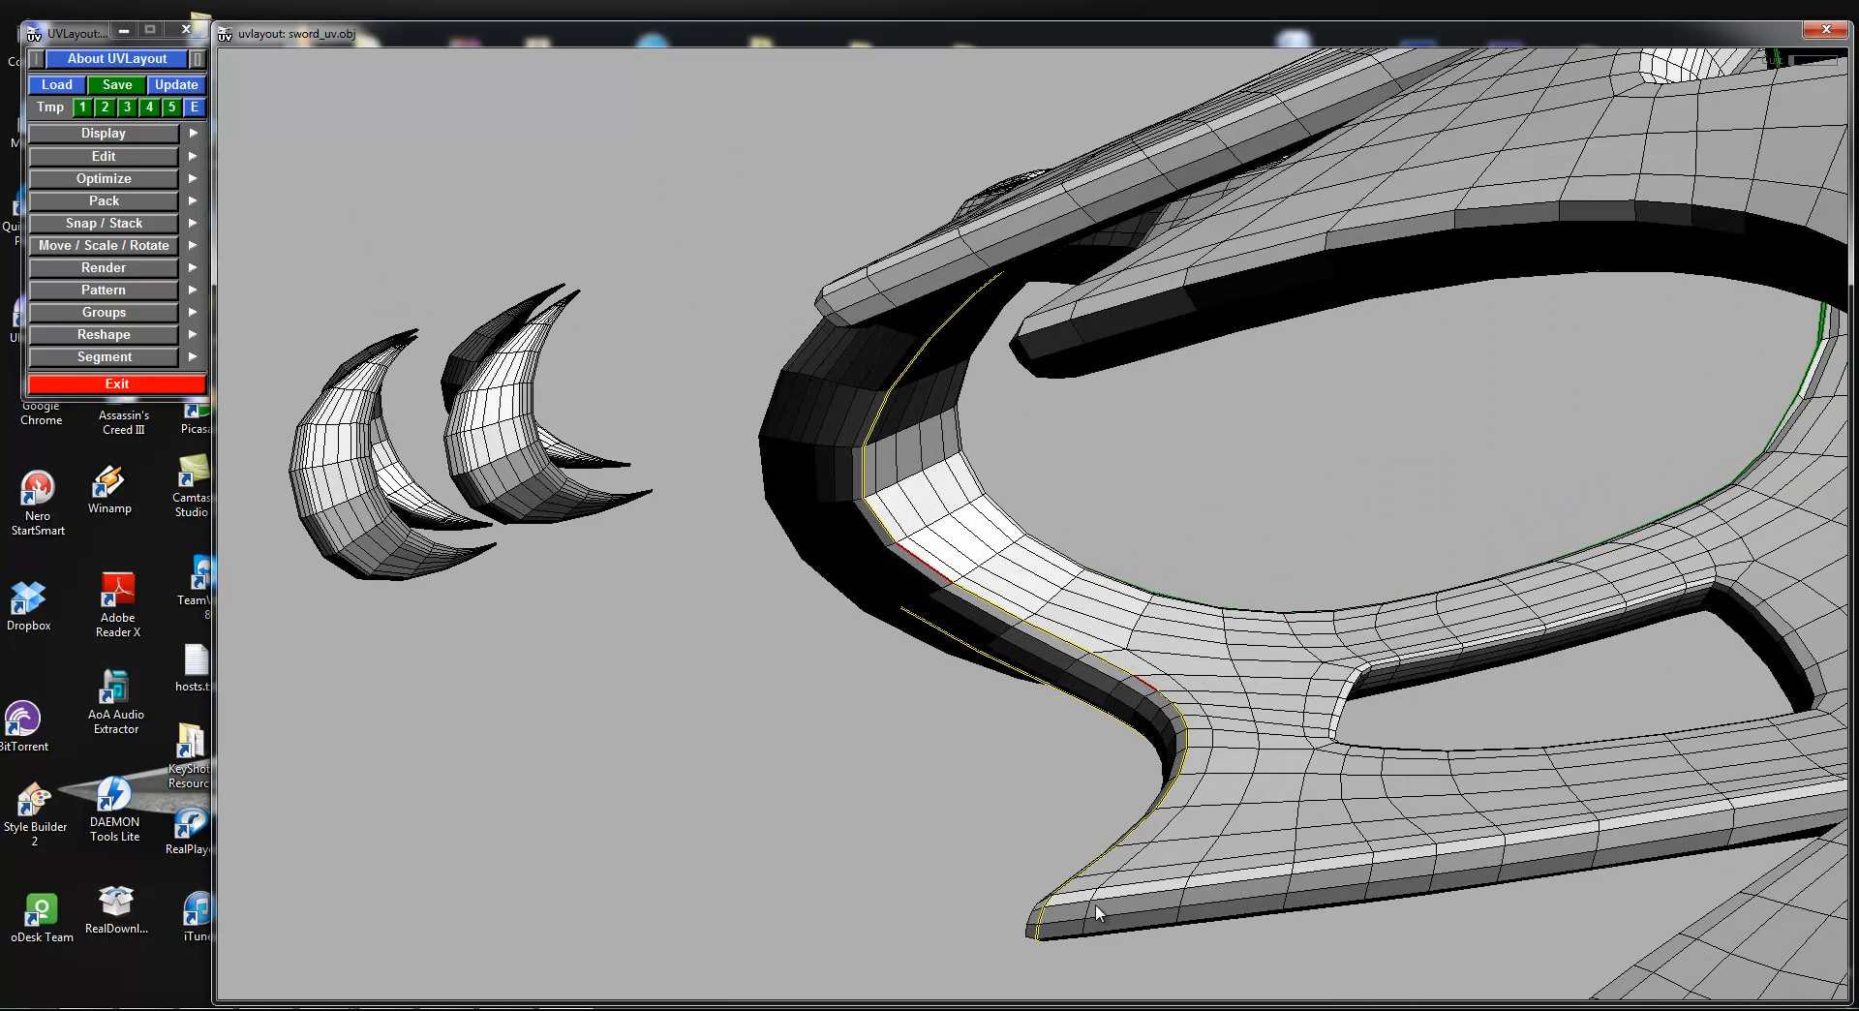
Step: Mark a seam from the jaw tip up the central notch and weld the misplaced seam edges beside the tip
{"action": "key", "text": "c"}
{"action": "key", "text": "w"}
{"action": "left_click_drag", "start_coordinate": [1013, 670], "coordinate": [1333, 548]}
{"action": "left_click_drag", "start_coordinate": [1468, 584], "coordinate": [1042, 664]}
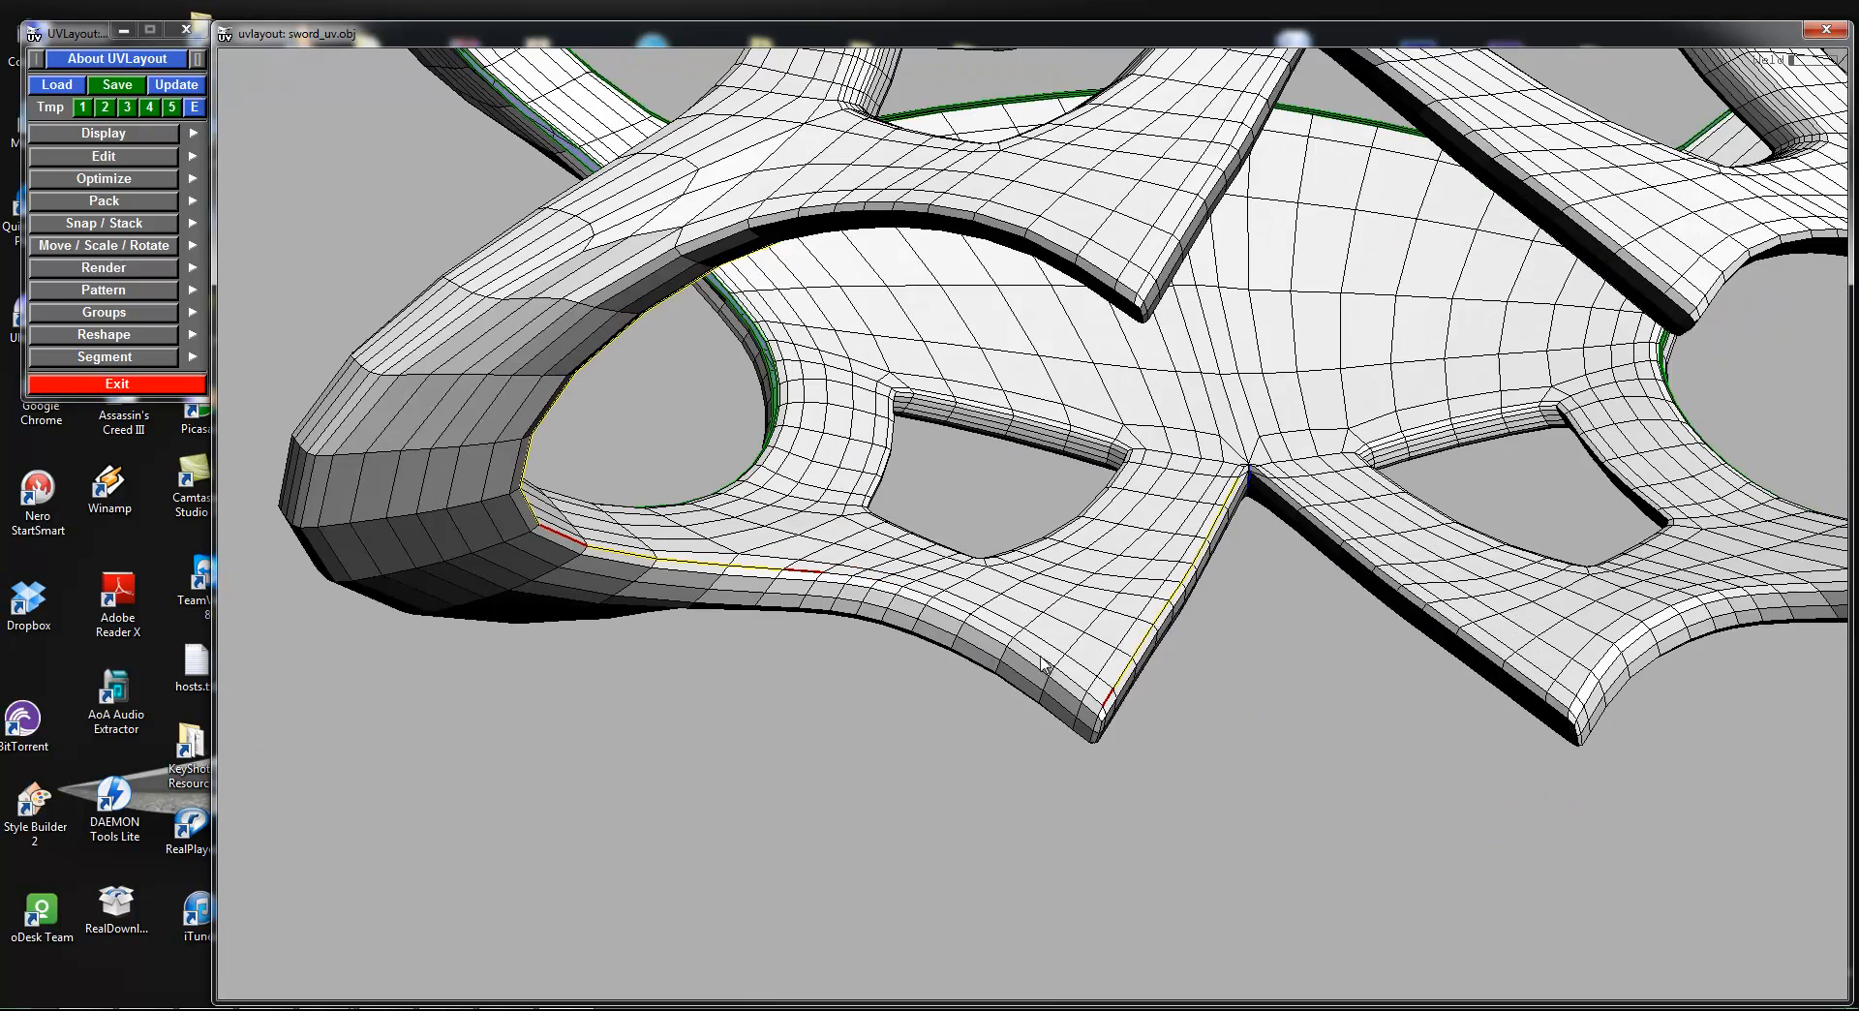
Step: Recut the seam at the first jaw tip and carry it across the central notch, around the second tip and along its jaw edge
{"action": "key", "text": "c"}
{"action": "middle_click_drag", "start_coordinate": [1255, 472], "coordinate": [1100, 486]}
{"action": "right_click_drag", "start_coordinate": [1100, 485], "coordinate": [1384, 370]}
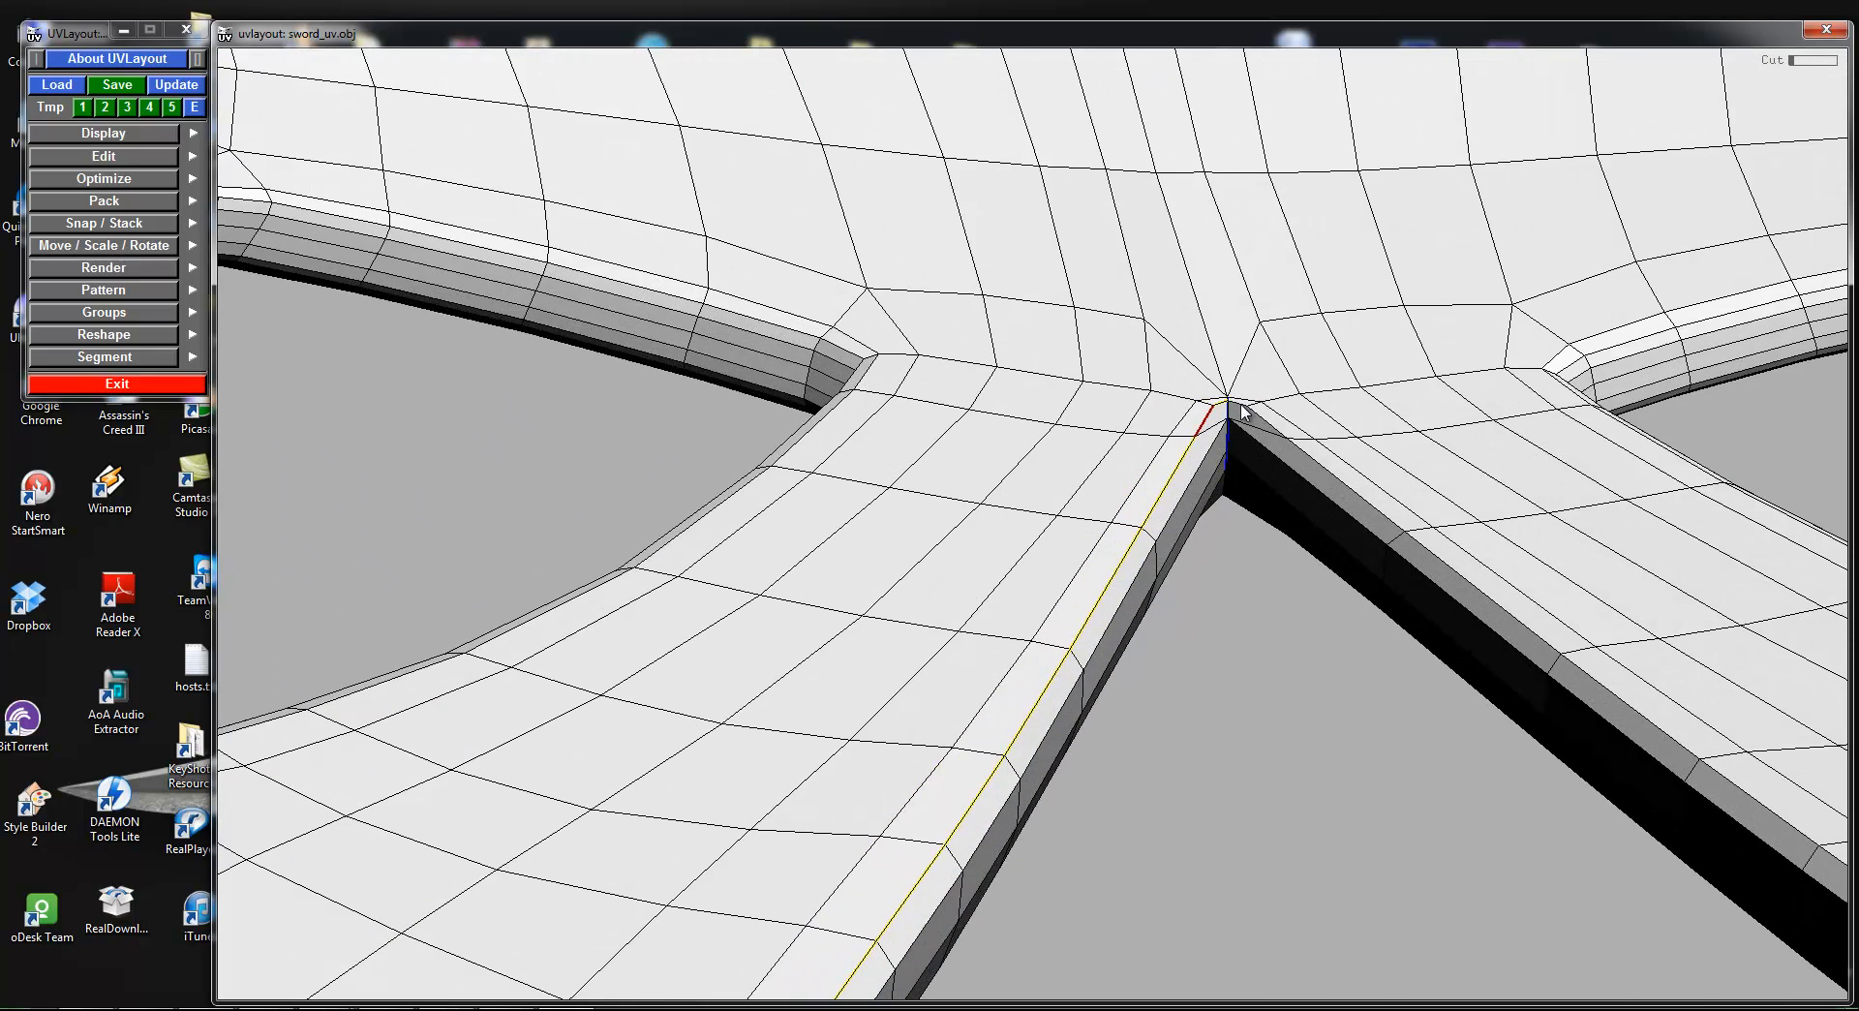
{"action": "right_click_drag", "start_coordinate": [1242, 411], "coordinate": [1286, 452]}
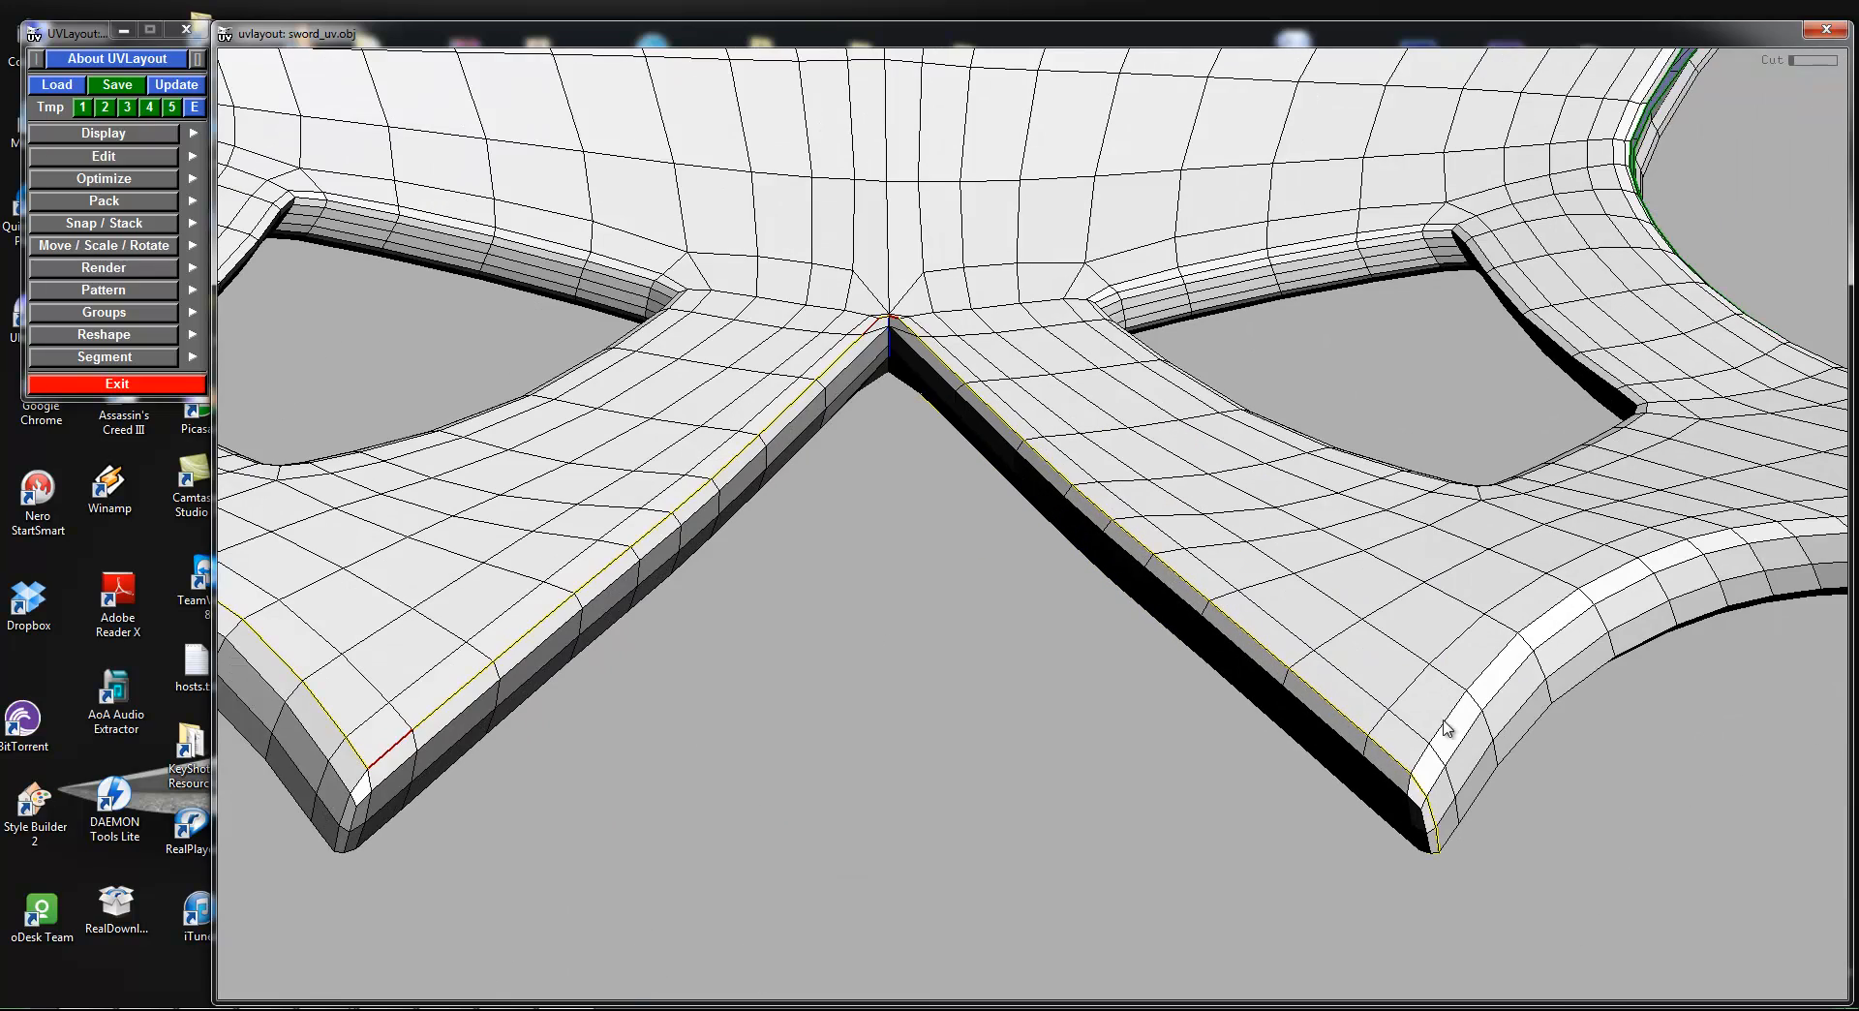
{"action": "key", "text": "c"}
{"action": "key", "text": "c"}
{"action": "right_click_drag", "start_coordinate": [1423, 780], "coordinate": [1423, 685]}
{"action": "left_click_drag", "start_coordinate": [1423, 684], "coordinate": [1284, 581]}
{"action": "middle_click_drag", "start_coordinate": [1283, 580], "coordinate": [1350, 880]}
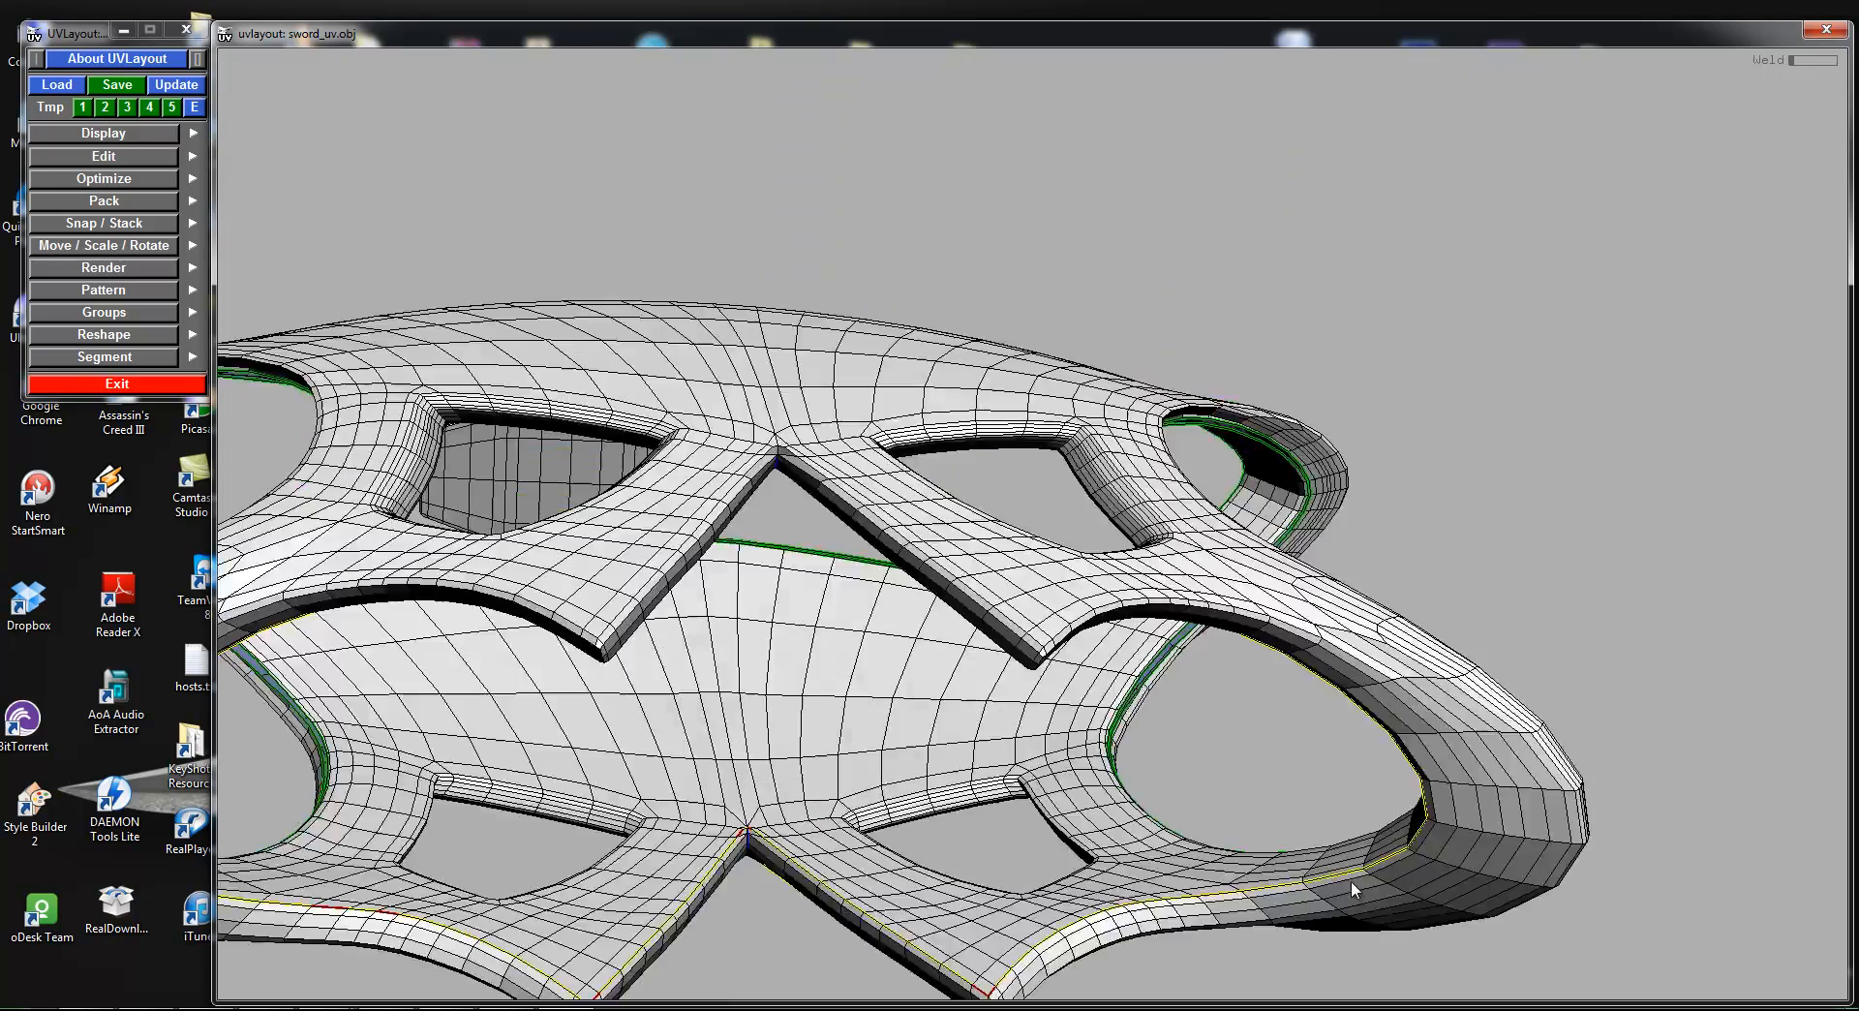
Step: Mark a seam along the opposite mask plate's inner jaw edge and weld the stray edges near its tip
{"action": "left_click_drag", "start_coordinate": [1351, 880], "coordinate": [1234, 273]}
{"action": "right_click_drag", "start_coordinate": [1234, 273], "coordinate": [1484, 494]}
{"action": "middle_click_drag", "start_coordinate": [1484, 493], "coordinate": [1461, 605]}
{"action": "key", "text": "c"}
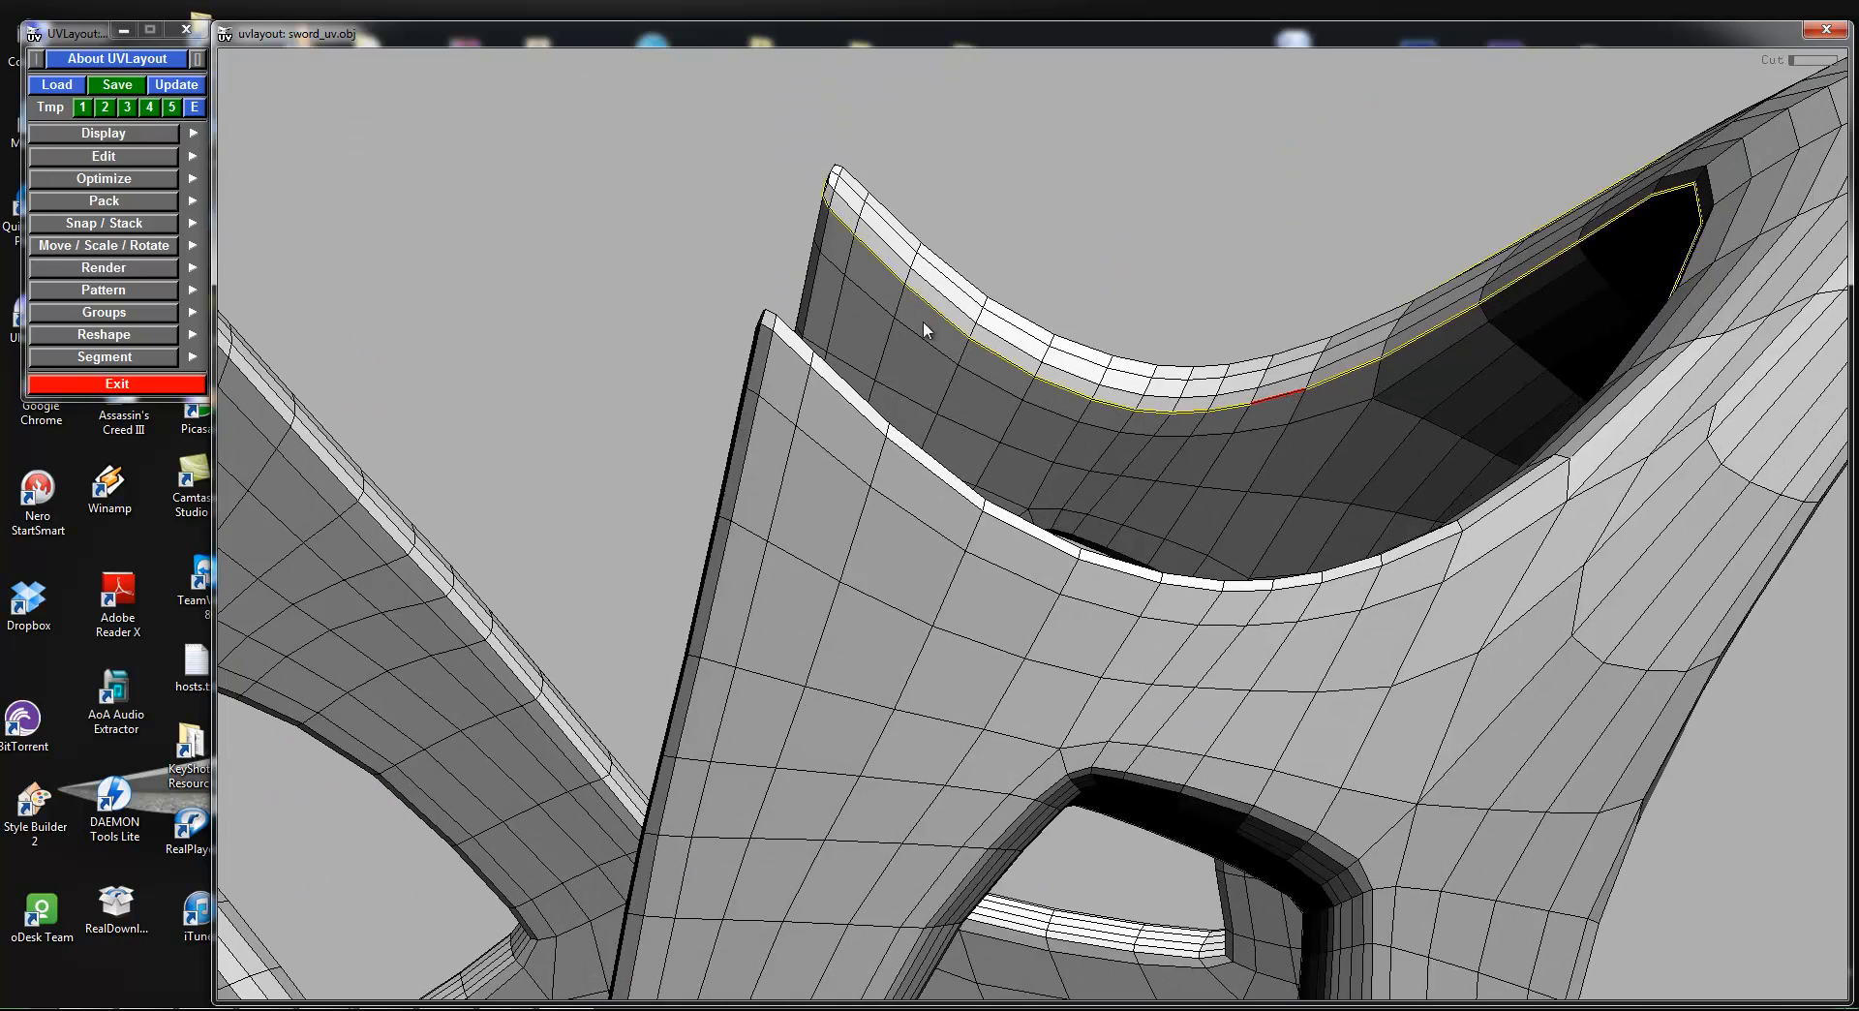
{"action": "left_click_drag", "start_coordinate": [922, 322], "coordinate": [984, 276]}
{"action": "key", "text": "w"}
{"action": "key", "text": "c"}
Step: Complete the seam along the opposite plate's central notch and split the mask along the jaw seams
{"action": "left_click_drag", "start_coordinate": [1085, 385], "coordinate": [1386, 431]}
{"action": "right_click_drag", "start_coordinate": [1386, 430], "coordinate": [1051, 695]}
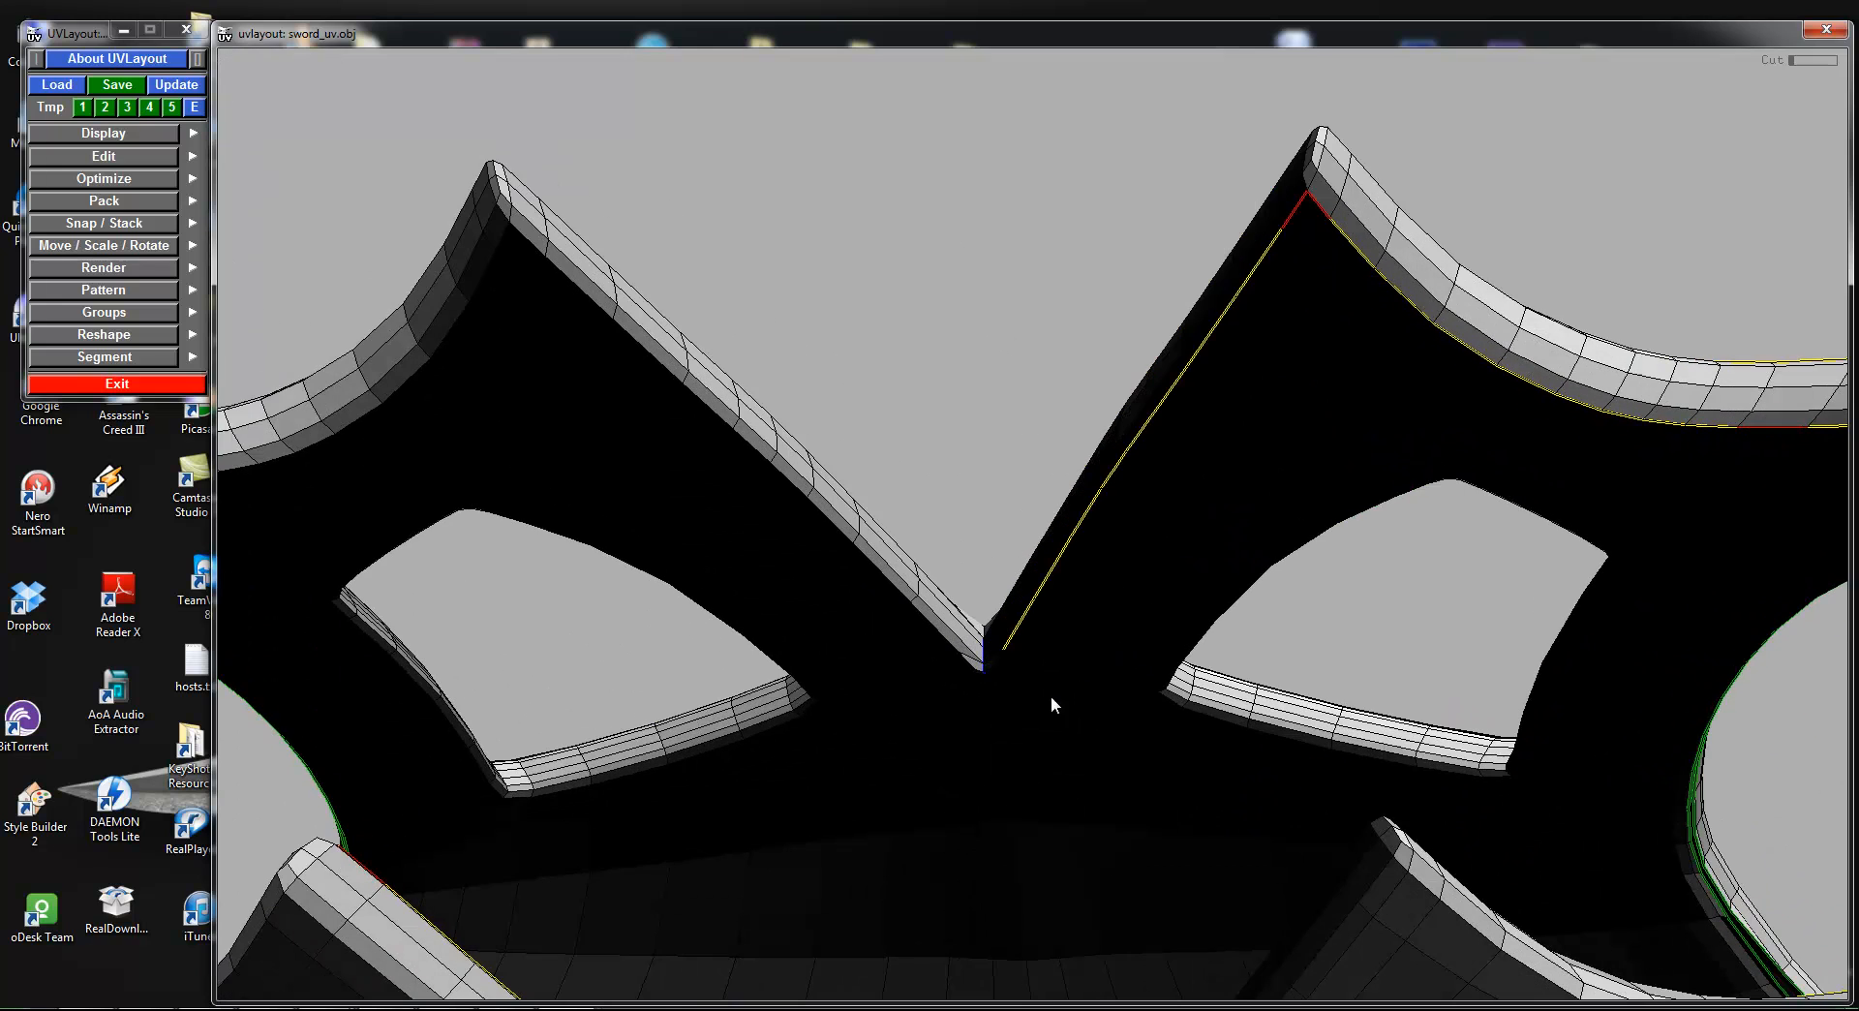
{"action": "left_click_drag", "start_coordinate": [977, 662], "coordinate": [1001, 592]}
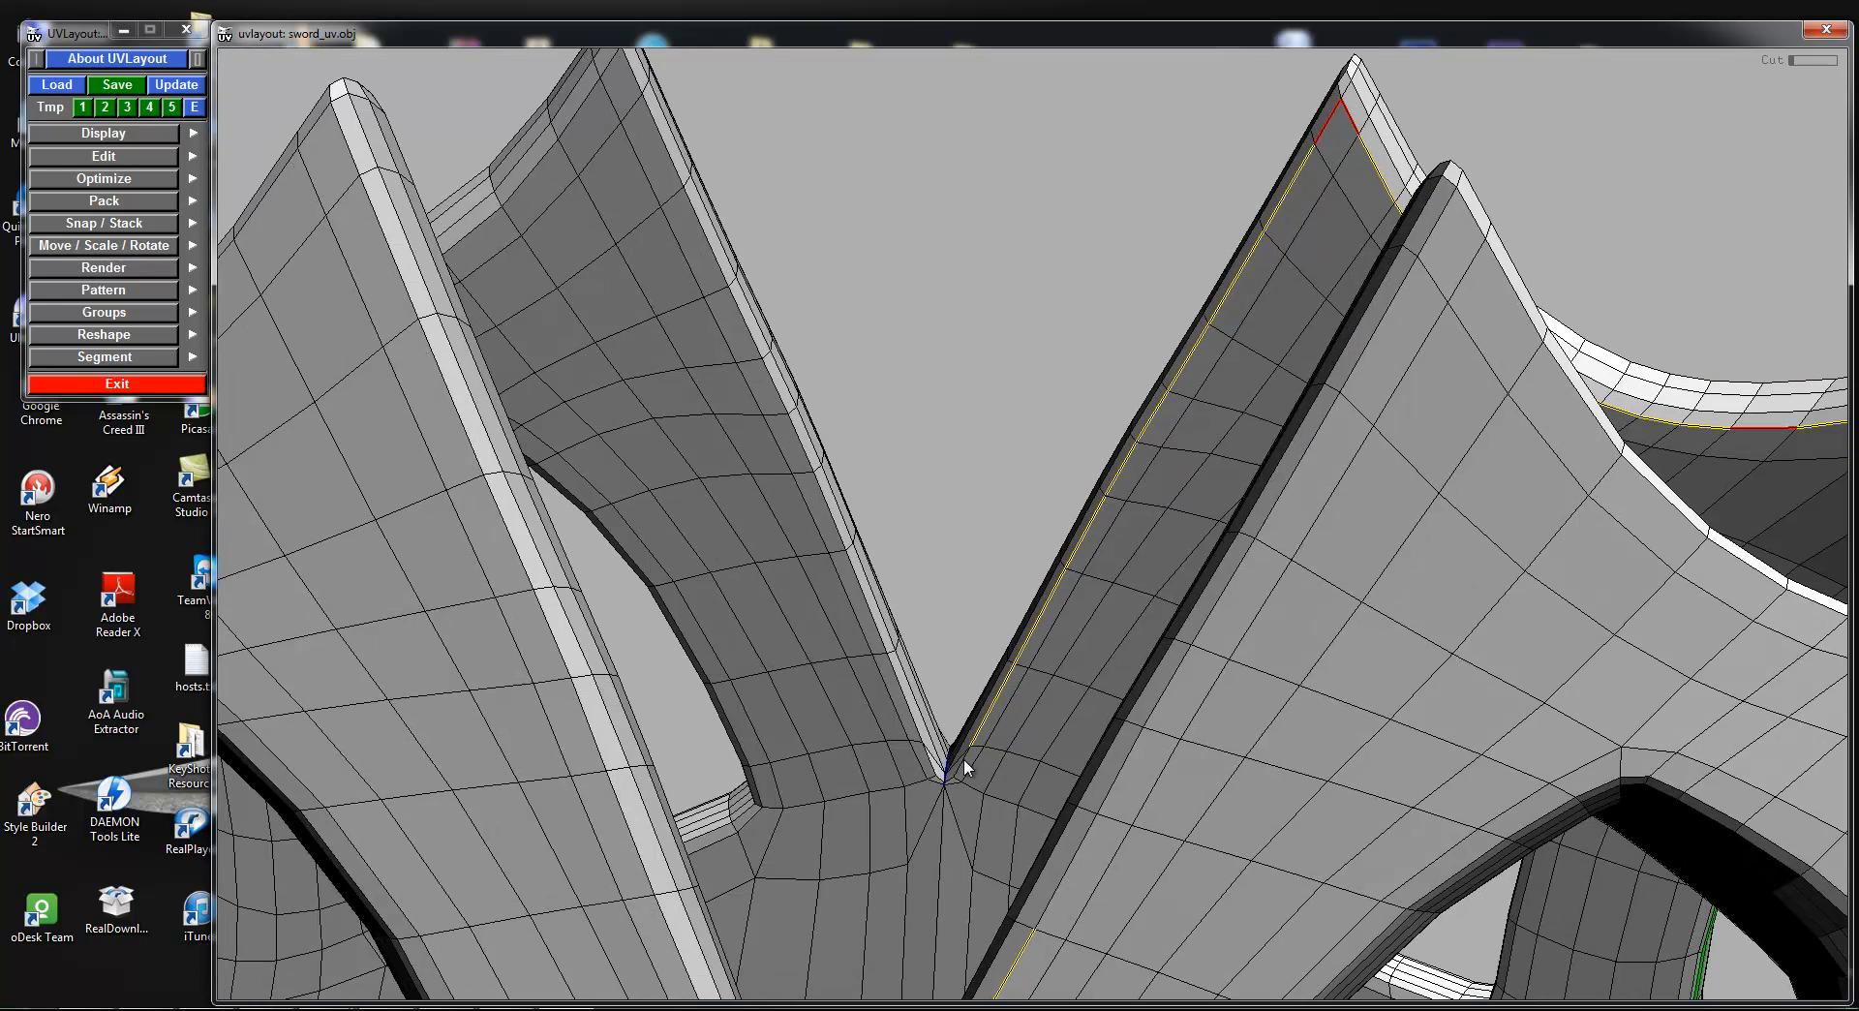
{"action": "key", "text": "c"}
{"action": "left_click_drag", "start_coordinate": [937, 771], "coordinate": [1331, 730]}
{"action": "key", "text": "c"}
{"action": "key", "text": "w"}
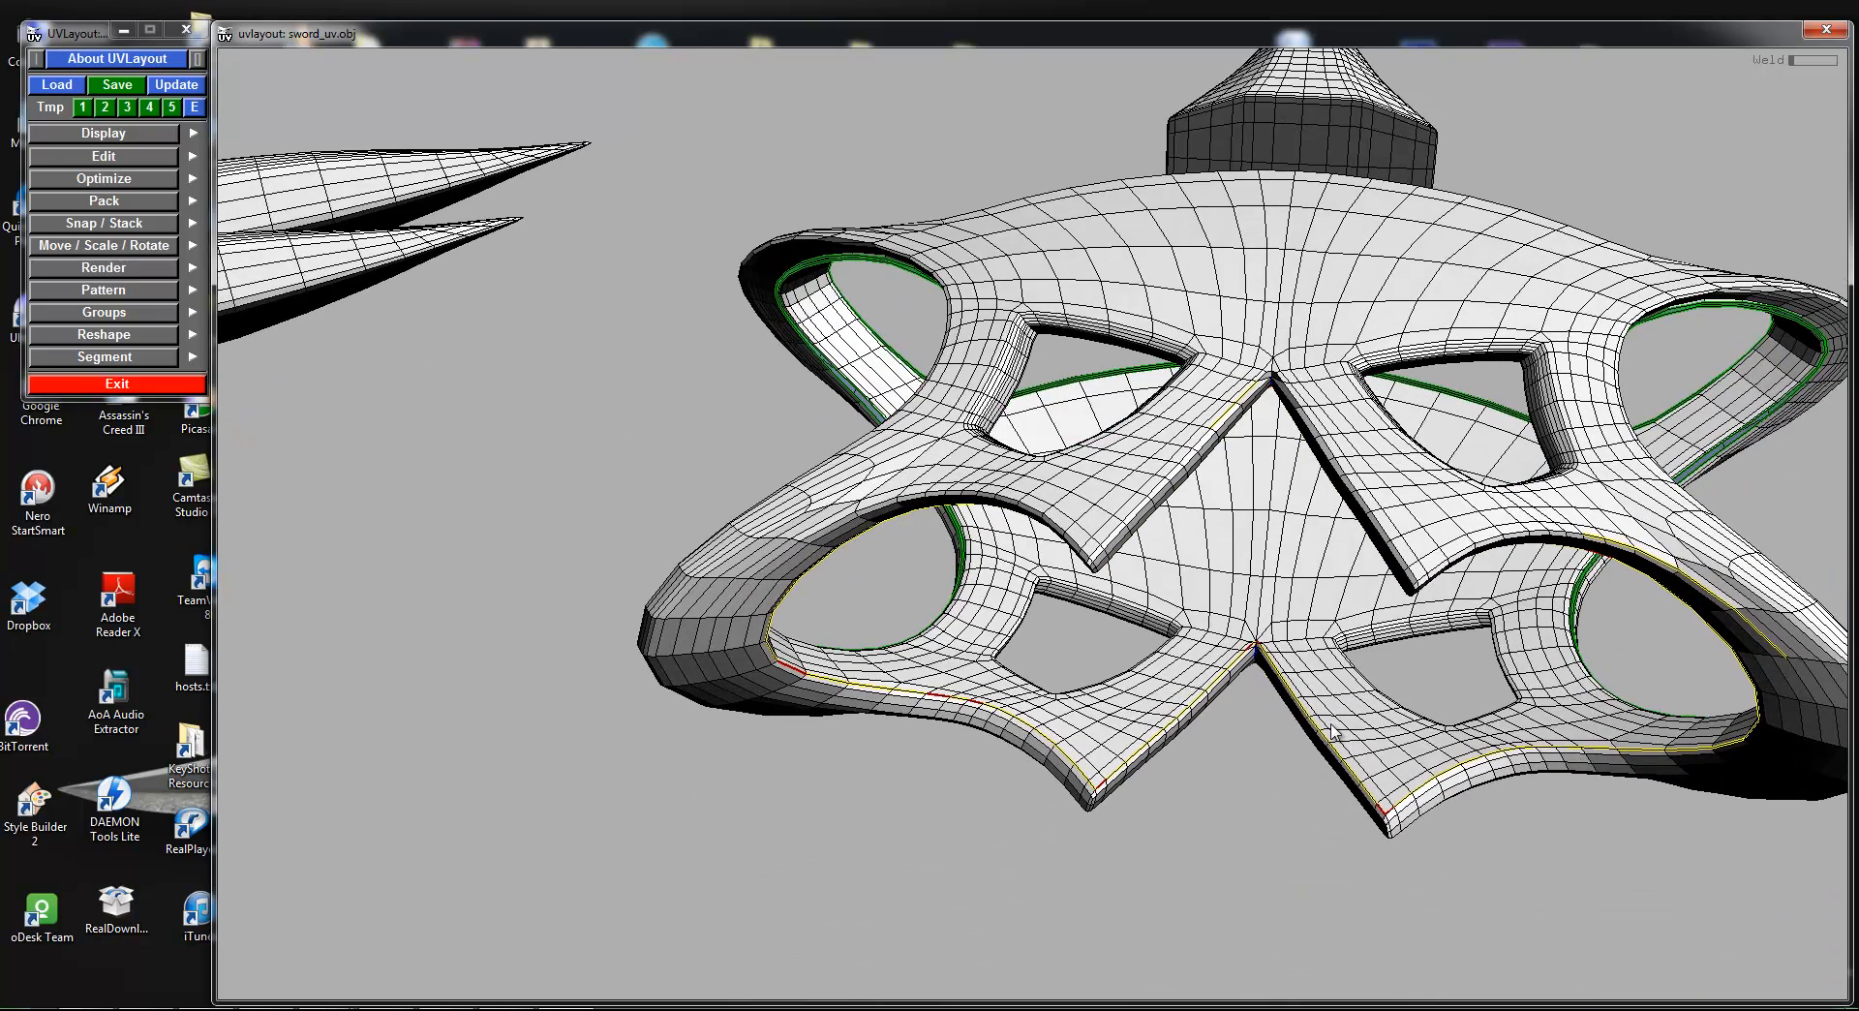
{"action": "key", "text": "Return"}
Step: Cut seams around both eye openings on the mask plate's inner face and split along them
{"action": "right_click_drag", "start_coordinate": [1313, 716], "coordinate": [1607, 590]}
{"action": "right_click_drag", "start_coordinate": [1362, 590], "coordinate": [1094, 581]}
{"action": "mouse_move", "coordinate": [1207, 648]}
{"action": "left_mouse_down"}
{"action": "mouse_move", "coordinate": [1195, 565]}
{"action": "mouse_move", "coordinate": [1181, 600]}
{"action": "left_mouse_up"}
{"action": "right_click_drag", "start_coordinate": [1251, 710], "coordinate": [1242, 676]}
{"action": "left_click_drag", "start_coordinate": [1242, 677], "coordinate": [938, 468]}
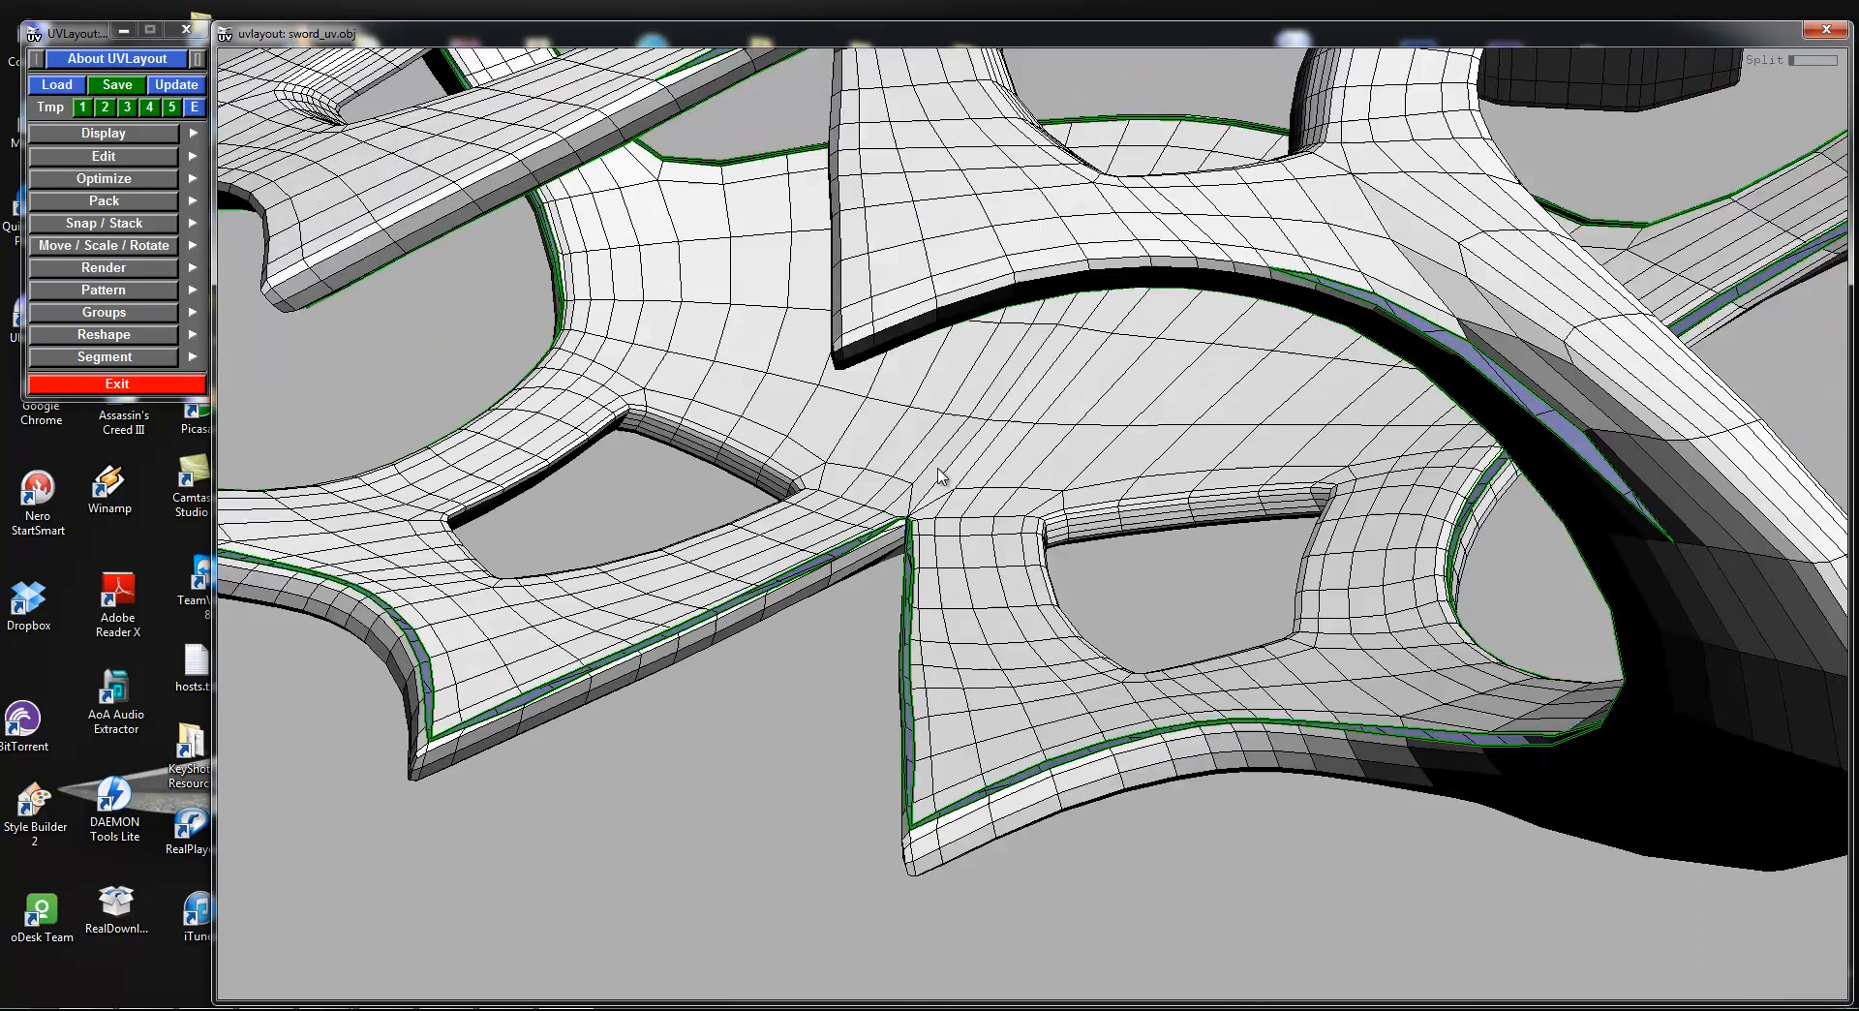
{"action": "right_click_drag", "start_coordinate": [939, 475], "coordinate": [1026, 504]}
{"action": "key", "text": "c"}
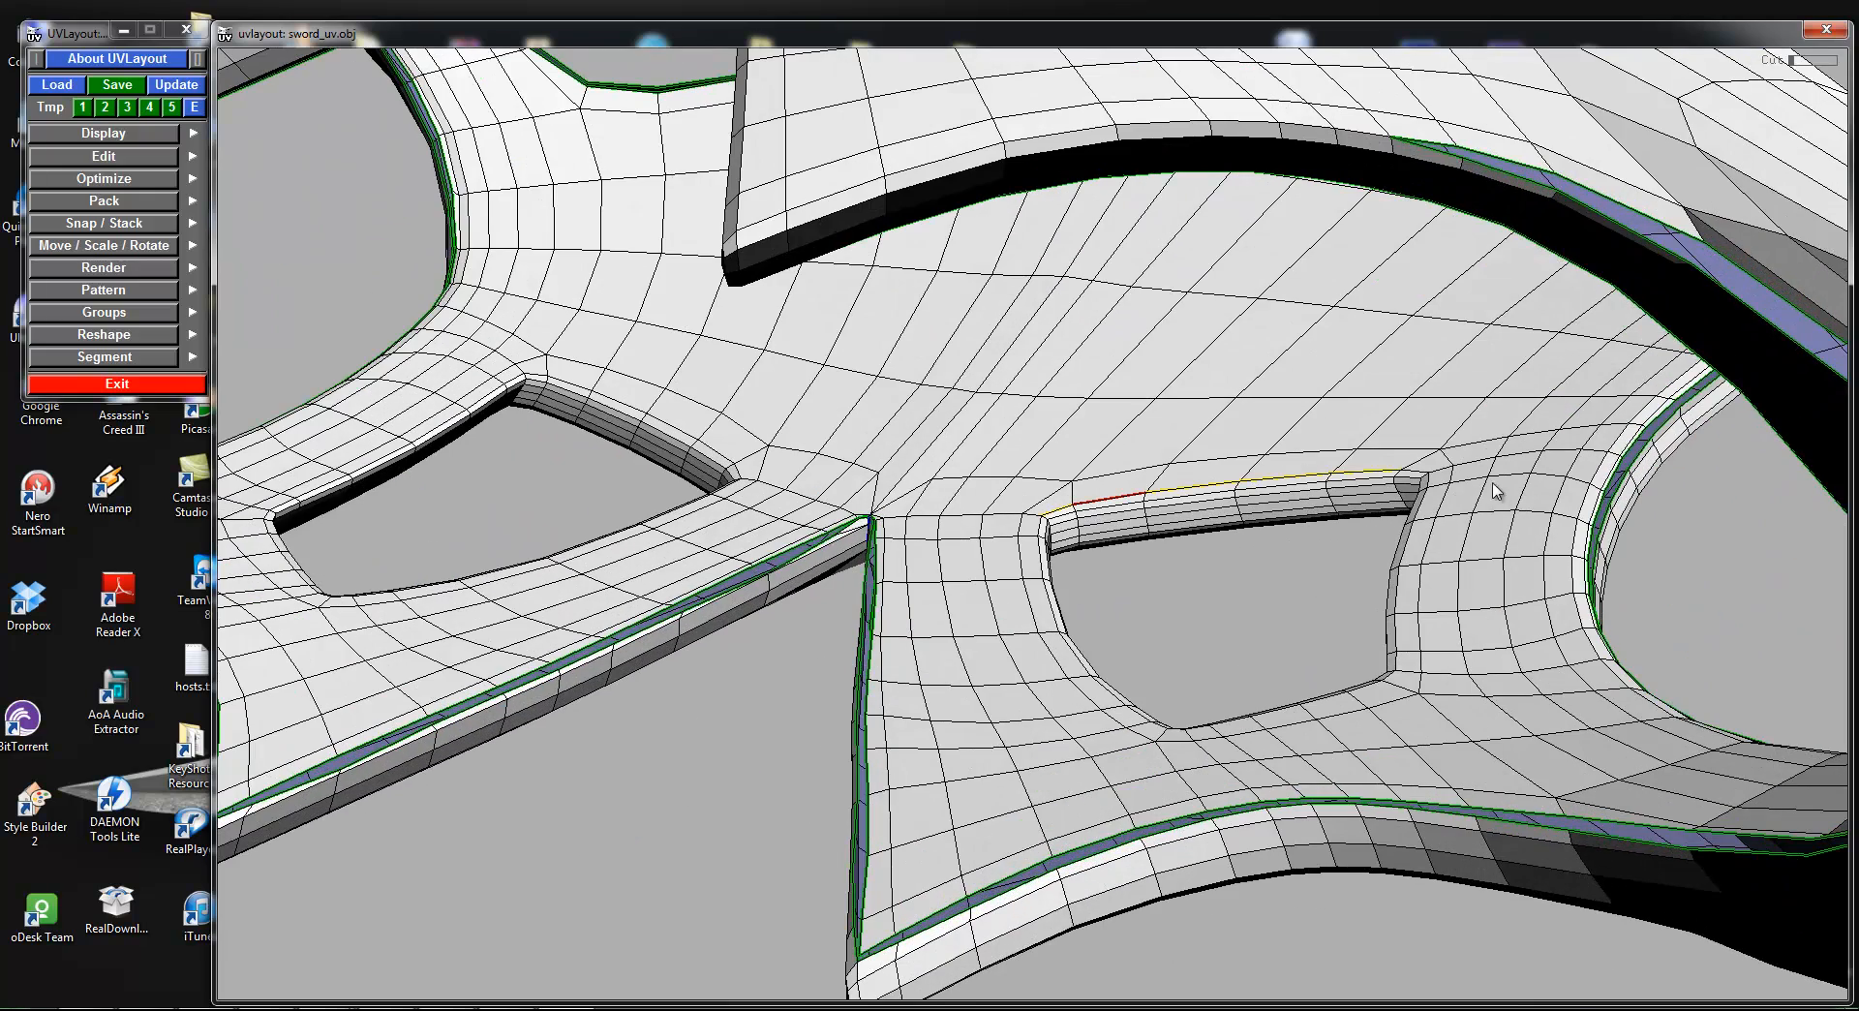
{"action": "key", "text": "w"}
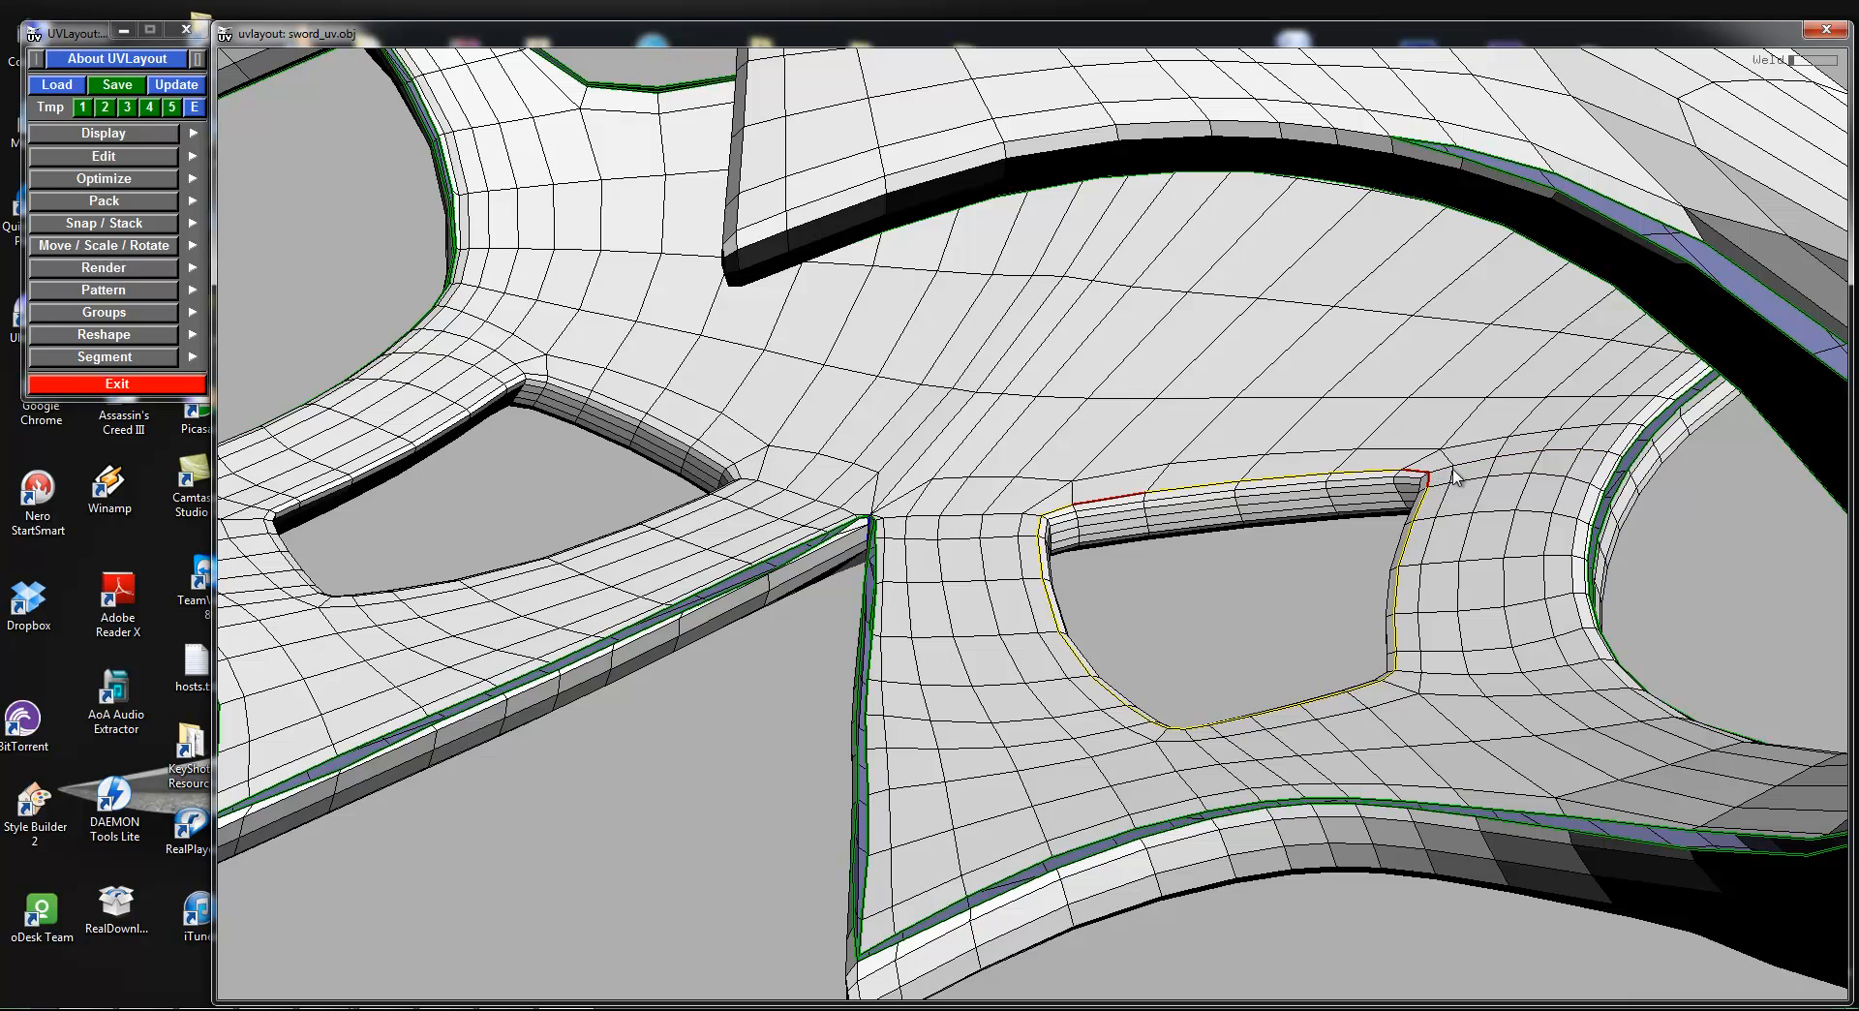
{"action": "left_click_drag", "start_coordinate": [1293, 625], "coordinate": [1285, 644]}
{"action": "middle_click_drag", "start_coordinate": [1241, 628], "coordinate": [1436, 596]}
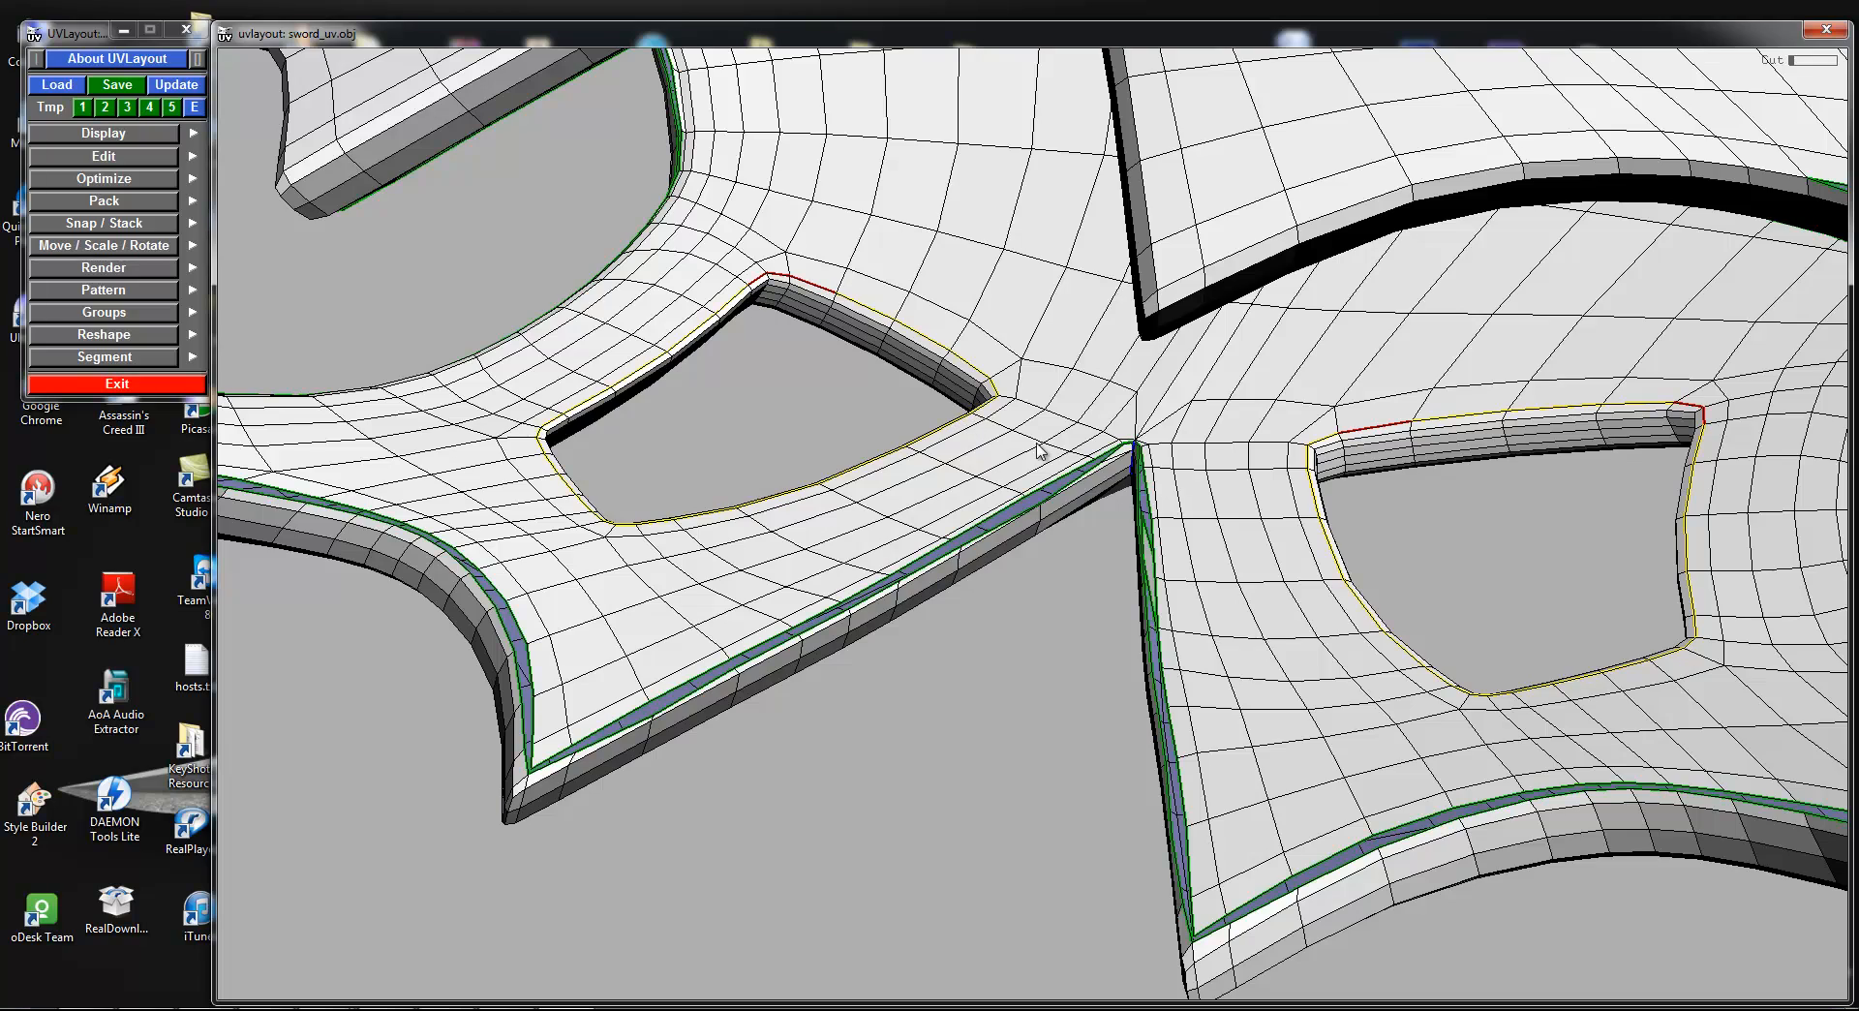
{"action": "key", "text": "Return"}
Step: Weld the stray cut on the outer face of the mask's side arm
{"action": "middle_click_drag", "start_coordinate": [1039, 451], "coordinate": [1494, 532]}
{"action": "key", "text": "w"}
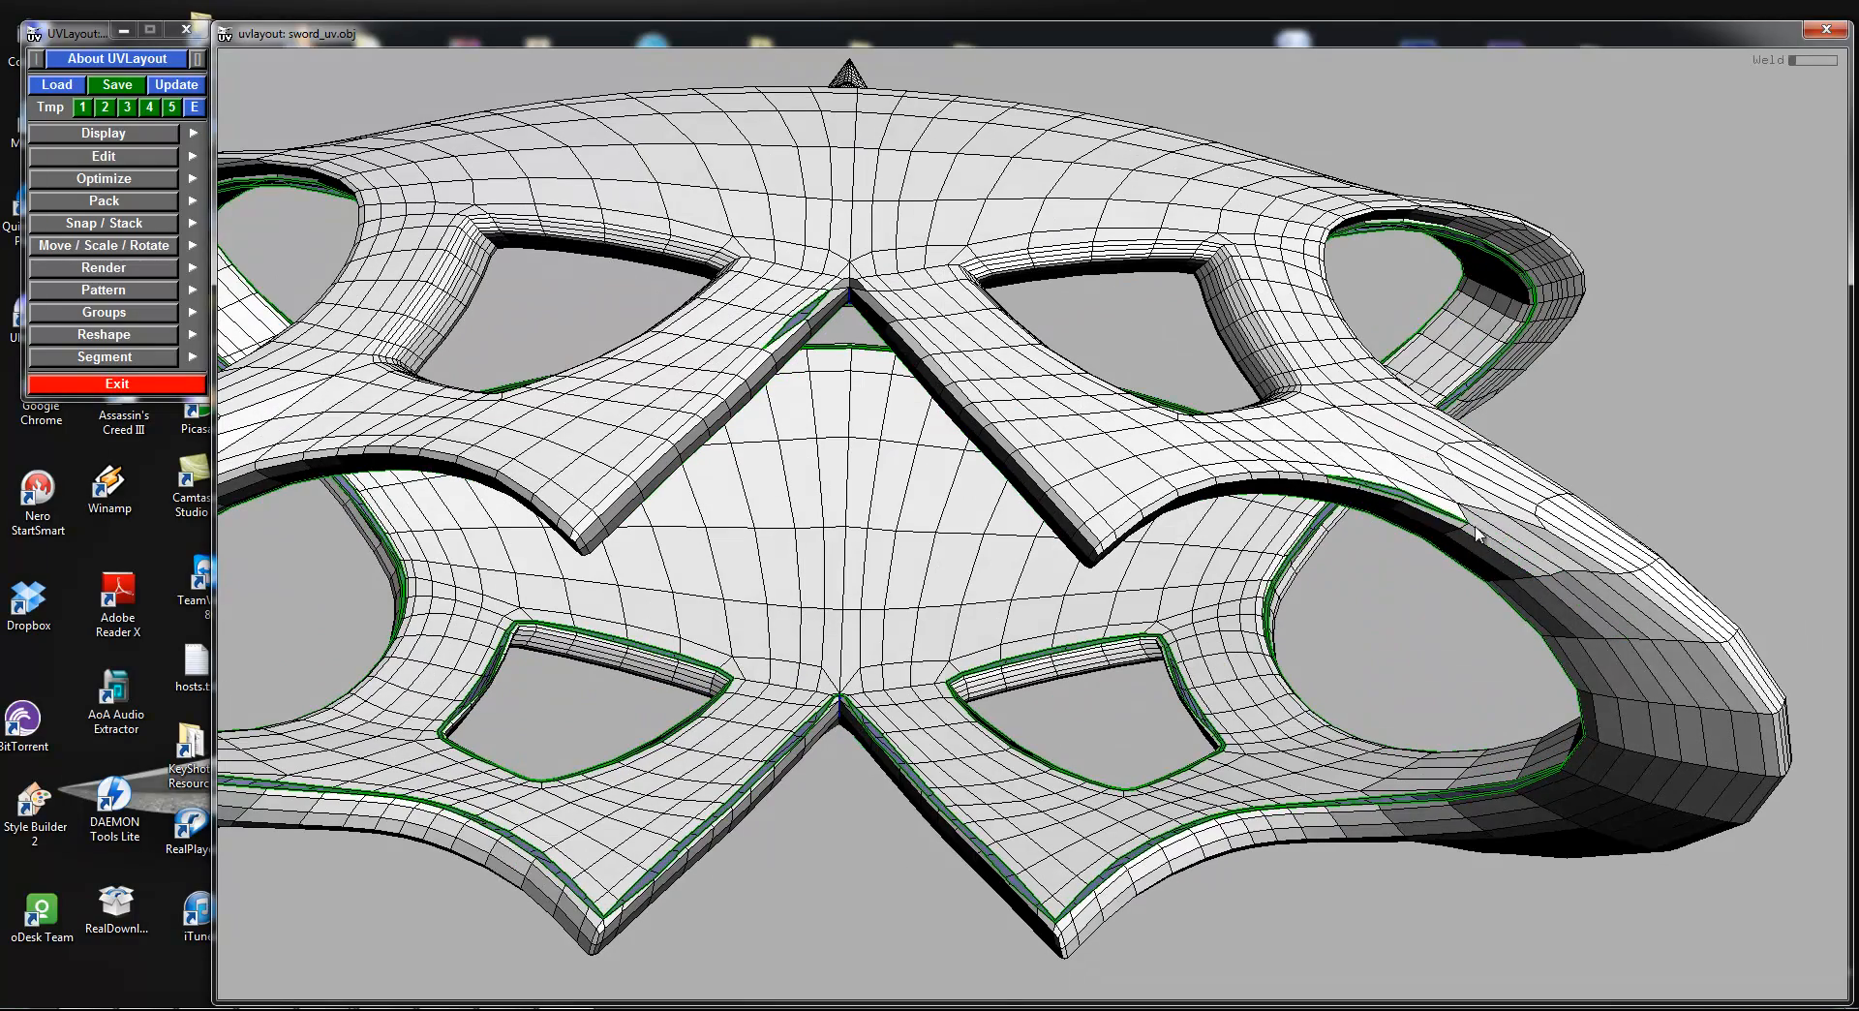
{"action": "key", "text": "w"}
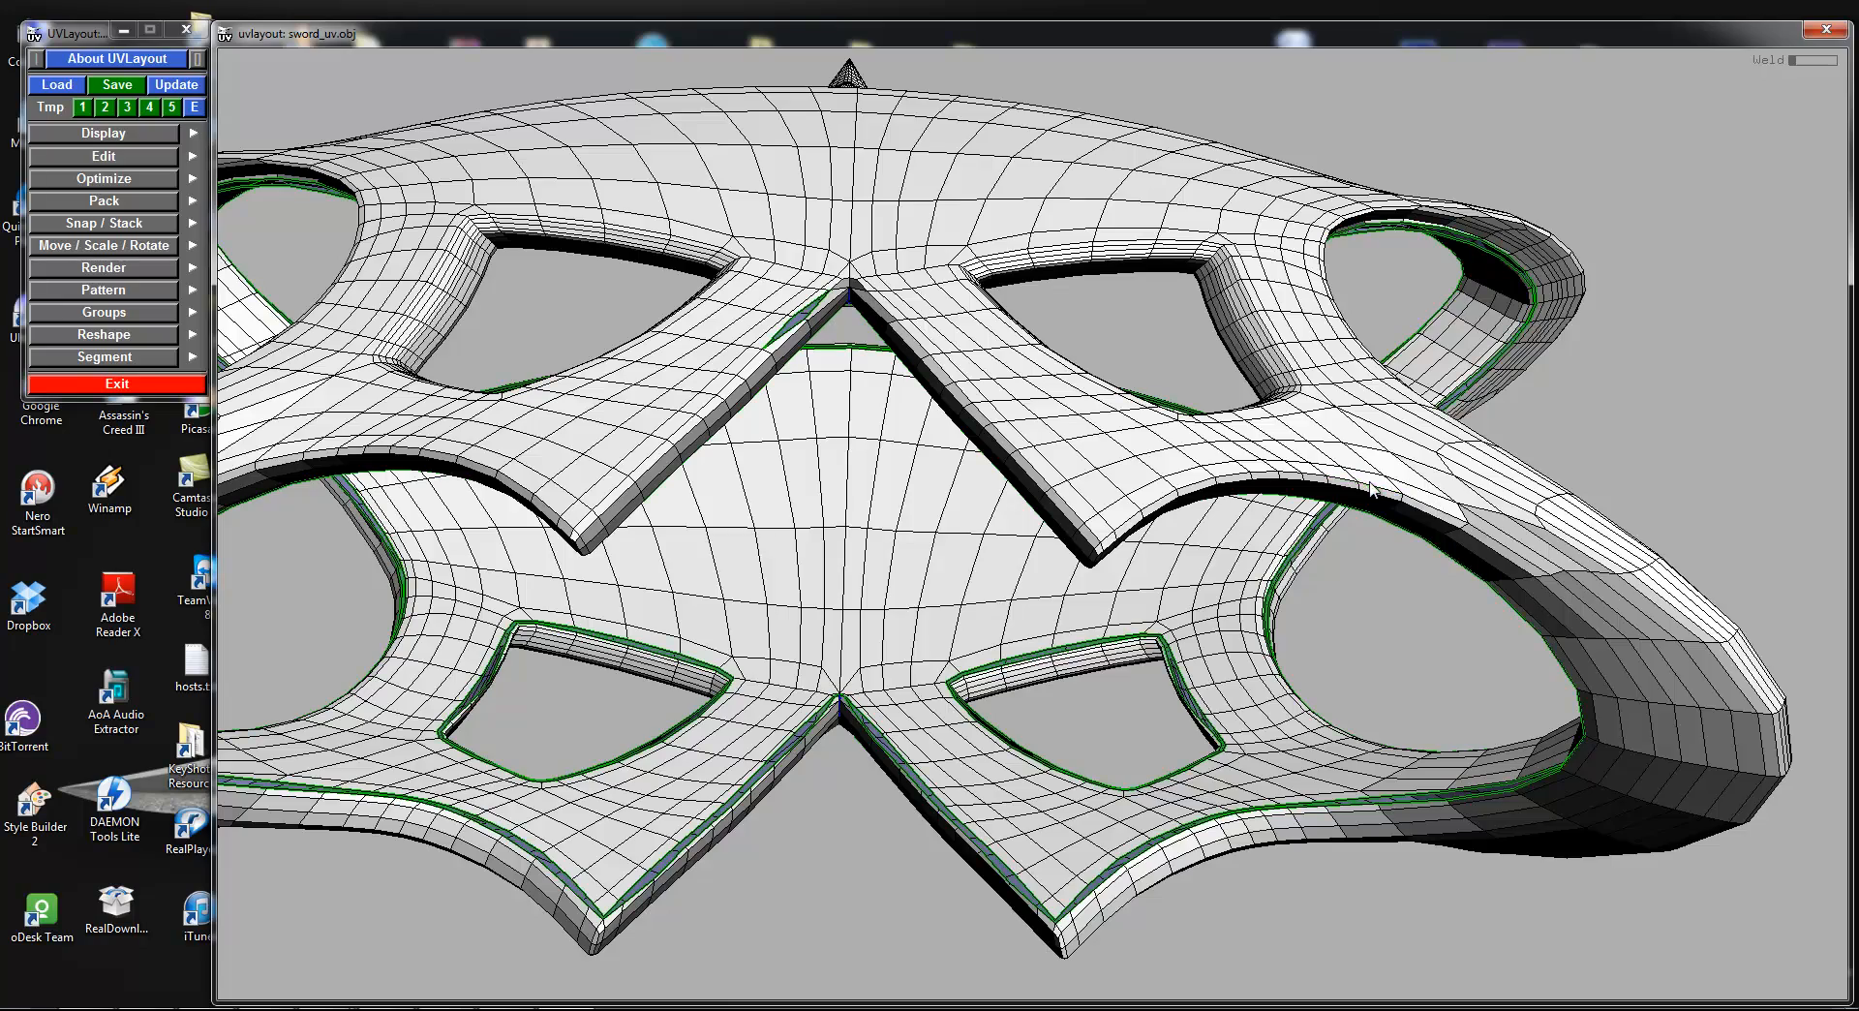
Step: Cut seams around both eye openings on the opposite mask plate's inner face and split along them
{"action": "middle_click_drag", "start_coordinate": [1409, 507], "coordinate": [1220, 648]}
{"action": "key", "text": "c"}
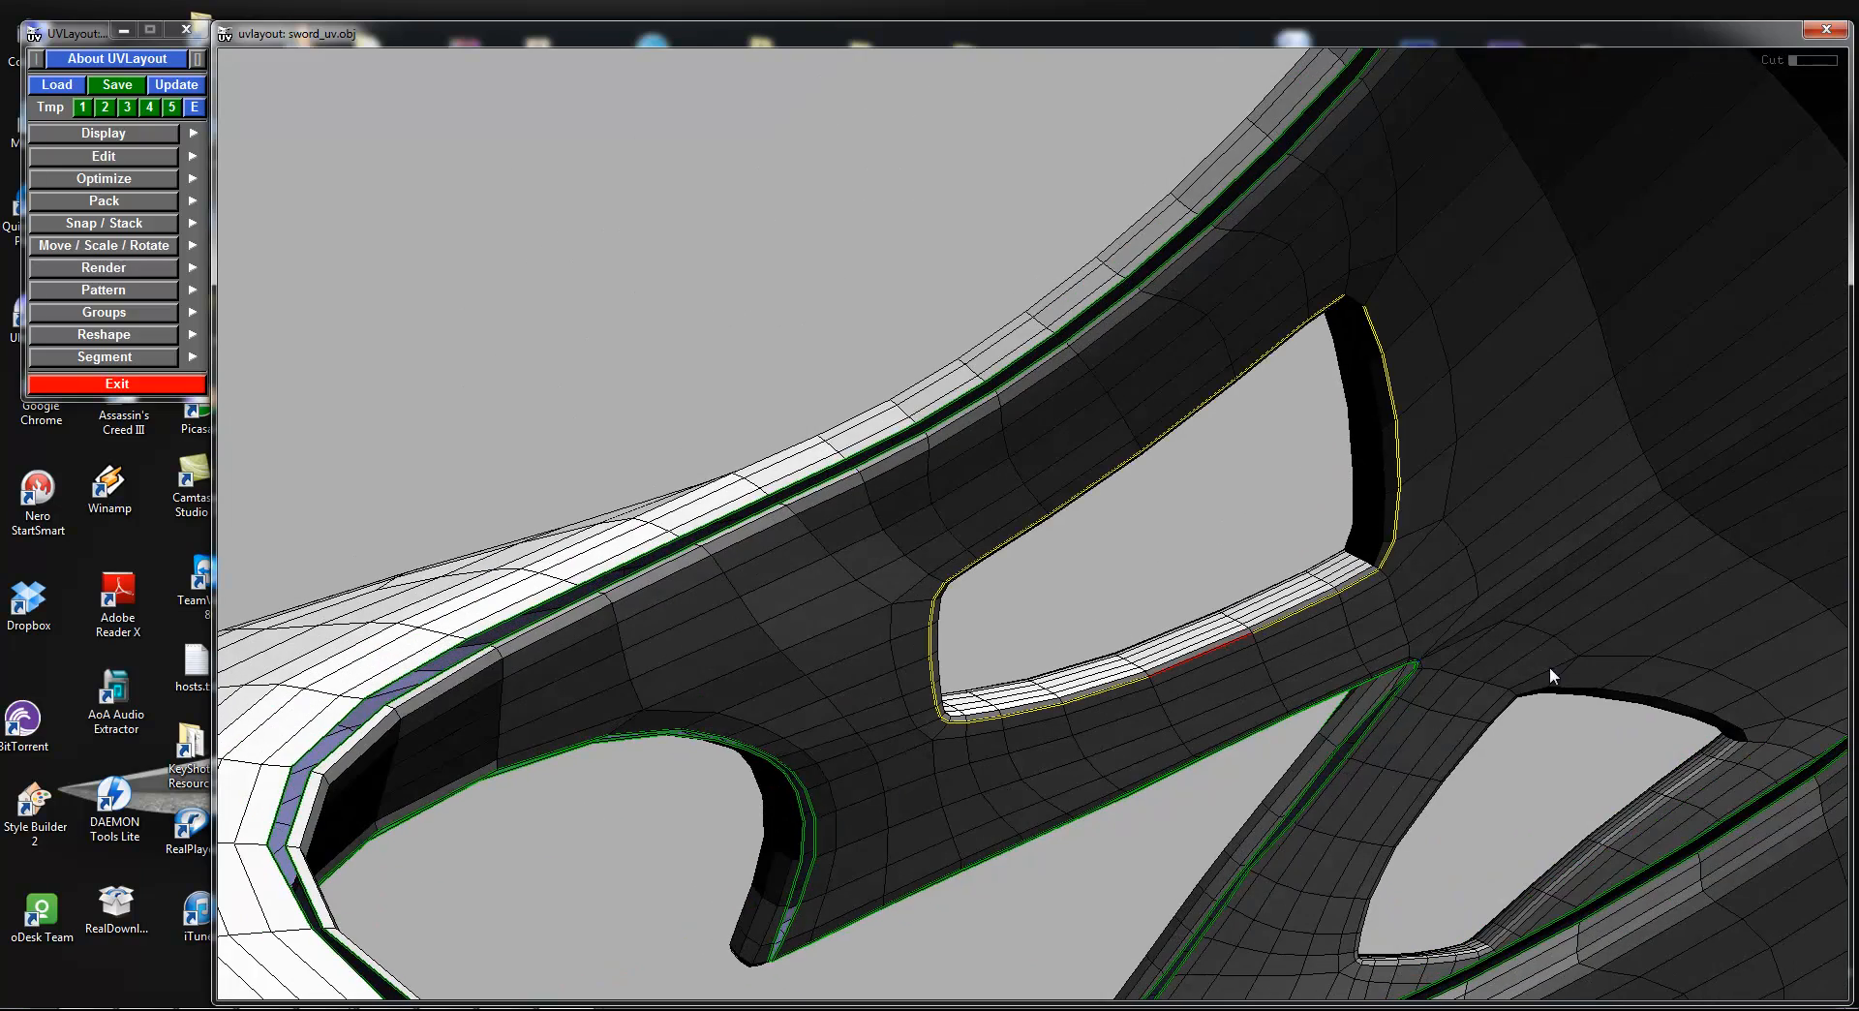
{"action": "middle_click_drag", "start_coordinate": [1549, 668], "coordinate": [1350, 303]}
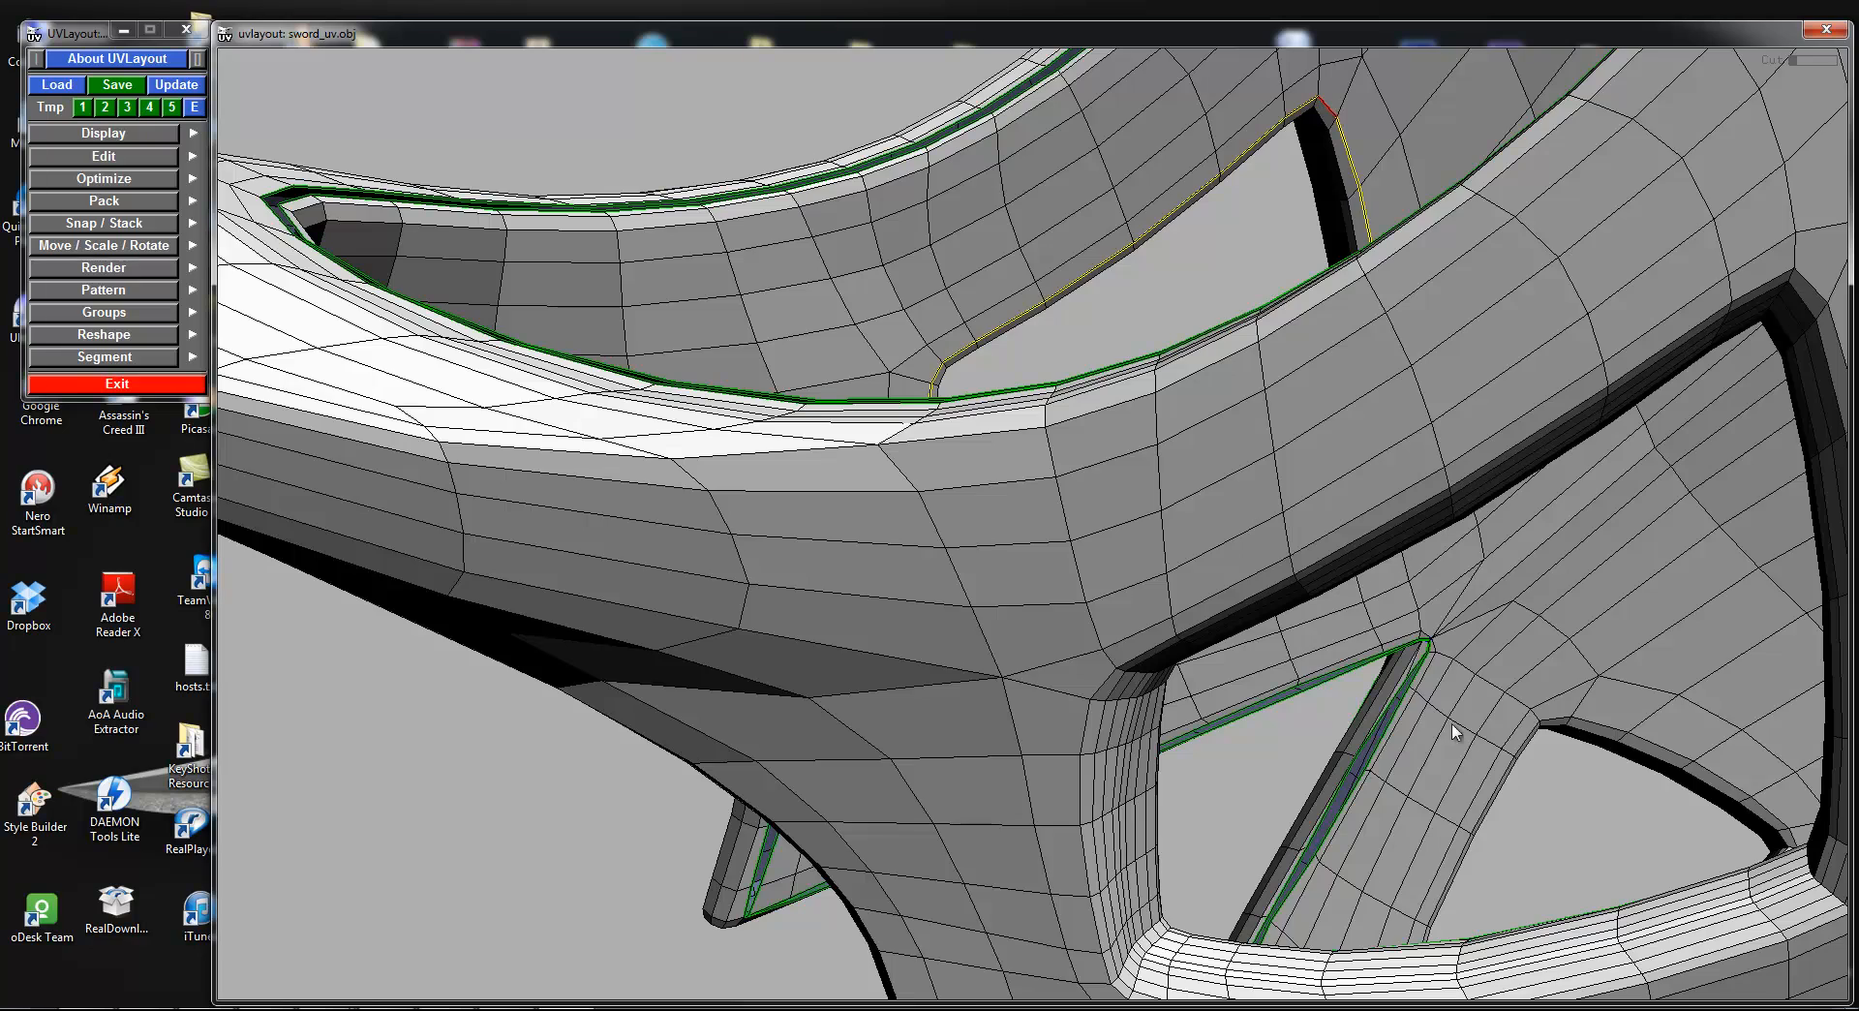
{"action": "middle_click_drag", "start_coordinate": [1452, 726], "coordinate": [1482, 677]}
{"action": "key", "text": "c"}
{"action": "key", "text": "c"}
{"action": "left_click_drag", "start_coordinate": [1477, 722], "coordinate": [1481, 816]}
{"action": "right_click_drag", "start_coordinate": [1481, 816], "coordinate": [1371, 631]}
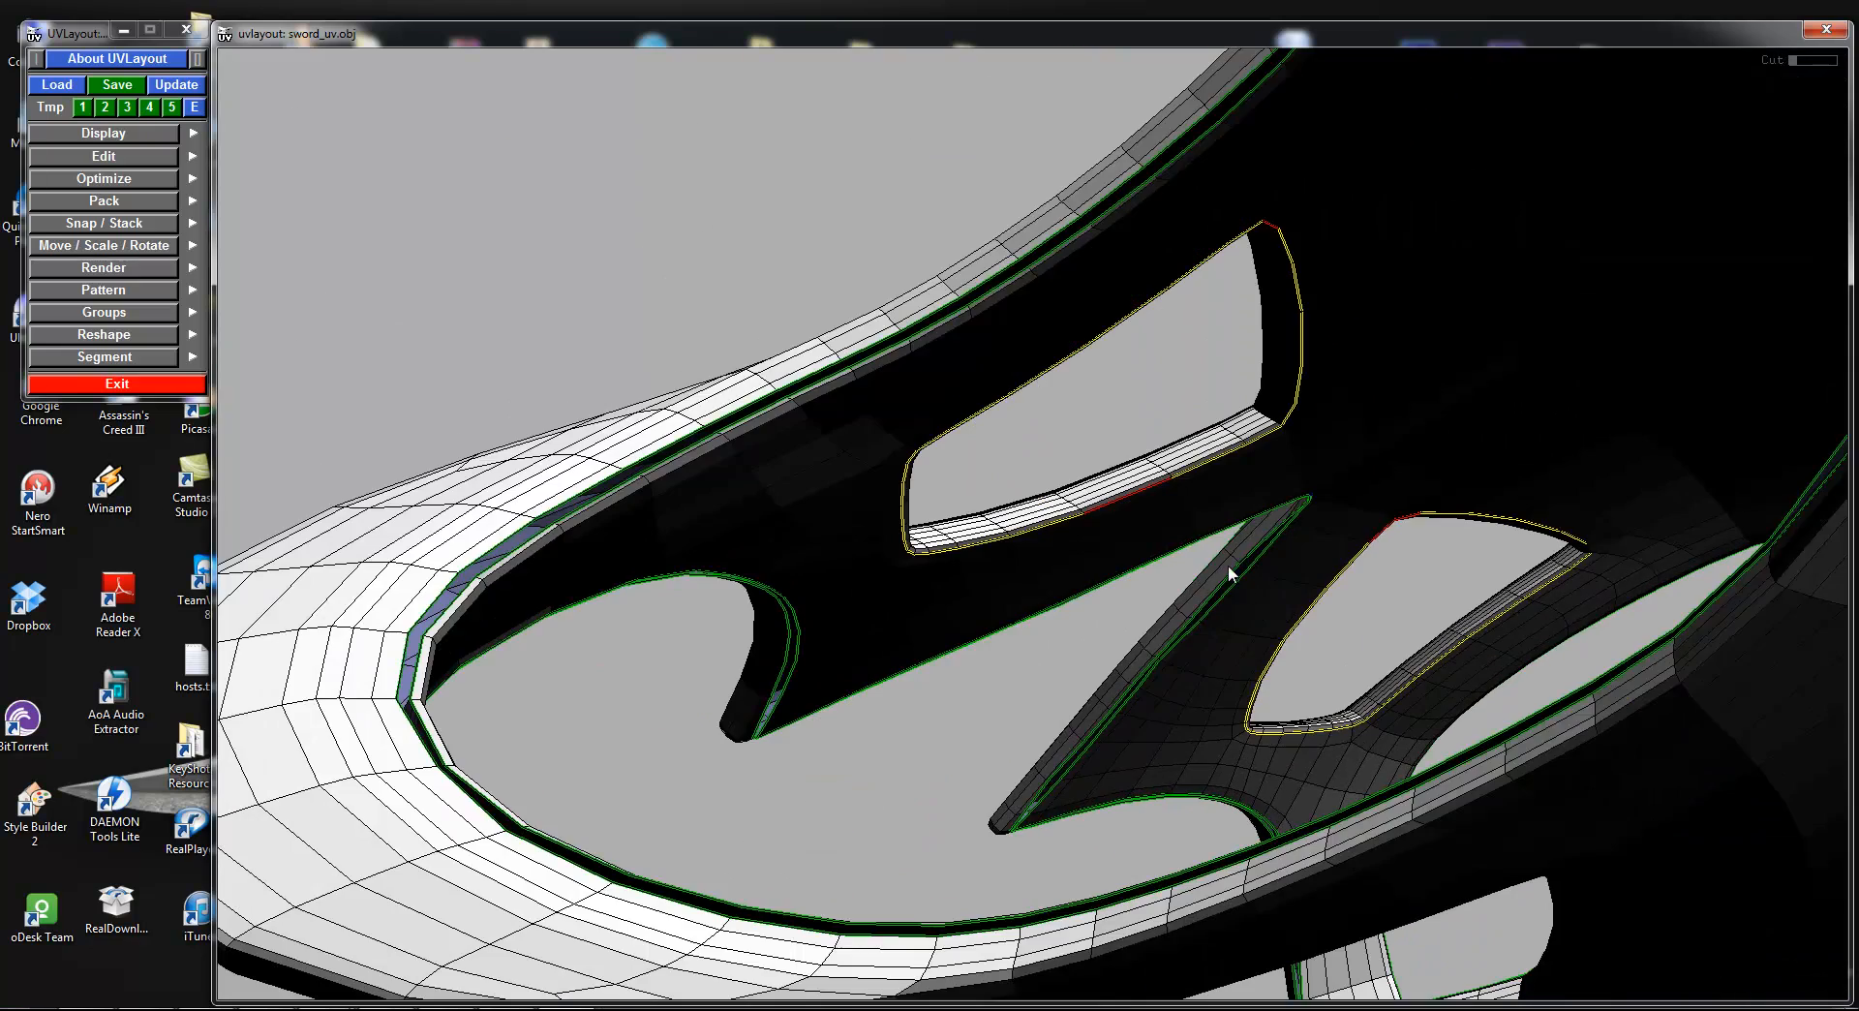
{"action": "key", "text": "shift+s"}
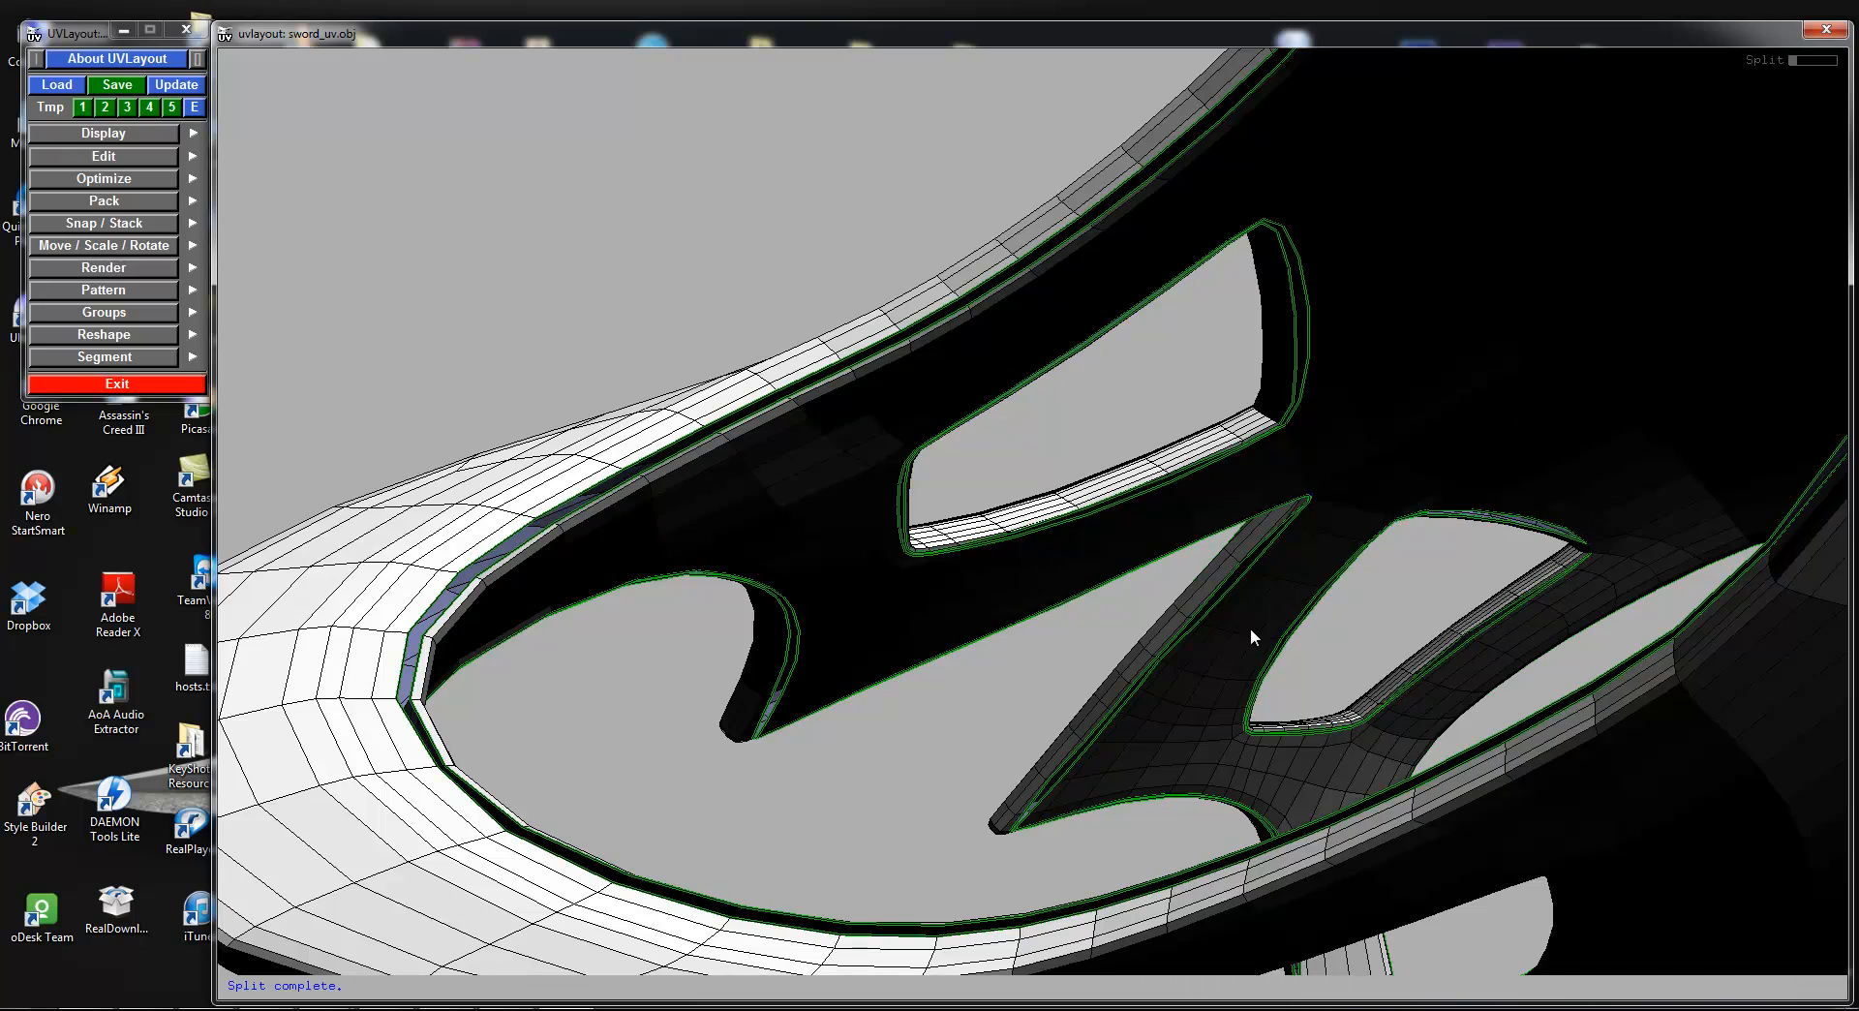
Step: Weld the stray cut on the outer face of the mask's jaw bar beside the central notch
{"action": "right_click_drag", "start_coordinate": [1250, 627], "coordinate": [1166, 622]}
{"action": "left_click_drag", "start_coordinate": [1167, 627], "coordinate": [1017, 440]}
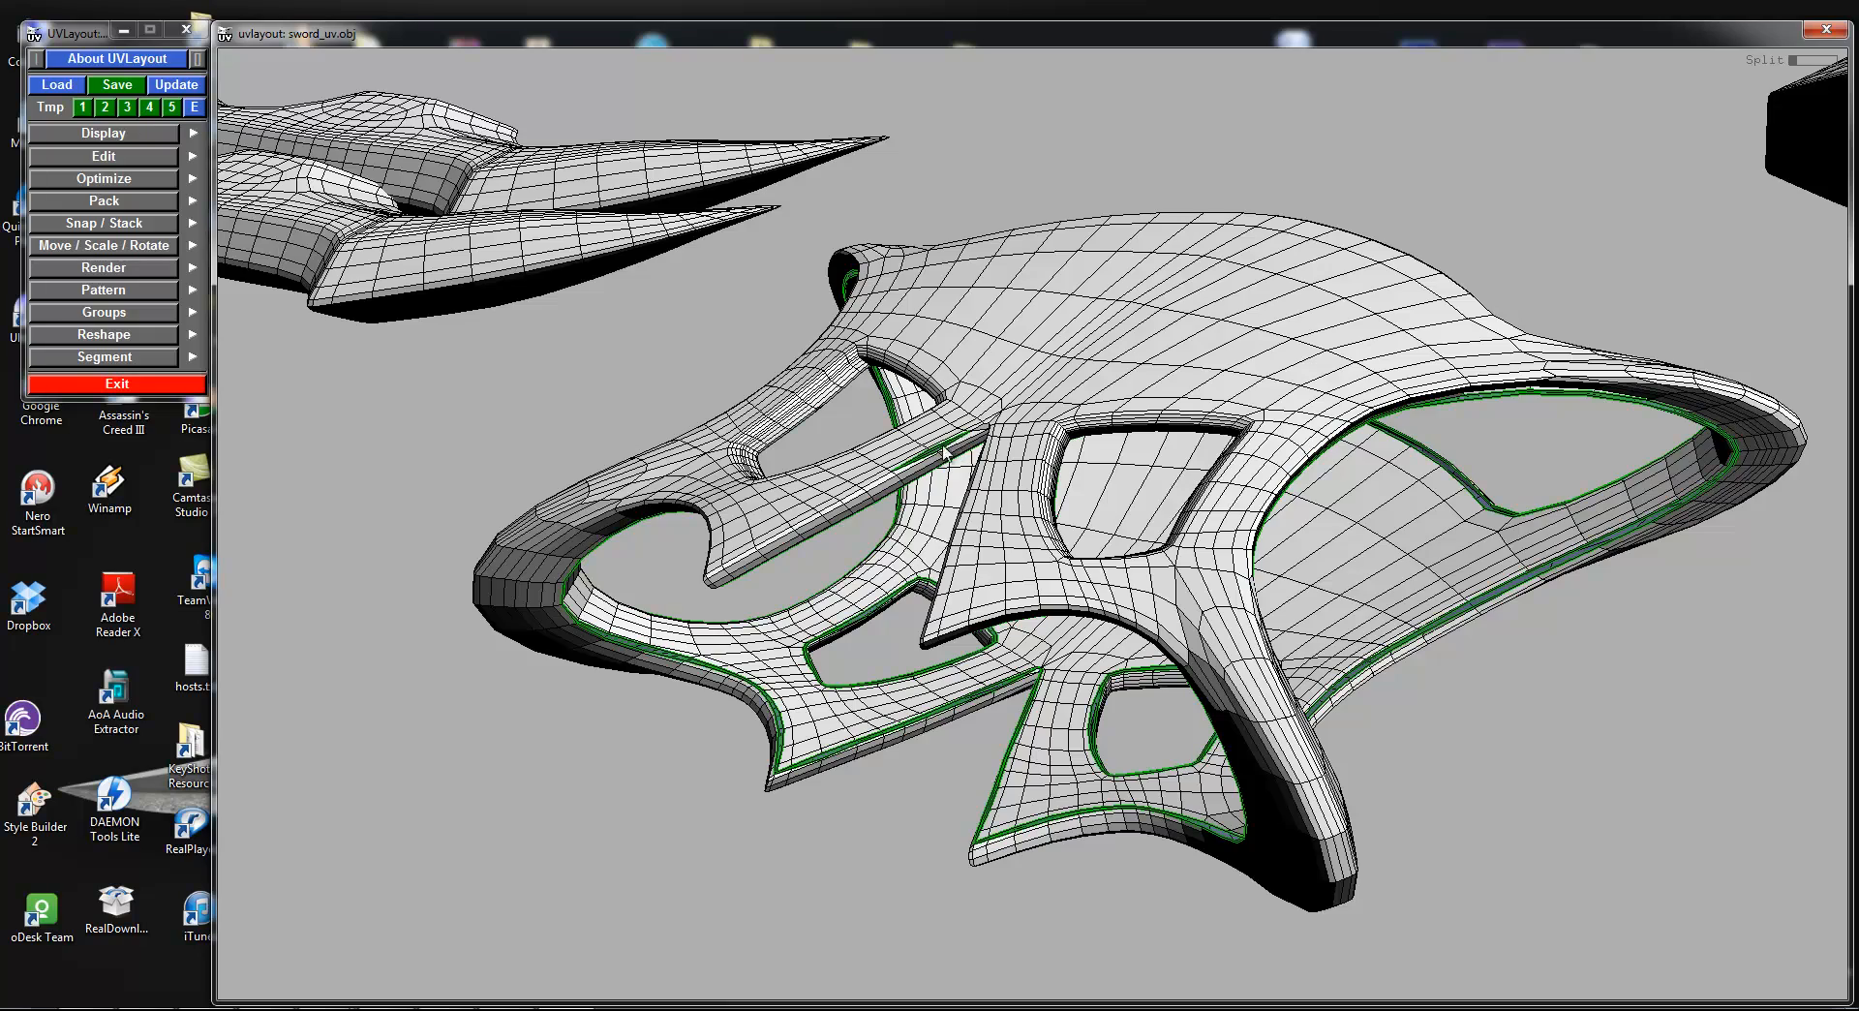
{"action": "middle_click_drag", "start_coordinate": [1200, 501], "coordinate": [1510, 547]}
{"action": "right_click_drag", "start_coordinate": [1210, 488], "coordinate": [1287, 498]}
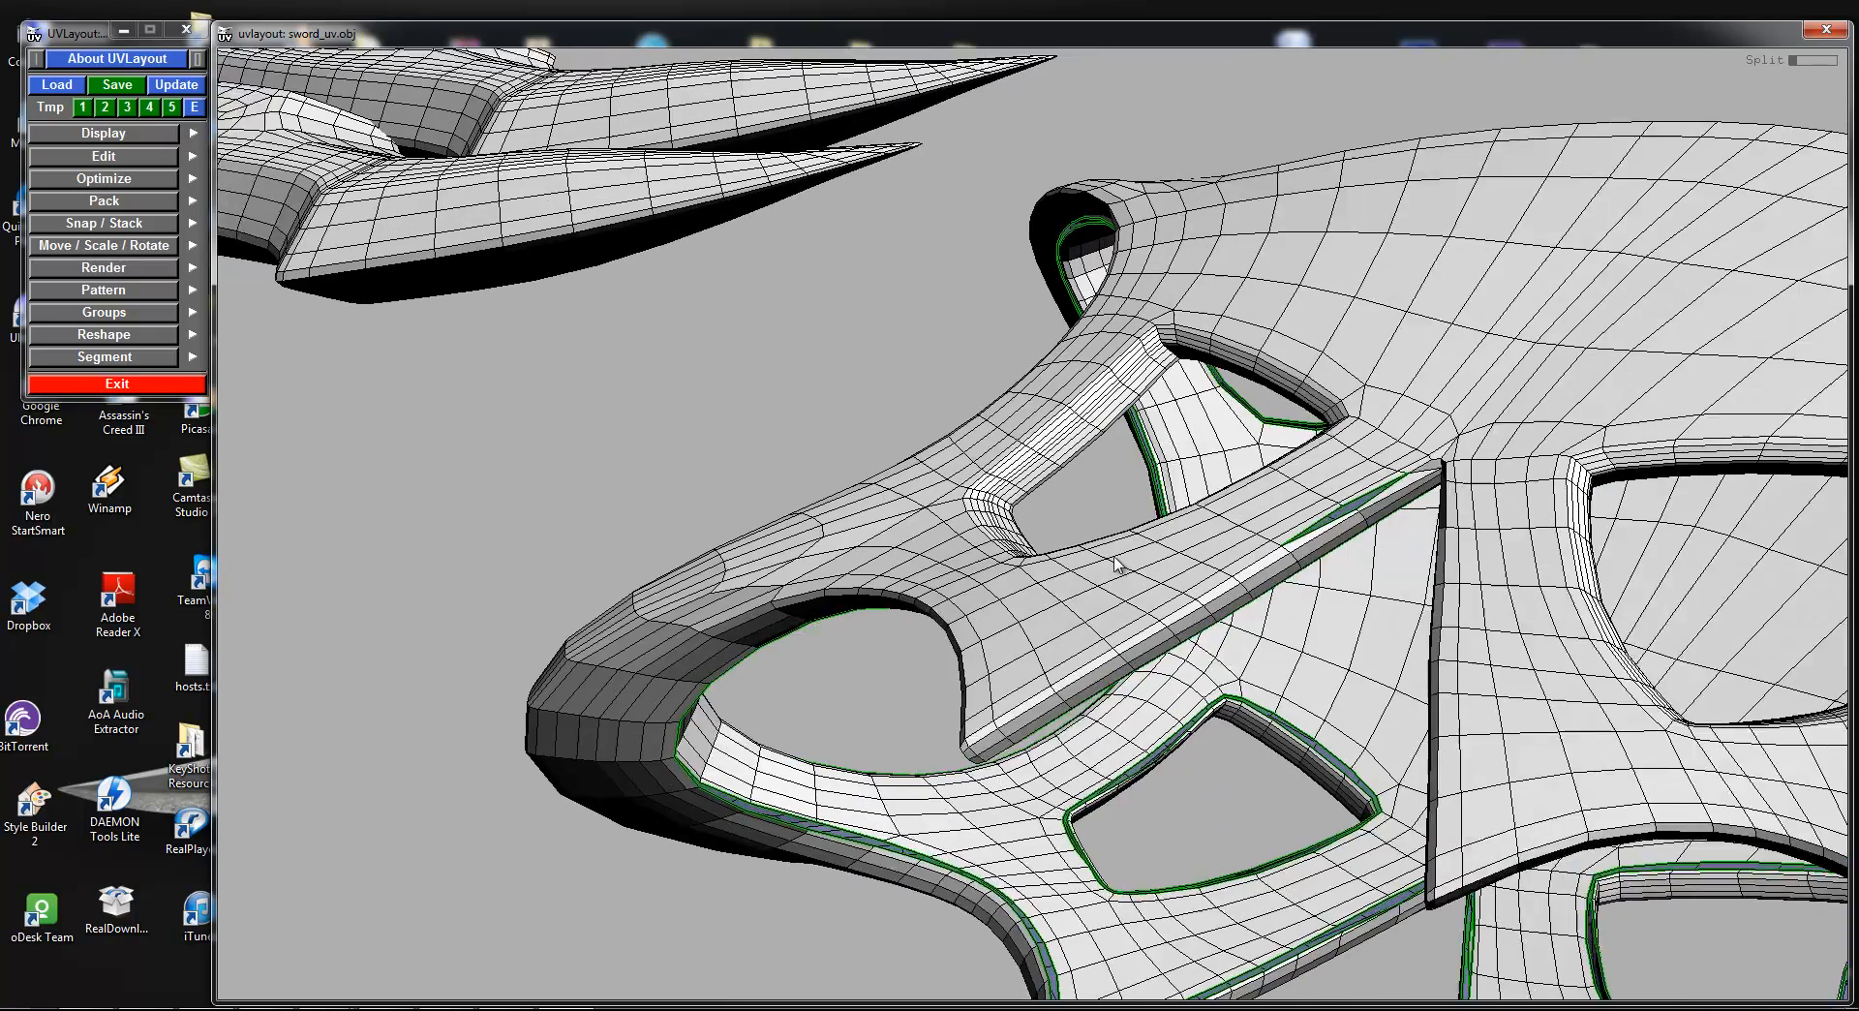
{"action": "middle_click_drag", "start_coordinate": [1248, 494], "coordinate": [1338, 524]}
{"action": "key", "text": "w"}
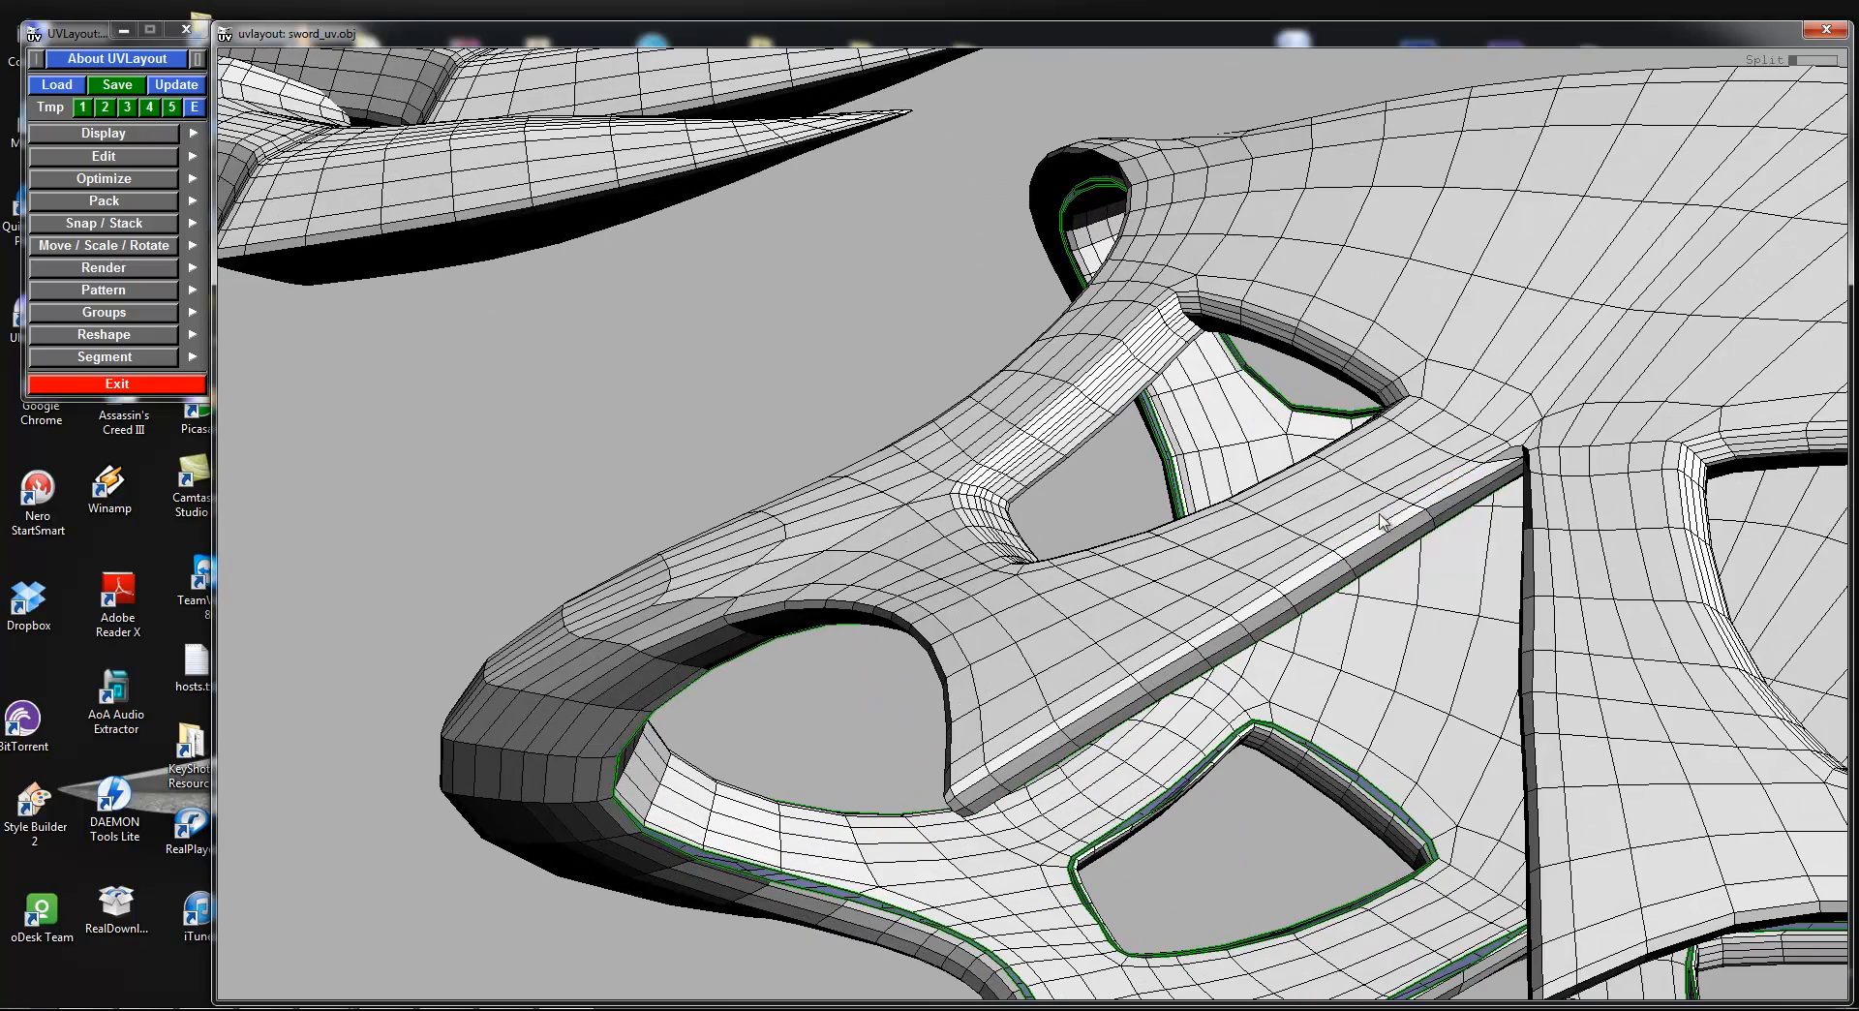
{"action": "left_click_drag", "start_coordinate": [1403, 535], "coordinate": [1438, 488]}
{"action": "right_click_drag", "start_coordinate": [888, 396], "coordinate": [1199, 532]}
{"action": "middle_click_drag", "start_coordinate": [1199, 531], "coordinate": [1206, 419]}
{"action": "right_click_drag", "start_coordinate": [1207, 419], "coordinate": [1054, 485]}
{"action": "mouse_move", "coordinate": [1054, 485]}
{"action": "left_mouse_down"}
{"action": "mouse_move", "coordinate": [1245, 448]}
{"action": "mouse_move", "coordinate": [1230, 412]}
{"action": "mouse_move", "coordinate": [1232, 571]}
{"action": "mouse_move", "coordinate": [1345, 571]}
{"action": "left_mouse_up"}
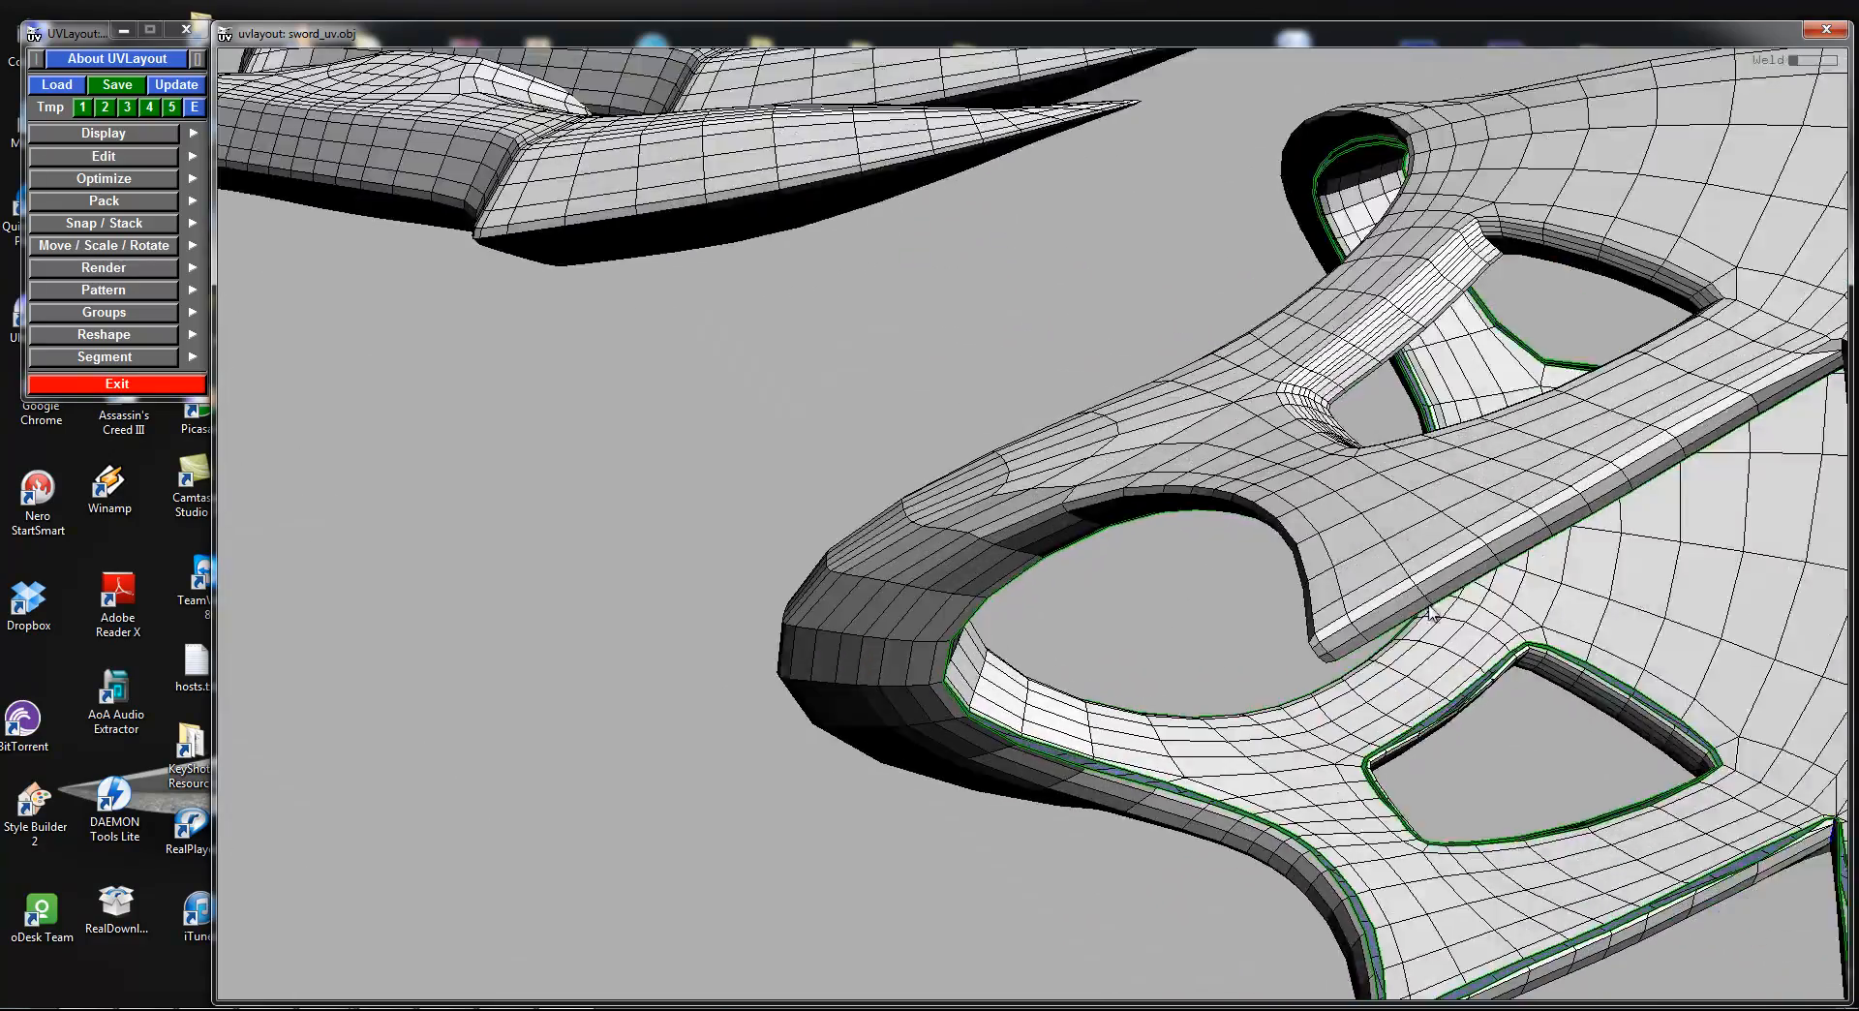
Step: Fix the leftover joined edges at the eye opening corners and split the mask's inner surface free
{"action": "middle_click_drag", "start_coordinate": [1345, 571], "coordinate": [1146, 441]}
{"action": "middle_click_drag", "start_coordinate": [1431, 614], "coordinate": [1204, 406]}
{"action": "middle_click_drag", "start_coordinate": [1431, 543], "coordinate": [1143, 499]}
{"action": "mouse_move", "coordinate": [1142, 498]}
{"action": "right_mouse_down"}
{"action": "mouse_move", "coordinate": [1466, 689]}
{"action": "mouse_move", "coordinate": [1402, 581]}
{"action": "right_mouse_up"}
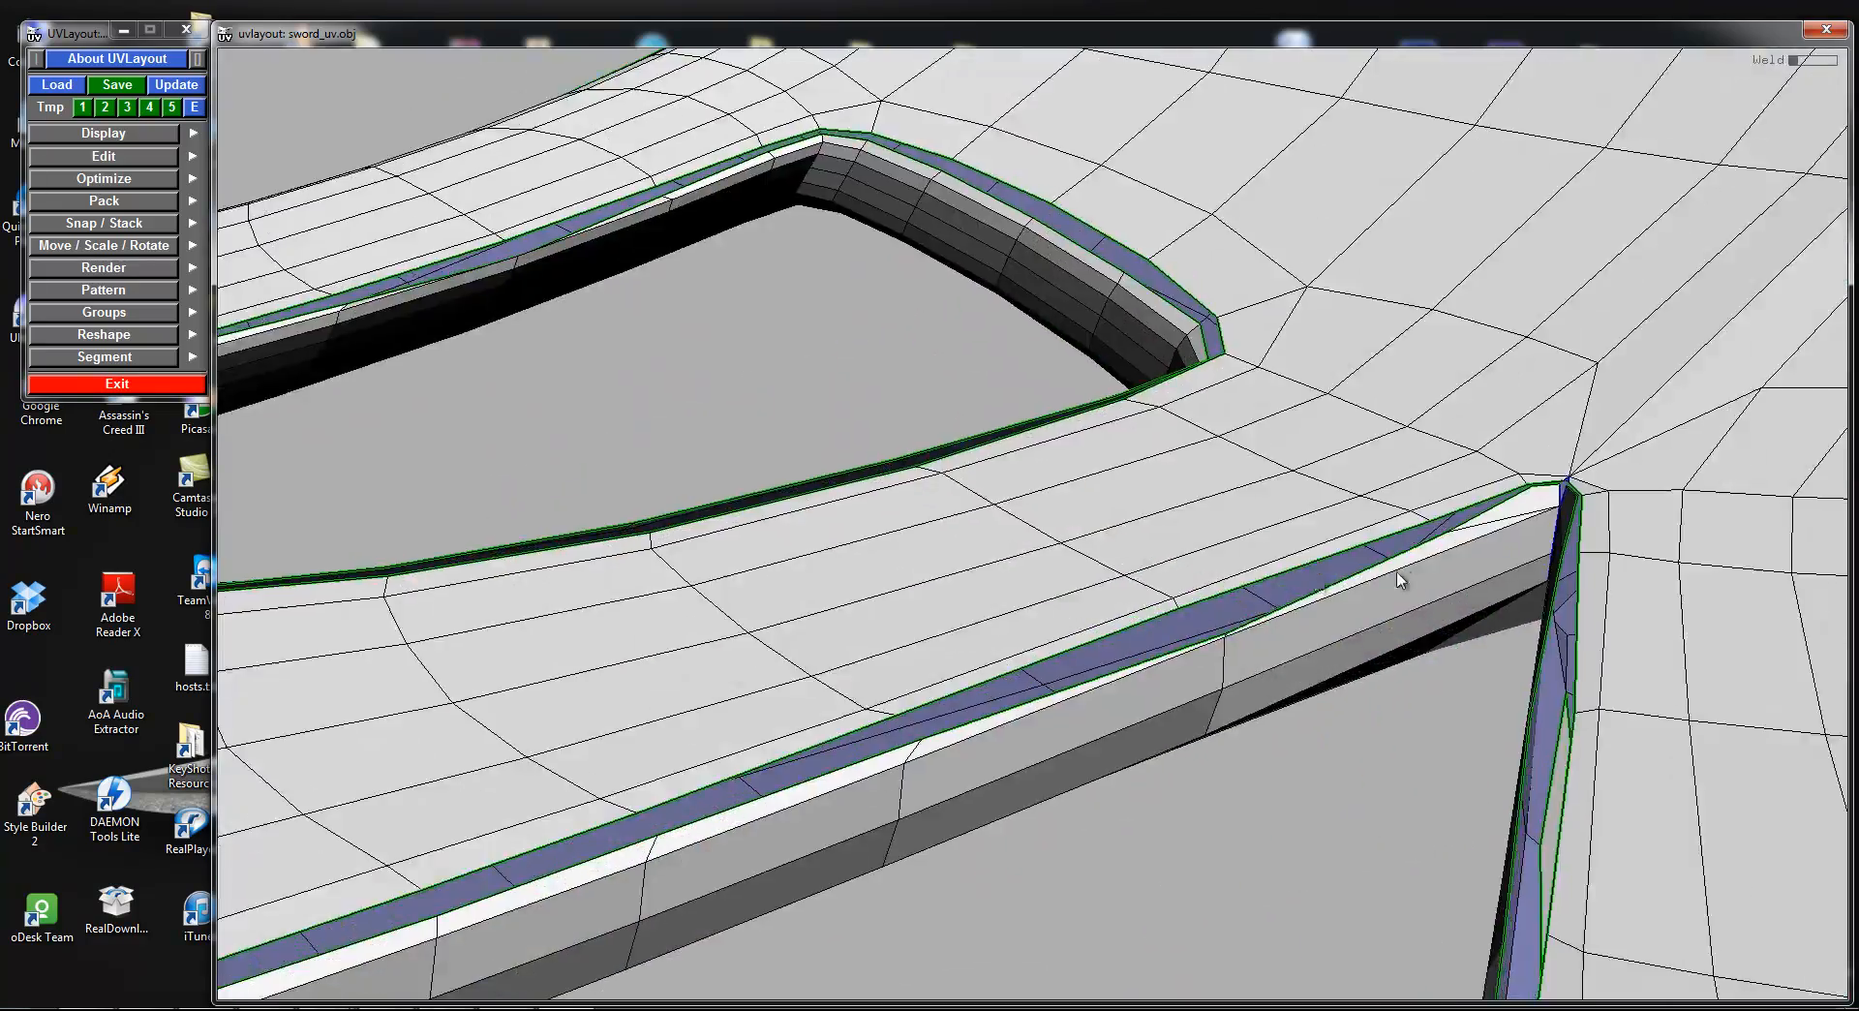
{"action": "middle_click_drag", "start_coordinate": [1402, 581], "coordinate": [1162, 578]}
{"action": "right_click_drag", "start_coordinate": [1161, 579], "coordinate": [1311, 639]}
{"action": "left_click_drag", "start_coordinate": [1188, 555], "coordinate": [1580, 365]}
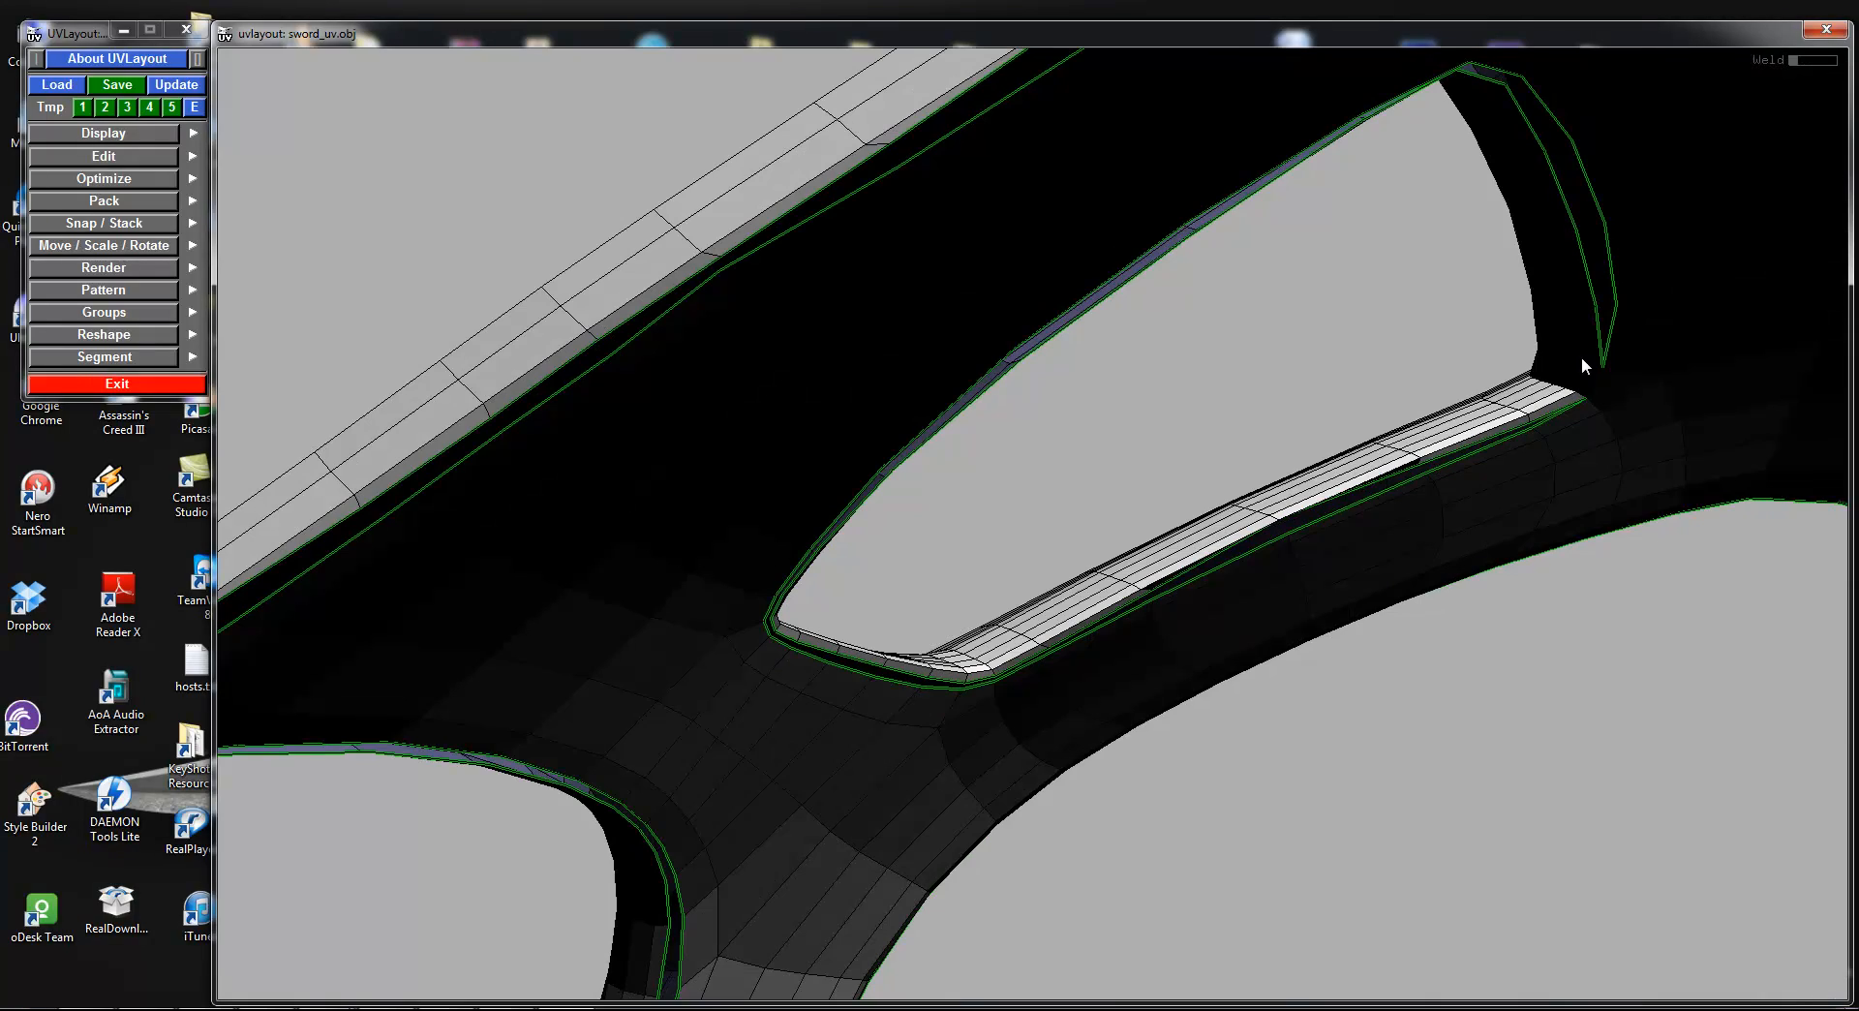
{"action": "key", "text": "c"}
{"action": "key", "text": "w"}
{"action": "left_click_drag", "start_coordinate": [1602, 444], "coordinate": [1828, 540]}
{"action": "left_click_drag", "start_coordinate": [1402, 496], "coordinate": [701, 385]}
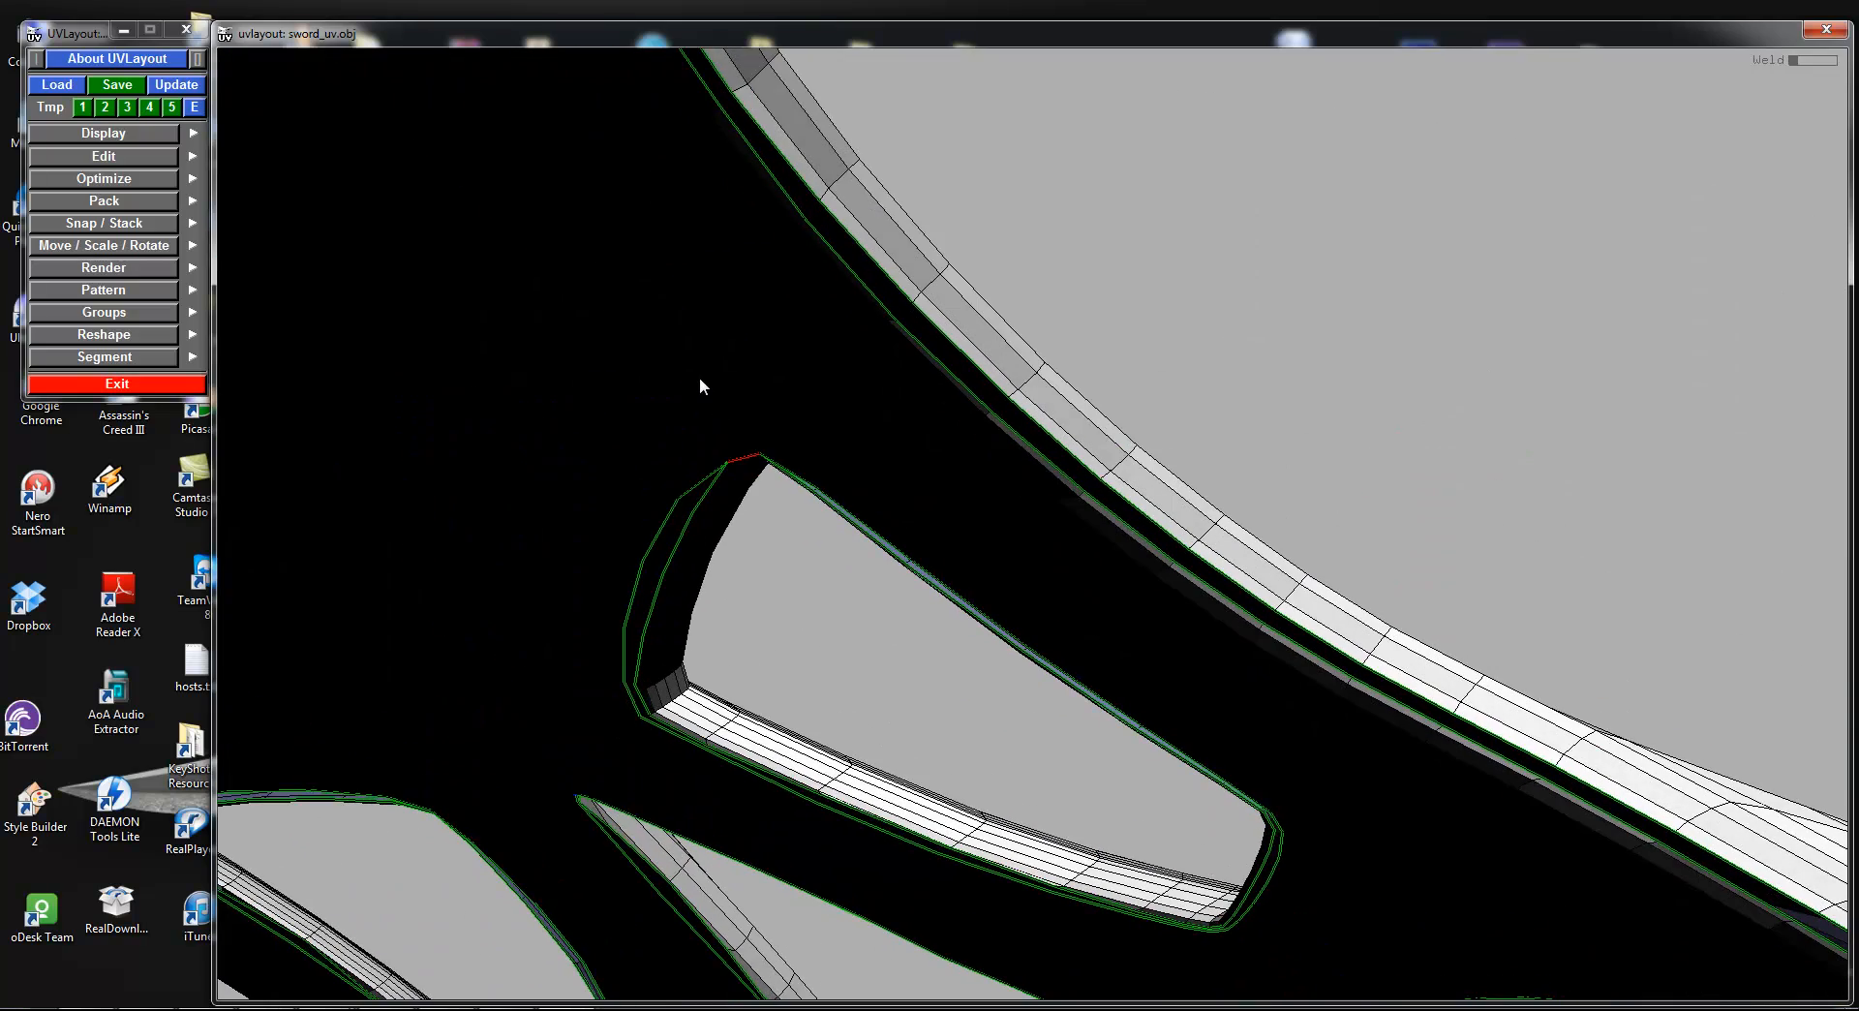
{"action": "key", "text": "Return"}
Step: Move the mask's inner surface shell away from the outer shell
{"action": "right_click_drag", "start_coordinate": [699, 376], "coordinate": [763, 427]}
{"action": "left_click_drag", "start_coordinate": [764, 427], "coordinate": [983, 206]}
{"action": "middle_click_drag", "start_coordinate": [1092, 395], "coordinate": [1131, 233]}
{"action": "left_click_drag", "start_coordinate": [1131, 233], "coordinate": [1249, 319]}
{"action": "right_click_drag", "start_coordinate": [1248, 319], "coordinate": [1471, 534]}
{"action": "left_click_drag", "start_coordinate": [1470, 534], "coordinate": [1404, 455]}
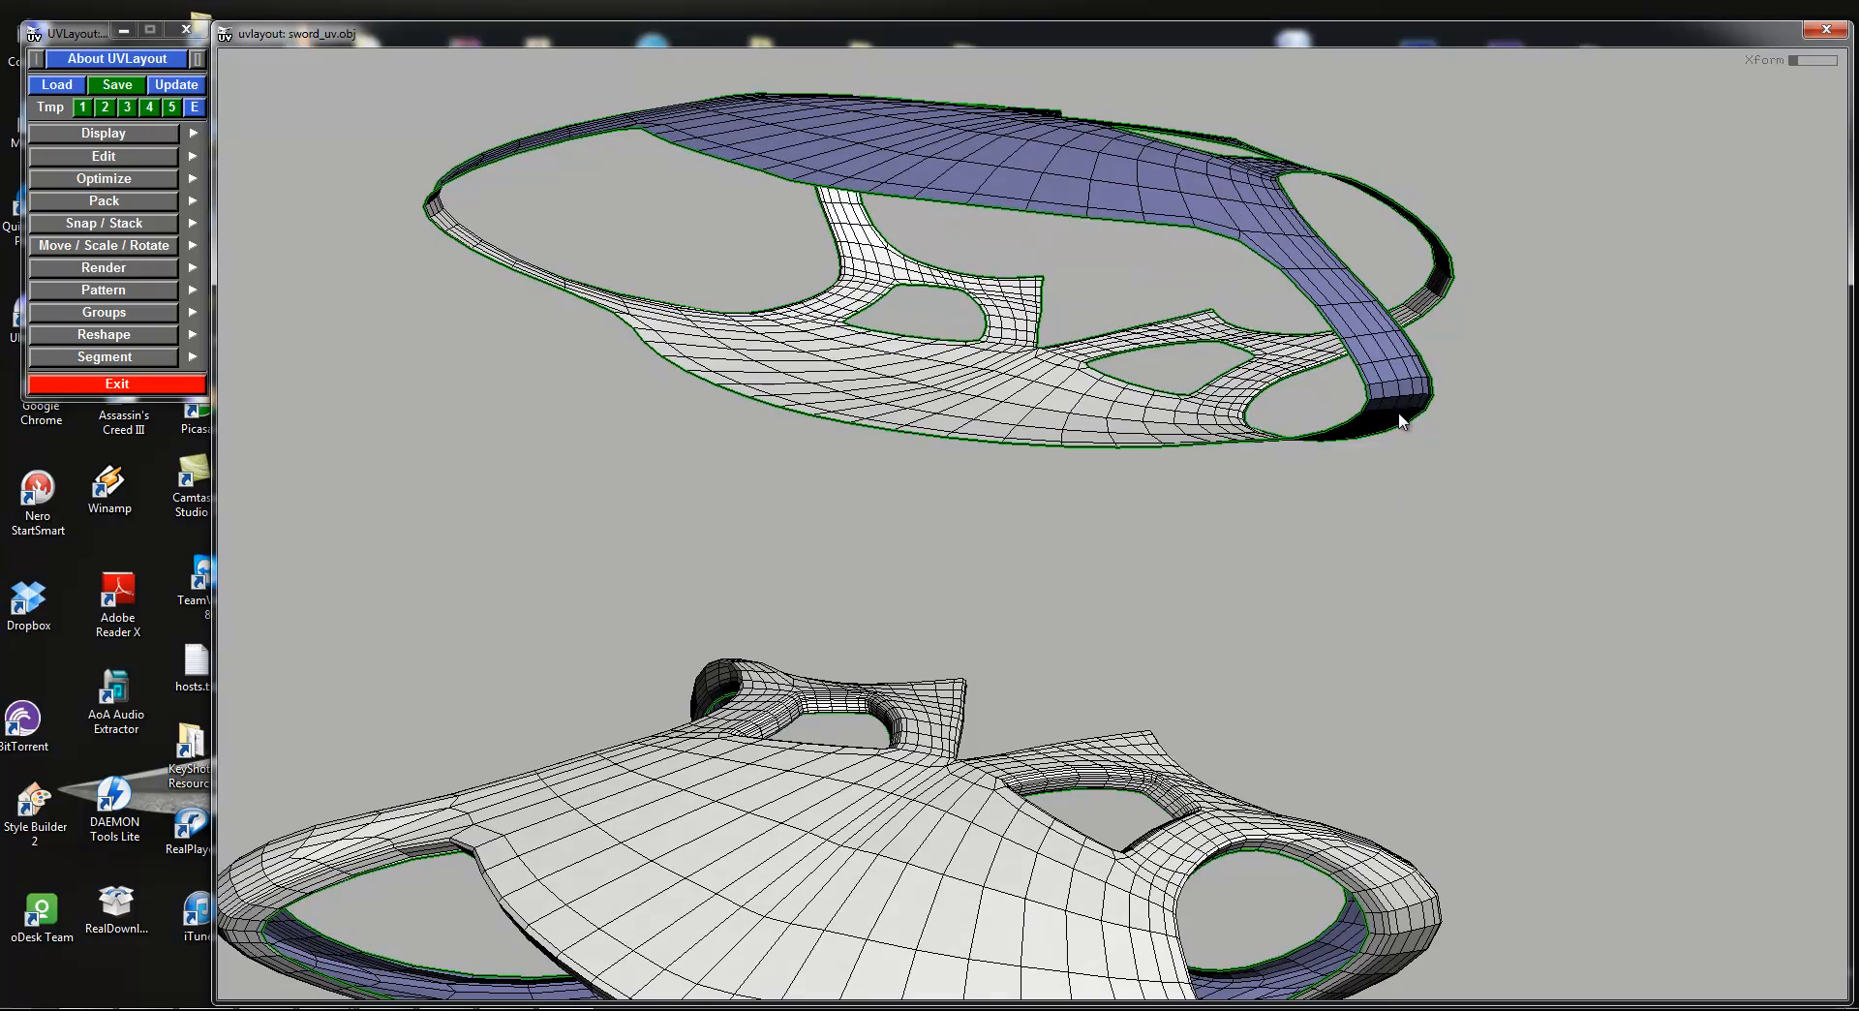
Step: Cut seams across the inner shell's side arms, split it and drop the pieces into UV space
{"action": "key", "text": "c"}
{"action": "left_click_drag", "start_coordinate": [496, 230], "coordinate": [1009, 480]}
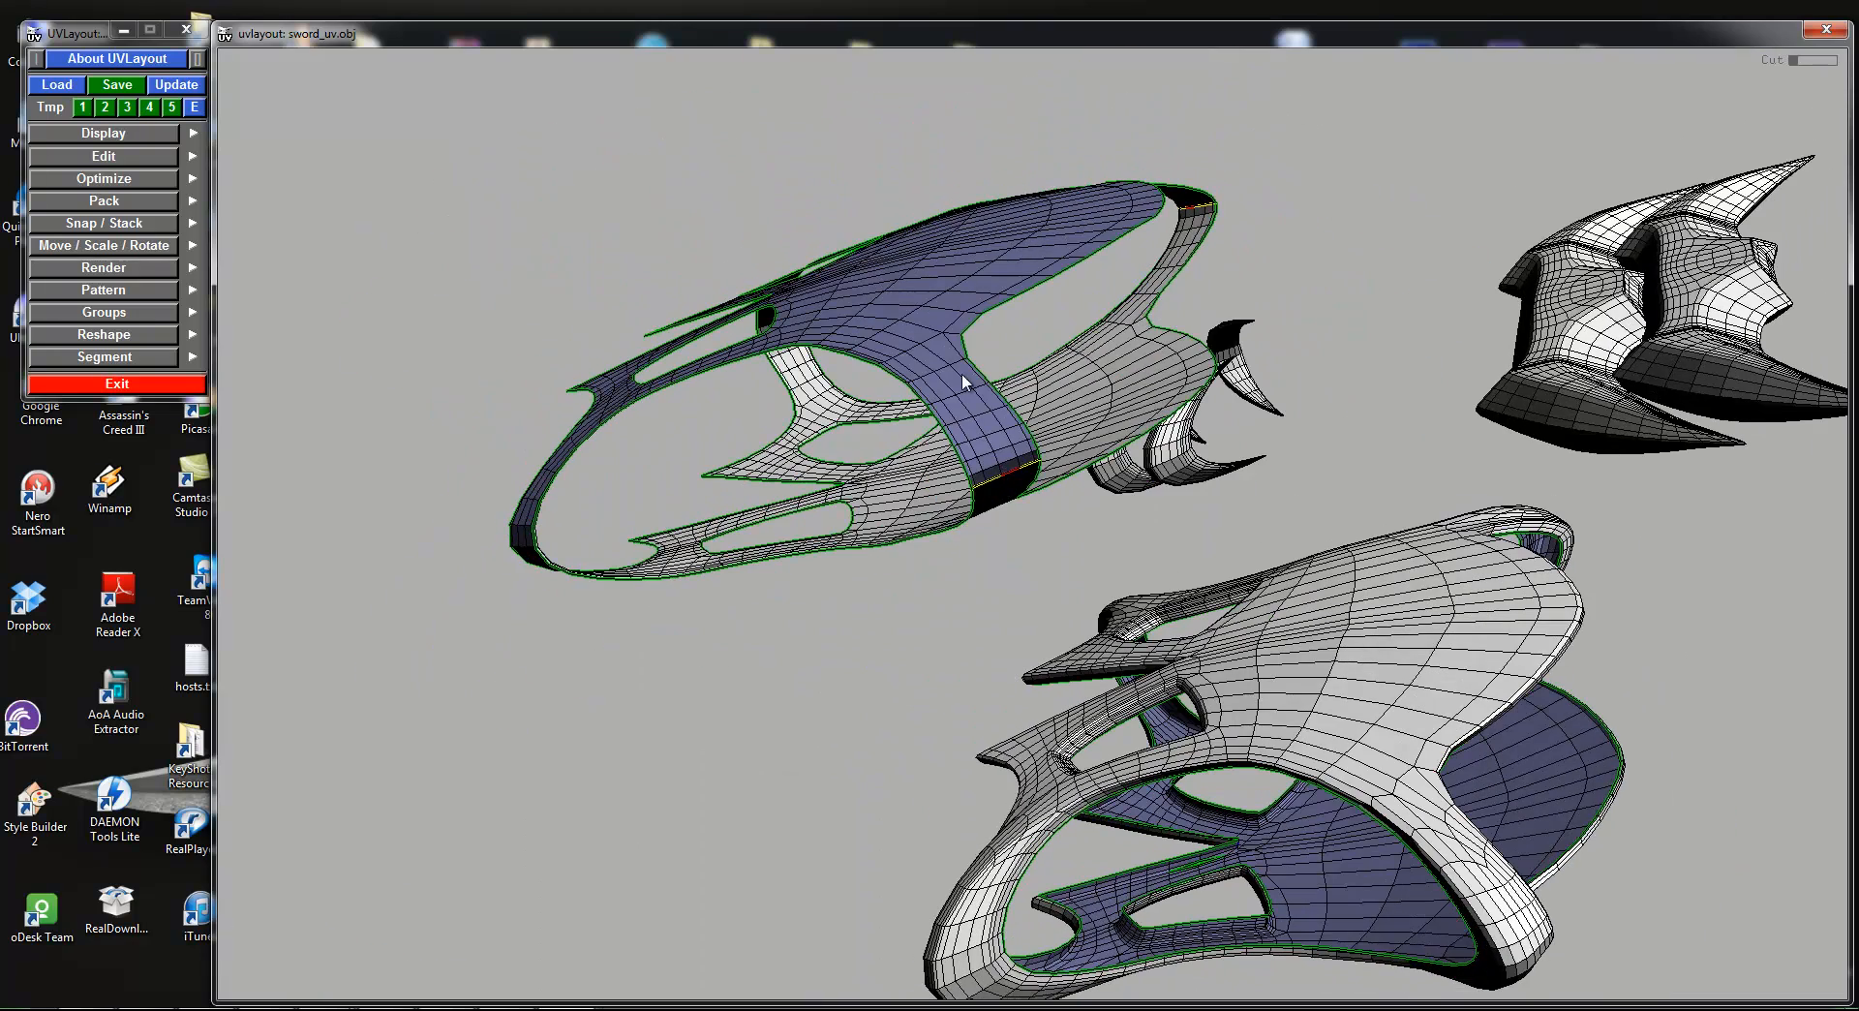
{"action": "key", "text": "Return"}
{"action": "mouse_move", "coordinate": [960, 364]}
{"action": "left_mouse_down"}
{"action": "mouse_move", "coordinate": [1125, 347]}
{"action": "mouse_move", "coordinate": [1078, 311]}
{"action": "mouse_move", "coordinate": [970, 348]}
{"action": "left_mouse_up"}
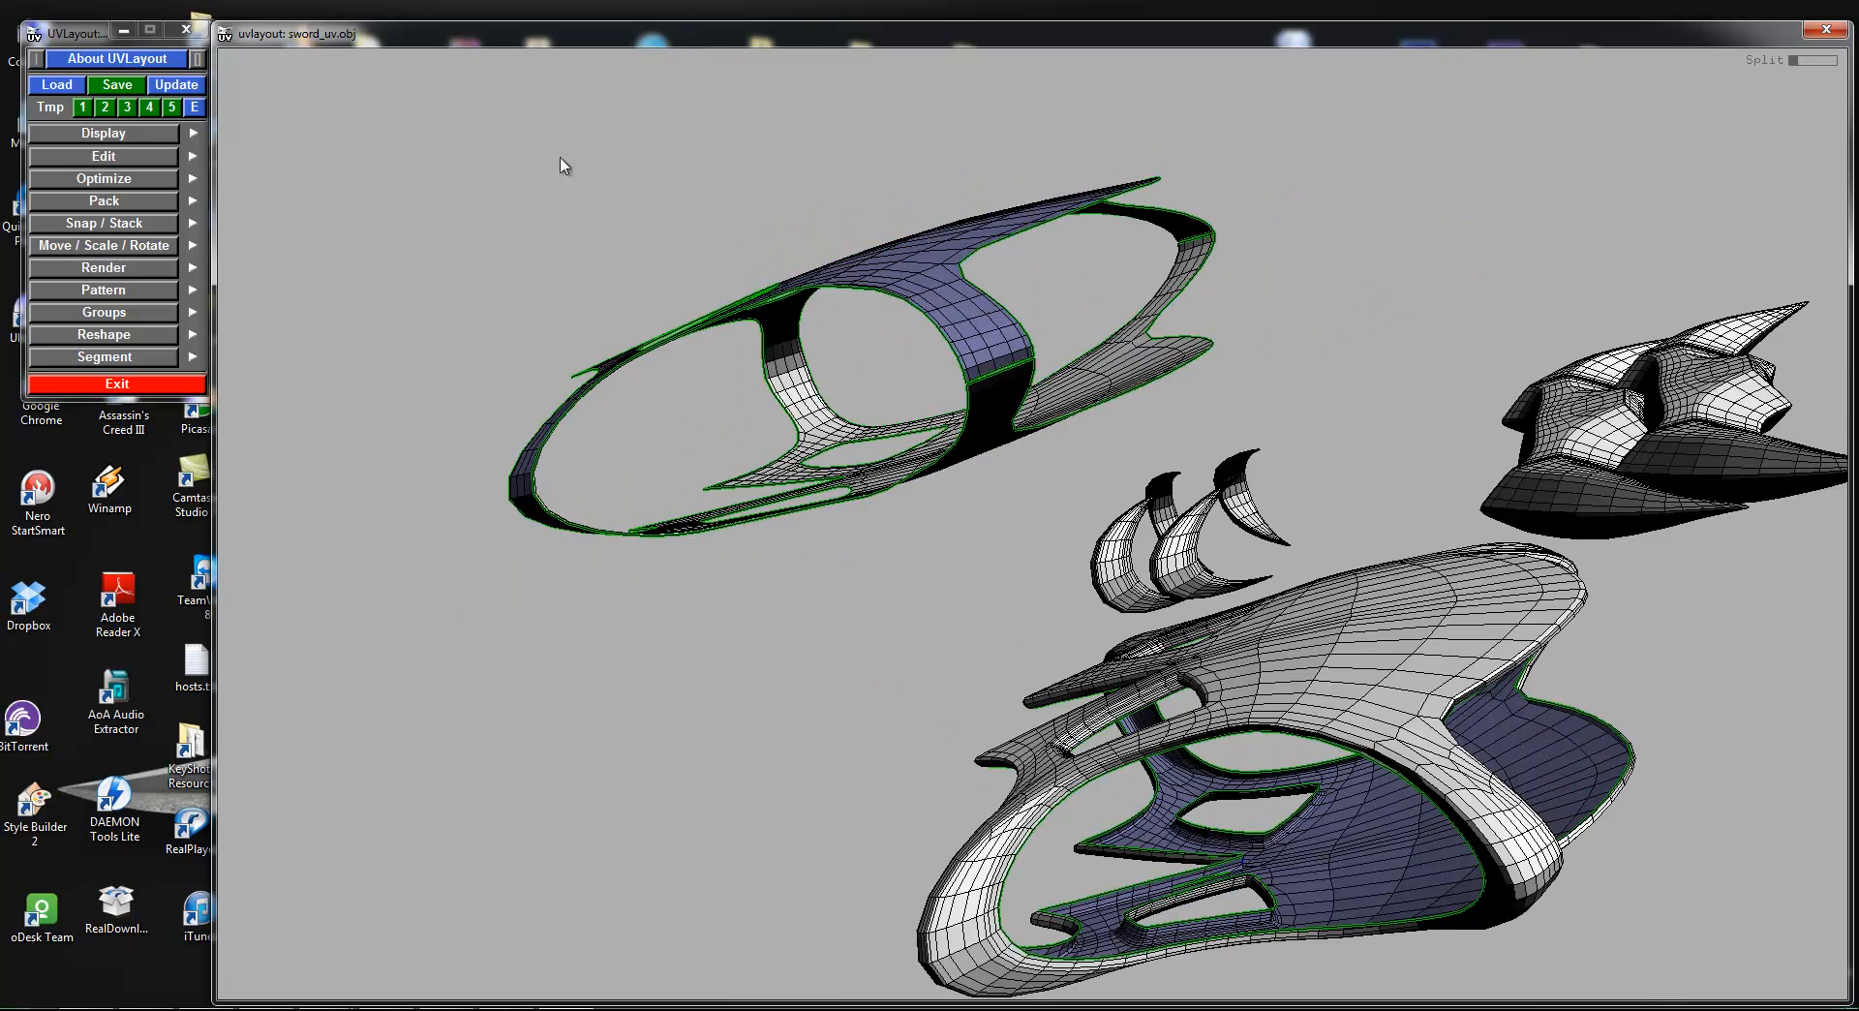
{"action": "key", "text": "d"}
{"action": "right_click_drag", "start_coordinate": [1078, 469], "coordinate": [1075, 522]}
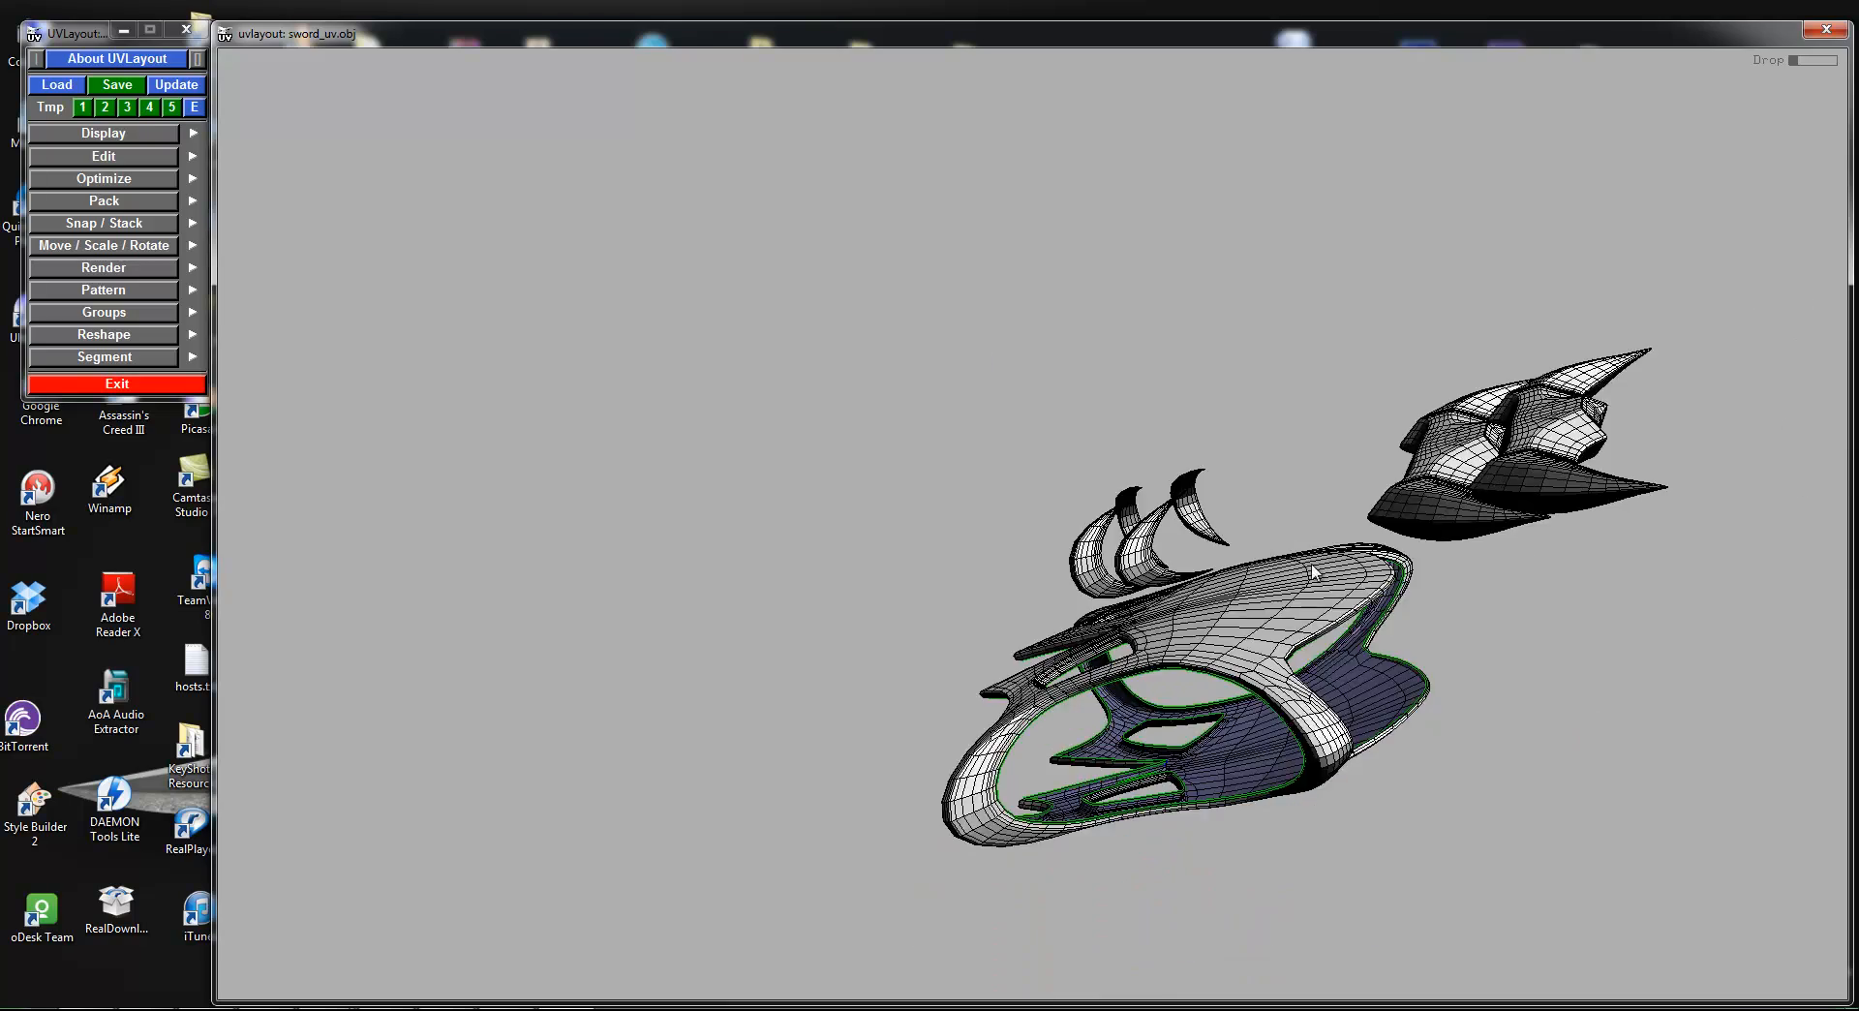
Step: Cut seams across the outer shell's two front side arms and split along them
{"action": "left_click_drag", "start_coordinate": [1074, 522], "coordinate": [1191, 537]}
{"action": "middle_click_drag", "start_coordinate": [1191, 537], "coordinate": [1174, 195]}
{"action": "right_click_drag", "start_coordinate": [1175, 194], "coordinate": [1102, 521]}
{"action": "left_click_drag", "start_coordinate": [1104, 528], "coordinate": [1352, 395]}
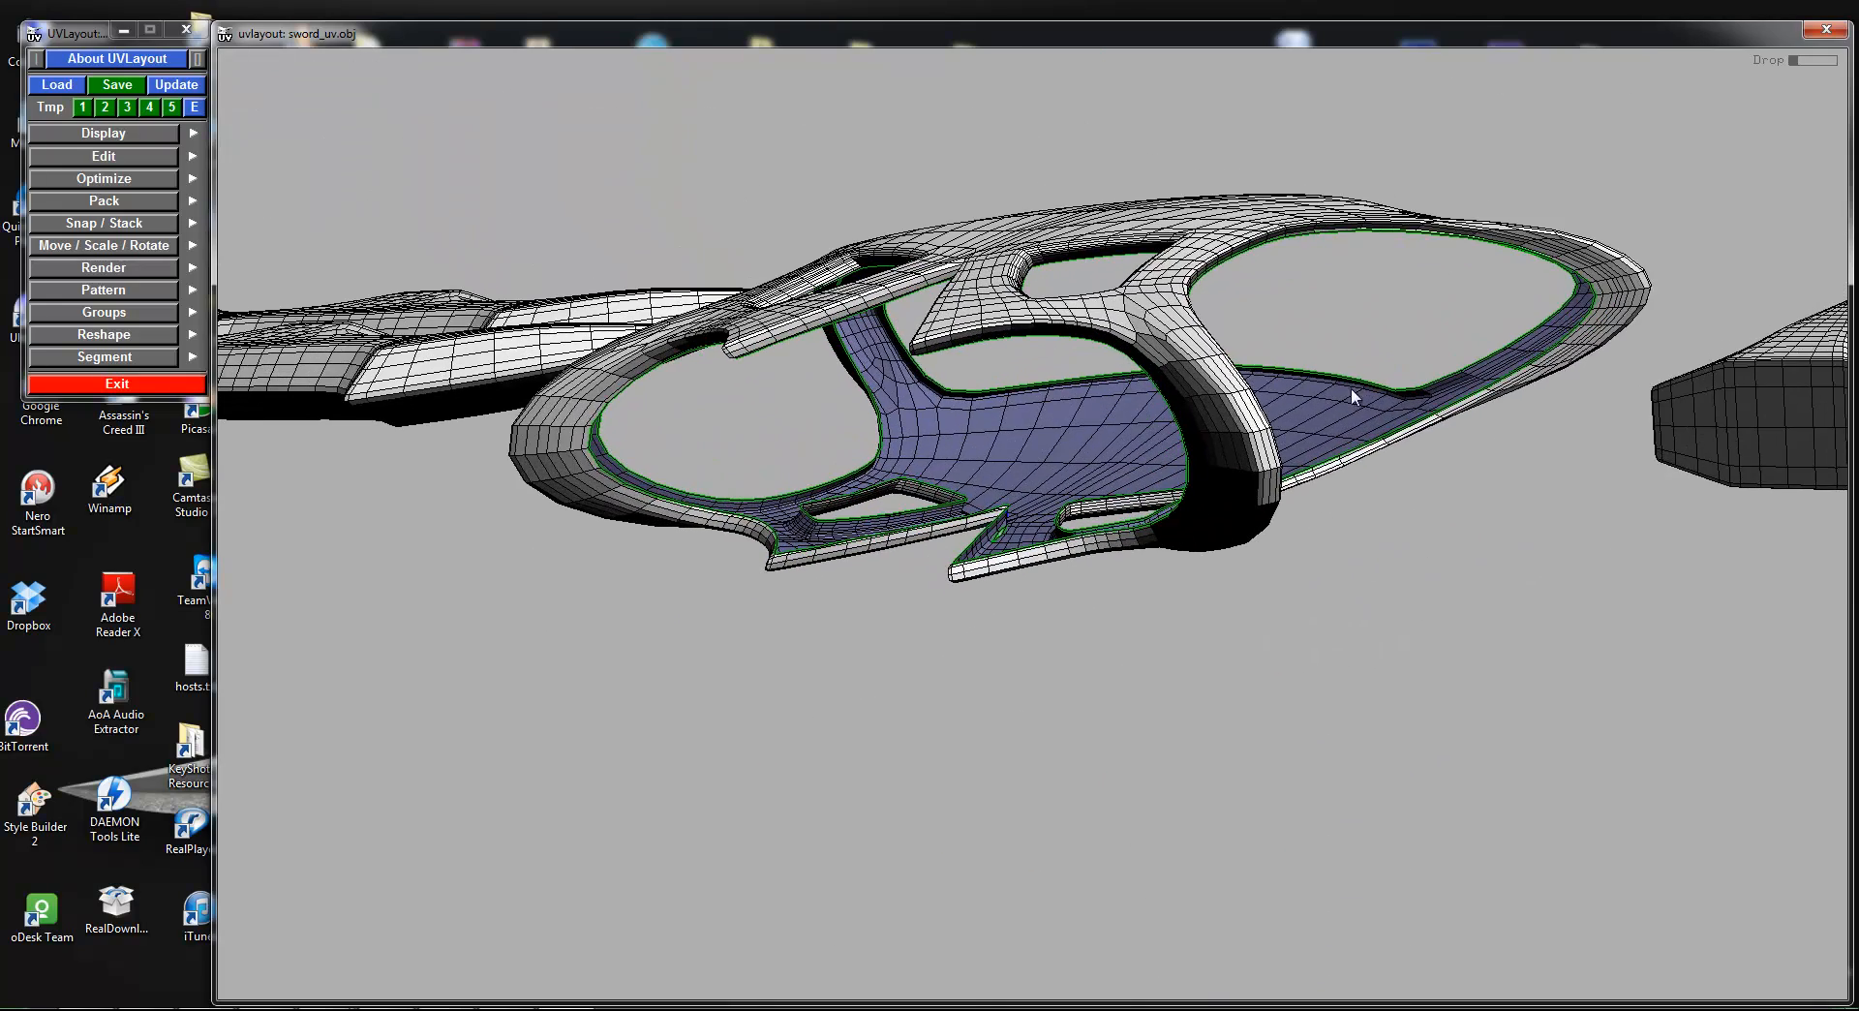
{"action": "left_click_drag", "start_coordinate": [1258, 447], "coordinate": [1054, 441]}
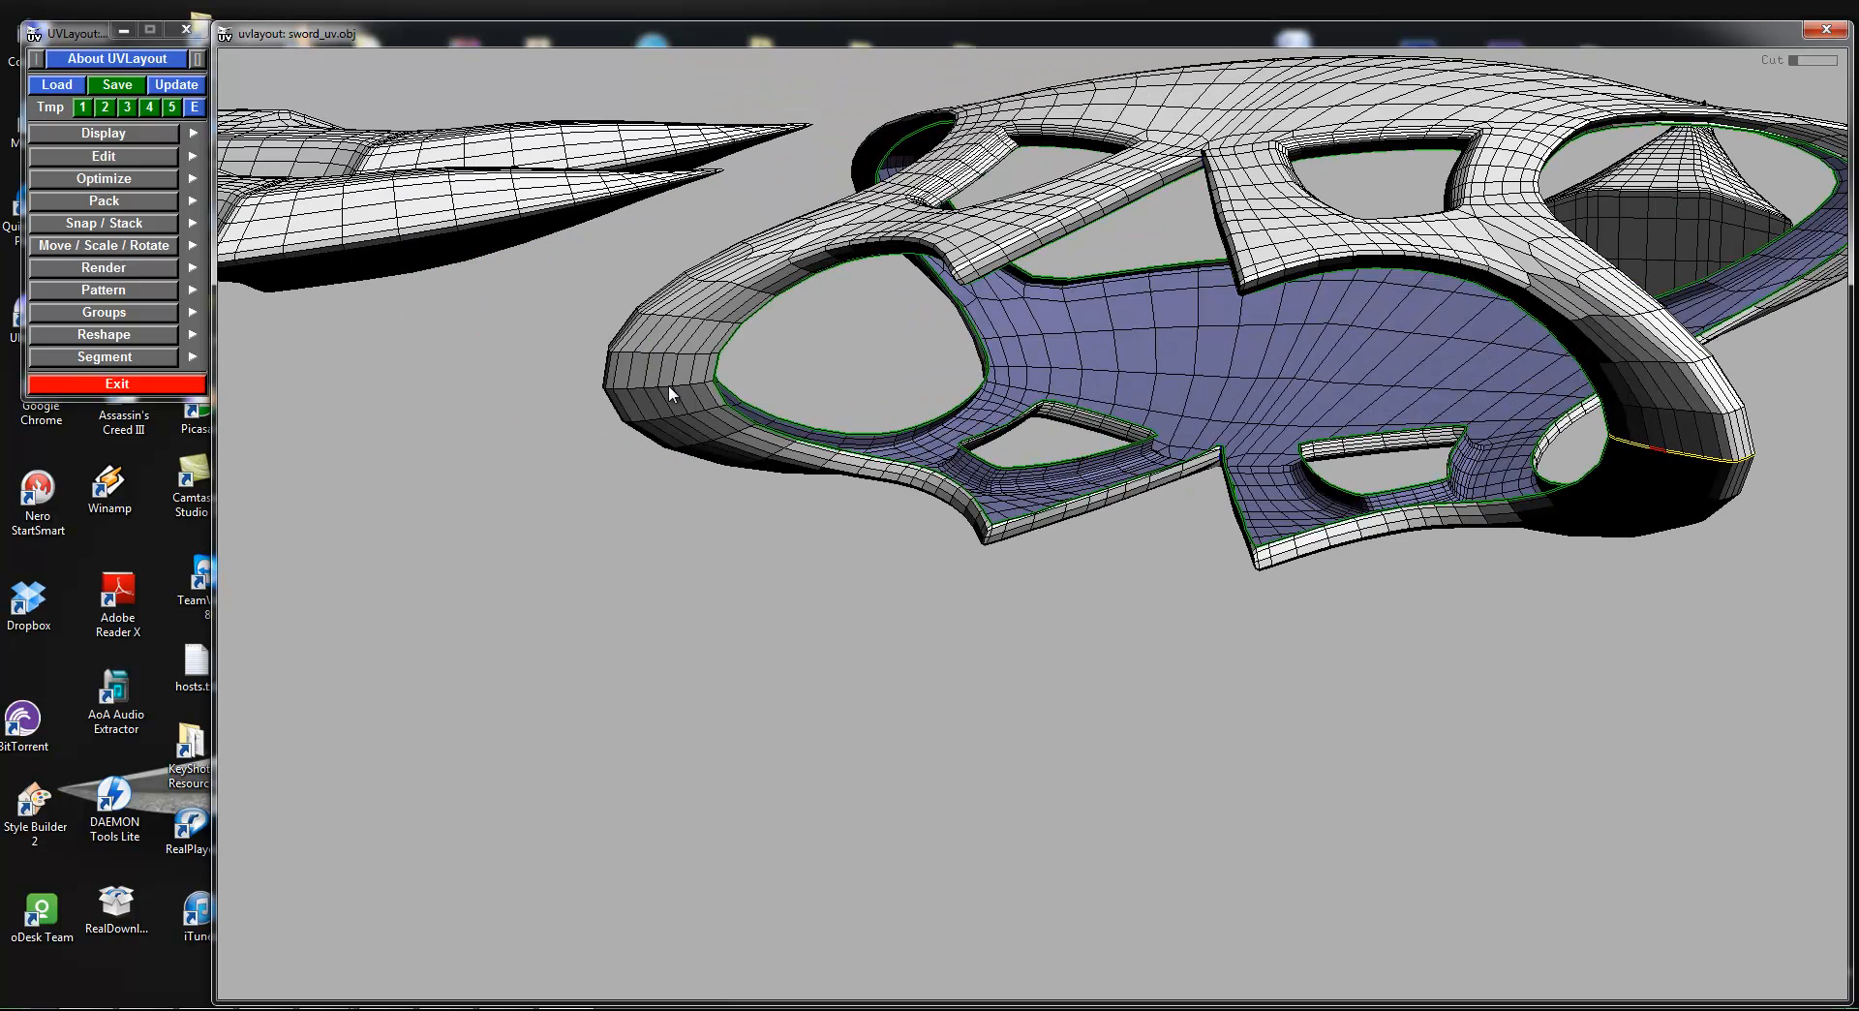
{"action": "key", "text": "c"}
{"action": "right_click_drag", "start_coordinate": [677, 385], "coordinate": [1147, 400]}
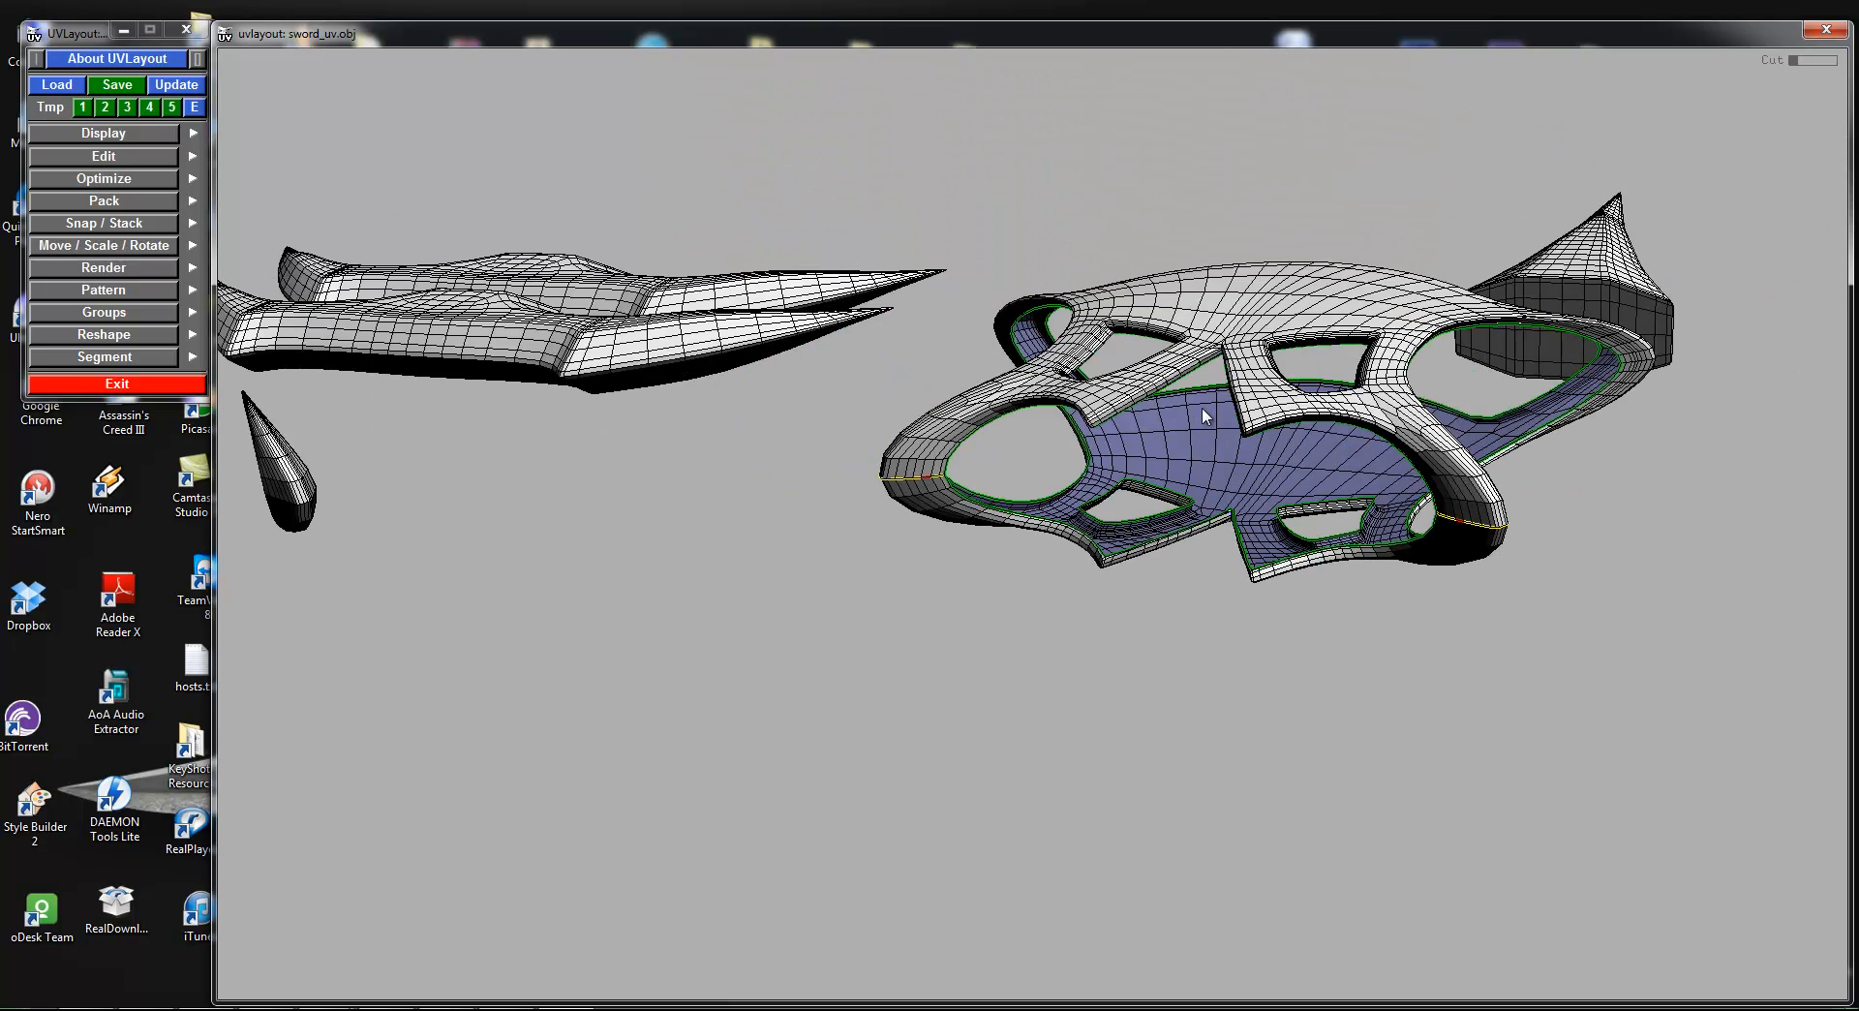
{"action": "key", "text": "Return"}
Step: Cut seams across the outer shell's remaining side arms, split it and drop both halves into UV space
{"action": "left_click_drag", "start_coordinate": [1451, 457], "coordinate": [1427, 392]}
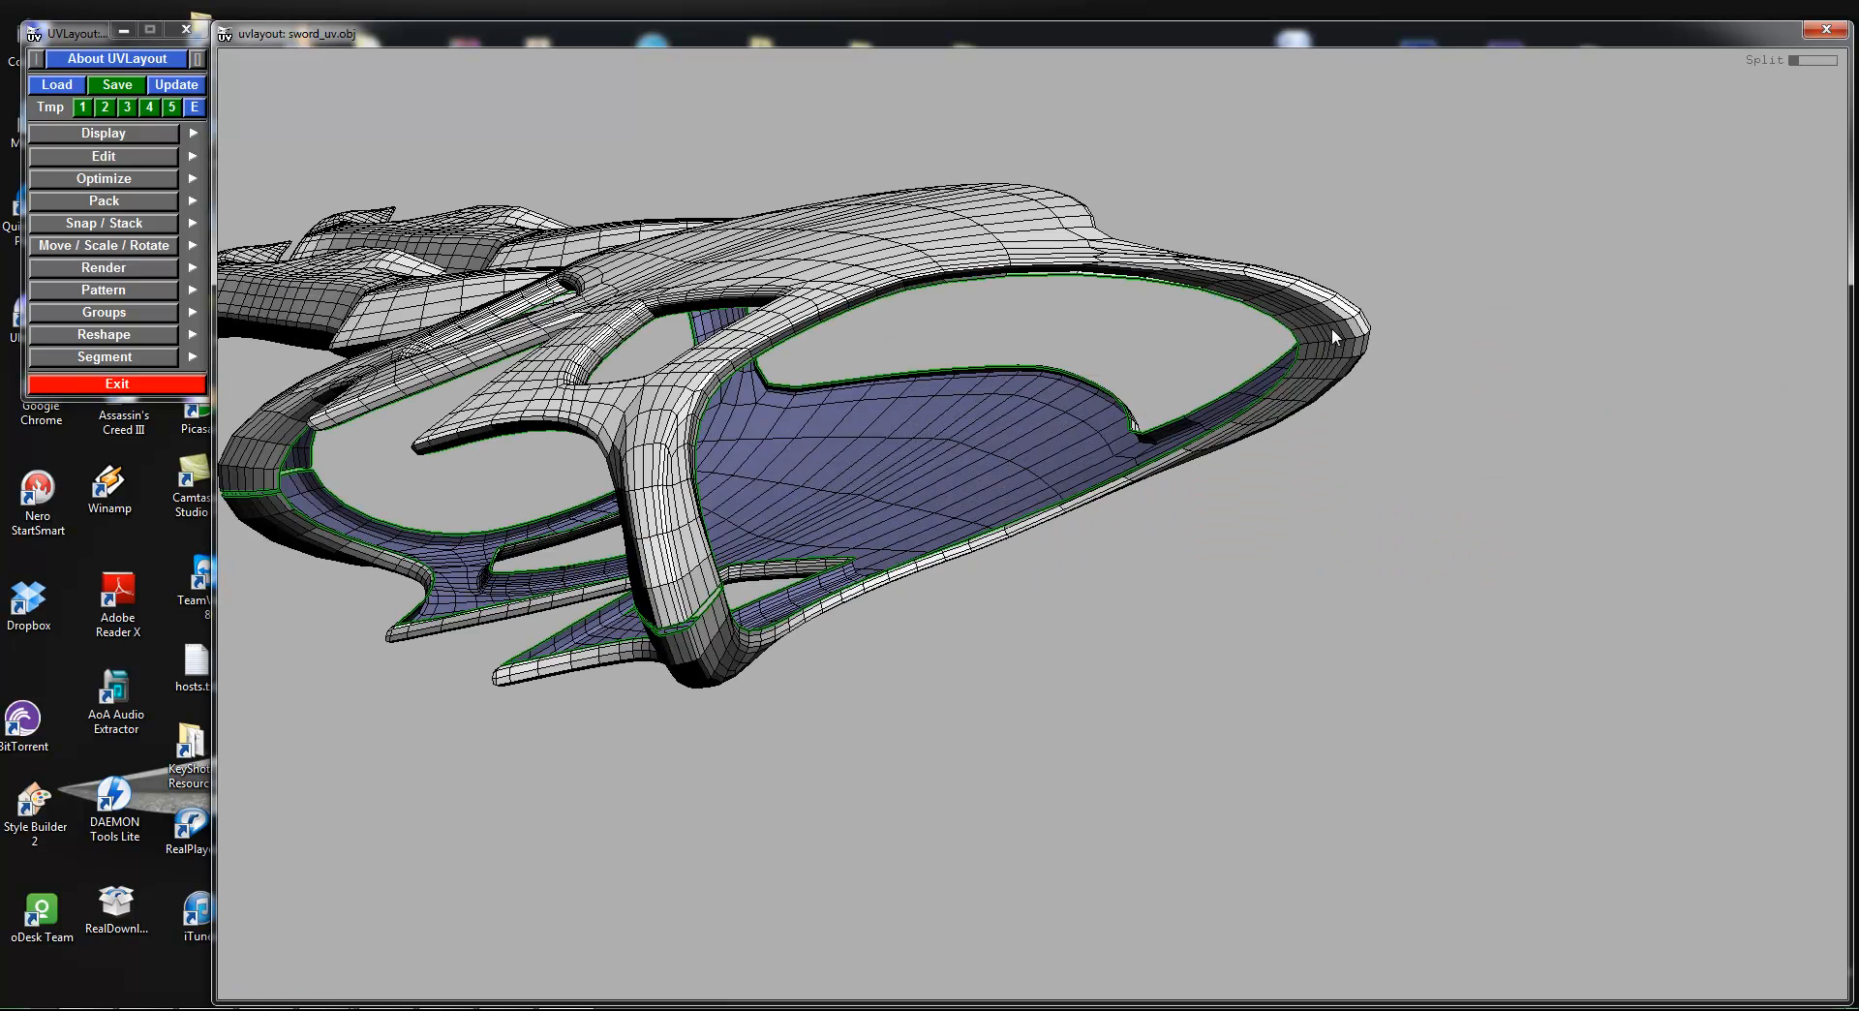
{"action": "key", "text": "c"}
{"action": "right_click_drag", "start_coordinate": [1361, 337], "coordinate": [1426, 382]}
{"action": "left_click_drag", "start_coordinate": [1427, 381], "coordinate": [1149, 395]}
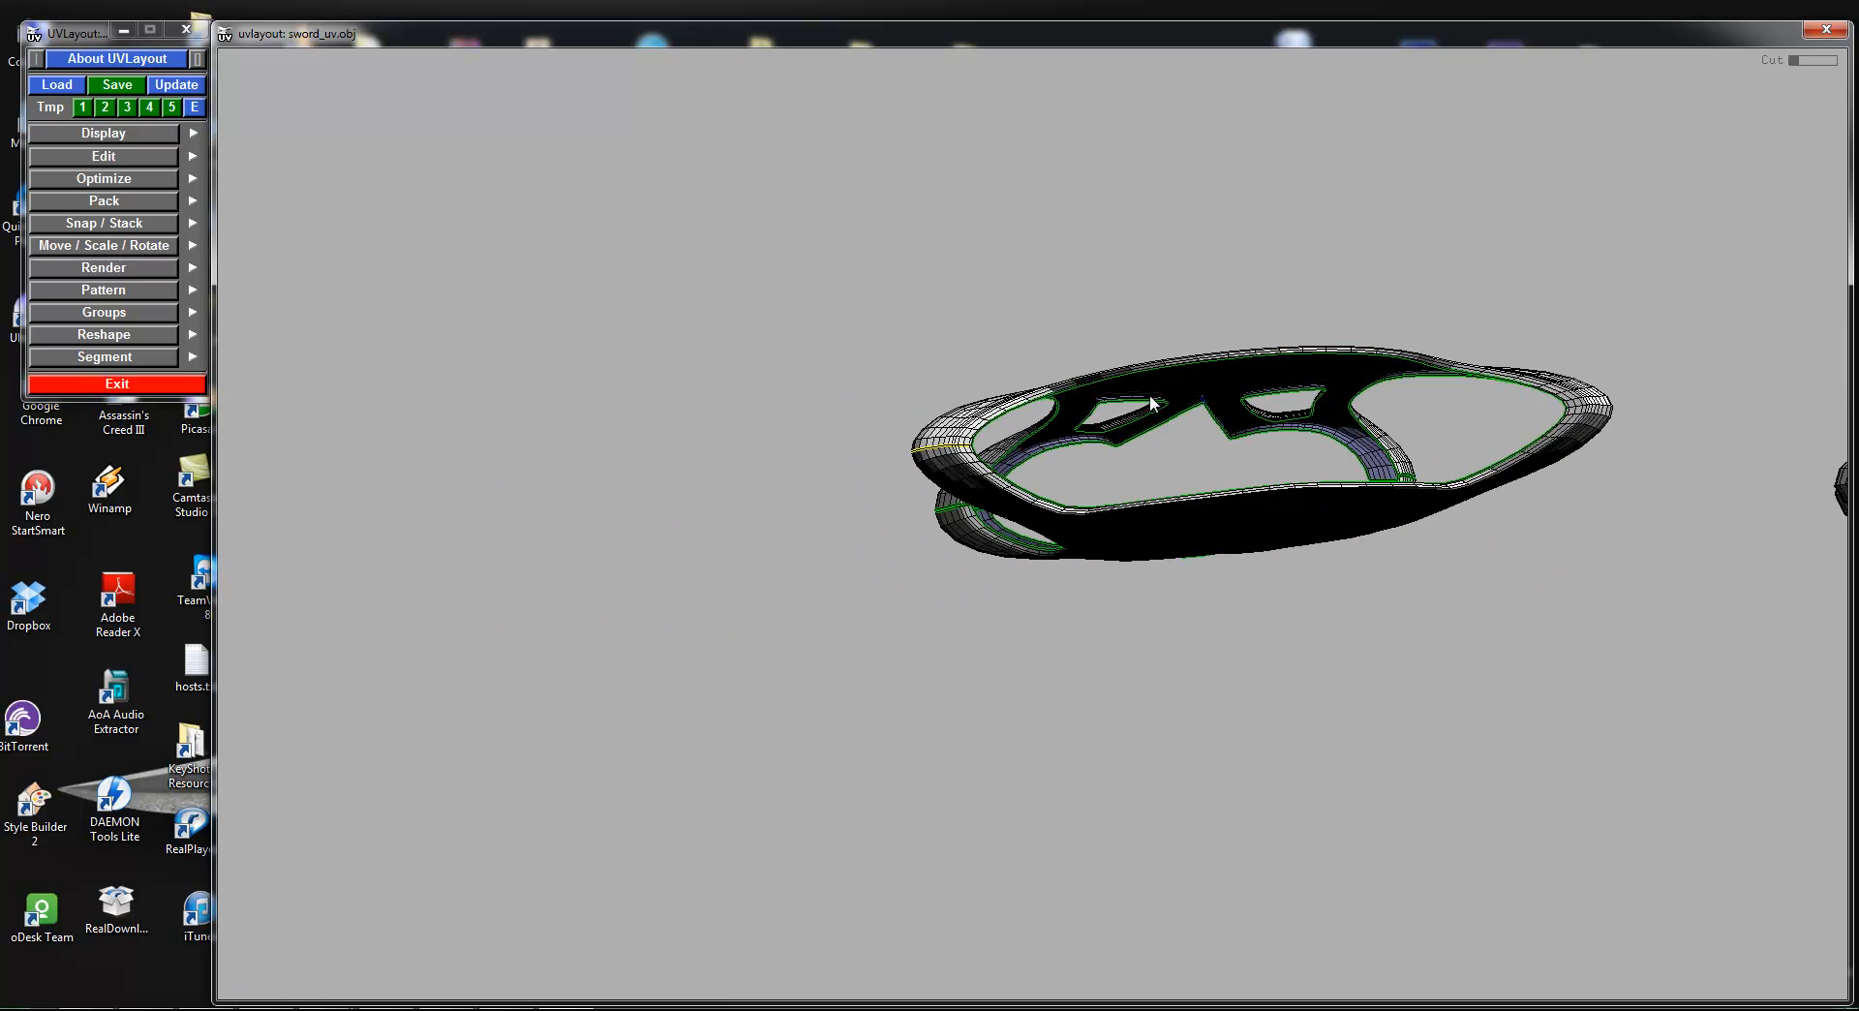
{"action": "left_click_drag", "start_coordinate": [1457, 456], "coordinate": [1205, 390]}
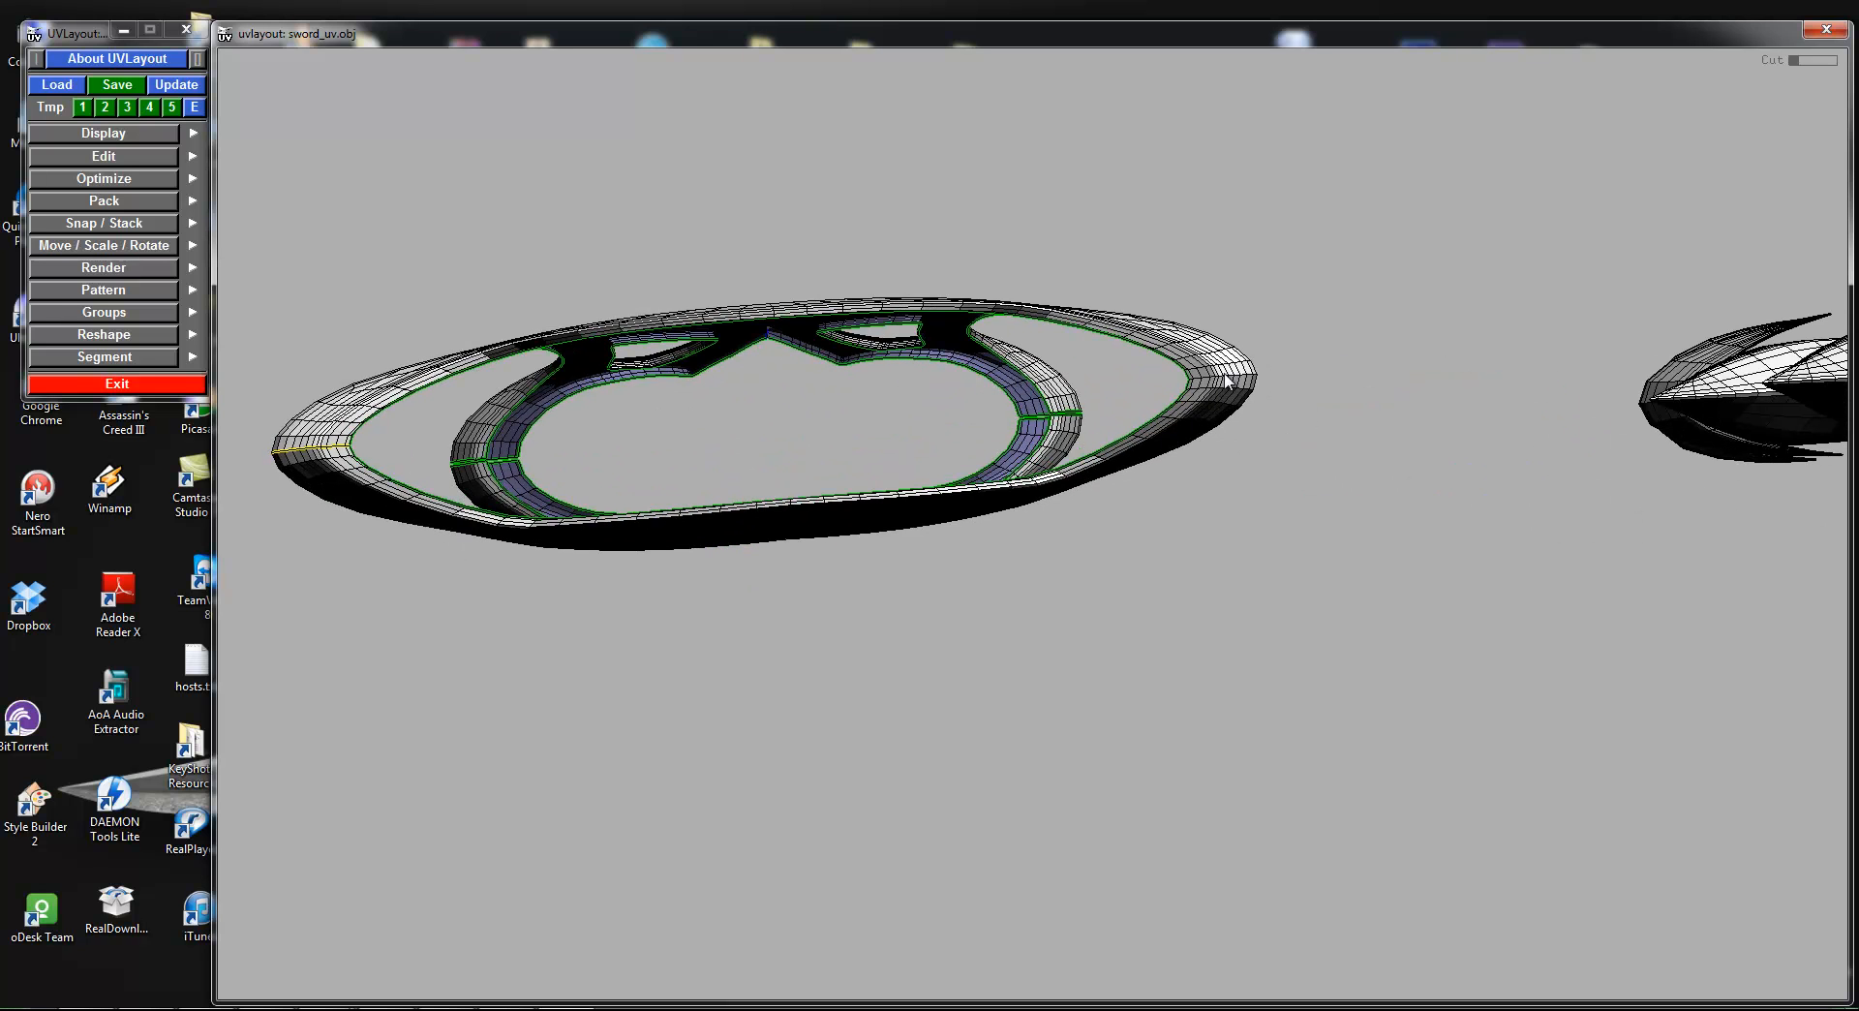
{"action": "key", "text": "c"}
{"action": "key", "text": "w"}
{"action": "key", "text": "Return"}
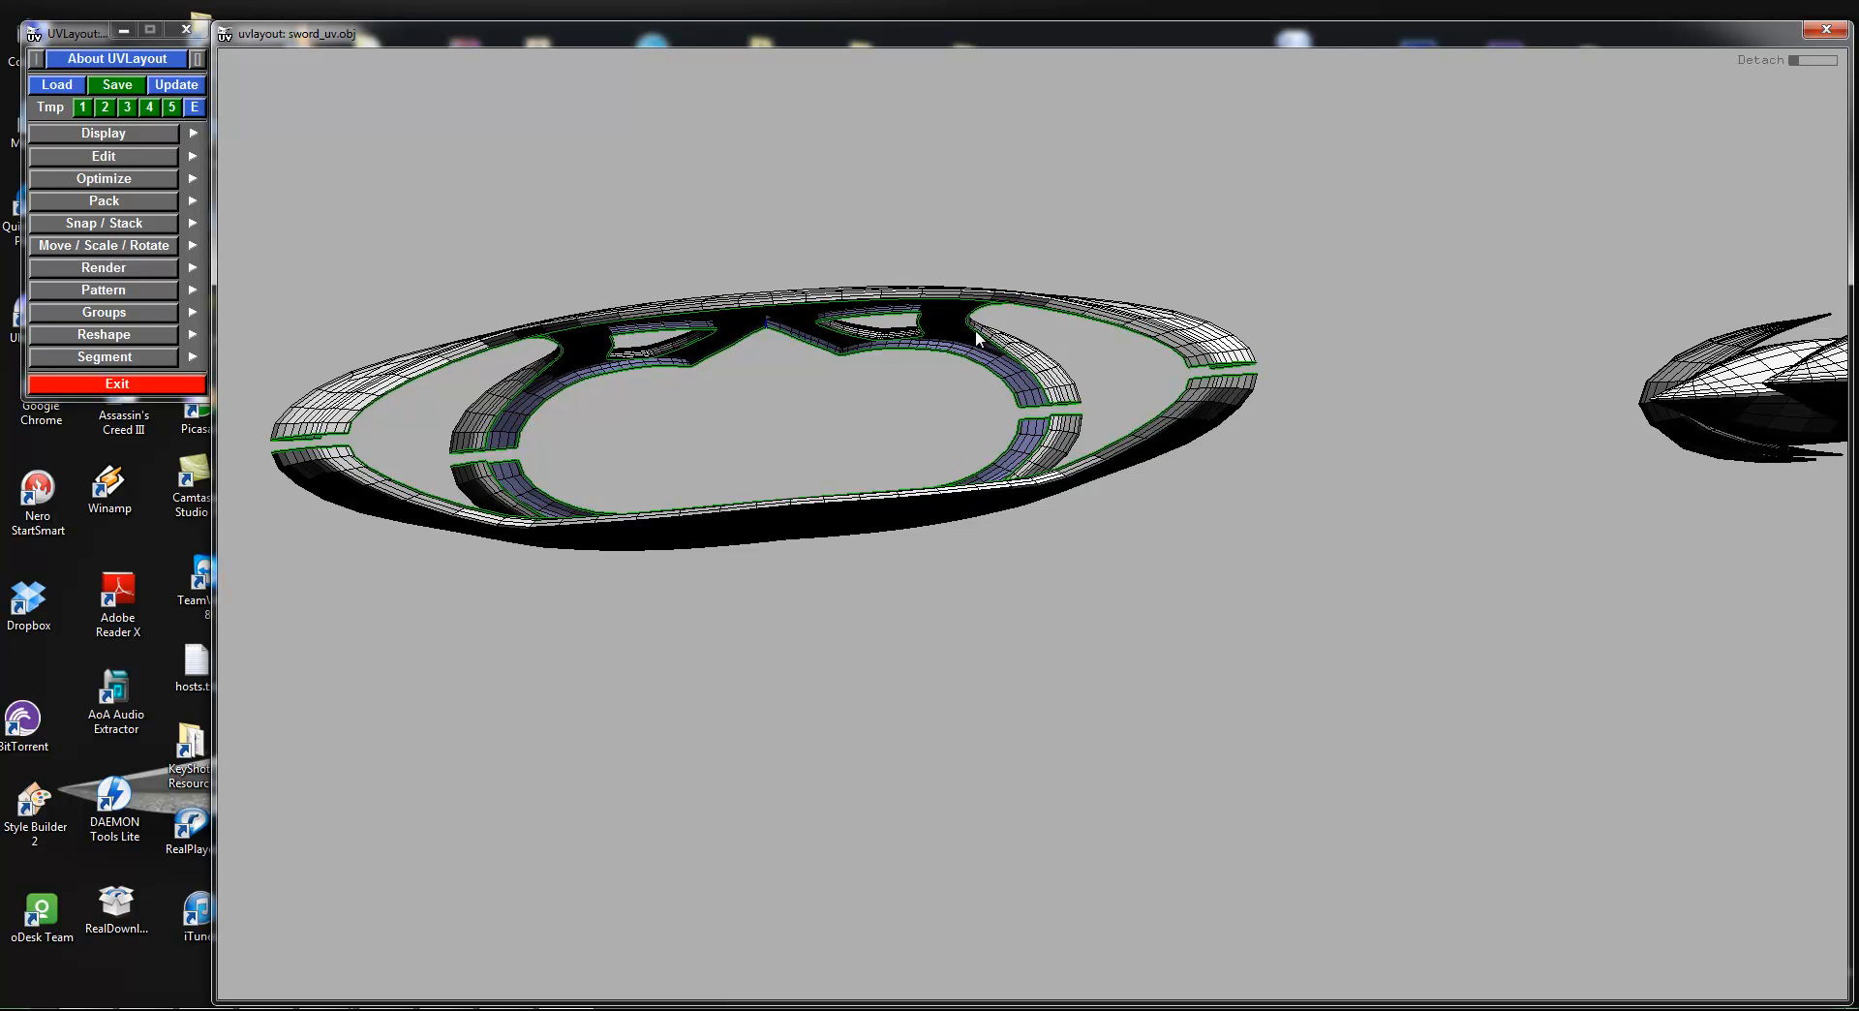
{"action": "key", "text": "d"}
{"action": "key", "text": "d"}
Step: Mark a seam along the inner edge of the first winged blade piece, out to its pointed tips
{"action": "left_click_drag", "start_coordinate": [1330, 508], "coordinate": [1168, 553]}
{"action": "middle_click_drag", "start_coordinate": [897, 441], "coordinate": [940, 263]}
{"action": "middle_click_drag", "start_coordinate": [917, 480], "coordinate": [1053, 609]}
{"action": "middle_click_drag", "start_coordinate": [925, 581], "coordinate": [804, 594]}
{"action": "middle_click_drag", "start_coordinate": [921, 585], "coordinate": [728, 552]}
{"action": "right_click_drag", "start_coordinate": [727, 551], "coordinate": [1271, 649]}
{"action": "key", "text": "c"}
{"action": "left_click_drag", "start_coordinate": [1058, 468], "coordinate": [842, 465]}
{"action": "middle_click_drag", "start_coordinate": [842, 464], "coordinate": [973, 510]}
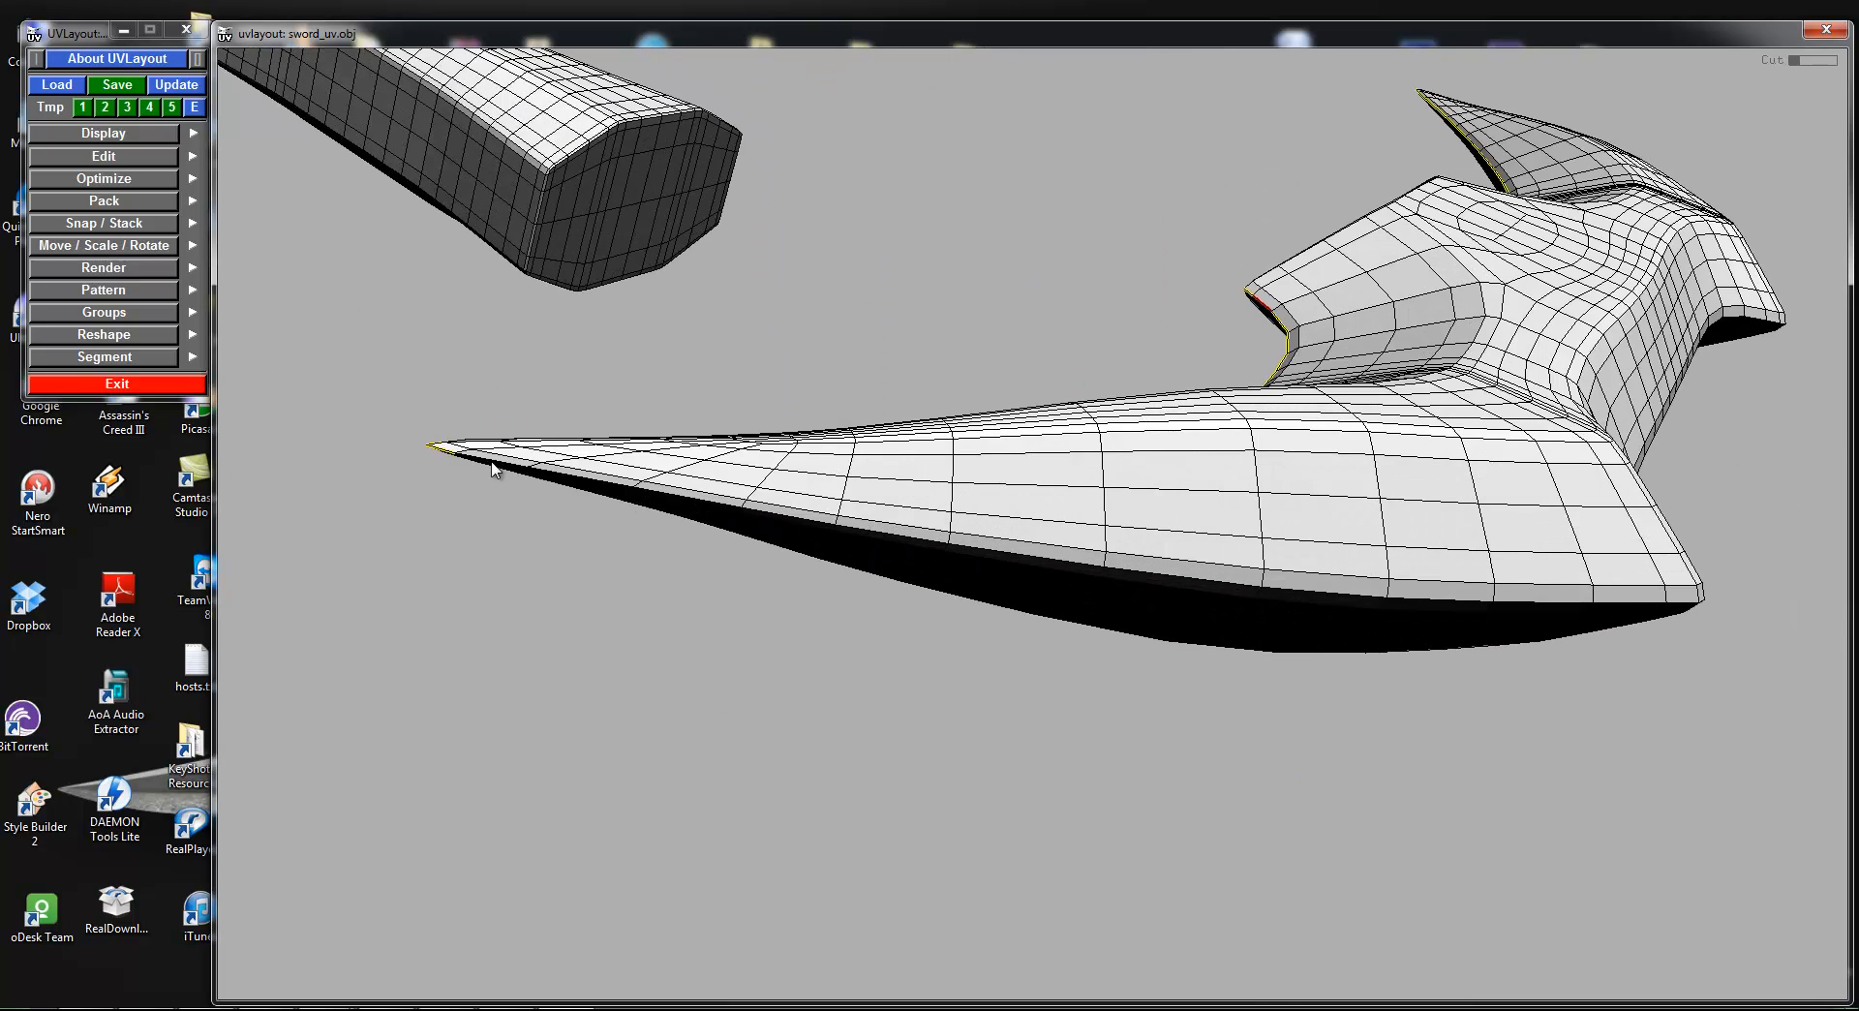
Step: Complete the seam around the first winged blade piece, split it and drop both halves into UV space
{"action": "key", "text": "c"}
{"action": "middle_click_drag", "start_coordinate": [1218, 491], "coordinate": [1028, 455]}
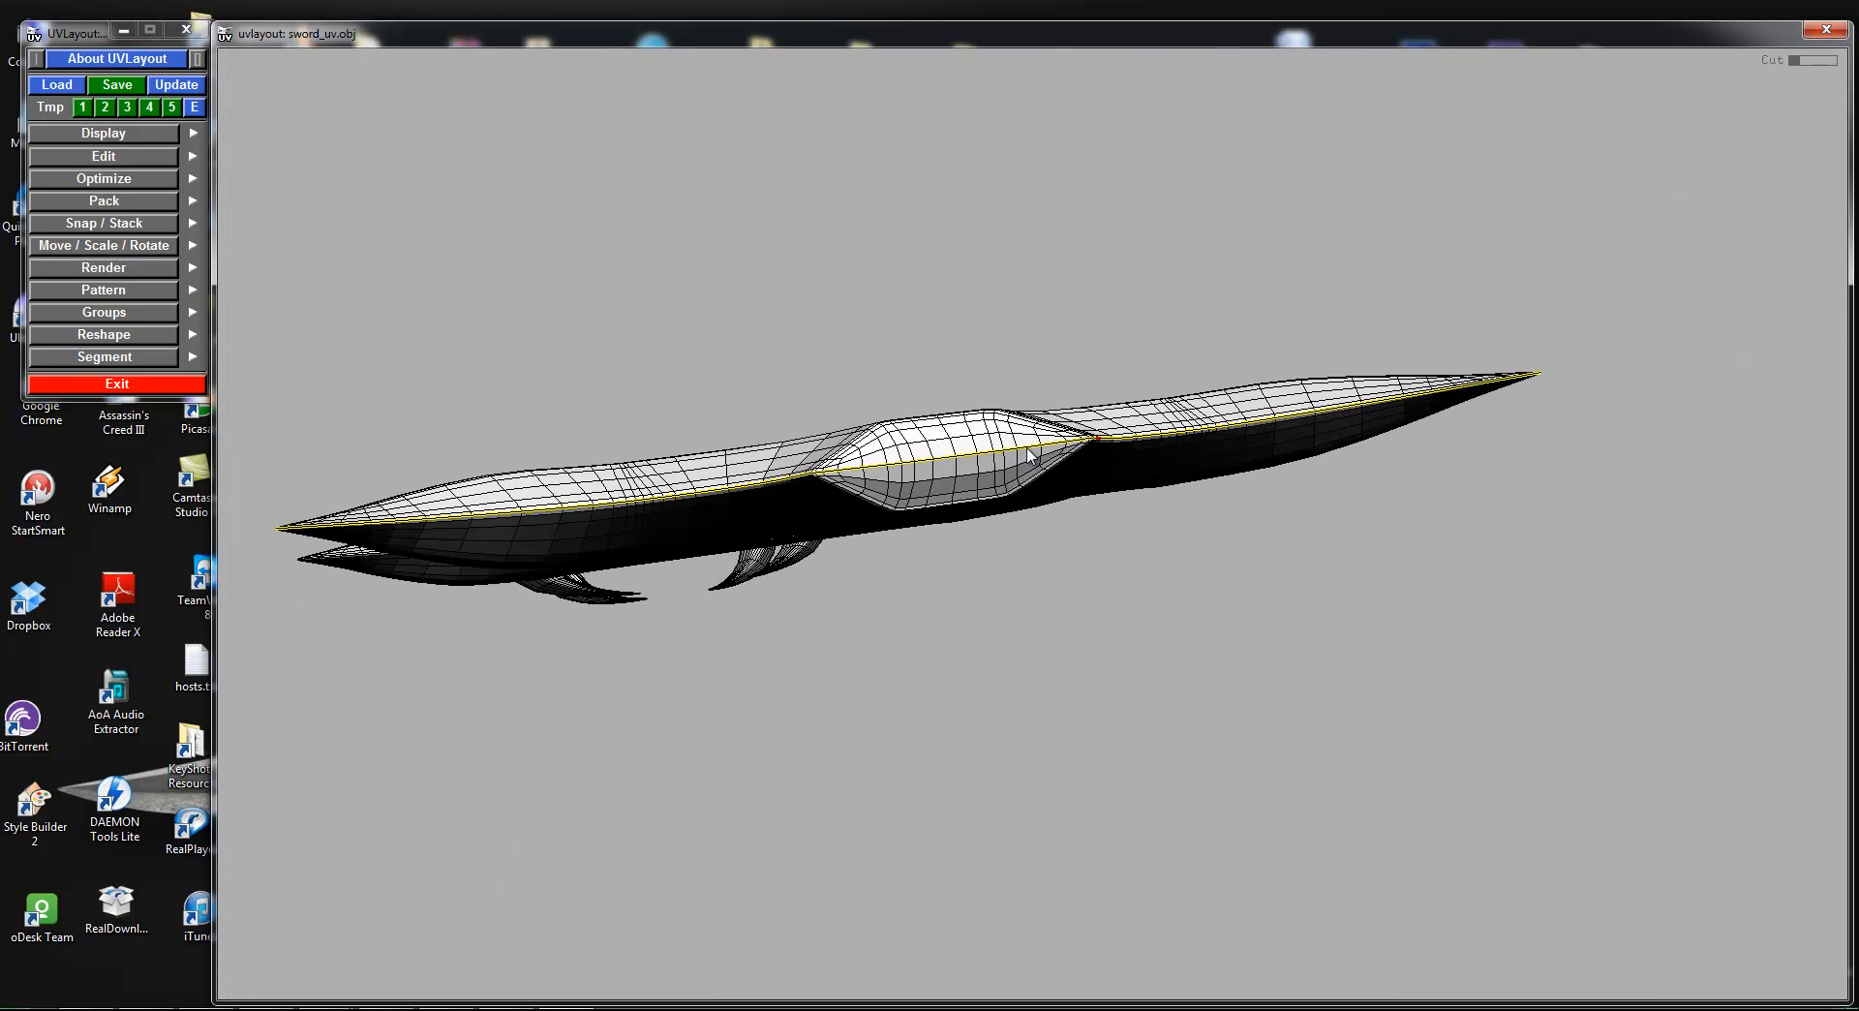
{"action": "key", "text": "Return"}
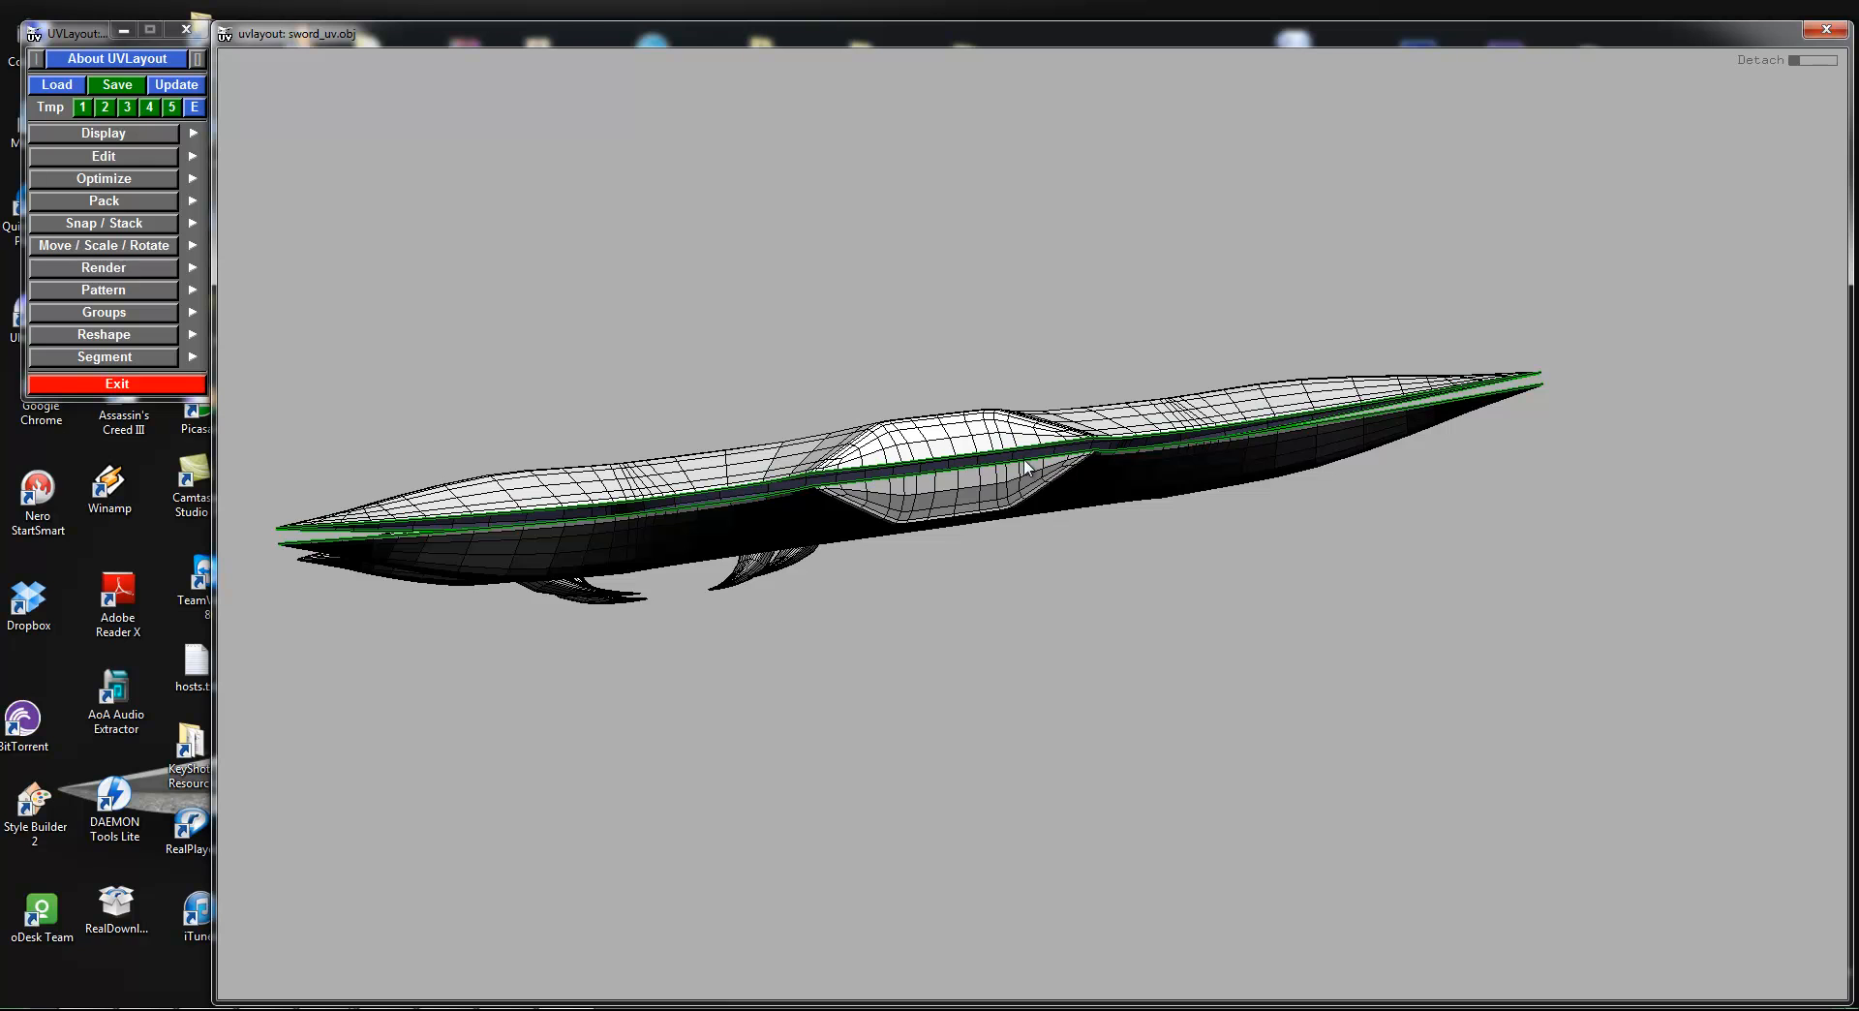
{"action": "key", "text": "d"}
{"action": "key", "text": "d"}
Step: Mark a seam along the inner edge and central bulge of the second winged blade piece
{"action": "left_click_drag", "start_coordinate": [1007, 450], "coordinate": [804, 283]}
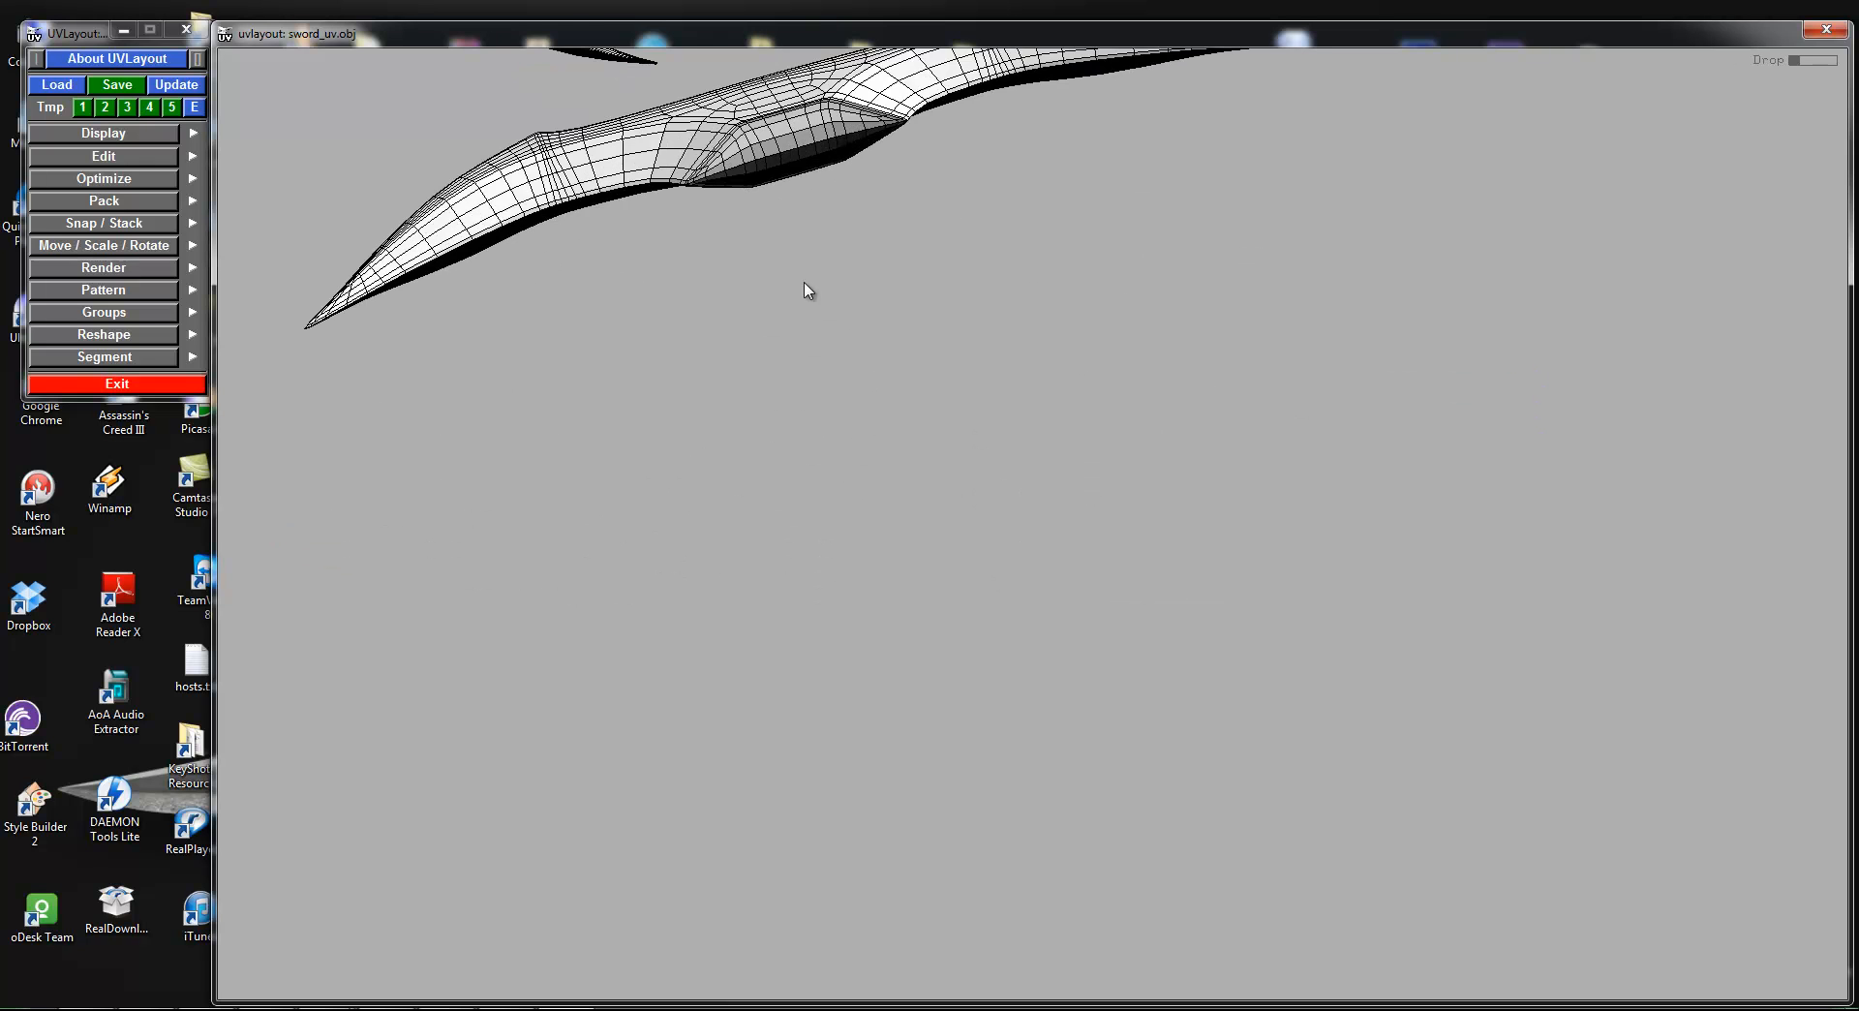
{"action": "middle_click_drag", "start_coordinate": [848, 298], "coordinate": [1019, 448]}
{"action": "left_click_drag", "start_coordinate": [830, 385], "coordinate": [1477, 555]}
{"action": "left_click_drag", "start_coordinate": [1373, 523], "coordinate": [1277, 438]}
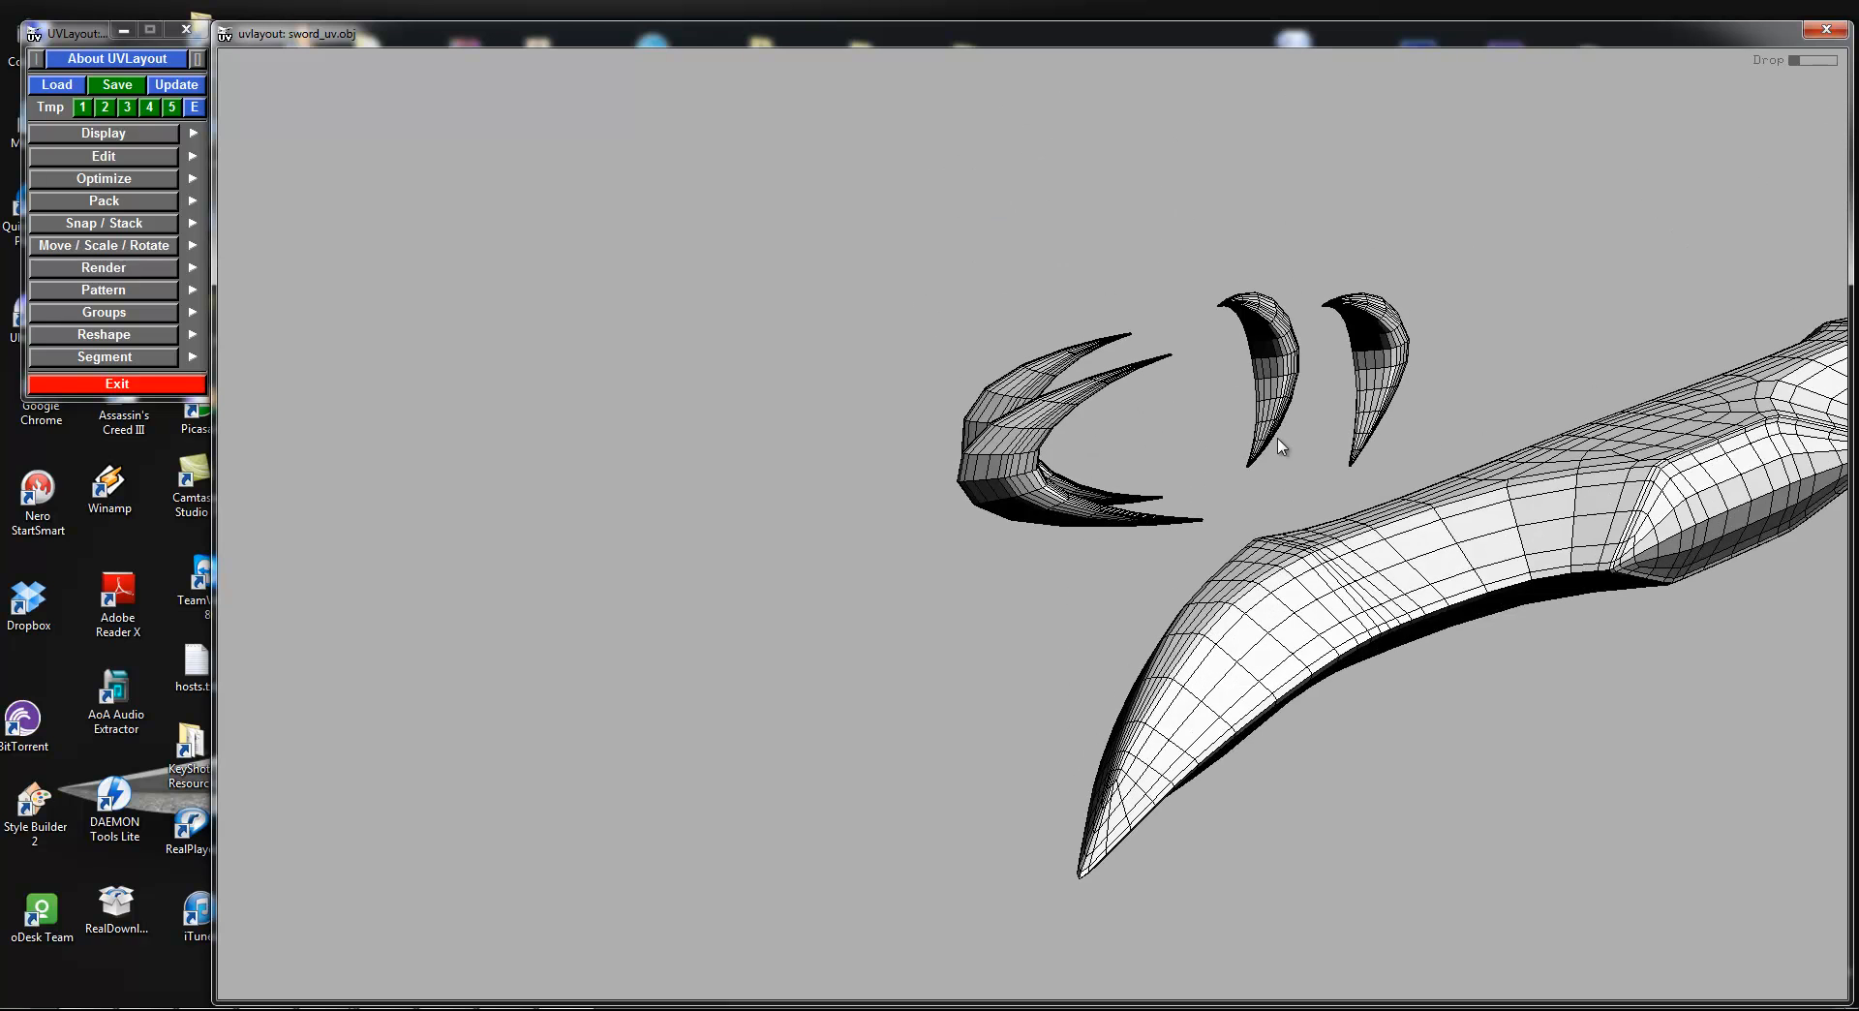
{"action": "left_click_drag", "start_coordinate": [1377, 596], "coordinate": [1072, 520]}
{"action": "right_click_drag", "start_coordinate": [1072, 520], "coordinate": [1296, 591]}
{"action": "key", "text": "c"}
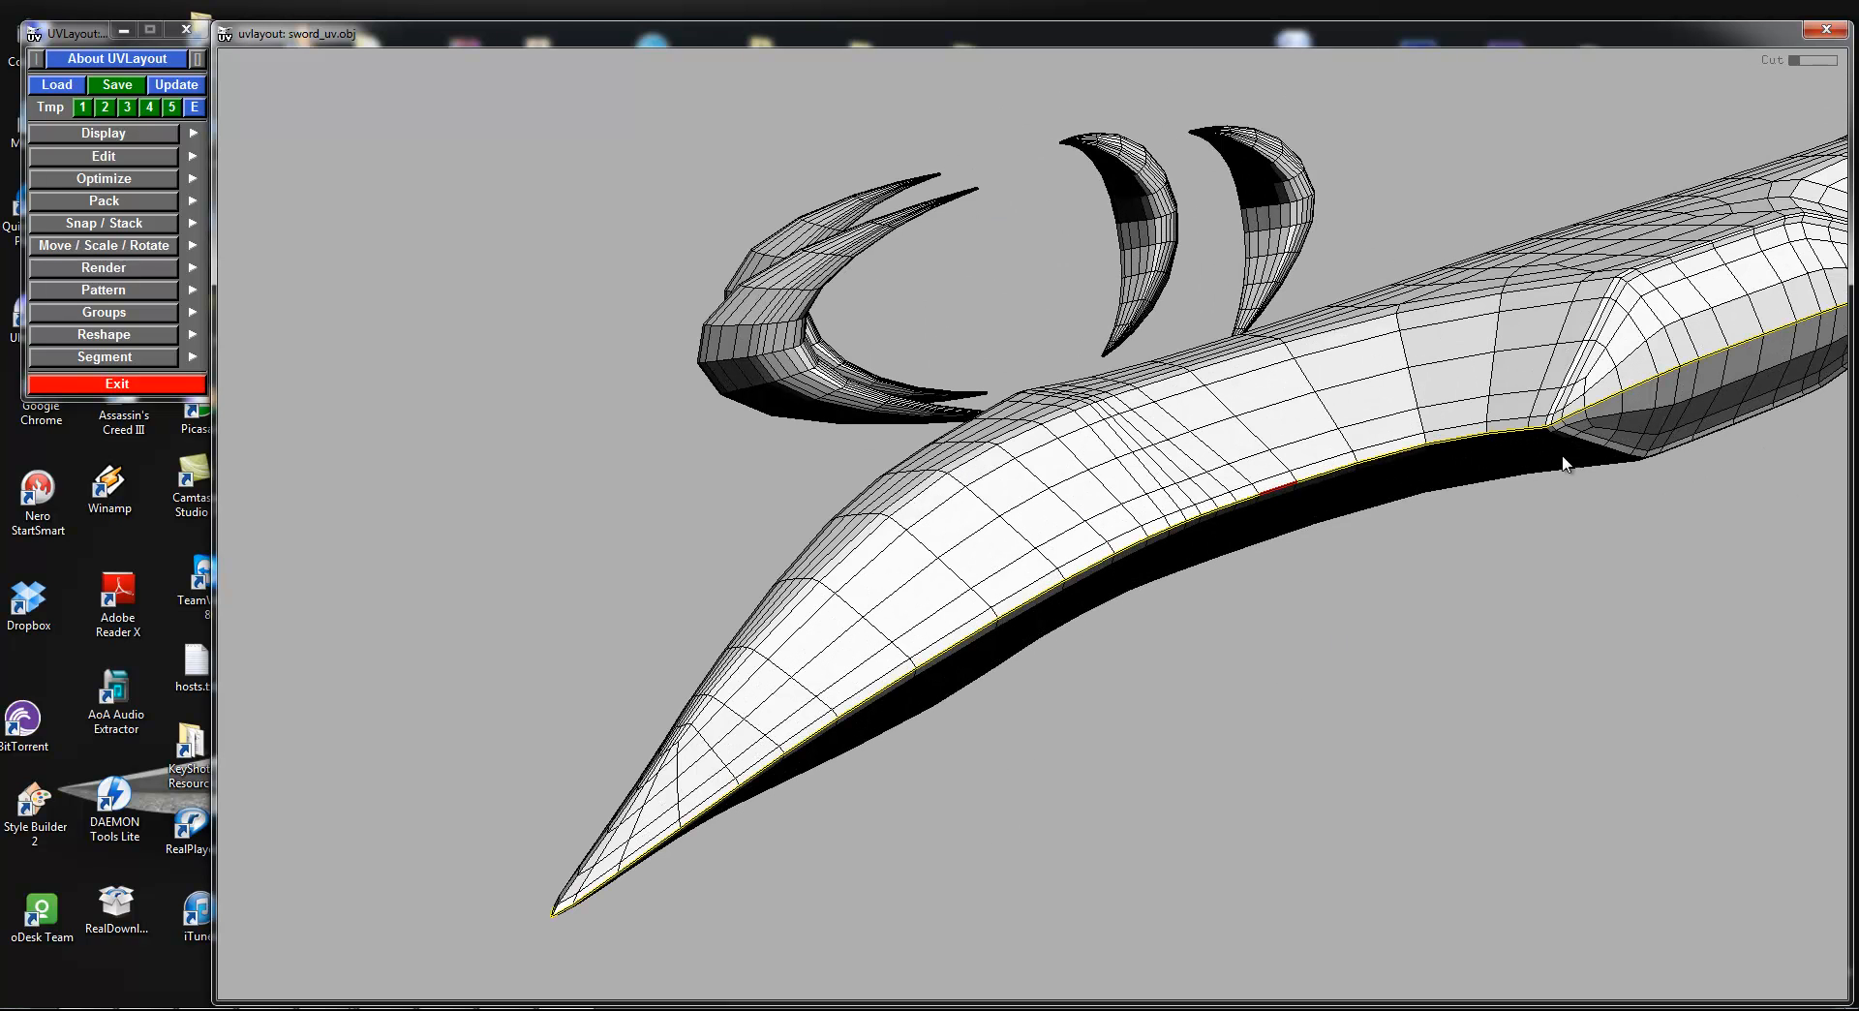
Step: Continue the seam along the second winged piece's outer edge, split it and drop both halves into UV space
{"action": "key", "text": "Return"}
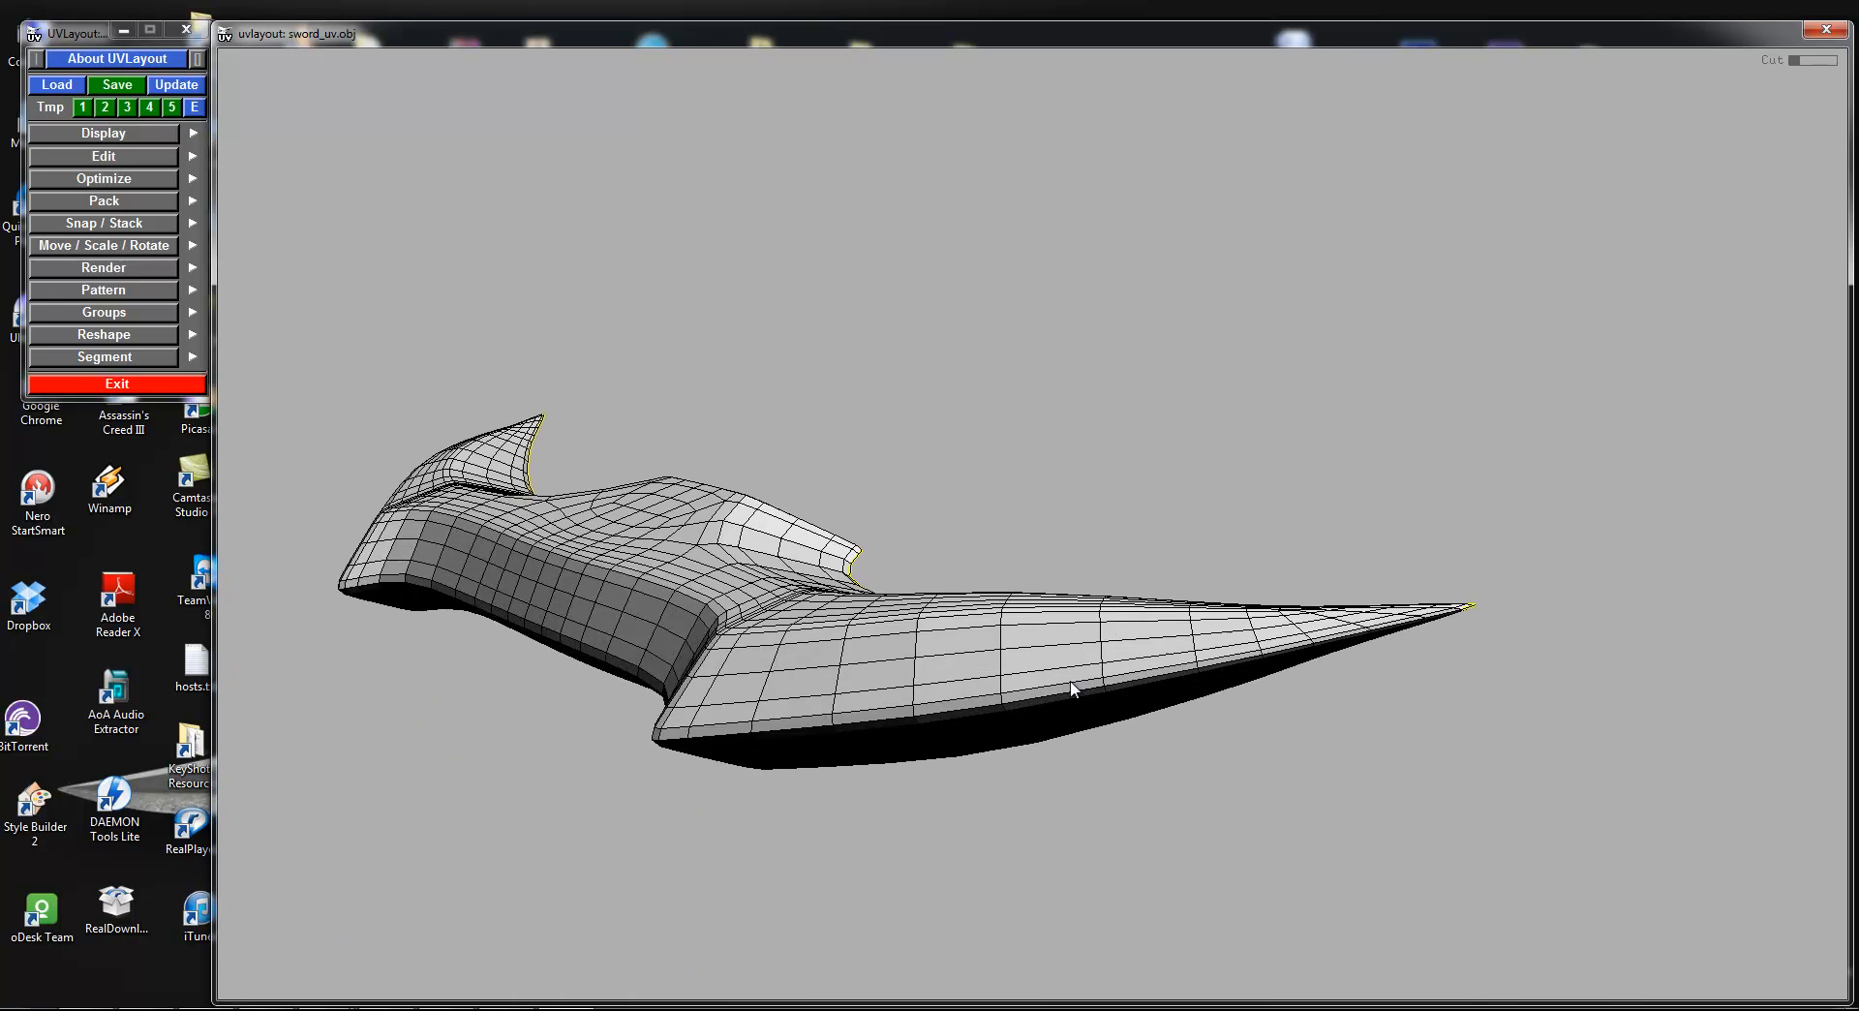
{"action": "left_click_drag", "start_coordinate": [1063, 689], "coordinate": [783, 510]}
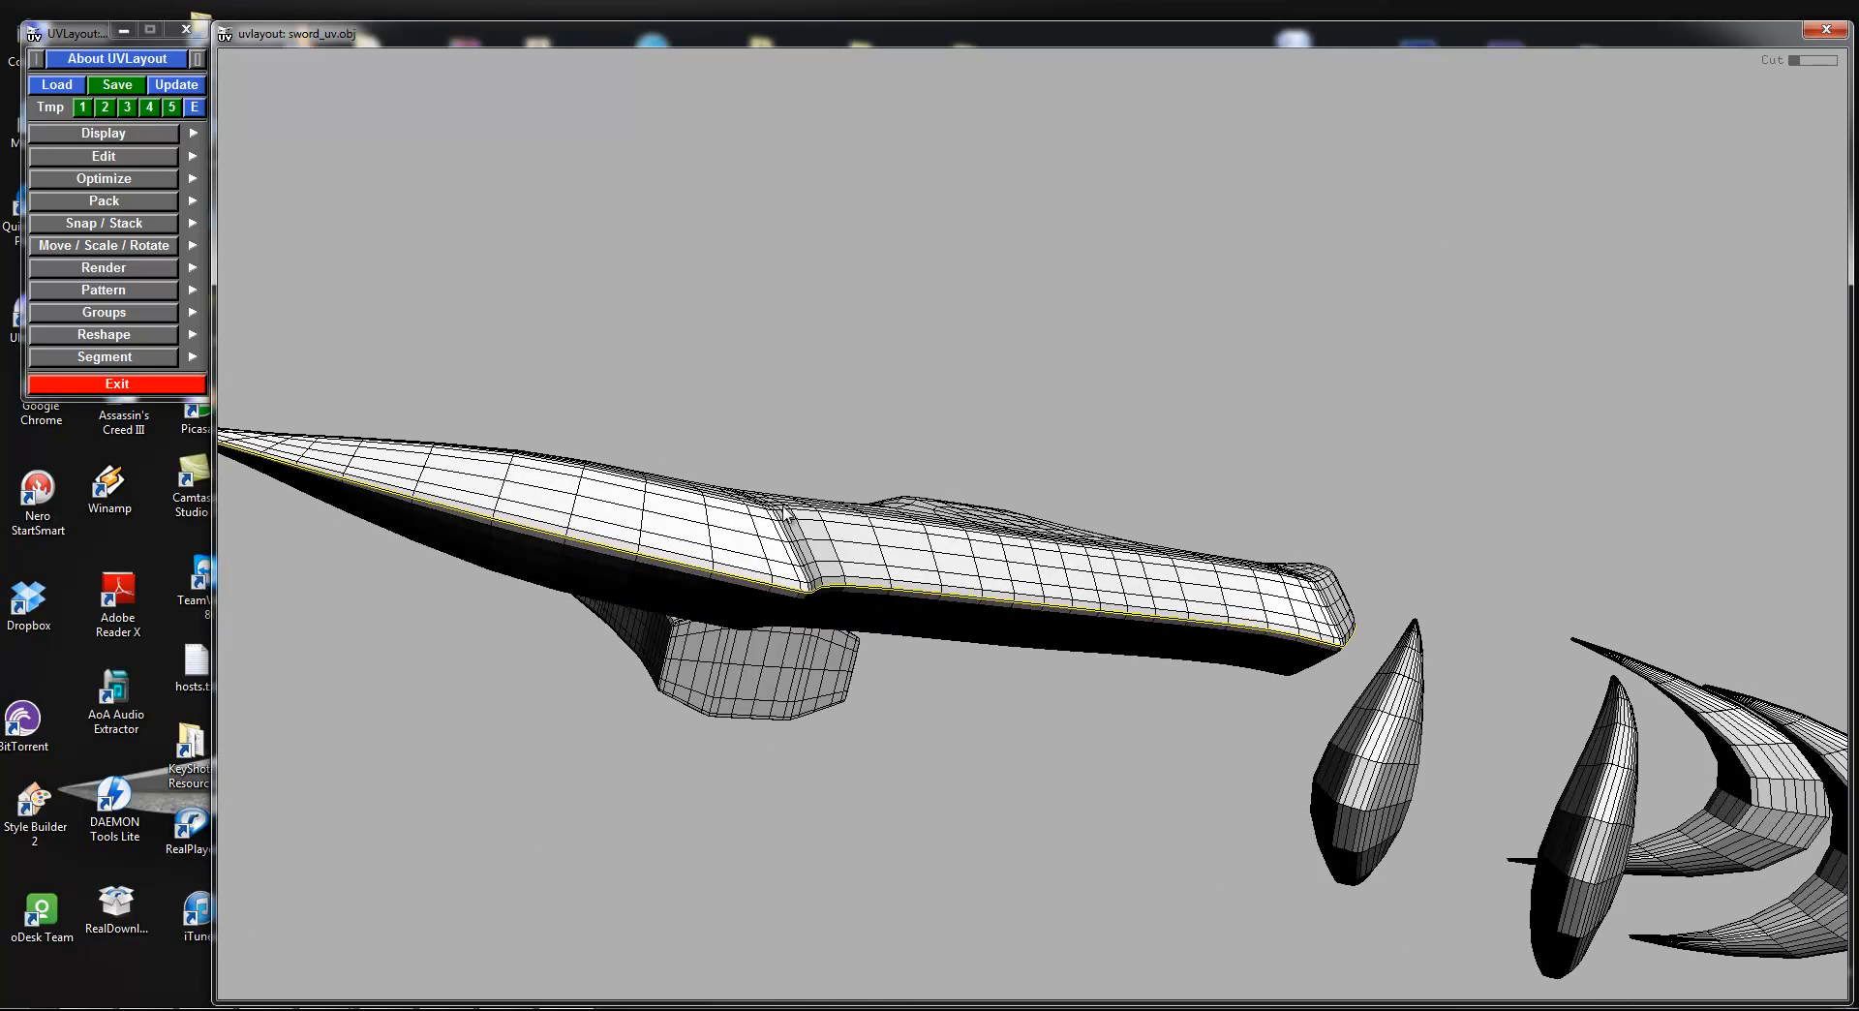
{"action": "key", "text": "Return"}
{"action": "key", "text": "d"}
{"action": "key", "text": "d"}
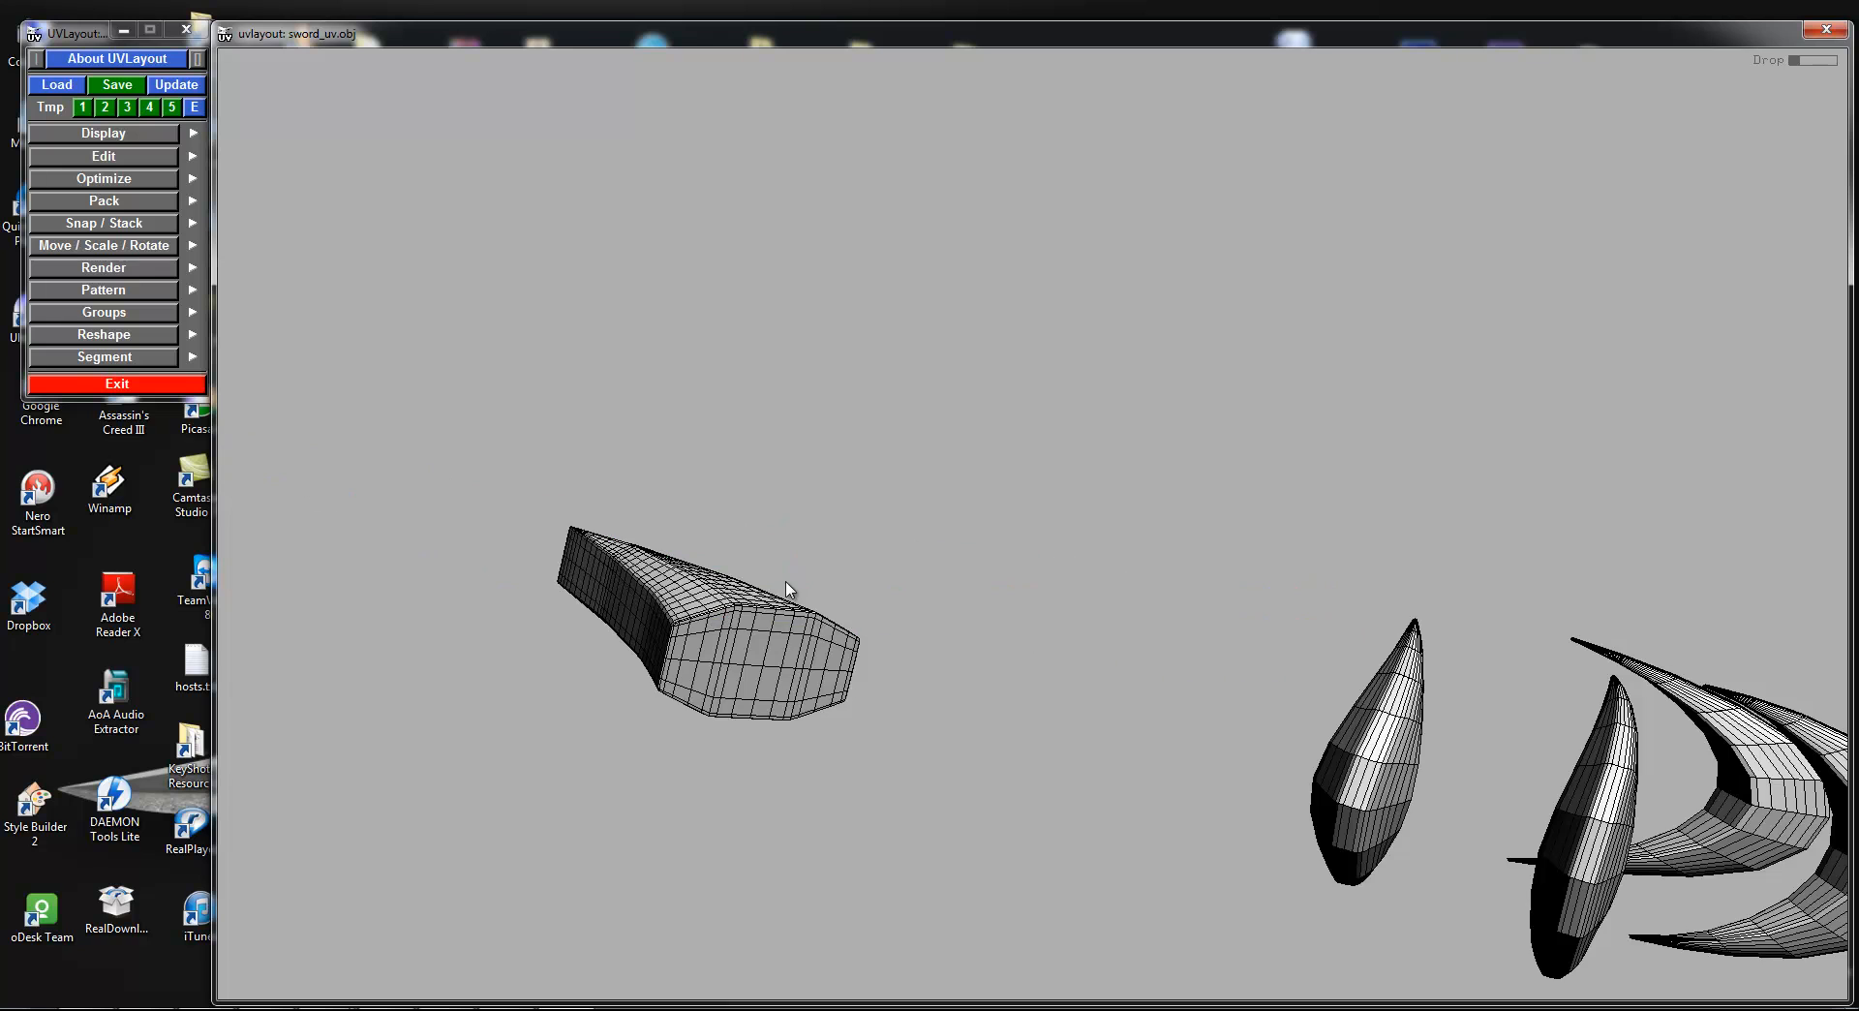
Step: Cut a seam around the middle of the tapered block and split it into upper and lower halves
{"action": "left_click_drag", "start_coordinate": [784, 589], "coordinate": [824, 633]}
{"action": "middle_click_drag", "start_coordinate": [824, 633], "coordinate": [1280, 742]}
{"action": "right_click_drag", "start_coordinate": [1279, 741], "coordinate": [885, 557]}
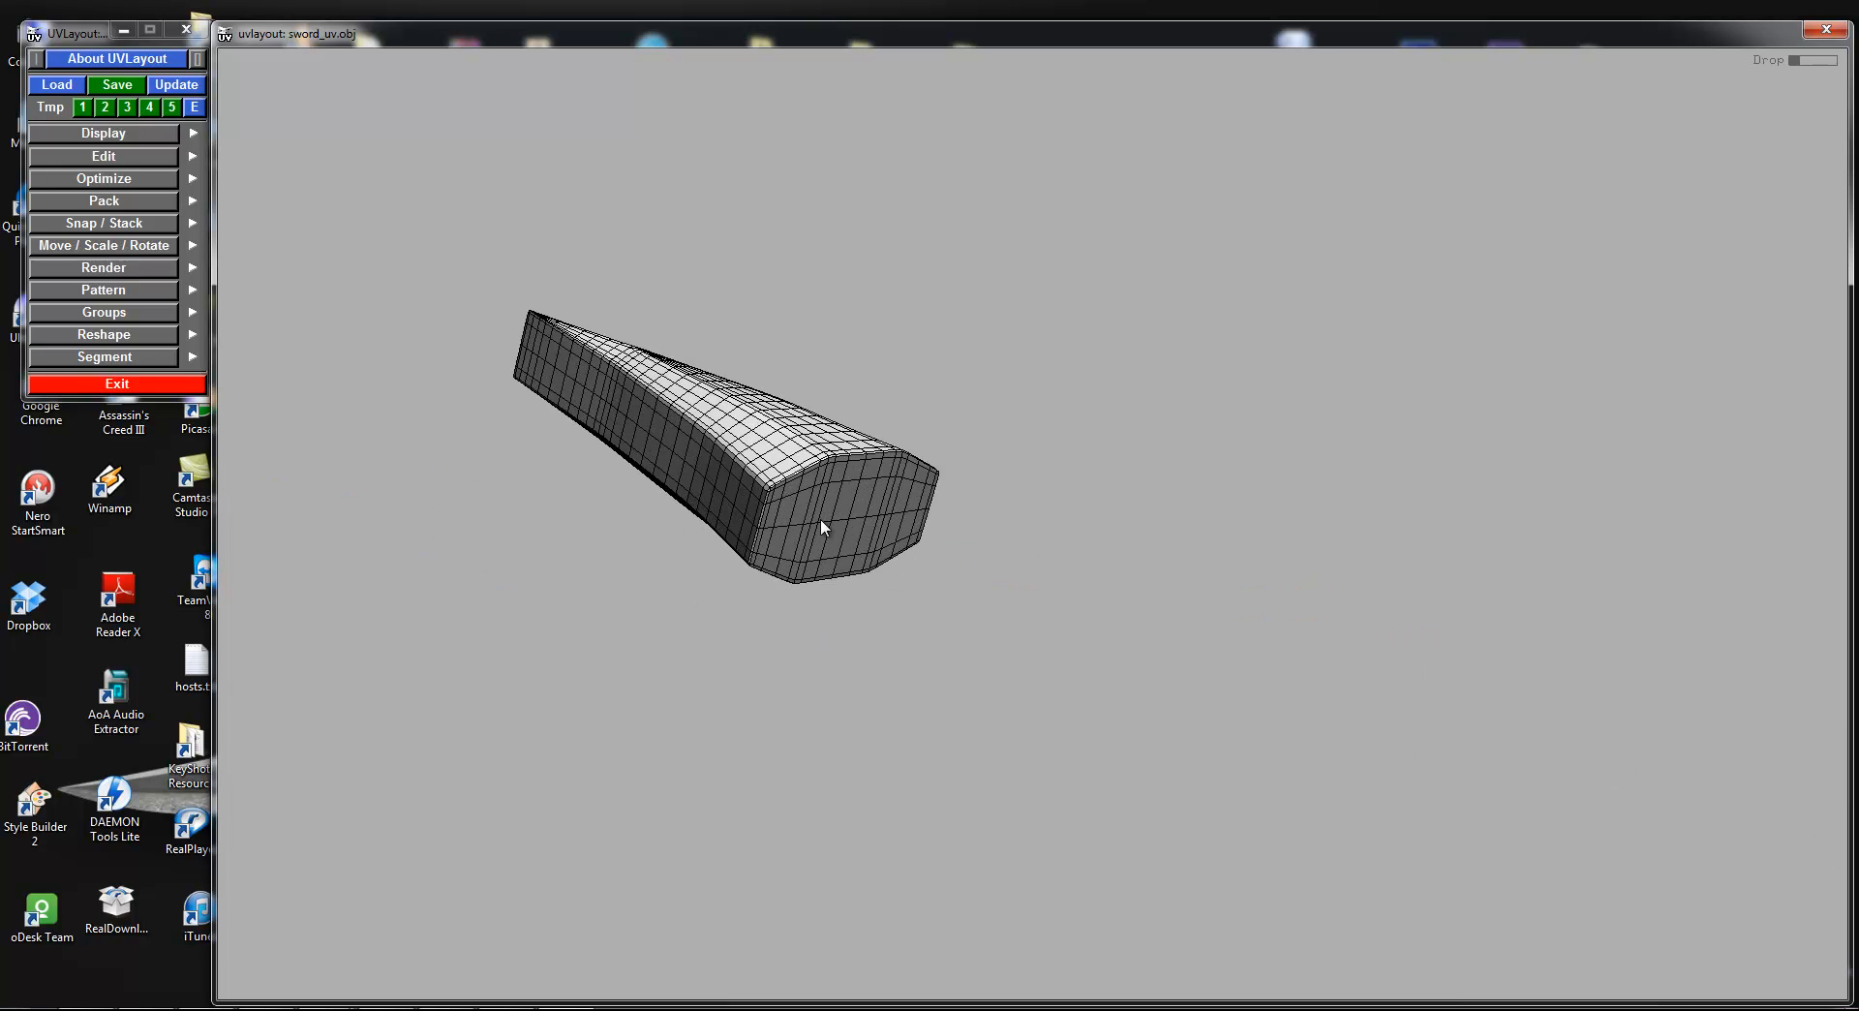
{"action": "key", "text": "c"}
{"action": "key", "text": "Return"}
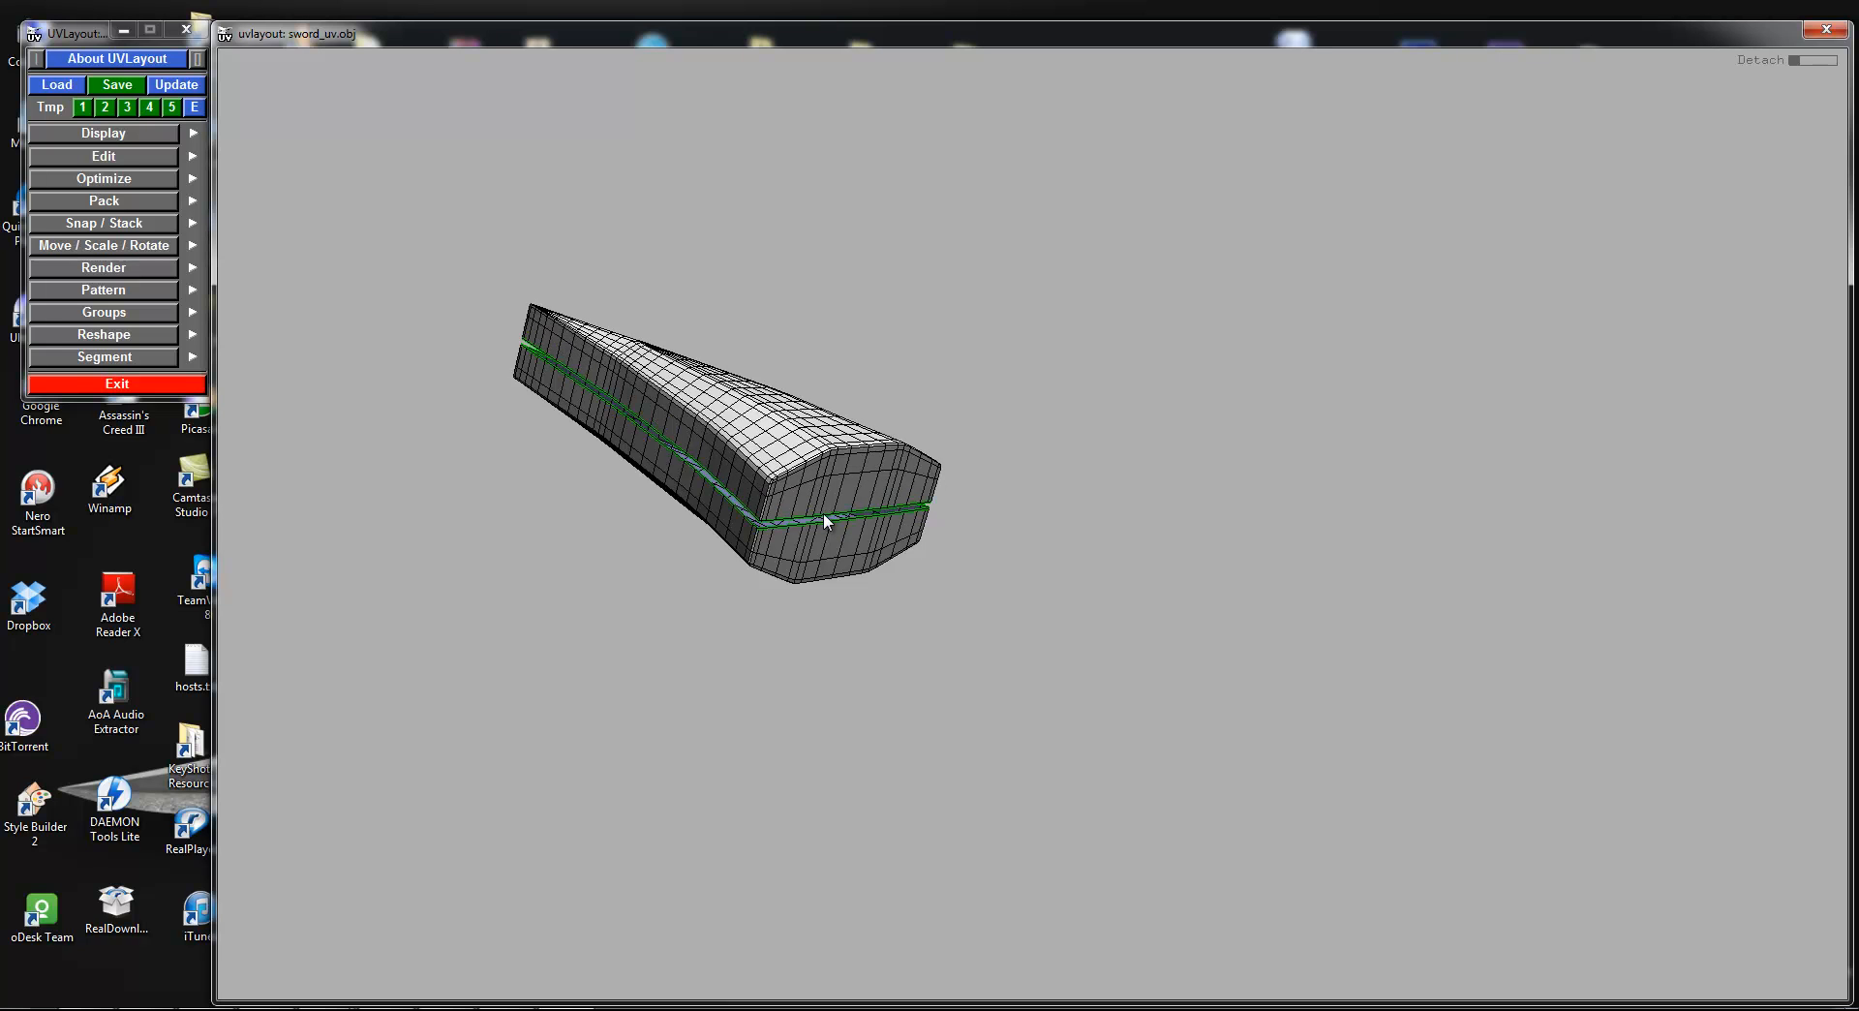
Step: Mark a seam along the upper edge and both side corners of the upper half's wide end
{"action": "right_click_drag", "start_coordinate": [932, 365], "coordinate": [887, 549]}
{"action": "key", "text": "c"}
{"action": "key", "text": "Return"}
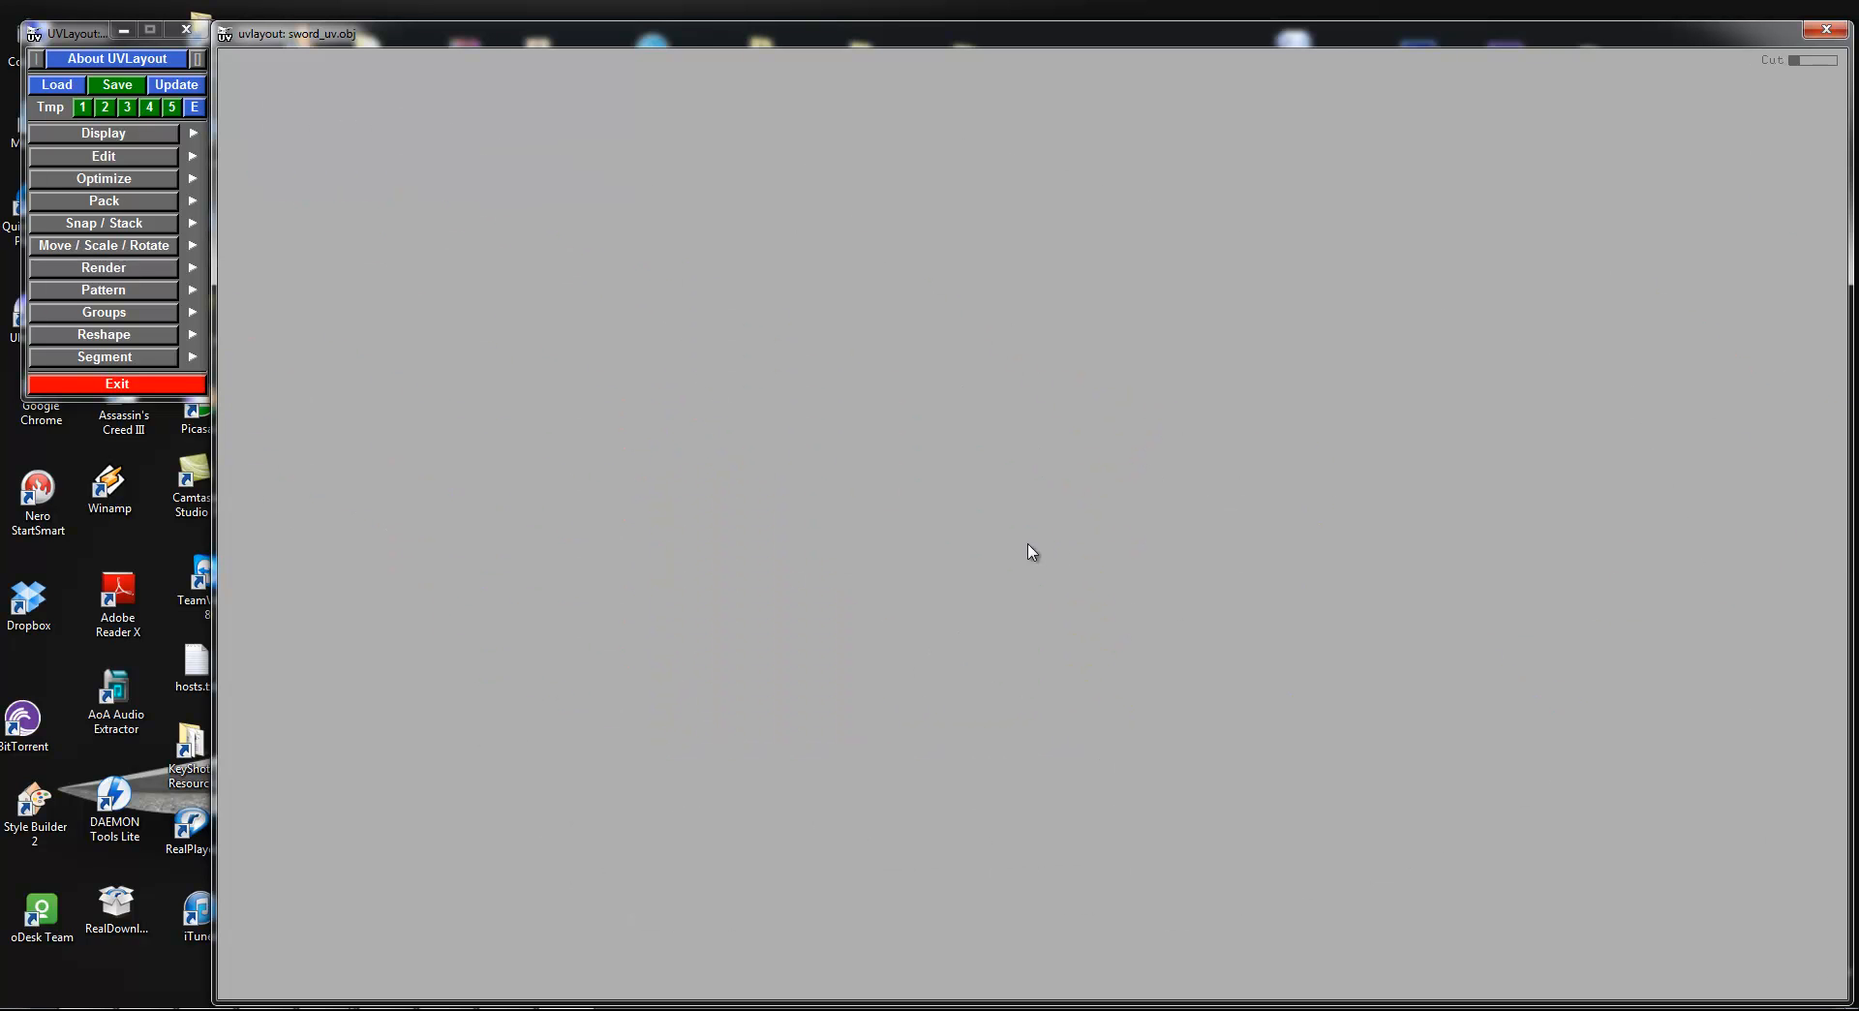
{"action": "middle_click_drag", "start_coordinate": [1386, 628], "coordinate": [996, 576]}
{"action": "middle_click_drag", "start_coordinate": [1200, 599], "coordinate": [478, 559]}
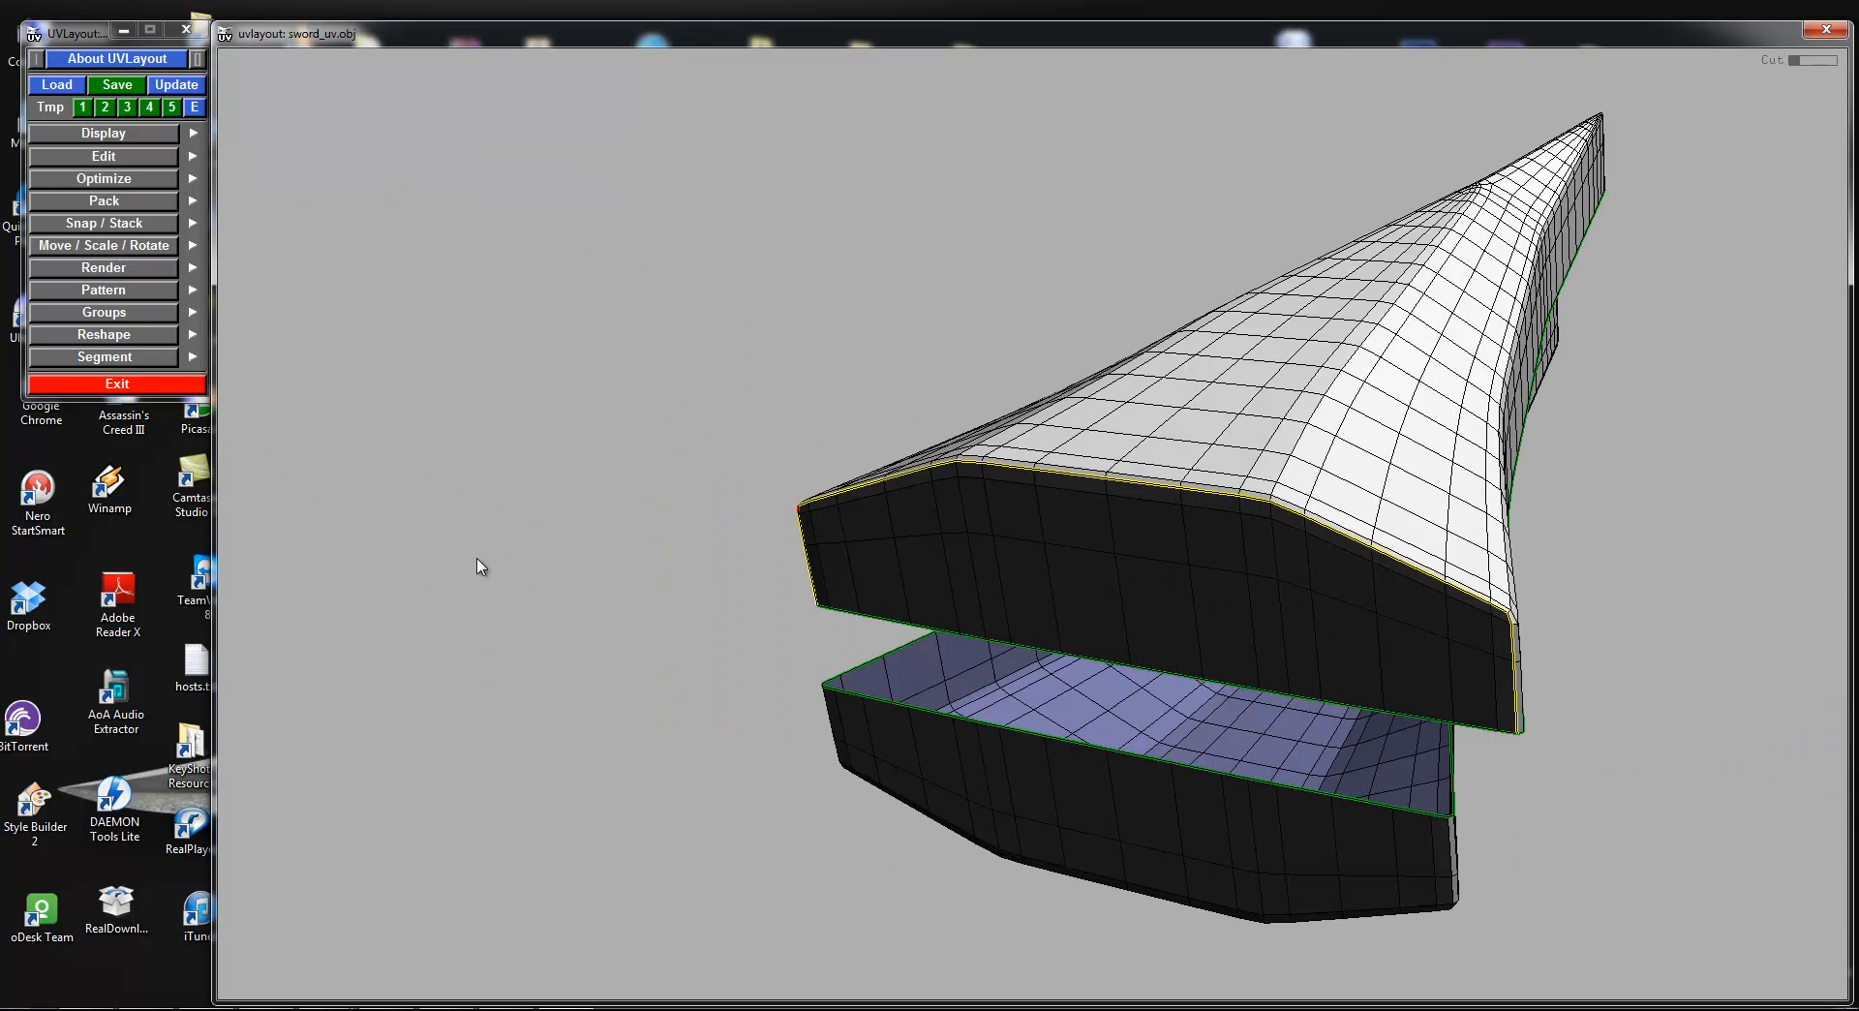
Step: Remove the seam marking along most of the wide end's upper edge and split the upper half at the marked corners
{"action": "right_click_drag", "start_coordinate": [478, 560], "coordinate": [1136, 560]}
{"action": "left_click_drag", "start_coordinate": [1136, 559], "coordinate": [1136, 493]}
{"action": "left_click_drag", "start_coordinate": [939, 557], "coordinate": [1108, 526]}
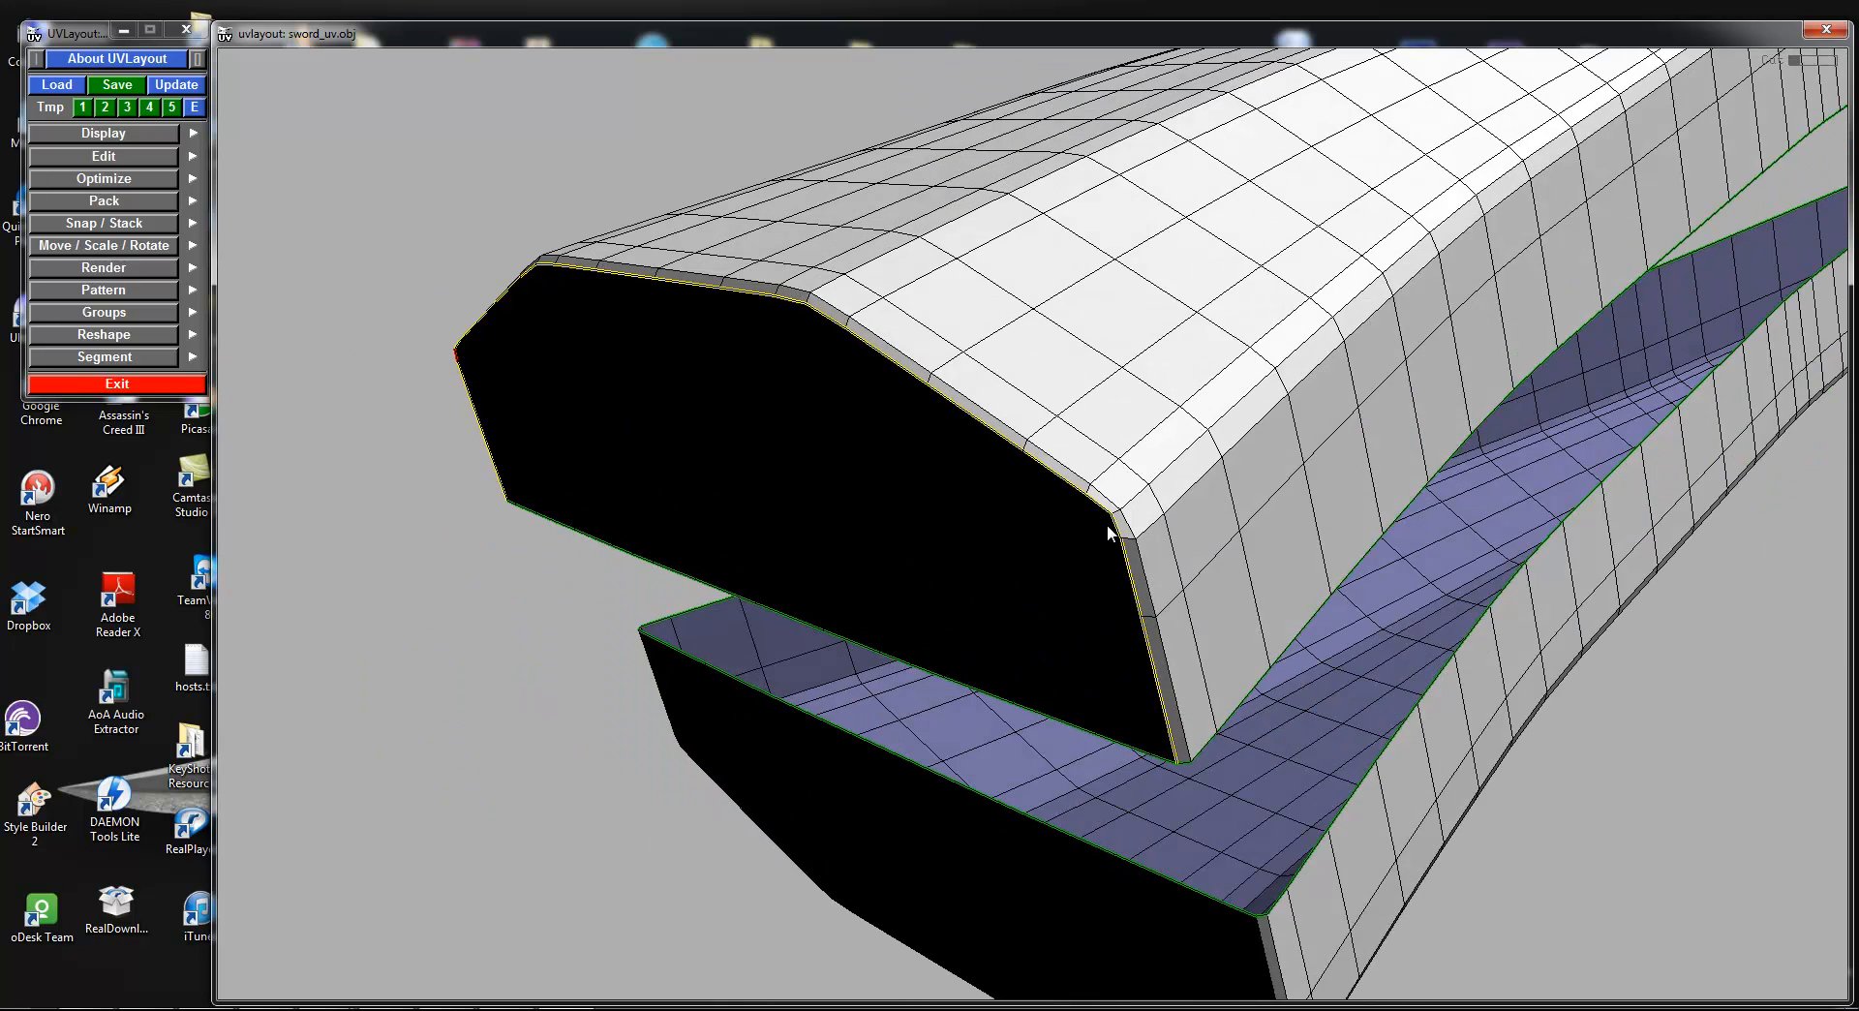
{"action": "key", "text": "w"}
{"action": "right_click_drag", "start_coordinate": [1095, 504], "coordinate": [1099, 547]}
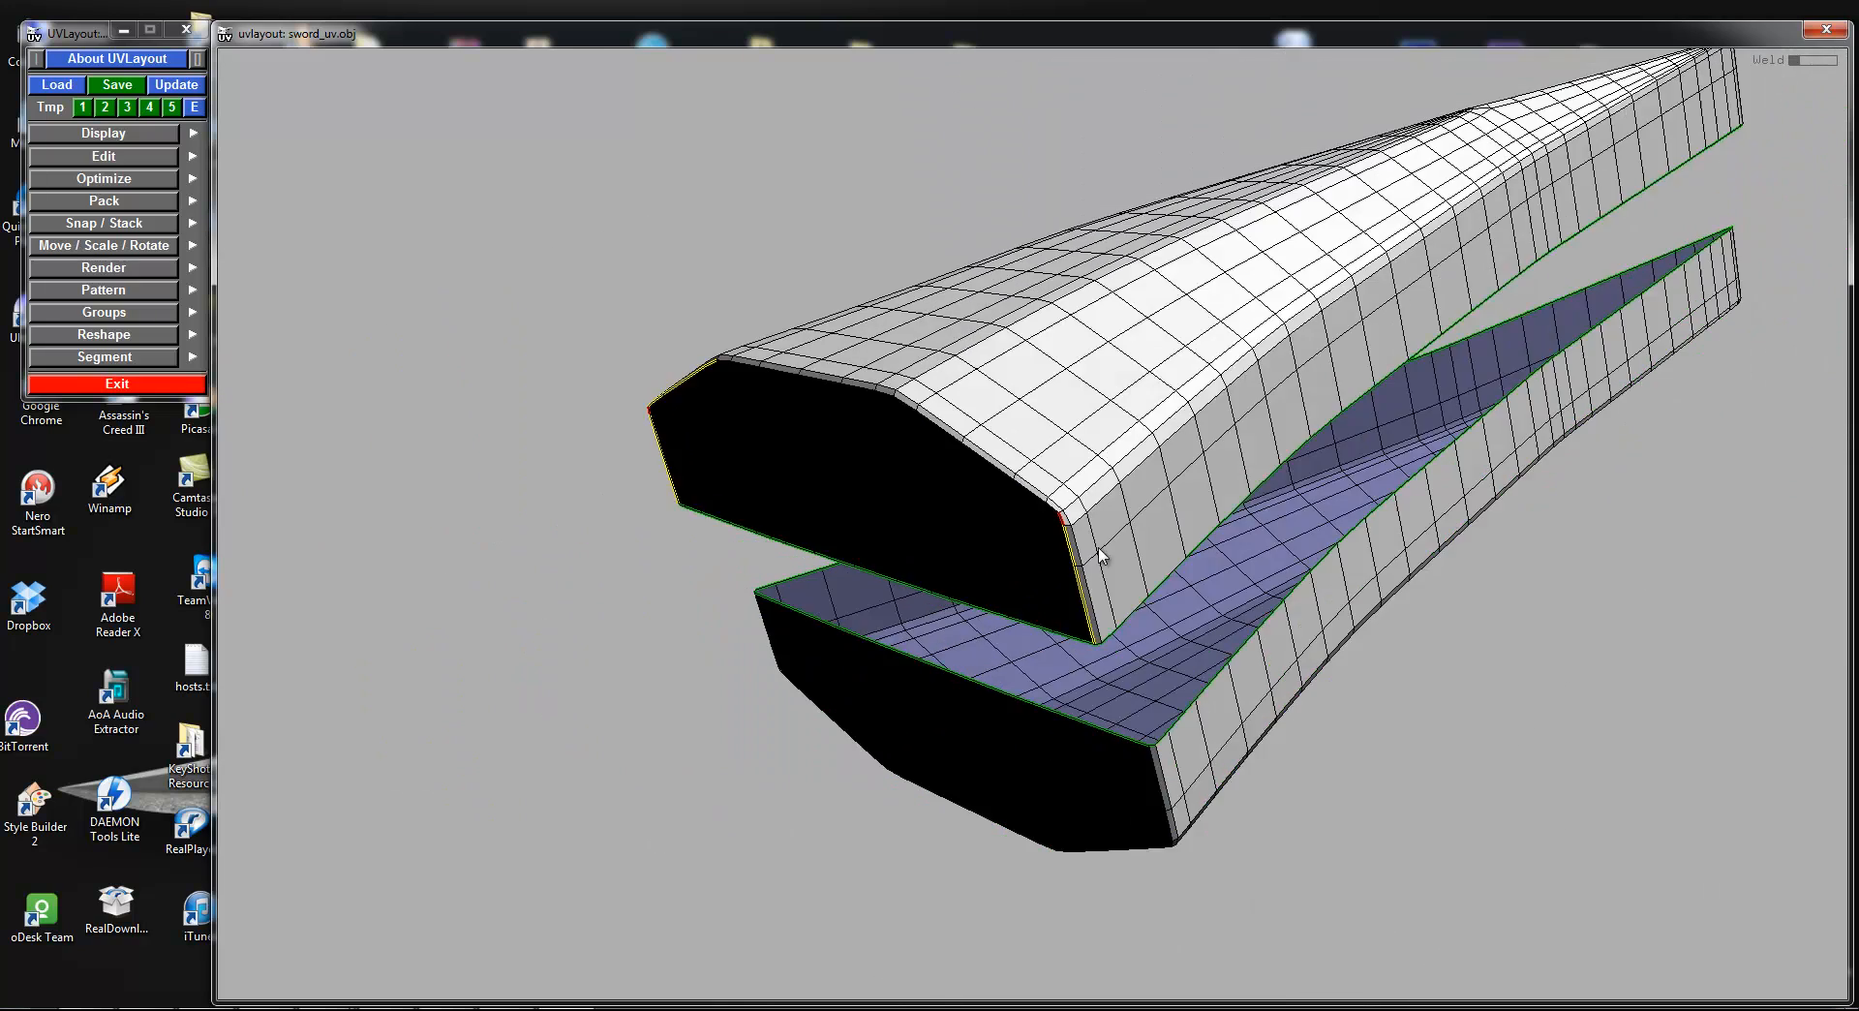
{"action": "left_click_drag", "start_coordinate": [1099, 547], "coordinate": [1166, 524]}
{"action": "key", "text": "Return"}
{"action": "right_click_drag", "start_coordinate": [1071, 525], "coordinate": [1140, 523]}
{"action": "left_click_drag", "start_coordinate": [1140, 523], "coordinate": [1202, 528]}
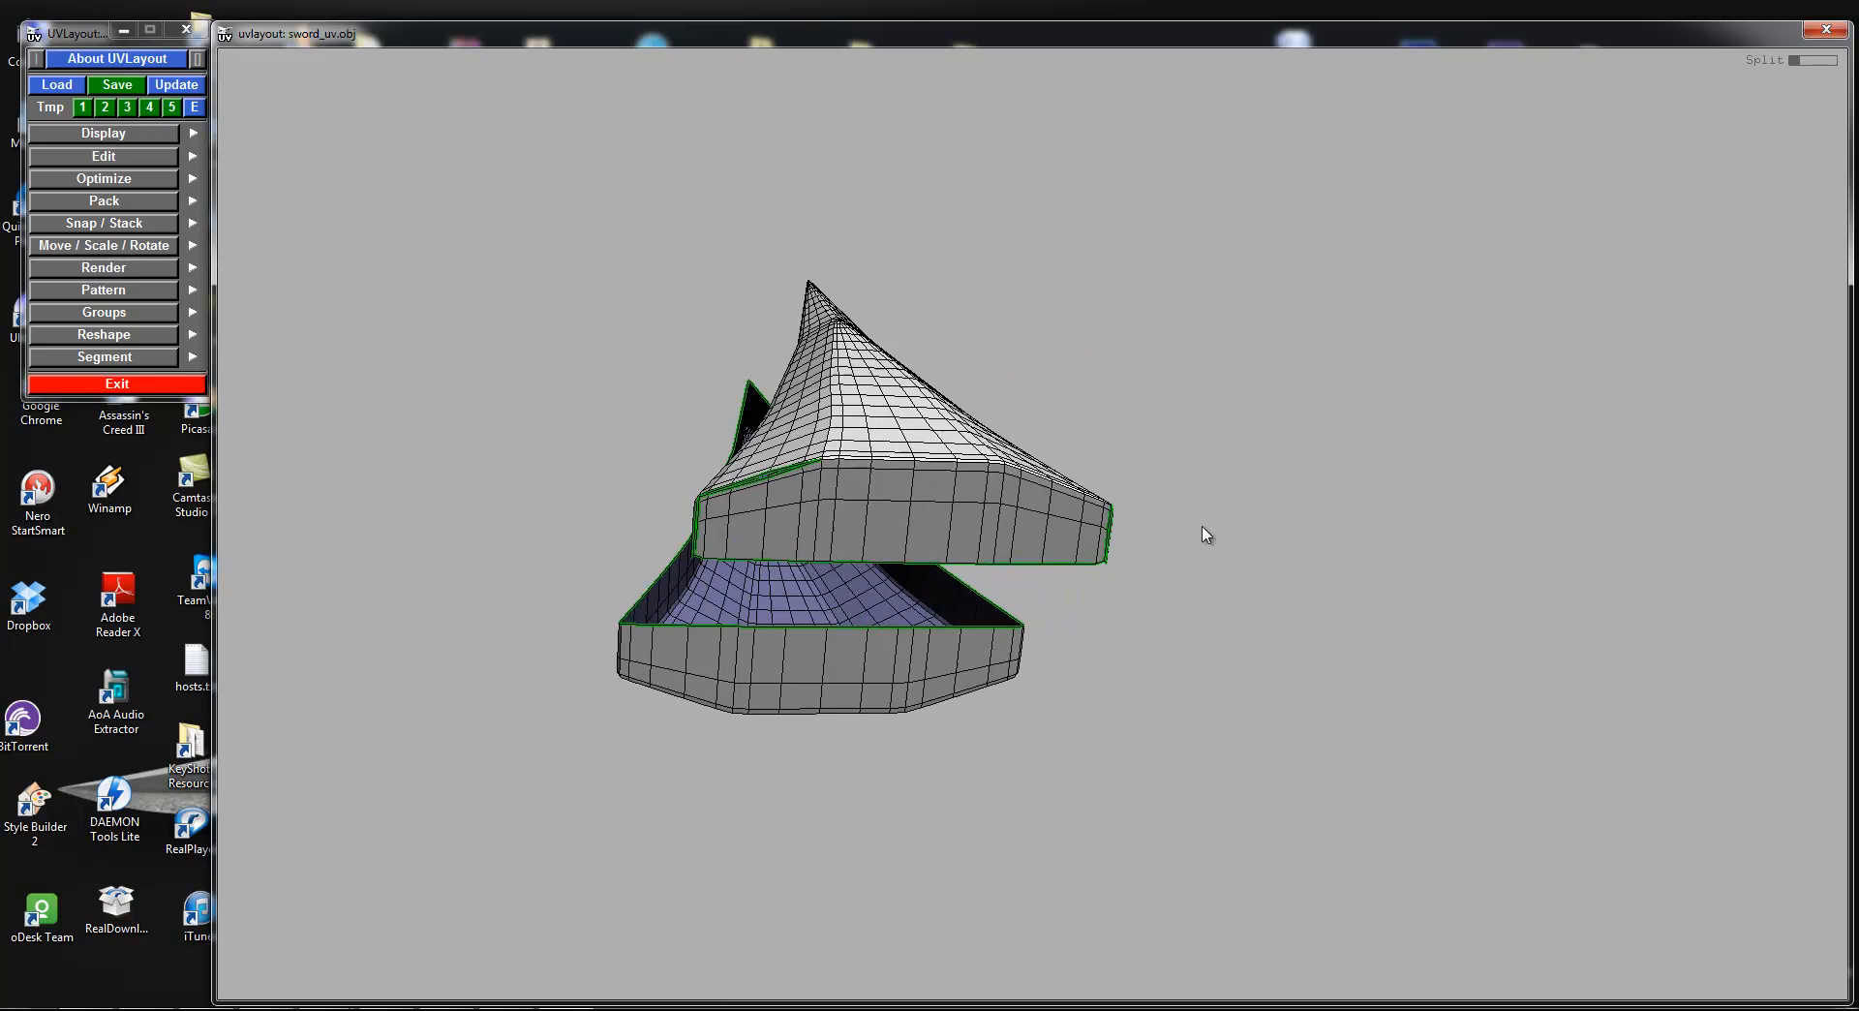
Step: Weld the leftover split along the wide end's upper edge back together, keeping the corners open
{"action": "left_click_drag", "start_coordinate": [827, 459], "coordinate": [941, 502]}
{"action": "right_click_drag", "start_coordinate": [942, 502], "coordinate": [1025, 502]}
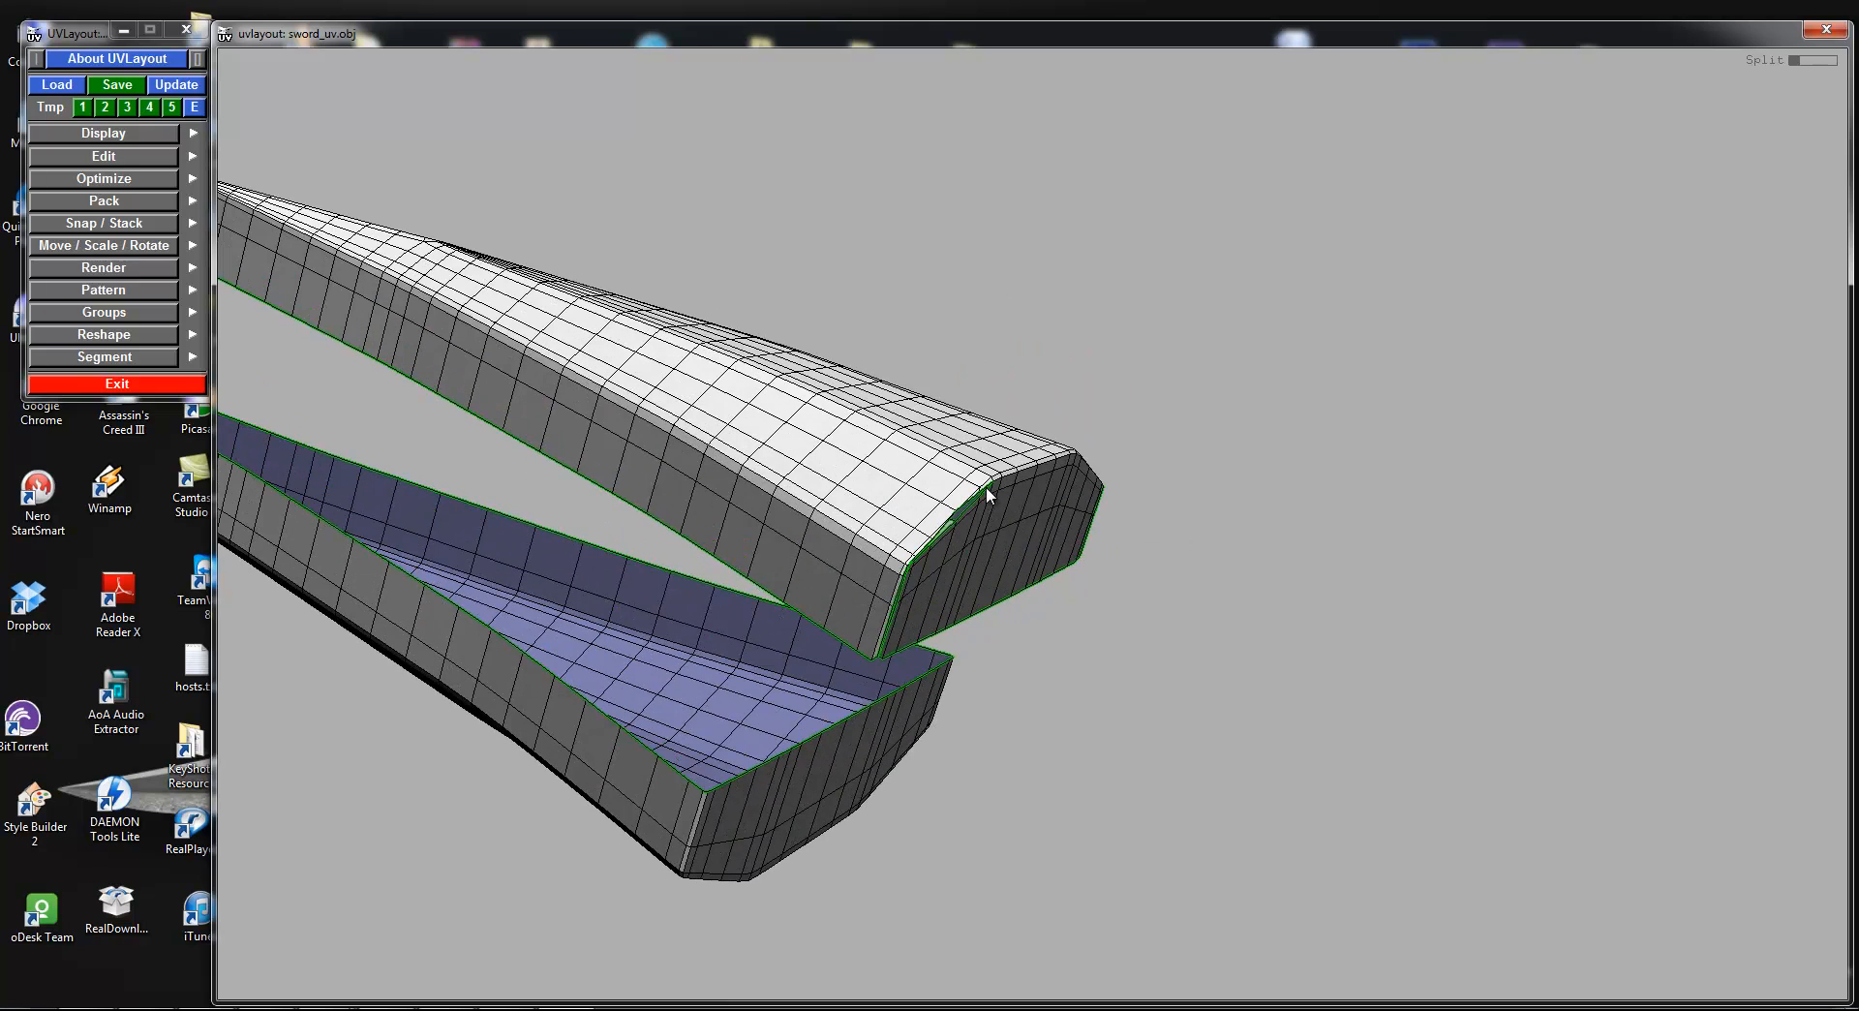
{"action": "right_click_drag", "start_coordinate": [890, 548], "coordinate": [1147, 633]}
{"action": "left_click_drag", "start_coordinate": [1147, 633], "coordinate": [1095, 581]}
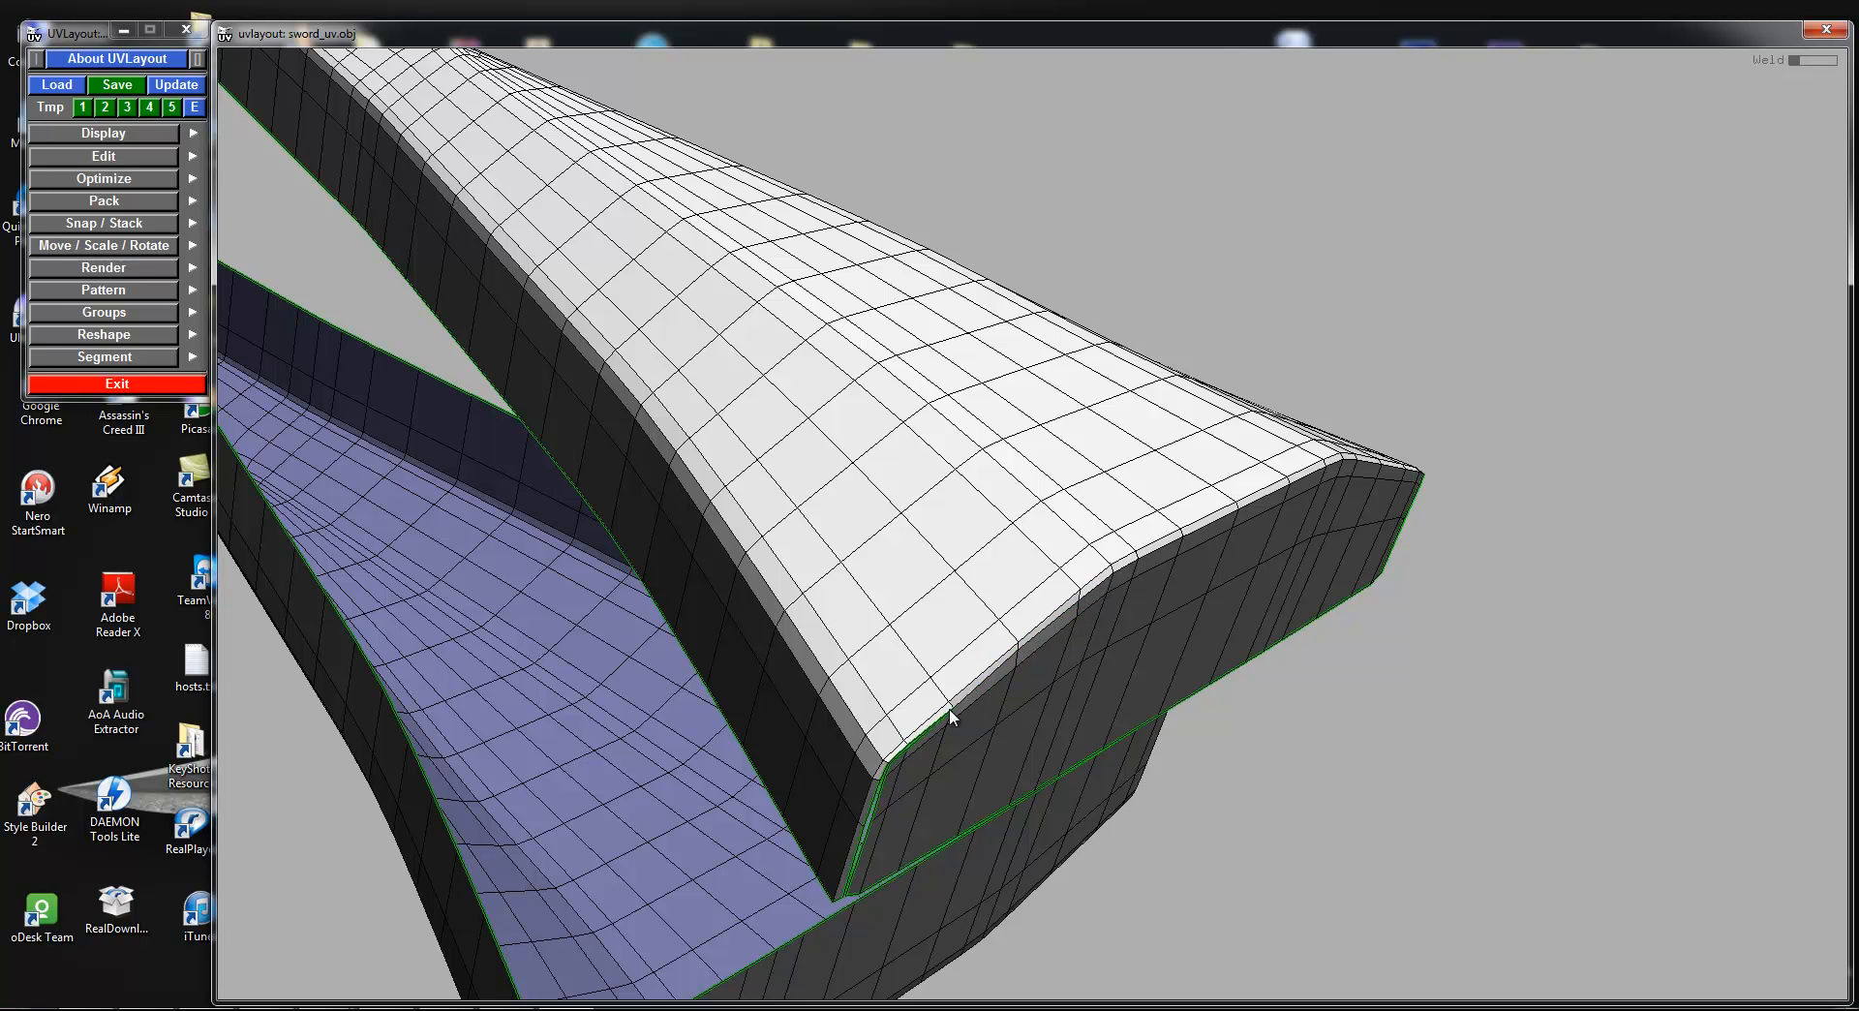
{"action": "right_click_drag", "start_coordinate": [904, 751], "coordinate": [1018, 723]}
{"action": "left_click_drag", "start_coordinate": [1019, 722], "coordinate": [1316, 652]}
{"action": "middle_click_drag", "start_coordinate": [1315, 652], "coordinate": [1510, 611]}
Step: Cut the remaining corner seam of the upper half, split it and drop the half into UV space
{"action": "right_click_drag", "start_coordinate": [1510, 612], "coordinate": [1807, 613]}
{"action": "right_click_drag", "start_coordinate": [1127, 529], "coordinate": [1510, 629]}
{"action": "key", "text": "c"}
{"action": "left_click_drag", "start_coordinate": [1053, 565], "coordinate": [1309, 468]}
{"action": "key", "text": "shift+s"}
{"action": "key", "text": "d"}
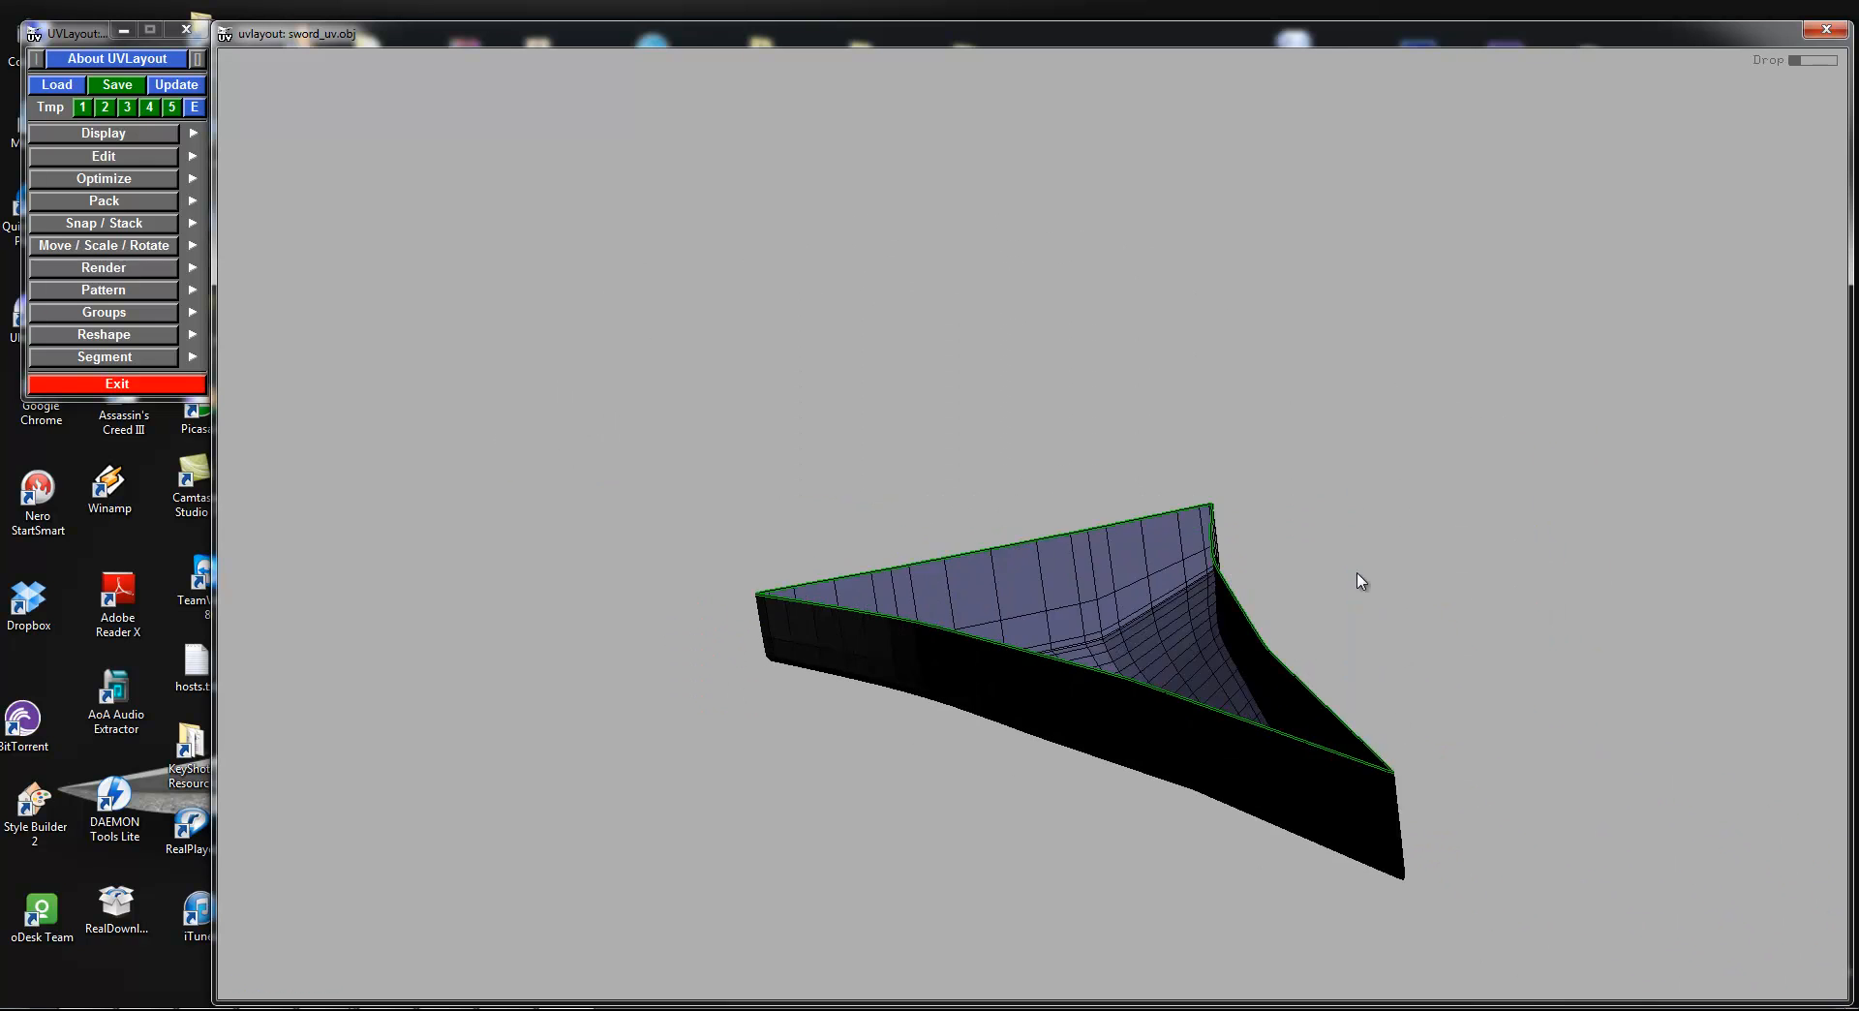
Step: Mark seams on the corner edges of the tapered block's lower half and split them open
{"action": "middle_click_drag", "start_coordinate": [1358, 573], "coordinate": [1197, 455]}
{"action": "right_click_drag", "start_coordinate": [1196, 455], "coordinate": [1236, 560]}
{"action": "left_click_drag", "start_coordinate": [1235, 560], "coordinate": [897, 410]}
{"action": "middle_click_drag", "start_coordinate": [897, 411], "coordinate": [1434, 688]}
{"action": "key", "text": "c"}
{"action": "left_click_drag", "start_coordinate": [915, 542], "coordinate": [1506, 597]}
{"action": "key", "text": "shift+s"}
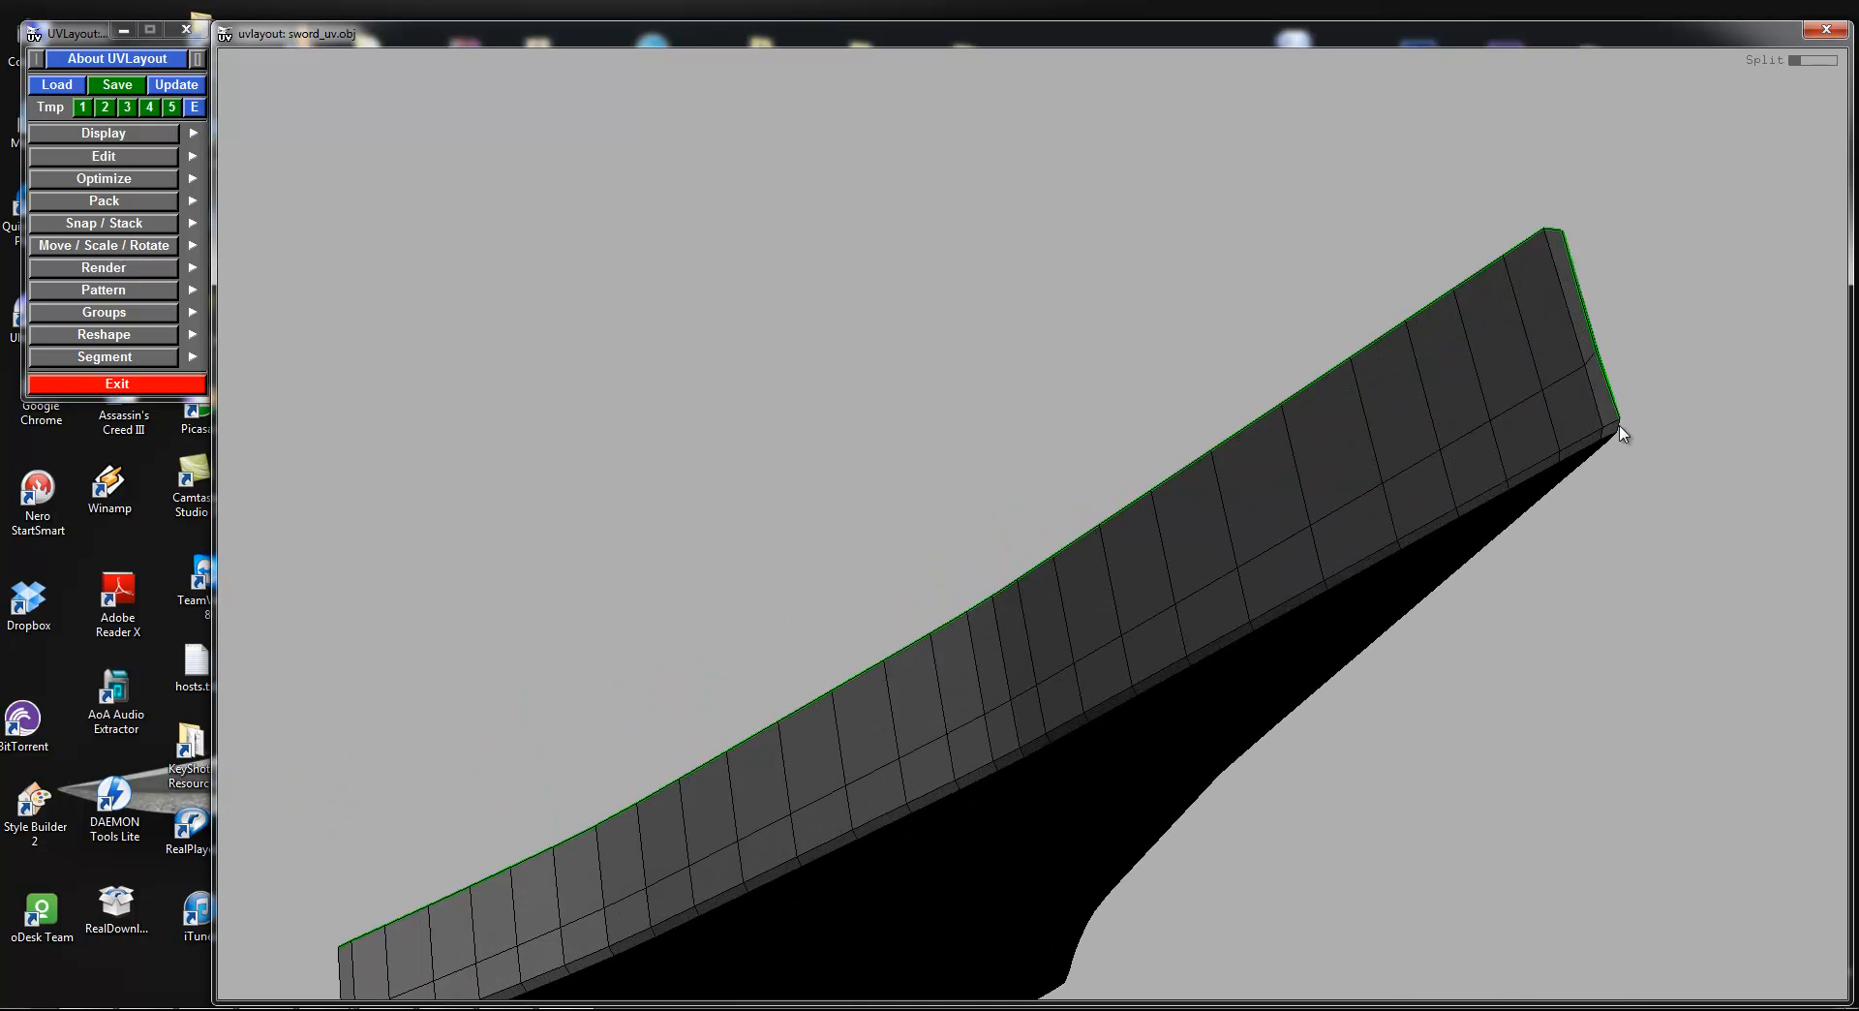
{"action": "right_click_drag", "start_coordinate": [1600, 431], "coordinate": [1488, 538]}
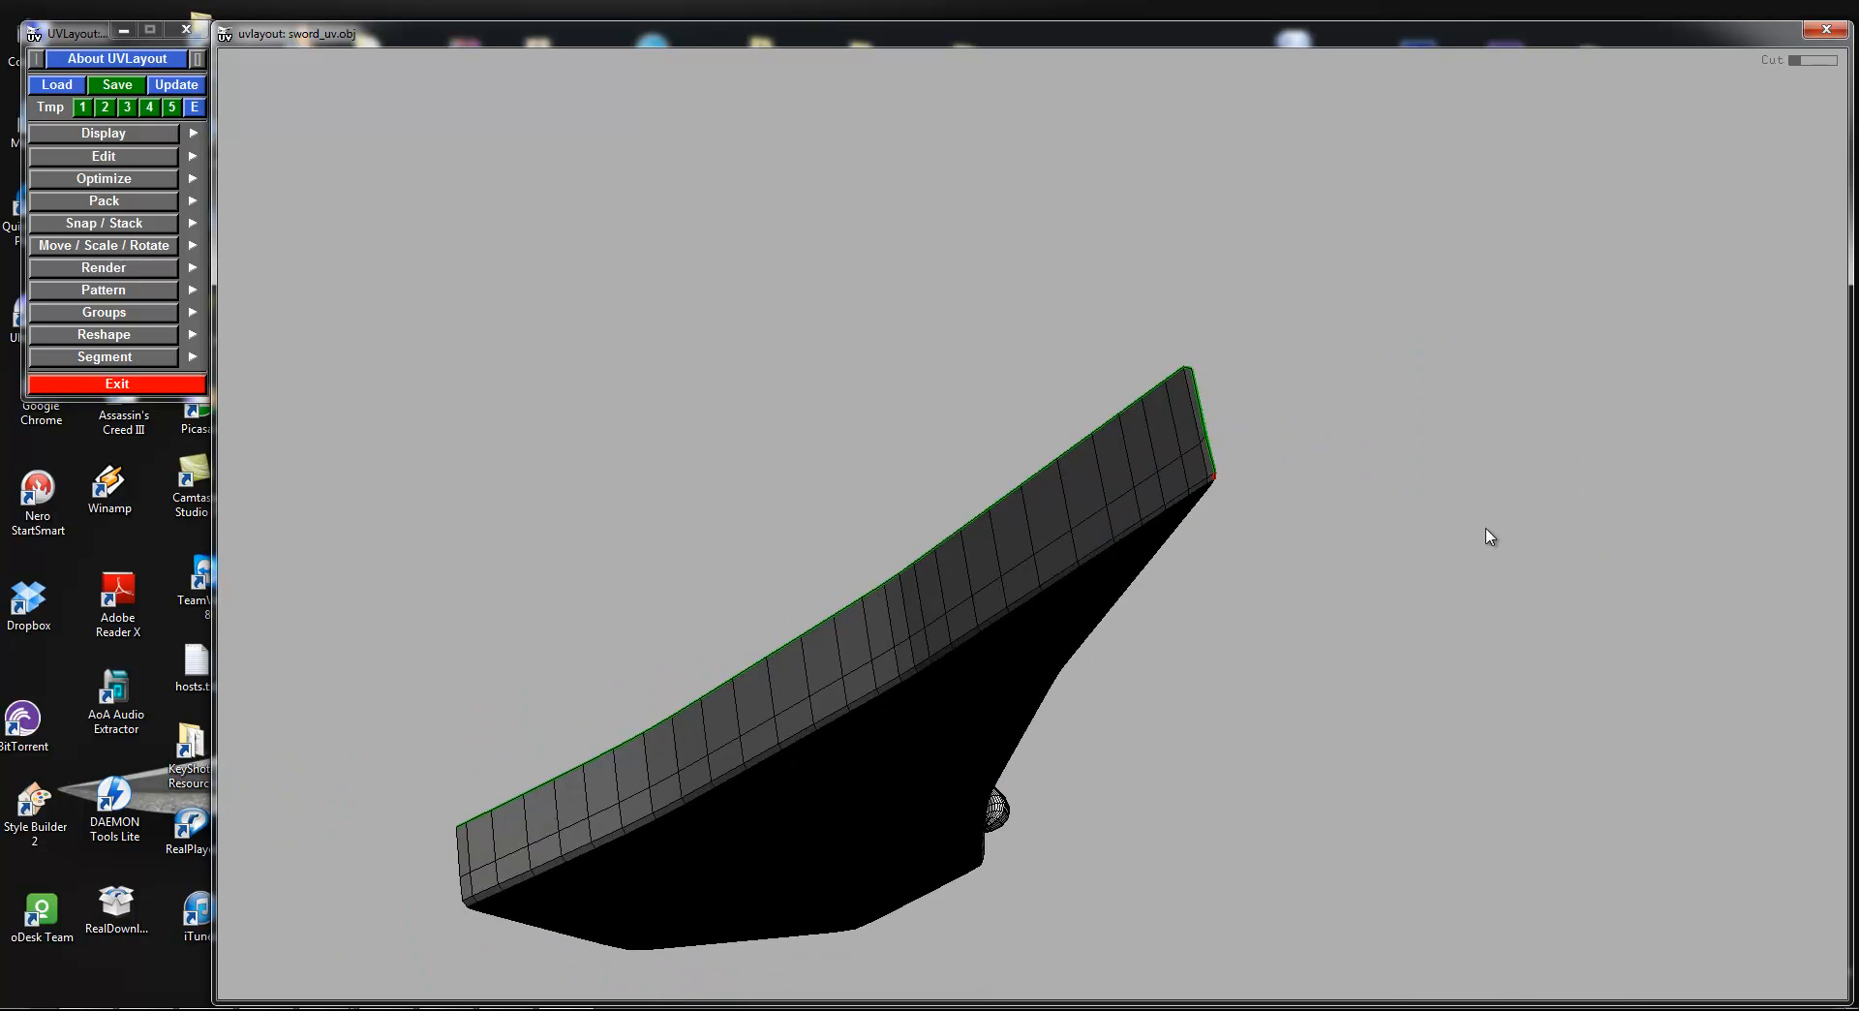
{"action": "left_click_drag", "start_coordinate": [1488, 537], "coordinate": [1362, 507]}
{"action": "key", "text": "shift+s"}
Step: Mark a seam on the short corner edge at the end of the lower half's side wall
{"action": "right_click_drag", "start_coordinate": [1054, 578], "coordinate": [950, 606]}
{"action": "middle_click_drag", "start_coordinate": [951, 606], "coordinate": [1347, 478]}
{"action": "left_click_drag", "start_coordinate": [1347, 478], "coordinate": [1643, 516]}
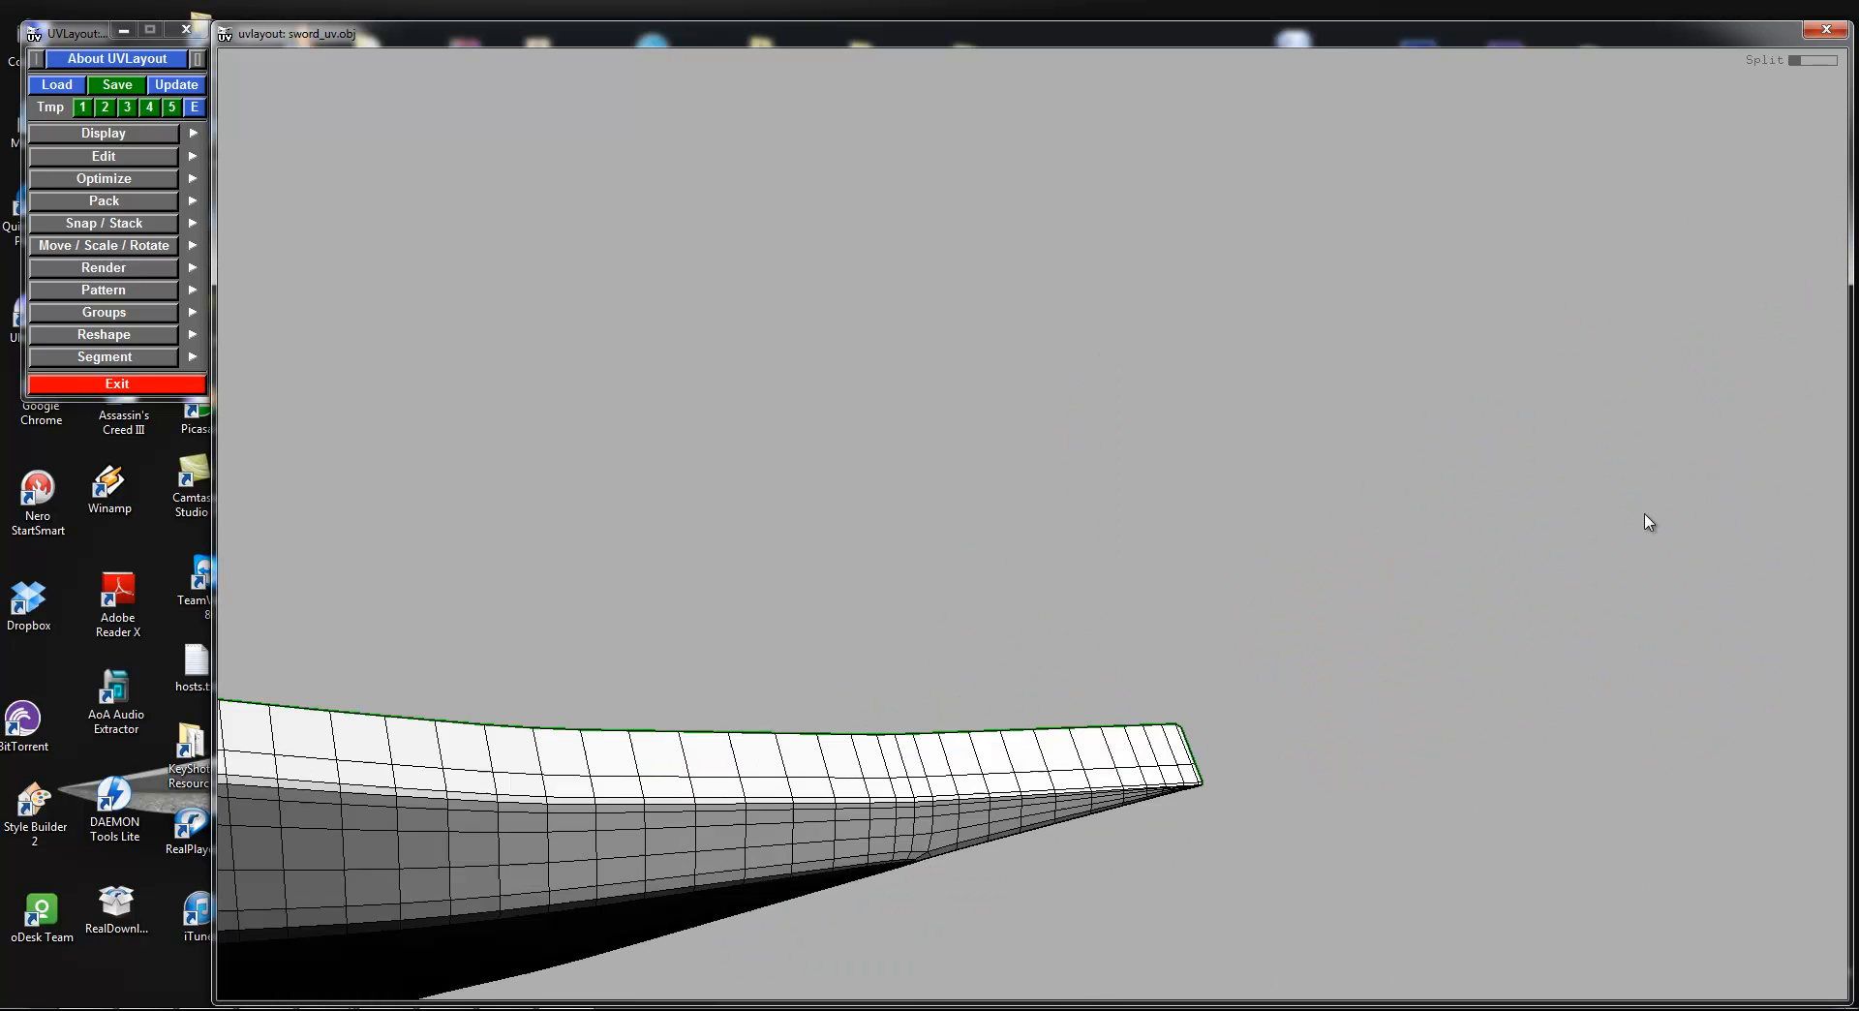
{"action": "middle_click_drag", "start_coordinate": [1644, 517], "coordinate": [1755, 308]}
{"action": "right_click_drag", "start_coordinate": [1125, 334], "coordinate": [935, 480]}
{"action": "middle_click_drag", "start_coordinate": [935, 479], "coordinate": [953, 484]}
{"action": "right_click_drag", "start_coordinate": [953, 485], "coordinate": [1196, 493]}
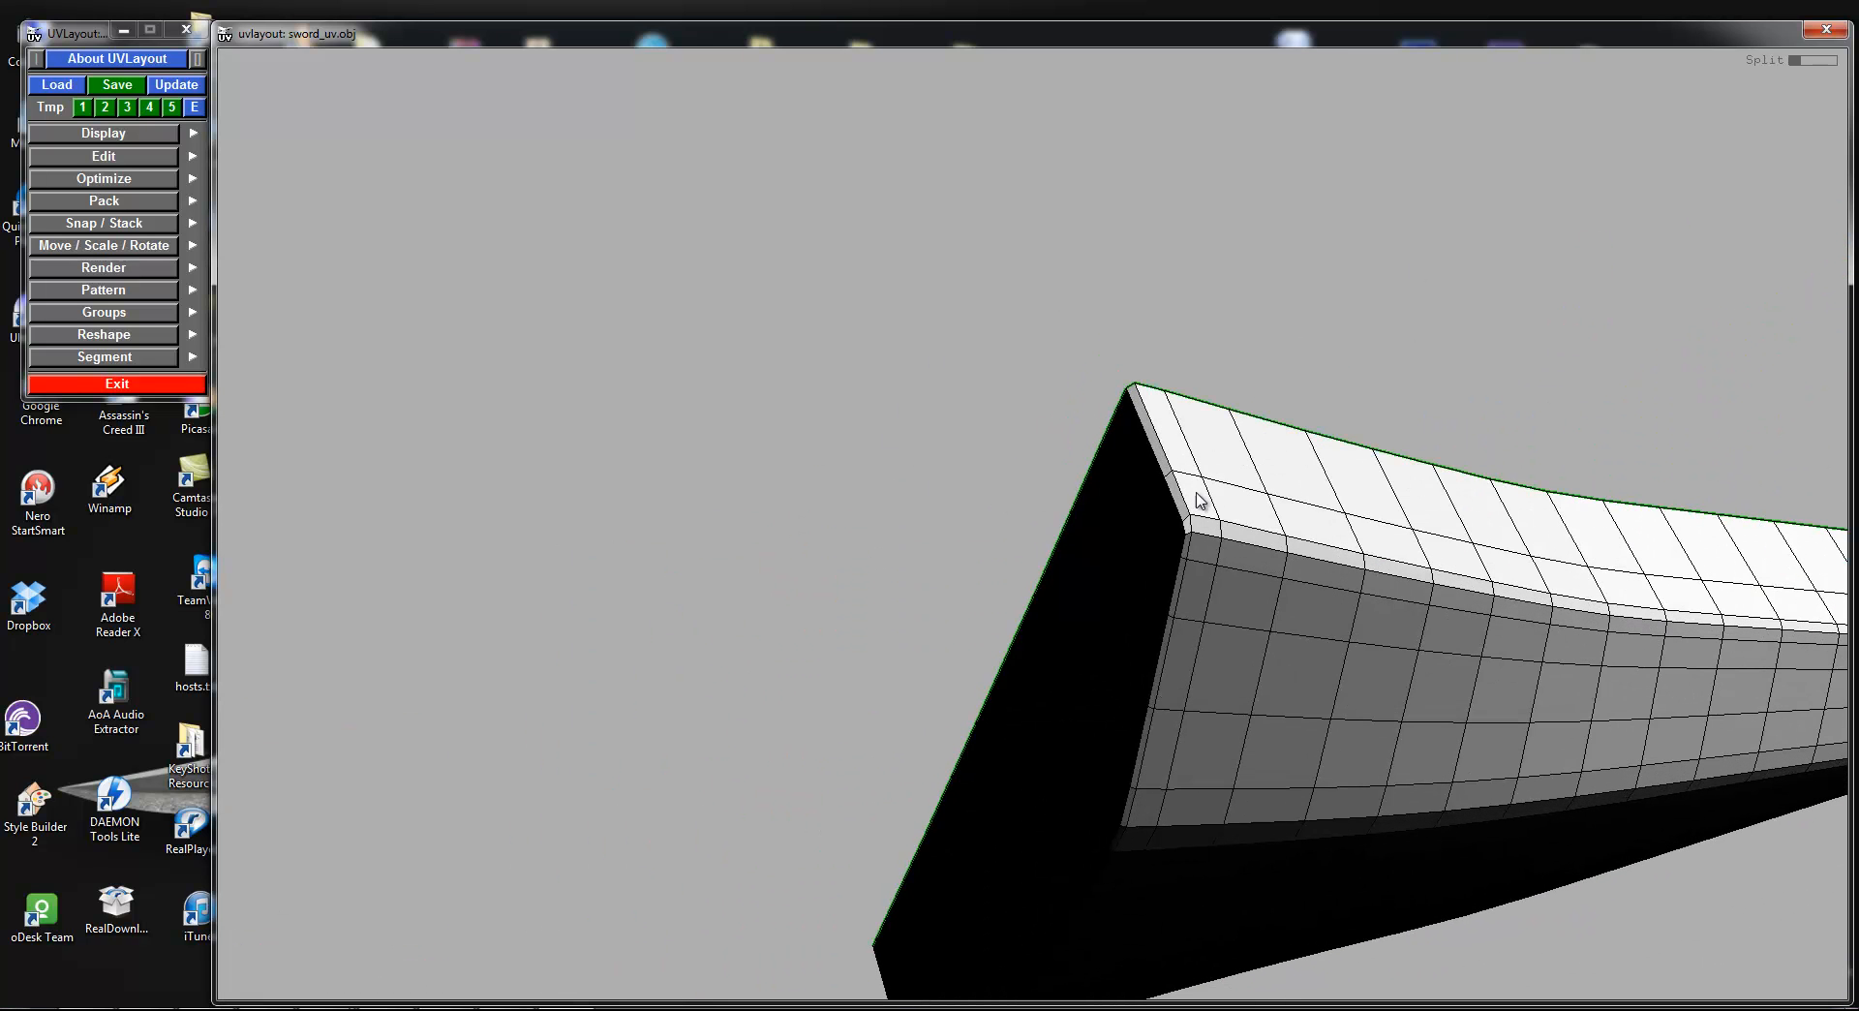
{"action": "left_click_drag", "start_coordinate": [1196, 538], "coordinate": [1534, 463]}
{"action": "key", "text": "c"}
{"action": "key", "text": "w"}
Step: Remove the stray seam along the lower half's long edge, split the corners and drop the half into UV space
{"action": "right_click_drag", "start_coordinate": [1531, 455], "coordinate": [1253, 469]}
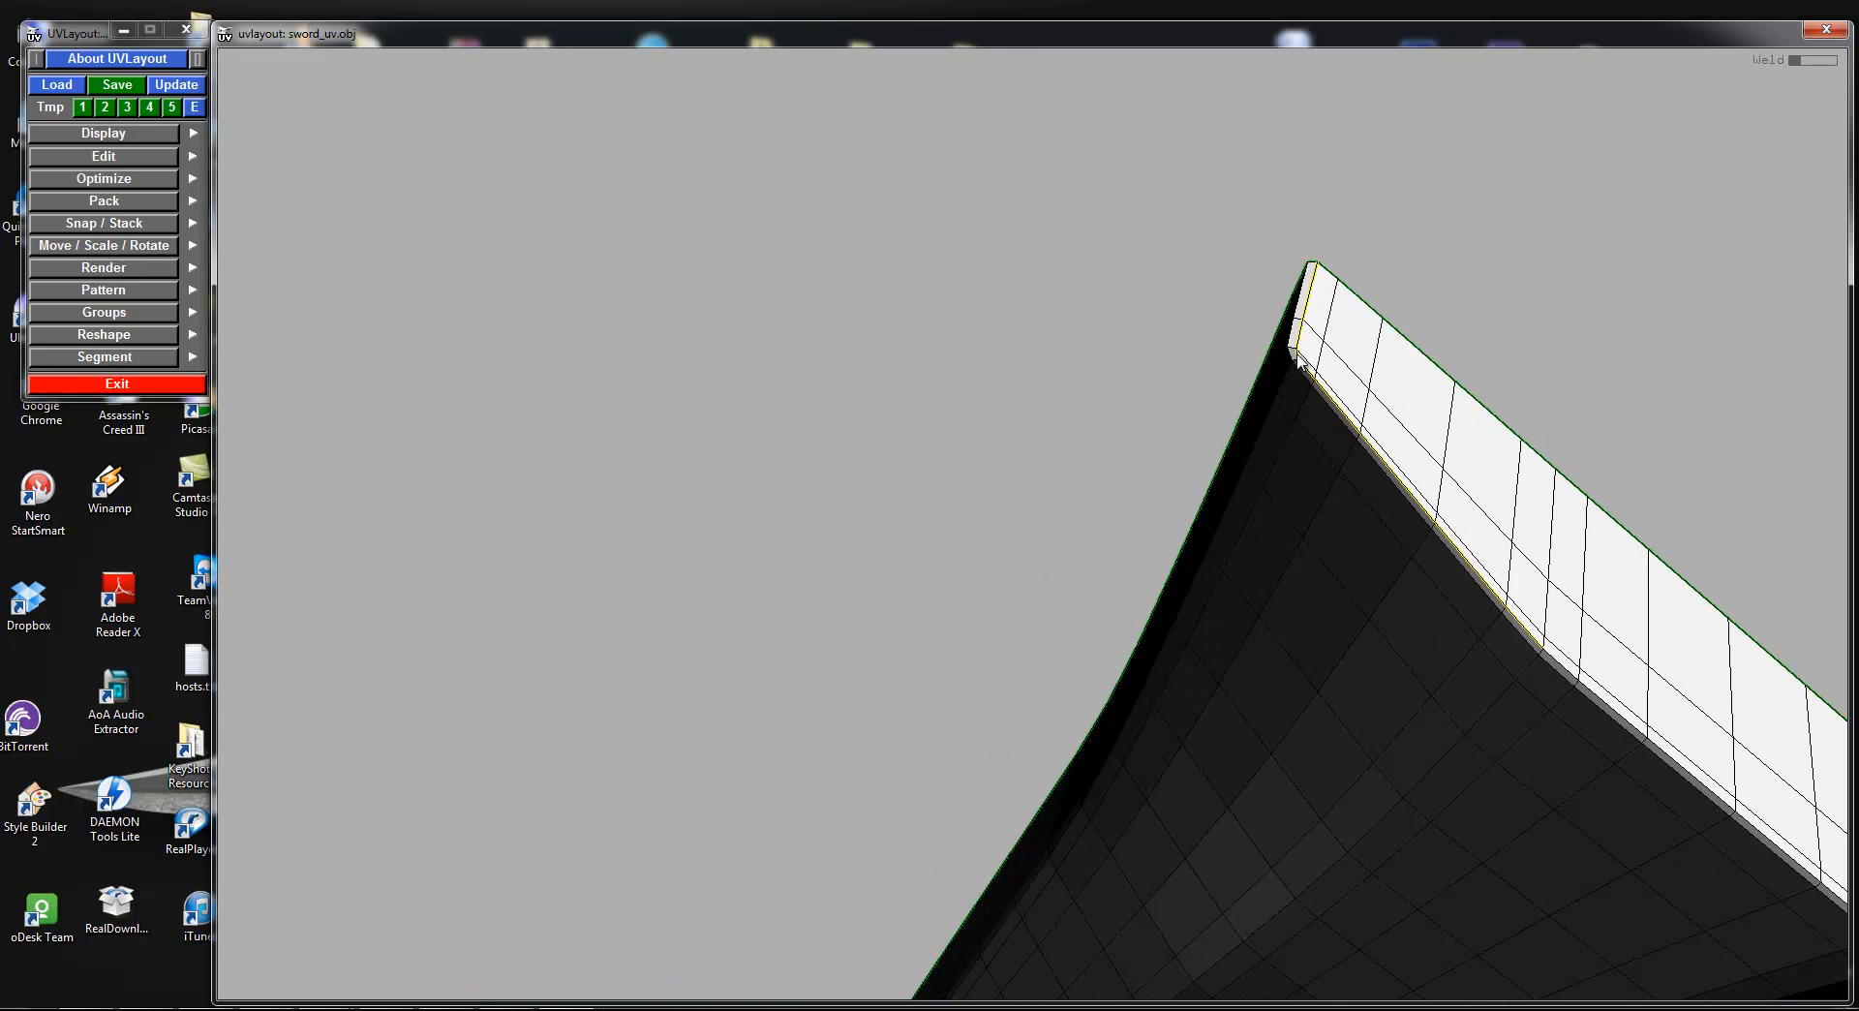
{"action": "key", "text": "w"}
{"action": "left_click_drag", "start_coordinate": [1390, 474], "coordinate": [1332, 634]}
{"action": "key", "text": "shift+s"}
{"action": "scroll", "coordinate": [1333, 634], "scroll_direction": "down", "scroll_amount": 1}
{"action": "scroll", "coordinate": [1334, 638], "scroll_direction": "down", "scroll_amount": 3}
{"action": "left_click_drag", "start_coordinate": [977, 717], "coordinate": [1281, 564]}
{"action": "key", "text": "shift+s"}
{"action": "key", "text": "d"}
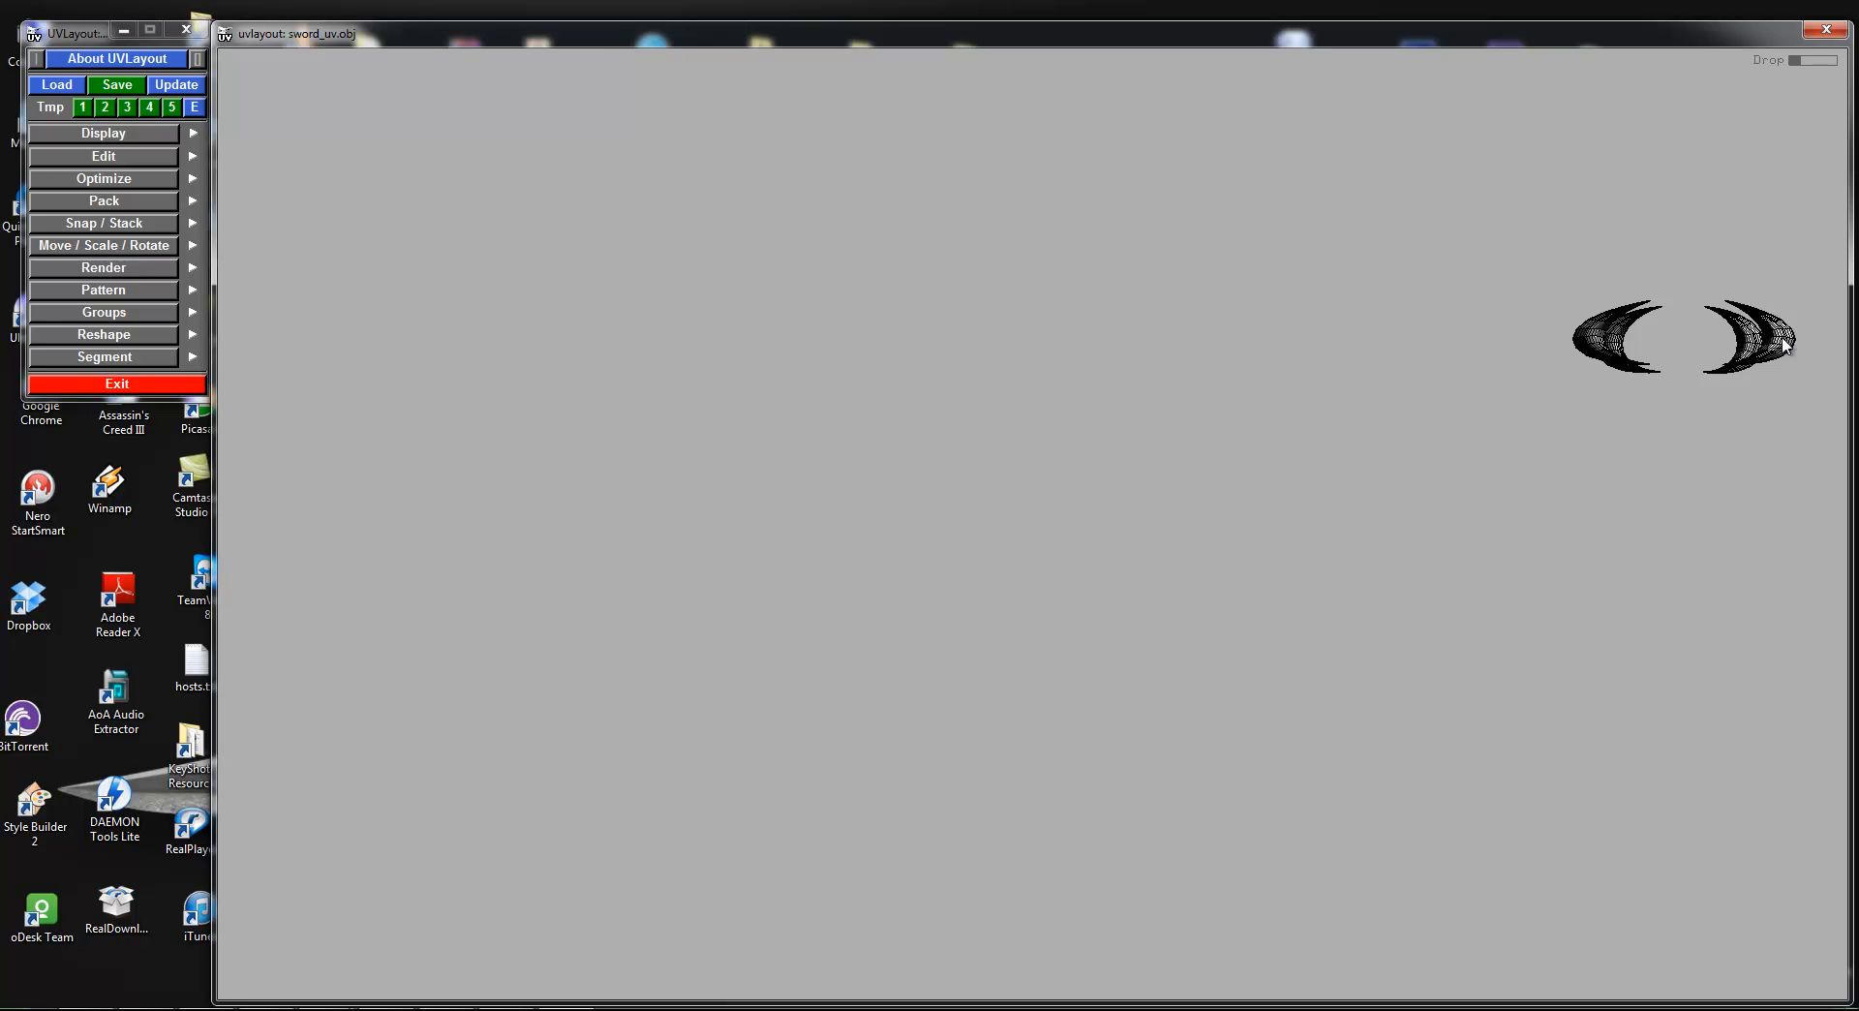
Step: Cut a lengthwise seam around the first curved horn, split it and drop it into UV space
{"action": "key", "text": "Home"}
{"action": "right_click_drag", "start_coordinate": [1387, 551], "coordinate": [1086, 533]}
{"action": "left_click_drag", "start_coordinate": [1086, 532], "coordinate": [1142, 446]}
{"action": "key", "text": "c"}
{"action": "left_click_drag", "start_coordinate": [945, 499], "coordinate": [1409, 608]}
{"action": "key", "text": "Return"}
{"action": "key", "text": "d"}
Step: Split the second curved horn along its outer curve and mark a seam along its inner curve
{"action": "key", "text": "c"}
{"action": "key", "text": "Return"}
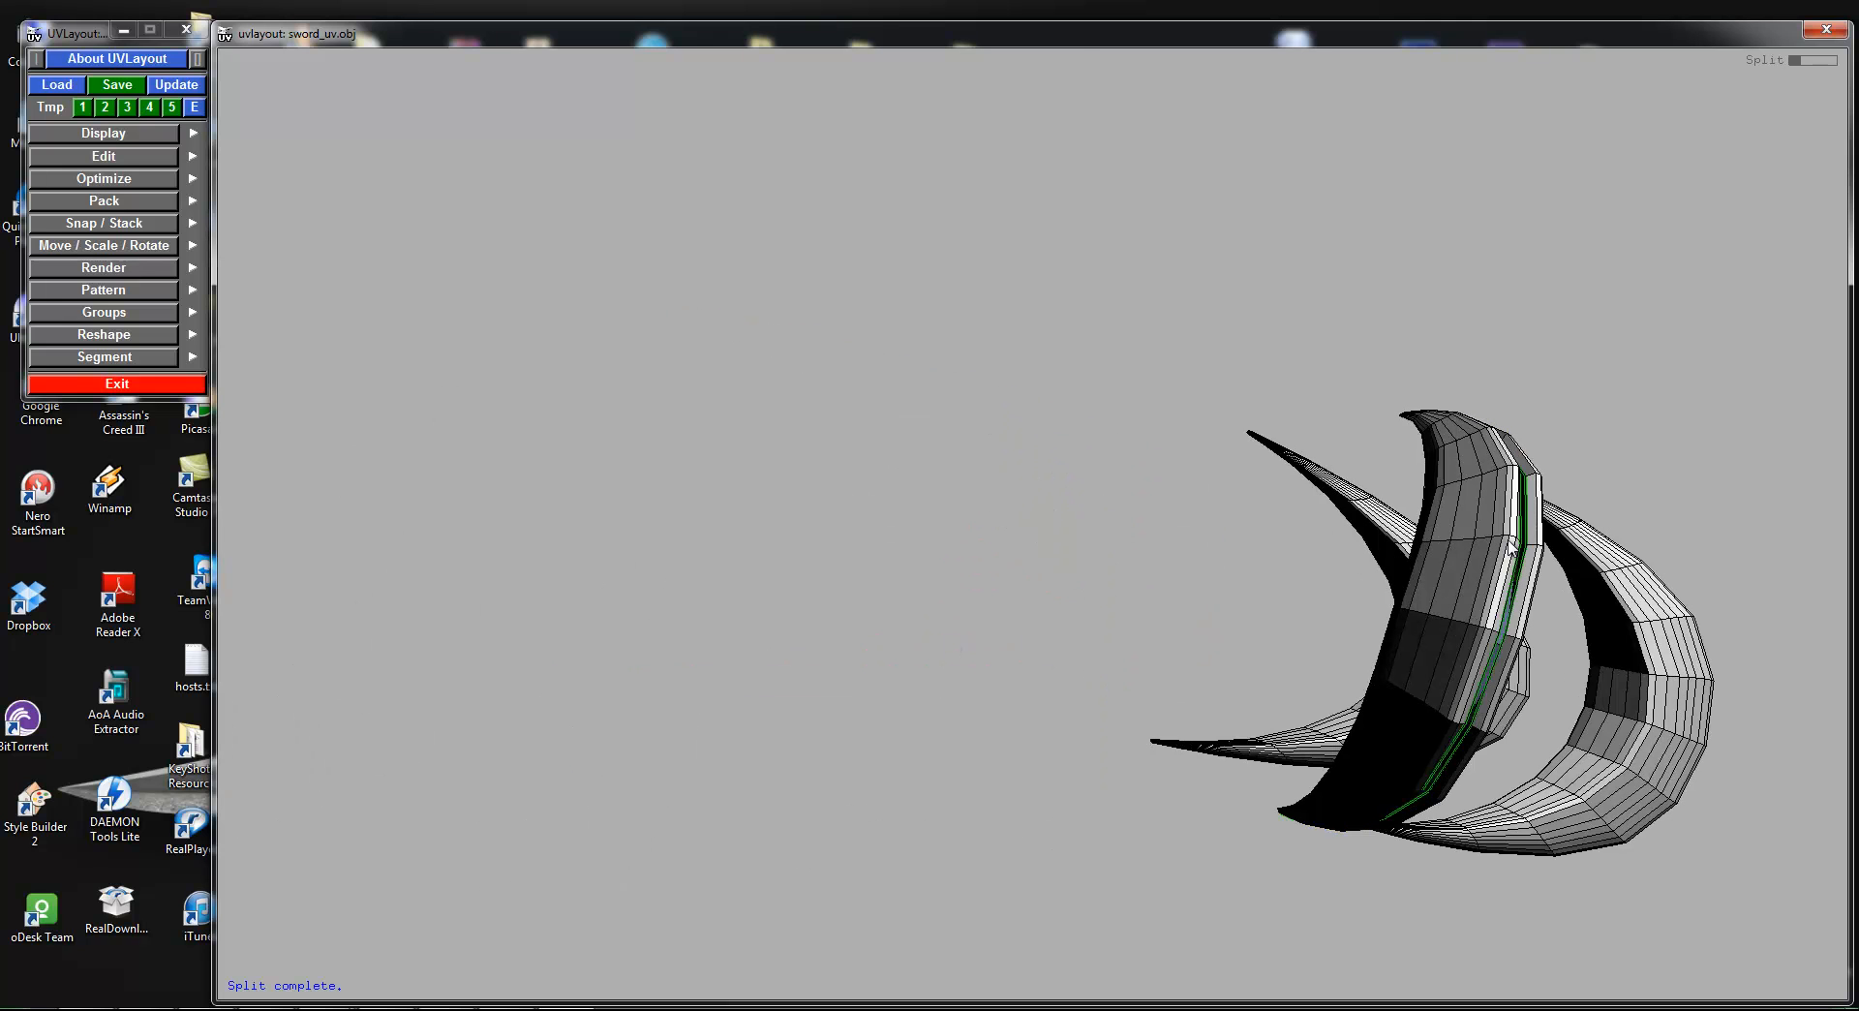
{"action": "left_click_drag", "start_coordinate": [1507, 549], "coordinate": [1049, 654]}
{"action": "key", "text": "c"}
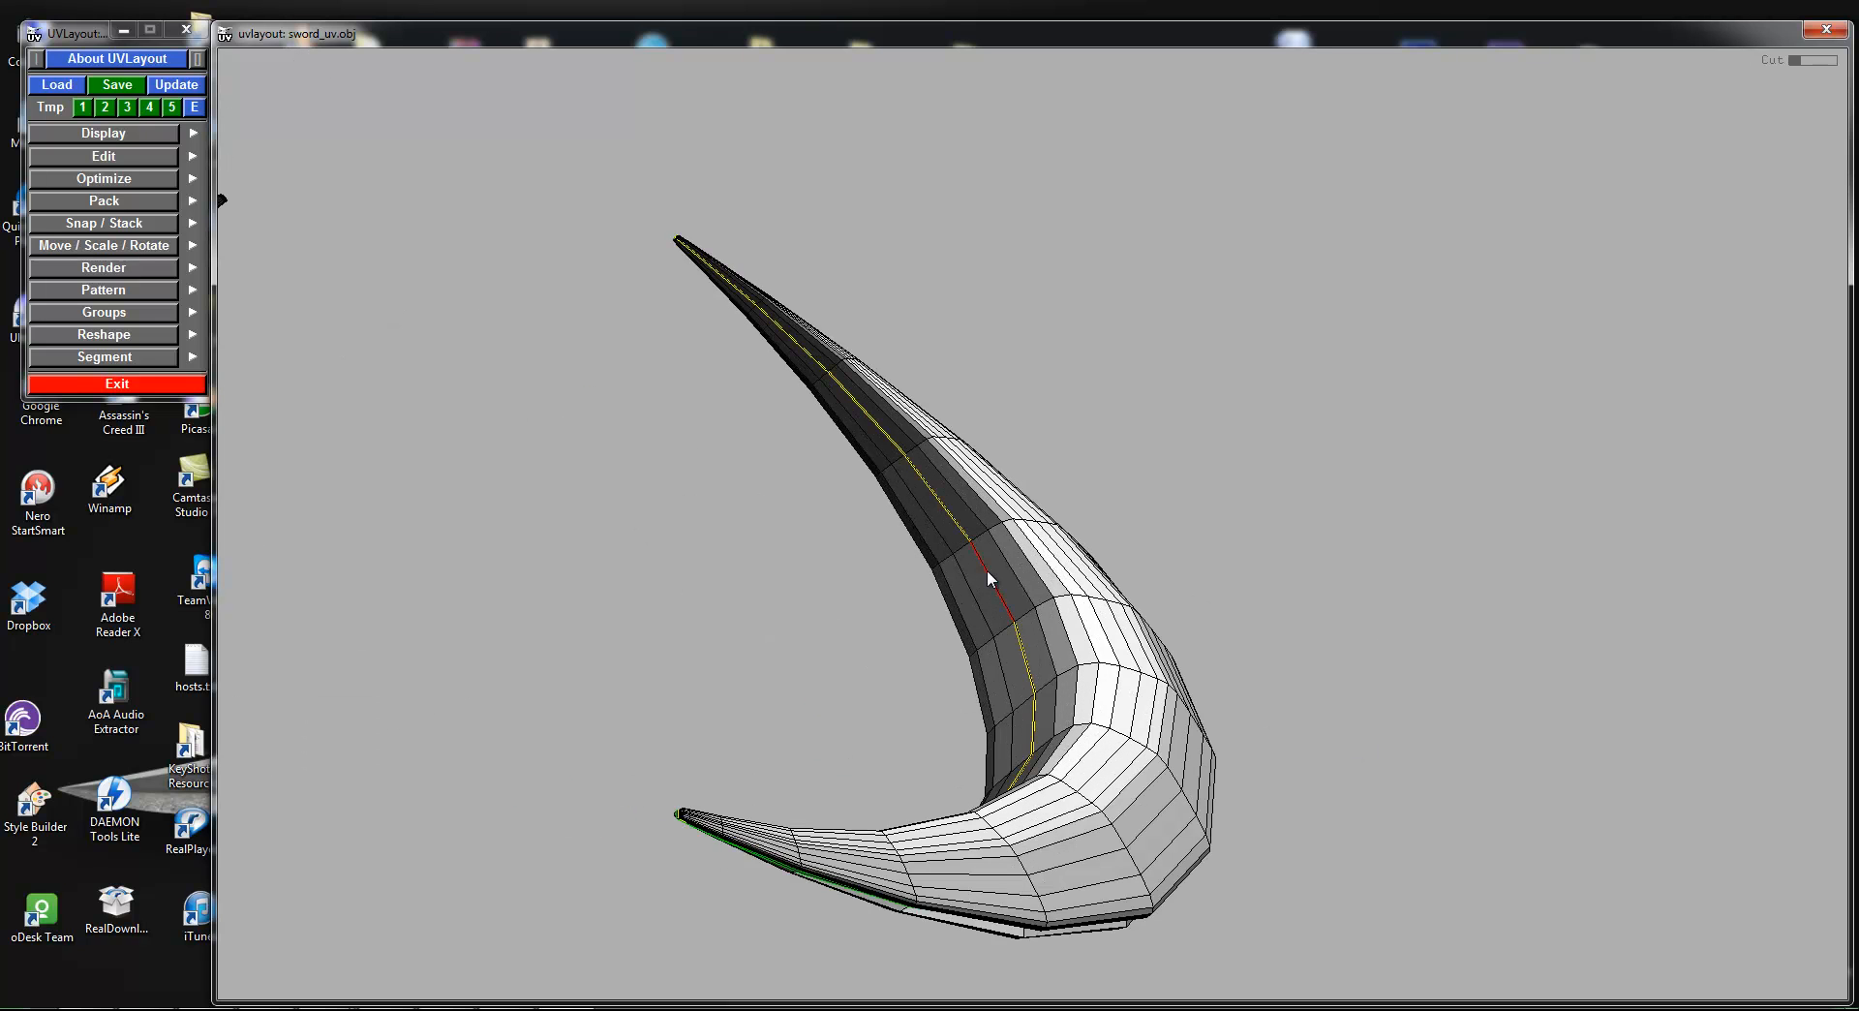
Step: Try to split the second curved horn along the marked inner seam and undo the last two operations
{"action": "key", "text": "Return"}
{"action": "left_click_drag", "start_coordinate": [985, 570], "coordinate": [1178, 500]}
{"action": "key", "text": "ctrl+z"}
{"action": "key", "text": "ctrl+z"}
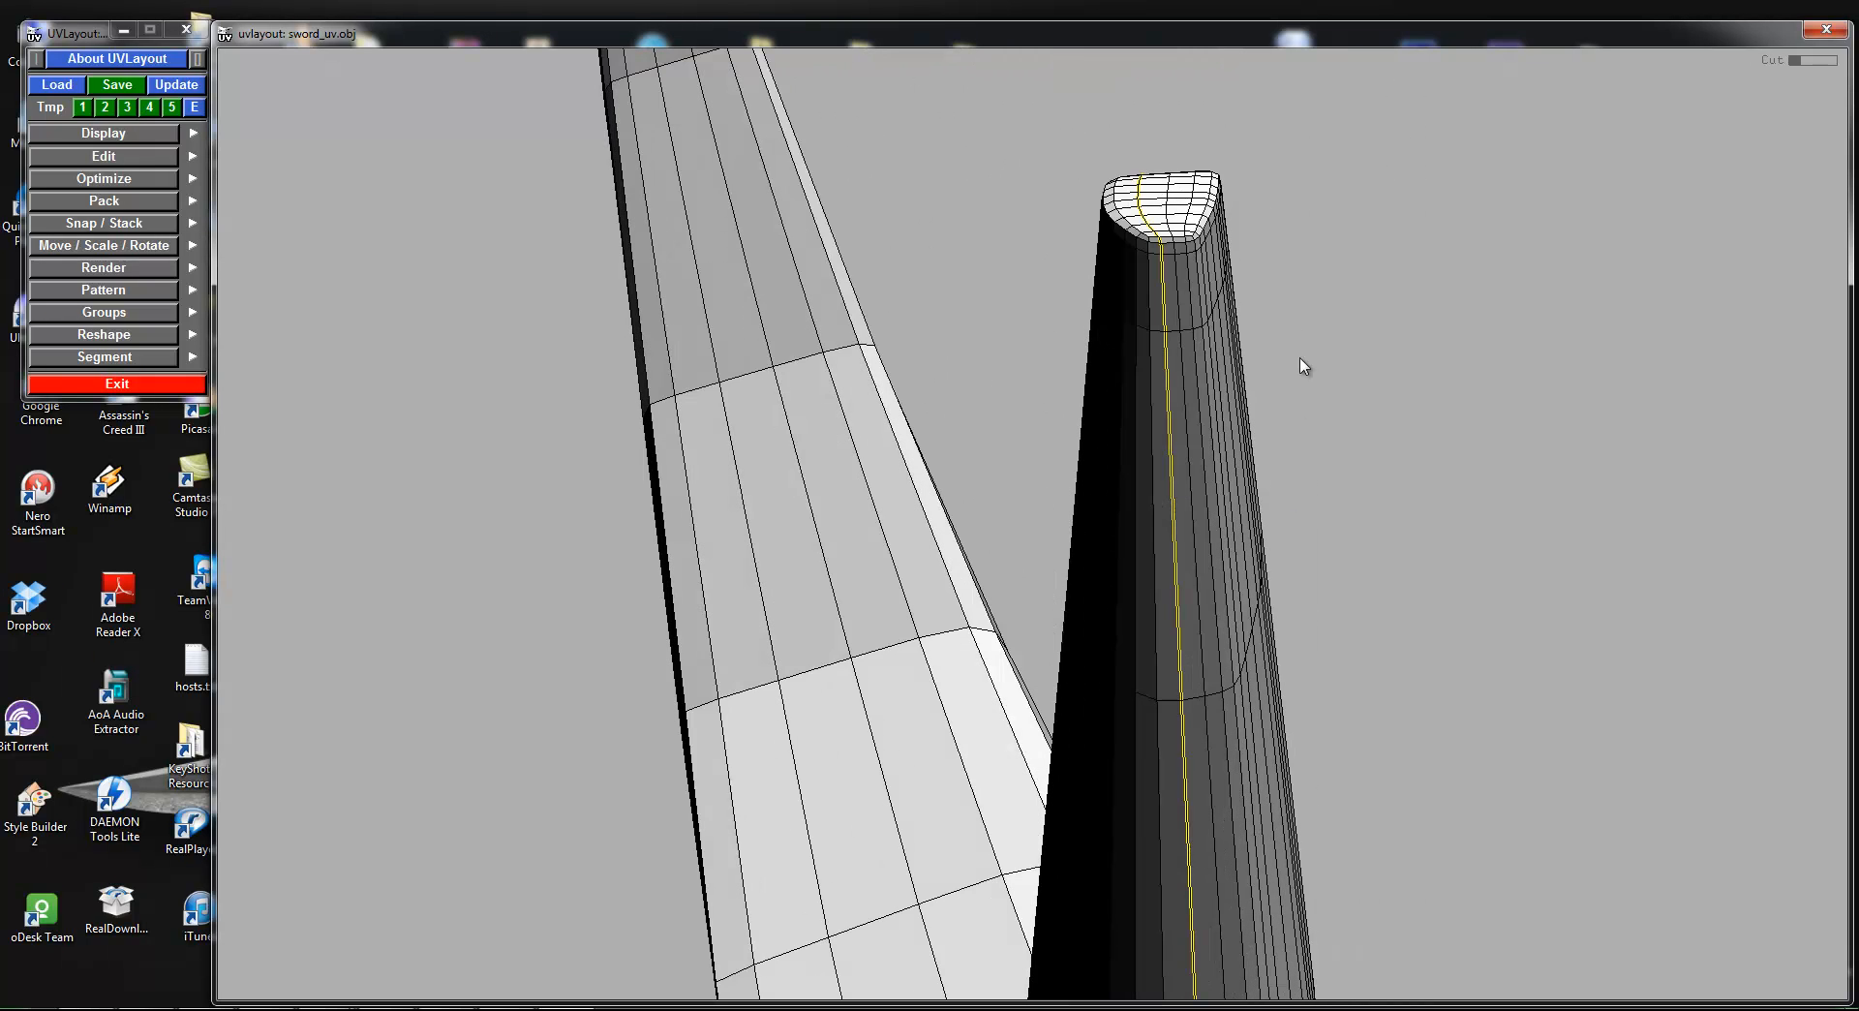
Step: Rework the second curved horn's seam around its tip and try to split the horn again
{"action": "left_click_drag", "start_coordinate": [1213, 279], "coordinate": [848, 118]}
{"action": "key", "text": "ctrl+z"}
{"action": "key", "text": "c"}
{"action": "scroll", "coordinate": [1040, 218], "scroll_direction": "down", "scroll_amount": 3}
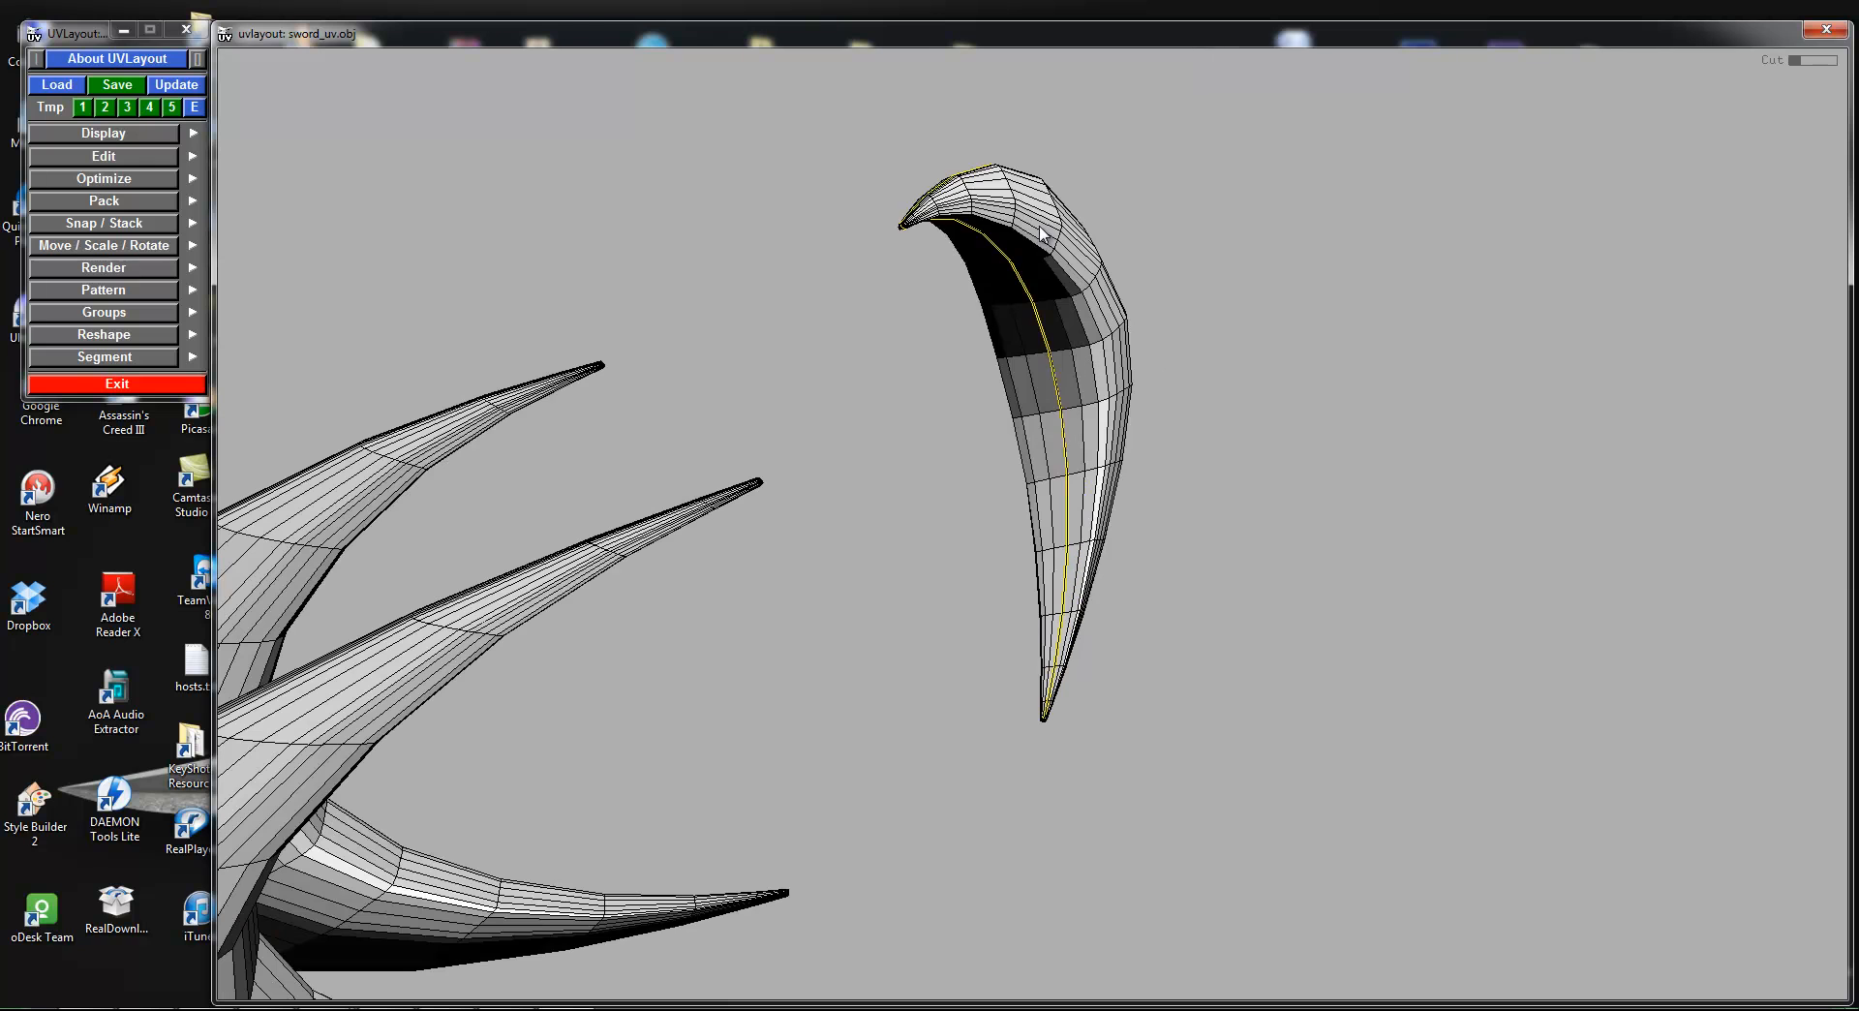
{"action": "mouse_move", "coordinate": [1050, 319]}
{"action": "left_mouse_down"}
{"action": "mouse_move", "coordinate": [1068, 336]}
{"action": "mouse_move", "coordinate": [1045, 348]}
{"action": "left_mouse_up"}
{"action": "key", "text": "Return"}
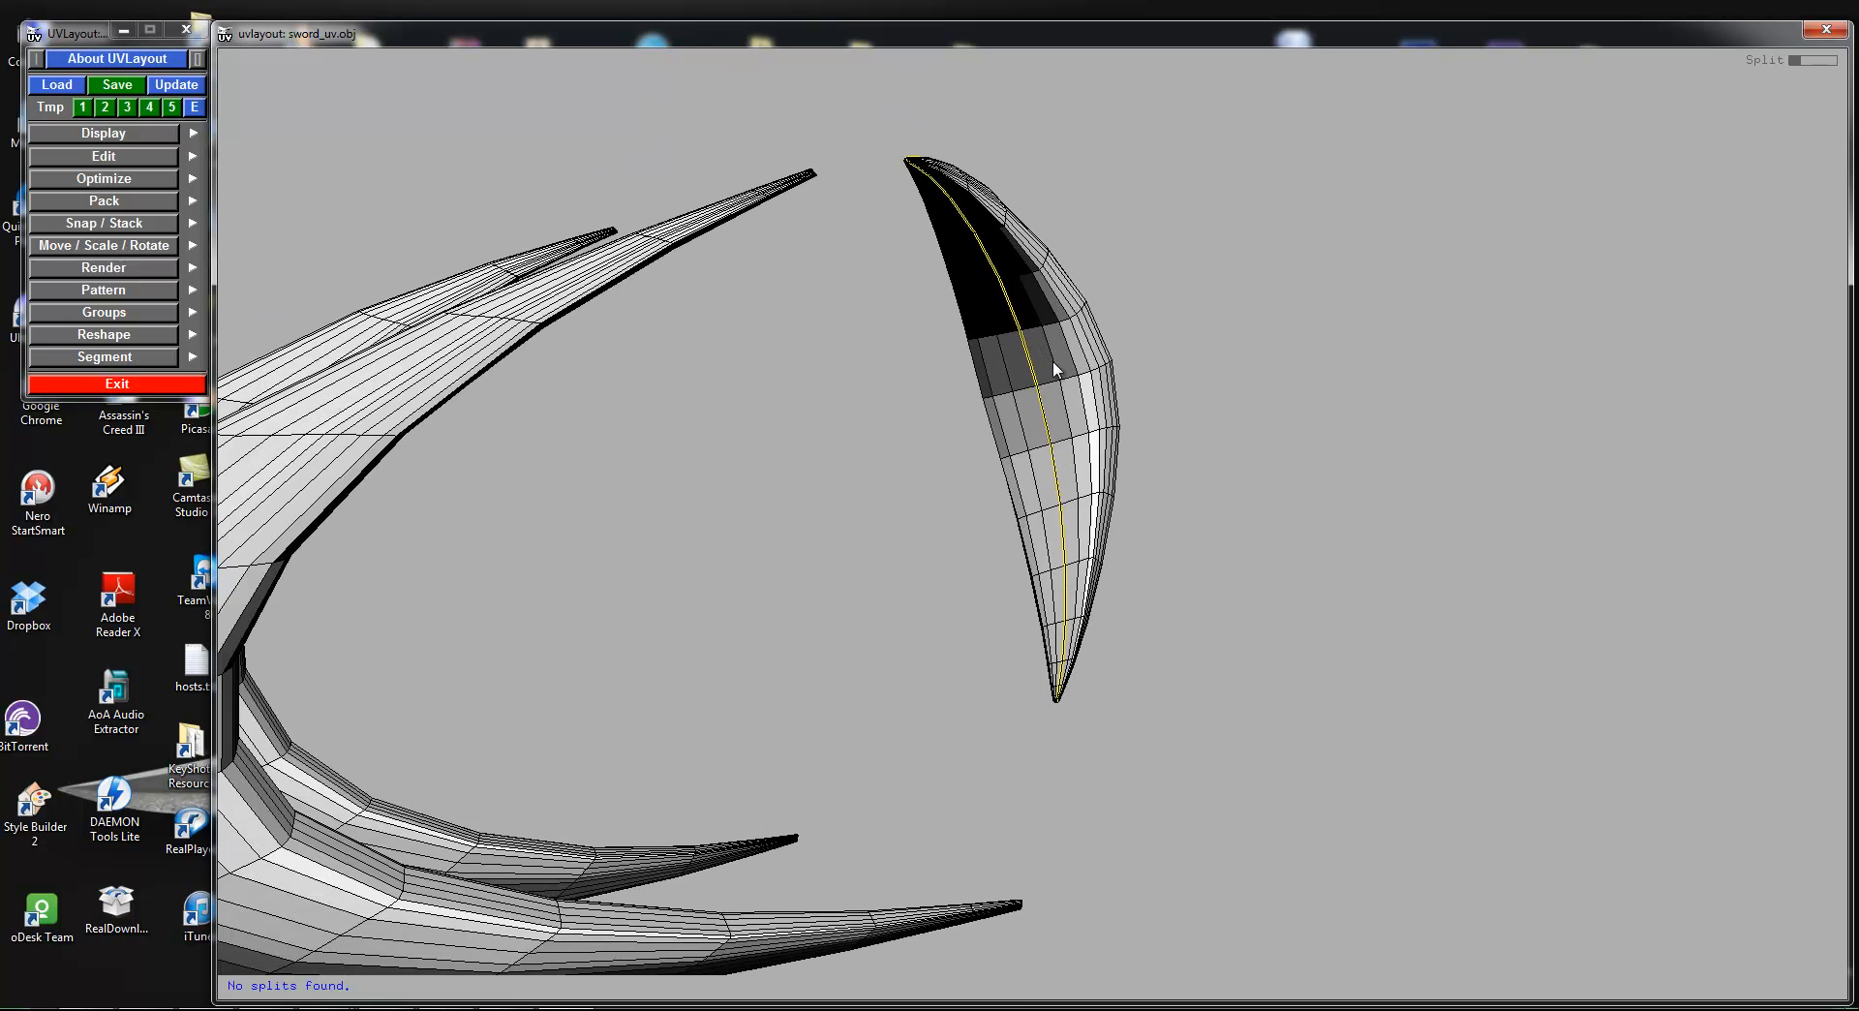
Step: Examine the seam running around the second curved horn from all sides for gaps
{"action": "middle_click_drag", "start_coordinate": [1053, 394], "coordinate": [1058, 494]}
{"action": "left_click_drag", "start_coordinate": [1058, 494], "coordinate": [1053, 492]}
{"action": "middle_click_drag", "start_coordinate": [988, 411], "coordinate": [1054, 391]}
{"action": "right_click_drag", "start_coordinate": [1054, 391], "coordinate": [786, 547]}
{"action": "left_click_drag", "start_coordinate": [786, 547], "coordinate": [1052, 616]}
{"action": "right_click_drag", "start_coordinate": [1052, 615], "coordinate": [1172, 674]}
{"action": "left_click_drag", "start_coordinate": [1172, 673], "coordinate": [945, 515]}
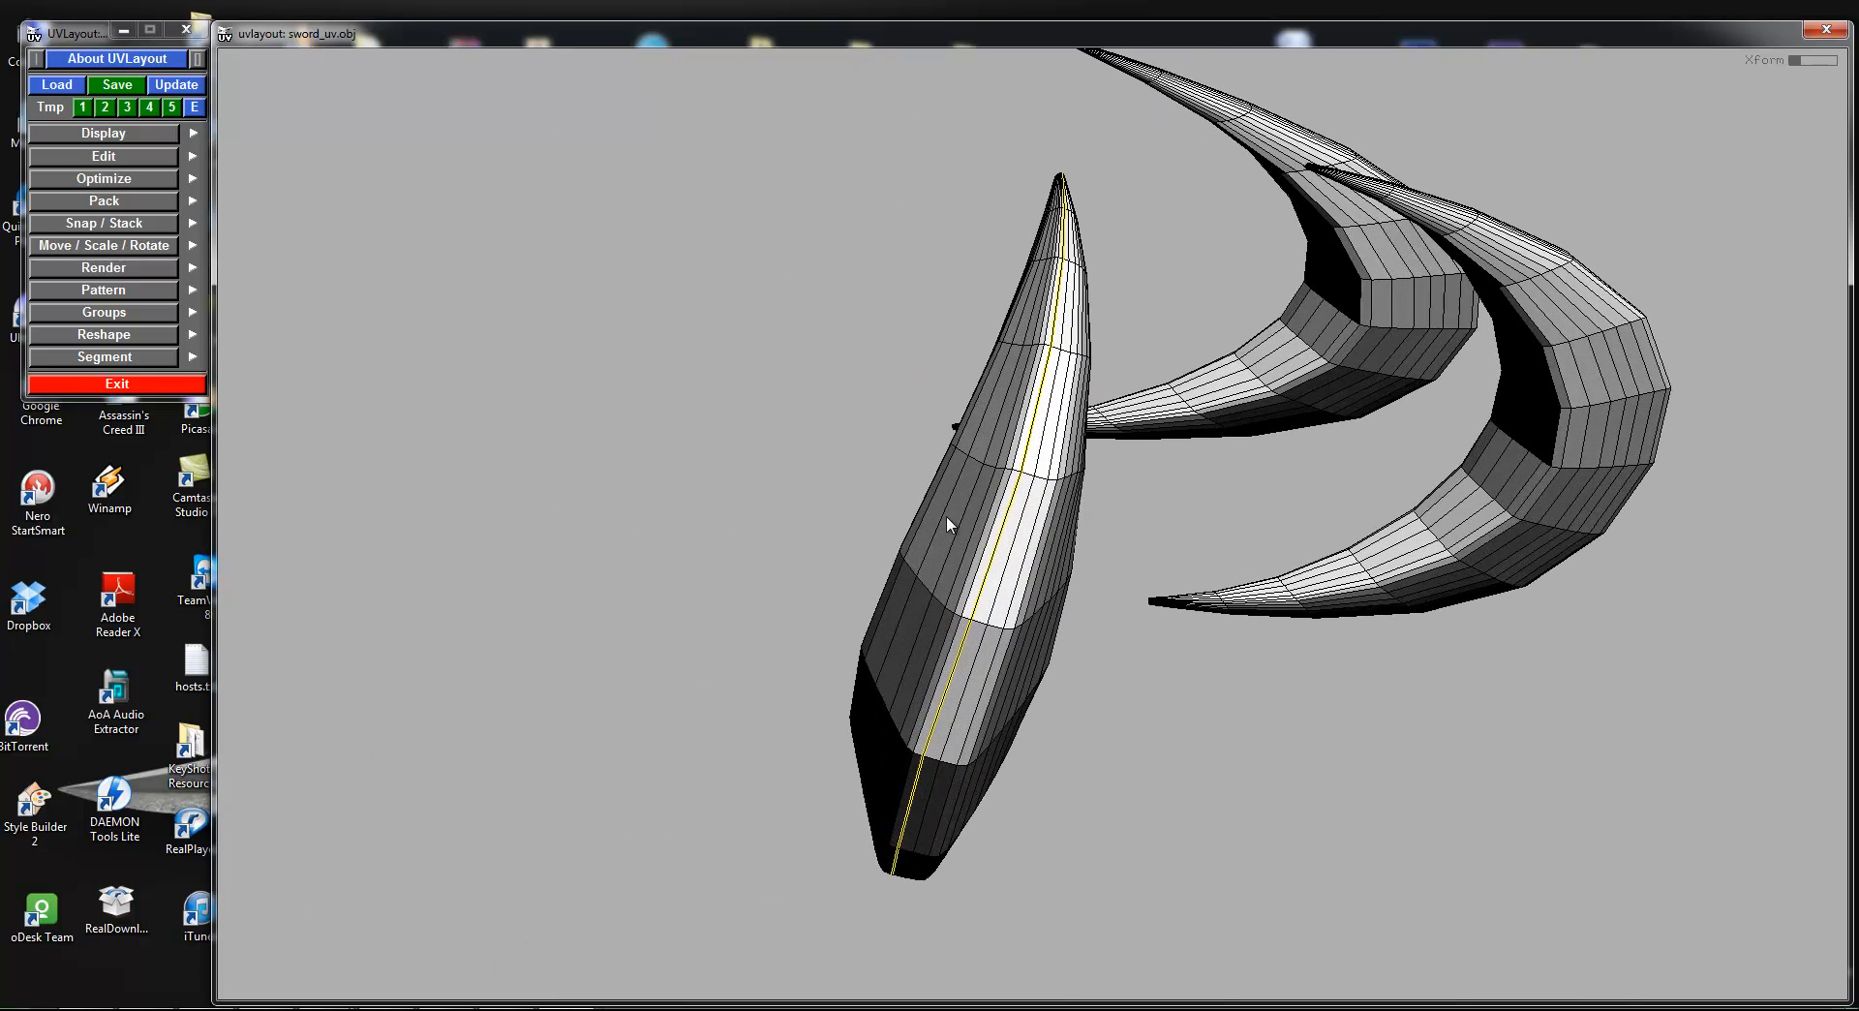
{"action": "right_click_drag", "start_coordinate": [945, 515], "coordinate": [990, 547]}
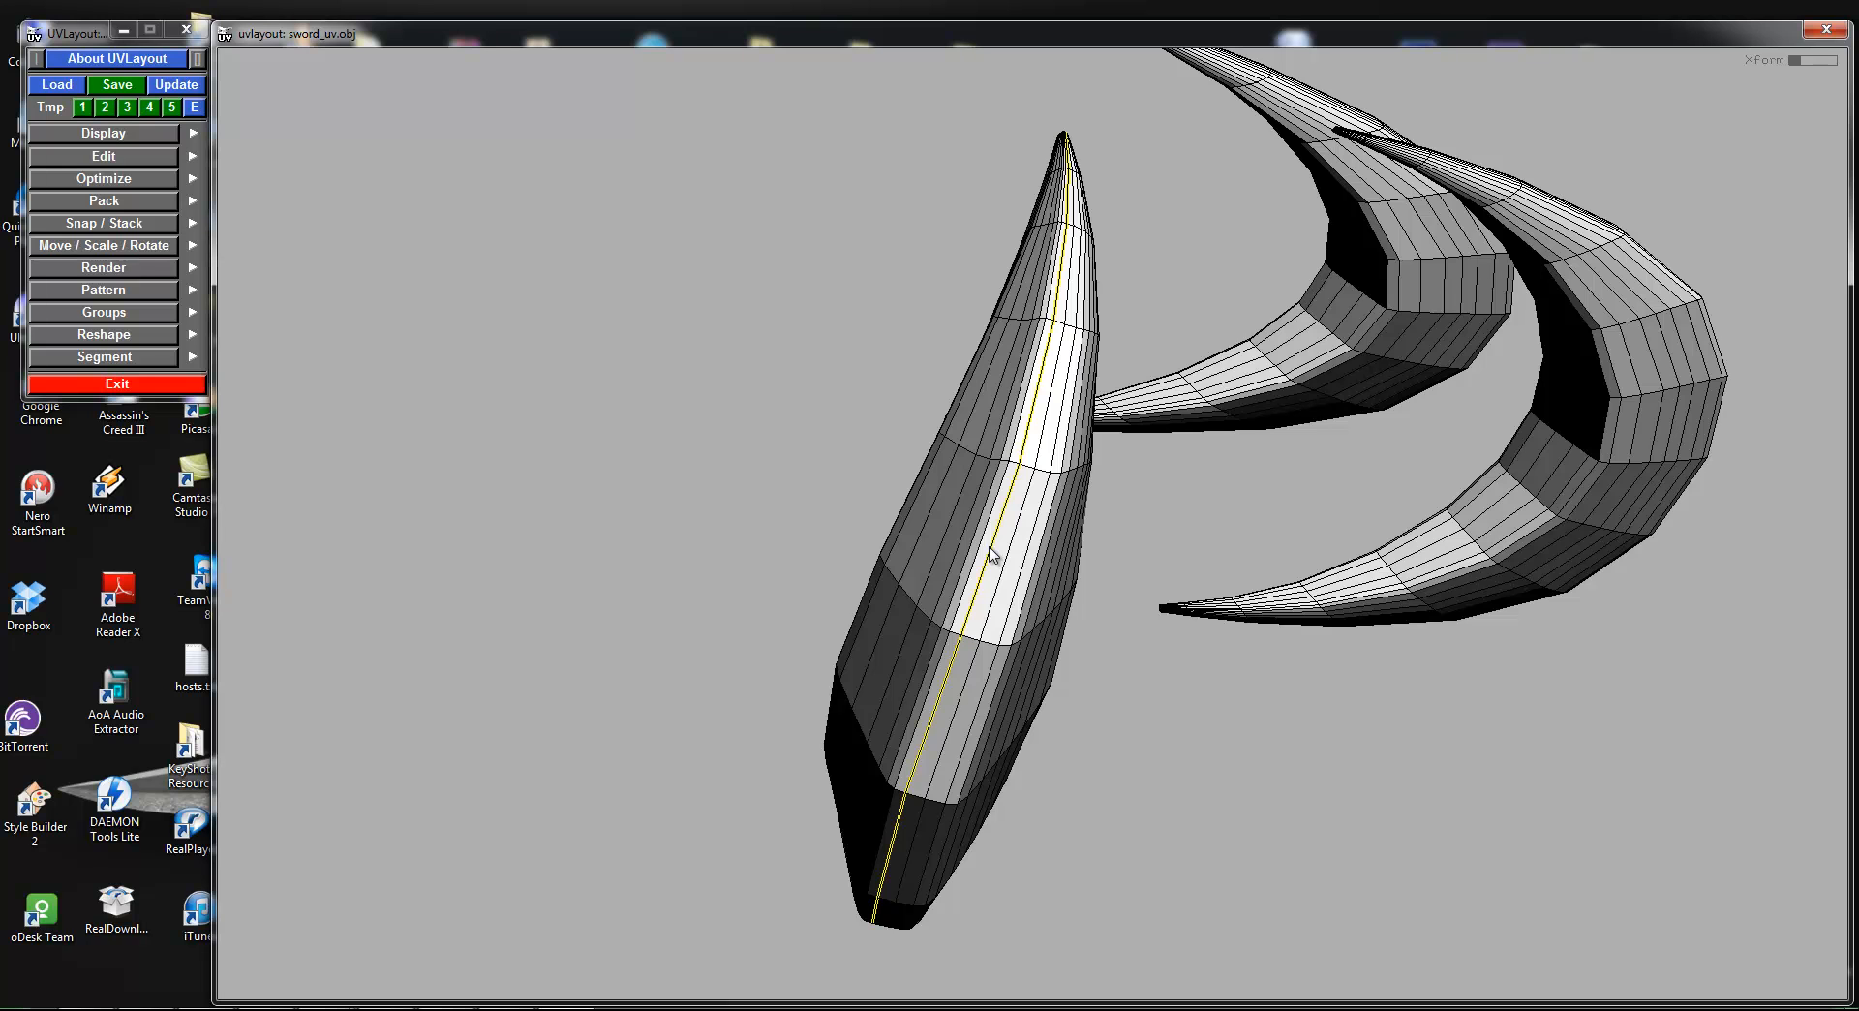
{"action": "right_click_drag", "start_coordinate": [990, 547], "coordinate": [982, 636]}
{"action": "left_click_drag", "start_coordinate": [983, 636], "coordinate": [1019, 618]}
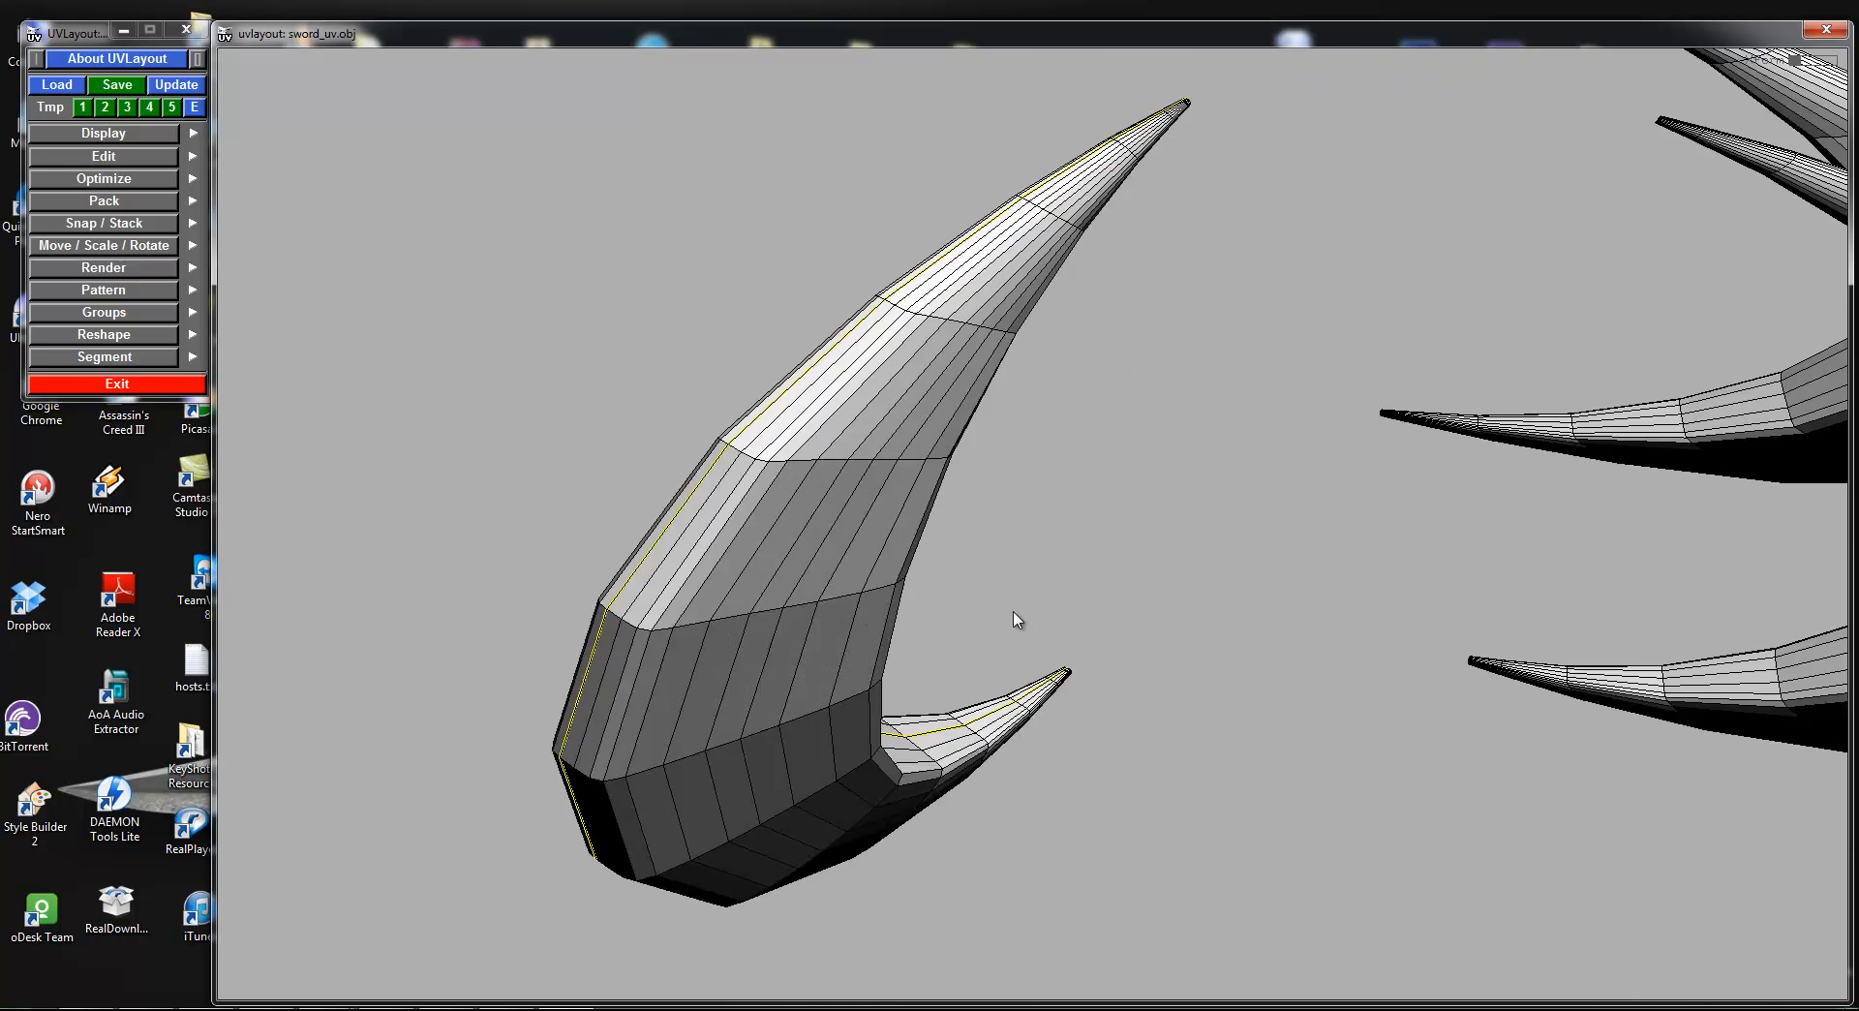
{"action": "right_click_drag", "start_coordinate": [1018, 618], "coordinate": [509, 349]}
{"action": "left_click_drag", "start_coordinate": [509, 348], "coordinate": [763, 452]}
{"action": "right_click_drag", "start_coordinate": [763, 452], "coordinate": [883, 521]}
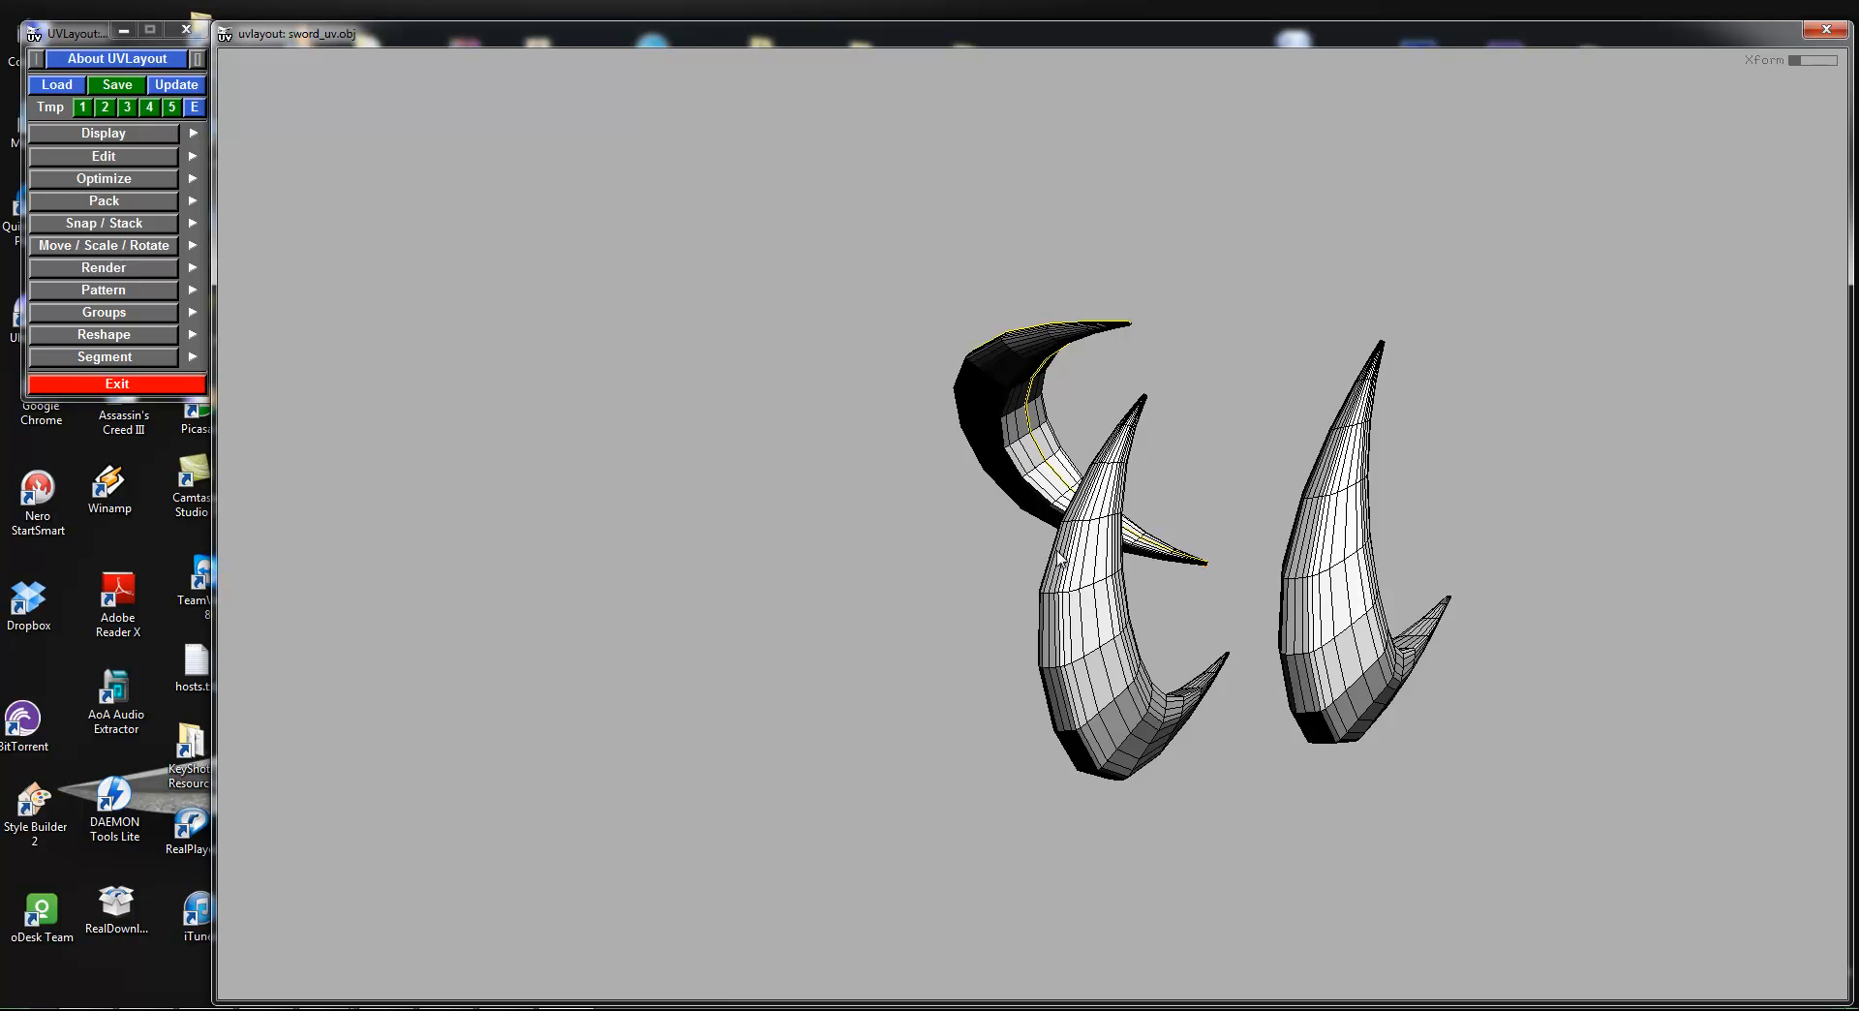
Step: Mark a lengthwise seam along the third curved horn, running over its blunt tip
{"action": "middle_click_drag", "start_coordinate": [1025, 553], "coordinate": [993, 528]}
{"action": "left_click_drag", "start_coordinate": [993, 527], "coordinate": [1200, 489]}
{"action": "right_click_drag", "start_coordinate": [1201, 489], "coordinate": [1253, 508]}
{"action": "left_click_drag", "start_coordinate": [1254, 508], "coordinate": [1316, 493]}
{"action": "key", "text": "c"}
{"action": "right_click_drag", "start_coordinate": [1316, 494], "coordinate": [1412, 492]}
{"action": "left_click_drag", "start_coordinate": [1208, 488], "coordinate": [950, 423]}
{"action": "right_click_drag", "start_coordinate": [949, 423], "coordinate": [1516, 787]}
{"action": "mouse_move", "coordinate": [1515, 787]}
{"action": "left_mouse_down"}
{"action": "mouse_move", "coordinate": [1095, 485]}
{"action": "mouse_move", "coordinate": [1593, 359]}
{"action": "mouse_move", "coordinate": [1514, 461]}
{"action": "mouse_move", "coordinate": [830, 630]}
{"action": "mouse_move", "coordinate": [1170, 415]}
{"action": "mouse_move", "coordinate": [1346, 412]}
{"action": "mouse_move", "coordinate": [1302, 525]}
{"action": "mouse_move", "coordinate": [1304, 491]}
{"action": "left_mouse_up"}
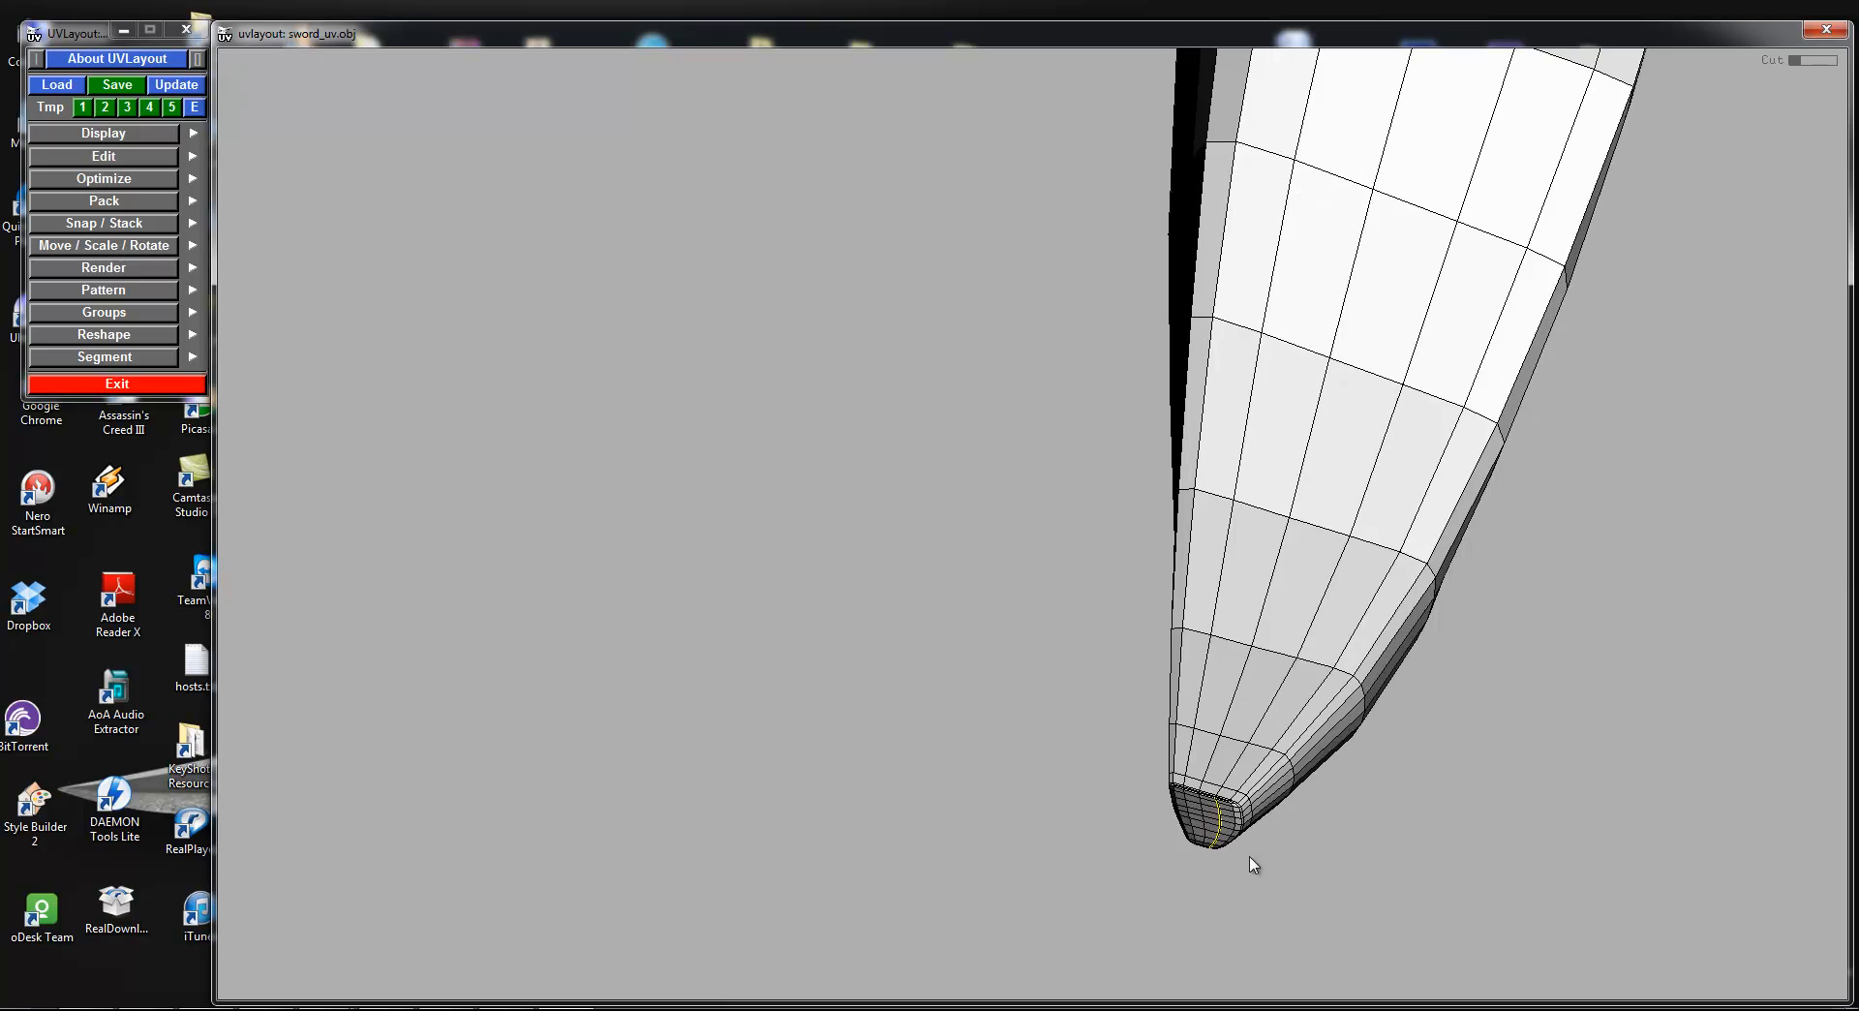
Step: Complete the third curved horn's seam, split it and drop both halves into UV space
{"action": "left_click_drag", "start_coordinate": [1242, 769], "coordinate": [1419, 750]}
{"action": "key", "text": "Return"}
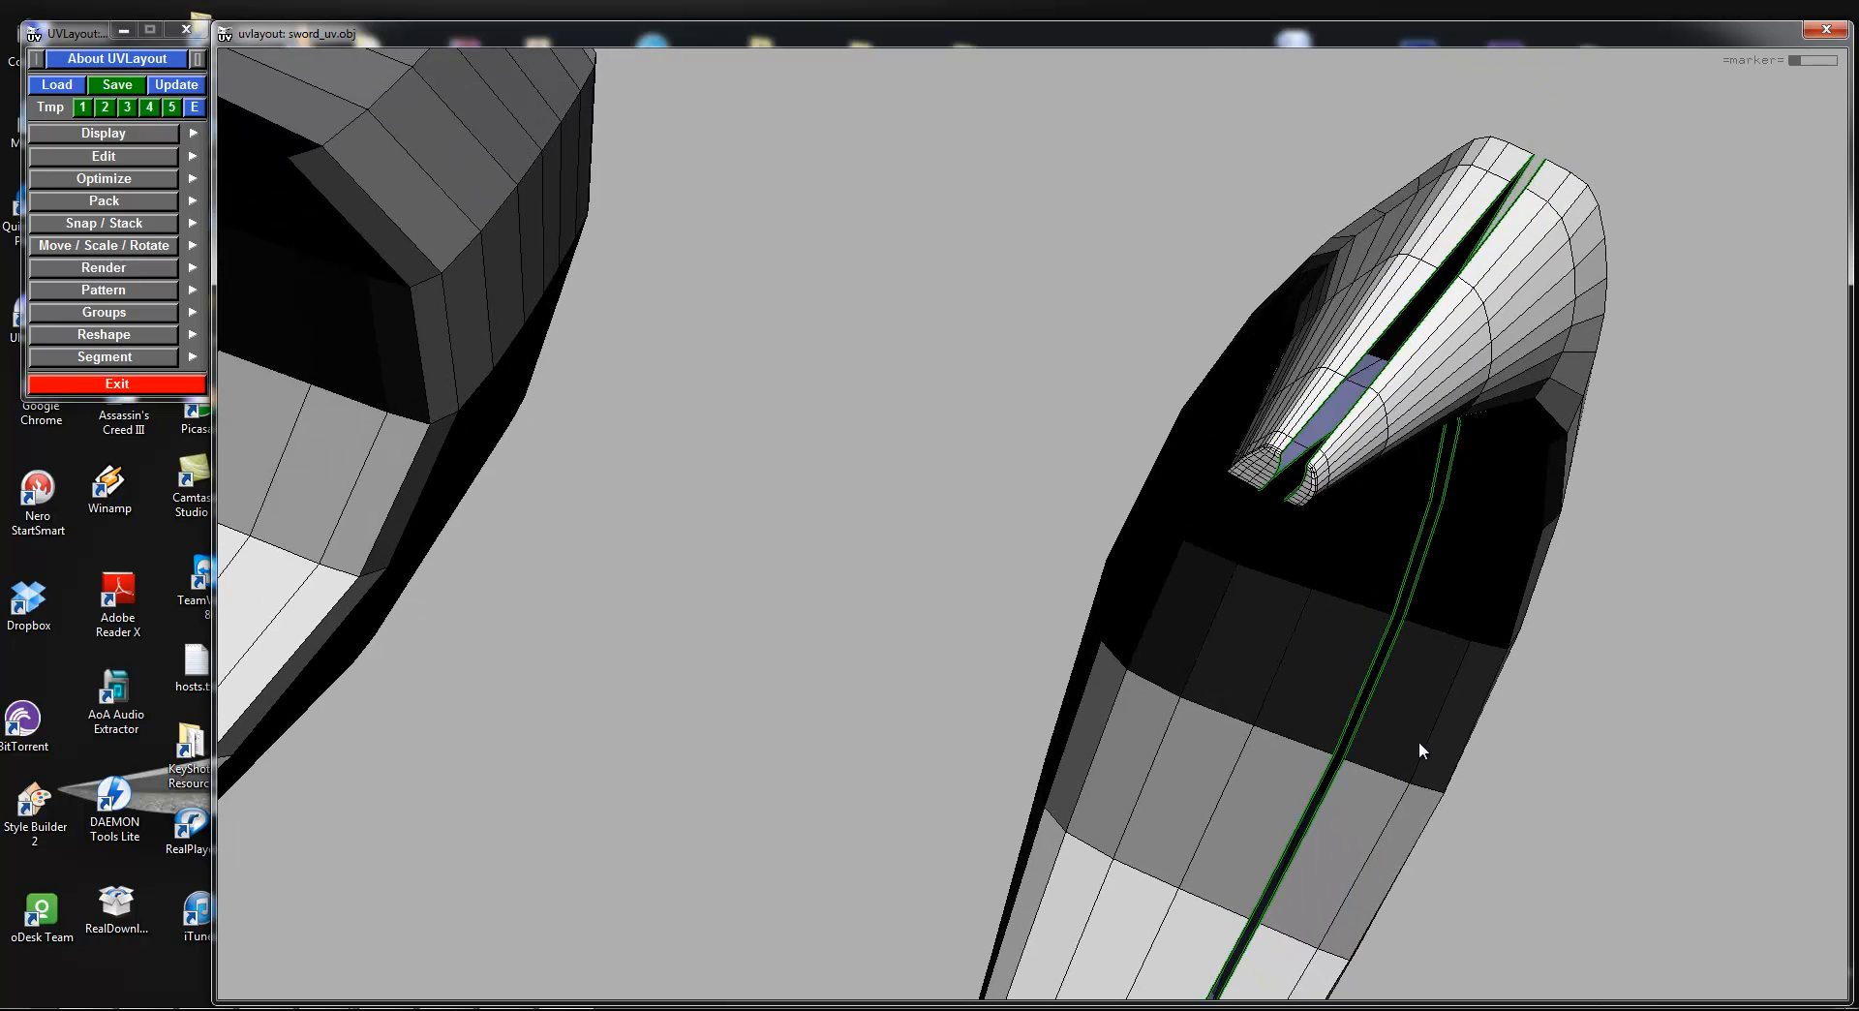
{"action": "key", "text": "d"}
{"action": "key", "text": "d"}
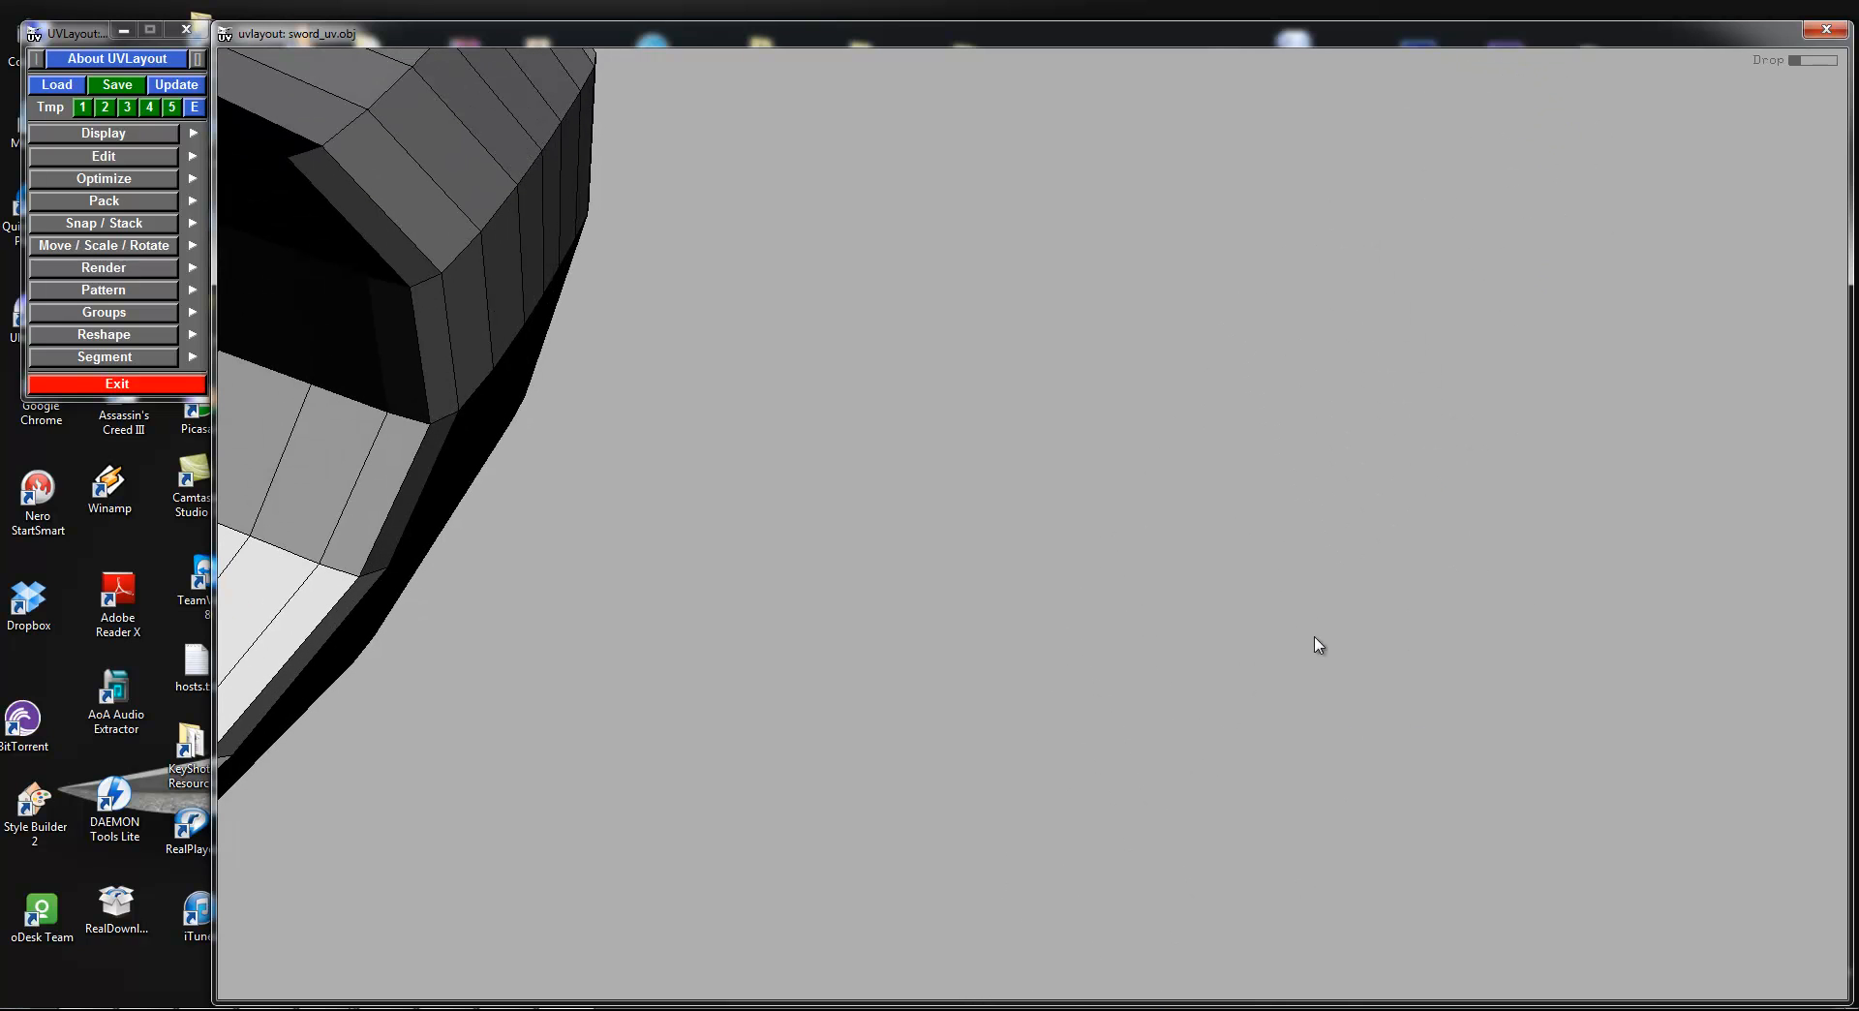
Step: Check the remaining curved horns, then inspect the dropped shells and the yellow crescent seam outline in UV space
{"action": "right_click_drag", "start_coordinate": [1311, 639], "coordinate": [1192, 619]}
{"action": "left_click_drag", "start_coordinate": [1196, 626], "coordinate": [1092, 562]}
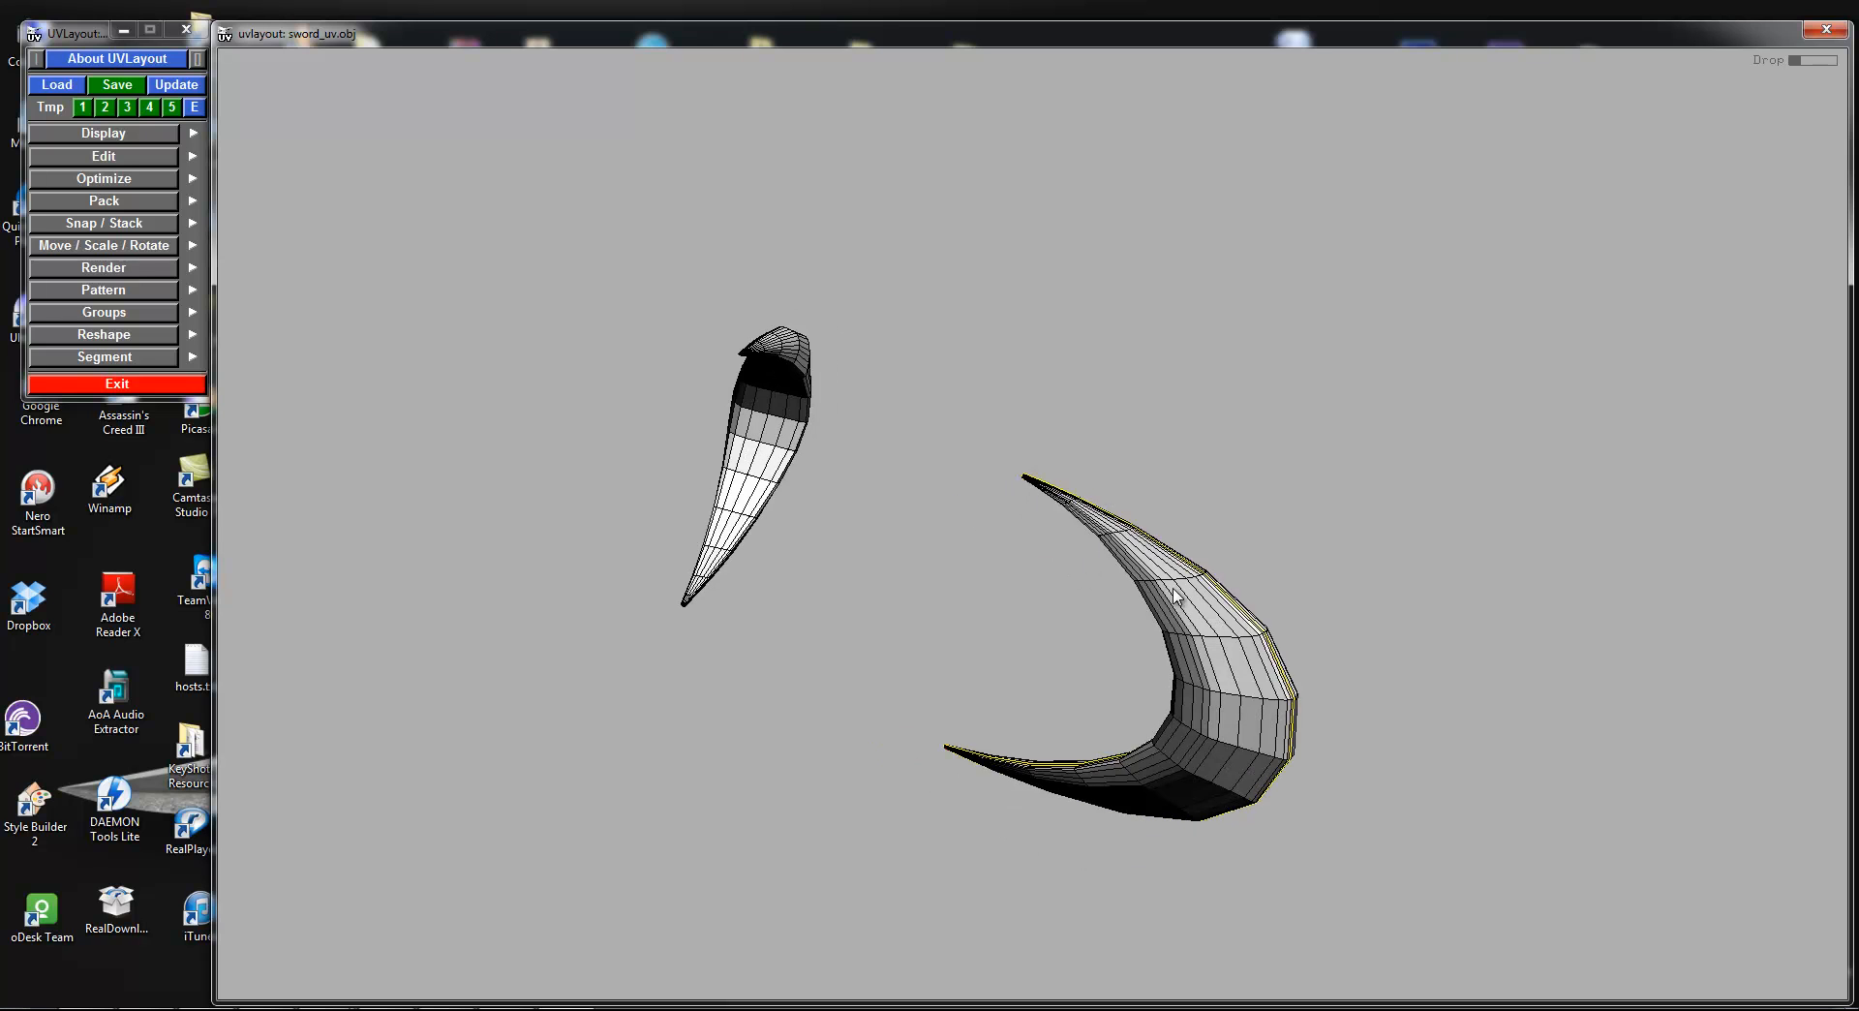
{"action": "key", "text": "1"}
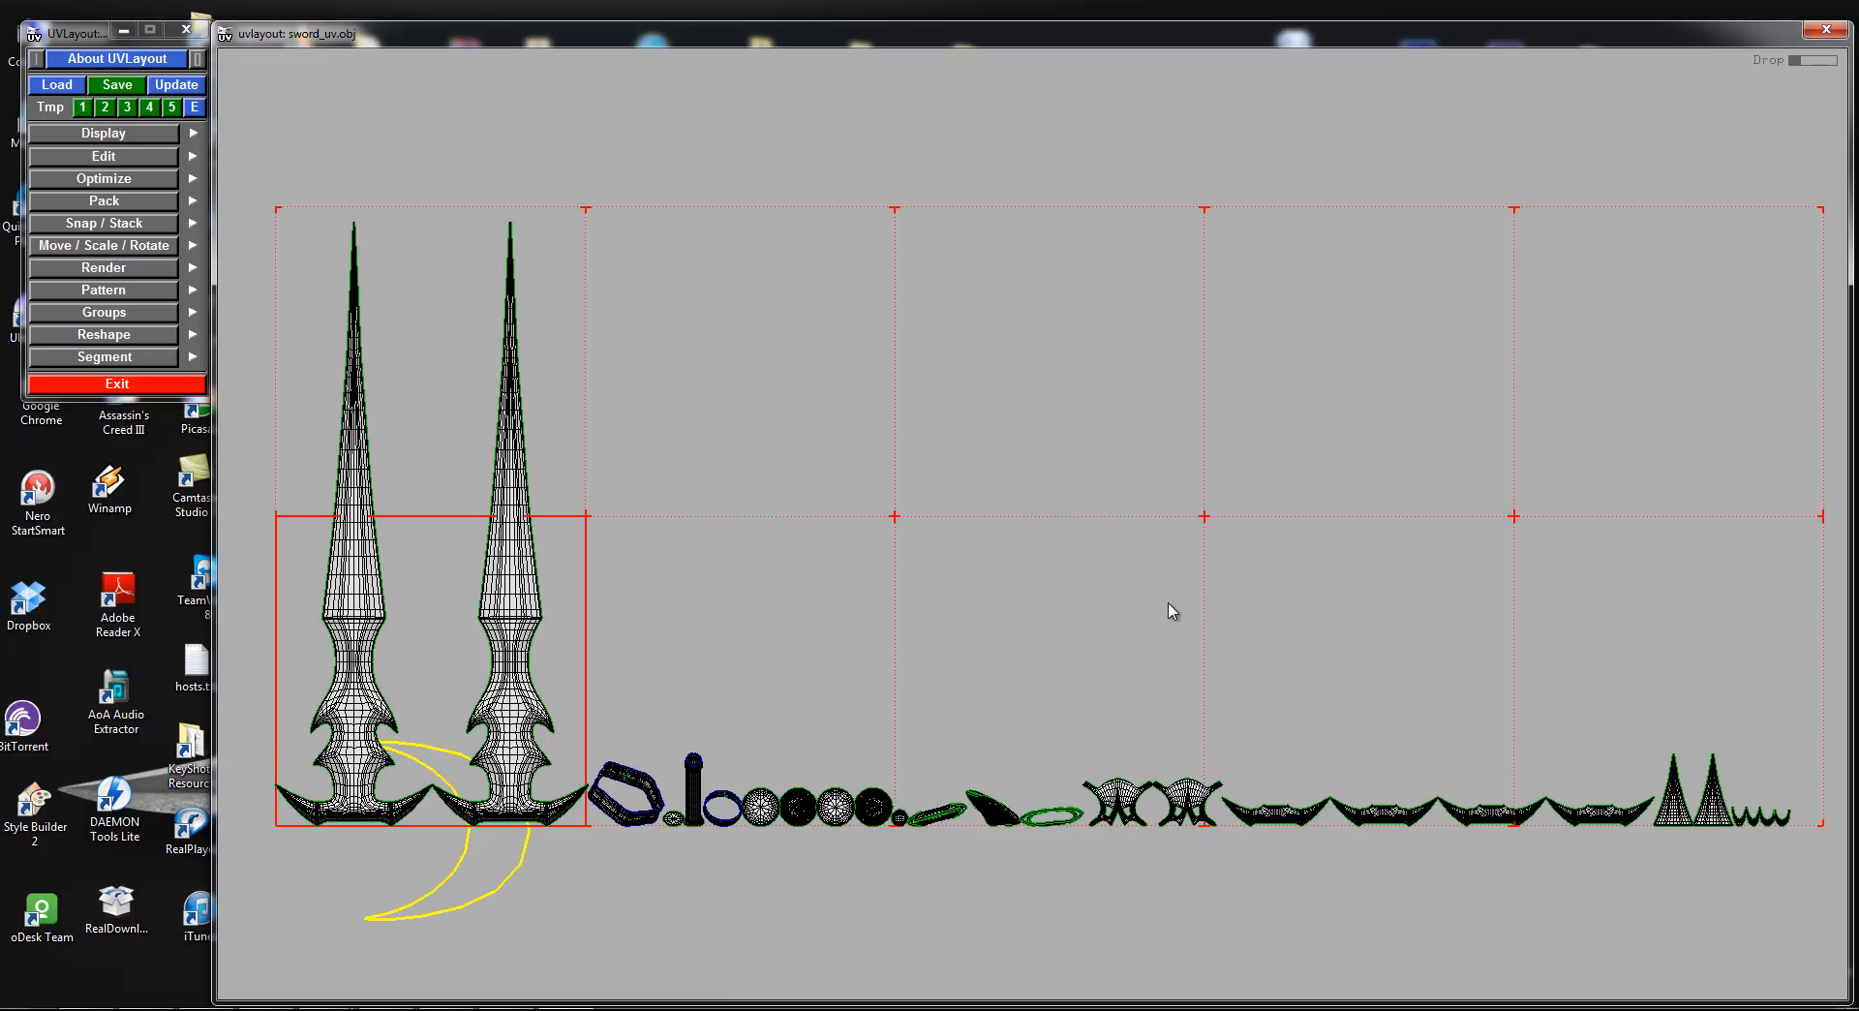
{"action": "middle_click_drag", "start_coordinate": [861, 560], "coordinate": [966, 411]}
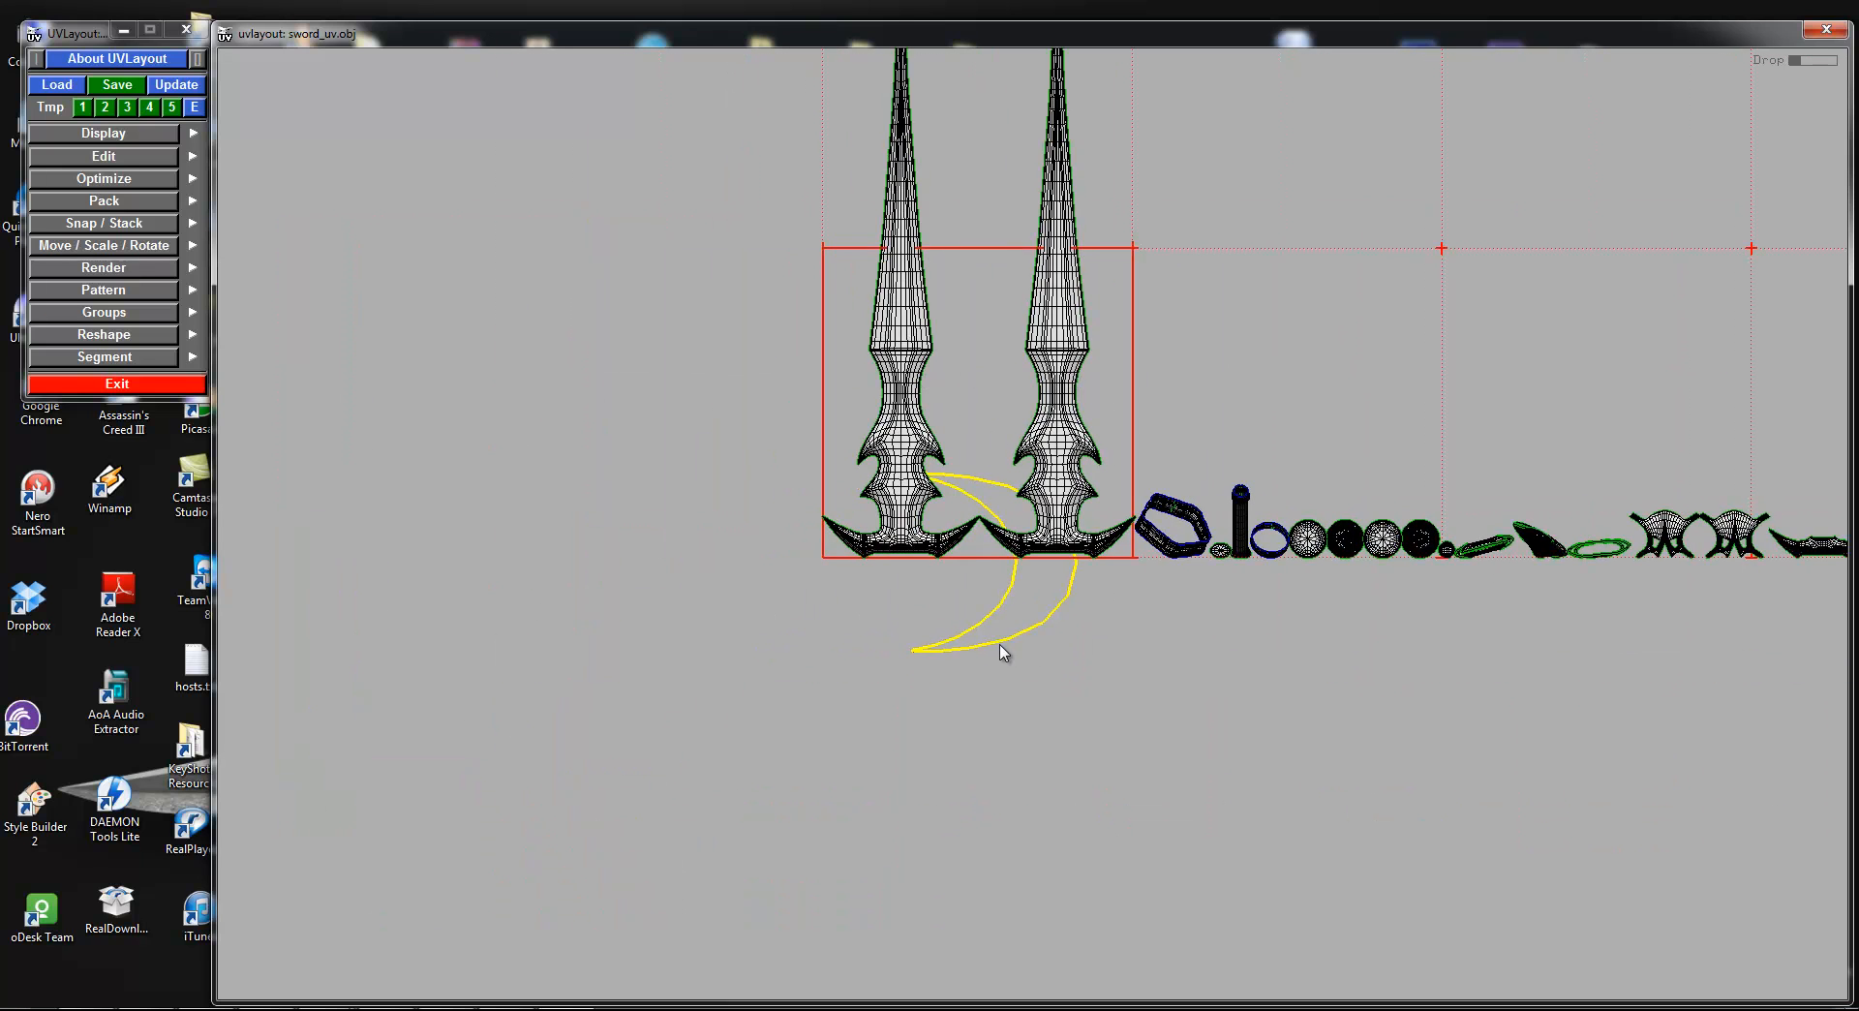
{"action": "right_click_drag", "start_coordinate": [1004, 800], "coordinate": [977, 712]}
{"action": "scroll", "coordinate": [979, 562], "scroll_direction": "up", "scroll_amount": 5}
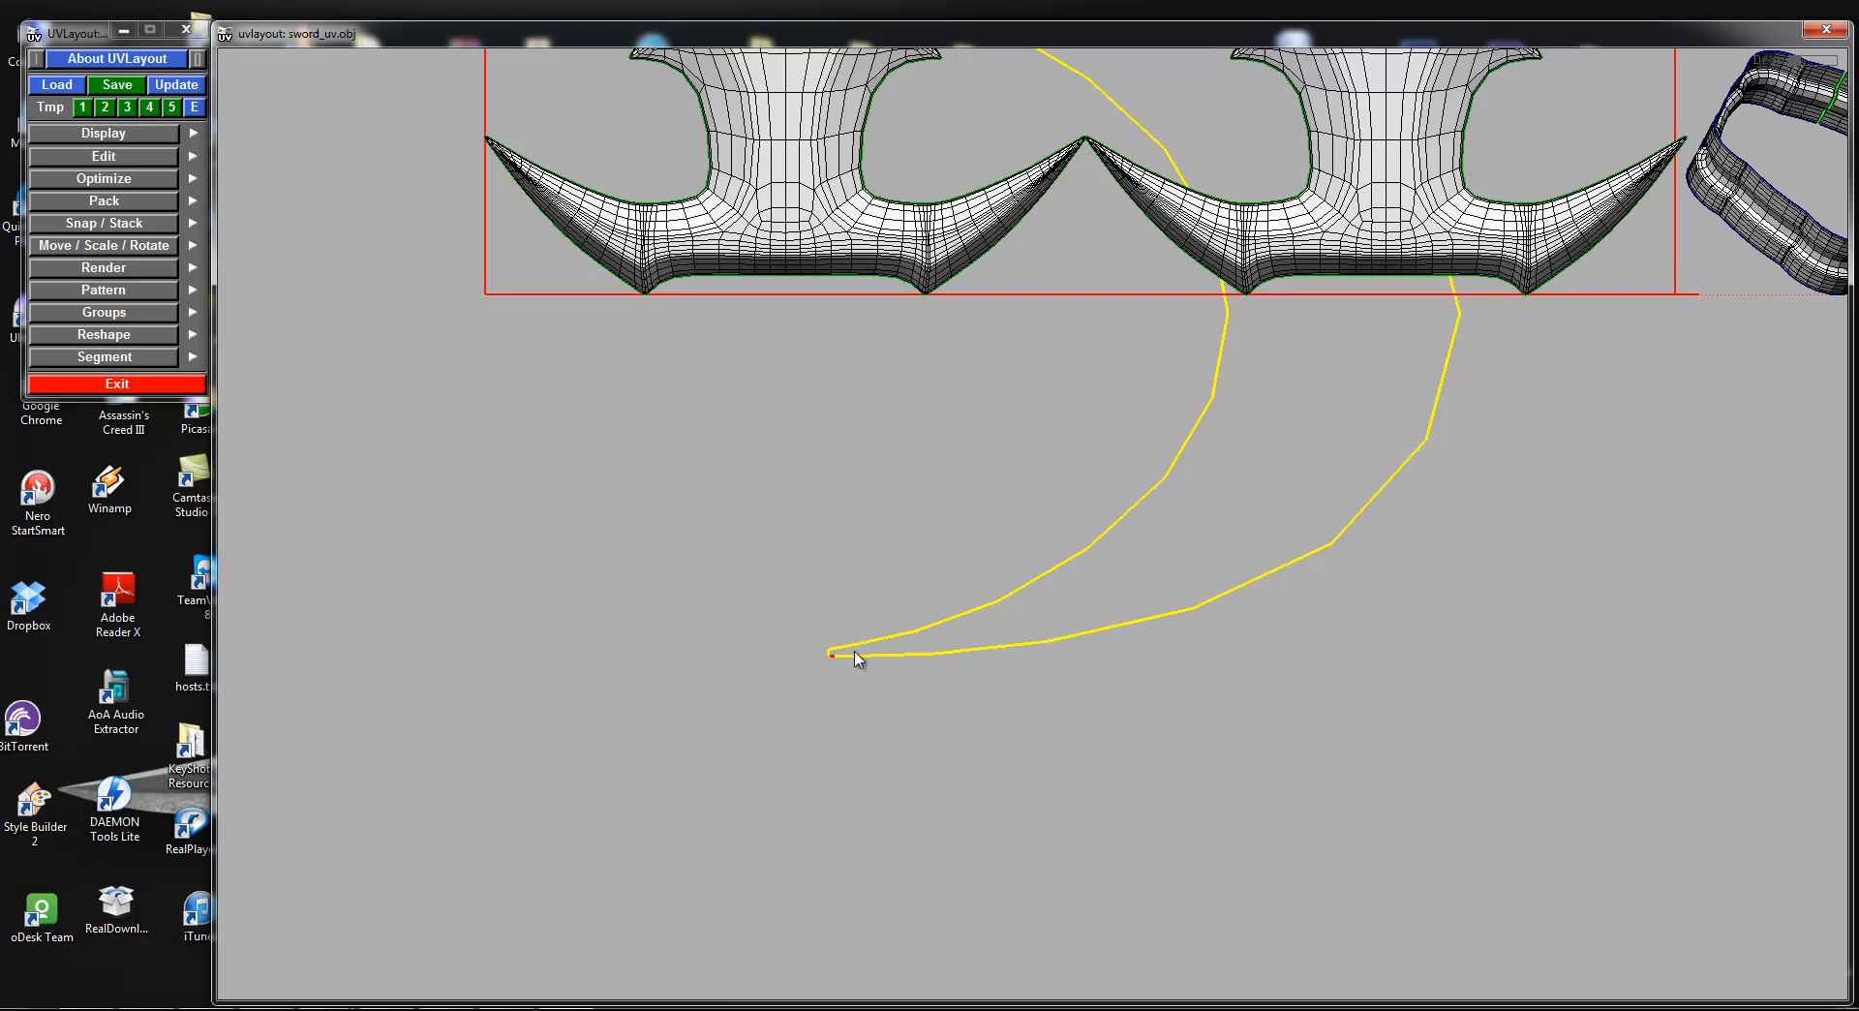
{"action": "scroll", "coordinate": [975, 584], "scroll_direction": "down", "scroll_amount": 6}
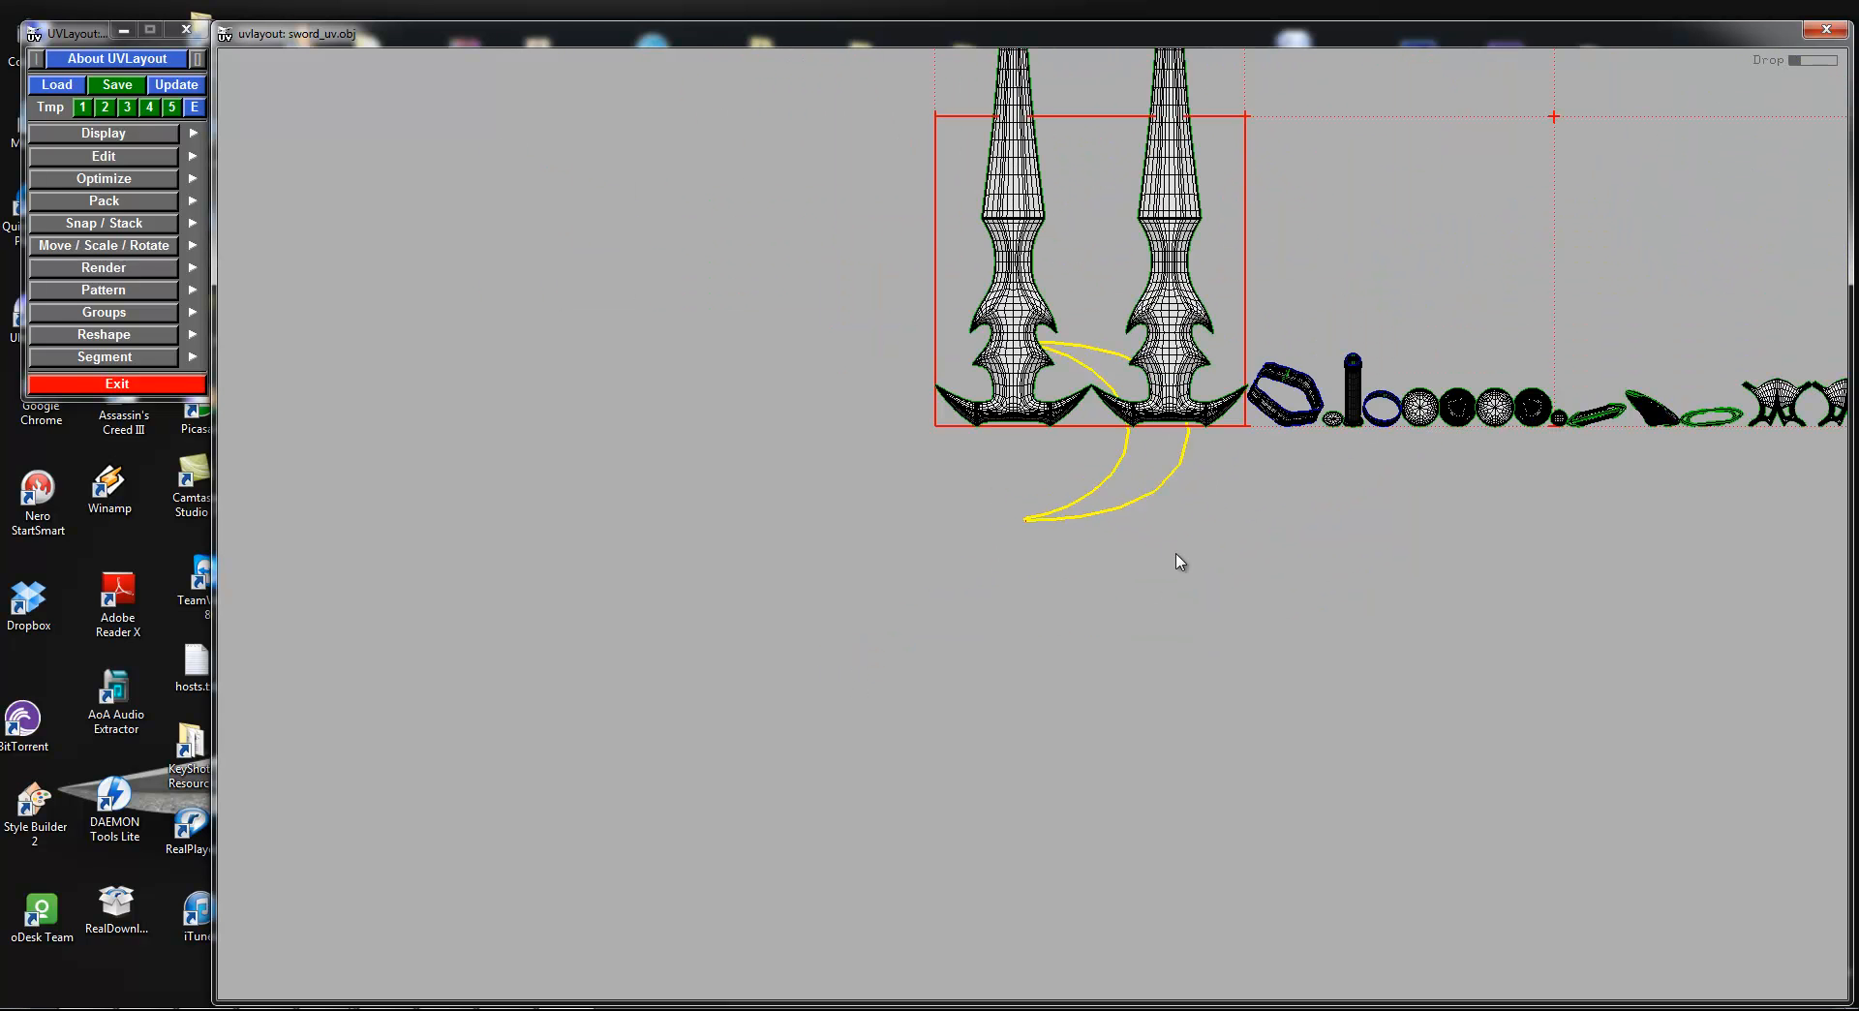
{"action": "middle_click_drag", "start_coordinate": [1176, 561], "coordinate": [967, 794]}
{"action": "right_click_drag", "start_coordinate": [967, 794], "coordinate": [926, 622]}
Step: Update the model from sword_uv.obj and close the update dialog
{"action": "left_click", "coordinate": [176, 86]}
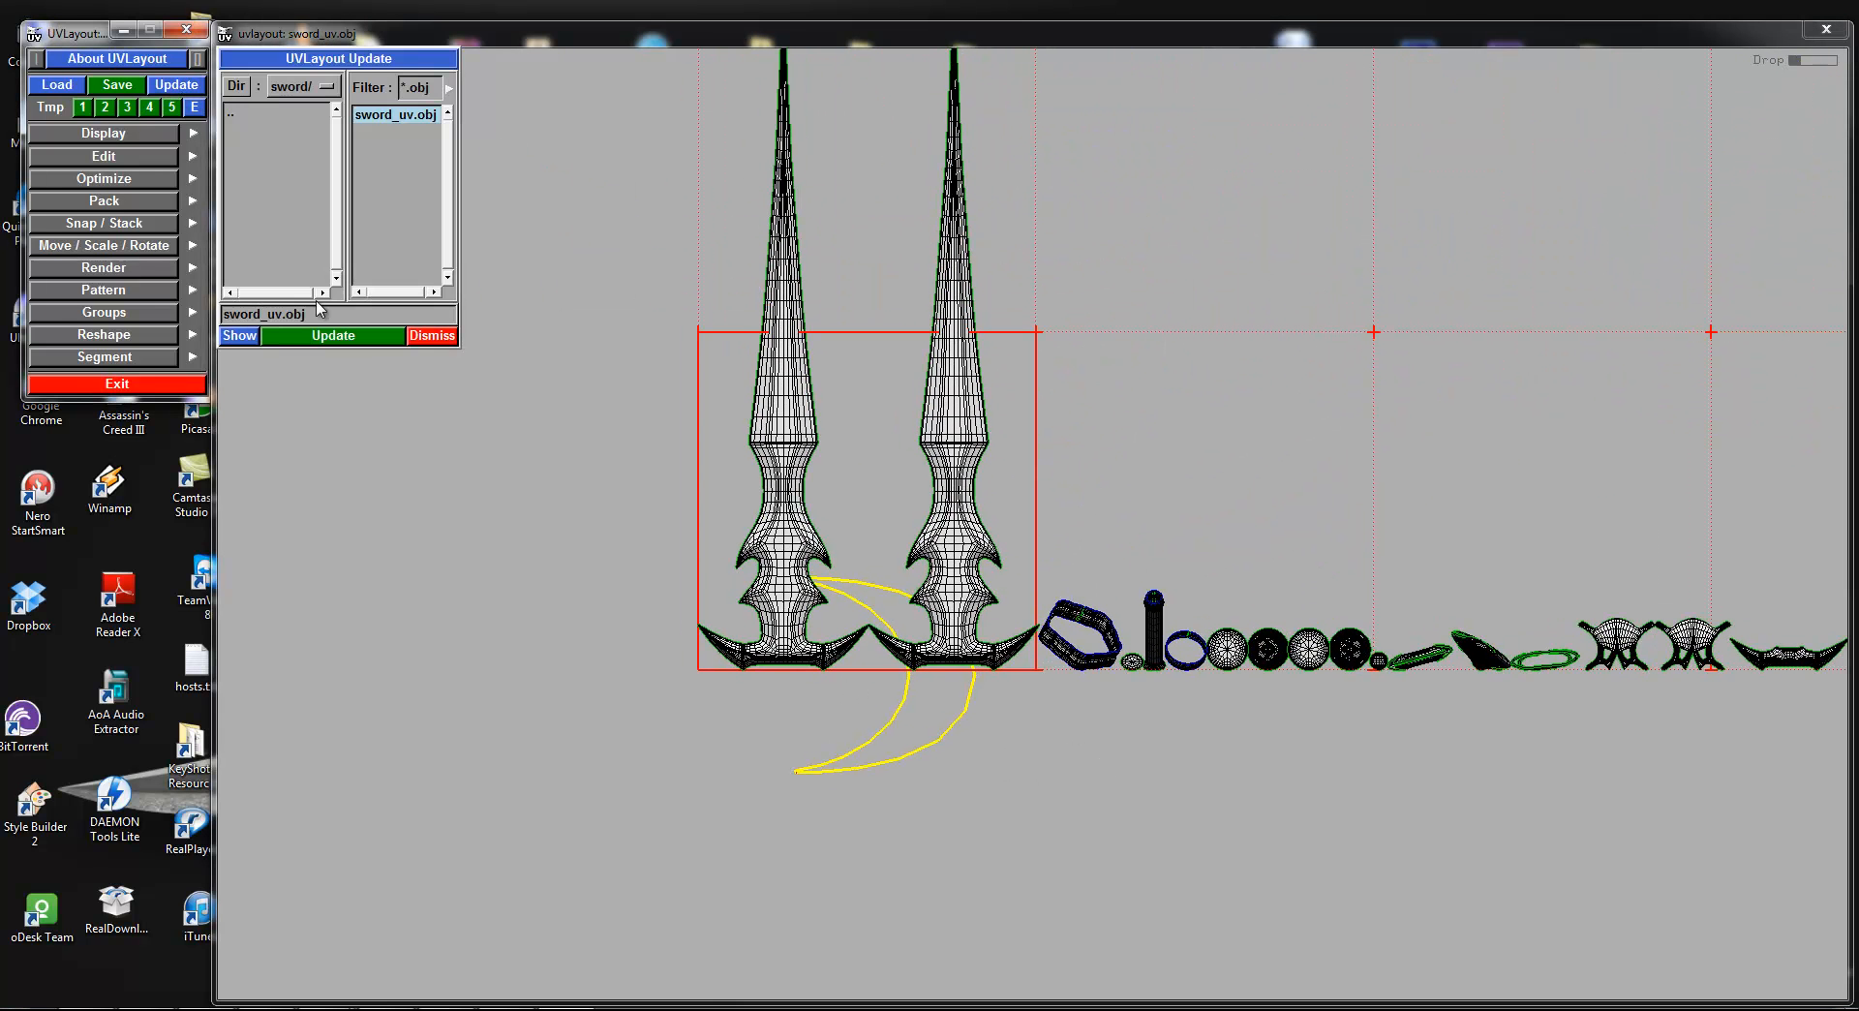
{"action": "left_click", "coordinate": [365, 342]}
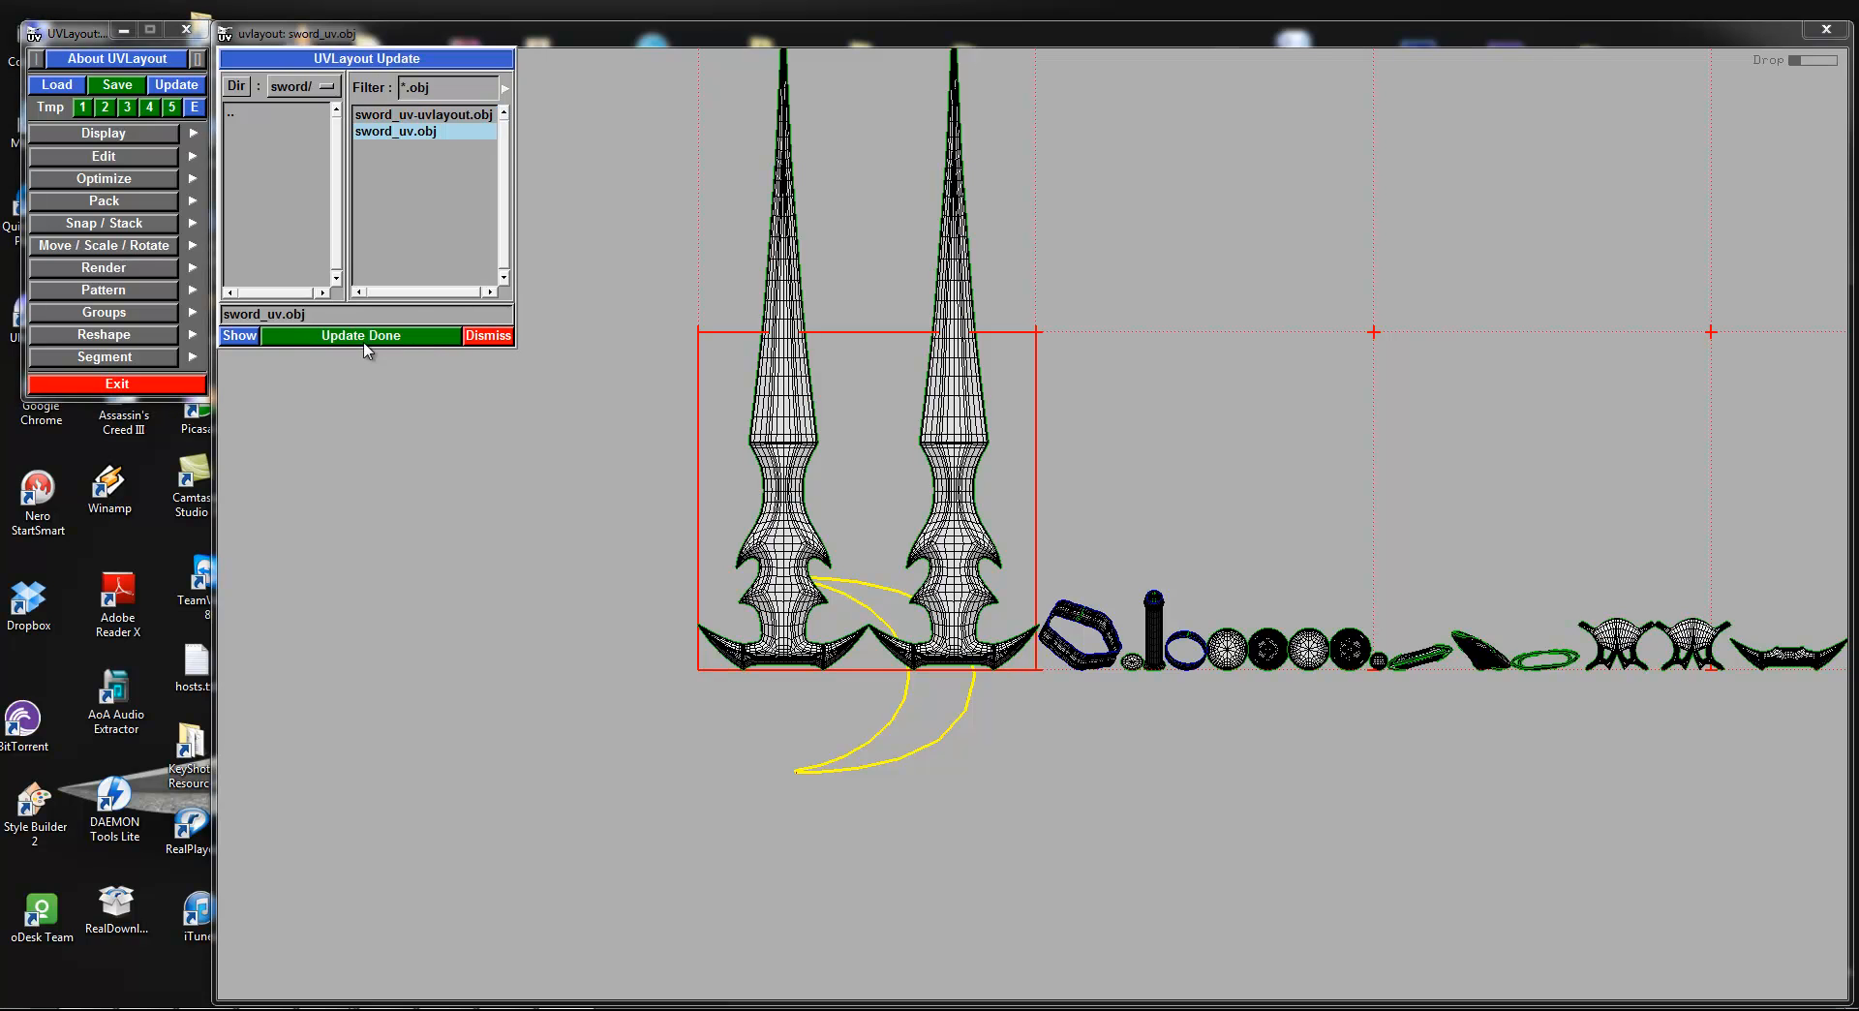
{"action": "left_click", "coordinate": [481, 339]}
Step: Flatten the first of the two long sword blade shells in UV space
{"action": "right_click_drag", "start_coordinate": [997, 531], "coordinate": [906, 417]}
{"action": "key", "text": "f"}
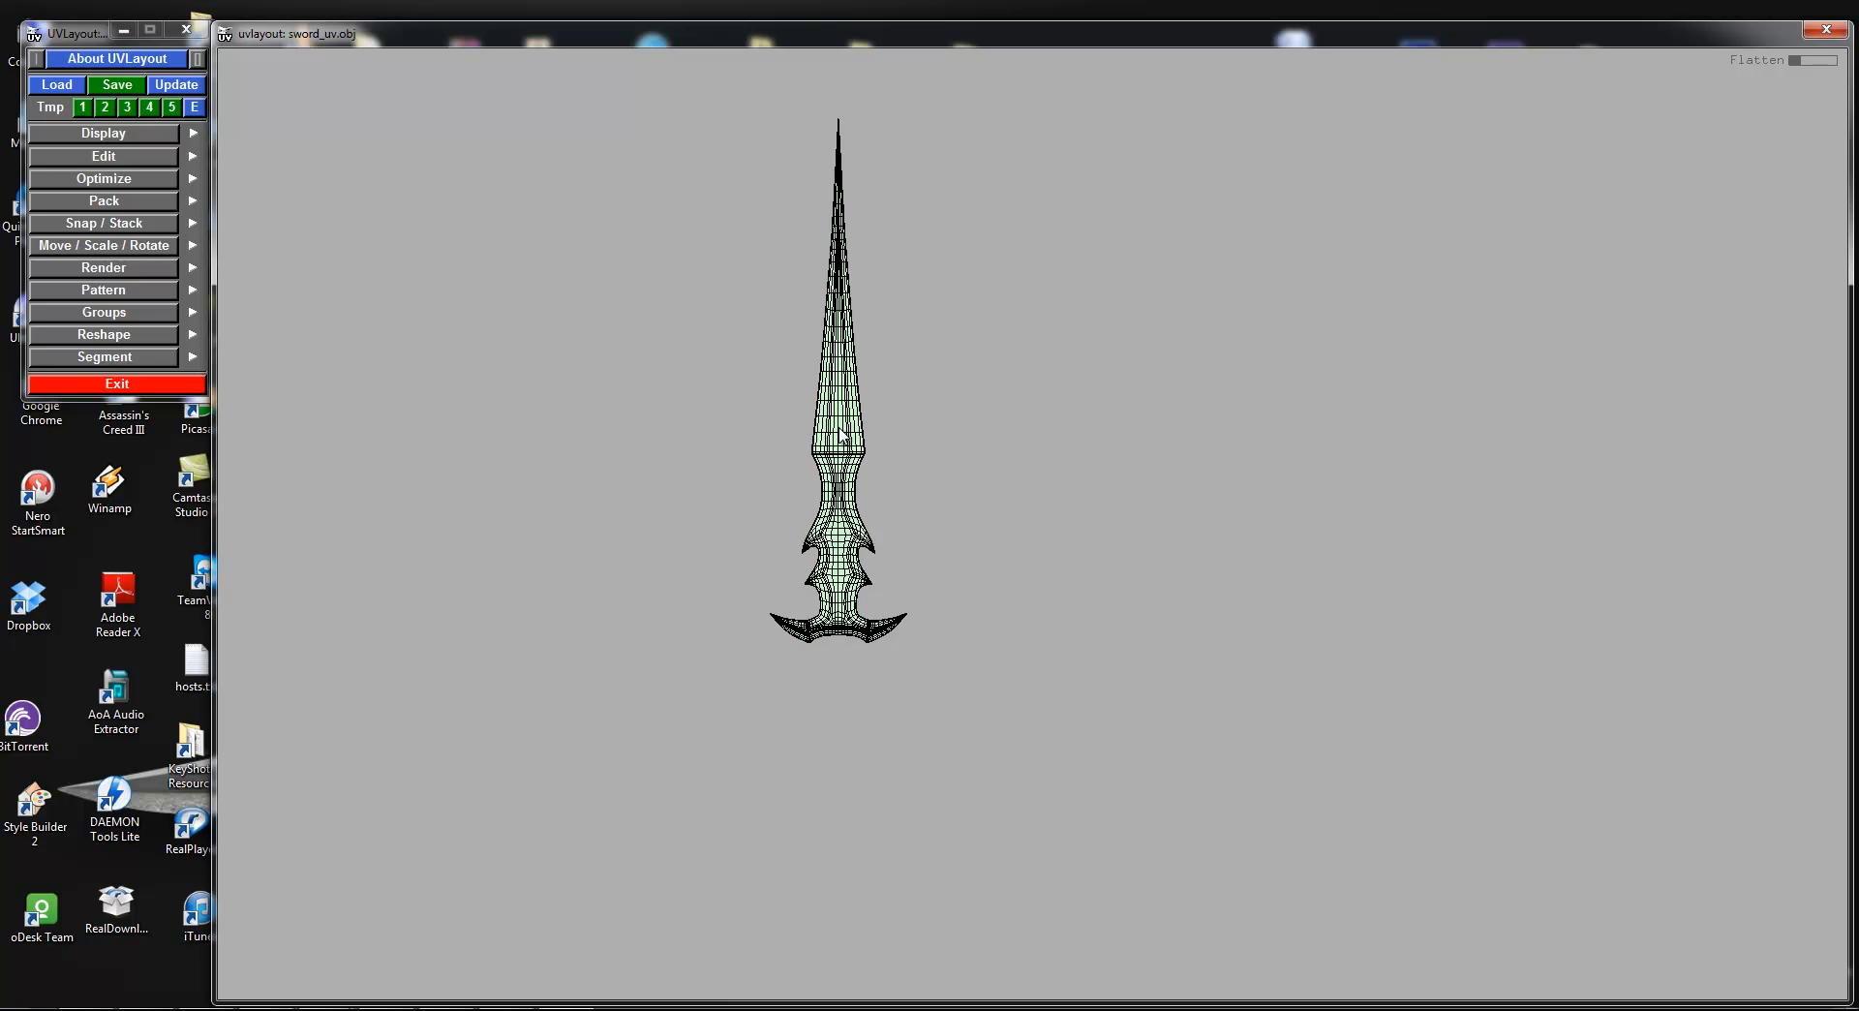
{"action": "key", "text": "space"}
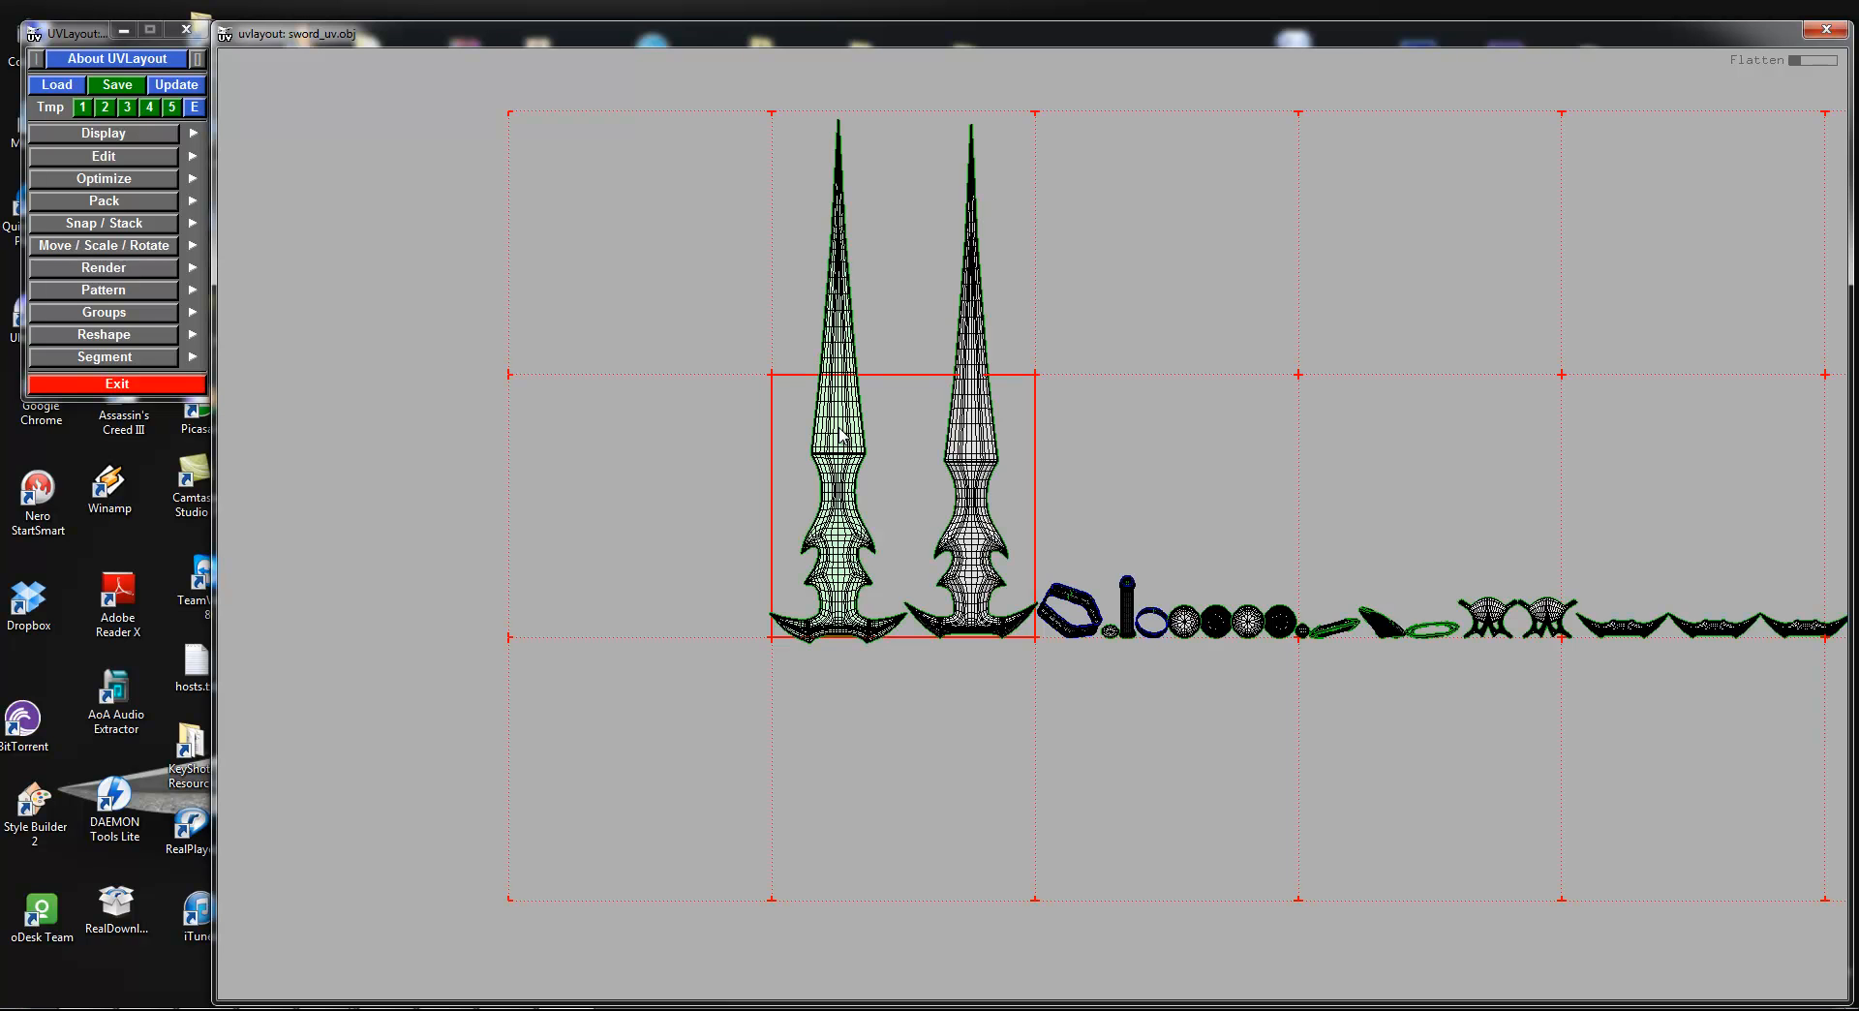
Step: Flatten the second long sword blade shell in UV space
{"action": "right_click_drag", "start_coordinate": [648, 461], "coordinate": [692, 533]}
{"action": "middle_click_drag", "start_coordinate": [692, 532], "coordinate": [1240, 479]}
{"action": "right_click_drag", "start_coordinate": [1240, 479], "coordinate": [1154, 414]}
{"action": "middle_click_drag", "start_coordinate": [1155, 414], "coordinate": [867, 544]}
{"action": "right_click_drag", "start_coordinate": [868, 544], "coordinate": [842, 518]}
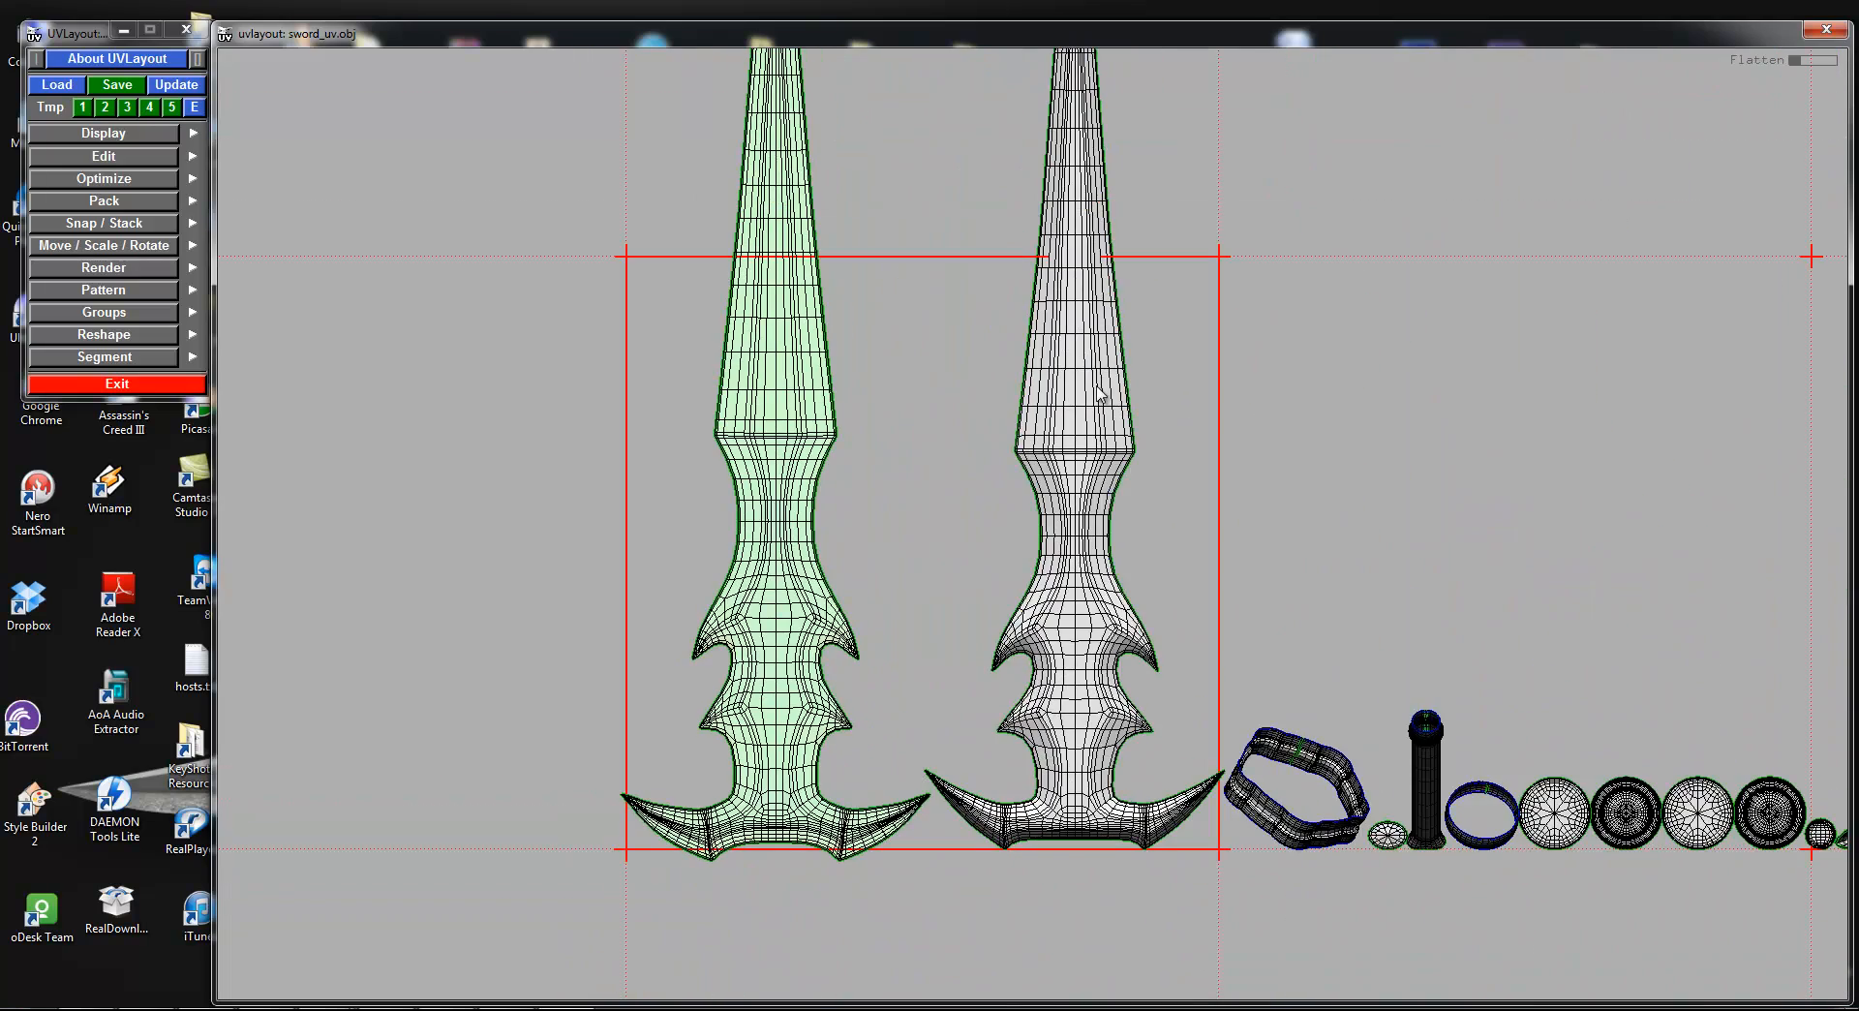
{"action": "key", "text": "shift+f"}
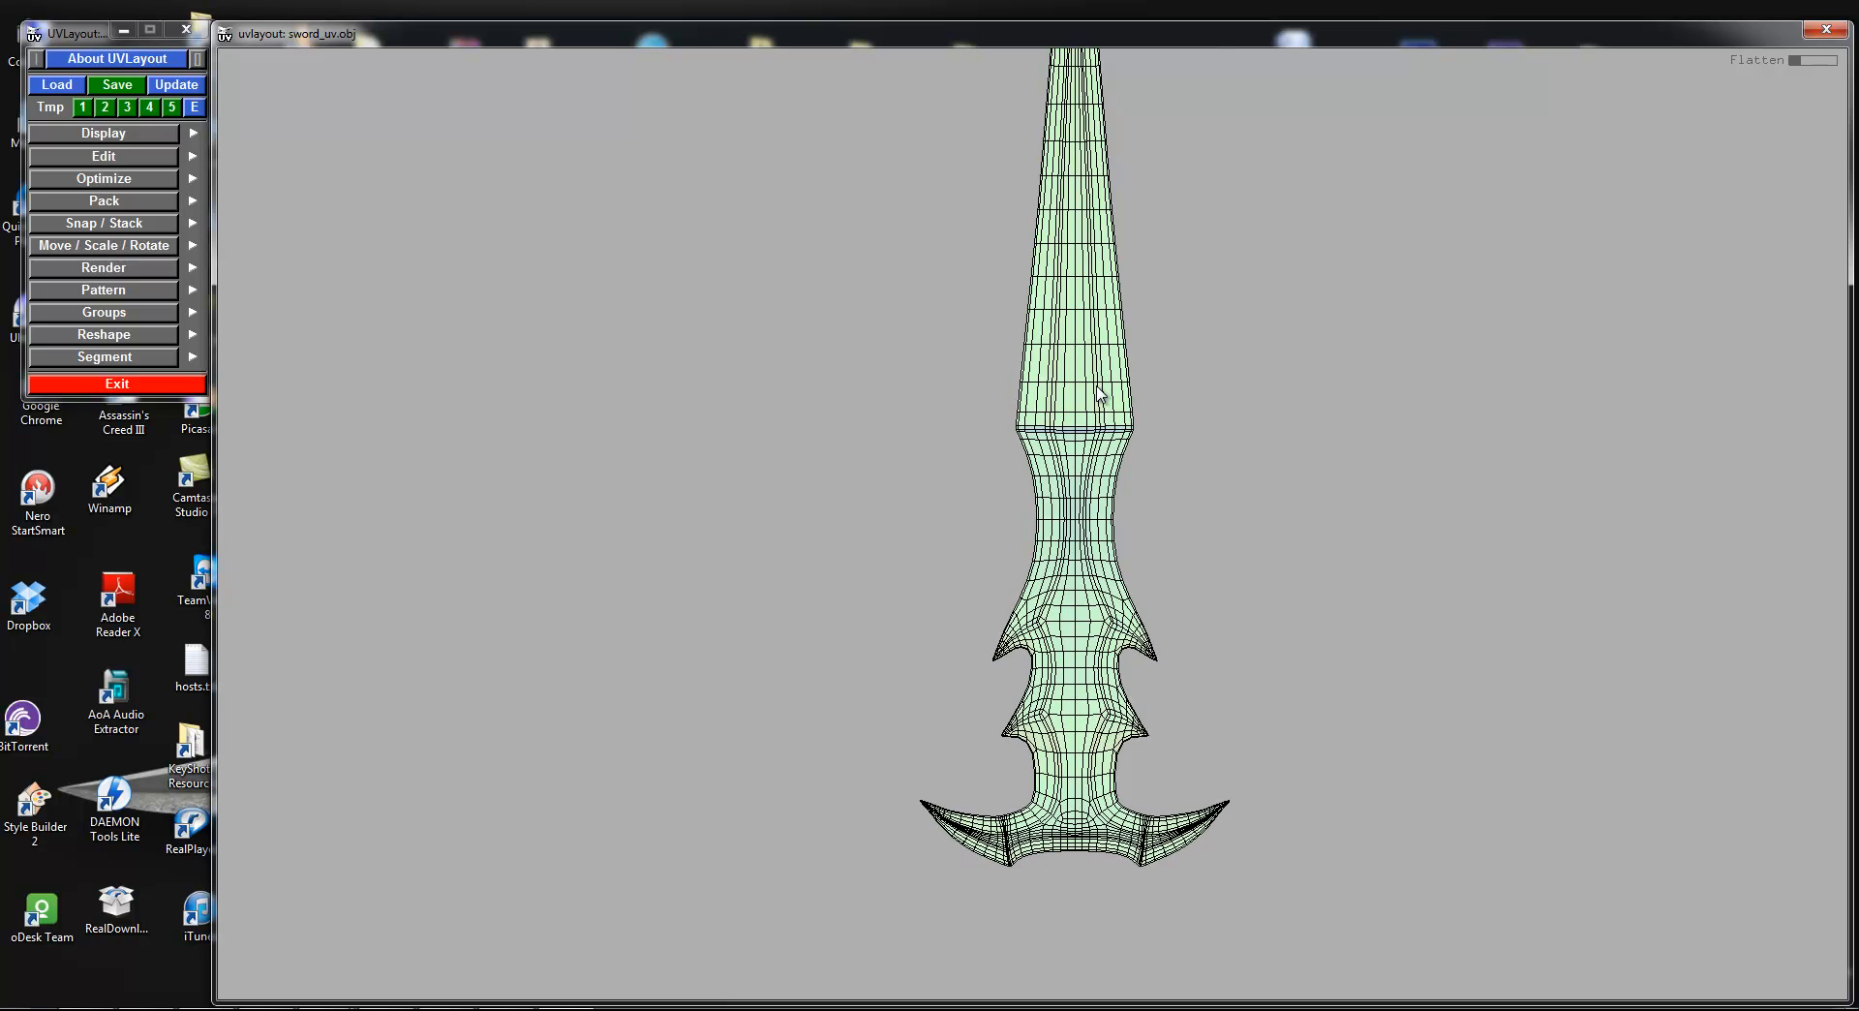
{"action": "key", "text": "space"}
Step: Mark both flattened sword blade shells and move them together clear of the UV square
{"action": "right_click_drag", "start_coordinate": [1096, 386], "coordinate": [1065, 512]}
{"action": "key", "text": "space"}
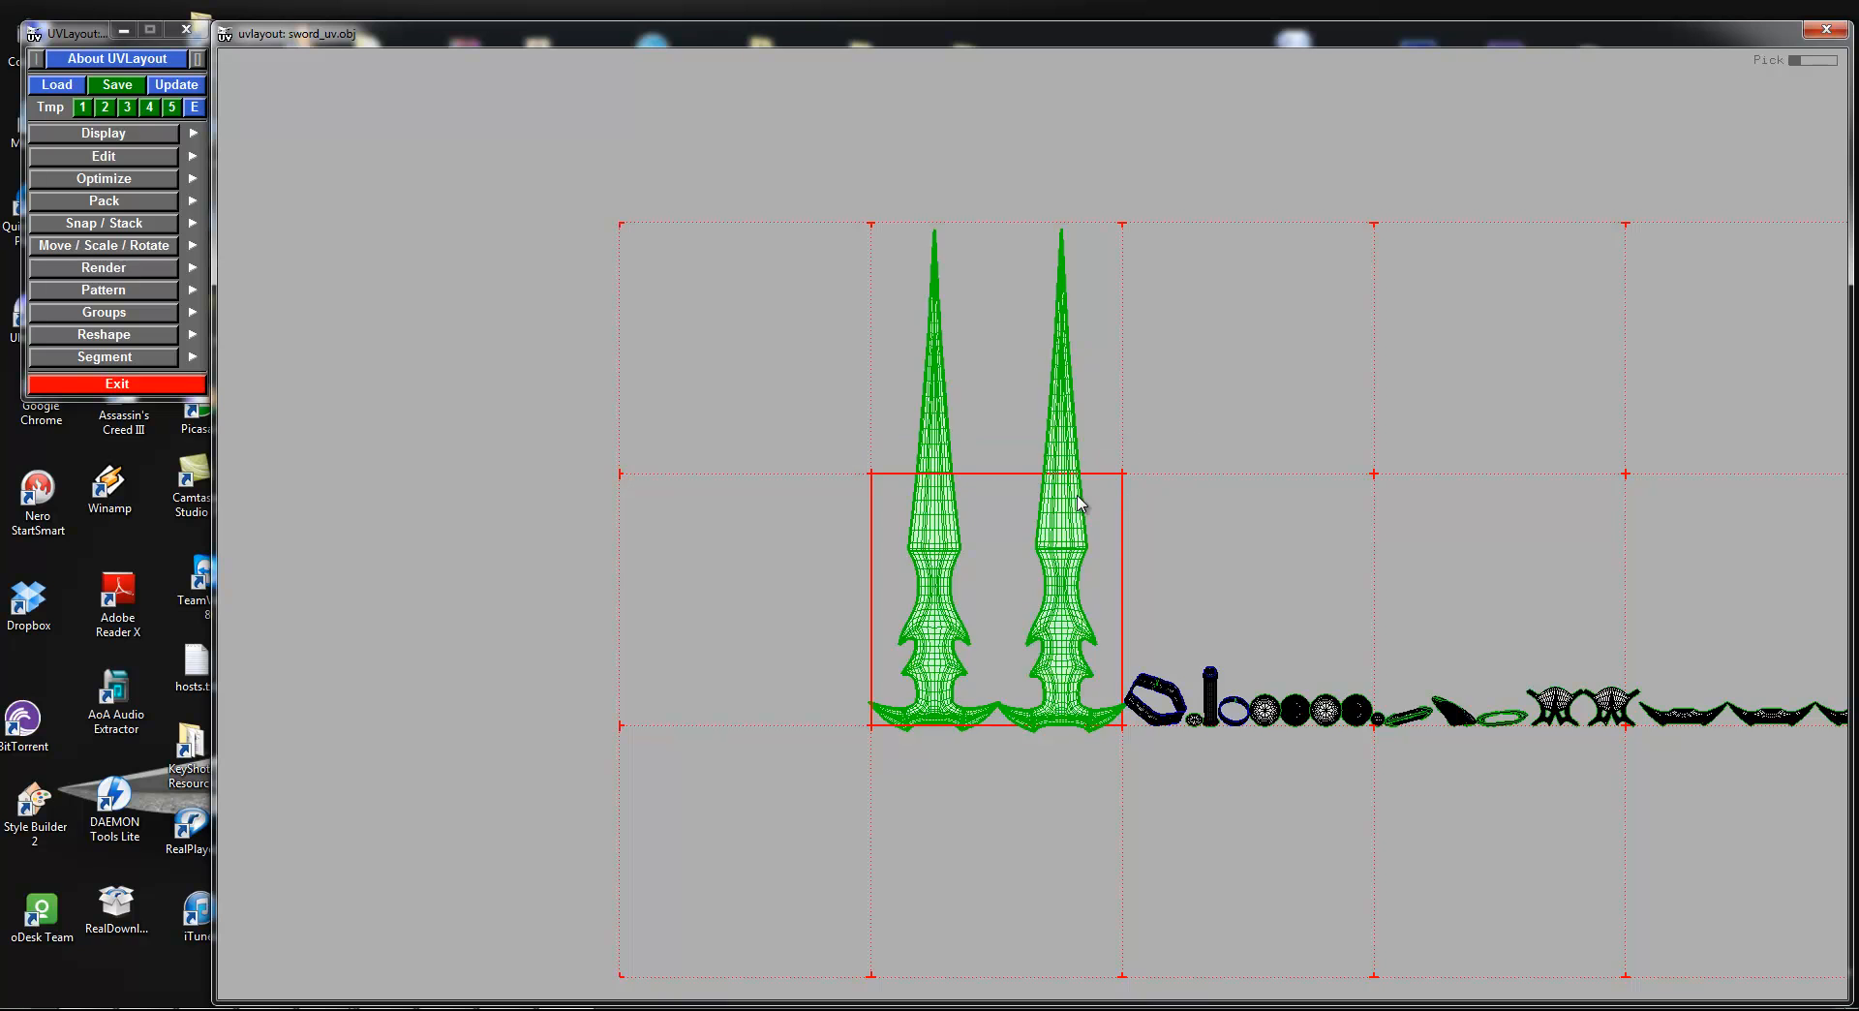
{"action": "middle_click_drag", "start_coordinate": [1065, 503], "coordinate": [790, 416]}
Step: Move the hexagonal ring shell up out of the row of unflattened shells
{"action": "right_click_drag", "start_coordinate": [1179, 725], "coordinate": [1059, 535]}
{"action": "middle_click_drag", "start_coordinate": [1059, 535], "coordinate": [1007, 355]}
{"action": "right_click_drag", "start_coordinate": [1007, 355], "coordinate": [1157, 352]}
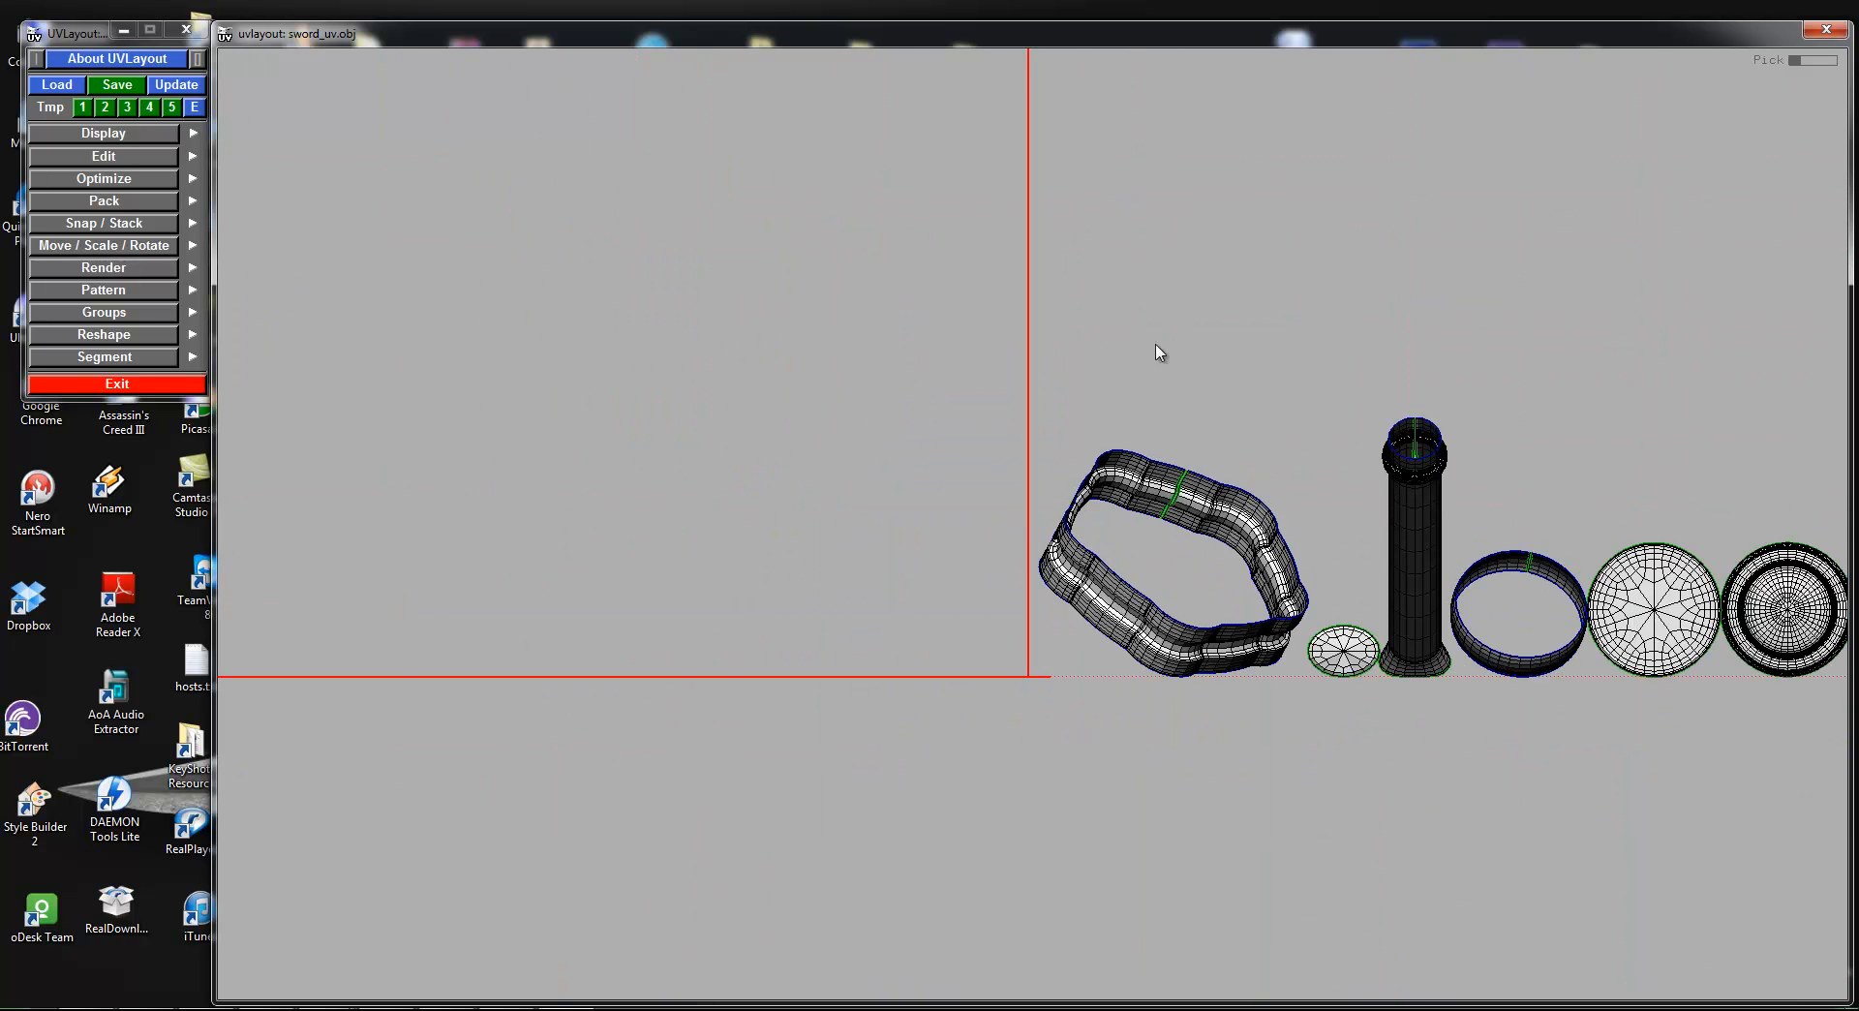
{"action": "middle_click_drag", "start_coordinate": [1157, 352], "coordinate": [1040, 289]}
{"action": "key", "text": "space"}
{"action": "middle_click_drag", "start_coordinate": [1107, 480], "coordinate": [1012, 398]}
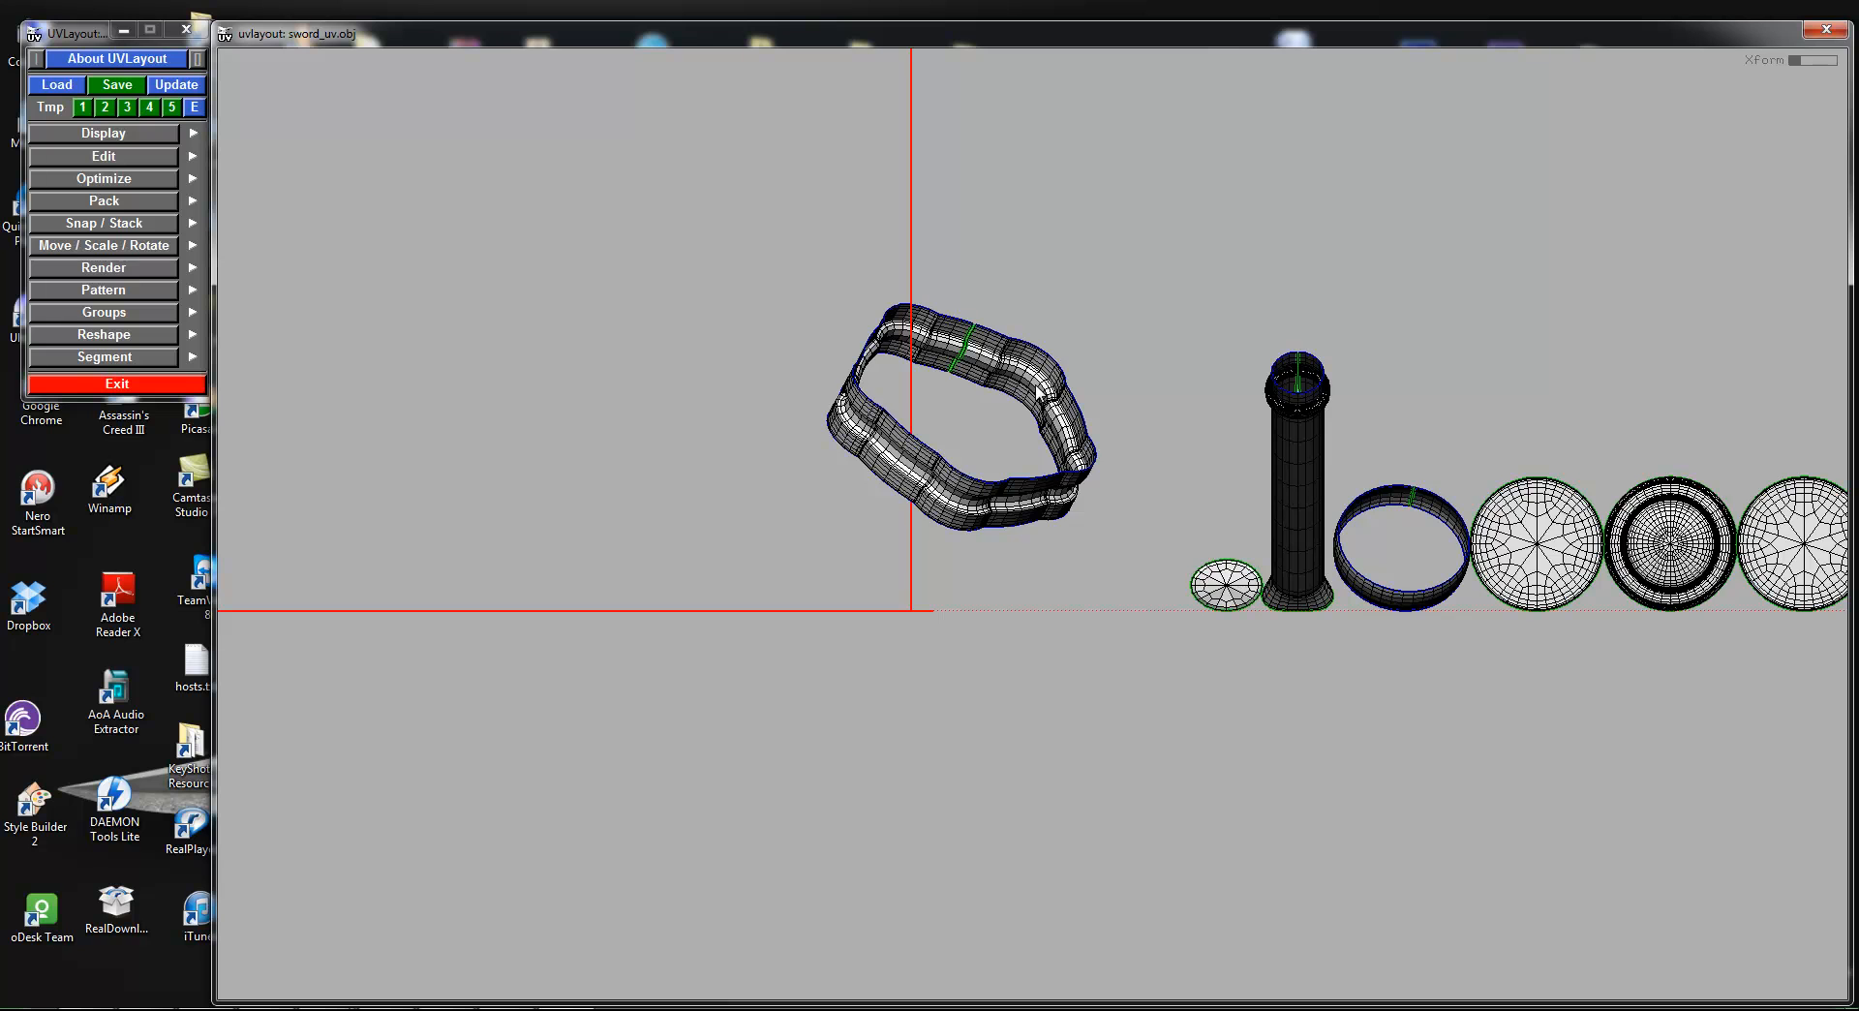
Step: Straighten the hexagonal ring shell into a rectangular strip, place it horizontally above the remaining shells and flatten it
{"action": "key", "text": "r"}
{"action": "key", "text": "space"}
{"action": "middle_click_drag", "start_coordinate": [1051, 468], "coordinate": [1252, 214]}
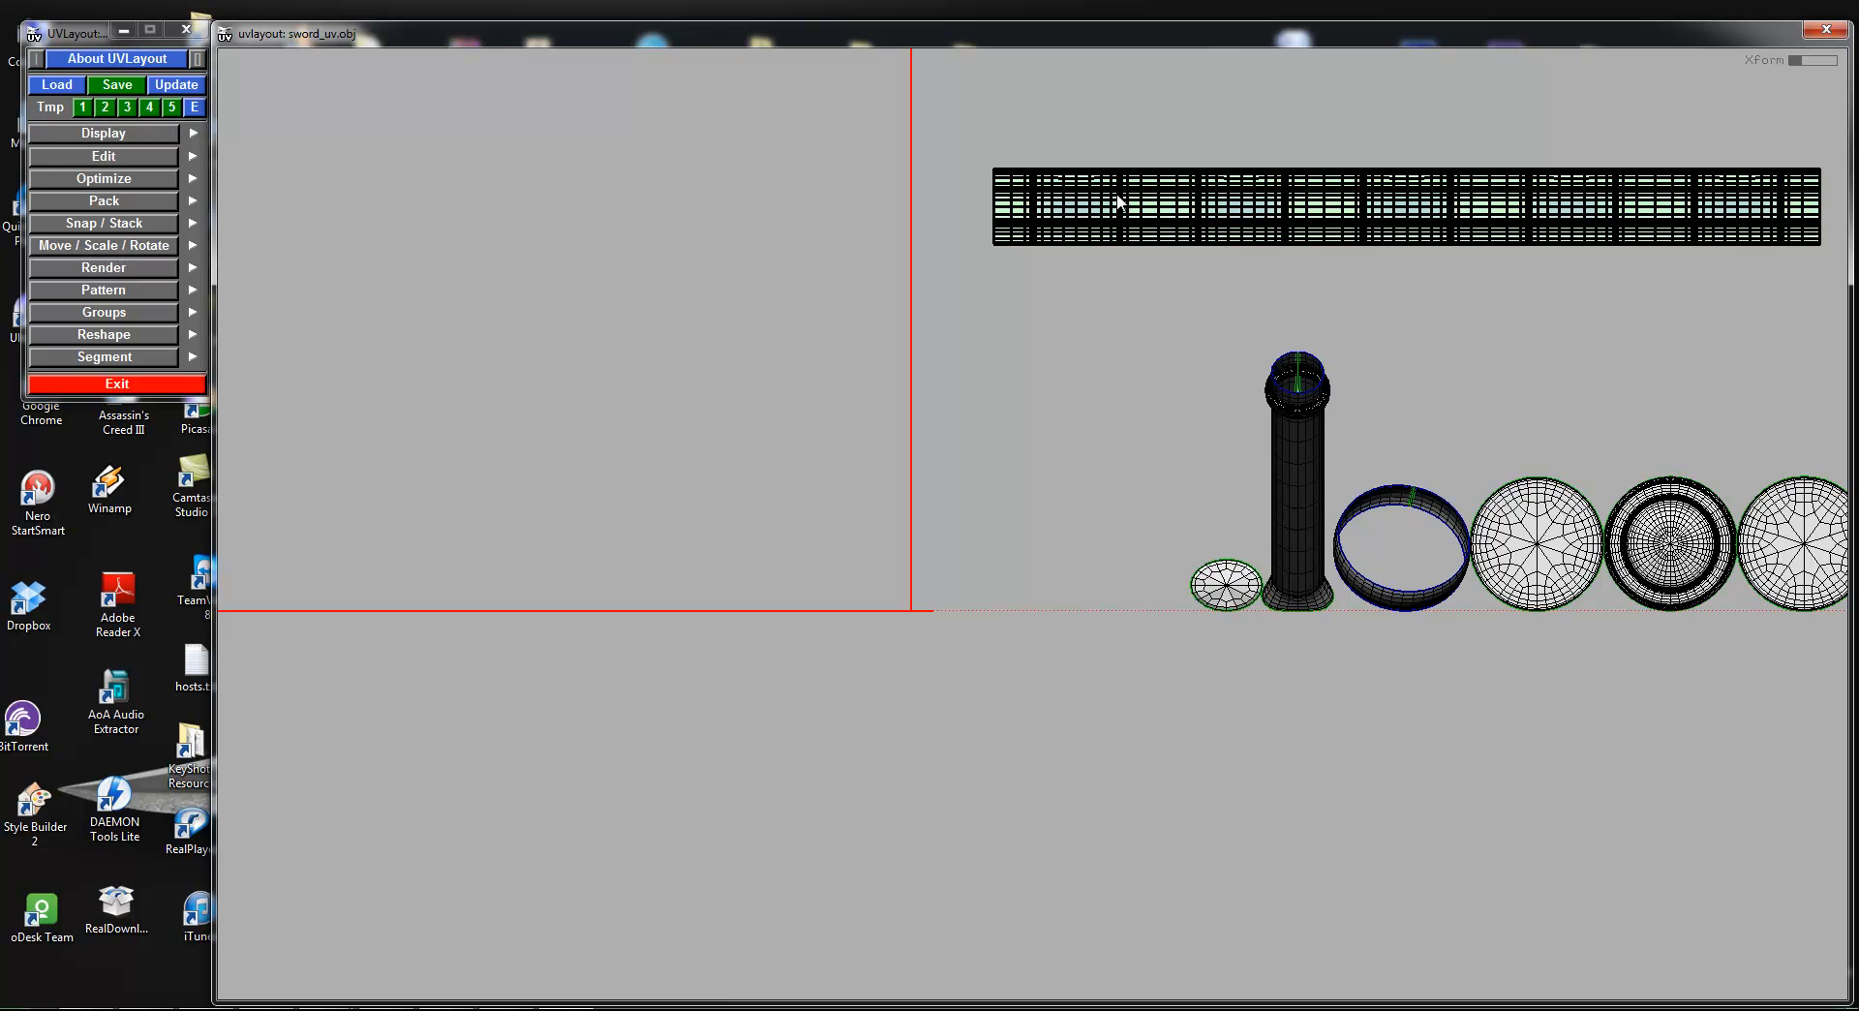
{"action": "key", "text": "f"}
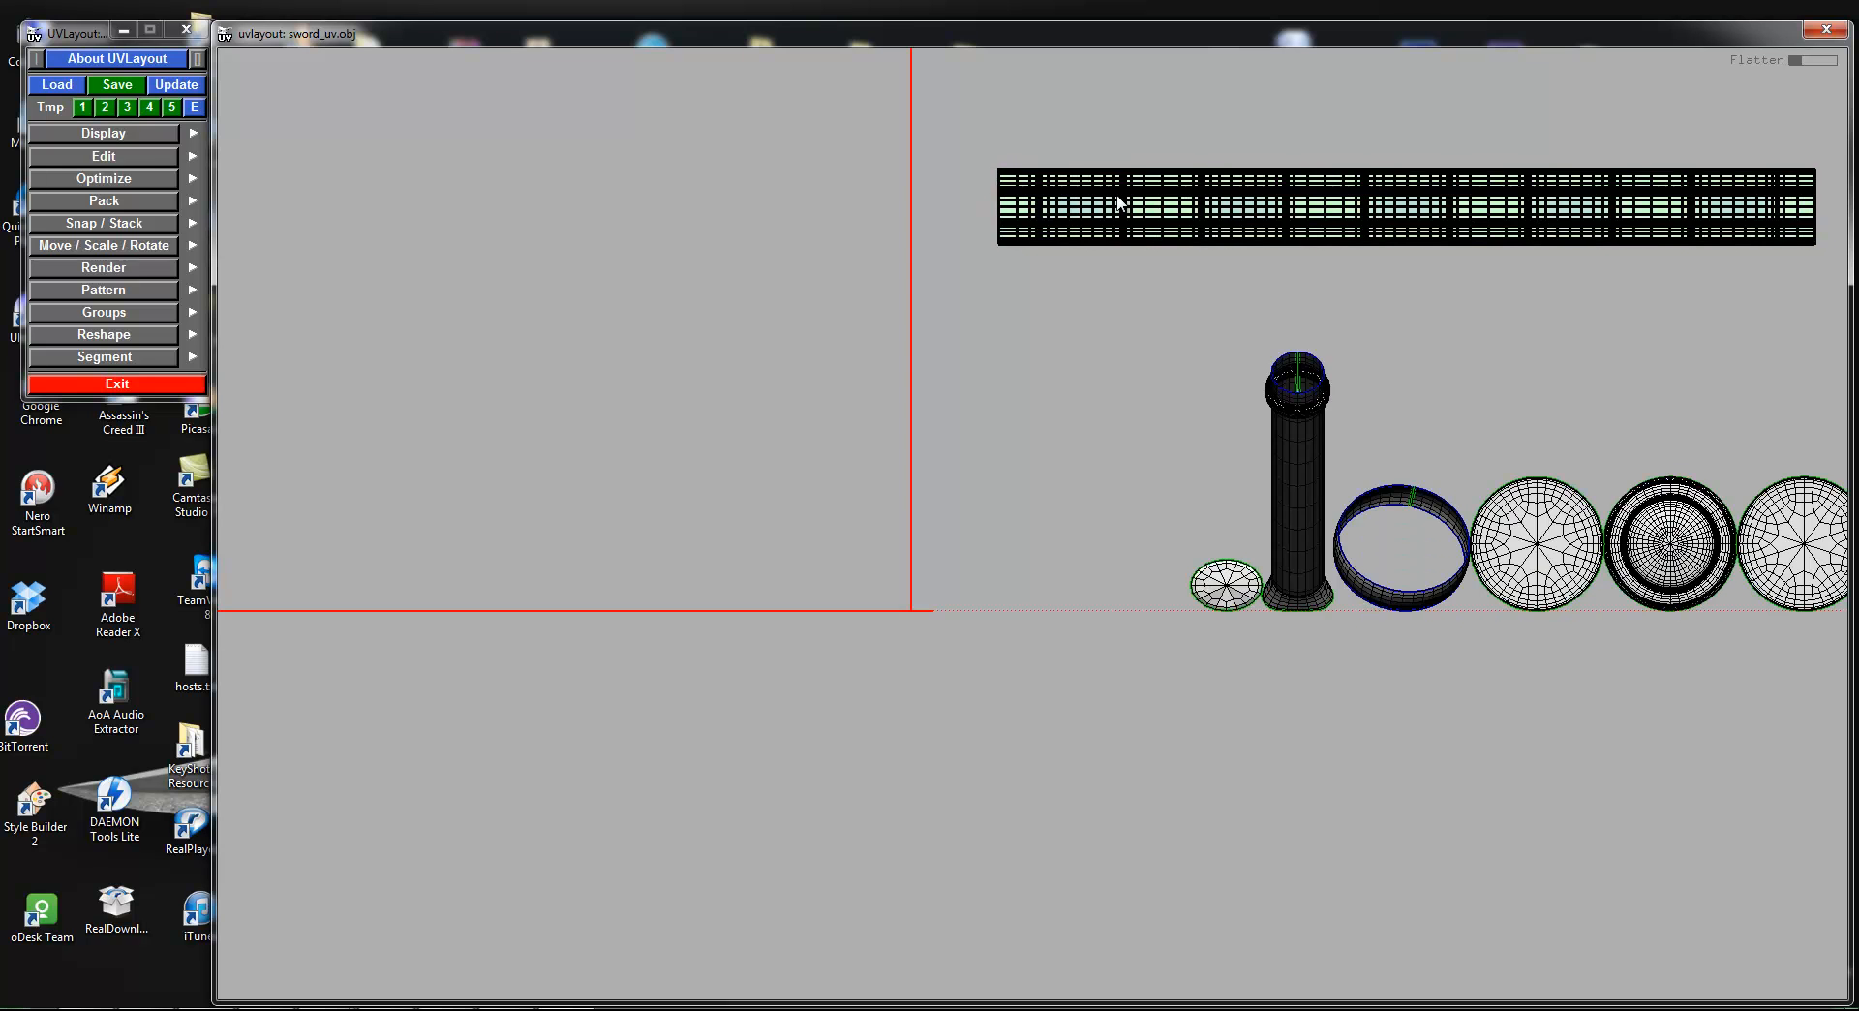
Step: Flatten the small oval shell and place it below the start of the long rectangular strip
{"action": "key", "text": "f"}
{"action": "key", "text": "f"}
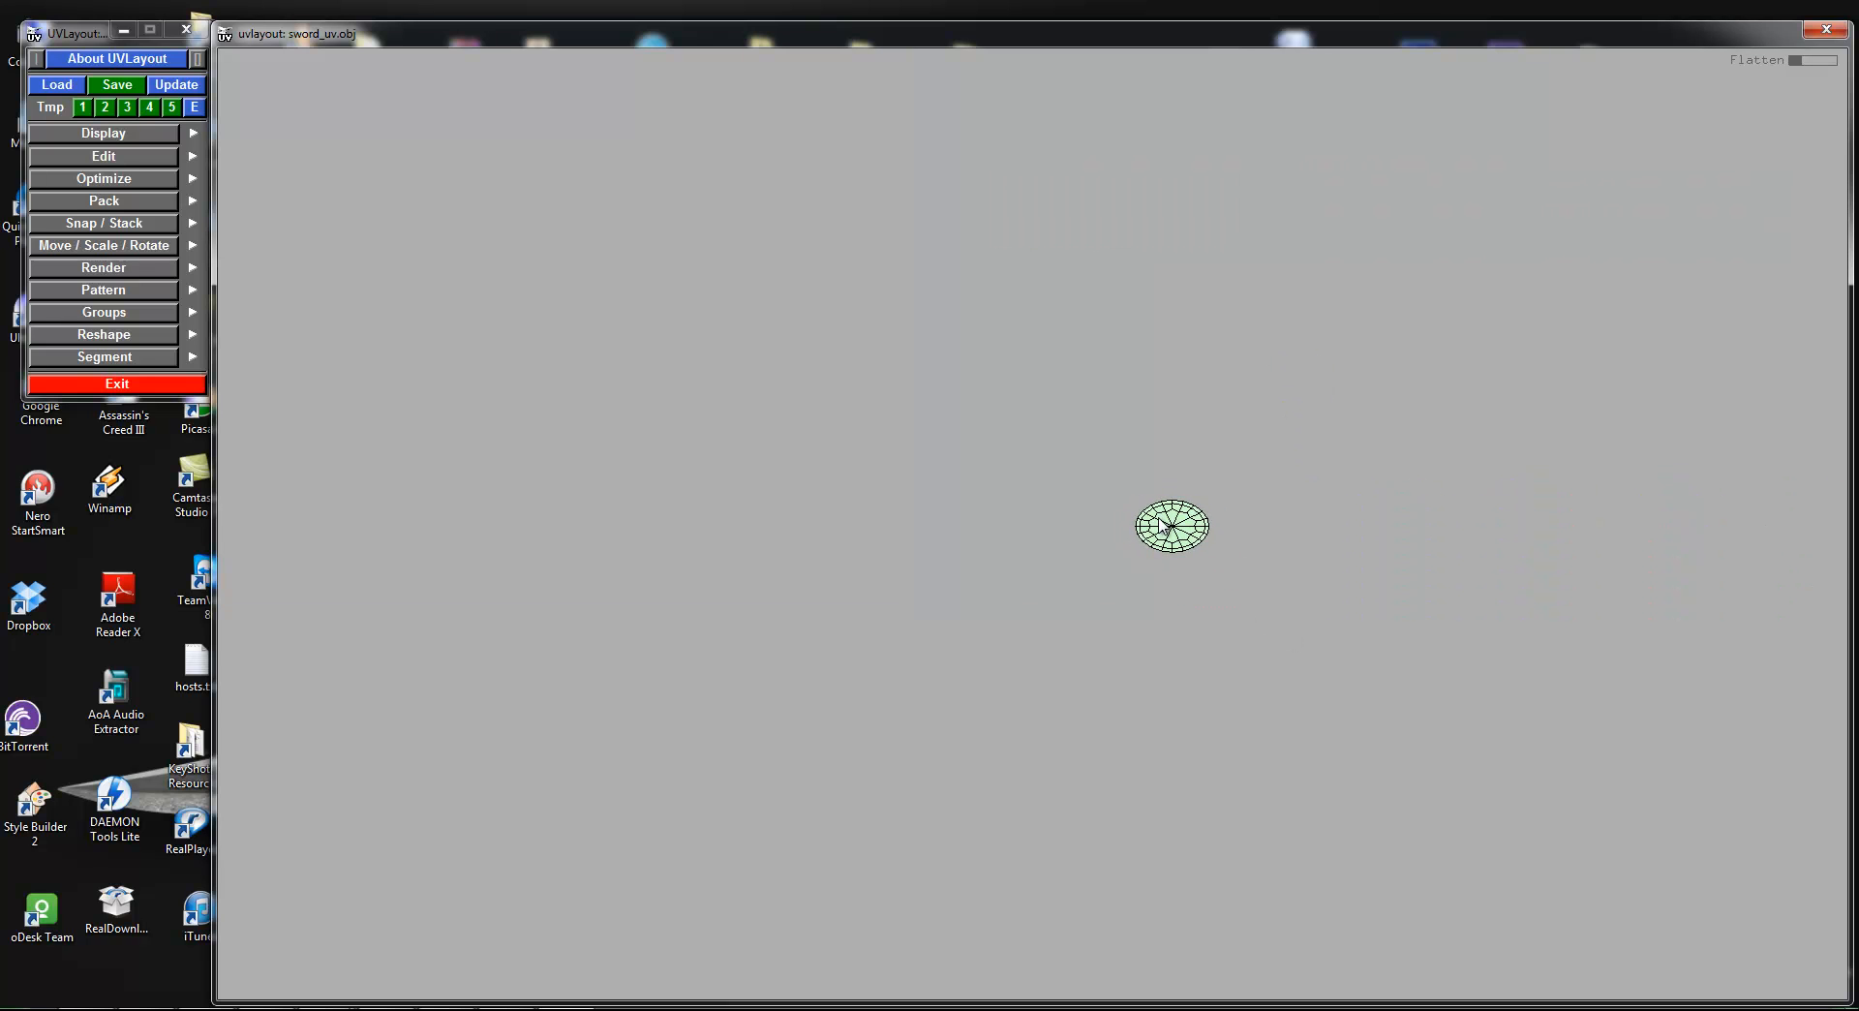
{"action": "key", "text": "f"}
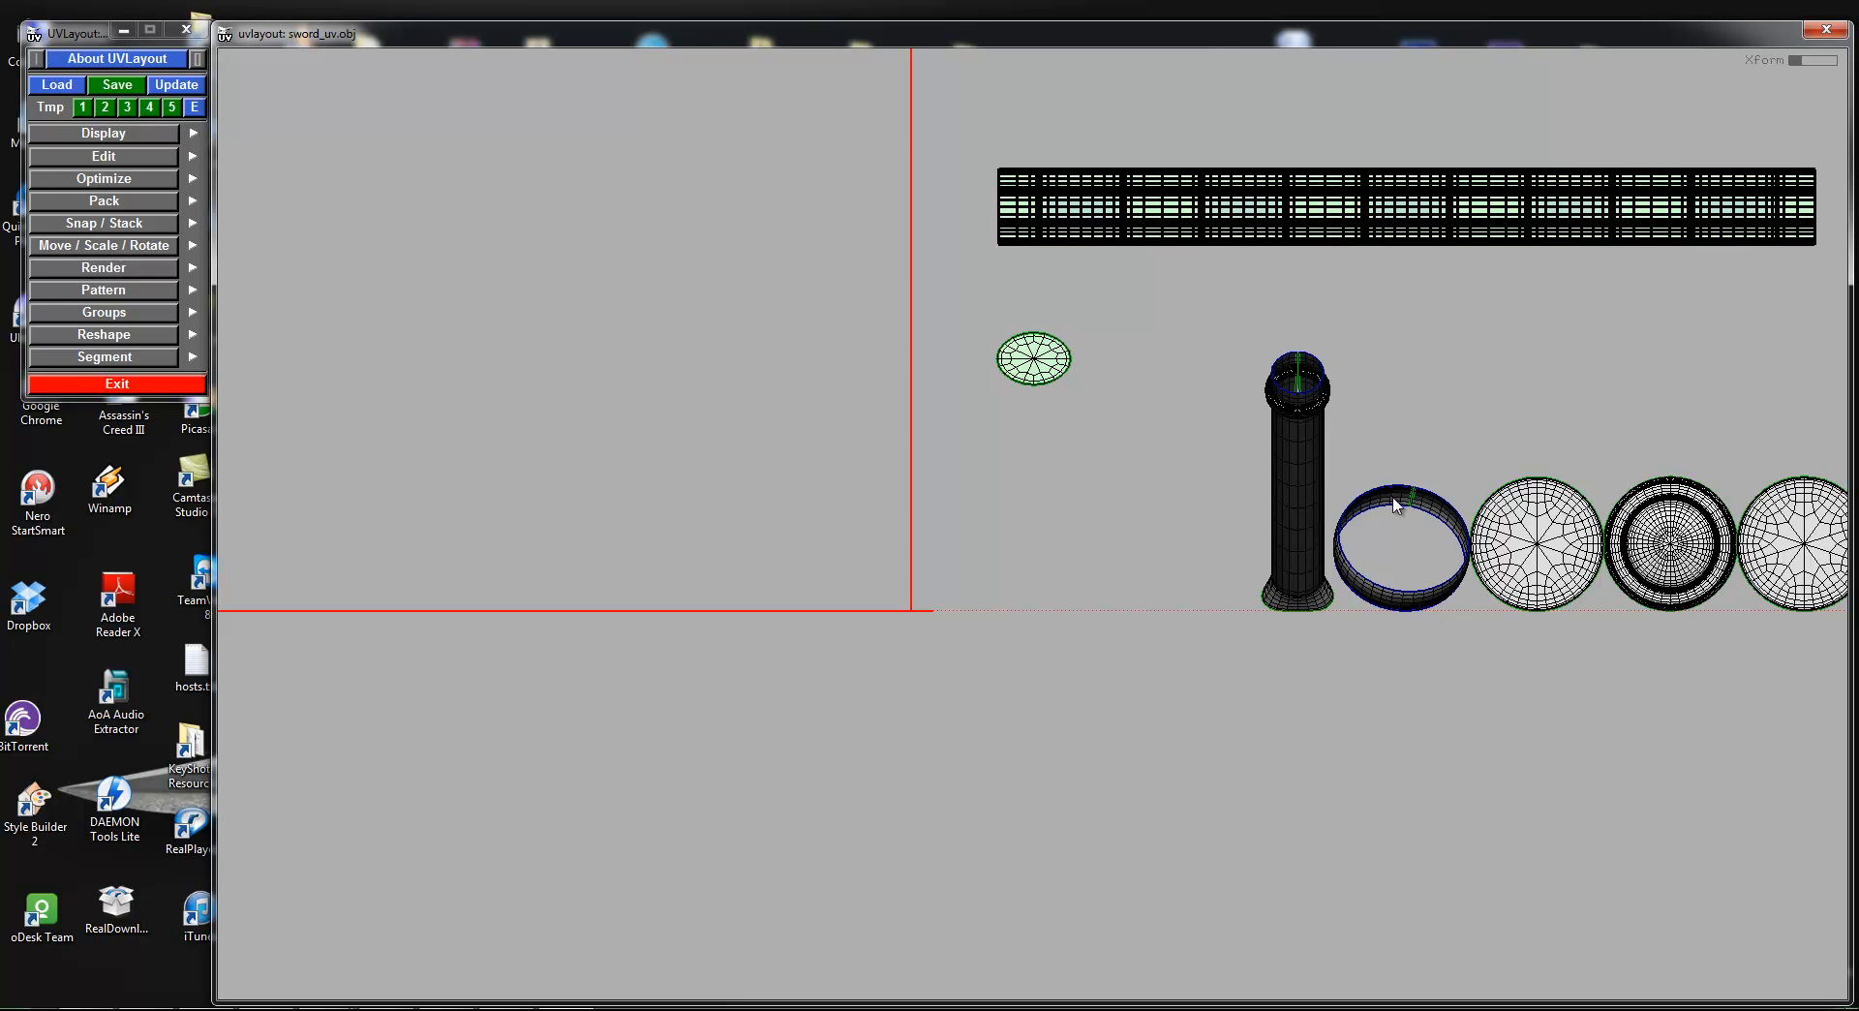
Step: Straighten the round ring shell into a flattened rectangular strip and turn it horizontal just below the long strip
{"action": "key", "text": "r"}
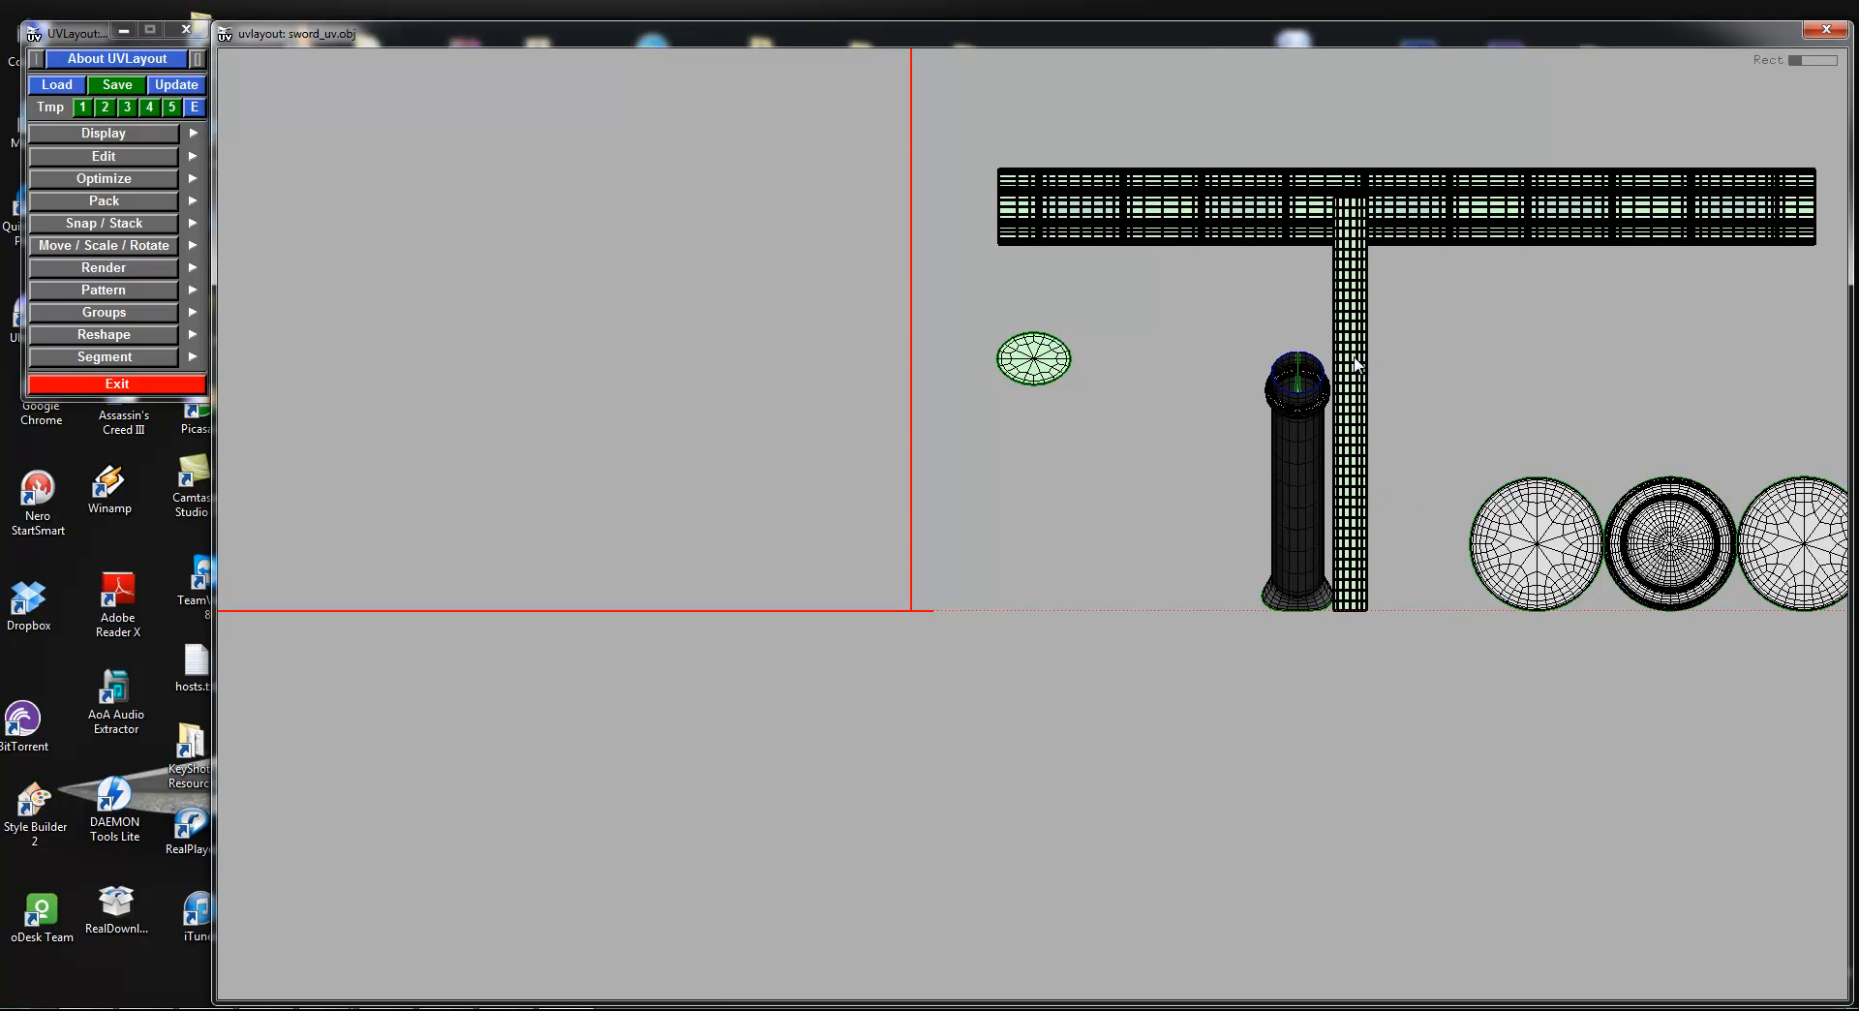
{"action": "left_click_drag", "start_coordinate": [1355, 361], "coordinate": [1389, 489]}
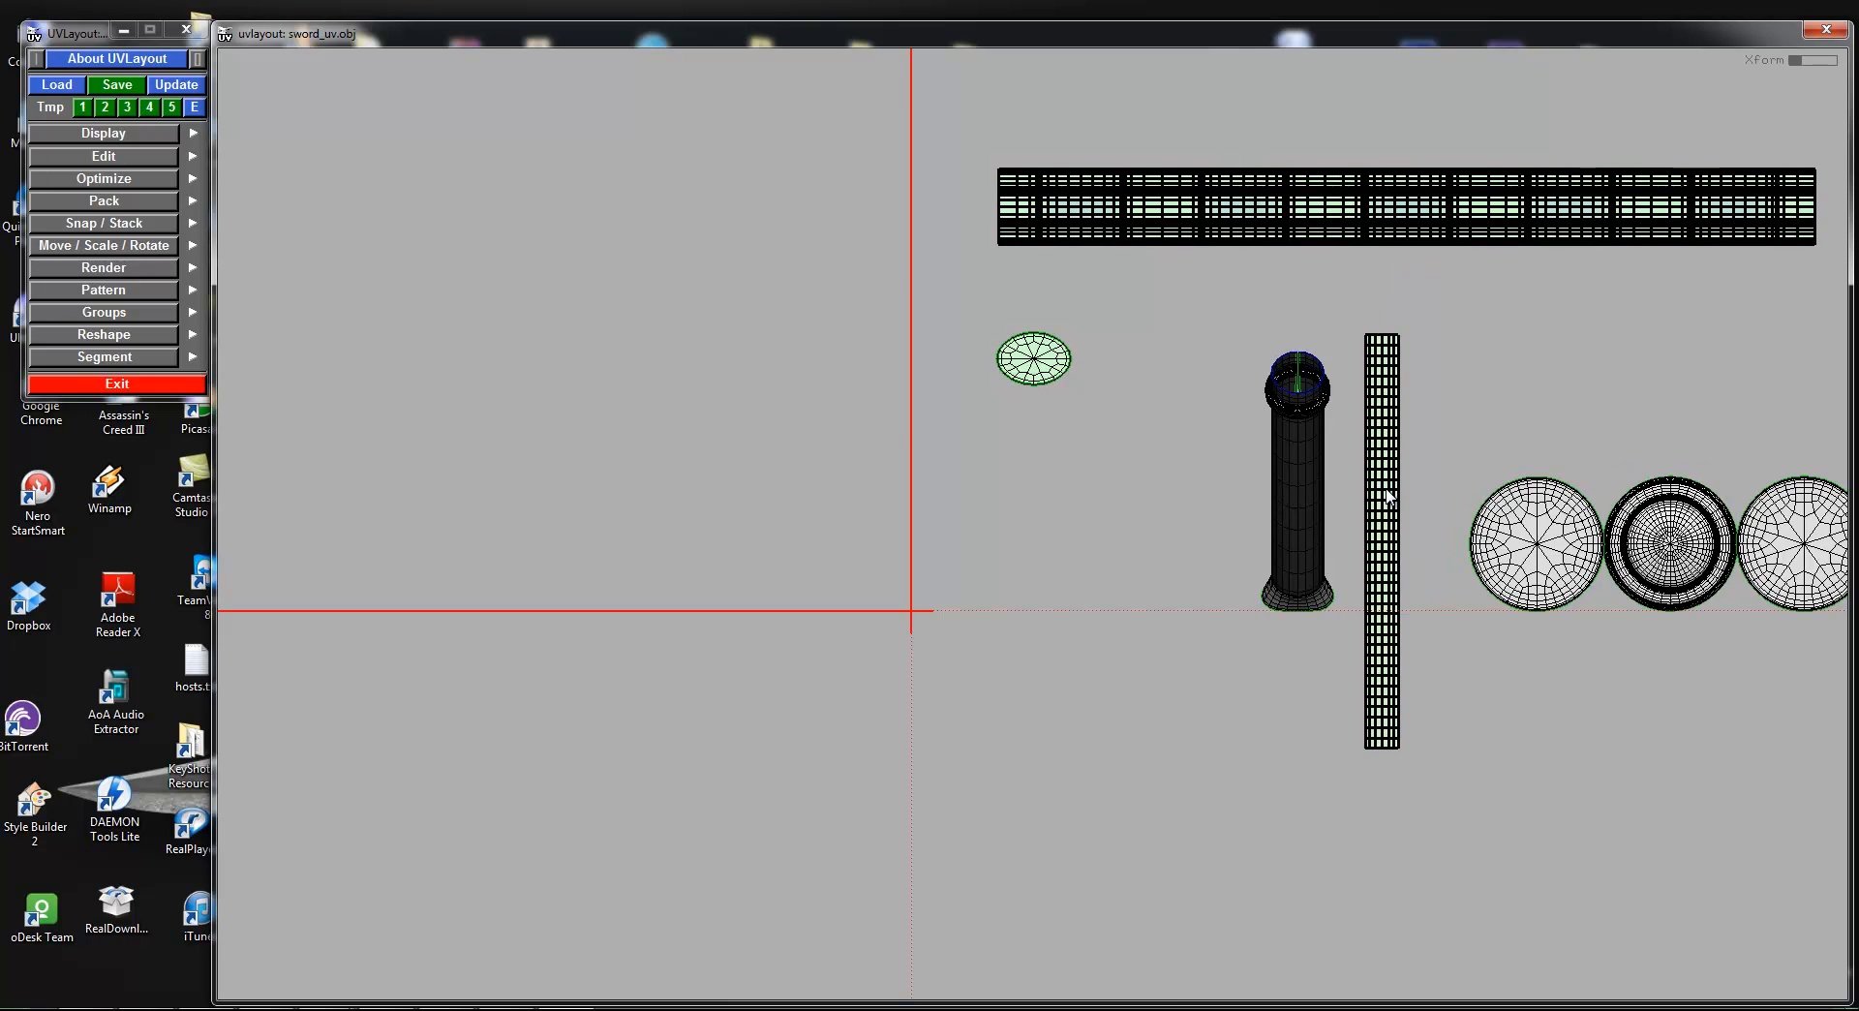
{"action": "key", "text": "f"}
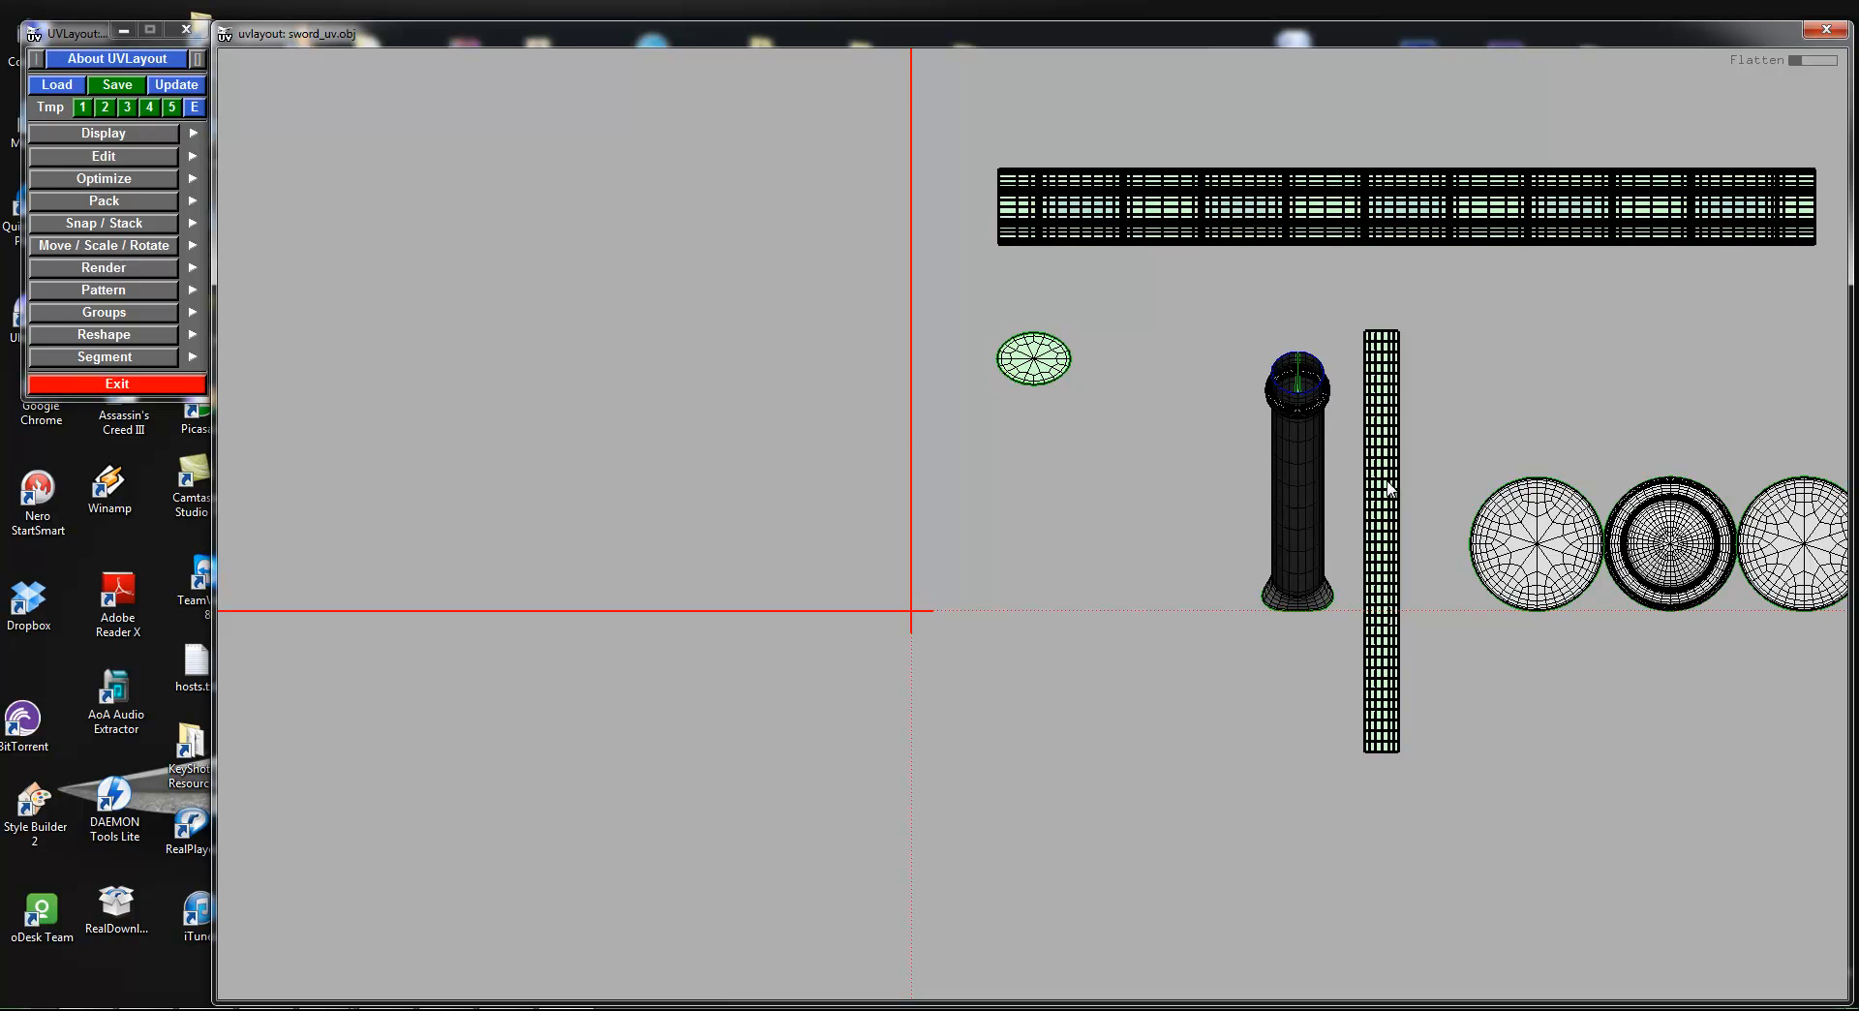
{"action": "key", "text": "4"}
{"action": "middle_click_drag", "start_coordinate": [1367, 541], "coordinate": [1177, 287]}
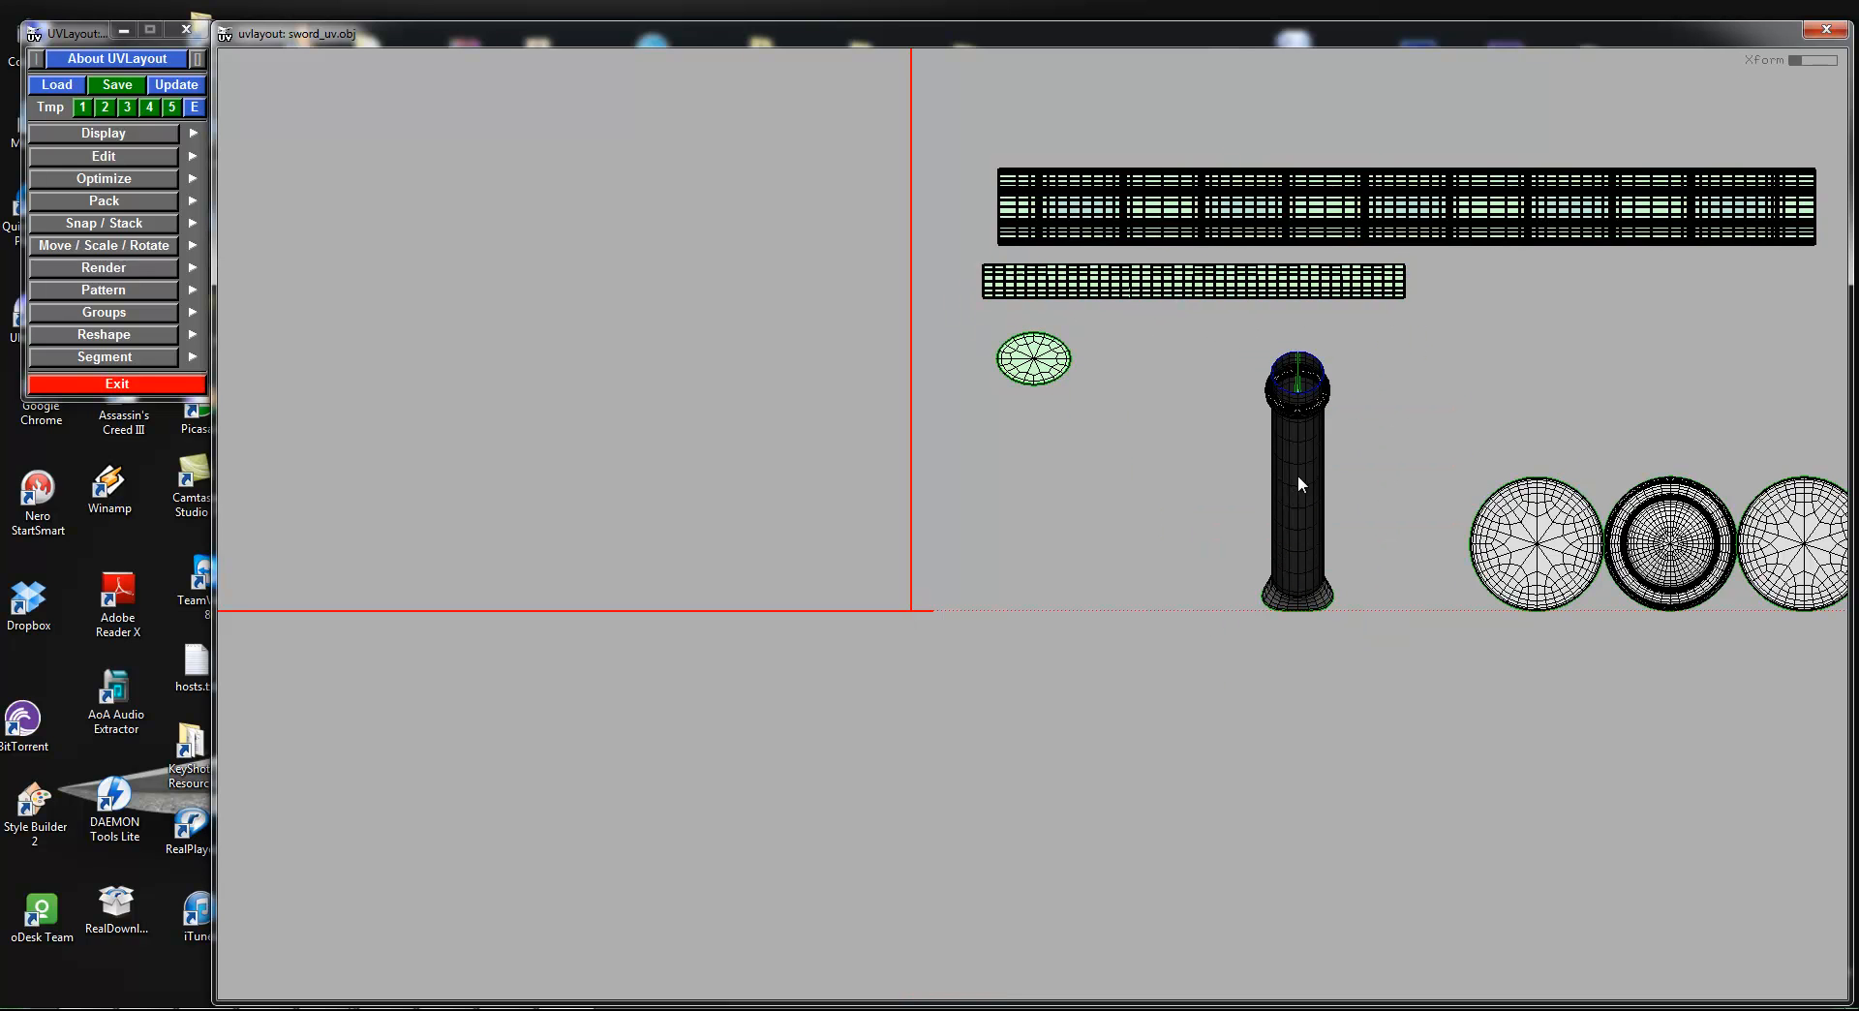
Step: Flatten the cylindrical handle shell with its boundary released, stop the process and rotate the shell upright
{"action": "key", "text": "f"}
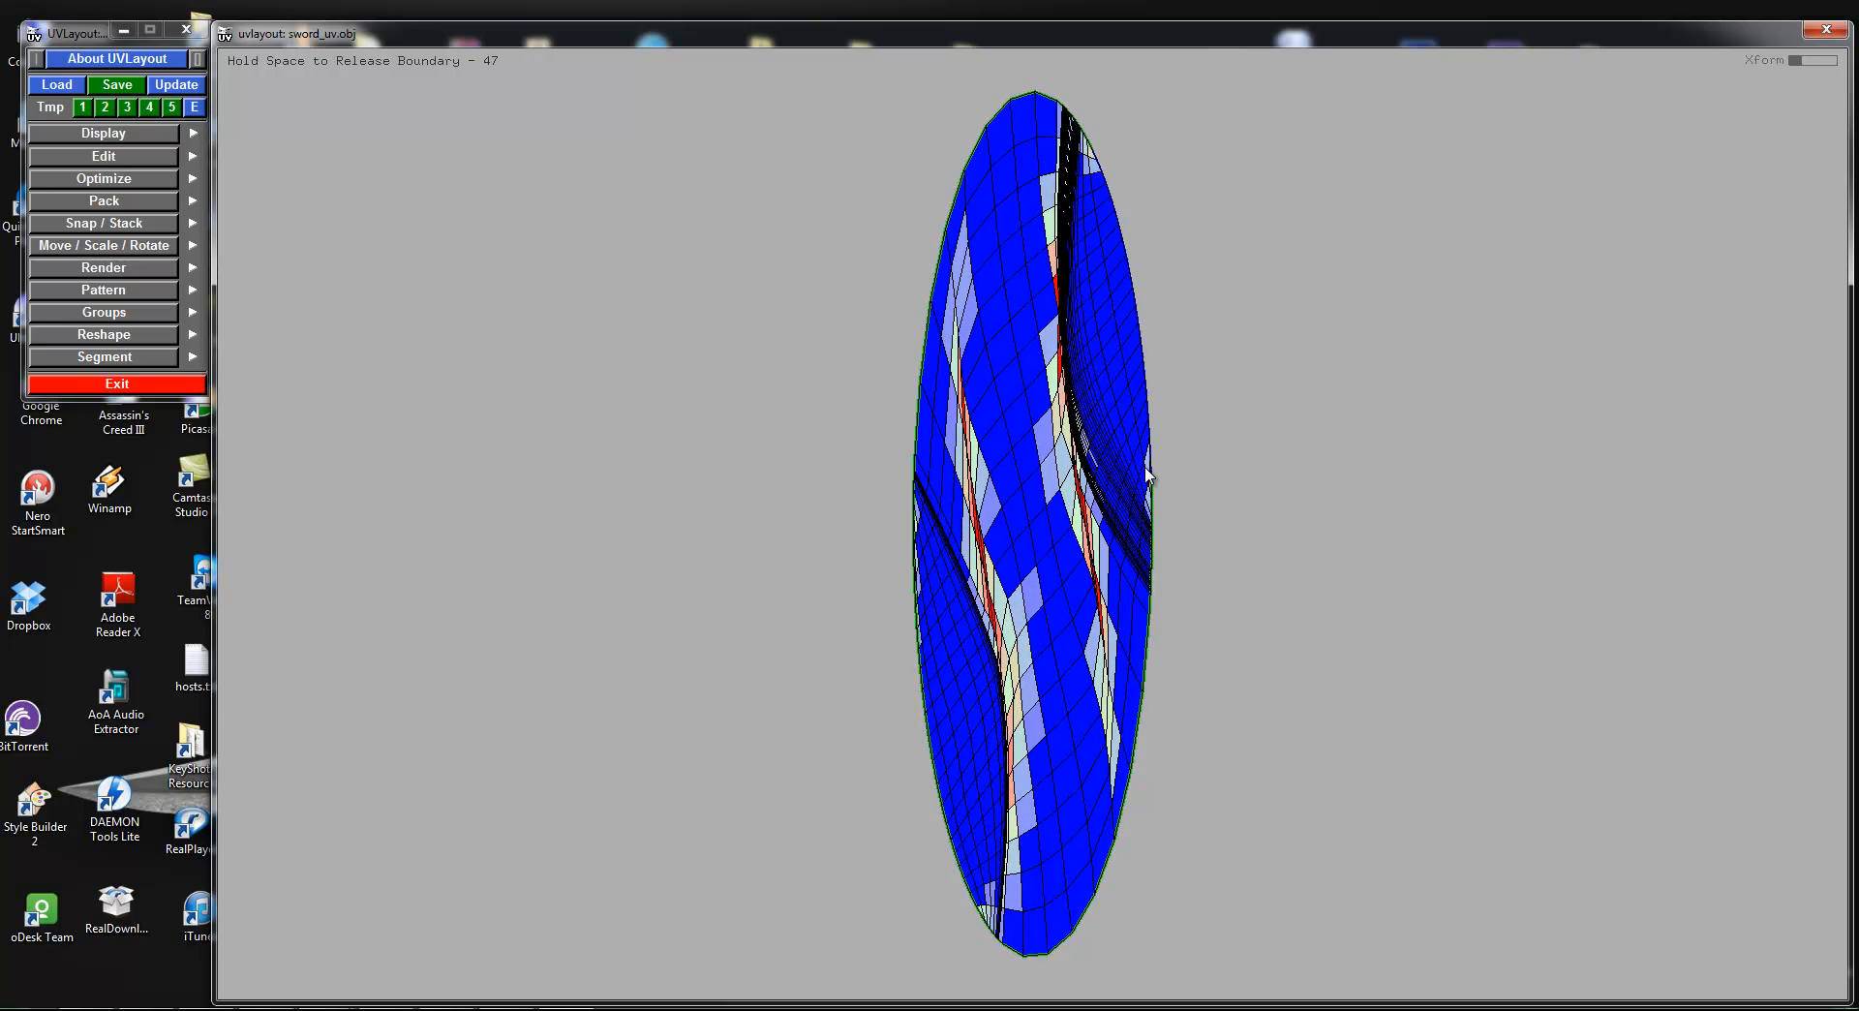
{"action": "key", "text": "space"}
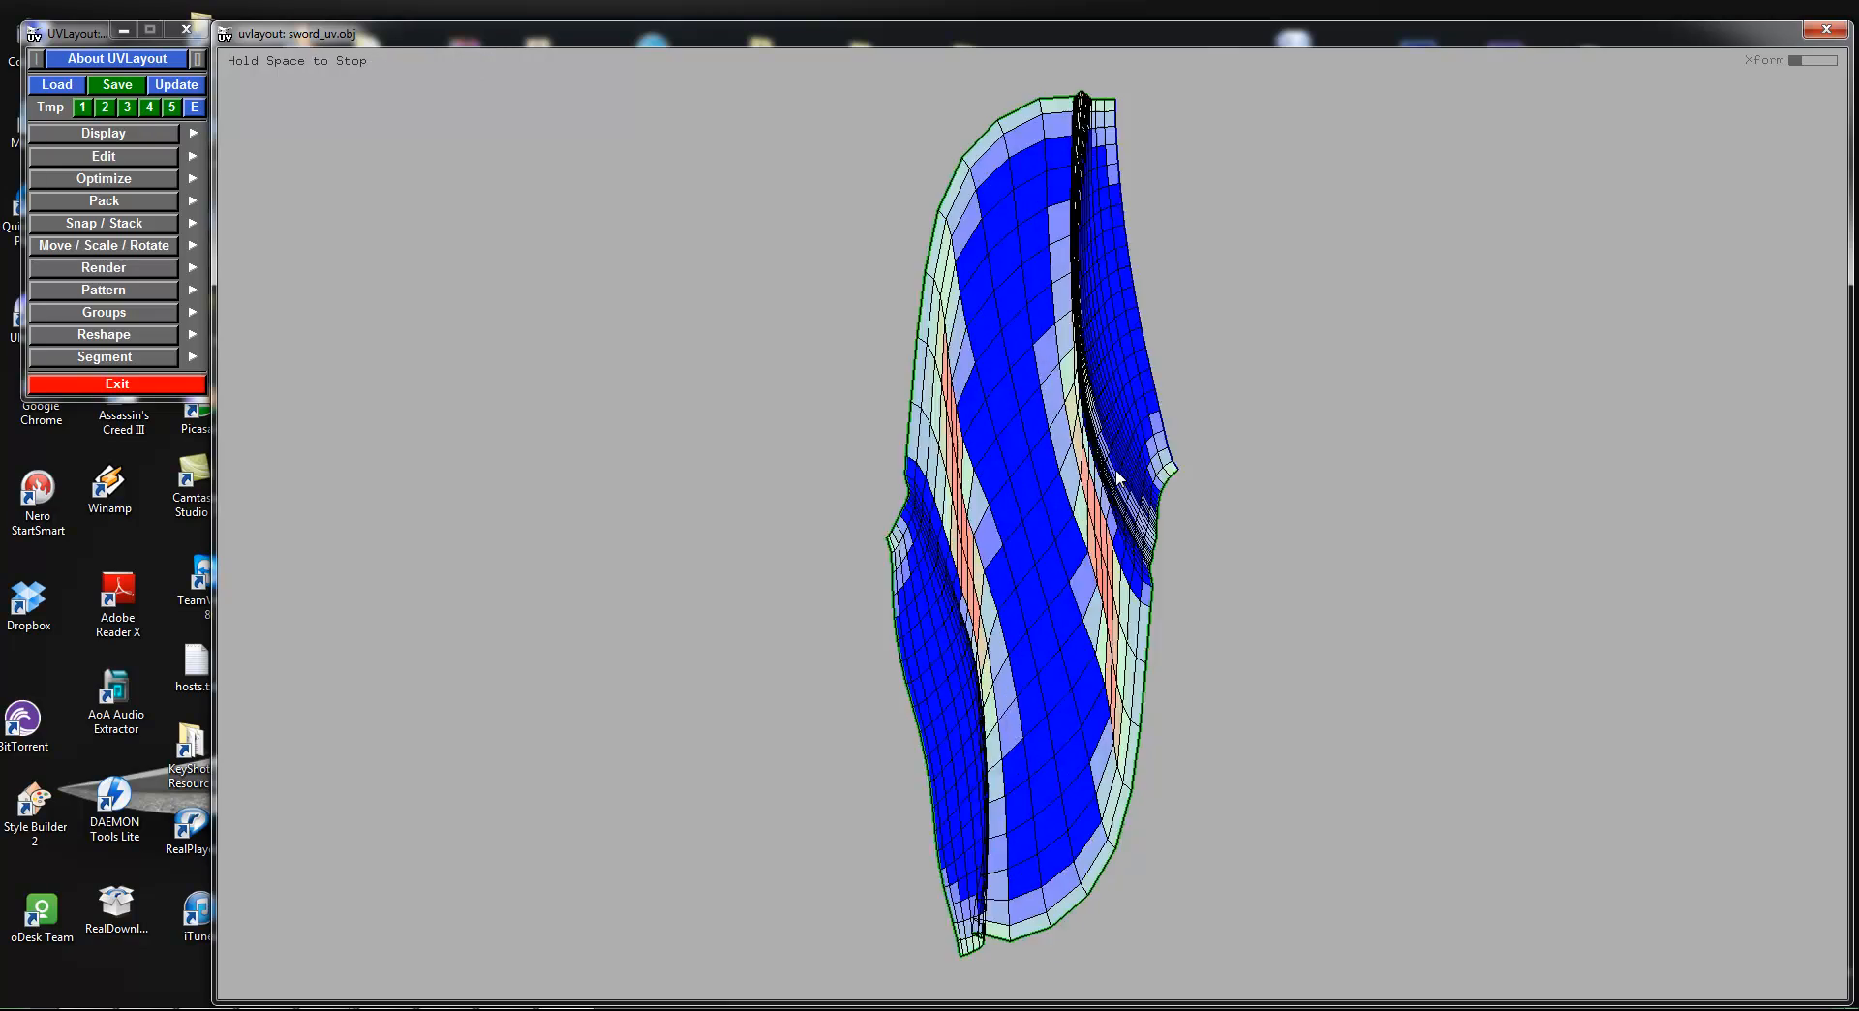
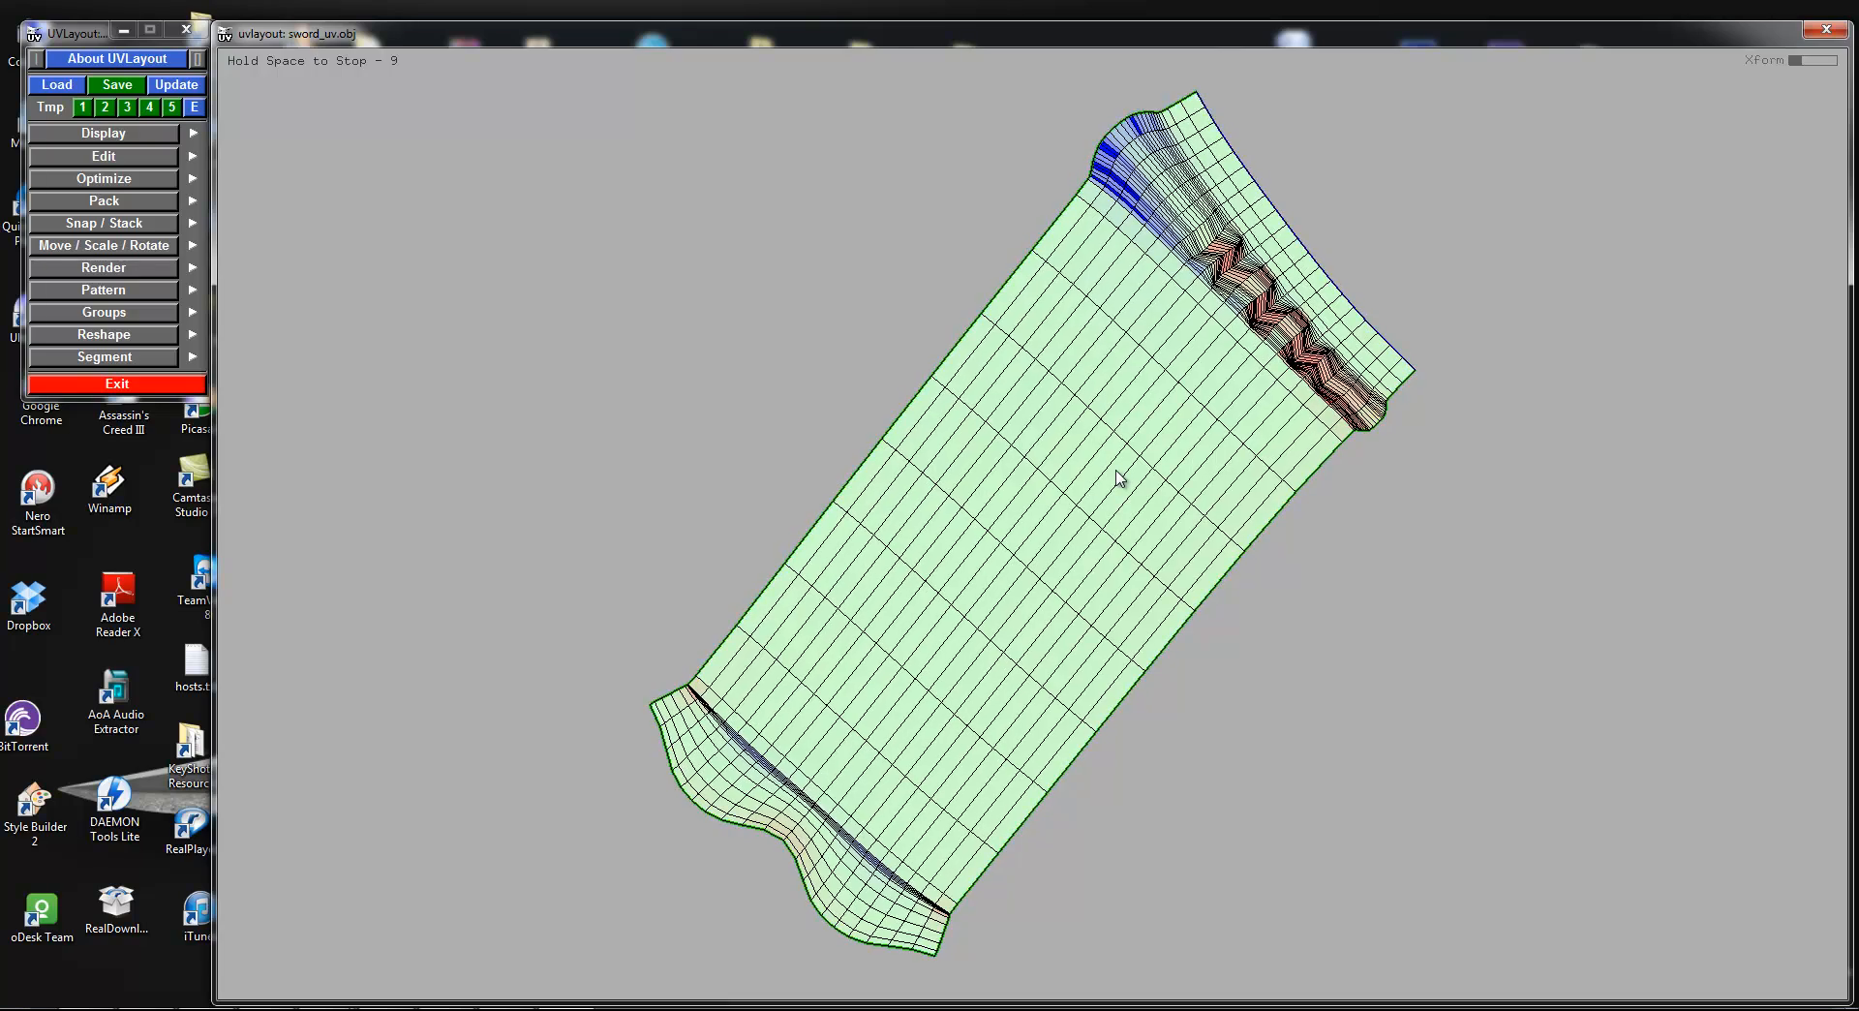
{"action": "key", "text": "space"}
{"action": "left_click_drag", "start_coordinate": [1104, 481], "coordinate": [1091, 568]}
{"action": "middle_click_drag", "start_coordinate": [1091, 567], "coordinate": [1066, 689]}
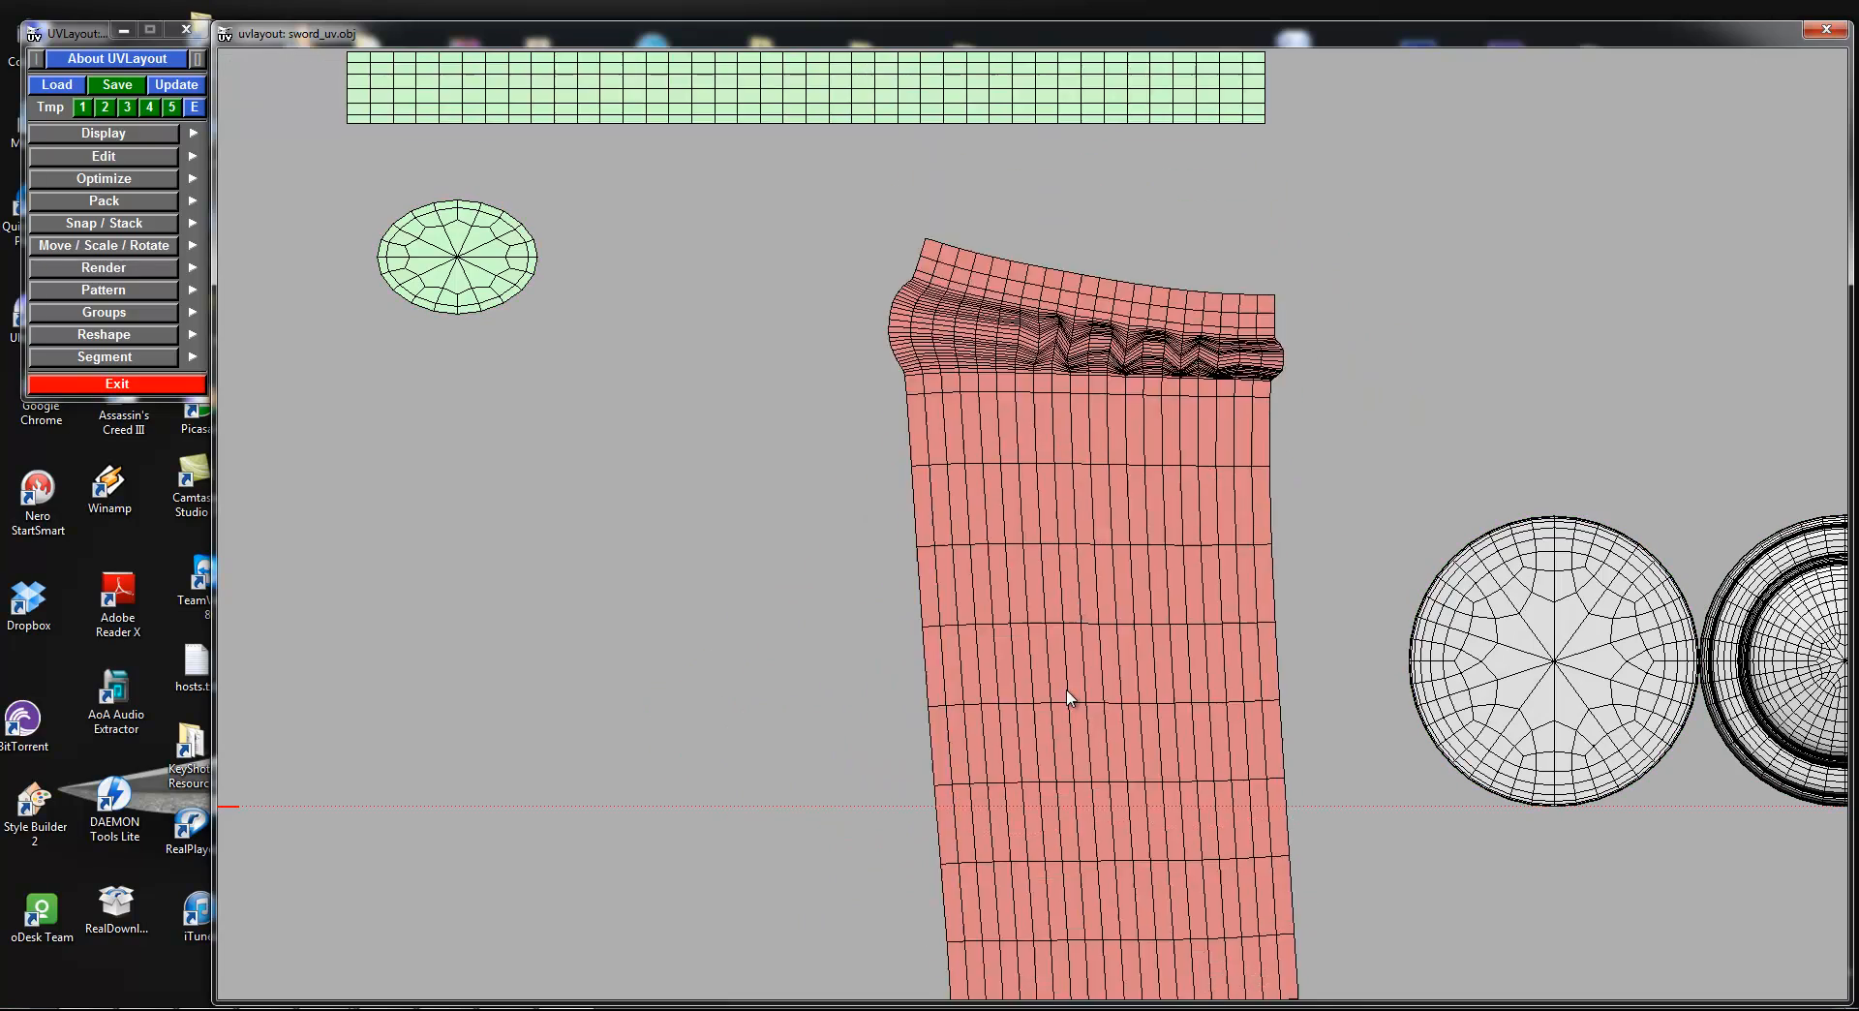
Step: Cut the crumpled collar off the handle shell along its edge loop and split it into a separate shell
{"action": "scroll", "coordinate": [1052, 539], "scroll_direction": "up", "scroll_amount": 3}
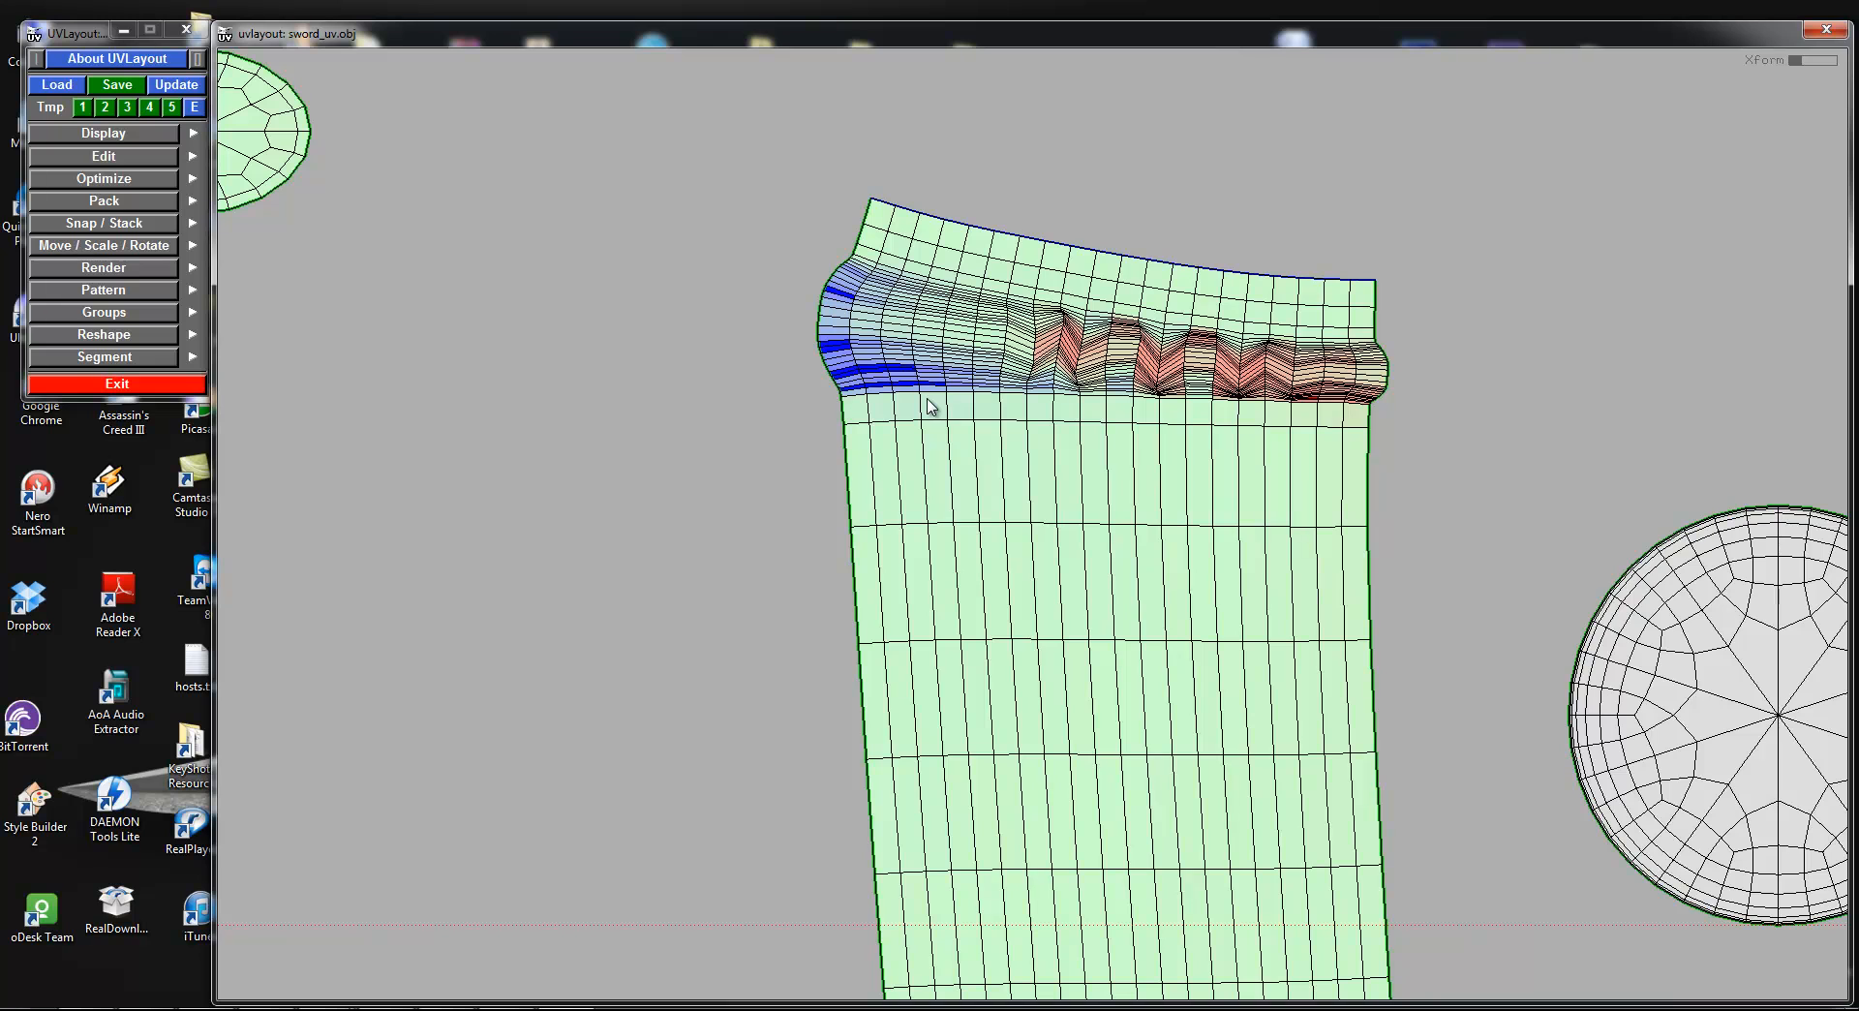
{"action": "key", "text": "c"}
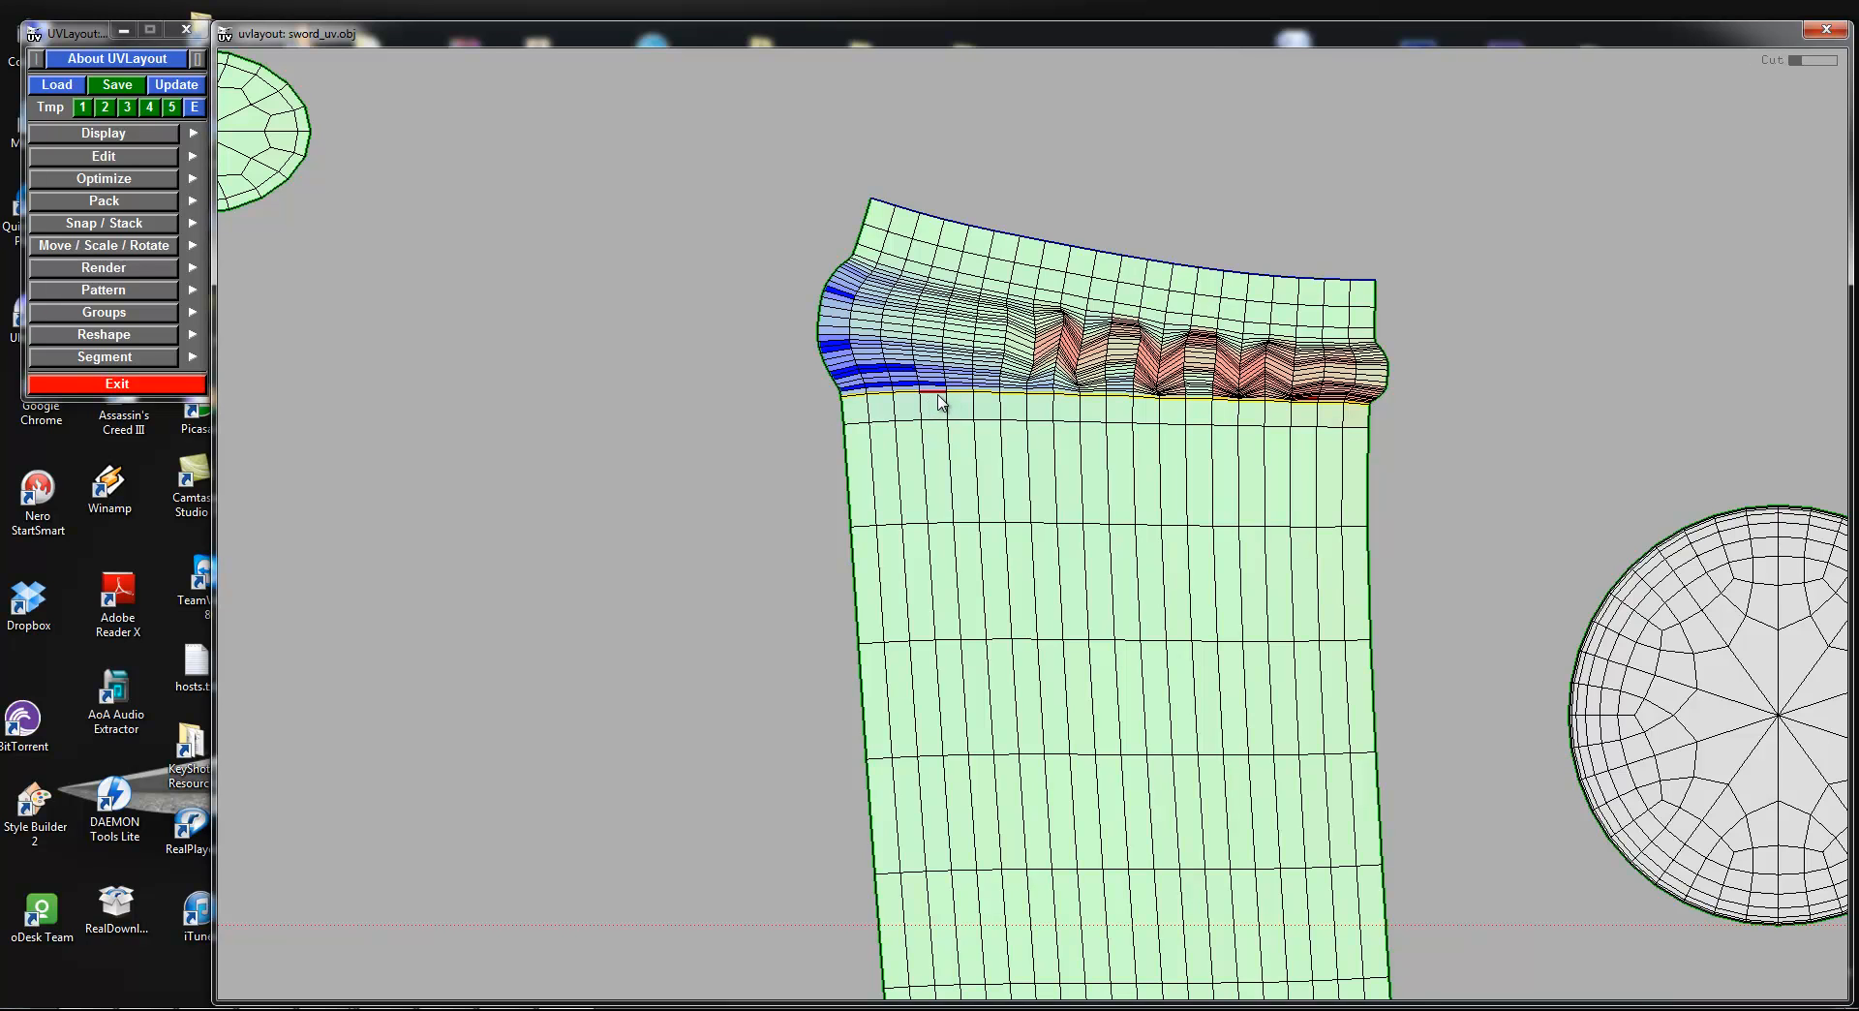
{"action": "key", "text": "Return"}
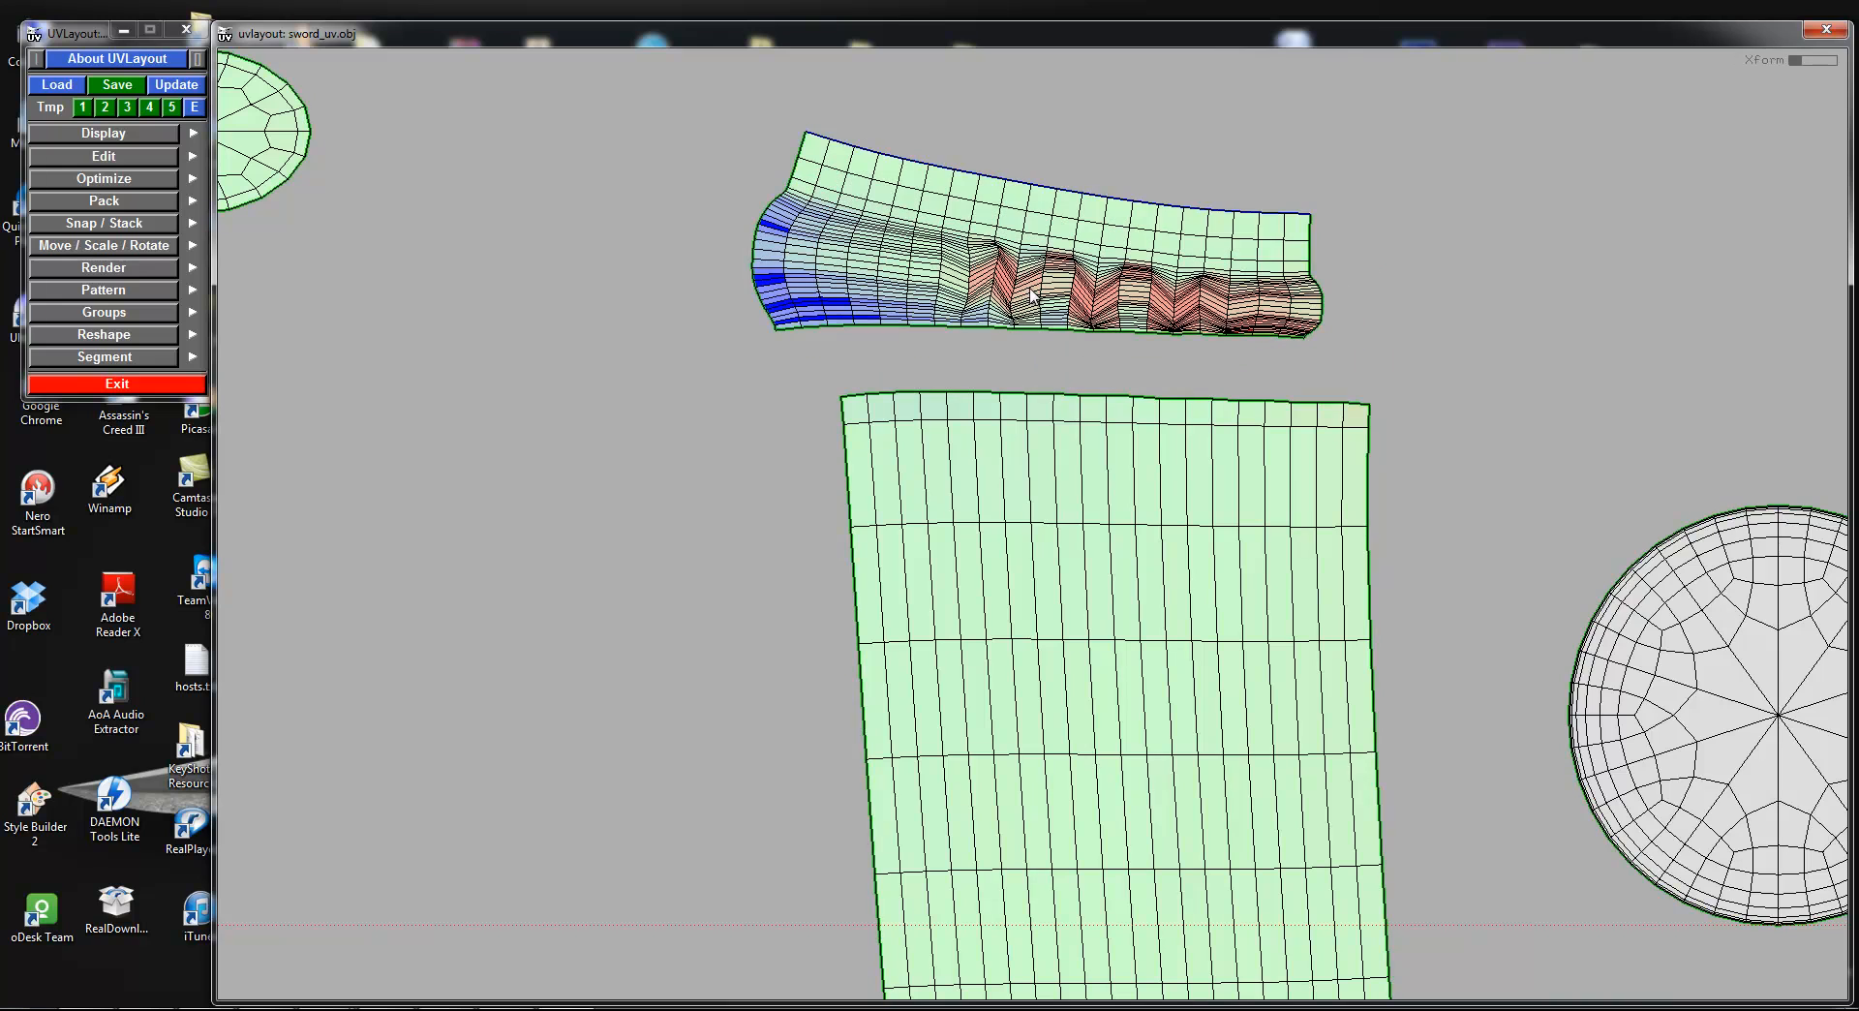
Step: Flatten the detached collar shell and straighten it into a rectangular strip
{"action": "key", "text": "f"}
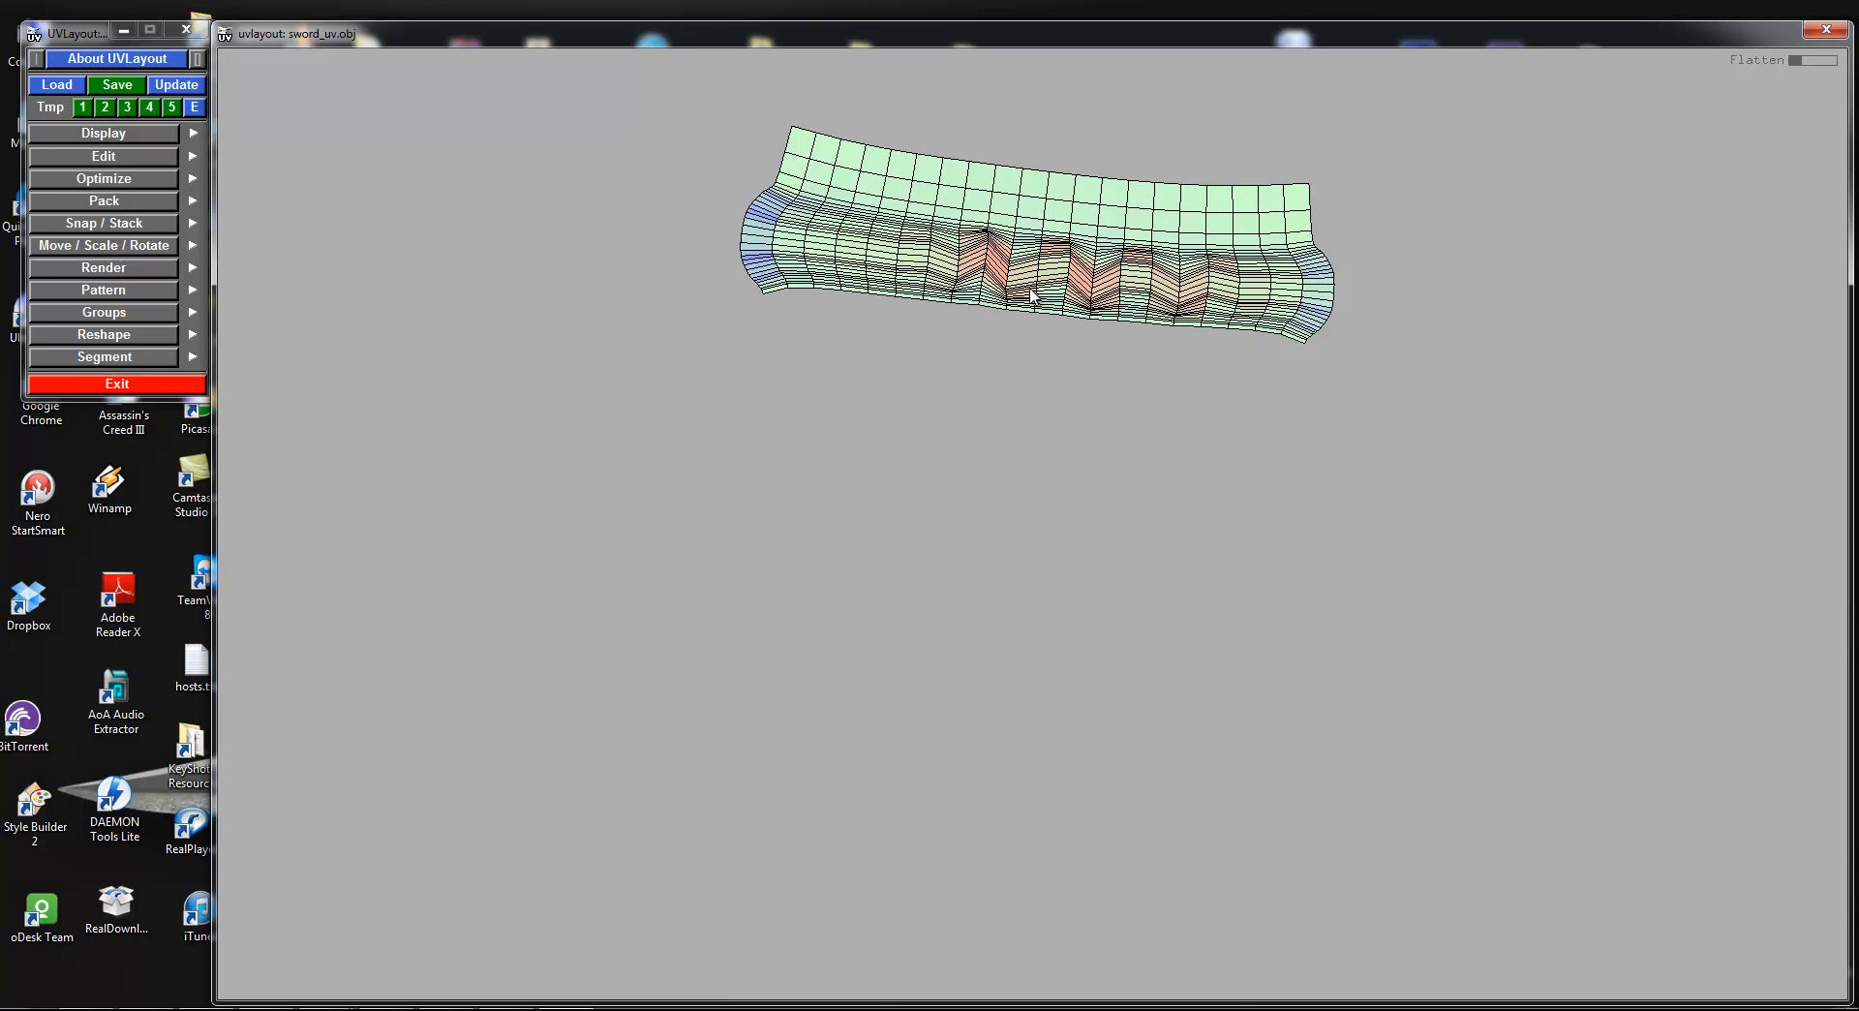
{"action": "key", "text": "space"}
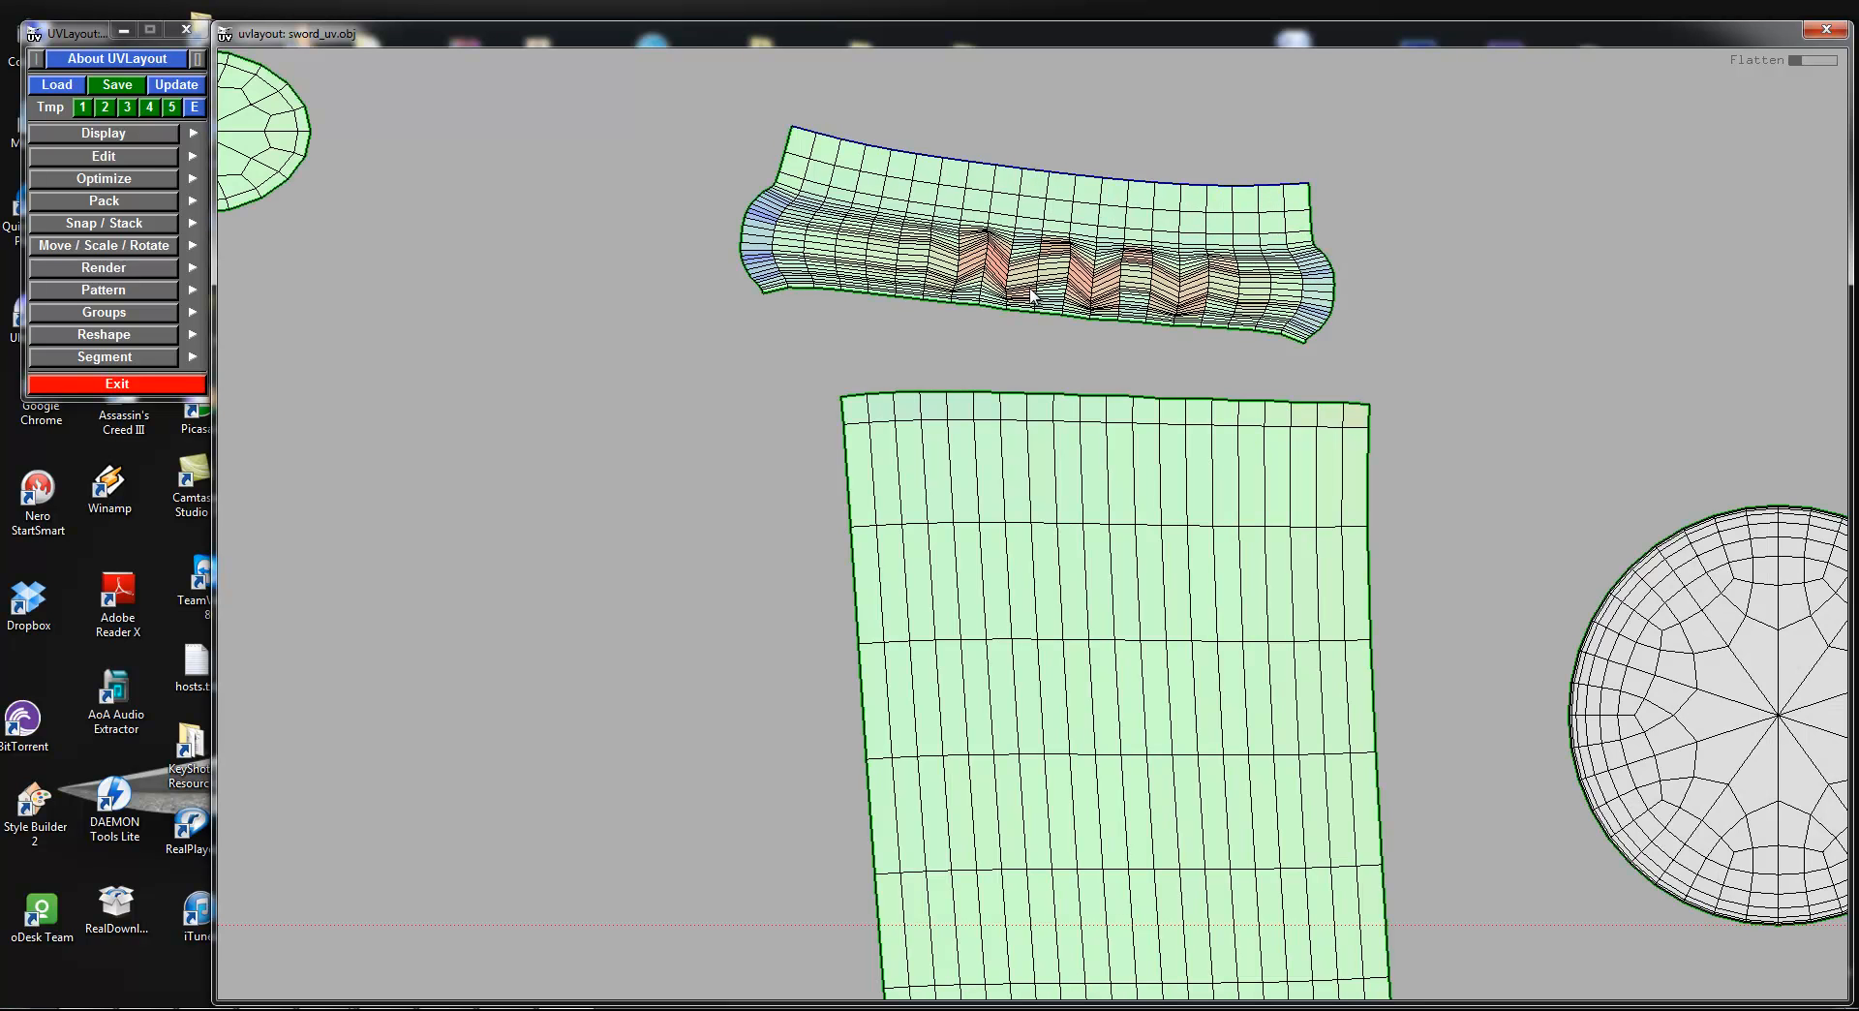
{"action": "key", "text": "r"}
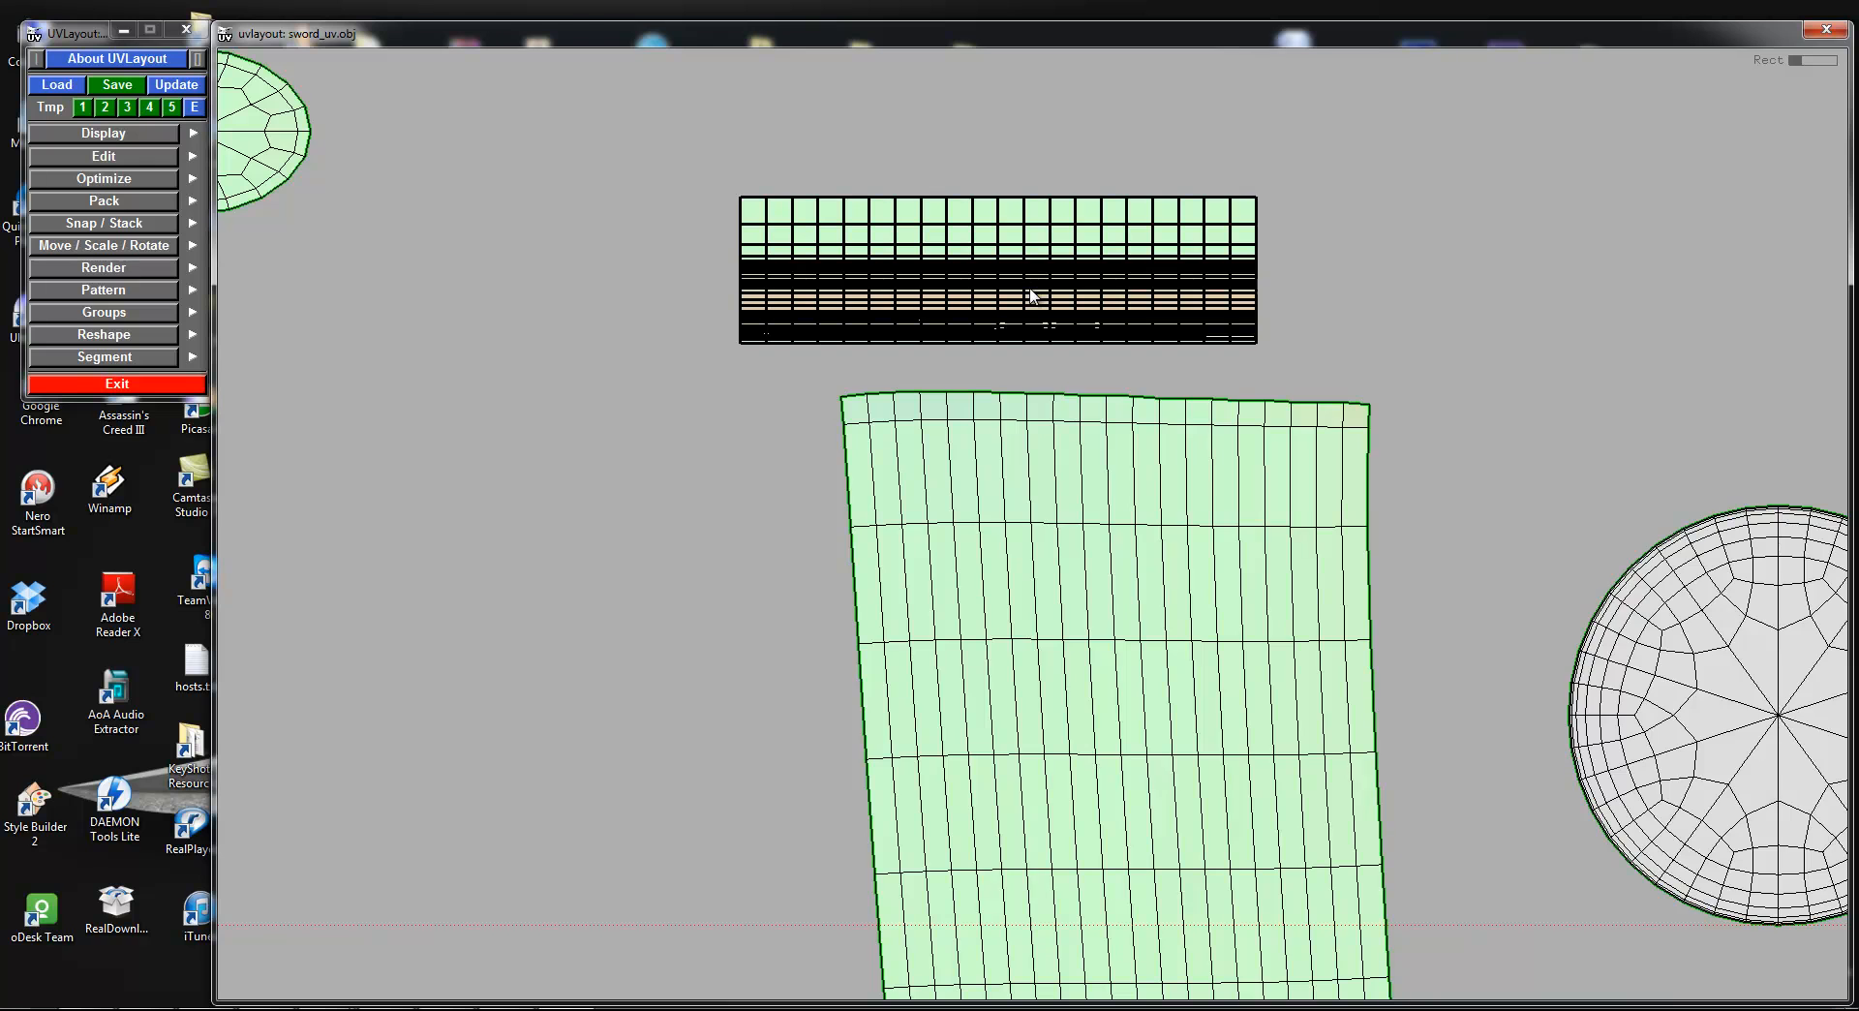
{"action": "key", "text": "f"}
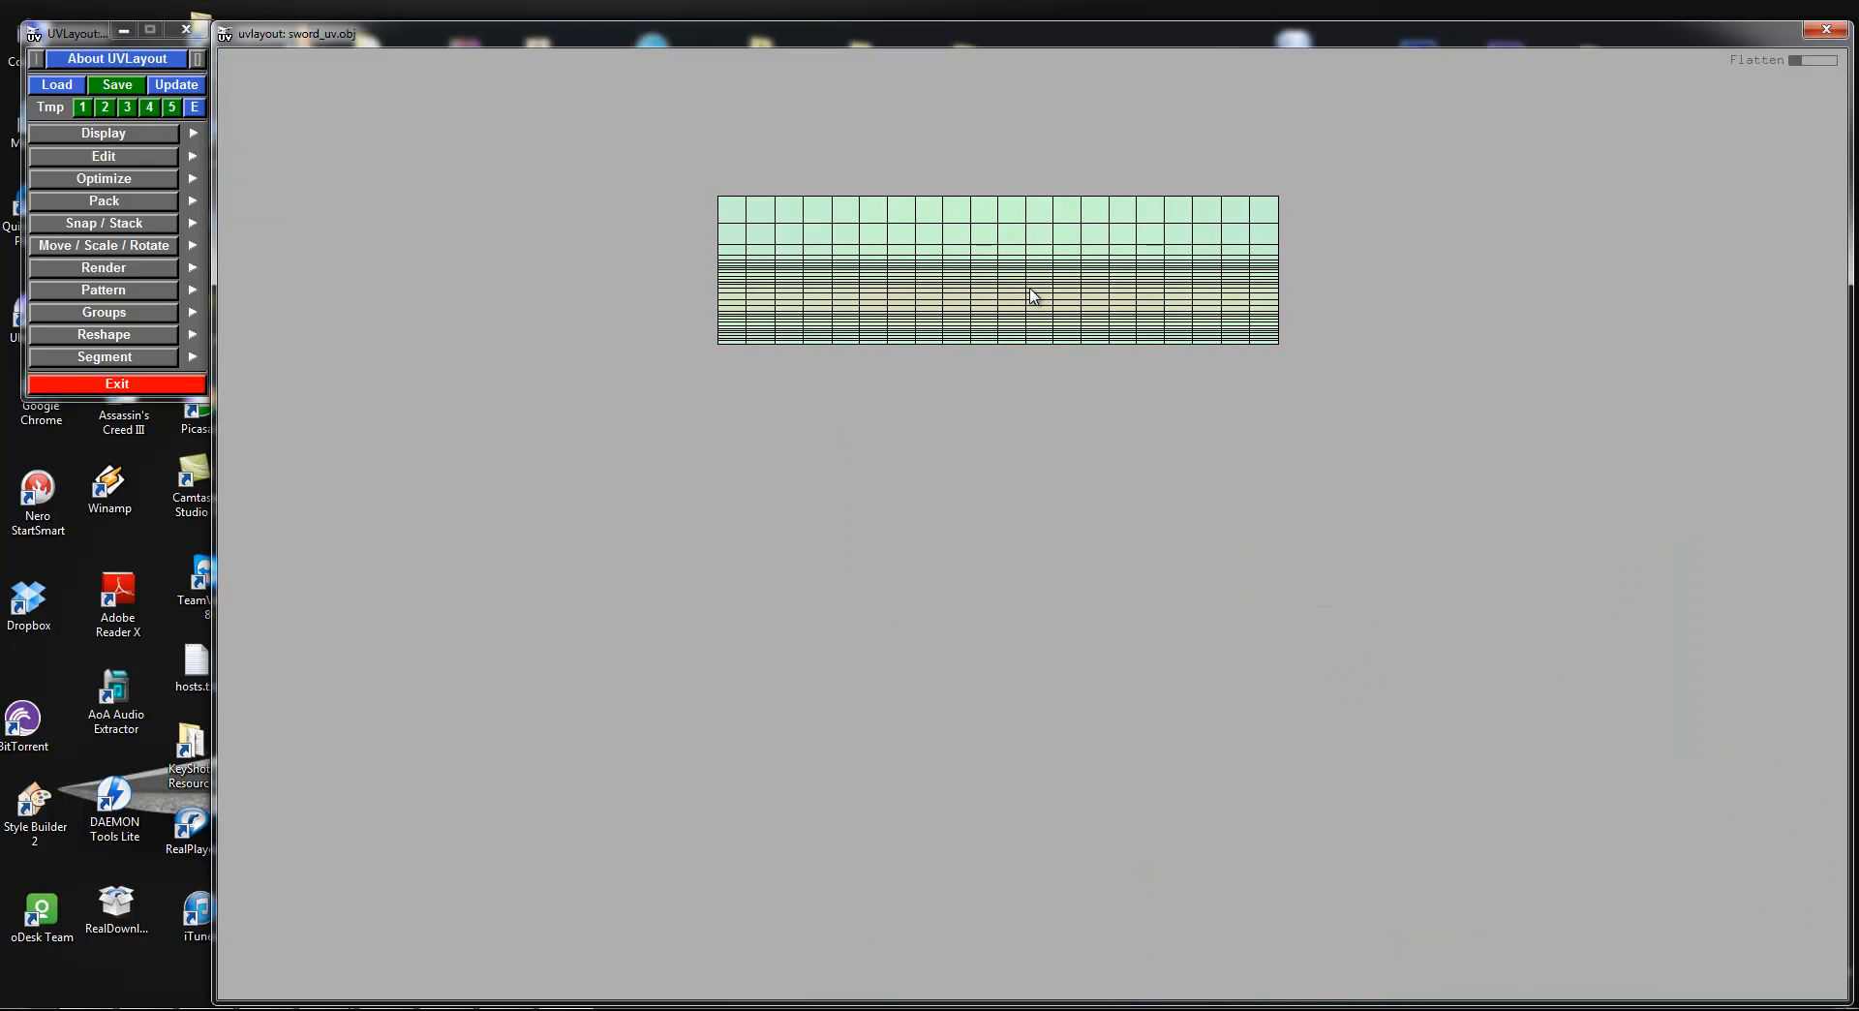
{"action": "key", "text": "space"}
Step: Straighten the remaining handle shell into a rectangle, flatten it and align it under the collar strip
{"action": "right_click_drag", "start_coordinate": [1029, 288], "coordinate": [1182, 692]}
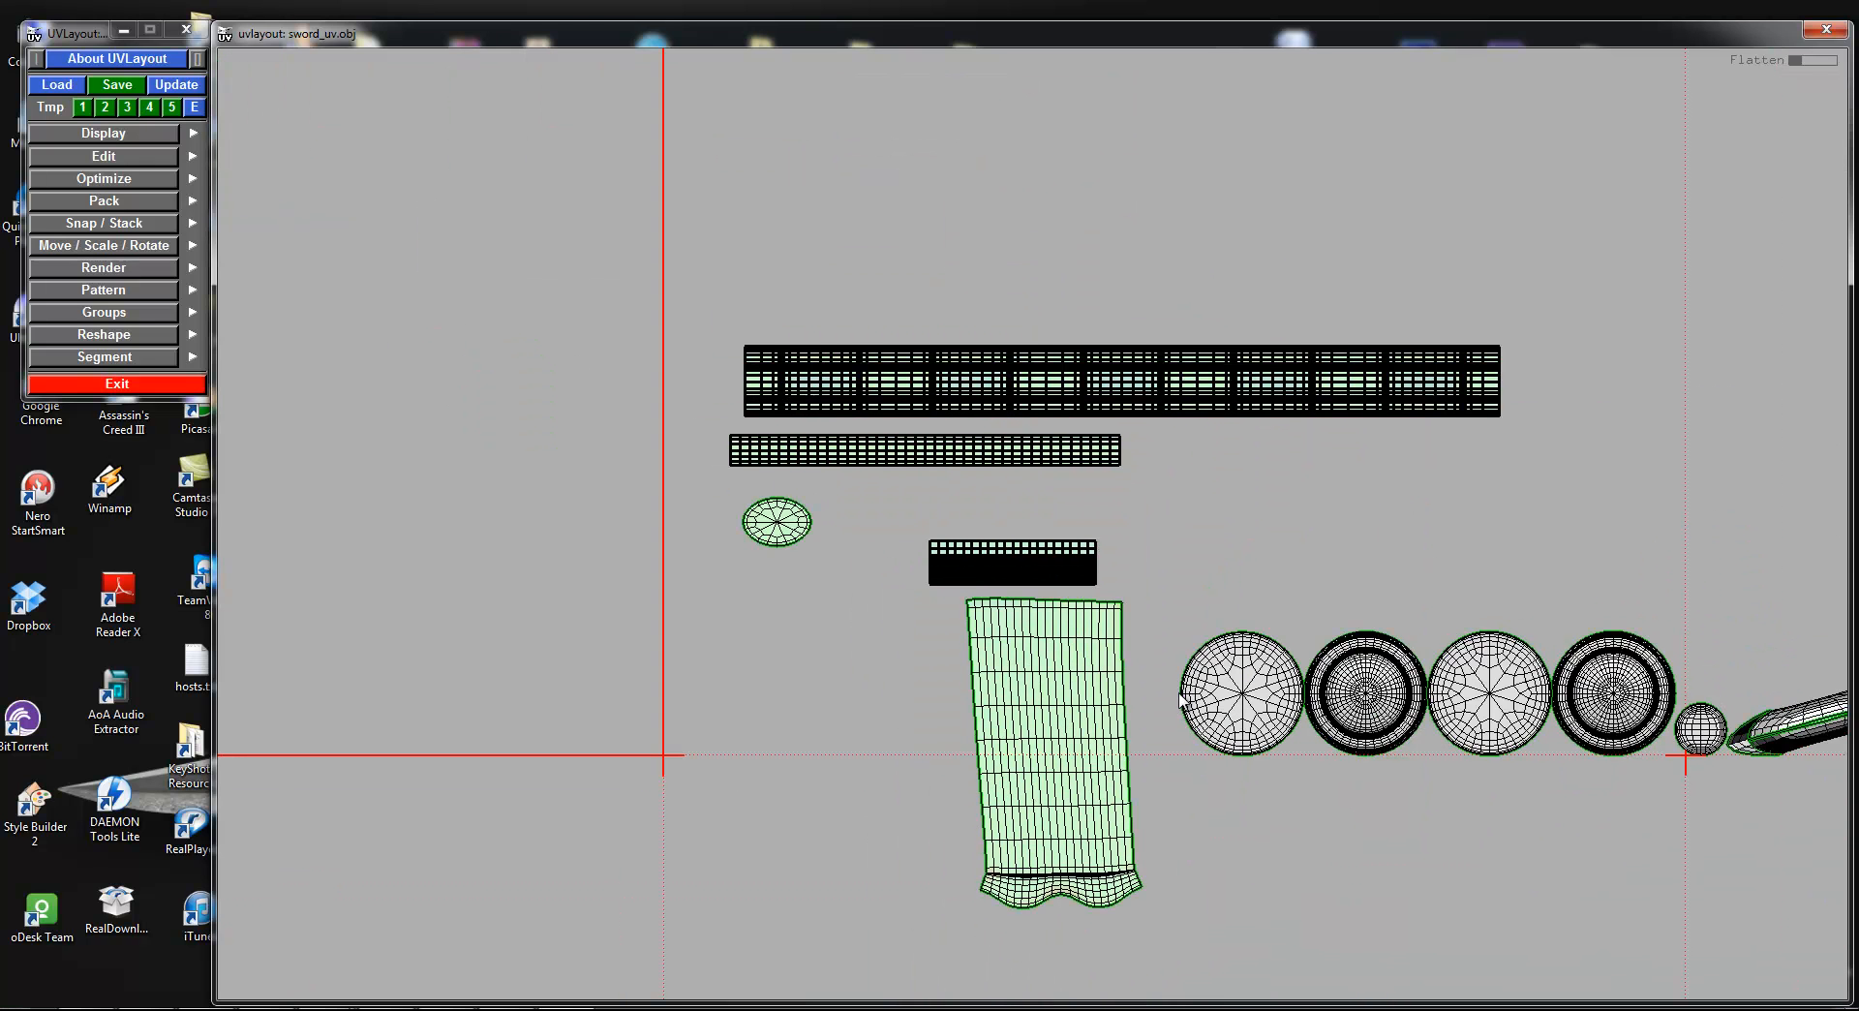
{"action": "middle_click_drag", "start_coordinate": [1182, 691], "coordinate": [1137, 614]}
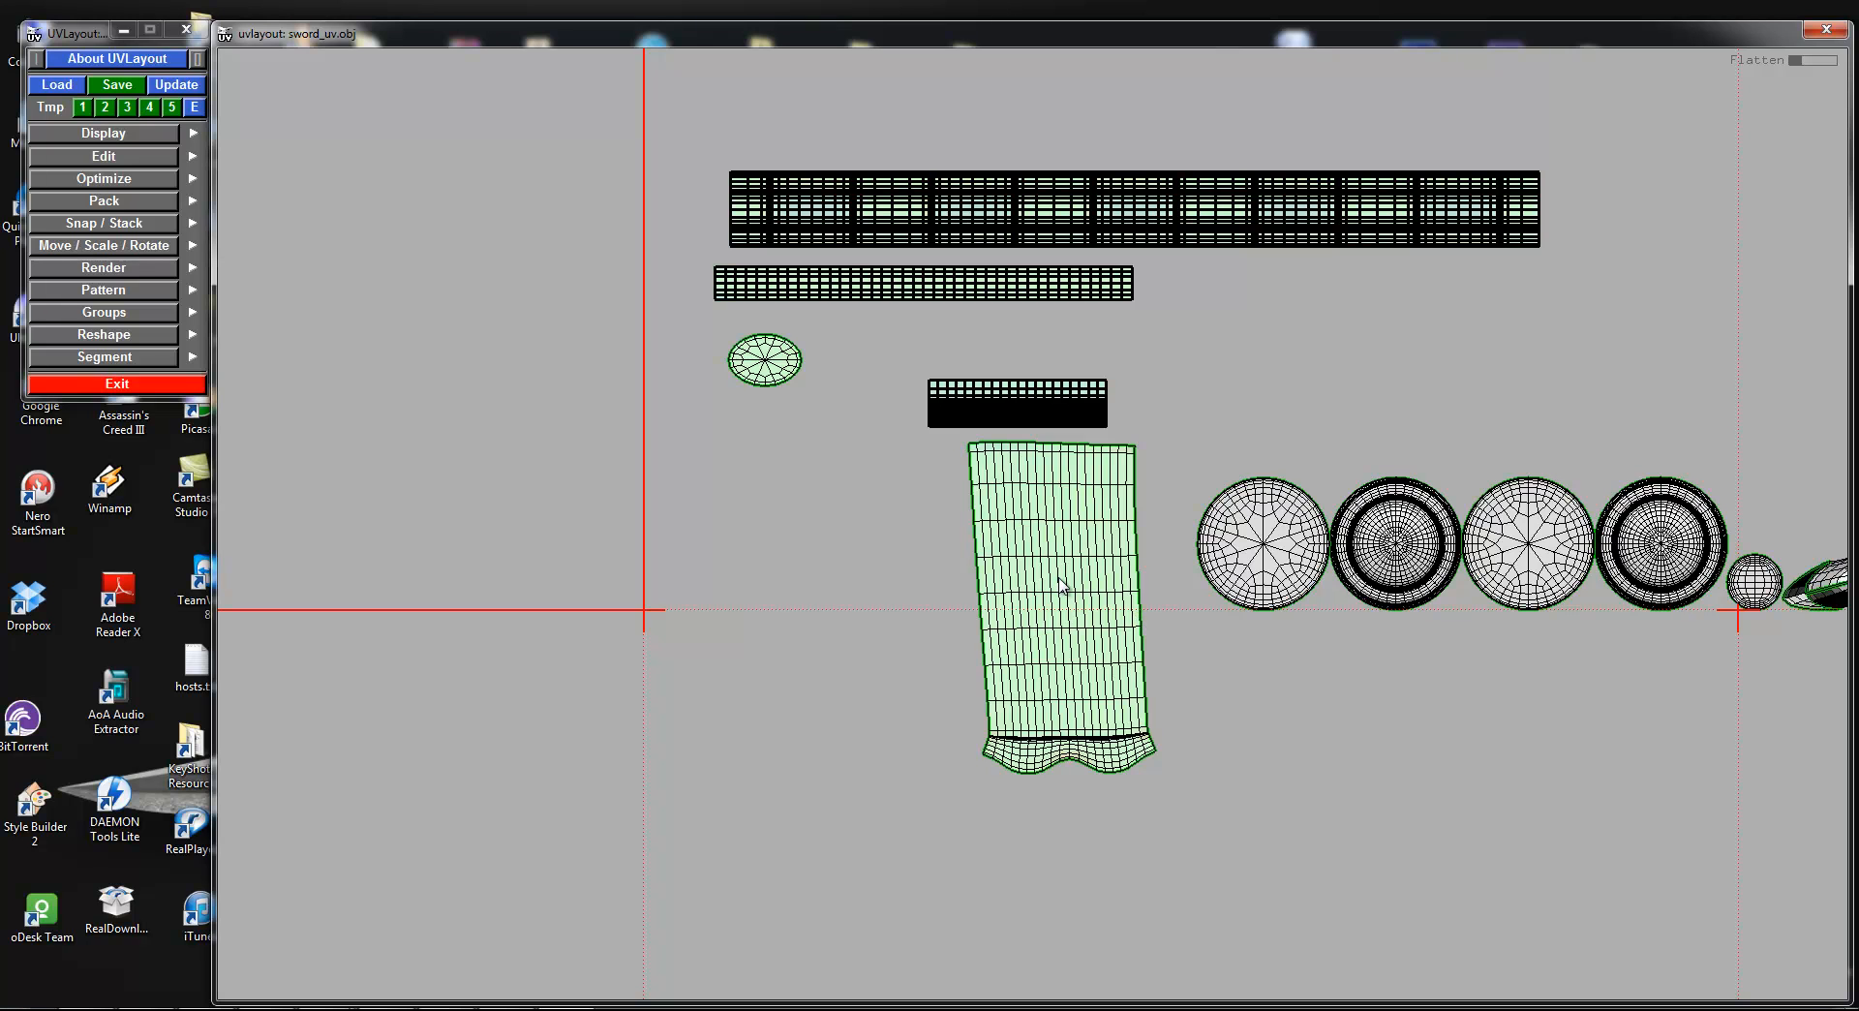
{"action": "key", "text": "r"}
{"action": "key", "text": "f"}
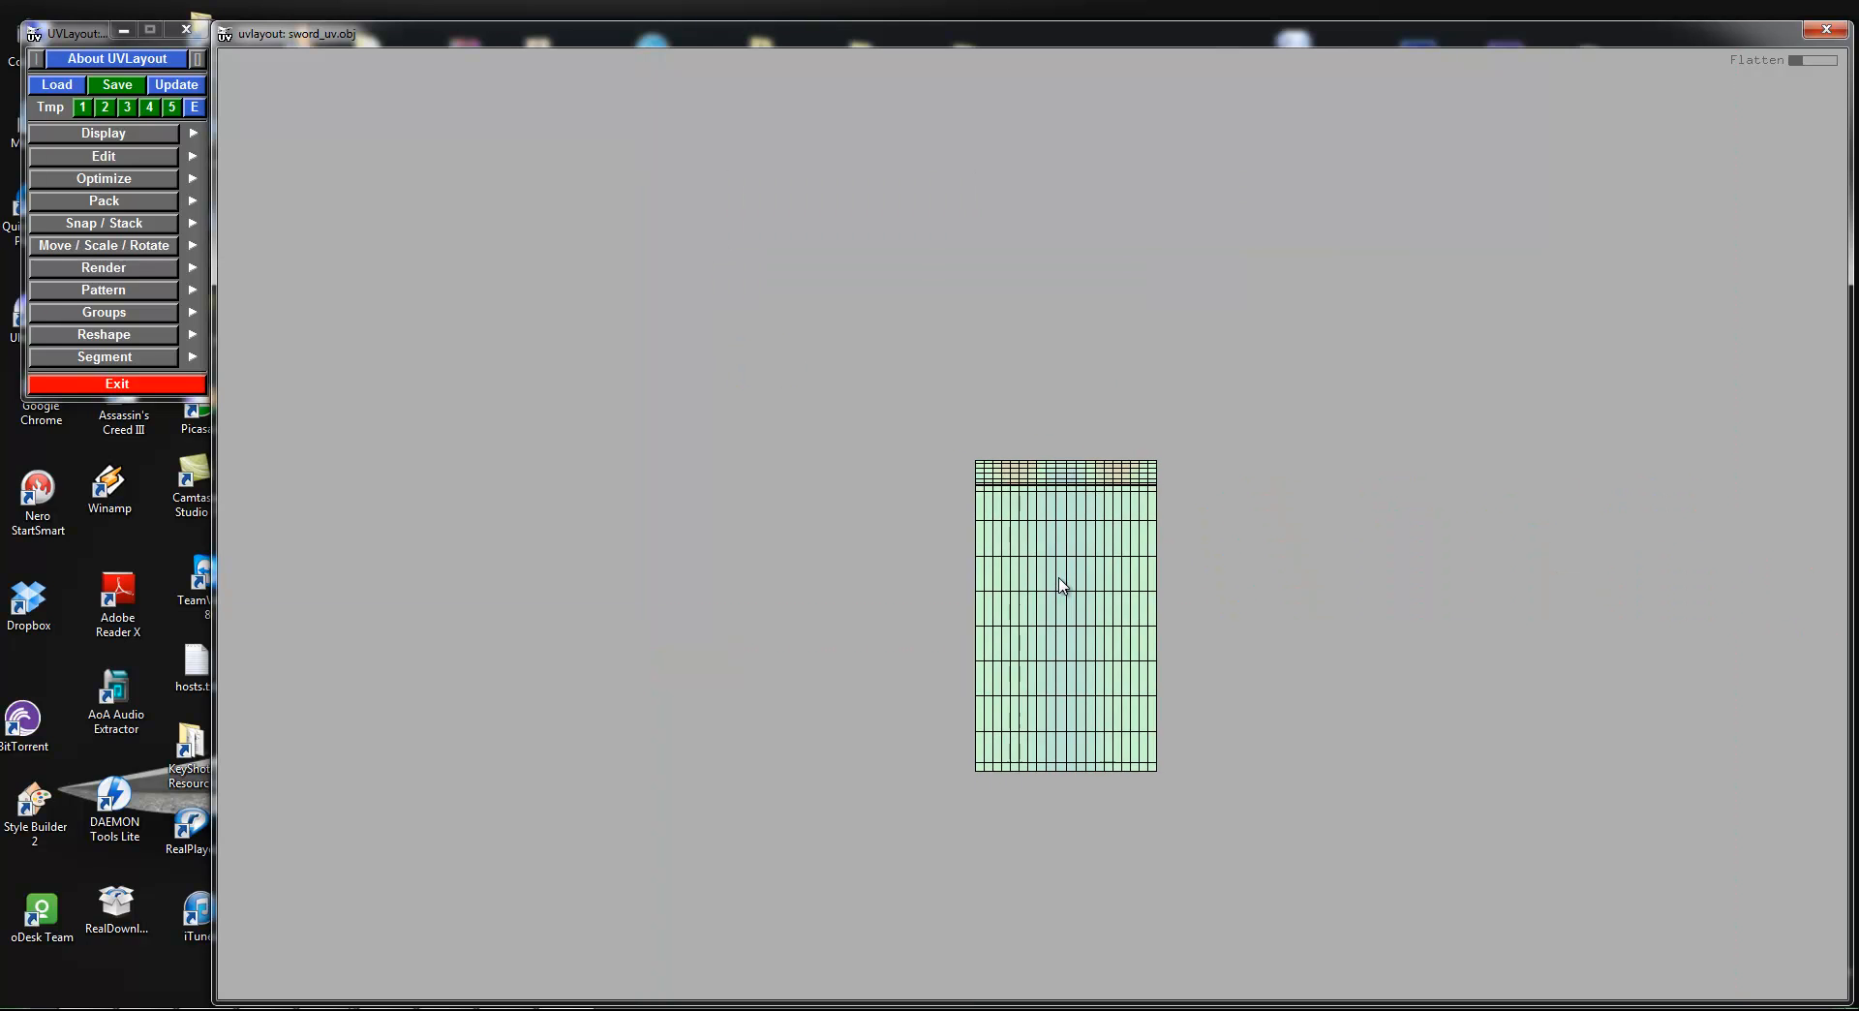
{"action": "middle_click_drag", "start_coordinate": [1062, 582], "coordinate": [1025, 556]}
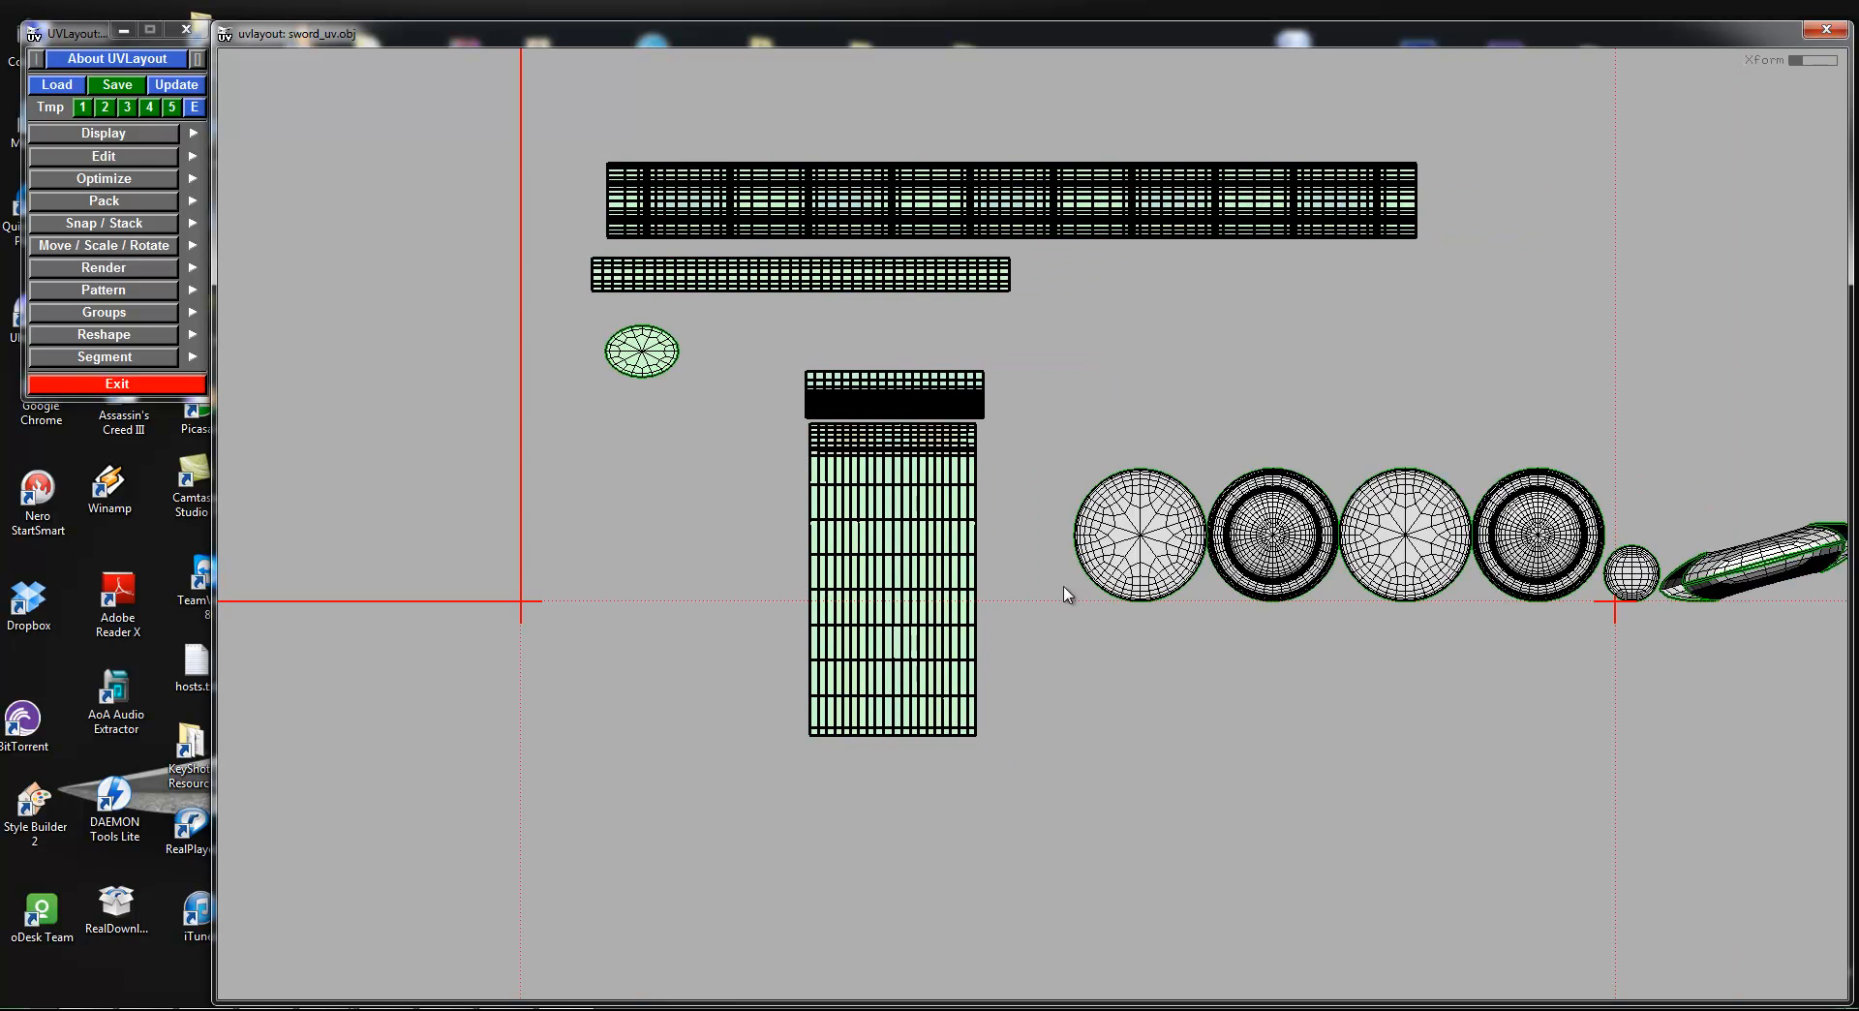
Step: Flatten the first plain disc and the first ringed disc, placing them one above the other beside the handle shell
{"action": "key", "text": "f"}
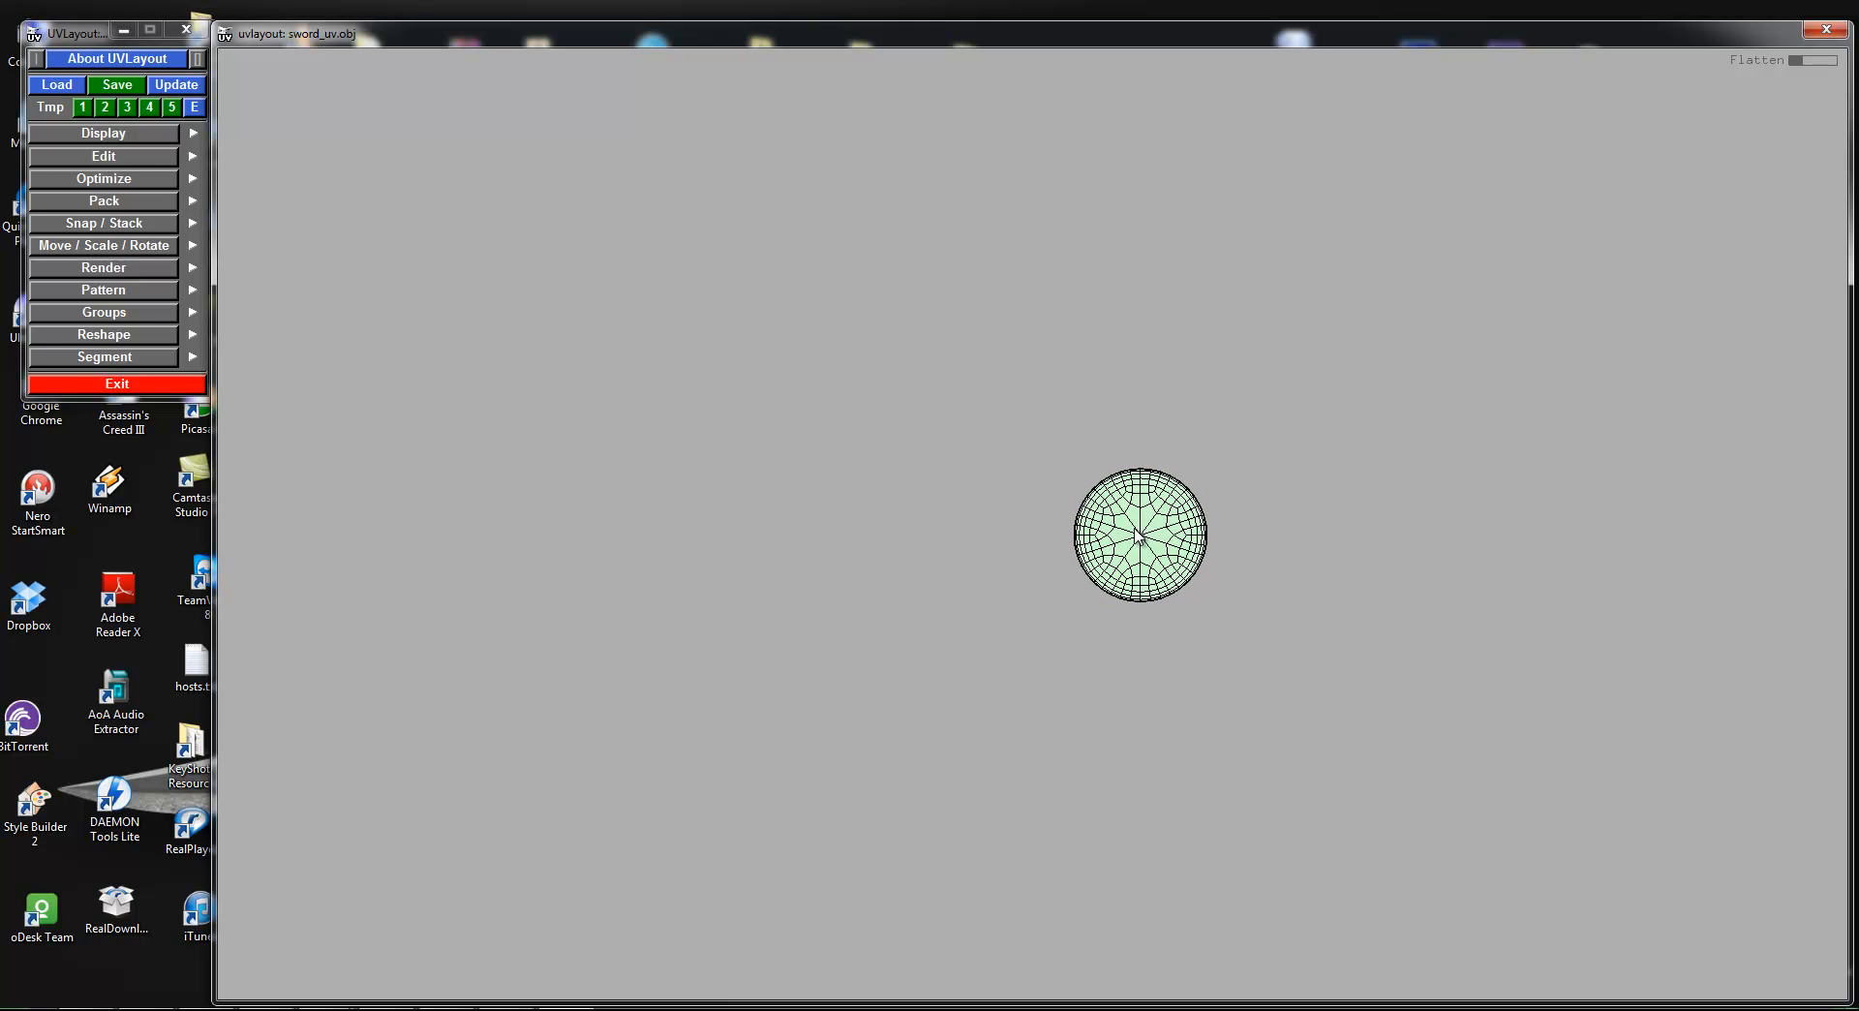
{"action": "key", "text": "space"}
{"action": "middle_click_drag", "start_coordinate": [1129, 484], "coordinate": [1102, 393]}
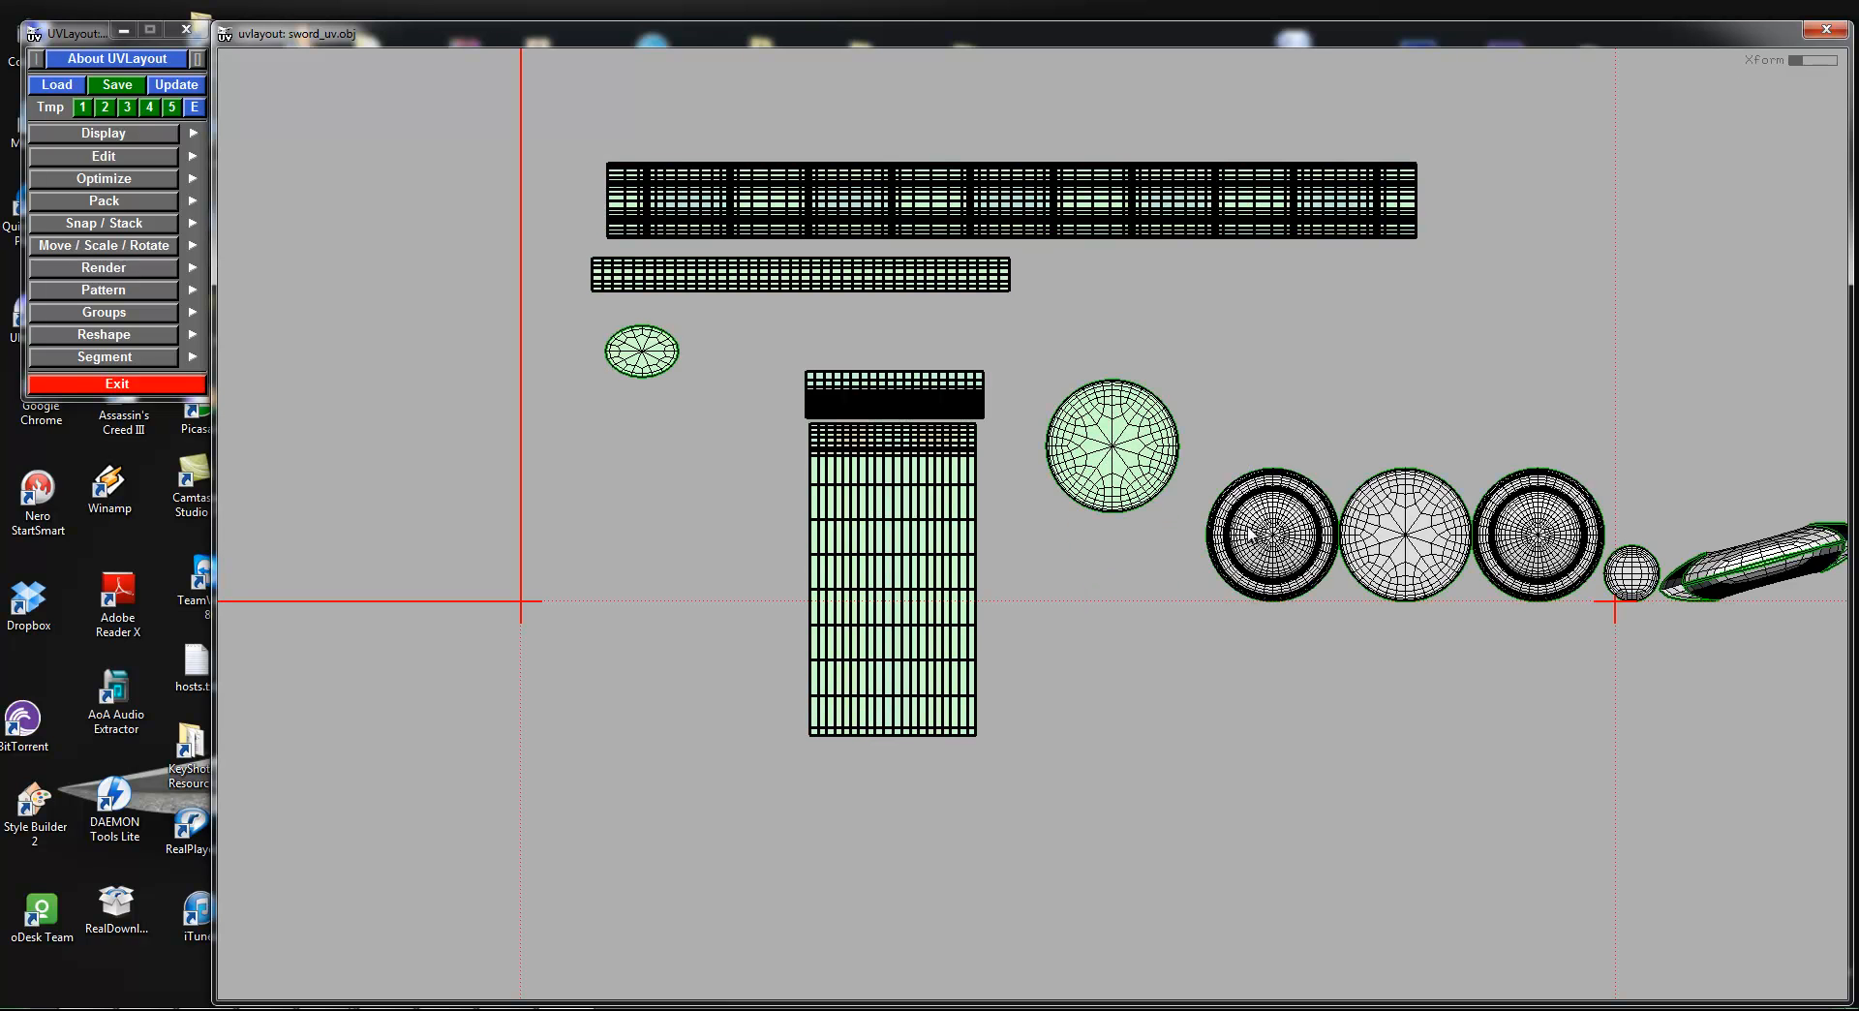
{"action": "key", "text": "f"}
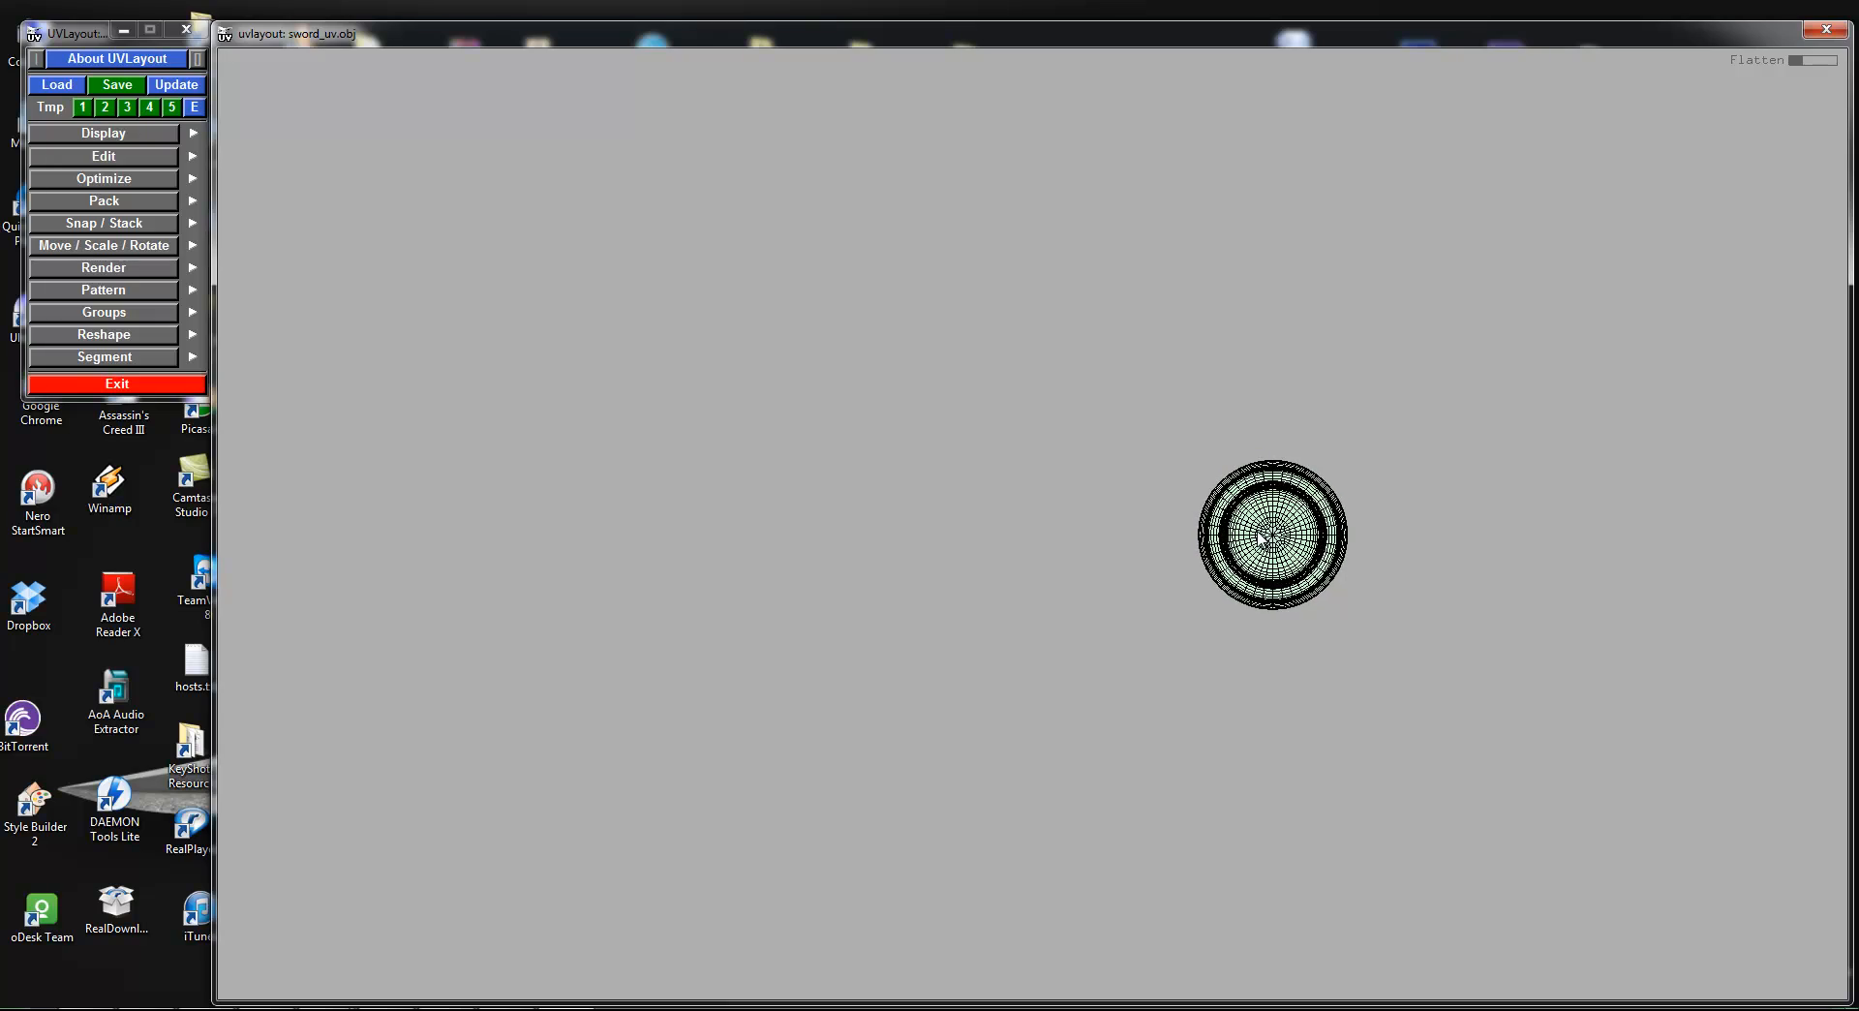
{"action": "key", "text": "space"}
{"action": "right_click_drag", "start_coordinate": [1324, 565], "coordinate": [1260, 548]}
{"action": "middle_click_drag", "start_coordinate": [1088, 554], "coordinate": [668, 661]}
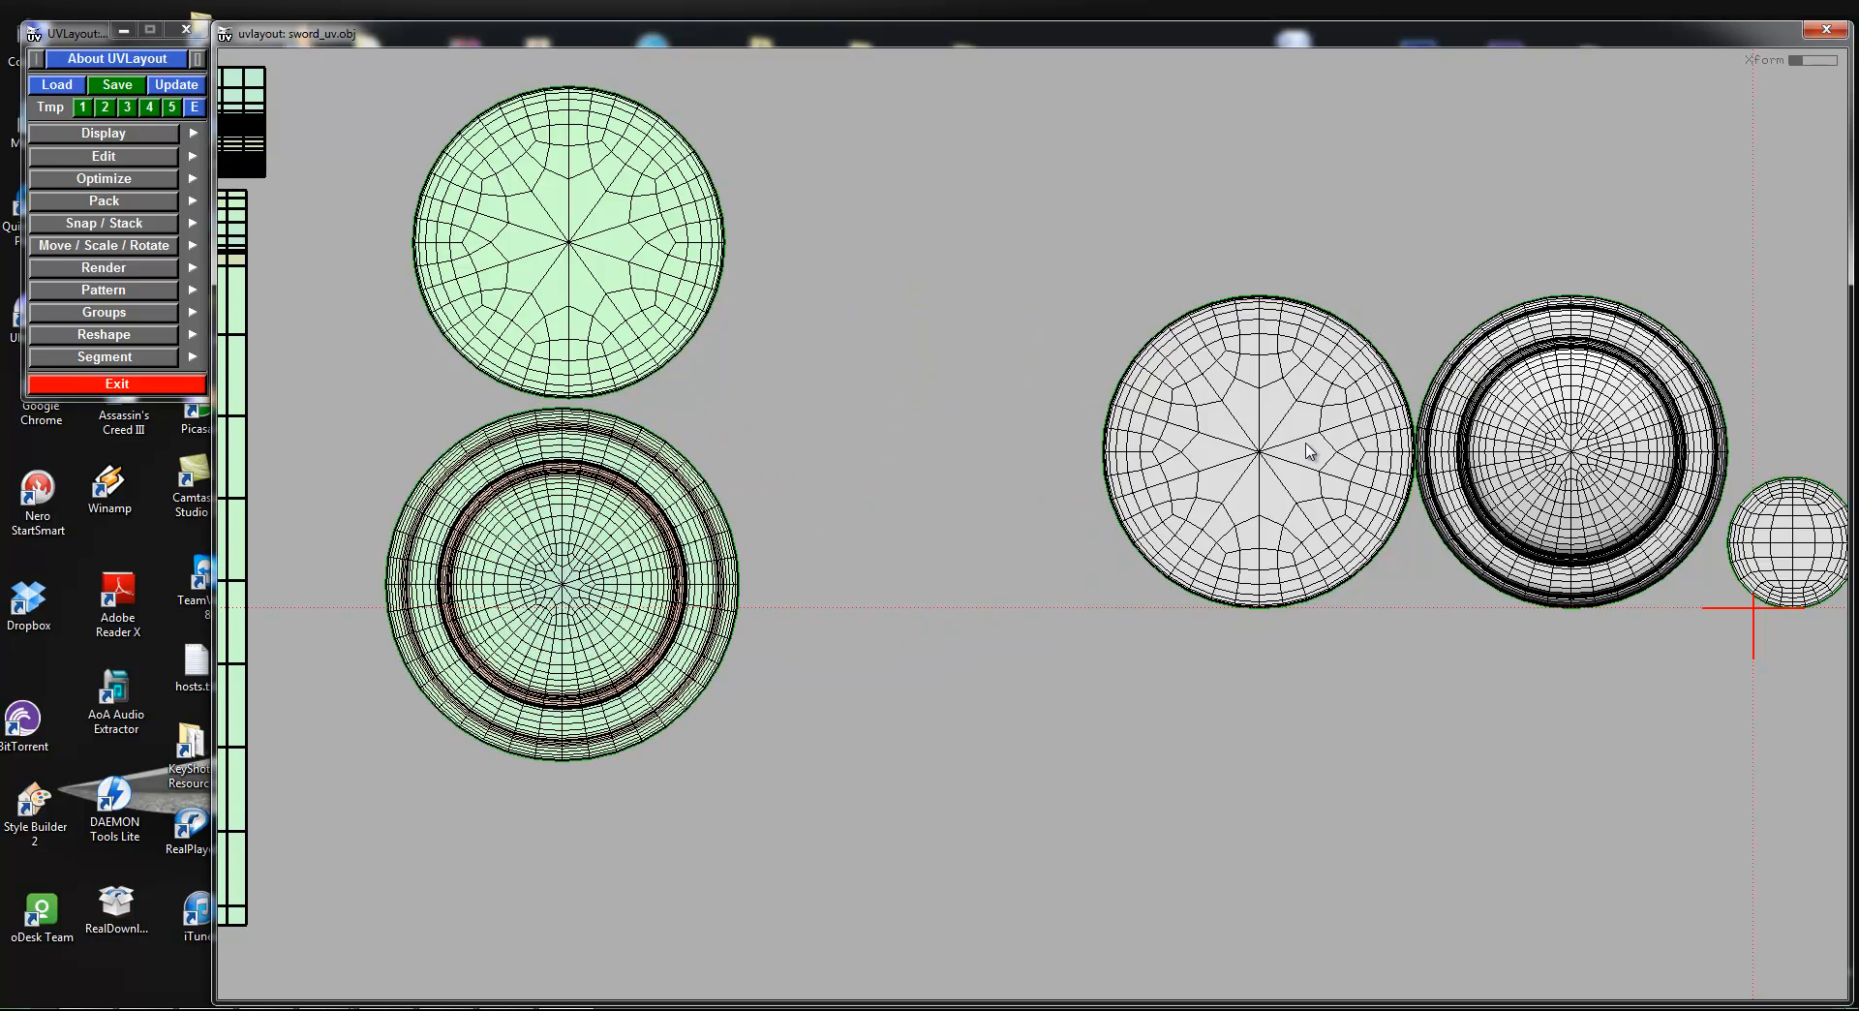
Step: Flatten the second plain disc and raise it above the row, and place the second ringed disc beneath it and flatten it
{"action": "key", "text": "f"}
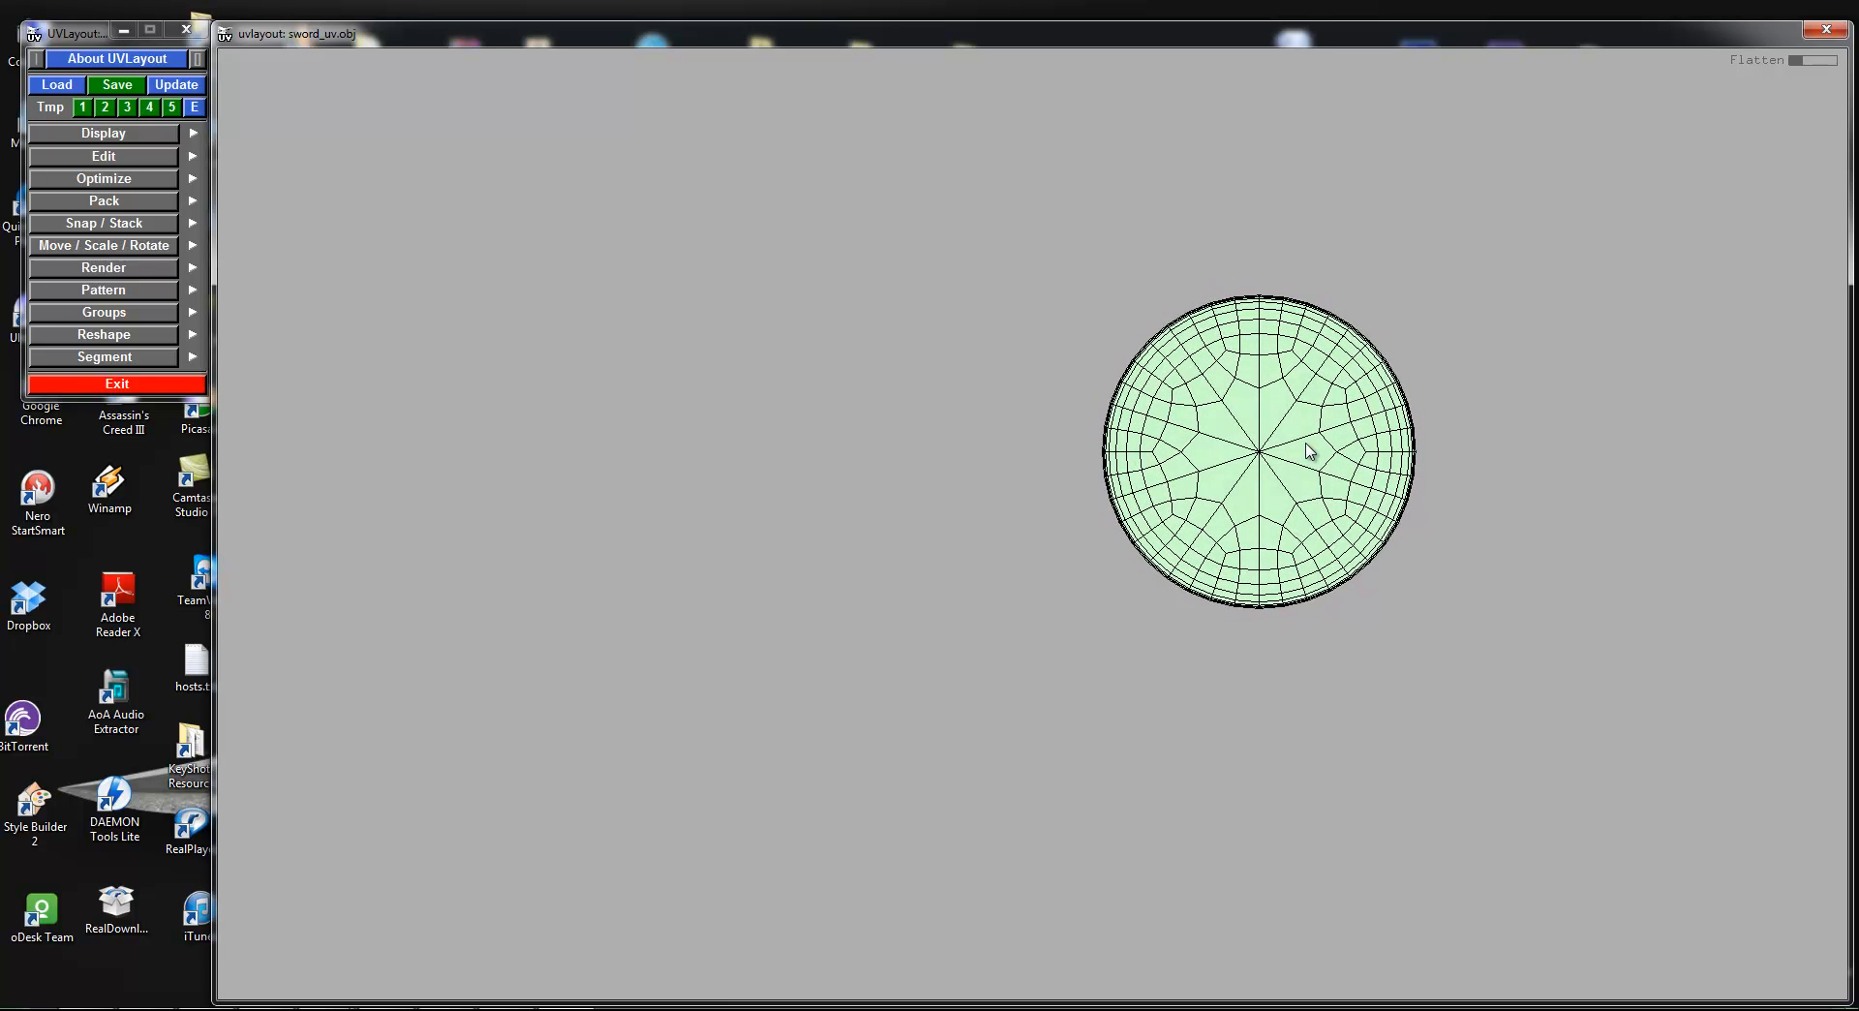
{"action": "key", "text": "space"}
{"action": "right_click_drag", "start_coordinate": [1306, 452], "coordinate": [1236, 491]}
{"action": "middle_click_drag", "start_coordinate": [990, 524], "coordinate": [996, 437]}
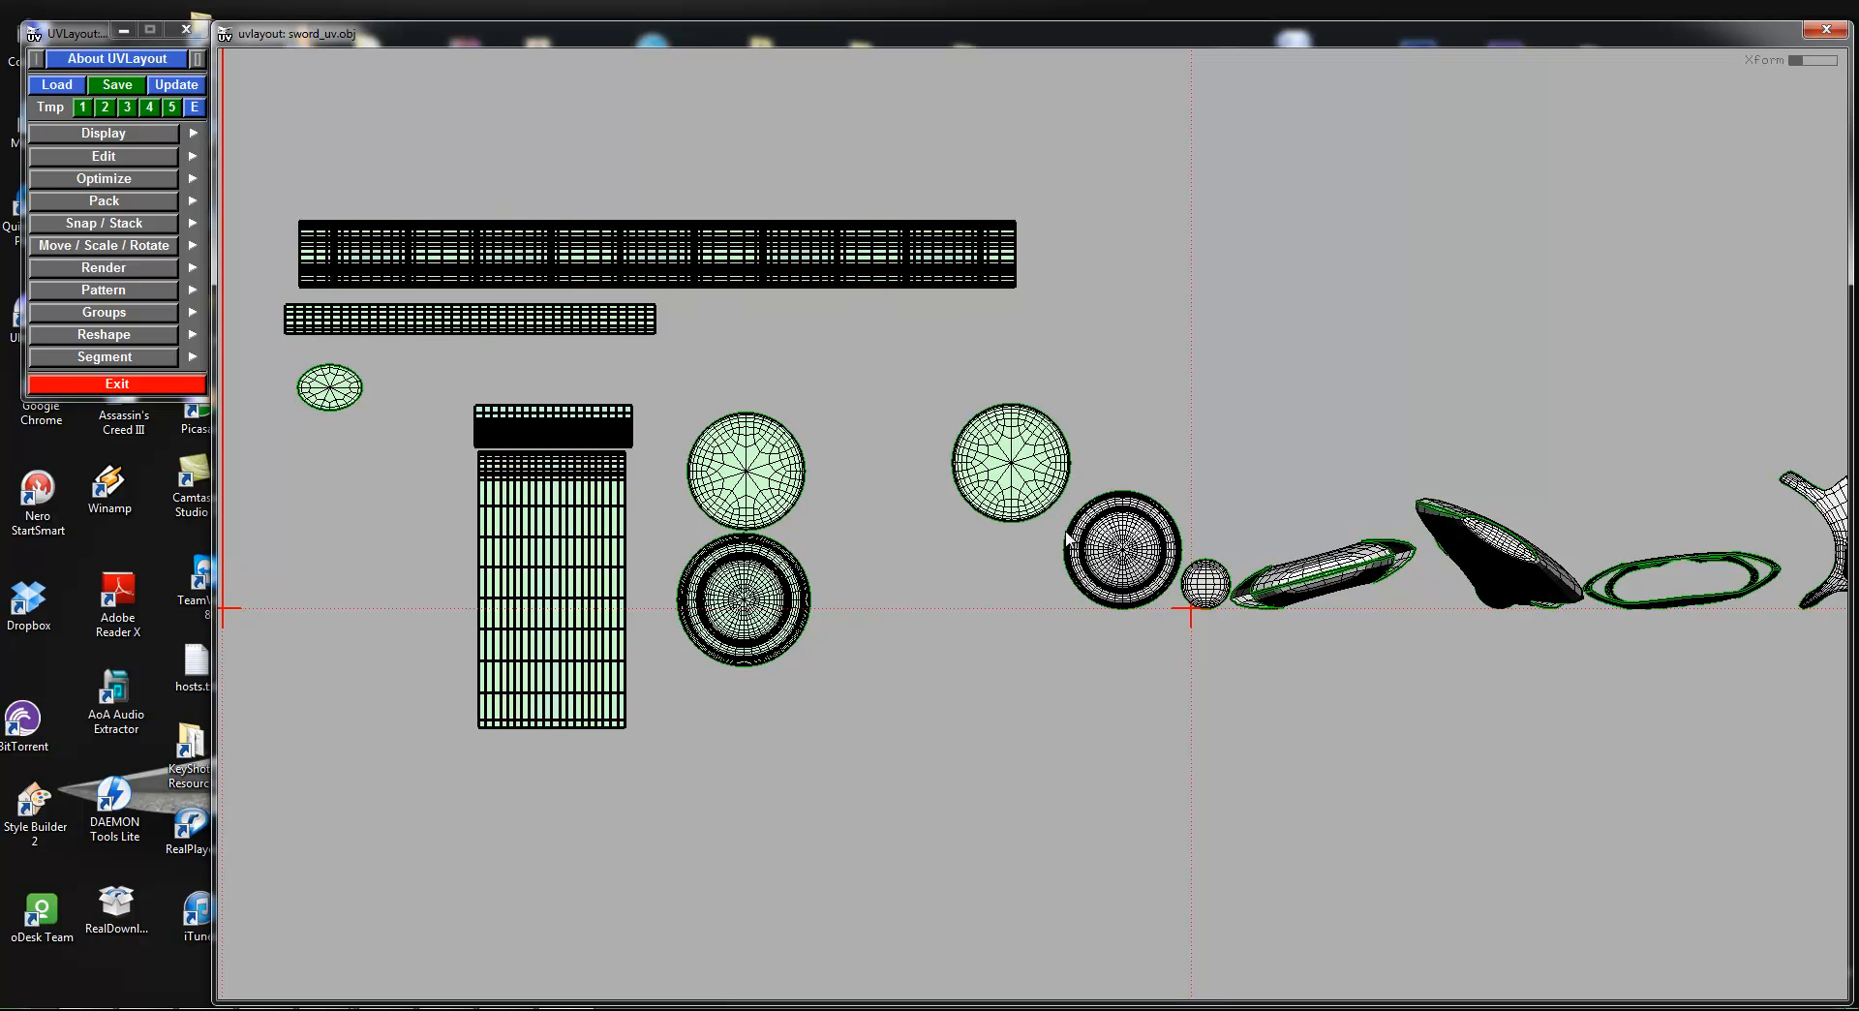
{"action": "middle_click_drag", "start_coordinate": [1126, 561], "coordinate": [1025, 609]}
{"action": "key", "text": "shift+f"}
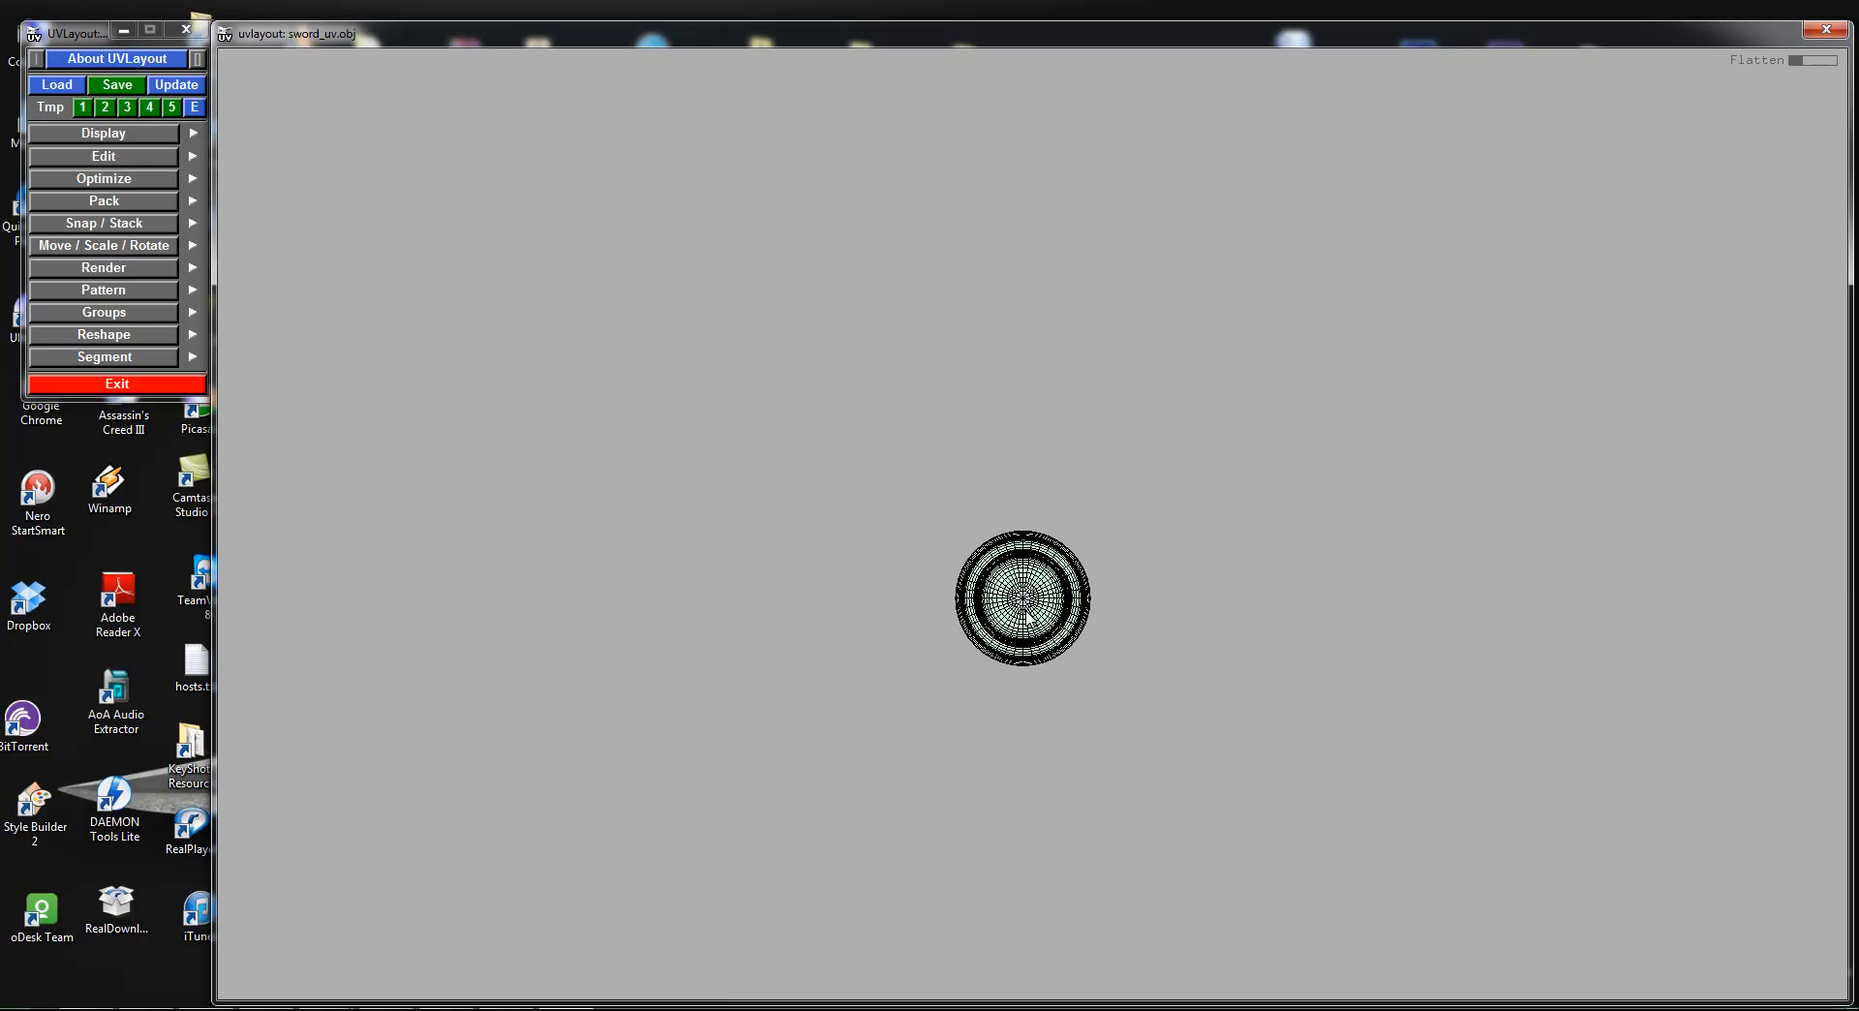
Step: Align the second ringed disc more closely under its plain disc and flatten the small spherical shell
{"action": "key", "text": "space"}
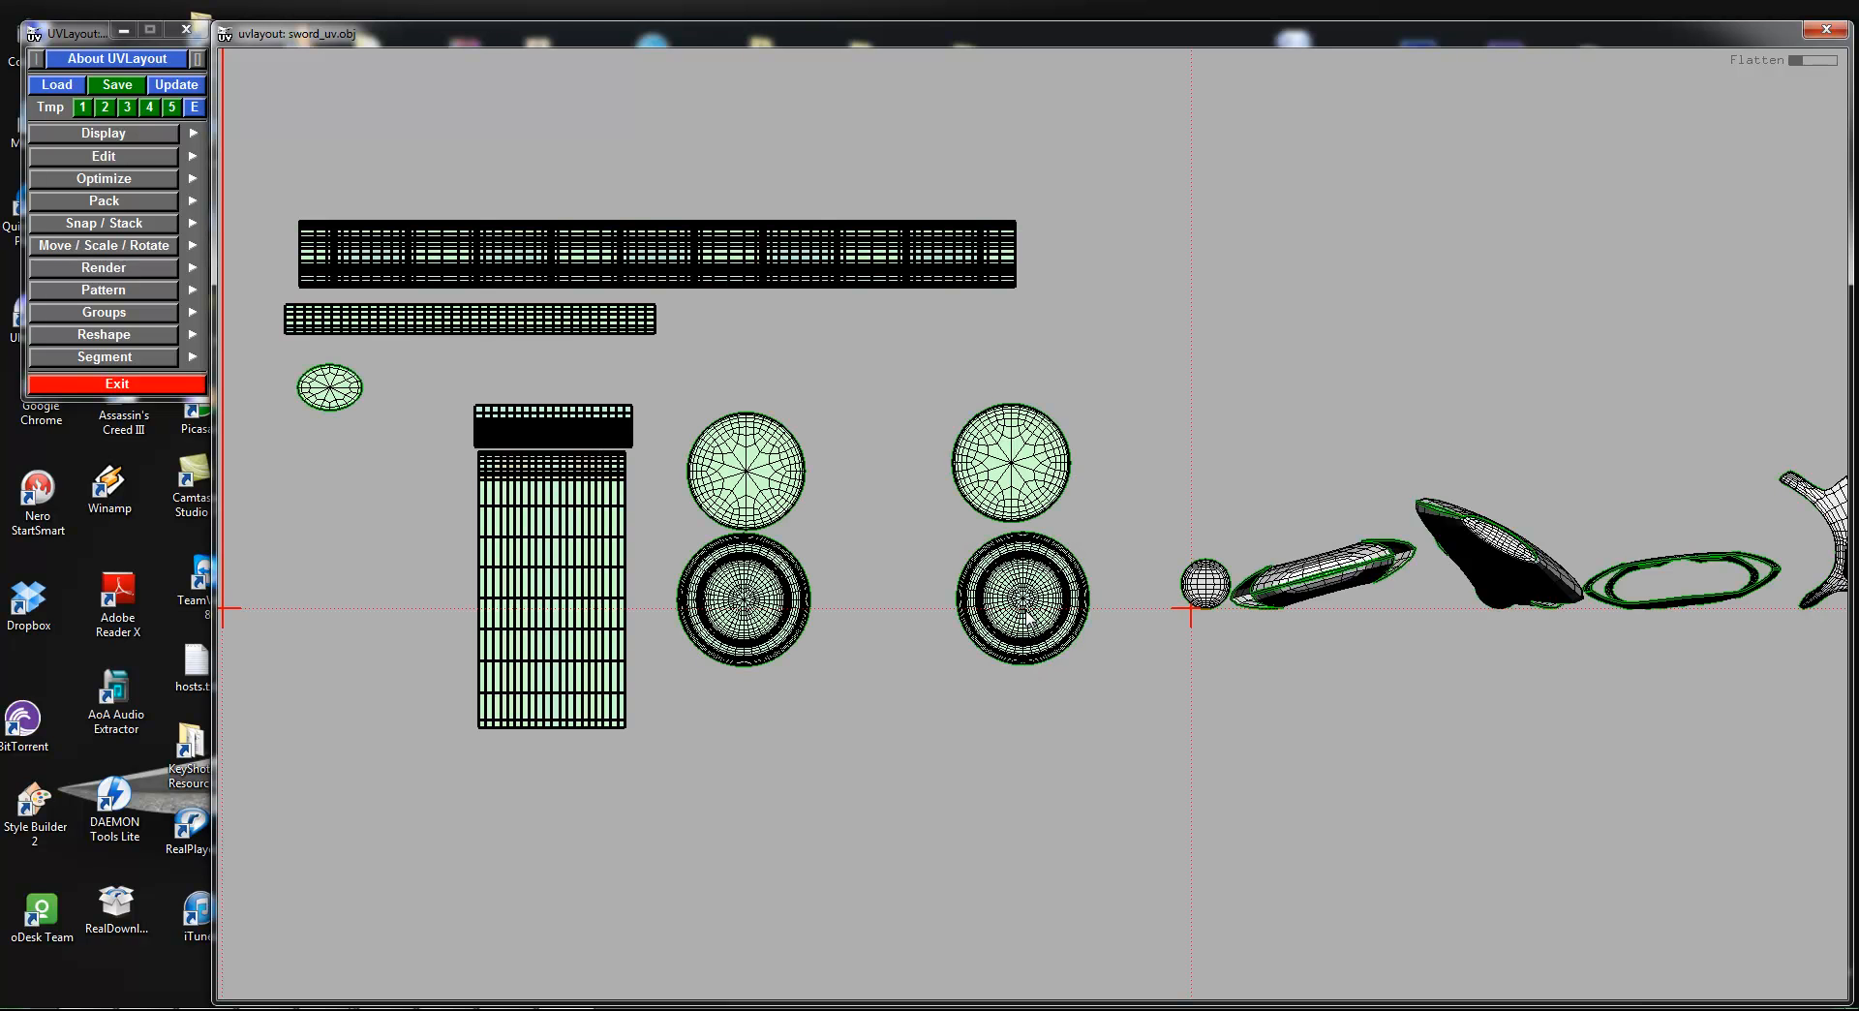
{"action": "middle_click_drag", "start_coordinate": [1024, 610], "coordinate": [1007, 608]}
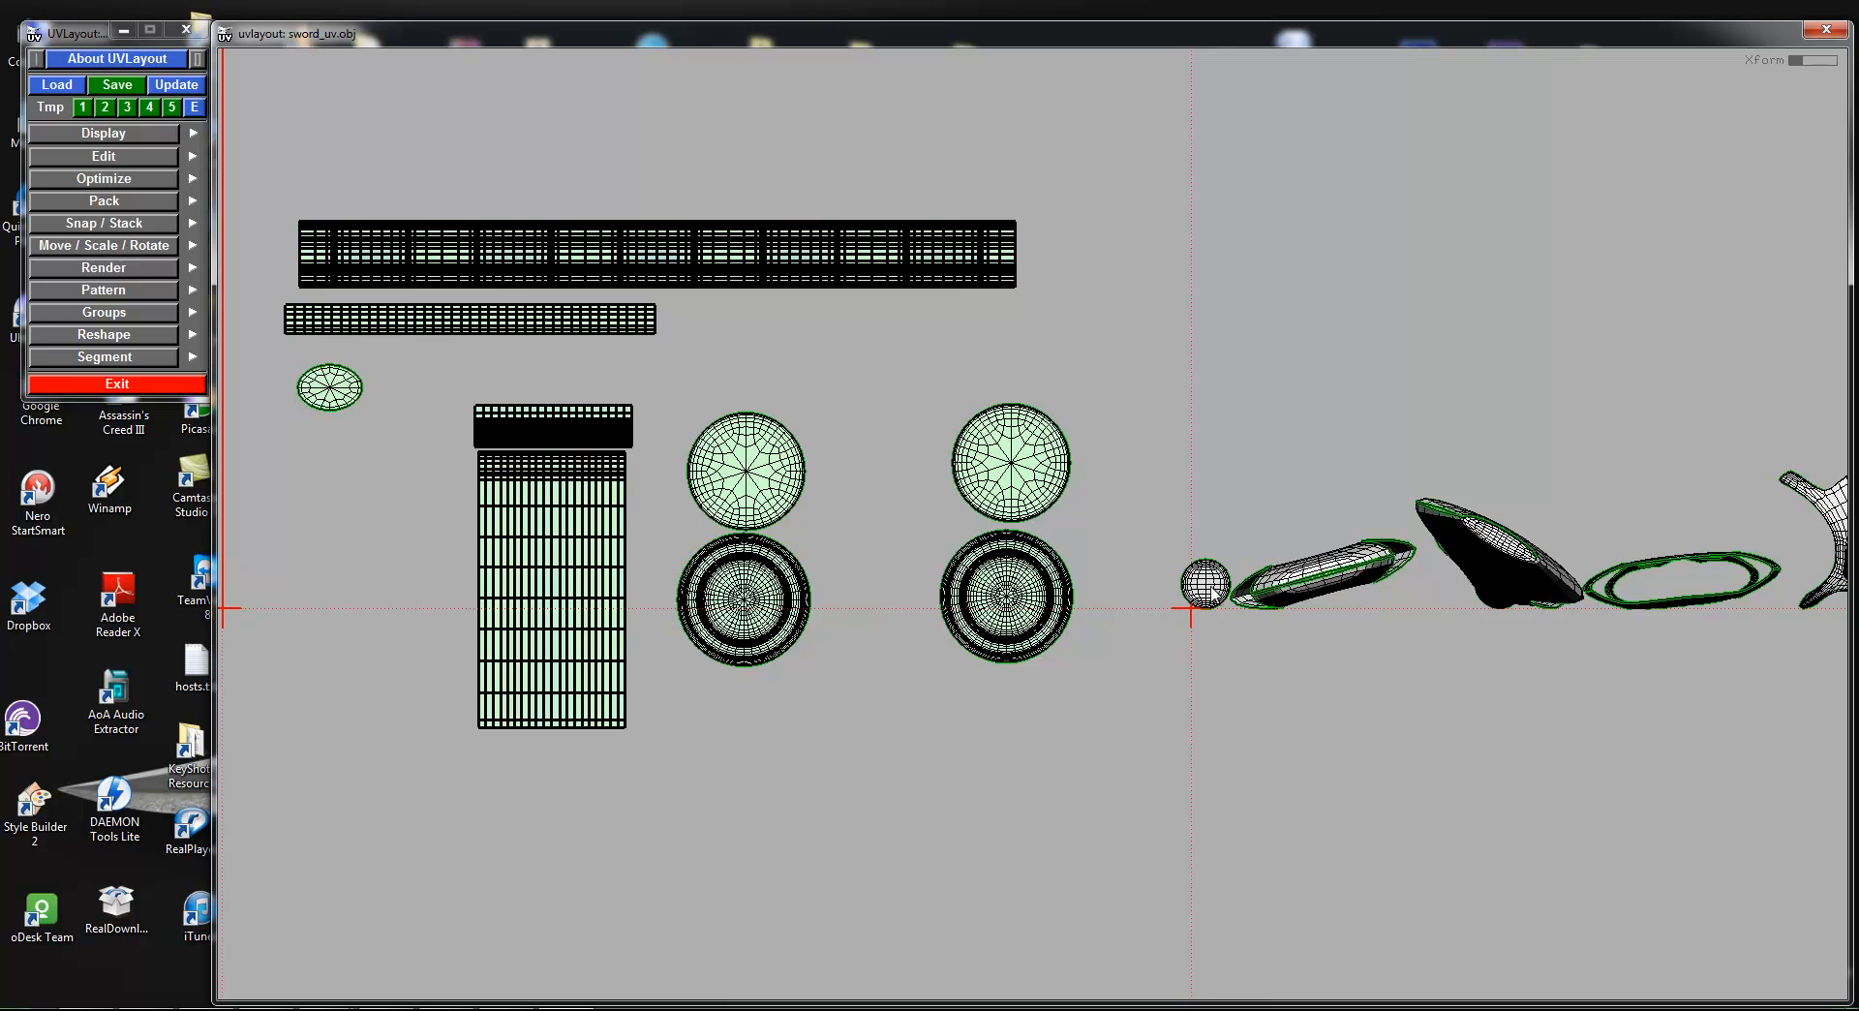
{"action": "key", "text": "f"}
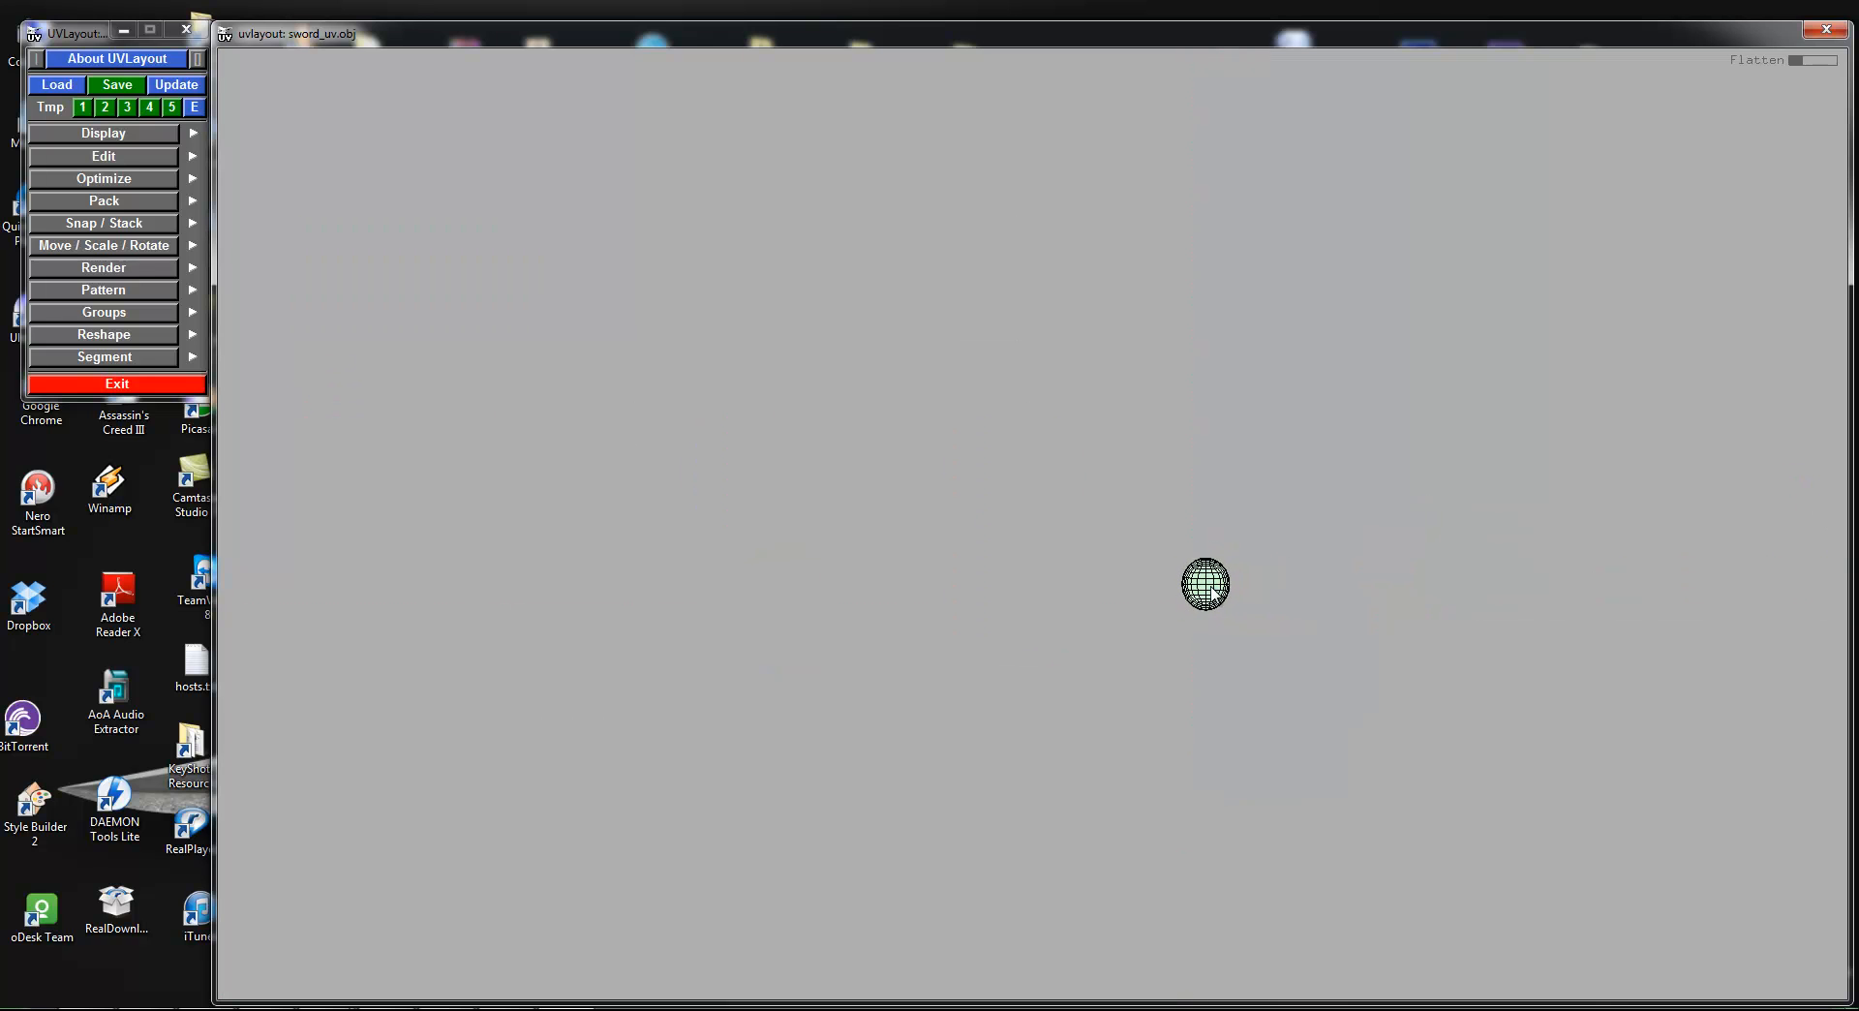
{"action": "key", "text": "space"}
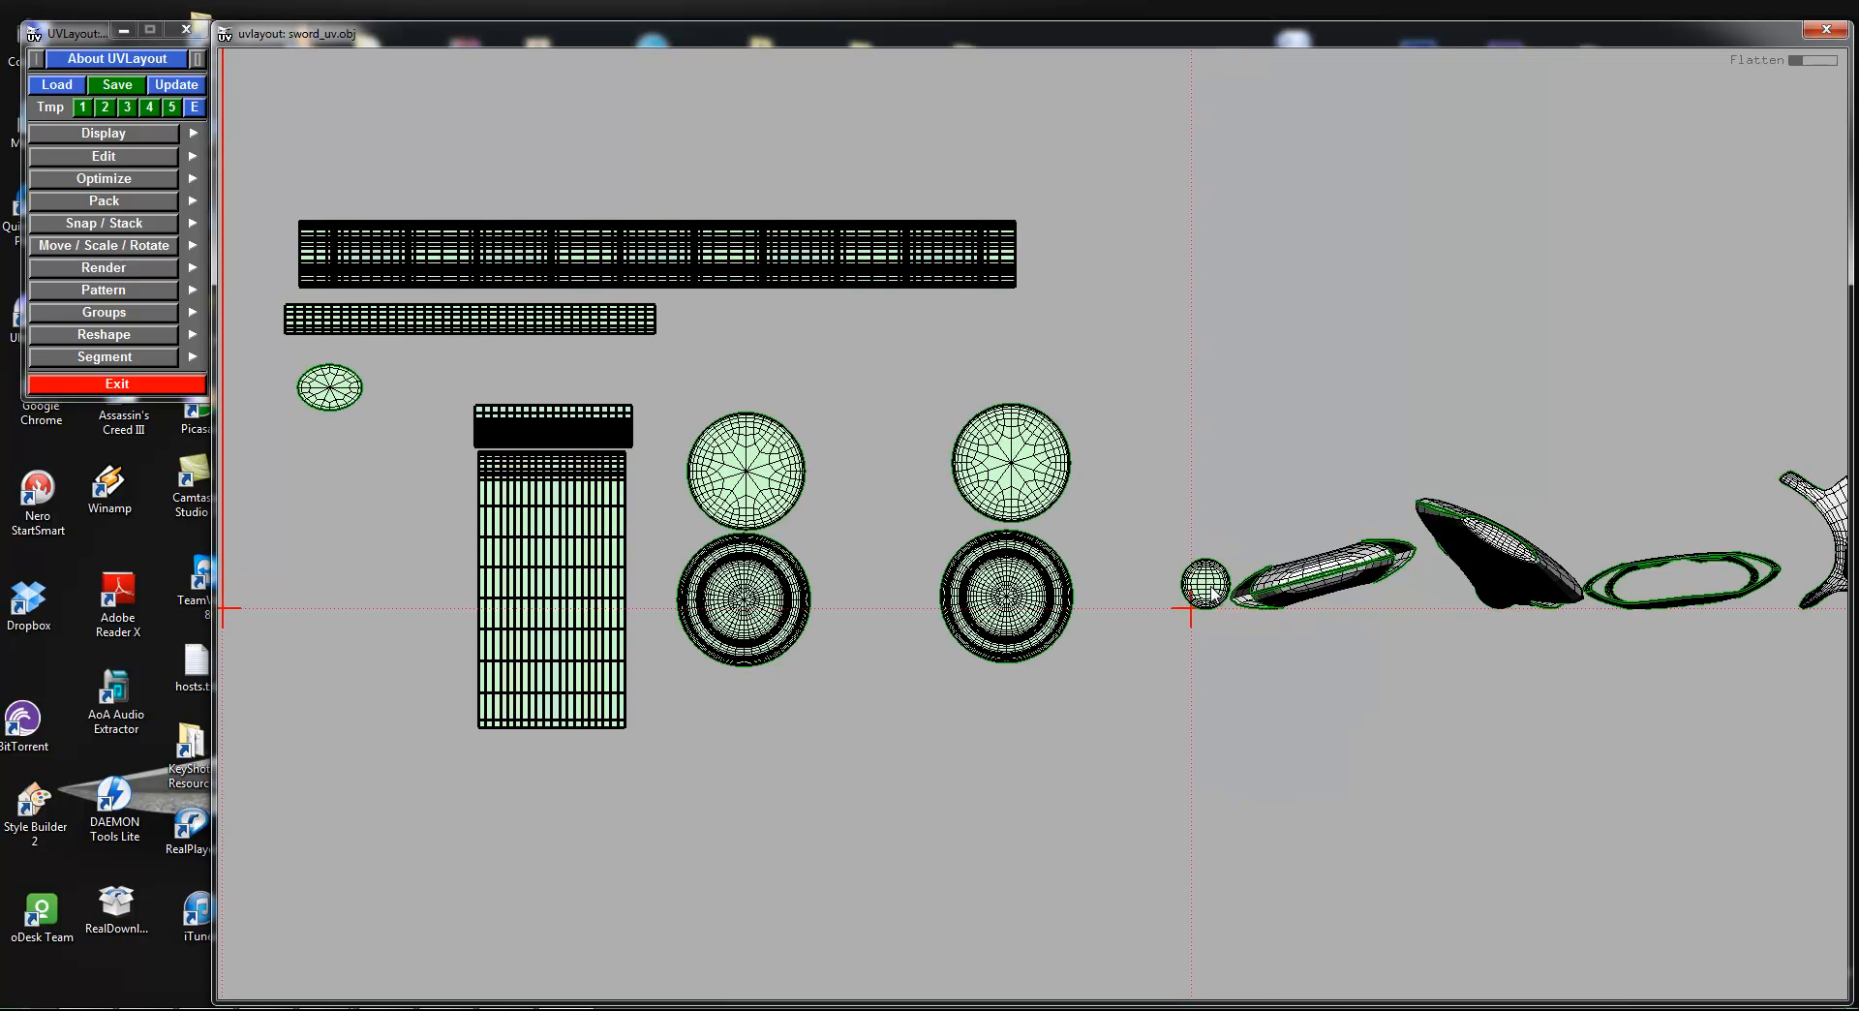
Step: Flatten the curved band shell beside the small sphere and raise it above the row
{"action": "right_click_drag", "start_coordinate": [1268, 517], "coordinate": [1676, 514]}
{"action": "right_click_drag", "start_coordinate": [1377, 504], "coordinate": [804, 623]}
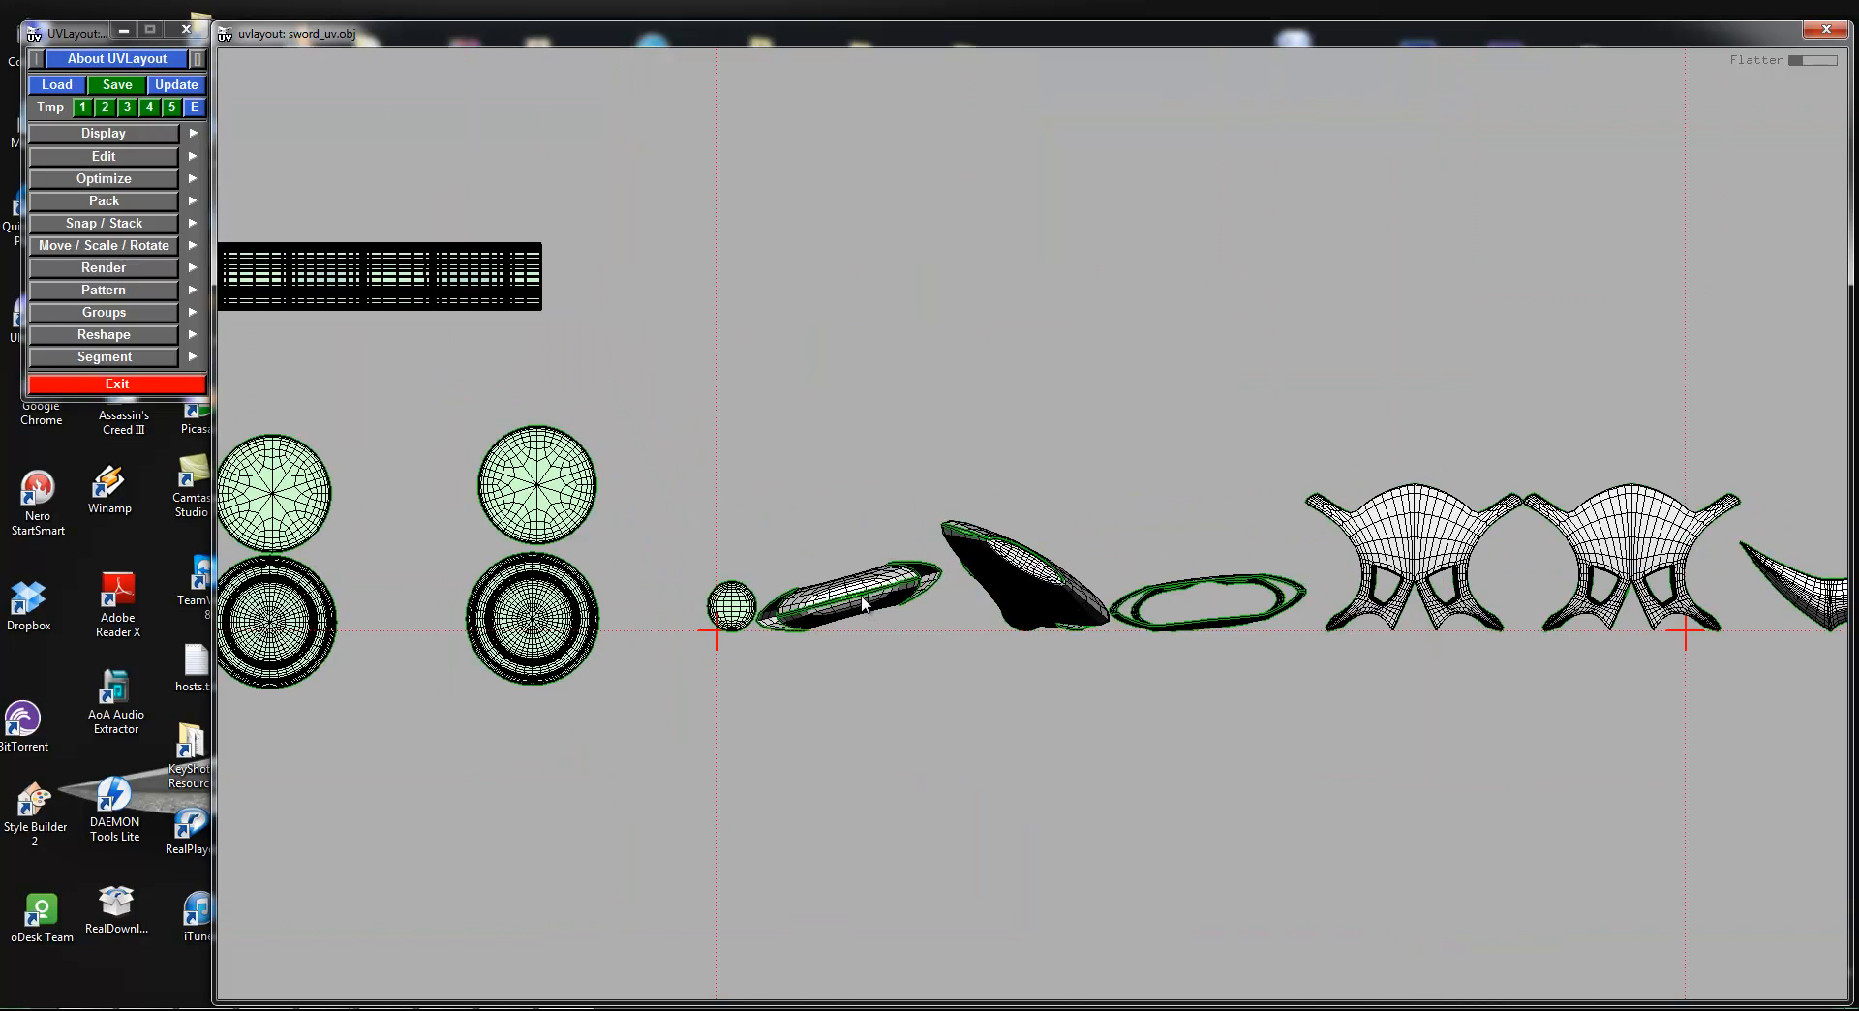
{"action": "key", "text": "f"}
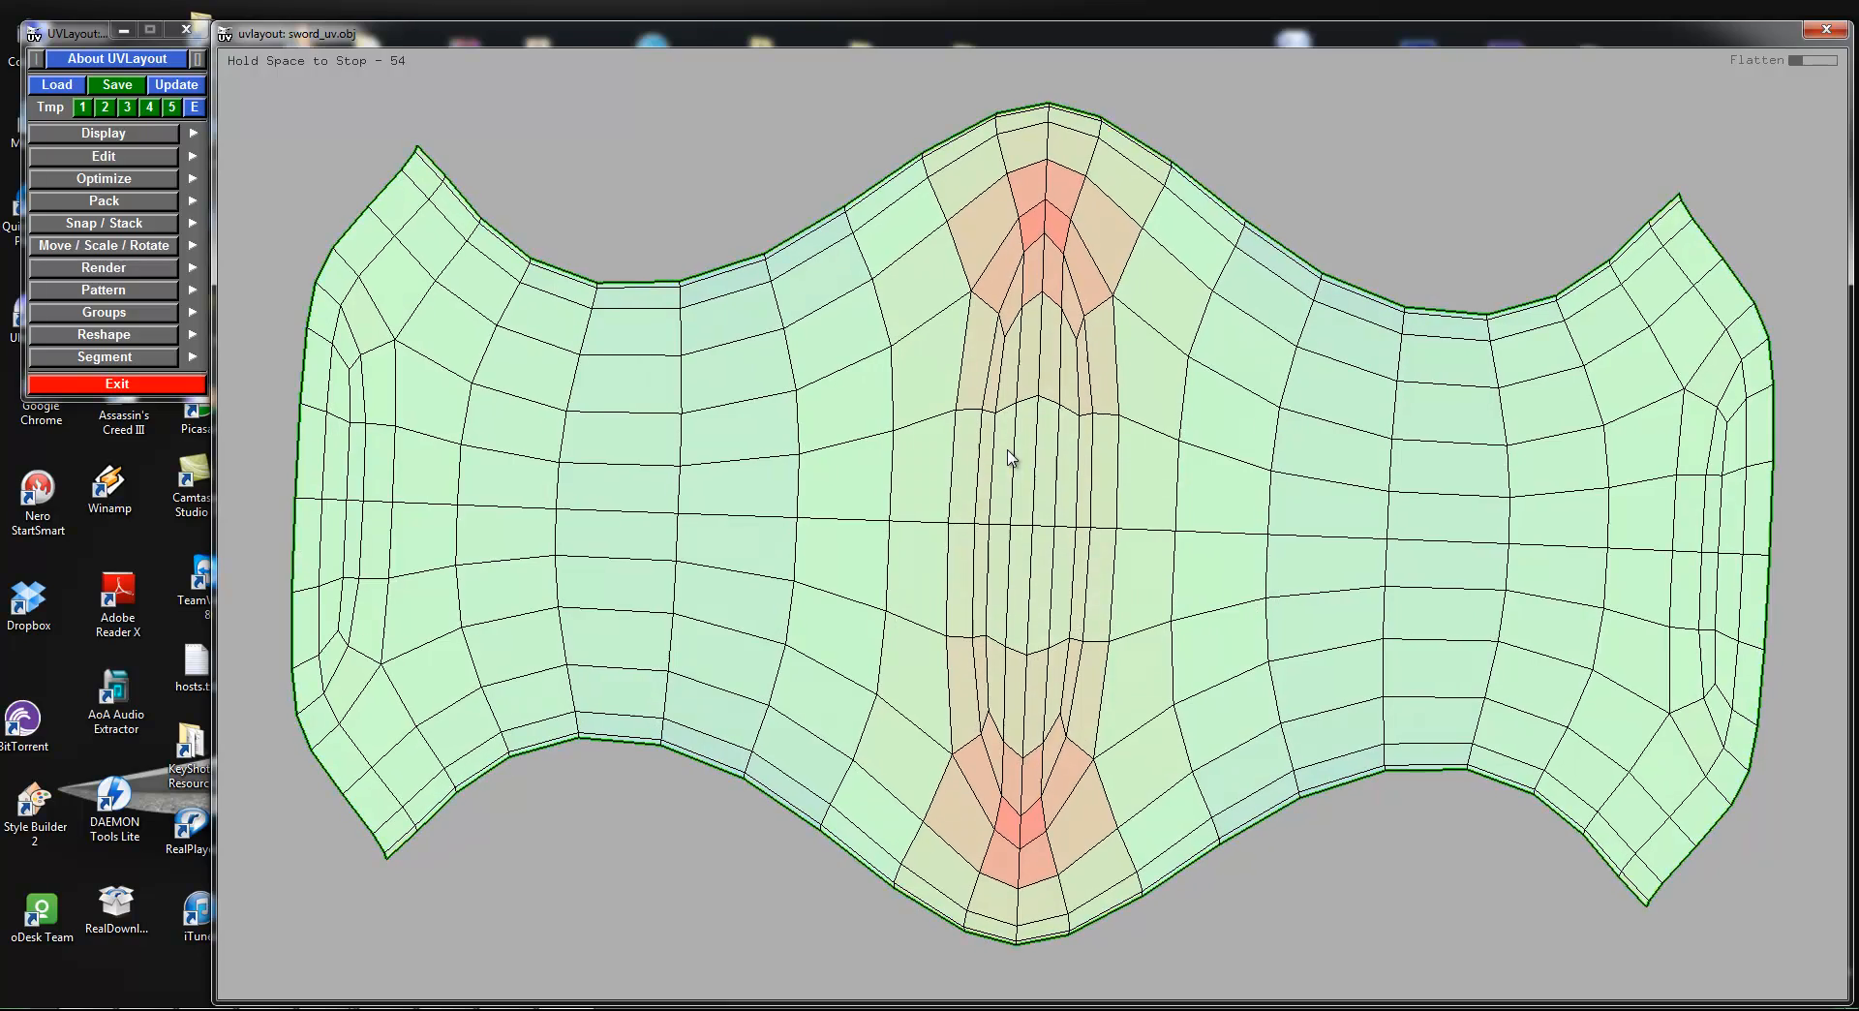
{"action": "key", "text": "space"}
{"action": "middle_click_drag", "start_coordinate": [1032, 535], "coordinate": [1040, 416]}
Step: Flatten the dark dish-shaped shell with the central hole and place it upright below the flattened band
{"action": "key", "text": "shift+f"}
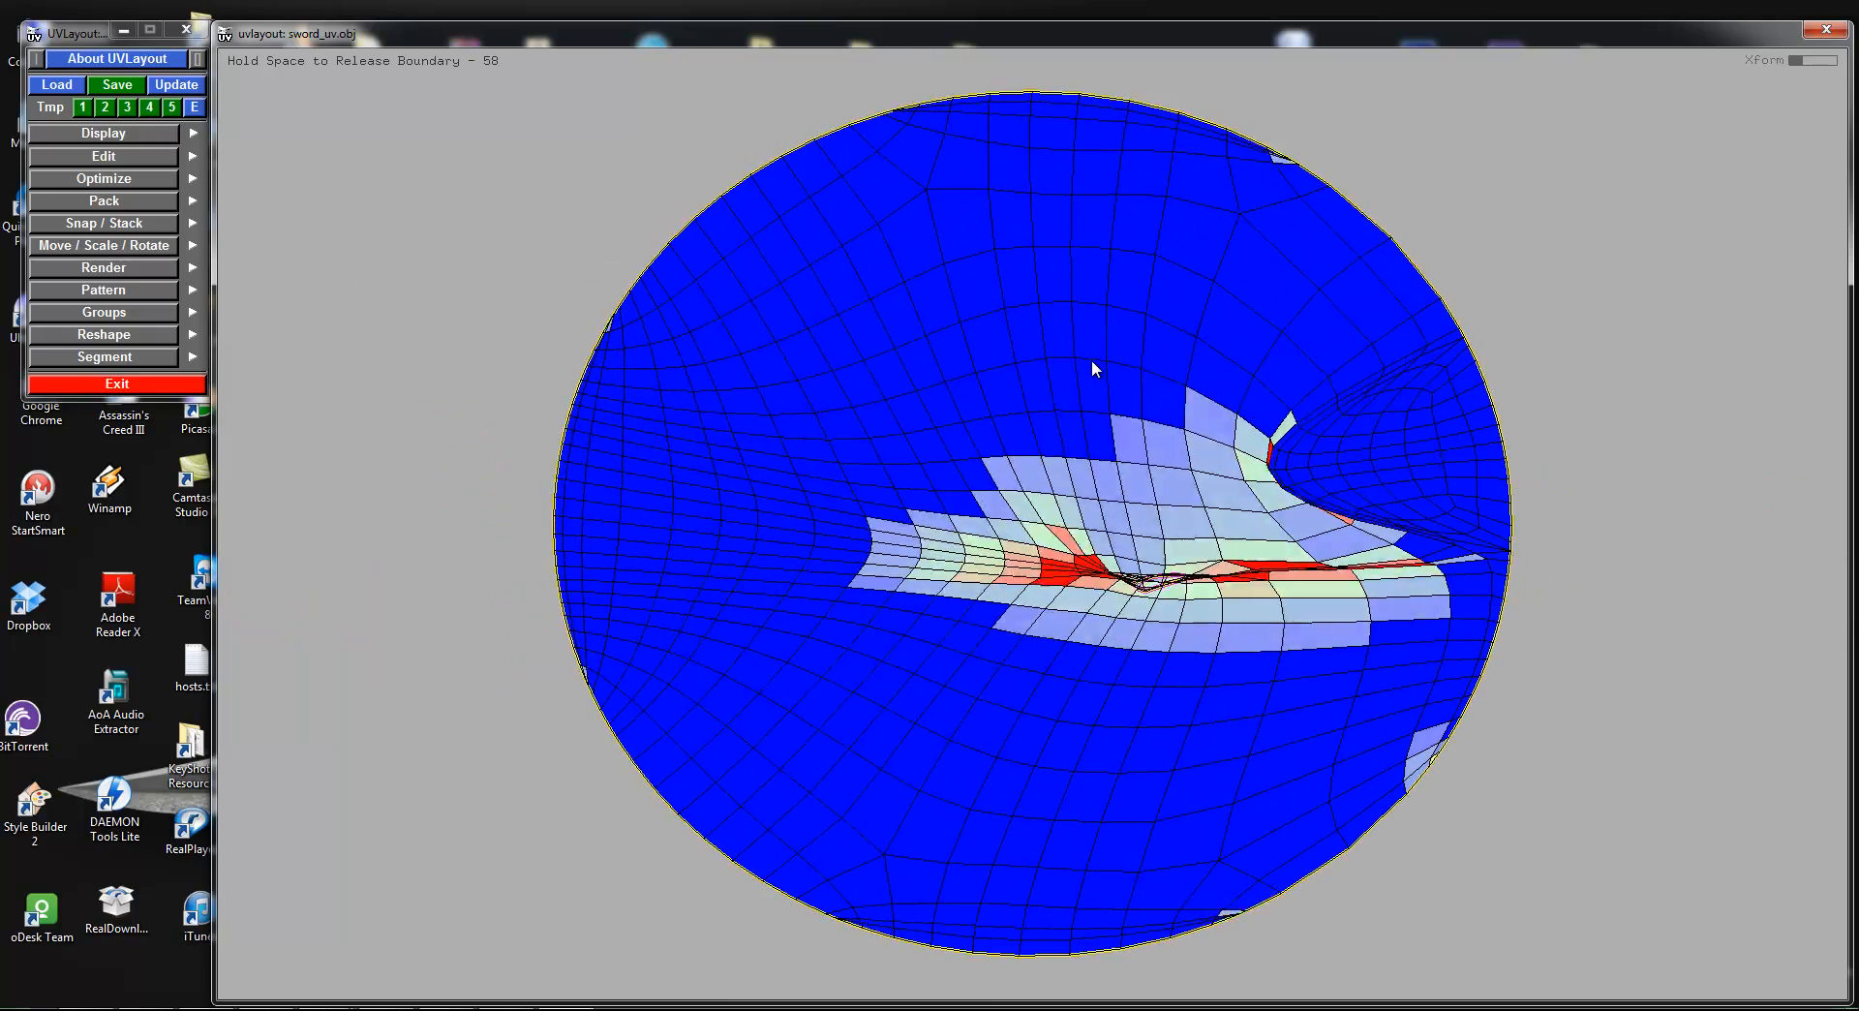
{"action": "key", "text": "space"}
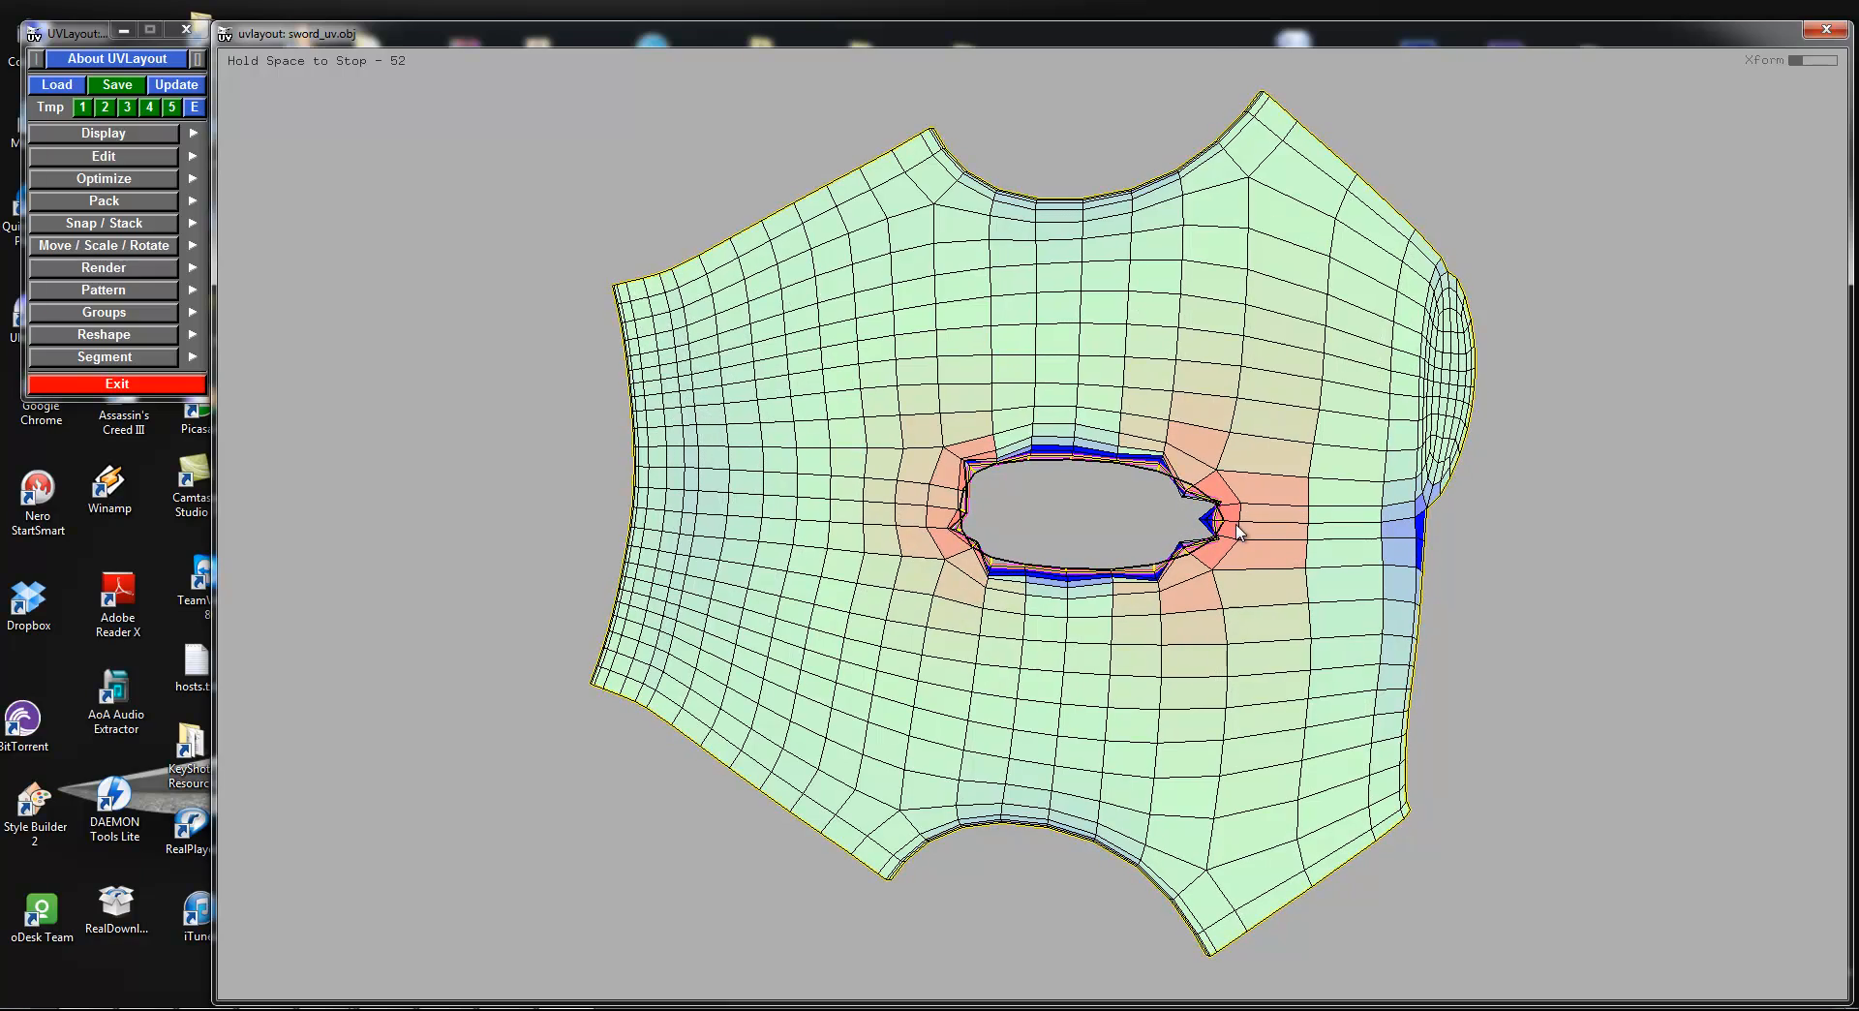
{"action": "key", "text": "space"}
{"action": "left_click_drag", "start_coordinate": [888, 543], "coordinate": [1066, 552]}
{"action": "scroll", "coordinate": [1014, 492], "scroll_direction": "down", "scroll_amount": 10}
{"action": "scroll", "coordinate": [965, 581], "scroll_direction": "up", "scroll_amount": 1}
{"action": "middle_click_drag", "start_coordinate": [956, 556], "coordinate": [953, 722]}
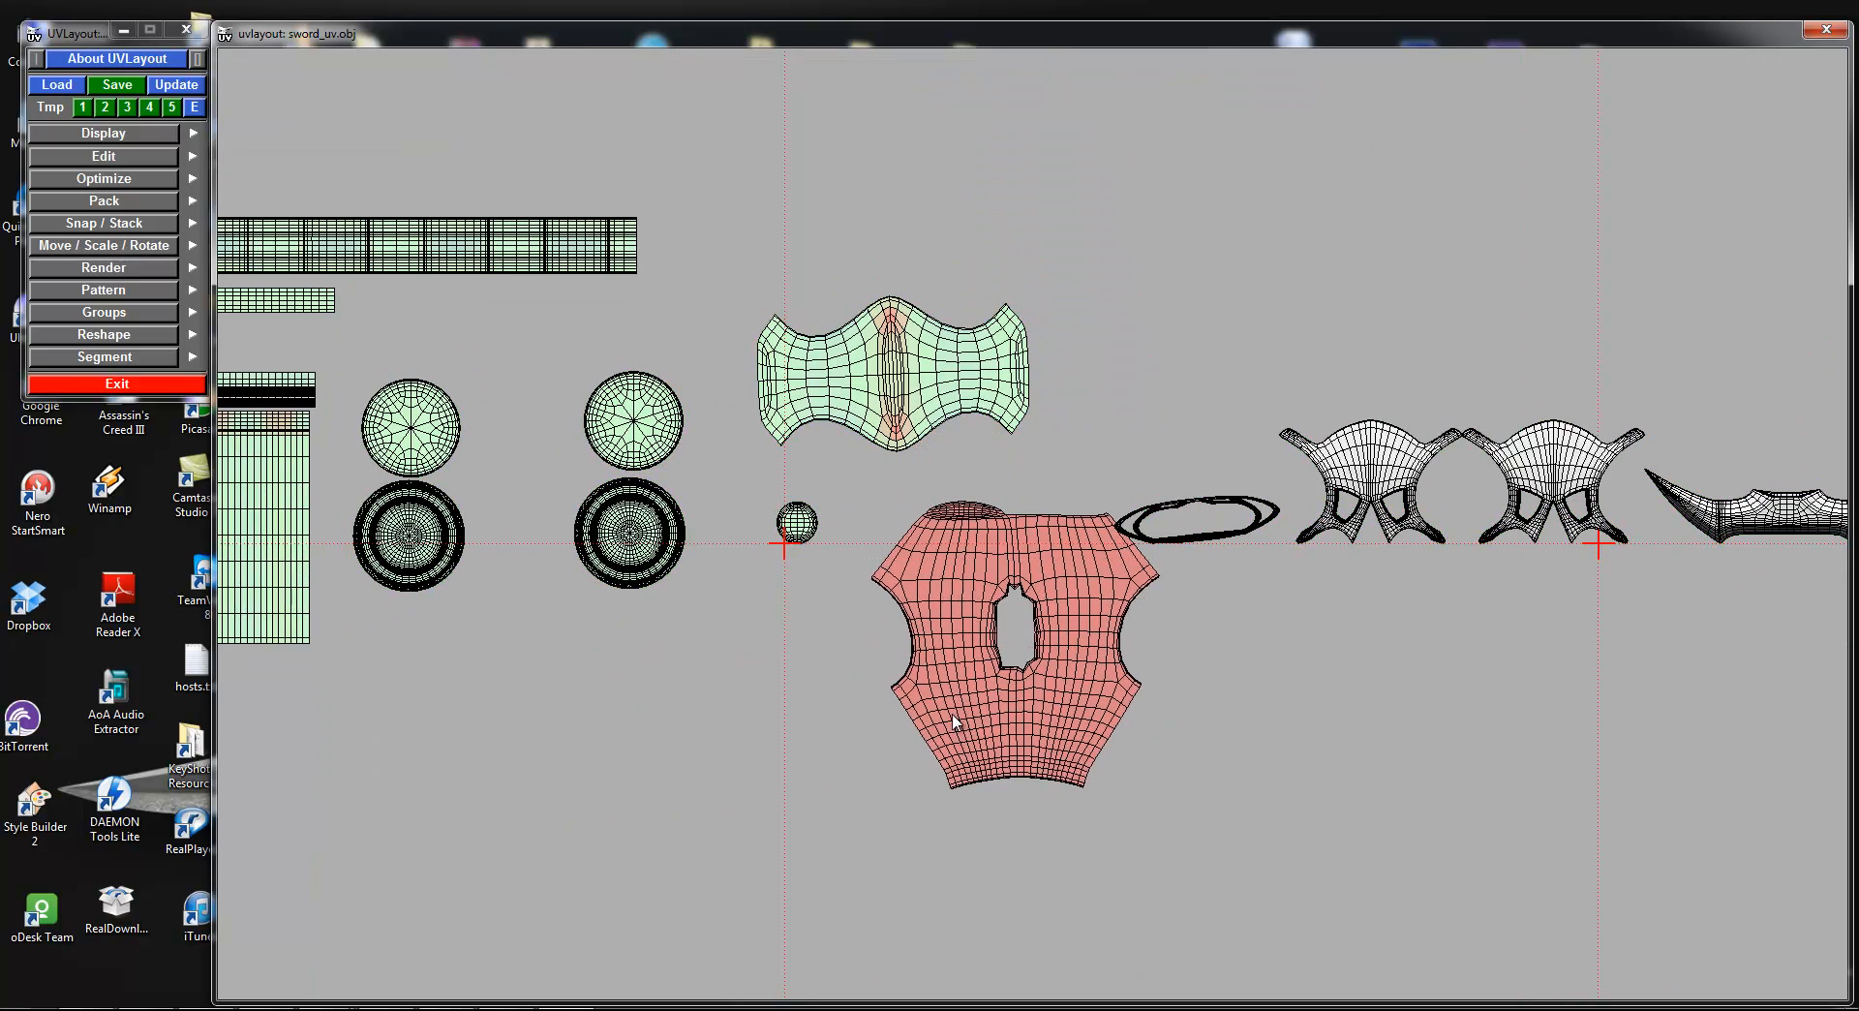
Step: Untag the boundary of the central hole in the dish-shaped shell and flatten the shell again
{"action": "scroll", "coordinate": [978, 540], "scroll_direction": "up", "scroll_amount": 5}
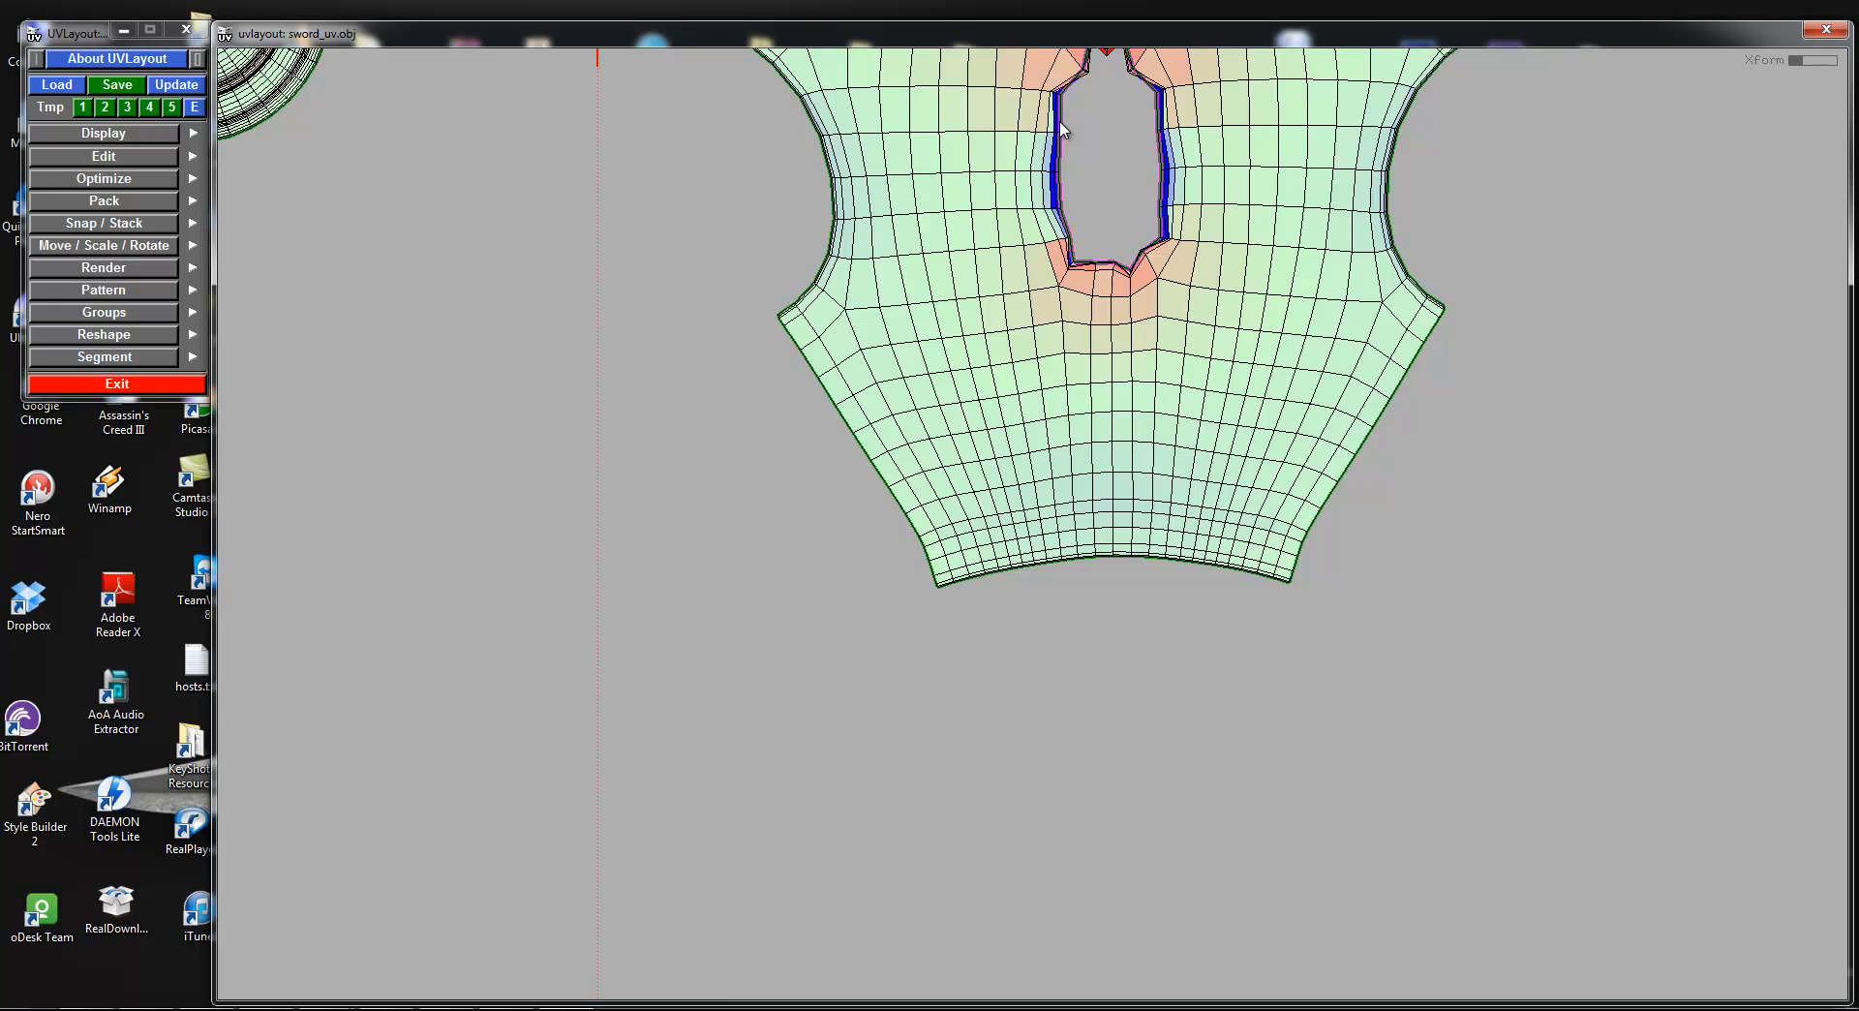
{"action": "key", "text": "t"}
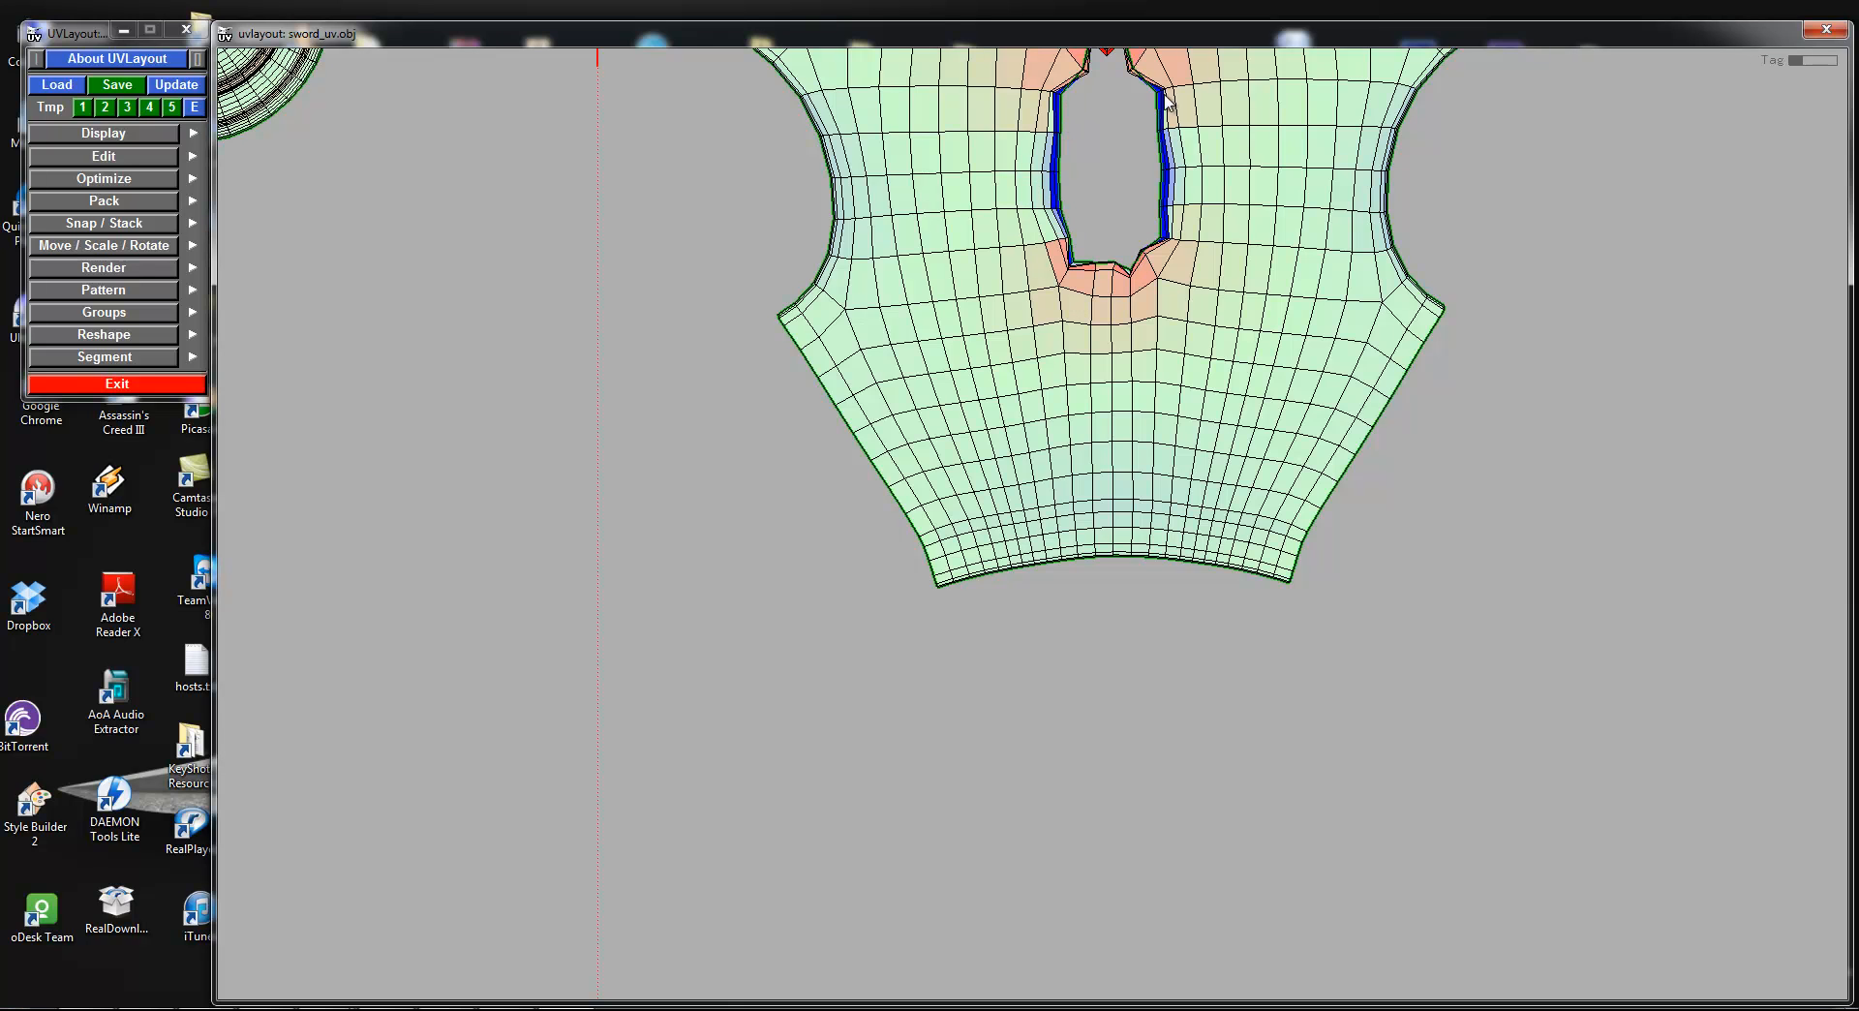
{"action": "middle_click_drag", "start_coordinate": [1057, 273], "coordinate": [1057, 275]}
{"action": "middle_click_drag", "start_coordinate": [1104, 215], "coordinate": [1100, 372]}
{"action": "key", "text": "f"}
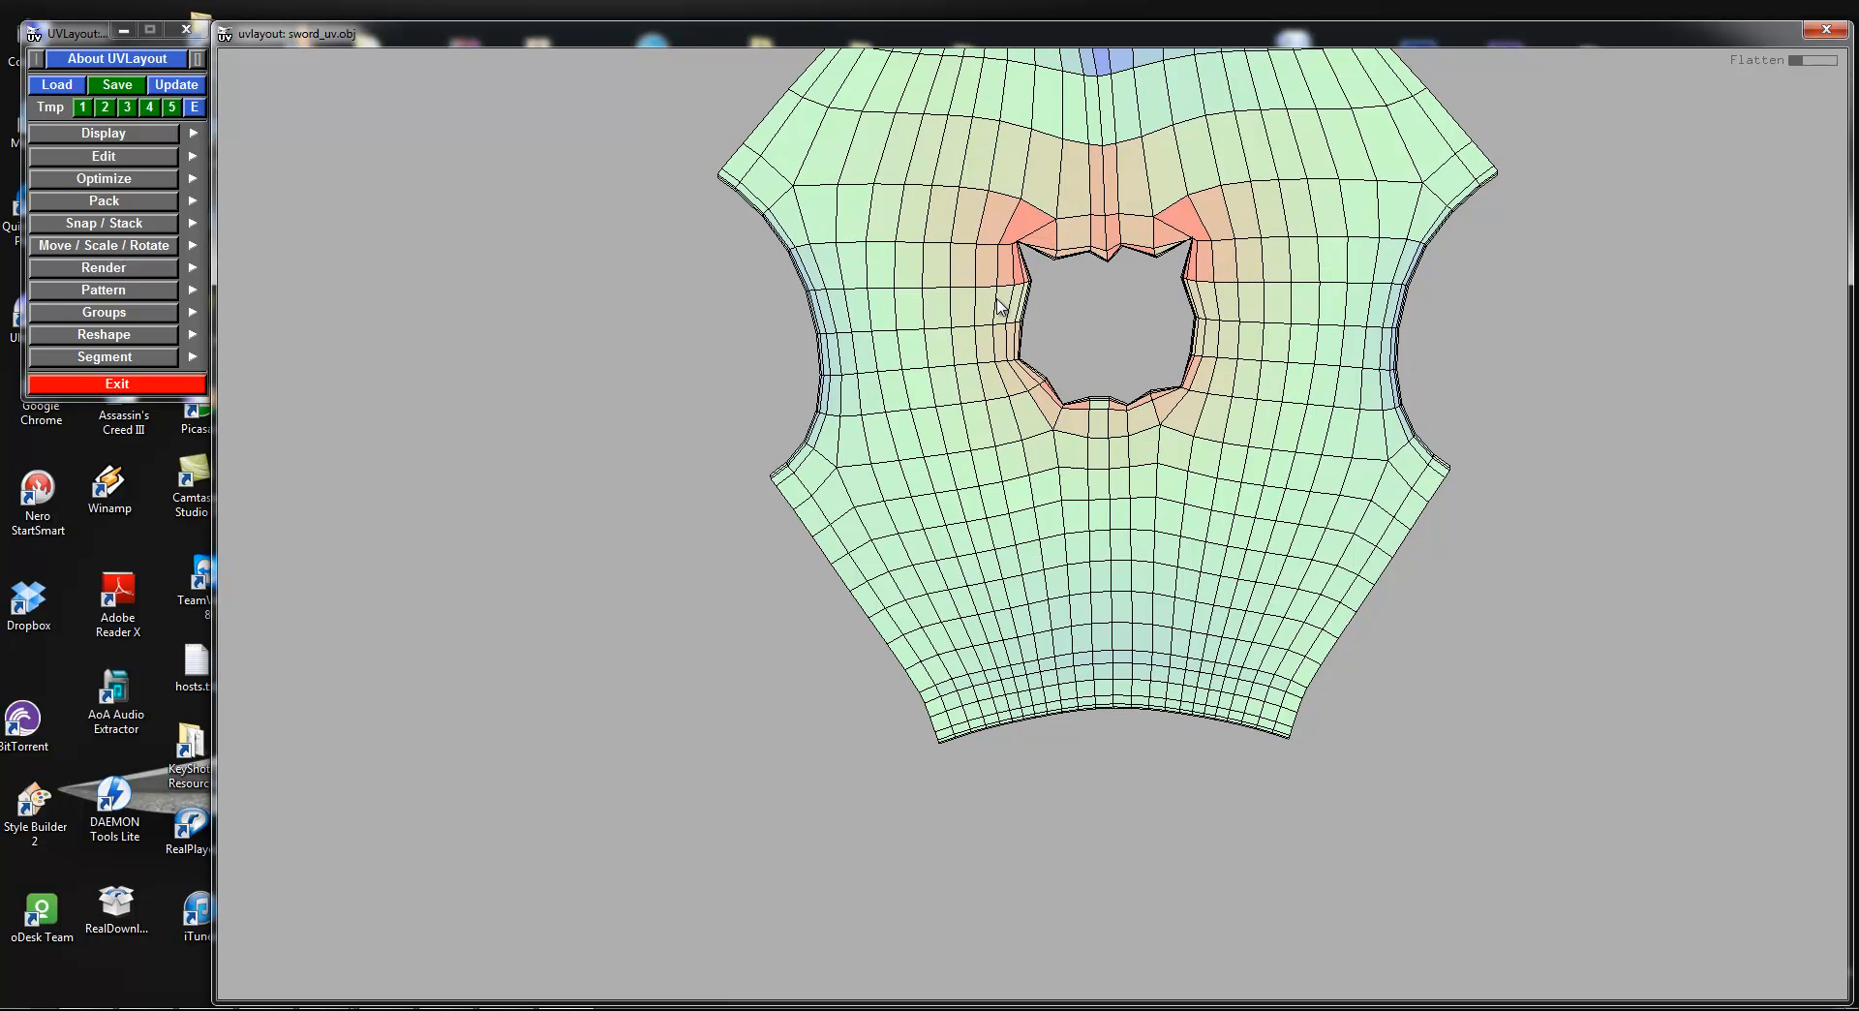
{"action": "key", "text": "space"}
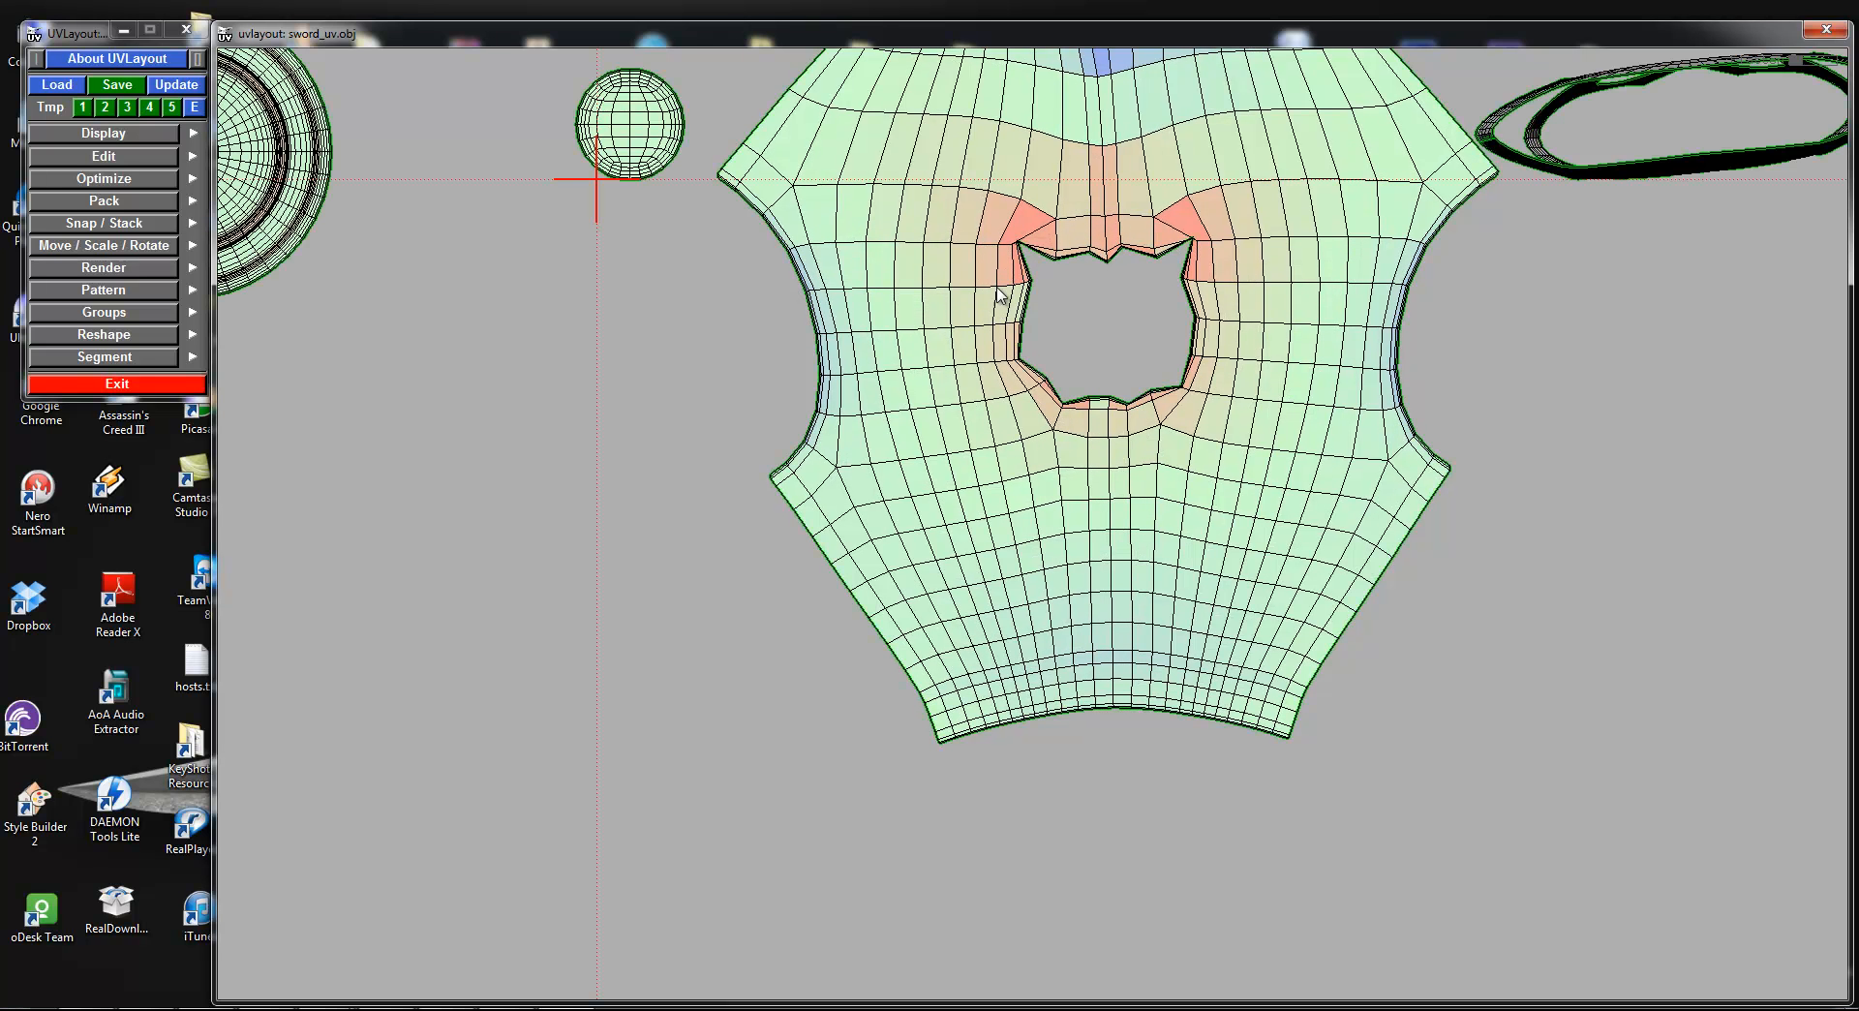
Step: Round out the jagged edge of the central hole with the flatten brush and raise the shell above the row
{"action": "key", "text": "f"}
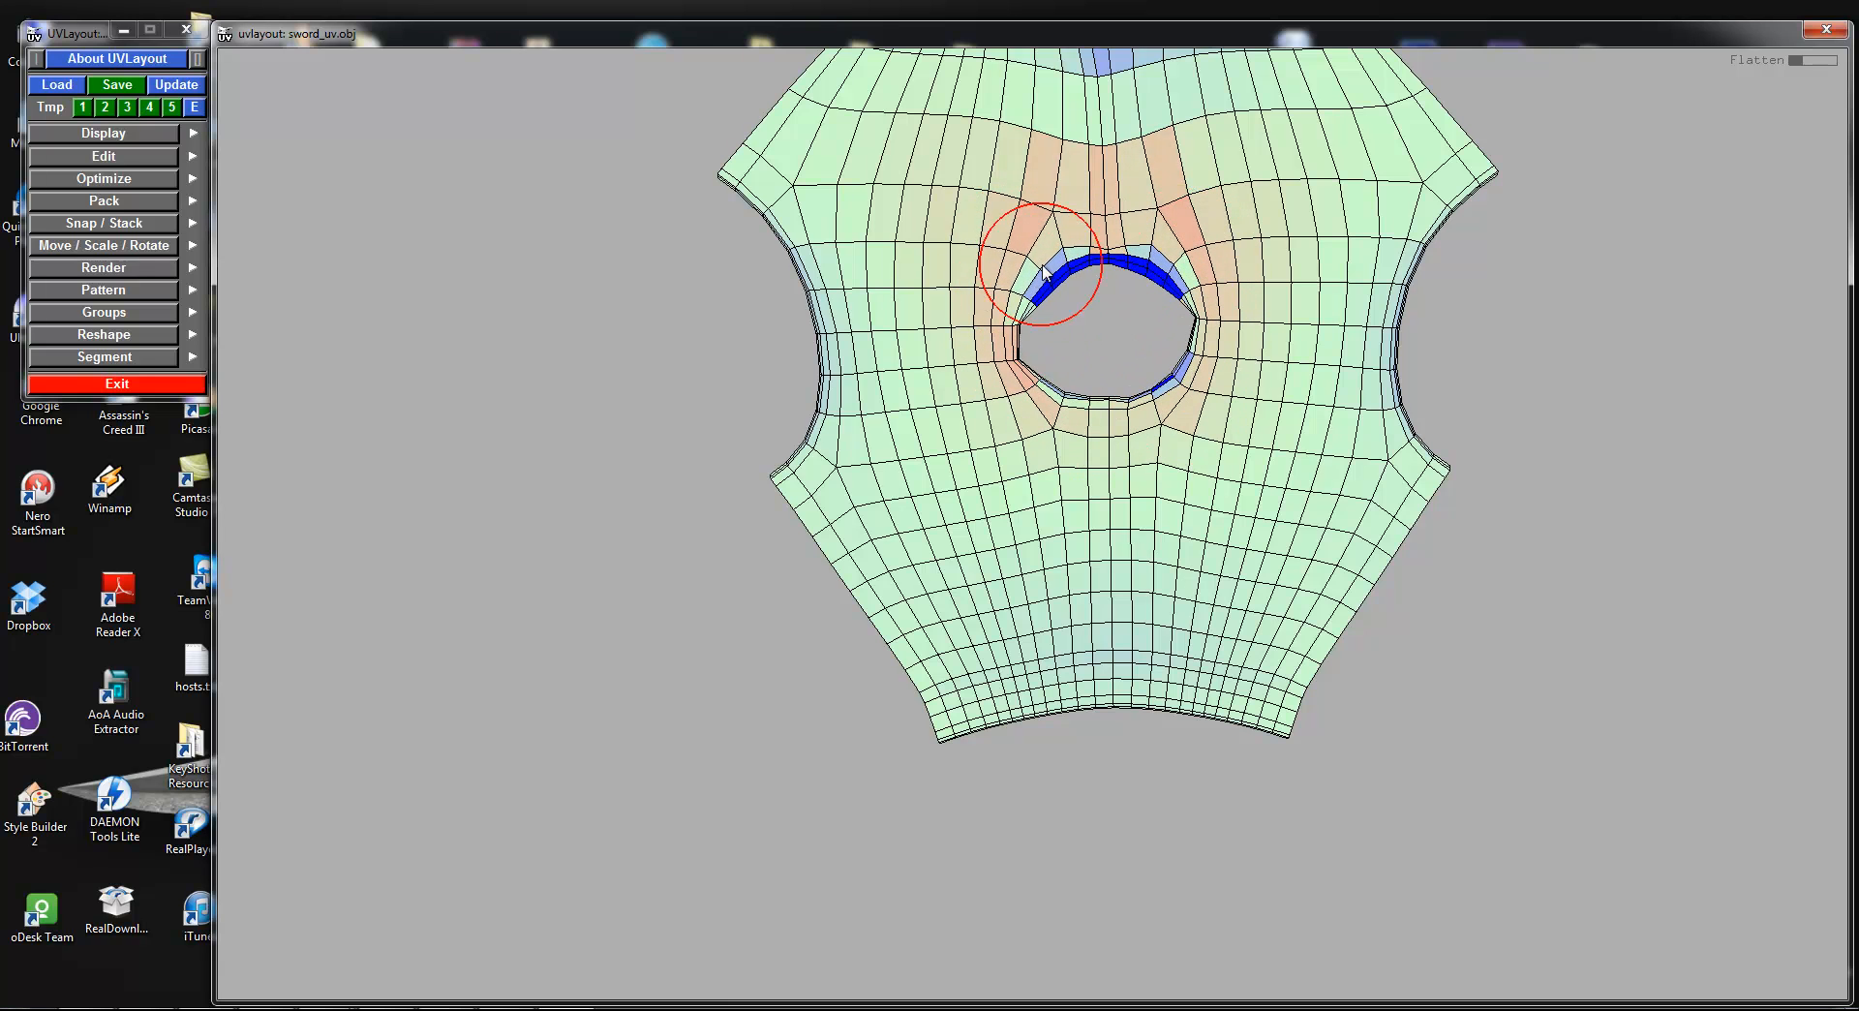
{"action": "key", "text": "space"}
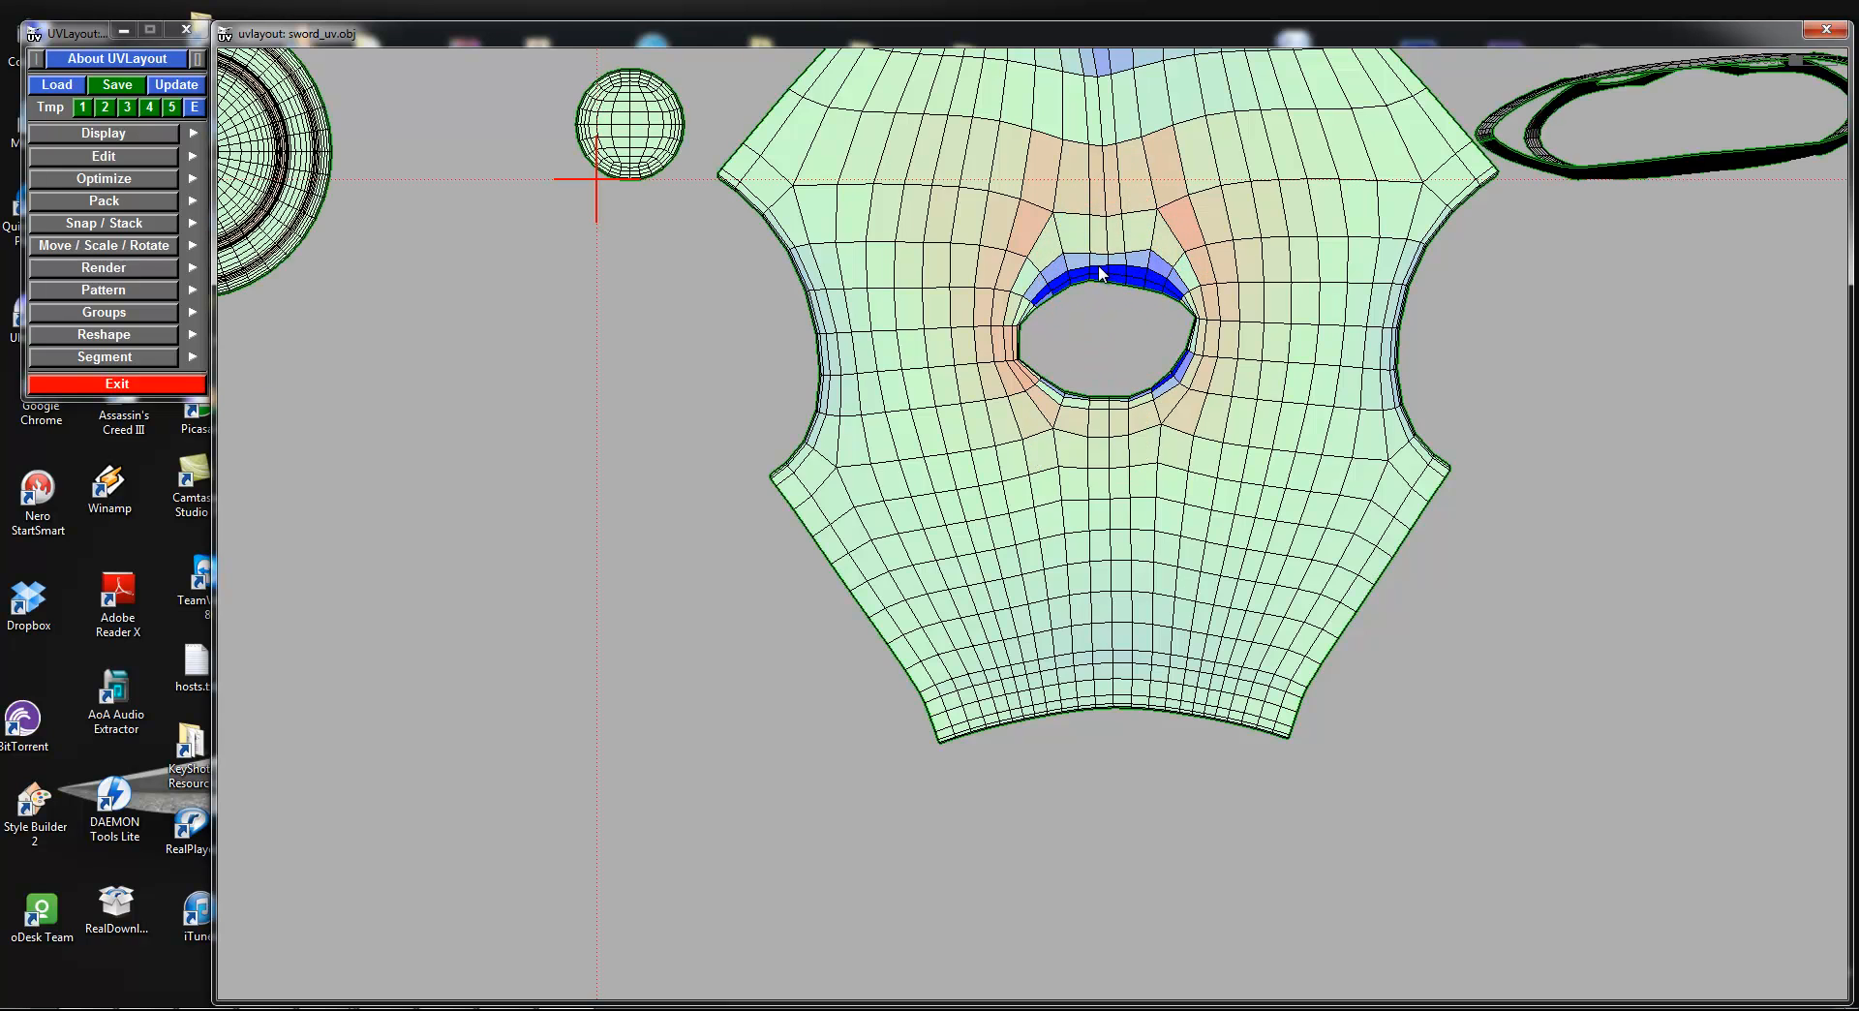
{"action": "key", "text": "f"}
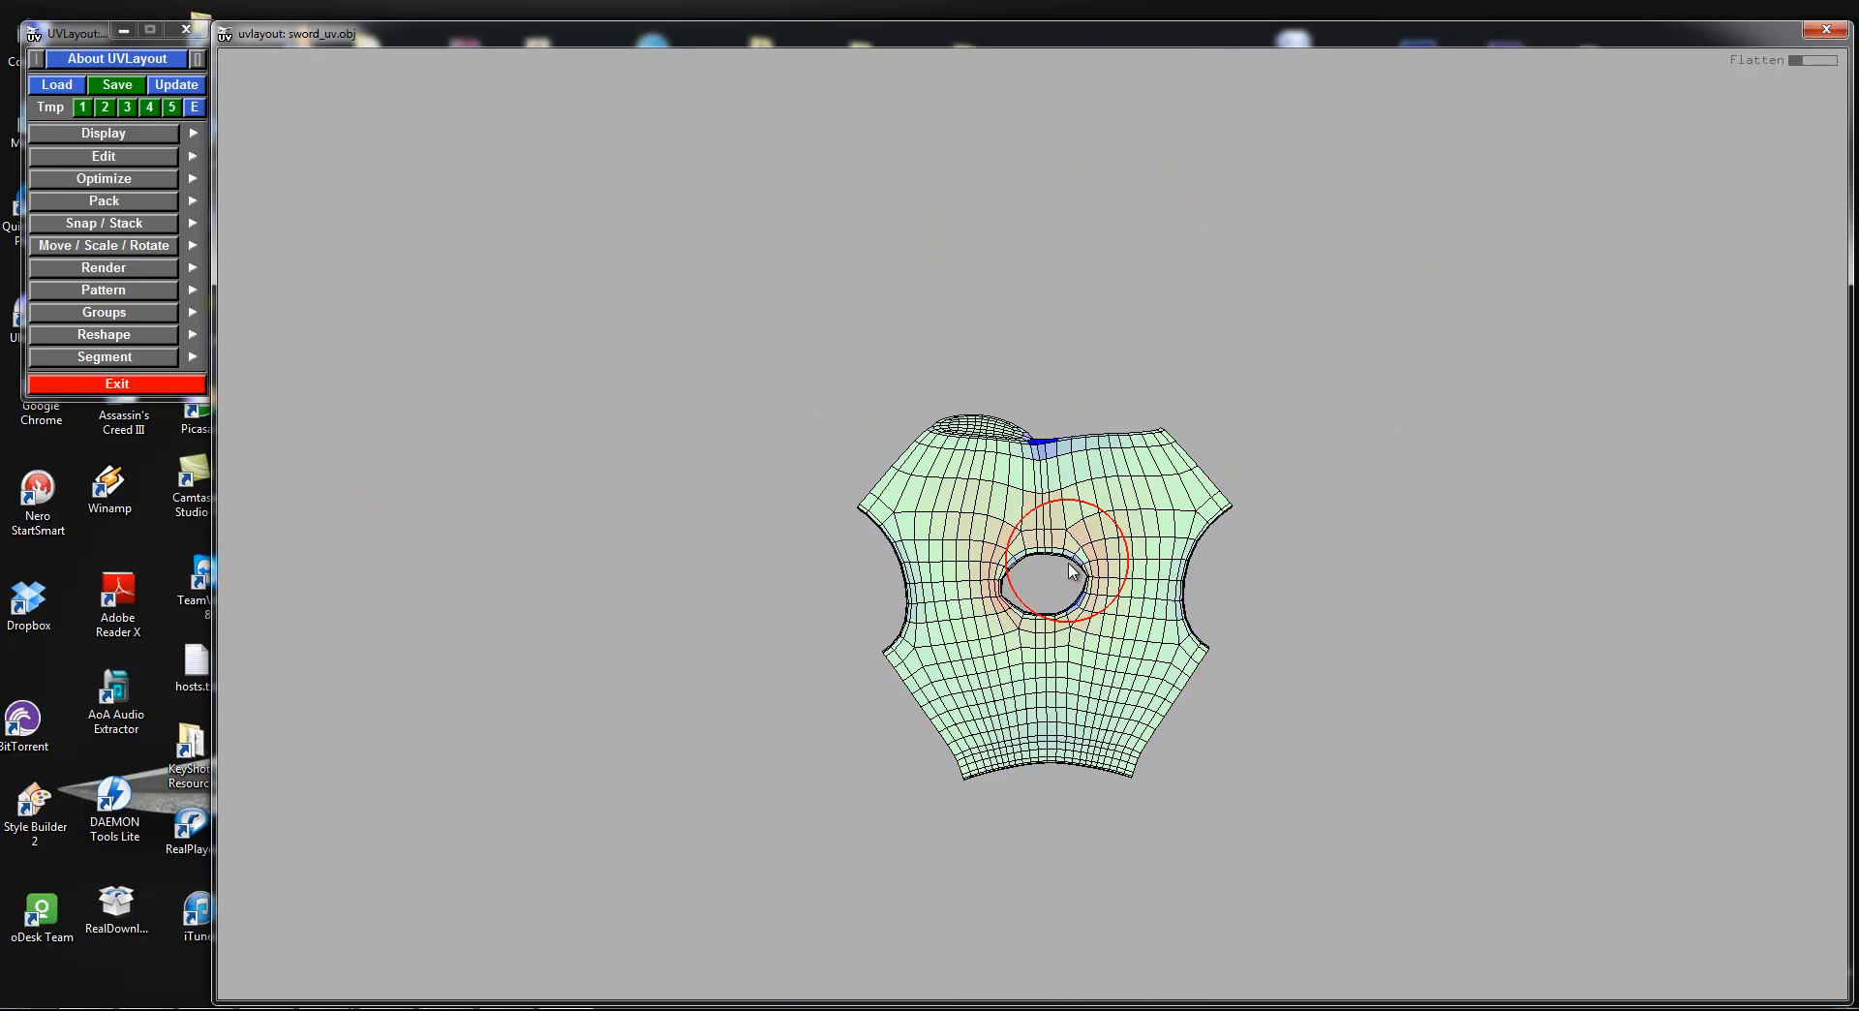
{"action": "key", "text": "shift+f"}
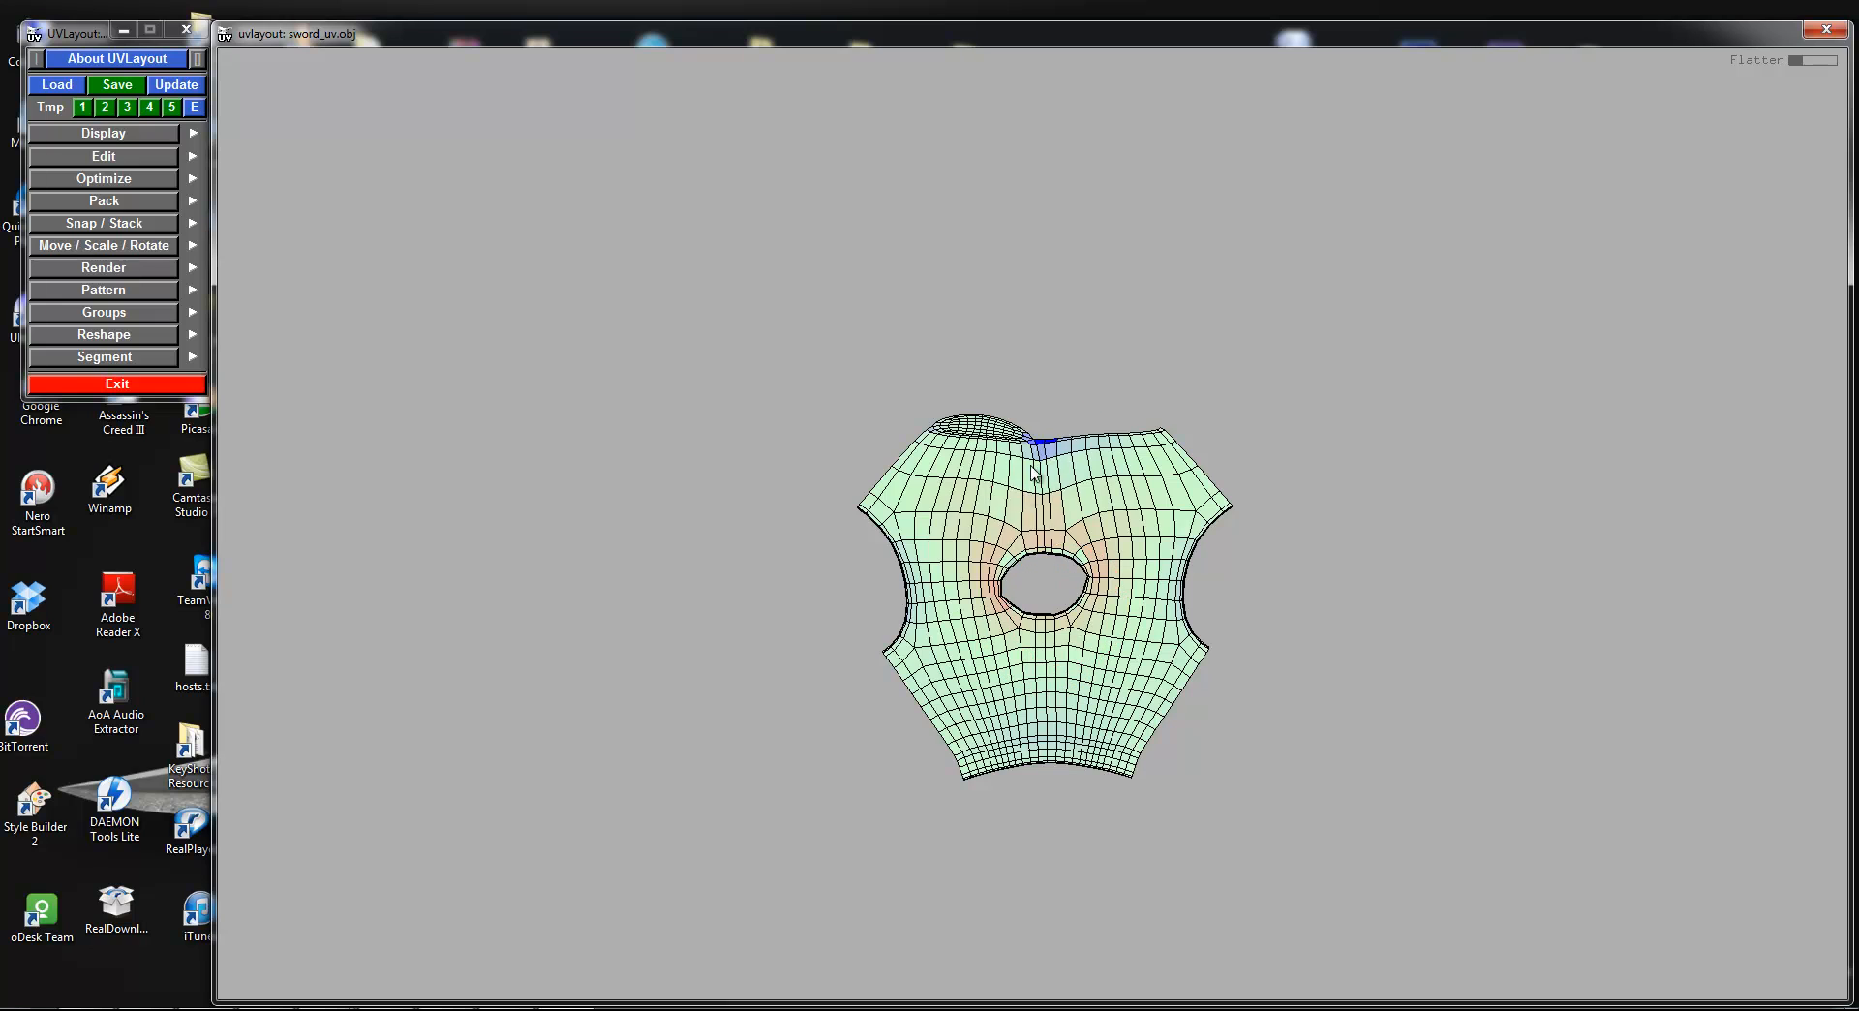
{"action": "key", "text": "space"}
{"action": "scroll", "coordinate": [1065, 573], "scroll_direction": "up", "scroll_amount": 4}
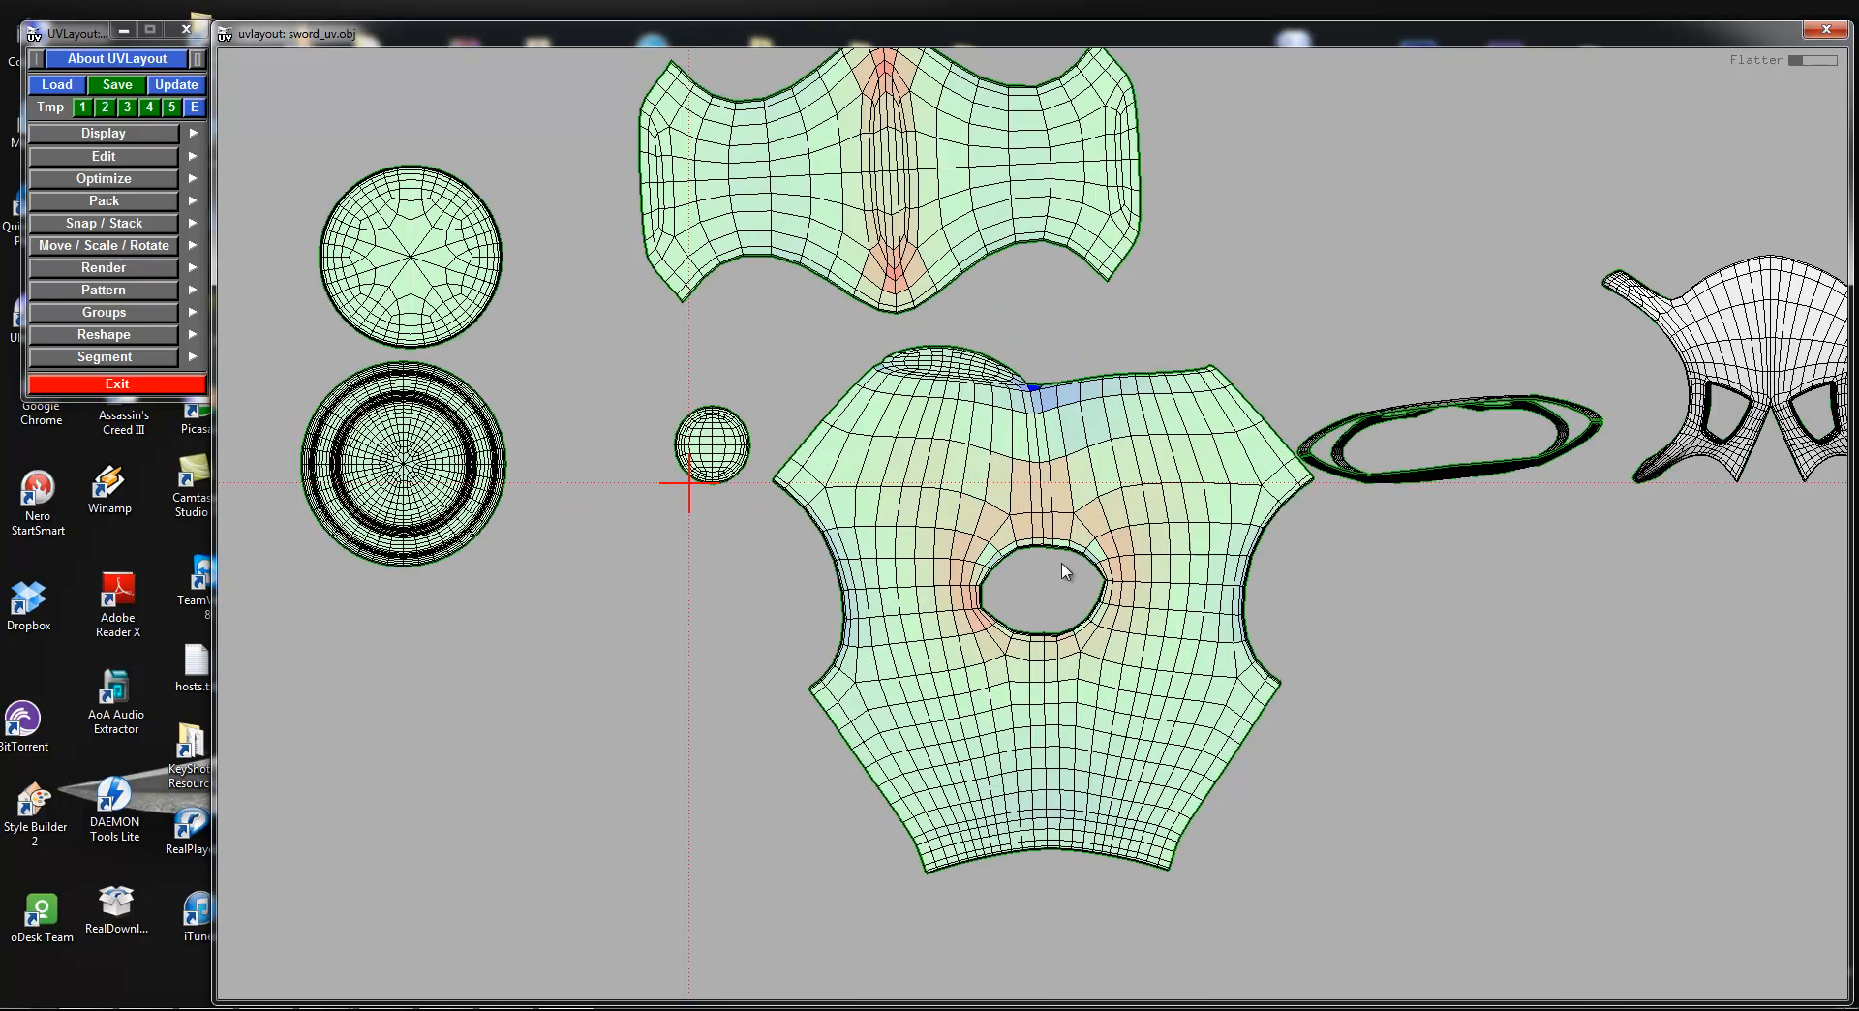
{"action": "right_click_drag", "start_coordinate": [1062, 570], "coordinate": [1089, 528]}
{"action": "middle_click_drag", "start_coordinate": [1089, 528], "coordinate": [1253, 209]}
Step: Flatten the thin ring-shaped shell and place it horizontally just below the row
{"action": "right_click_drag", "start_coordinate": [1278, 379], "coordinate": [1170, 445]}
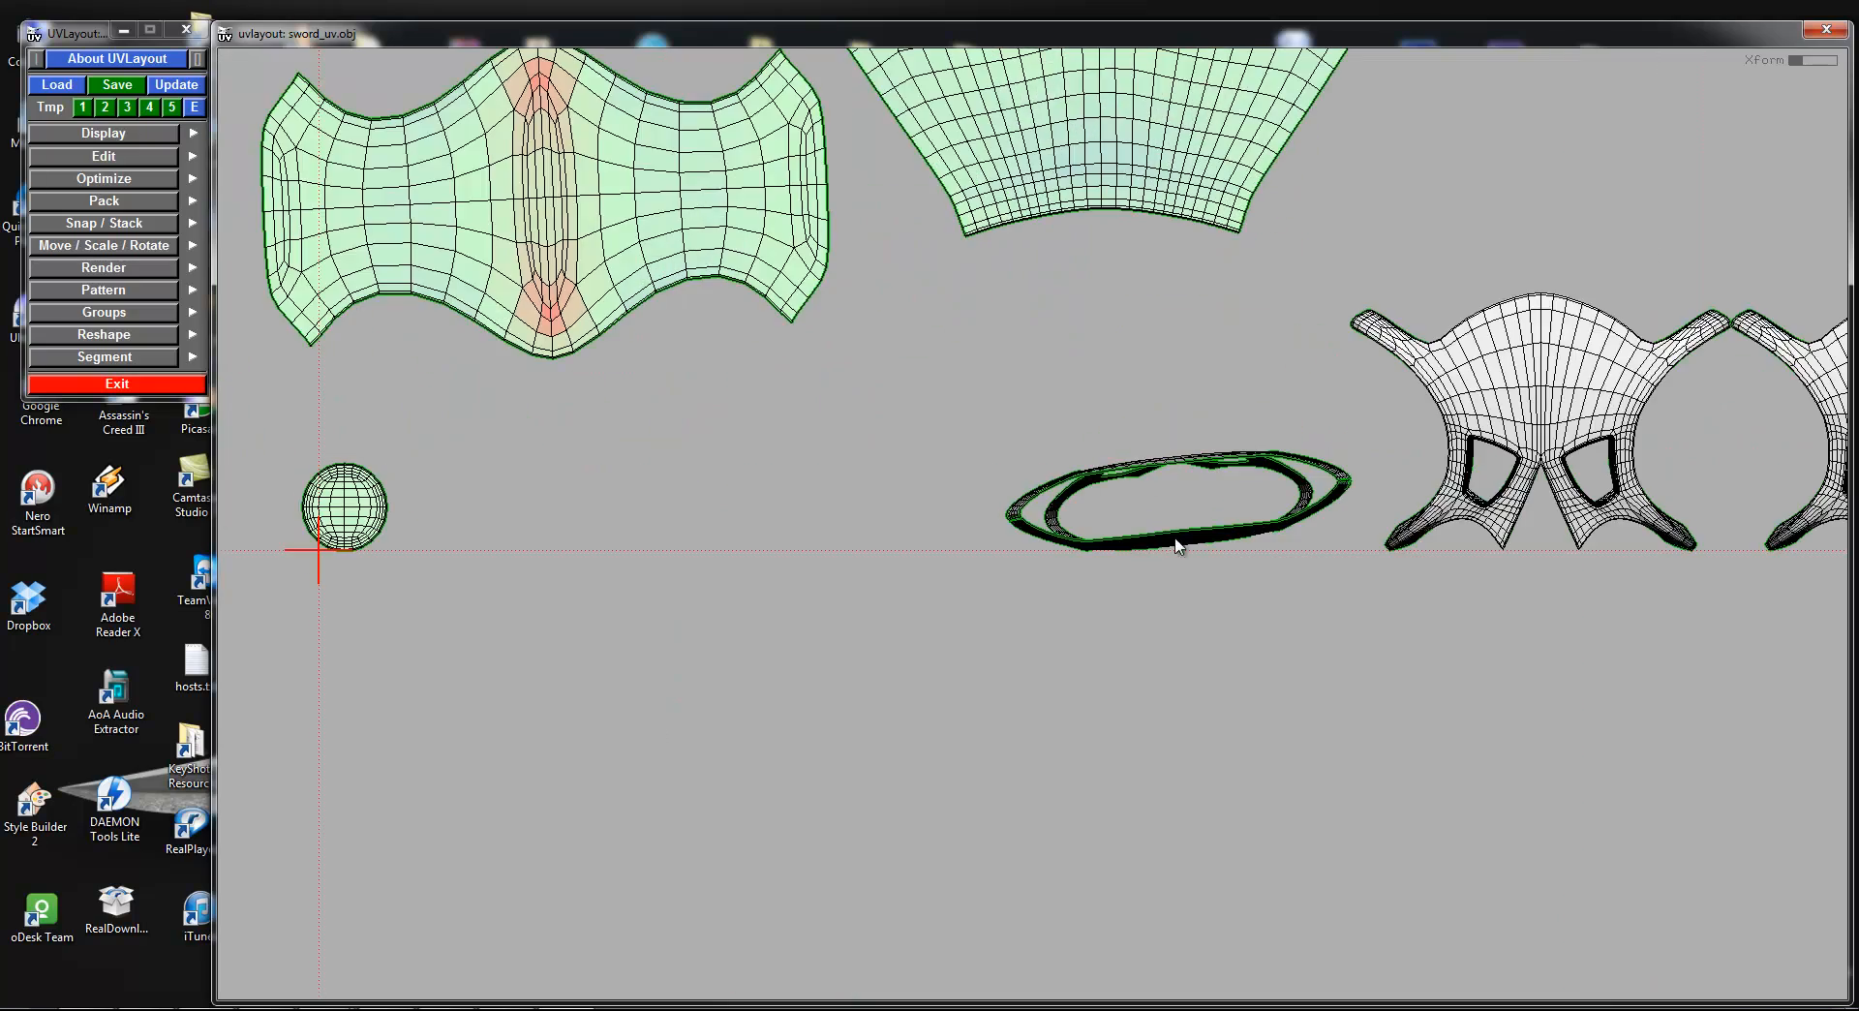
{"action": "key", "text": "f"}
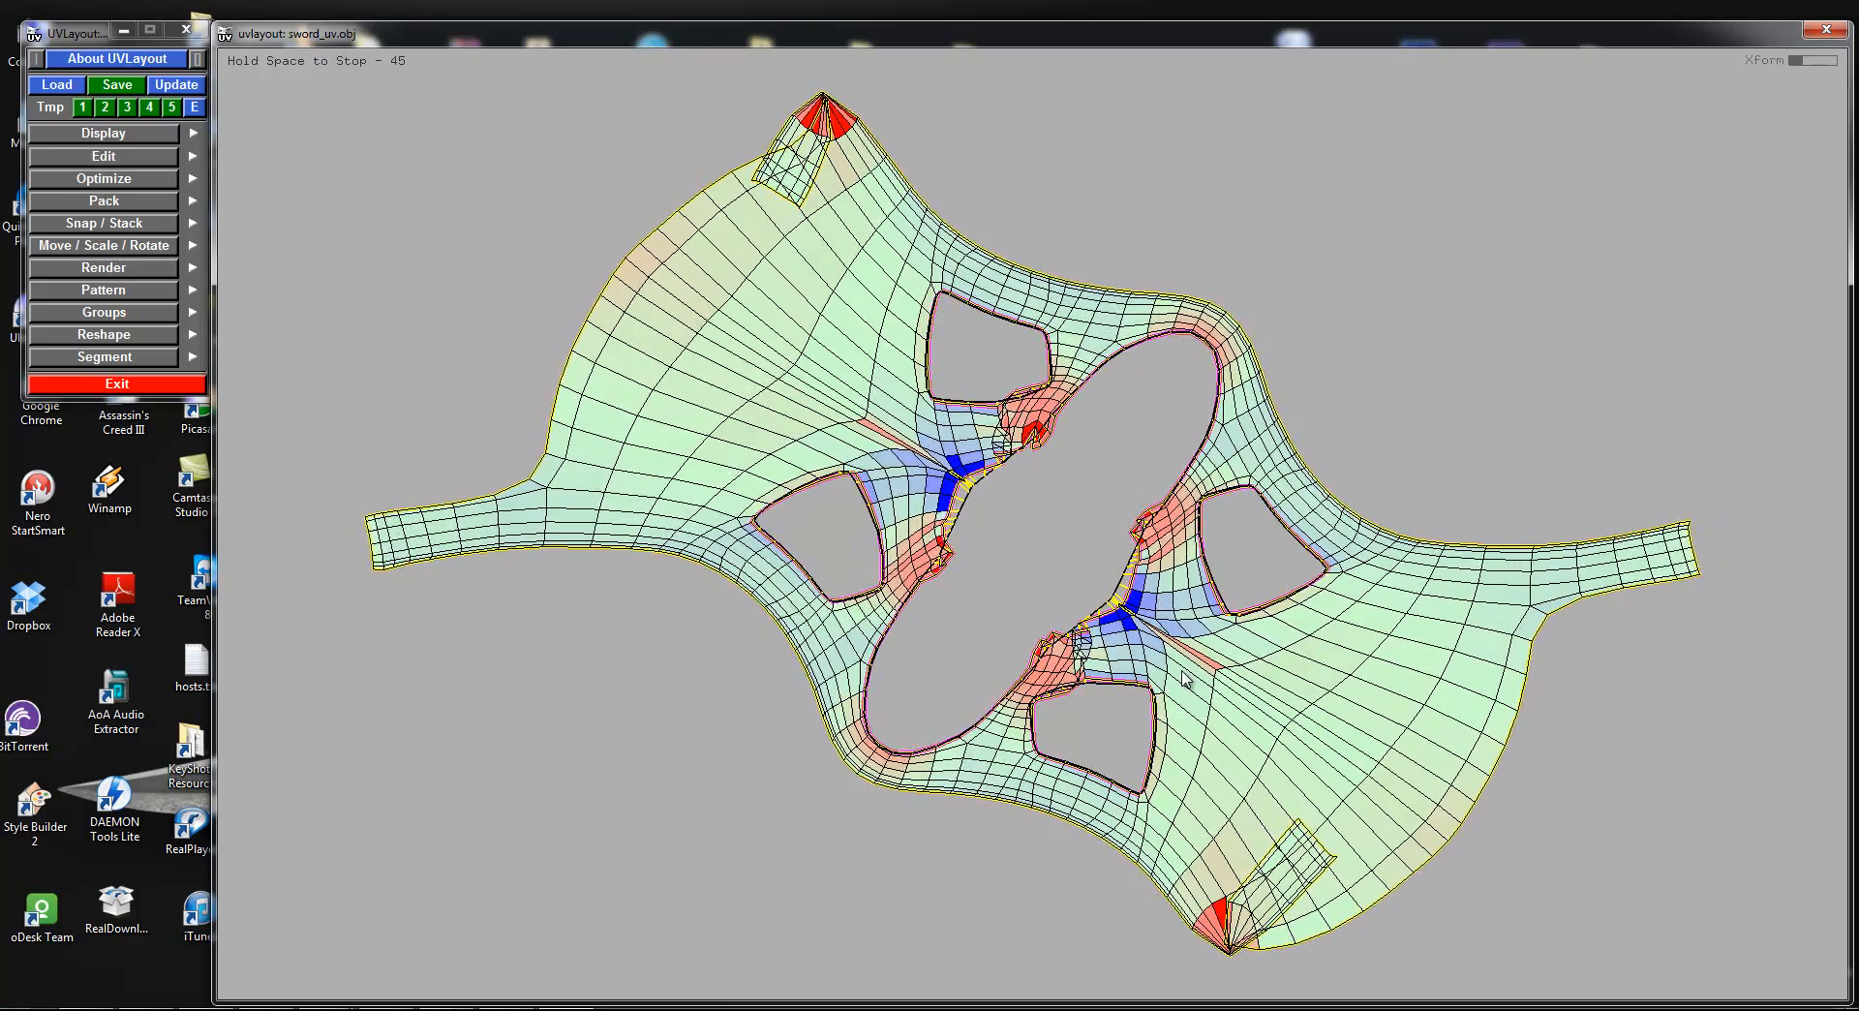
{"action": "key", "text": "space"}
{"action": "left_click_drag", "start_coordinate": [1182, 671], "coordinate": [1254, 672]}
{"action": "right_click_drag", "start_coordinate": [1255, 672], "coordinate": [1206, 519]}
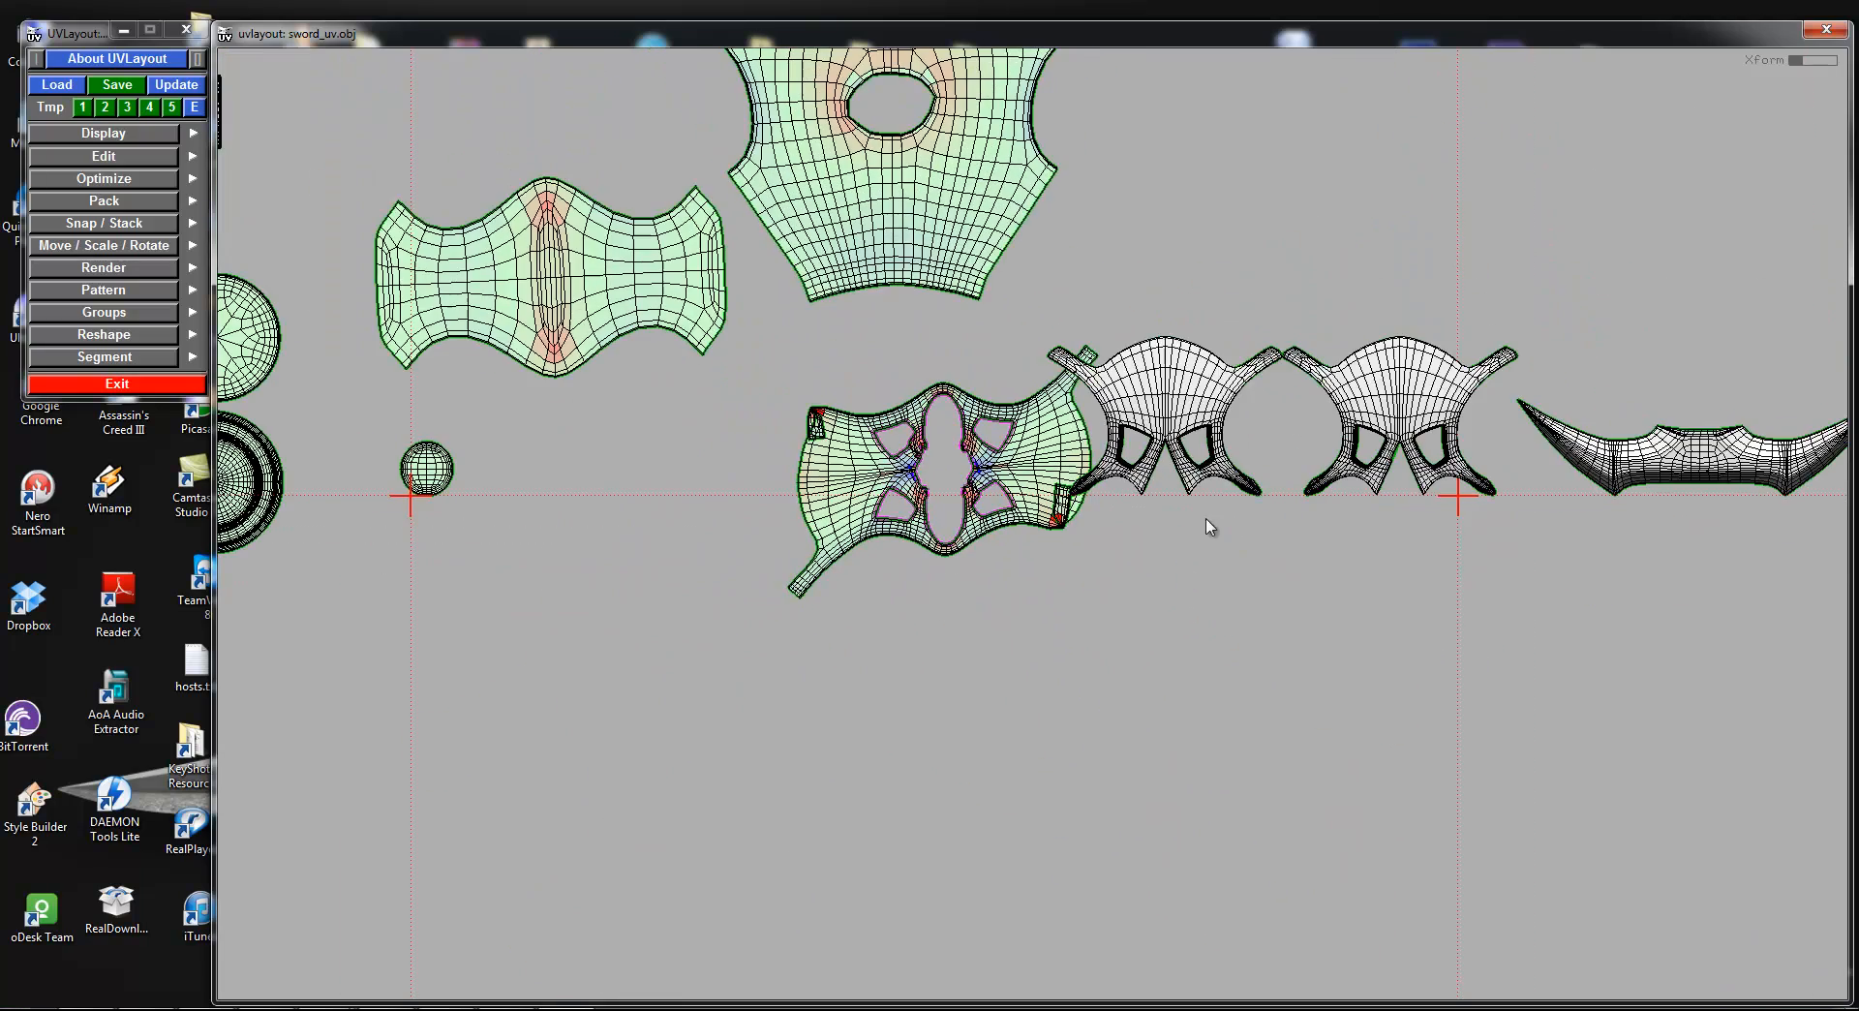
{"action": "left_click_drag", "start_coordinate": [1023, 477], "coordinate": [965, 569]}
{"action": "right_click_drag", "start_coordinate": [965, 569], "coordinate": [754, 526]}
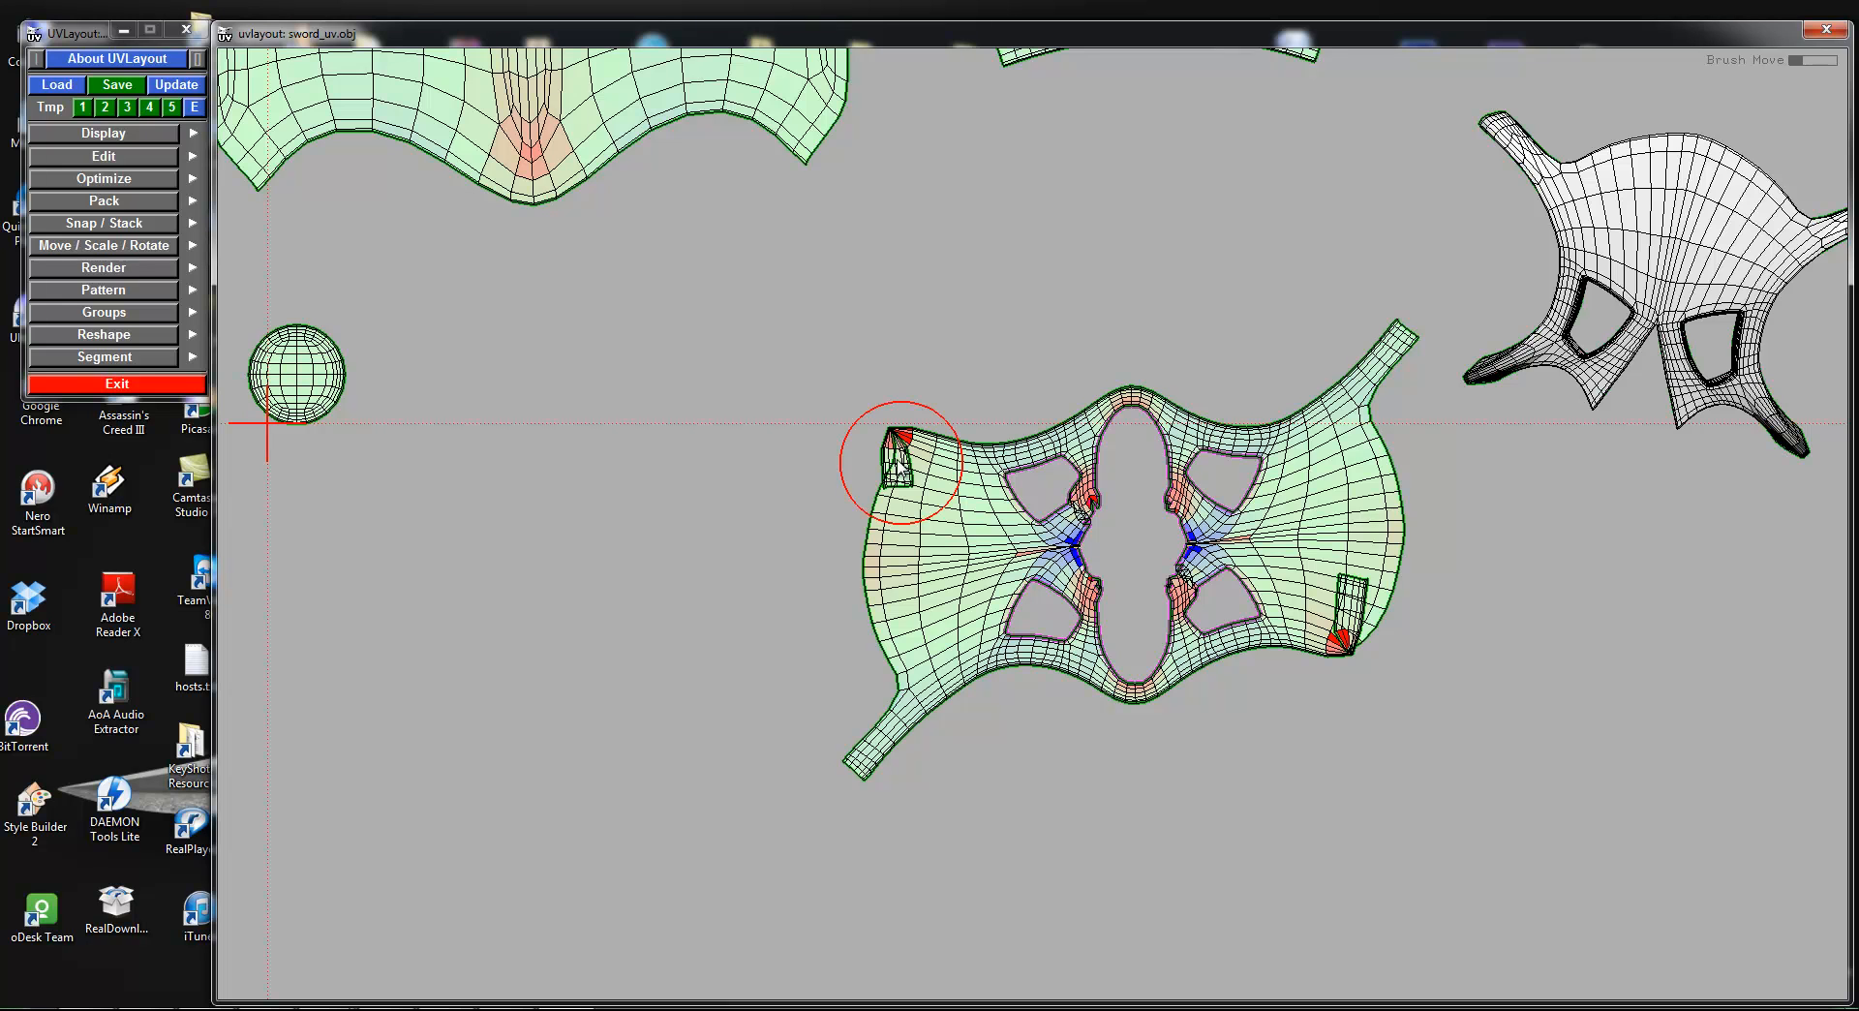
Step: Pull the four-armed shell's folded upper-left arm outwards with the move brush and flatten the shell again
{"action": "left_click_drag", "start_coordinate": [760, 350], "coordinate": [691, 318]}
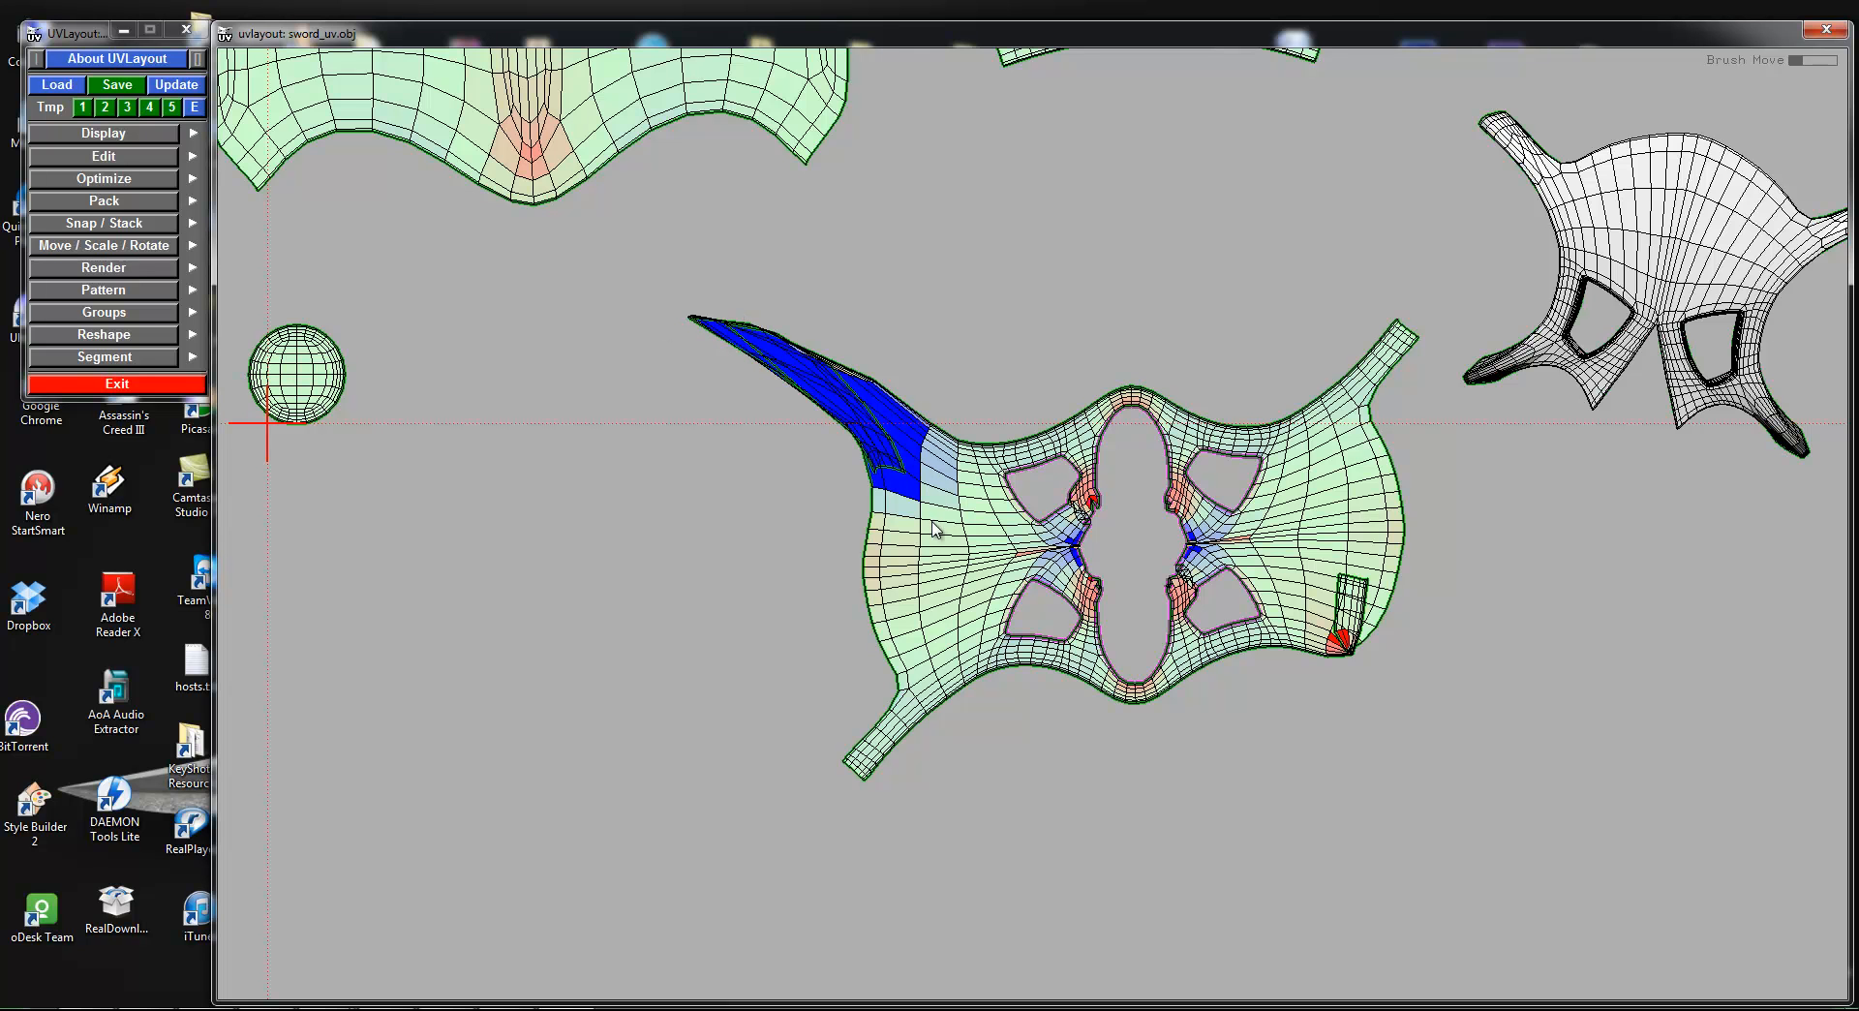
{"action": "key", "text": "f"}
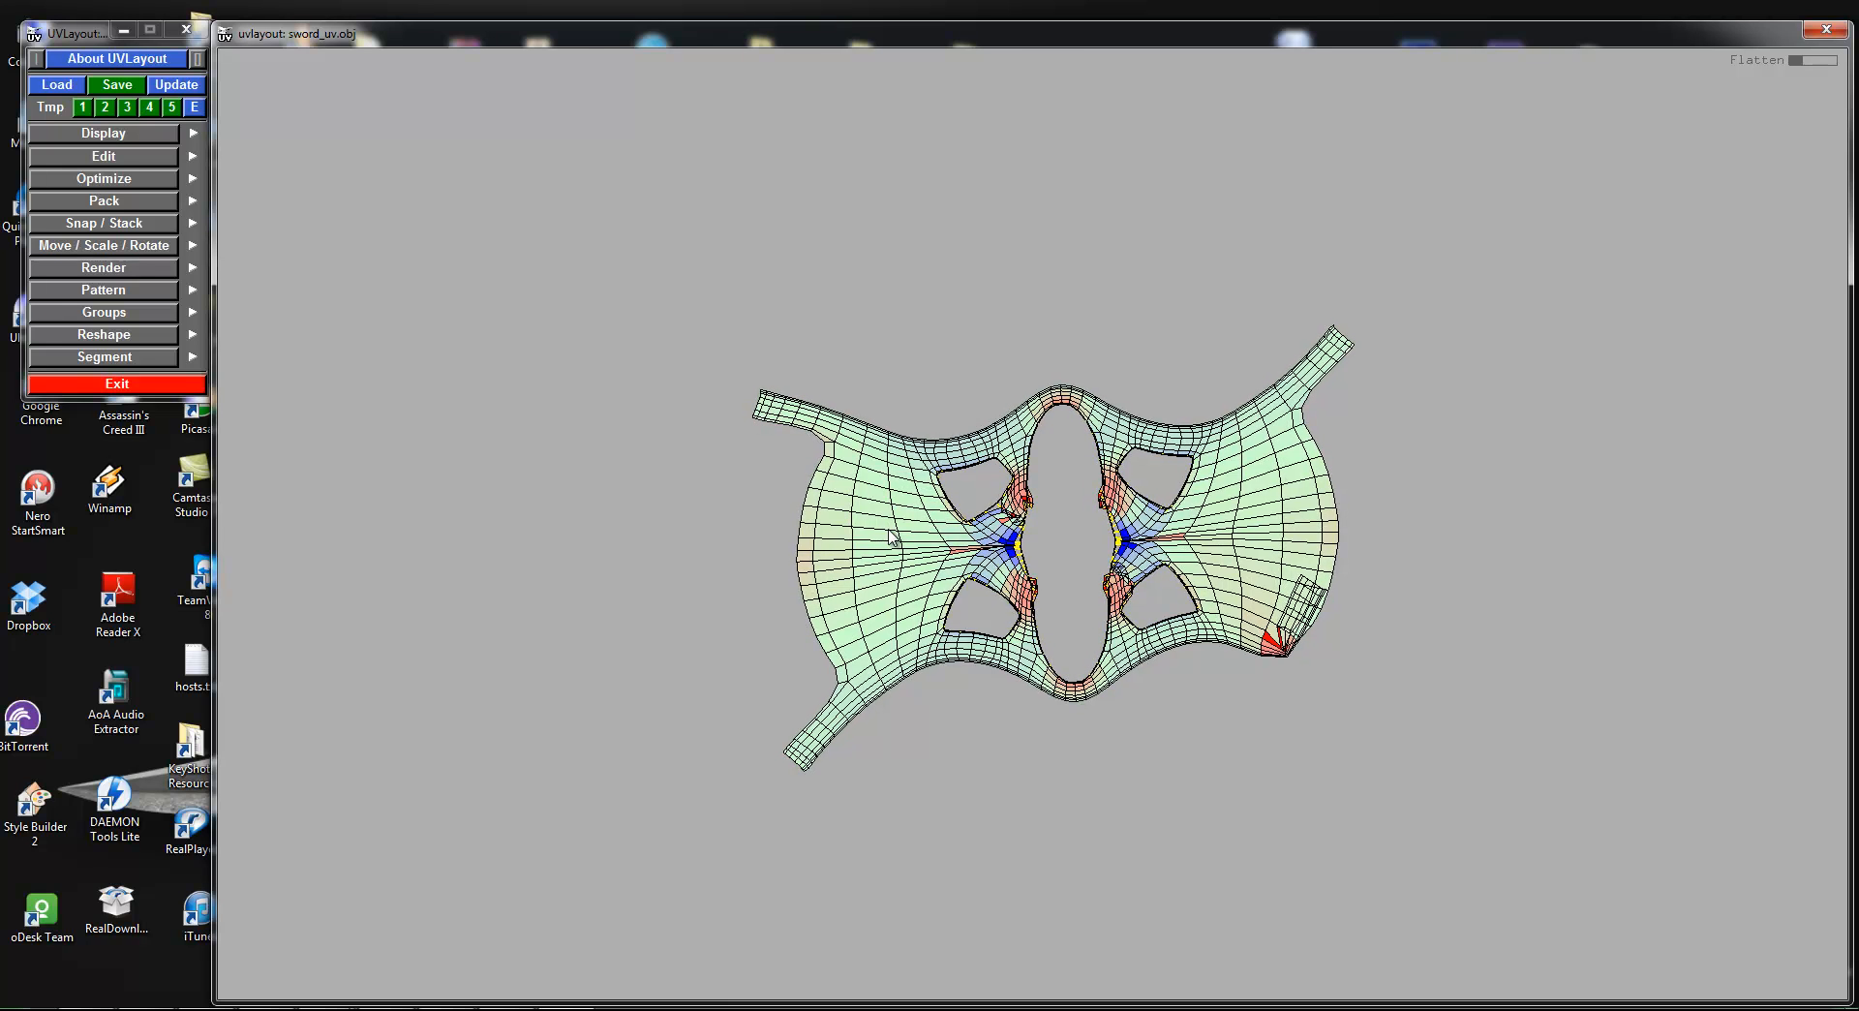
{"action": "key", "text": "space"}
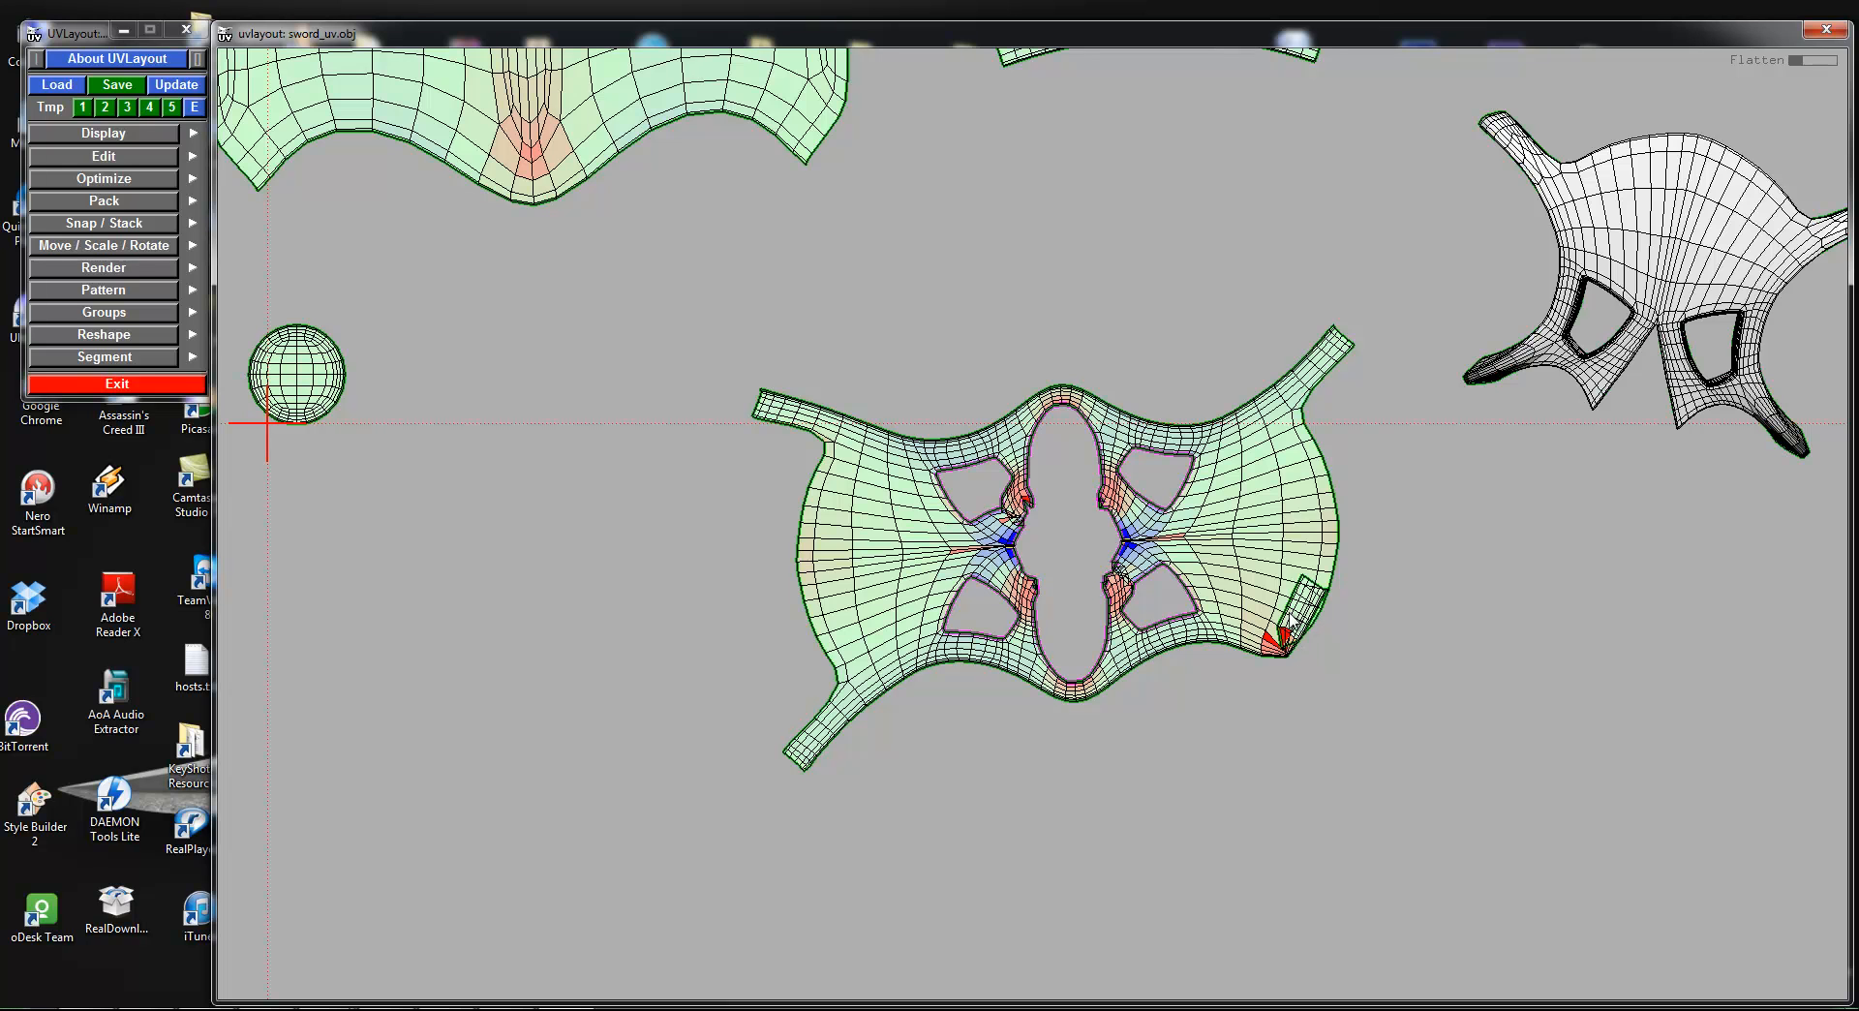
Step: Pull the folded lower-right arm of the same shell outwards and flatten until it mirrors the other arms
{"action": "left_click_drag", "start_coordinate": [1339, 659], "coordinate": [1351, 788]}
{"action": "key", "text": "f"}
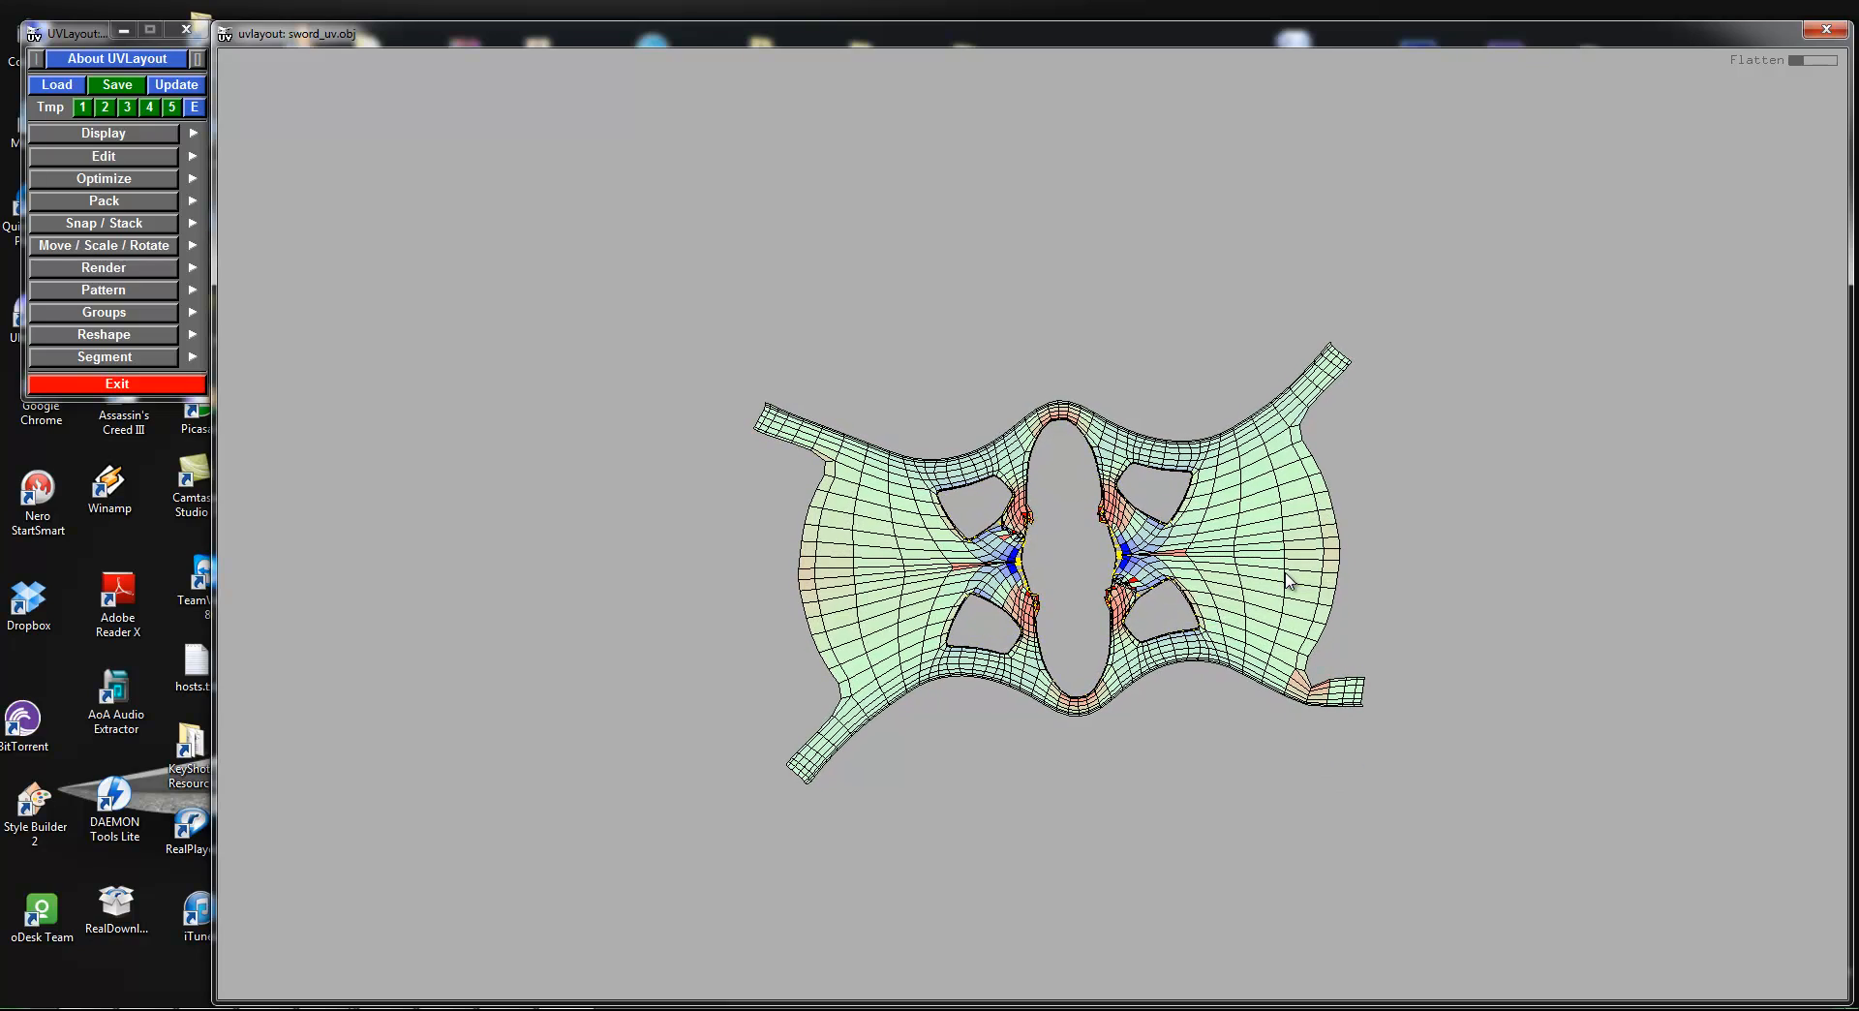
{"action": "key", "text": "space"}
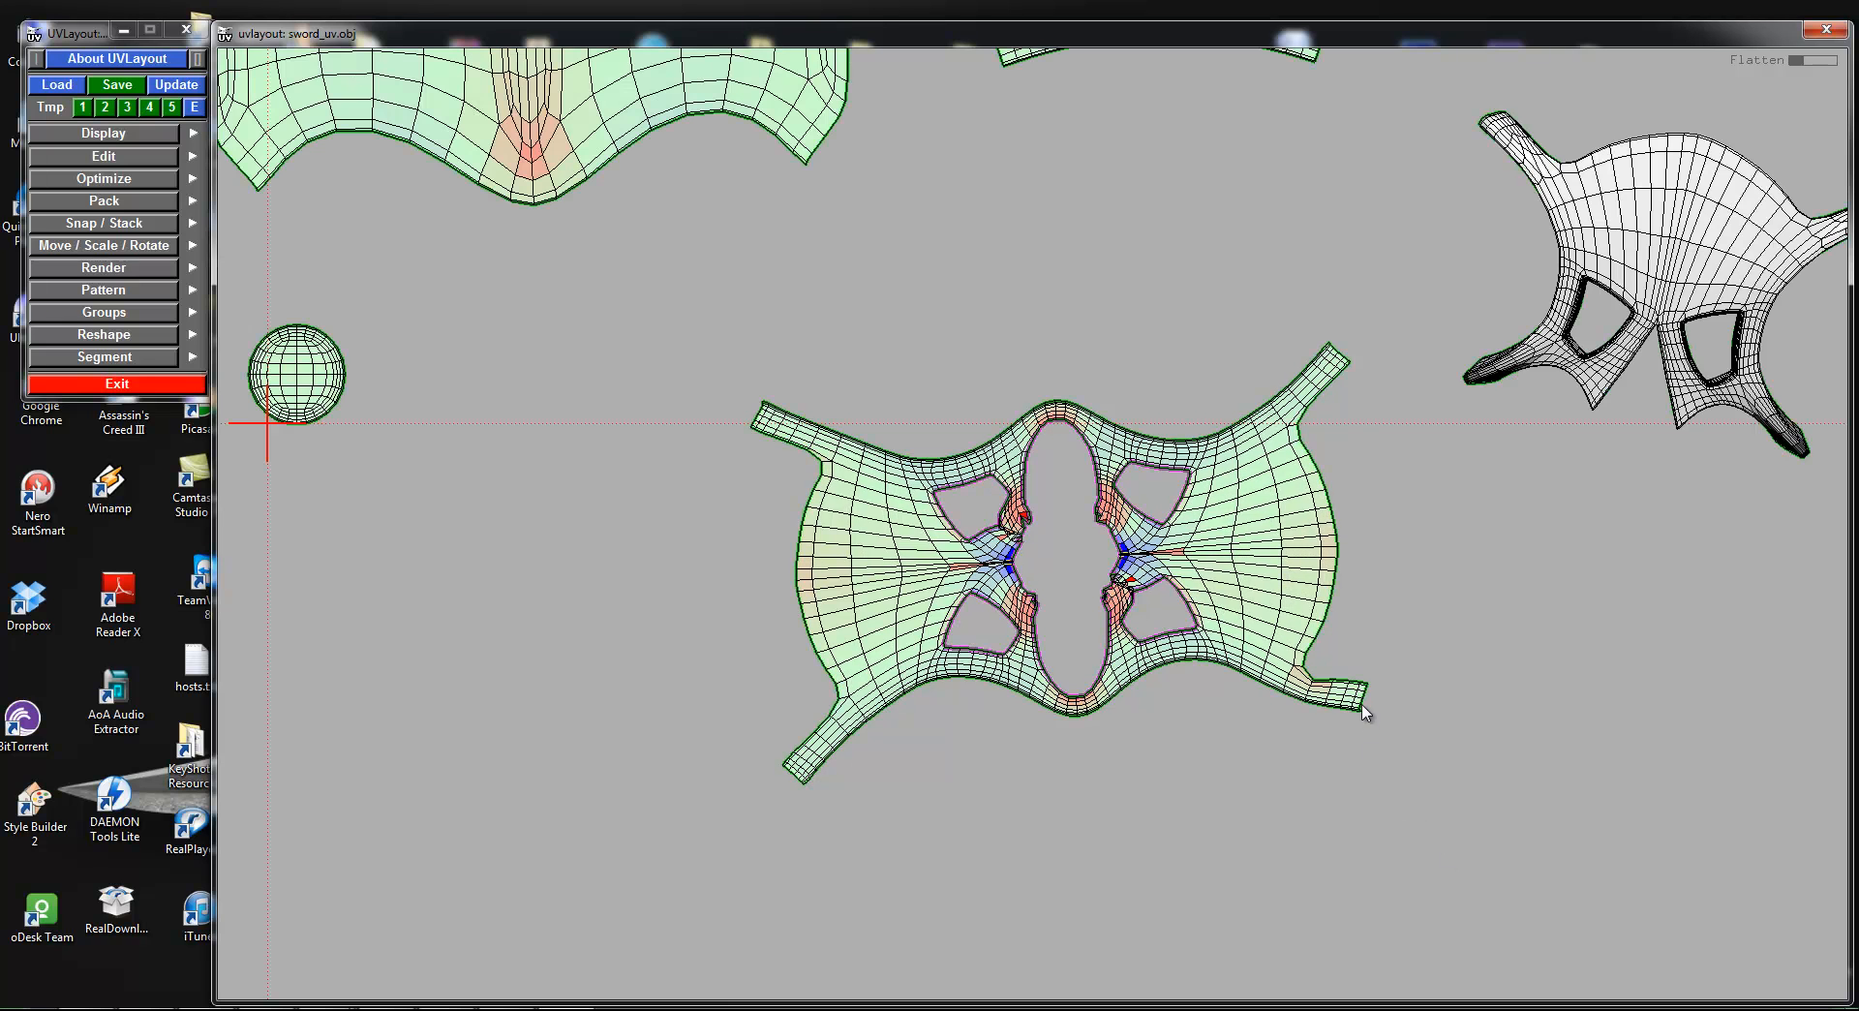
{"action": "key", "text": "f"}
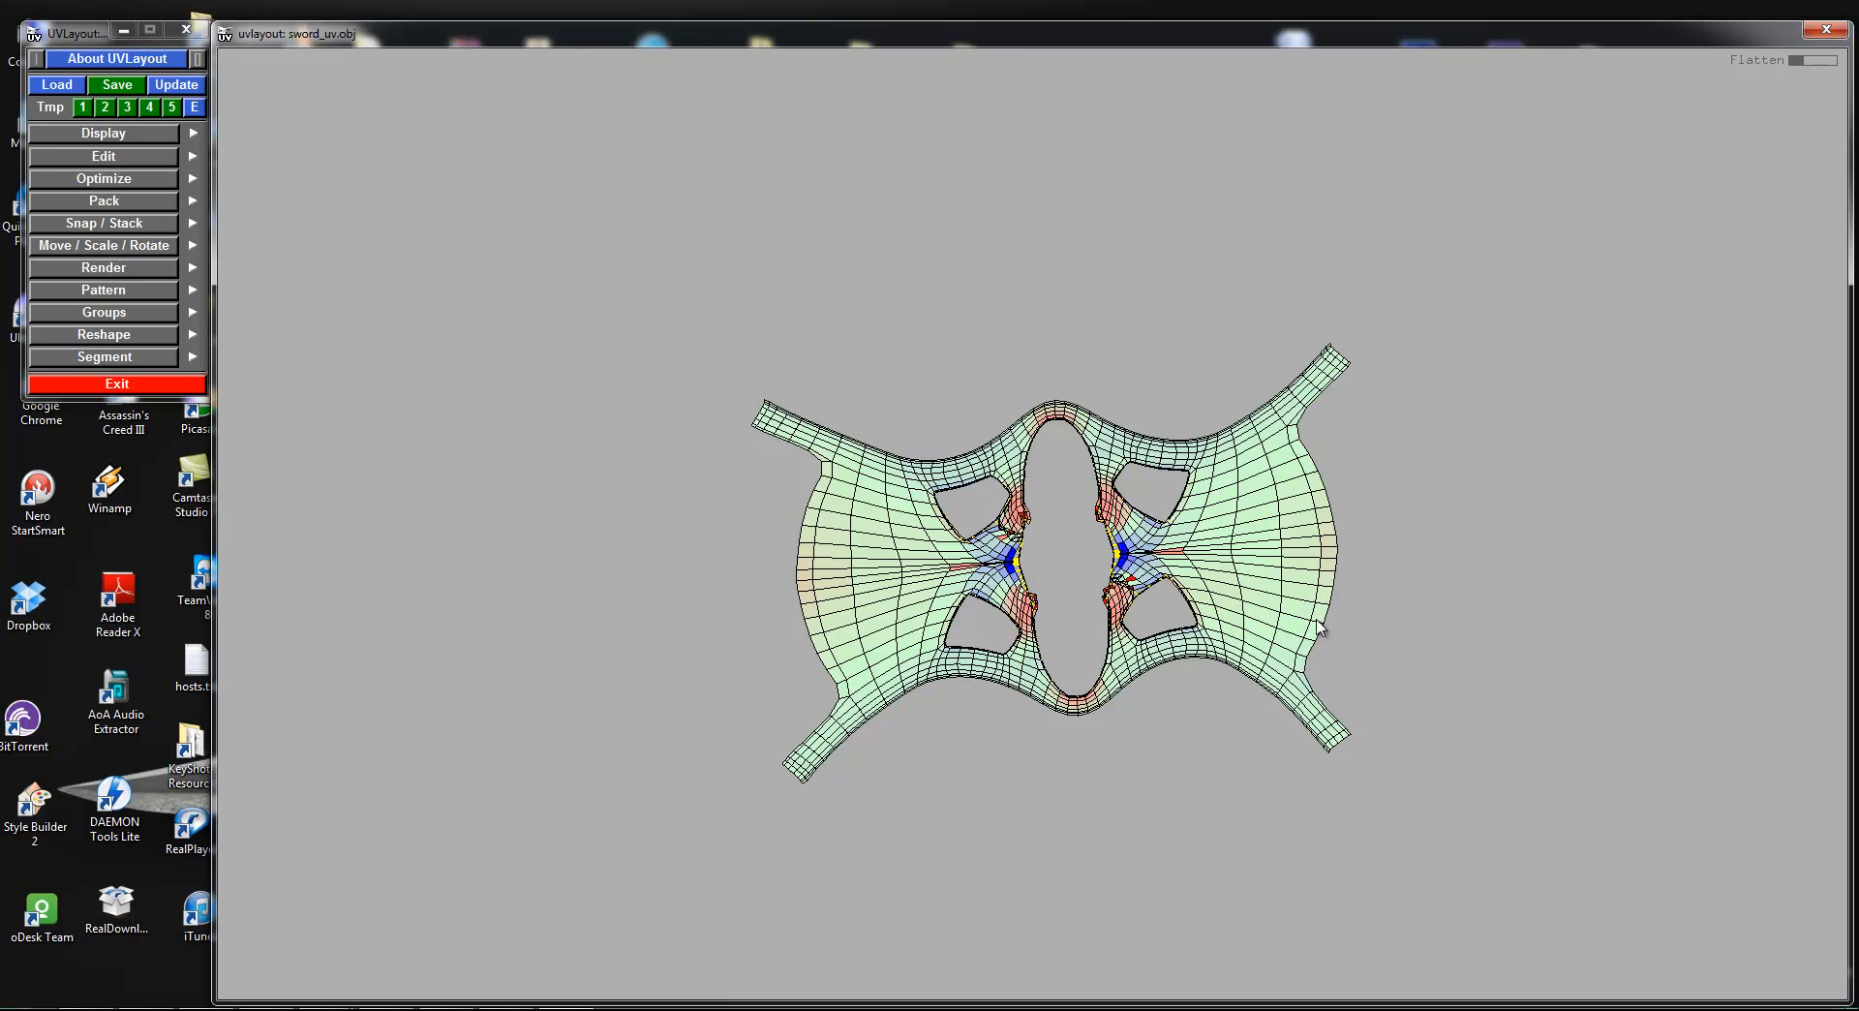
{"action": "key", "text": "space"}
{"action": "left_click_drag", "start_coordinate": [1300, 632], "coordinate": [1289, 647]}
Step: Untag the boundary of the four-armed shell's central opening and flatten the shell again
{"action": "right_click_drag", "start_coordinate": [1007, 423], "coordinate": [1115, 534]}
{"action": "scroll", "coordinate": [1154, 592], "scroll_direction": "down", "scroll_amount": 1}
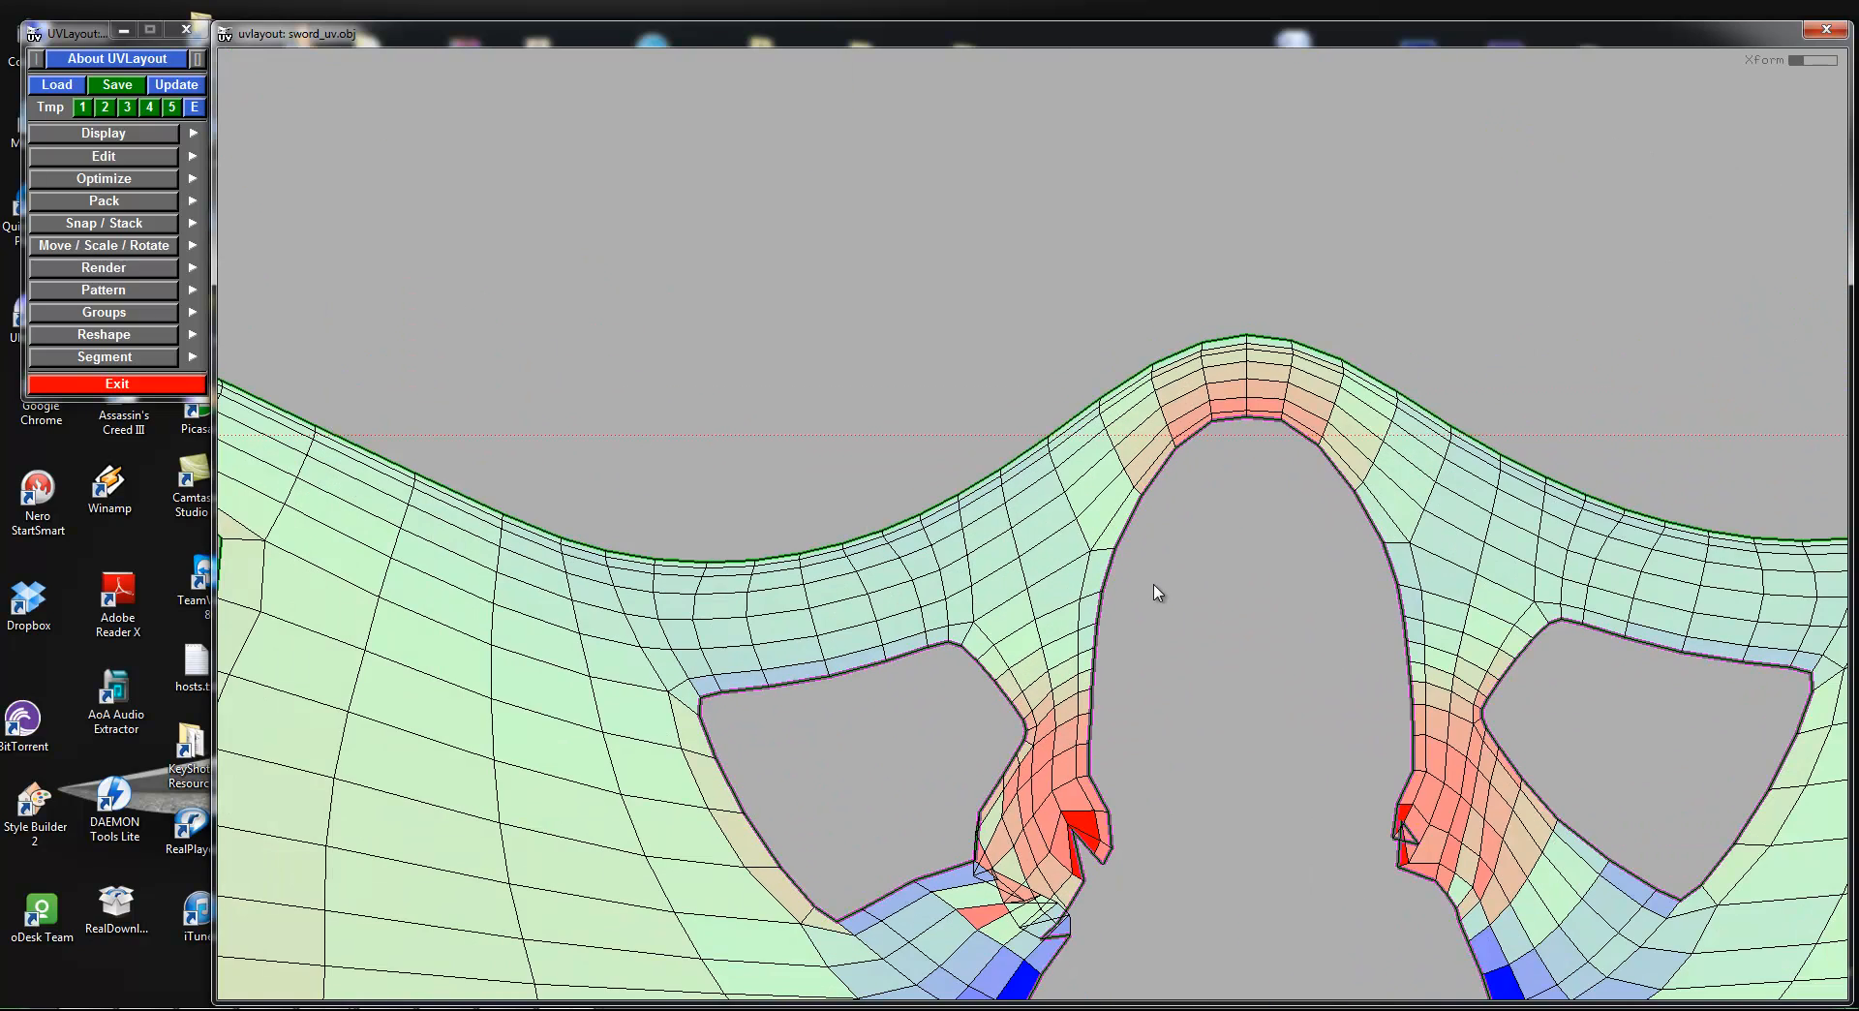
{"action": "key", "text": "t"}
{"action": "right_click_drag", "start_coordinate": [1103, 704], "coordinate": [712, 698]}
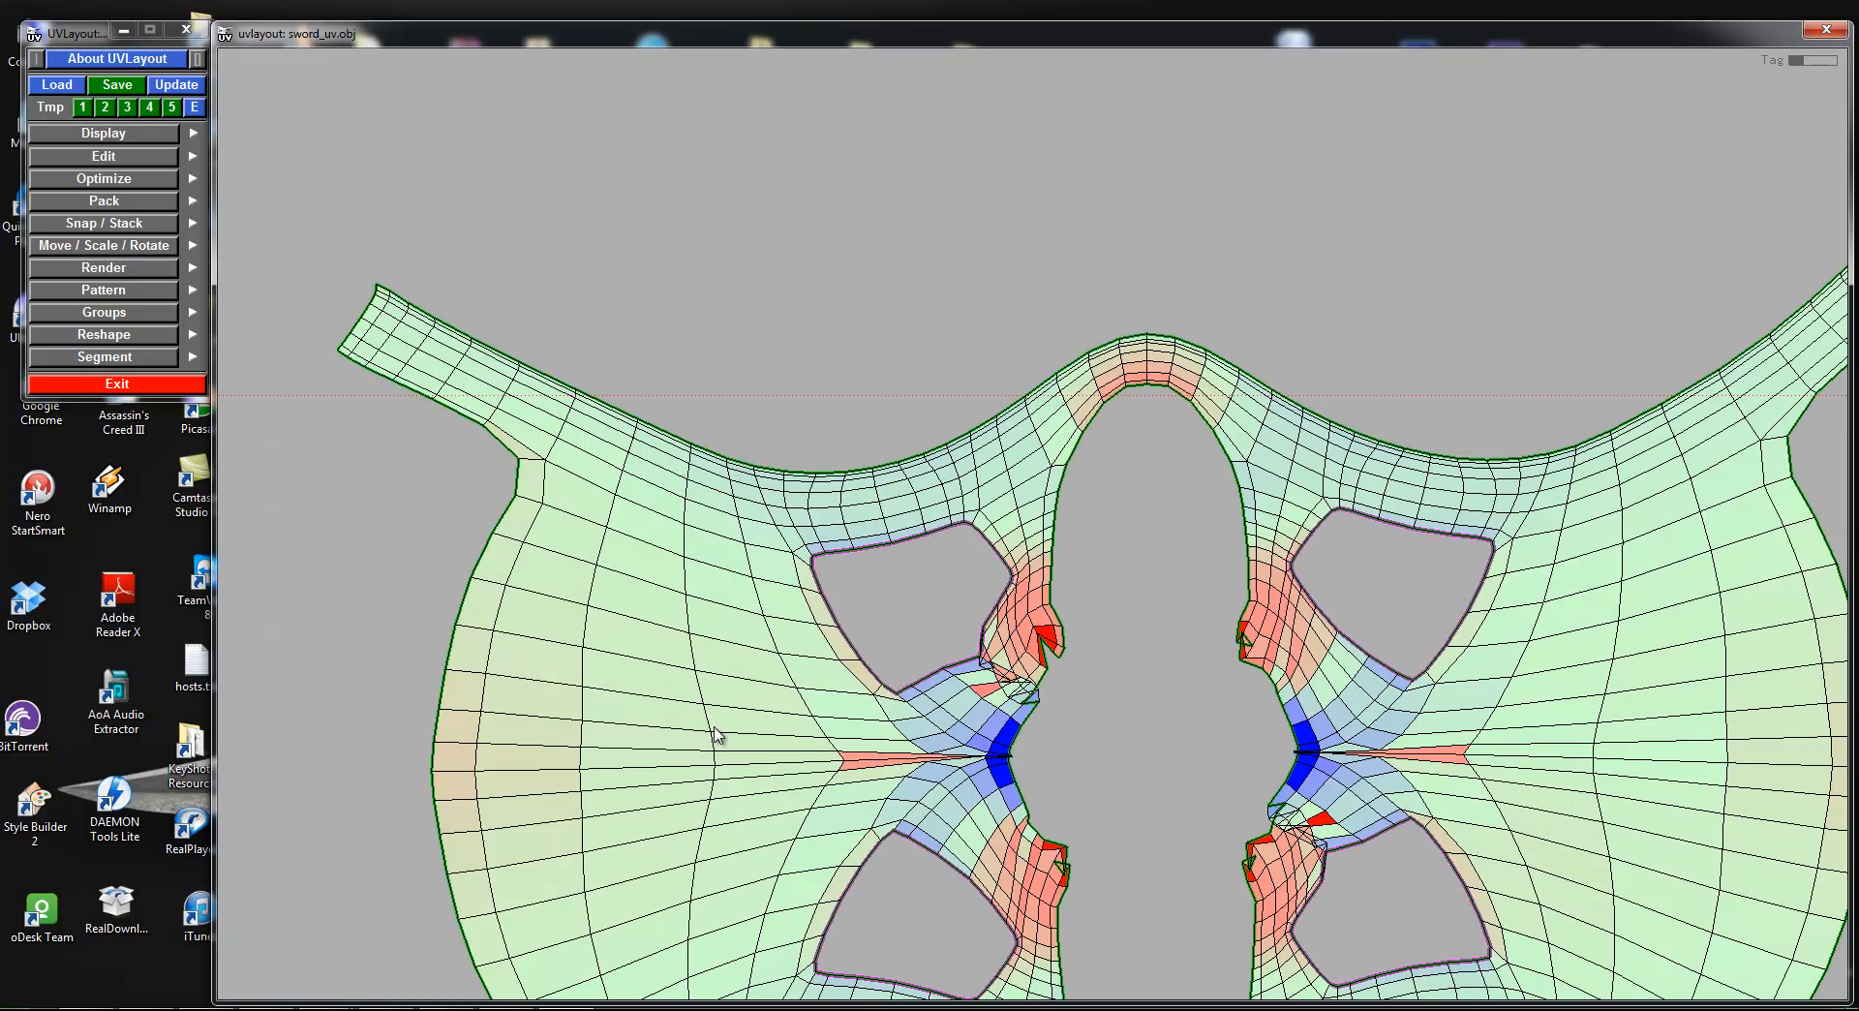
{"action": "key", "text": "f"}
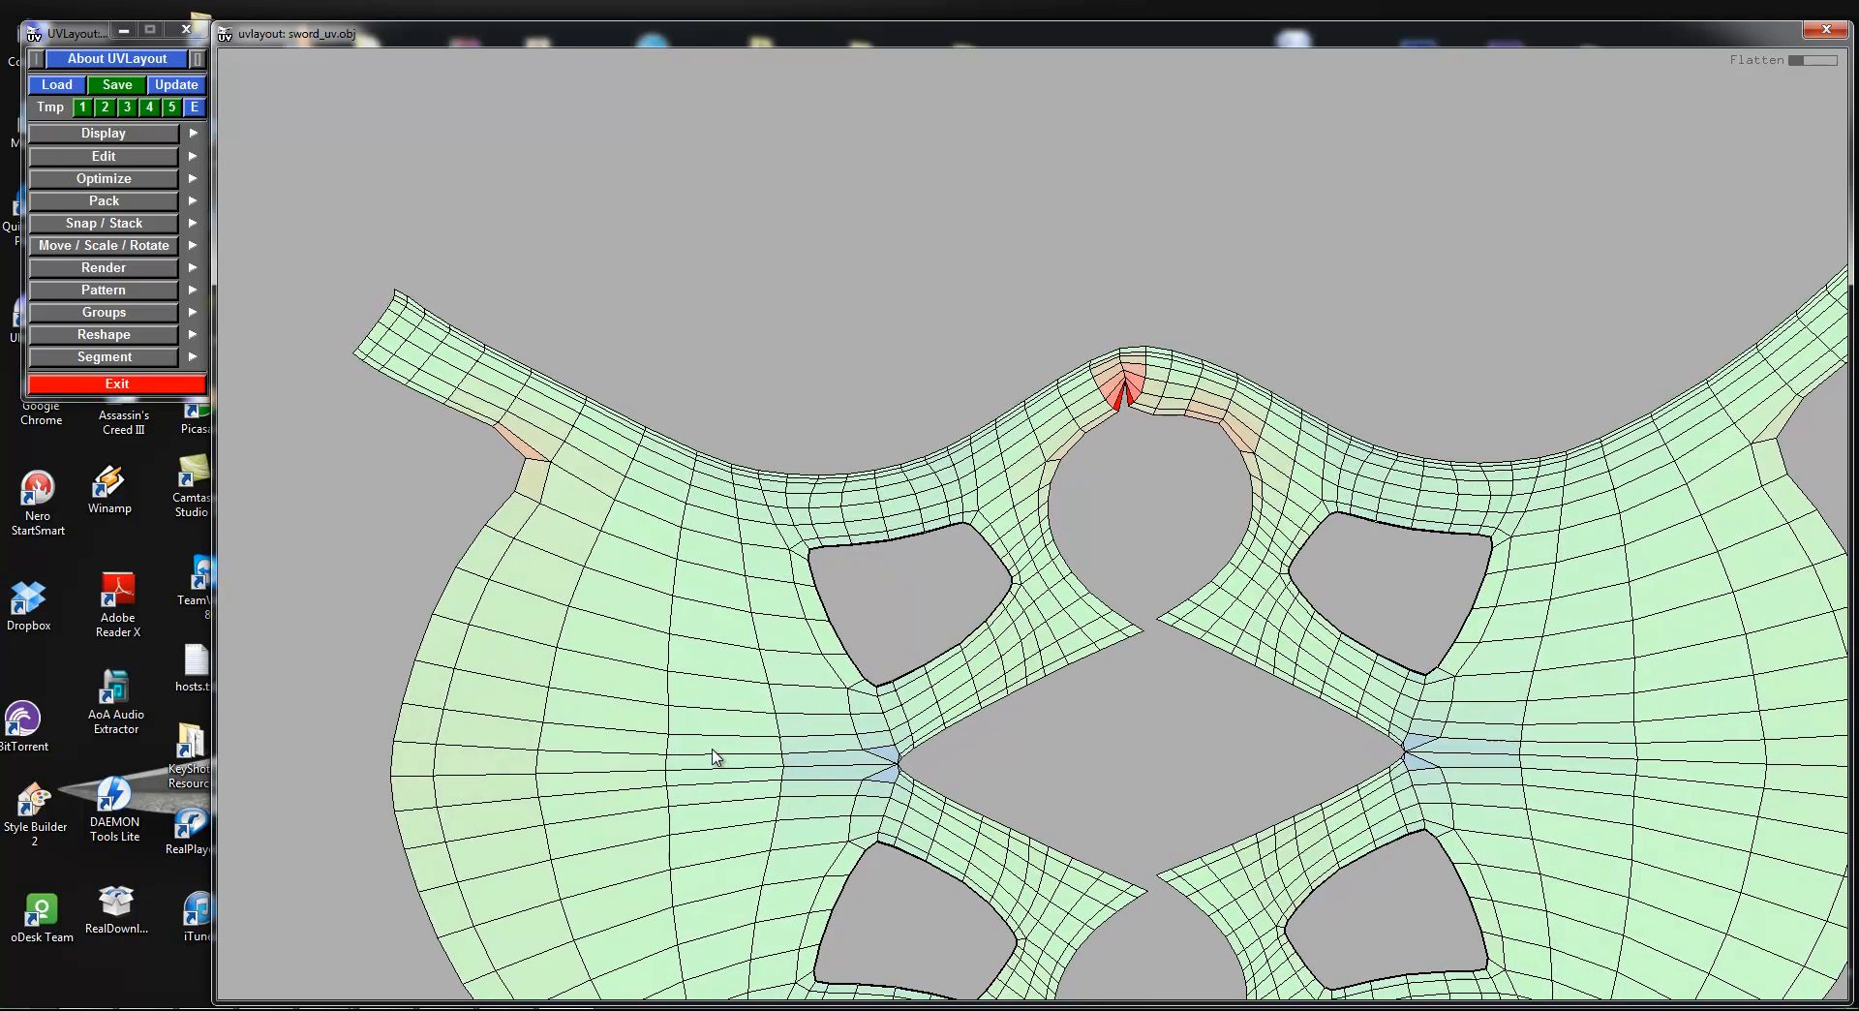
Step: Adjust the inner area around the four-armed shell's central opening with the move brush
{"action": "right_click_drag", "start_coordinate": [928, 747], "coordinate": [955, 738]}
{"action": "middle_click_drag", "start_coordinate": [956, 737], "coordinate": [949, 660]}
{"action": "right_click_drag", "start_coordinate": [949, 659], "coordinate": [1274, 842]}
{"action": "middle_click_drag", "start_coordinate": [1133, 689], "coordinate": [1089, 852]}
{"action": "middle_click_drag", "start_coordinate": [1142, 467], "coordinate": [1147, 731]}
{"action": "right_click_drag", "start_coordinate": [1147, 730], "coordinate": [987, 552]}
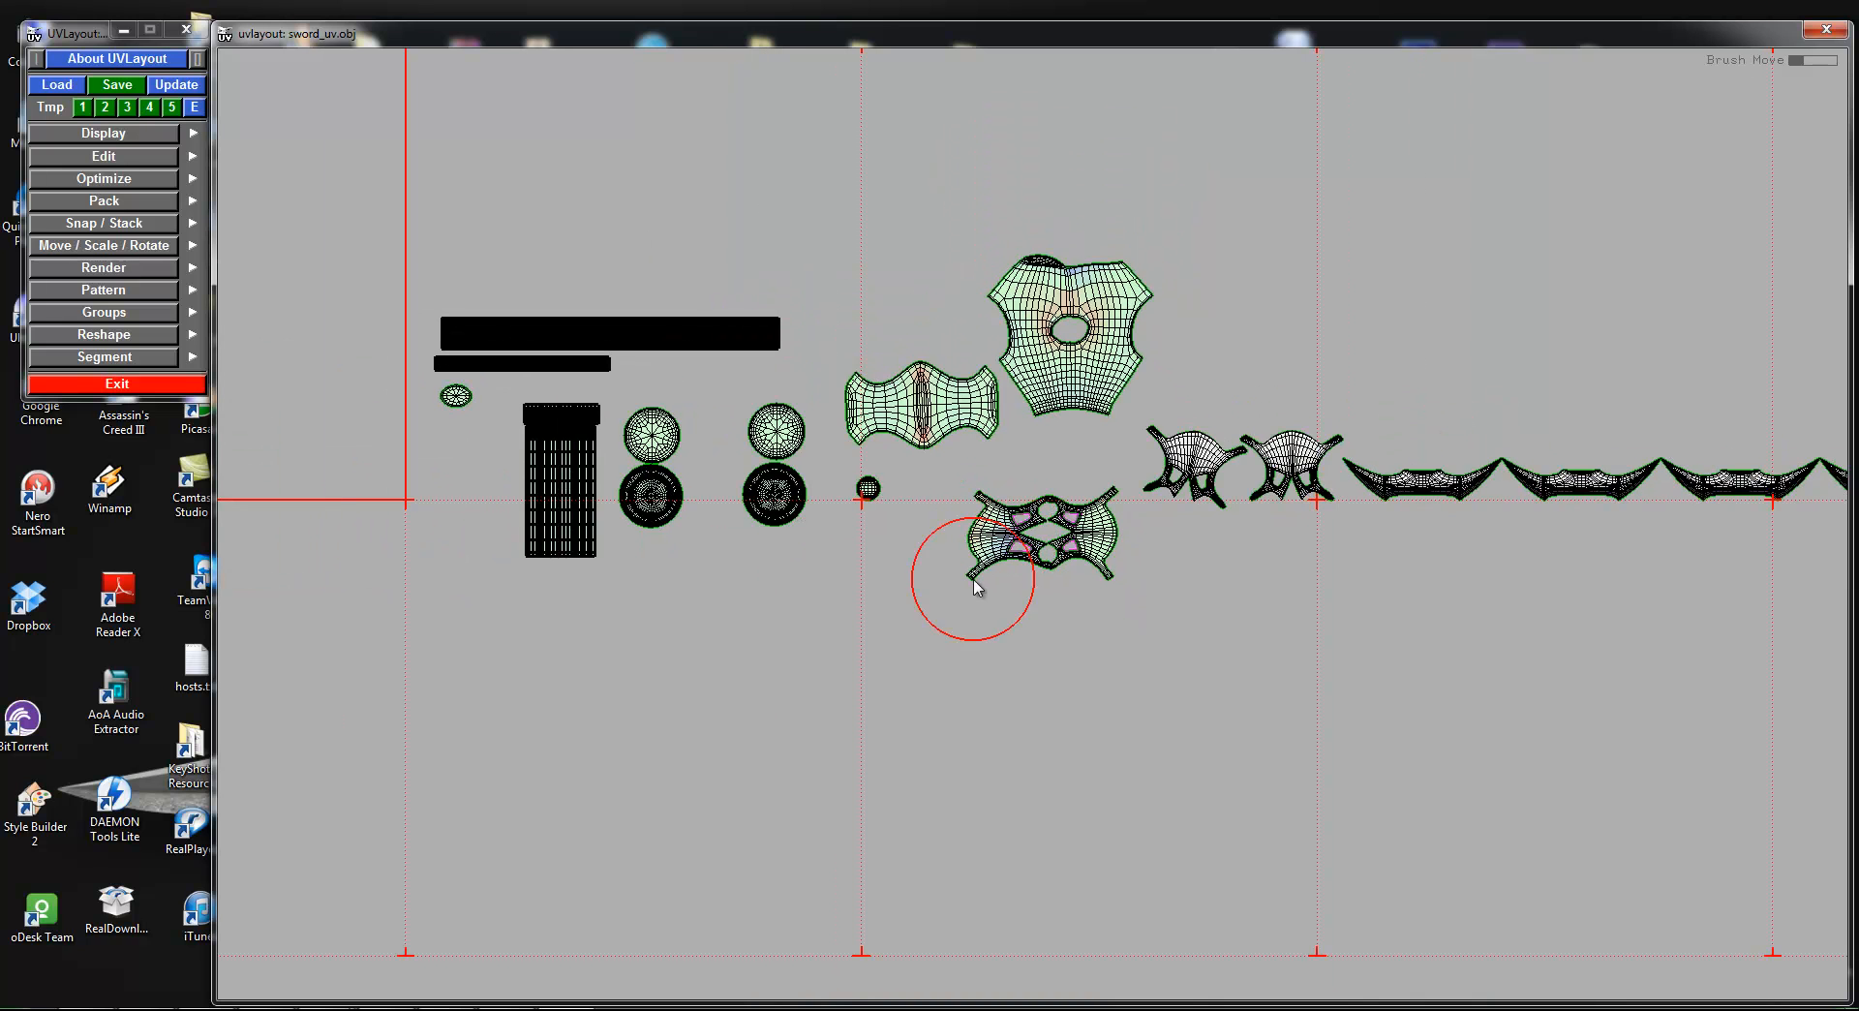
{"action": "mouse_move", "coordinate": [974, 492]}
{"action": "right_mouse_down"}
{"action": "mouse_move", "coordinate": [1320, 738]}
{"action": "mouse_move", "coordinate": [1189, 525]}
{"action": "right_mouse_up"}
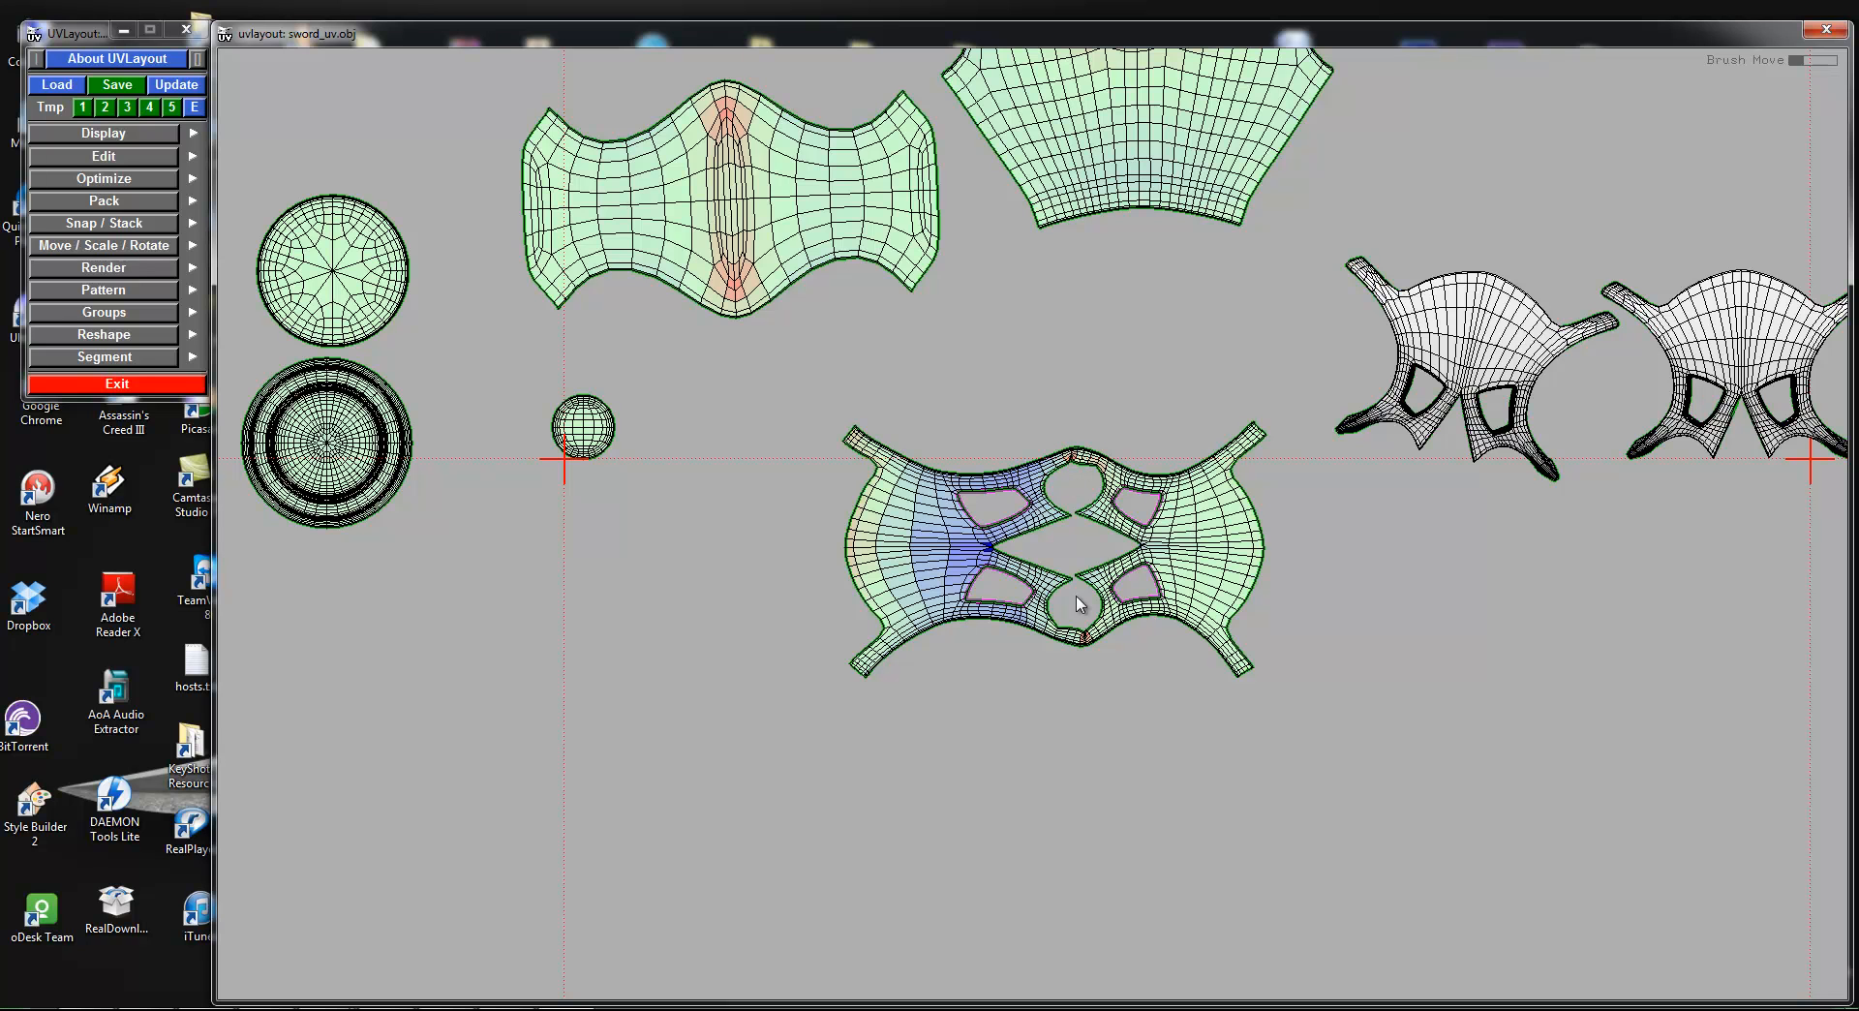
Step: Flatten the symmetrical four-armed shell with four holes, evening out the distortion across its centre and left half
{"action": "key", "text": "f"}
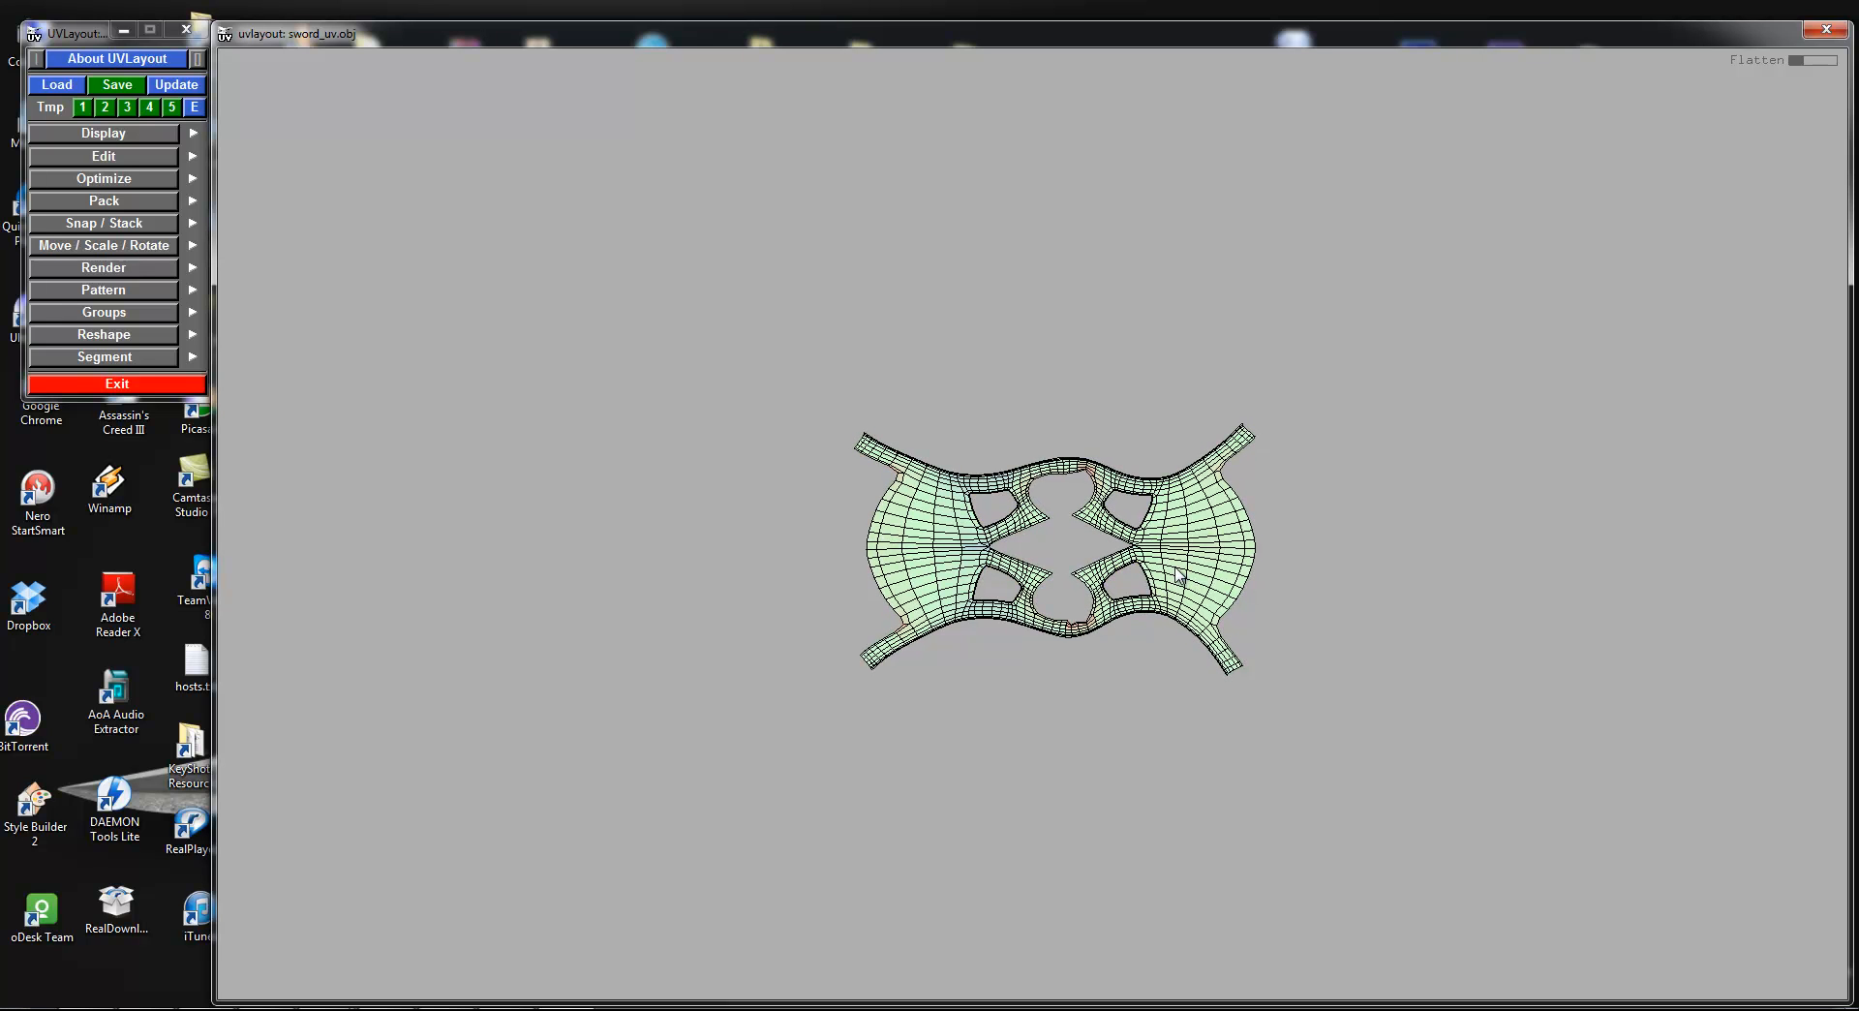
{"action": "right_click_drag", "start_coordinate": [1211, 622], "coordinate": [994, 616]}
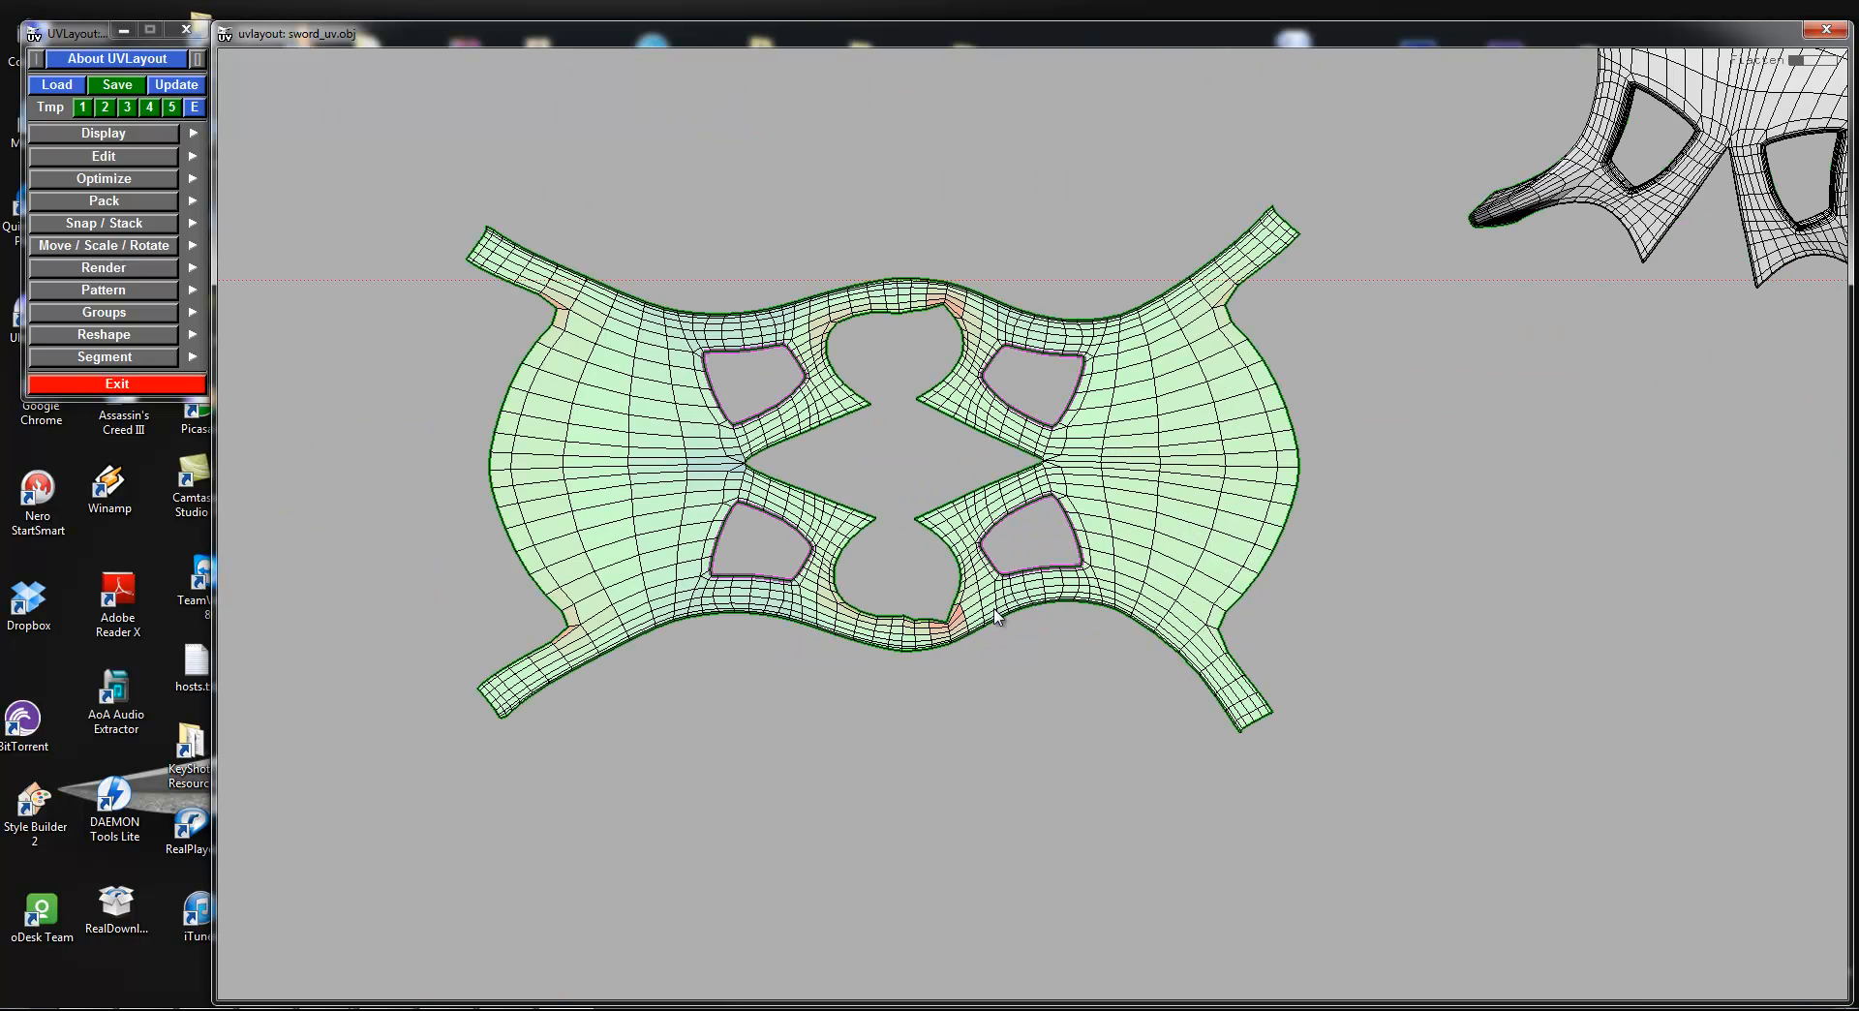
{"action": "key", "text": "f"}
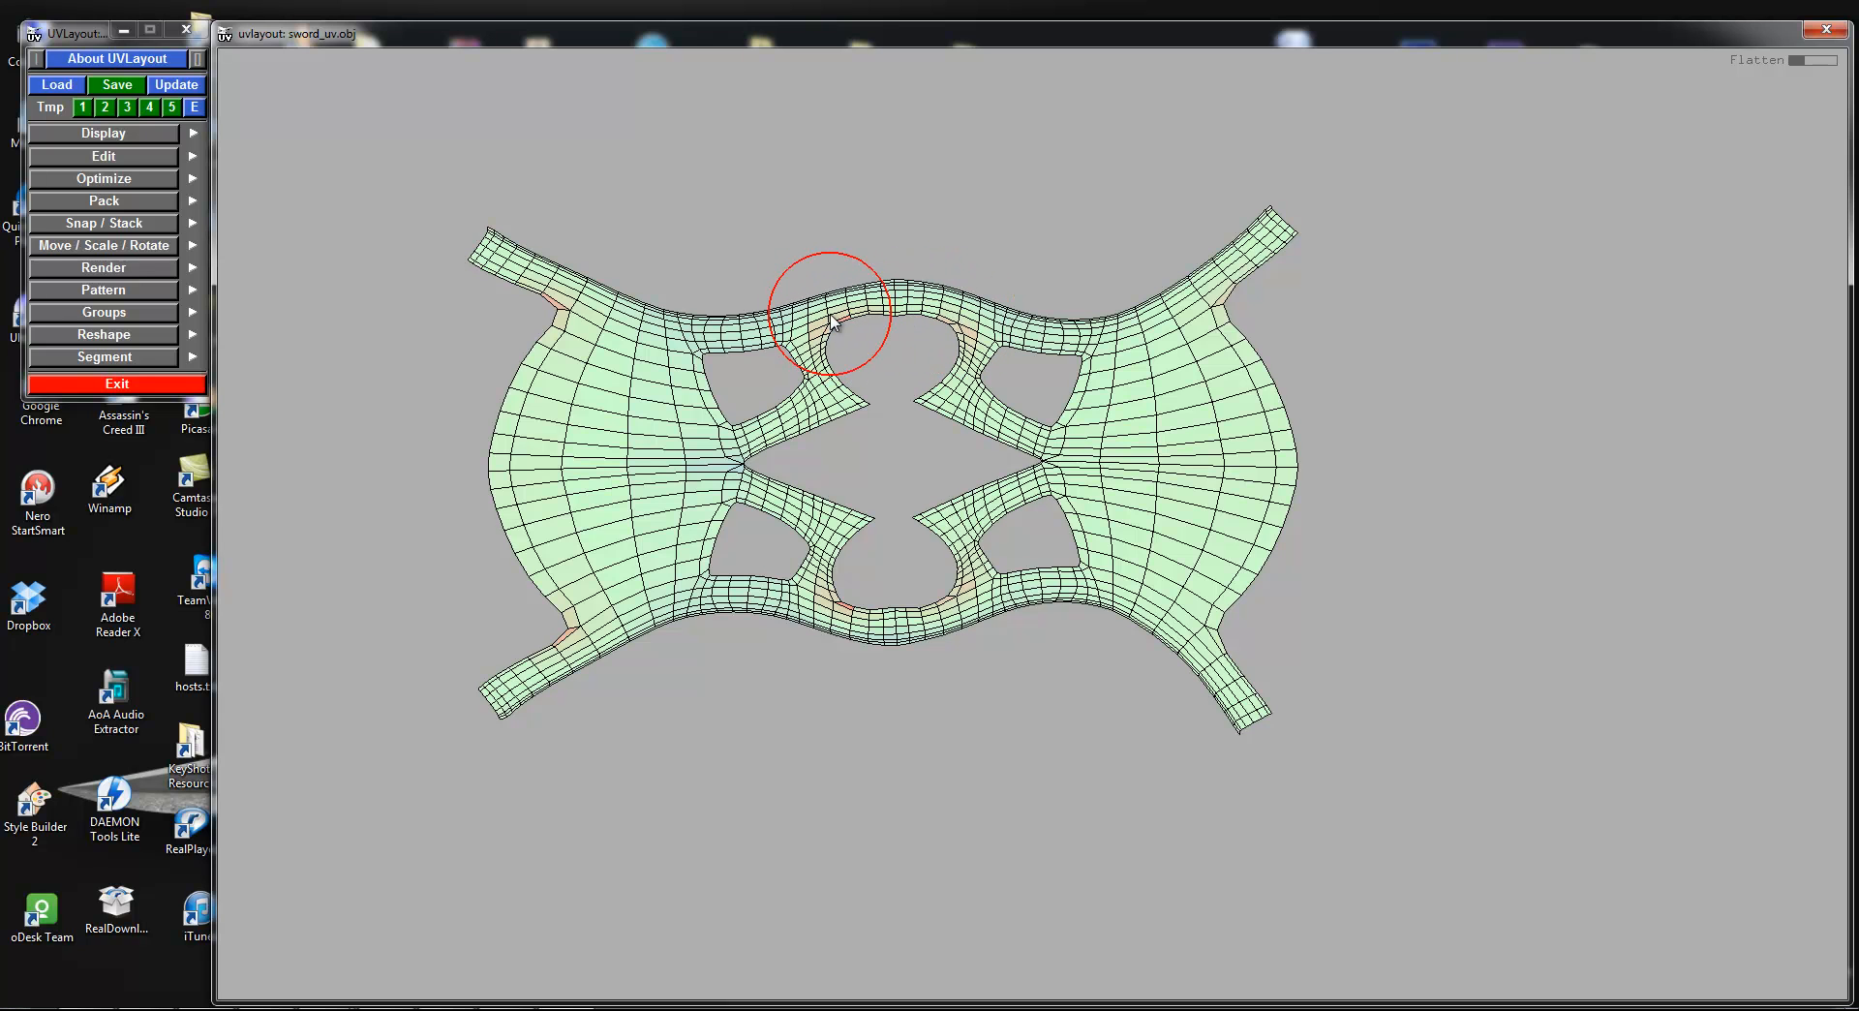
Step: Move the flattened four-hole shell above the wavy-edged shell, next to the large shell with the round hole
{"action": "mouse_move", "coordinate": [872, 418]}
{"action": "right_mouse_down"}
{"action": "mouse_move", "coordinate": [1065, 571]}
{"action": "mouse_move", "coordinate": [1088, 547]}
{"action": "right_mouse_up"}
{"action": "middle_click_drag", "start_coordinate": [1088, 547], "coordinate": [854, 172]}
{"action": "left_click_drag", "start_coordinate": [862, 180], "coordinate": [883, 194]}
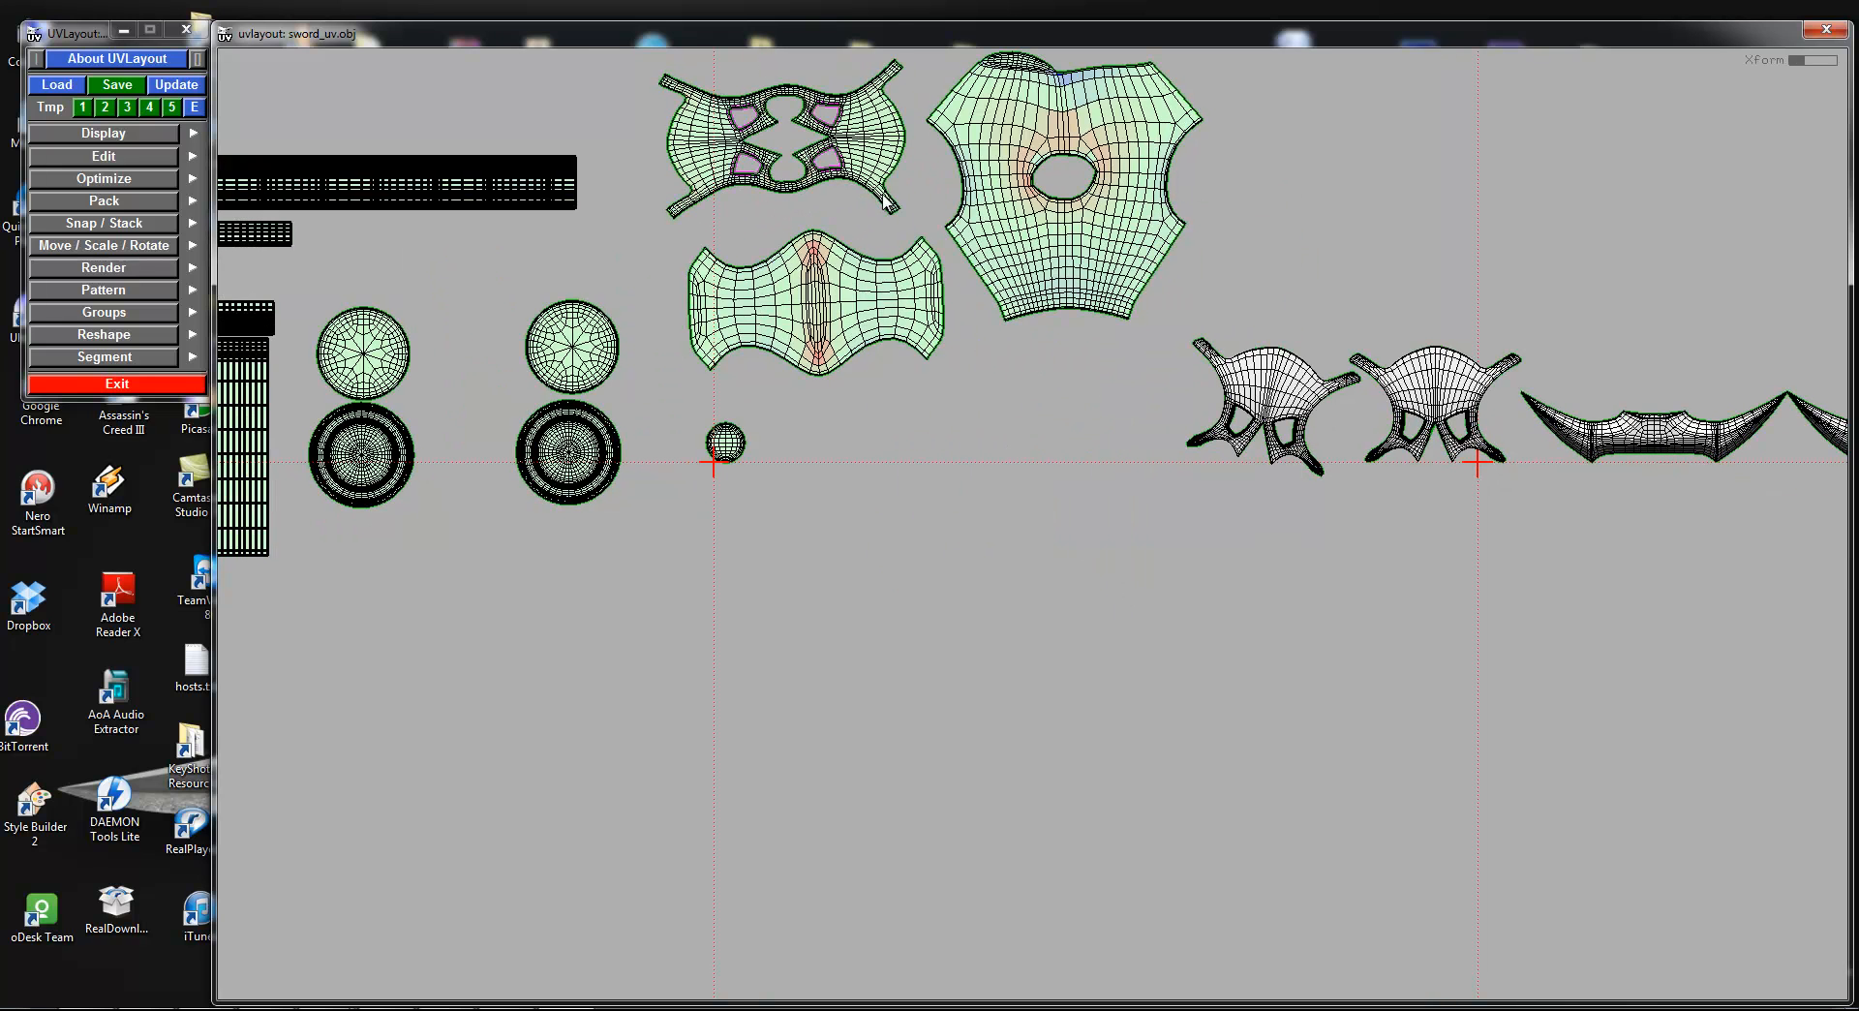
Step: Separate the first unflattened two-hole shell from its neighbour and run a continuous flatten on it, stopping once it has spread out
{"action": "right_click_drag", "start_coordinate": [1062, 350], "coordinate": [1084, 329]}
{"action": "middle_click_drag", "start_coordinate": [1297, 395], "coordinate": [1125, 405]}
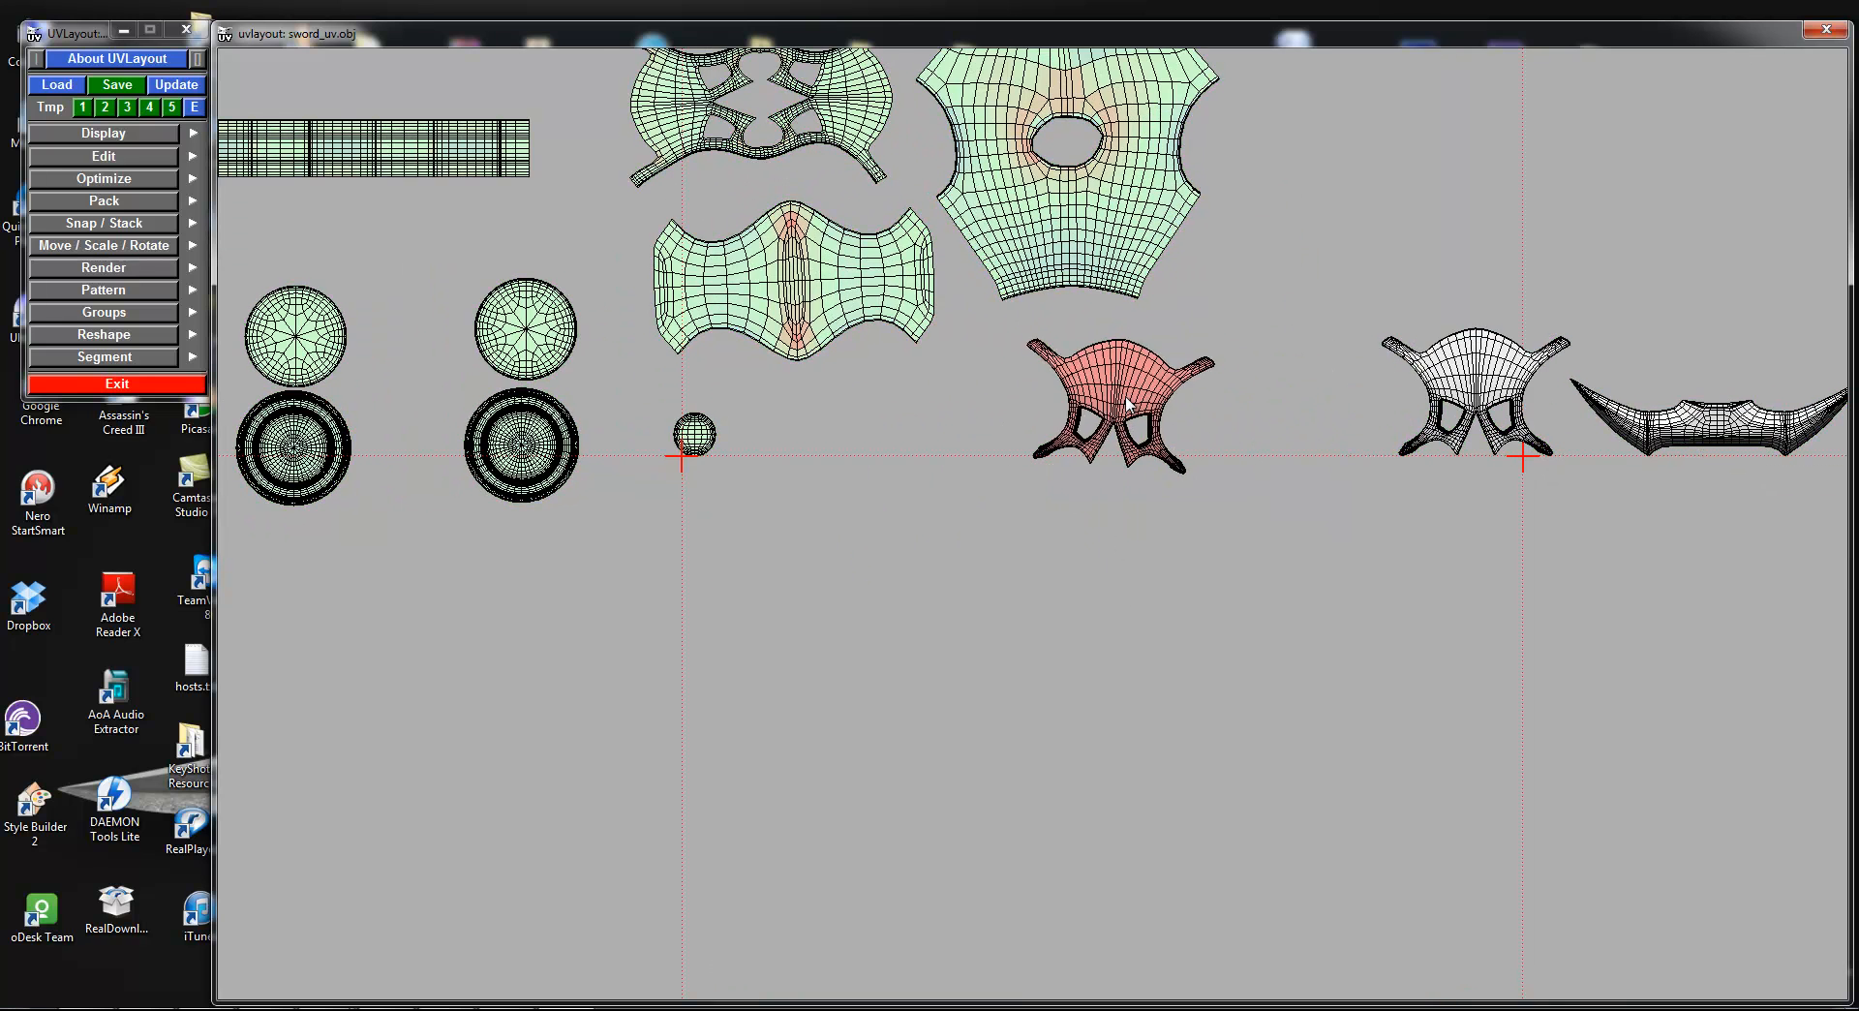
{"action": "key", "text": "space+f"}
{"action": "key", "text": "space"}
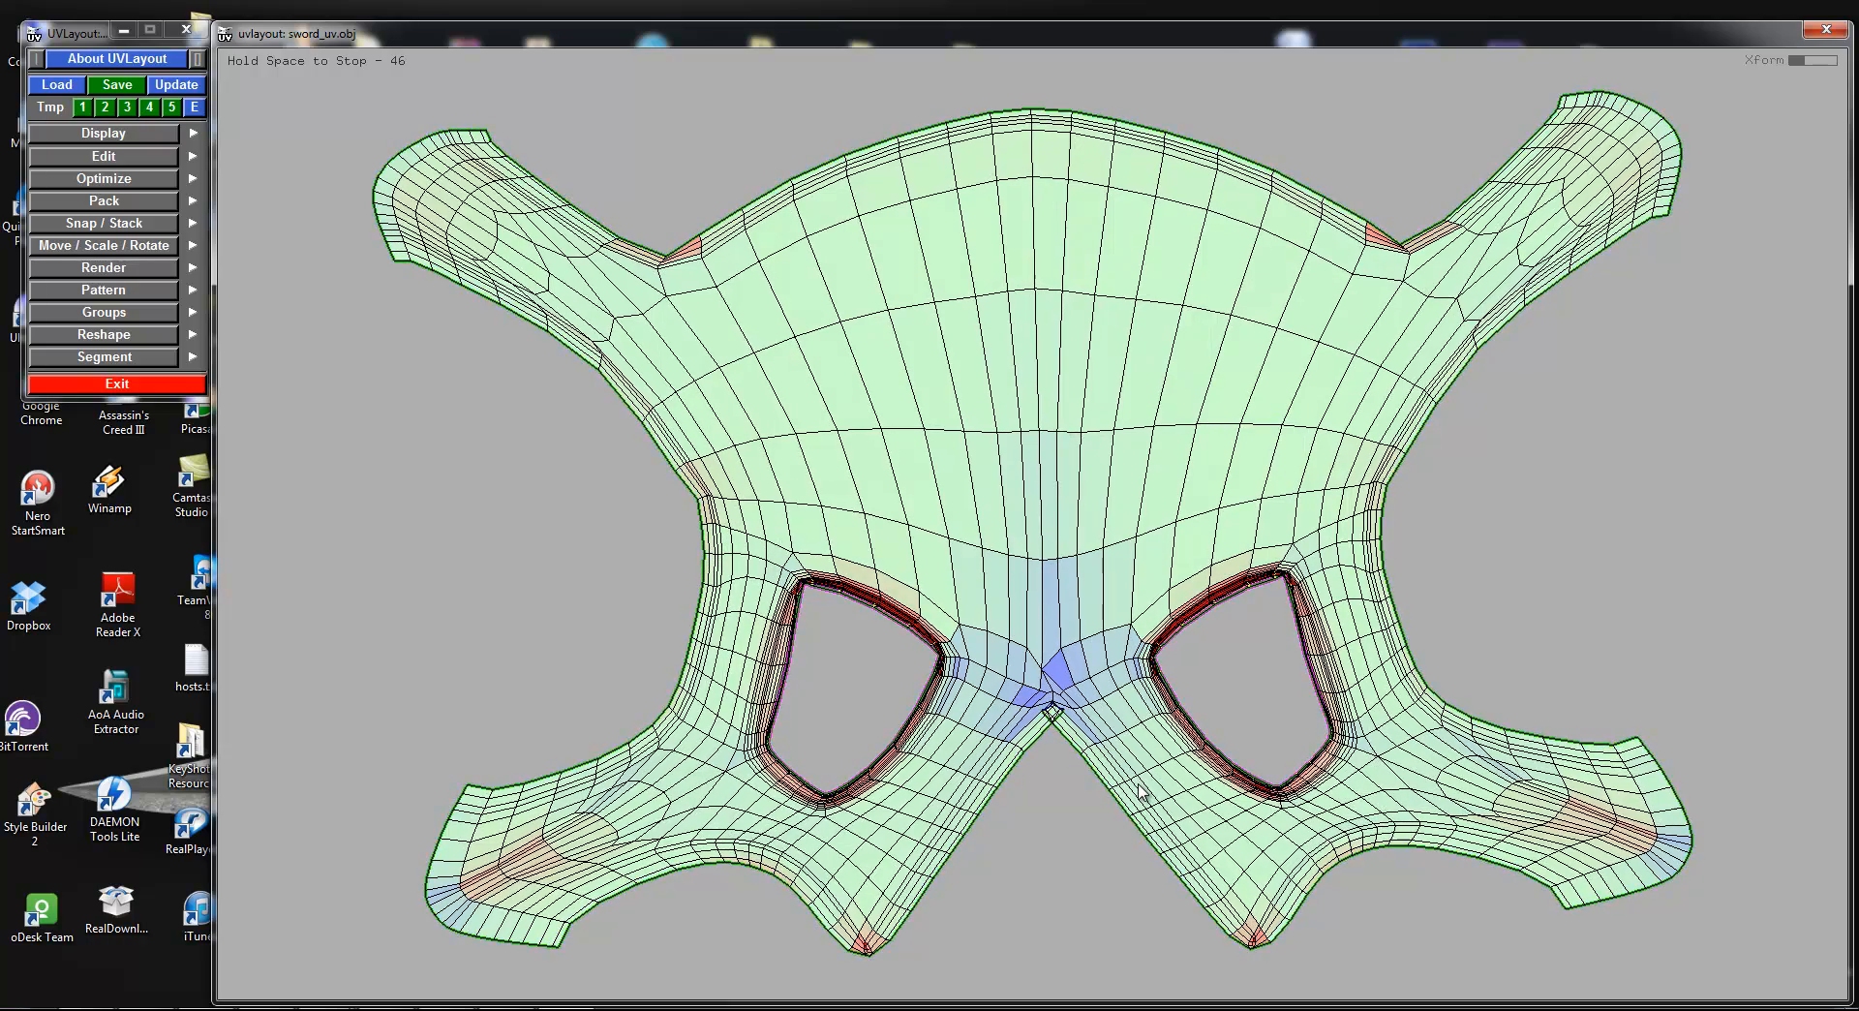
{"action": "key", "text": "space"}
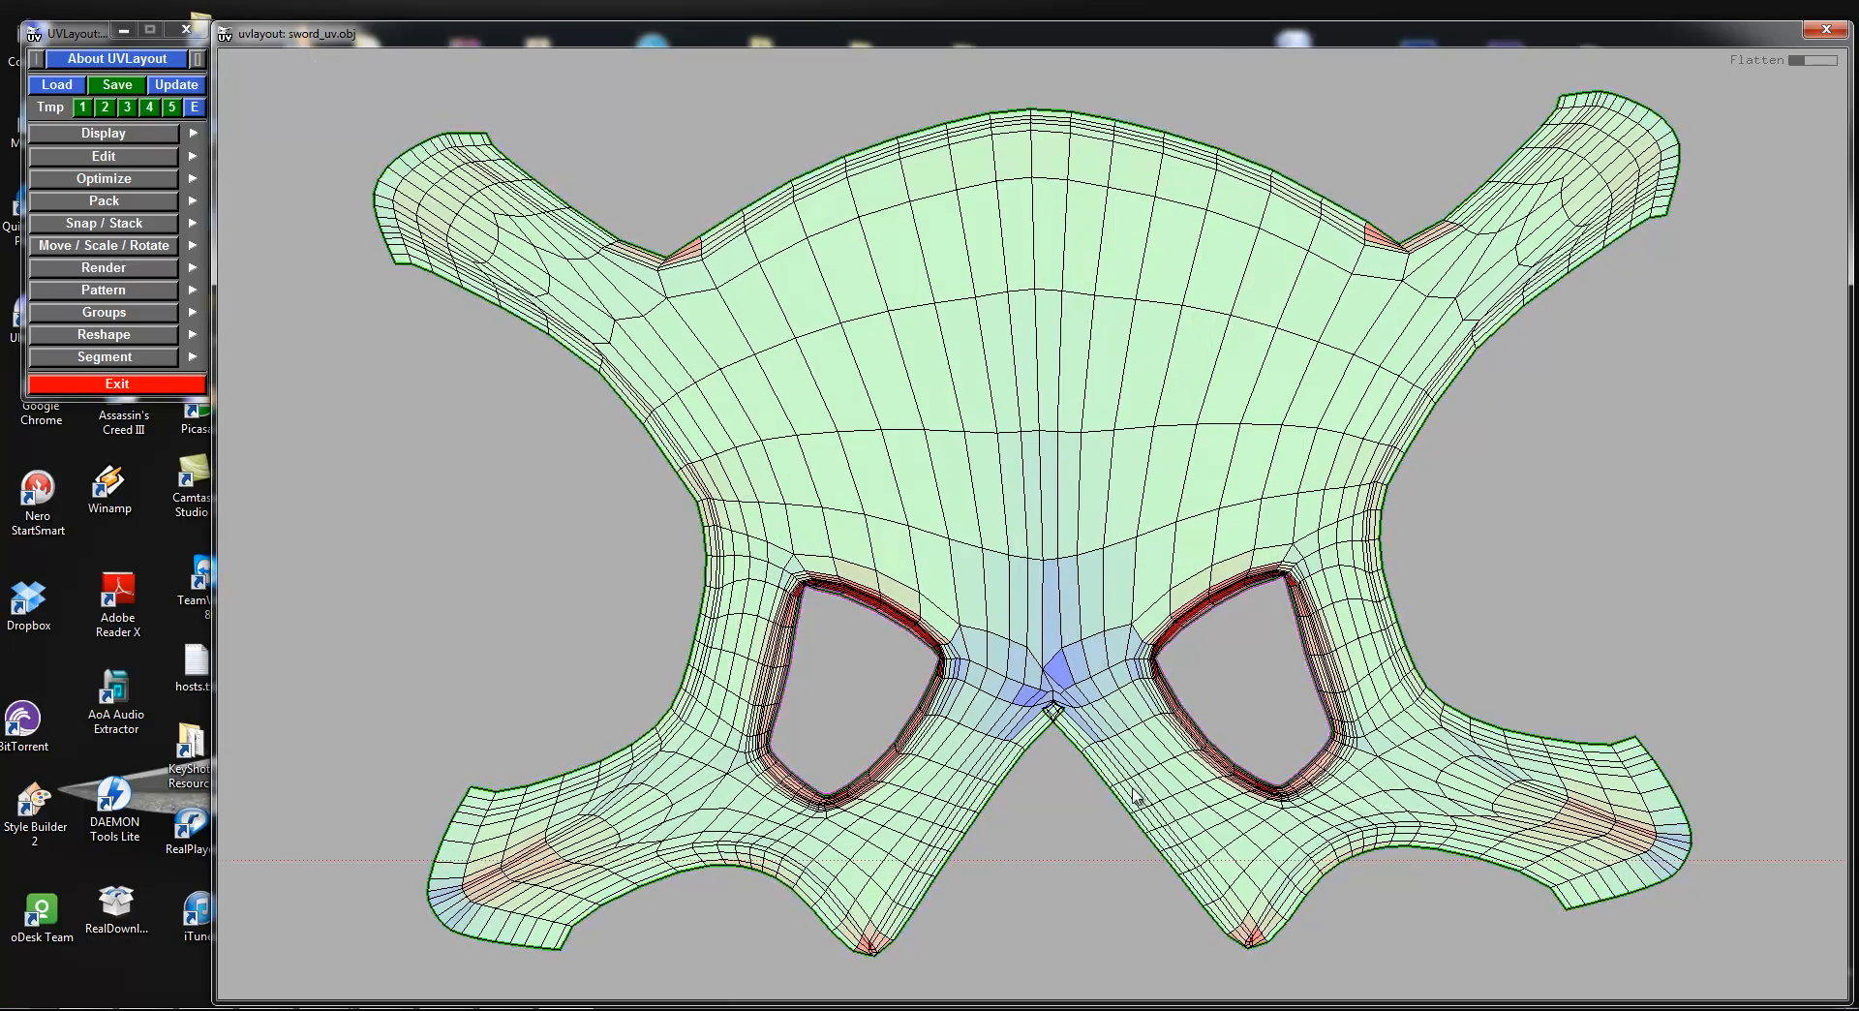
Step: Toggle the tags on the boundaries of both holes in the two-hole shell and flatten the shell again
{"action": "mouse_move", "coordinate": [1319, 667]}
{"action": "right_mouse_down"}
{"action": "mouse_move", "coordinate": [1216, 639]}
{"action": "mouse_move", "coordinate": [1368, 638]}
{"action": "right_mouse_up"}
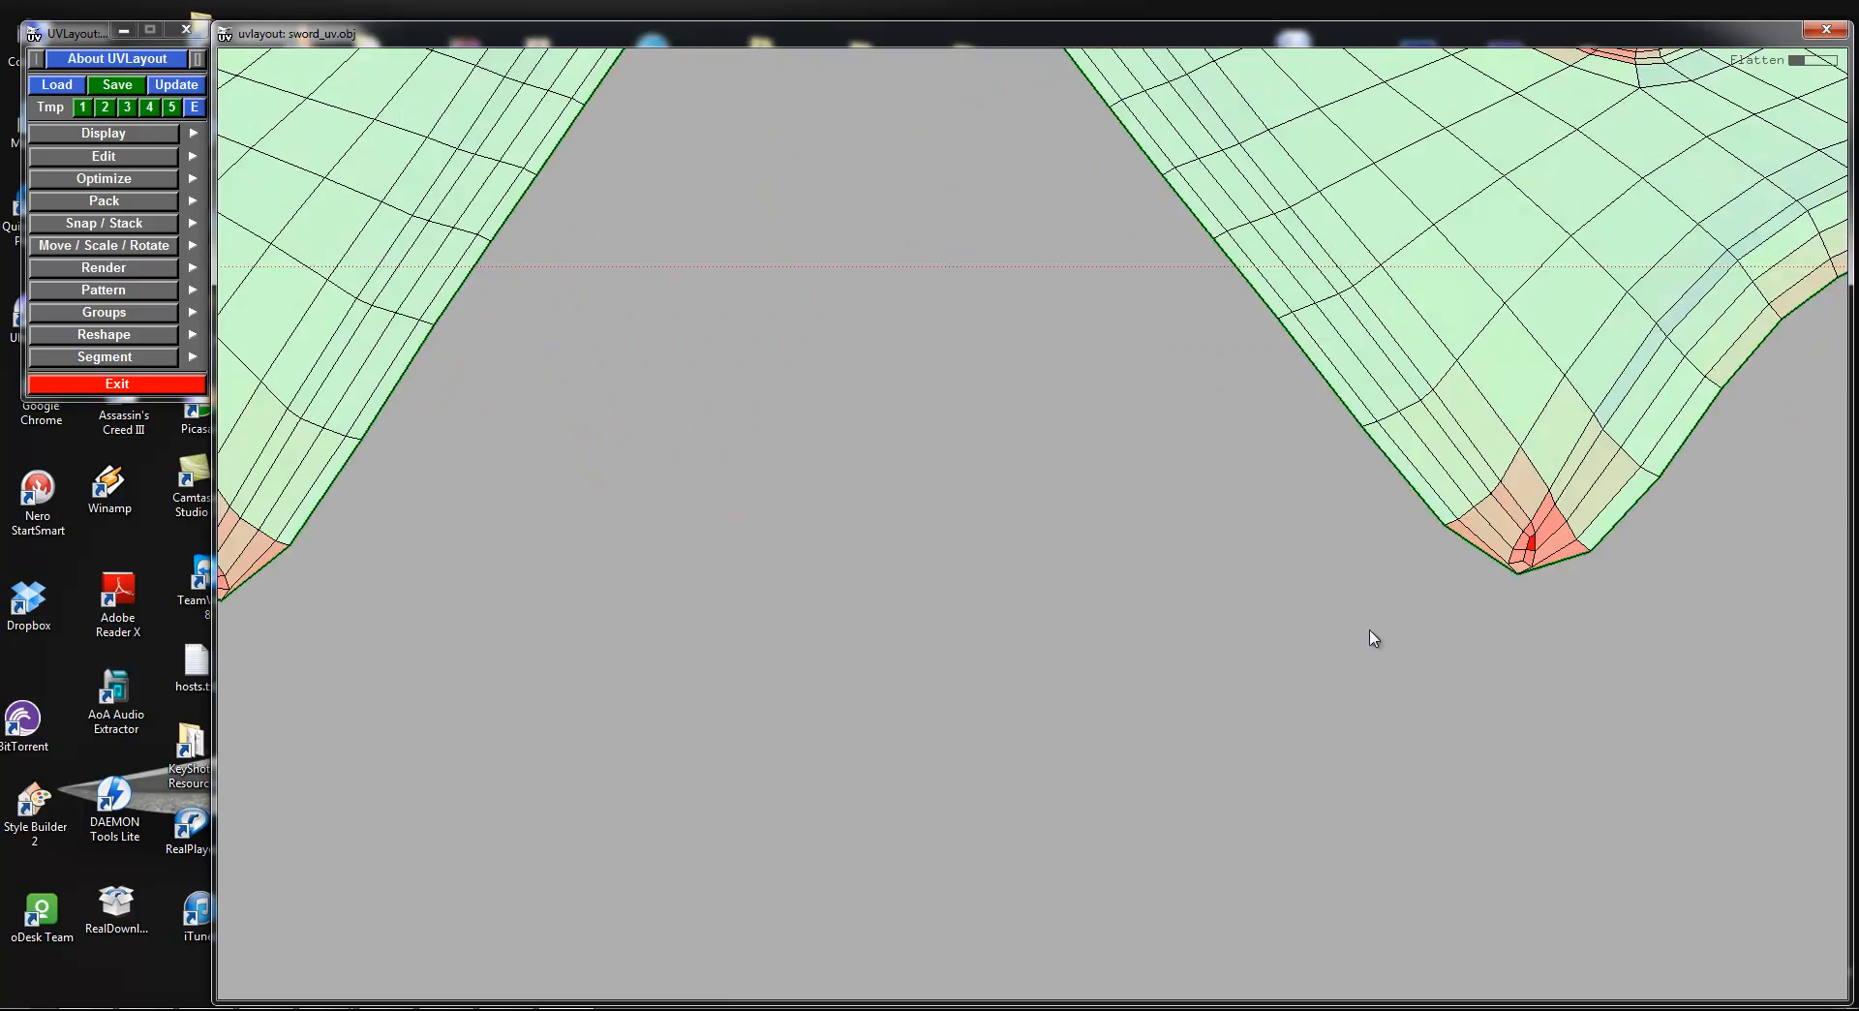
{"action": "middle_click_drag", "start_coordinate": [1341, 344], "coordinate": [1112, 667]}
{"action": "middle_click_drag", "start_coordinate": [1151, 155], "coordinate": [1102, 662]}
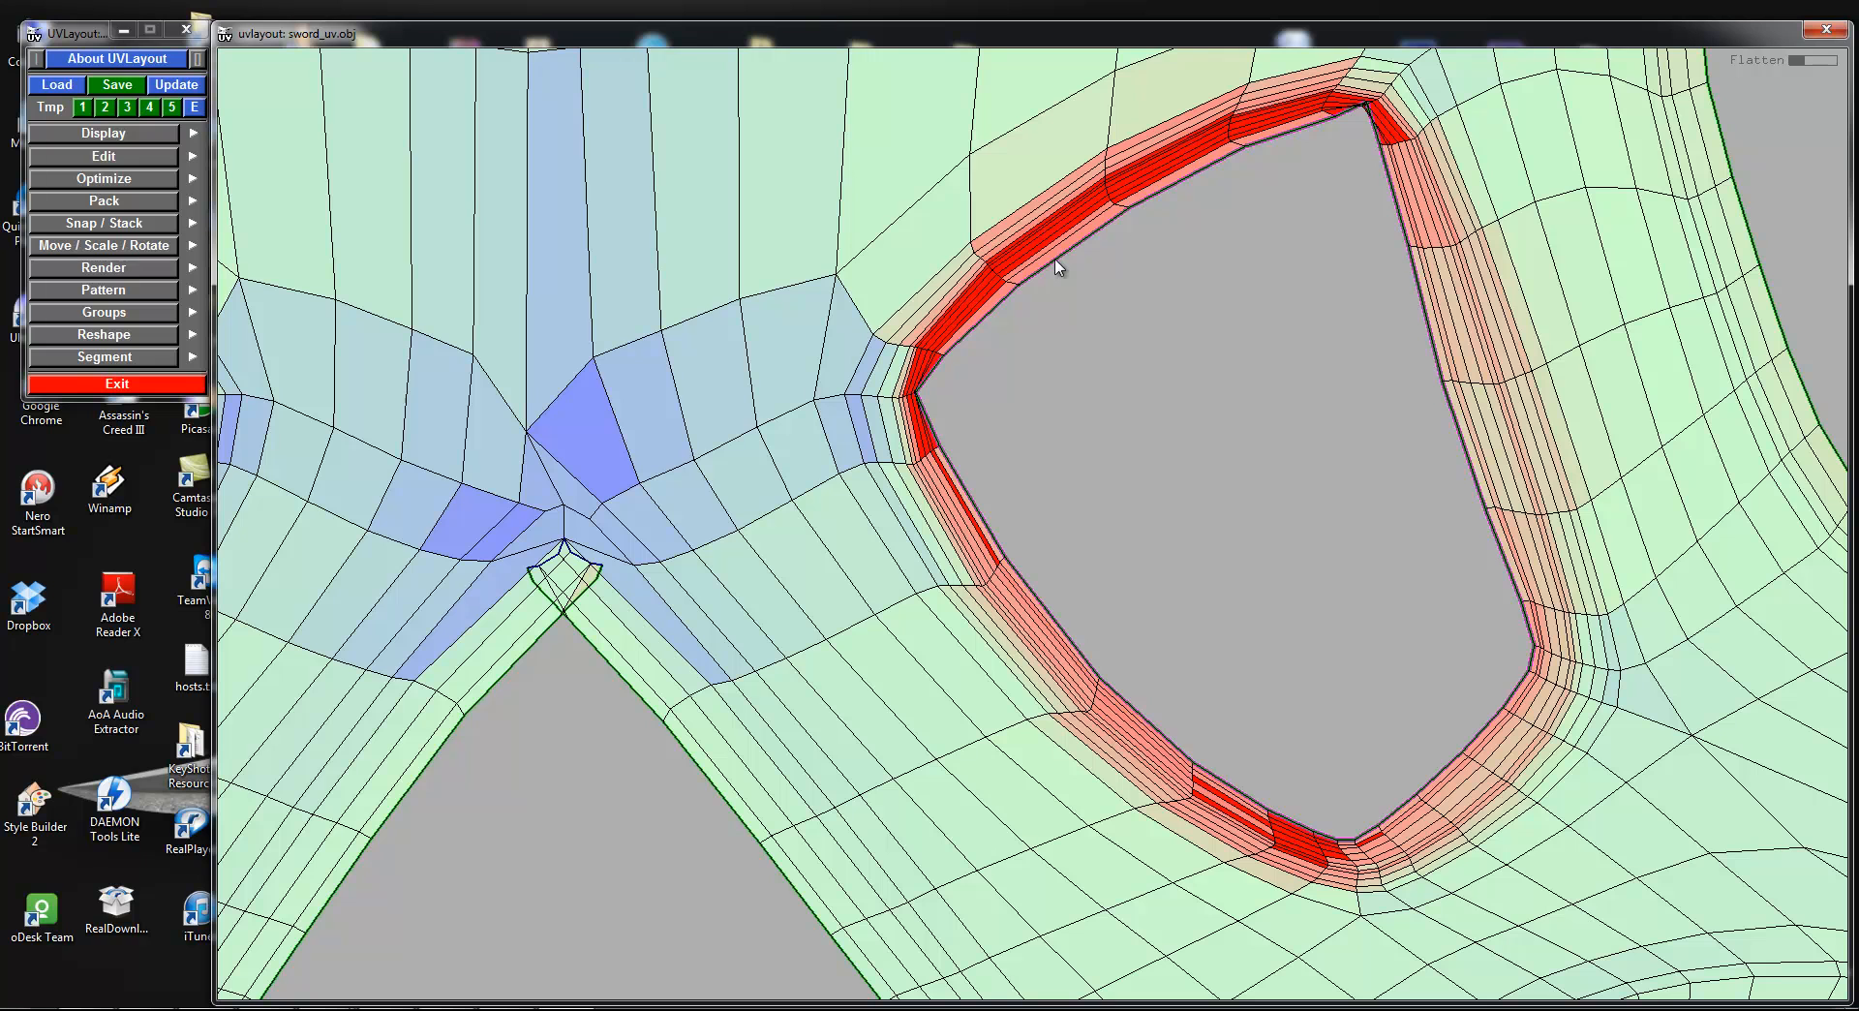
{"action": "key", "text": "t"}
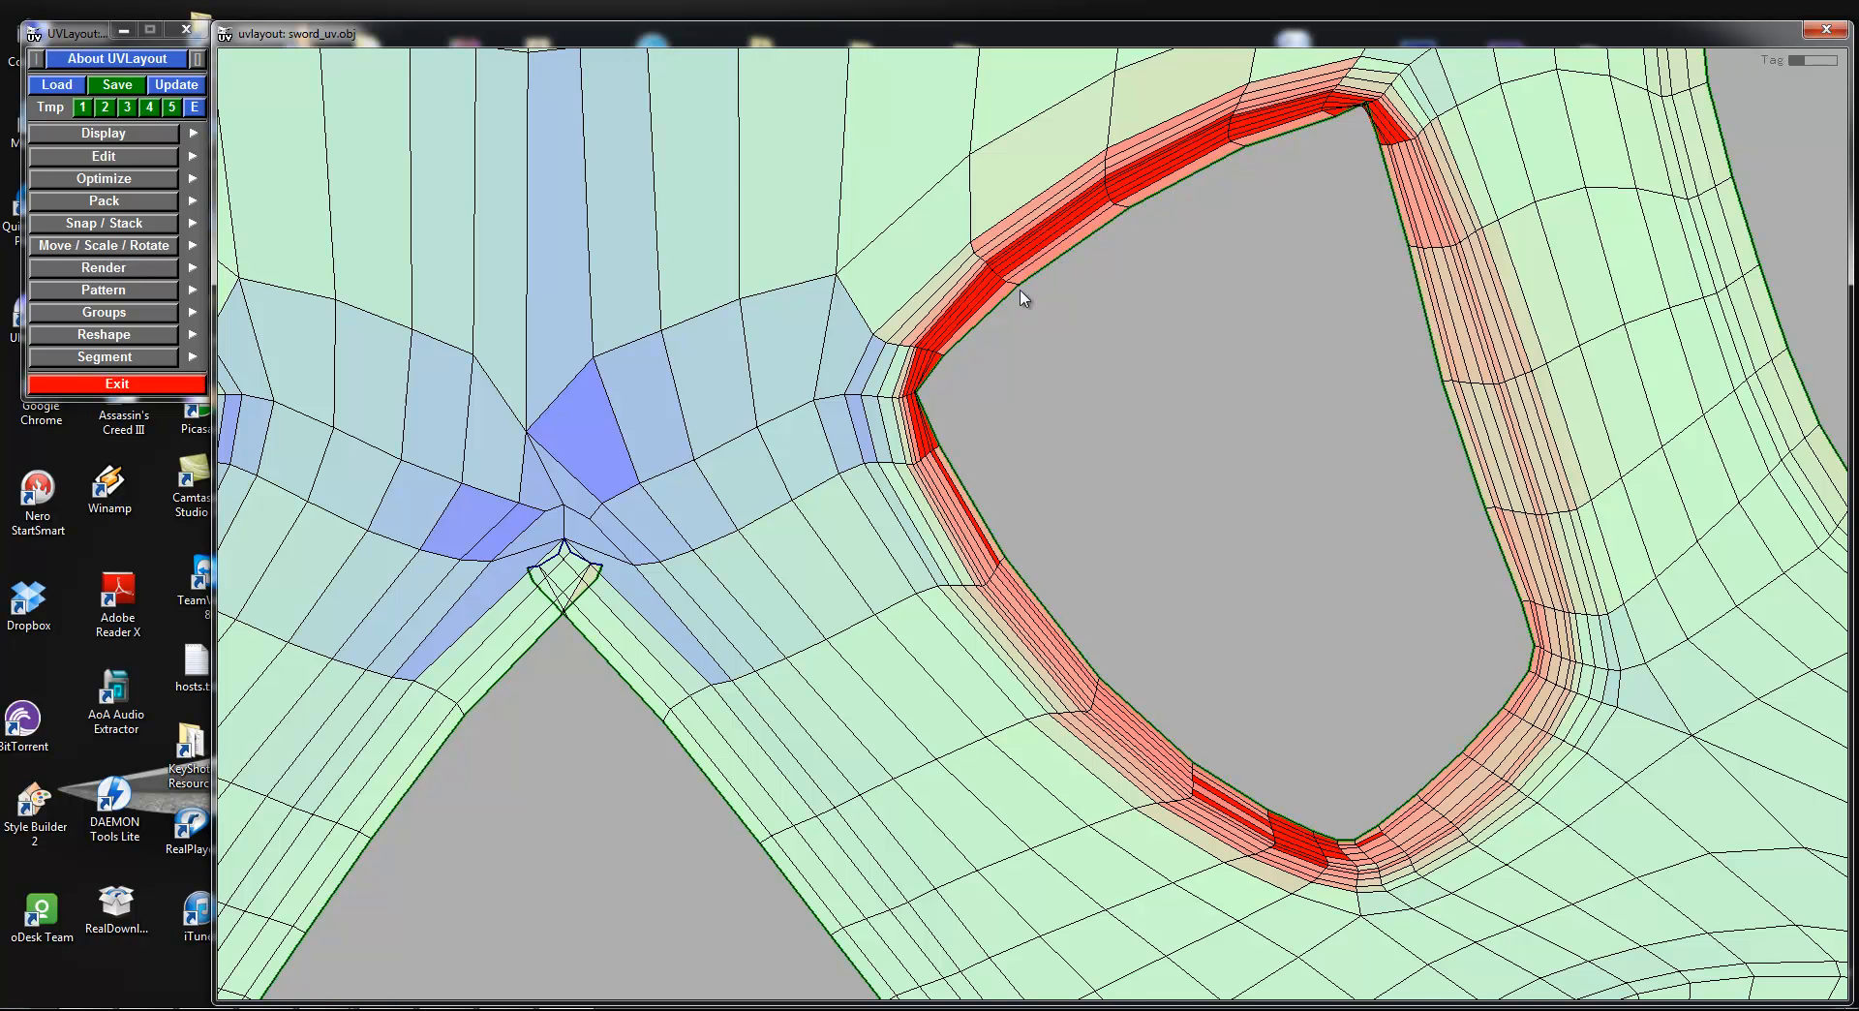
{"action": "right_click_drag", "start_coordinate": [1021, 296], "coordinate": [495, 436]}
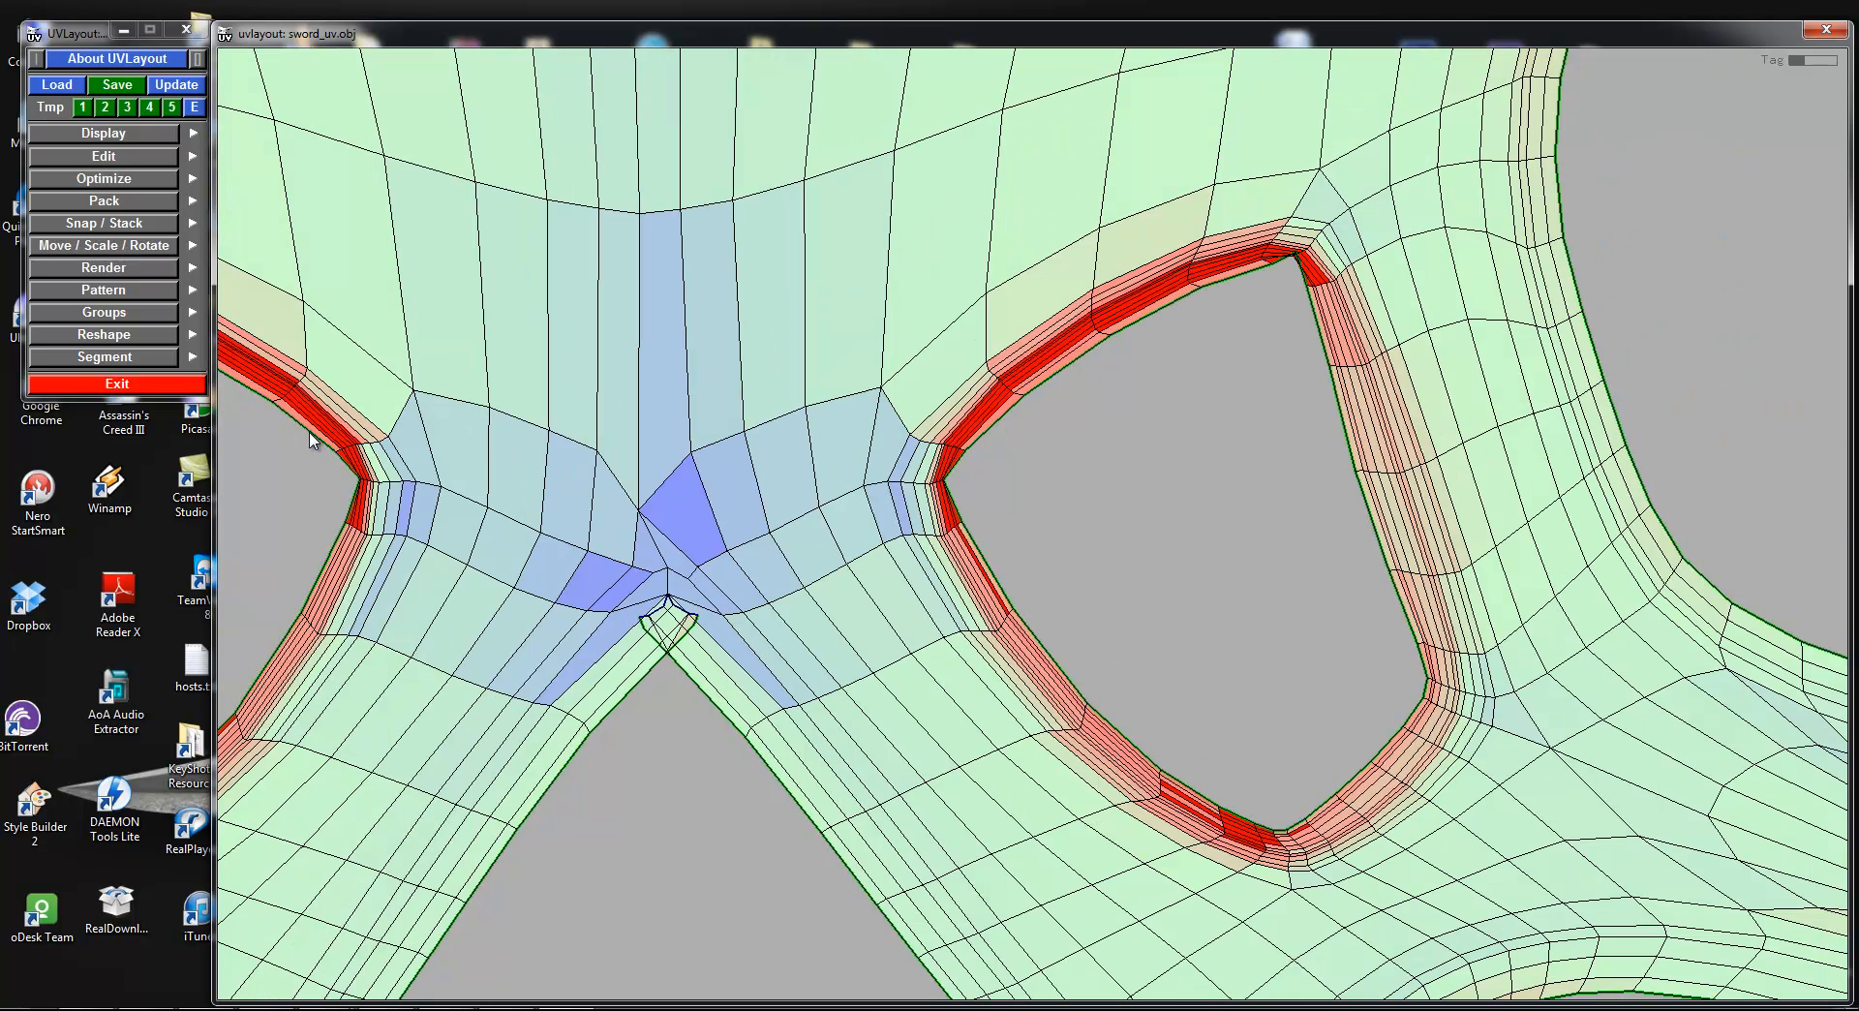
{"action": "right_click_drag", "start_coordinate": [1037, 443], "coordinate": [1000, 443]}
{"action": "key", "text": "f"}
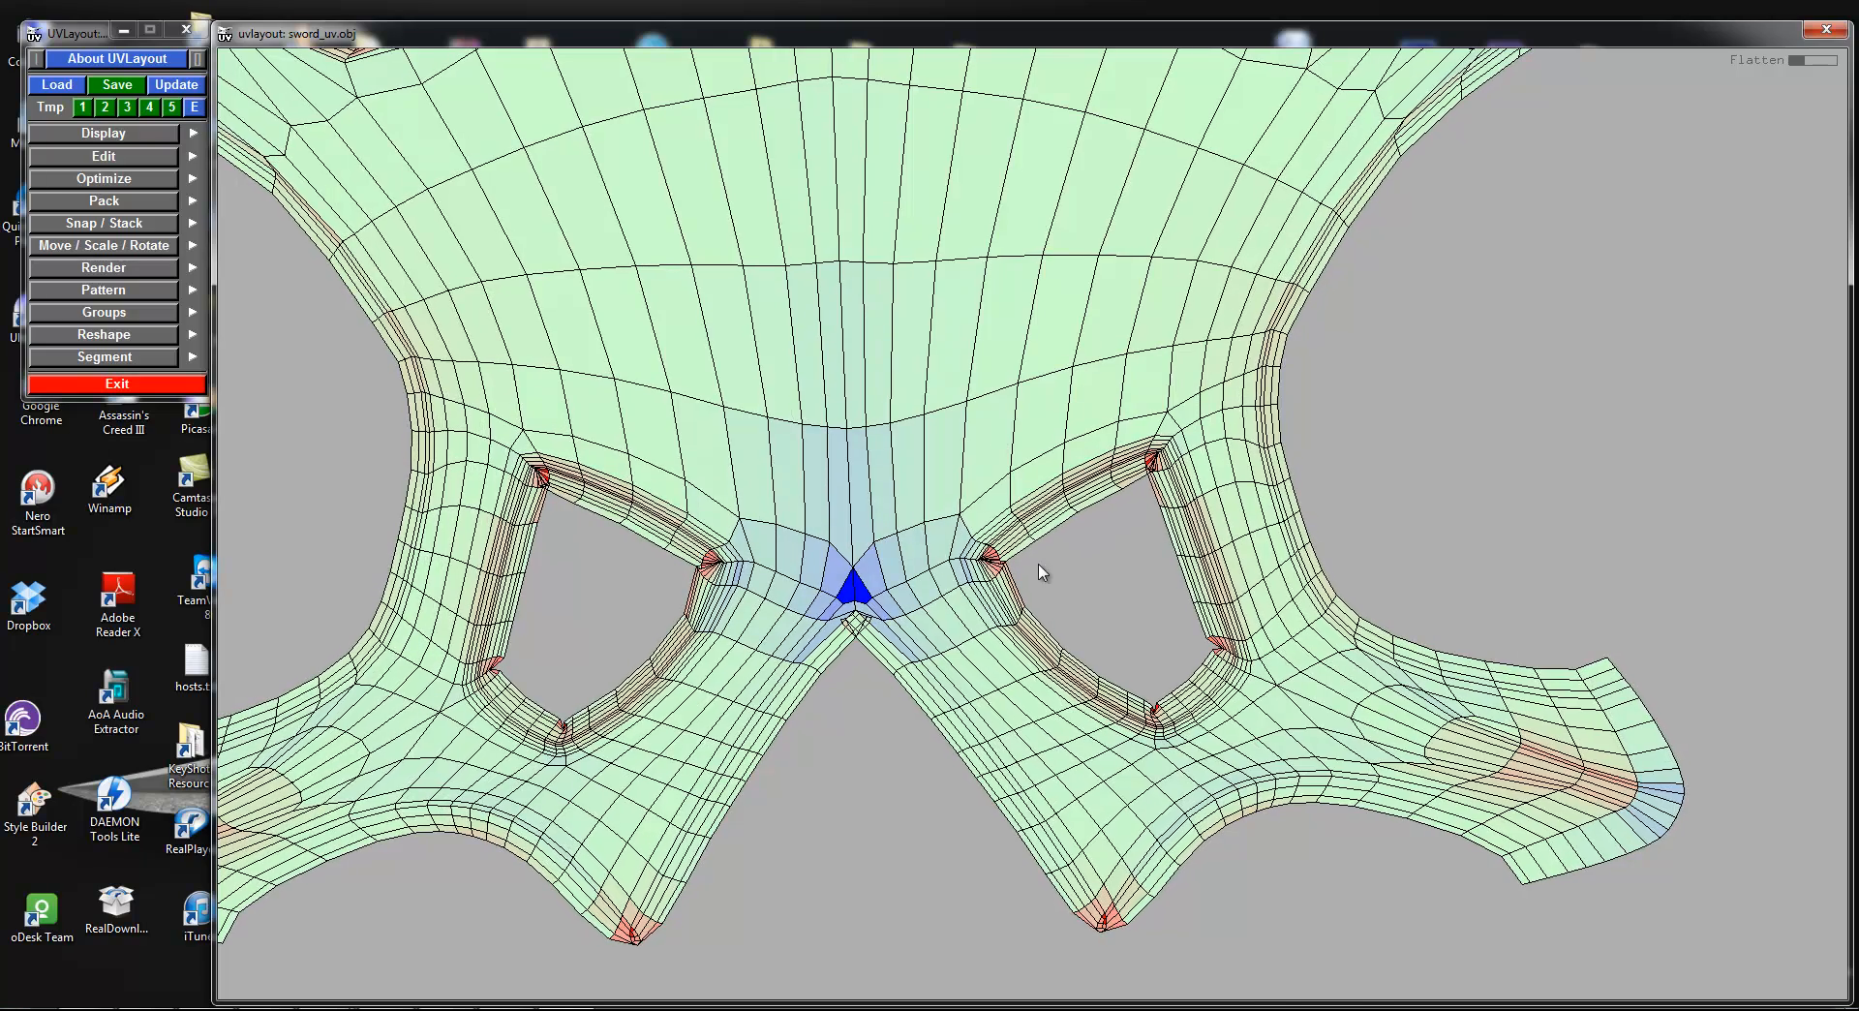
Step: Cut along the edge loop around the right hole, detach its inner rim and move the rim off the shell
{"action": "scroll", "coordinate": [1046, 504], "scroll_direction": "up", "scroll_amount": 3}
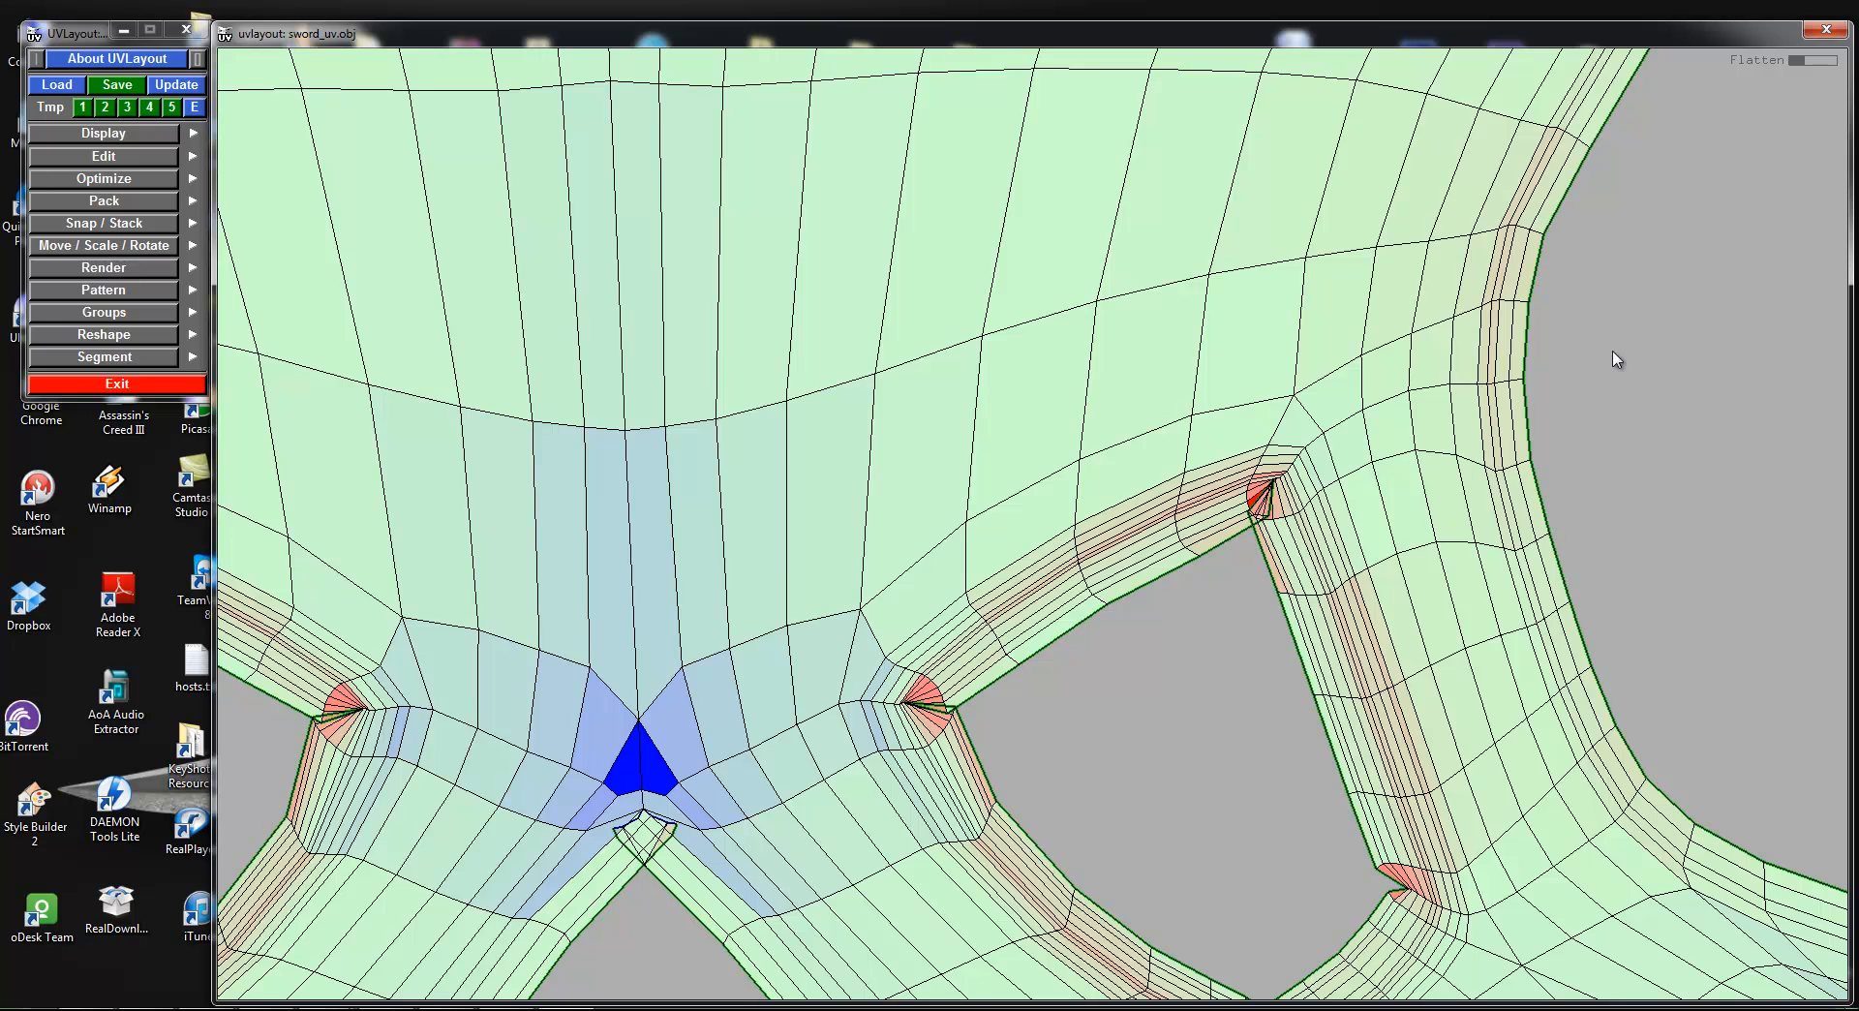
{"action": "scroll", "coordinate": [1178, 639], "scroll_direction": "down", "scroll_amount": 3}
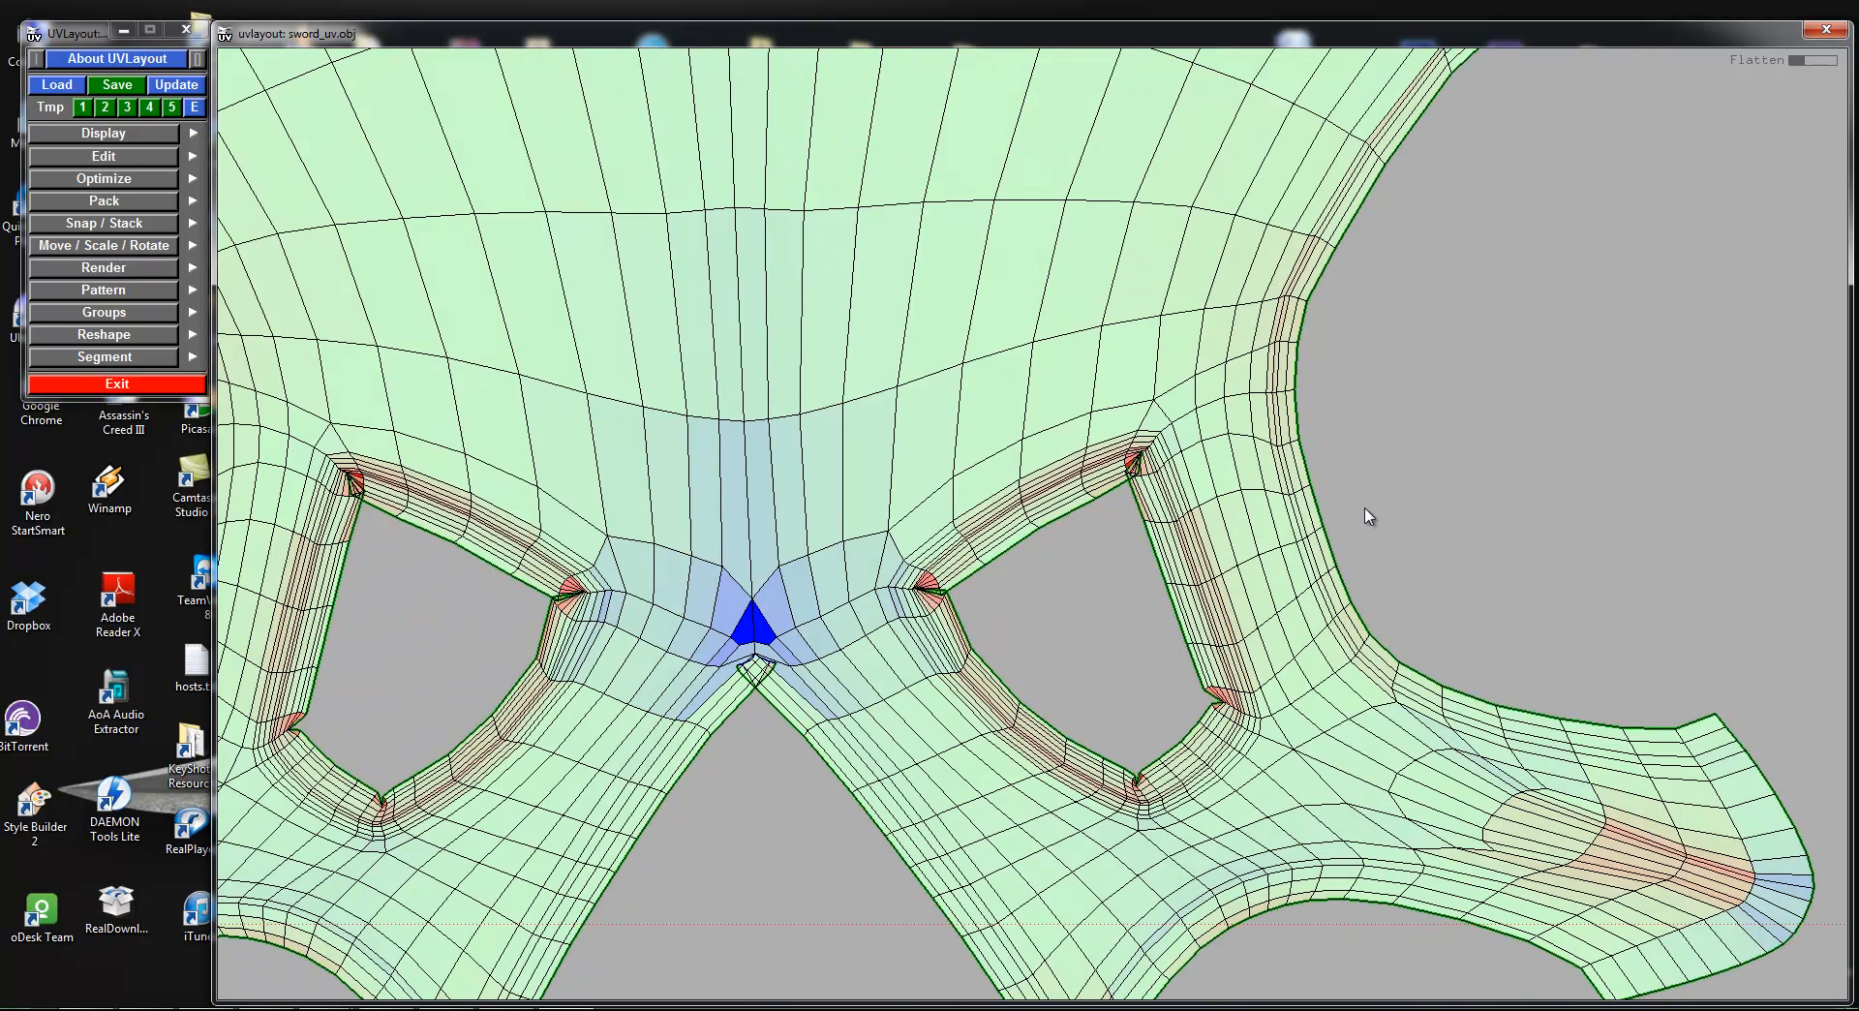
{"action": "scroll", "coordinate": [1049, 580], "scroll_direction": "down", "scroll_amount": 2}
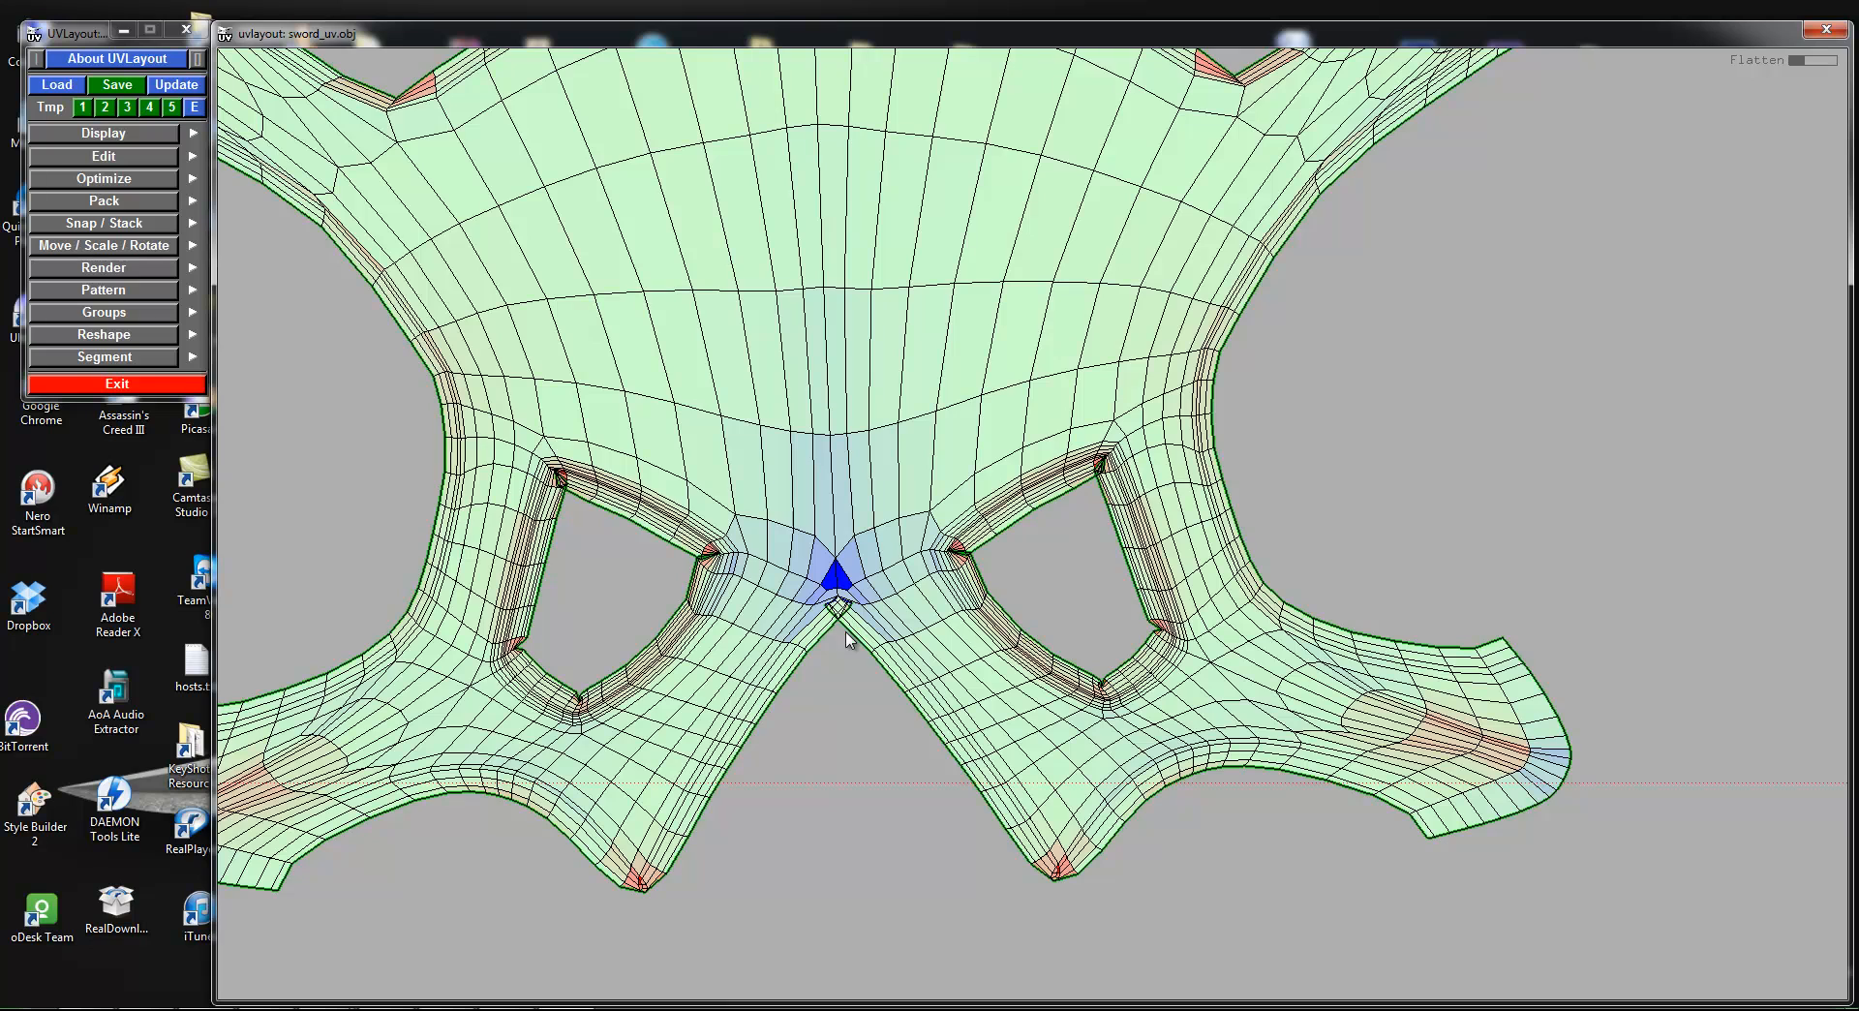
{"action": "scroll", "coordinate": [962, 497], "scroll_direction": "up", "scroll_amount": 4}
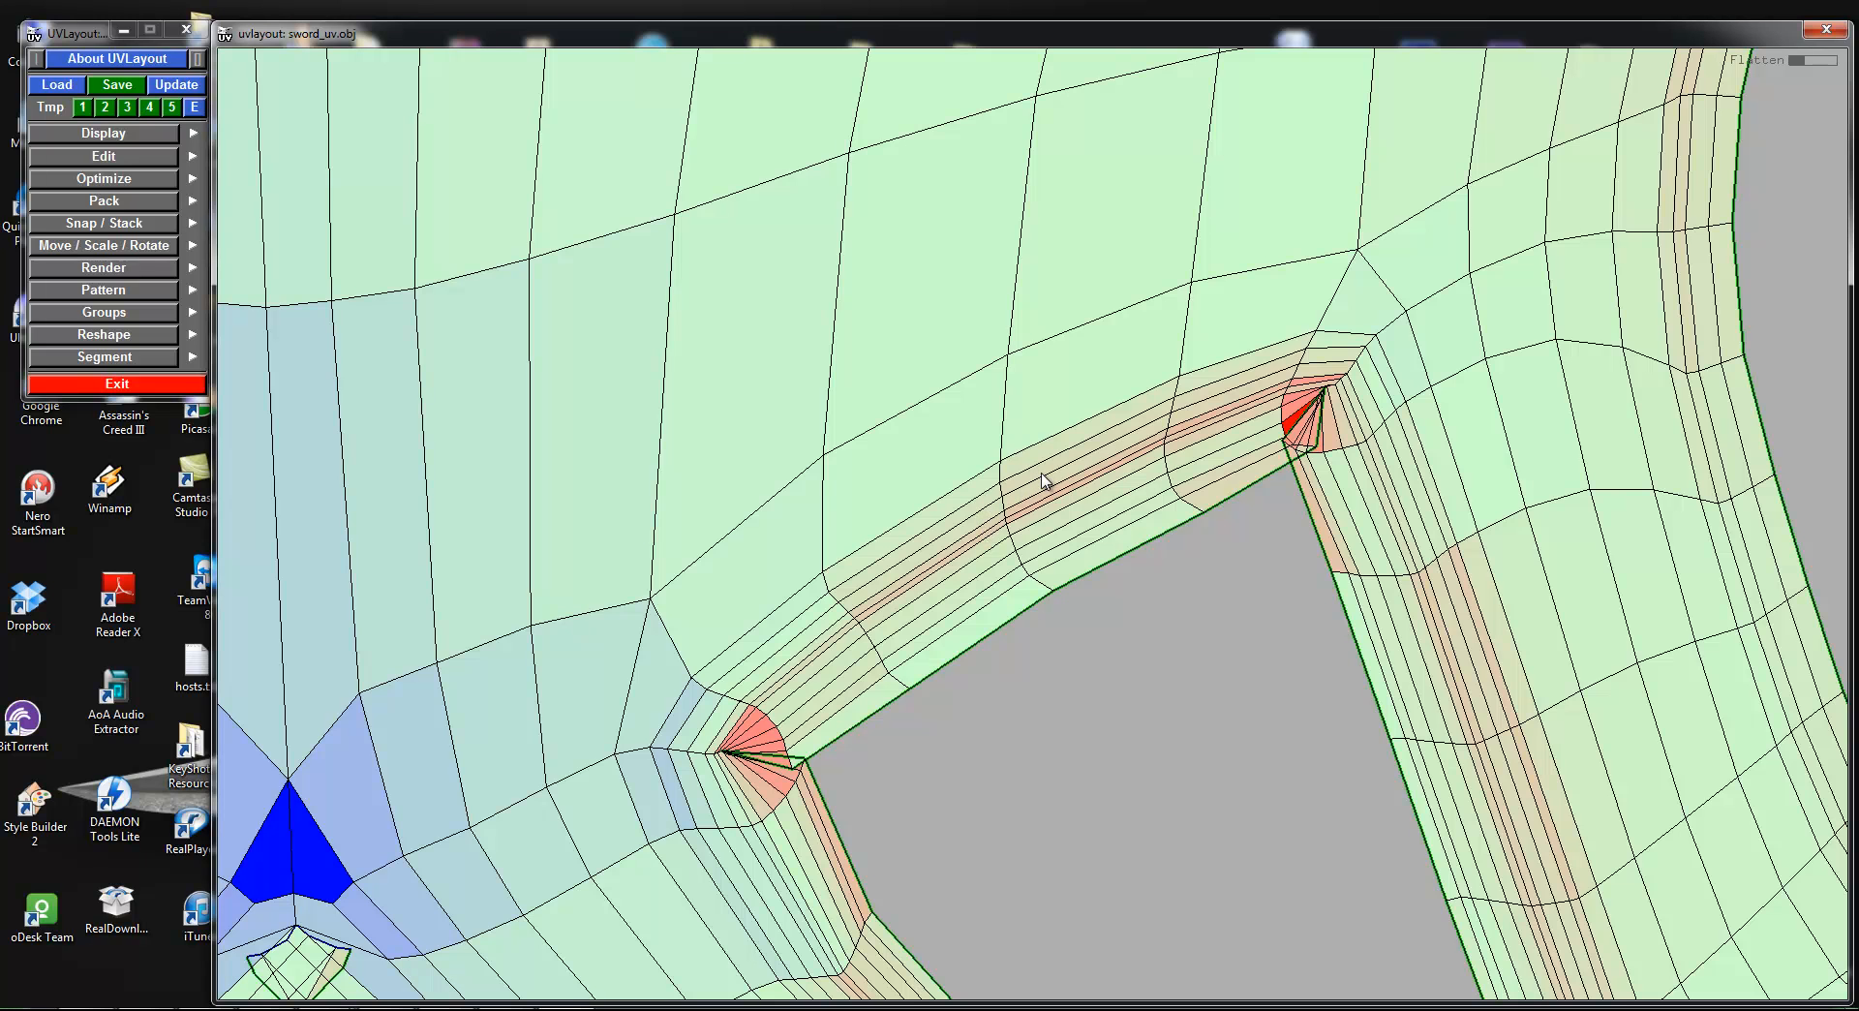
{"action": "key", "text": "c"}
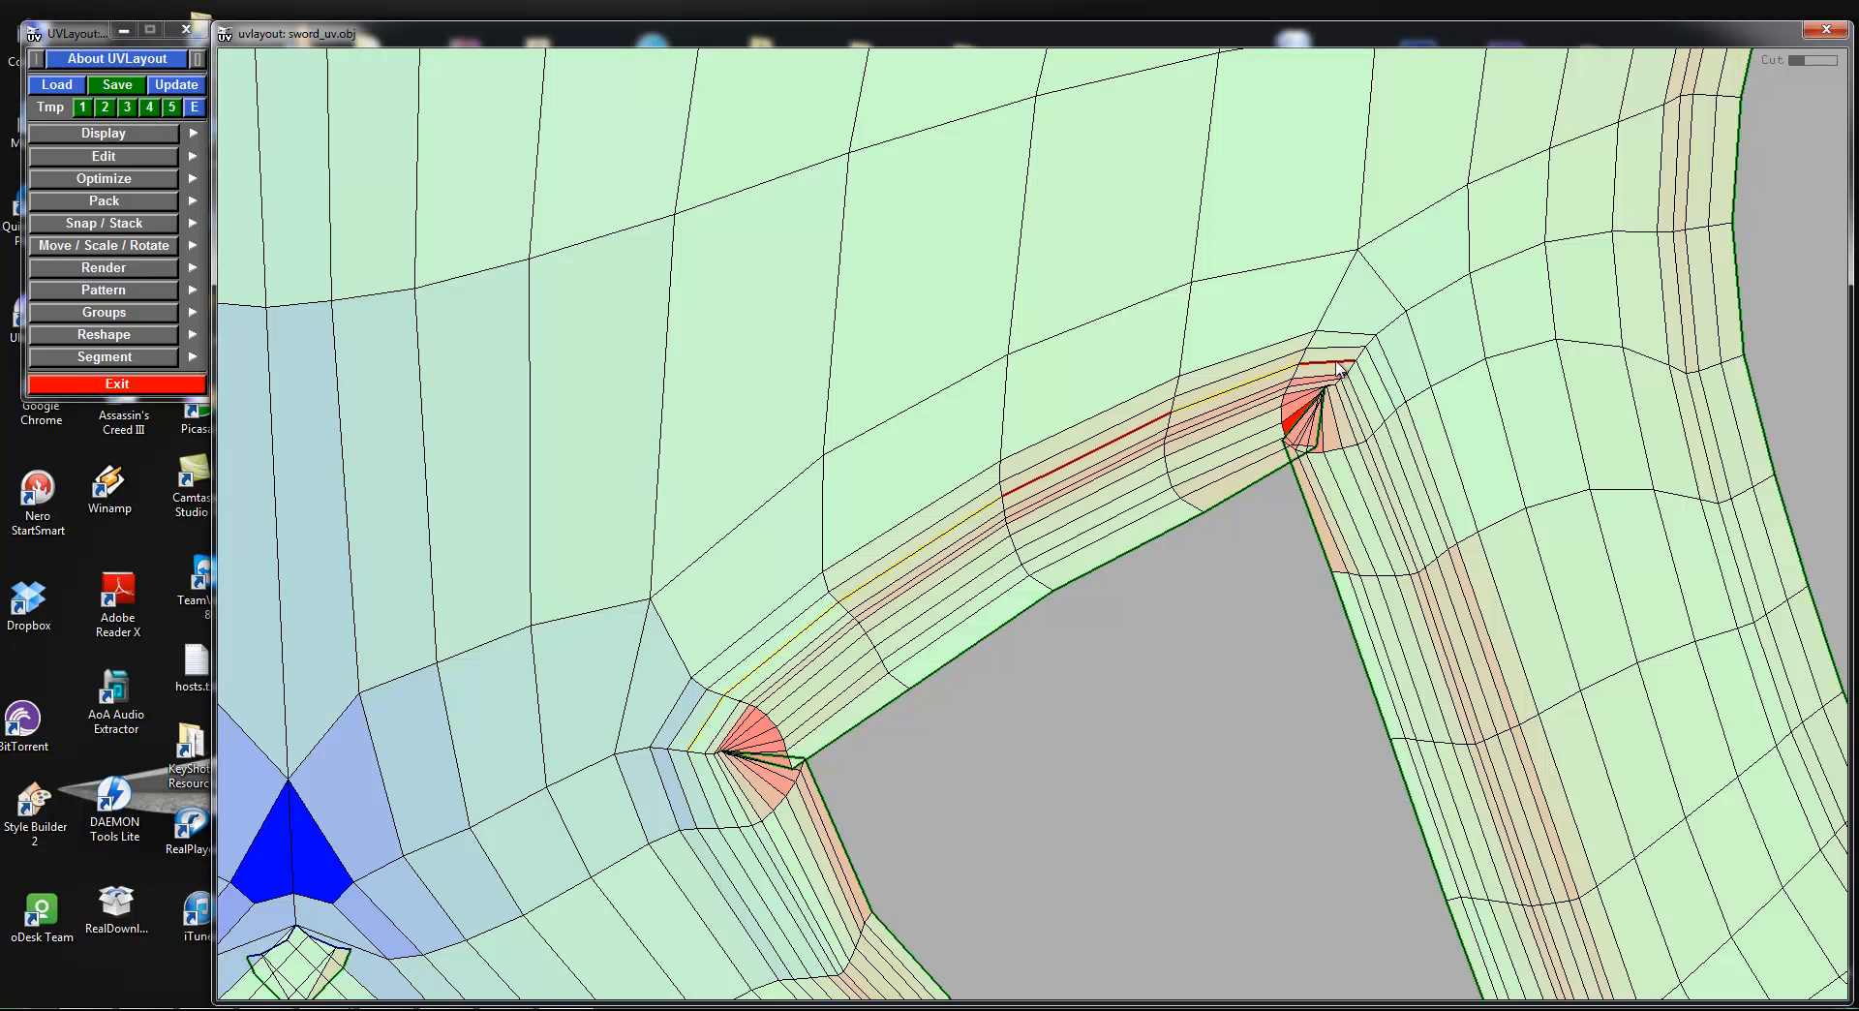
{"action": "scroll", "coordinate": [1367, 381], "scroll_direction": "down", "scroll_amount": 2}
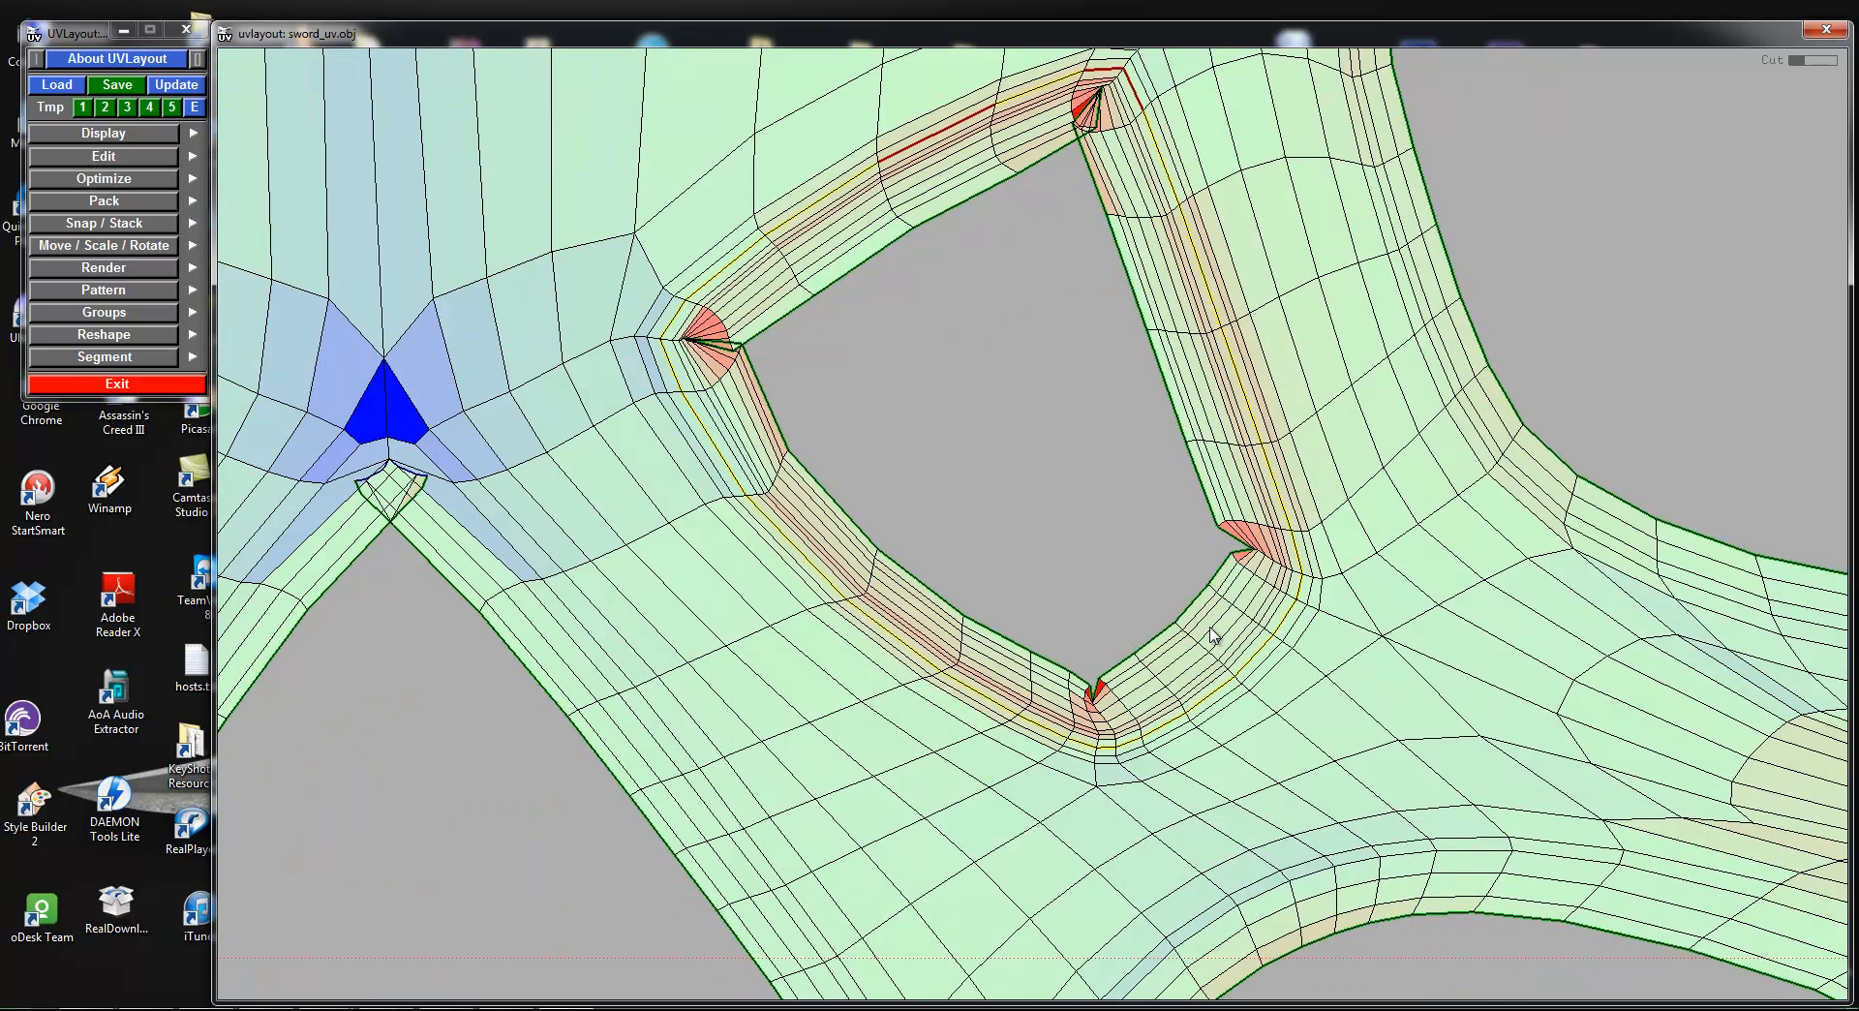
{"action": "key", "text": "Return"}
{"action": "middle_click_drag", "start_coordinate": [1211, 643], "coordinate": [1849, 333]}
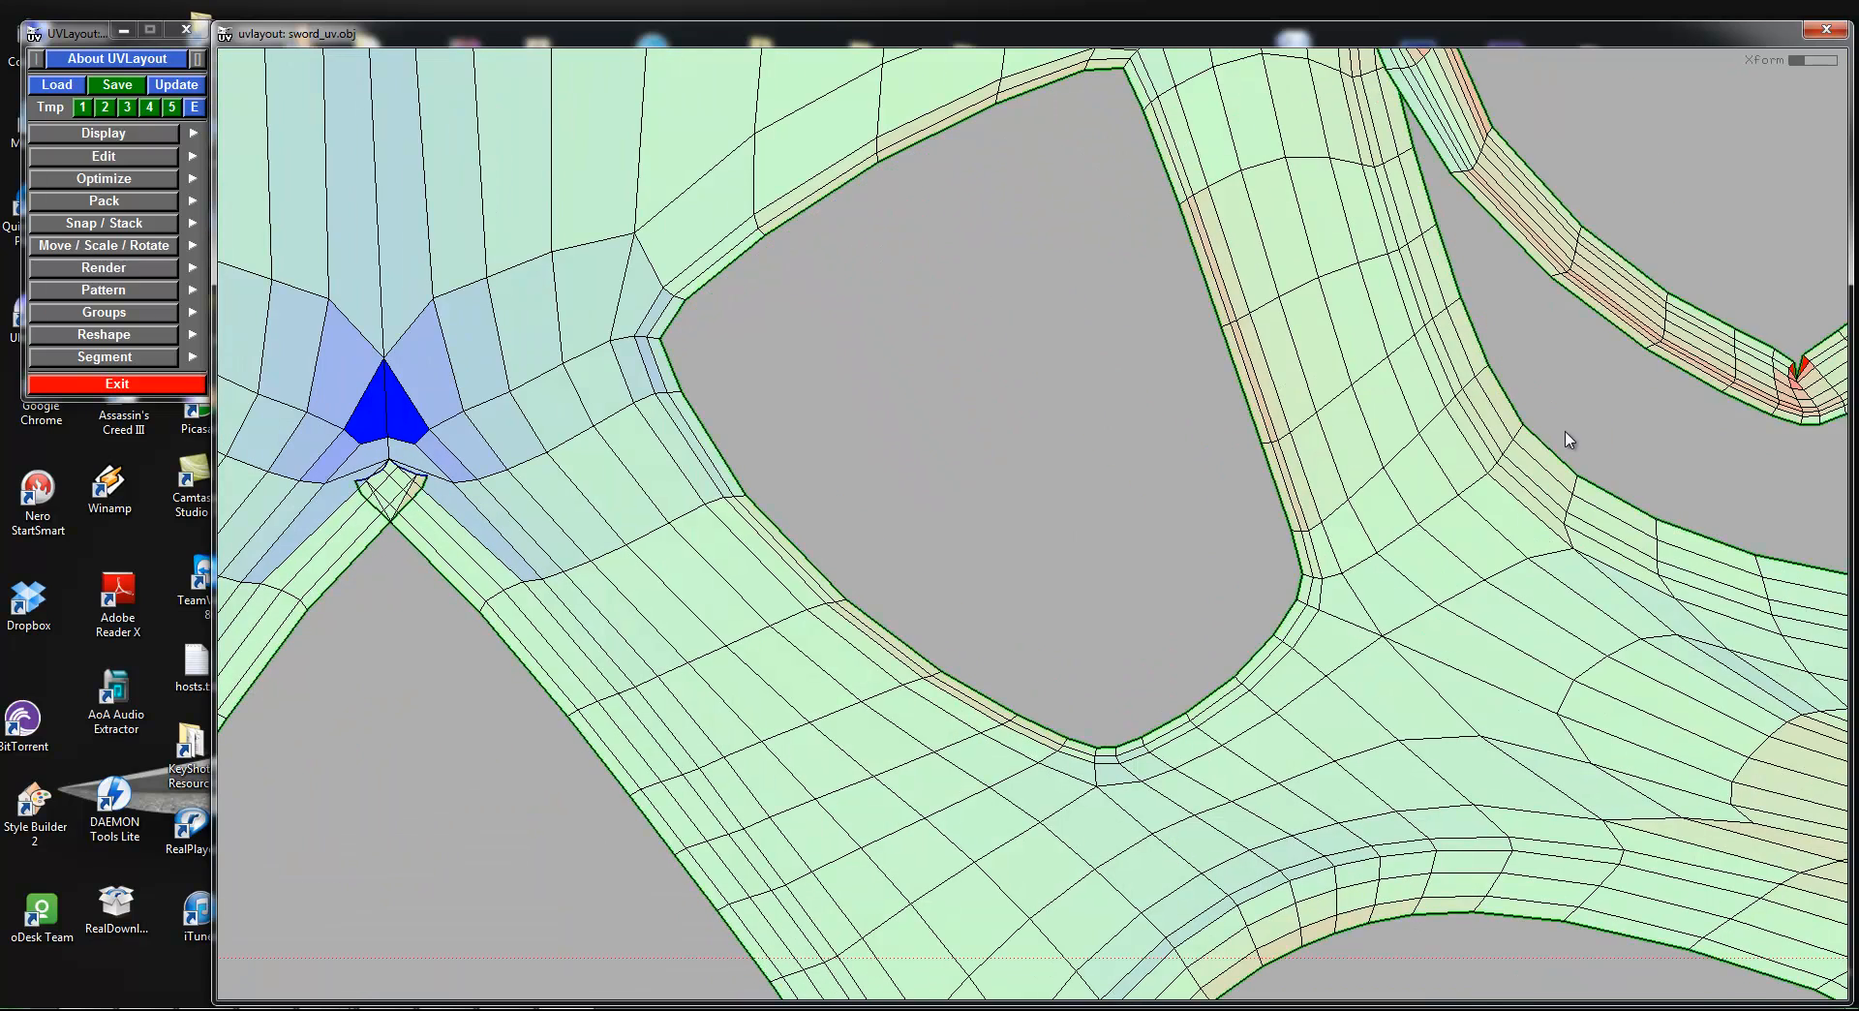
Step: Cut along the edge loop around the left hole, detach its inner rim and place it beside the other detached rim
{"action": "scroll", "coordinate": [1367, 356], "scroll_direction": "down", "scroll_amount": 1}
{"action": "middle_click_drag", "start_coordinate": [950, 402], "coordinate": [1592, 457]}
{"action": "middle_click_drag", "start_coordinate": [629, 335], "coordinate": [1083, 381]}
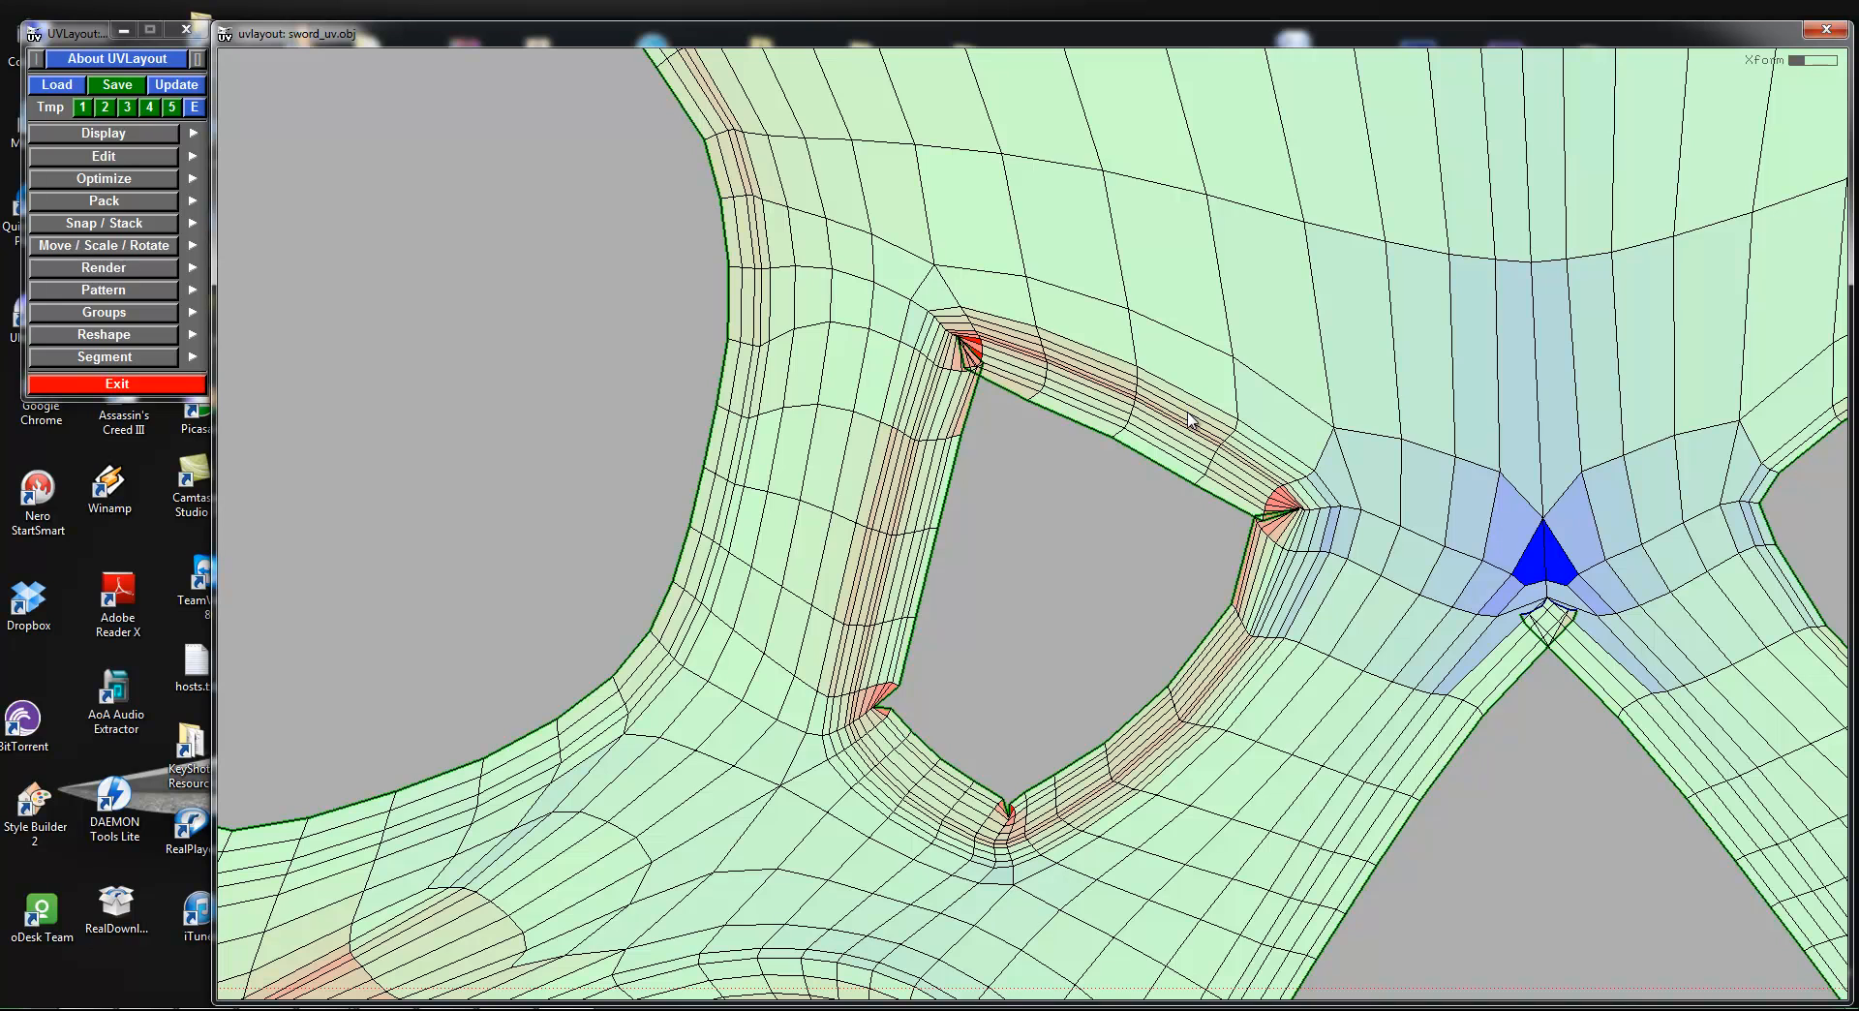
{"action": "key", "text": "c"}
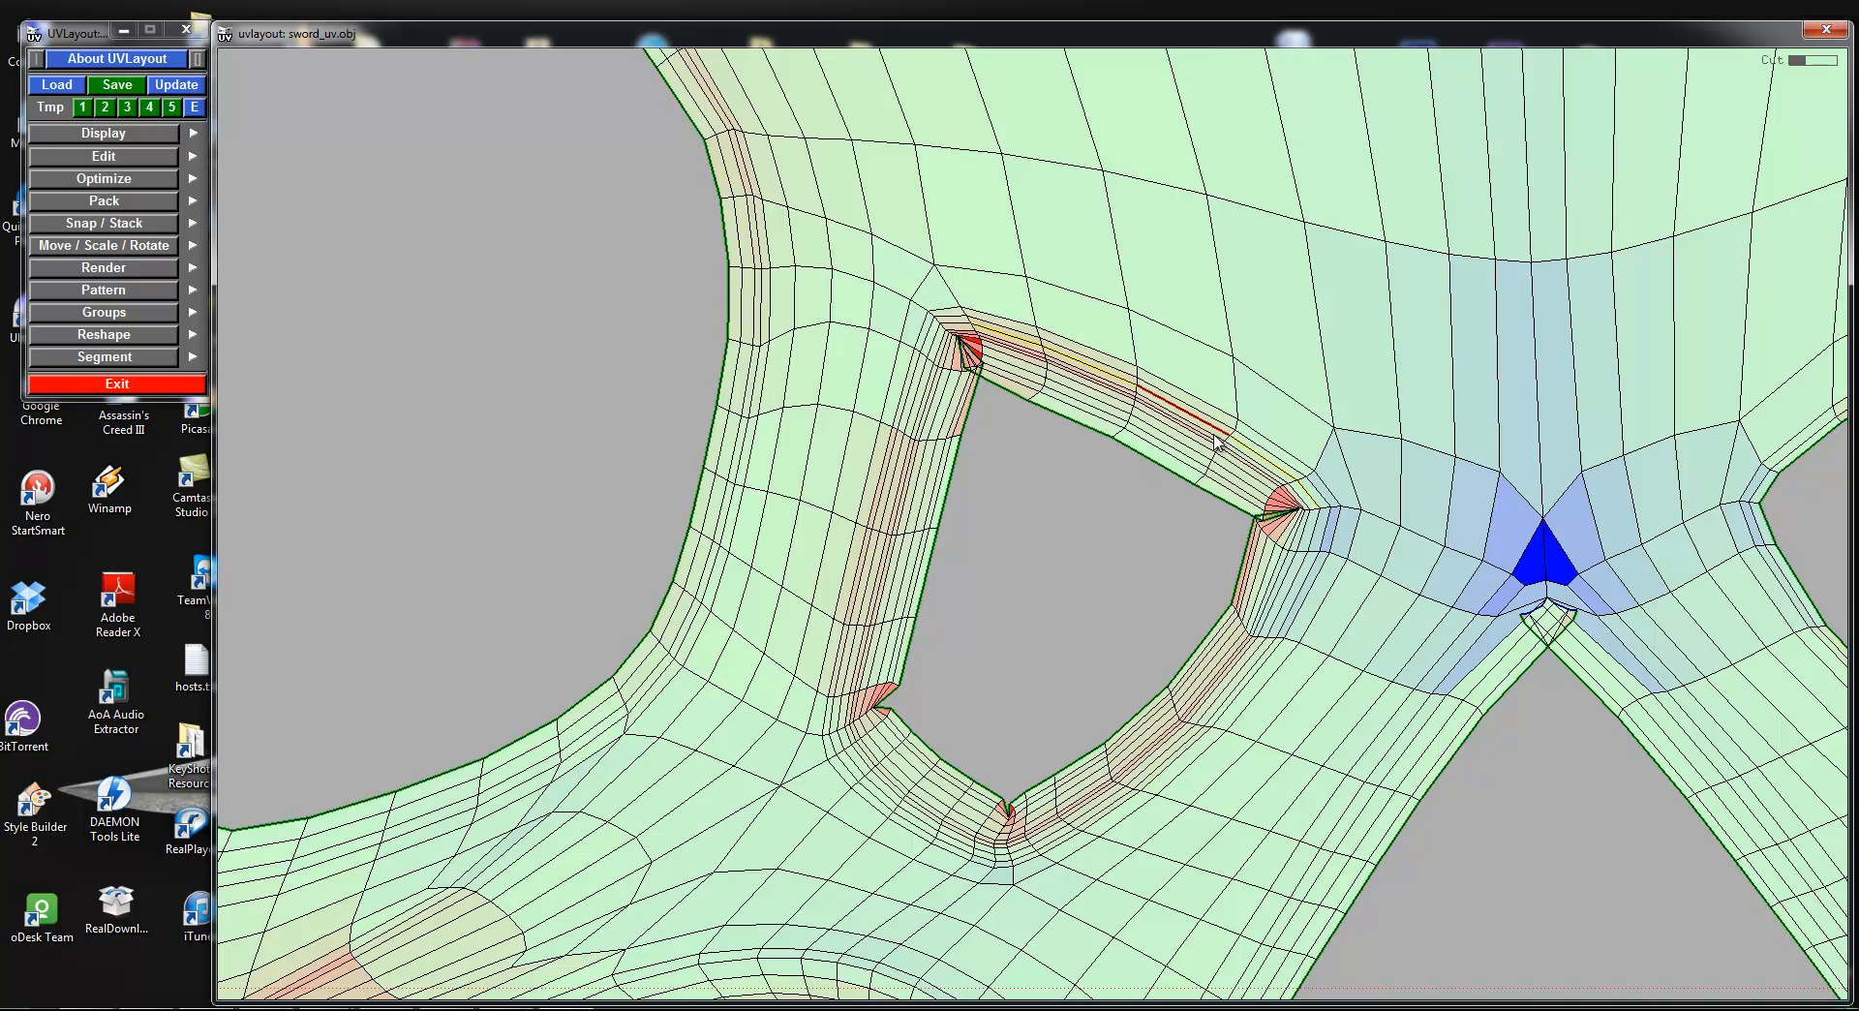
{"action": "key", "text": "c"}
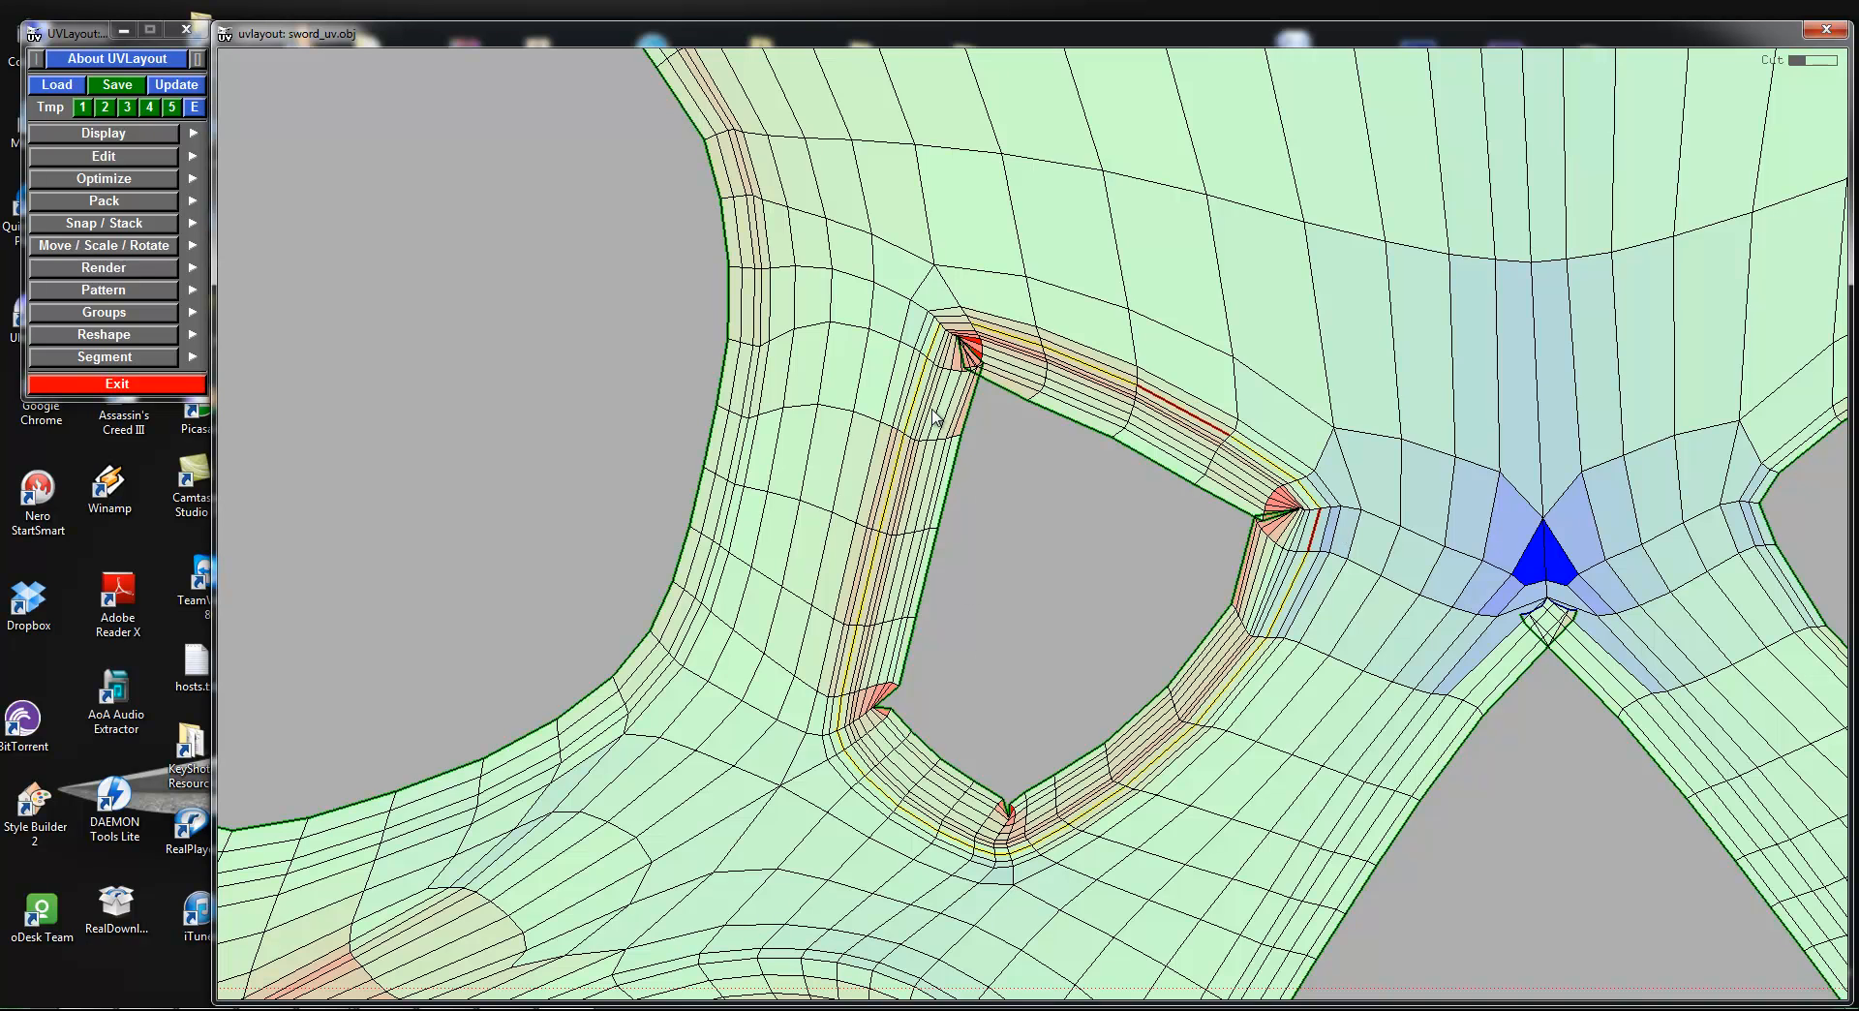
{"action": "key", "text": "c"}
{"action": "key", "text": "Return"}
{"action": "scroll", "coordinate": [1092, 652], "scroll_direction": "down", "scroll_amount": 3}
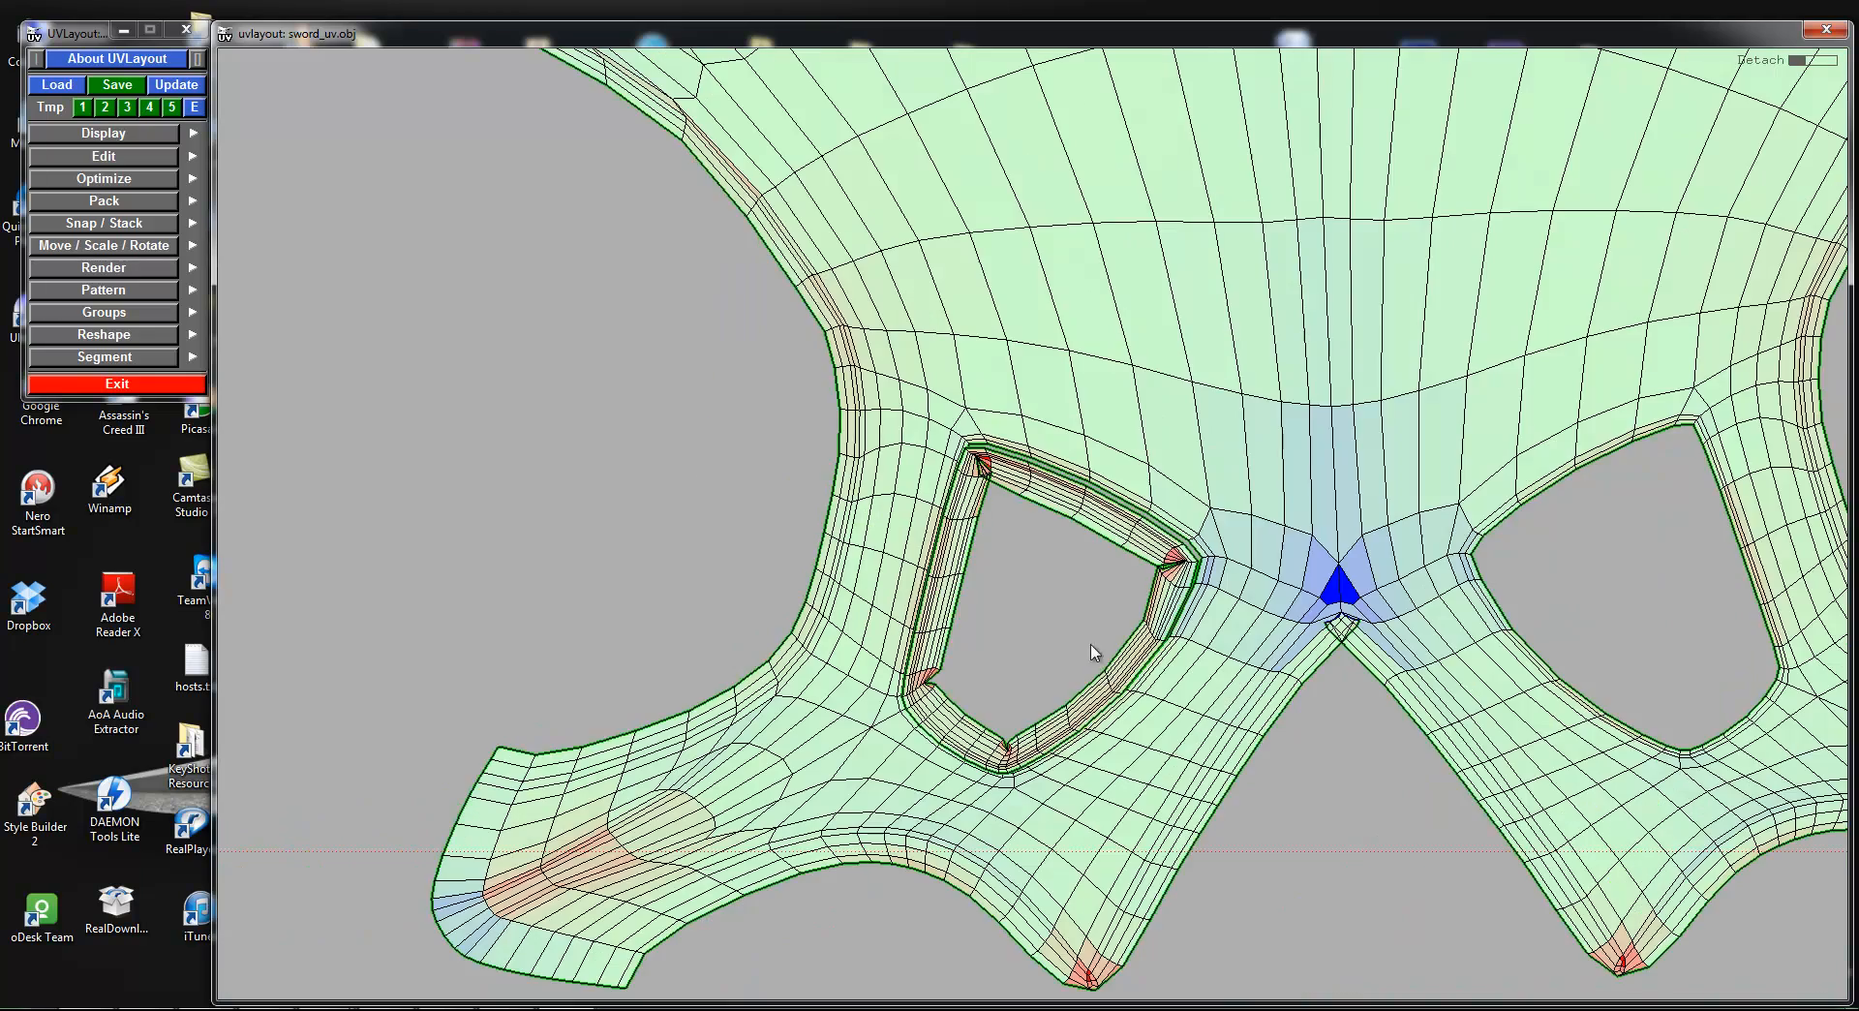
{"action": "middle_click_drag", "start_coordinate": [1110, 673], "coordinate": [1739, 634]}
{"action": "scroll", "coordinate": [1339, 605], "scroll_direction": "down", "scroll_amount": 3}
{"action": "middle_click_drag", "start_coordinate": [1230, 491], "coordinate": [1793, 501]}
Step: Flatten the rimless two-hole shell again and smooth the two notches where its upper arms meet the curved edge
{"action": "key", "text": "f"}
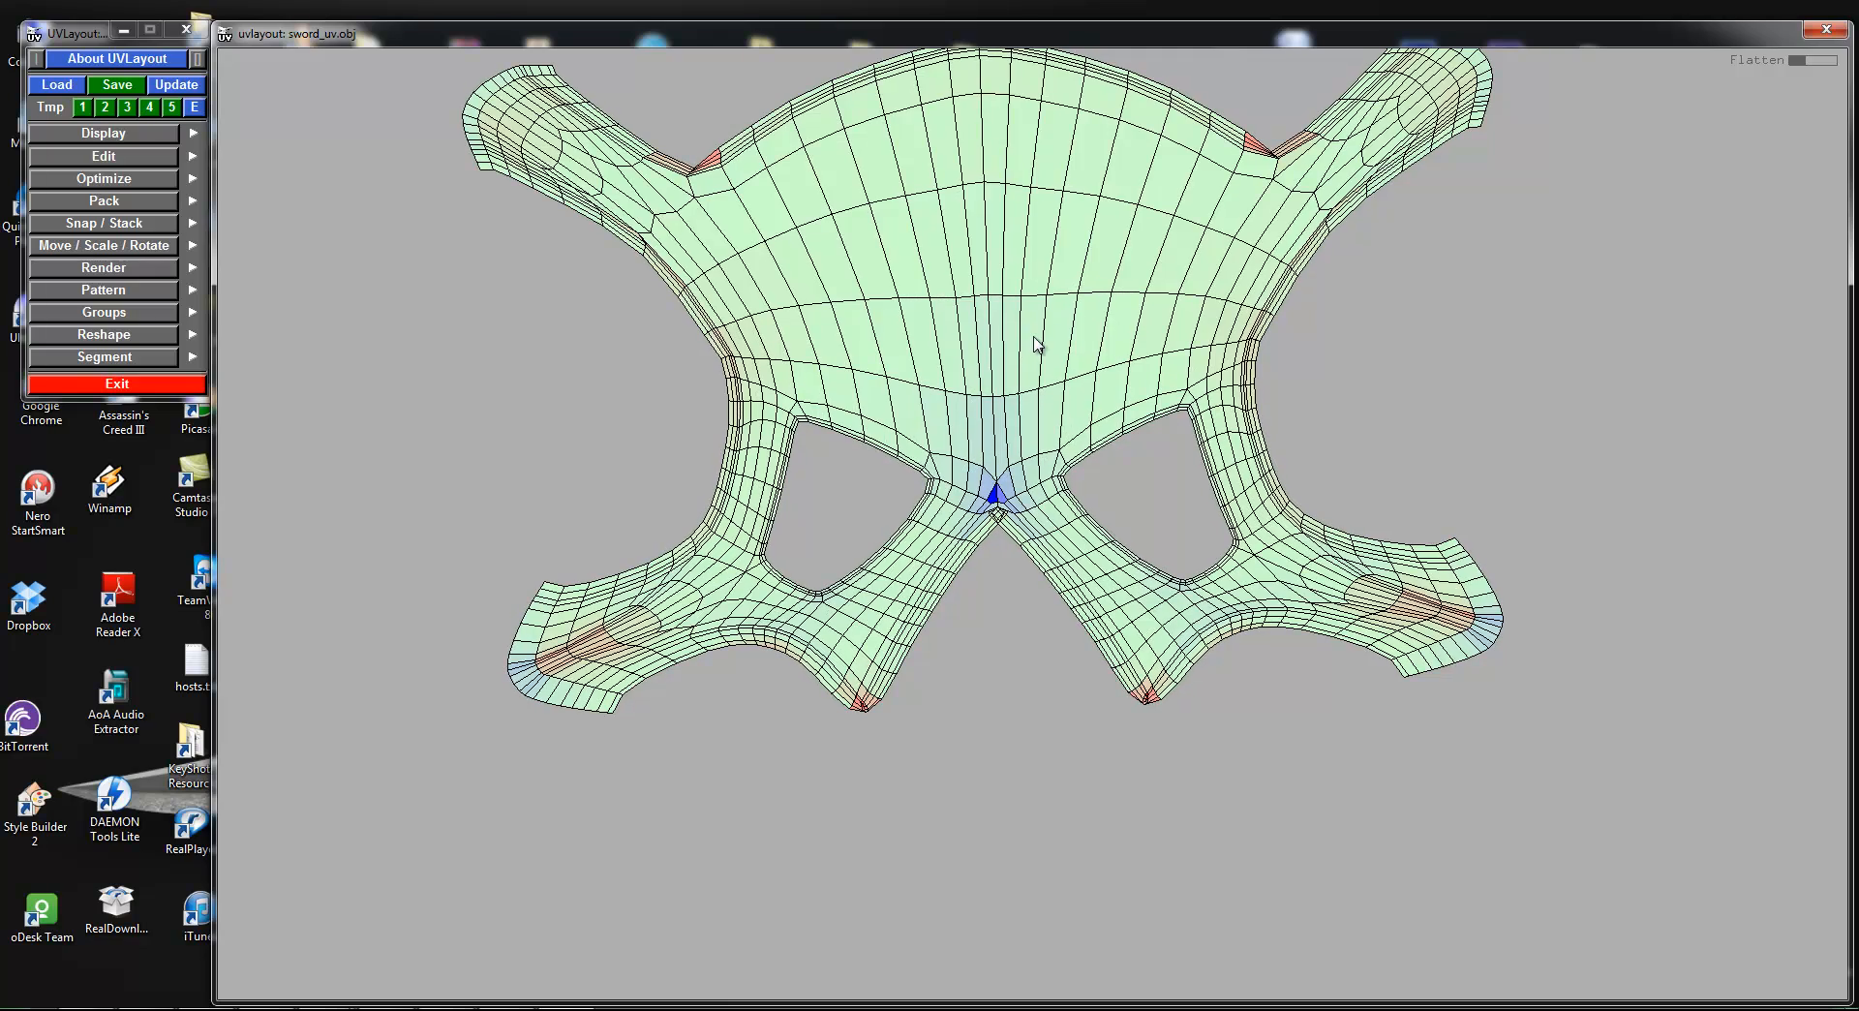
{"action": "middle_click_drag", "start_coordinate": [1062, 418], "coordinate": [1054, 534]}
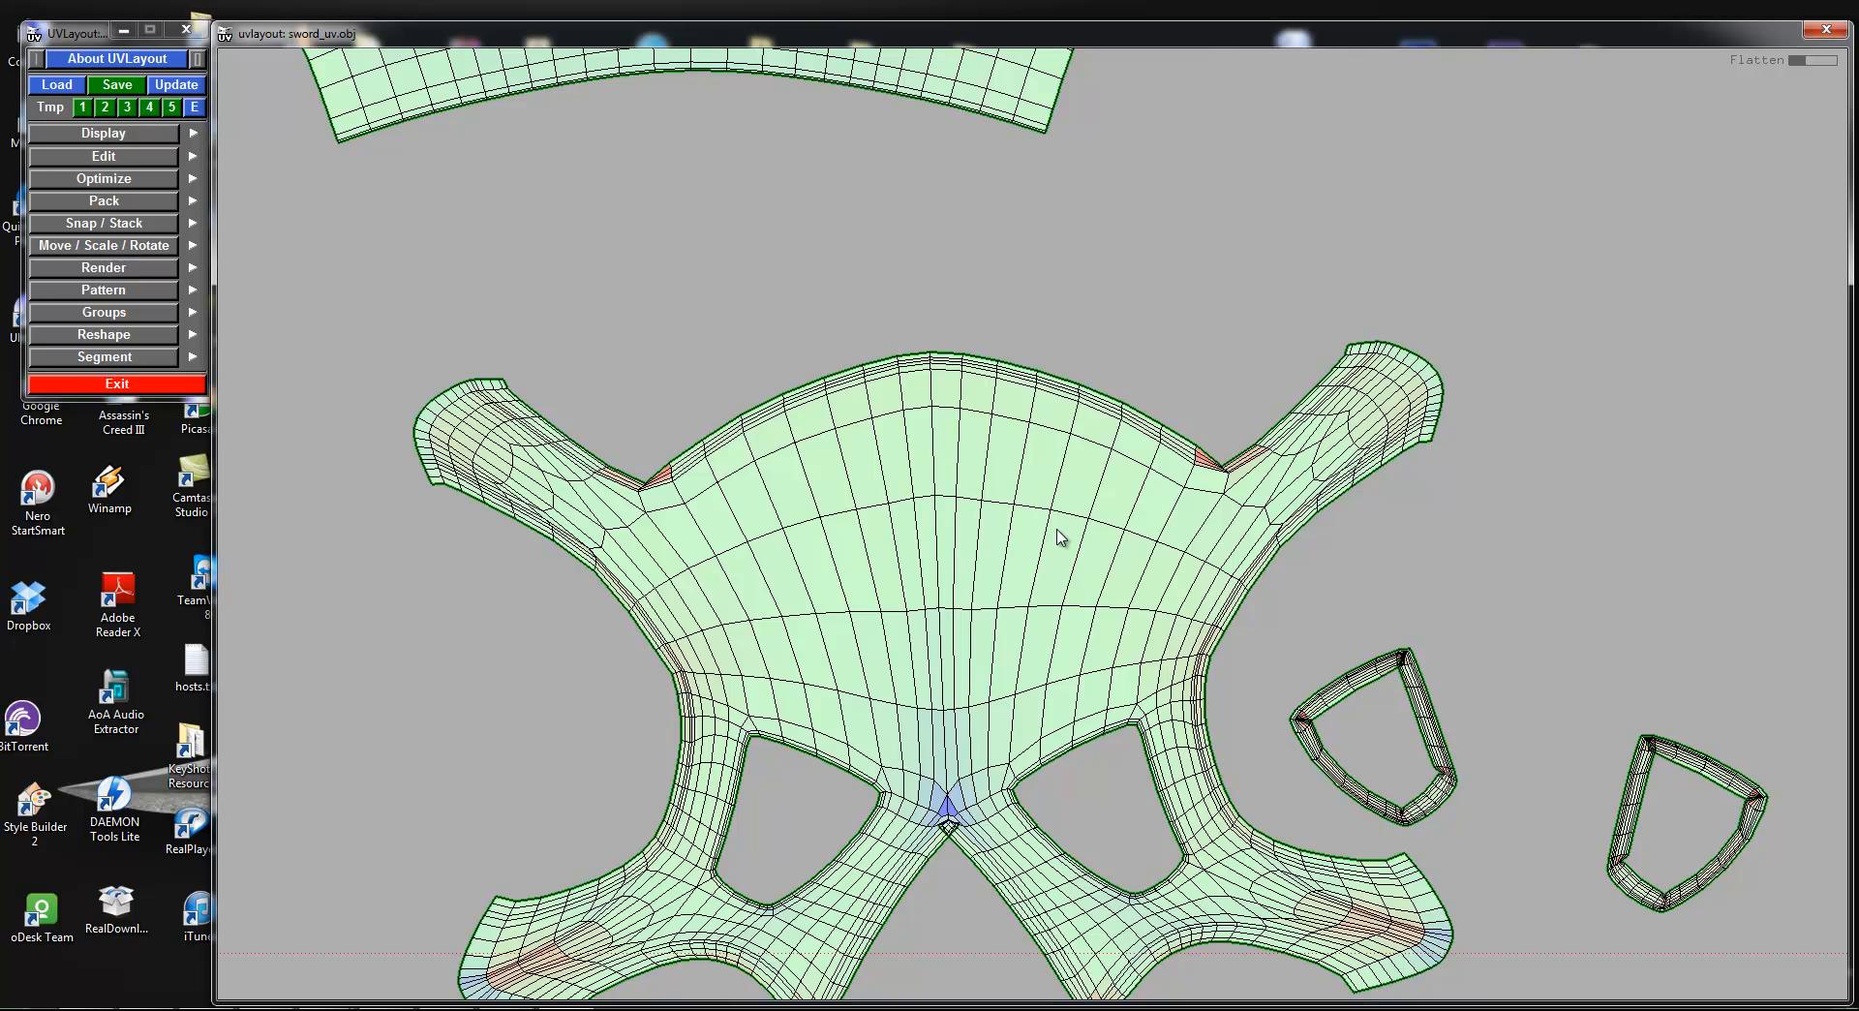
{"action": "key", "text": "f"}
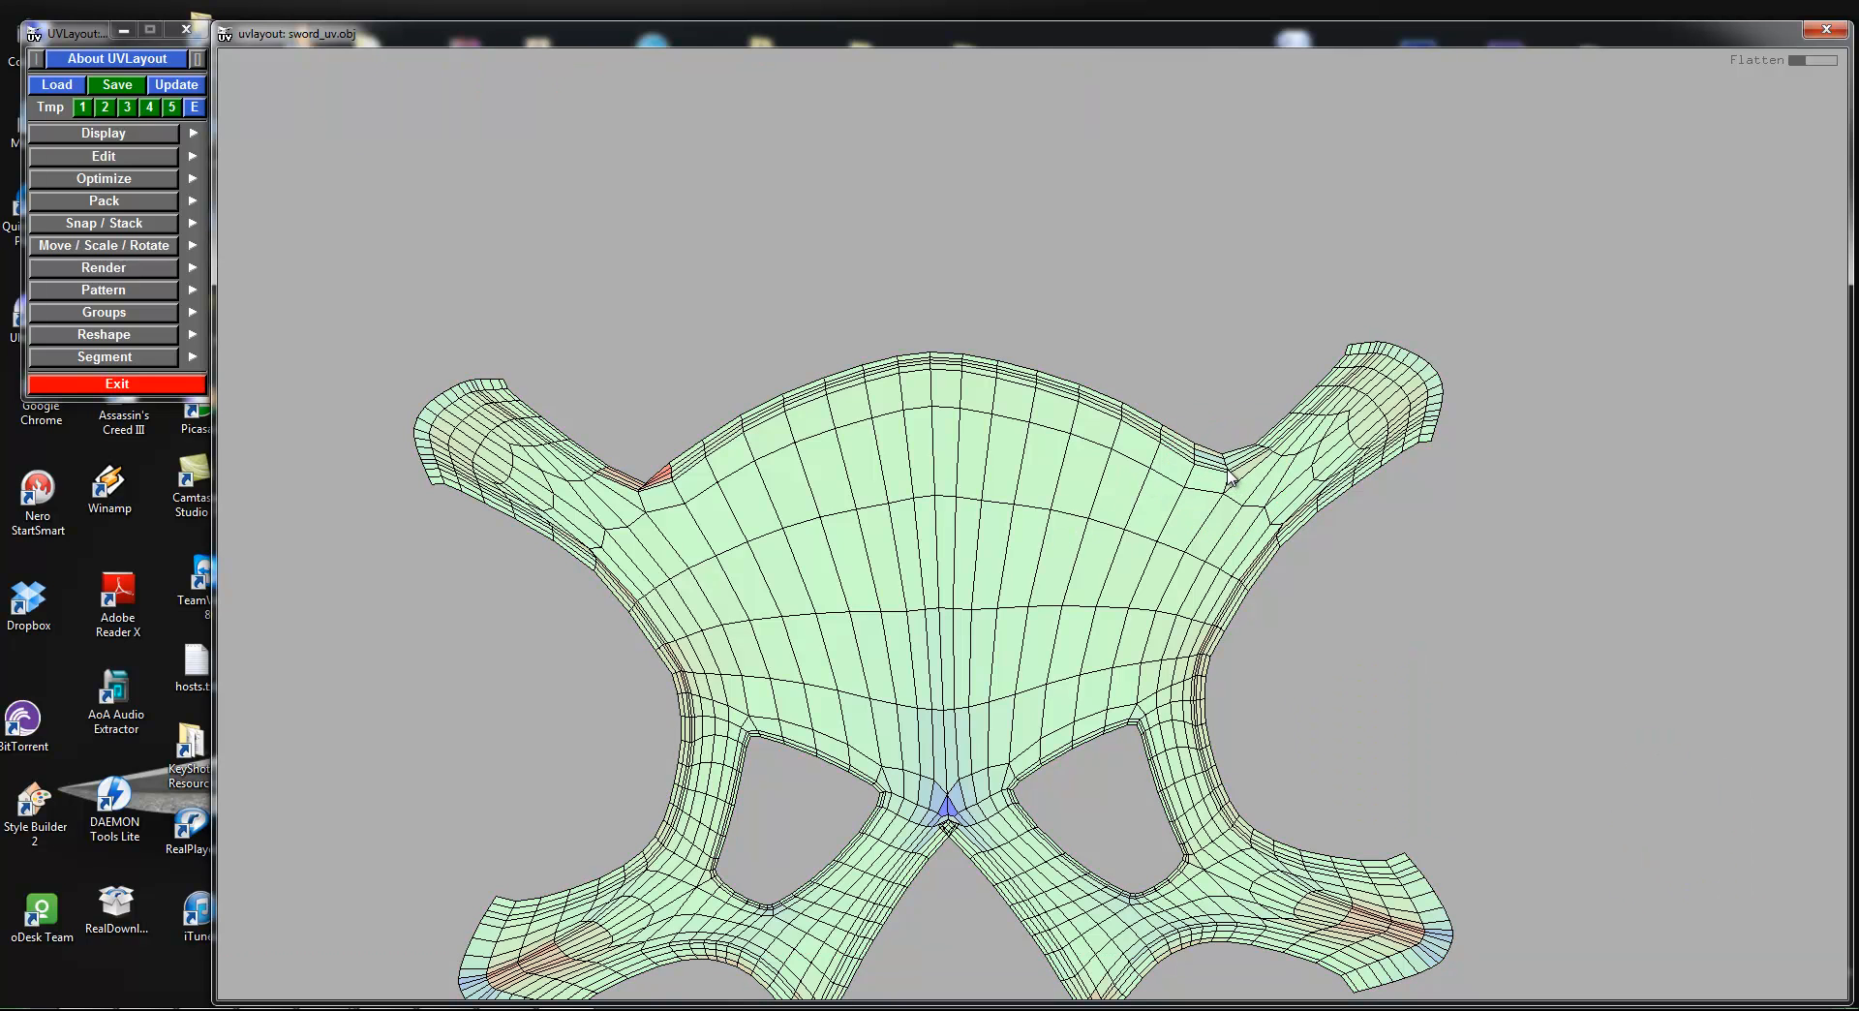
{"action": "key", "text": "f"}
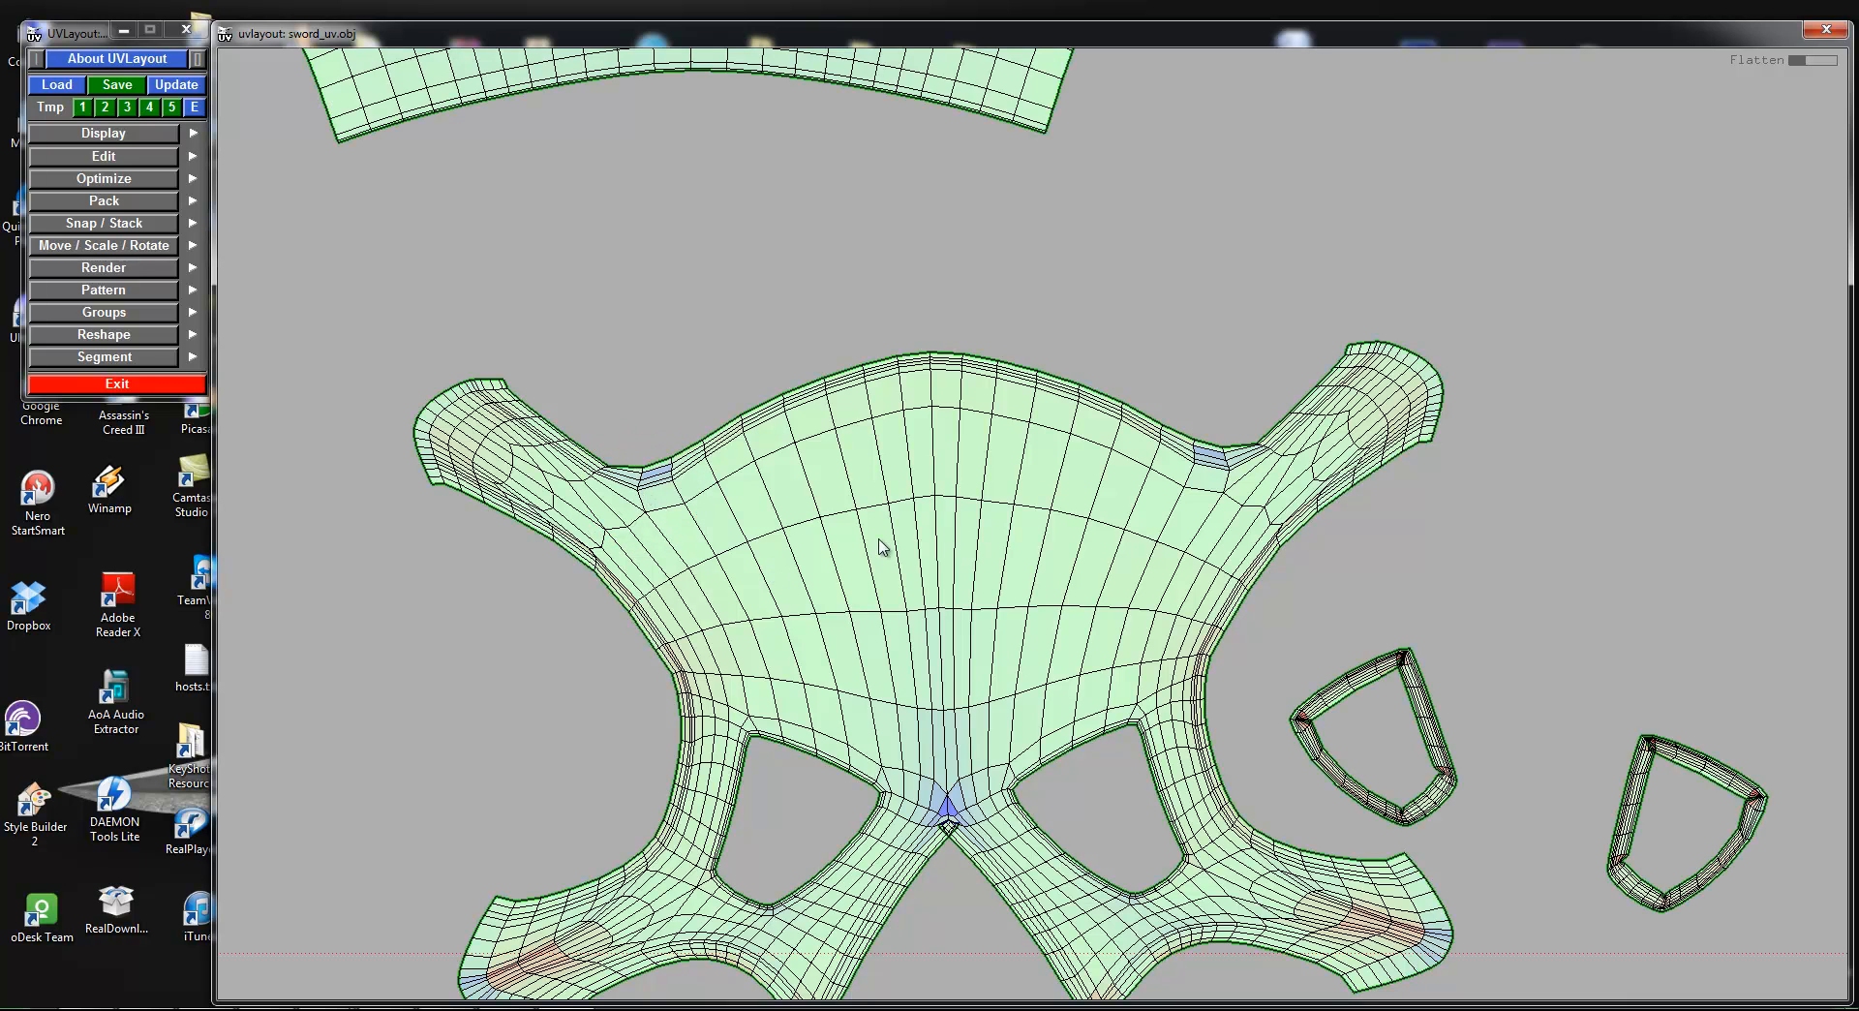
{"action": "key", "text": "f"}
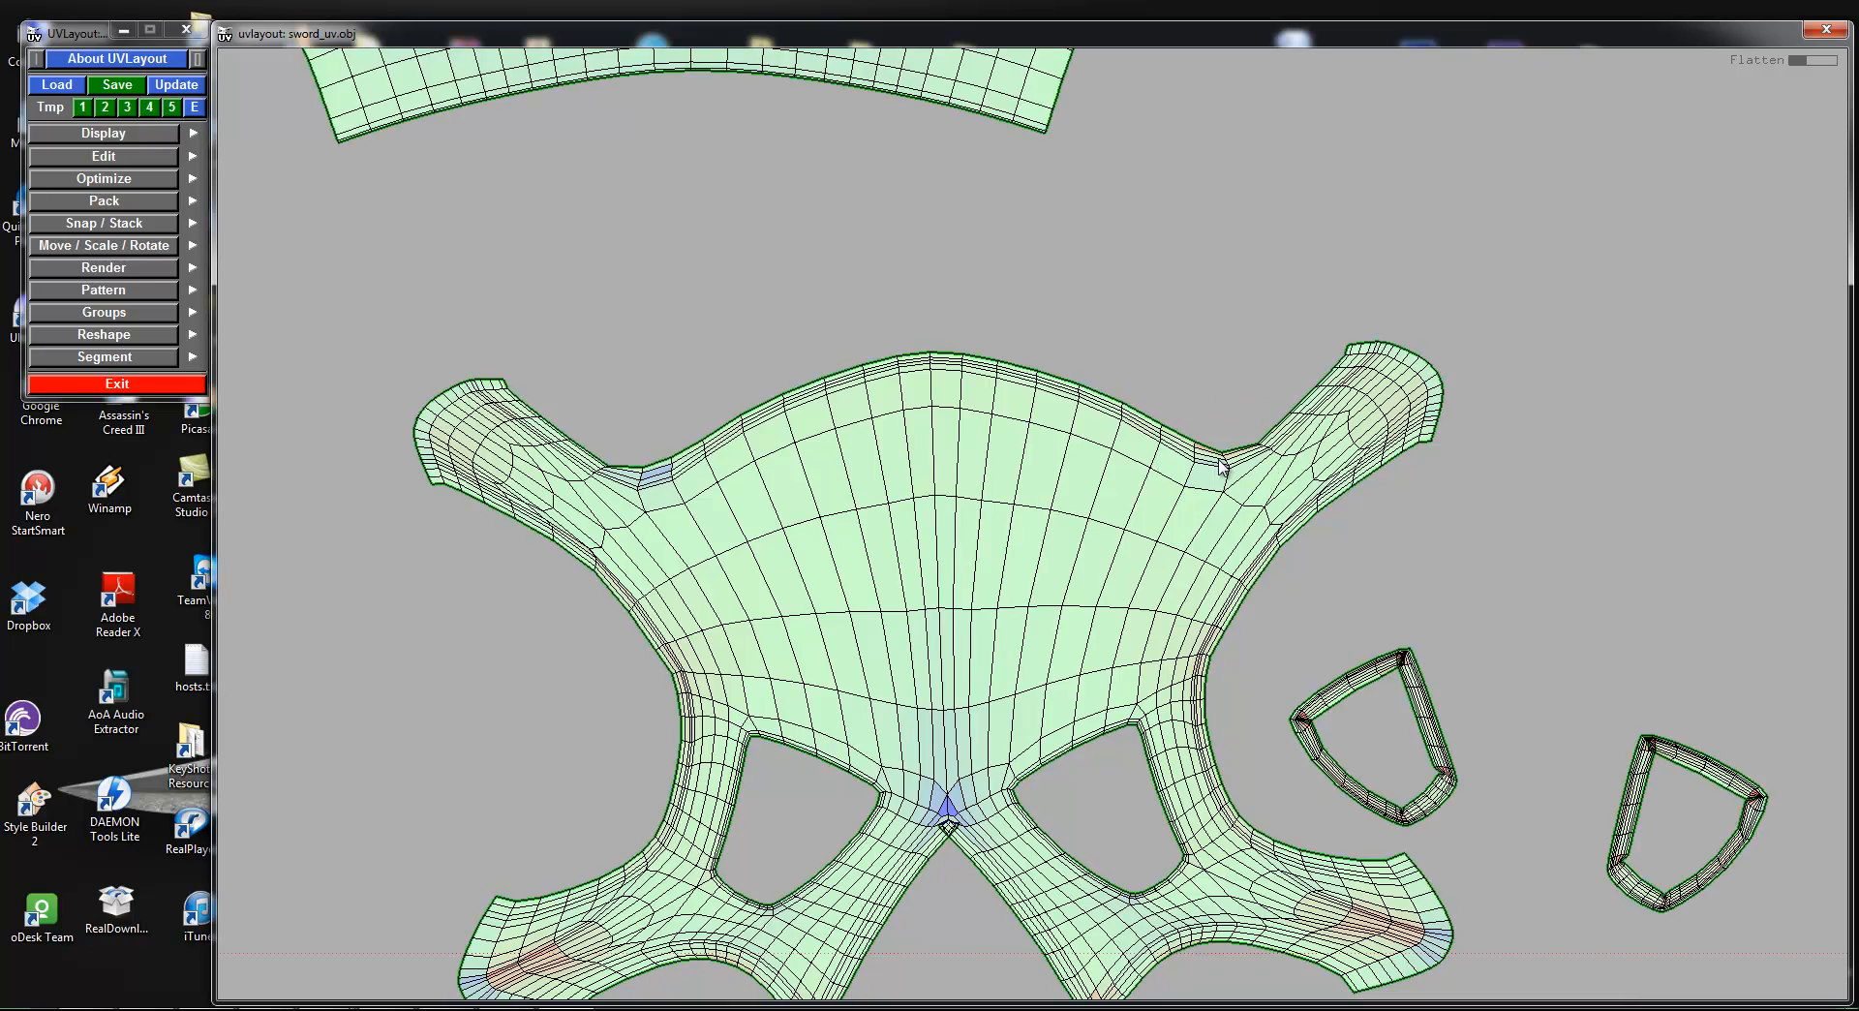
{"action": "key", "text": "f"}
Step: Pull the tip points of both lower inner legs slightly downward to relieve the compressed faces there
{"action": "right_click_drag", "start_coordinate": [658, 480], "coordinate": [875, 609]}
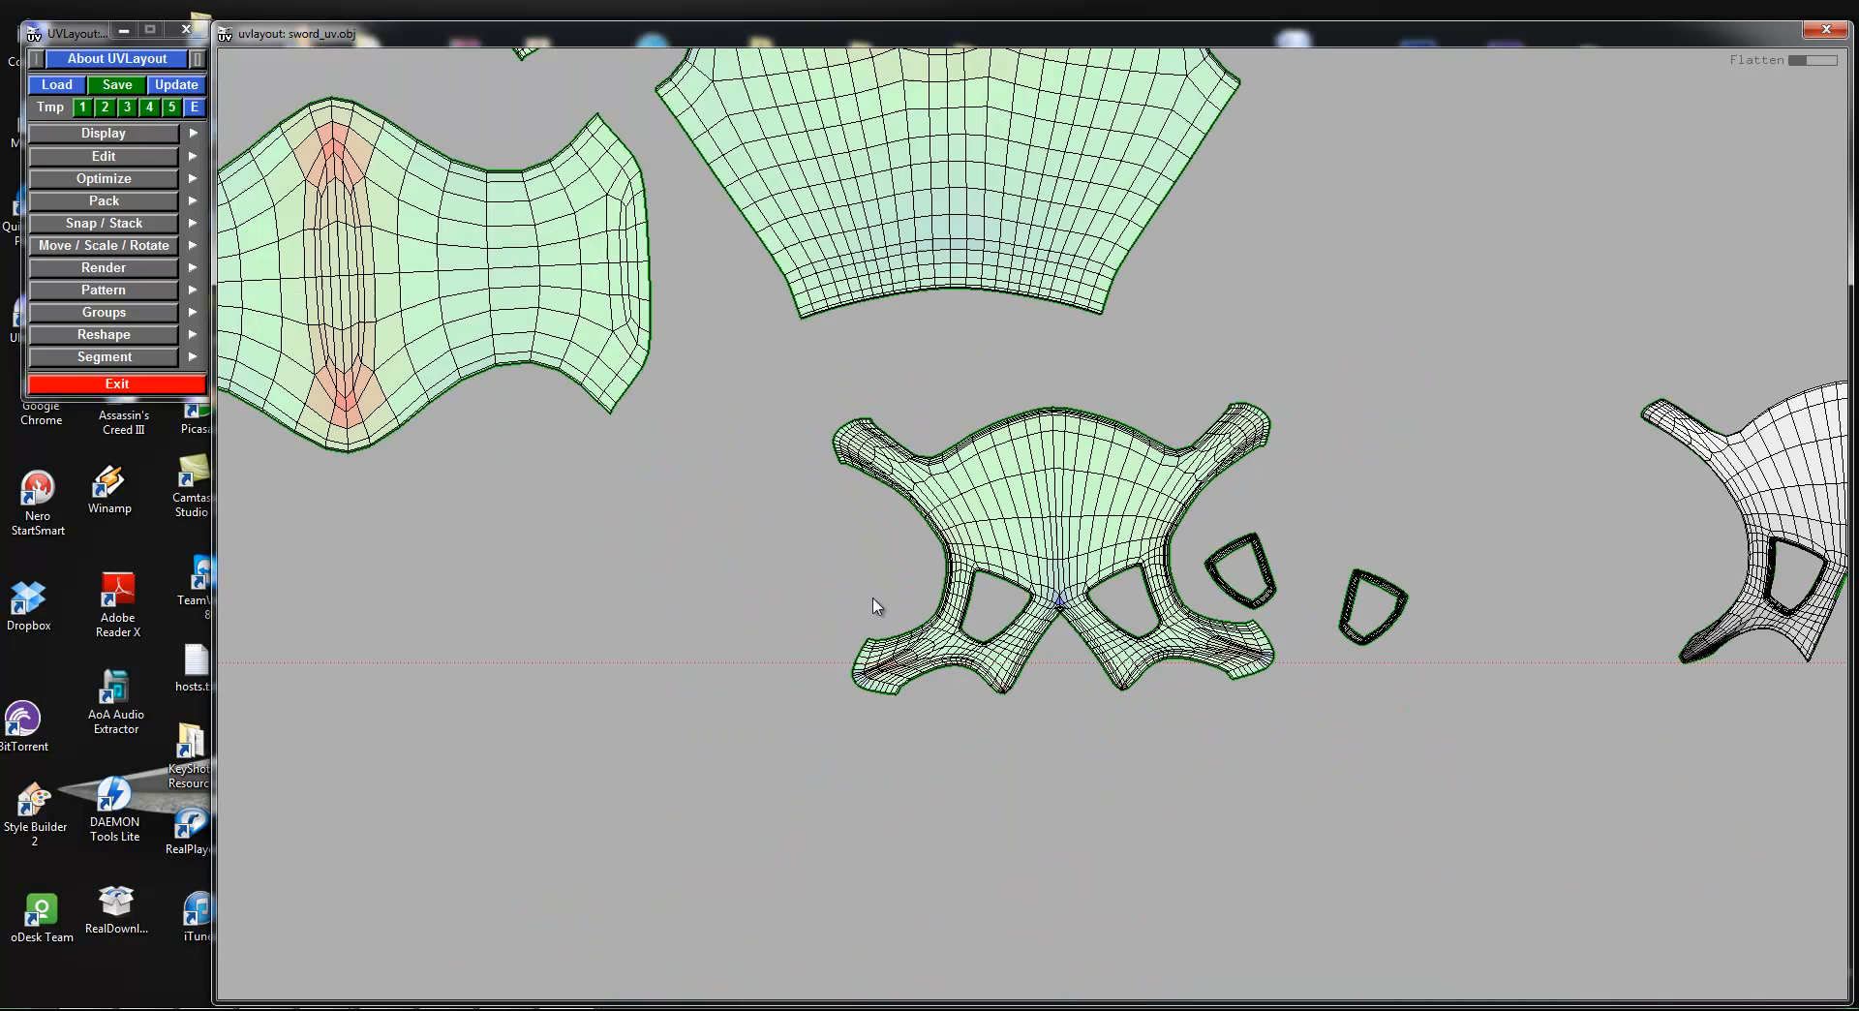
{"action": "key", "text": "space"}
{"action": "right_click_drag", "start_coordinate": [1058, 545], "coordinate": [1004, 554]}
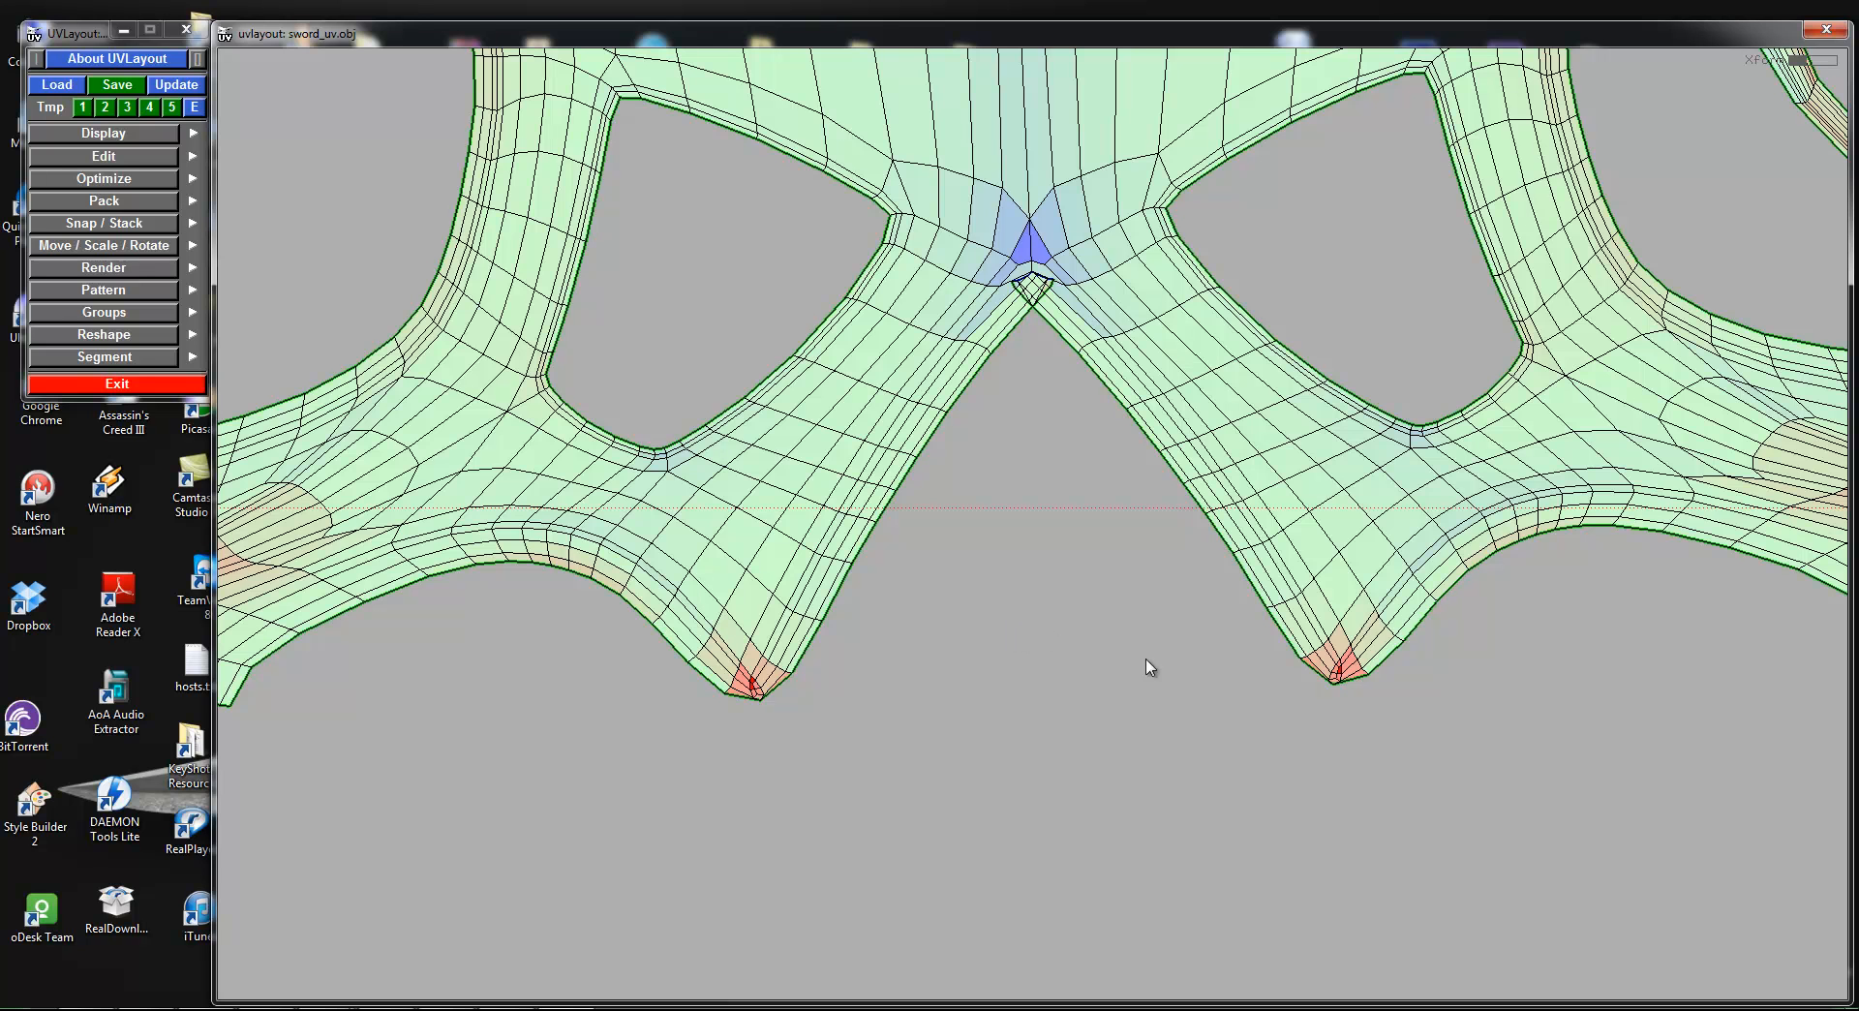
{"action": "key", "text": "5"}
{"action": "key", "text": "ctrl+z"}
{"action": "right_click_drag", "start_coordinate": [1340, 675], "coordinate": [1291, 548]}
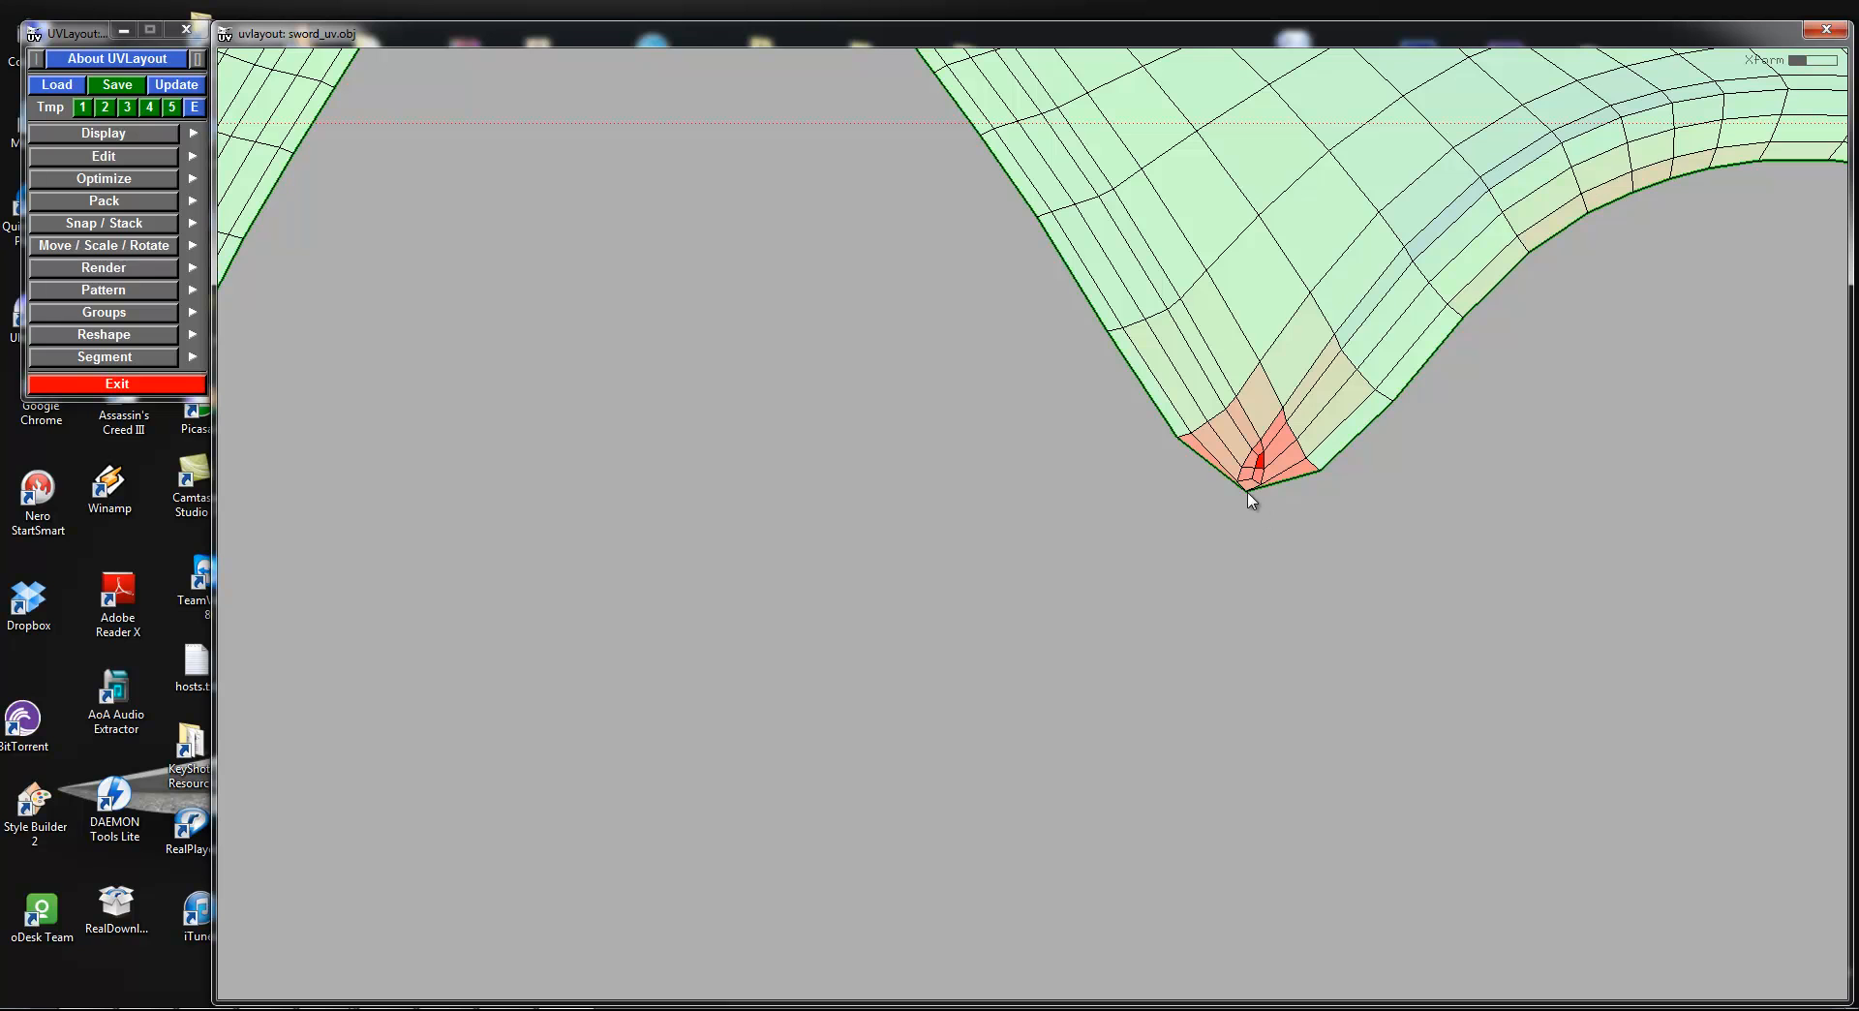
{"action": "right_click_drag", "start_coordinate": [1249, 489], "coordinate": [1302, 550]}
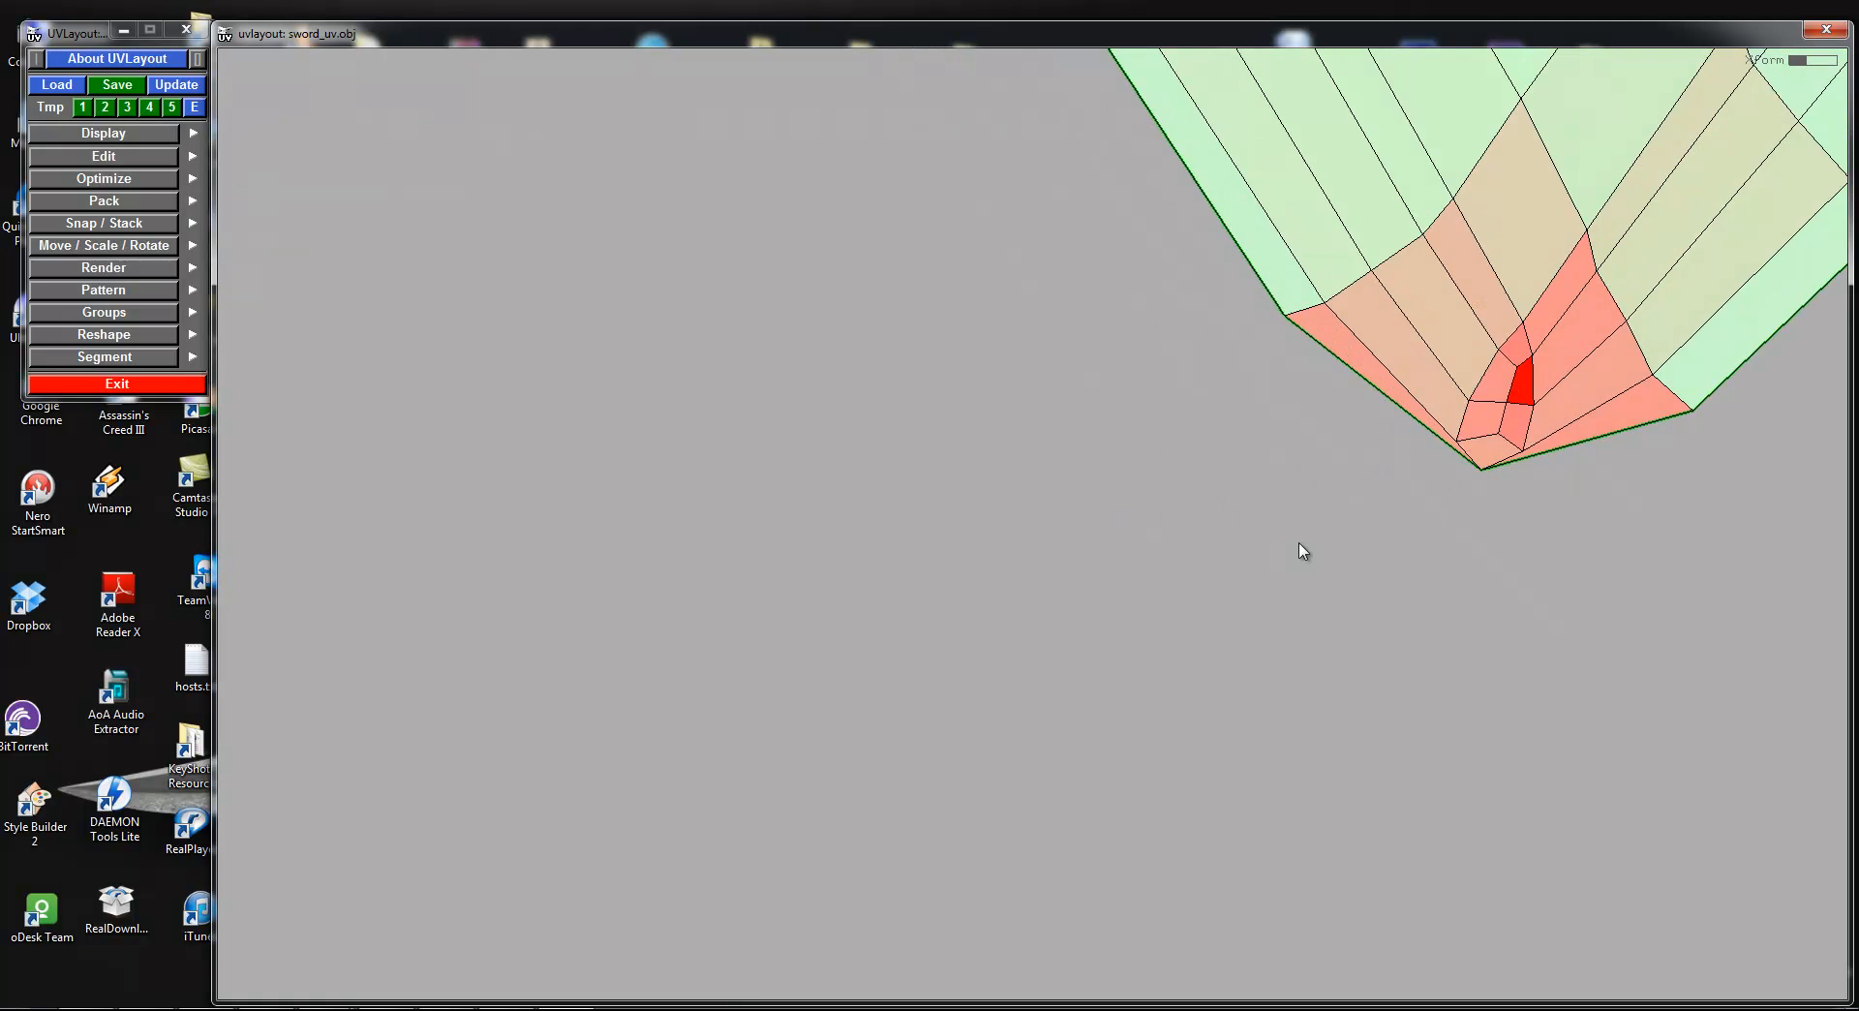
{"action": "middle_click_drag", "start_coordinate": [1303, 550], "coordinate": [1258, 453]}
{"action": "left_click_drag", "start_coordinate": [1259, 472], "coordinate": [1250, 530]}
{"action": "right_click_drag", "start_coordinate": [1253, 533], "coordinate": [1032, 485]}
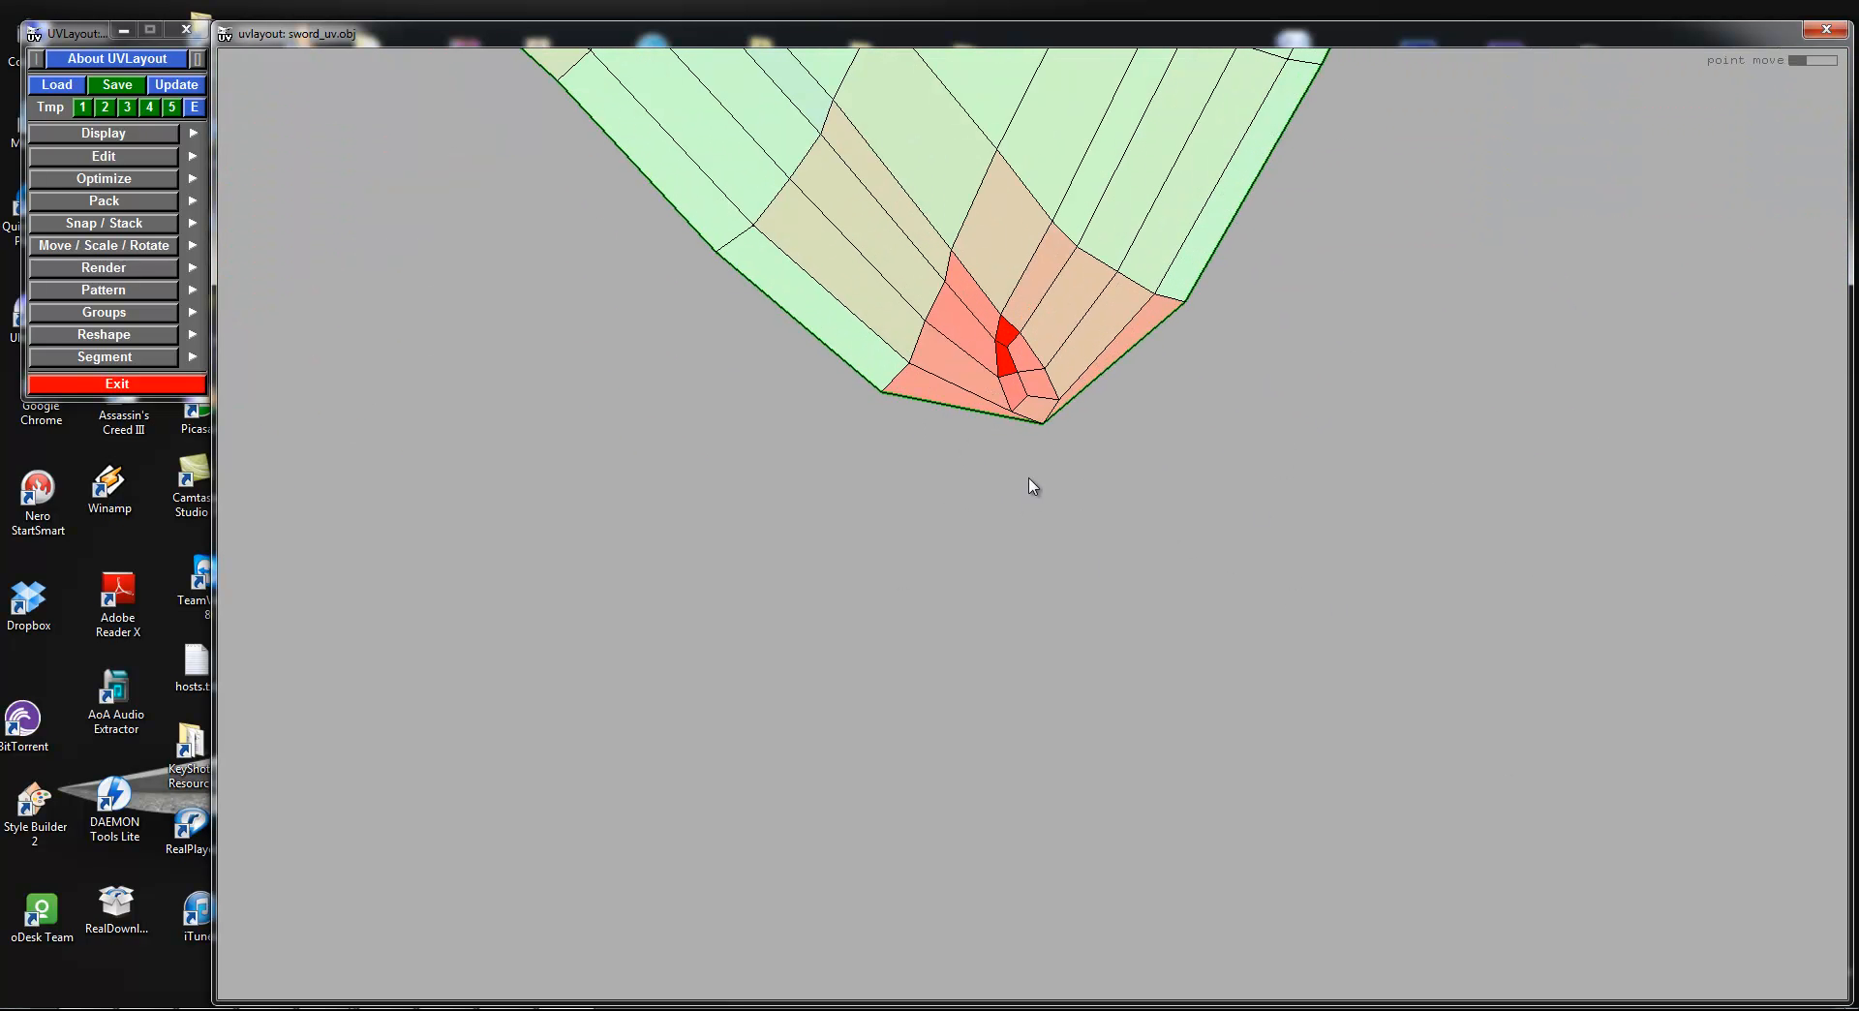
{"action": "middle_click_drag", "start_coordinate": [1044, 423], "coordinate": [1045, 476], "text": "ctrl"}
{"action": "right_click_drag", "start_coordinate": [1044, 476], "coordinate": [1055, 569]}
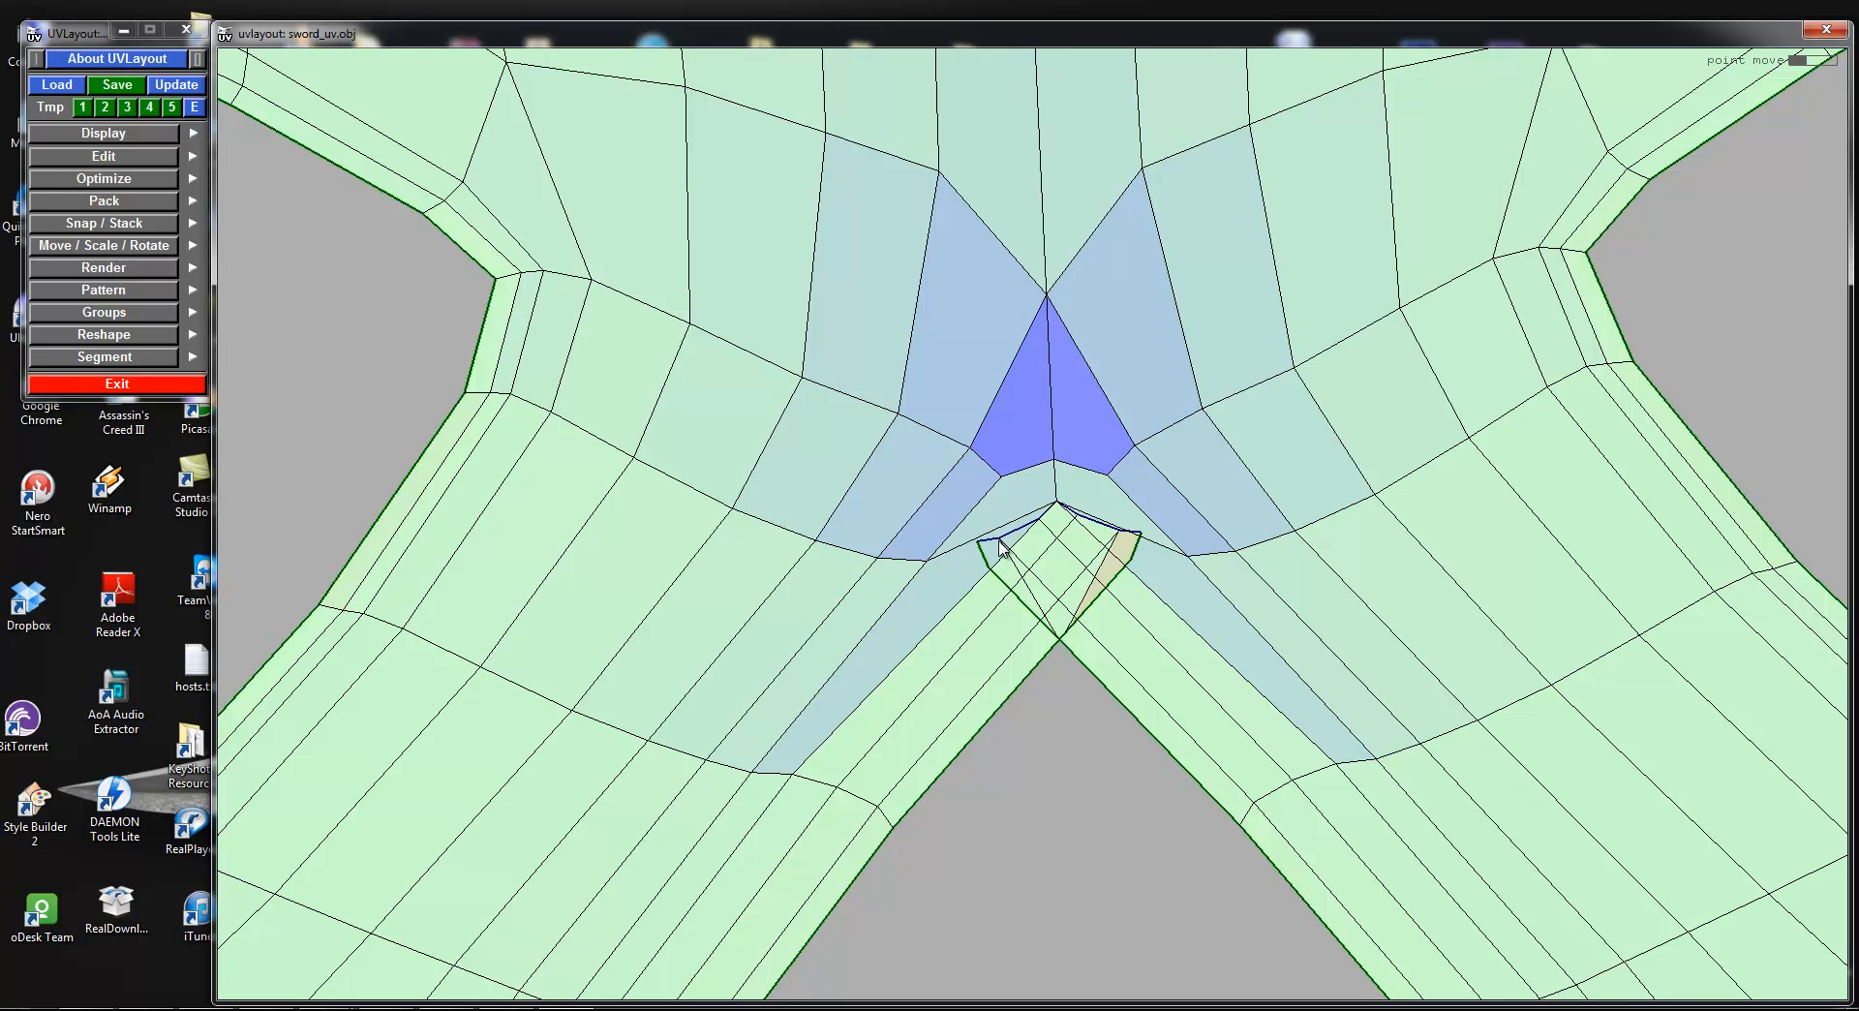
Step: Flatten the shell further, move the overlapping corner points where the inner legs meet, and undo the last flatten
{"action": "right_click_drag", "start_coordinate": [1078, 600], "coordinate": [1137, 622]}
{"action": "key", "text": "f"}
{"action": "mouse_move", "coordinate": [1015, 547]}
{"action": "right_mouse_down"}
{"action": "mouse_move", "coordinate": [1037, 523]}
{"action": "mouse_move", "coordinate": [1000, 605]}
{"action": "right_mouse_up"}
{"action": "key", "text": "f"}
{"action": "mouse_move", "coordinate": [996, 543]}
{"action": "middle_mouse_down", "text": "ctrl"}
{"action": "mouse_move", "coordinate": [1031, 518]}
{"action": "mouse_move", "coordinate": [1149, 522]}
{"action": "mouse_move", "coordinate": [994, 532]}
{"action": "mouse_move", "coordinate": [1113, 542]}
{"action": "mouse_move", "coordinate": [1035, 537]}
{"action": "mouse_move", "coordinate": [998, 512]}
{"action": "mouse_move", "coordinate": [1087, 508]}
{"action": "mouse_move", "coordinate": [1128, 530]}
{"action": "mouse_move", "coordinate": [1091, 536]}
{"action": "middle_mouse_up", "text": "ctrl"}
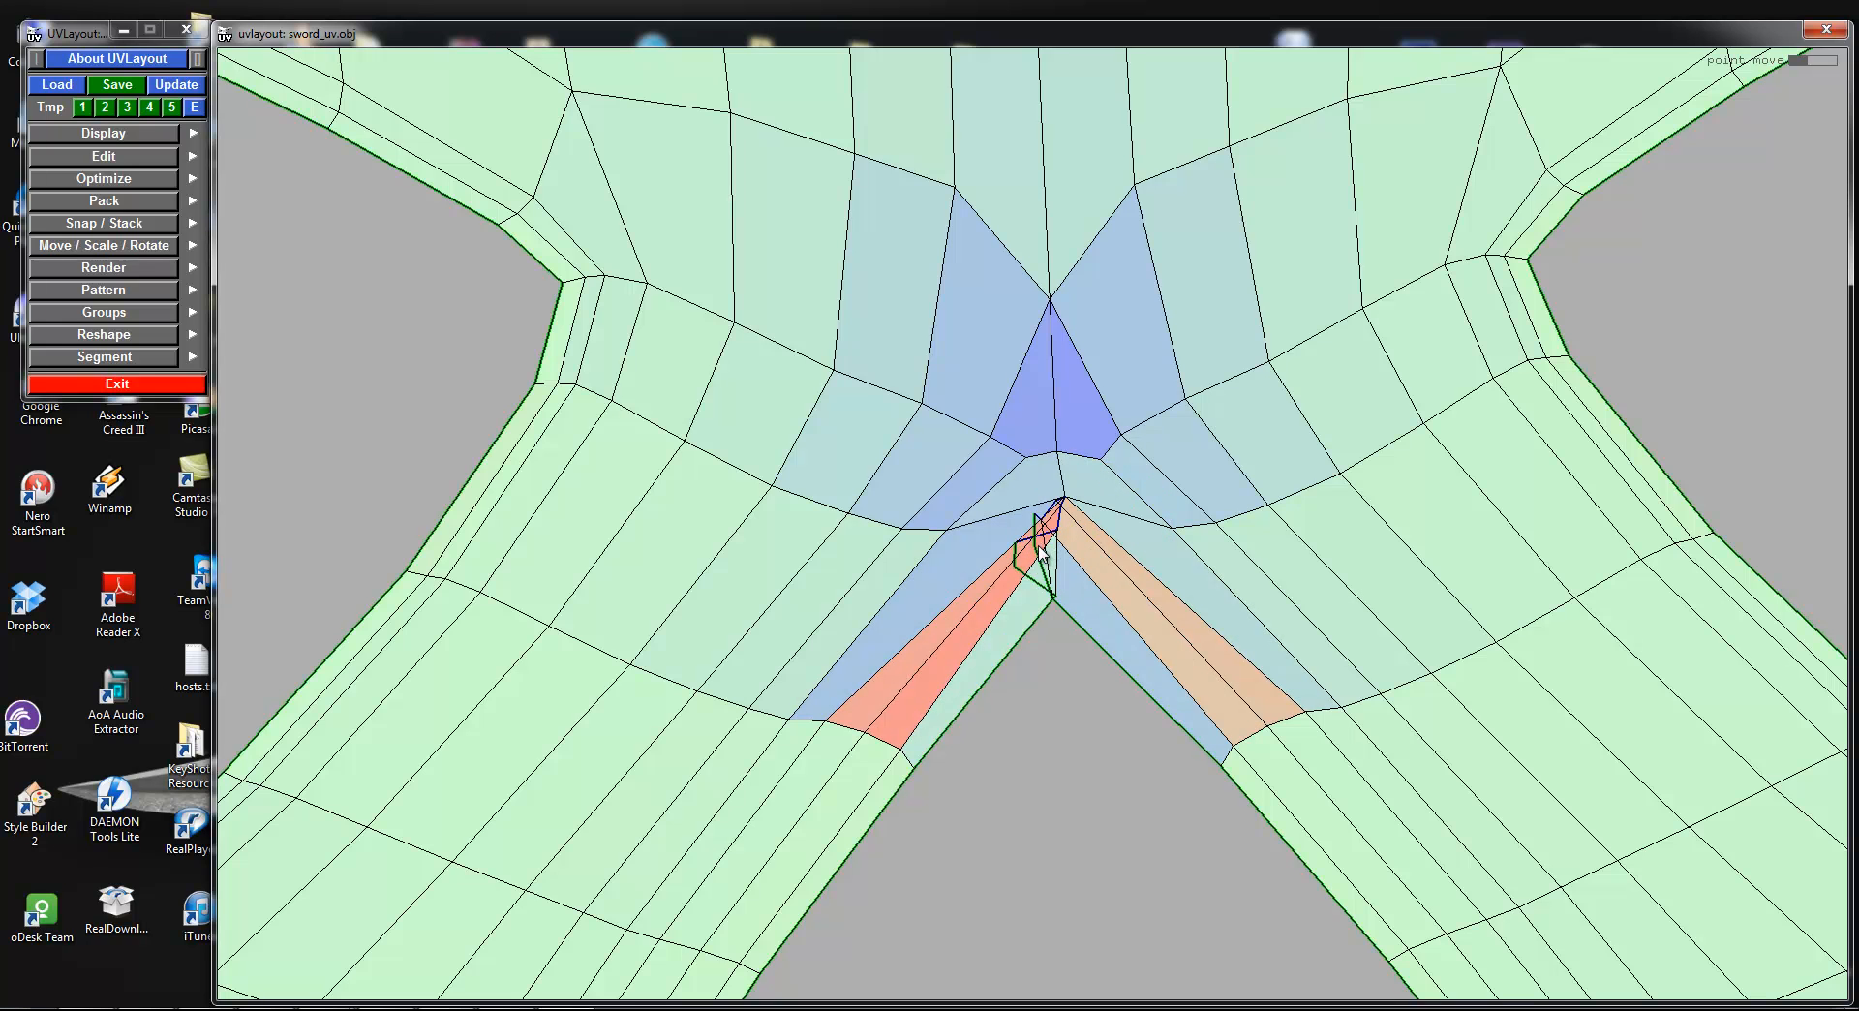
{"action": "mouse_move", "coordinate": [1057, 600]}
{"action": "middle_mouse_down", "text": "ctrl"}
{"action": "mouse_move", "coordinate": [1033, 601]}
{"action": "mouse_move", "coordinate": [1083, 601]}
{"action": "middle_mouse_up", "text": "ctrl"}
{"action": "key", "text": "f"}
{"action": "key", "text": "ctrl+z"}
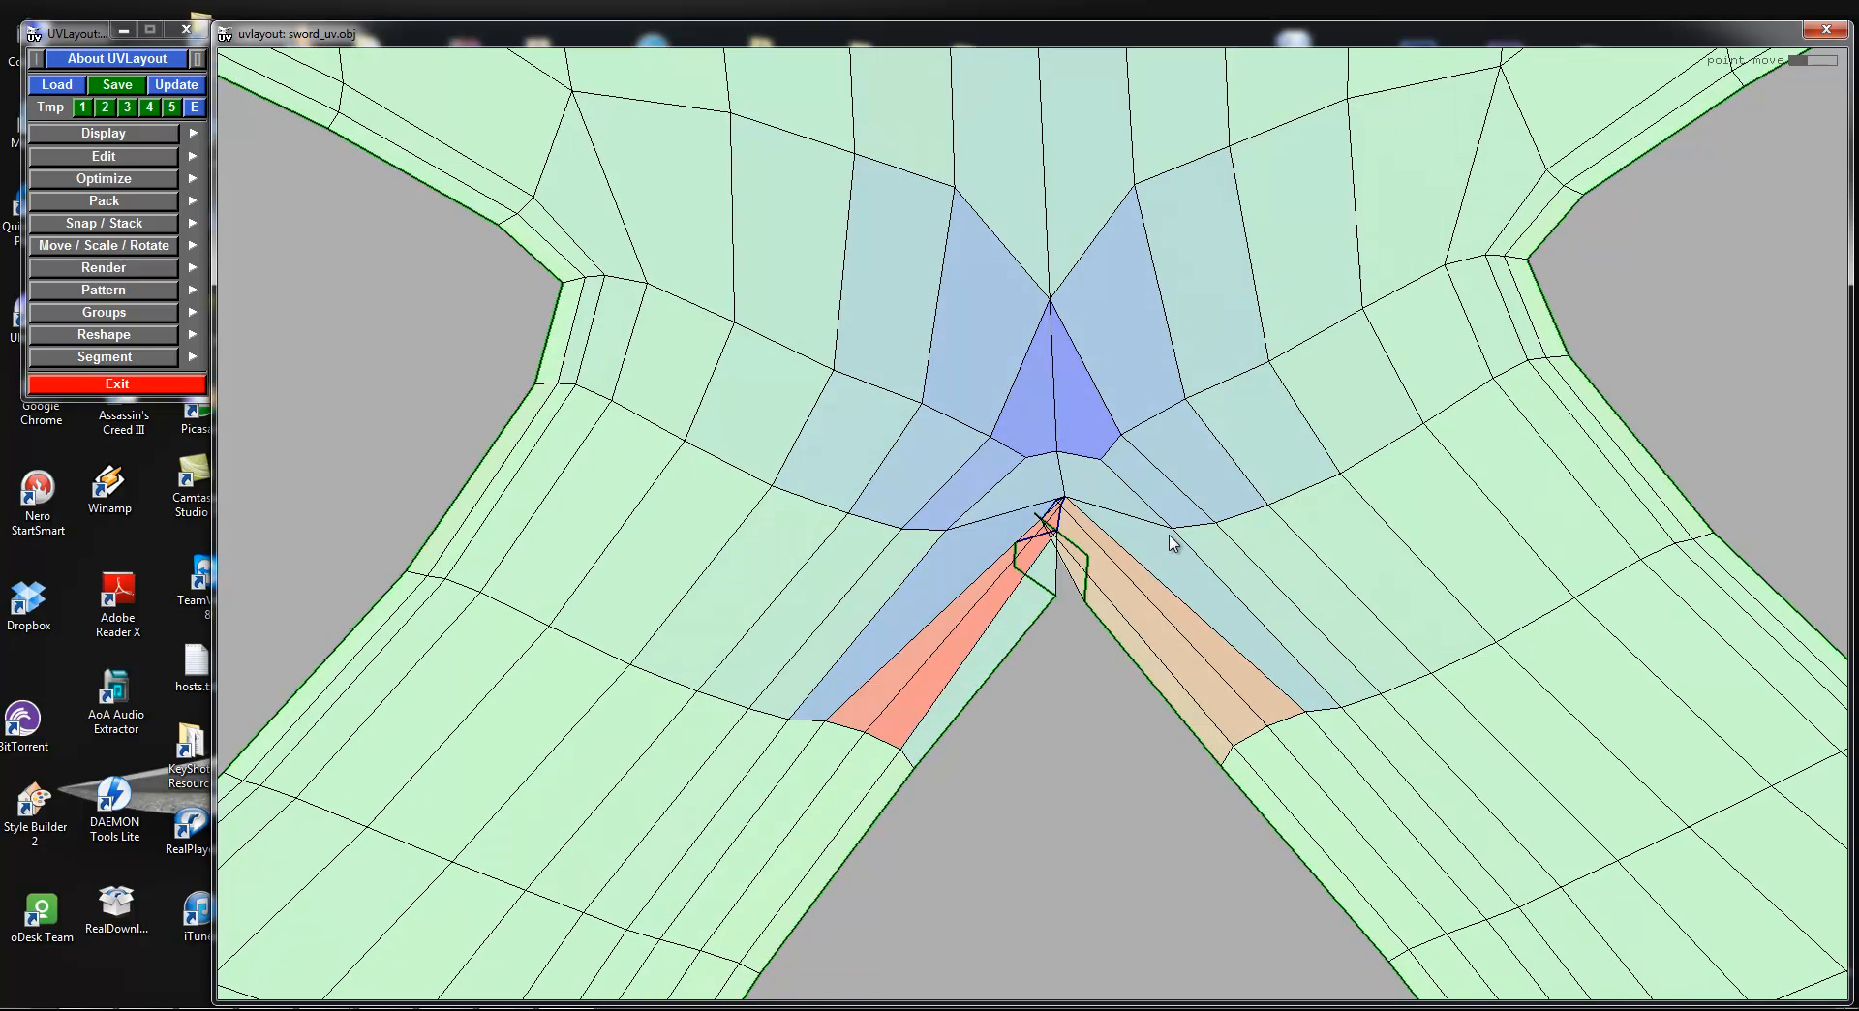
Step: Pull the crossed points of both inner legs apart onto their own sides of the split
{"action": "right_click_drag", "start_coordinate": [1169, 537], "coordinate": [1044, 596]}
{"action": "right_click_drag", "start_coordinate": [1047, 449], "coordinate": [1048, 539]}
{"action": "right_click_drag", "start_coordinate": [1026, 603], "coordinate": [1023, 614]}
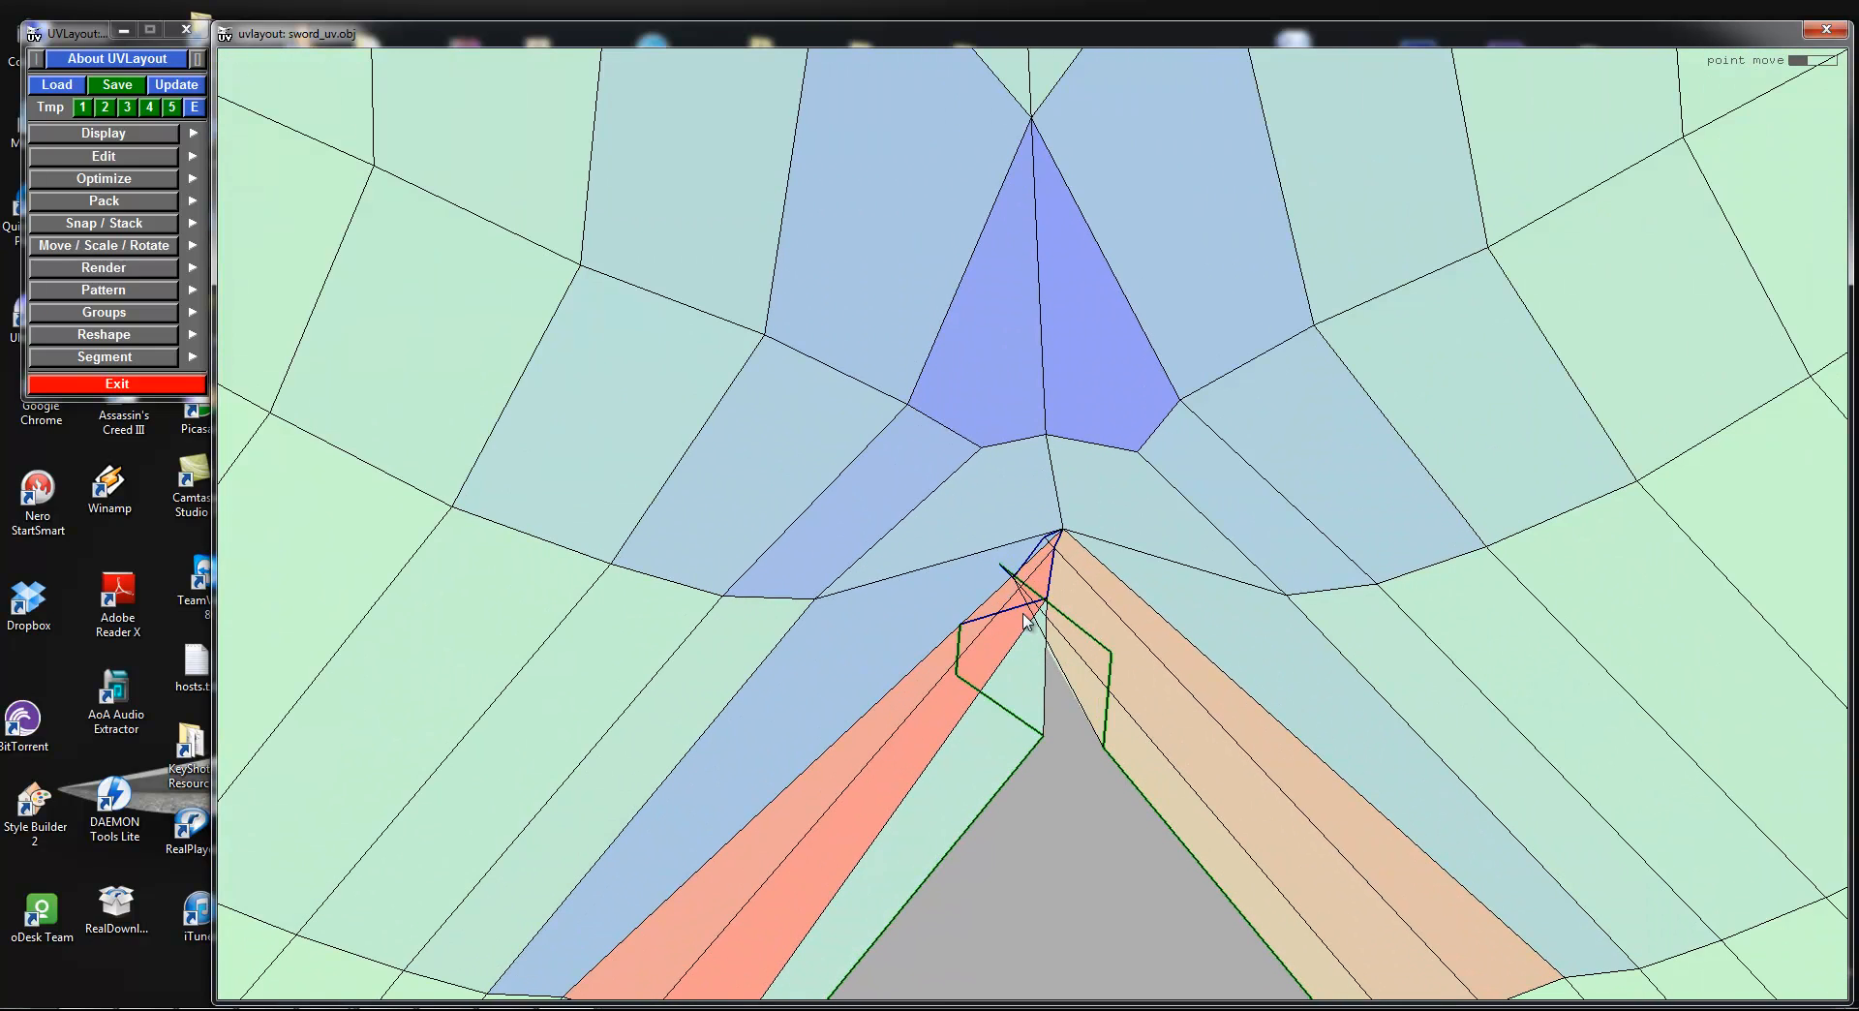
{"action": "middle_click_drag", "start_coordinate": [1006, 567], "coordinate": [1081, 585], "text": "ctrl"}
{"action": "right_click_drag", "start_coordinate": [1049, 552], "coordinate": [1051, 535]}
{"action": "mouse_move", "coordinate": [1047, 536]}
{"action": "middle_mouse_down", "text": "ctrl"}
{"action": "mouse_move", "coordinate": [1072, 555]}
{"action": "mouse_move", "coordinate": [1038, 548]}
{"action": "middle_mouse_up", "text": "ctrl"}
{"action": "middle_click_drag", "start_coordinate": [1040, 605], "coordinate": [1015, 615], "text": "ctrl"}
{"action": "middle_click_drag", "start_coordinate": [1044, 761], "coordinate": [936, 768], "text": "ctrl"}
{"action": "middle_click_drag", "start_coordinate": [1078, 607], "coordinate": [1092, 639], "text": "ctrl"}
{"action": "middle_click_drag", "start_coordinate": [1109, 770], "coordinate": [1178, 815], "text": "ctrl"}
Step: Line up the seam points of both inner legs along a vertical split below the meeting point
{"action": "middle_click_drag", "start_coordinate": [1118, 664], "coordinate": [1054, 675], "text": "ctrl"}
{"action": "middle_click_drag", "start_coordinate": [949, 641], "coordinate": [964, 822], "text": "ctrl"}
{"action": "middle_click_drag", "start_coordinate": [1022, 625], "coordinate": [1071, 630], "text": "ctrl"}
{"action": "middle_click_drag", "start_coordinate": [1087, 750], "coordinate": [1060, 793], "text": "ctrl"}
{"action": "middle_click_drag", "start_coordinate": [1084, 672], "coordinate": [1054, 639], "text": "ctrl"}
{"action": "mouse_move", "coordinate": [1061, 655]}
{"action": "left_mouse_down"}
{"action": "mouse_move", "coordinate": [1072, 644]}
{"action": "mouse_move", "coordinate": [1049, 690]}
{"action": "mouse_move", "coordinate": [1028, 655]}
{"action": "mouse_move", "coordinate": [1053, 668]}
{"action": "left_mouse_up"}
{"action": "mouse_move", "coordinate": [1068, 779]}
{"action": "left_mouse_down"}
{"action": "mouse_move", "coordinate": [1090, 809]}
{"action": "mouse_move", "coordinate": [1092, 770]}
{"action": "left_mouse_up"}
{"action": "left_click_drag", "start_coordinate": [1062, 675], "coordinate": [1066, 796]}
{"action": "left_click_drag", "start_coordinate": [1068, 656], "coordinate": [1047, 656]}
{"action": "left_click_drag", "start_coordinate": [1076, 556], "coordinate": [1059, 561]}
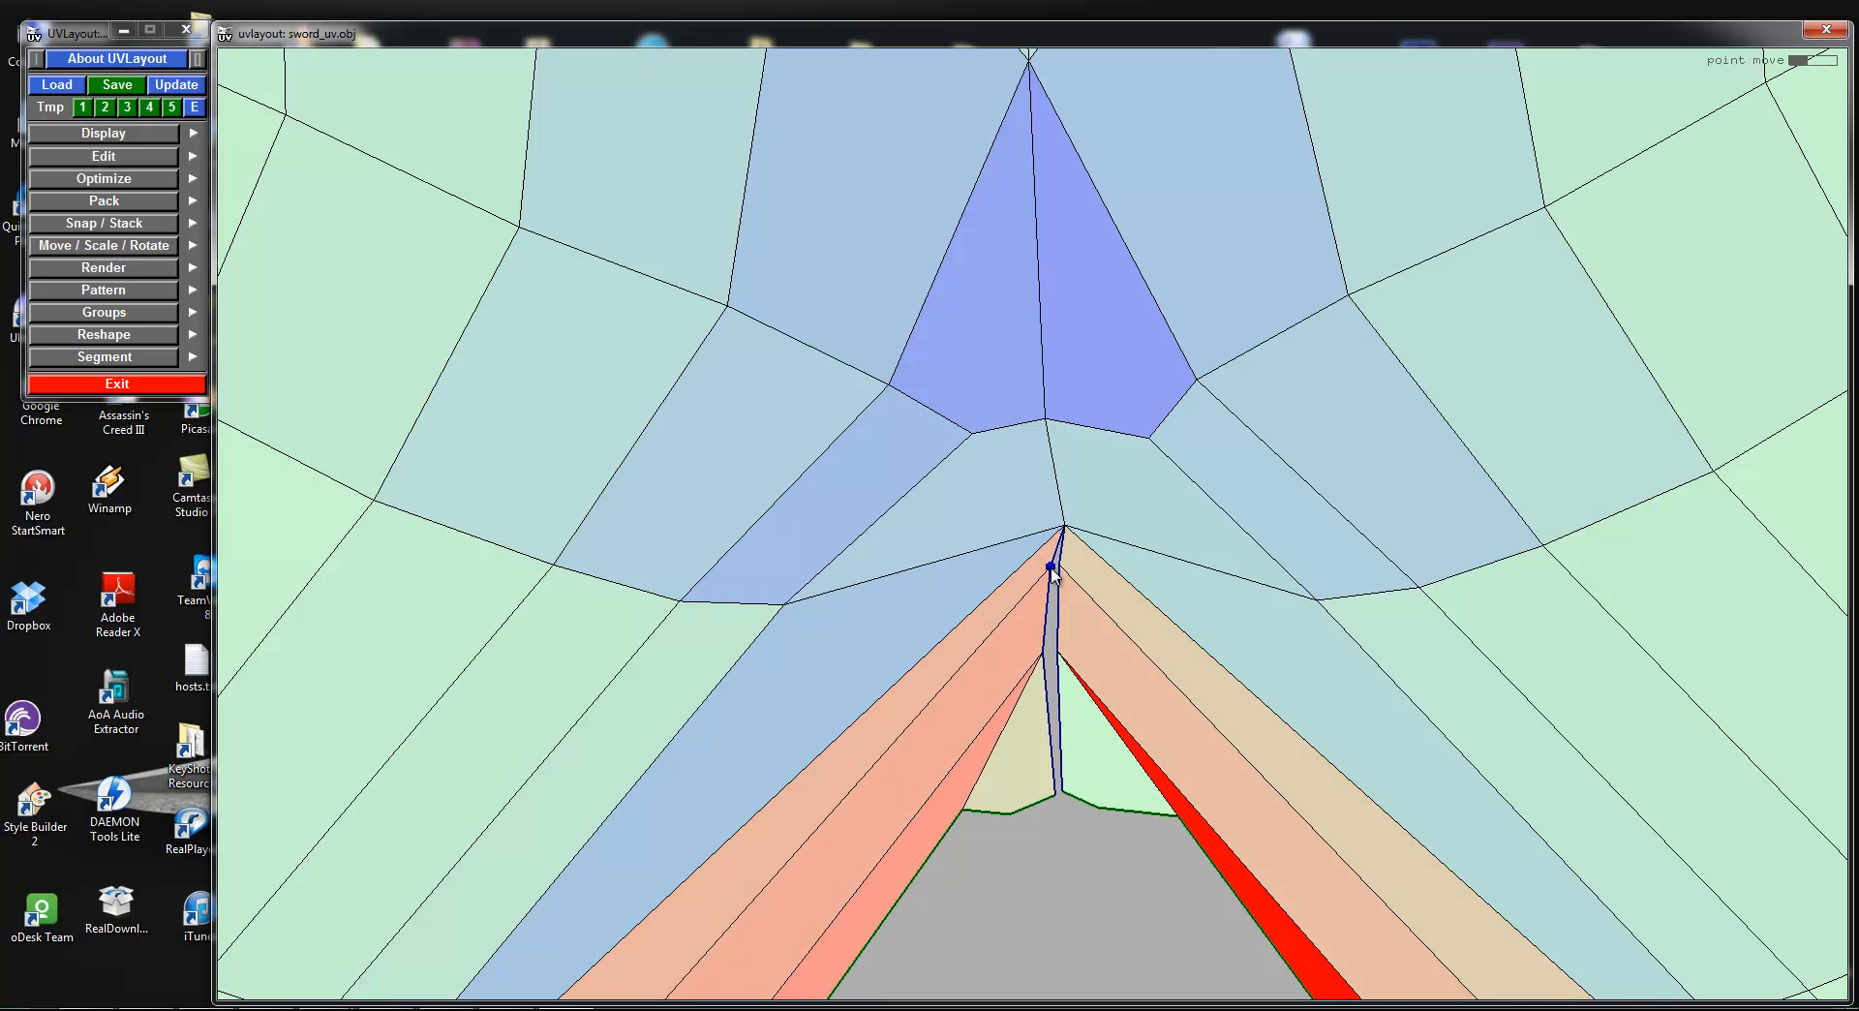
Step: Nudge the middle and end seam points so the split's two edges run almost parallel without overlapping
{"action": "left_click_drag", "start_coordinate": [1043, 655], "coordinate": [1059, 662]}
{"action": "middle_click_drag", "start_coordinate": [1059, 654], "coordinate": [1063, 655], "text": "ctrl"}
{"action": "middle_click_drag", "start_coordinate": [1065, 790], "coordinate": [1071, 788], "text": "ctrl"}
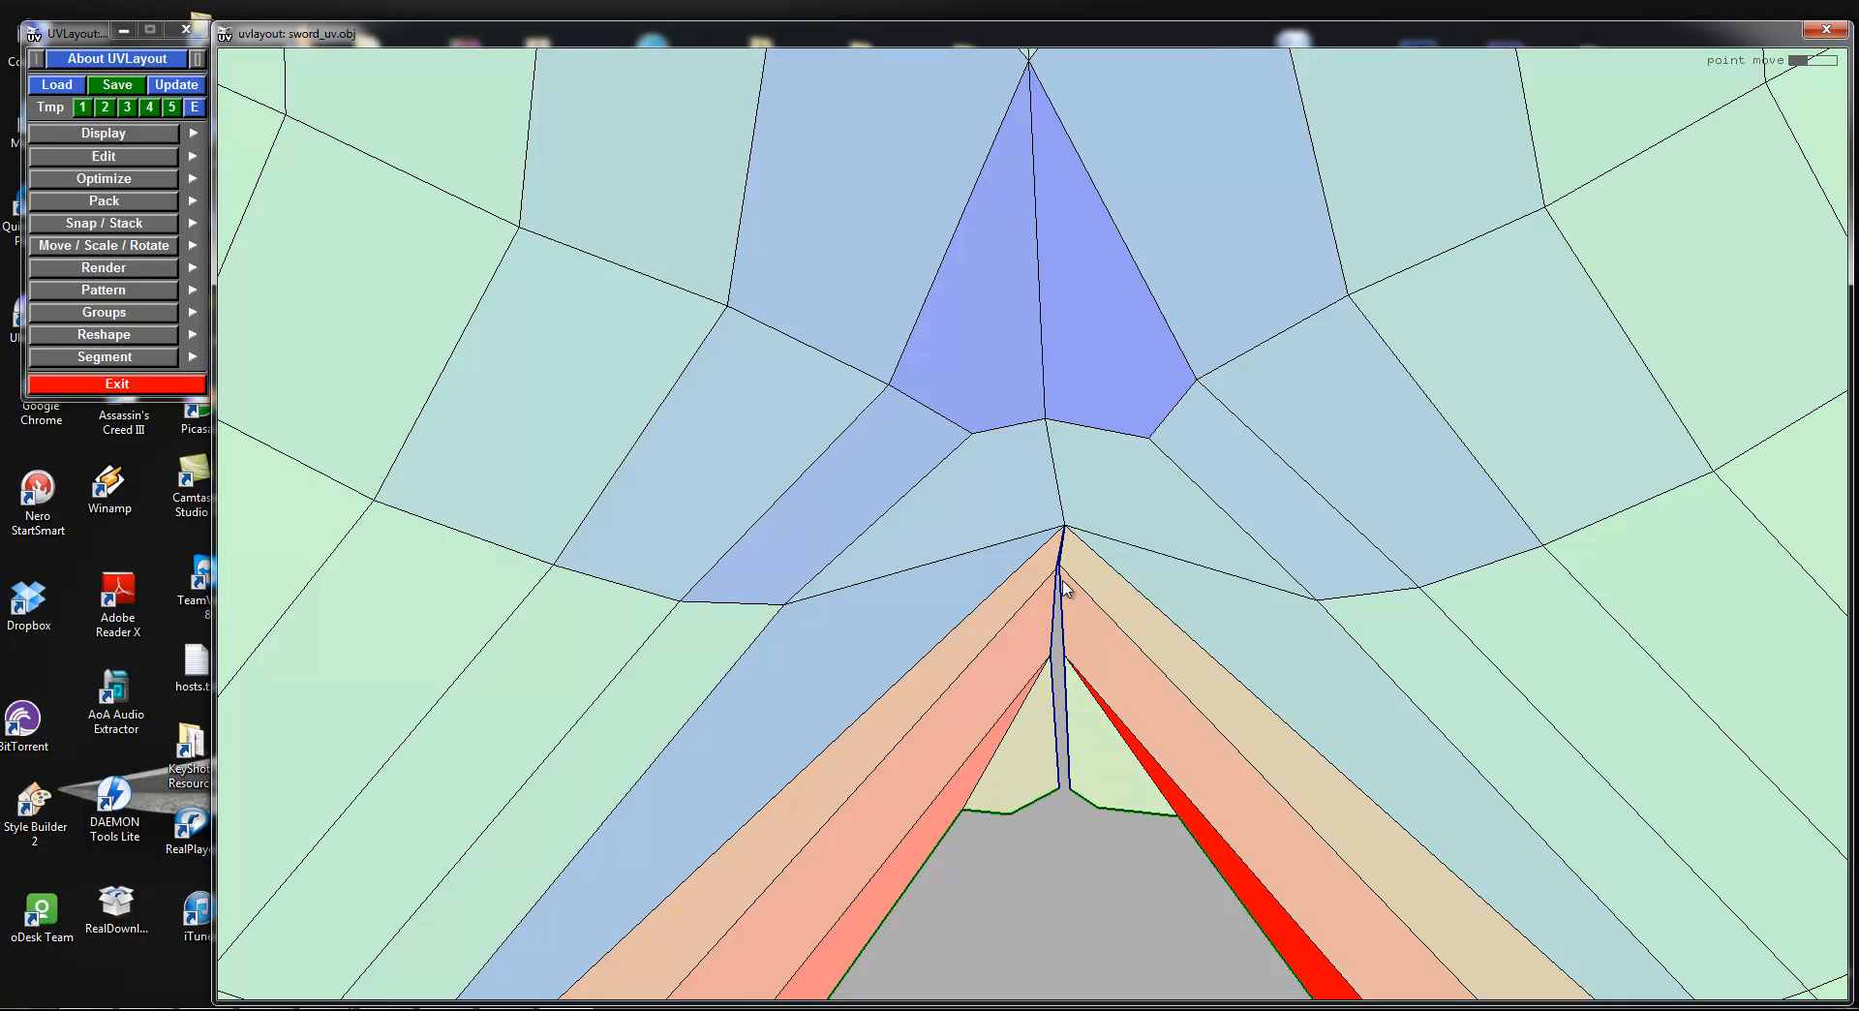
{"action": "middle_click_drag", "start_coordinate": [1063, 562], "coordinate": [1063, 565], "text": "ctrl"}
{"action": "middle_click_drag", "start_coordinate": [1066, 661], "coordinate": [1071, 666], "text": "ctrl"}
{"action": "right_click_drag", "start_coordinate": [1066, 722], "coordinate": [1048, 765]}
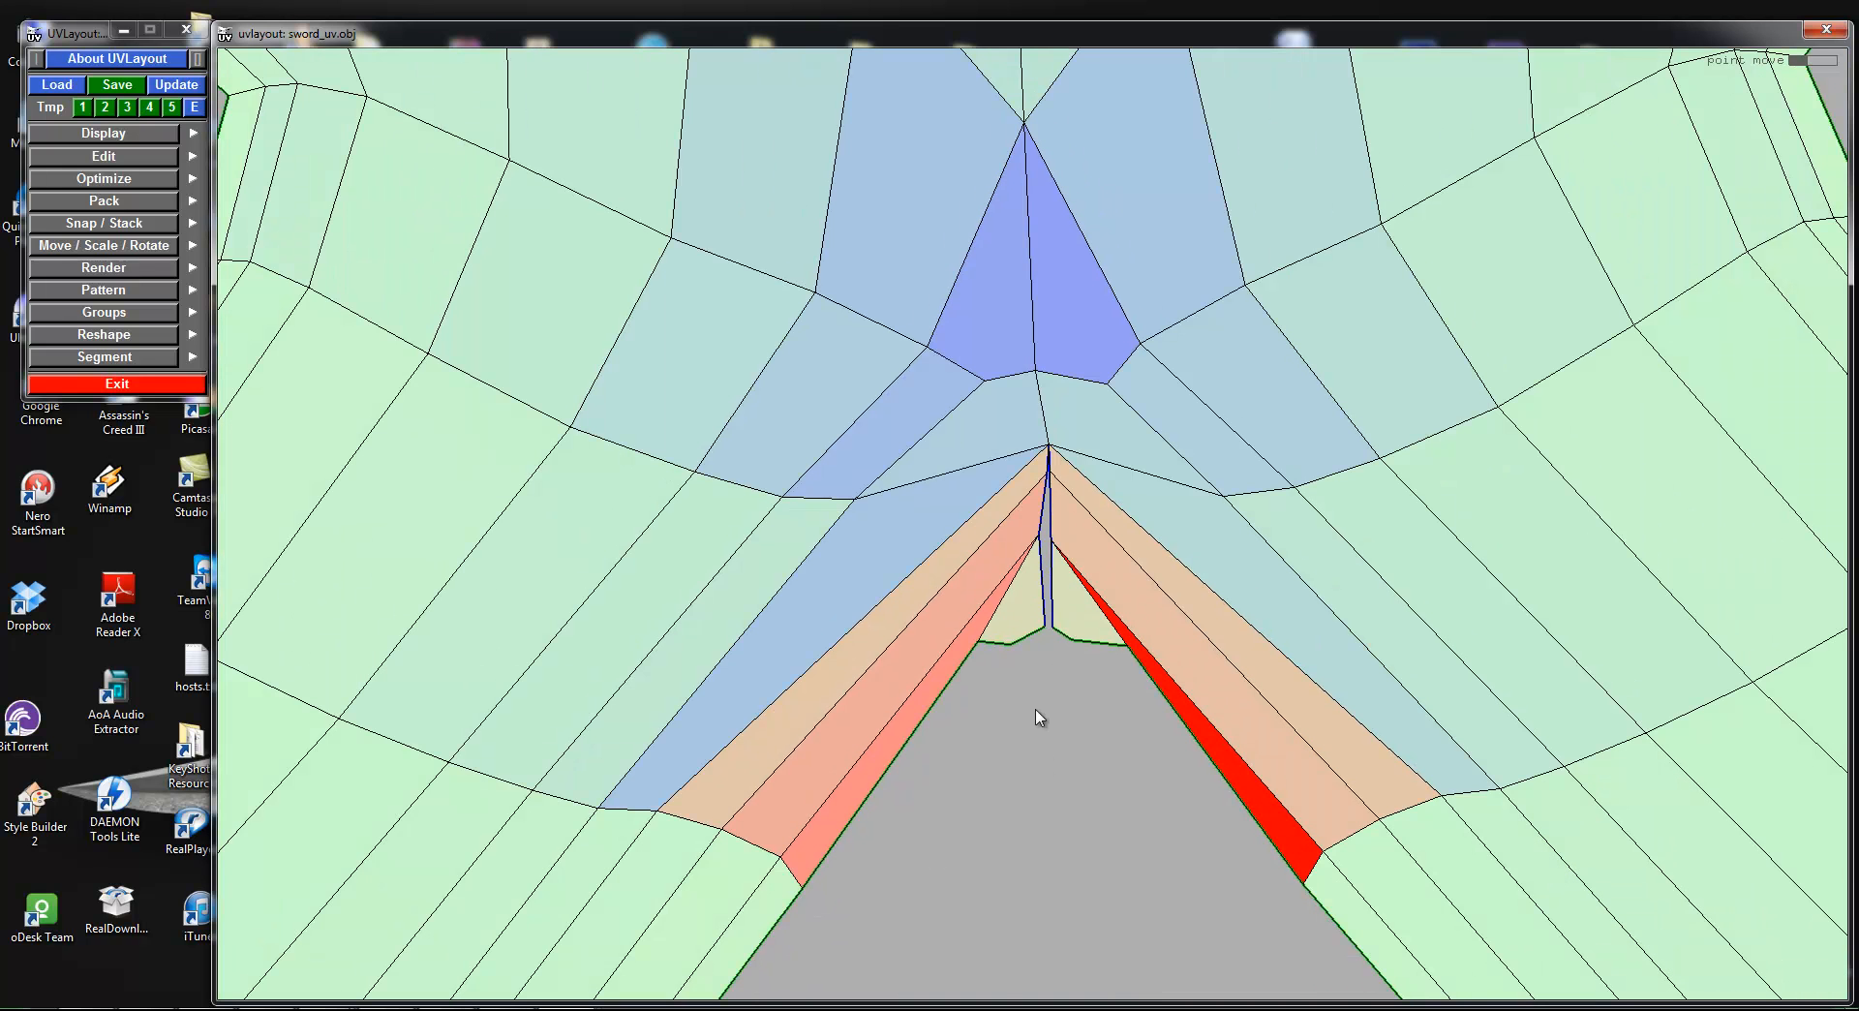
Step: Move the rim points on both sides of the split inward and bring the left middle seam point closer to the right edge
{"action": "mouse_move", "coordinate": [1008, 648]}
{"action": "middle_mouse_down"}
{"action": "mouse_move", "coordinate": [1015, 624]}
{"action": "mouse_move", "coordinate": [1000, 643]}
{"action": "middle_mouse_up"}
{"action": "middle_click_drag", "start_coordinate": [1126, 645], "coordinate": [1024, 641], "text": "ctrl"}
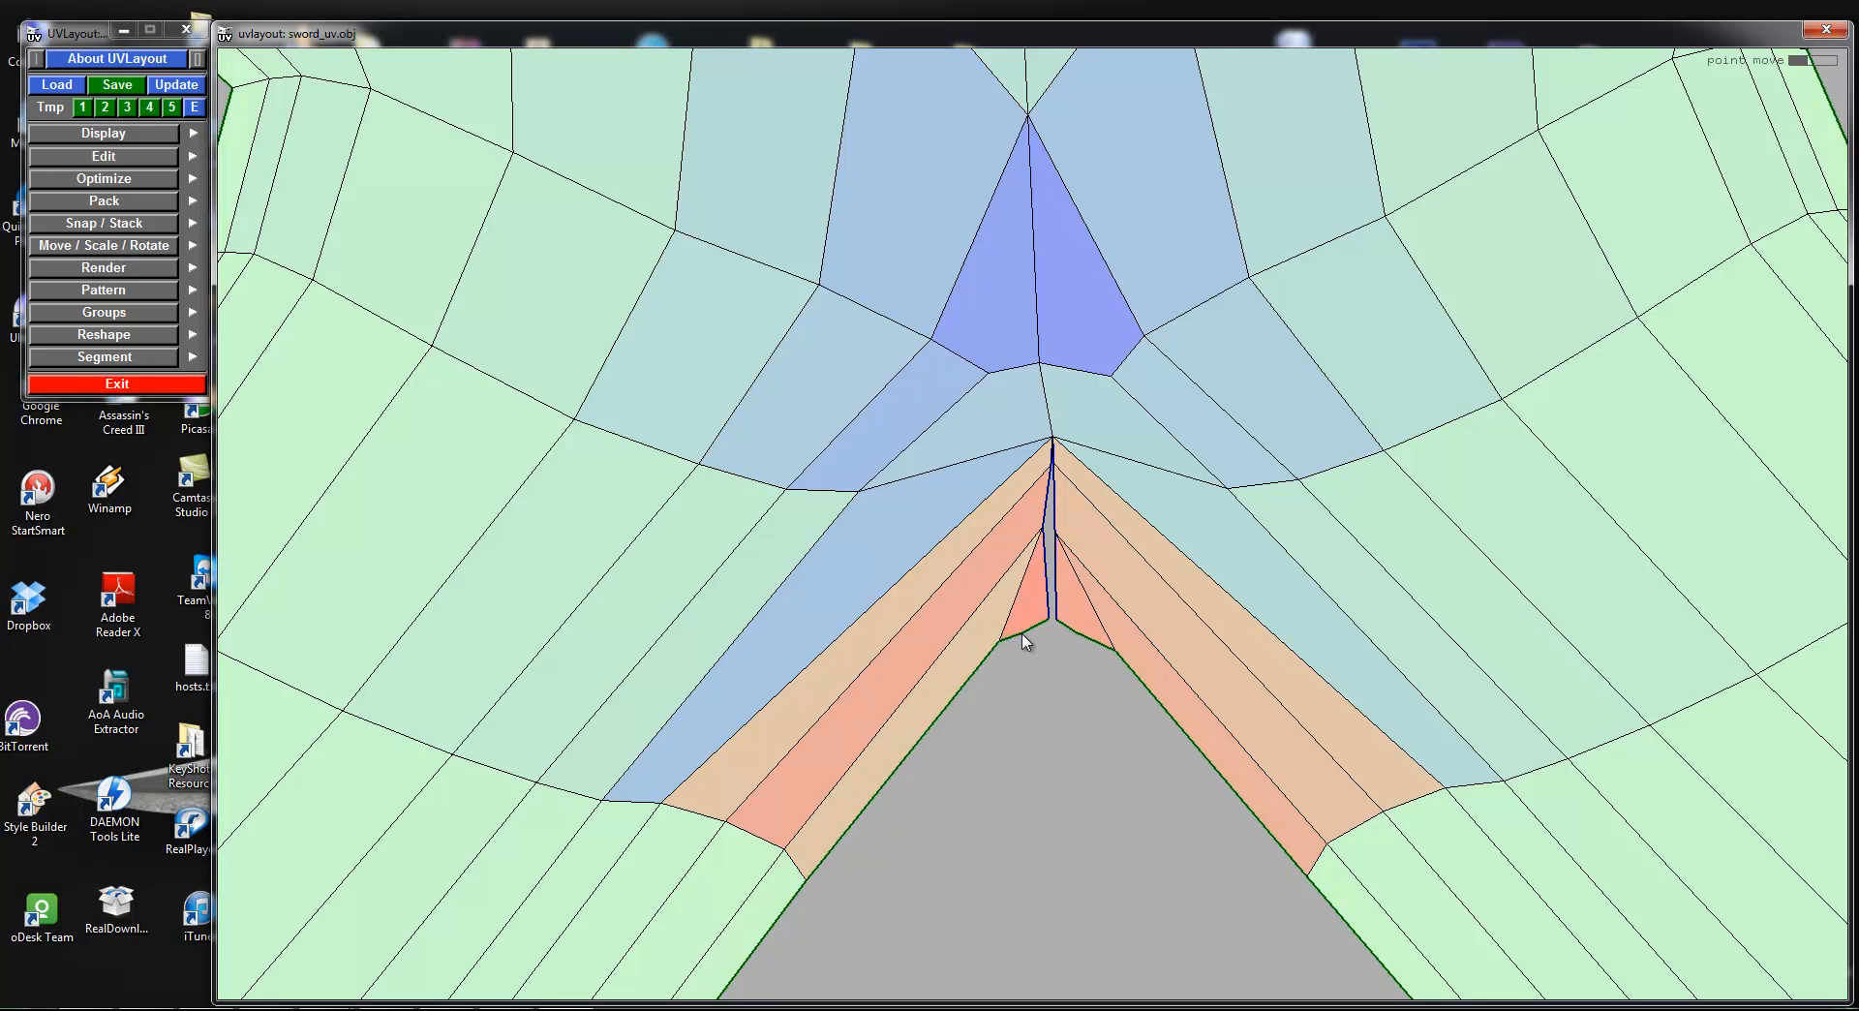
{"action": "scroll", "coordinate": [1054, 485], "scroll_direction": "down", "scroll_amount": 3}
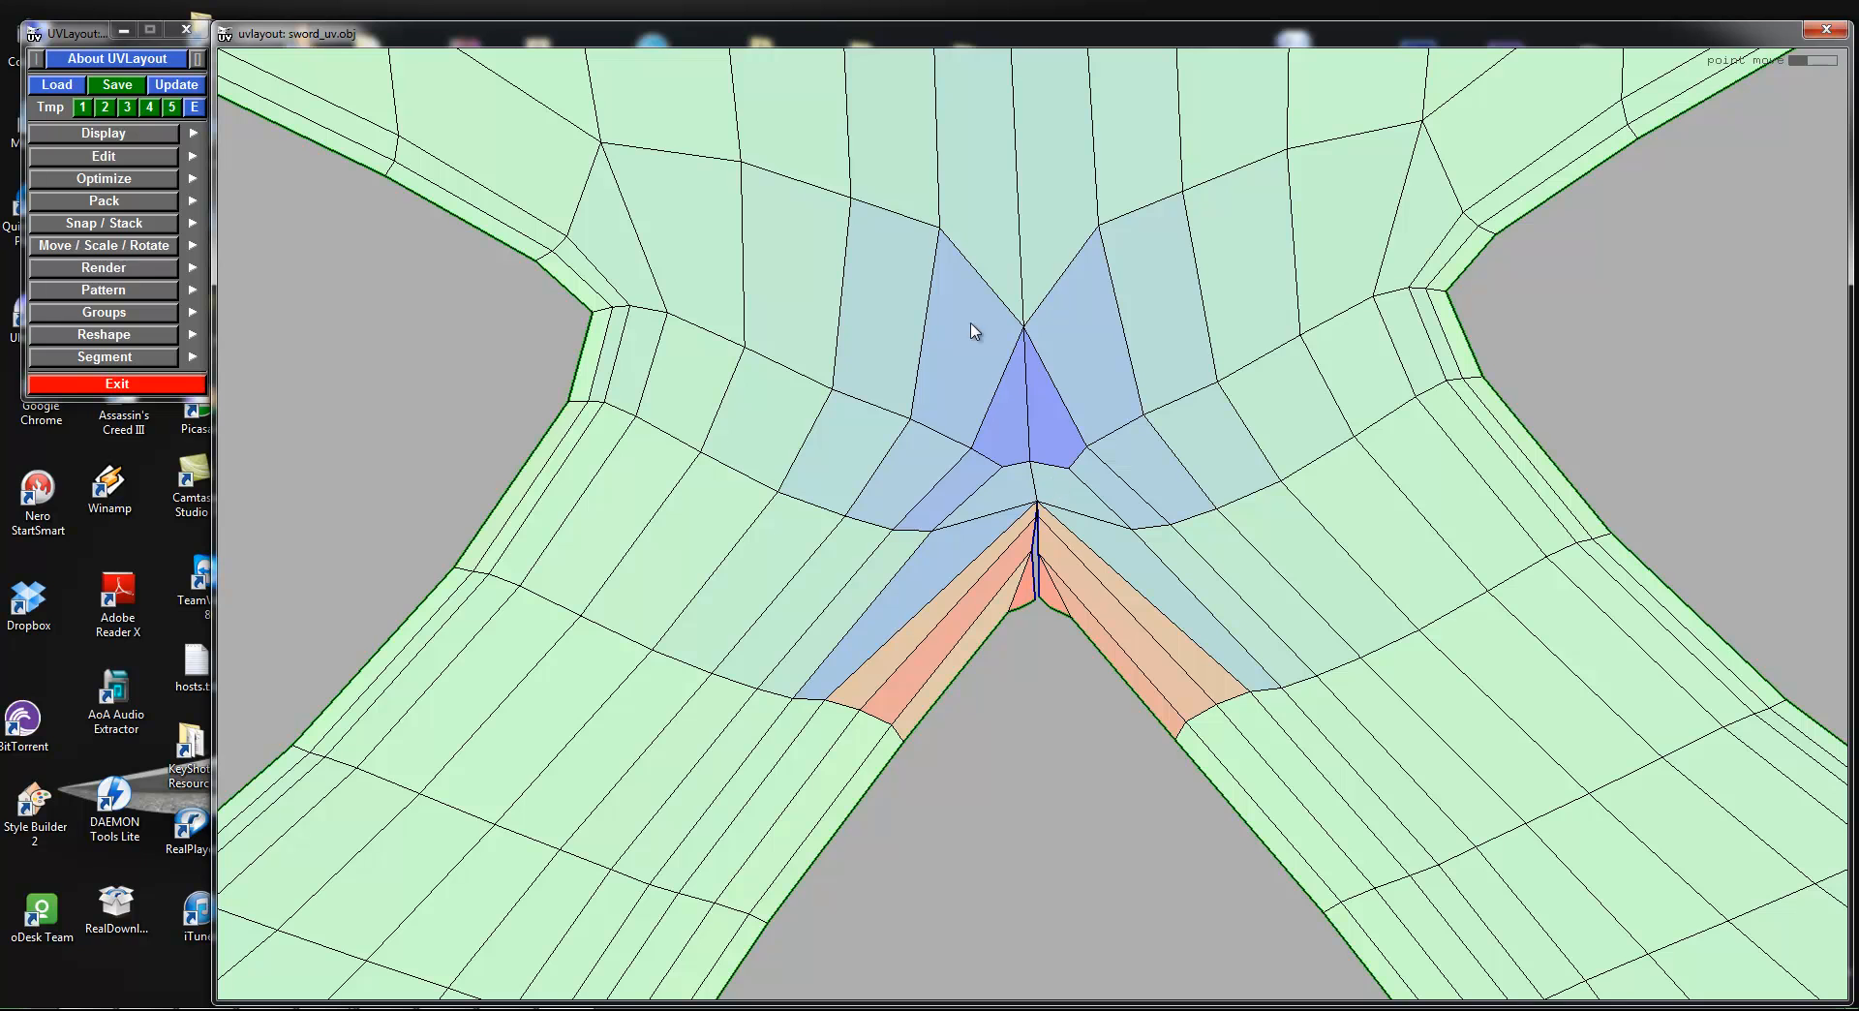
{"action": "scroll", "coordinate": [987, 497], "scroll_direction": "up", "scroll_amount": 3}
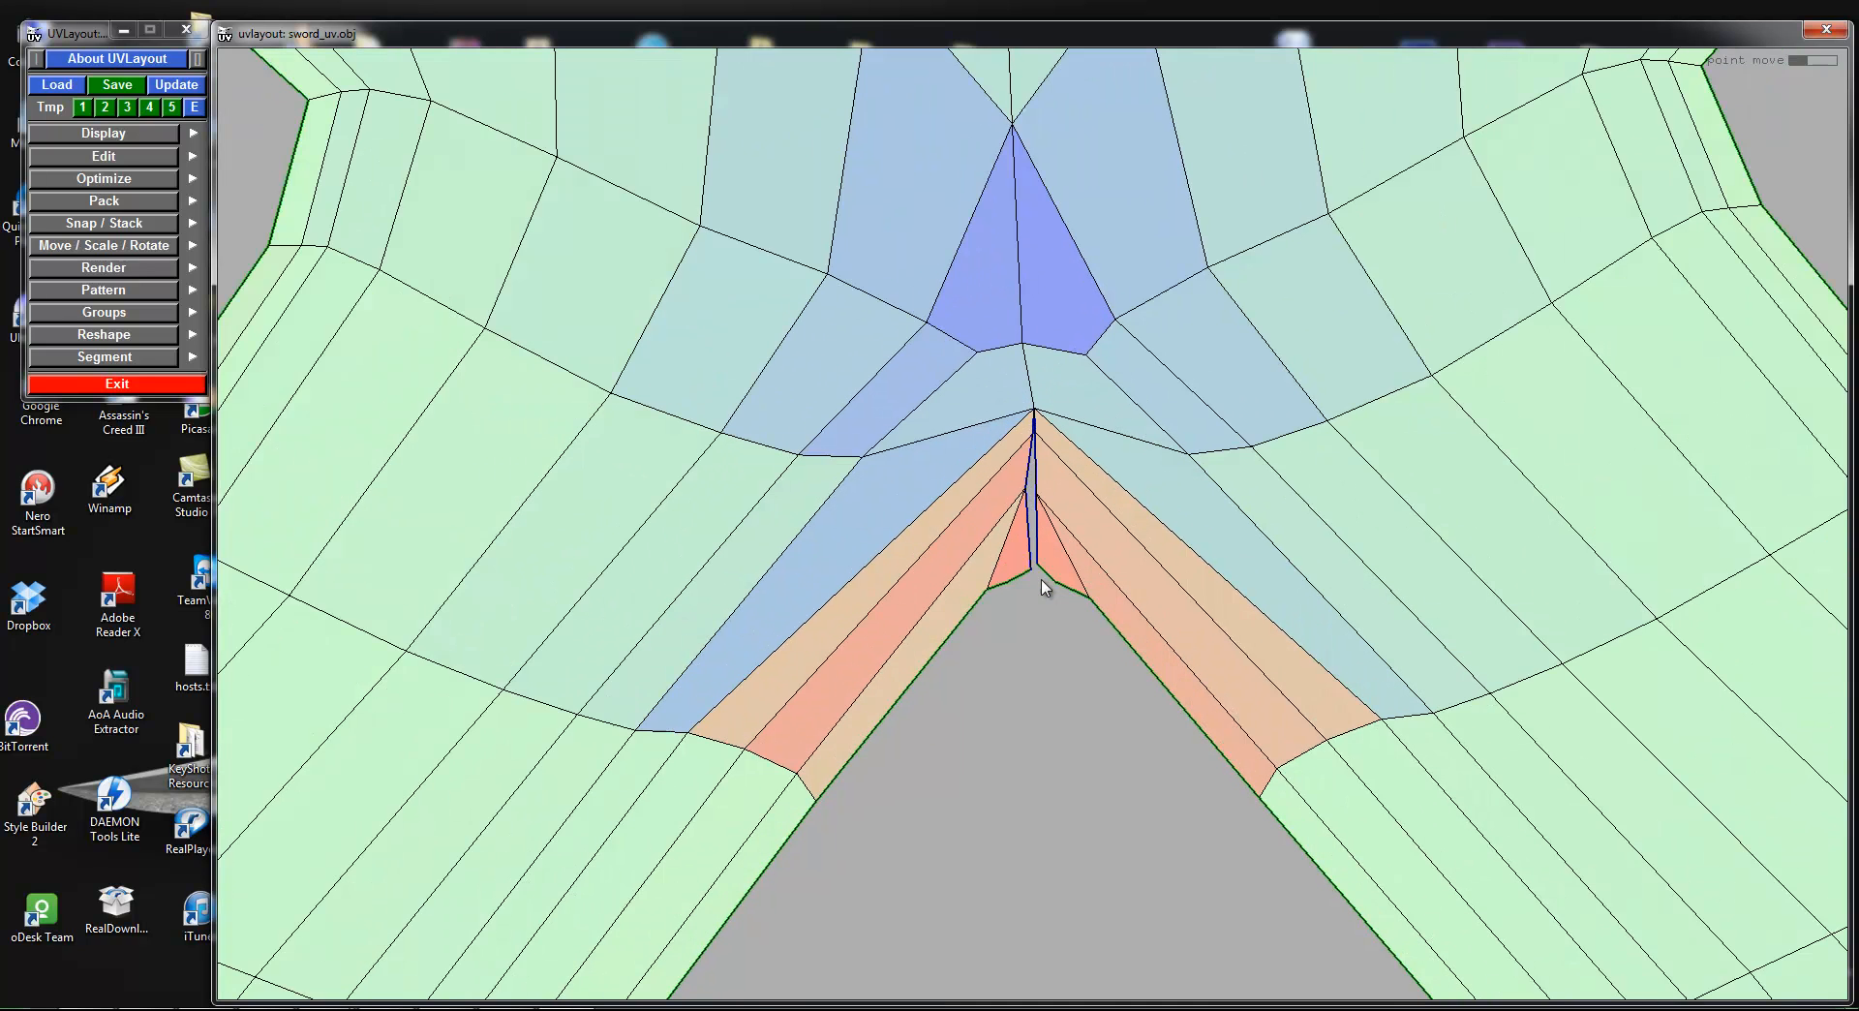
{"action": "middle_click_drag", "start_coordinate": [1028, 500], "coordinate": [1036, 510], "text": "ctrl"}
{"action": "right_click_drag", "start_coordinate": [1039, 585], "coordinate": [1027, 617]}
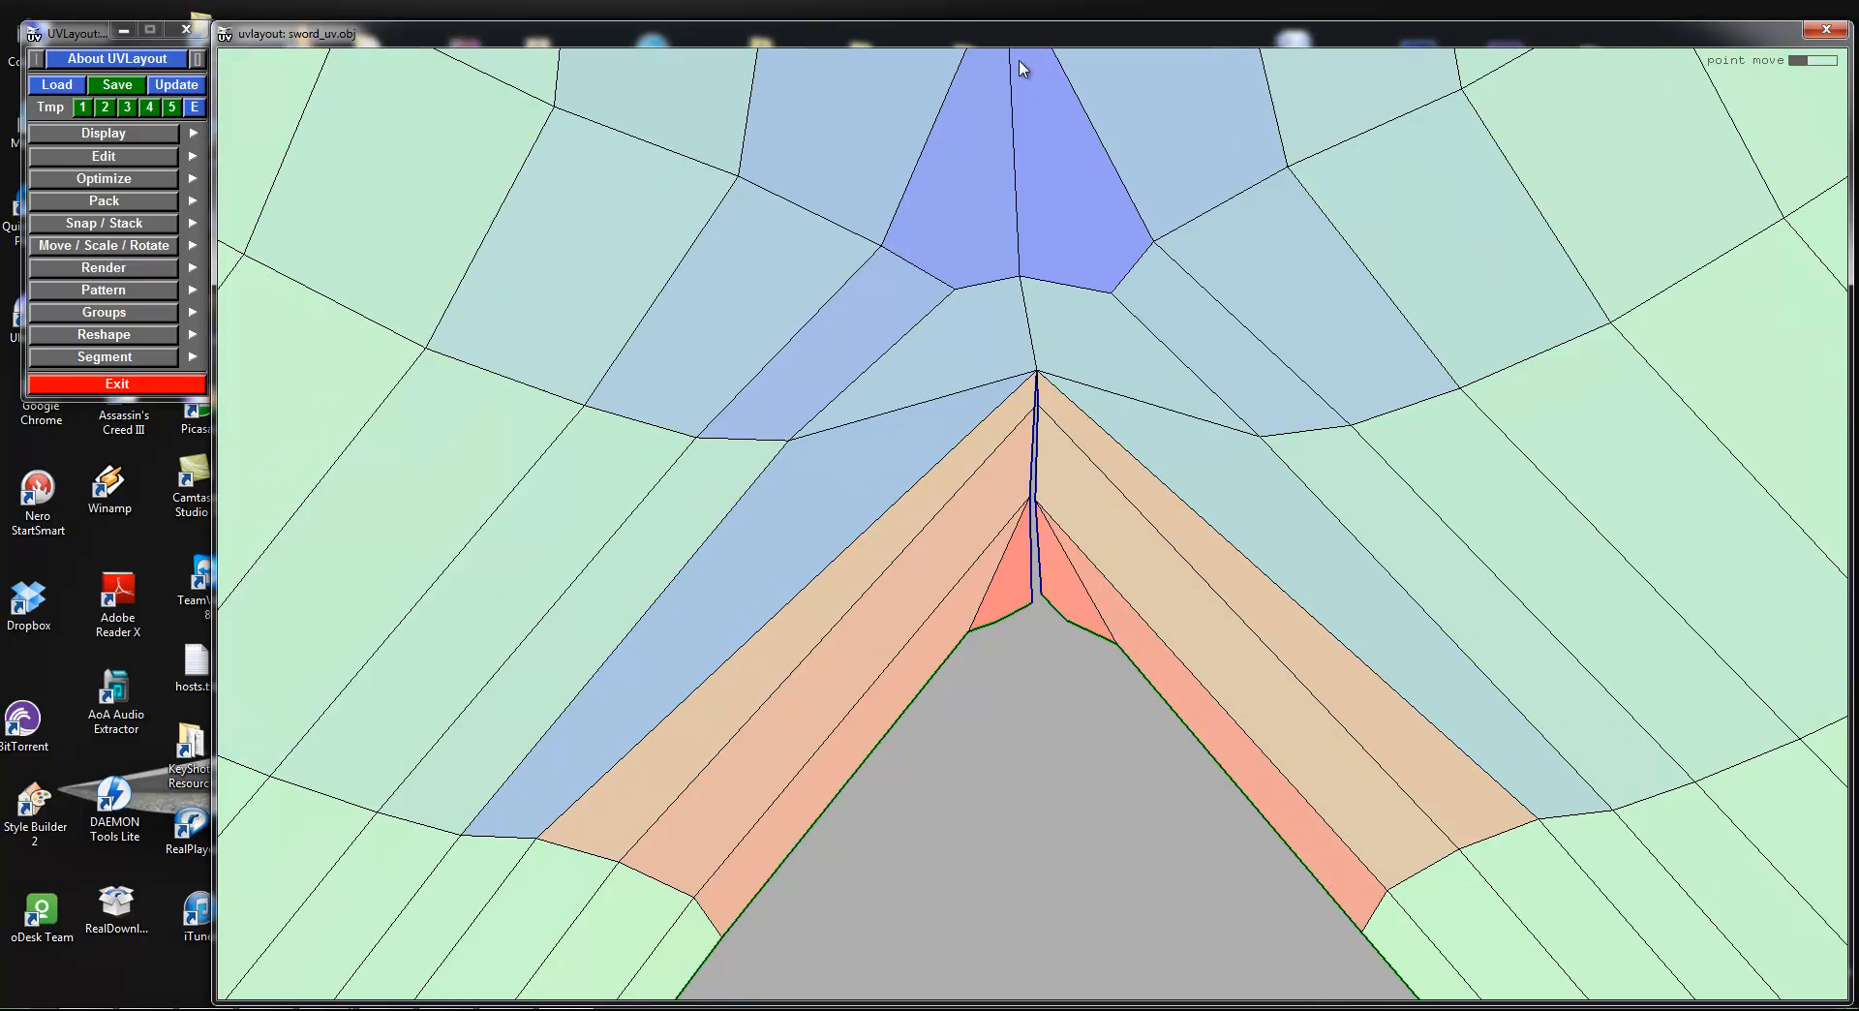
Step: Adjust the upper and lowest seam points to keep the split narrow and its two edges straight
{"action": "scroll", "coordinate": [1021, 463], "scroll_direction": "down", "scroll_amount": 2}
{"action": "scroll", "coordinate": [1026, 476], "scroll_direction": "up", "scroll_amount": 3}
{"action": "scroll", "coordinate": [1033, 491], "scroll_direction": "down", "scroll_amount": 4}
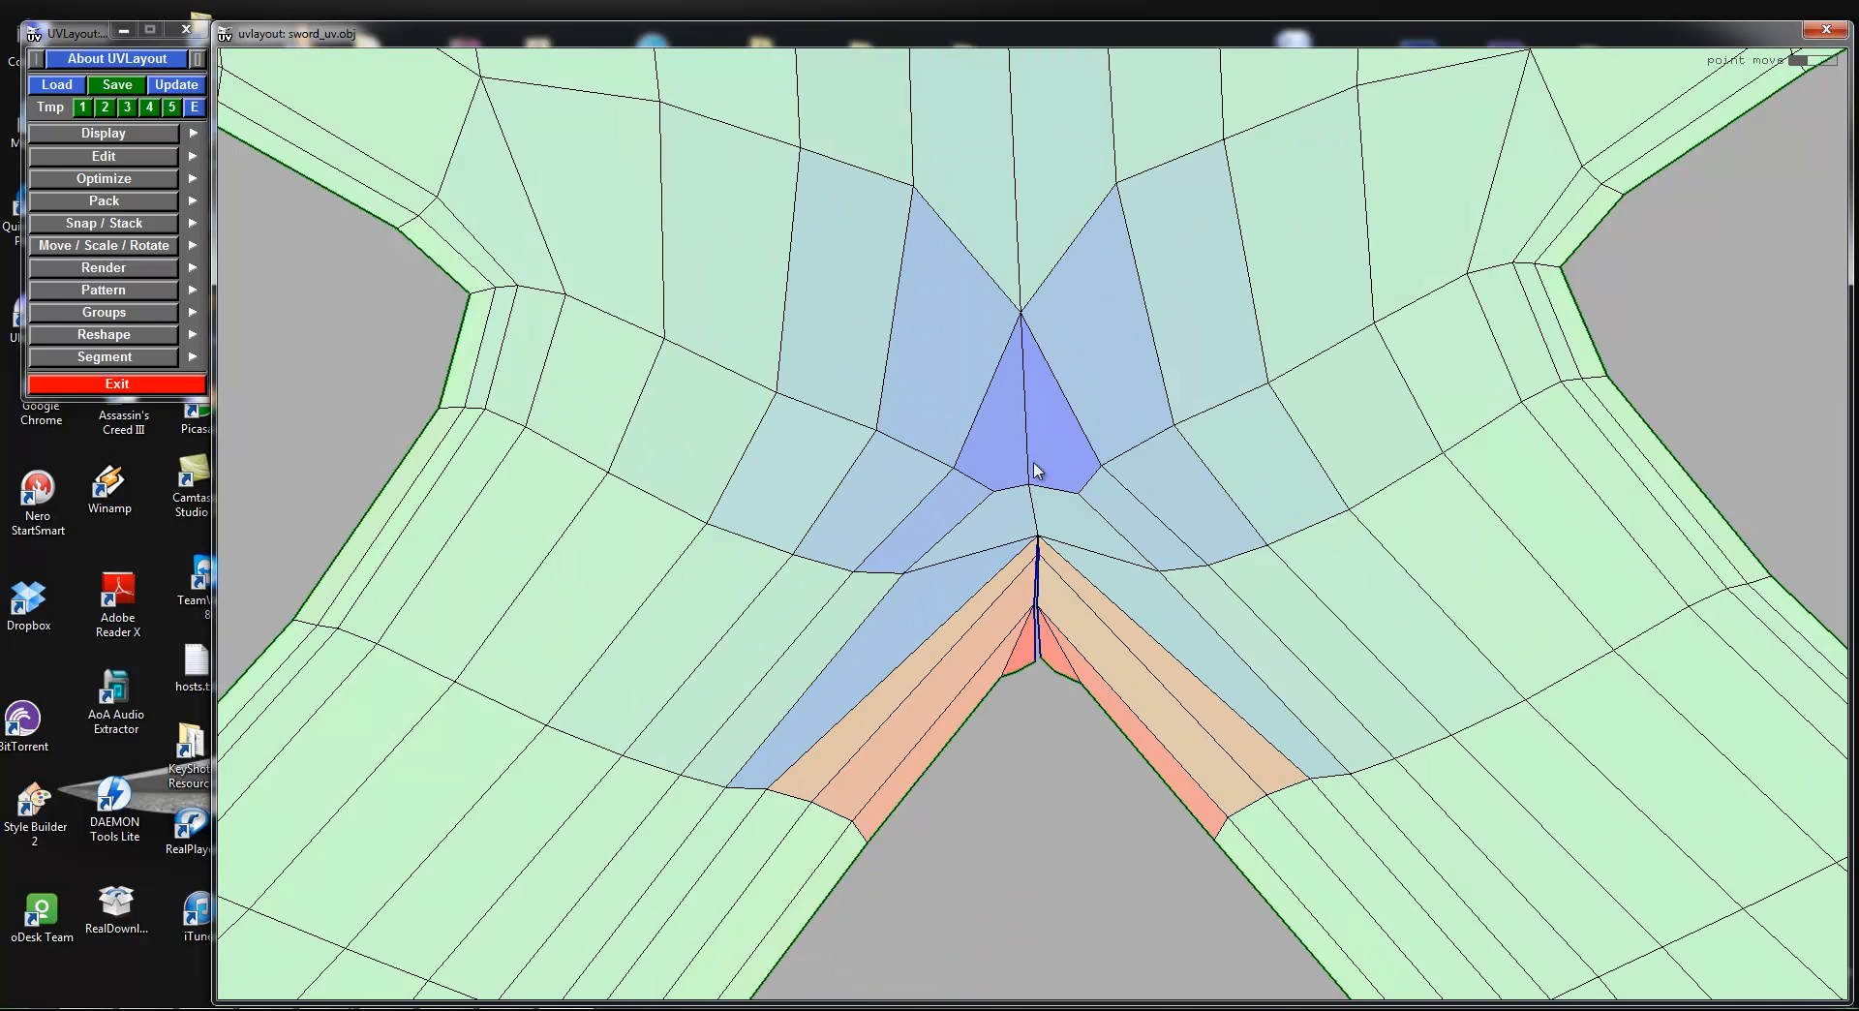
{"action": "scroll", "coordinate": [845, 517], "scroll_direction": "up", "scroll_amount": 6}
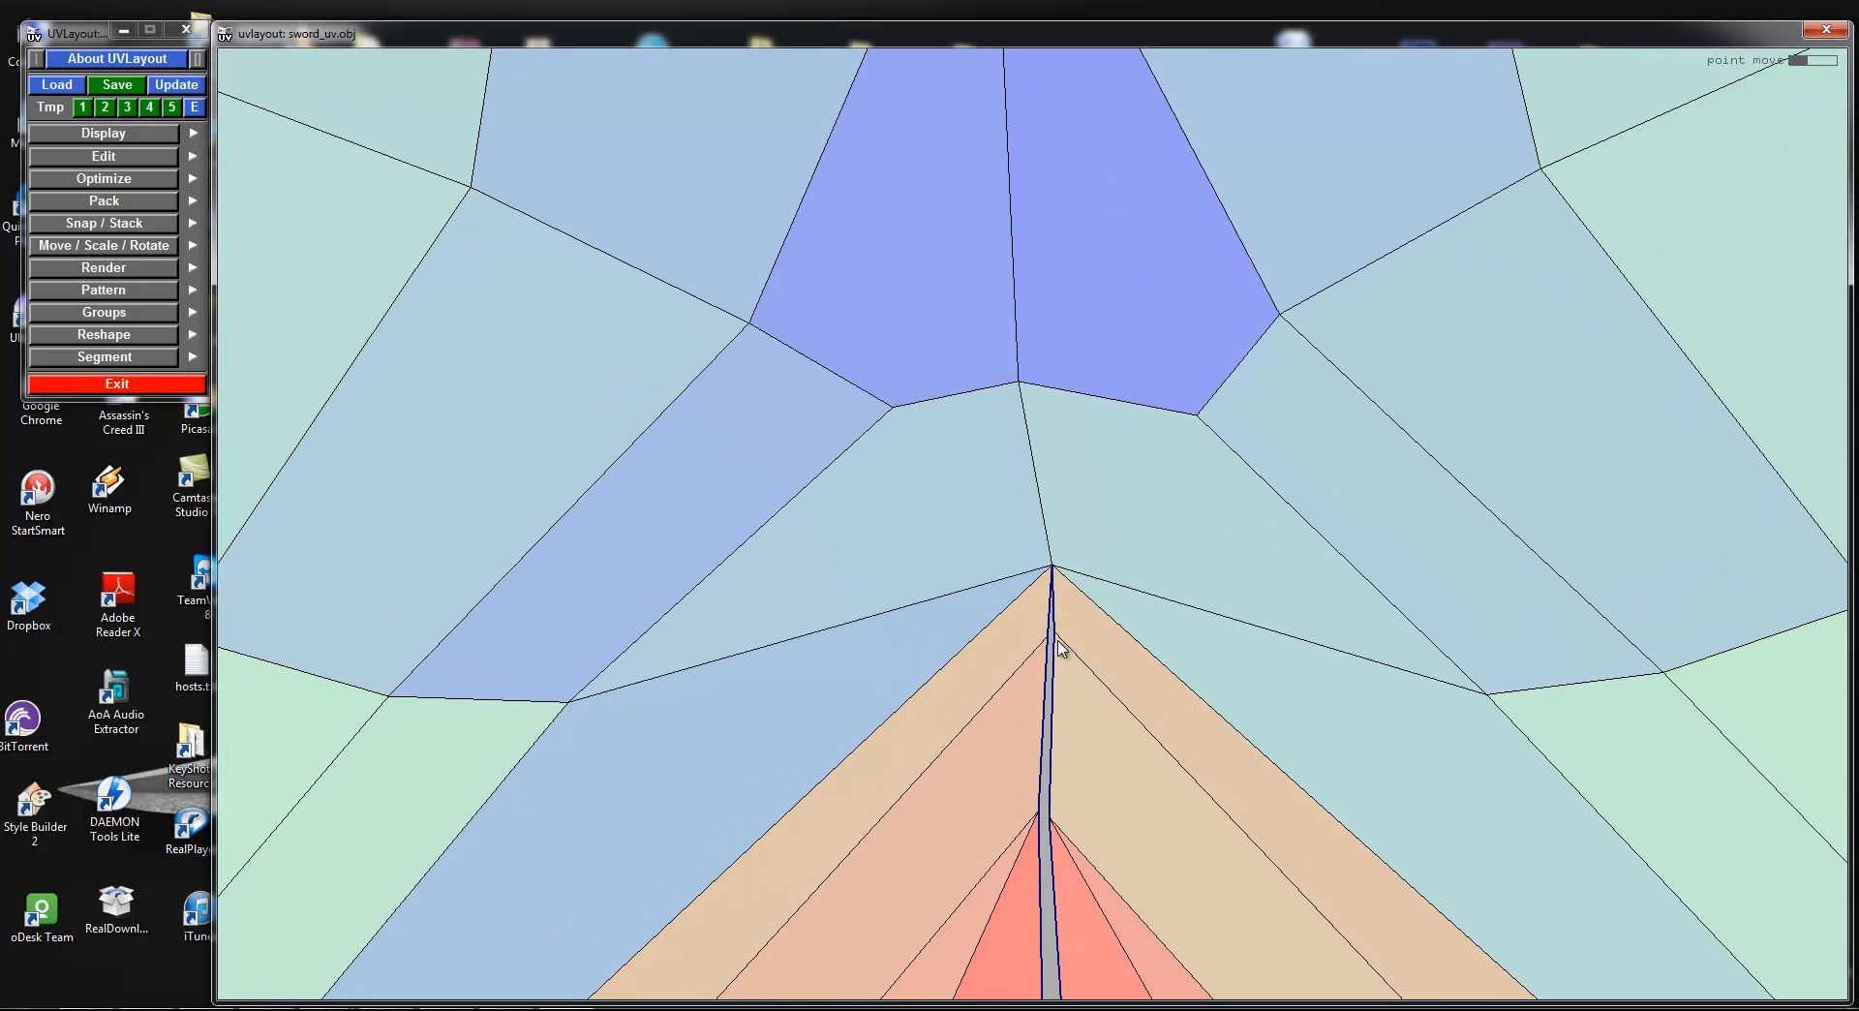
{"action": "middle_click_drag", "start_coordinate": [1041, 652], "coordinate": [1053, 655], "text": "ctrl"}
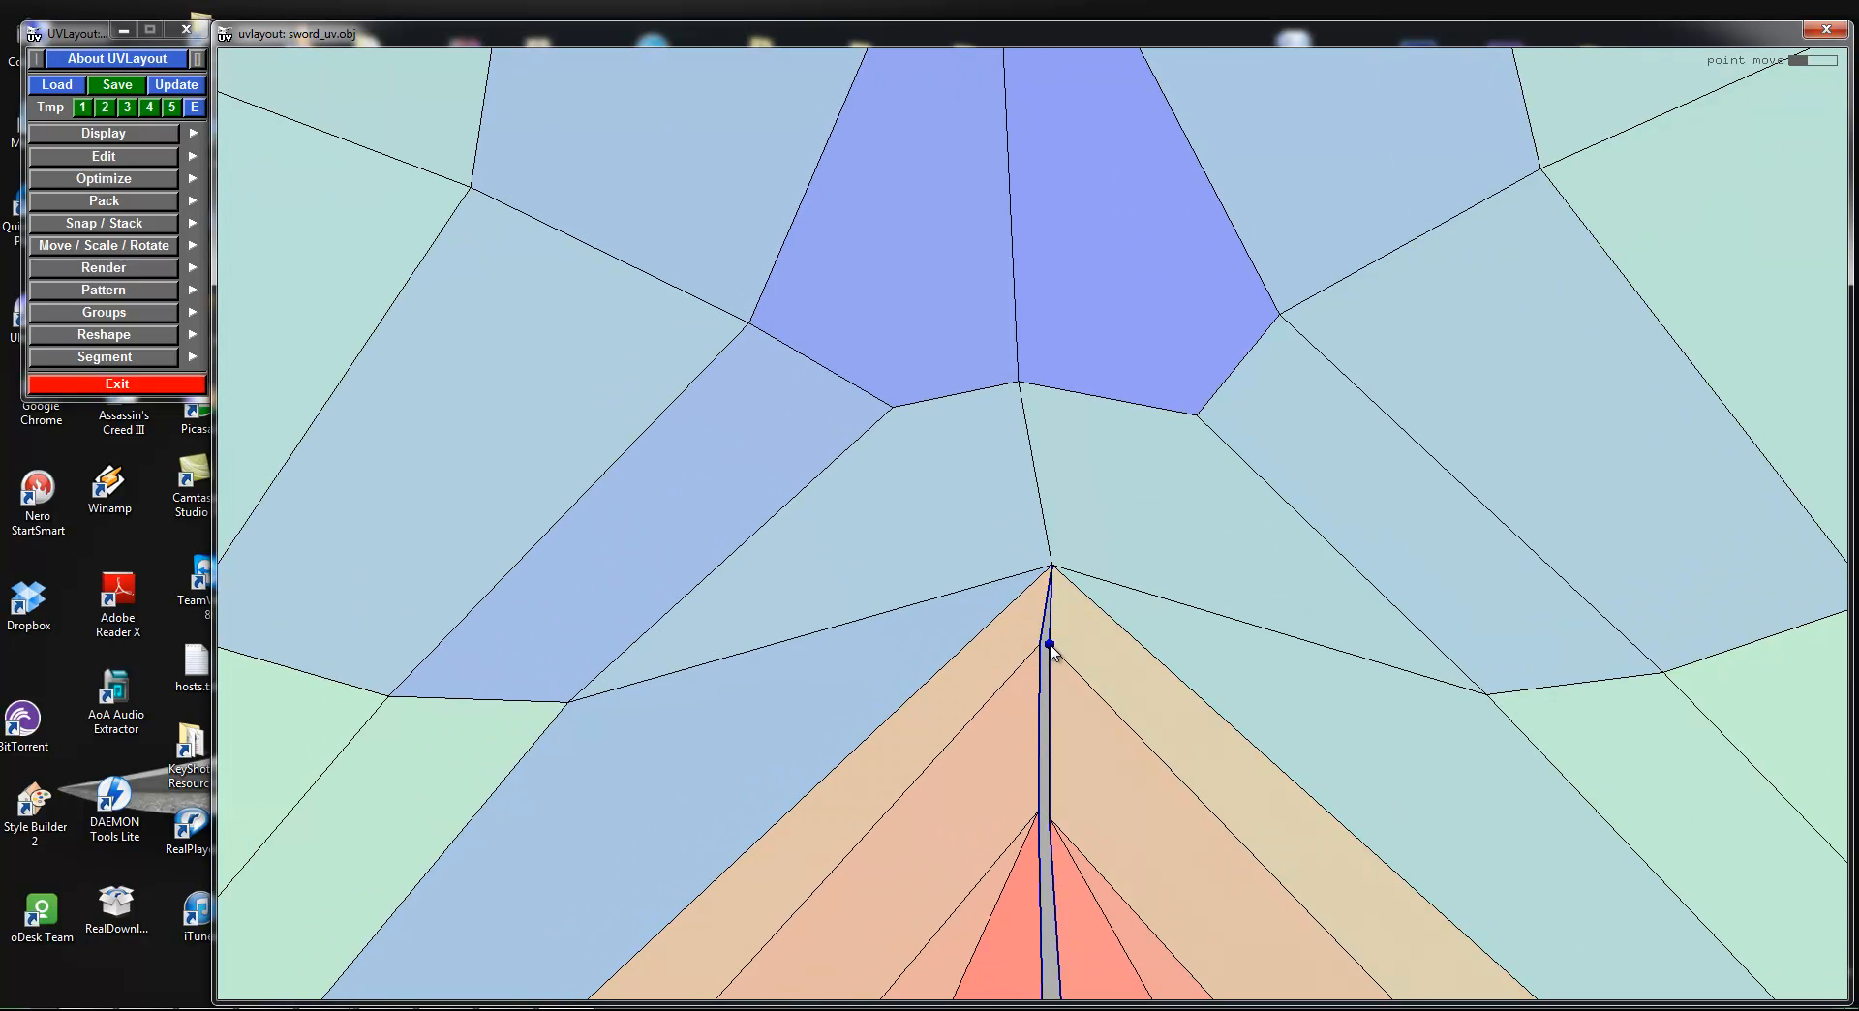
{"action": "scroll", "coordinate": [1055, 566], "scroll_direction": "down", "scroll_amount": 8}
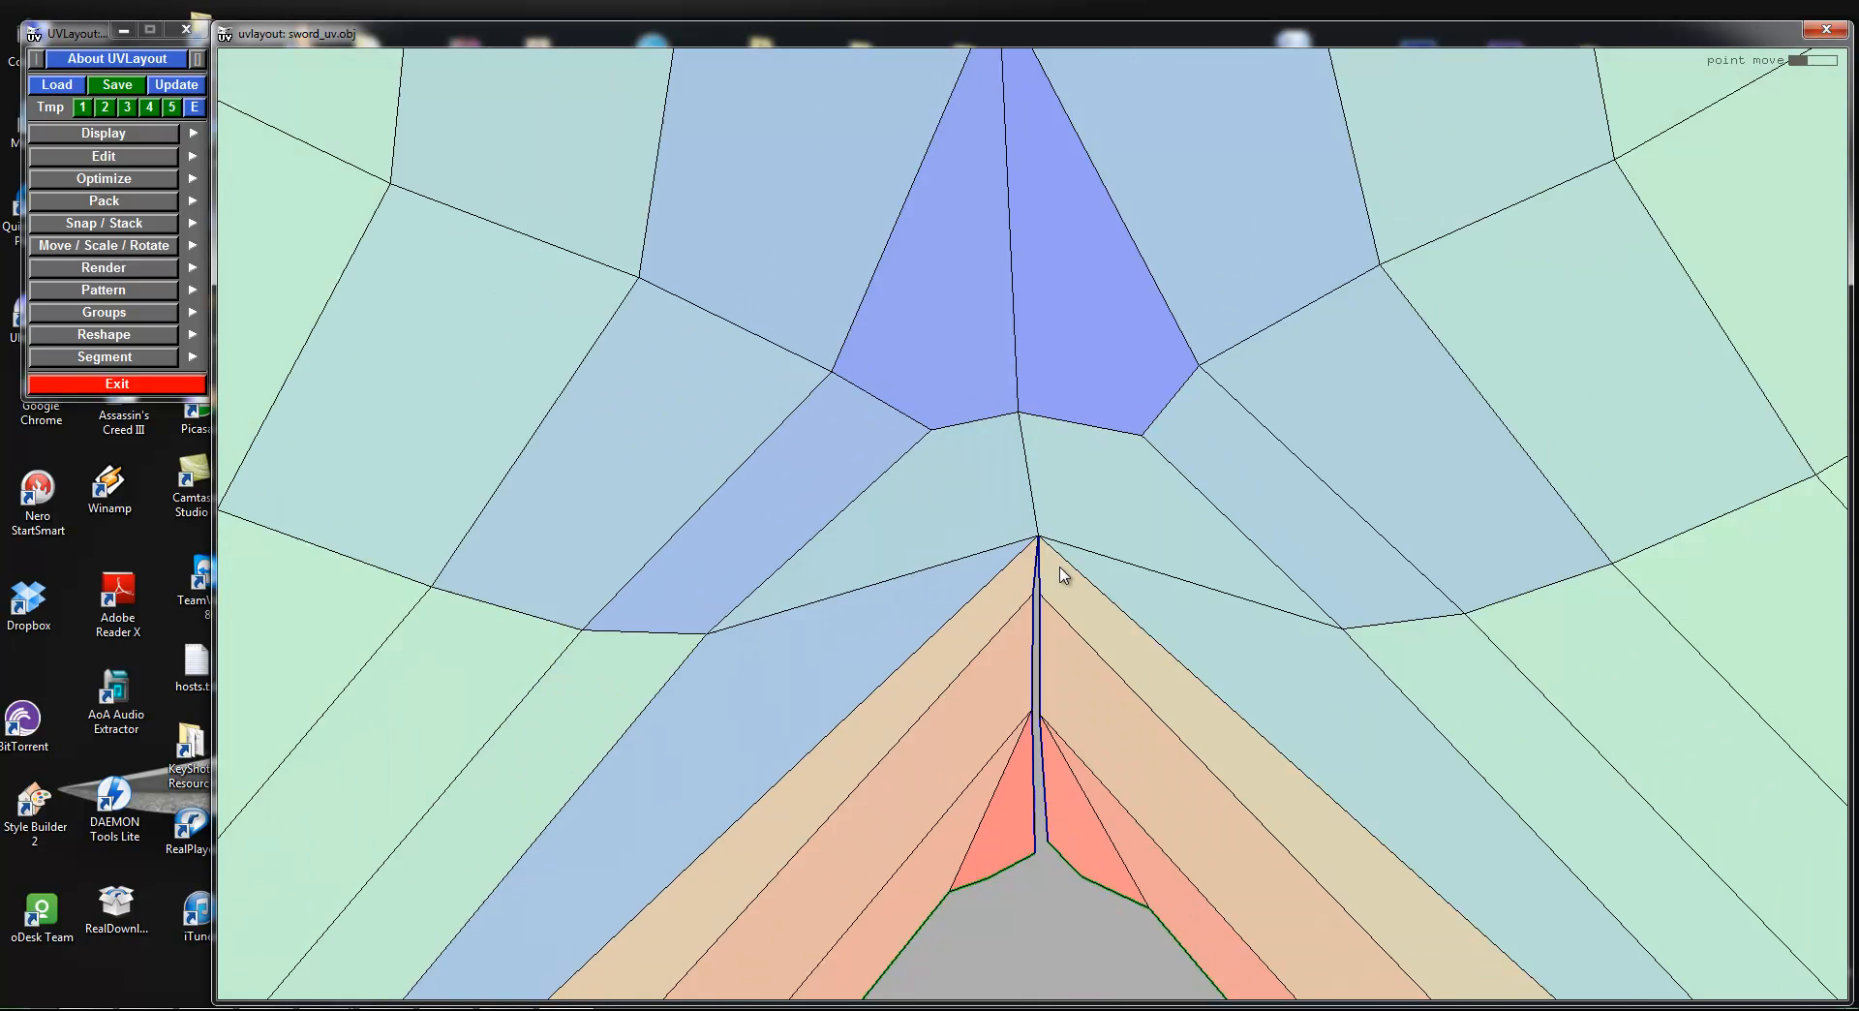
{"action": "scroll", "coordinate": [1024, 233], "scroll_direction": "down", "scroll_amount": 5}
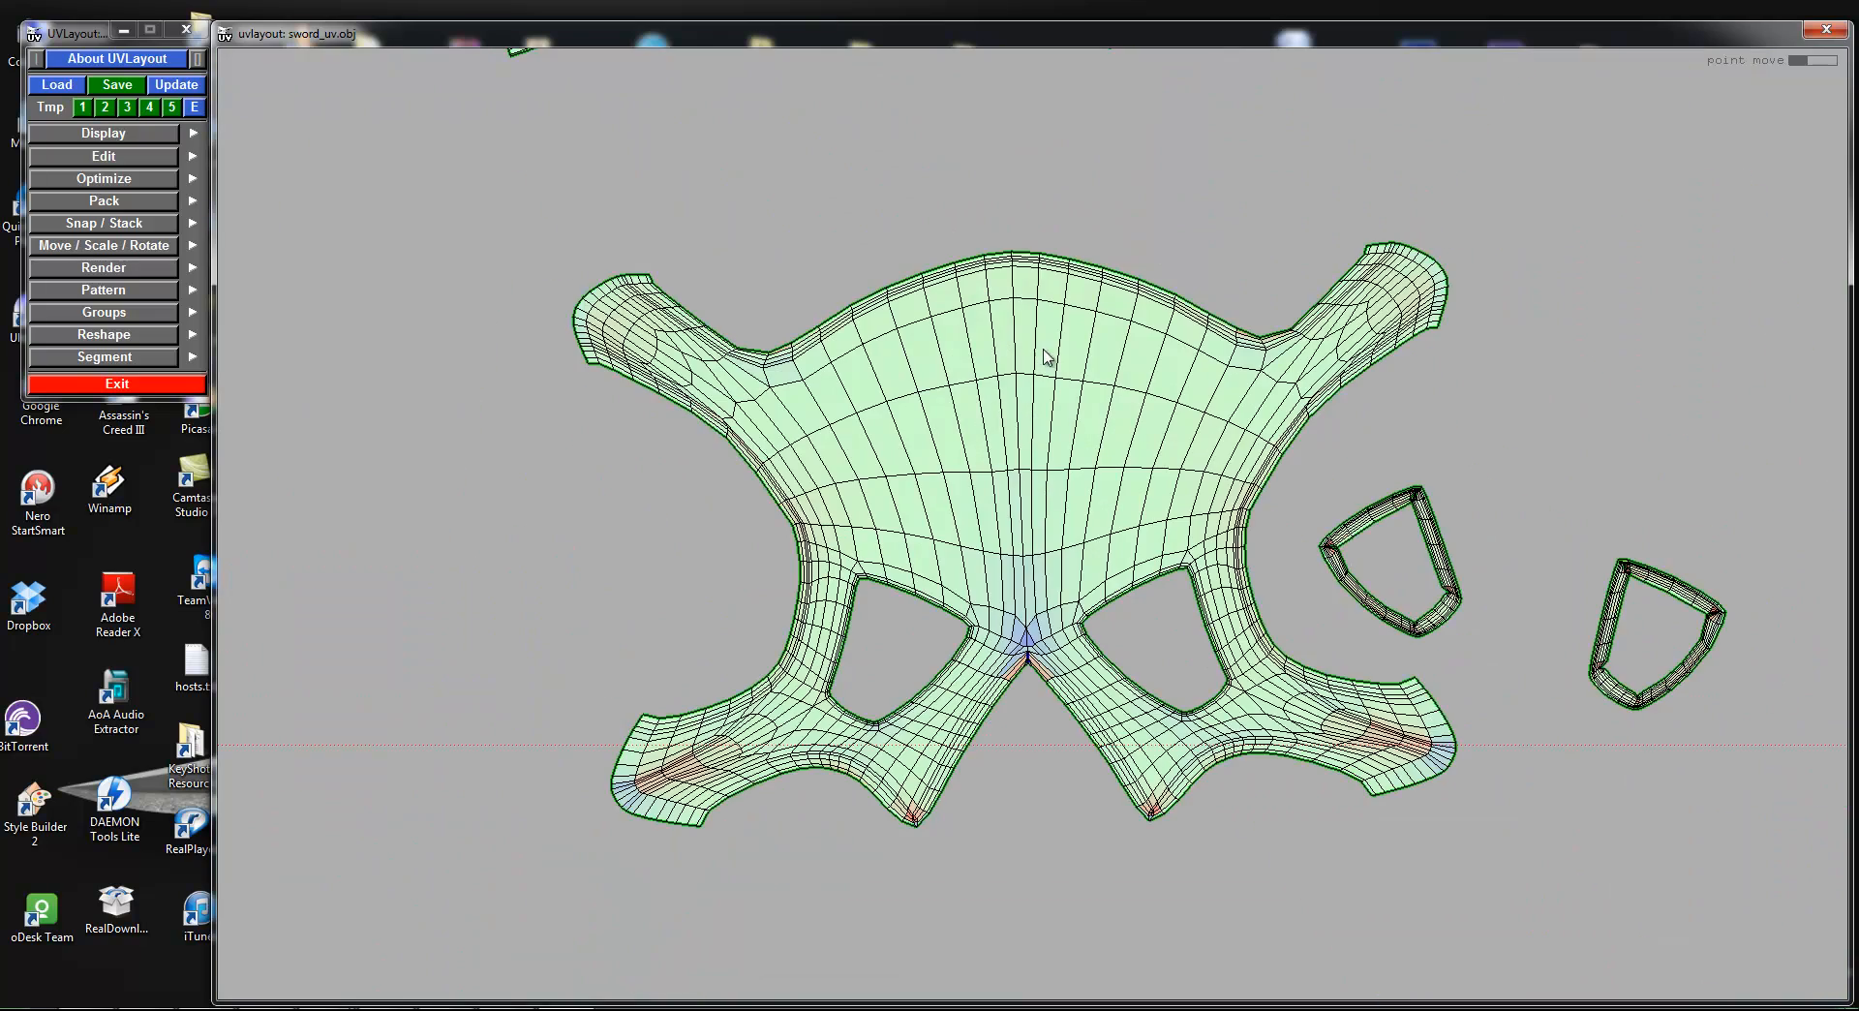
{"action": "scroll", "coordinate": [932, 388], "scroll_direction": "up", "scroll_amount": 12}
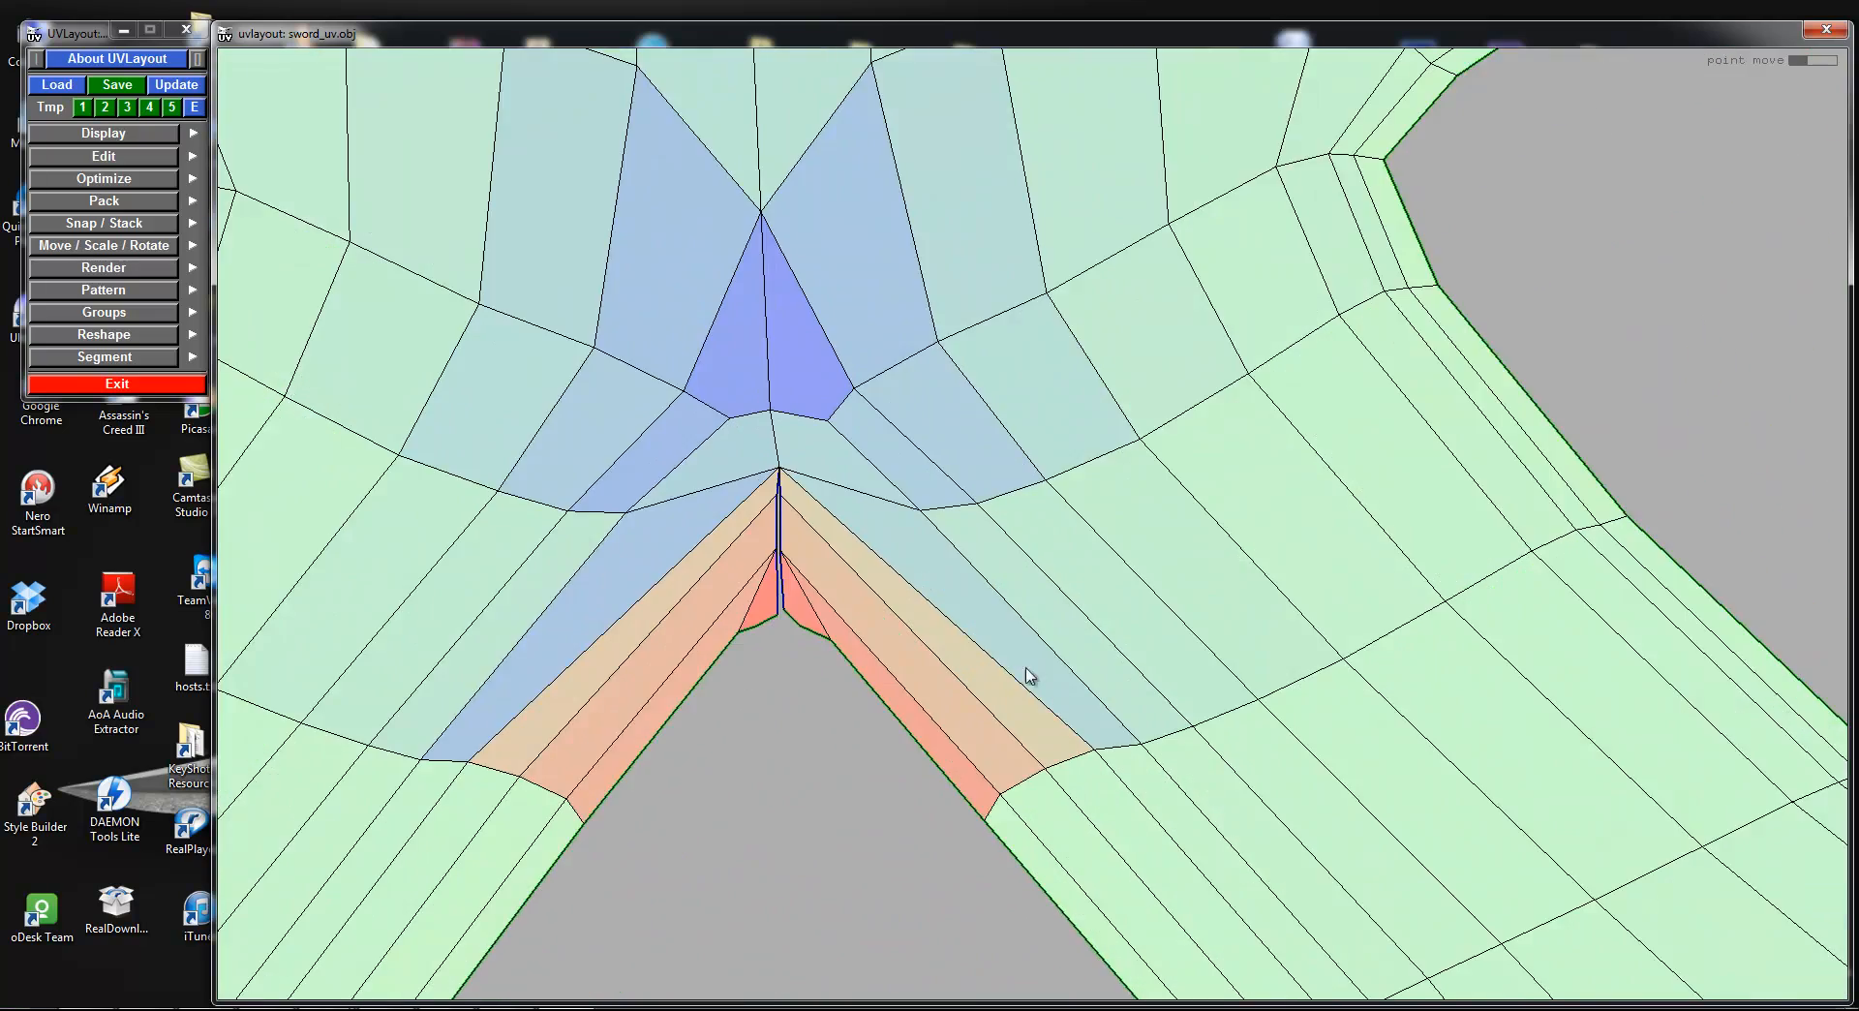
{"action": "scroll", "coordinate": [1026, 668], "scroll_direction": "down", "scroll_amount": 1}
{"action": "middle_click_drag", "start_coordinate": [1026, 667], "coordinate": [1084, 611]}
{"action": "right_click_drag", "start_coordinate": [1114, 784], "coordinate": [1051, 630]}
{"action": "middle_click_drag", "start_coordinate": [1051, 630], "coordinate": [1330, 635]}
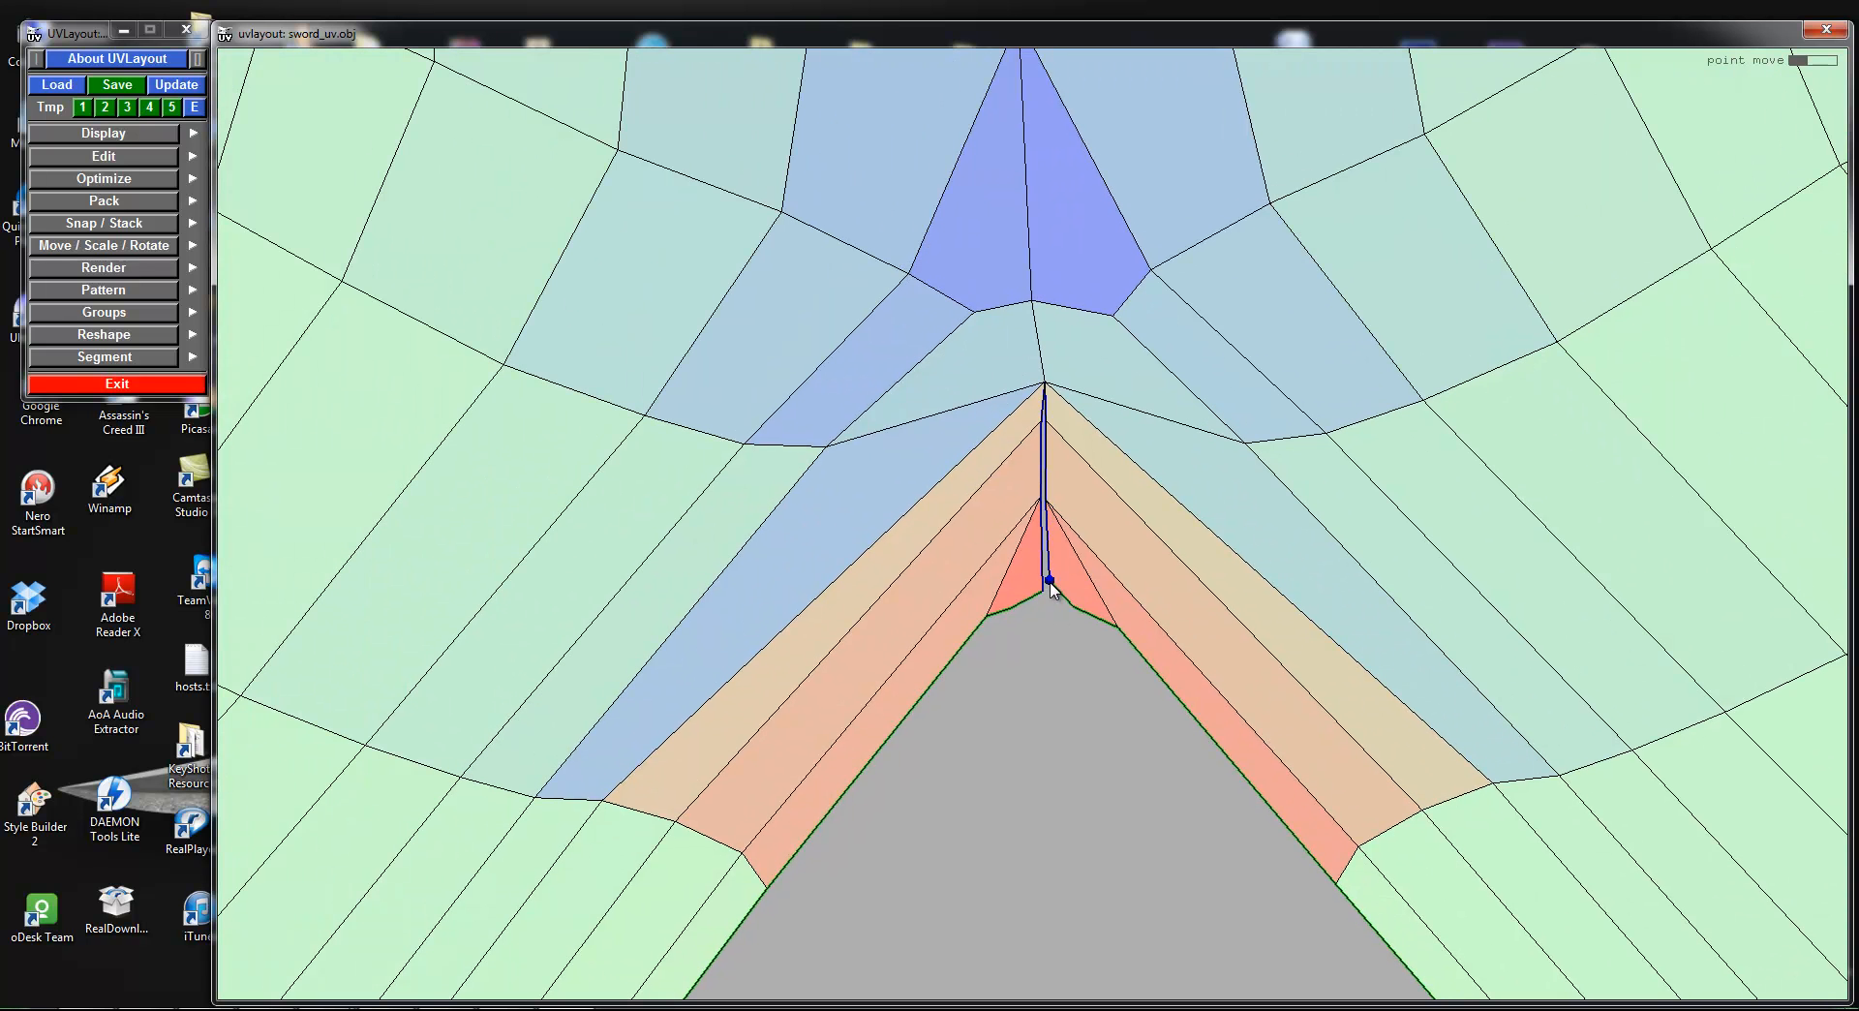
Step: Try marking the seam points along the split for flattening, and undo the marks
{"action": "scroll", "coordinate": [987, 579], "scroll_direction": "up", "scroll_amount": 4}
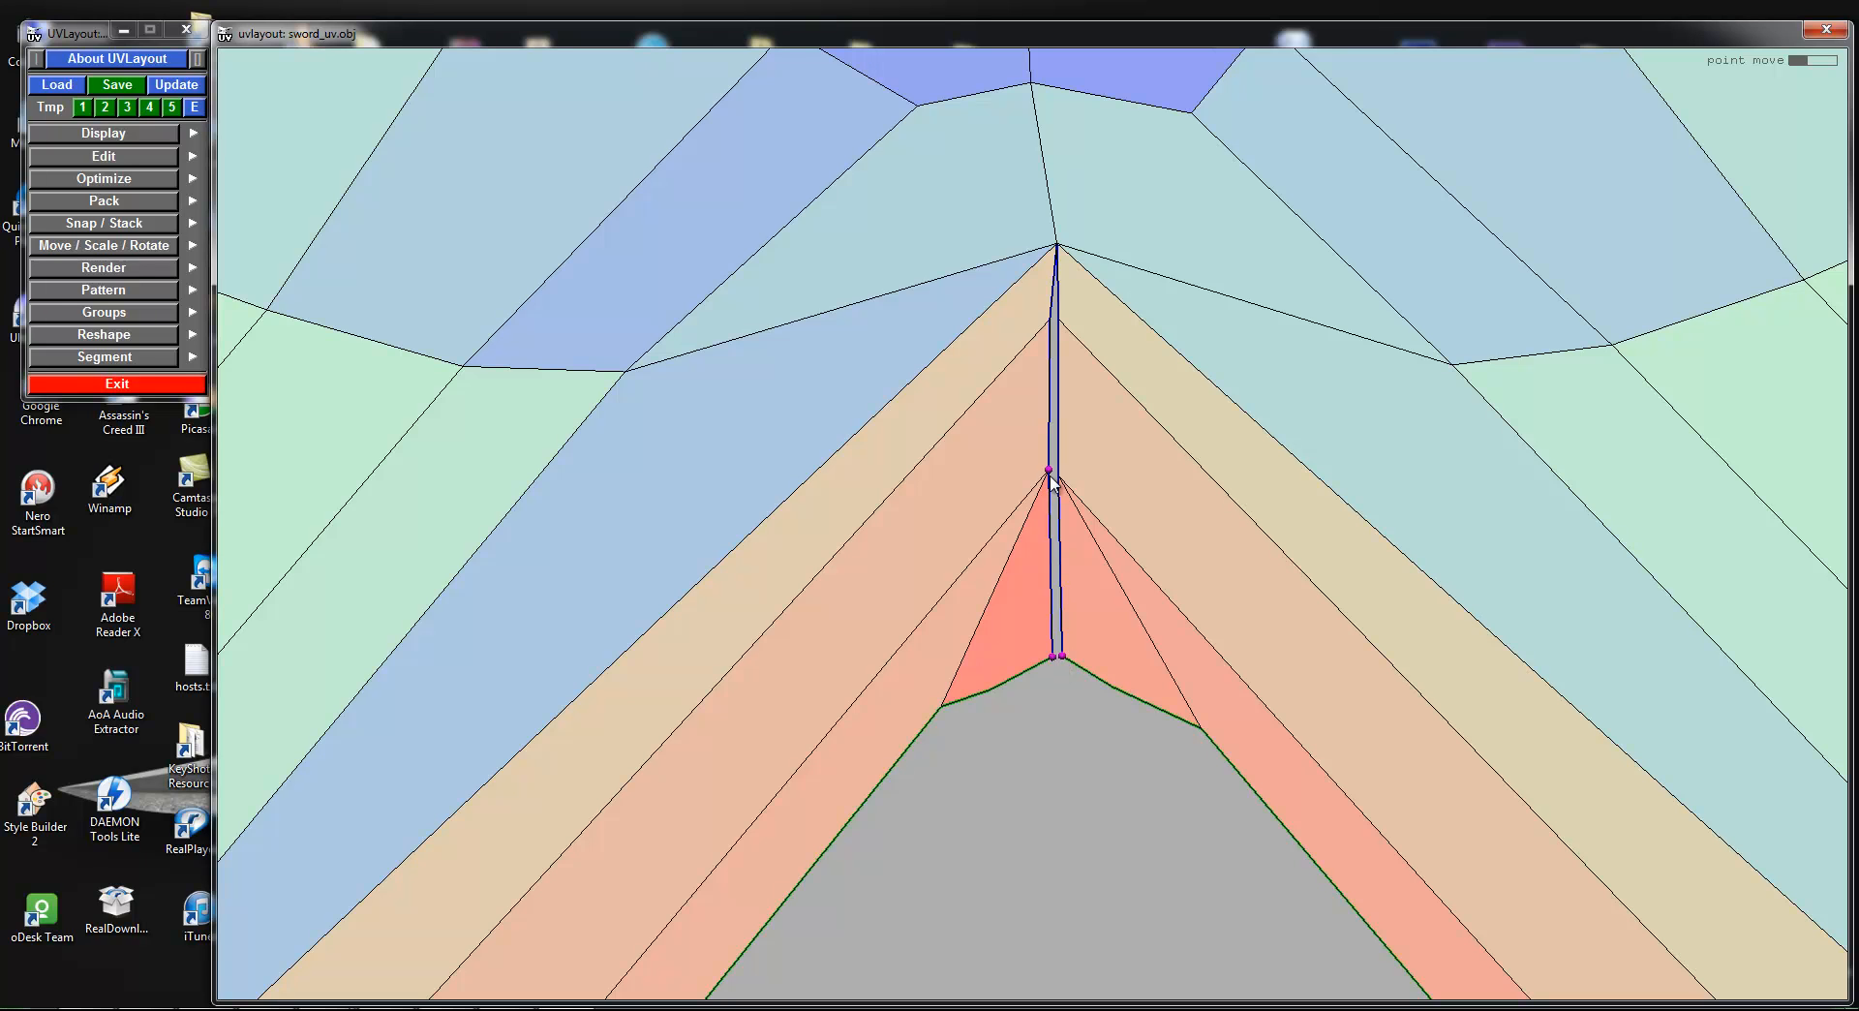
{"action": "left_click", "coordinate": [1056, 321]}
{"action": "scroll", "coordinate": [1077, 281], "scroll_direction": "down", "scroll_amount": 8}
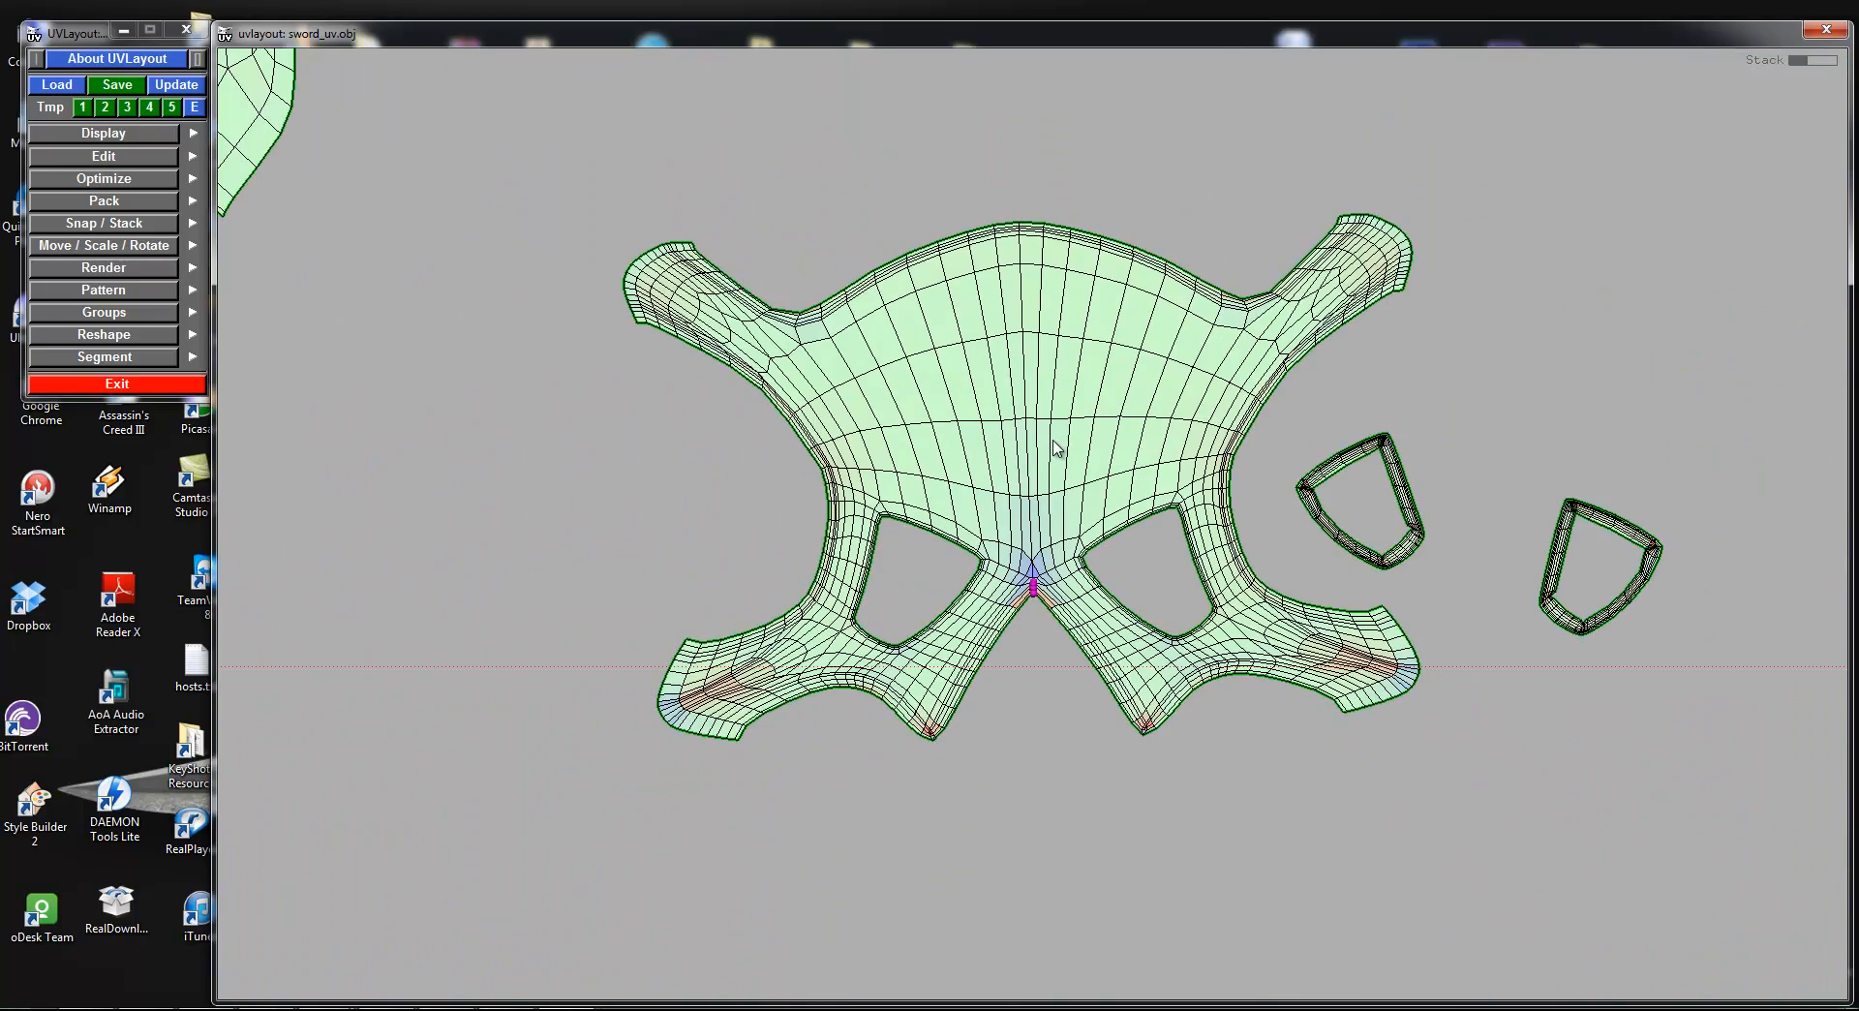
{"action": "key", "text": "f"}
{"action": "right_click_drag", "start_coordinate": [688, 404], "coordinate": [1223, 601]}
{"action": "middle_click_drag", "start_coordinate": [1224, 602], "coordinate": [1292, 388]}
{"action": "right_click_drag", "start_coordinate": [1292, 388], "coordinate": [1582, 588]}
{"action": "key", "text": "s"}
{"action": "middle_click_drag", "start_coordinate": [1300, 514], "coordinate": [1194, 496]}
{"action": "mouse_move", "coordinate": [1194, 496]}
{"action": "right_mouse_down"}
{"action": "mouse_move", "coordinate": [1479, 694]}
{"action": "mouse_move", "coordinate": [1174, 515]}
{"action": "right_mouse_up"}
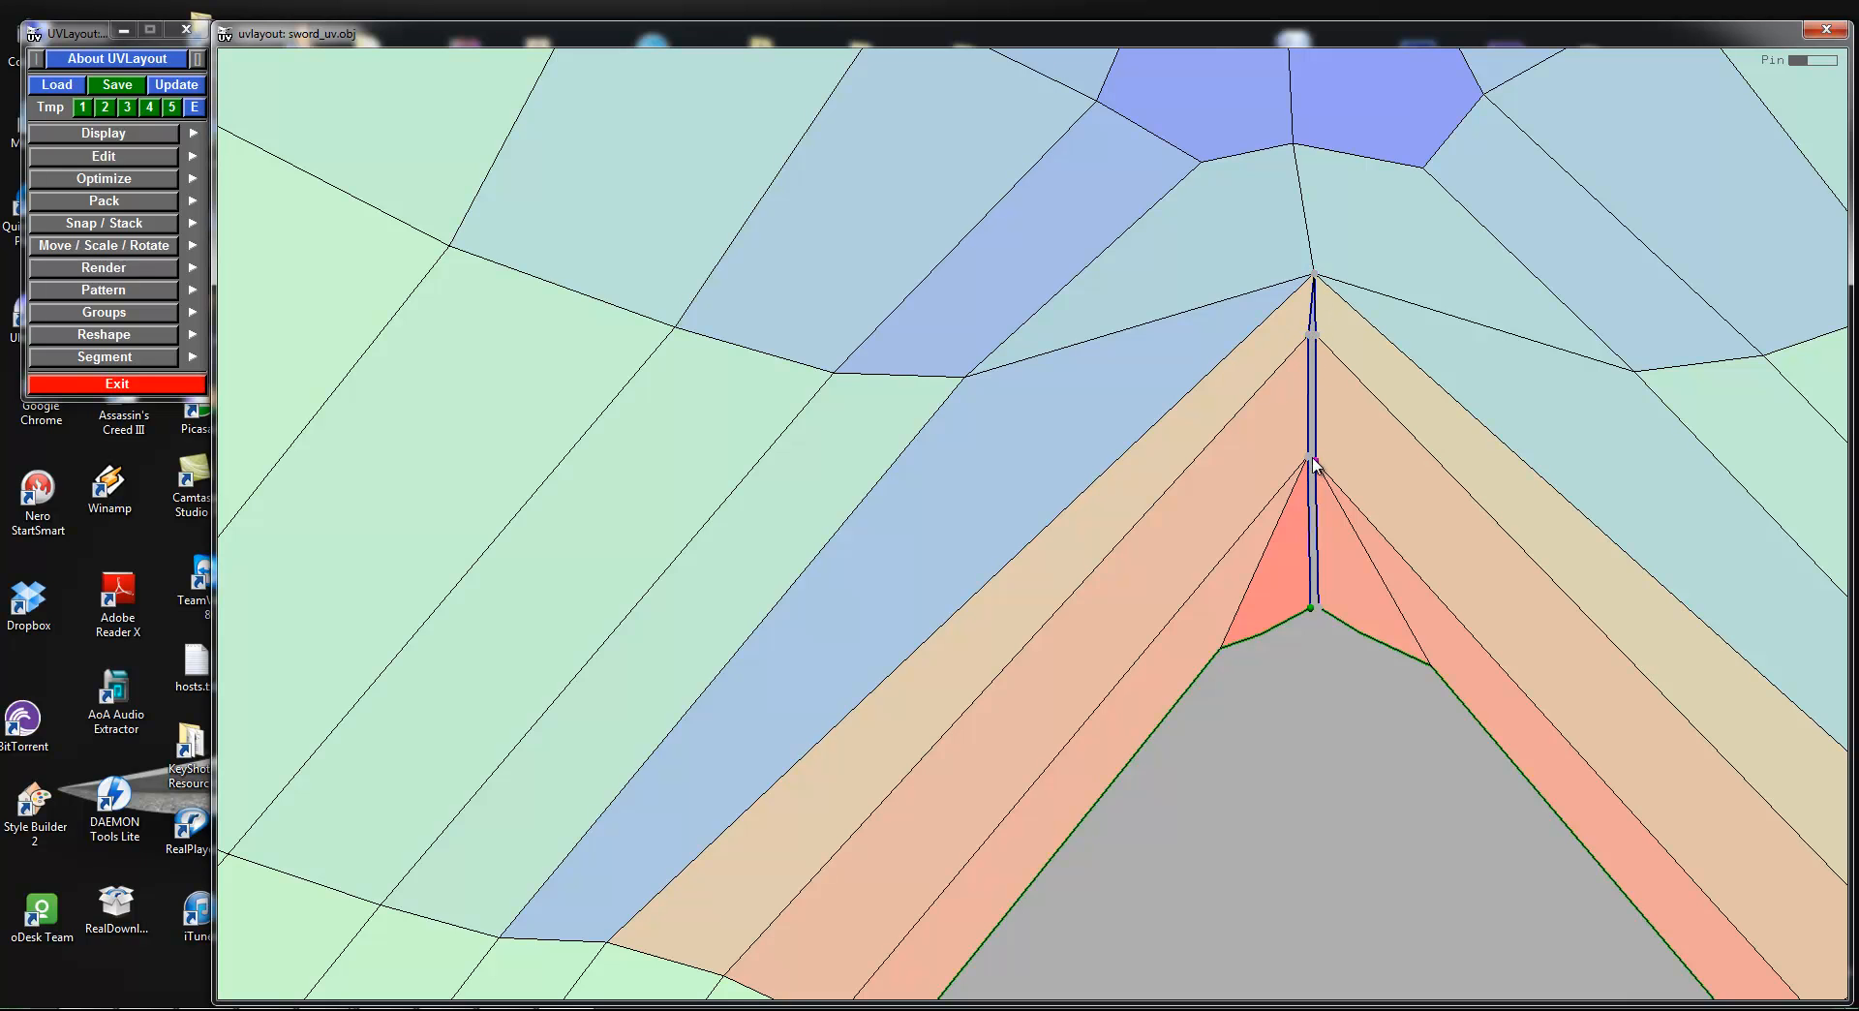
{"action": "key", "text": "ctrl+z"}
{"action": "key", "text": "ctrl+z"}
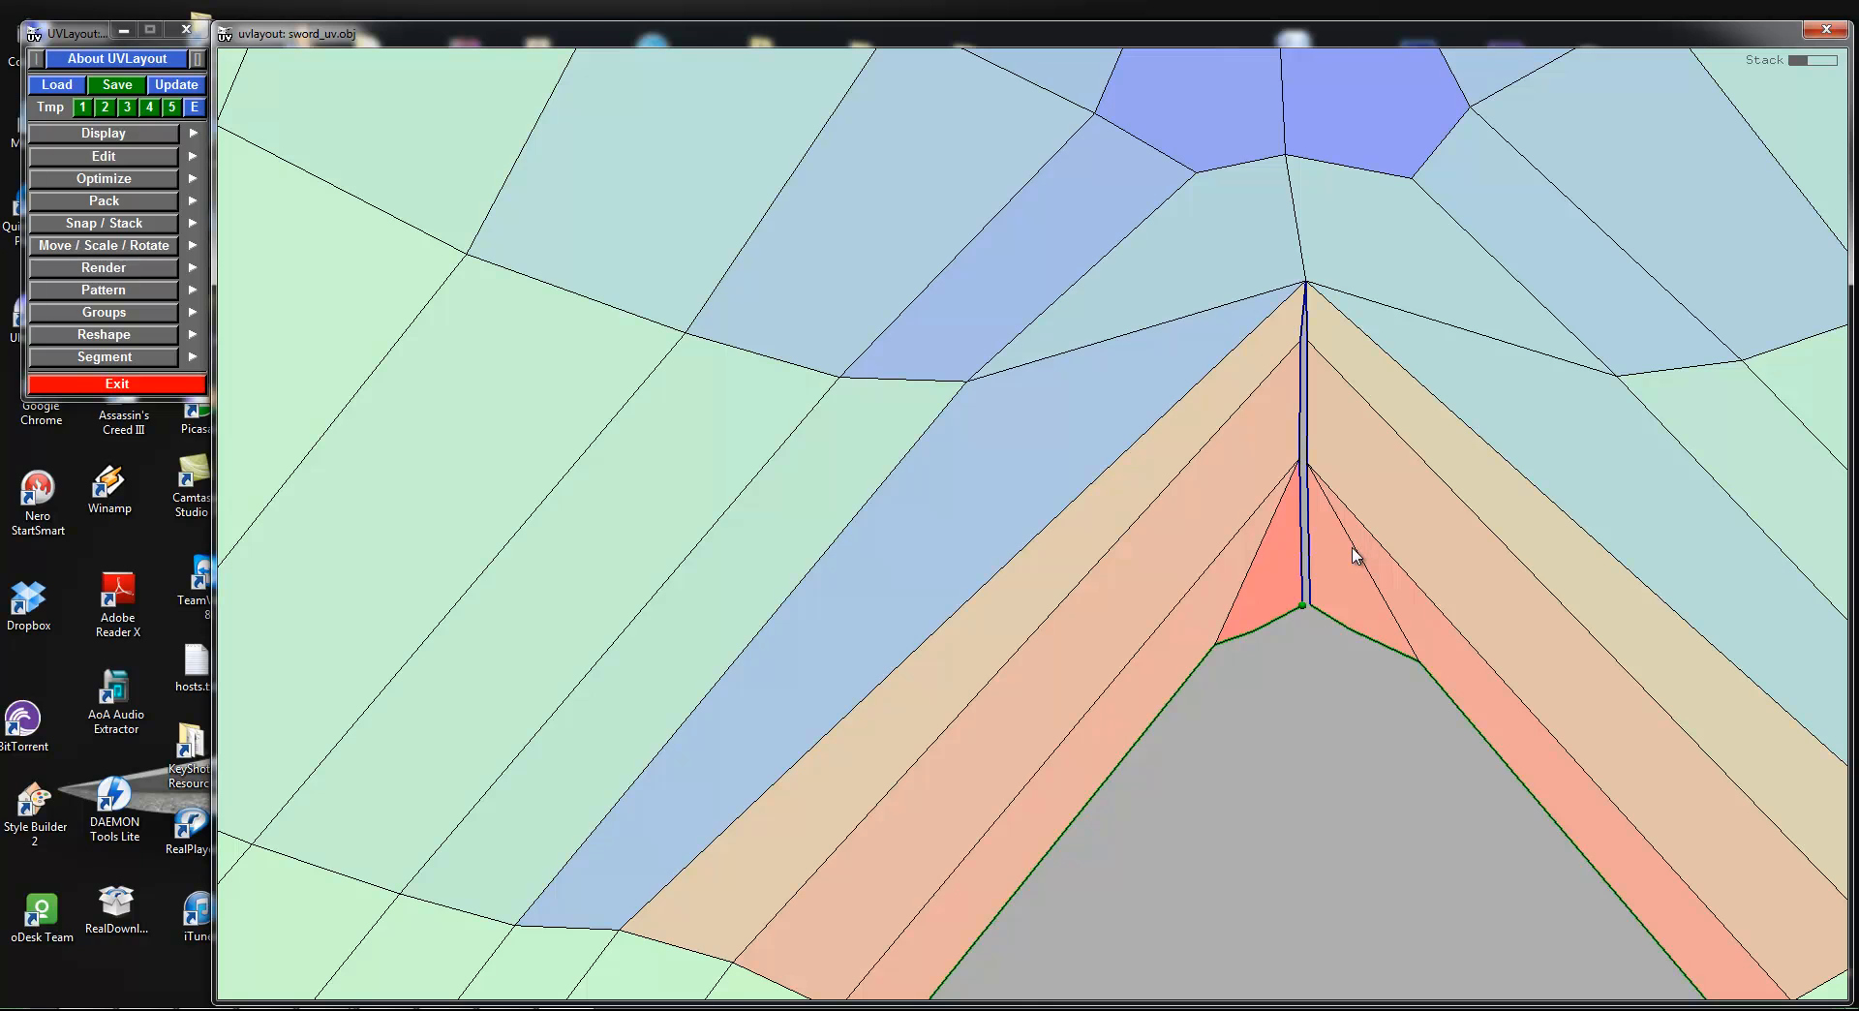
Step: Pin the seam points on both edges of the split and flatten the shell around them
{"action": "key", "text": "f"}
{"action": "key", "text": "ctrl+z"}
{"action": "key", "text": "p"}
{"action": "key", "text": "f"}
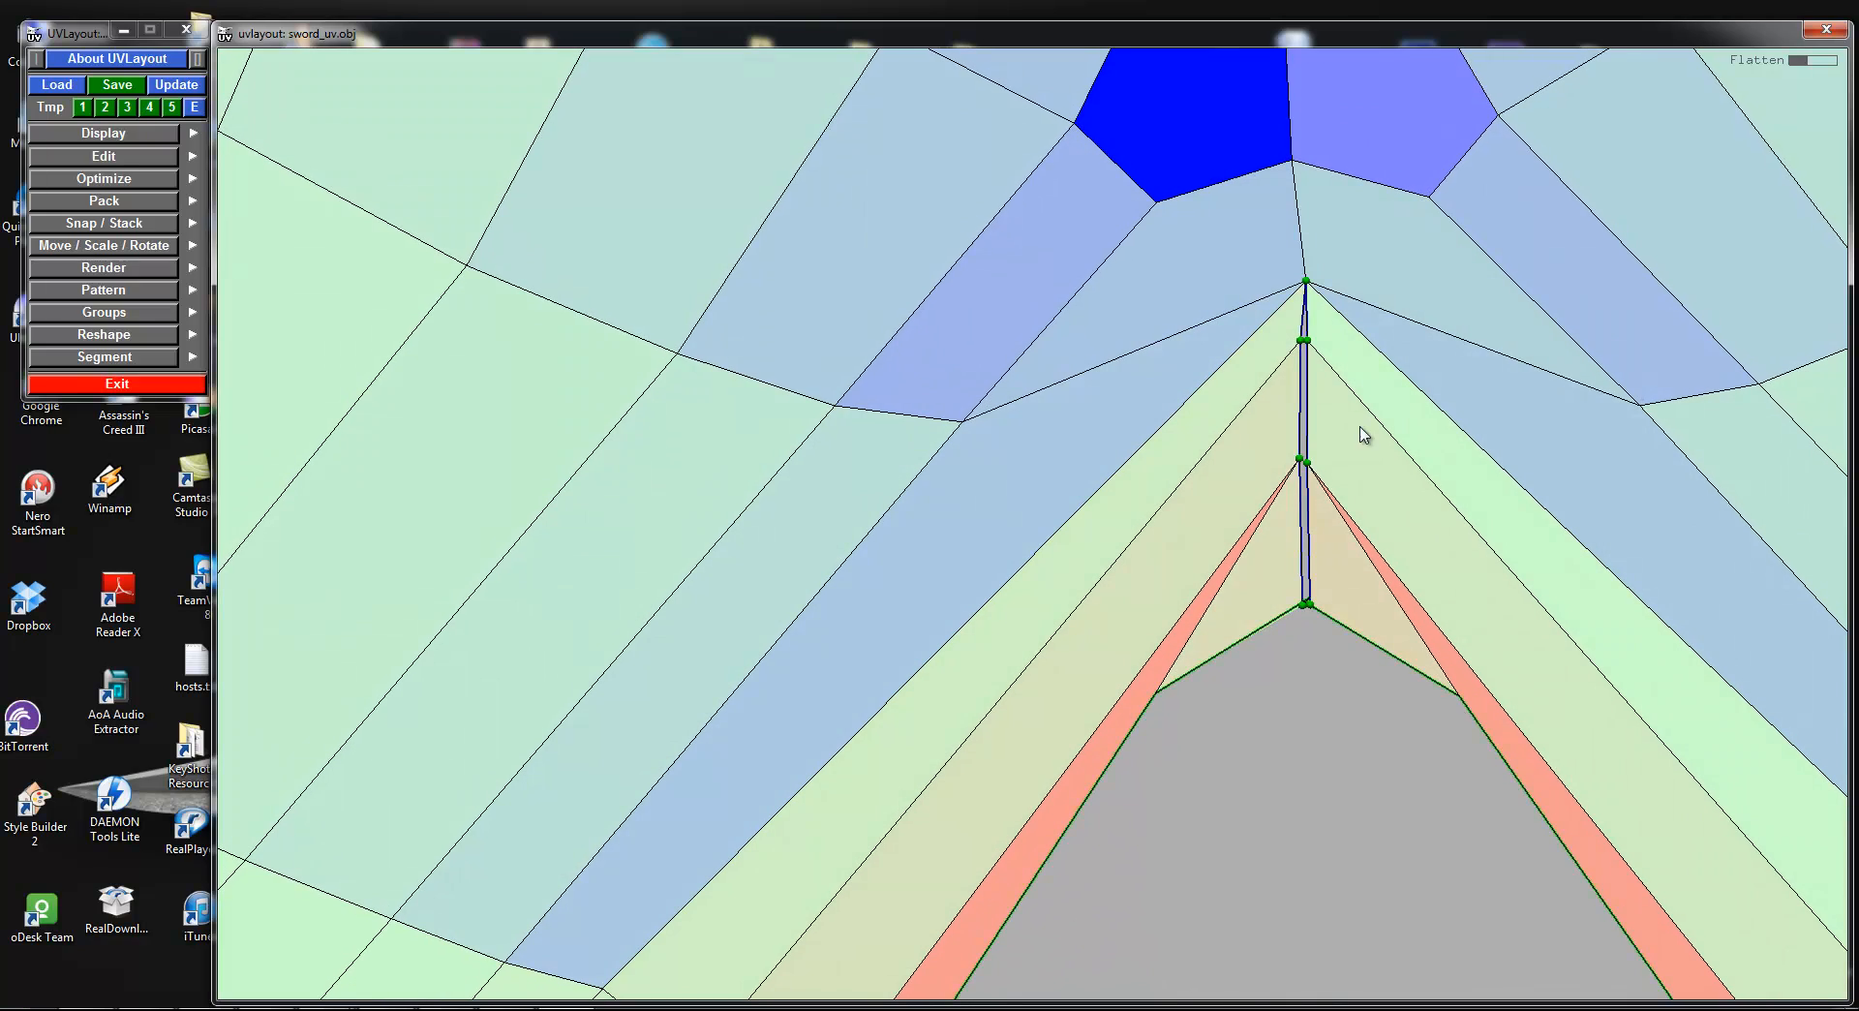
Step: Move the rim points on both sides below the pinned seam inward and brush the compressed faces above it
{"action": "scroll", "coordinate": [1292, 582], "scroll_direction": "down", "scroll_amount": 5}
{"action": "right_click_drag", "start_coordinate": [854, 556], "coordinate": [925, 468]}
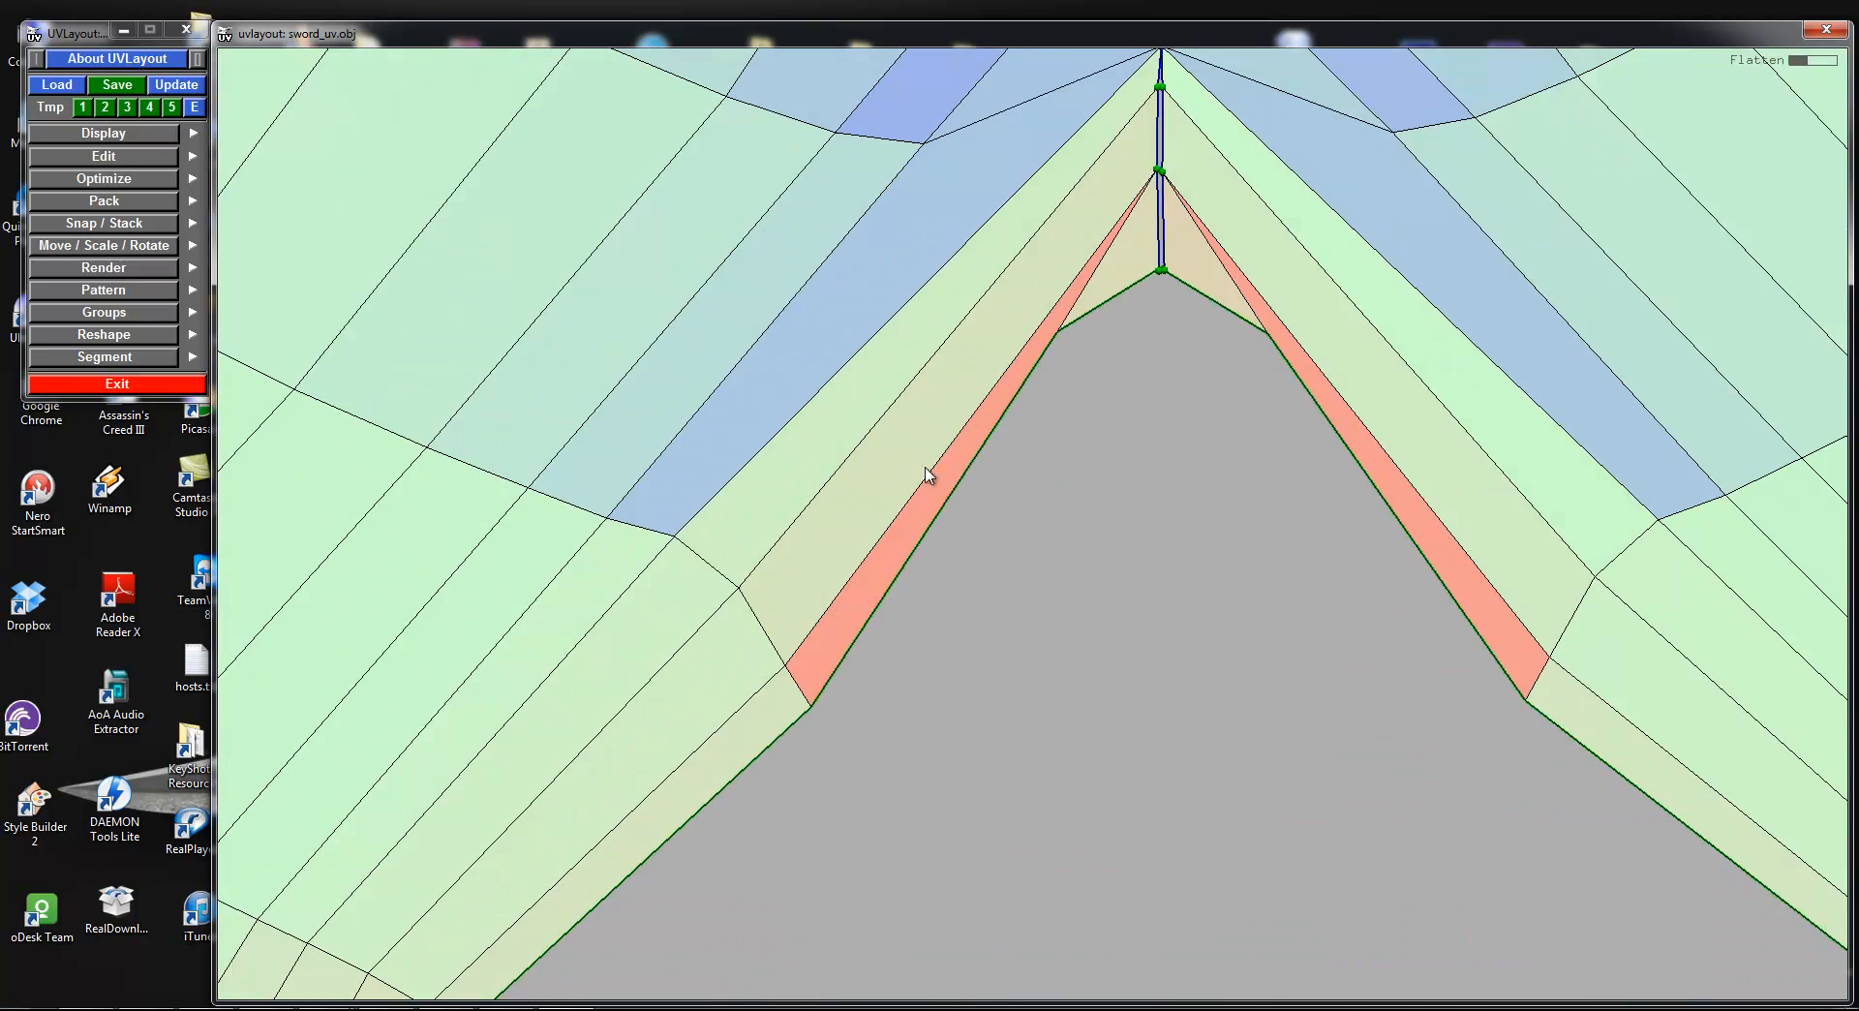
{"action": "middle_click_drag", "start_coordinate": [1056, 331], "coordinate": [1080, 344], "text": "ctrl"}
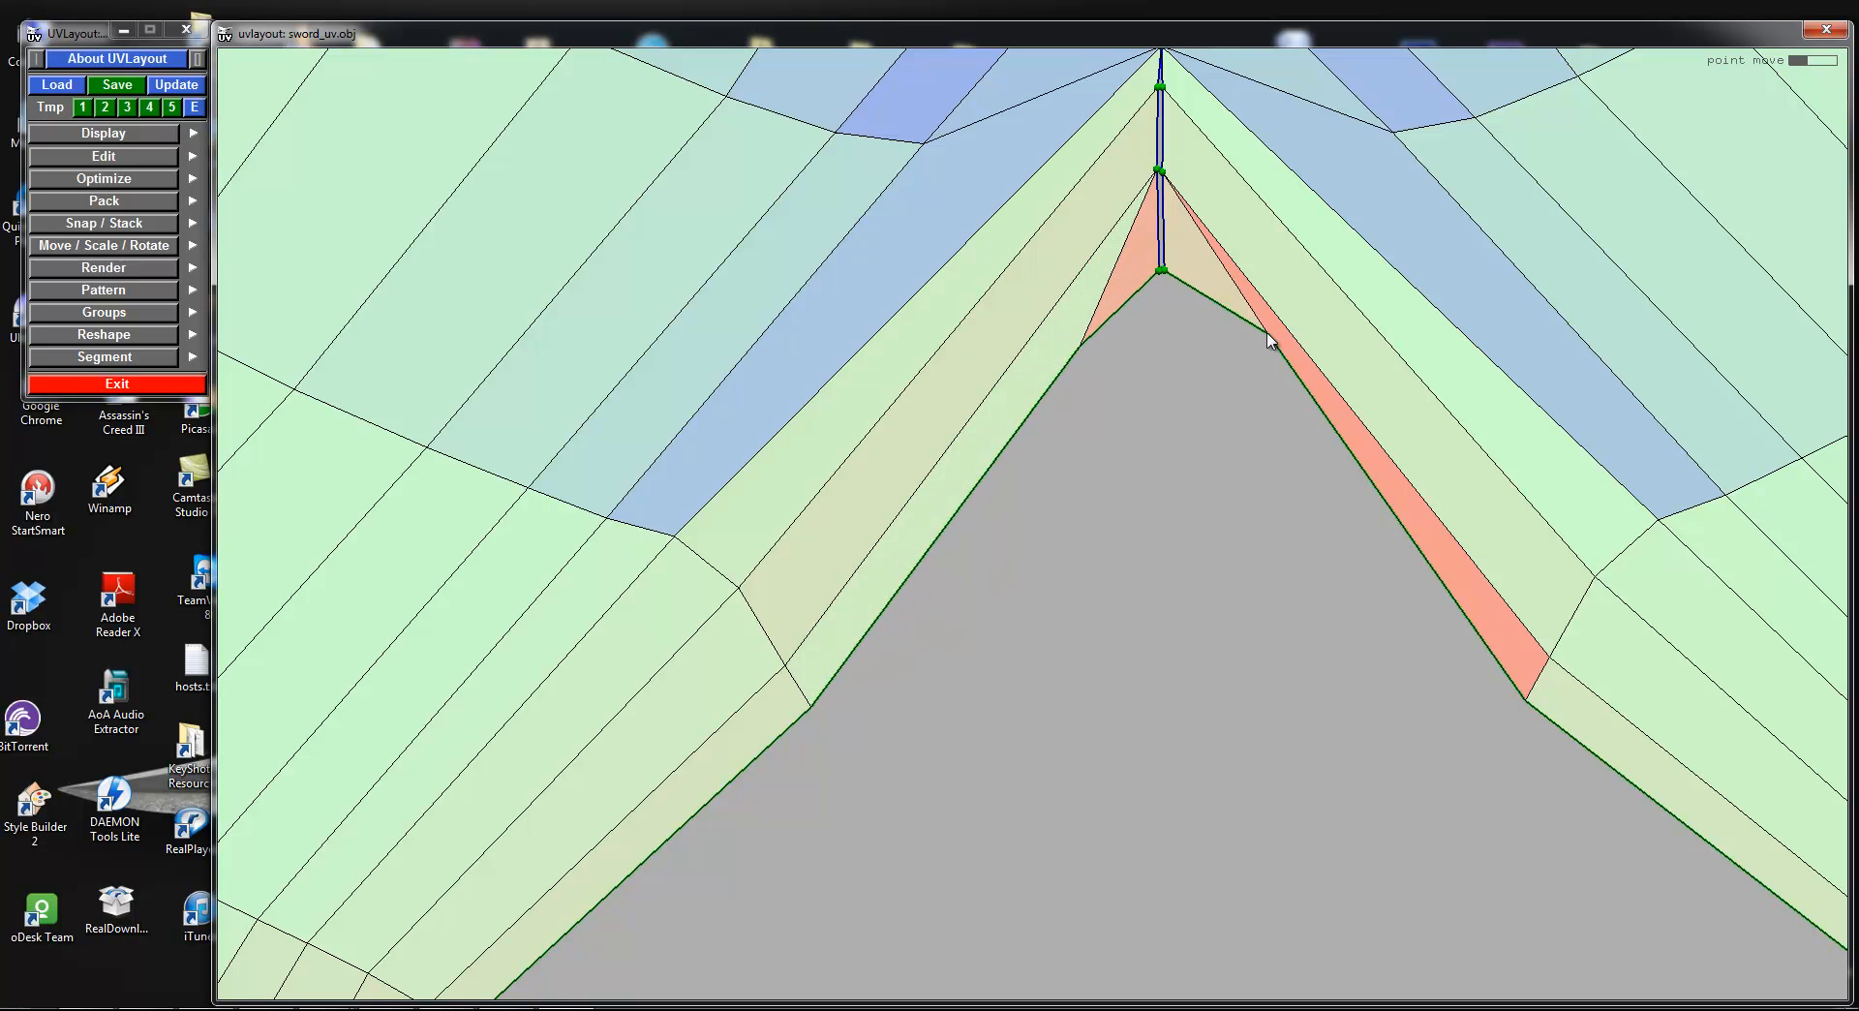
{"action": "middle_click_drag", "start_coordinate": [1274, 338], "coordinate": [1232, 357], "text": "ctrl"}
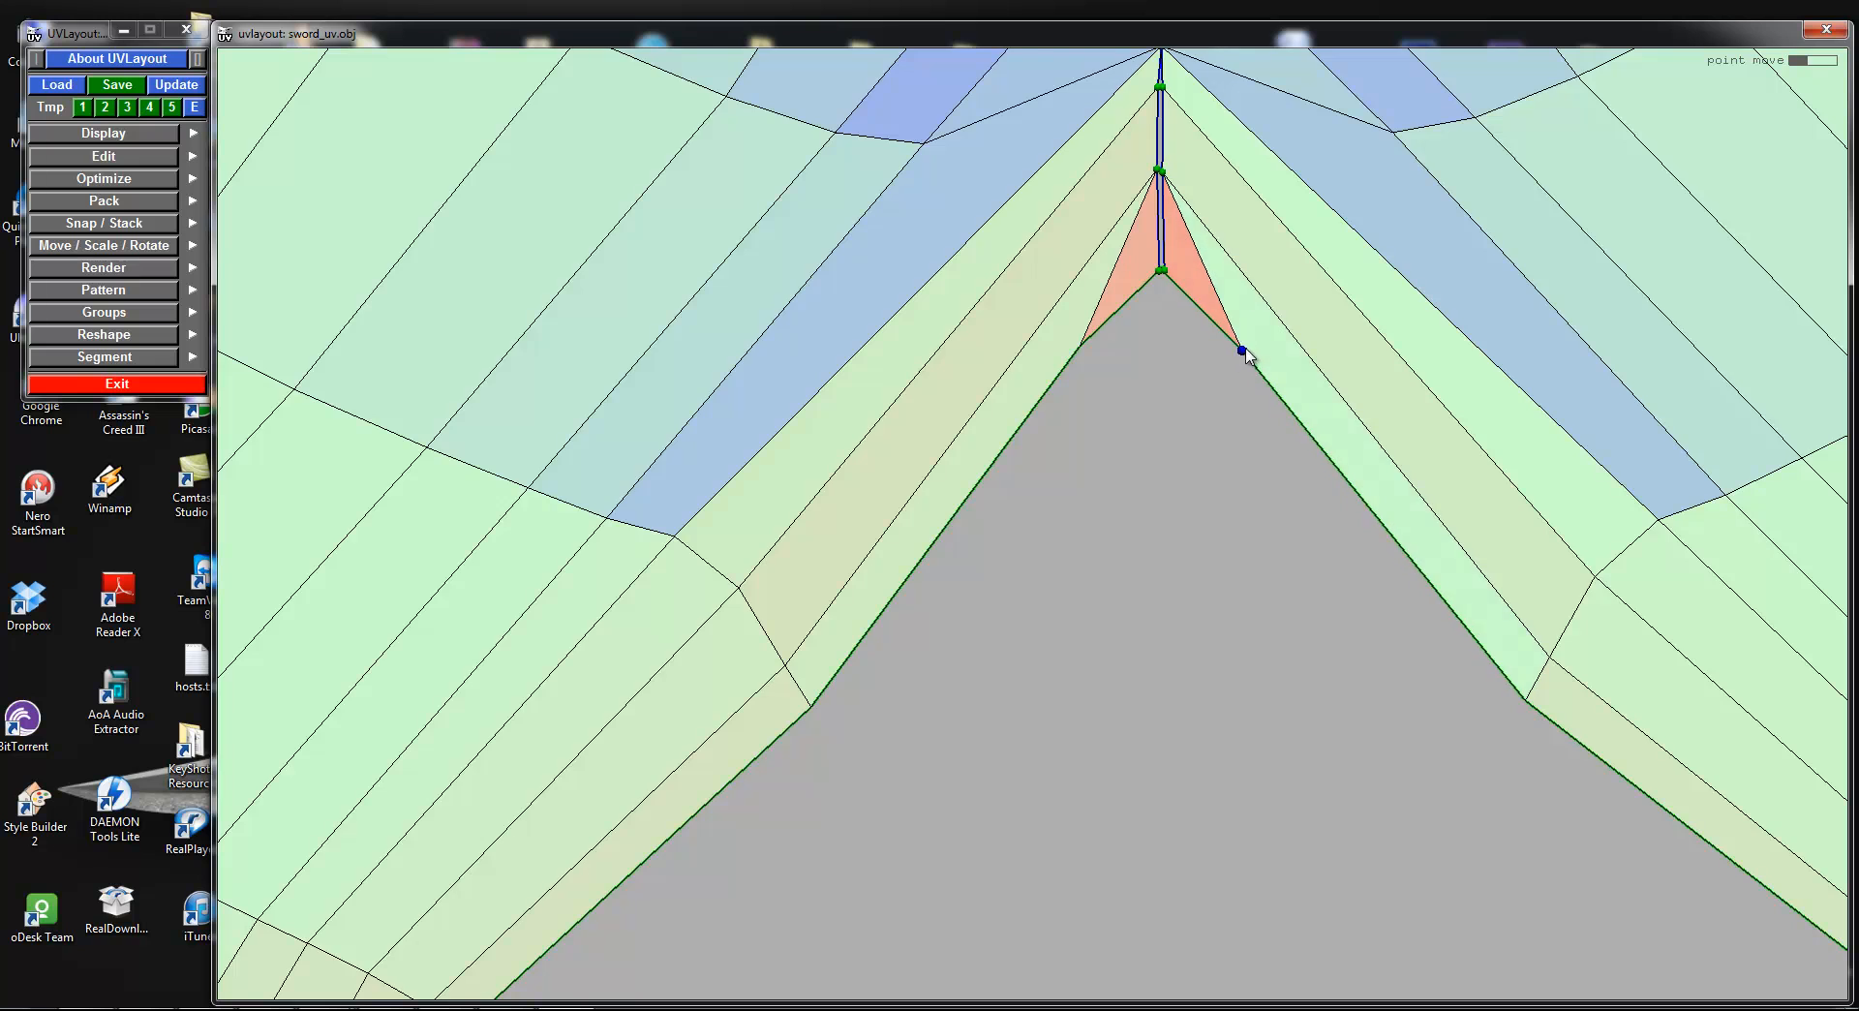
{"action": "scroll", "coordinate": [1244, 366], "scroll_direction": "down", "scroll_amount": 1}
{"action": "scroll", "coordinate": [1244, 377], "scroll_direction": "down", "scroll_amount": 3}
{"action": "key", "text": "5"}
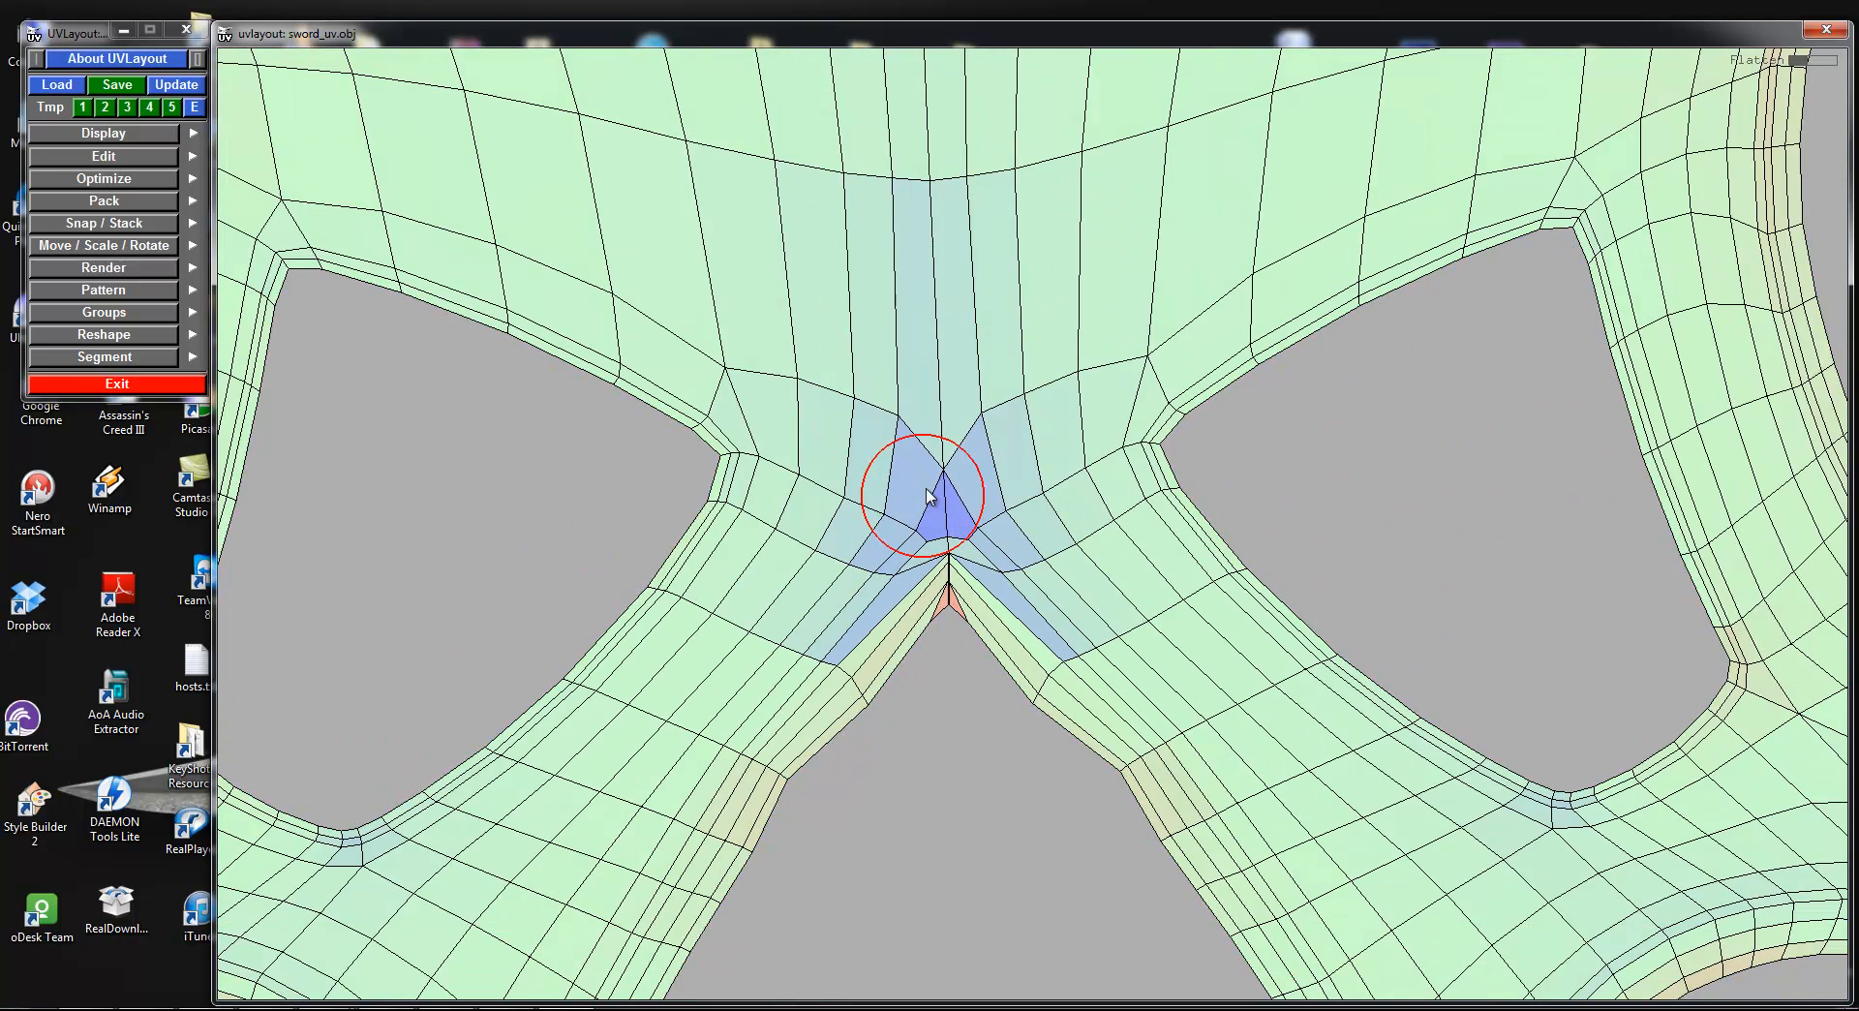
Step: Flatten the other two-hole guard shell and release its boundary
{"action": "scroll", "coordinate": [1007, 532], "scroll_direction": "down", "scroll_amount": 3}
{"action": "right_click_drag", "start_coordinate": [1007, 532], "coordinate": [872, 411]}
{"action": "right_click_drag", "start_coordinate": [1098, 528], "coordinate": [1316, 448]}
{"action": "middle_click_drag", "start_coordinate": [1315, 448], "coordinate": [867, 527]}
{"action": "right_click_drag", "start_coordinate": [867, 526], "coordinate": [910, 484]}
{"action": "key", "text": "f"}
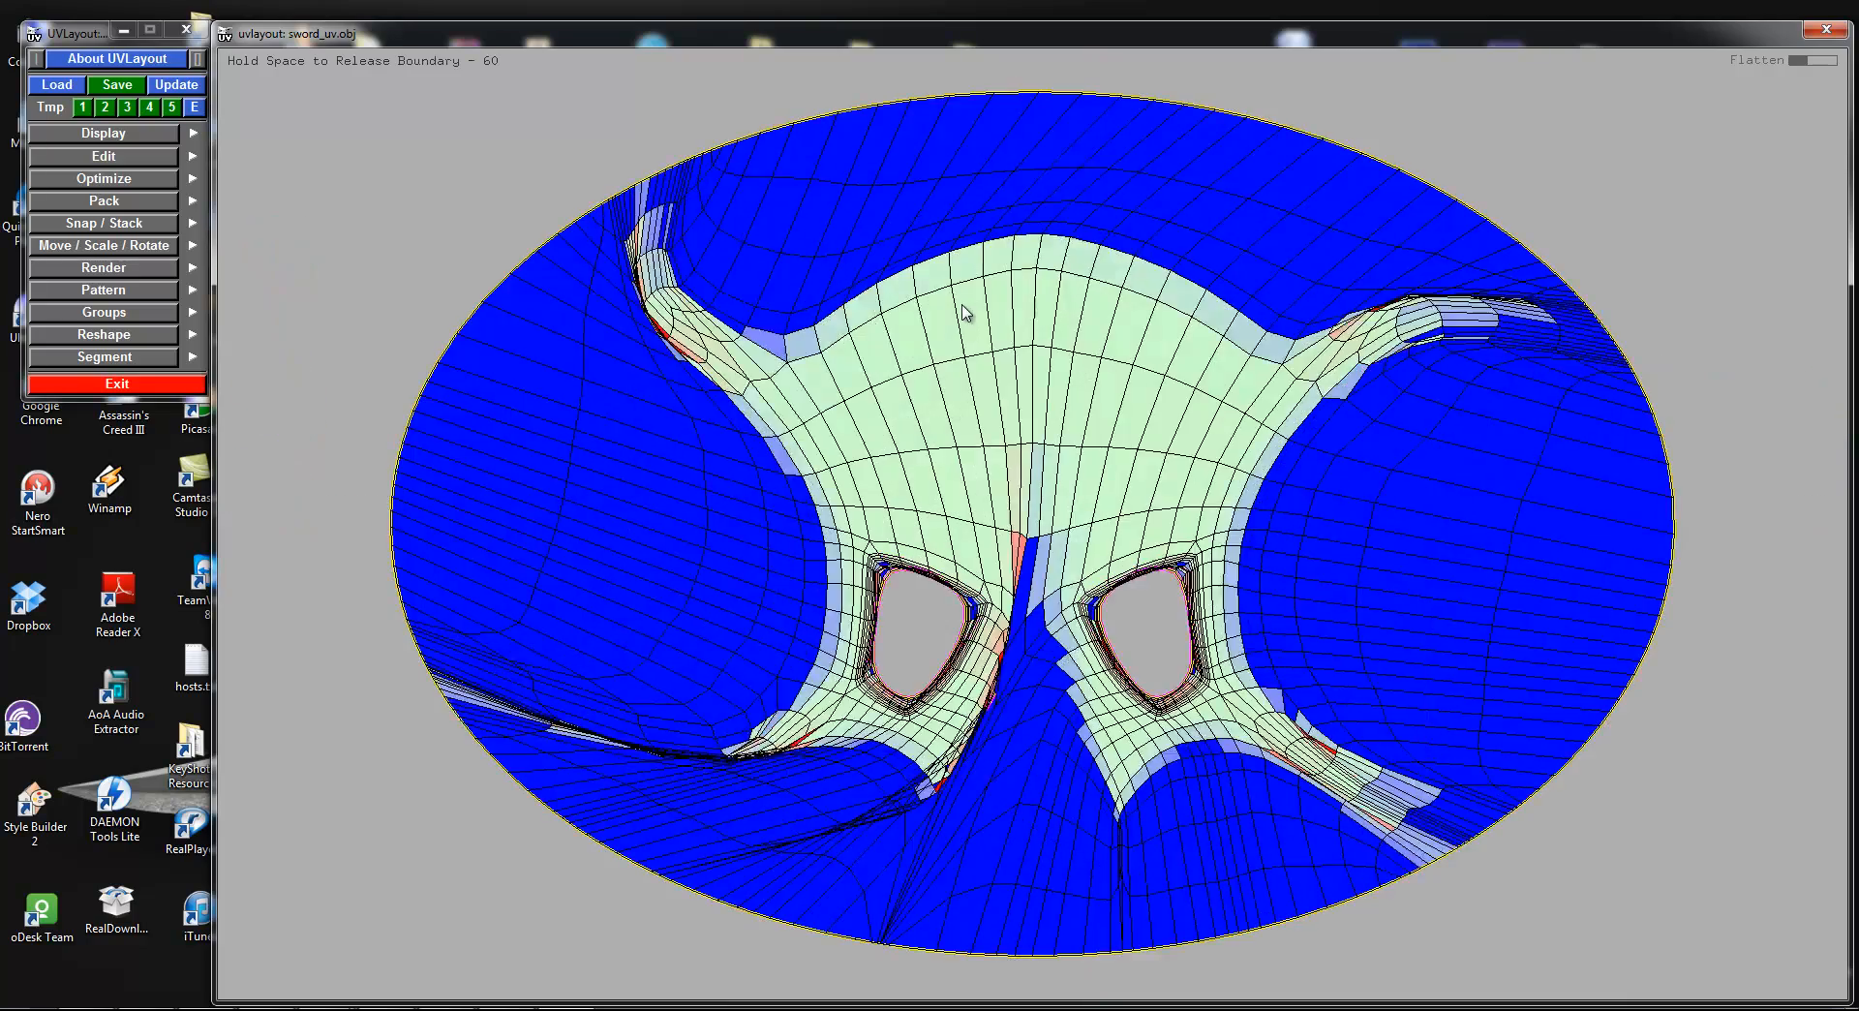
{"action": "key", "text": "space"}
{"action": "key", "text": "space"}
Step: Weld the open edges of the split between the inner legs of this shell
{"action": "middle_click_drag", "start_coordinate": [956, 683], "coordinate": [939, 403]}
{"action": "right_click_drag", "start_coordinate": [939, 402], "coordinate": [1403, 743]}
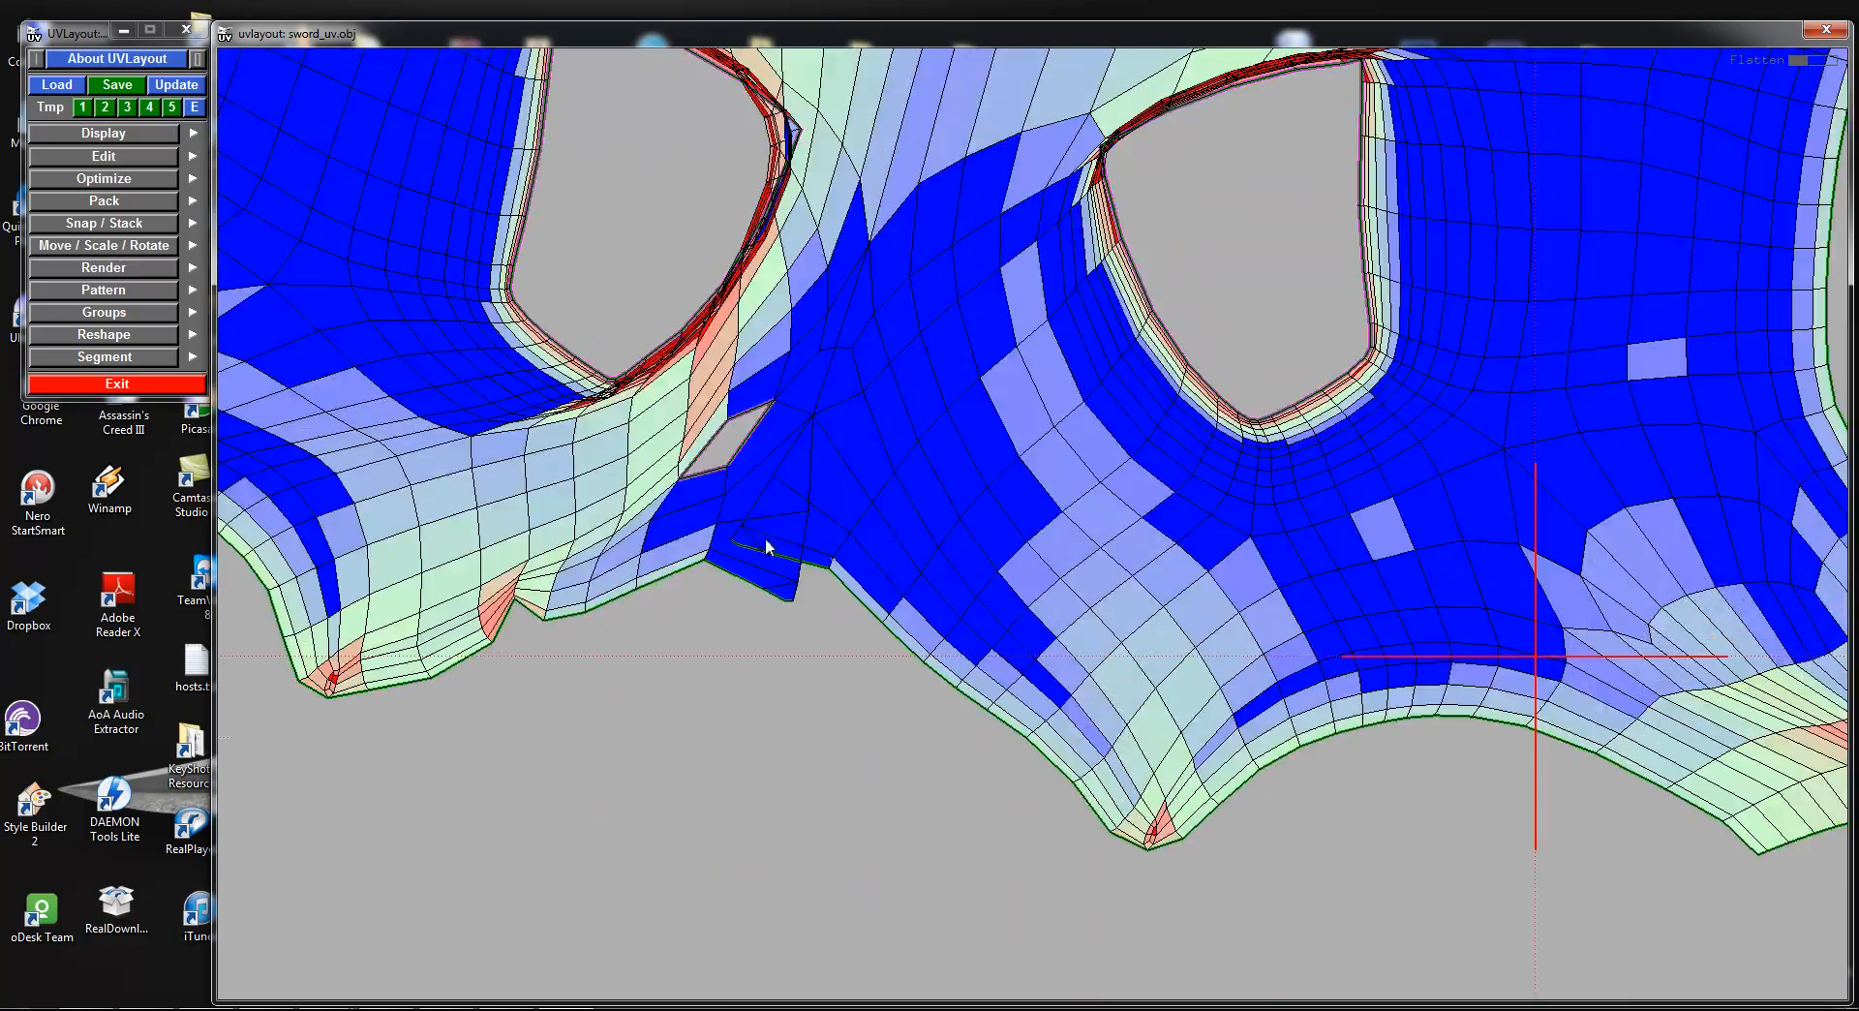
{"action": "key", "text": "w"}
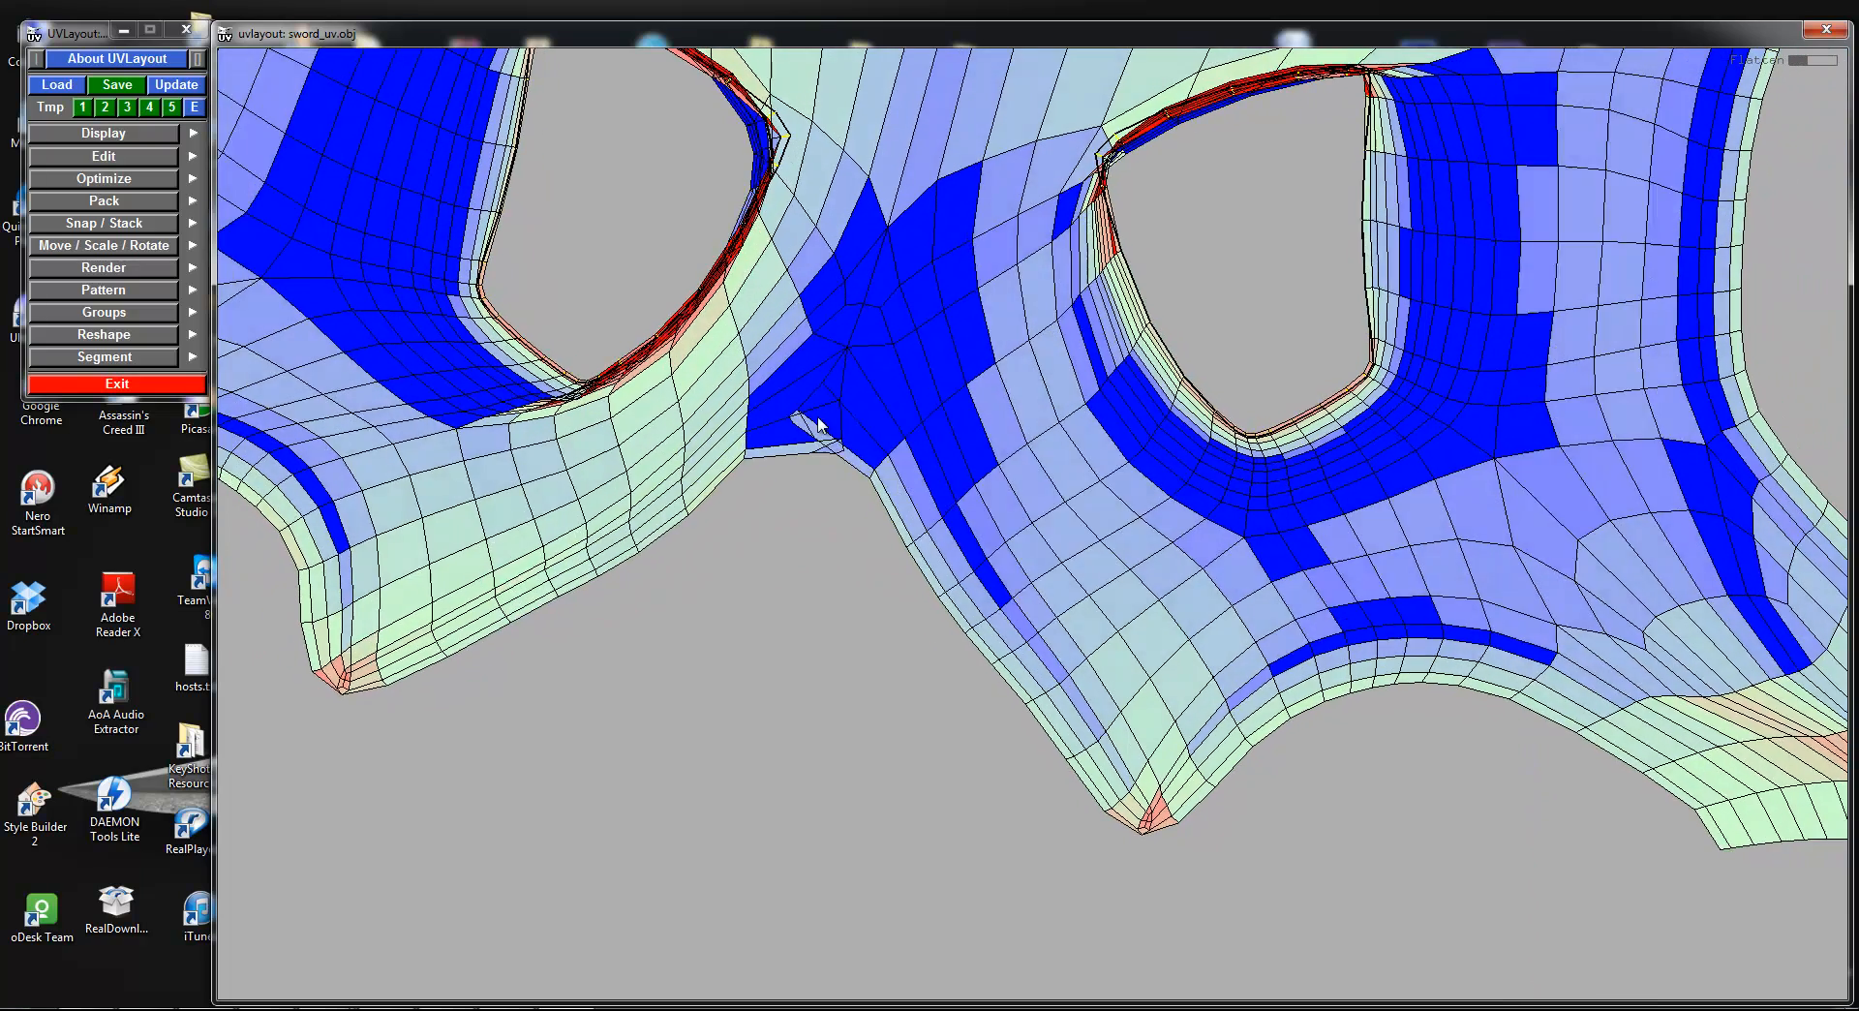
{"action": "right_click_drag", "start_coordinate": [950, 419], "coordinate": [1045, 419]}
{"action": "middle_click_drag", "start_coordinate": [1202, 407], "coordinate": [1171, 444]}
{"action": "right_click_drag", "start_coordinate": [1170, 444], "coordinate": [1078, 398]}
{"action": "key", "text": "space"}
{"action": "left_click_drag", "start_coordinate": [1078, 391], "coordinate": [1071, 397]}
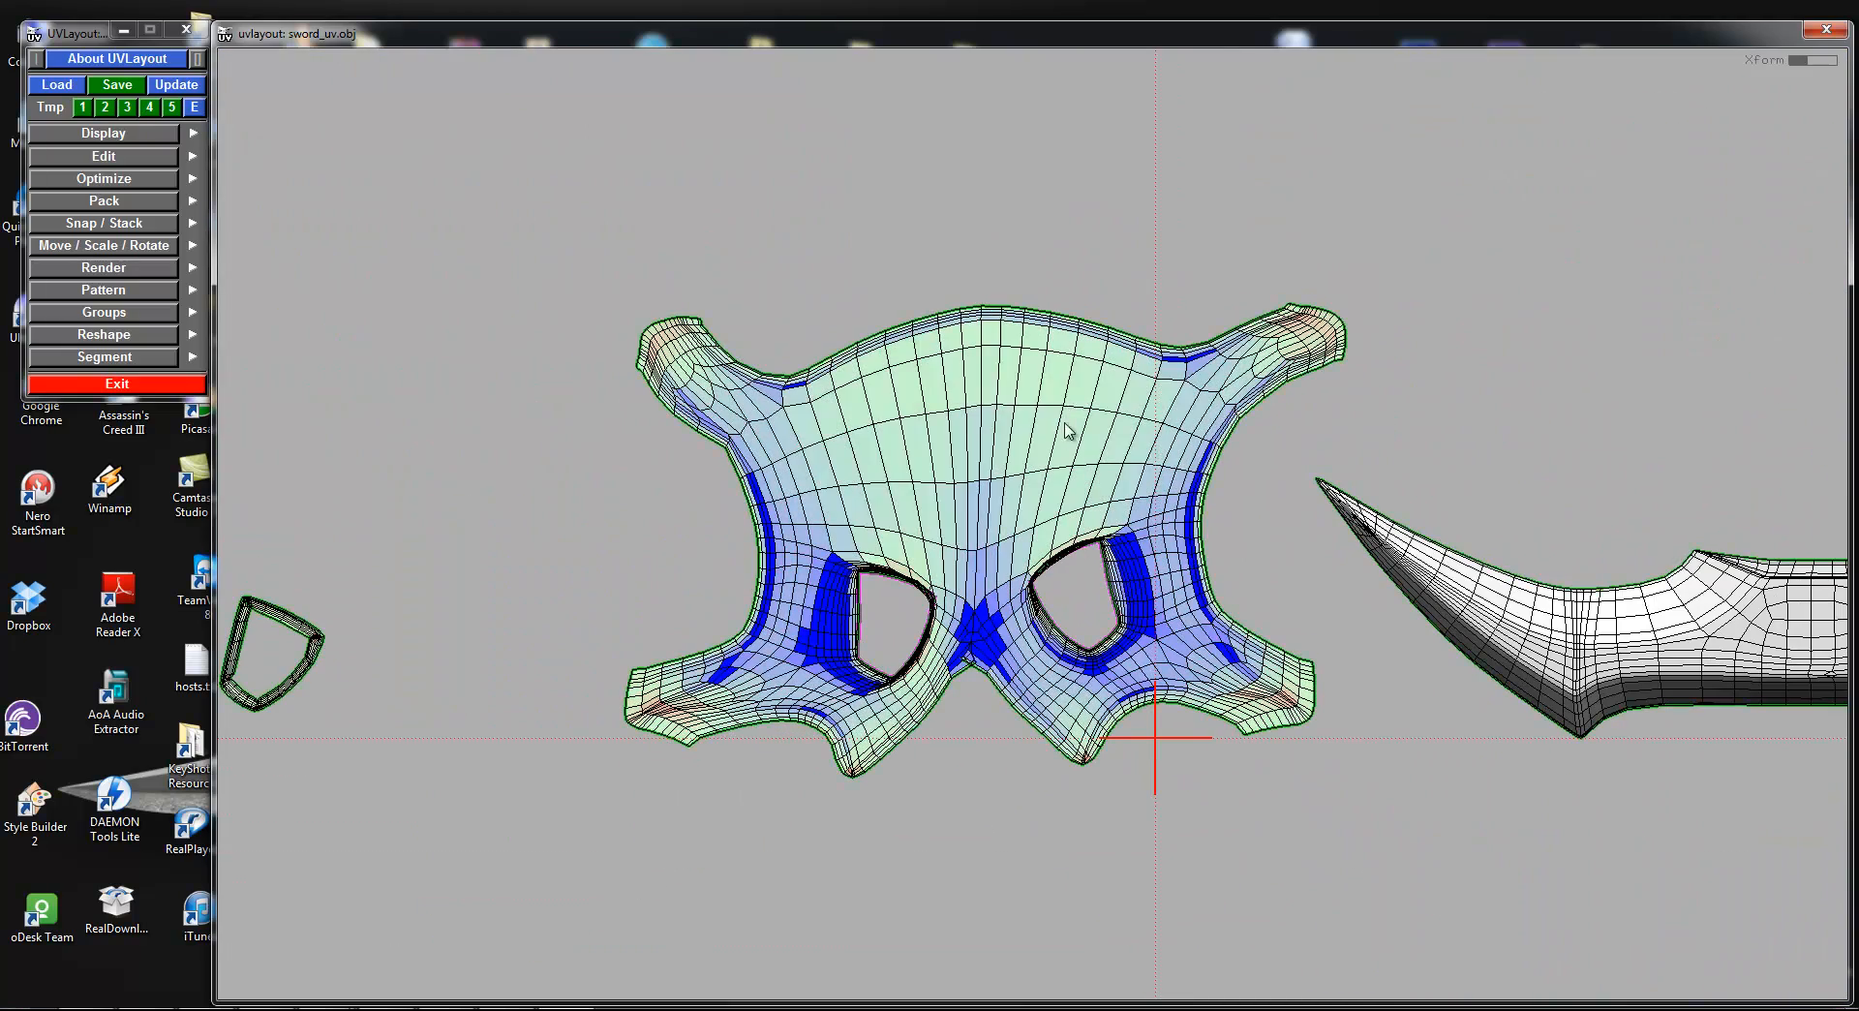
Step: Restart the flattening of the welded shell from a rounded outline, release its boundary and stop the process
{"action": "right_click_drag", "start_coordinate": [1065, 423], "coordinate": [1065, 433]}
{"action": "key", "text": "b"}
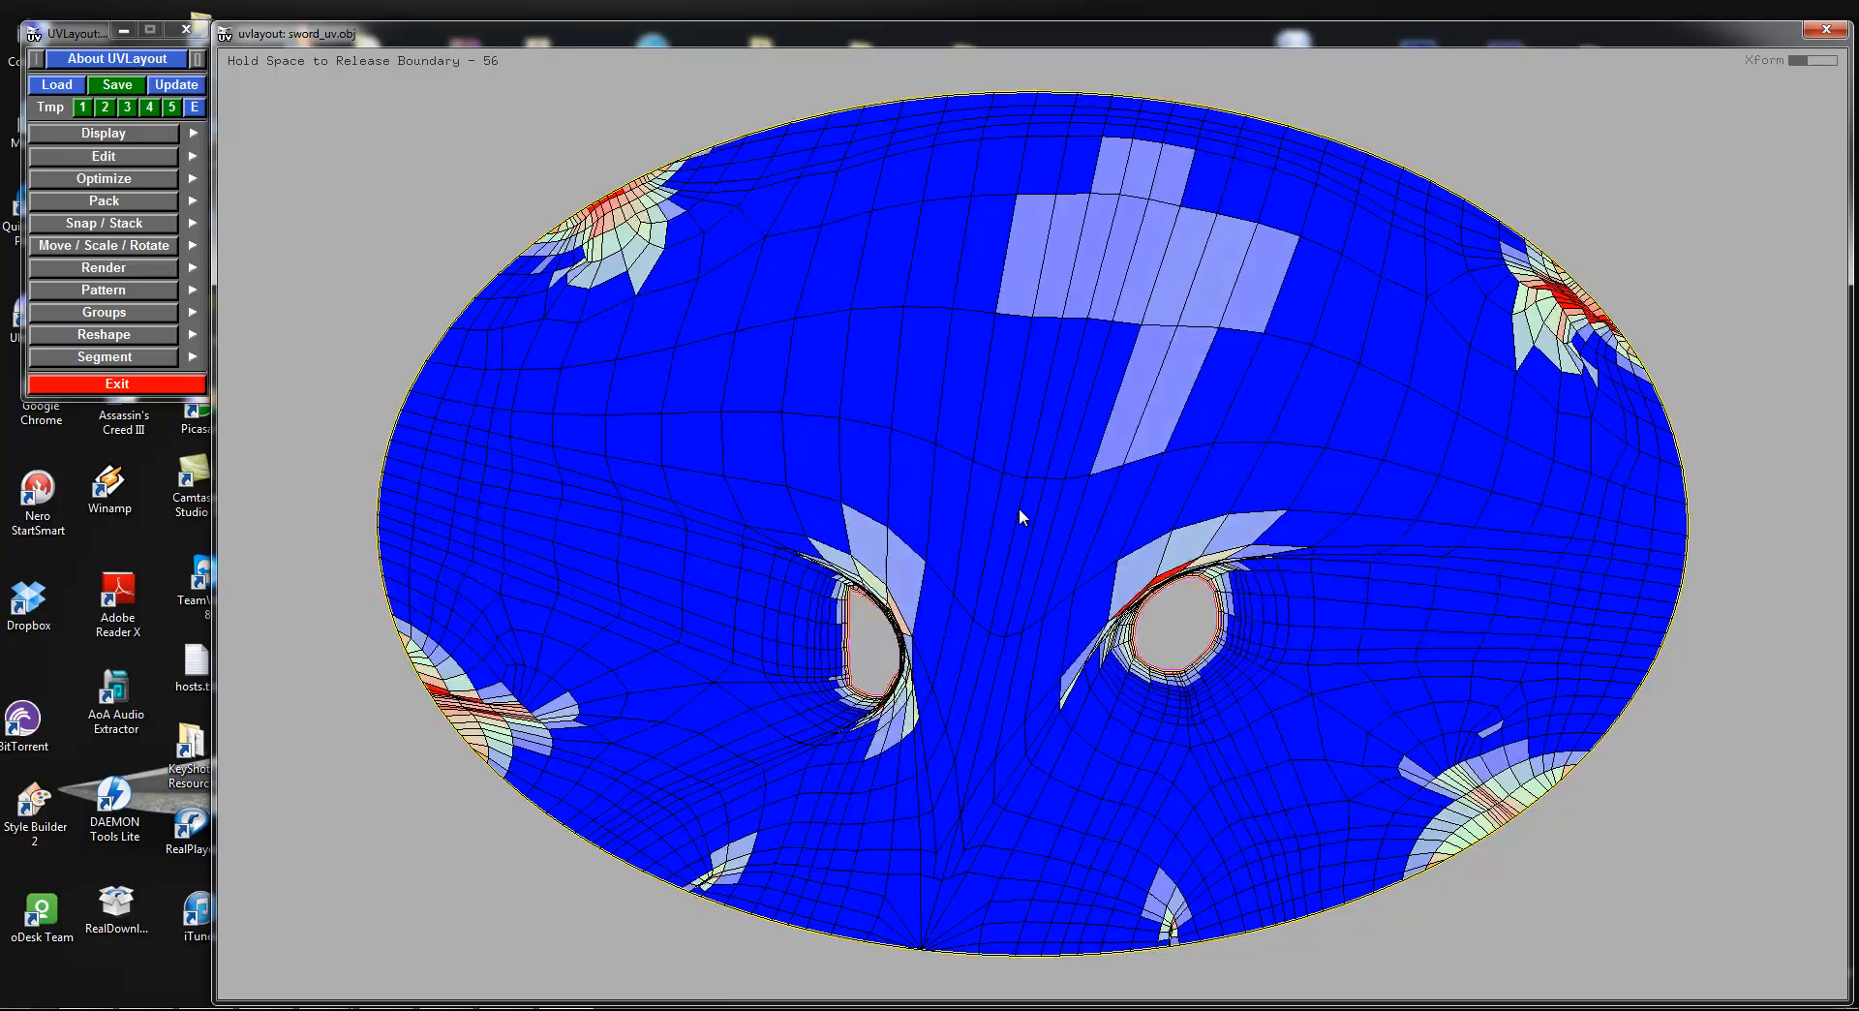
{"action": "key", "text": "space"}
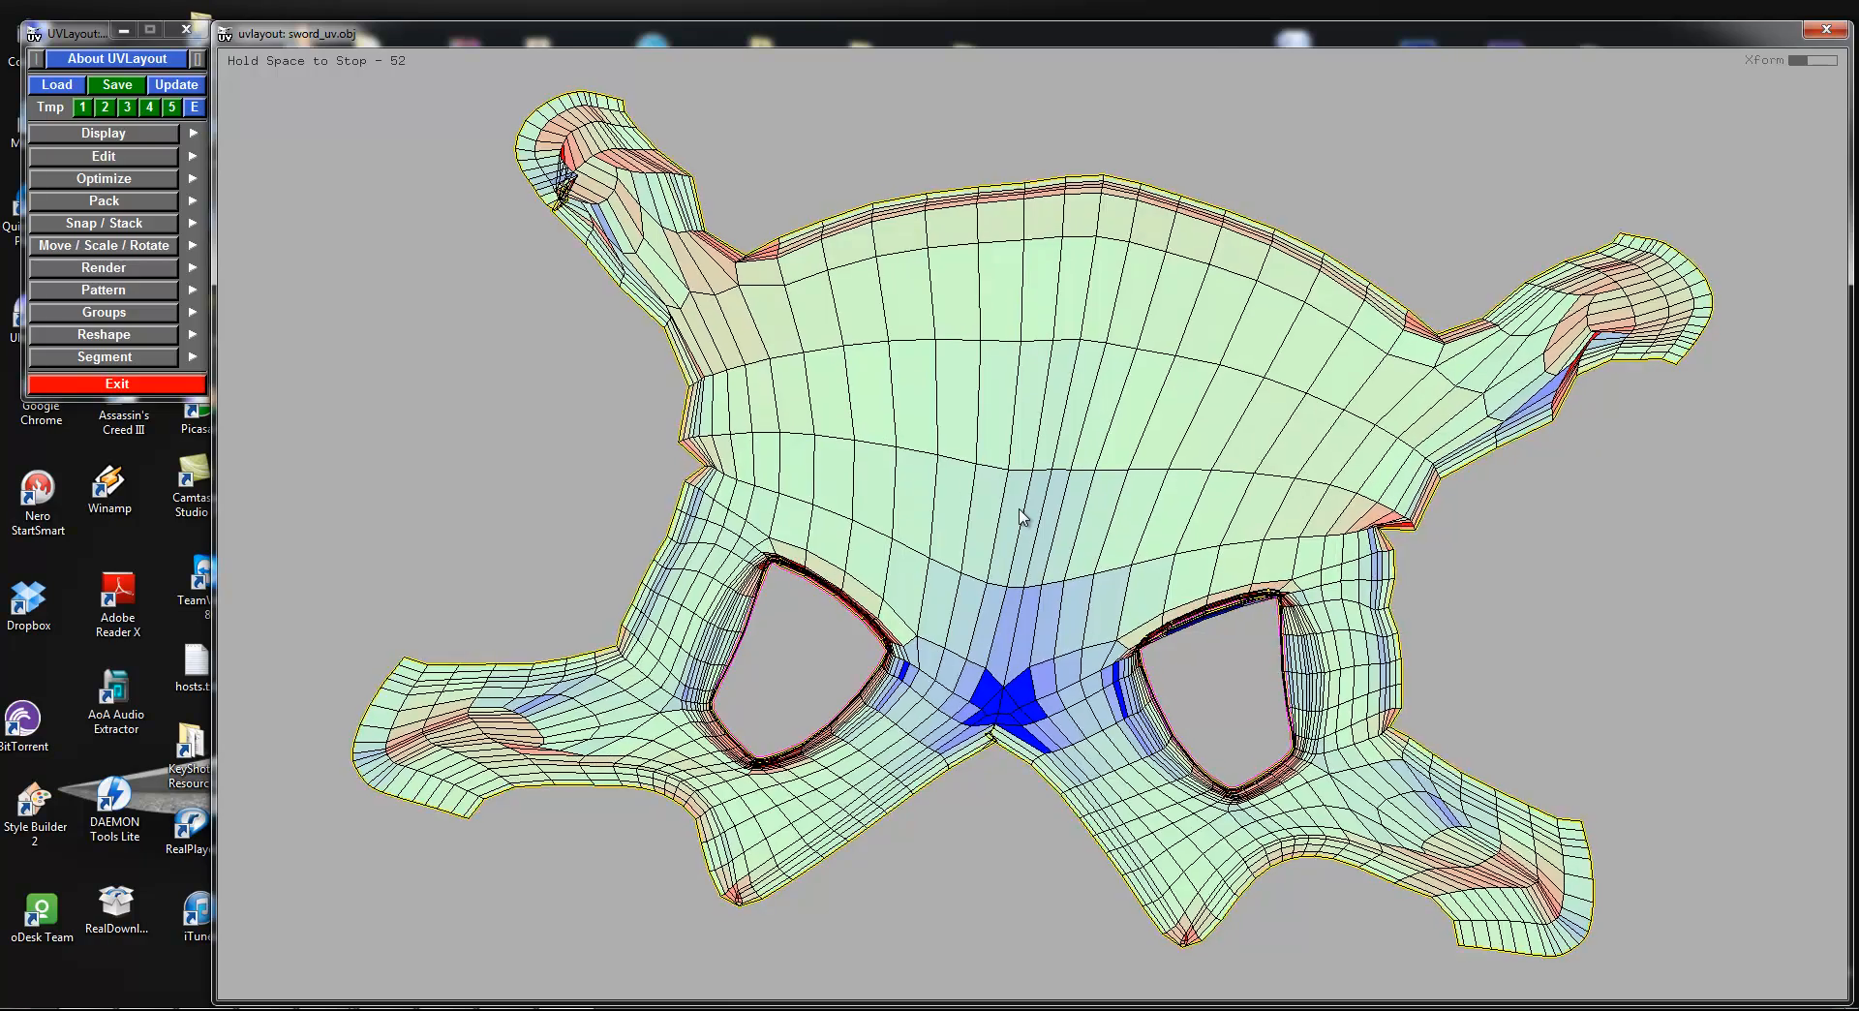
{"action": "key", "text": "space"}
Step: Pull the ends of both upper arms outward with the move brush to unfold them
{"action": "left_click_drag", "start_coordinate": [1018, 496], "coordinate": [1024, 505]}
{"action": "right_click_drag", "start_coordinate": [1024, 505], "coordinate": [1045, 507]}
{"action": "middle_click_drag", "start_coordinate": [1044, 507], "coordinate": [1046, 366]}
{"action": "middle_click_drag", "start_coordinate": [888, 326], "coordinate": [825, 253]}
{"action": "middle_click_drag", "start_coordinate": [1181, 331], "coordinate": [1249, 255]}
Step: Pull the ends of both lower outer arms outward with the move brush and flatten the shell again
{"action": "right_click_drag", "start_coordinate": [1162, 397], "coordinate": [1046, 591]}
{"action": "middle_click_drag", "start_coordinate": [1139, 515], "coordinate": [1199, 608]}
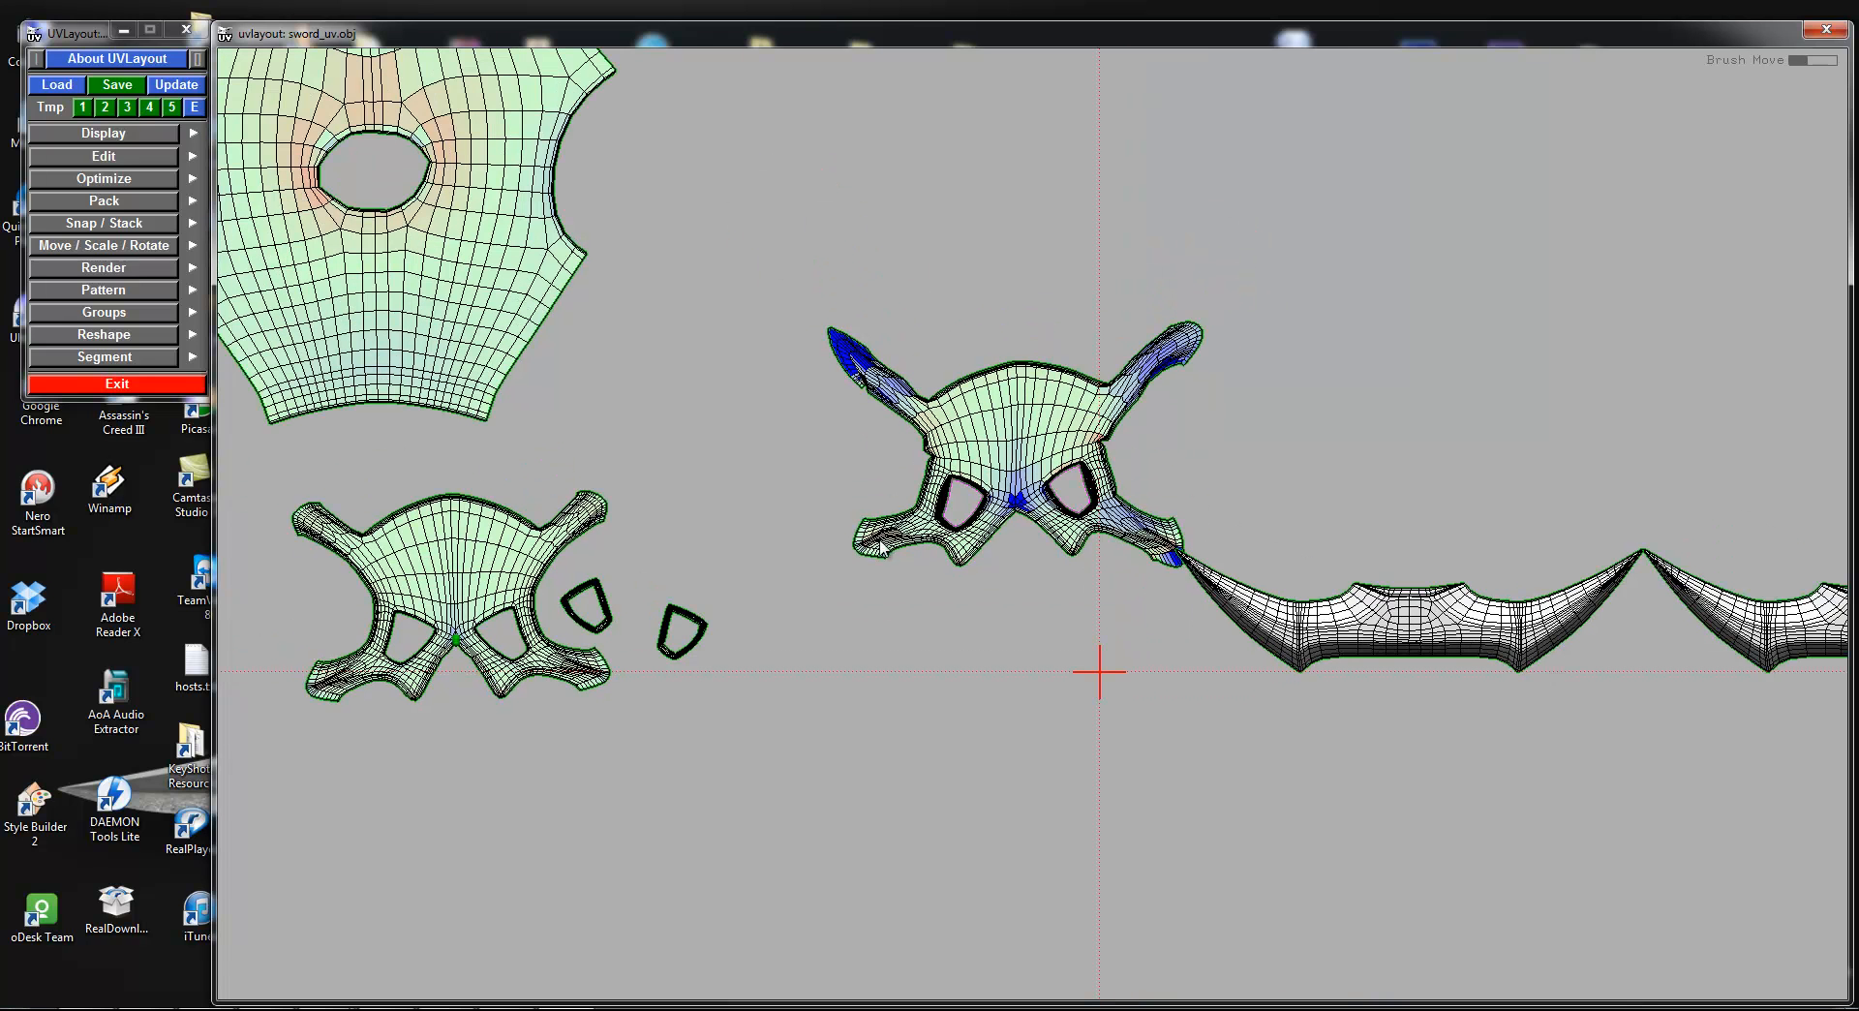
{"action": "middle_click_drag", "start_coordinate": [881, 548], "coordinate": [860, 571]}
{"action": "middle_click_drag", "start_coordinate": [1189, 544], "coordinate": [1208, 608]}
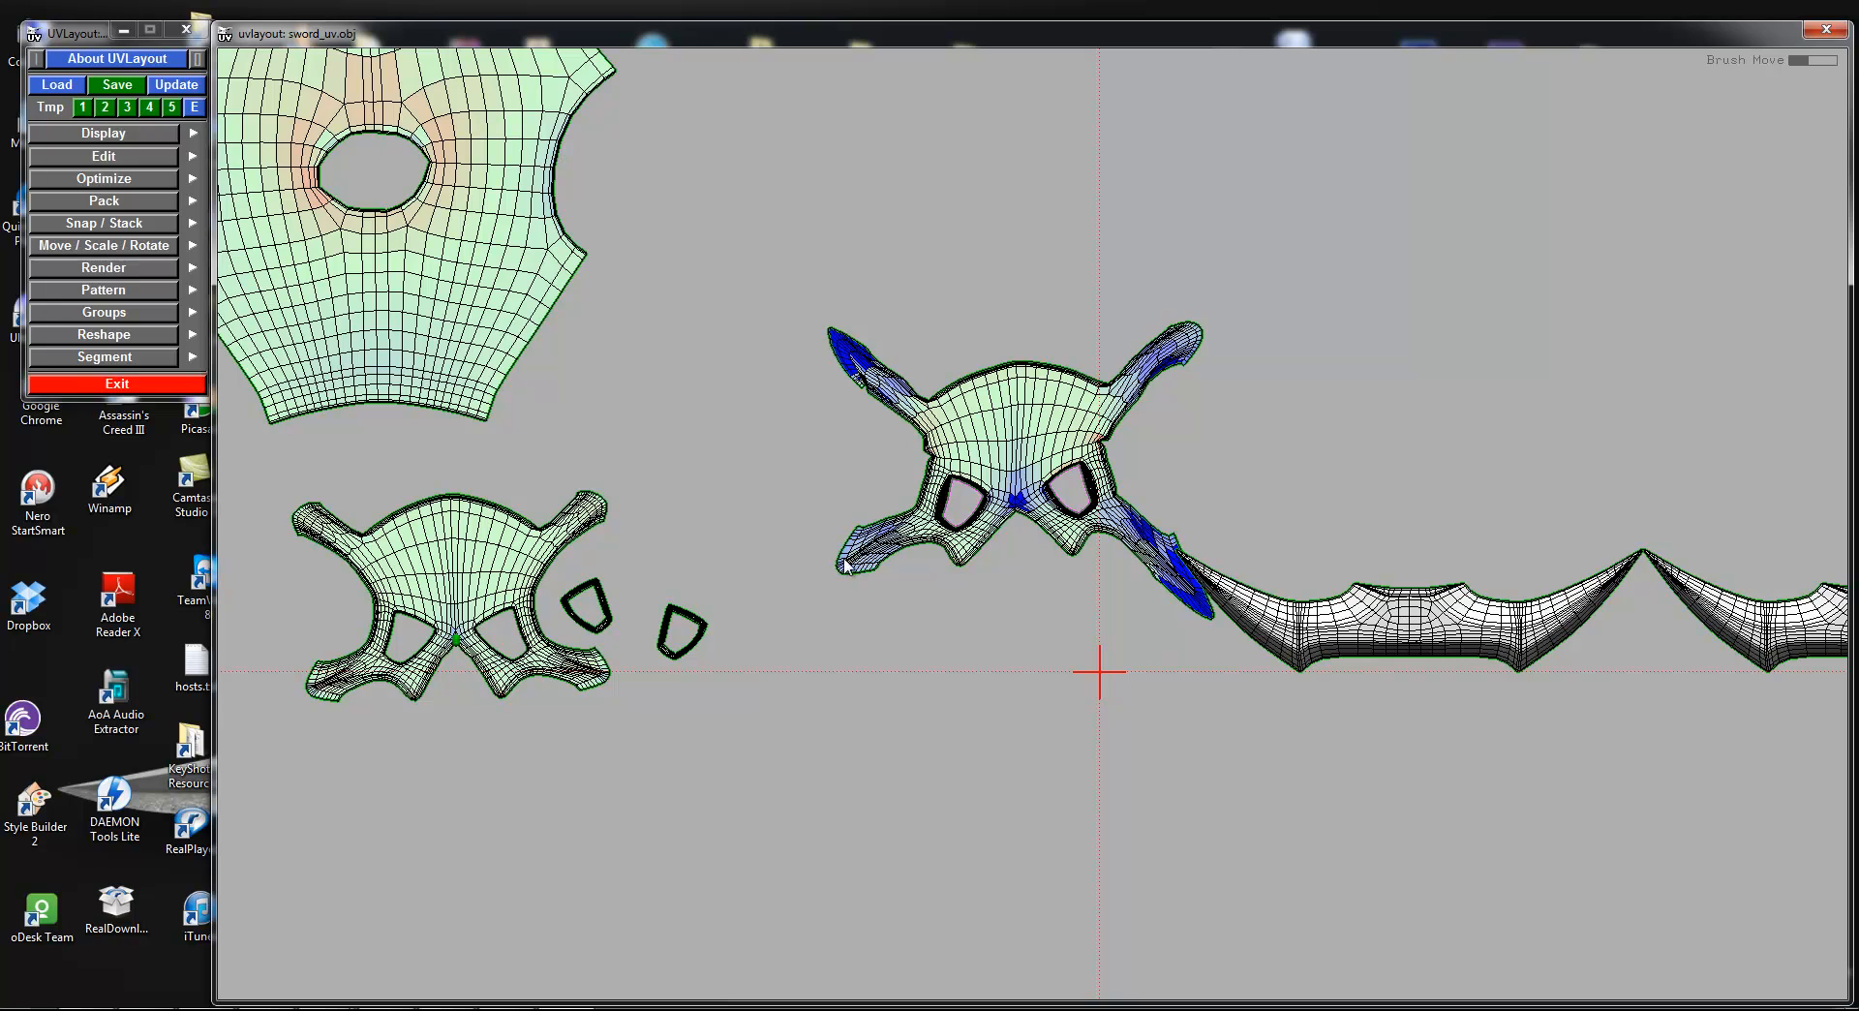
{"action": "middle_click_drag", "start_coordinate": [845, 566], "coordinate": [813, 597]}
{"action": "right_click_drag", "start_coordinate": [986, 474], "coordinate": [1134, 427]}
{"action": "key", "text": "f"}
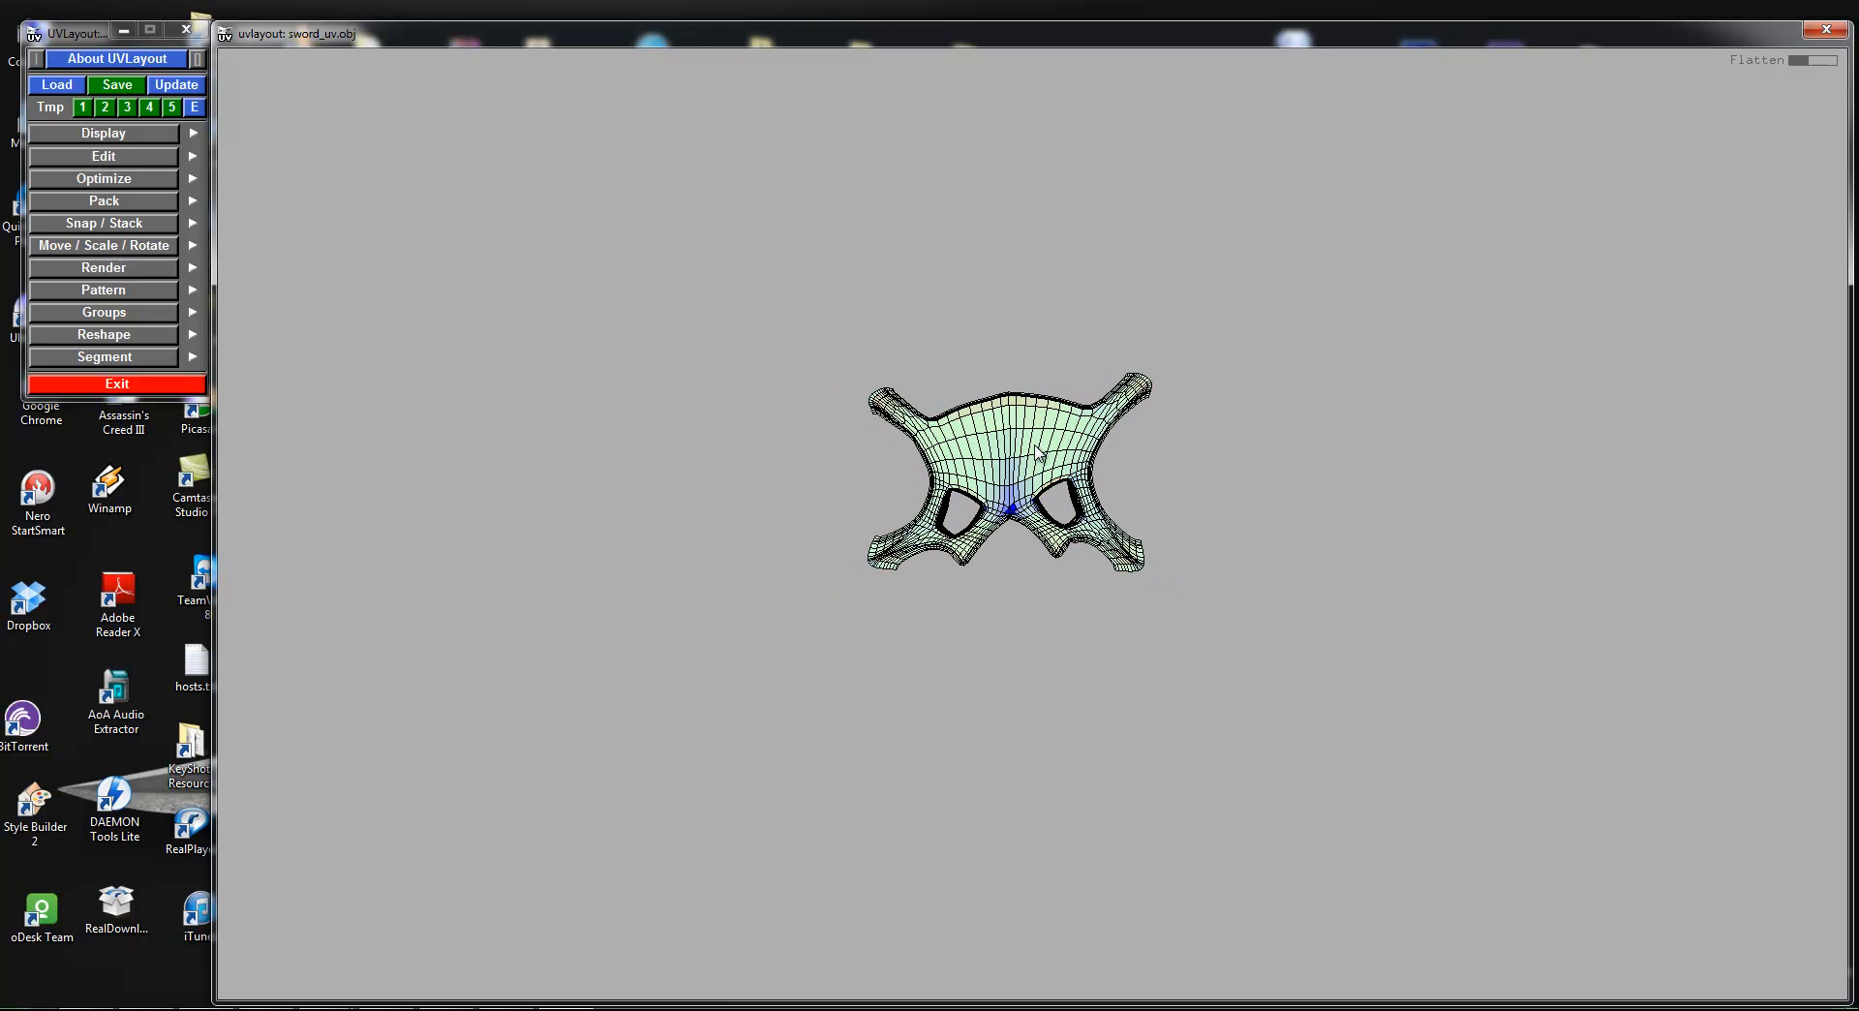
Step: Cut along the edge loop around the shell's right hole, split off the inner ring and move it clear of the shell
{"action": "key", "text": "space"}
{"action": "right_click_drag", "start_coordinate": [1028, 351], "coordinate": [1039, 452]}
{"action": "middle_click_drag", "start_coordinate": [1145, 465], "coordinate": [1113, 78]}
{"action": "right_click_drag", "start_coordinate": [1026, 525], "coordinate": [1062, 568]}
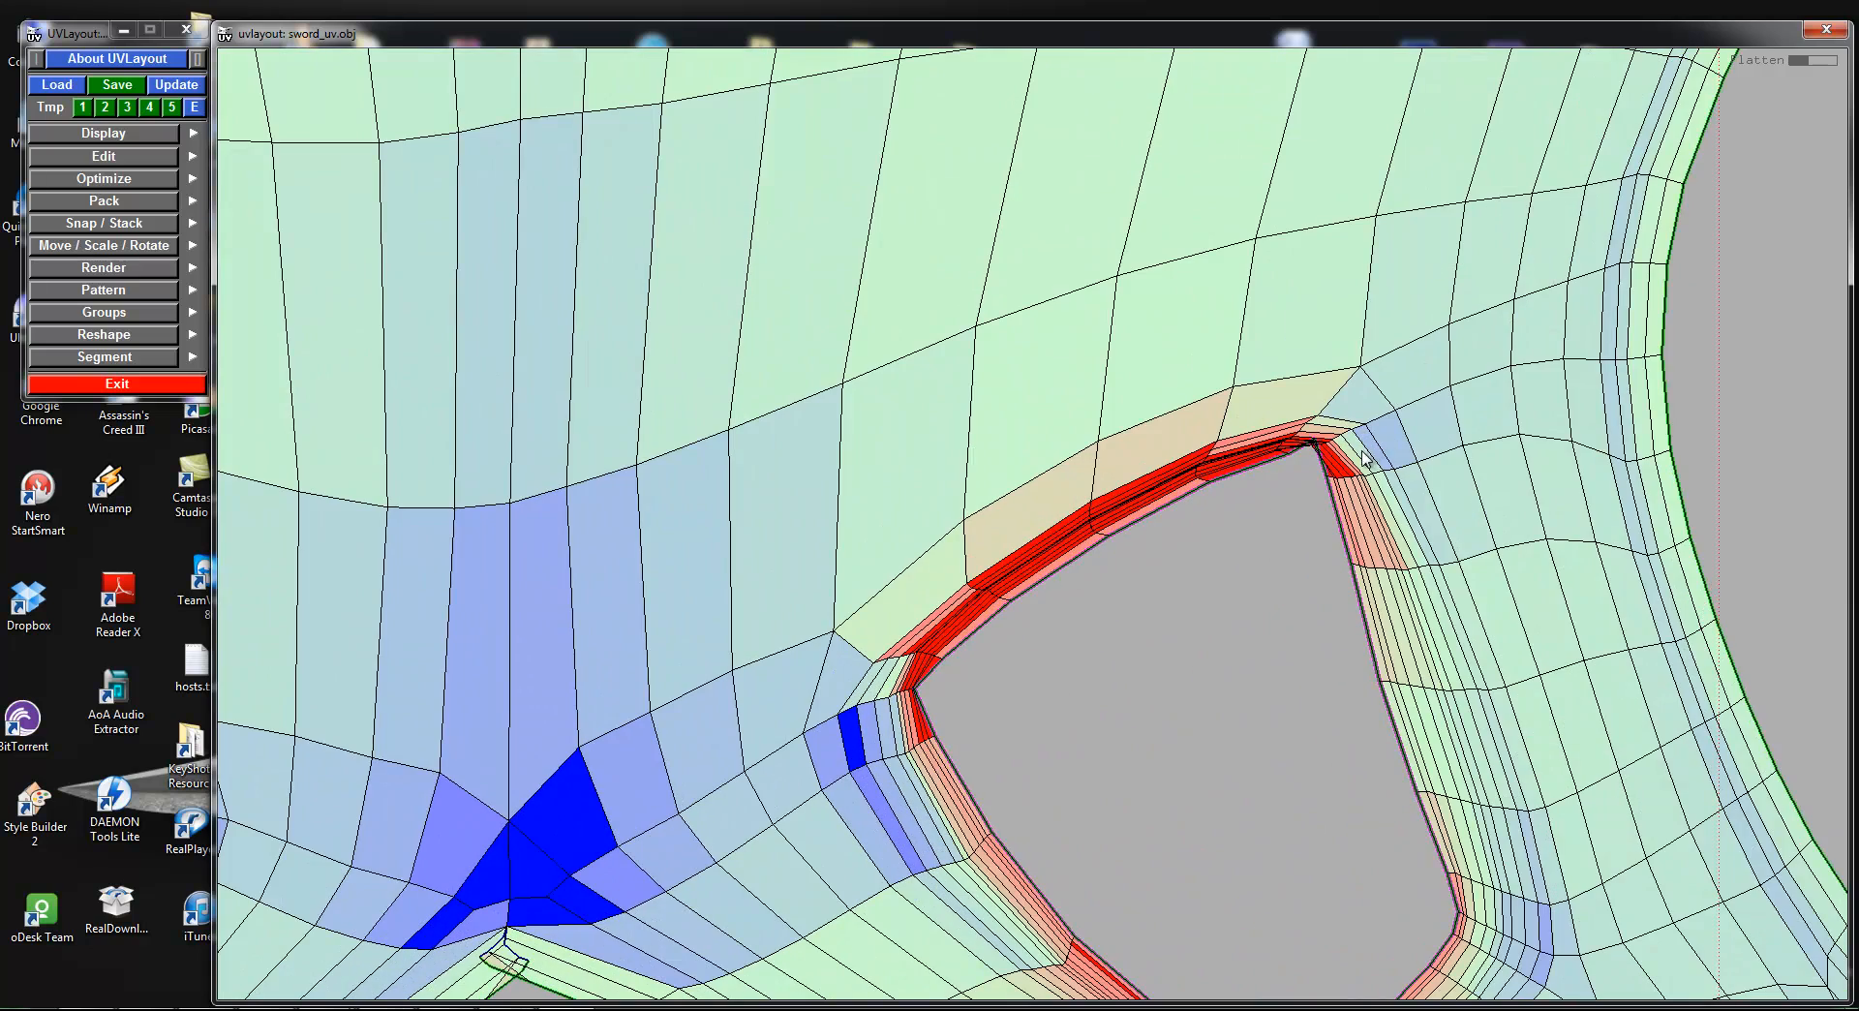
{"action": "key", "text": "c"}
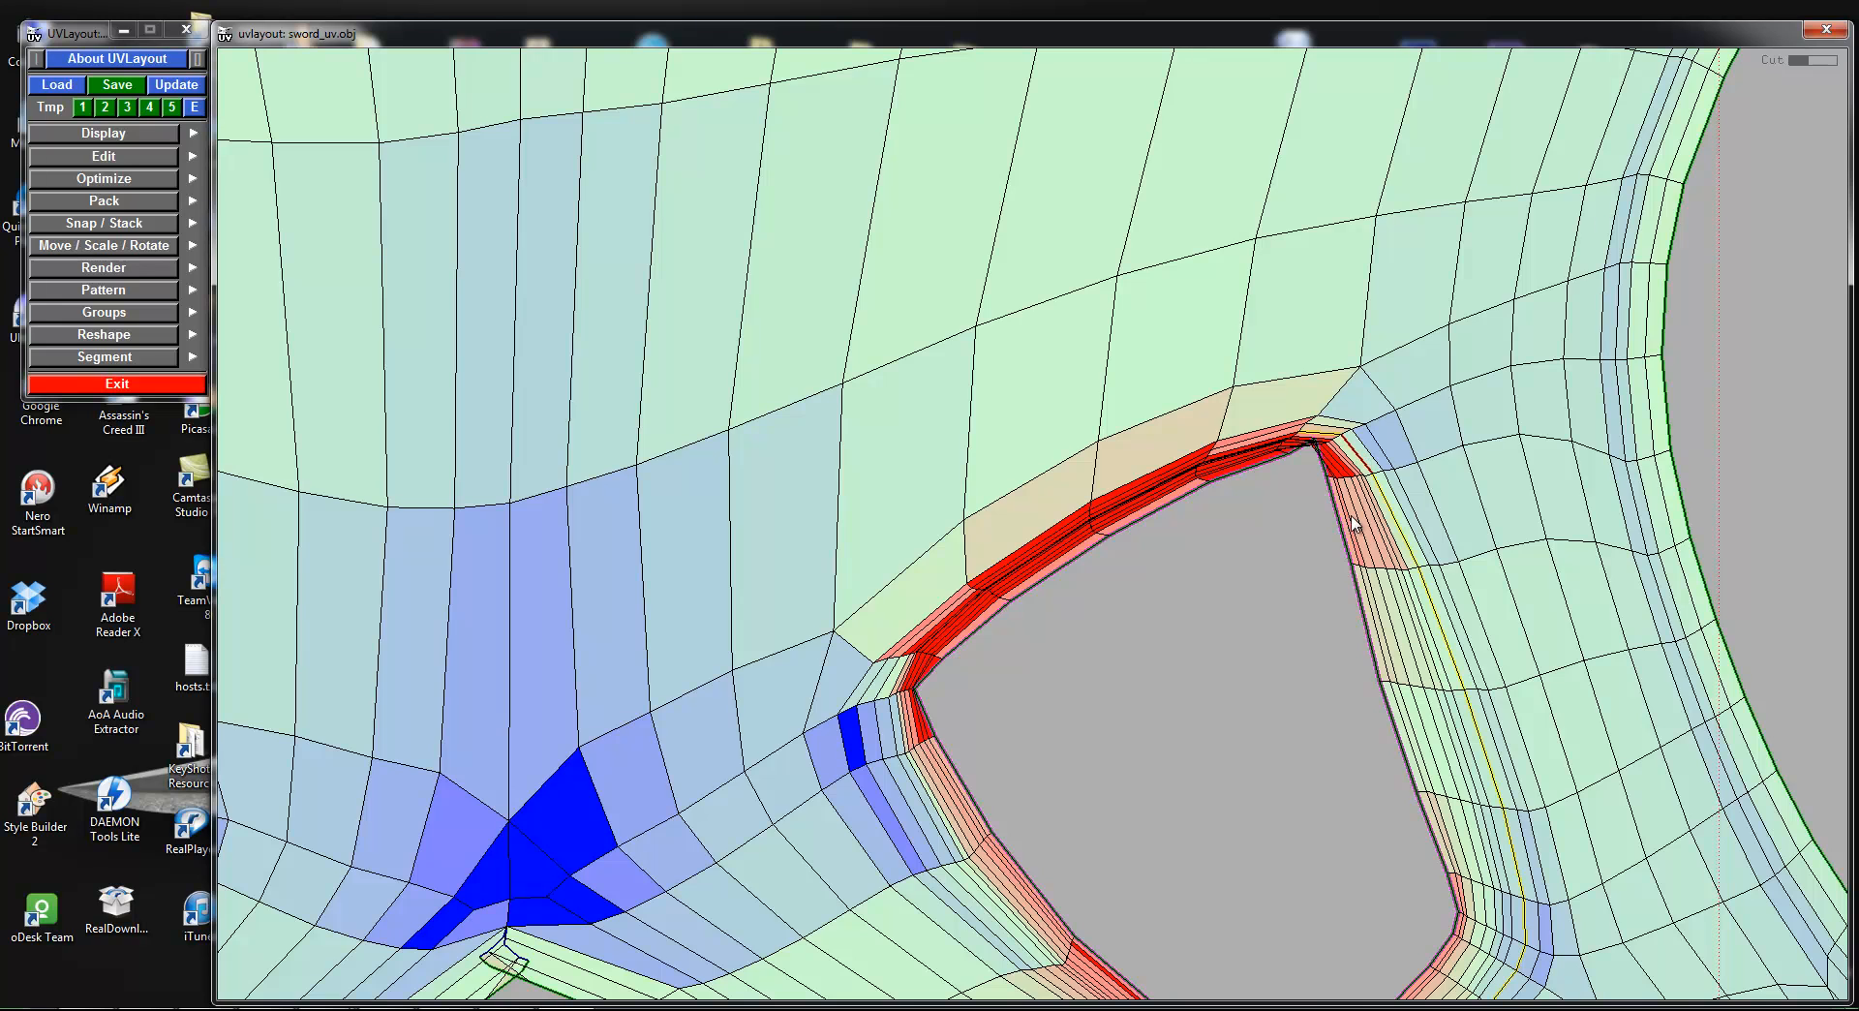
{"action": "middle_click_drag", "start_coordinate": [1415, 677], "coordinate": [1239, 249]}
{"action": "right_click_drag", "start_coordinate": [1239, 250], "coordinate": [1395, 635]}
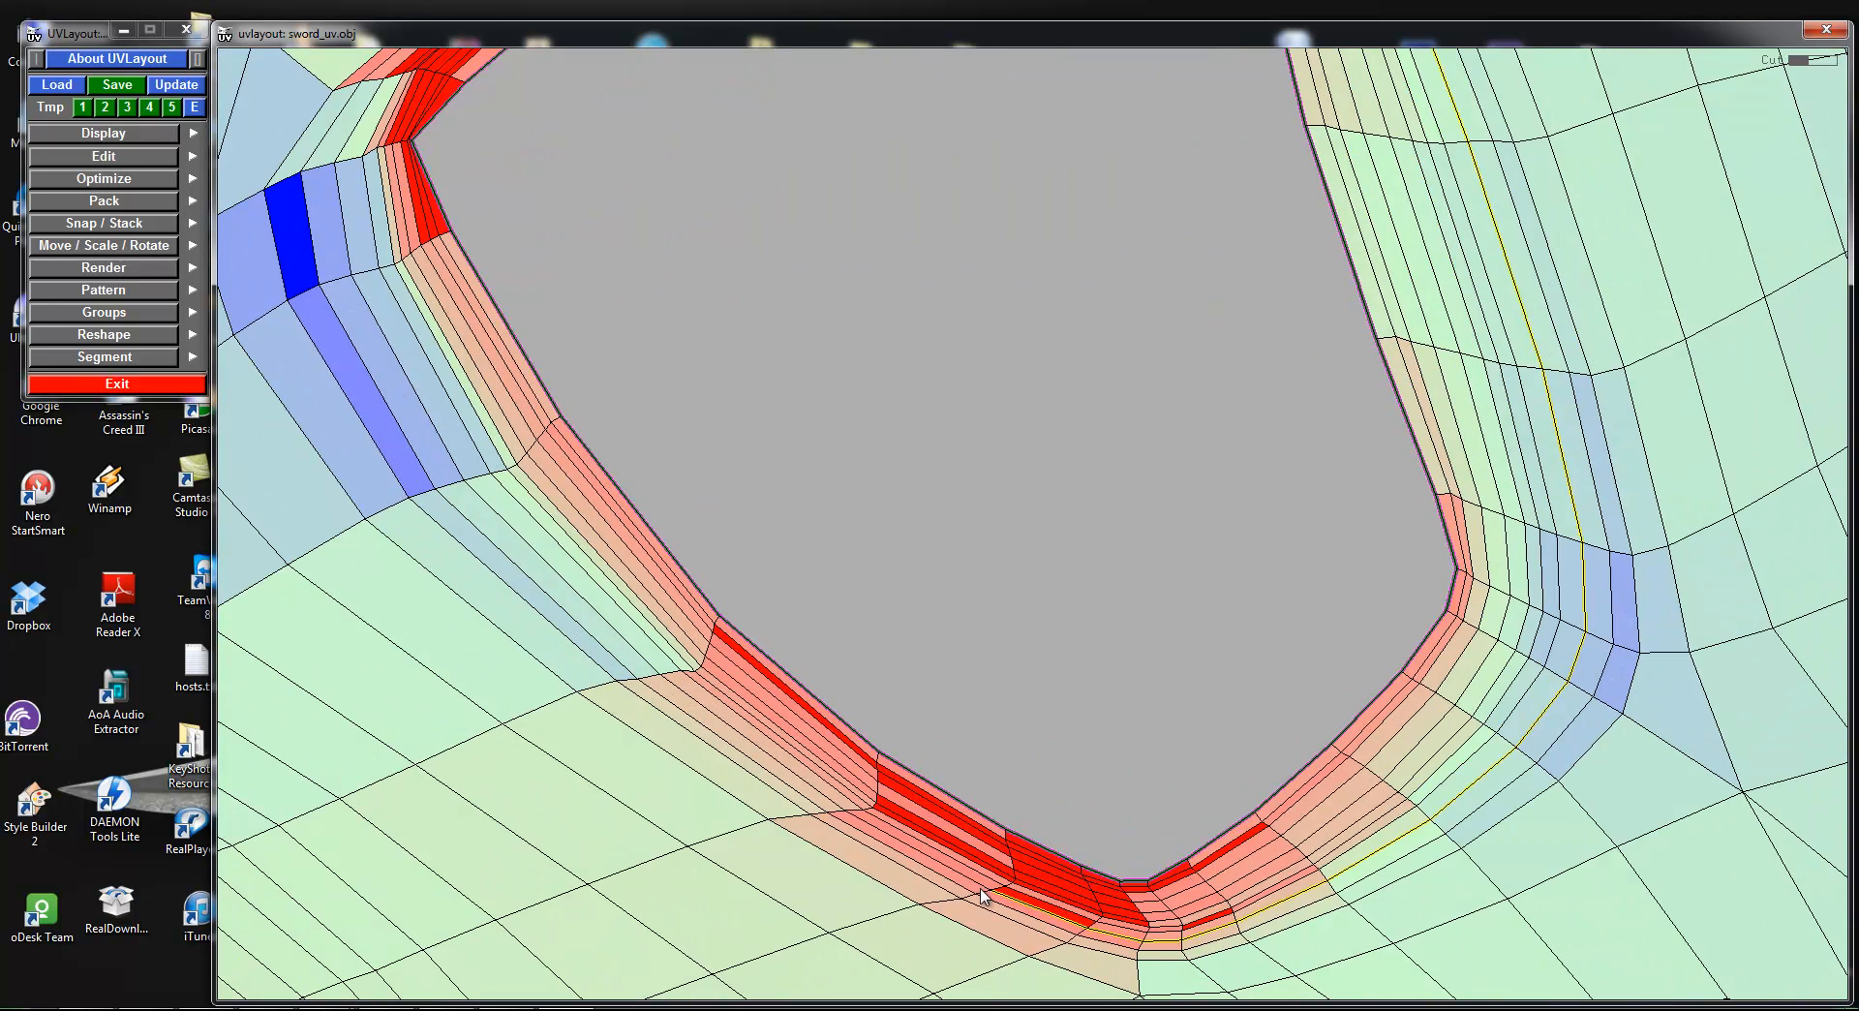
{"action": "key", "text": "c"}
{"action": "middle_click_drag", "start_coordinate": [519, 418], "coordinate": [575, 607]}
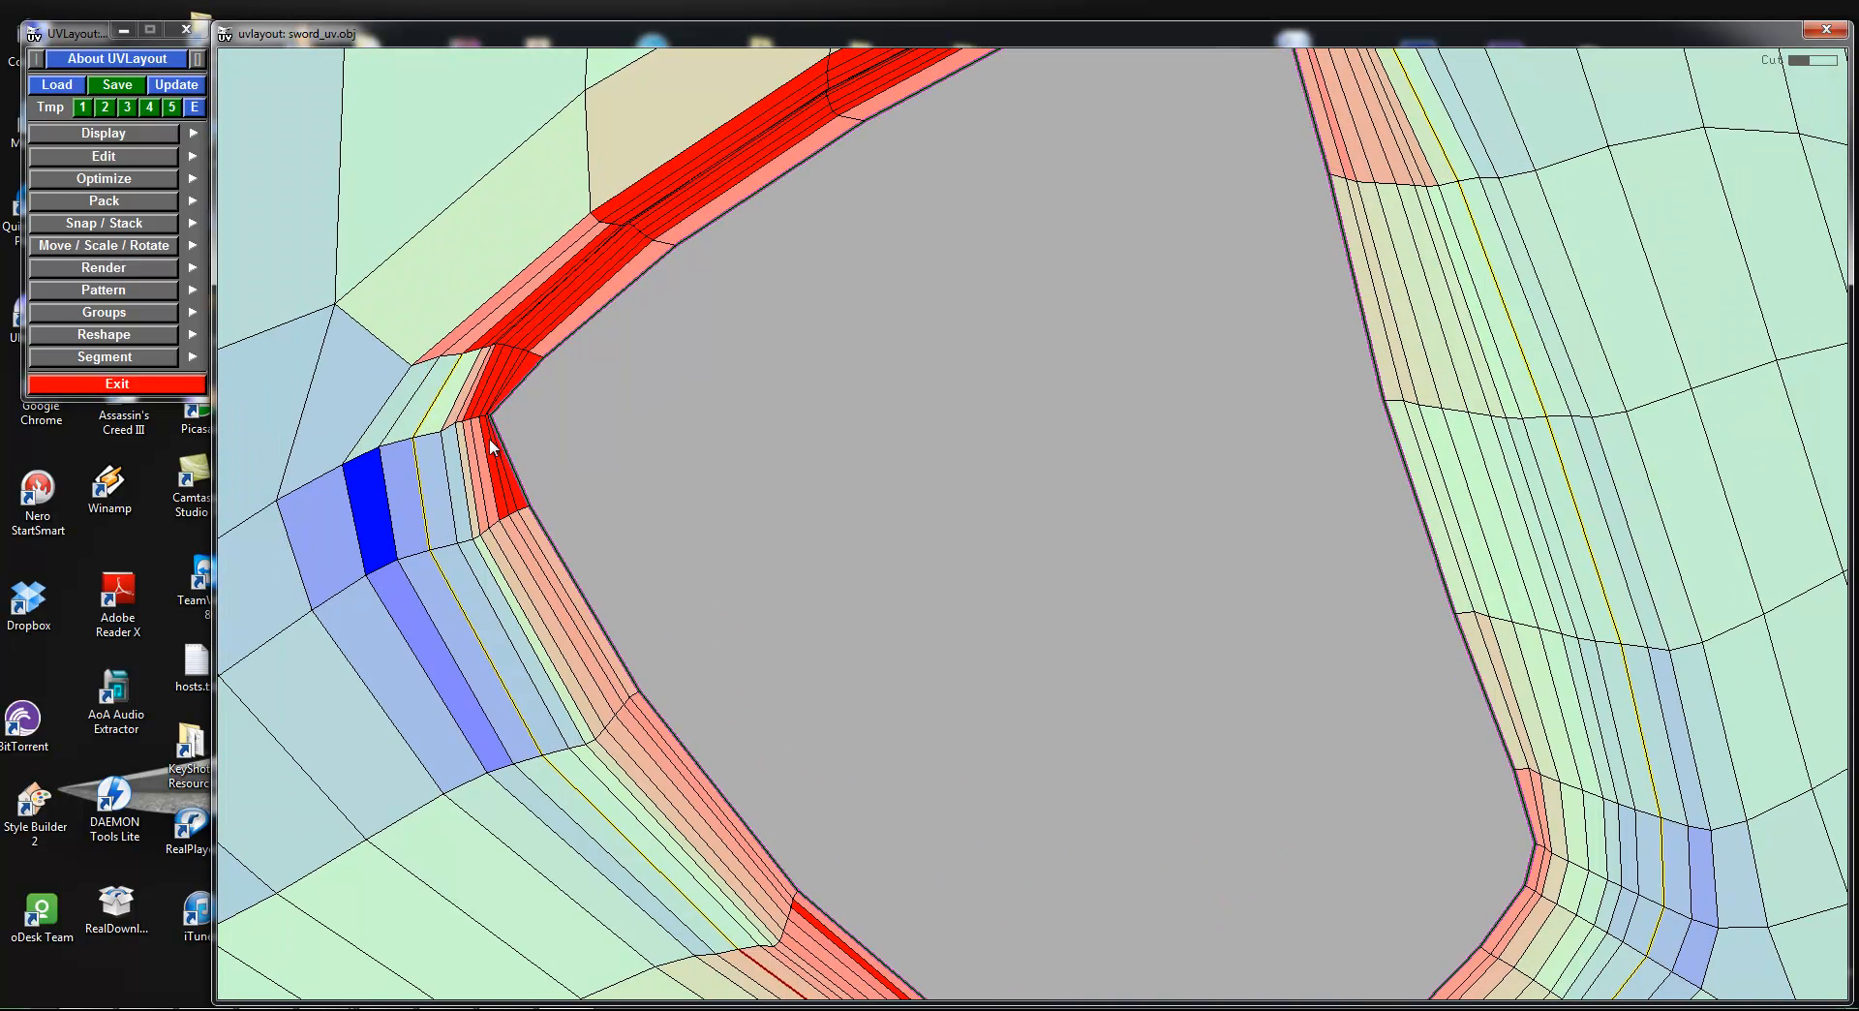
{"action": "key", "text": "c"}
{"action": "scroll", "coordinate": [594, 273], "scroll_direction": "down", "scroll_amount": 3}
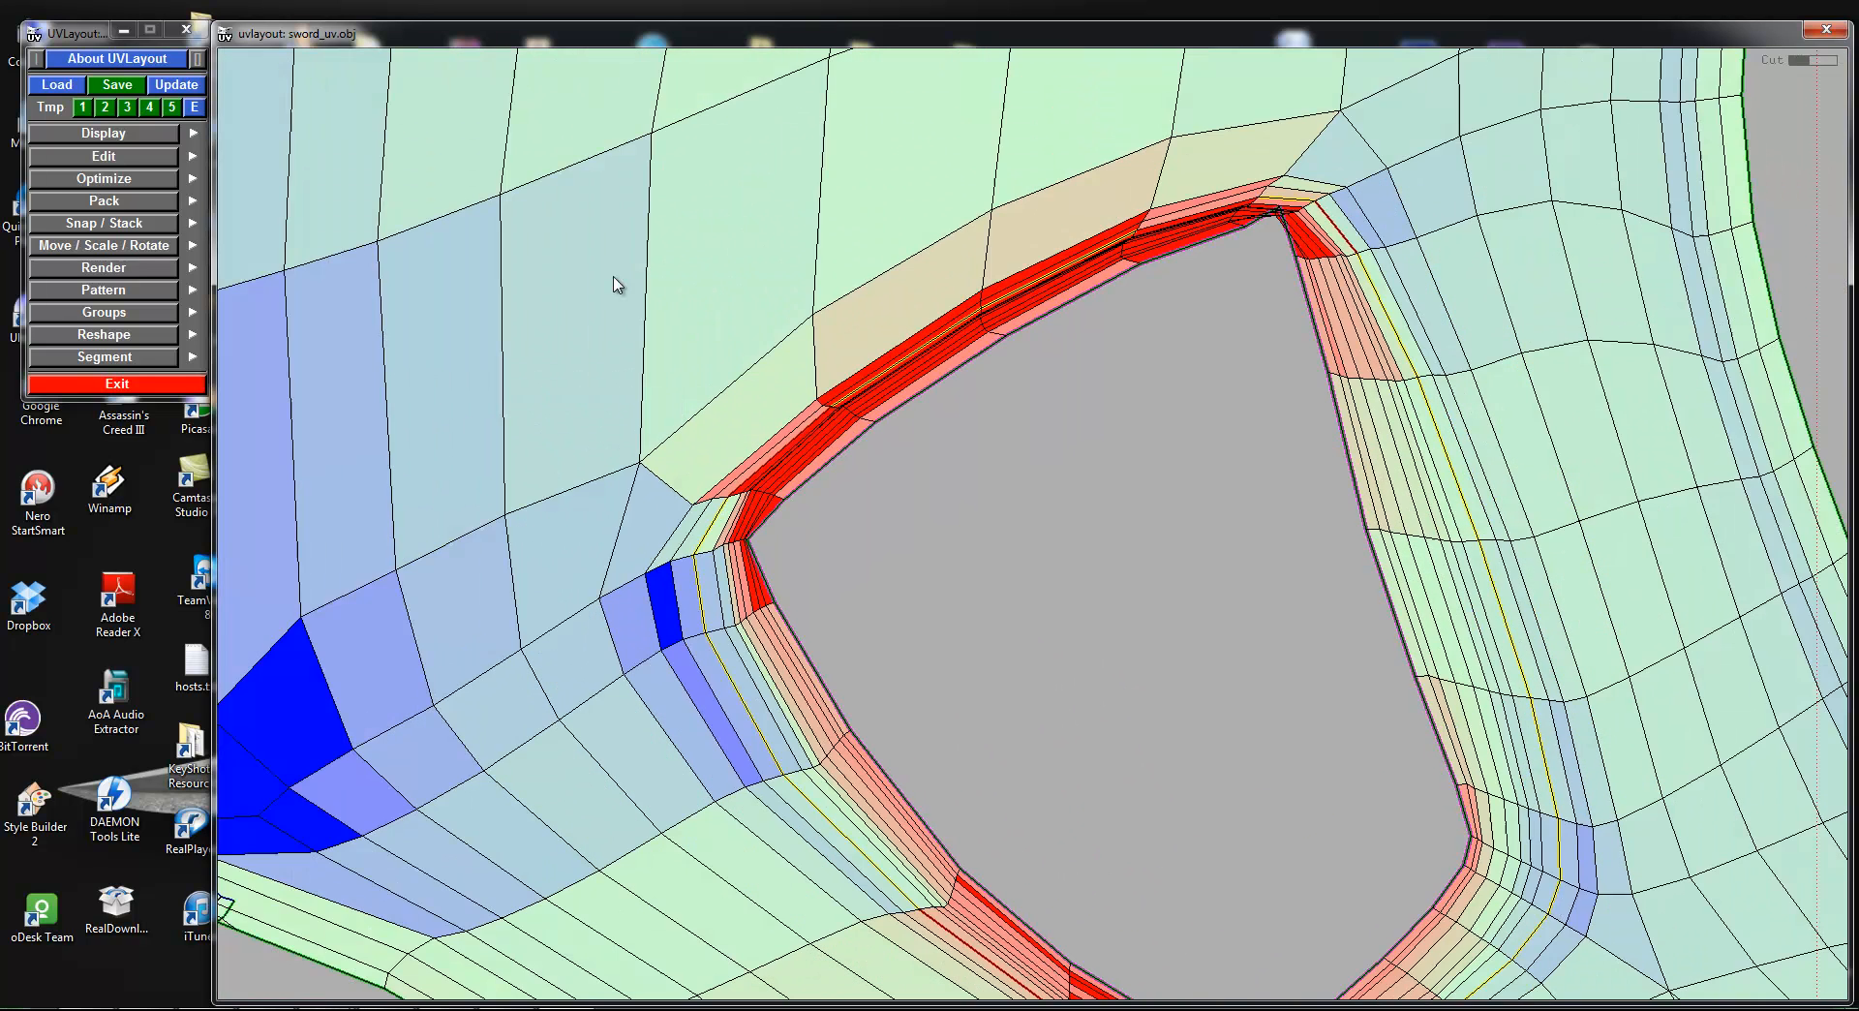
{"action": "key", "text": "Return"}
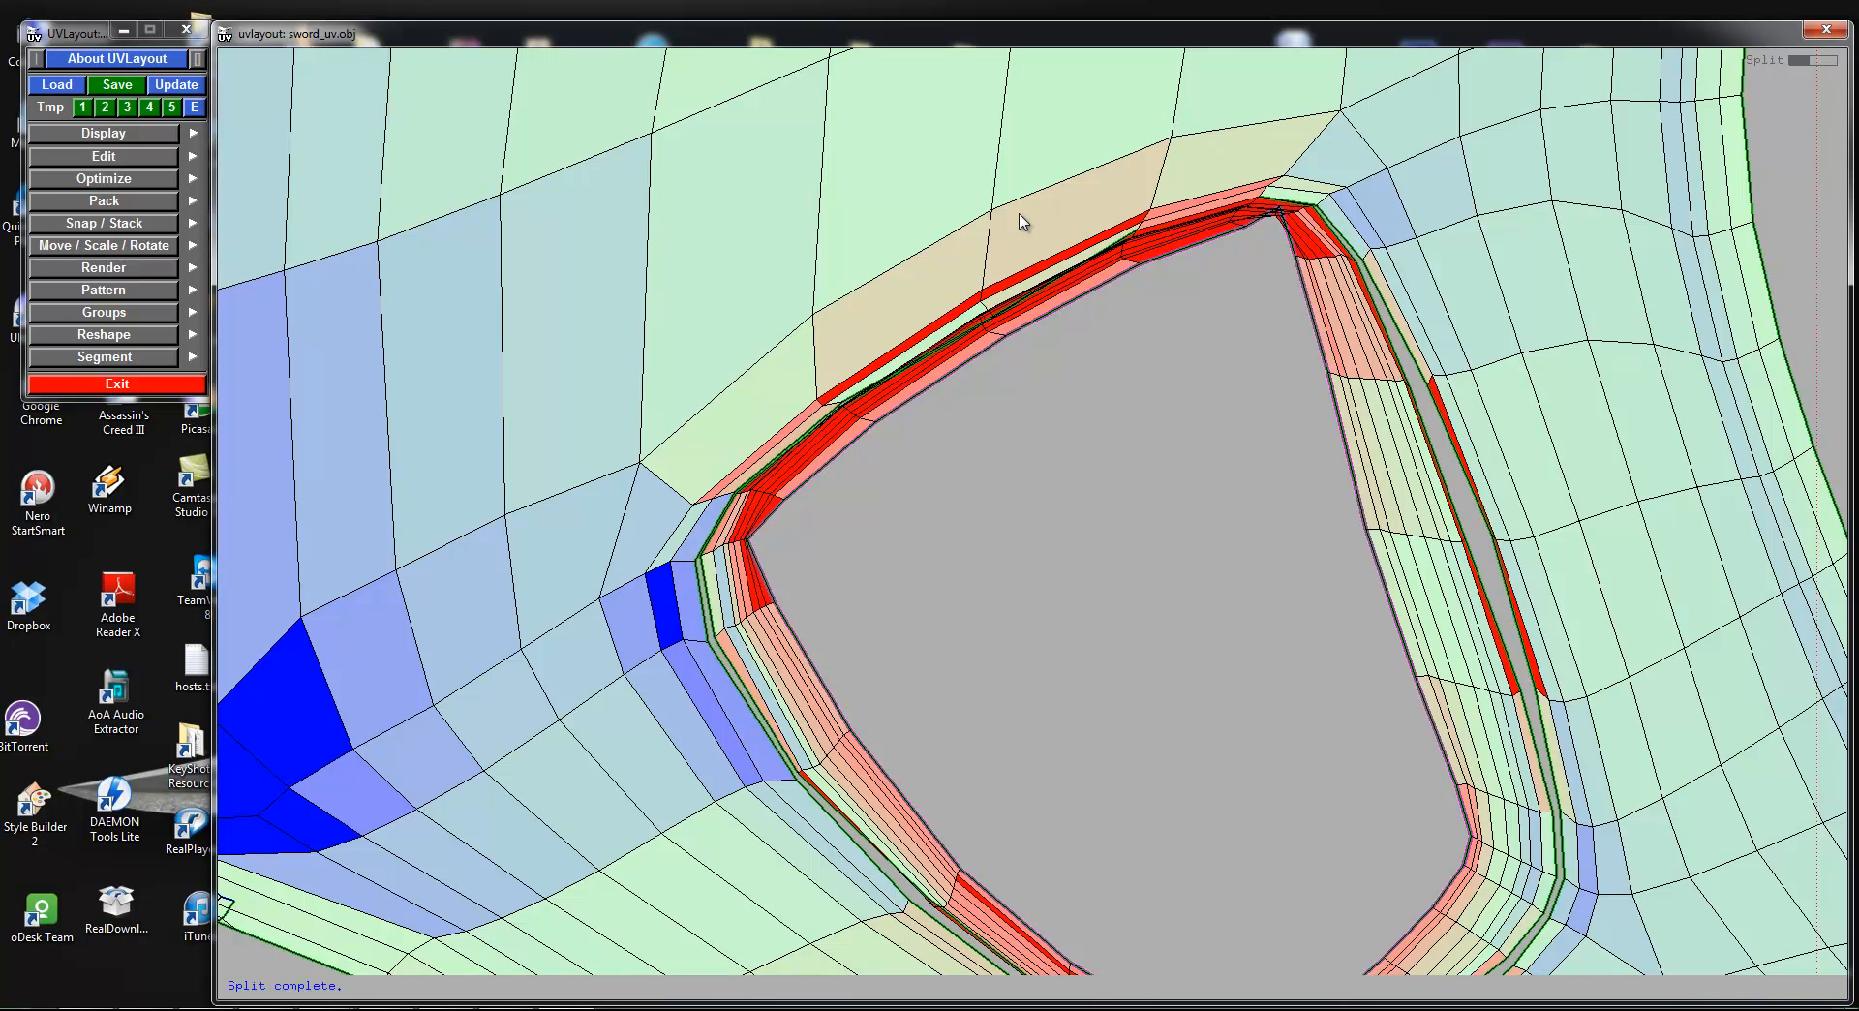
{"action": "right_click_drag", "start_coordinate": [1237, 238], "coordinate": [1198, 551]}
{"action": "middle_click_drag", "start_coordinate": [1160, 597], "coordinate": [1848, 319]}
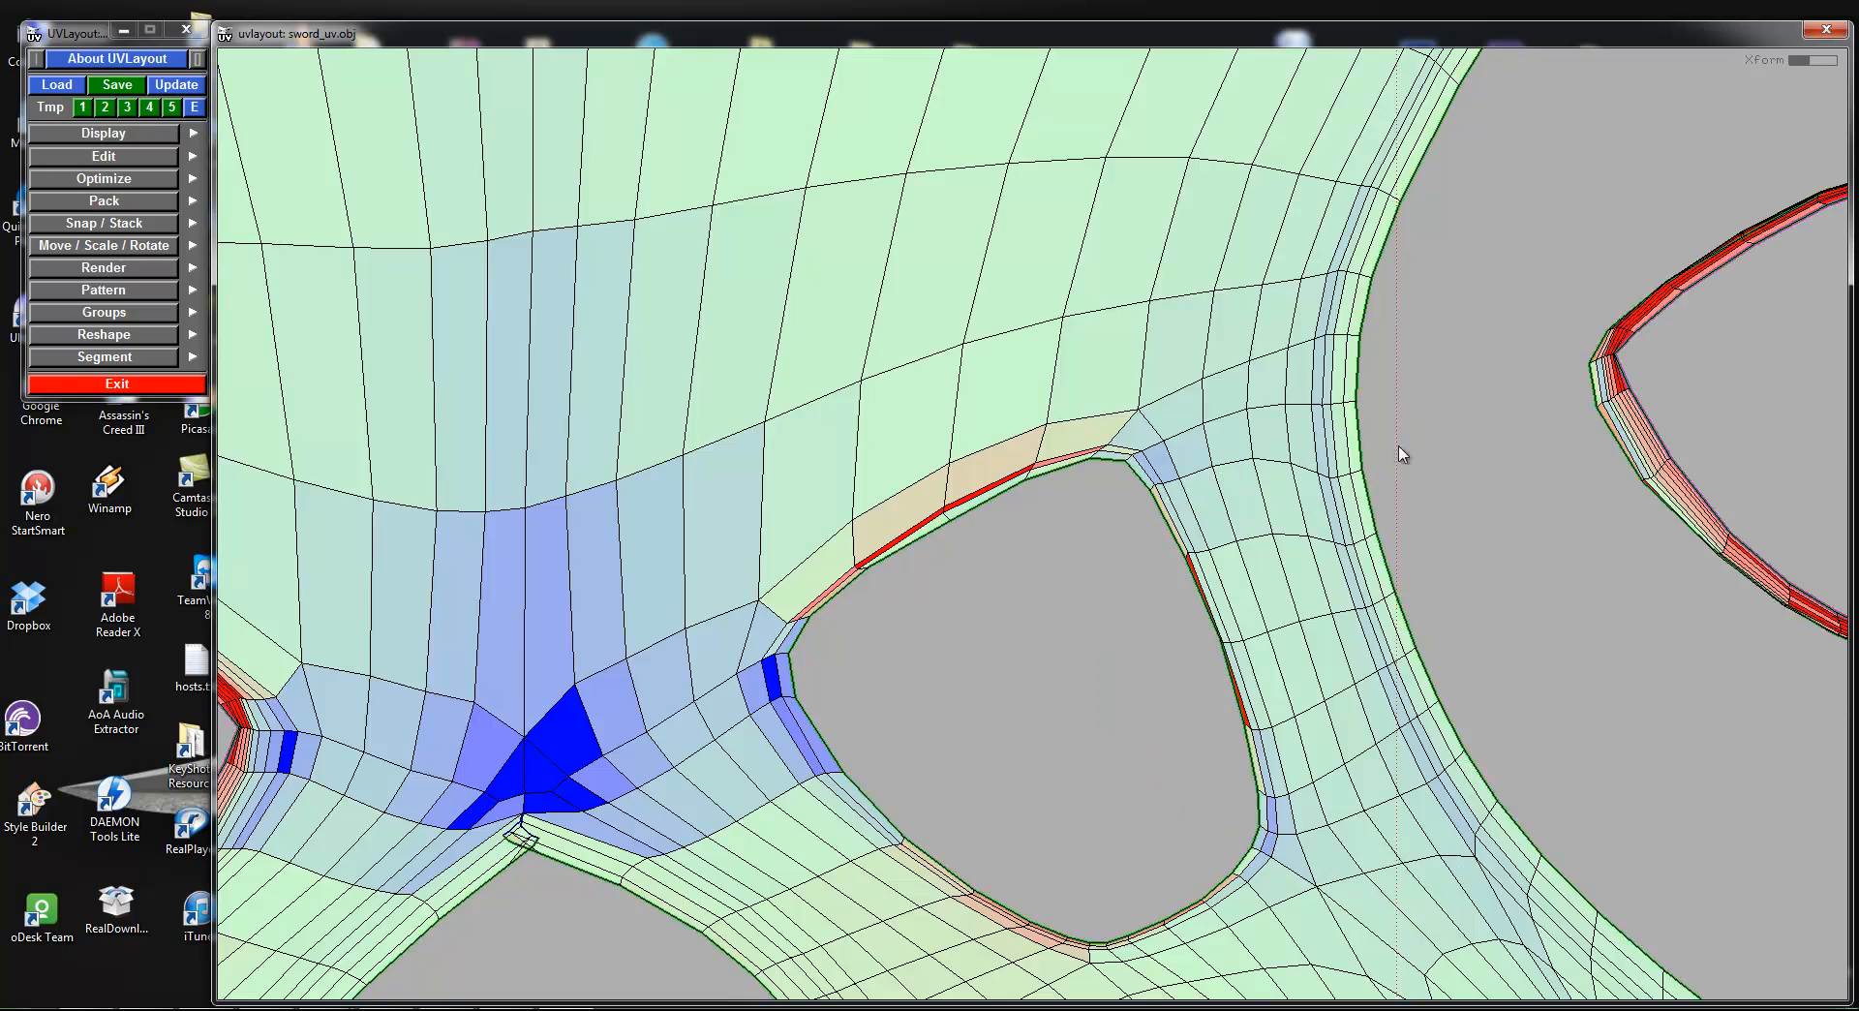
Step: Cut along the matching edge loop around the shell's left hole and detach the inner ring
{"action": "right_click_drag", "start_coordinate": [1398, 451], "coordinate": [1676, 461]}
{"action": "middle_click_drag", "start_coordinate": [365, 390], "coordinate": [871, 223]}
{"action": "right_click_drag", "start_coordinate": [871, 222], "coordinate": [1227, 448]}
{"action": "middle_click_drag", "start_coordinate": [1227, 448], "coordinate": [824, 647]}
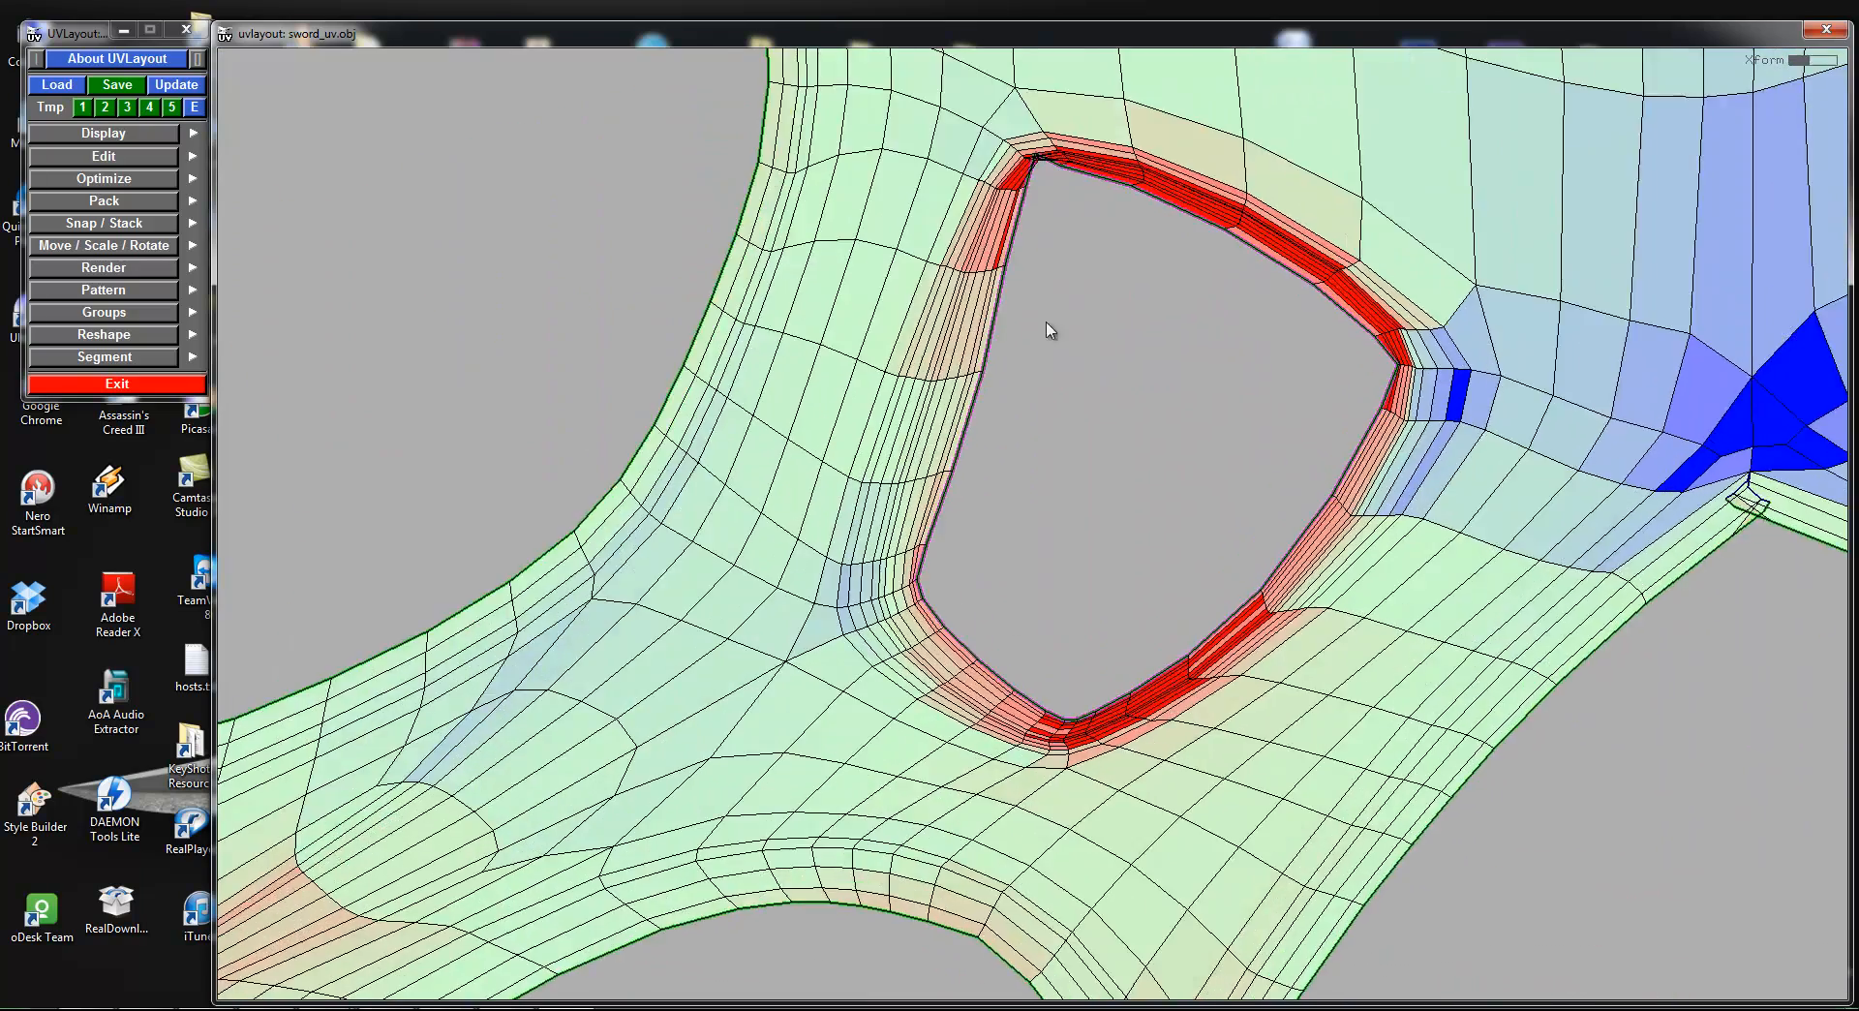
{"action": "middle_click_drag", "start_coordinate": [1046, 322], "coordinate": [1064, 531]}
{"action": "right_click_drag", "start_coordinate": [971, 349], "coordinate": [1004, 375]}
{"action": "key", "text": "c"}
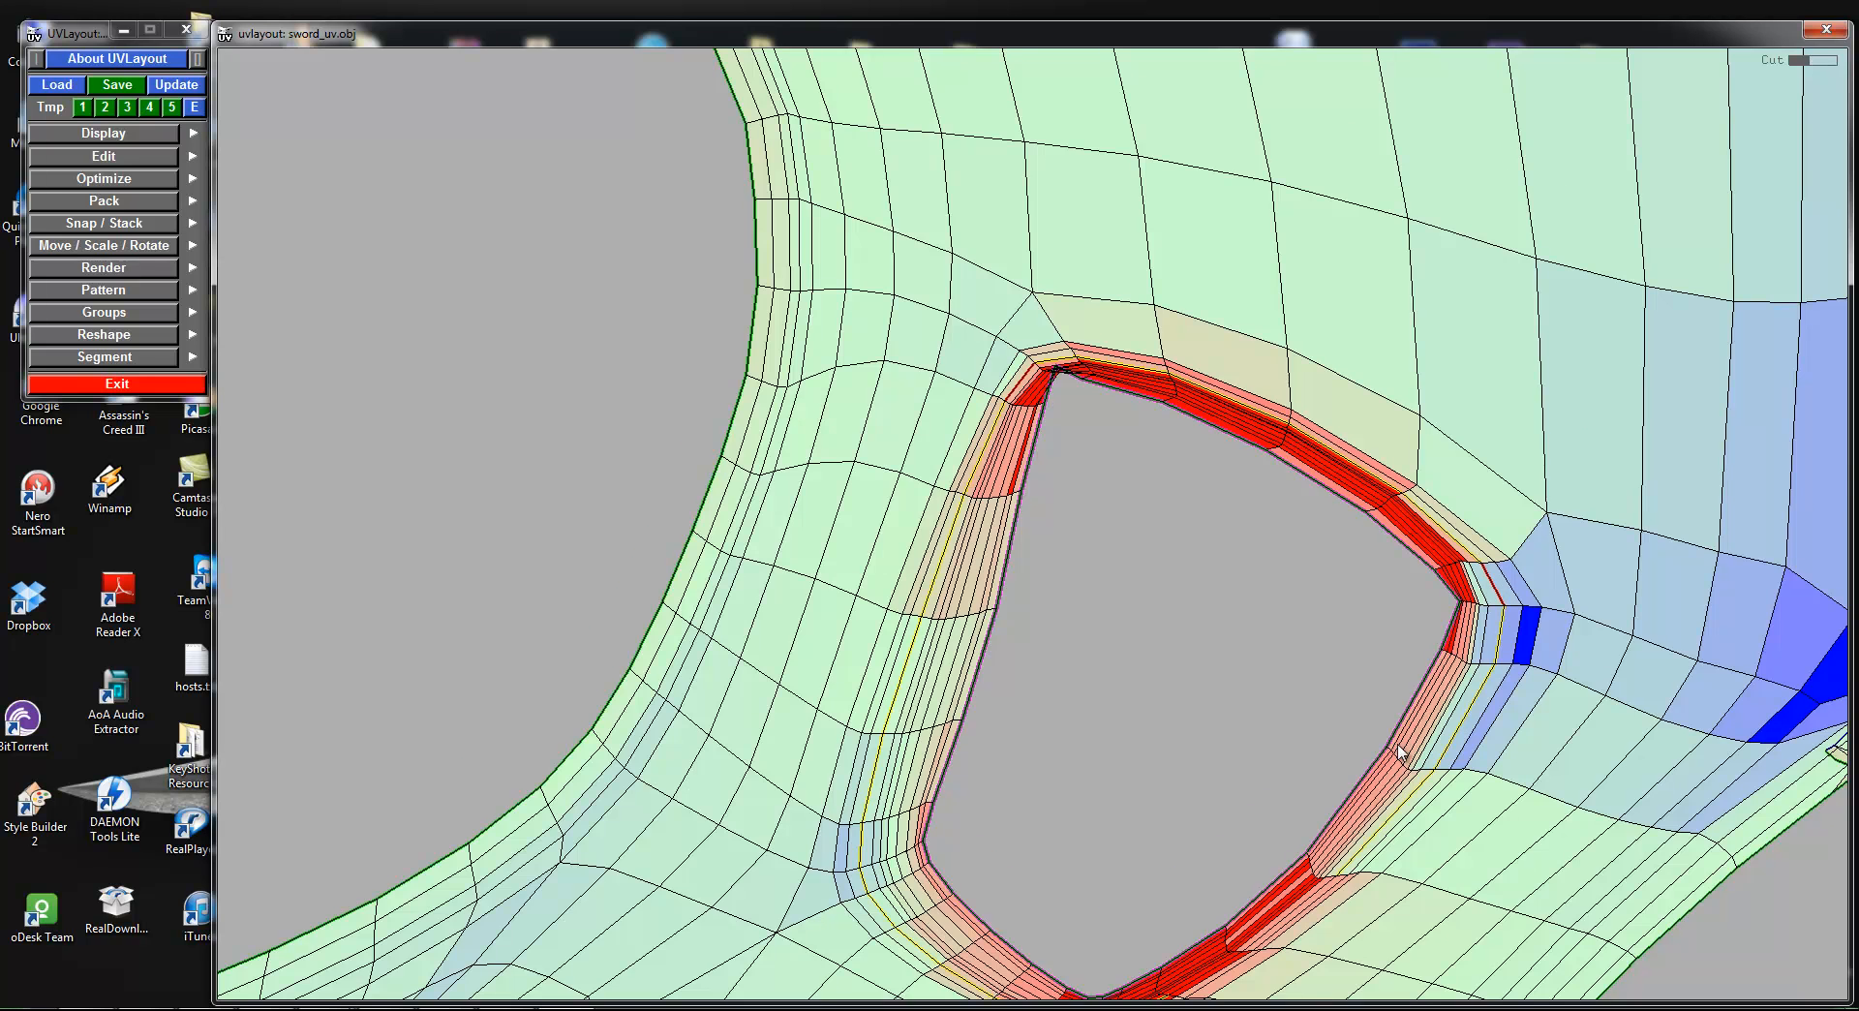
{"action": "middle_click_drag", "start_coordinate": [1404, 750], "coordinate": [1373, 479]}
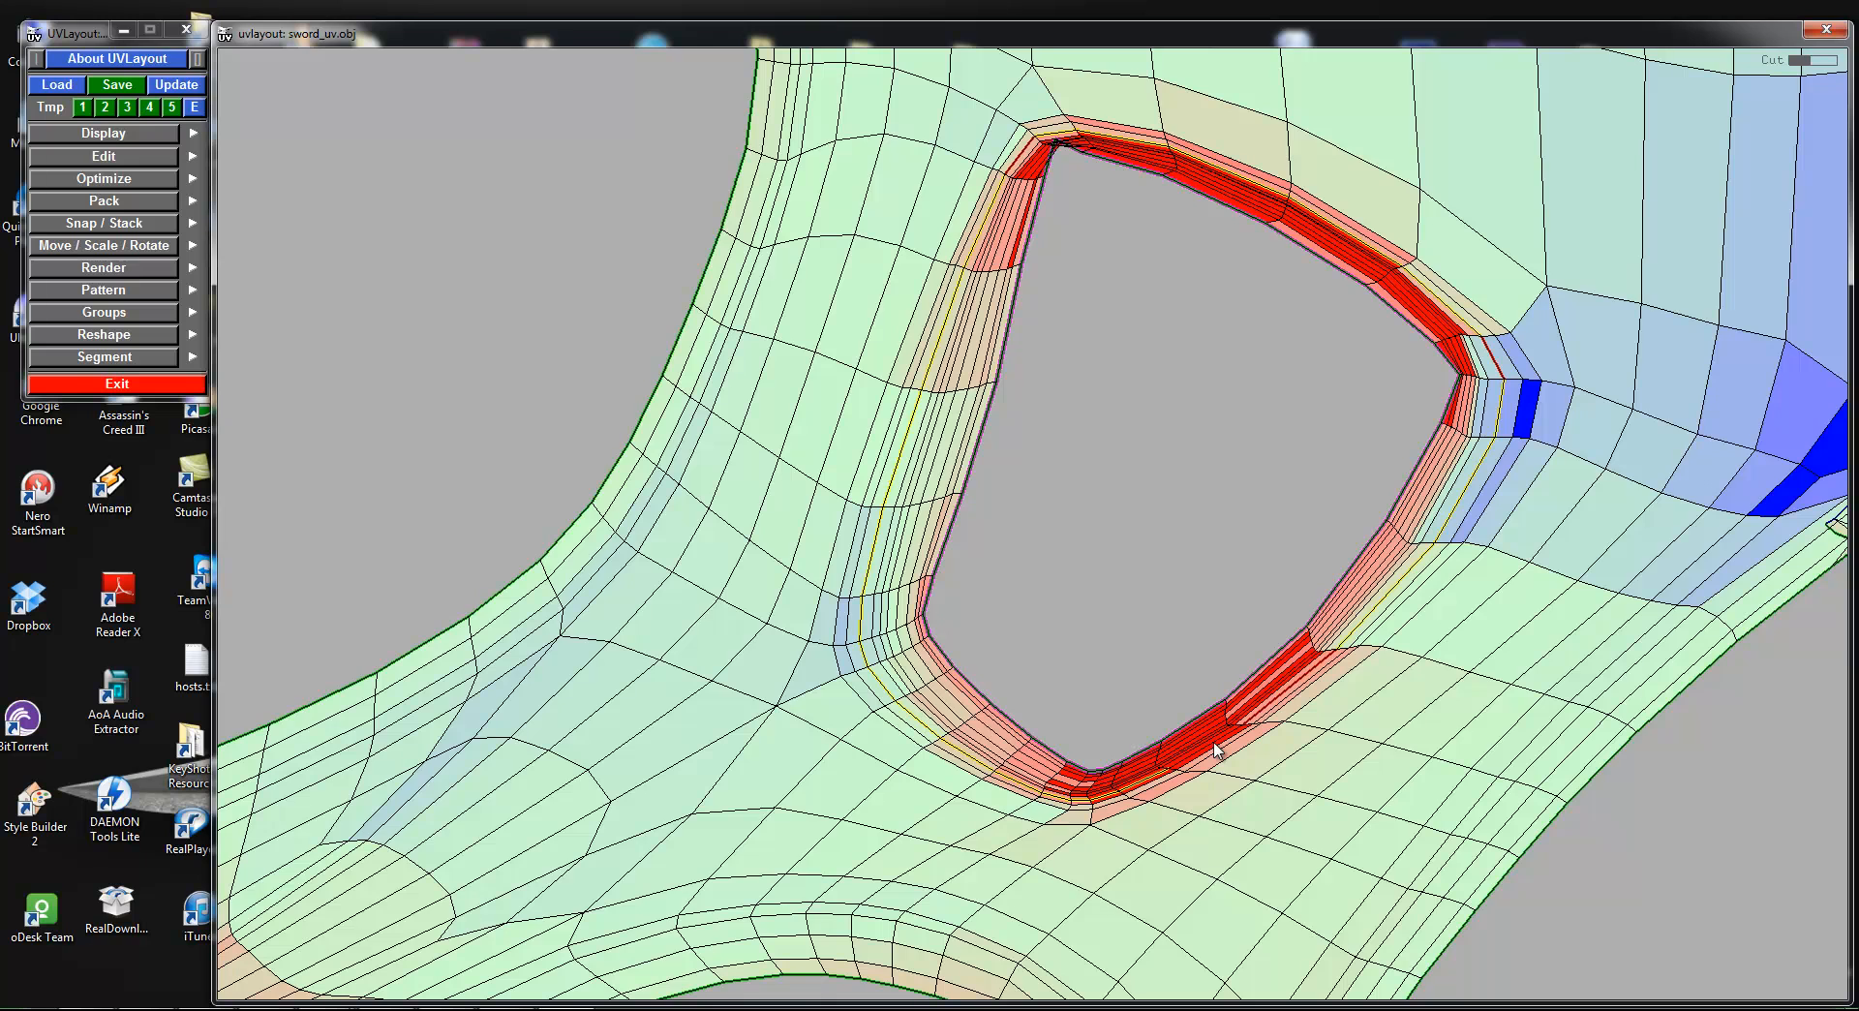
{"action": "scroll", "coordinate": [1226, 751], "scroll_direction": "up", "scroll_amount": 5}
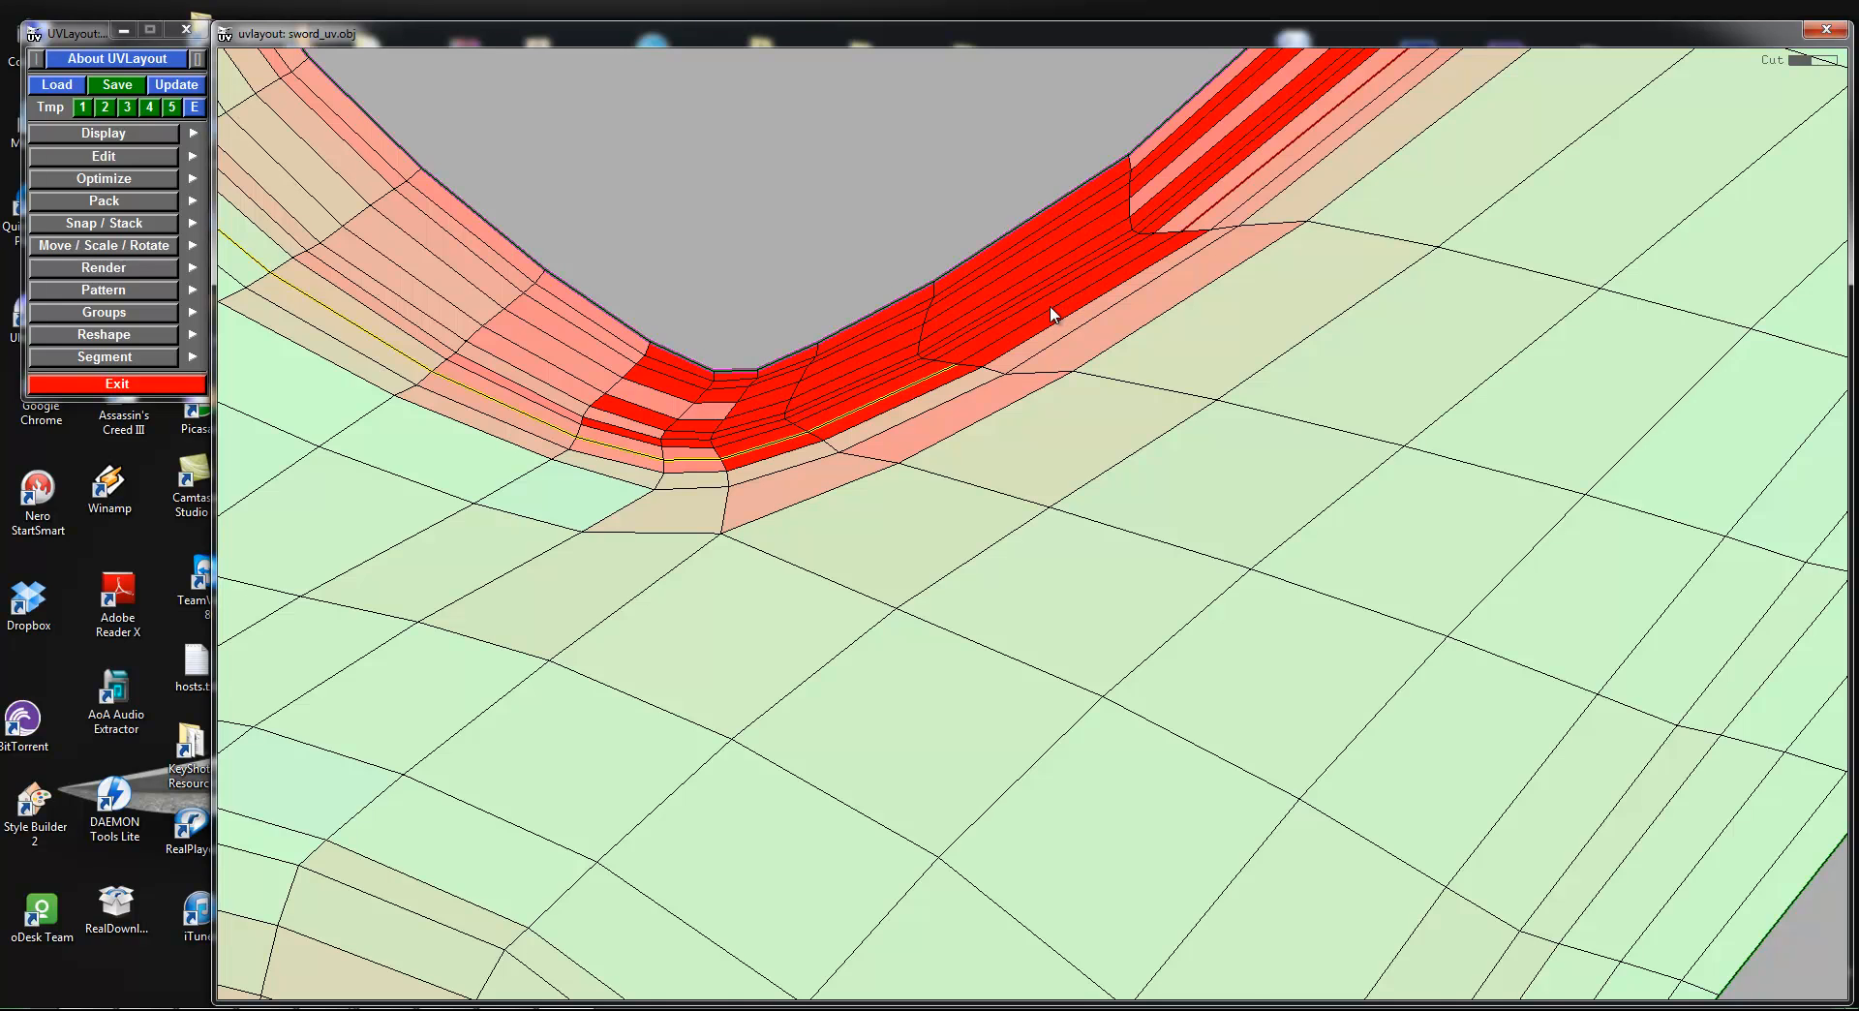
{"action": "scroll", "coordinate": [1055, 318], "scroll_direction": "down", "scroll_amount": 2}
{"action": "key", "text": "Return"}
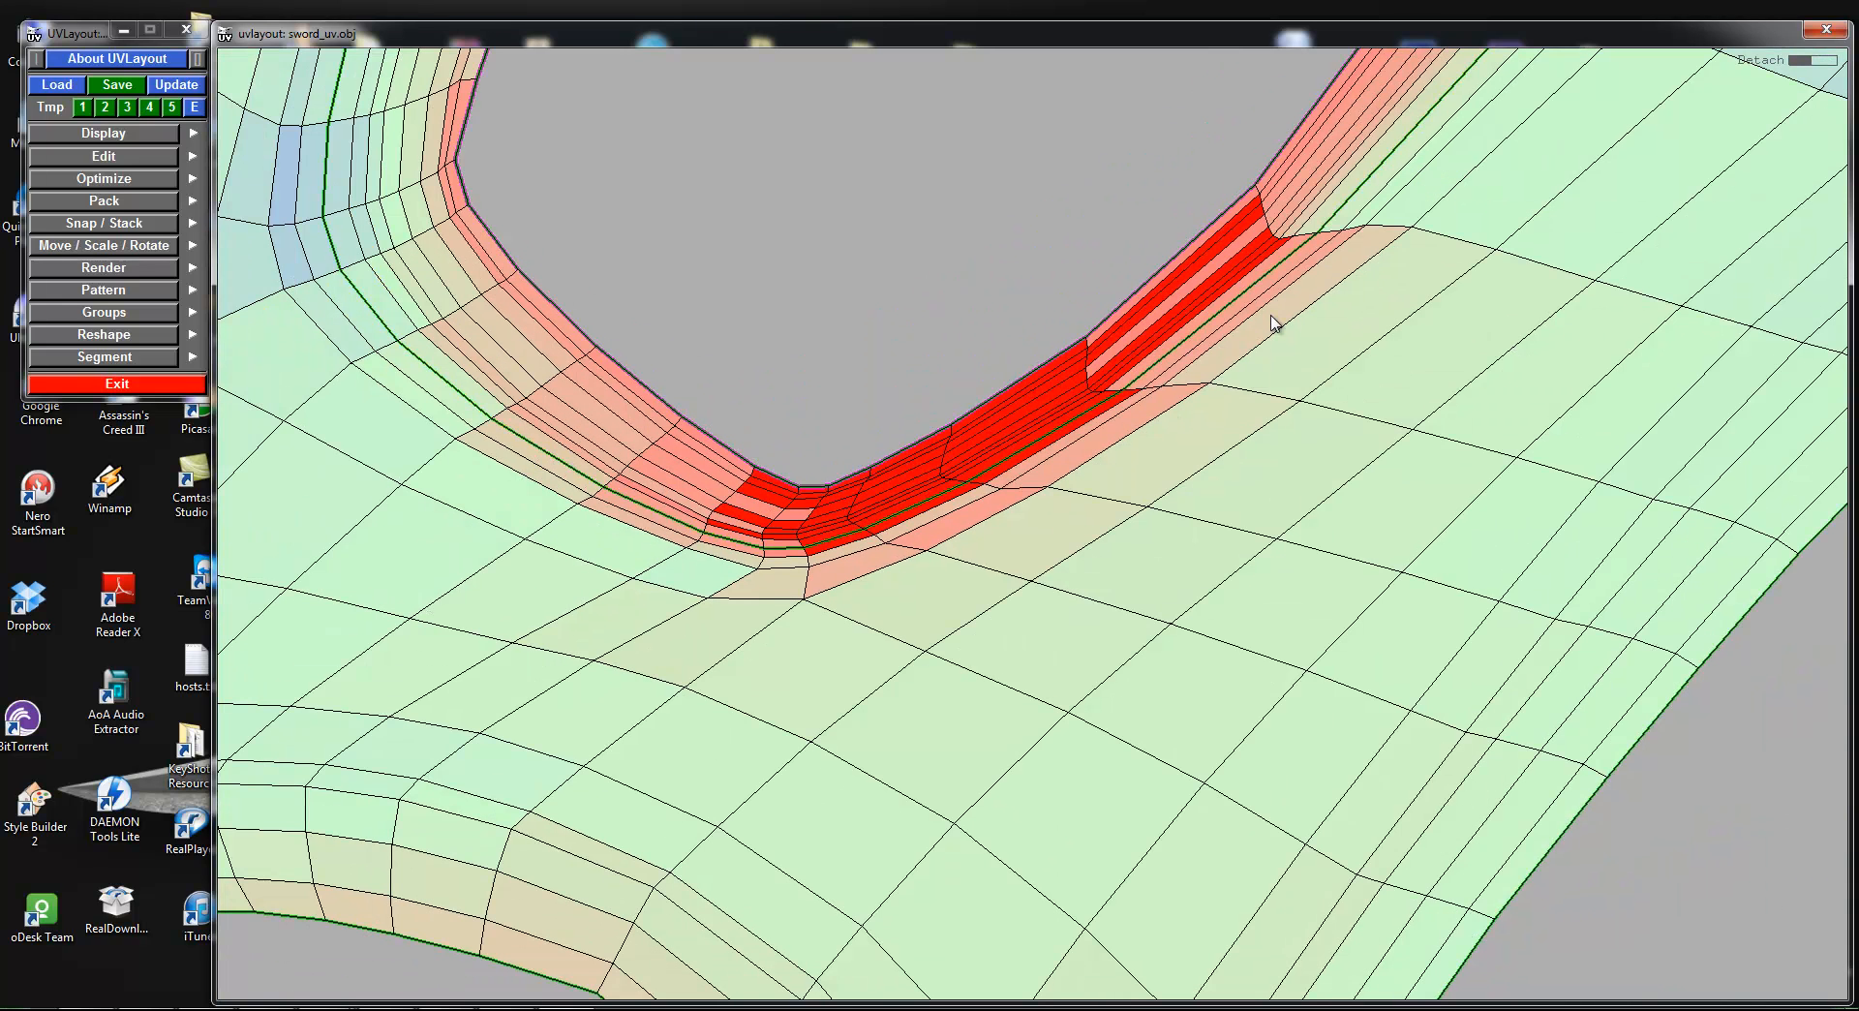
Step: Move the ring detached from the left hole out of the shell and beside the other detached ring
{"action": "scroll", "coordinate": [1272, 323], "scroll_direction": "down", "scroll_amount": 3}
{"action": "middle_click_drag", "start_coordinate": [1058, 158], "coordinate": [1627, 753]}
{"action": "right_click_drag", "start_coordinate": [1627, 753], "coordinate": [1345, 768]}
{"action": "middle_click_drag", "start_coordinate": [1348, 768], "coordinate": [924, 476]}
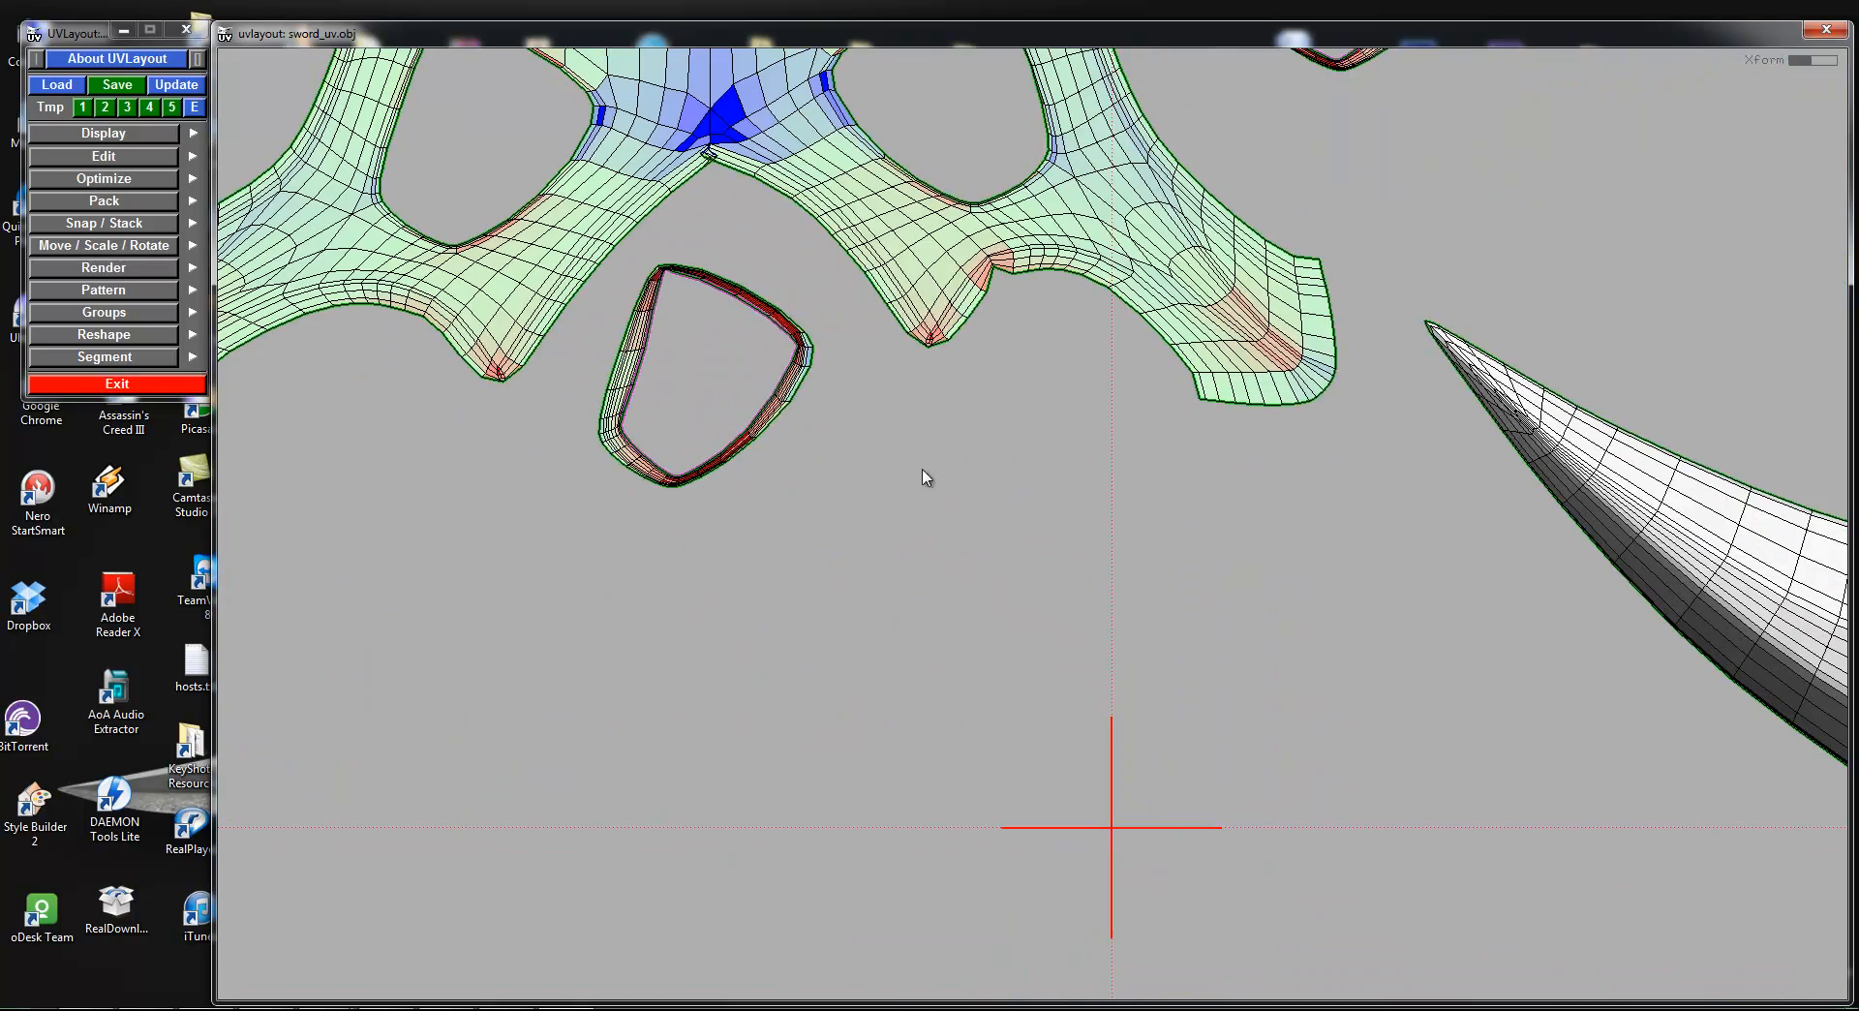
{"action": "middle_click_drag", "start_coordinate": [787, 398], "coordinate": [1698, 165]}
{"action": "right_click_drag", "start_coordinate": [1698, 164], "coordinate": [1333, 150]}
{"action": "middle_click_drag", "start_coordinate": [1333, 150], "coordinate": [1461, 563]}
Step: Move the overlapping points at the notch between the inner legs apart so both sides of the split unfold
{"action": "middle_click_drag", "start_coordinate": [1394, 741], "coordinate": [1586, 577]}
{"action": "right_click_drag", "start_coordinate": [1169, 465], "coordinate": [883, 635]}
{"action": "middle_click_drag", "start_coordinate": [884, 635], "coordinate": [1165, 367]}
{"action": "right_click_drag", "start_coordinate": [1165, 367], "coordinate": [1761, 649]}
{"action": "middle_click_drag", "start_coordinate": [1467, 376], "coordinate": [1009, 448]}
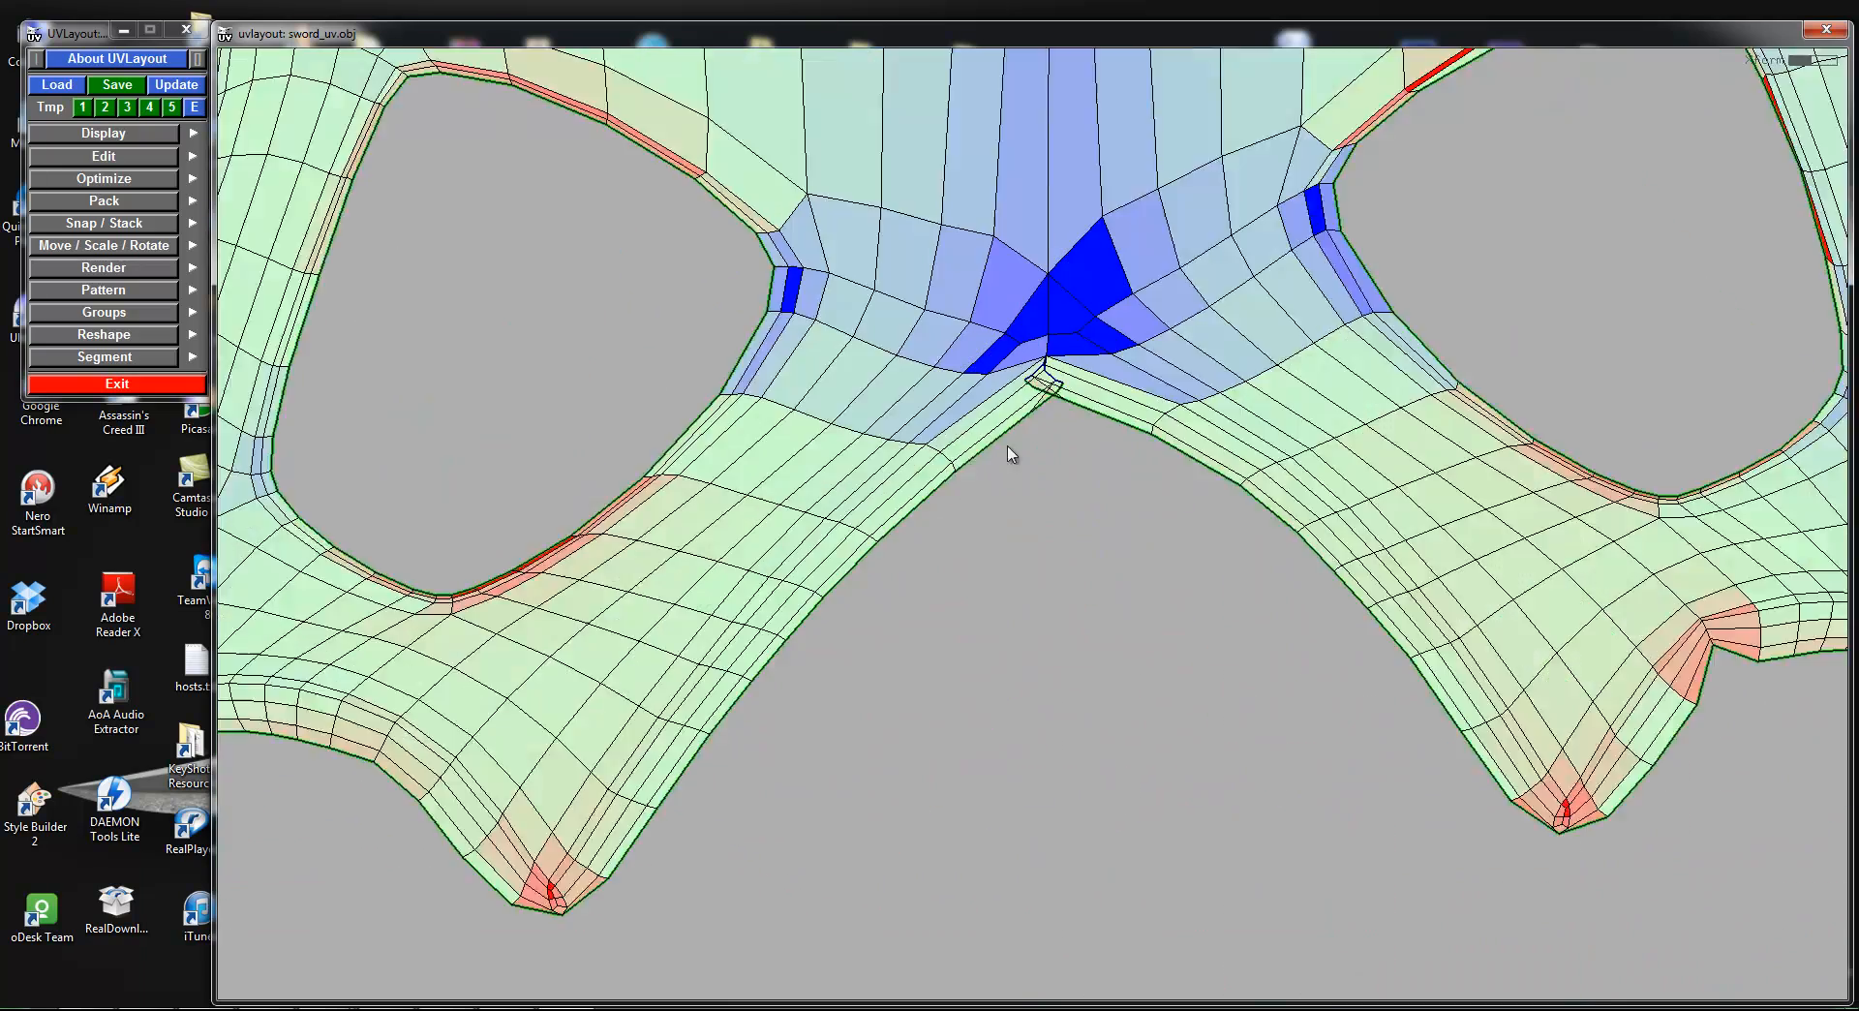
{"action": "right_click_drag", "start_coordinate": [1009, 448], "coordinate": [1033, 244]}
{"action": "middle_click_drag", "start_coordinate": [1034, 244], "coordinate": [1042, 349]}
{"action": "right_click_drag", "start_coordinate": [920, 272], "coordinate": [964, 304]}
{"action": "middle_click_drag", "start_coordinate": [1044, 298], "coordinate": [1114, 302]}
{"action": "right_click_drag", "start_coordinate": [1082, 288], "coordinate": [1113, 298]}
{"action": "middle_click_drag", "start_coordinate": [1110, 327], "coordinate": [1129, 366], "text": "ctrl"}
{"action": "right_click_drag", "start_coordinate": [1128, 365], "coordinate": [1058, 365]}
{"action": "middle_click_drag", "start_coordinate": [1041, 392], "coordinate": [1060, 455], "text": "ctrl"}
{"action": "mouse_move", "coordinate": [1125, 405]}
{"action": "middle_mouse_down", "text": "ctrl"}
{"action": "mouse_move", "coordinate": [1085, 422]}
{"action": "mouse_move", "coordinate": [1076, 343]}
{"action": "mouse_move", "coordinate": [1088, 407]}
{"action": "middle_mouse_up", "text": "ctrl"}
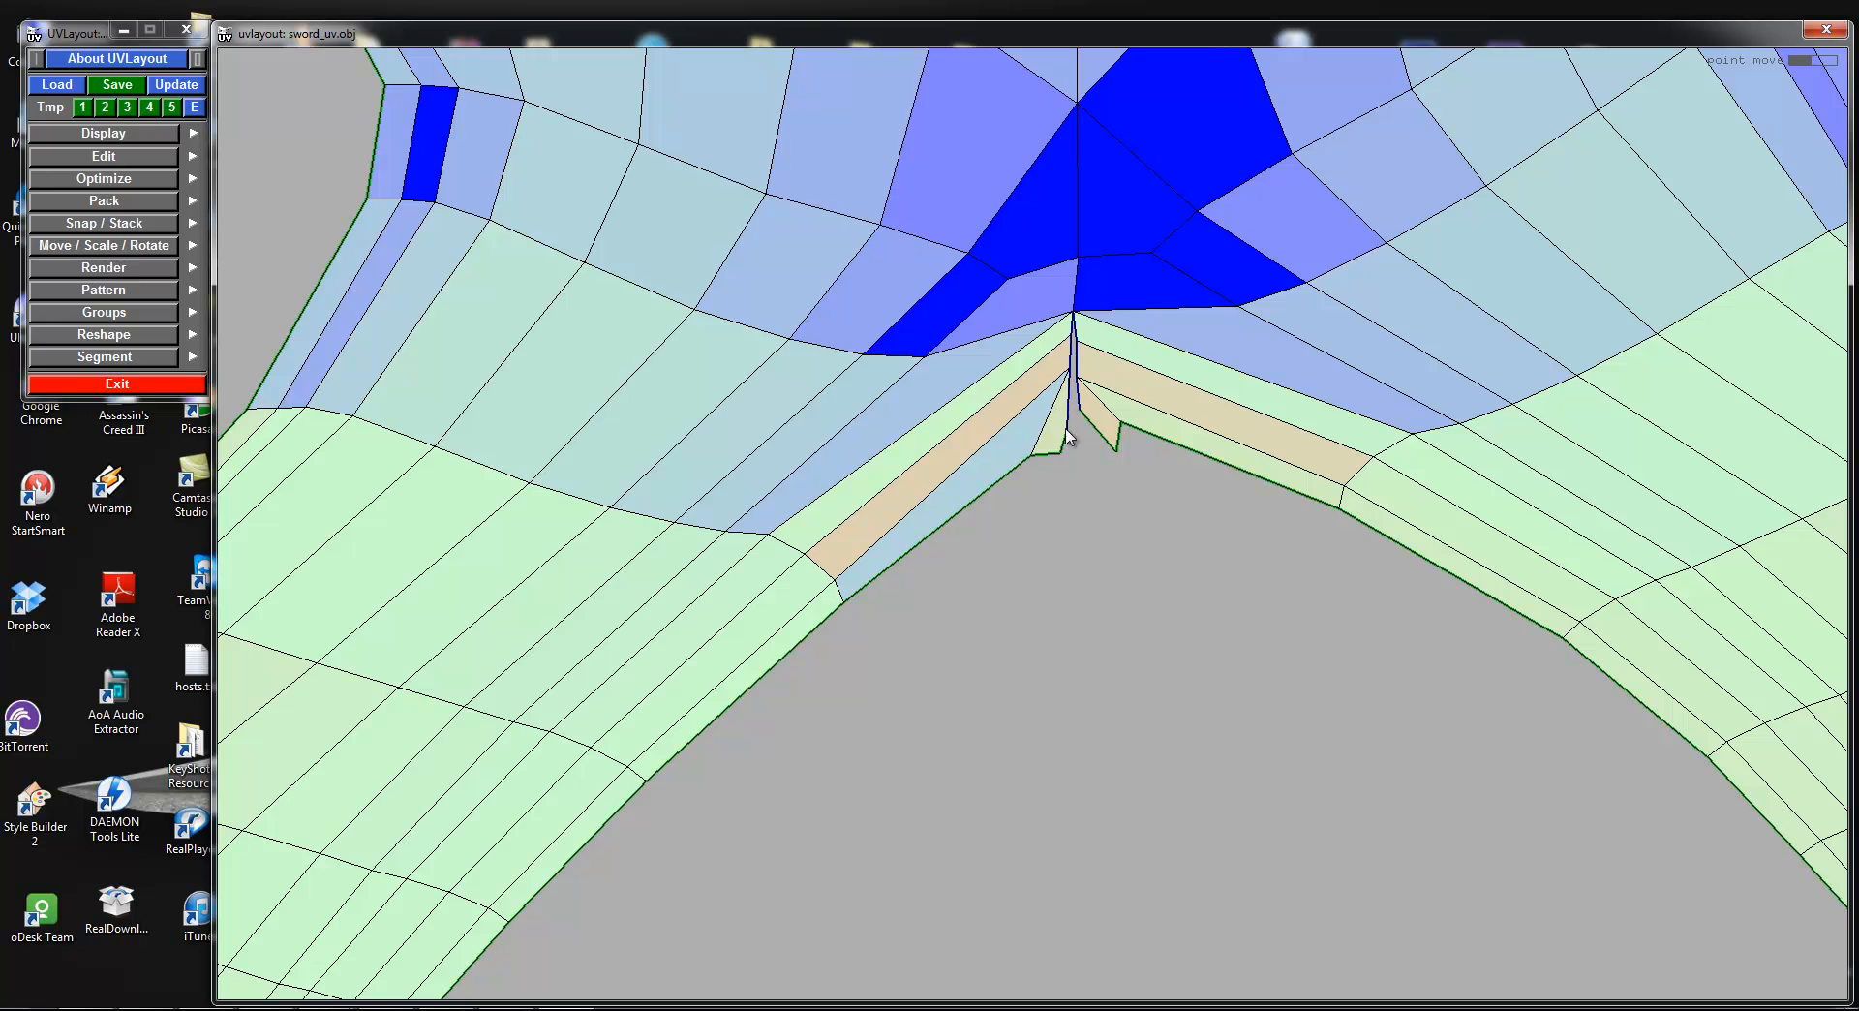
{"action": "middle_click_drag", "start_coordinate": [1069, 426], "coordinate": [1075, 414], "text": "ctrl"}
Step: Align and pin the points along both sides of the notch, then flatten the shell again
{"action": "right_click_drag", "start_coordinate": [1062, 406], "coordinate": [1153, 345]}
{"action": "middle_click_drag", "start_coordinate": [1098, 305], "coordinate": [1120, 392]}
{"action": "middle_click_drag", "start_coordinate": [1113, 295], "coordinate": [1107, 283], "text": "ctrl"}
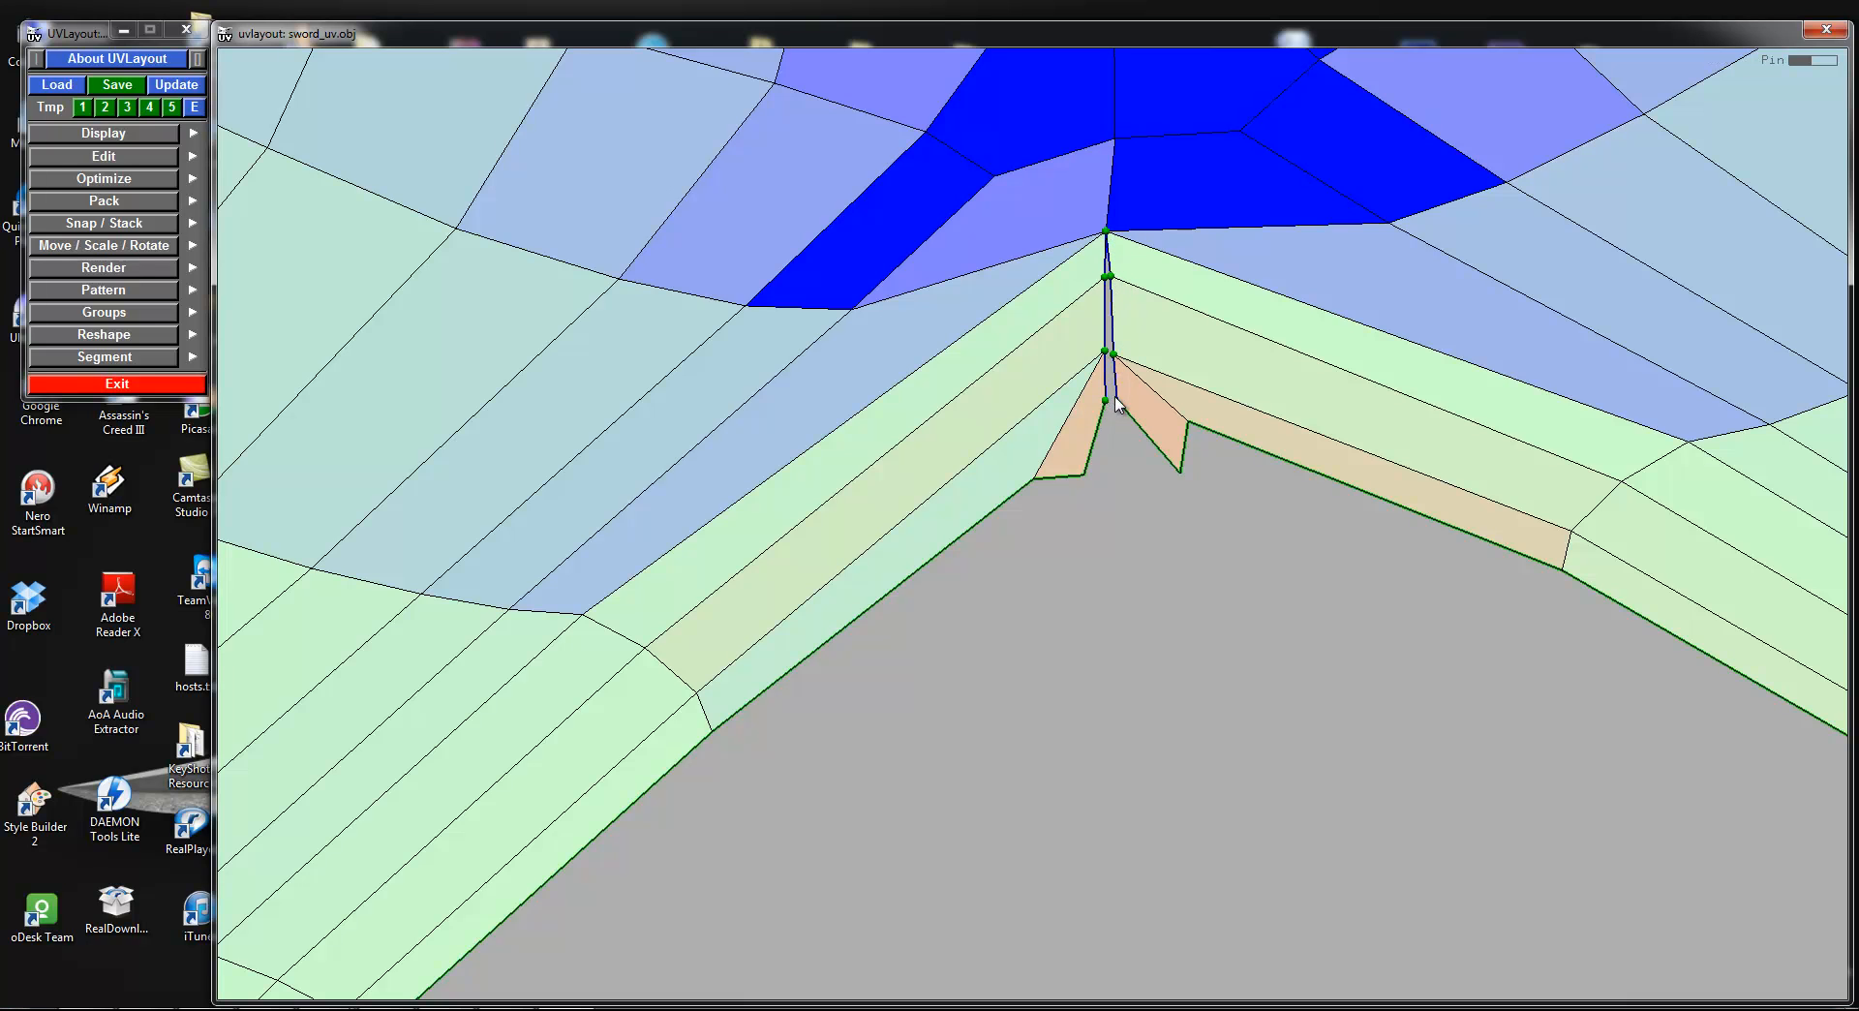
{"action": "key", "text": "f"}
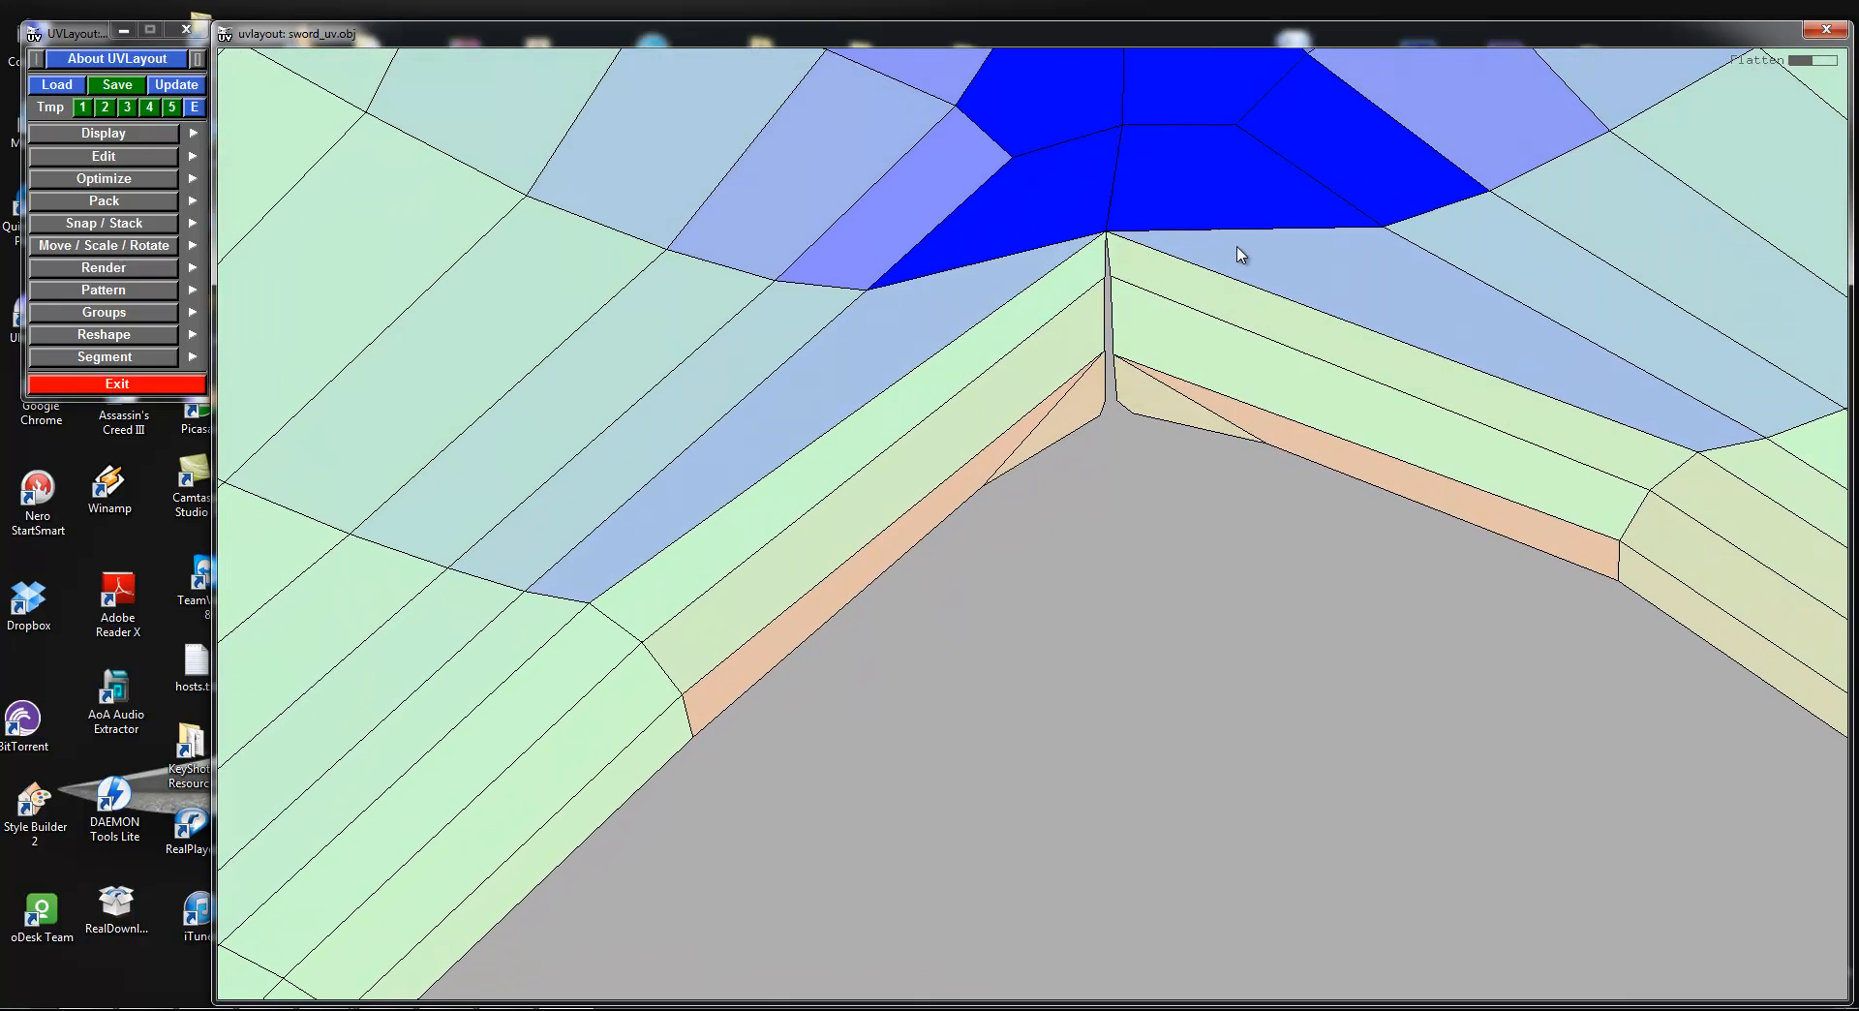
{"action": "right_click_drag", "start_coordinate": [1237, 247], "coordinate": [1225, 291]}
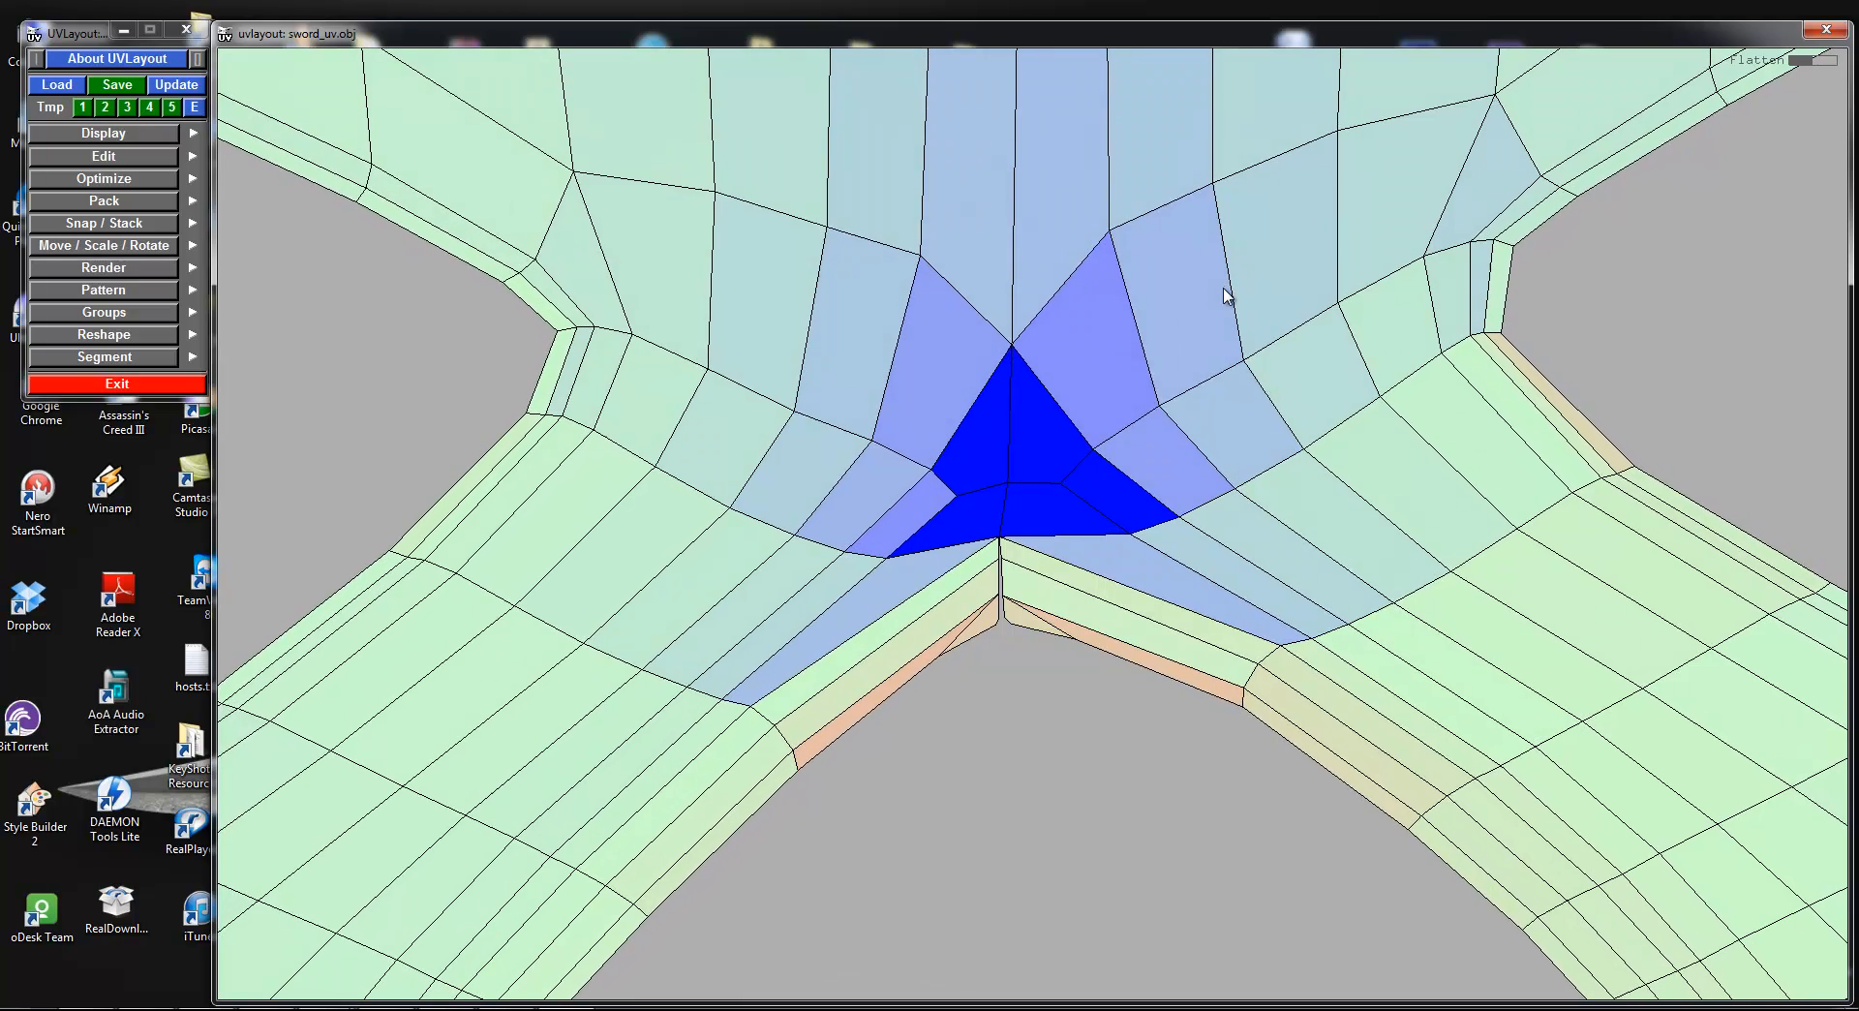
Step: Brush the distorted blue faces above the notch to even them out and adjust the points nearby
{"action": "mouse_move", "coordinate": [1091, 401]}
{"action": "right_mouse_down"}
{"action": "mouse_move", "coordinate": [895, 510]}
{"action": "mouse_move", "coordinate": [1066, 532]}
{"action": "right_mouse_up"}
{"action": "key", "text": "5"}
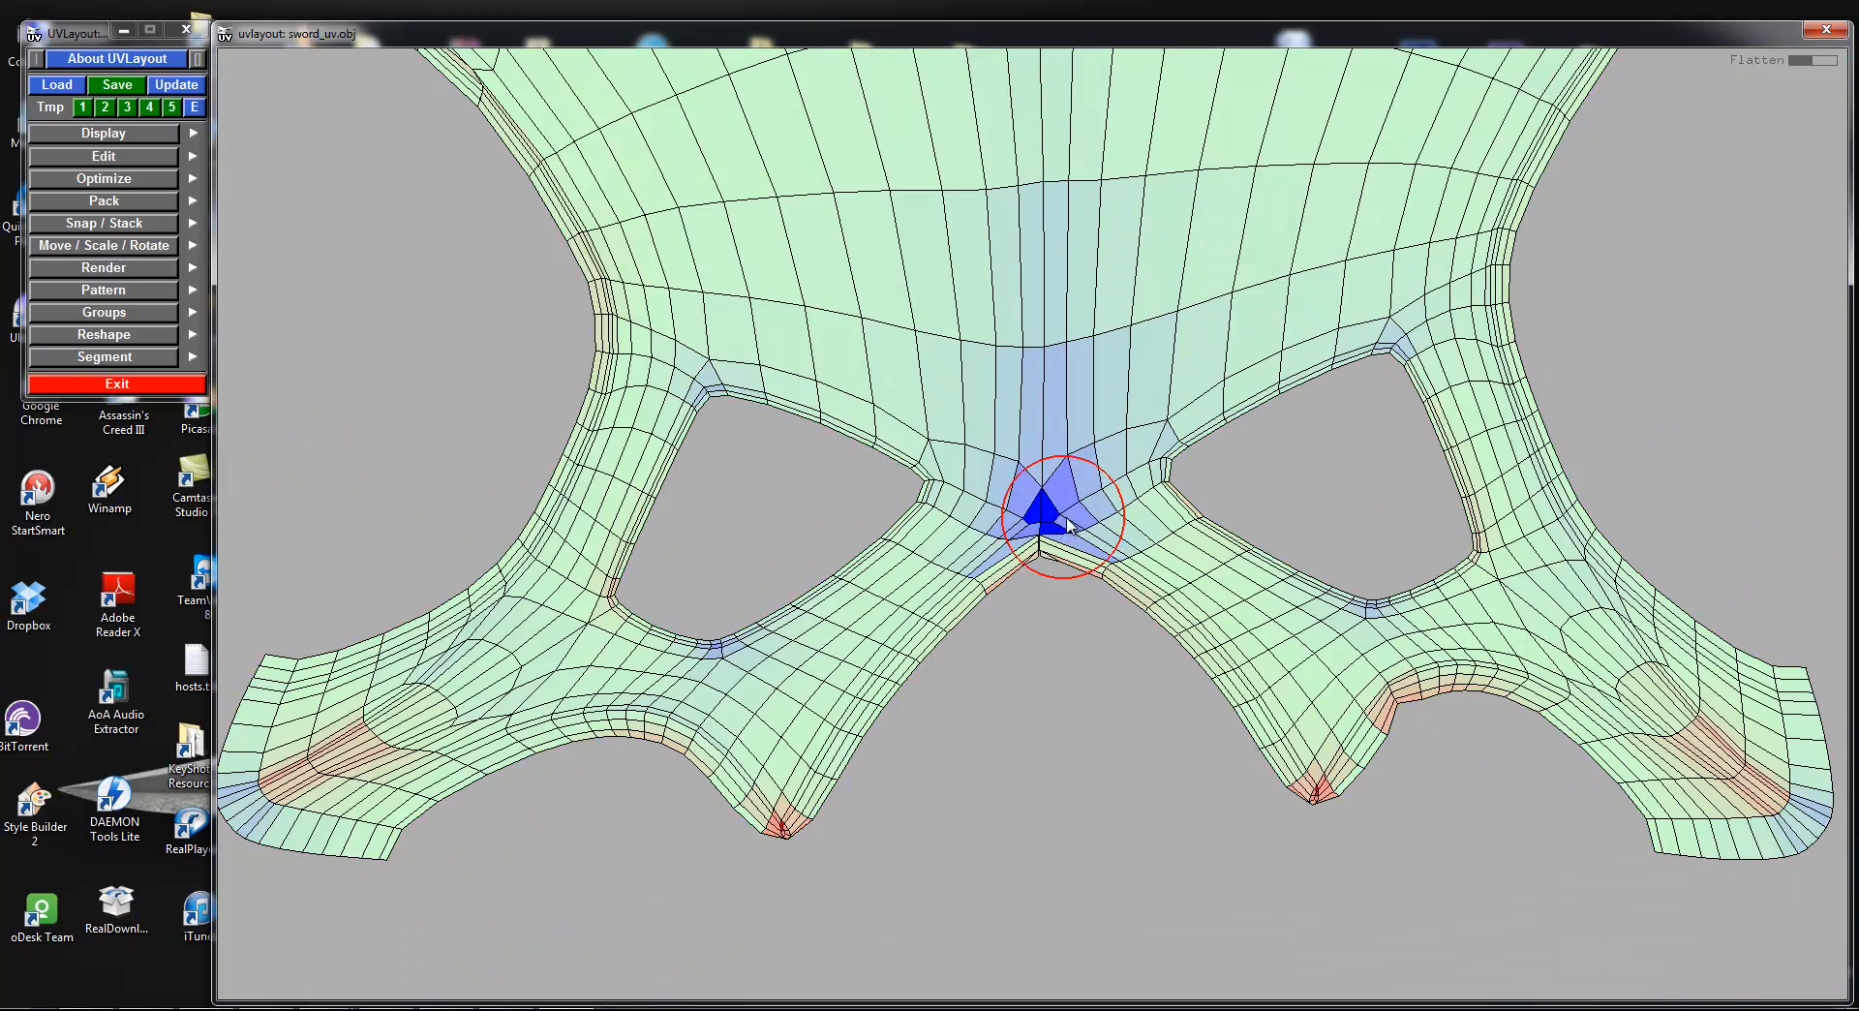
{"action": "key", "text": "5"}
{"action": "right_click_drag", "start_coordinate": [1054, 483], "coordinate": [1055, 576]}
{"action": "middle_click_drag", "start_coordinate": [1070, 622], "coordinate": [1052, 619], "text": "ctrl"}
{"action": "middle_click_drag", "start_coordinate": [926, 642], "coordinate": [932, 631], "text": "ctrl"}
Step: Restart the flattening of the lower separate ring beside the guard shells from a rounded outline and release its boundary
{"action": "right_click_drag", "start_coordinate": [1099, 590], "coordinate": [1131, 427]}
{"action": "middle_click_drag", "start_coordinate": [1131, 427], "coordinate": [736, 691]}
{"action": "middle_click_drag", "start_coordinate": [913, 539], "coordinate": [1011, 472]}
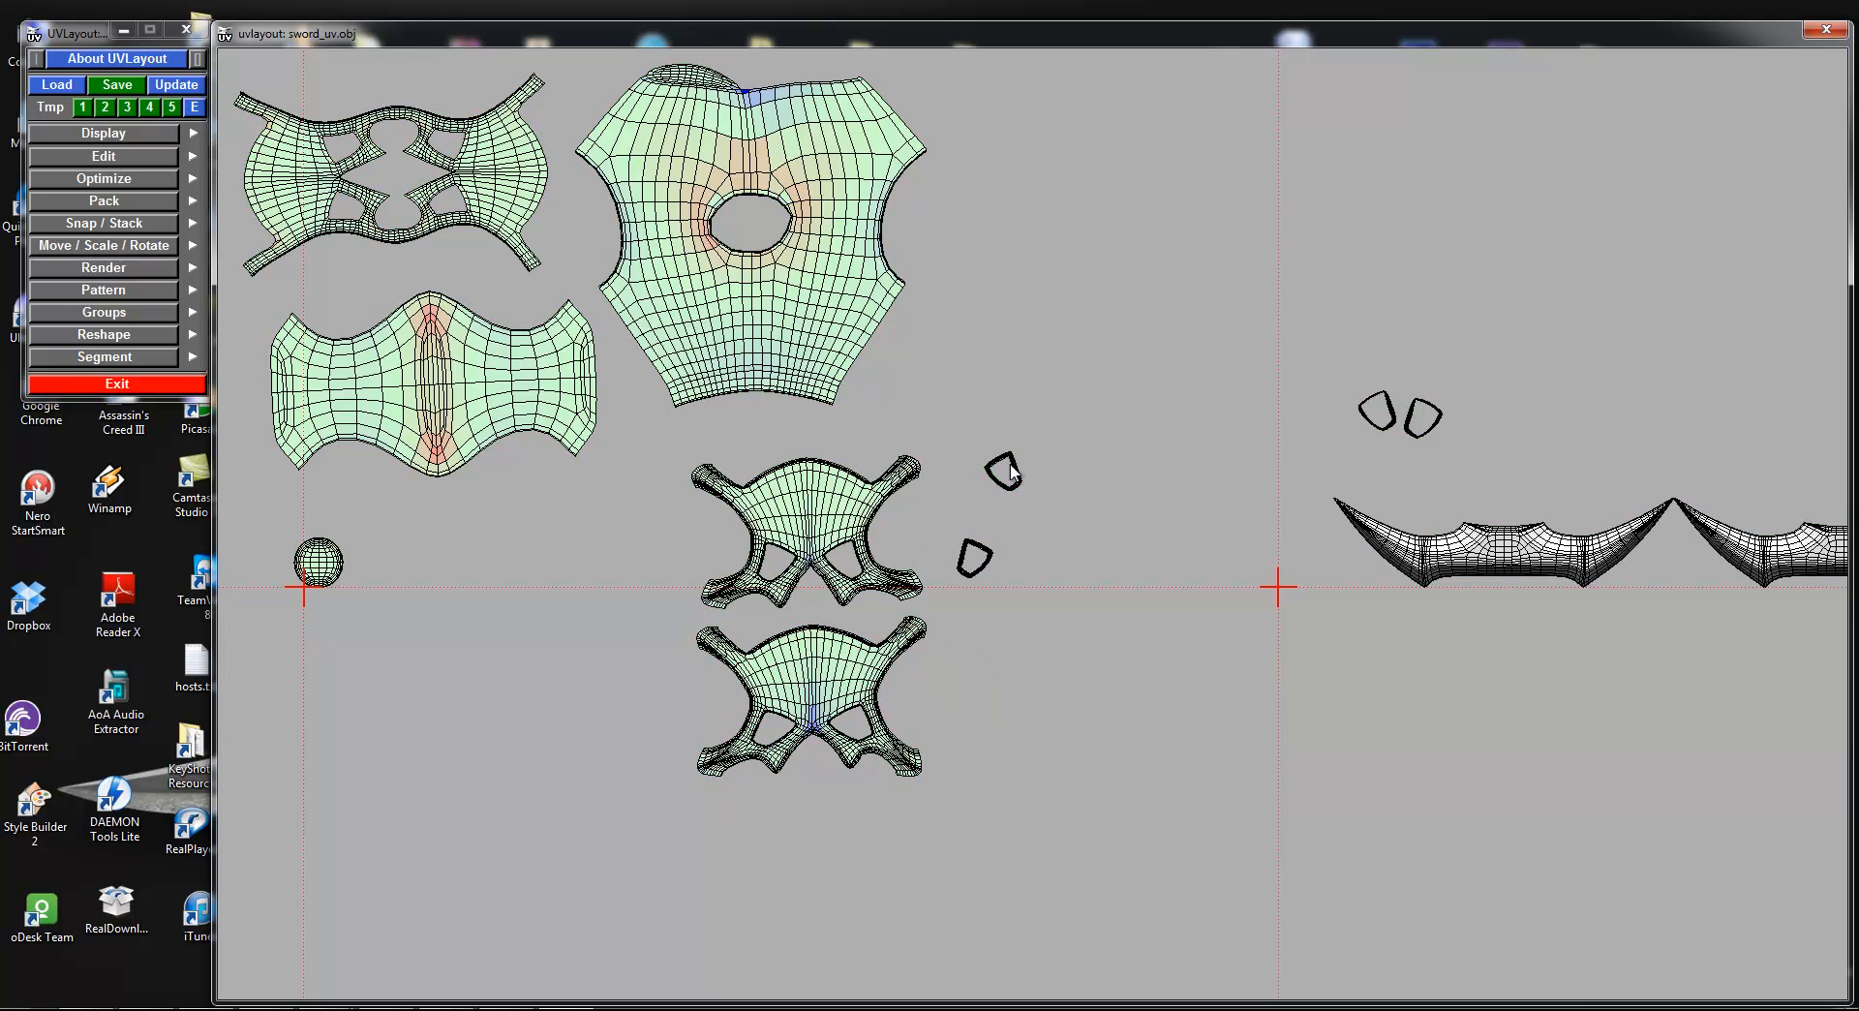
{"action": "scroll", "coordinate": [1033, 517], "scroll_direction": "up", "scroll_amount": 3}
{"action": "left_click_drag", "start_coordinate": [931, 566], "coordinate": [895, 536]}
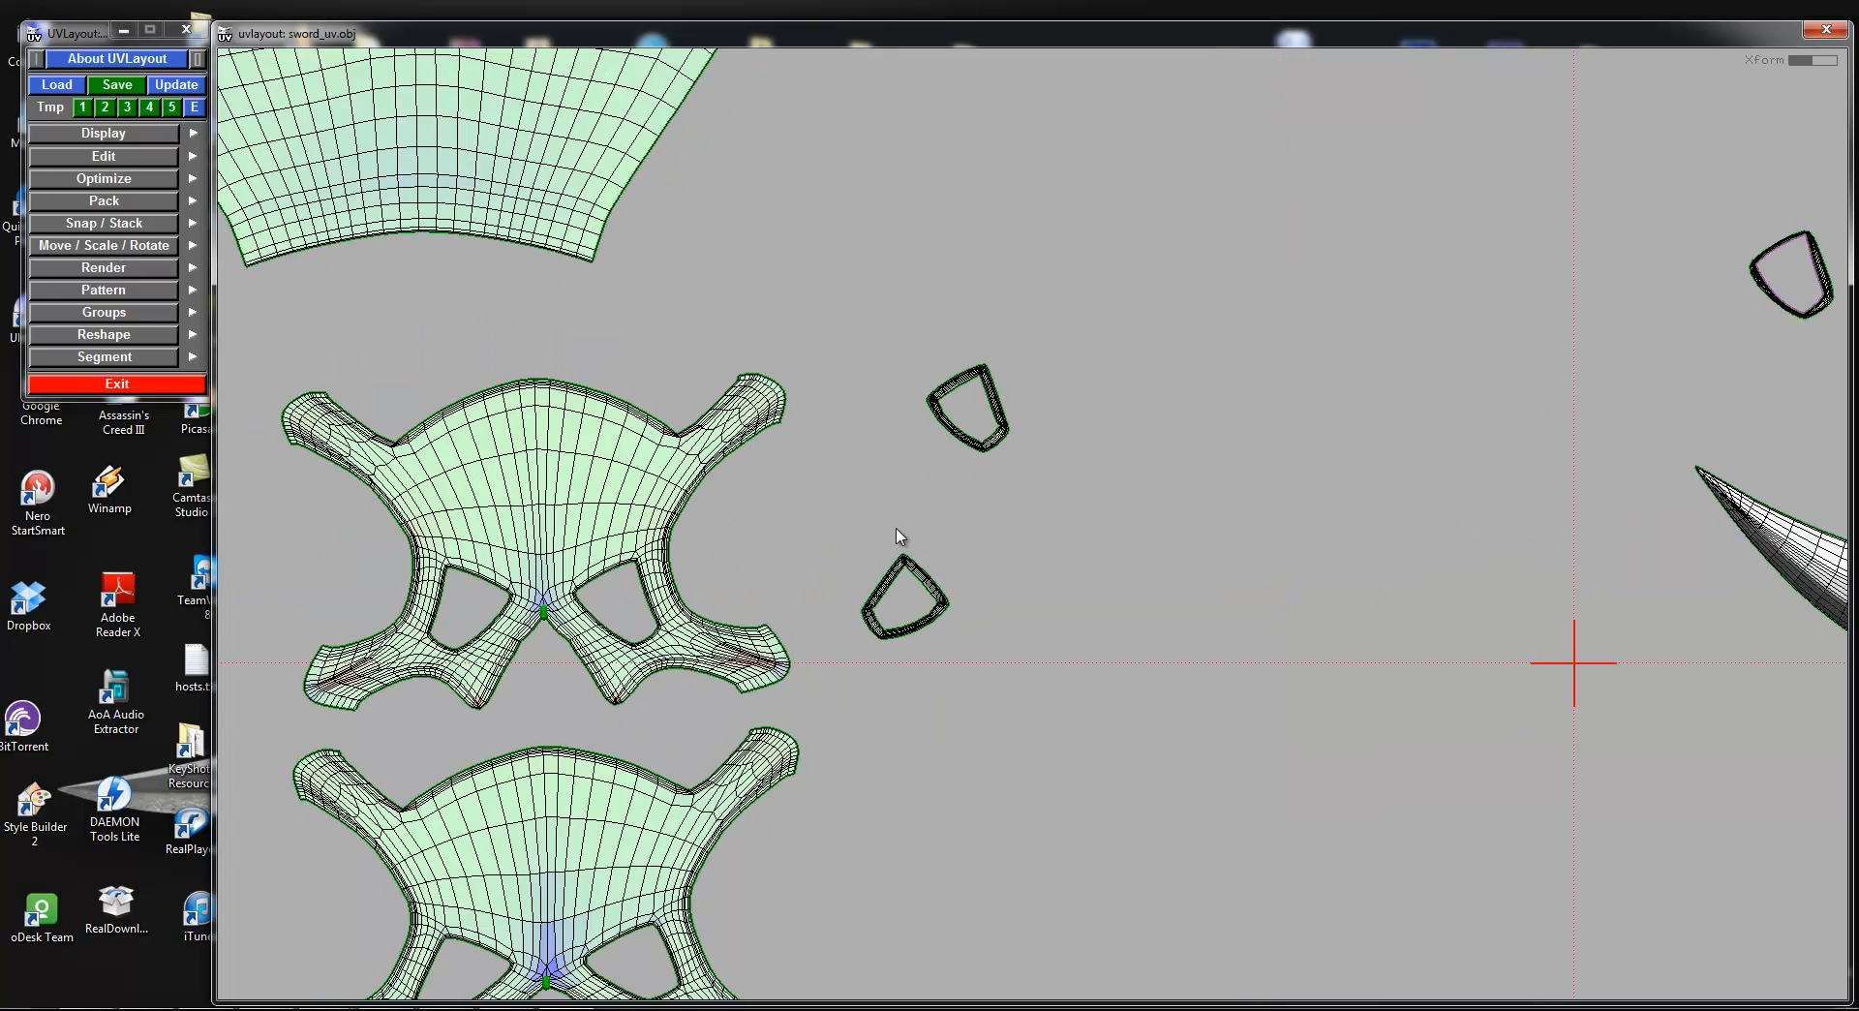
{"action": "right_click_drag", "start_coordinate": [774, 525], "coordinate": [1070, 470]}
{"action": "middle_click_drag", "start_coordinate": [1069, 470], "coordinate": [1271, 274]}
{"action": "right_click_drag", "start_coordinate": [1133, 494], "coordinate": [1224, 581]}
{"action": "right_click_drag", "start_coordinate": [953, 407], "coordinate": [1155, 533]}
{"action": "right_click_drag", "start_coordinate": [948, 414], "coordinate": [960, 487]}
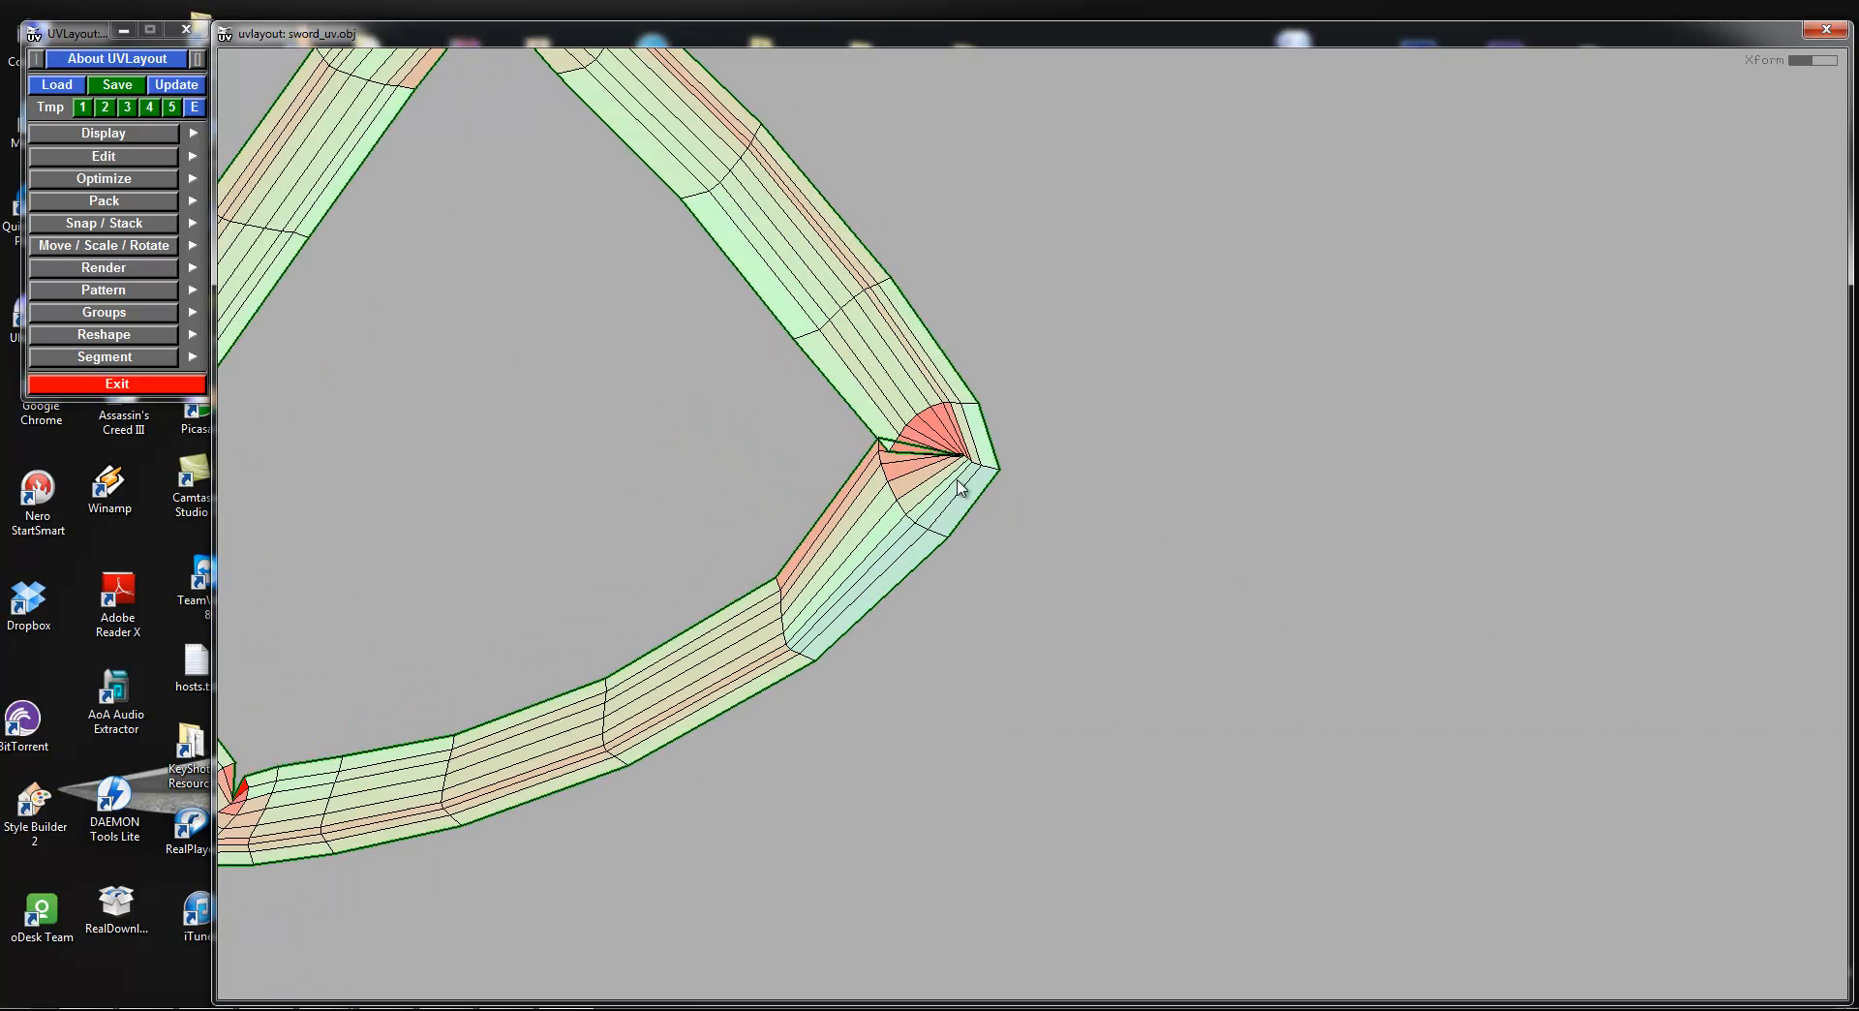
{"action": "key", "text": "shift+f"}
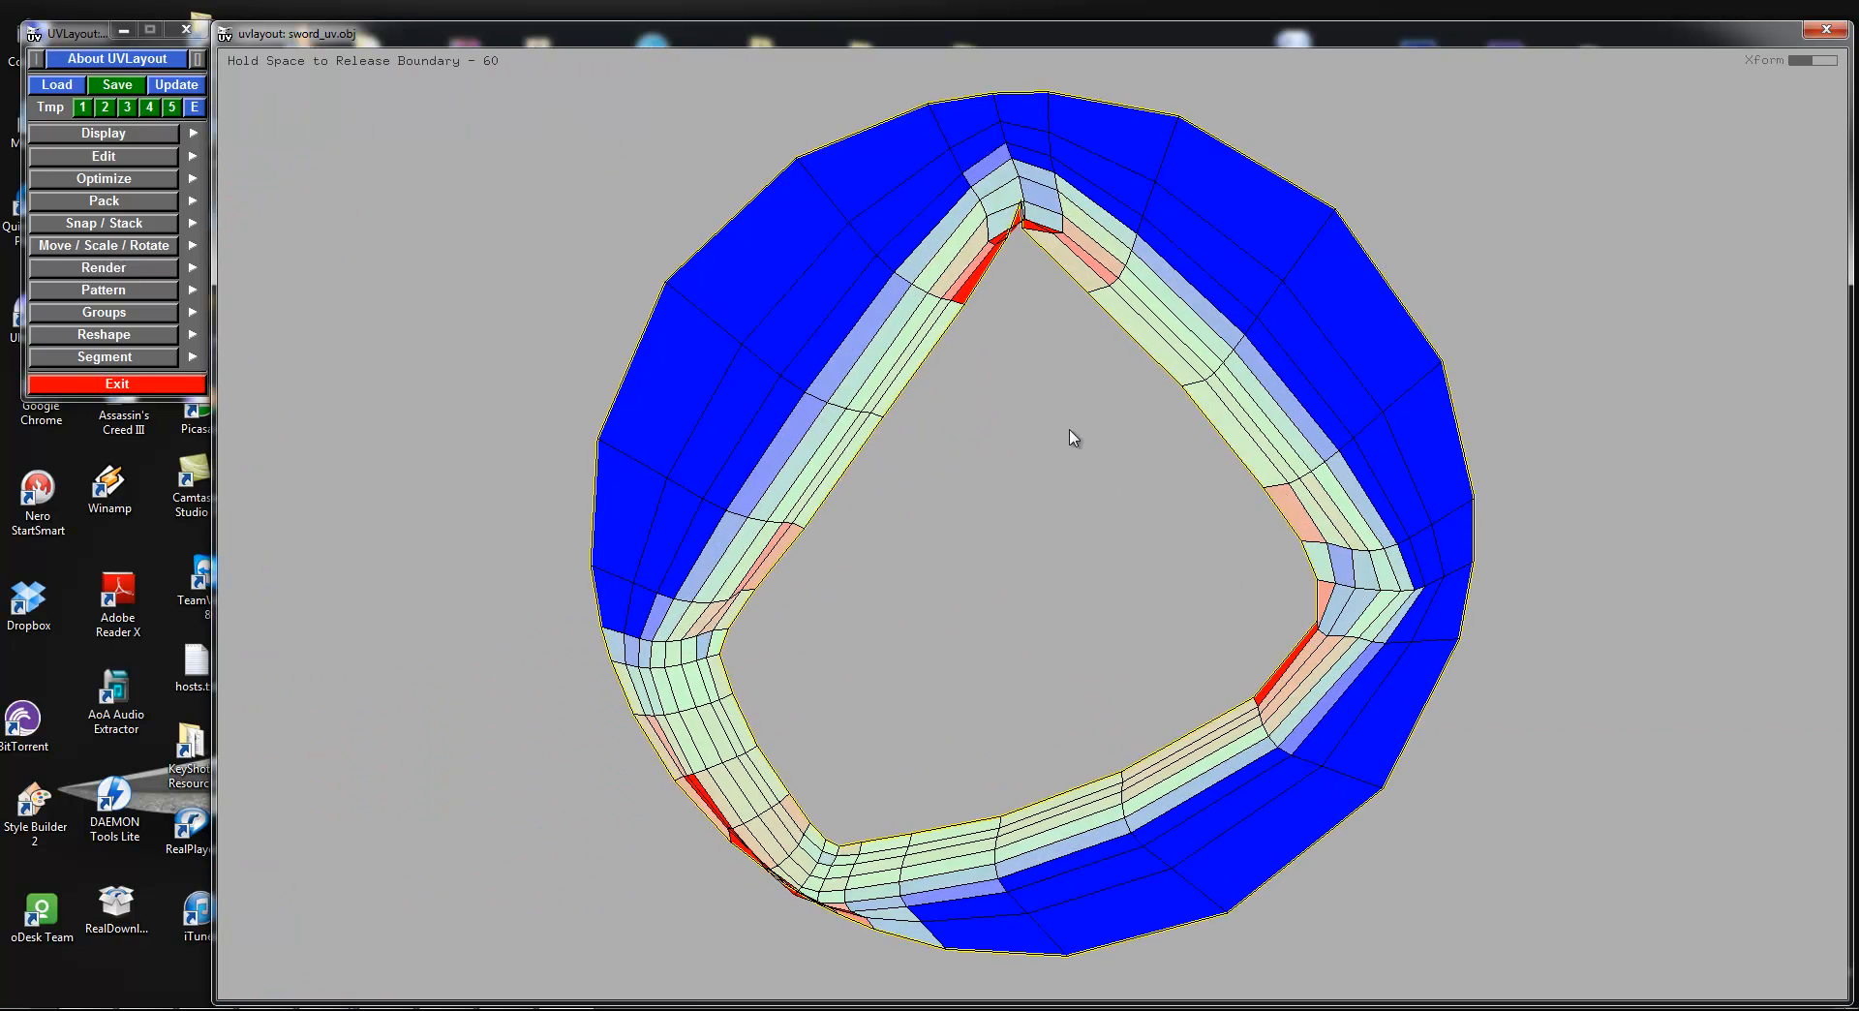
{"action": "key", "text": "space"}
{"action": "key", "text": "space"}
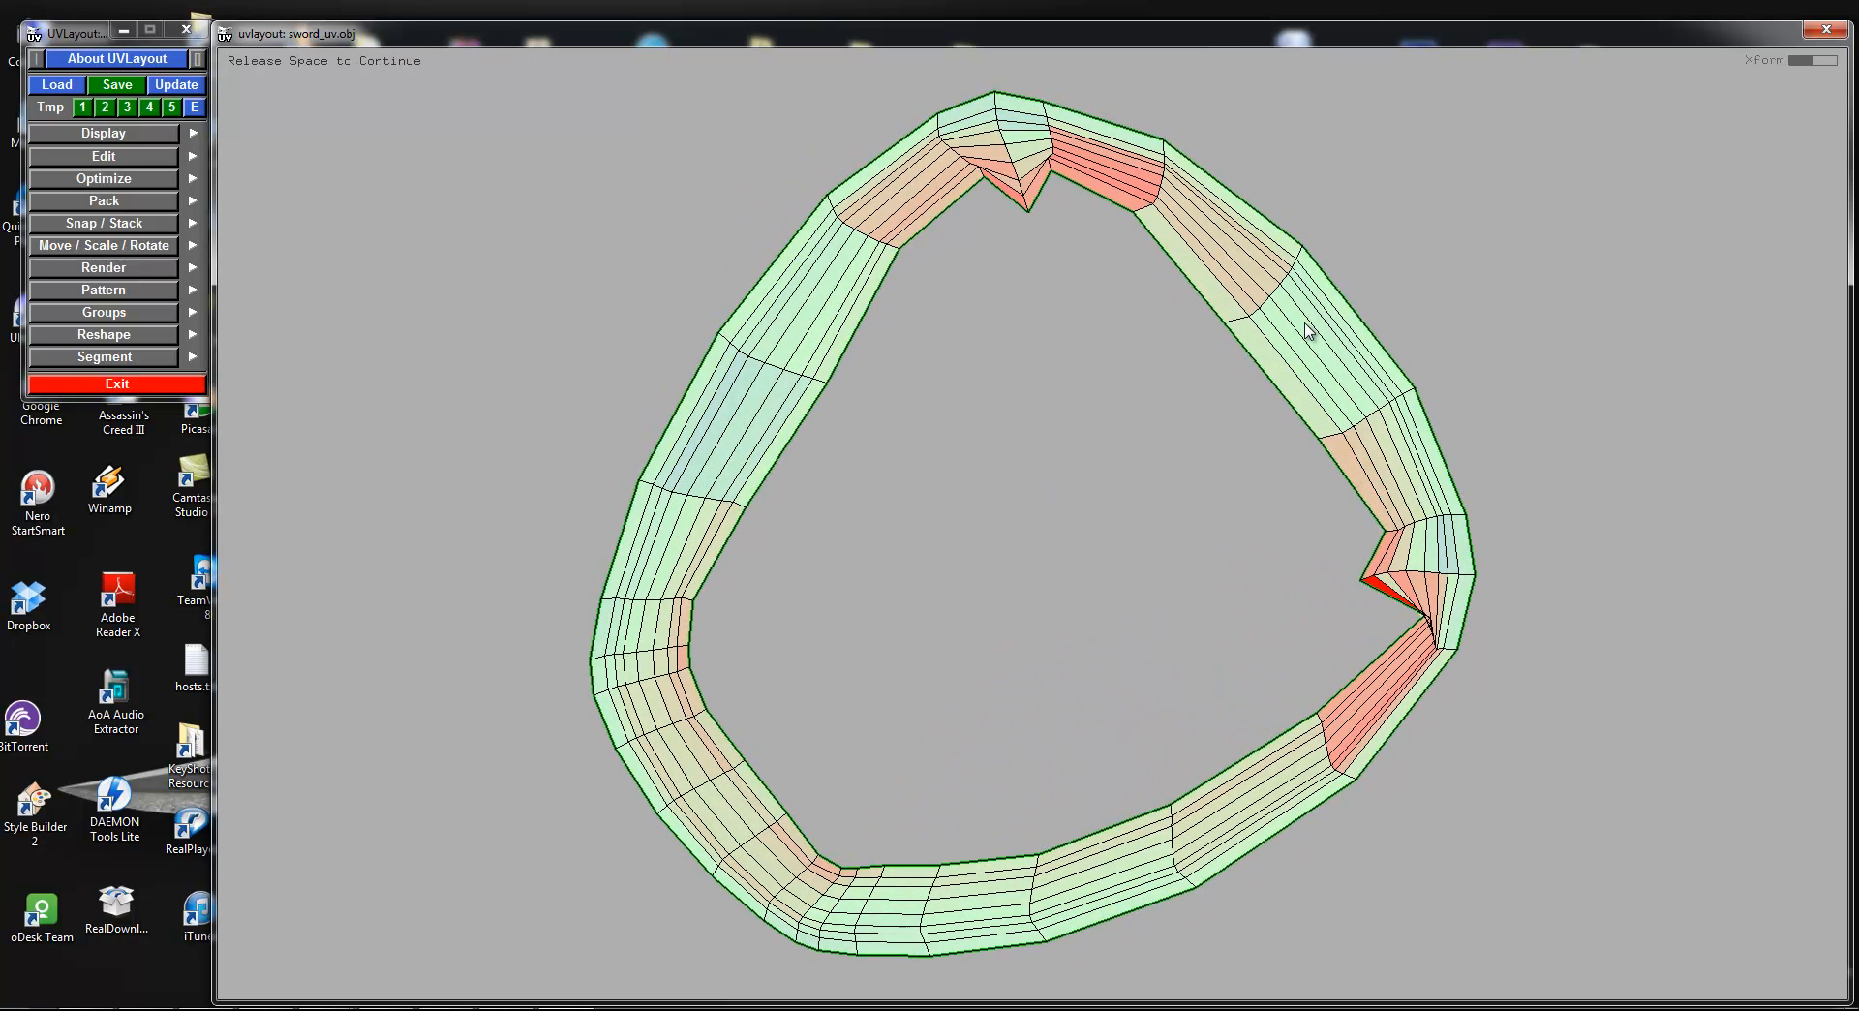
Step: Cut across the ring at its right corner, split it open, straighten it into a rectangular strip and flatten it
{"action": "key", "text": "c"}
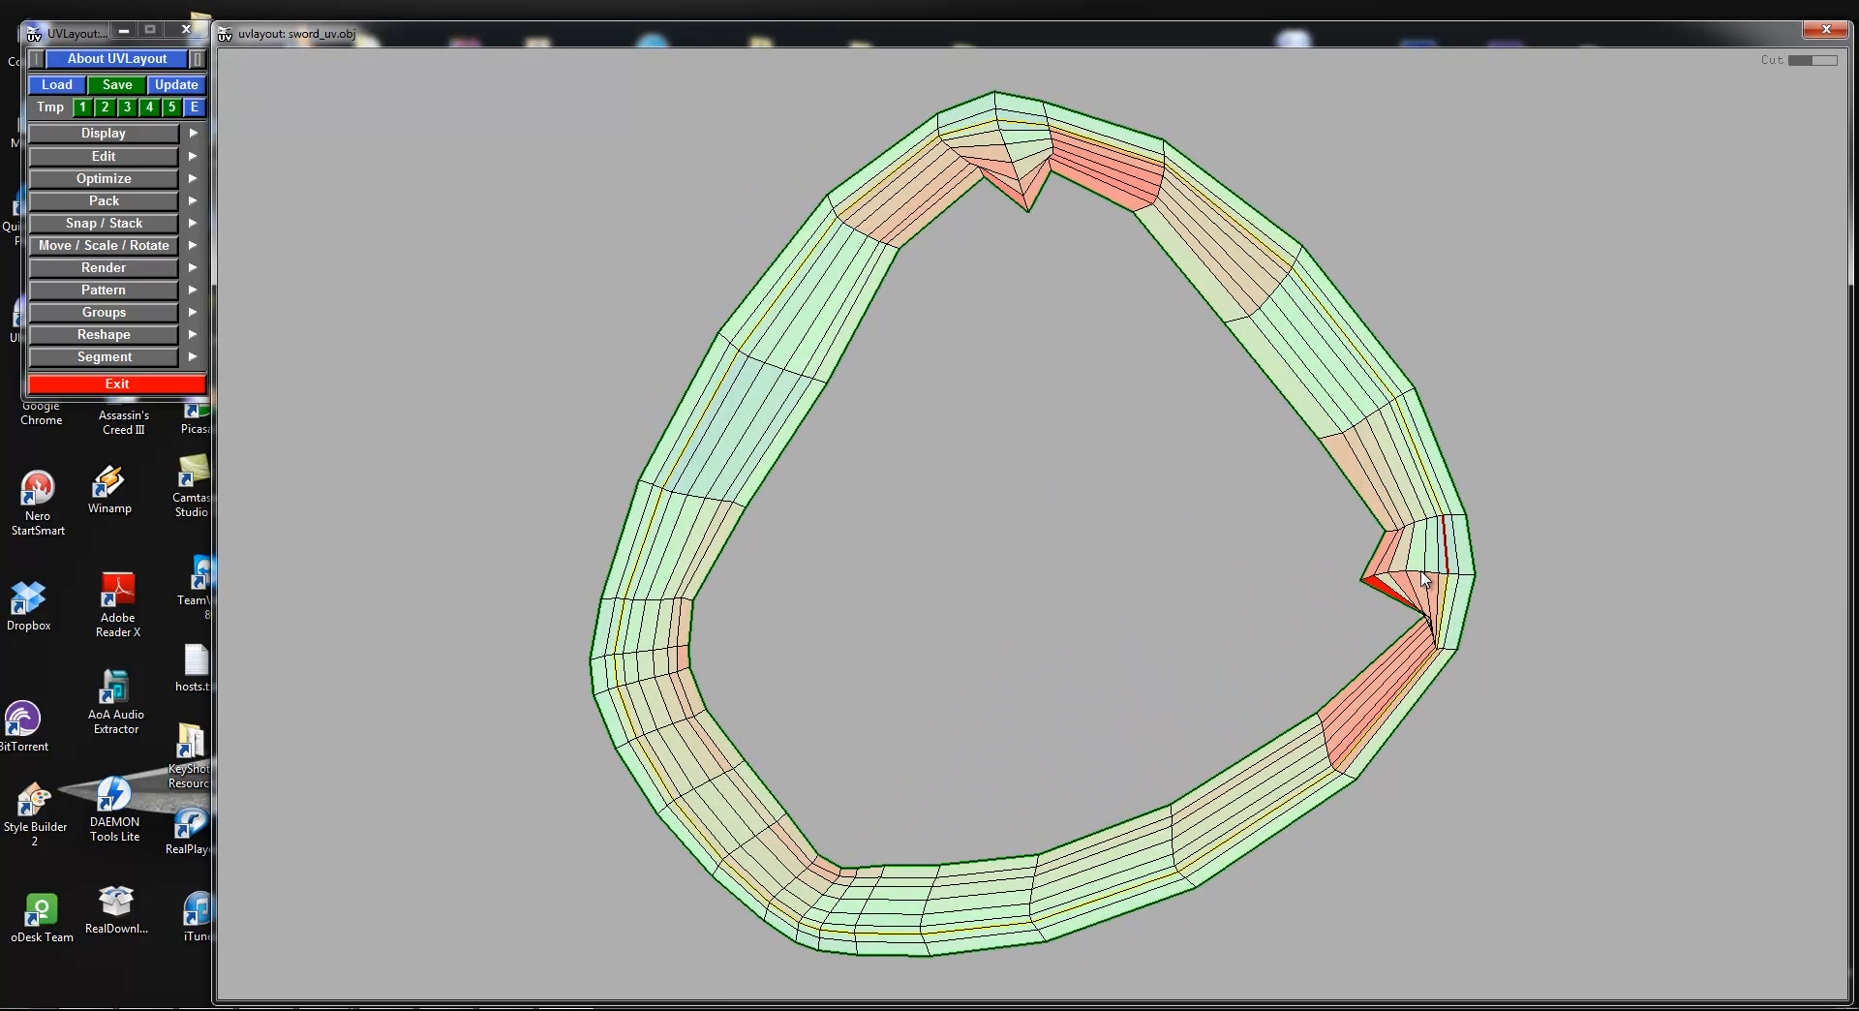
{"action": "key", "text": "Return"}
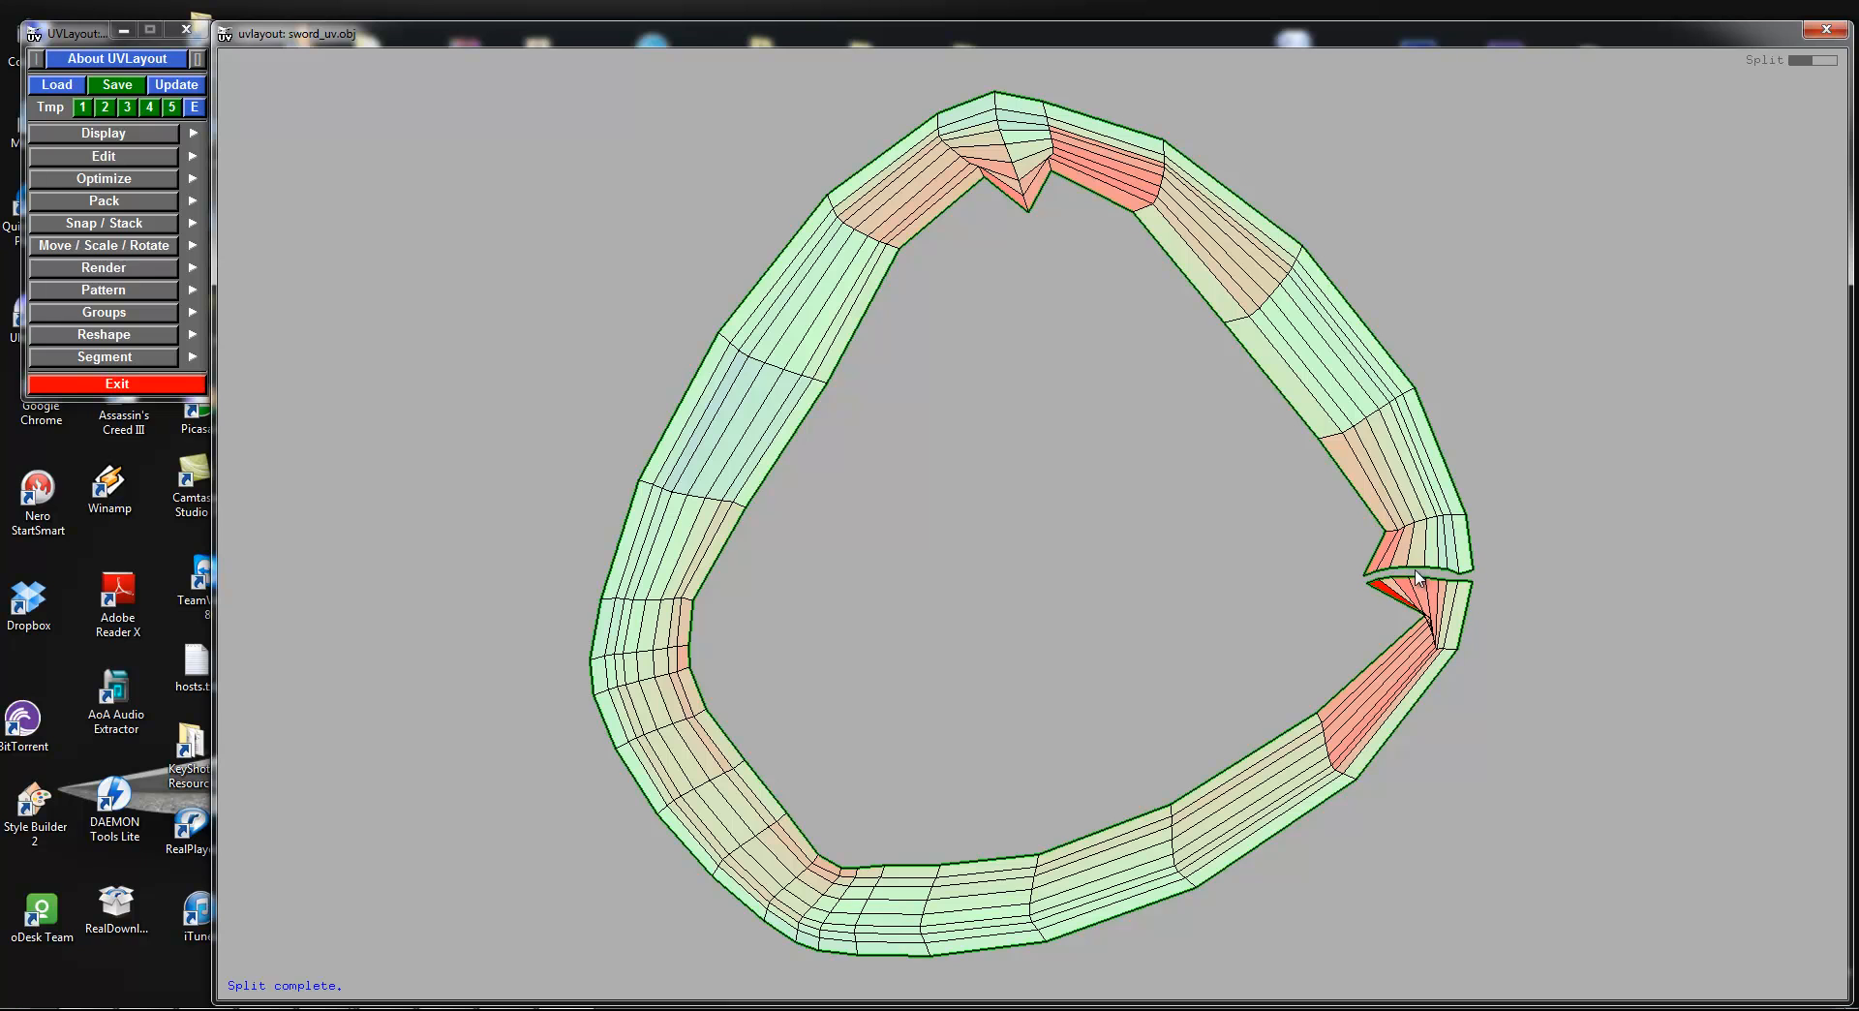
{"action": "key", "text": "r"}
{"action": "right_click_drag", "start_coordinate": [830, 463], "coordinate": [1022, 293]}
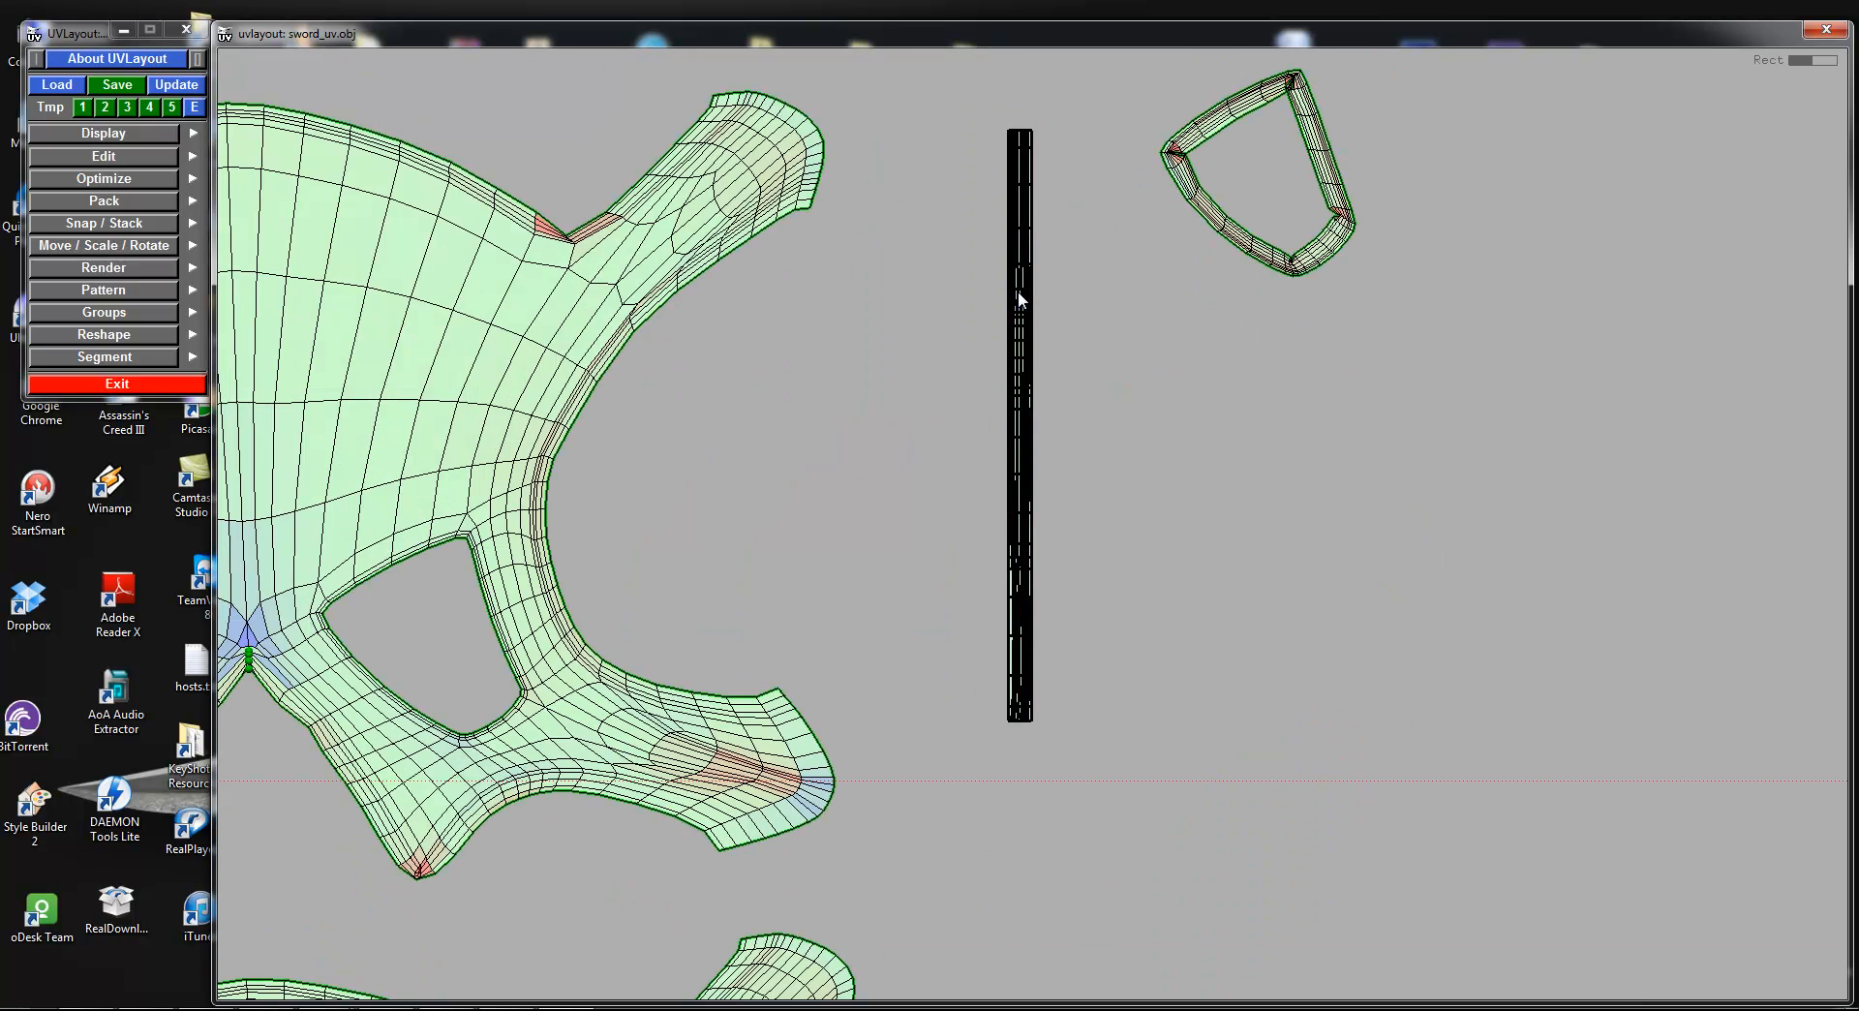
{"action": "key", "text": "f"}
Step: Reflatten the upper separate ring from a rounded outline with its boundary released, then split it open at its top corner
{"action": "right_click_drag", "start_coordinate": [1327, 311], "coordinate": [1587, 610]}
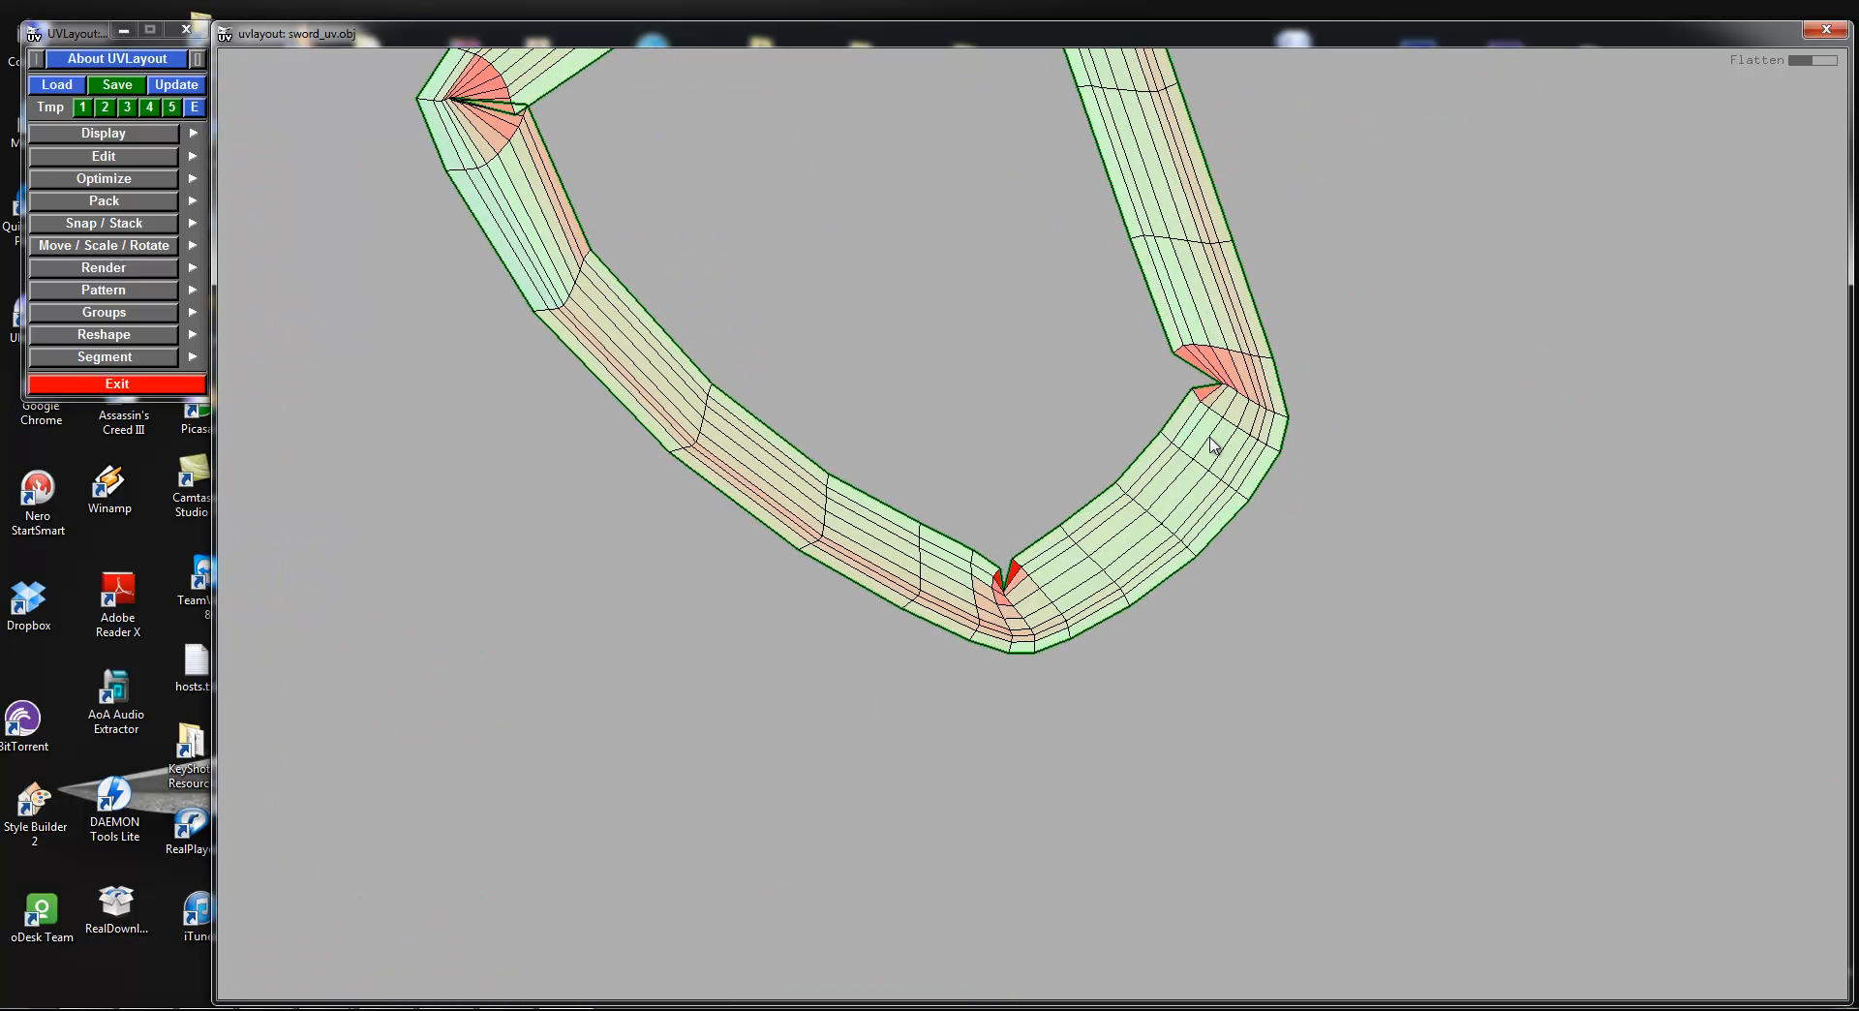
{"action": "middle_click_drag", "start_coordinate": [1092, 314], "coordinate": [1181, 625]}
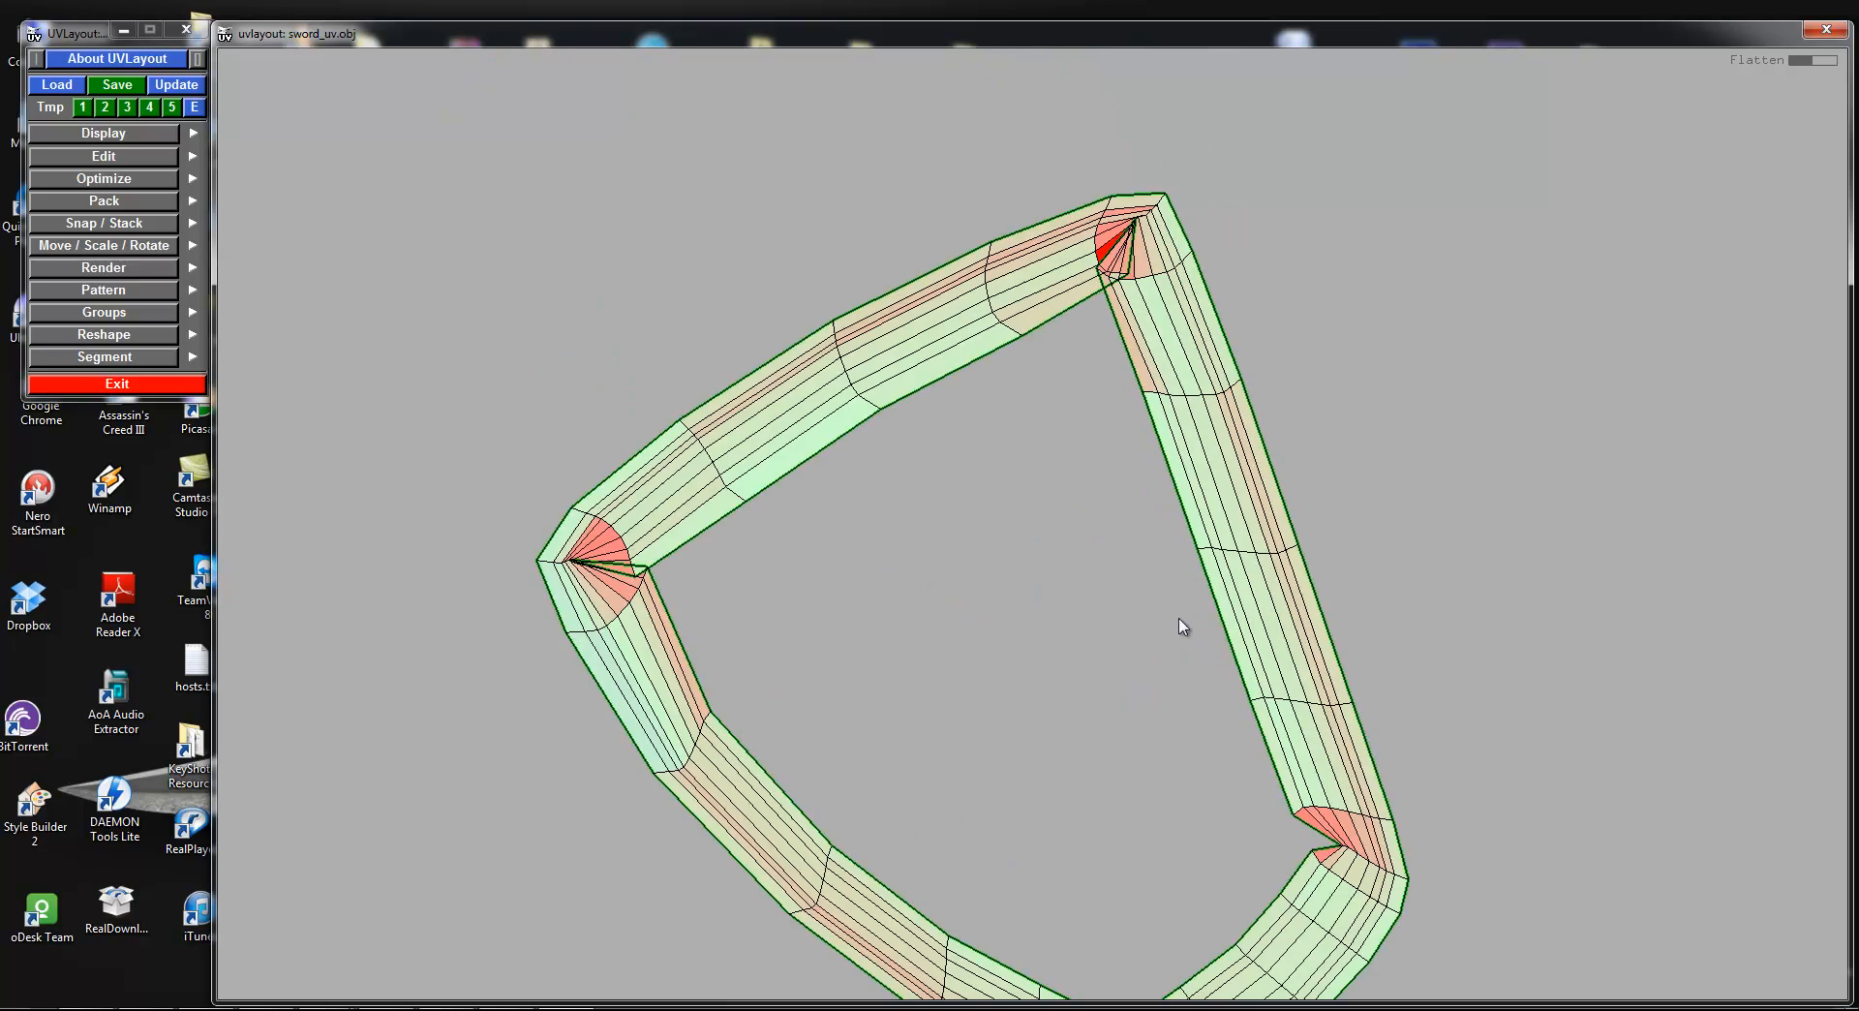
{"action": "key", "text": "space"}
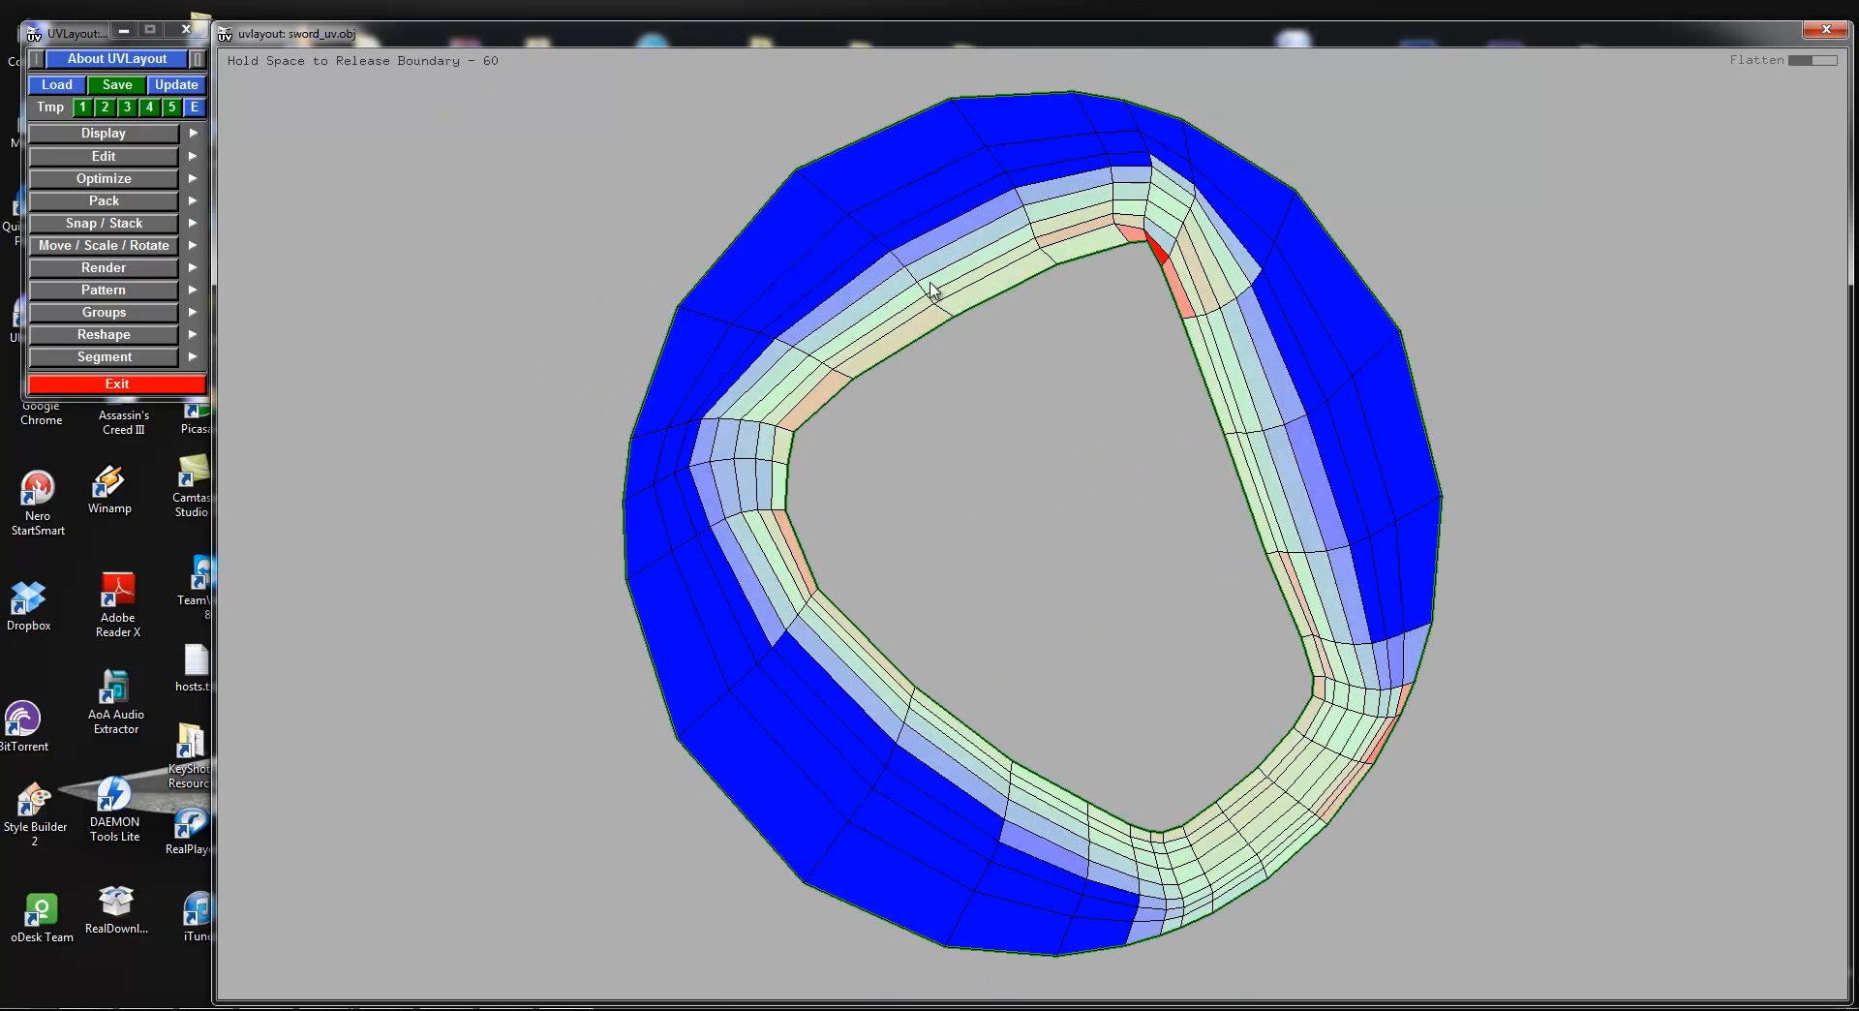
{"action": "key", "text": "c"}
{"action": "key", "text": "Return"}
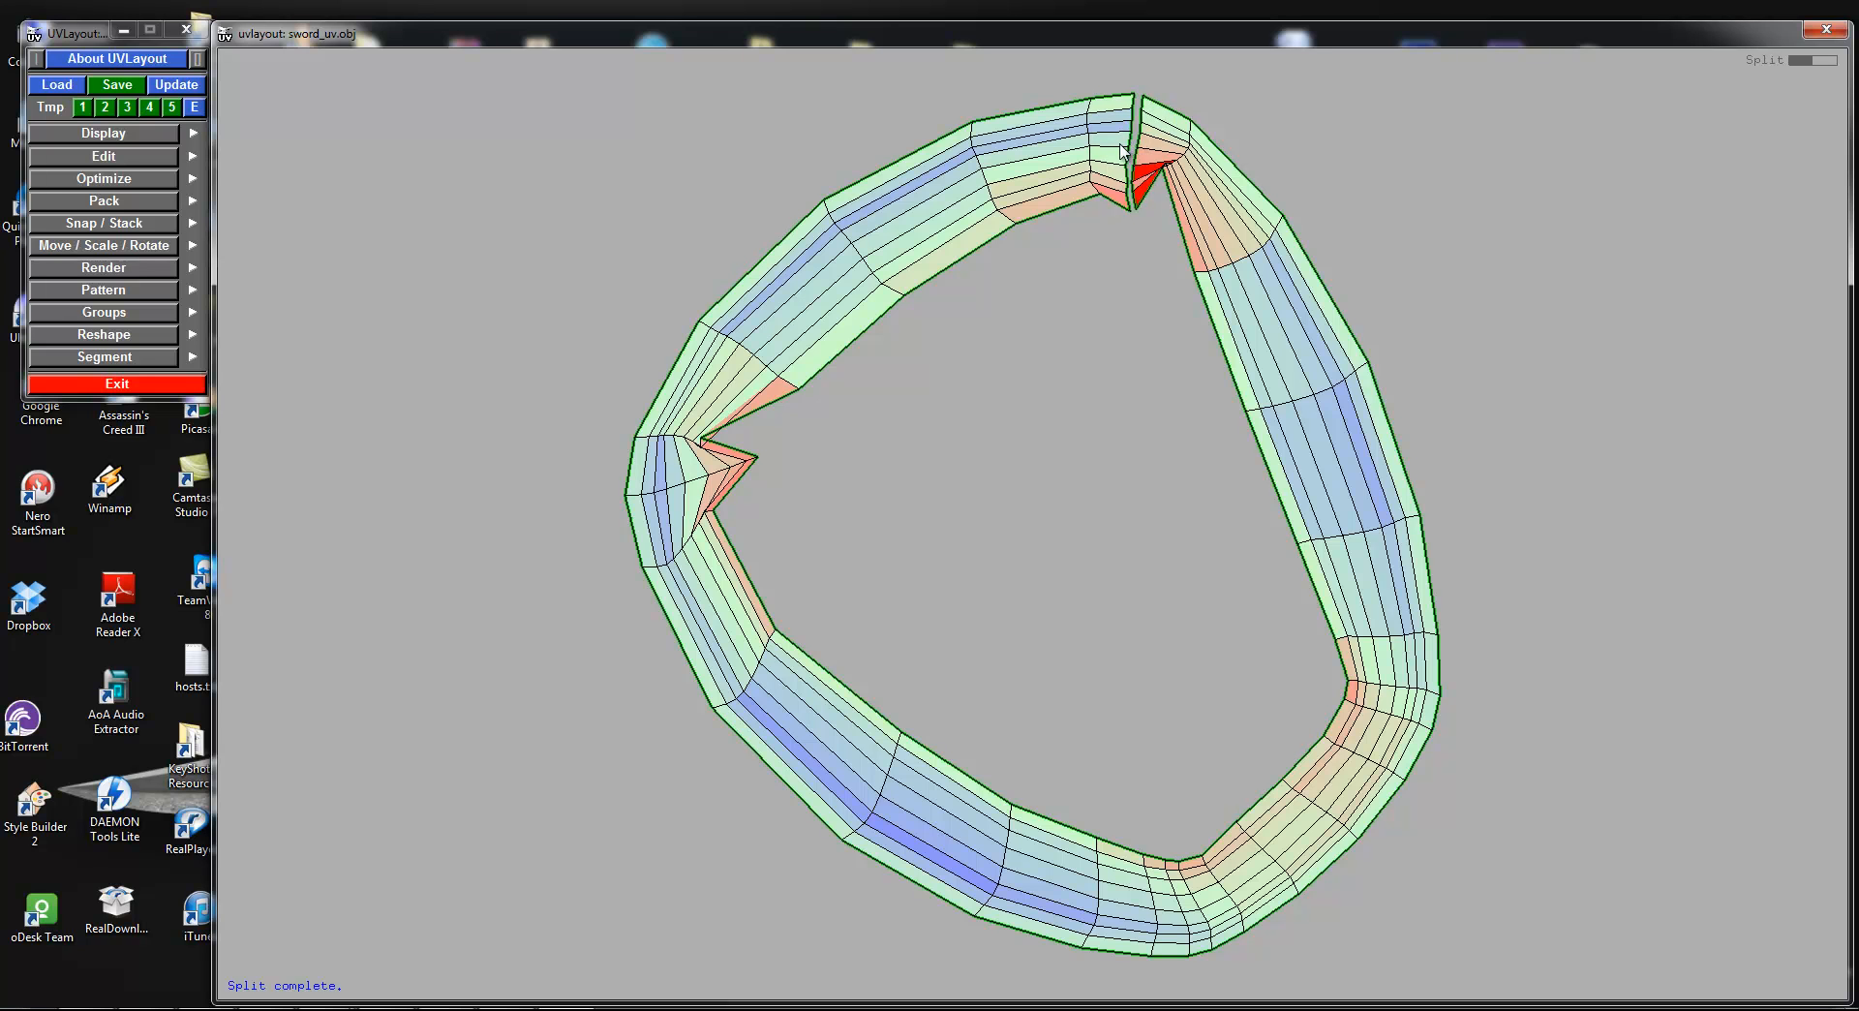
Step: Straighten the ring split at its top corner into a rectangular strip and flatten it
{"action": "key", "text": "r"}
{"action": "right_click_drag", "start_coordinate": [688, 364], "coordinate": [1035, 298]}
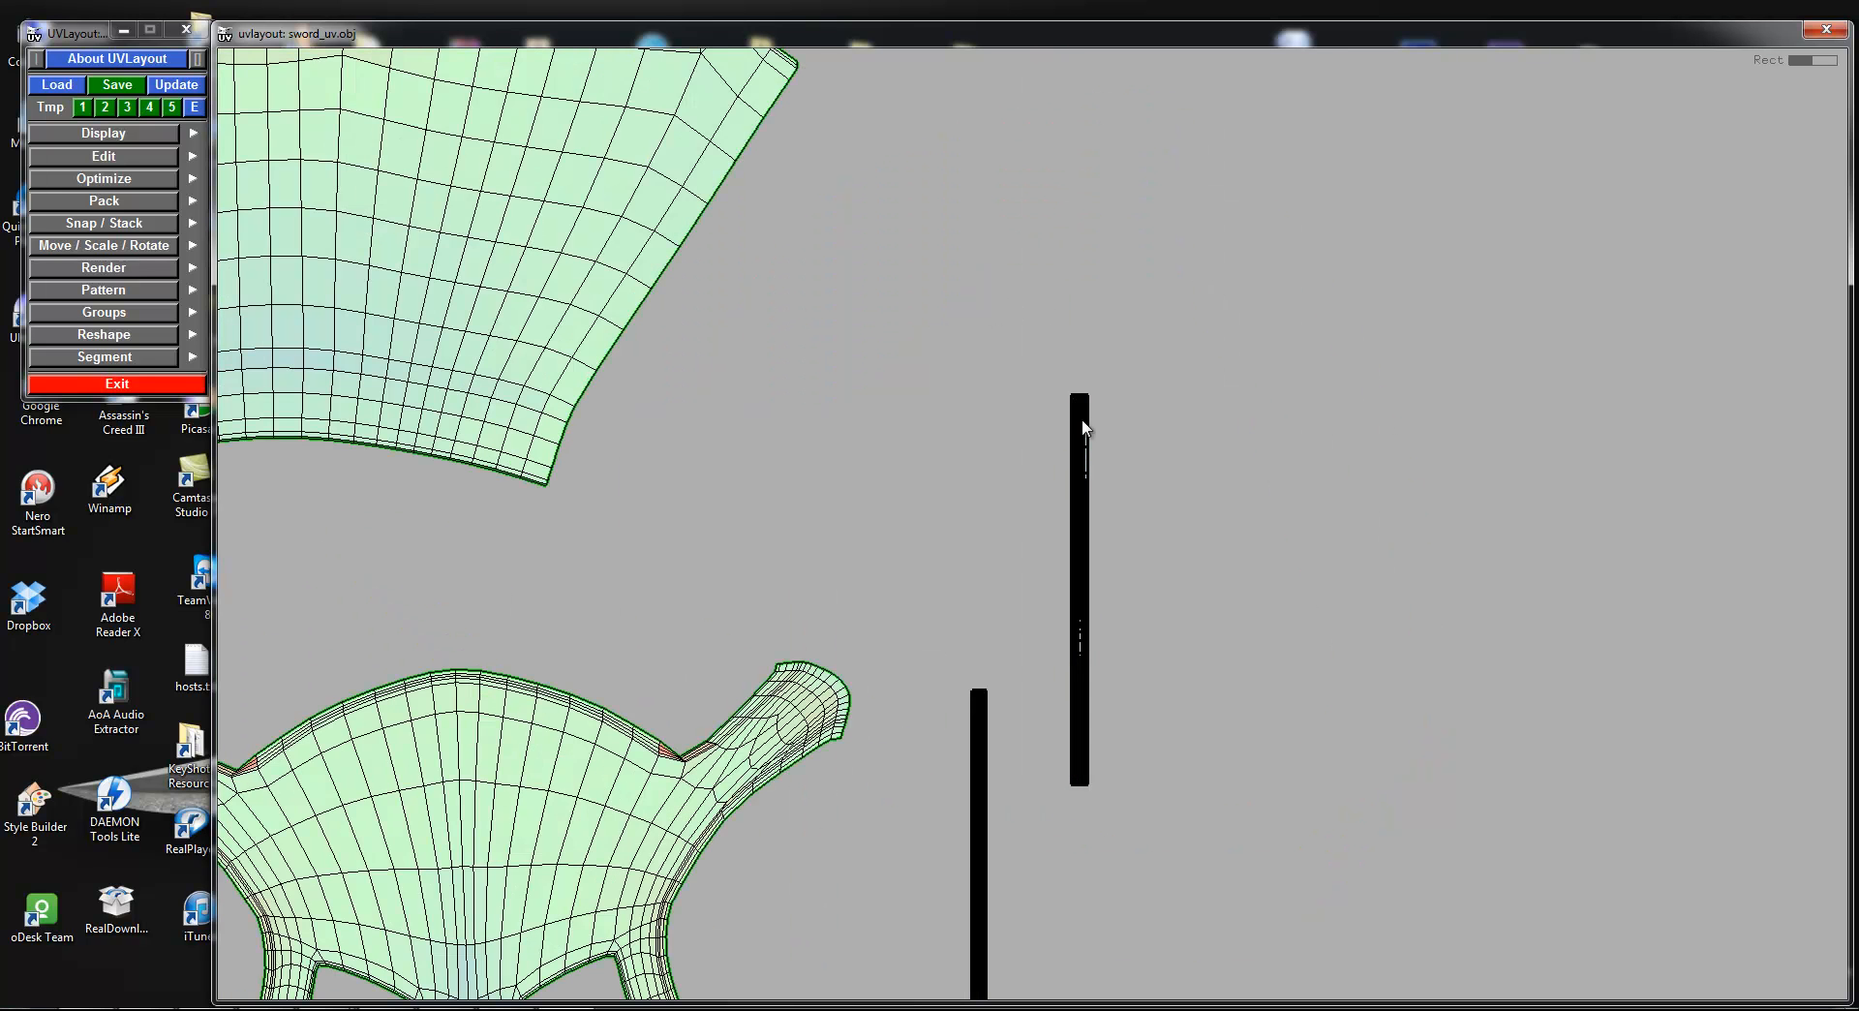
{"action": "key", "text": "f"}
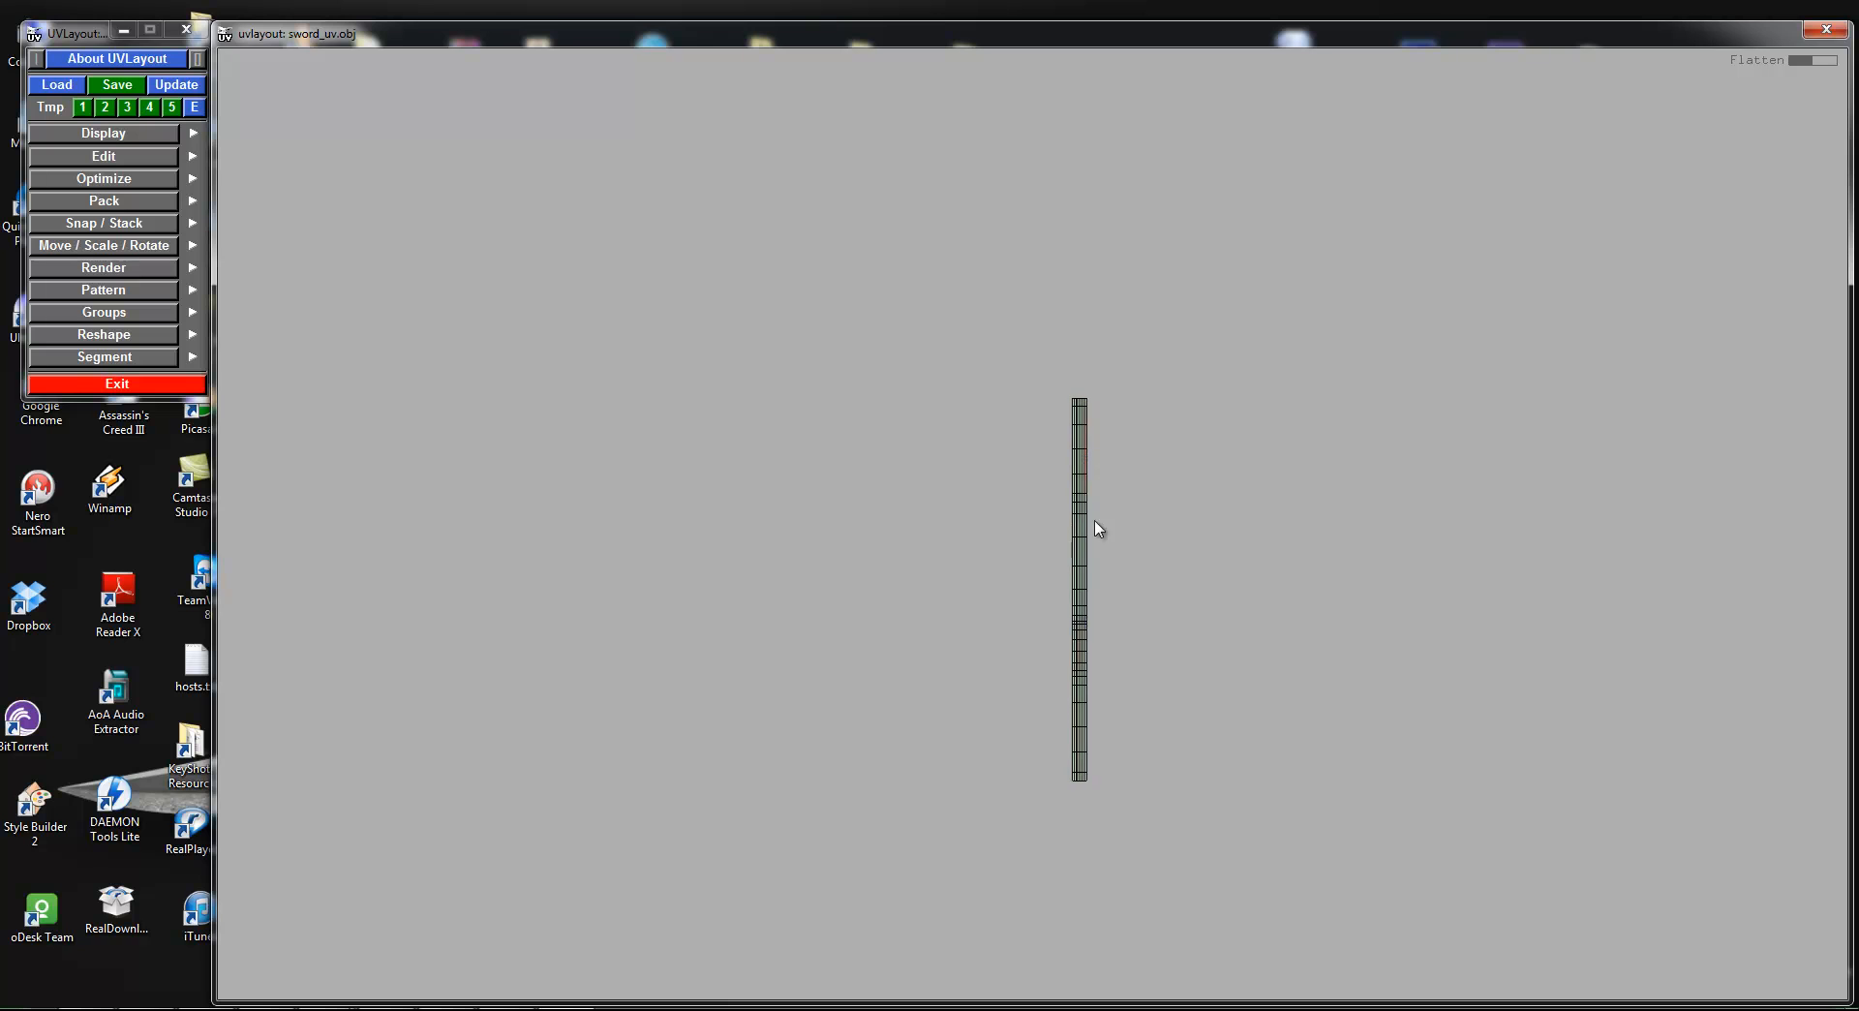
{"action": "middle_click_drag", "start_coordinate": [1141, 511], "coordinate": [1137, 151]}
{"action": "middle_click_drag", "start_coordinate": [1064, 306], "coordinate": [1013, 531]}
Step: Cut across the left unflattened ring of the next pair at its lower right corner, split it open and straighten it into a rectangular strip
{"action": "right_click_drag", "start_coordinate": [1298, 539], "coordinate": [553, 537]}
{"action": "middle_click_drag", "start_coordinate": [1250, 443], "coordinate": [1174, 439]}
{"action": "right_click_drag", "start_coordinate": [1217, 373], "coordinate": [1790, 373]}
{"action": "middle_click_drag", "start_coordinate": [1790, 252], "coordinate": [1016, 764]}
{"action": "right_click_drag", "start_coordinate": [1589, 704], "coordinate": [1810, 704]}
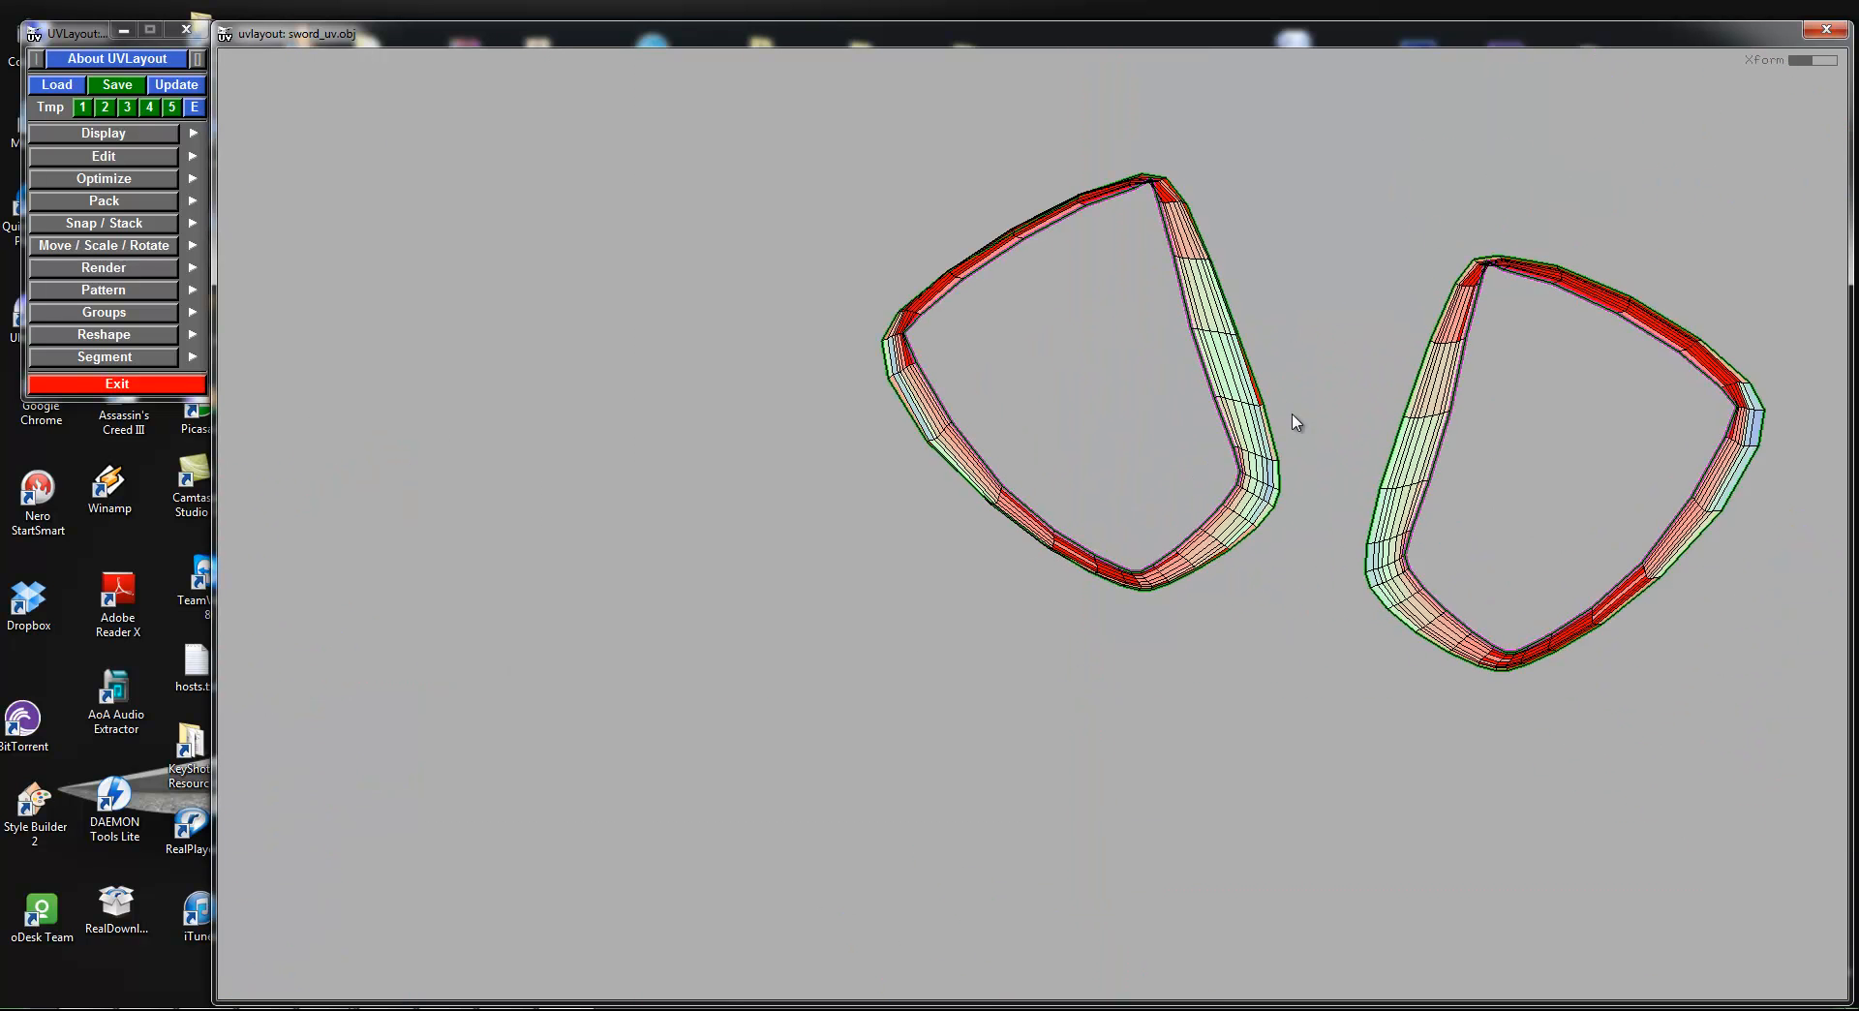
{"action": "right_click_drag", "start_coordinate": [1292, 414], "coordinate": [1207, 336]}
{"action": "scroll", "coordinate": [1261, 491], "scroll_direction": "up", "scroll_amount": 3}
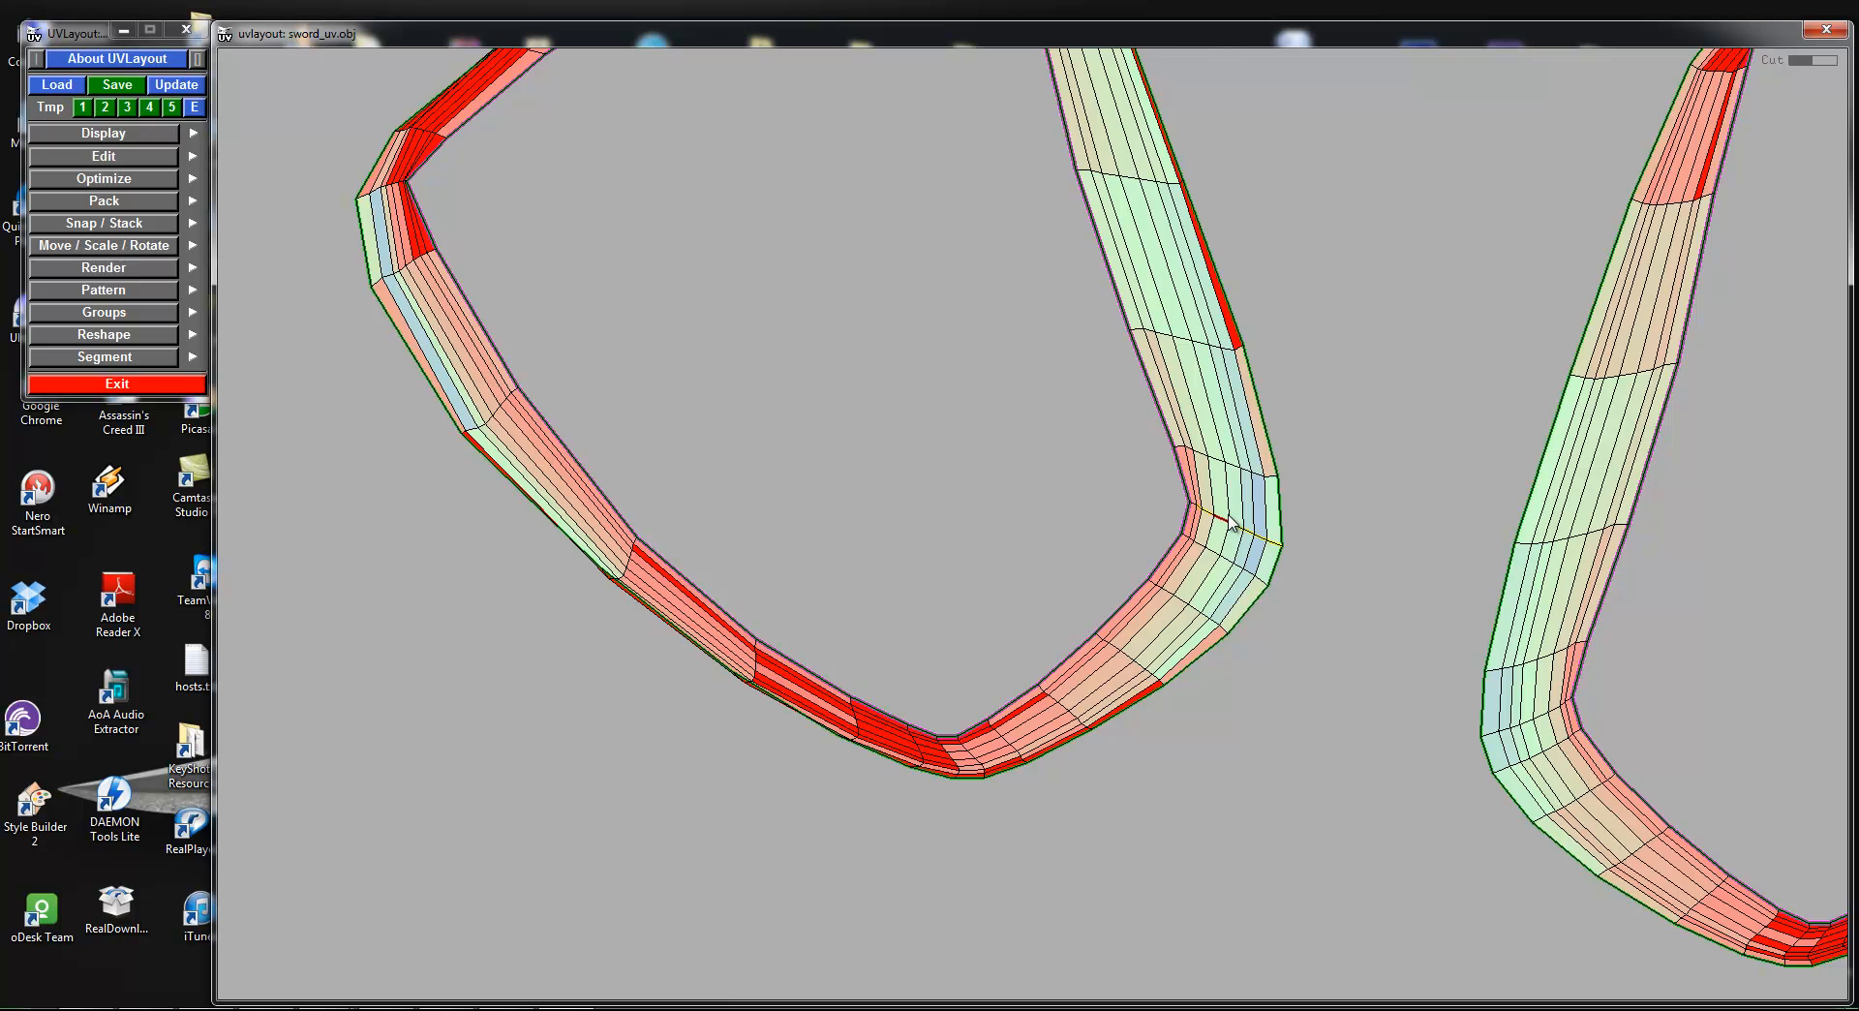
{"action": "scroll", "coordinate": [1200, 538], "scroll_direction": "up", "scroll_amount": 2}
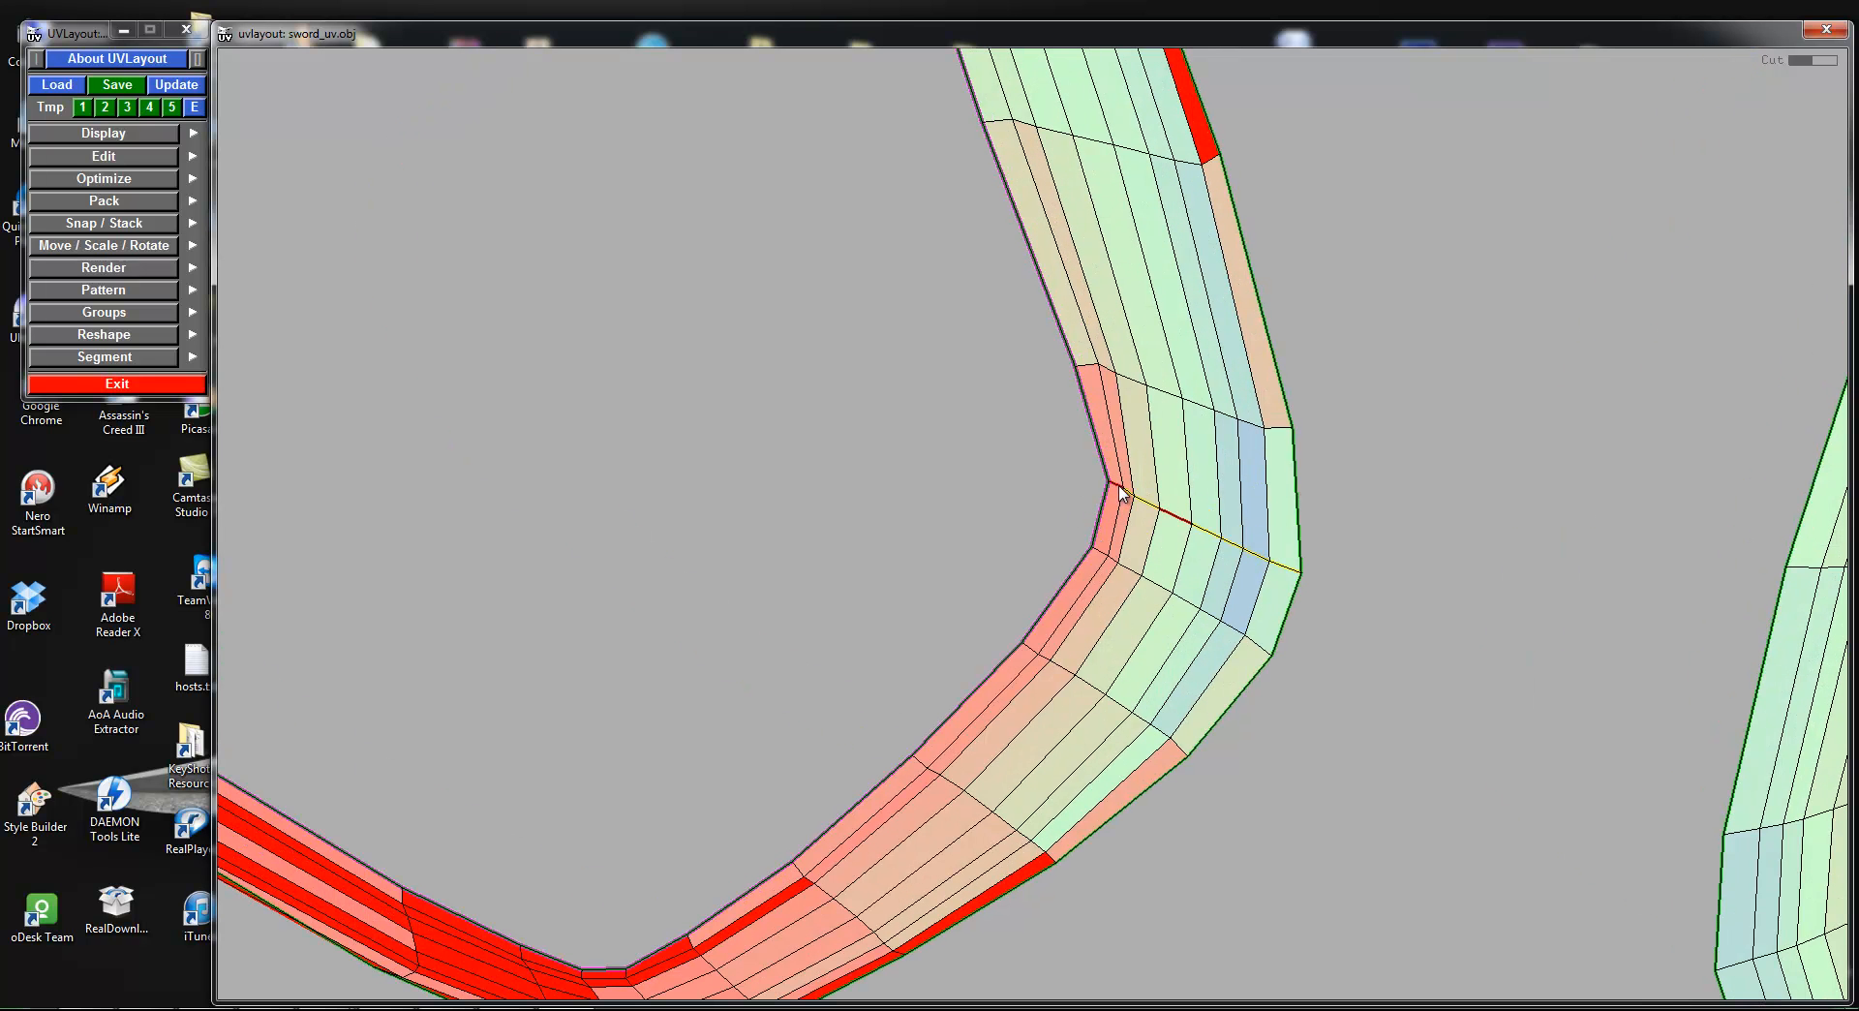
{"action": "key", "text": "Return"}
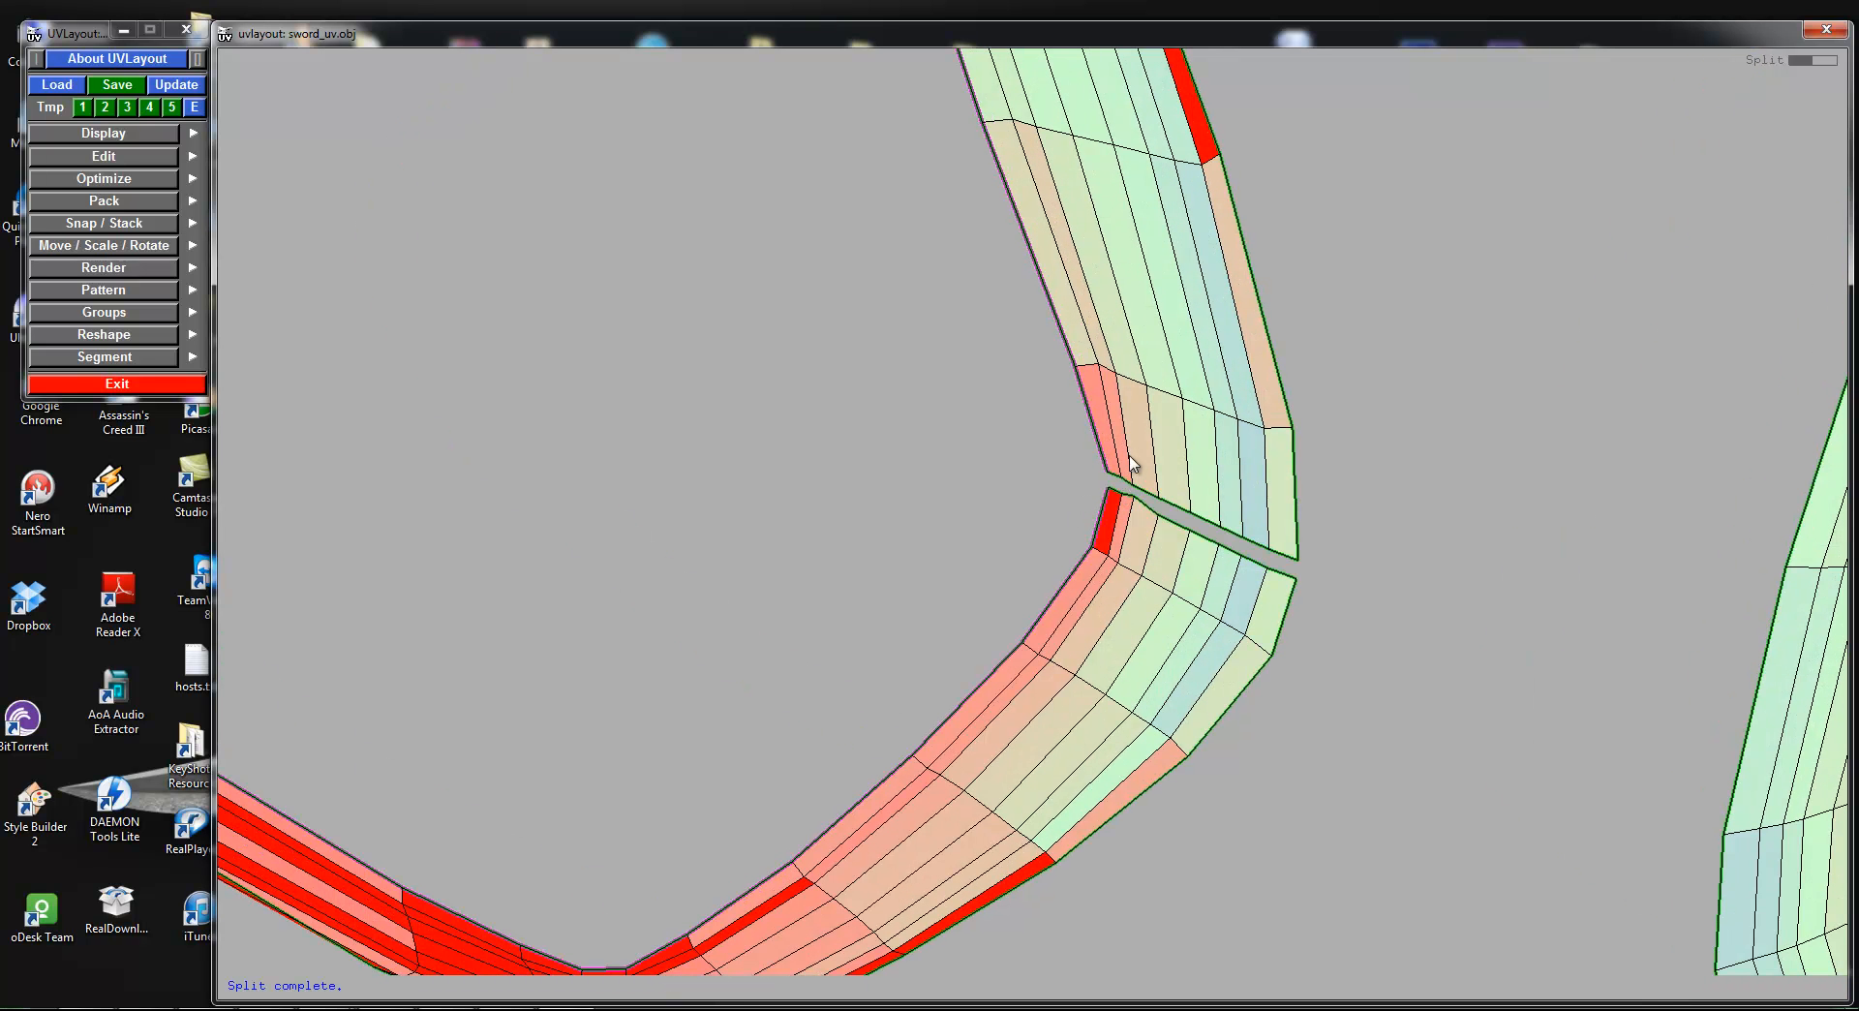
{"action": "key", "text": "r"}
{"action": "scroll", "coordinate": [838, 534], "scroll_direction": "down", "scroll_amount": 7}
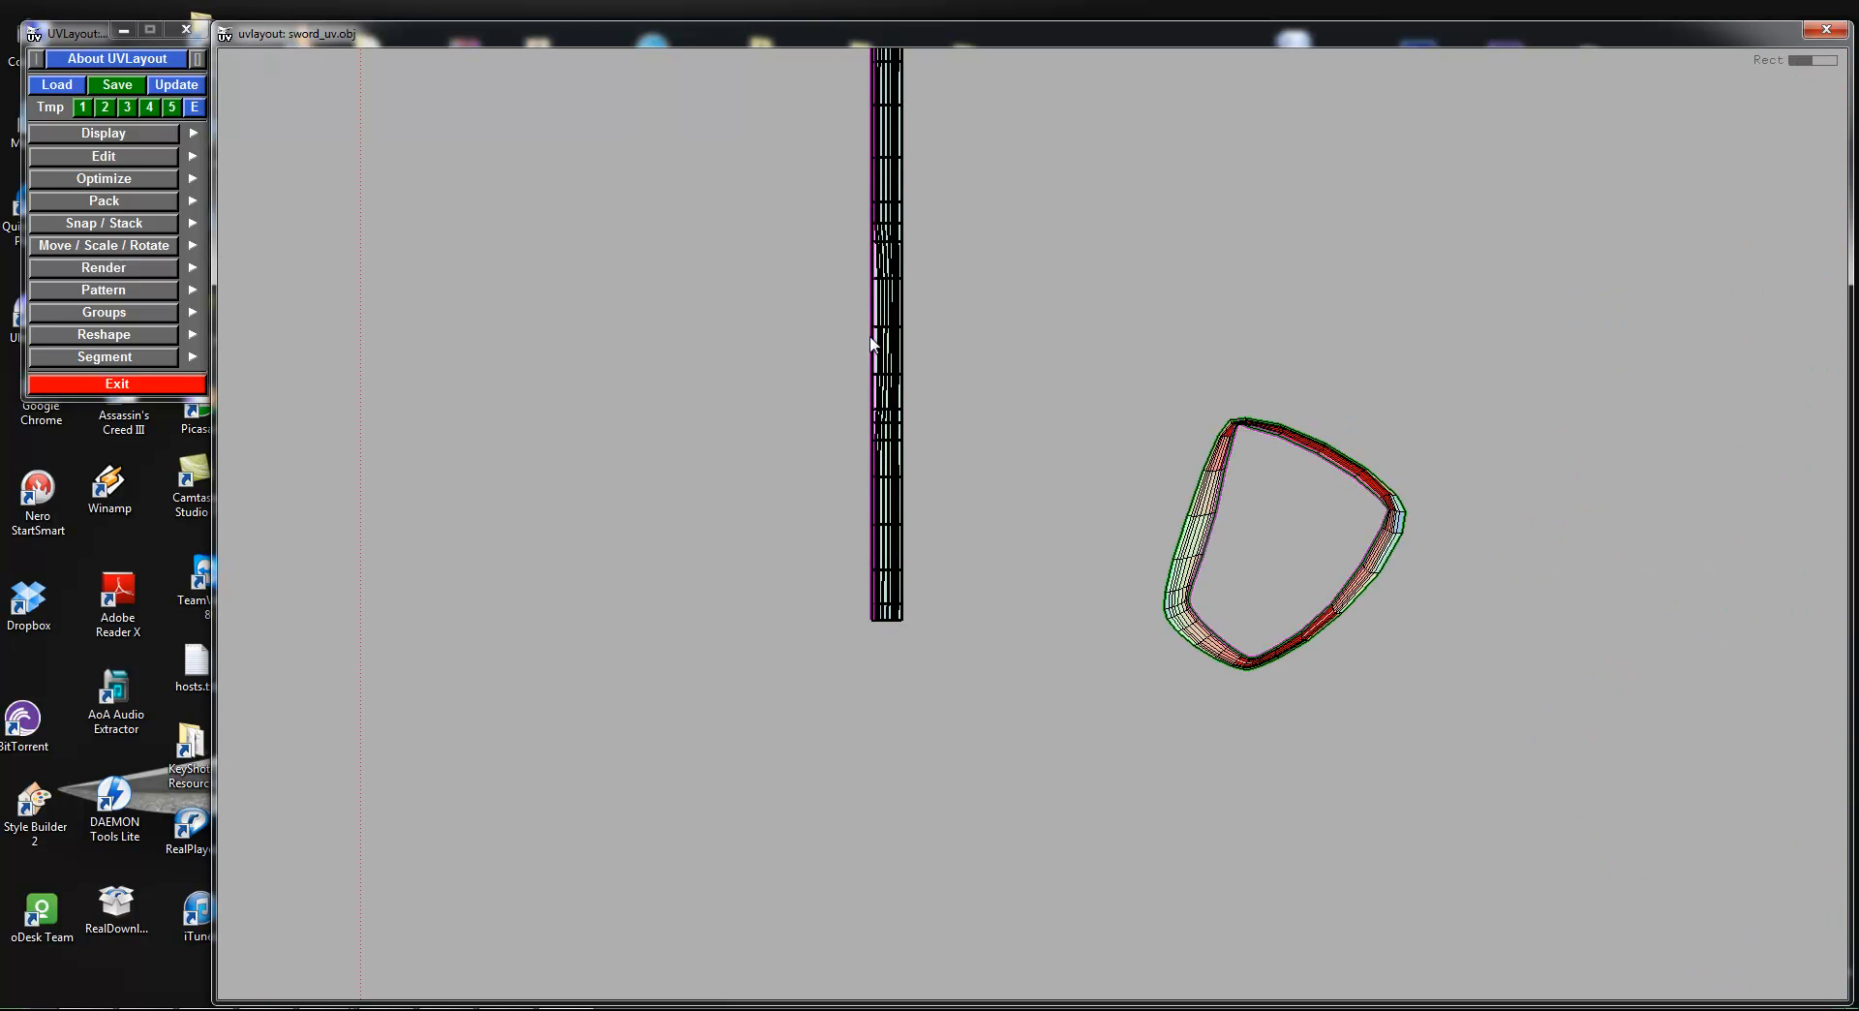
Step: Try to flatten the strip made from the left ring
{"action": "key", "text": "f"}
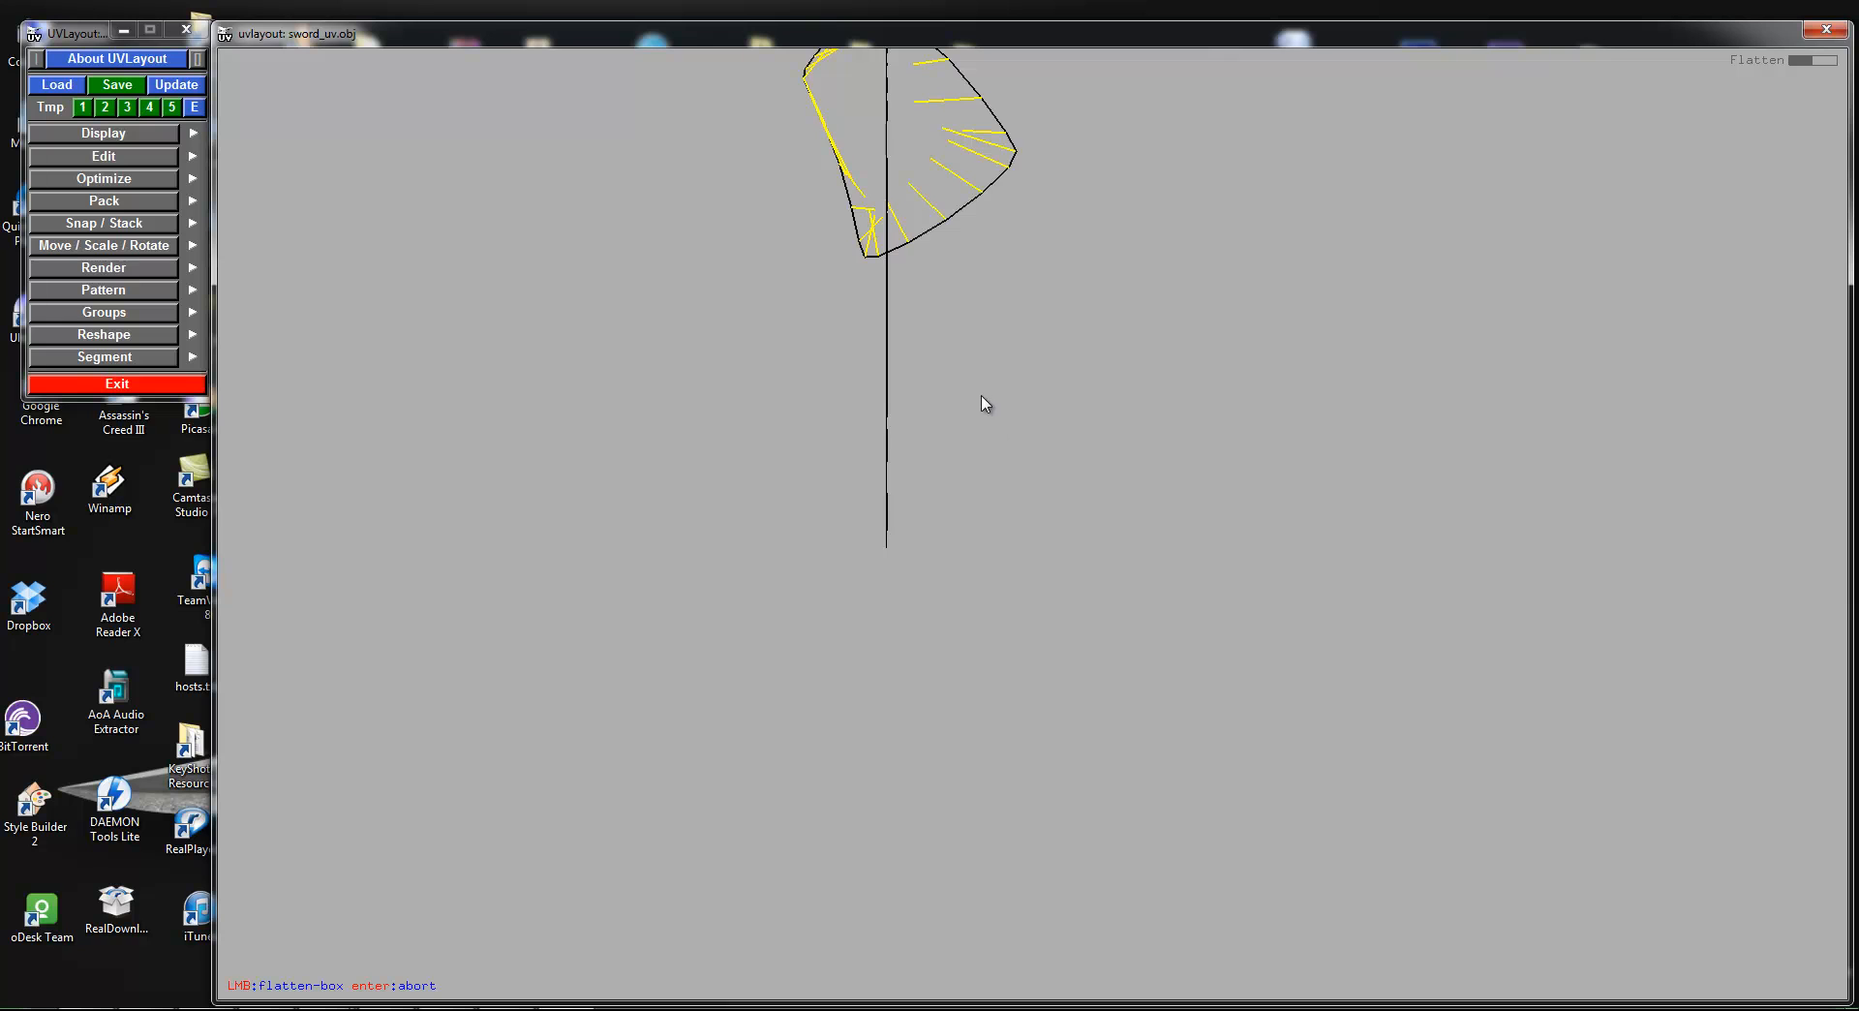
{"action": "key", "text": "Return"}
{"action": "scroll", "coordinate": [902, 306], "scroll_direction": "up", "scroll_amount": 5}
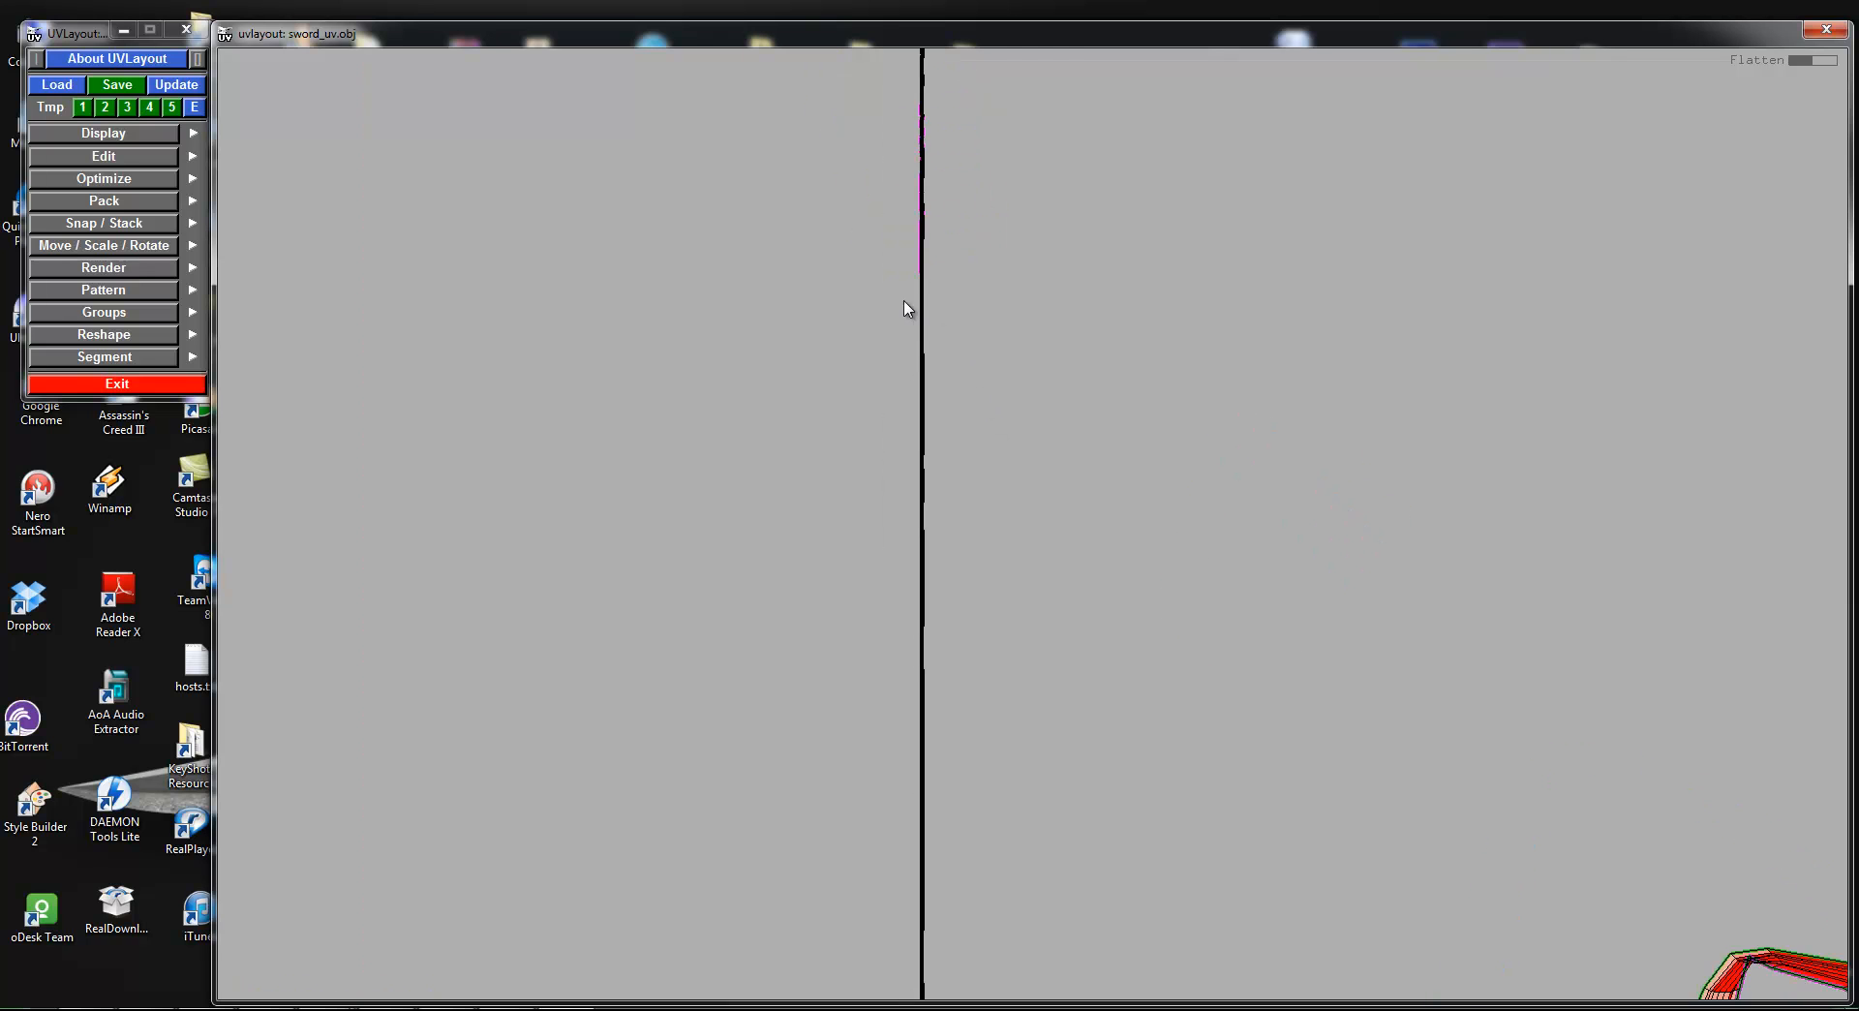
Step: Straighten the left ring's strip into a rectangle again, tag its edges and flatten it
{"action": "key", "text": "r"}
{"action": "scroll", "coordinate": [1017, 422], "scroll_direction": "down", "scroll_amount": 2}
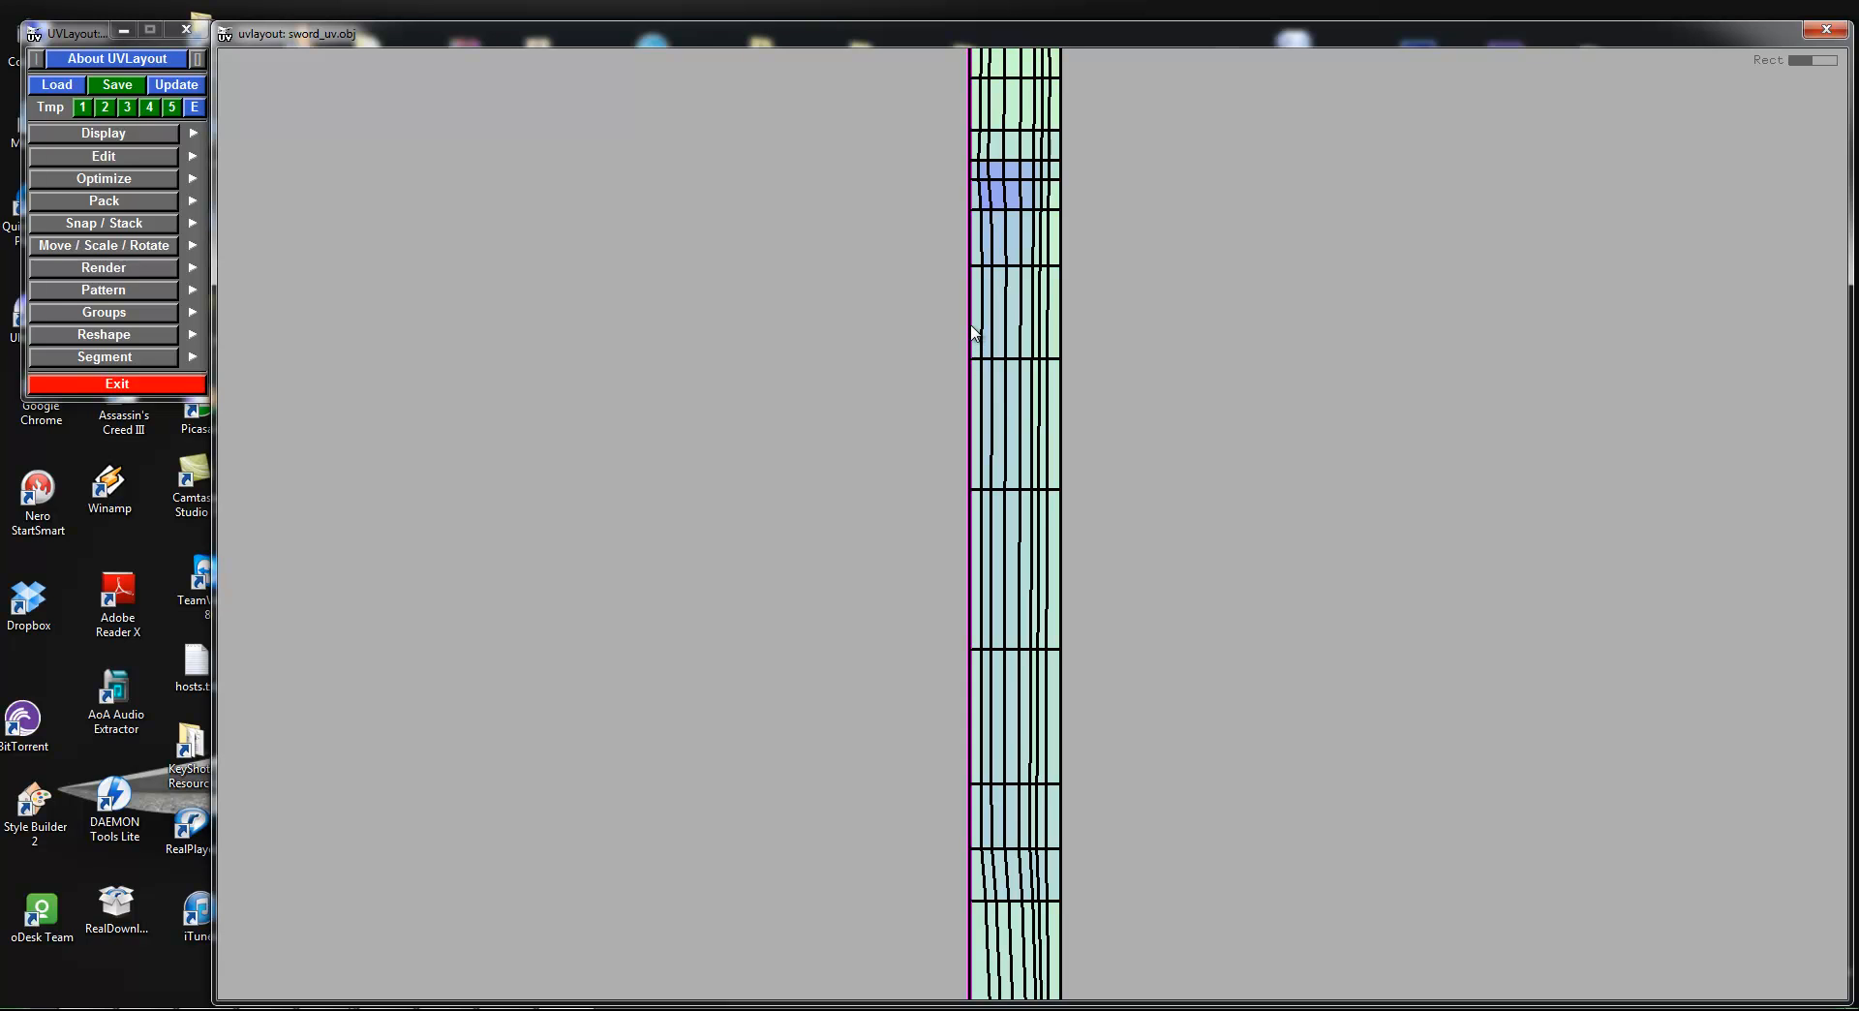
{"action": "key", "text": "t"}
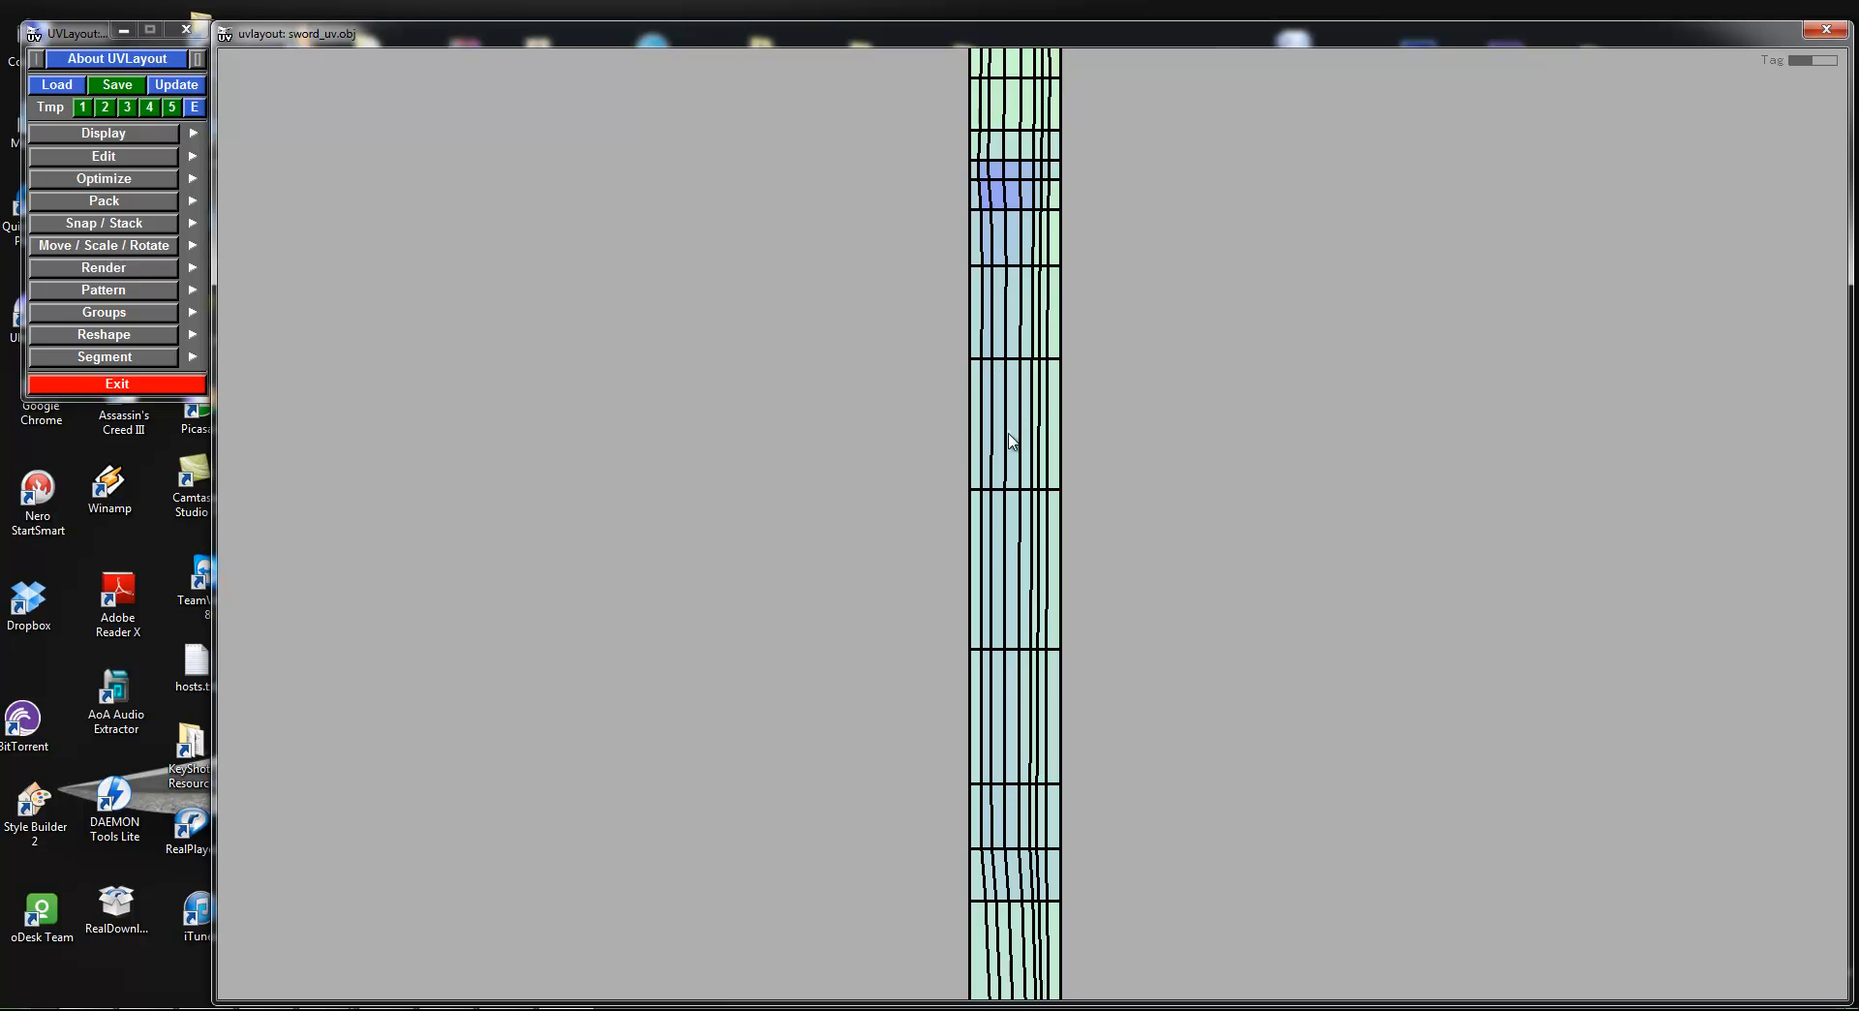
{"action": "scroll", "coordinate": [1010, 440], "scroll_direction": "down", "scroll_amount": 3}
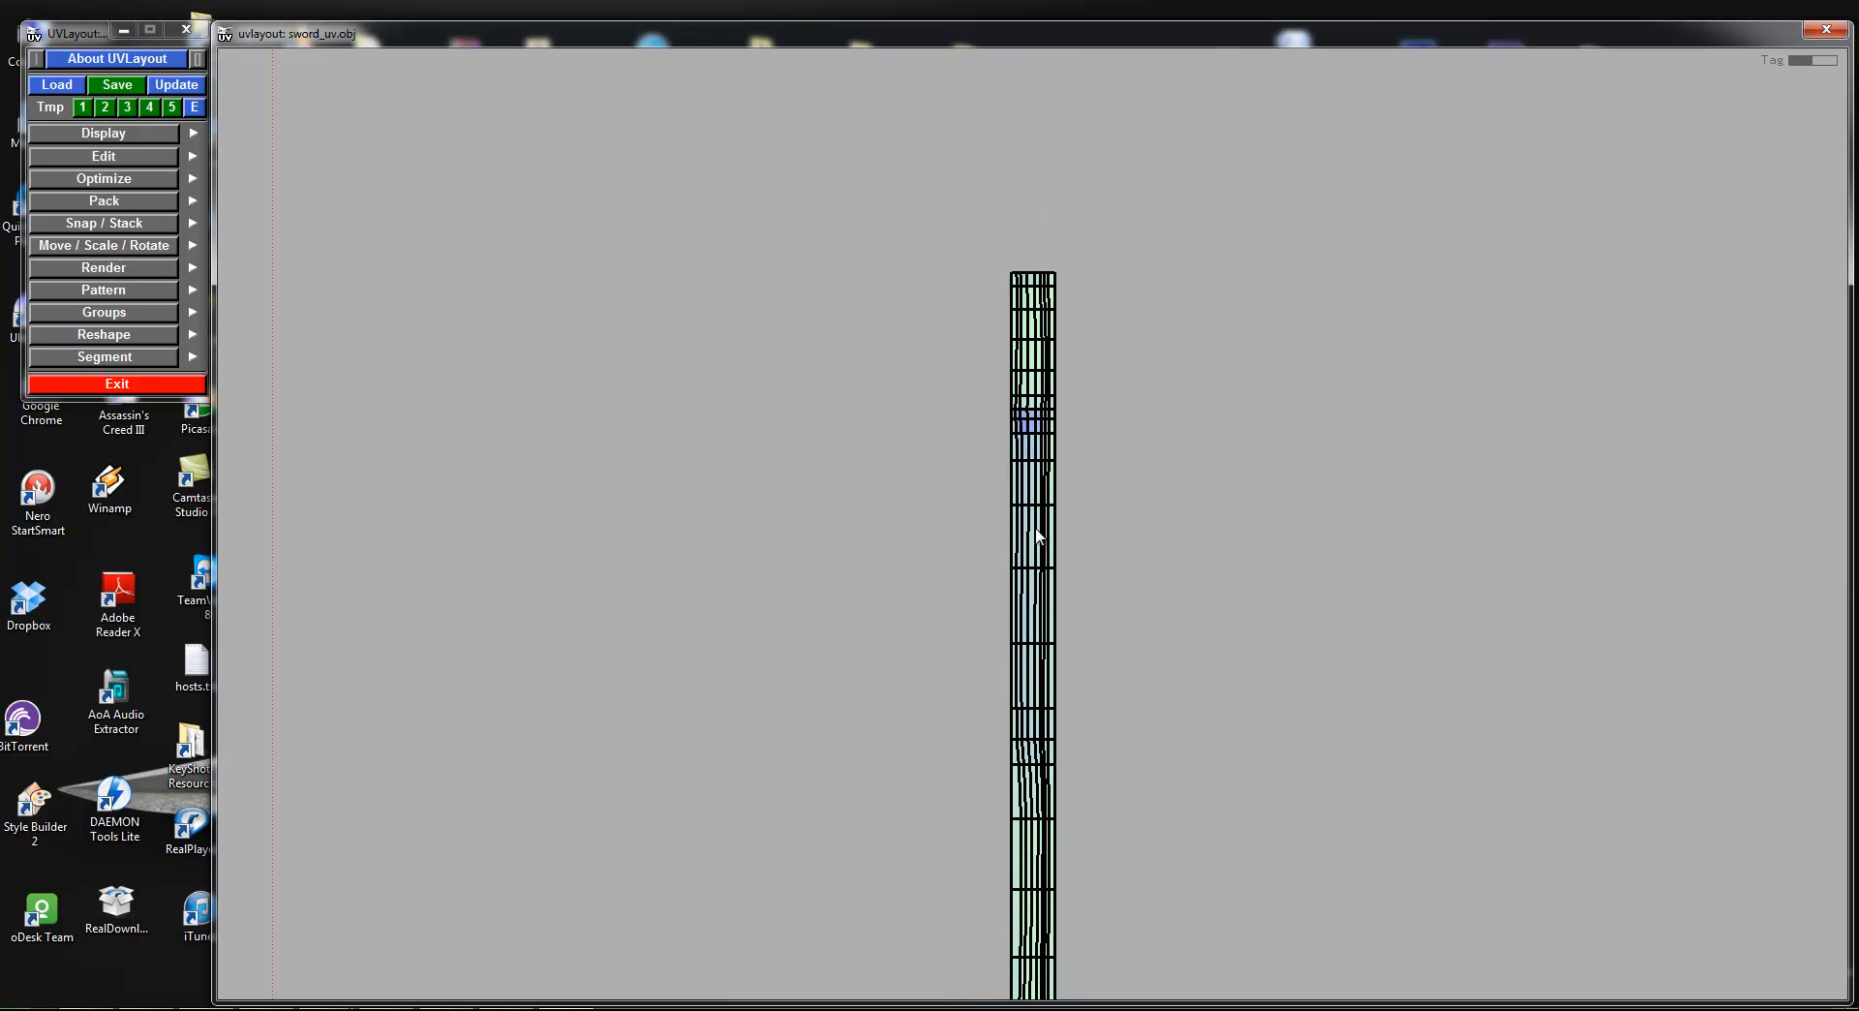
{"action": "key", "text": "f"}
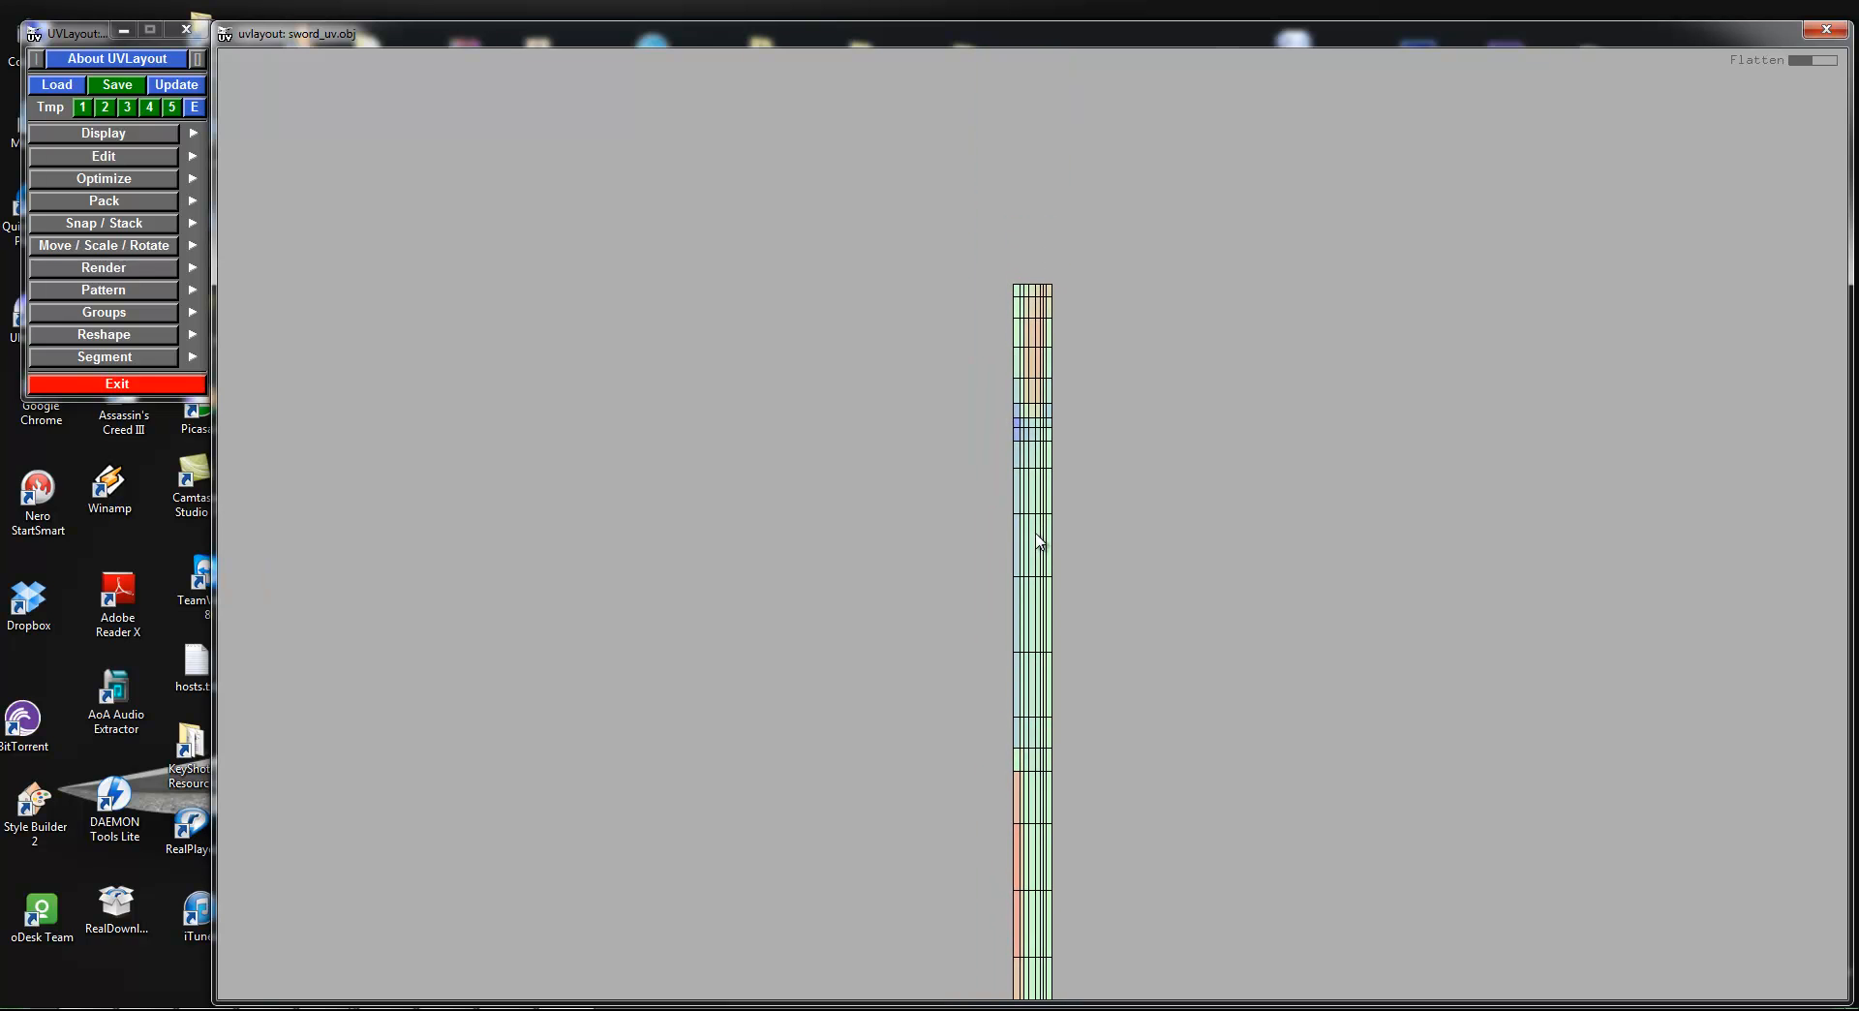
Step: Cut across the remaining ring of the pair at its bottom corner, split it open and straighten it into a rectangular strip
{"action": "middle_click_drag", "start_coordinate": [1452, 775], "coordinate": [1368, 670]}
{"action": "right_click_drag", "start_coordinate": [1368, 670], "coordinate": [1665, 871]}
{"action": "middle_click_drag", "start_coordinate": [1665, 871], "coordinate": [1224, 490]}
{"action": "right_click_drag", "start_coordinate": [1252, 696], "coordinate": [1359, 795]}
{"action": "middle_click_drag", "start_coordinate": [1359, 795], "coordinate": [1199, 456]}
{"action": "right_click_drag", "start_coordinate": [1199, 456], "coordinate": [1085, 526]}
{"action": "middle_click_drag", "start_coordinate": [1232, 563], "coordinate": [1236, 476]}
{"action": "right_click_drag", "start_coordinate": [1236, 477], "coordinate": [1362, 501]}
{"action": "middle_click_drag", "start_coordinate": [1144, 319], "coordinate": [1287, 162]}
{"action": "middle_click_drag", "start_coordinate": [1158, 675], "coordinate": [1127, 598]}
{"action": "right_click_drag", "start_coordinate": [851, 542], "coordinate": [1058, 806]}
{"action": "key", "text": "c"}
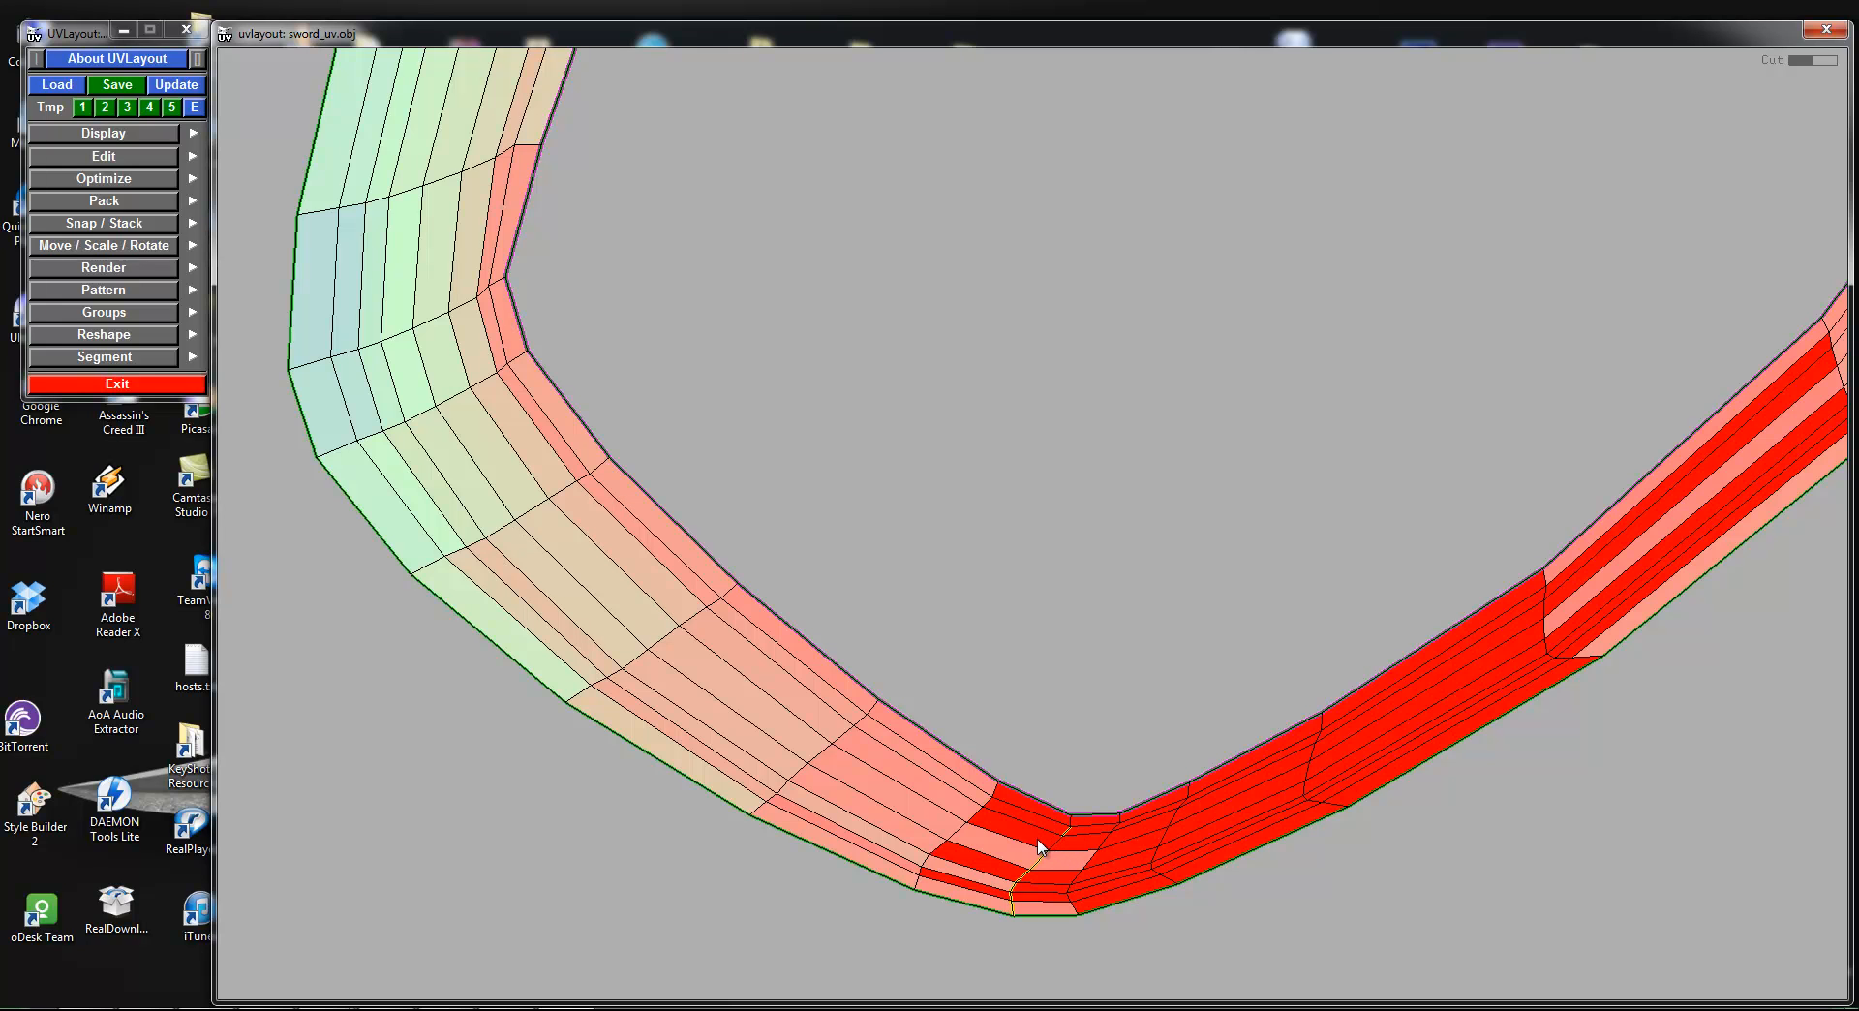
{"action": "key", "text": "Return"}
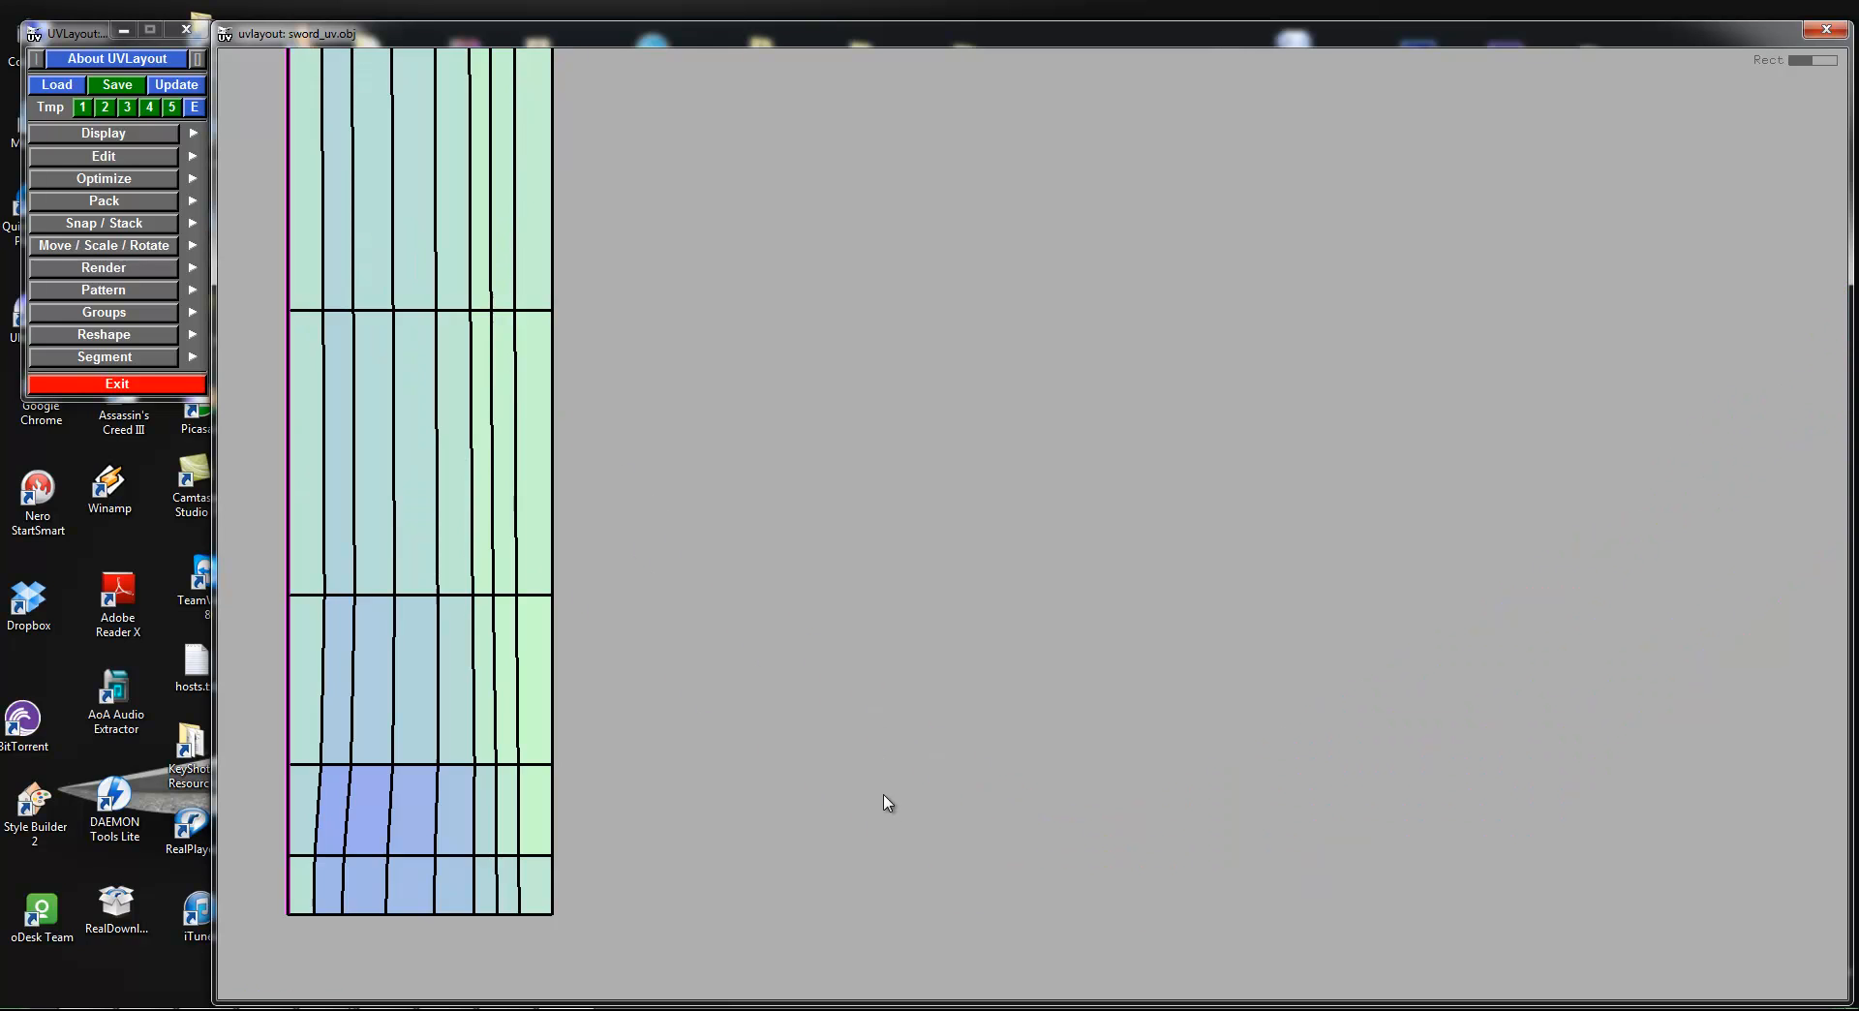
Step: Tag the edges of the strip made from the remaining ring and flatten it
{"action": "scroll", "coordinate": [871, 804], "scroll_direction": "down", "scroll_amount": 7}
{"action": "scroll", "coordinate": [1003, 252], "scroll_direction": "up", "scroll_amount": 3}
{"action": "scroll", "coordinate": [1123, 276], "scroll_direction": "up", "scroll_amount": 2}
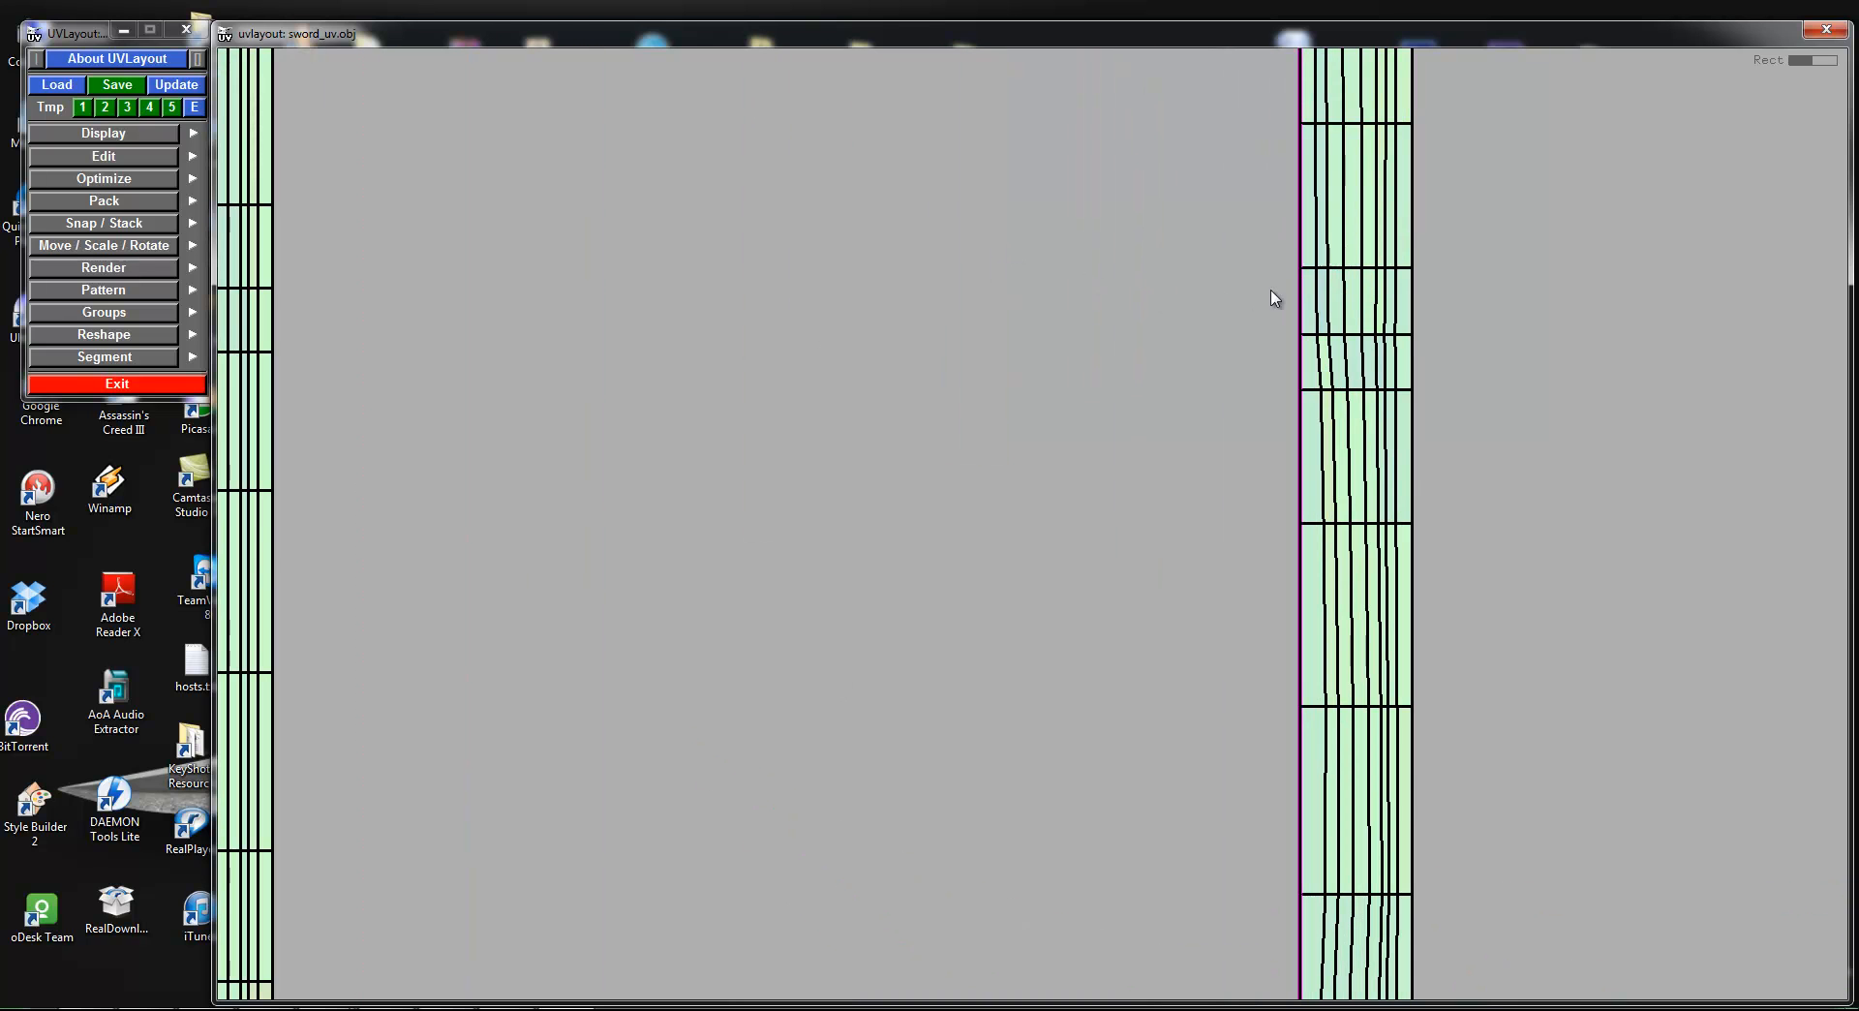
{"action": "key", "text": "t"}
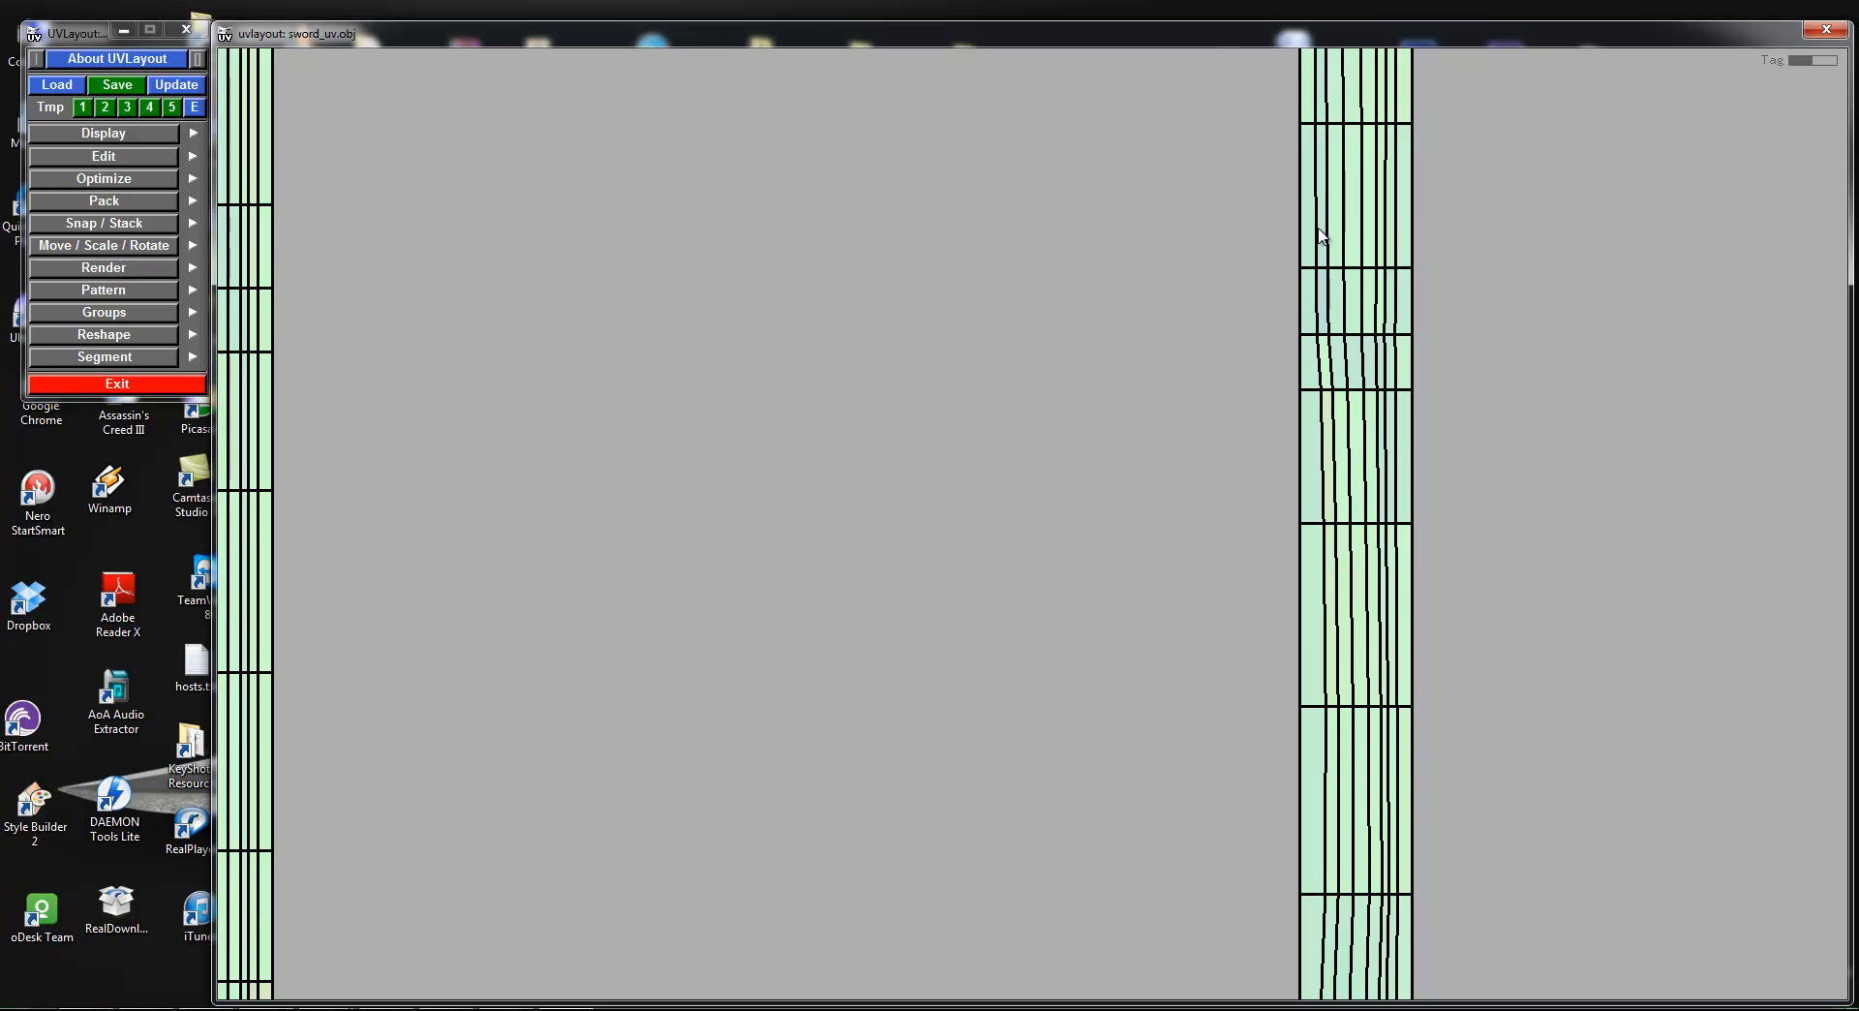
{"action": "key", "text": "f"}
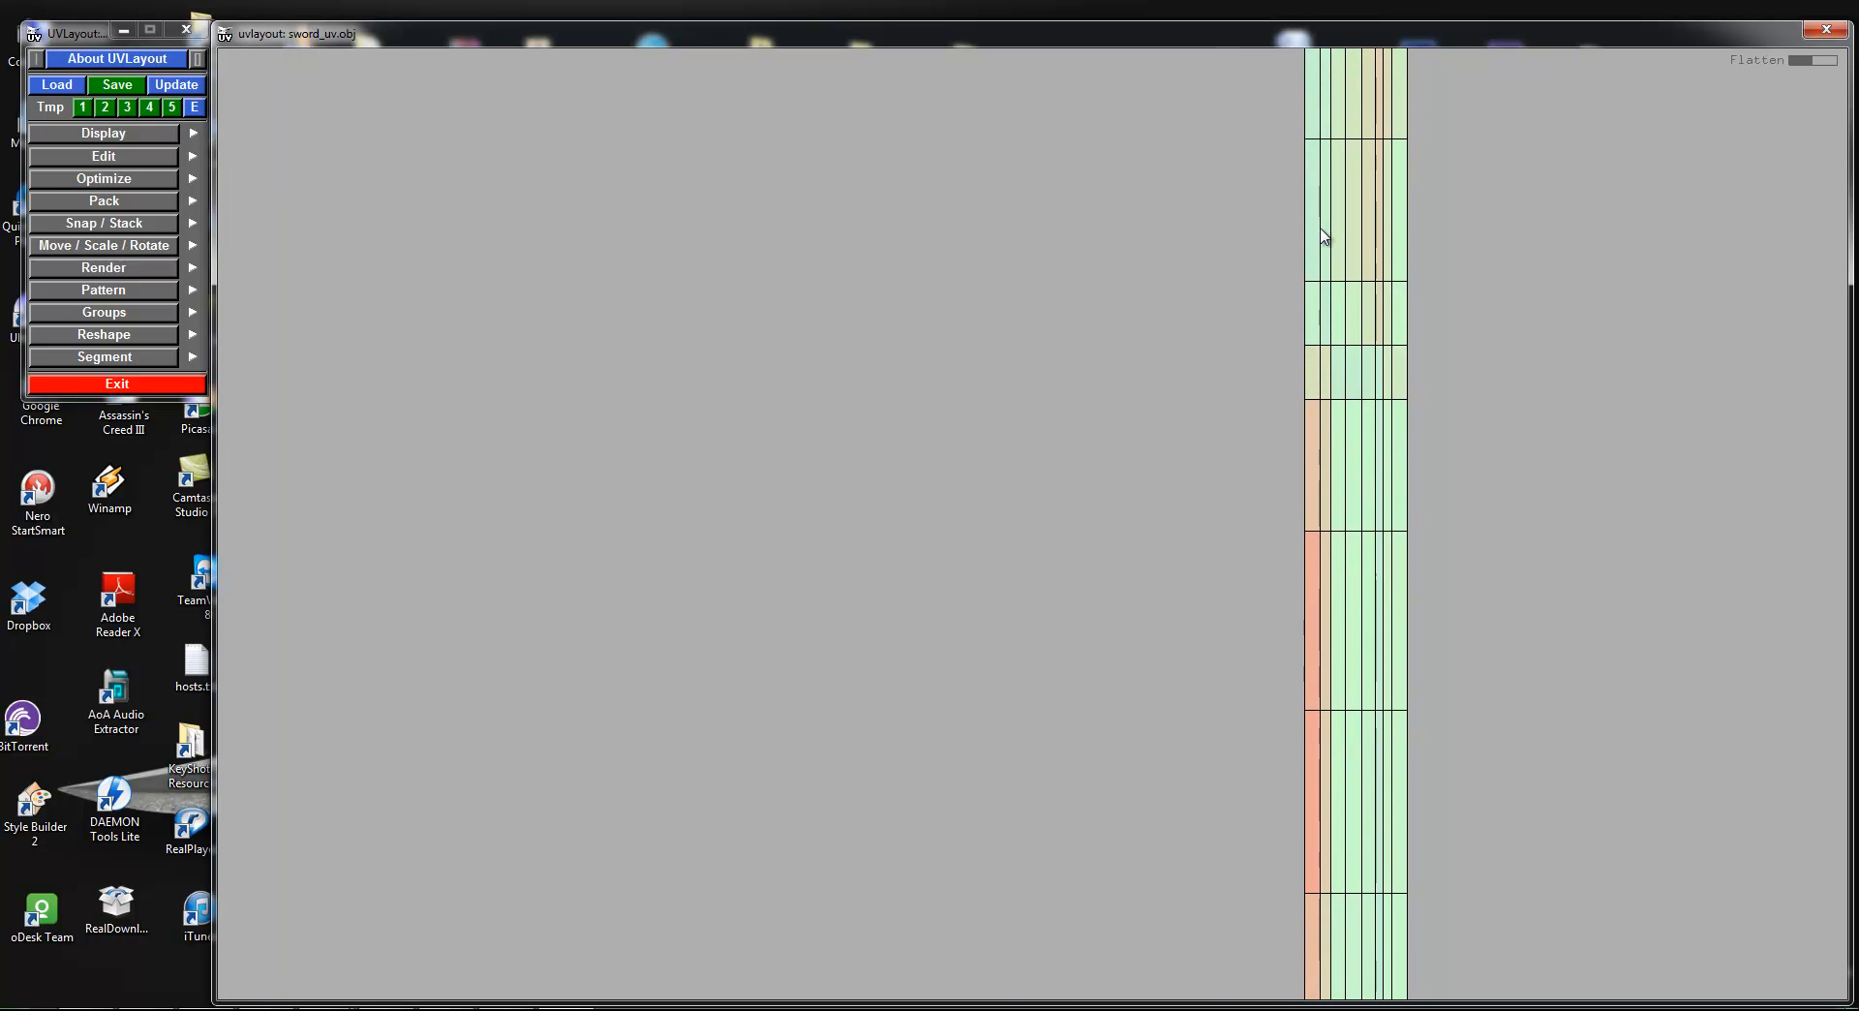
Step: Flatten the two long curved guard shells that lie side by side beside the origin
{"action": "right_click_drag", "start_coordinate": [1328, 373], "coordinate": [1052, 401]}
{"action": "middle_click_drag", "start_coordinate": [990, 391], "coordinate": [743, 345]}
{"action": "right_click_drag", "start_coordinate": [1063, 668], "coordinate": [1042, 434]}
{"action": "right_click_drag", "start_coordinate": [1030, 619], "coordinate": [1041, 453]}
{"action": "middle_click_drag", "start_coordinate": [1168, 813], "coordinate": [944, 523]}
{"action": "right_click_drag", "start_coordinate": [1065, 542], "coordinate": [1270, 643]}
{"action": "right_click_drag", "start_coordinate": [1026, 484], "coordinate": [1136, 558]}
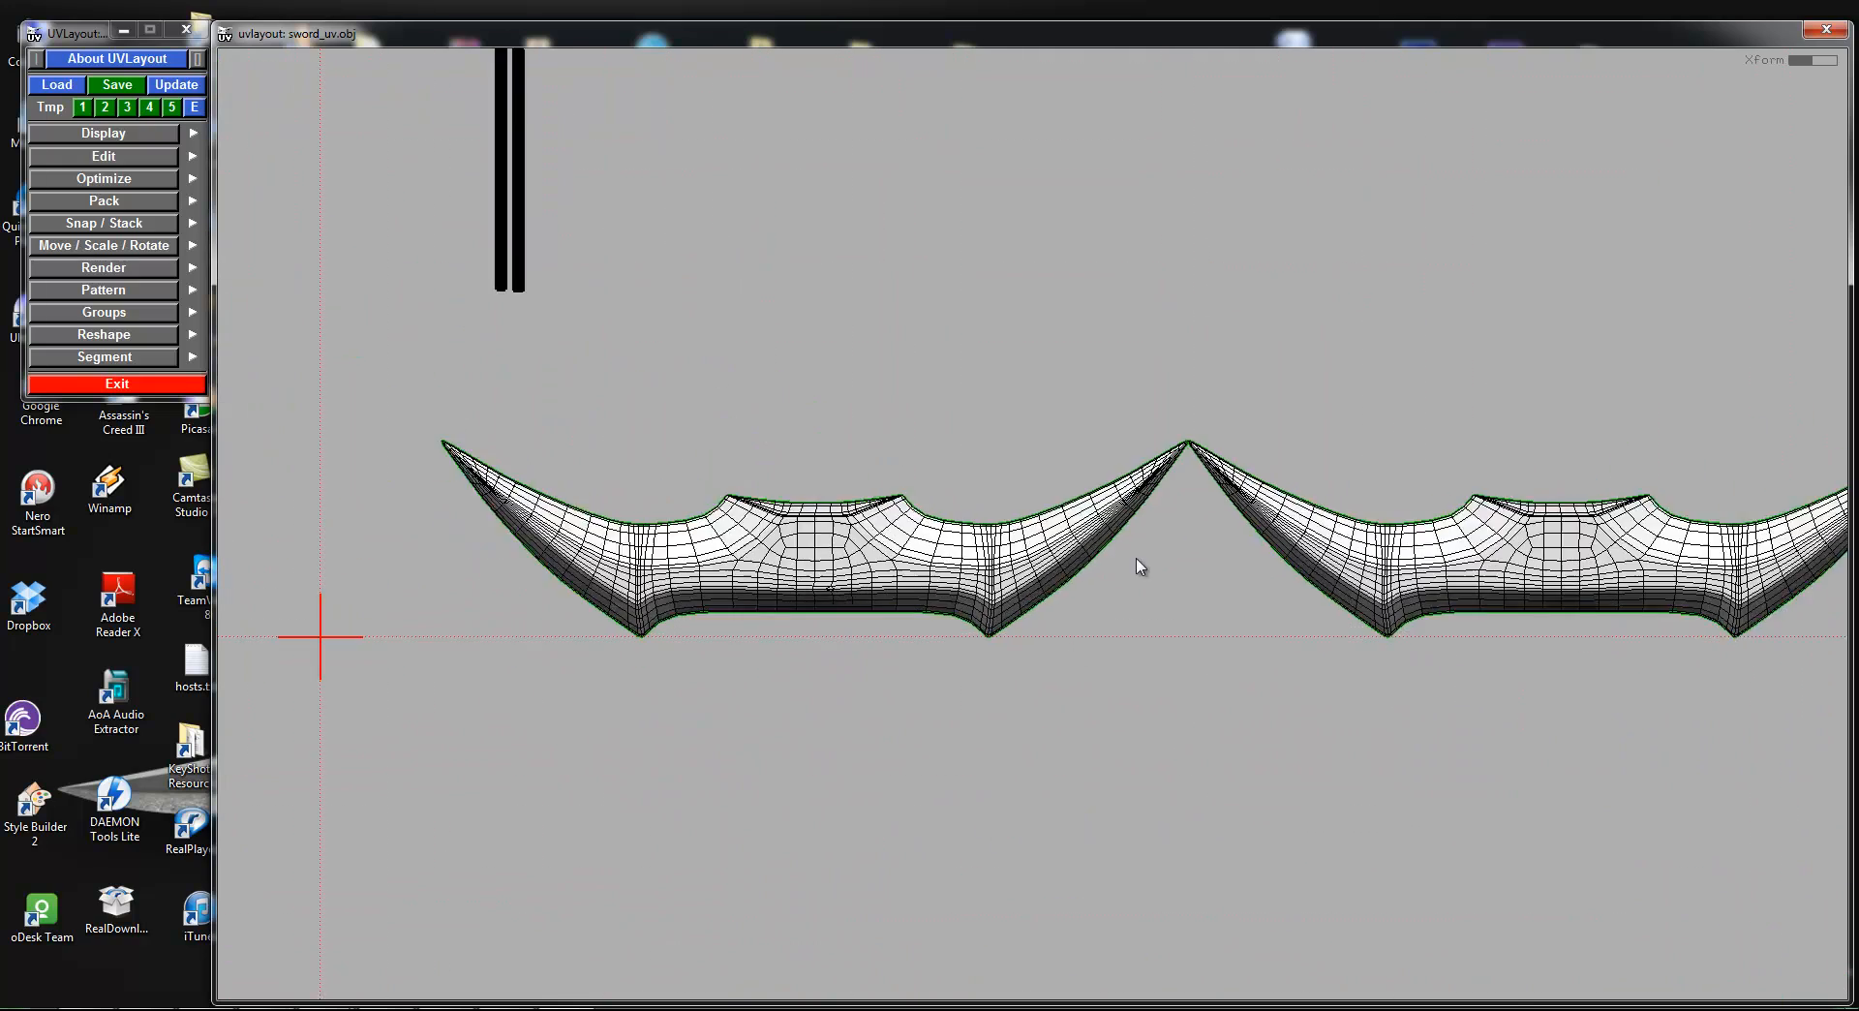
{"action": "key", "text": "f"}
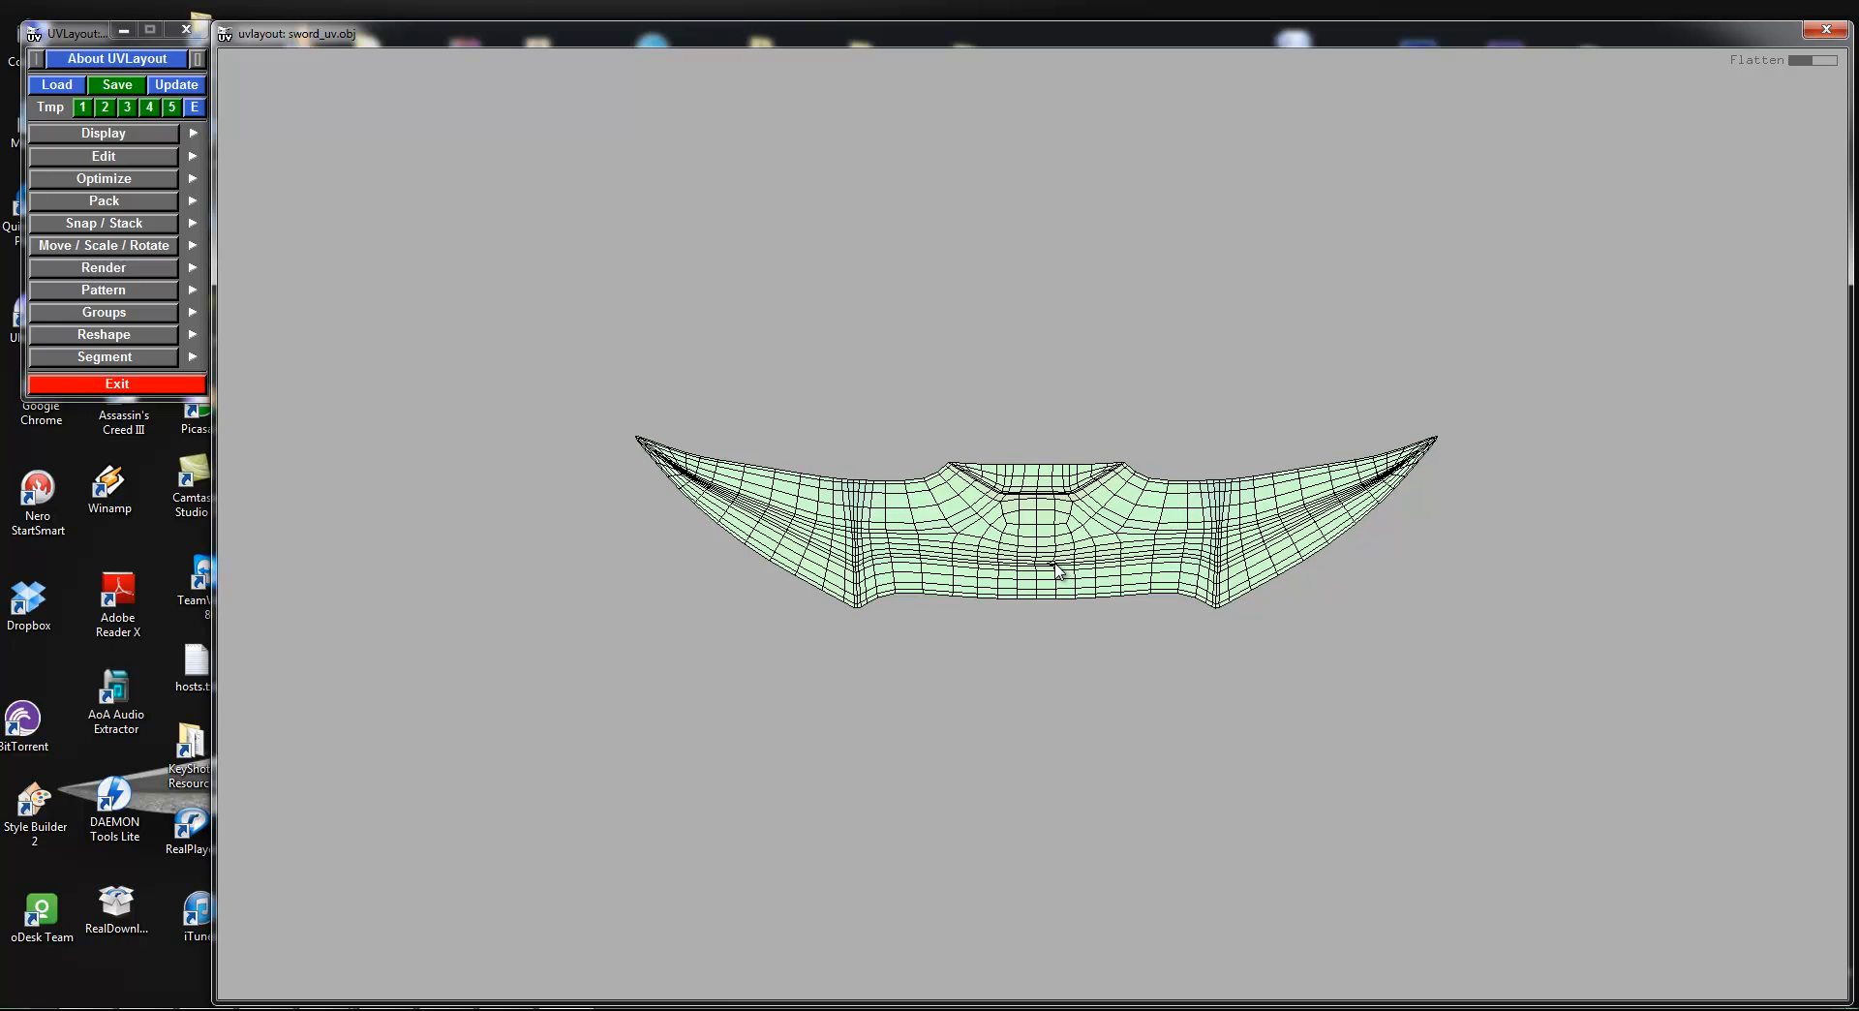
{"action": "key", "text": "space"}
{"action": "key", "text": "shift+f"}
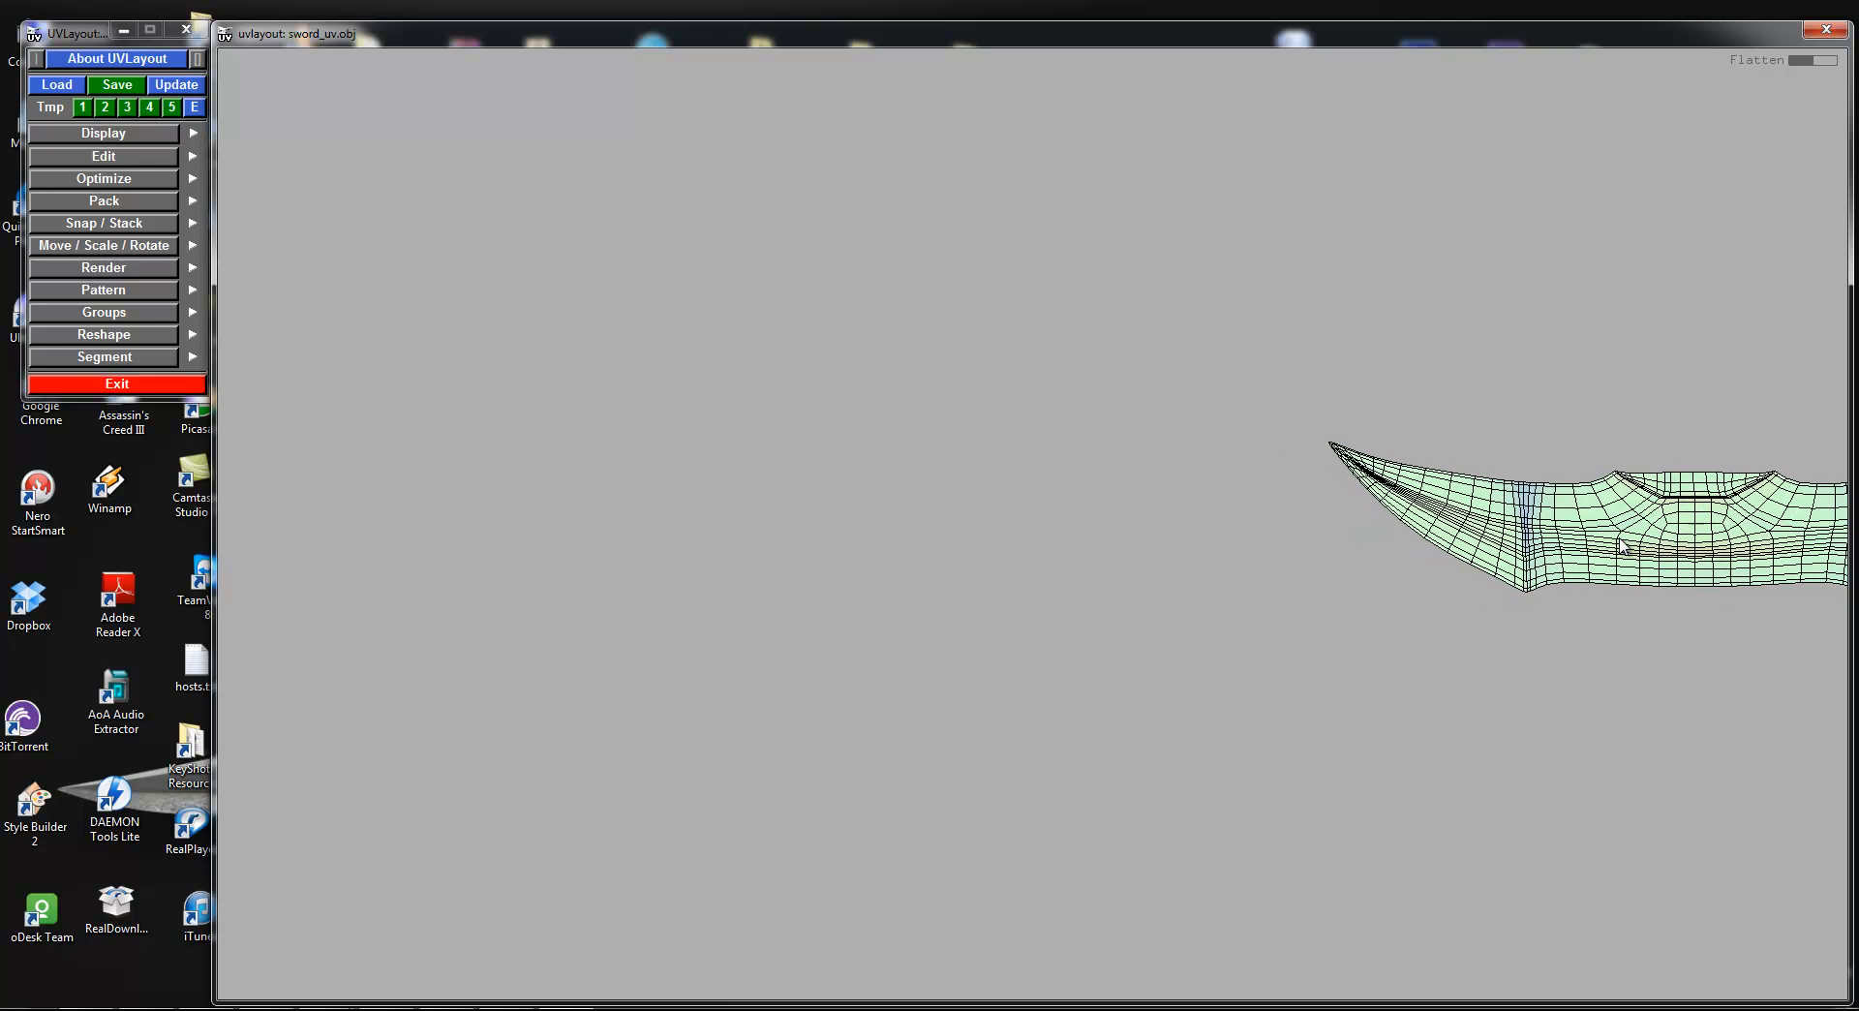
Step: Move the second guard shell beneath the first and rotate it so that their matching long edges face each other
{"action": "scroll", "coordinate": [1620, 545], "scroll_direction": "down", "scroll_amount": 3}
{"action": "middle_click_drag", "start_coordinate": [1619, 545], "coordinate": [1419, 538]}
{"action": "left_click_drag", "start_coordinate": [1307, 527], "coordinate": [852, 525]}
{"action": "middle_click_drag", "start_coordinate": [1309, 513], "coordinate": [822, 582]}
{"action": "left_click_drag", "start_coordinate": [826, 581], "coordinate": [818, 579]}
{"action": "middle_click_drag", "start_coordinate": [818, 579], "coordinate": [924, 607]}
{"action": "right_click_drag", "start_coordinate": [784, 664], "coordinate": [846, 516]}
{"action": "middle_click_drag", "start_coordinate": [795, 375], "coordinate": [859, 432]}
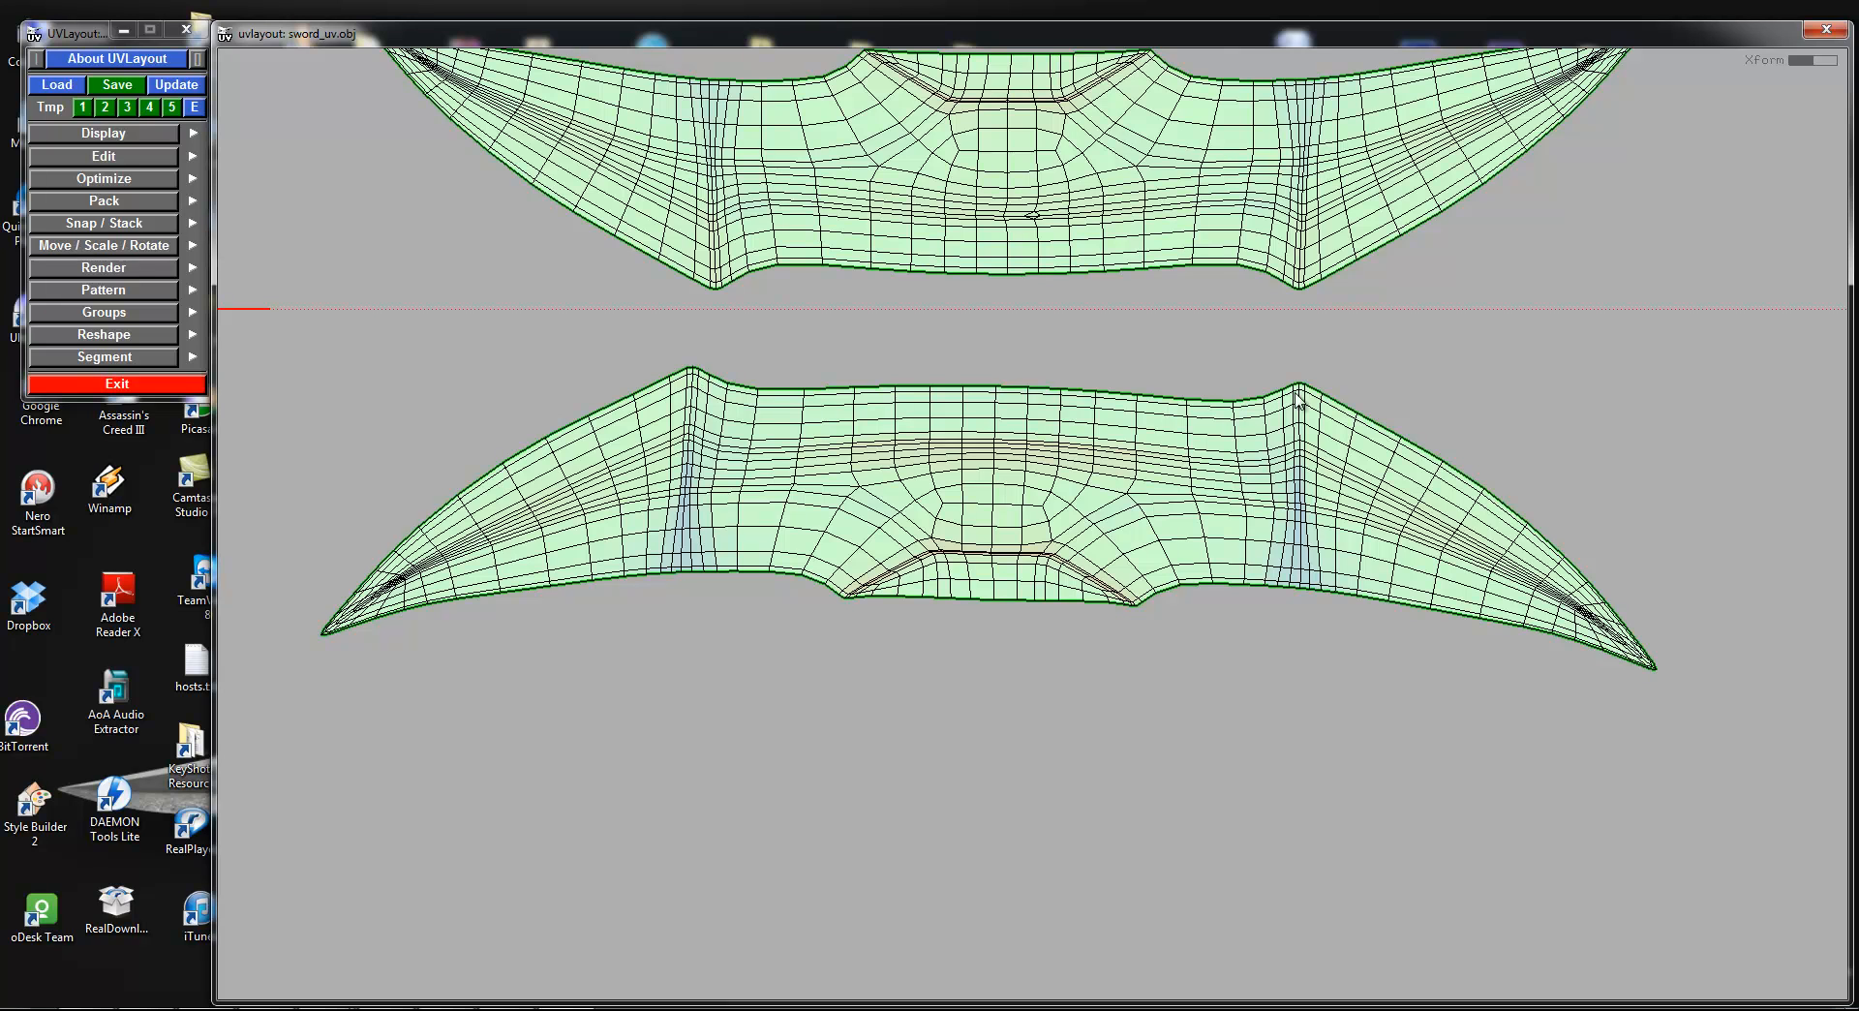
Step: Mark the facing middle edges of the two guard shells for welding, from one corner point to the other
{"action": "key", "text": "w"}
{"action": "key", "text": "w"}
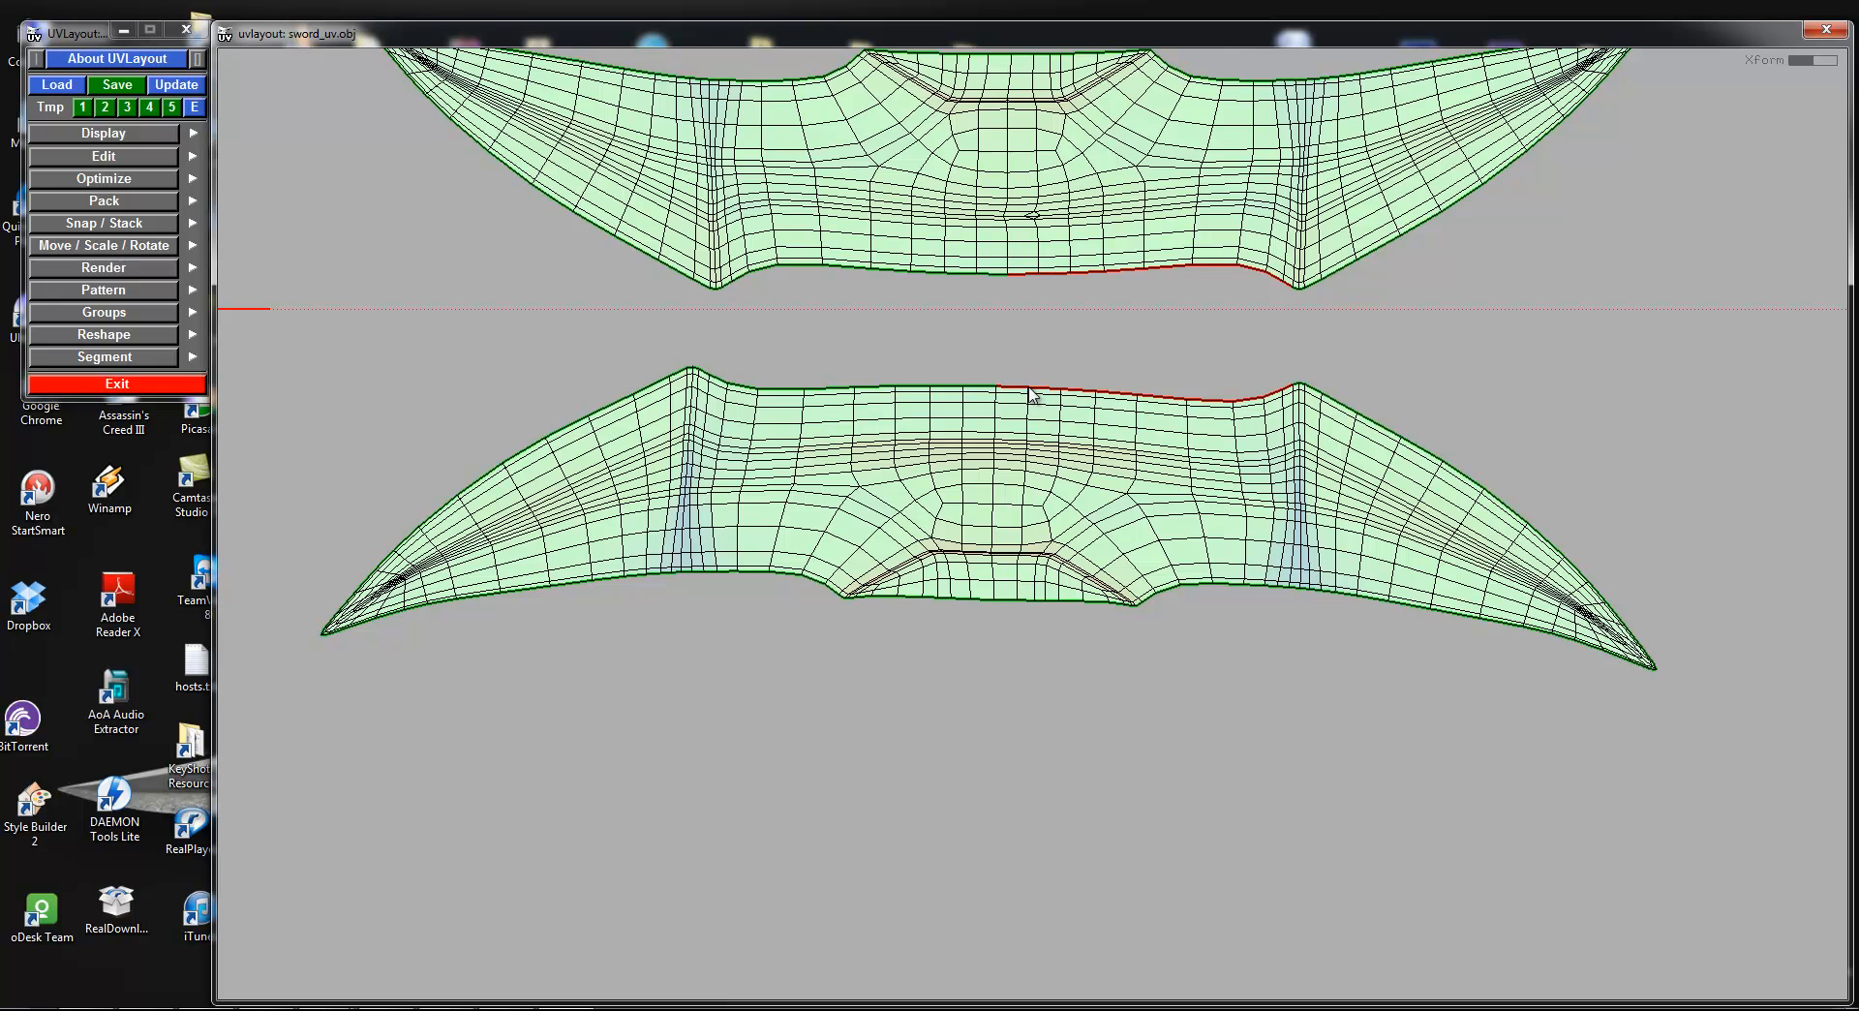
{"action": "key", "text": "w"}
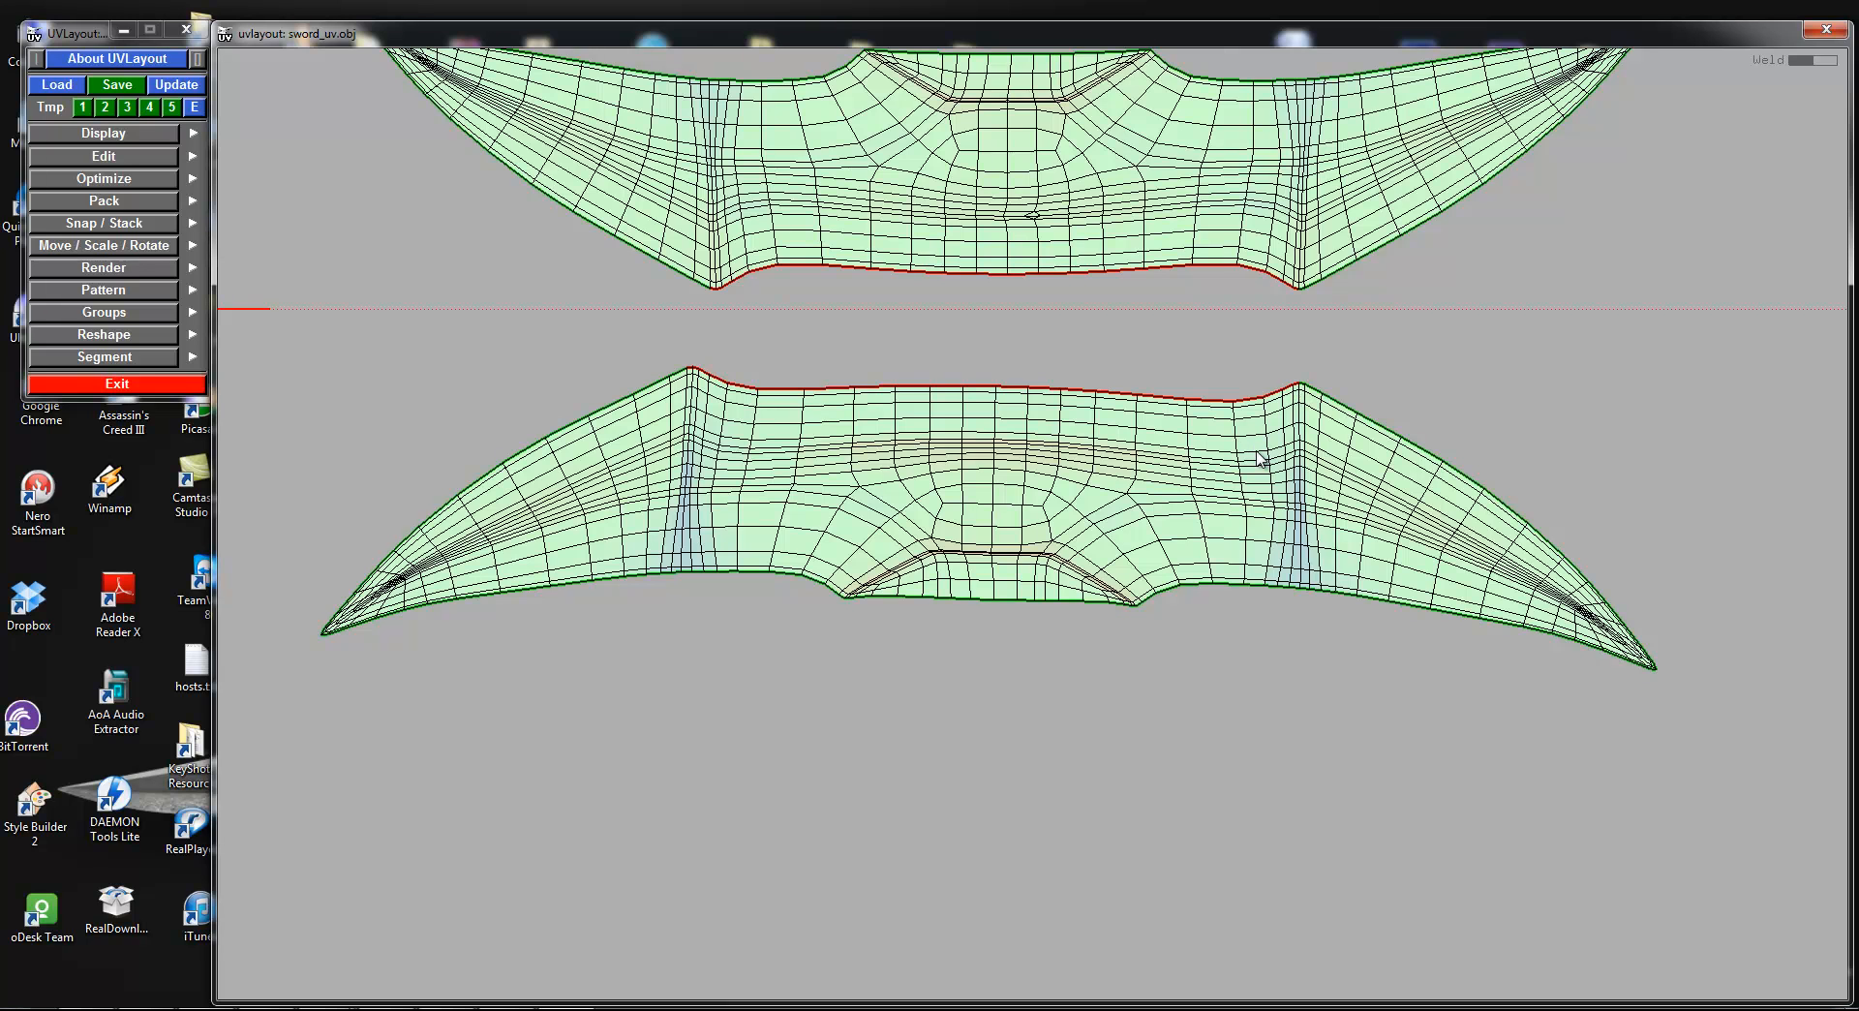
Step: Join the two guard shells along the marked edges, flatten the result and examine the distorted corner at the seam's right end
{"action": "key", "text": "Return"}
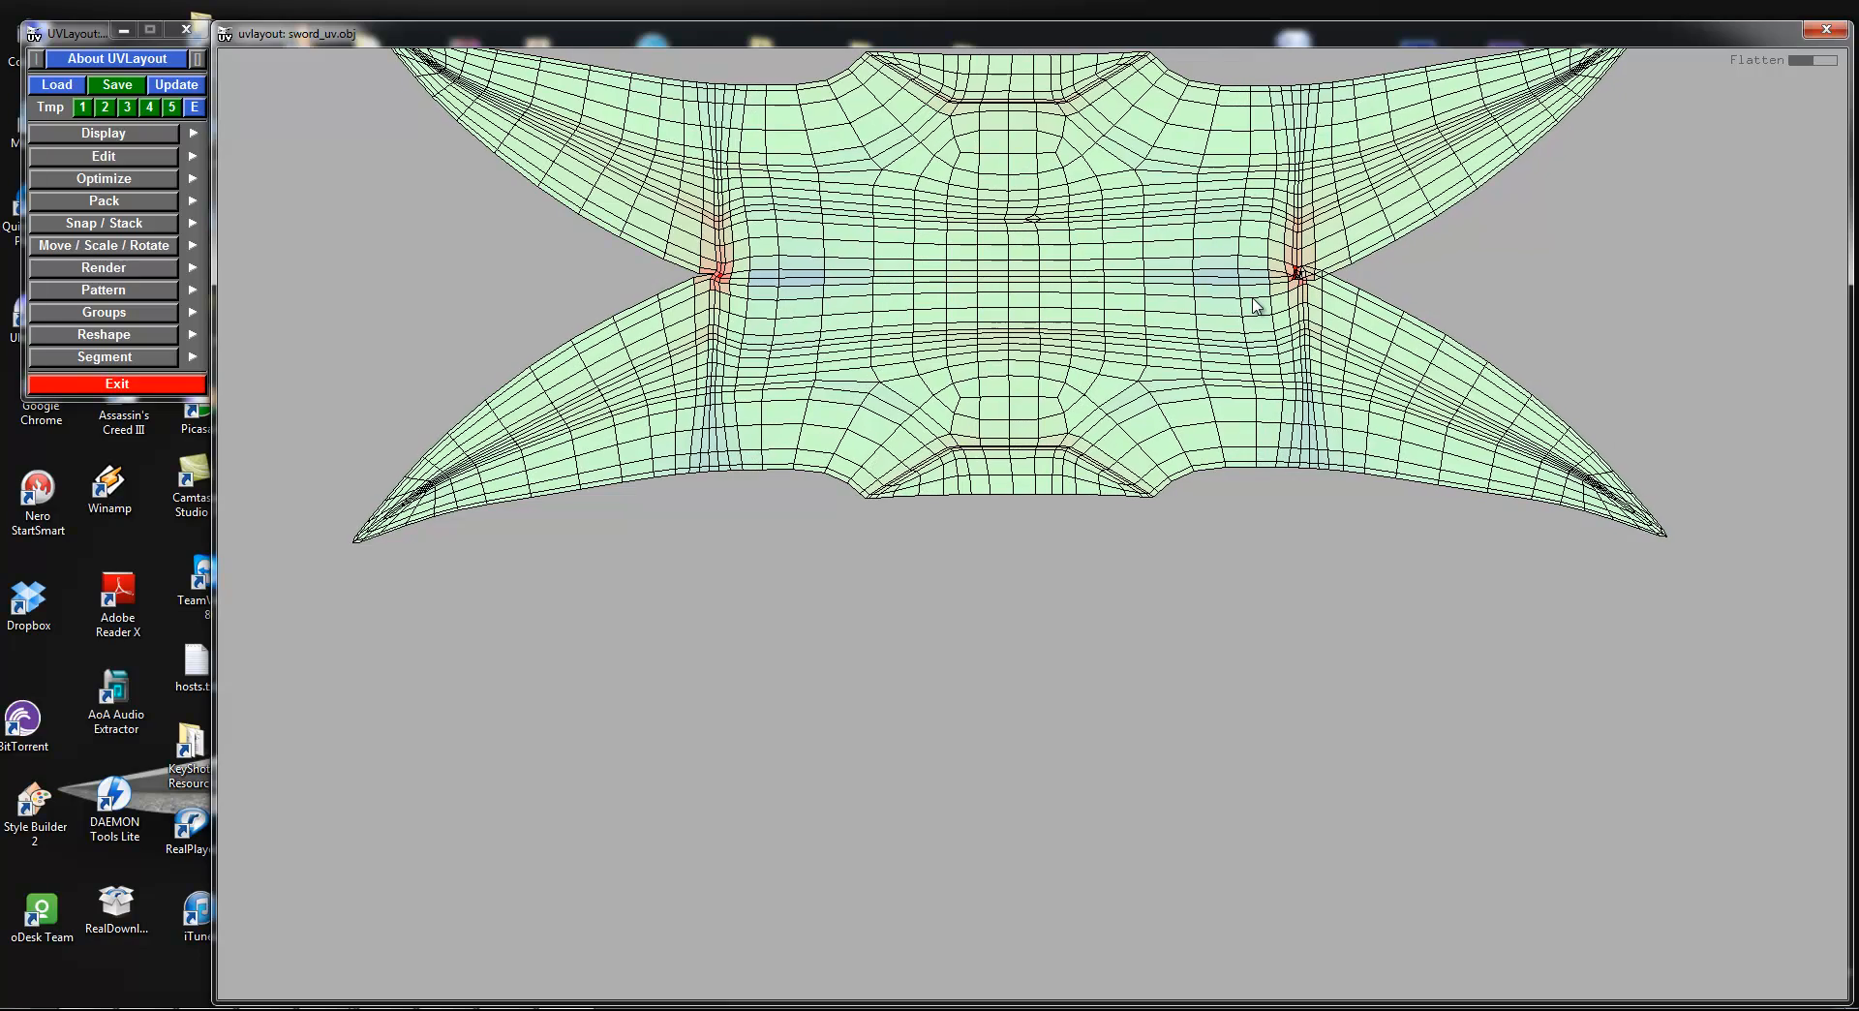
{"action": "key", "text": "5"}
{"action": "key", "text": "f"}
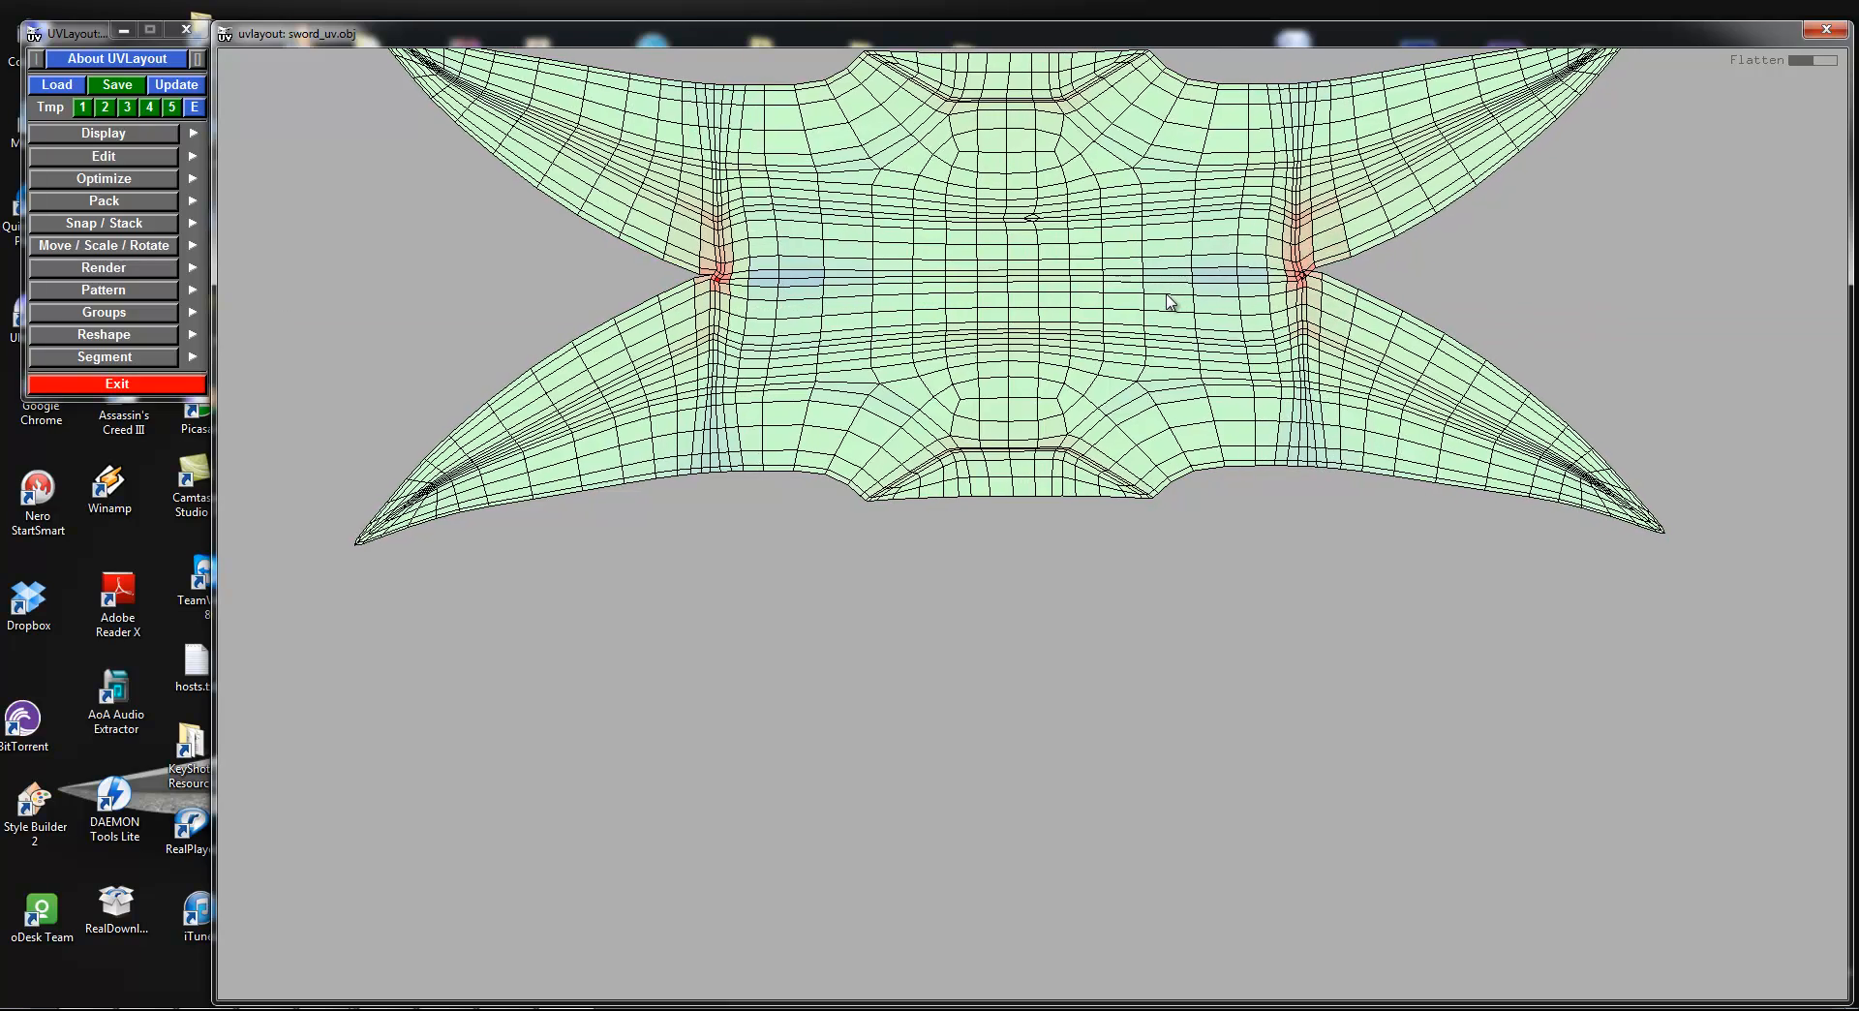
{"action": "right_click_drag", "start_coordinate": [1226, 304], "coordinate": [1294, 345]}
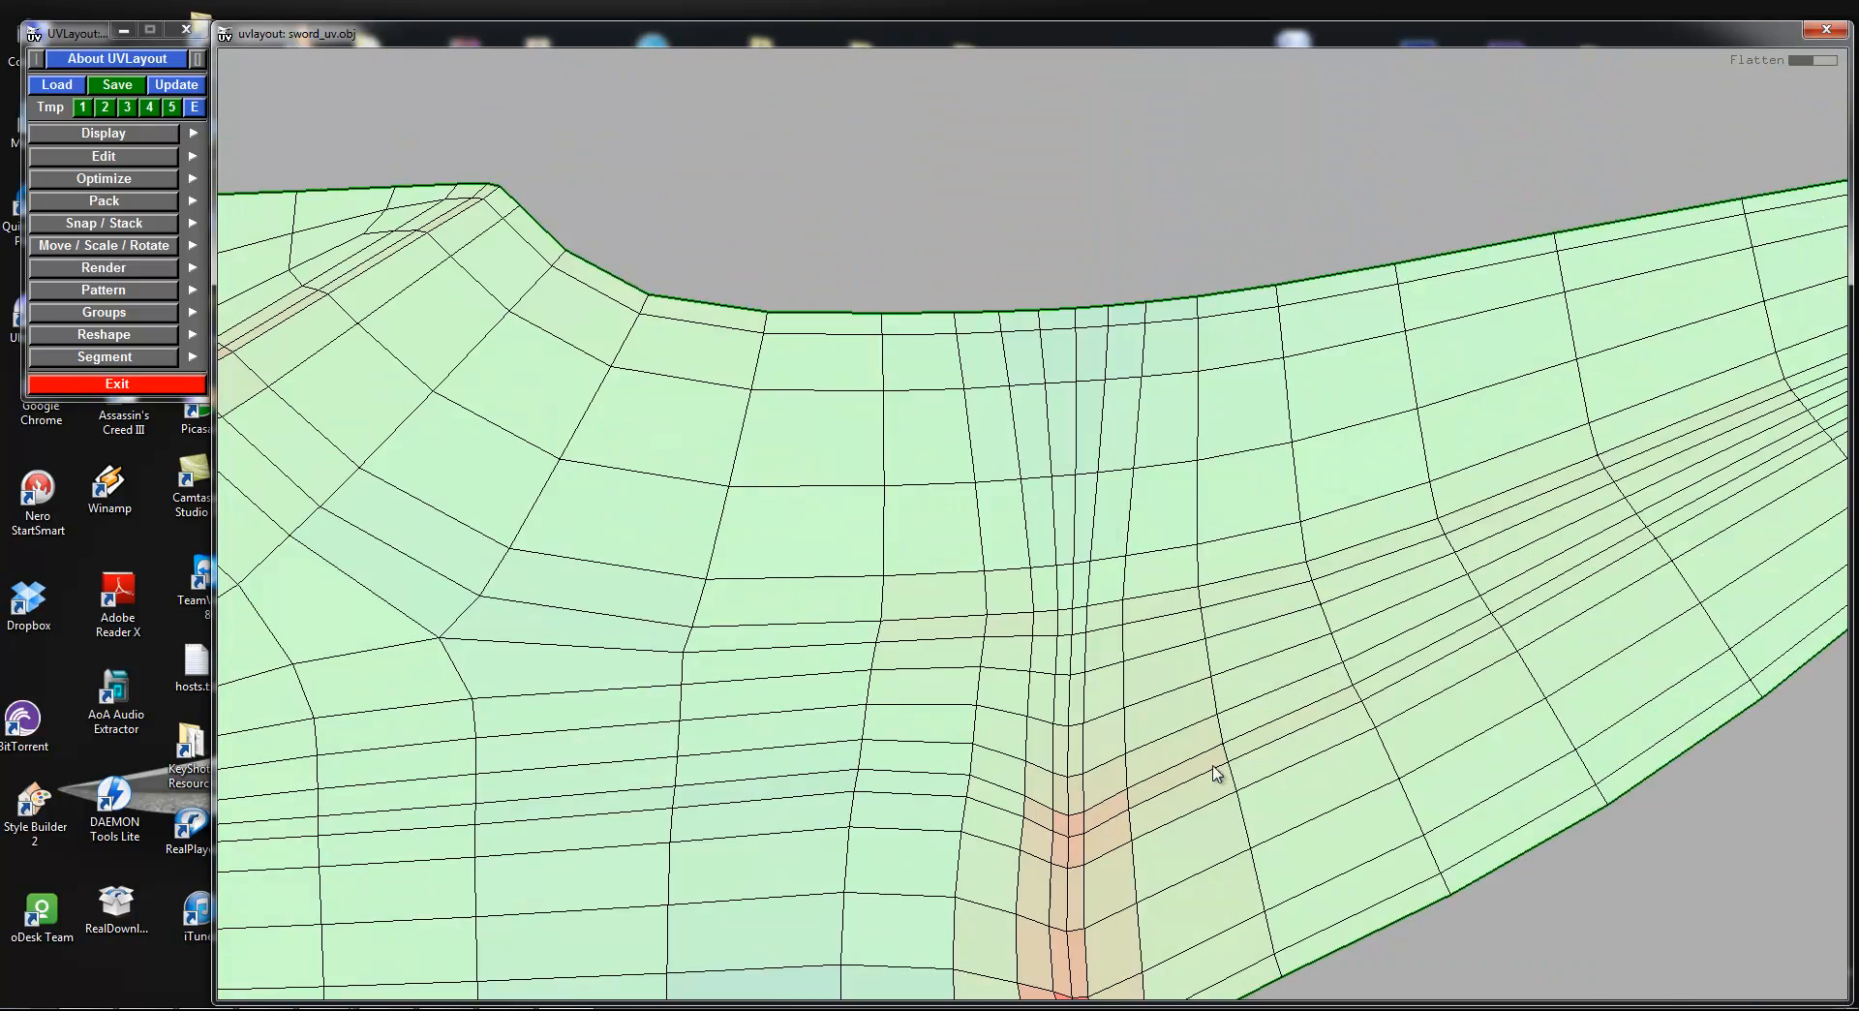
{"action": "middle_click_drag", "start_coordinate": [1216, 773], "coordinate": [1248, 477]}
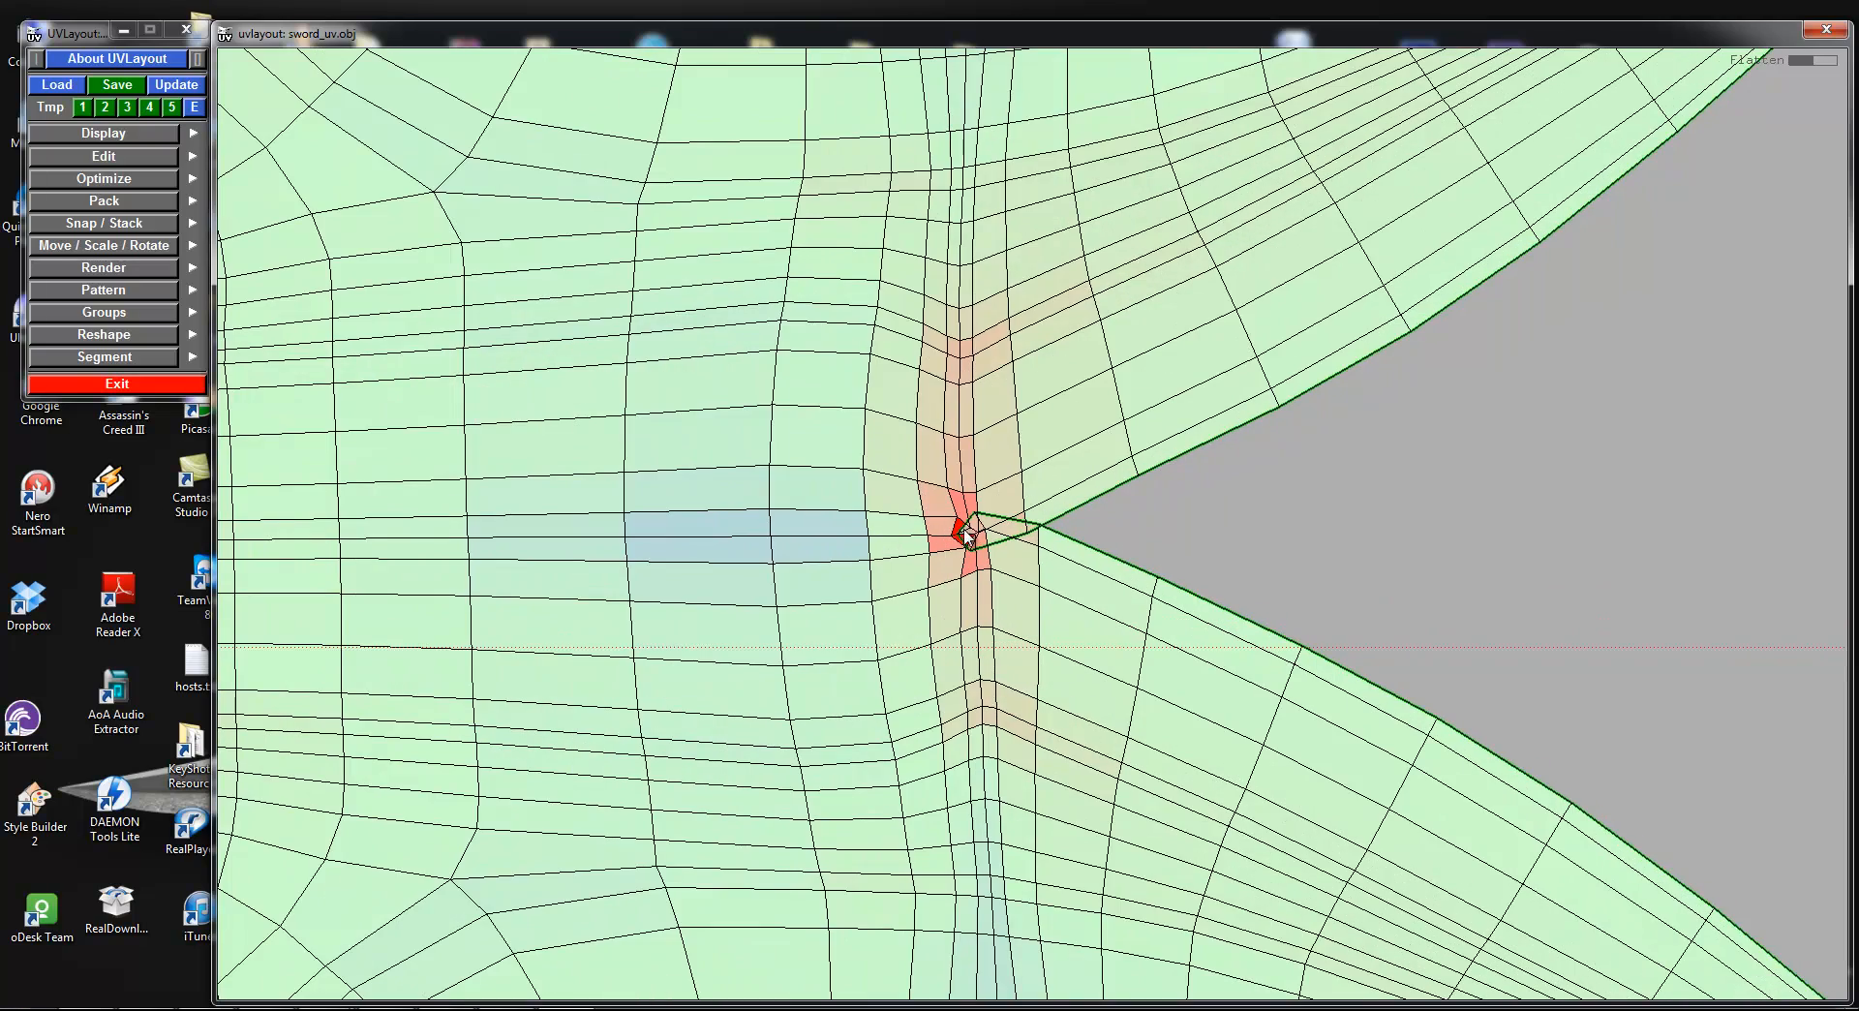
{"action": "right_click_drag", "start_coordinate": [969, 538], "coordinate": [994, 545]}
Step: Try reflattening the joined guard shell from a rounded outline with its boundary released, and undo back to the two separate shells
{"action": "key", "text": "shift+f"}
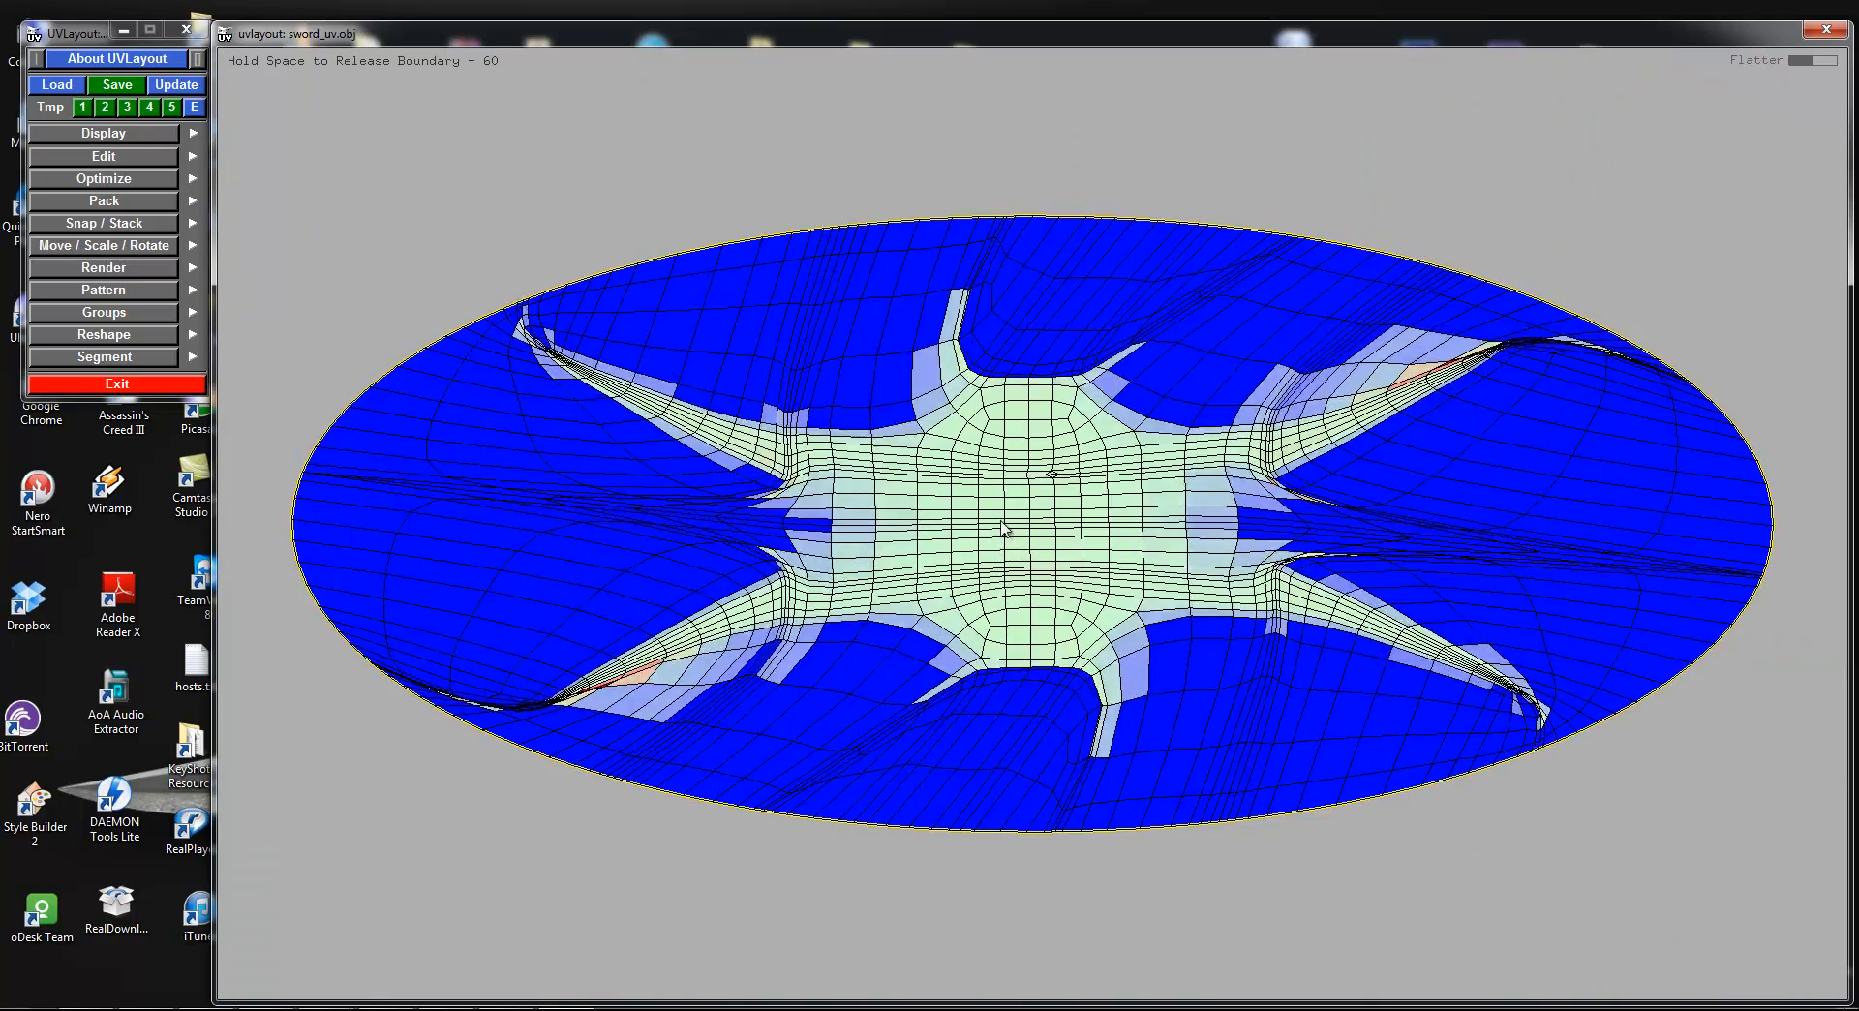
{"action": "key", "text": "space"}
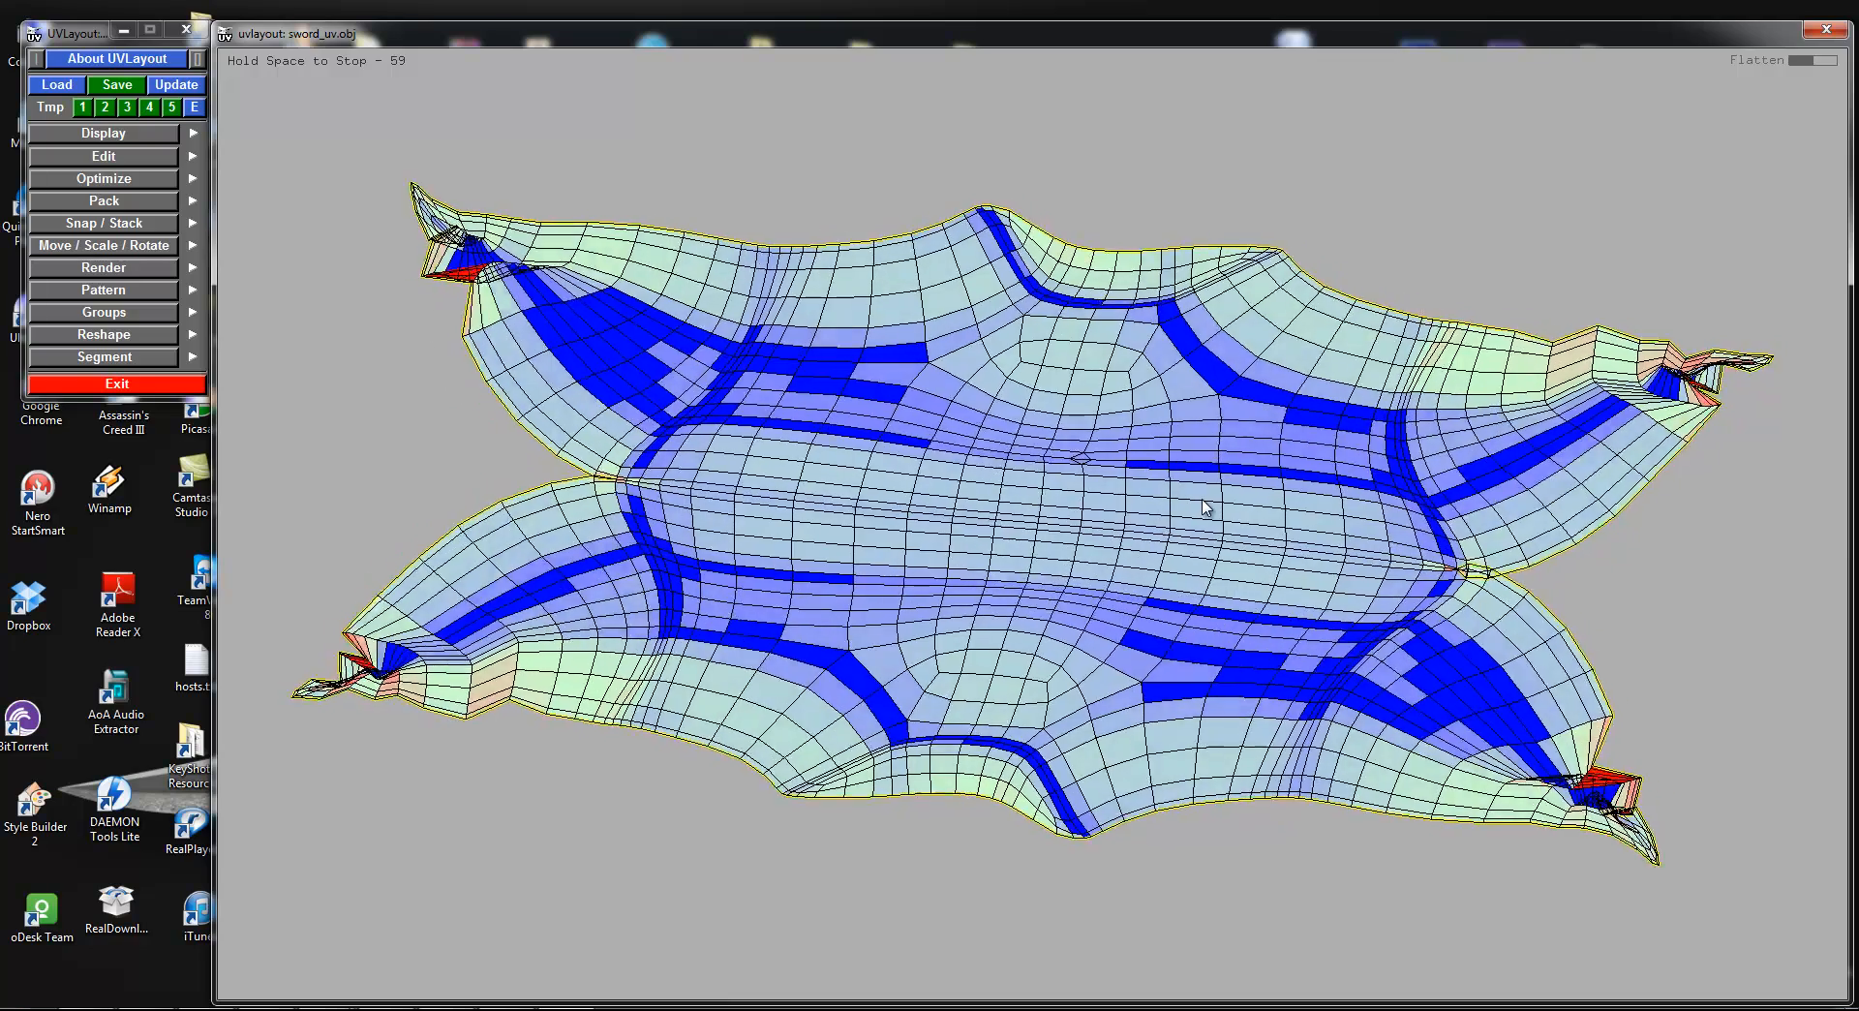
{"action": "key", "text": "ctrl+z"}
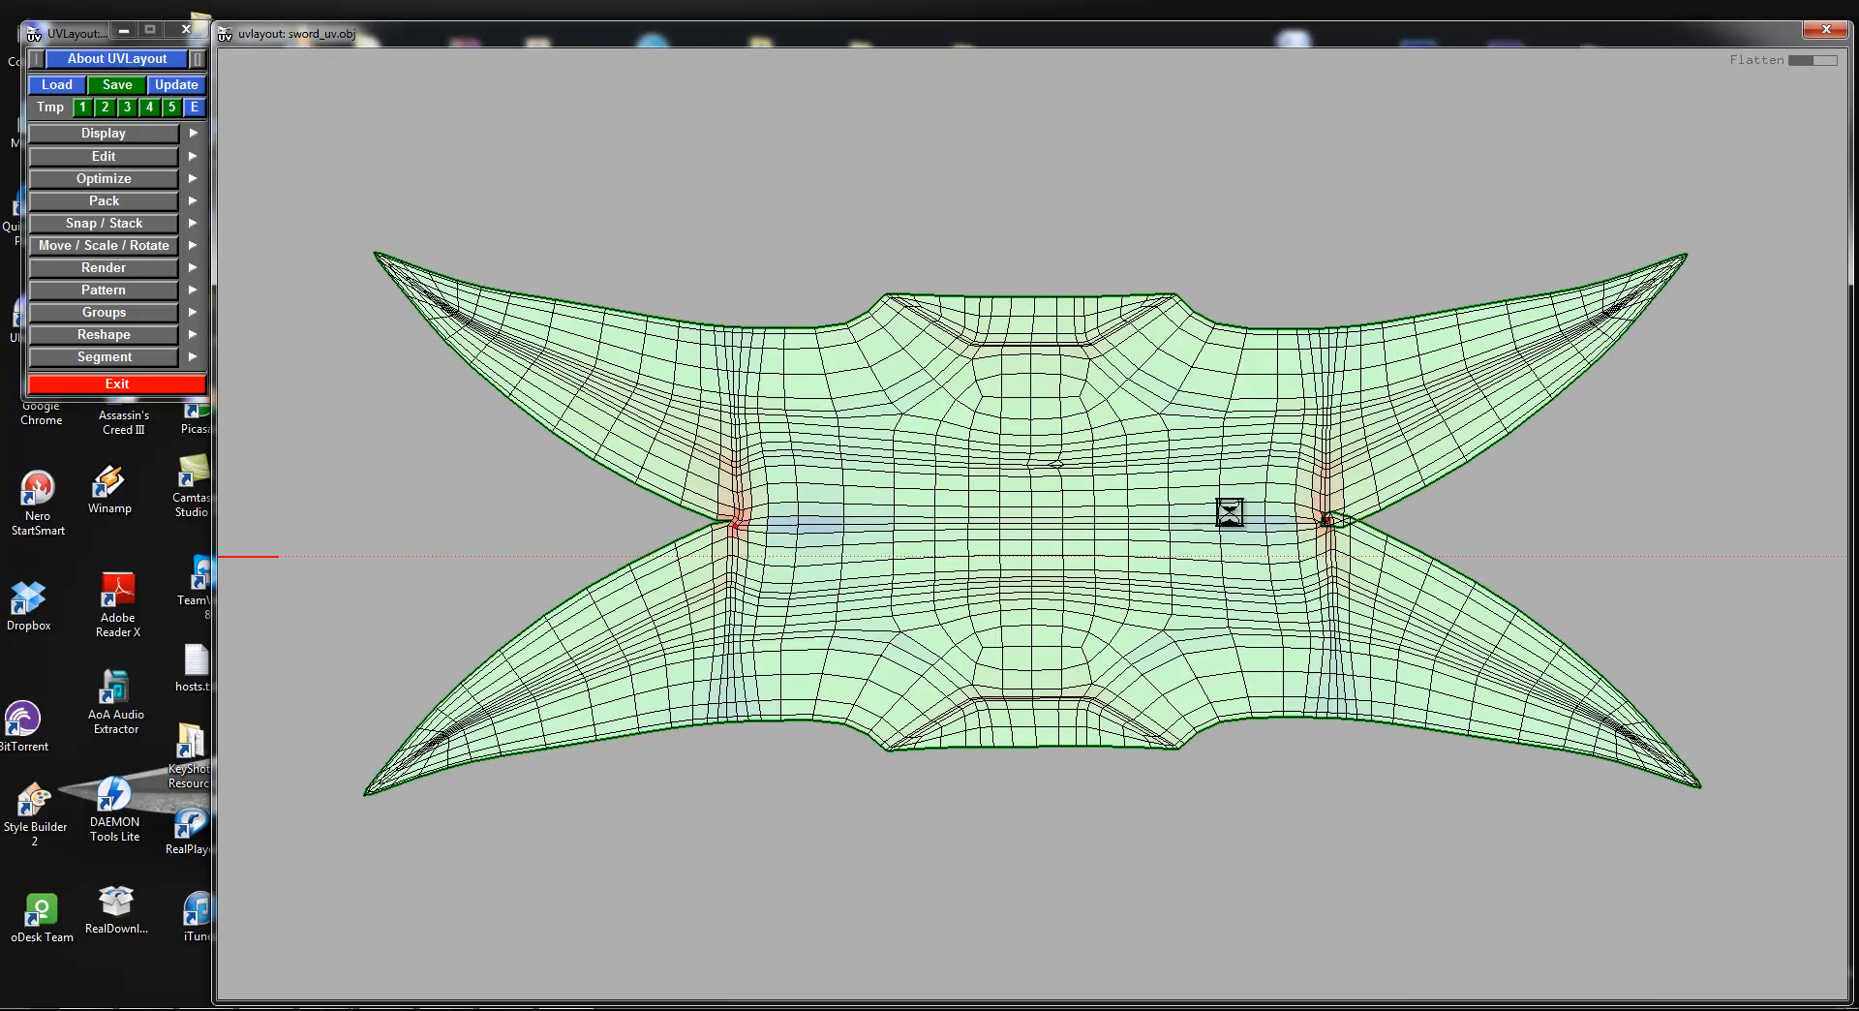
{"action": "key", "text": "ctrl+z"}
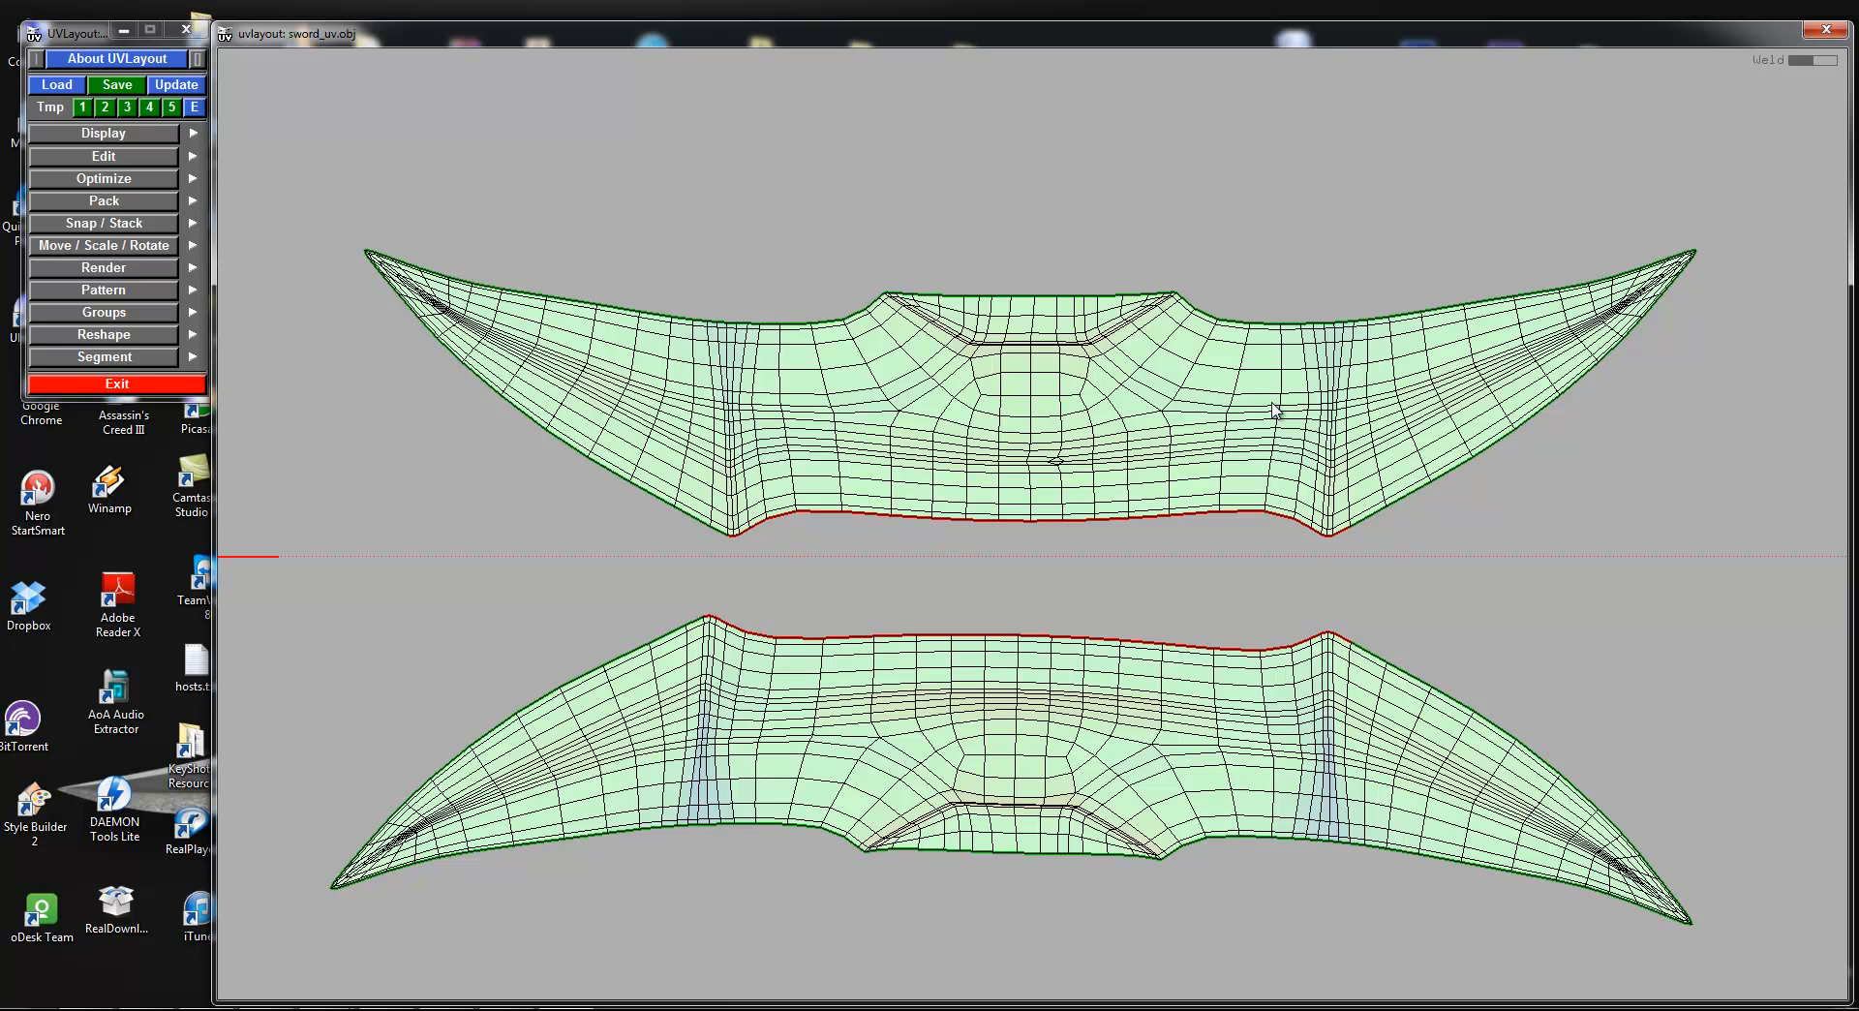
Step: Snap the upper guard shell against the lower one, join them along the marked edges and flatten the combined shell
{"action": "key", "text": "m"}
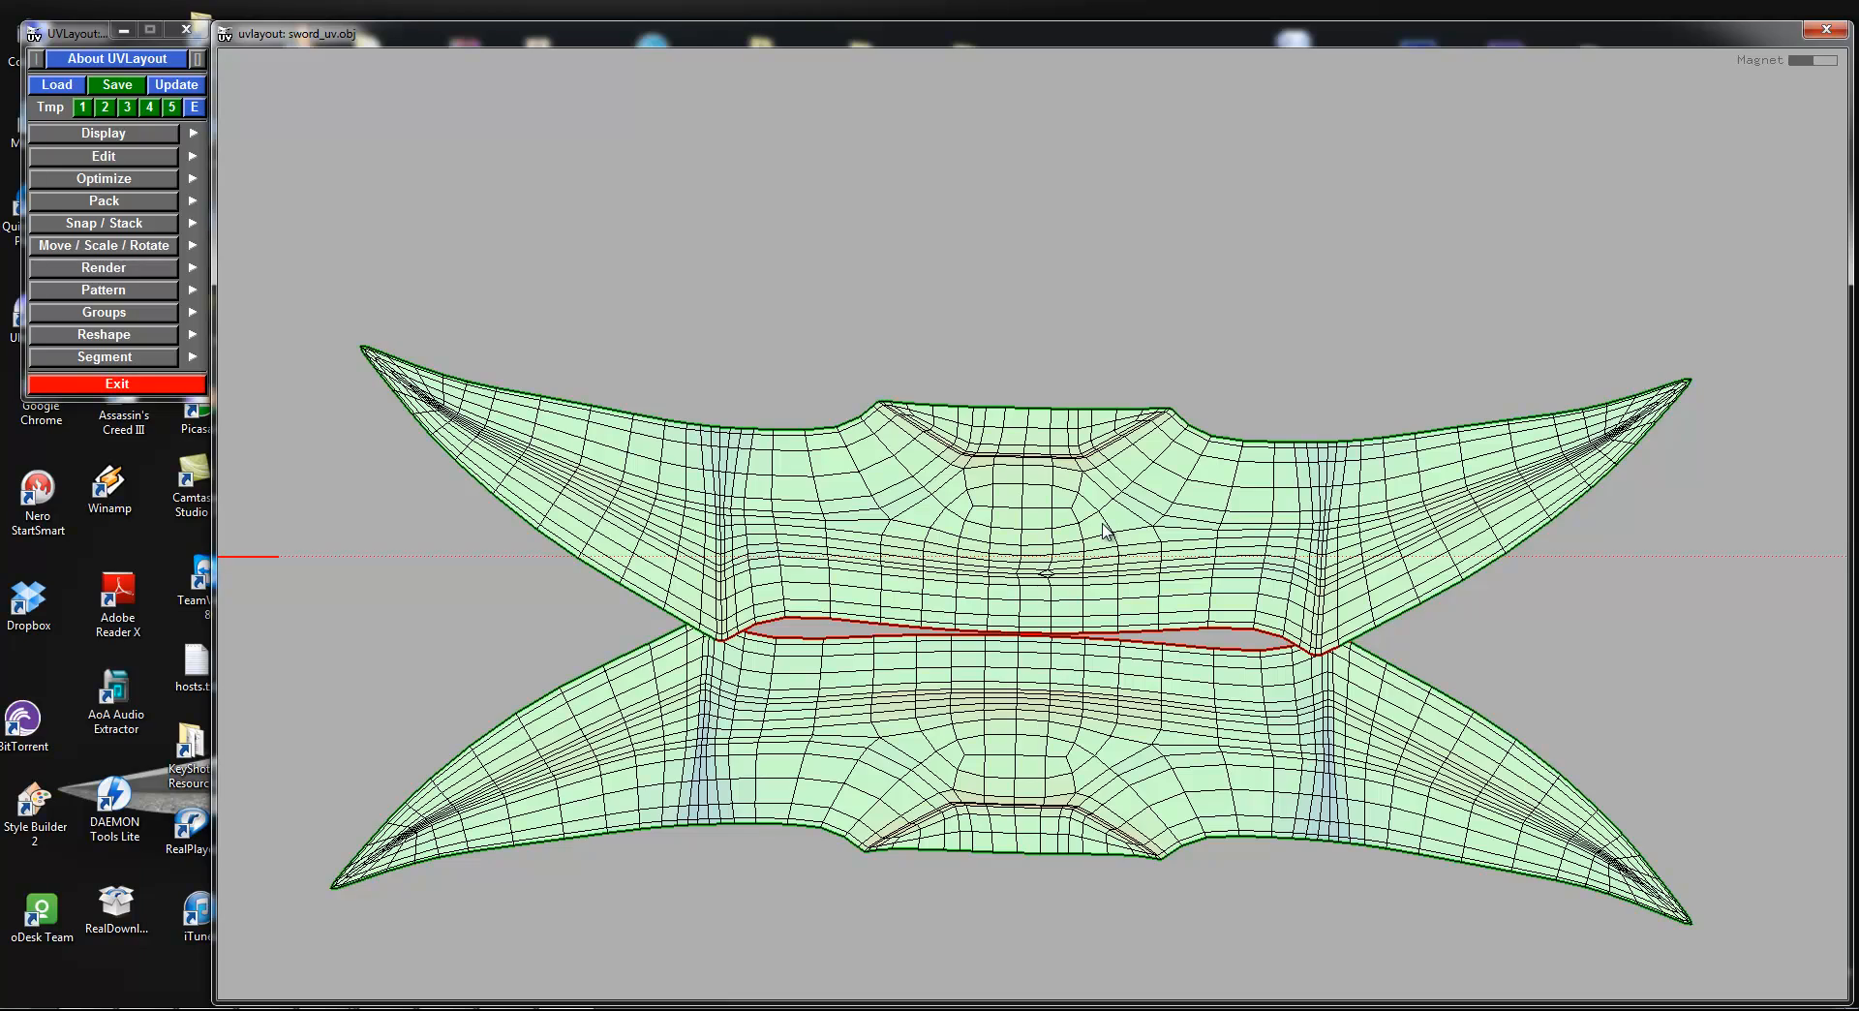
{"action": "key", "text": "Return"}
{"action": "key", "text": "f"}
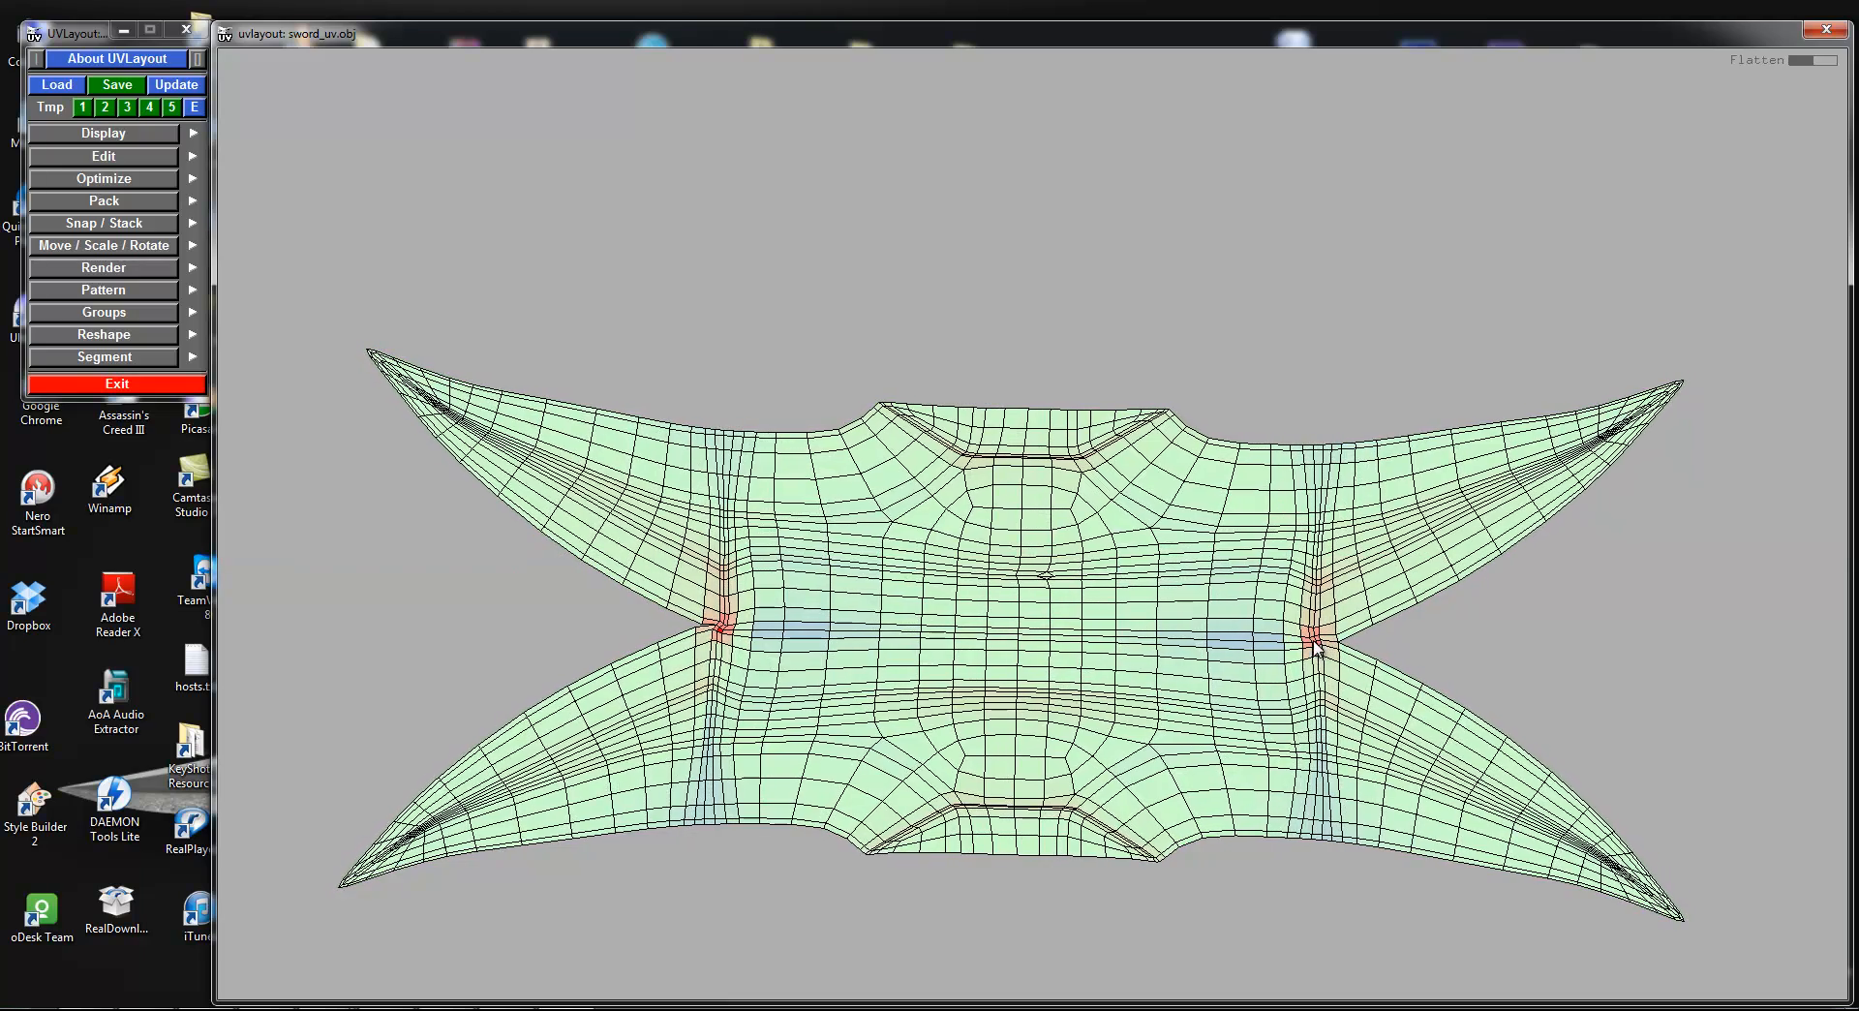
{"action": "key", "text": "shift+f"}
{"action": "key", "text": "space"}
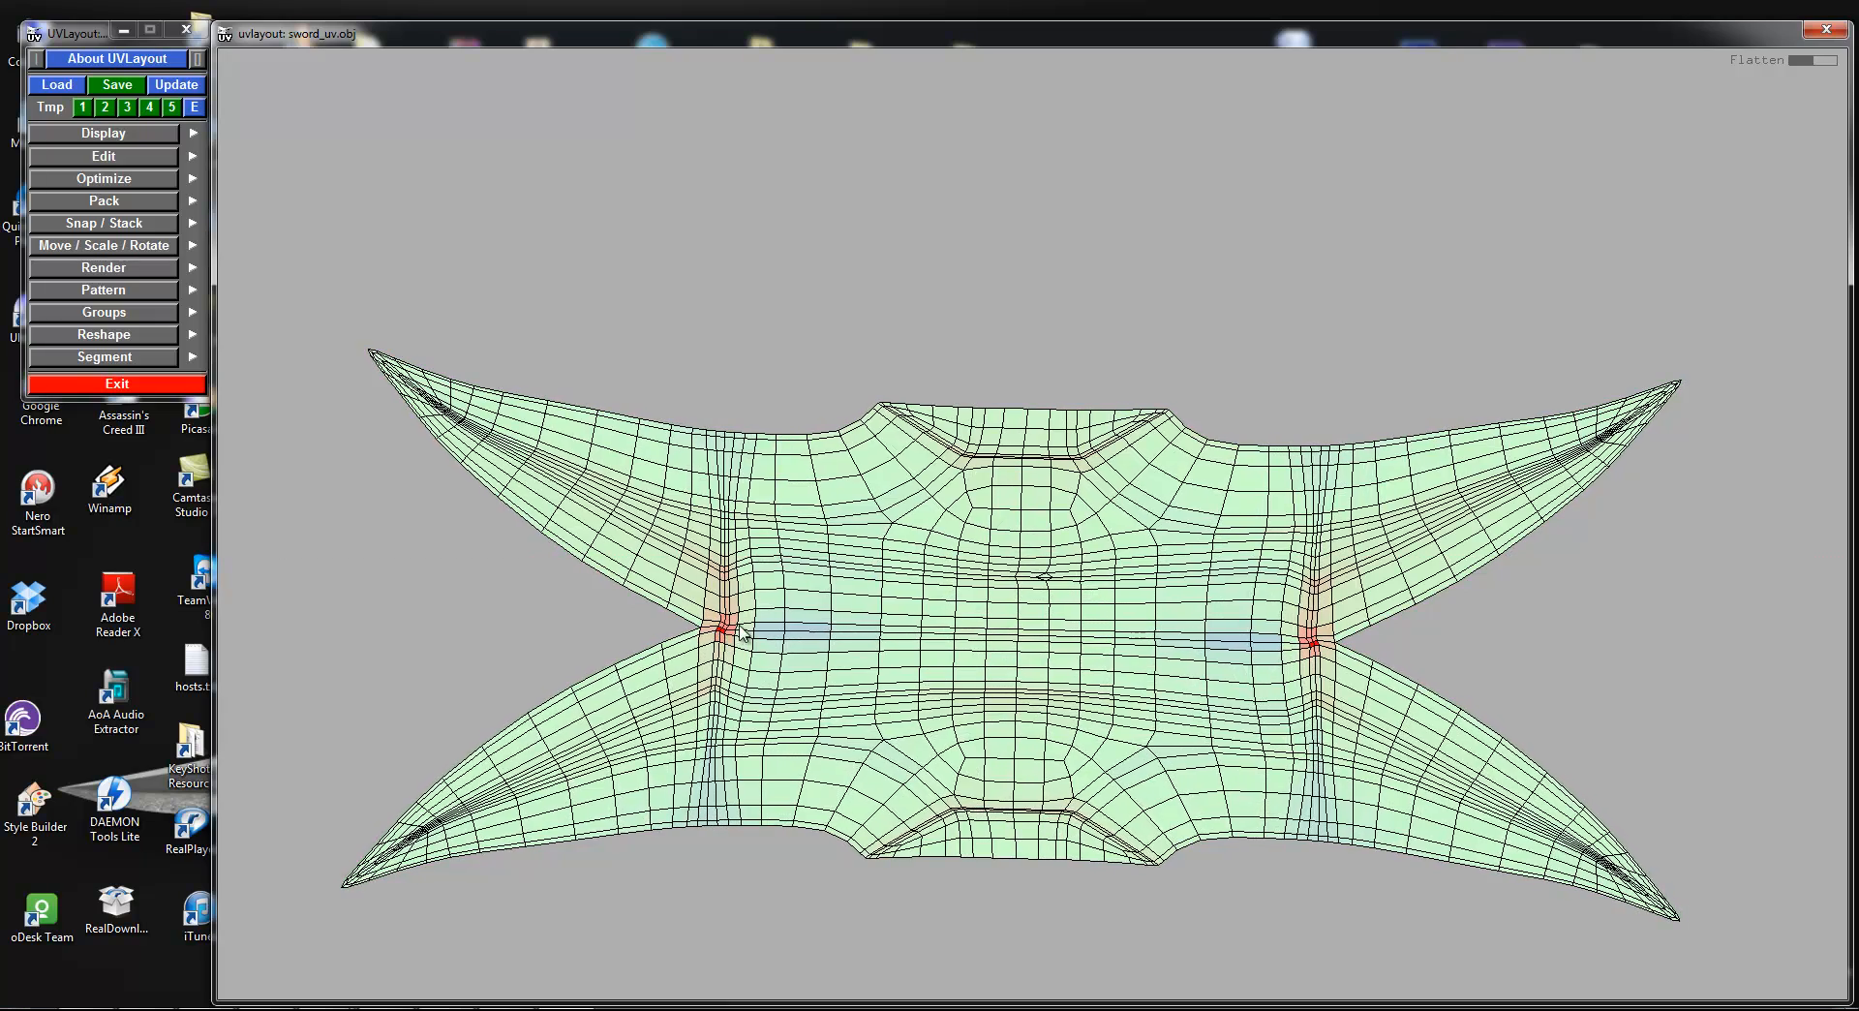
Step: Straighten the joined guard shell, and flatten the lower shell of the second guard pair with its boundary released
{"action": "middle_click_drag", "start_coordinate": [1052, 515], "coordinate": [1055, 482]}
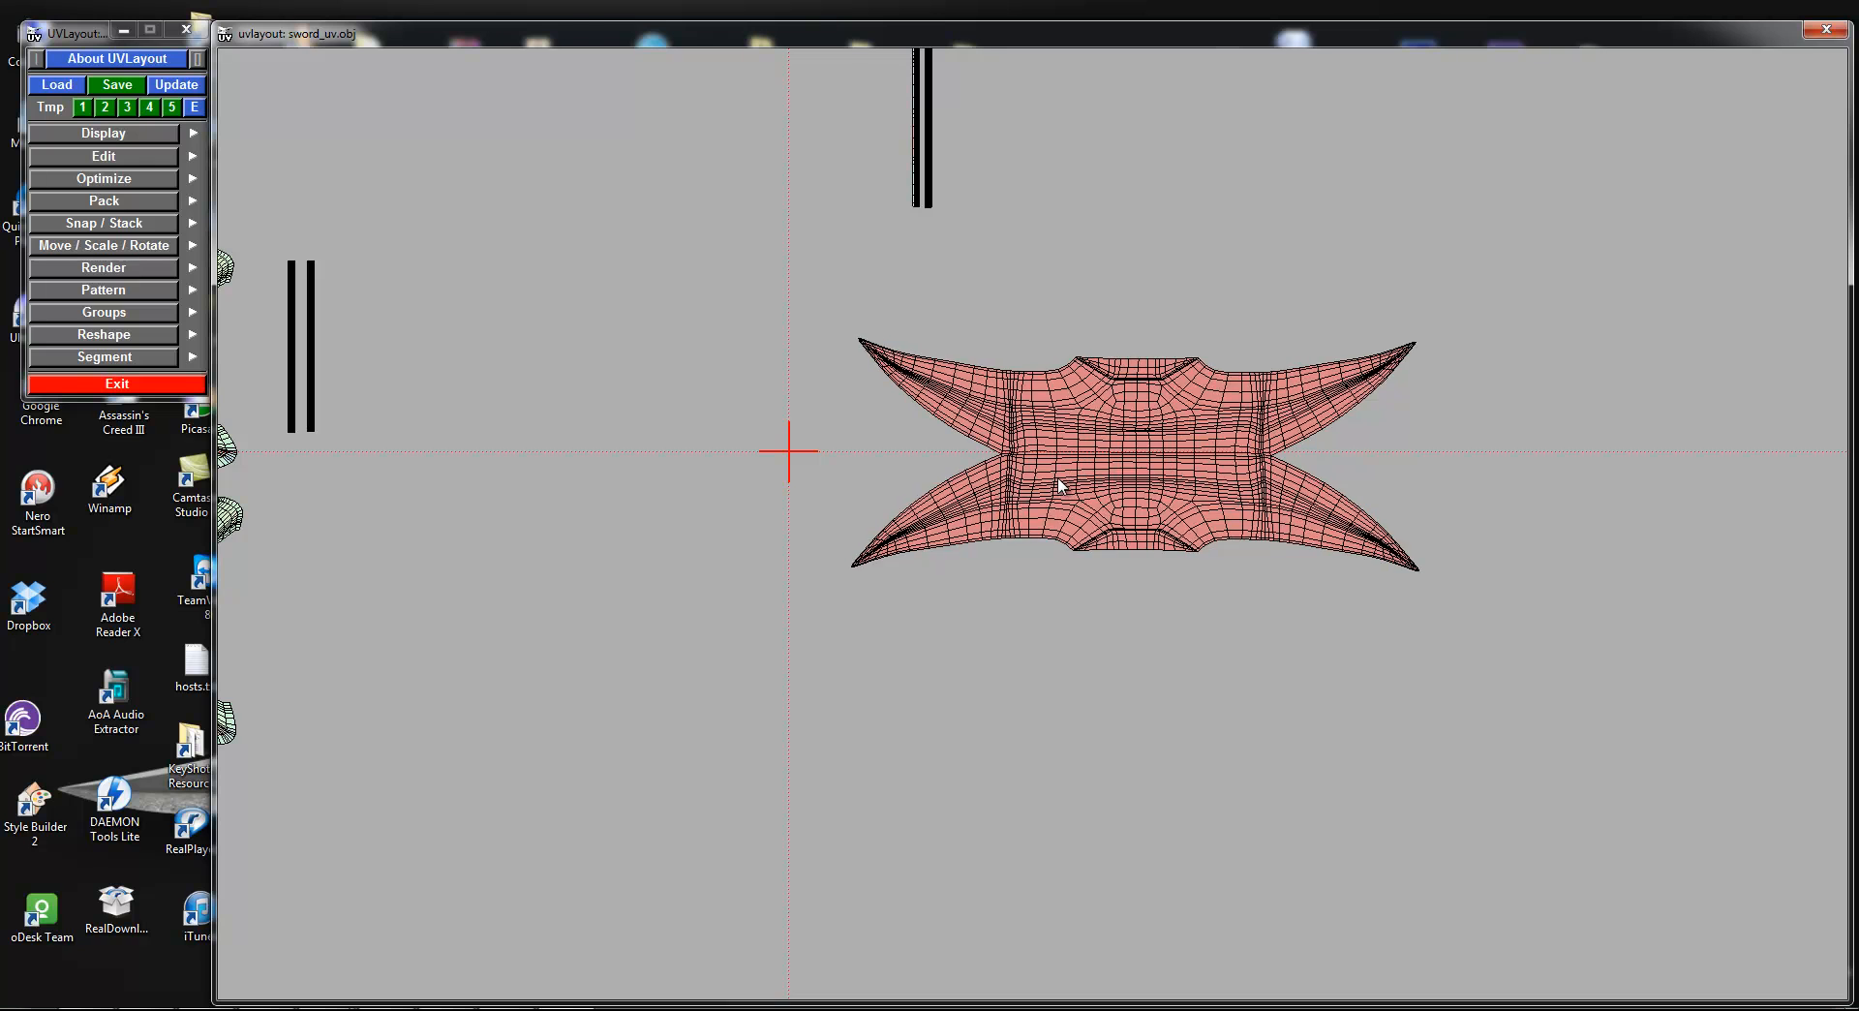
{"action": "key", "text": "2"}
{"action": "left_click_drag", "start_coordinate": [1653, 316], "coordinate": [1434, 323]}
{"action": "middle_click_drag", "start_coordinate": [1762, 308], "coordinate": [1063, 503]}
{"action": "left_click_drag", "start_coordinate": [1063, 503], "coordinate": [1076, 500]}
{"action": "key", "text": "f"}
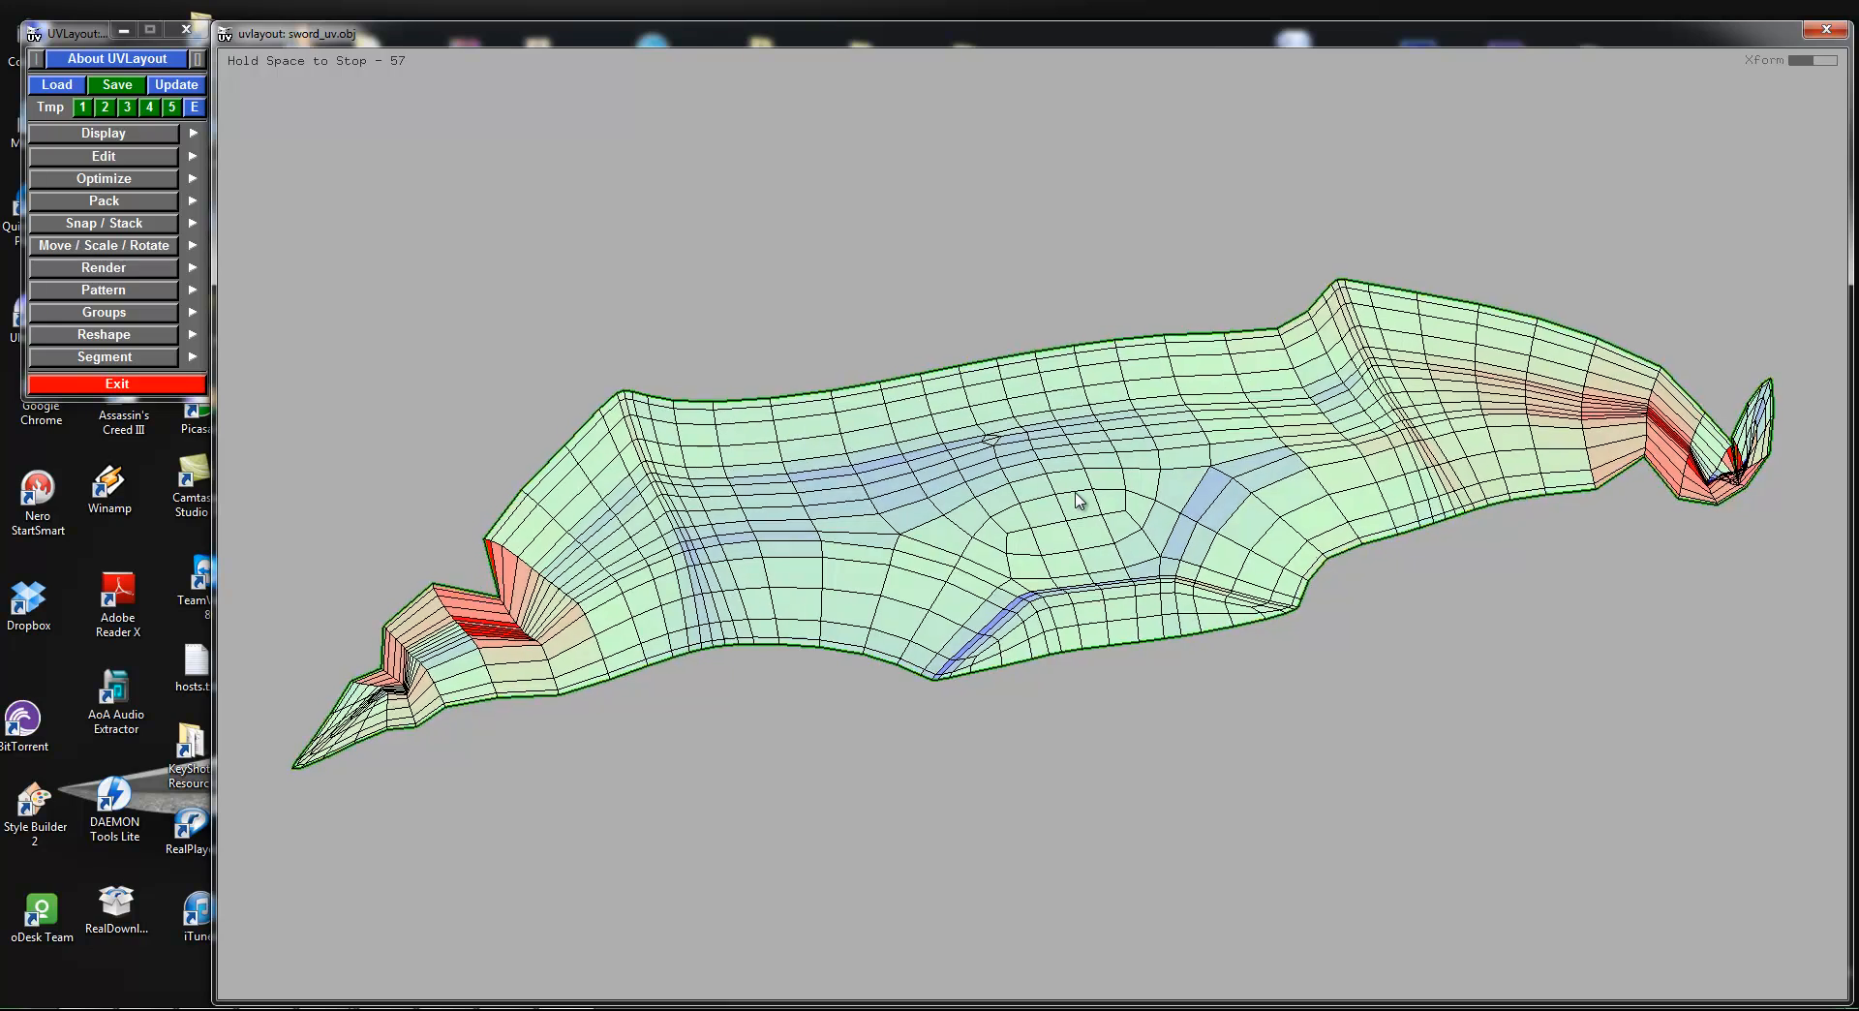
{"action": "key", "text": "space"}
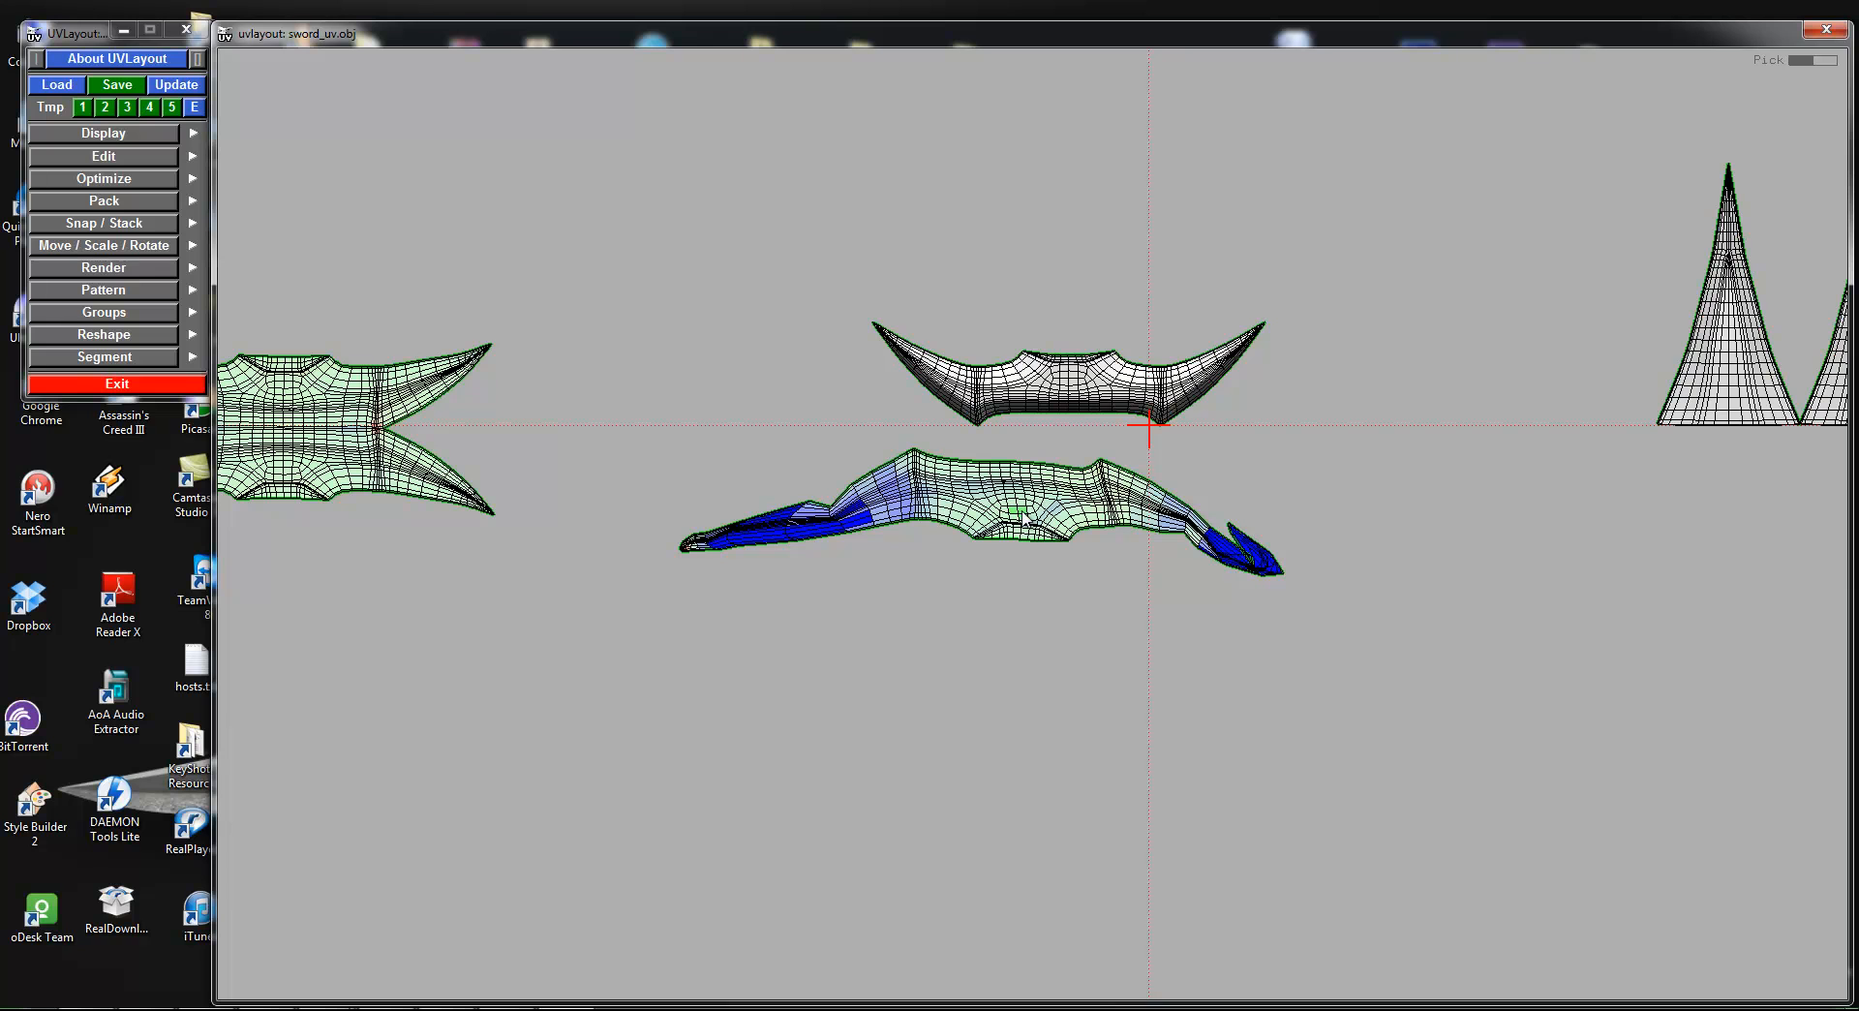
{"action": "key", "text": "f"}
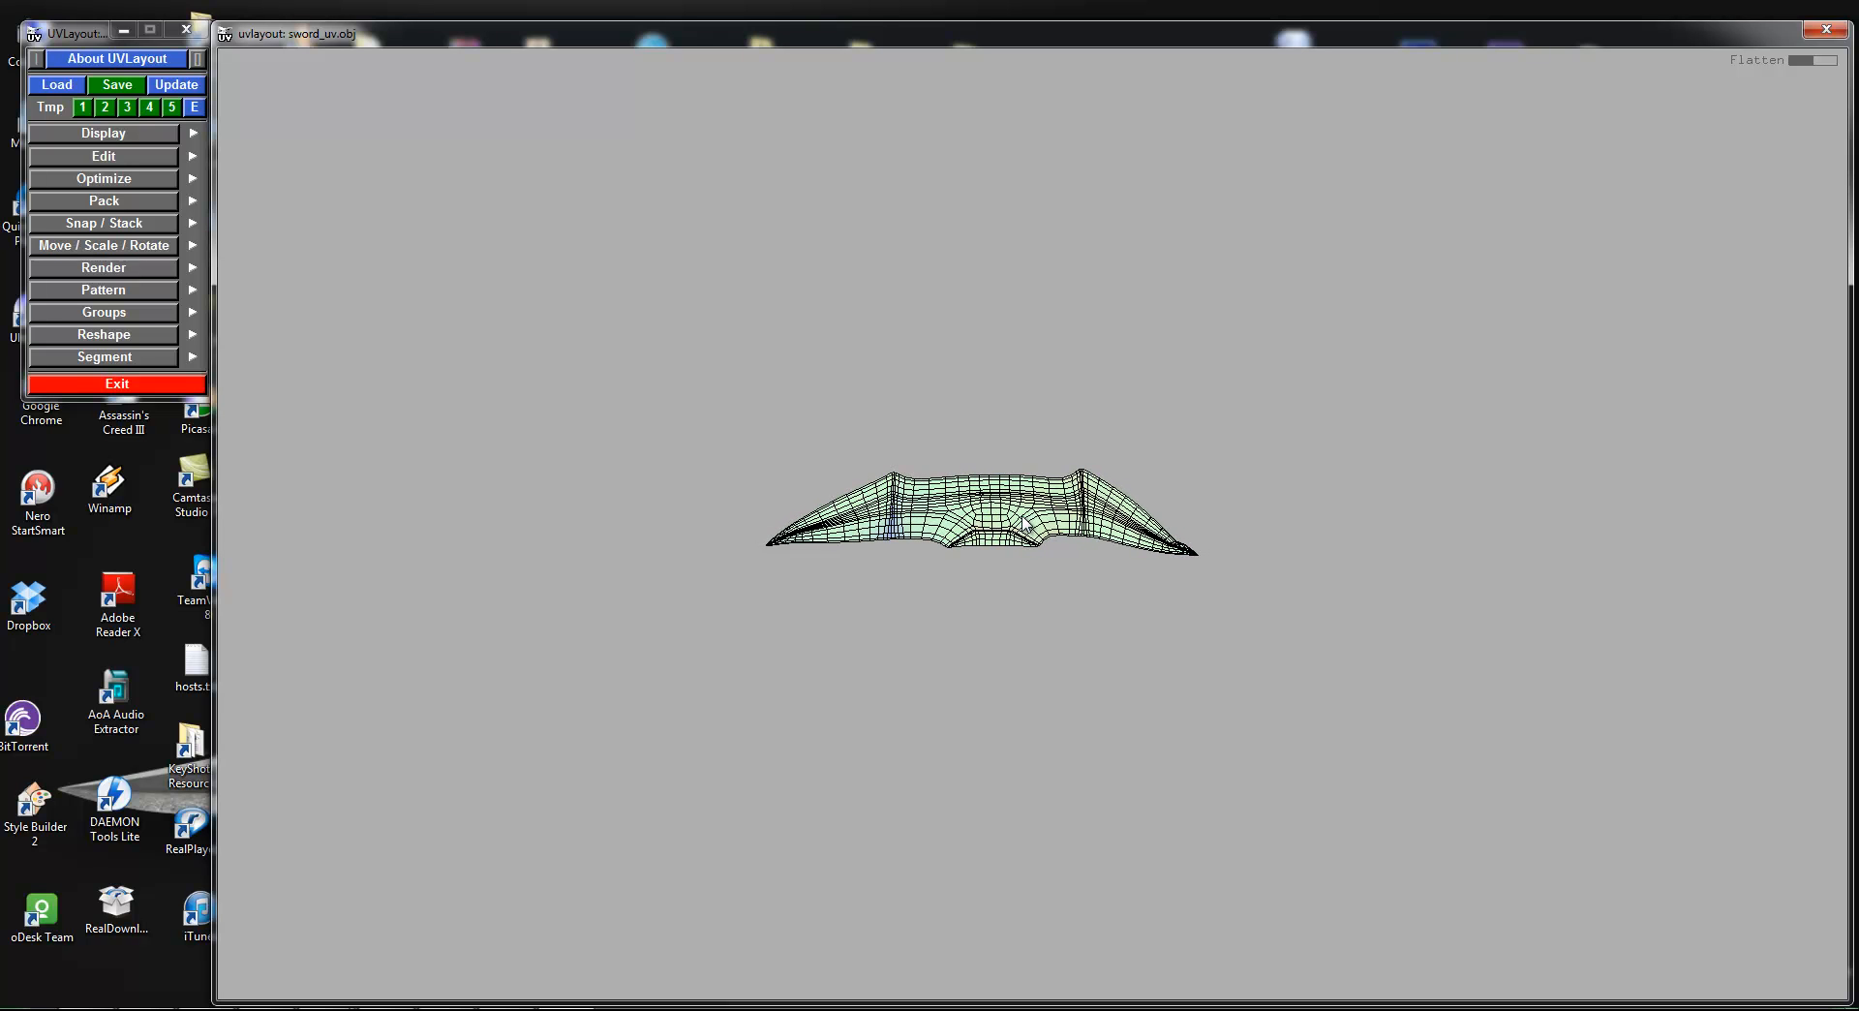
Step: Pull the folded right tip of the lower guard shell outward and reflatten the shell
{"action": "right_click_drag", "start_coordinate": [1023, 522], "coordinate": [1094, 525]}
{"action": "key", "text": "5"}
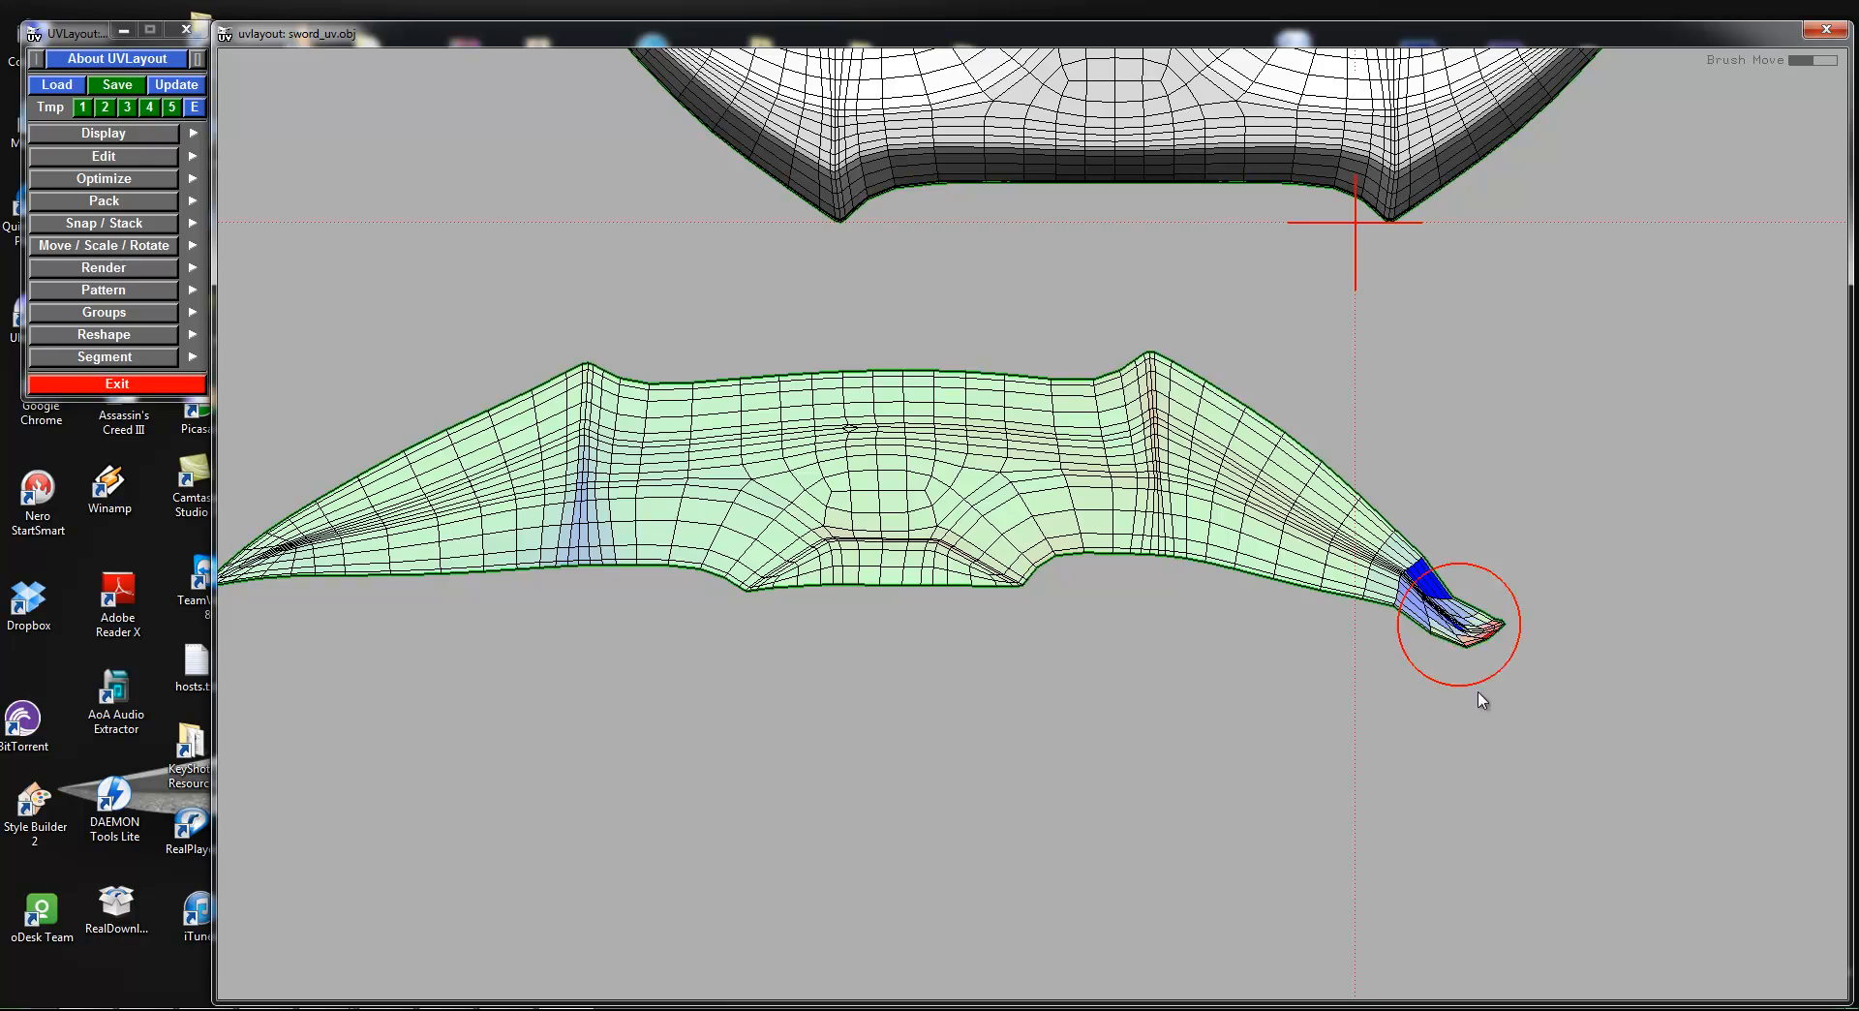
{"action": "key", "text": "f"}
{"action": "middle_click_drag", "start_coordinate": [1487, 664], "coordinate": [1547, 697], "text": "ctrl"}
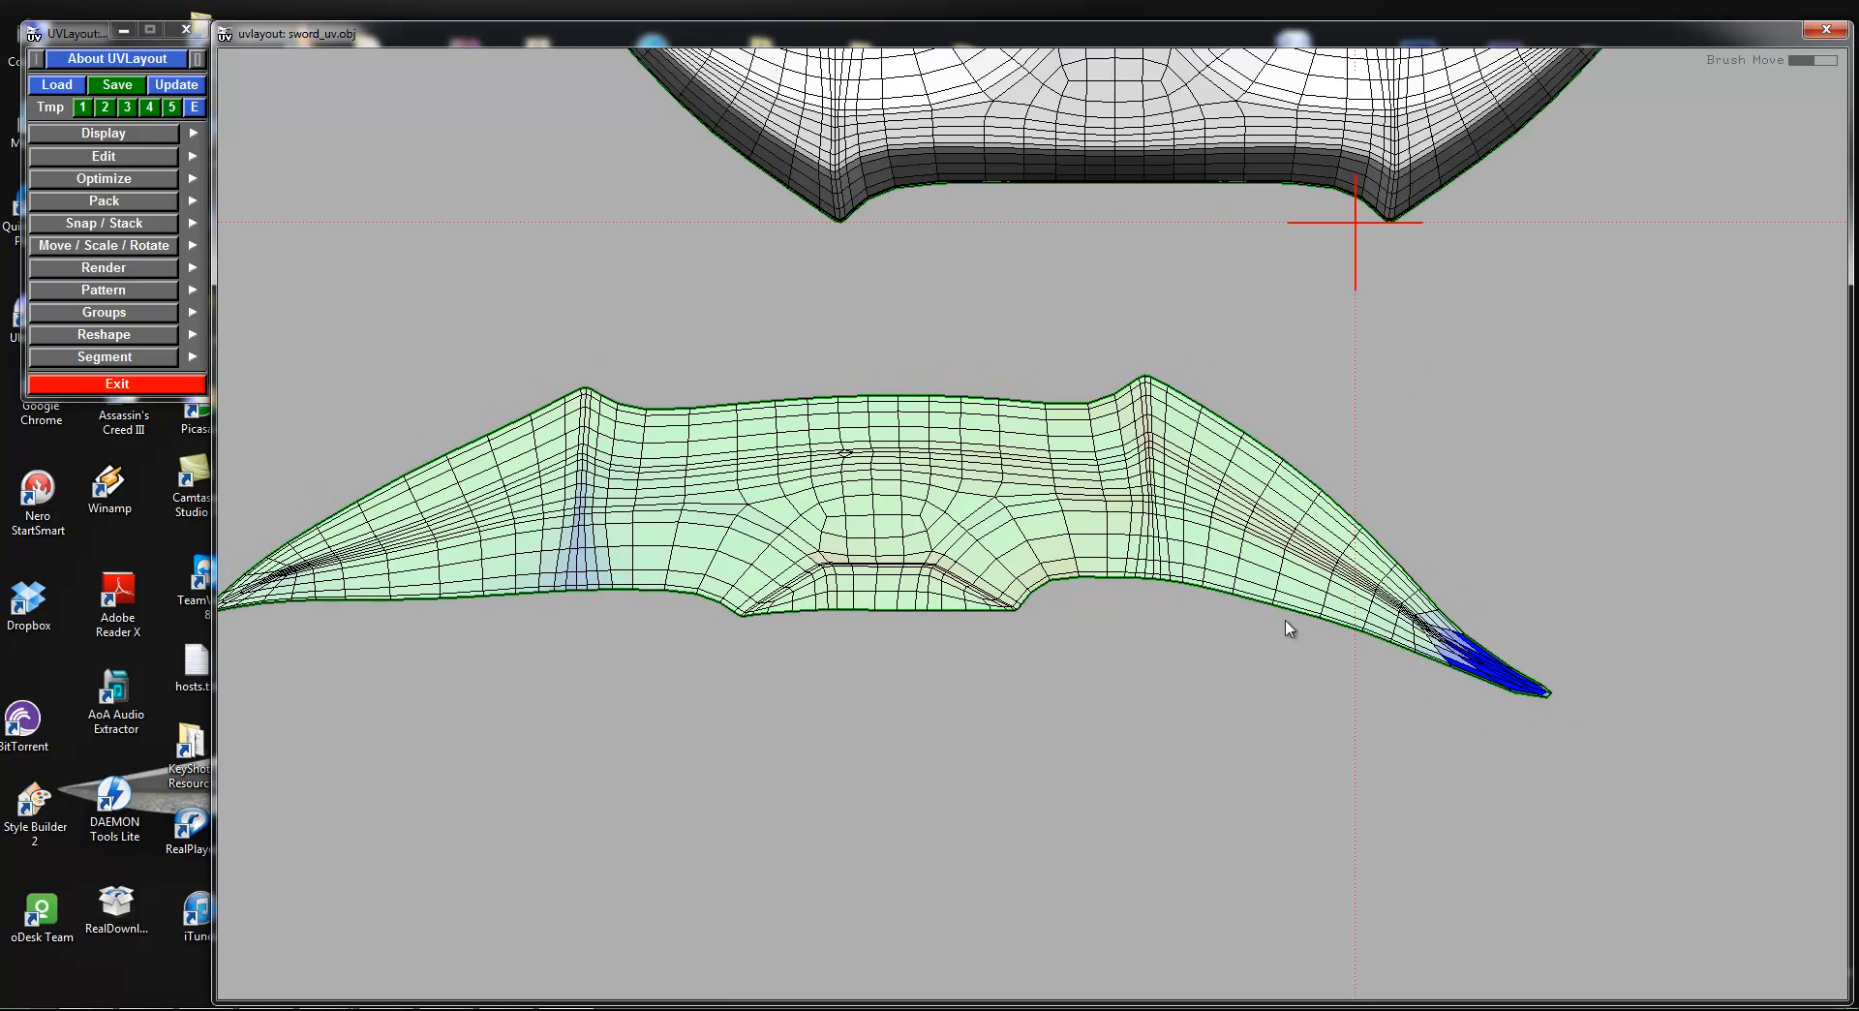
{"action": "key", "text": "f"}
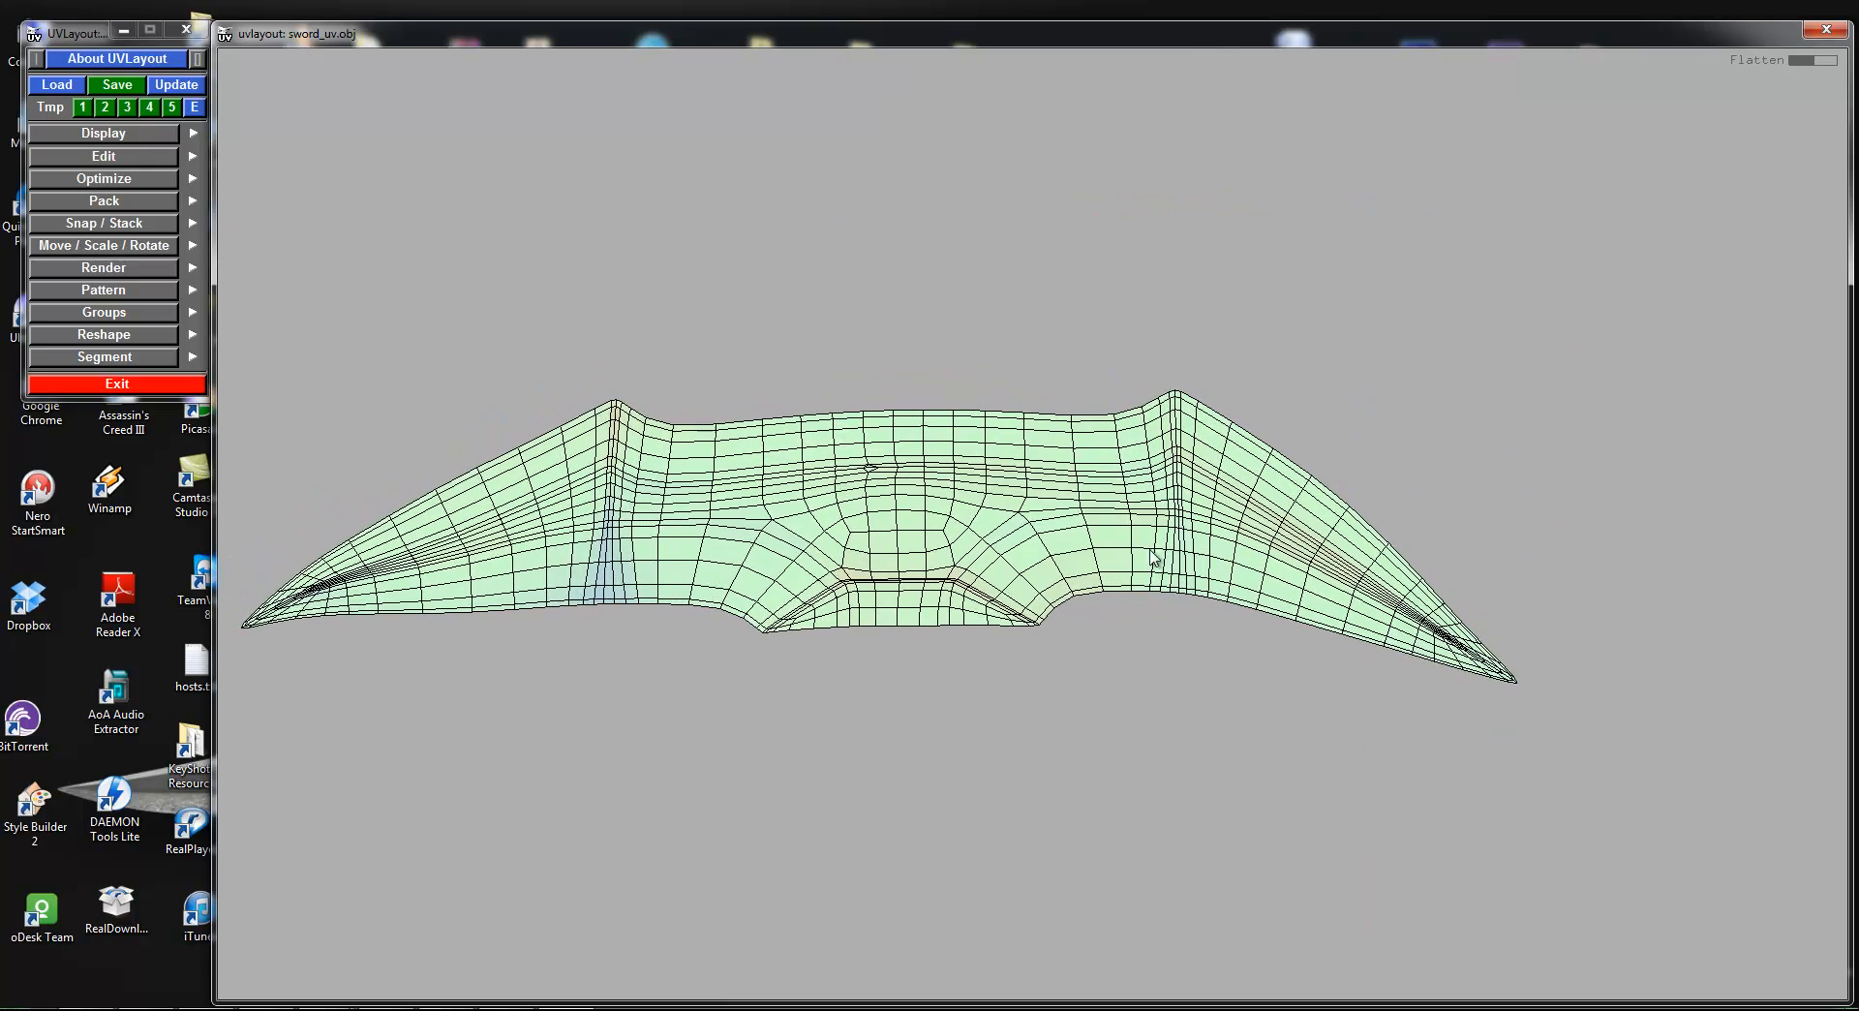
Step: Pull out the left tip of the lower guard shell and reflatten the shell
{"action": "right_click_drag", "start_coordinate": [736, 573], "coordinate": [675, 572]}
{"action": "mouse_move", "coordinate": [510, 581]}
{"action": "middle_mouse_down", "text": "ctrl"}
{"action": "mouse_move", "coordinate": [394, 586]}
{"action": "mouse_move", "coordinate": [403, 571]}
{"action": "middle_mouse_up", "text": "ctrl"}
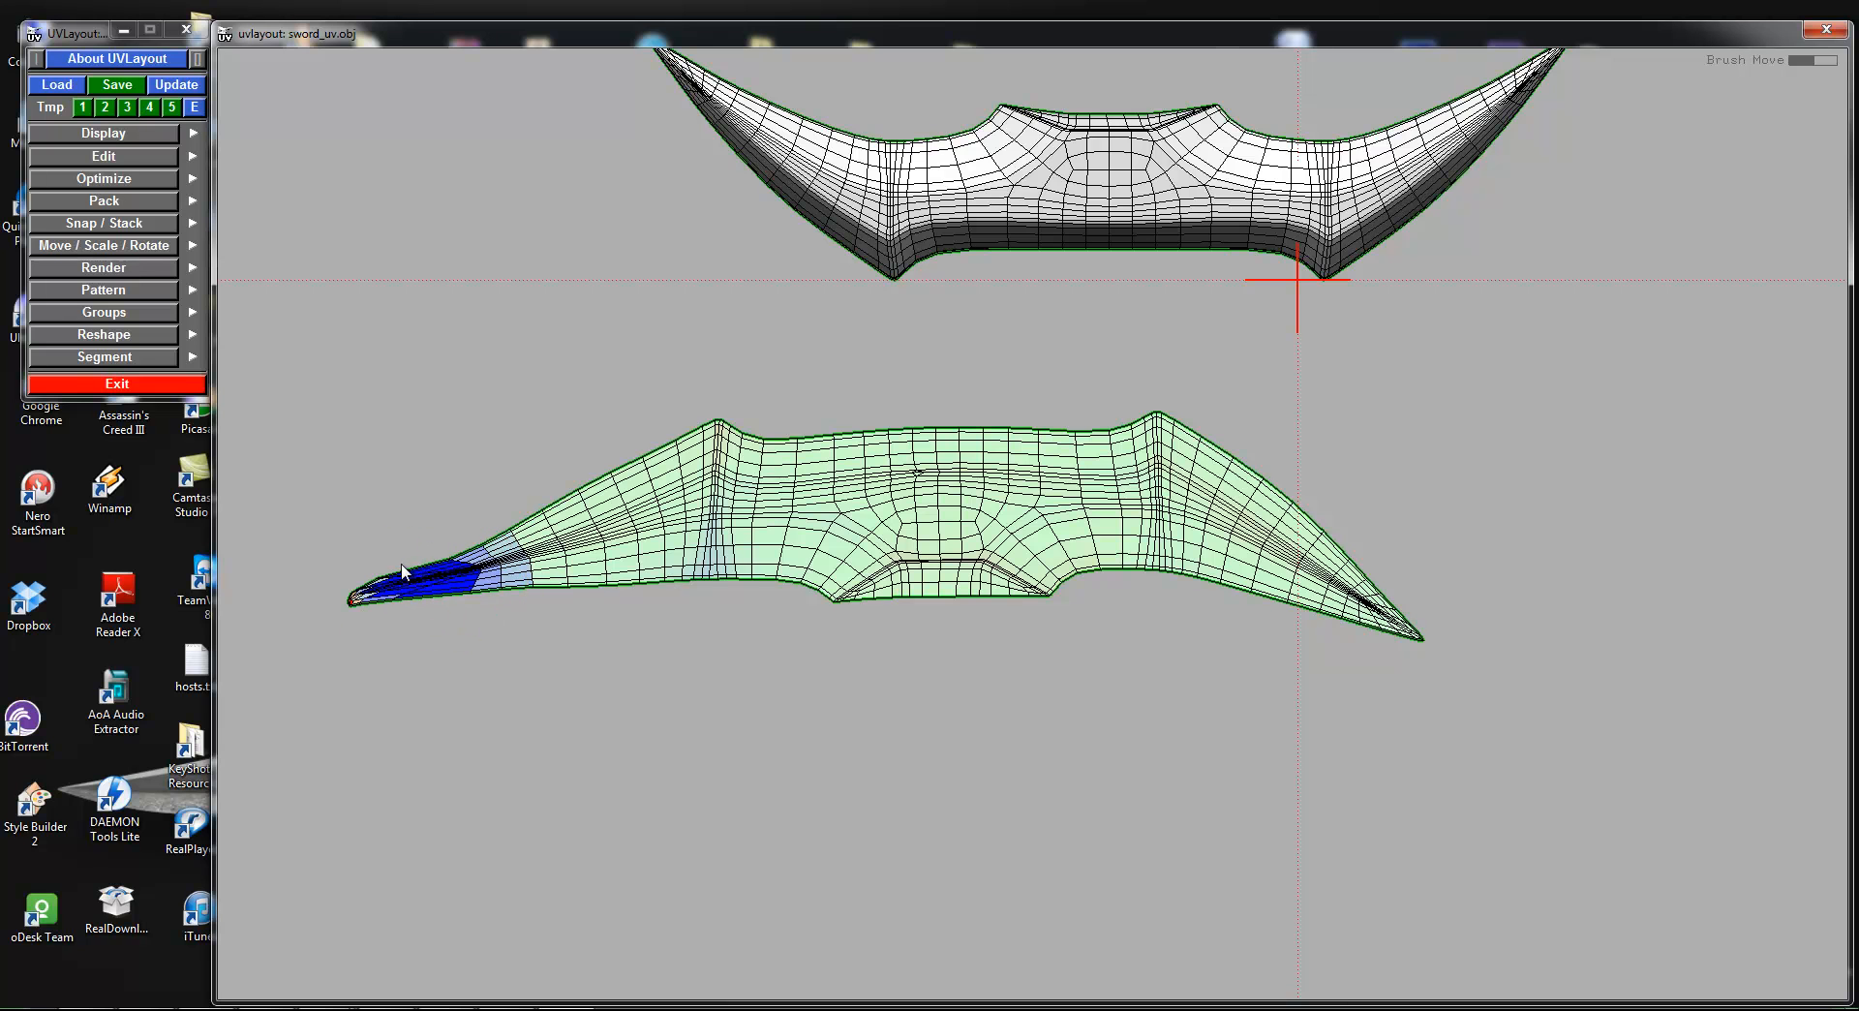
{"action": "key", "text": "f"}
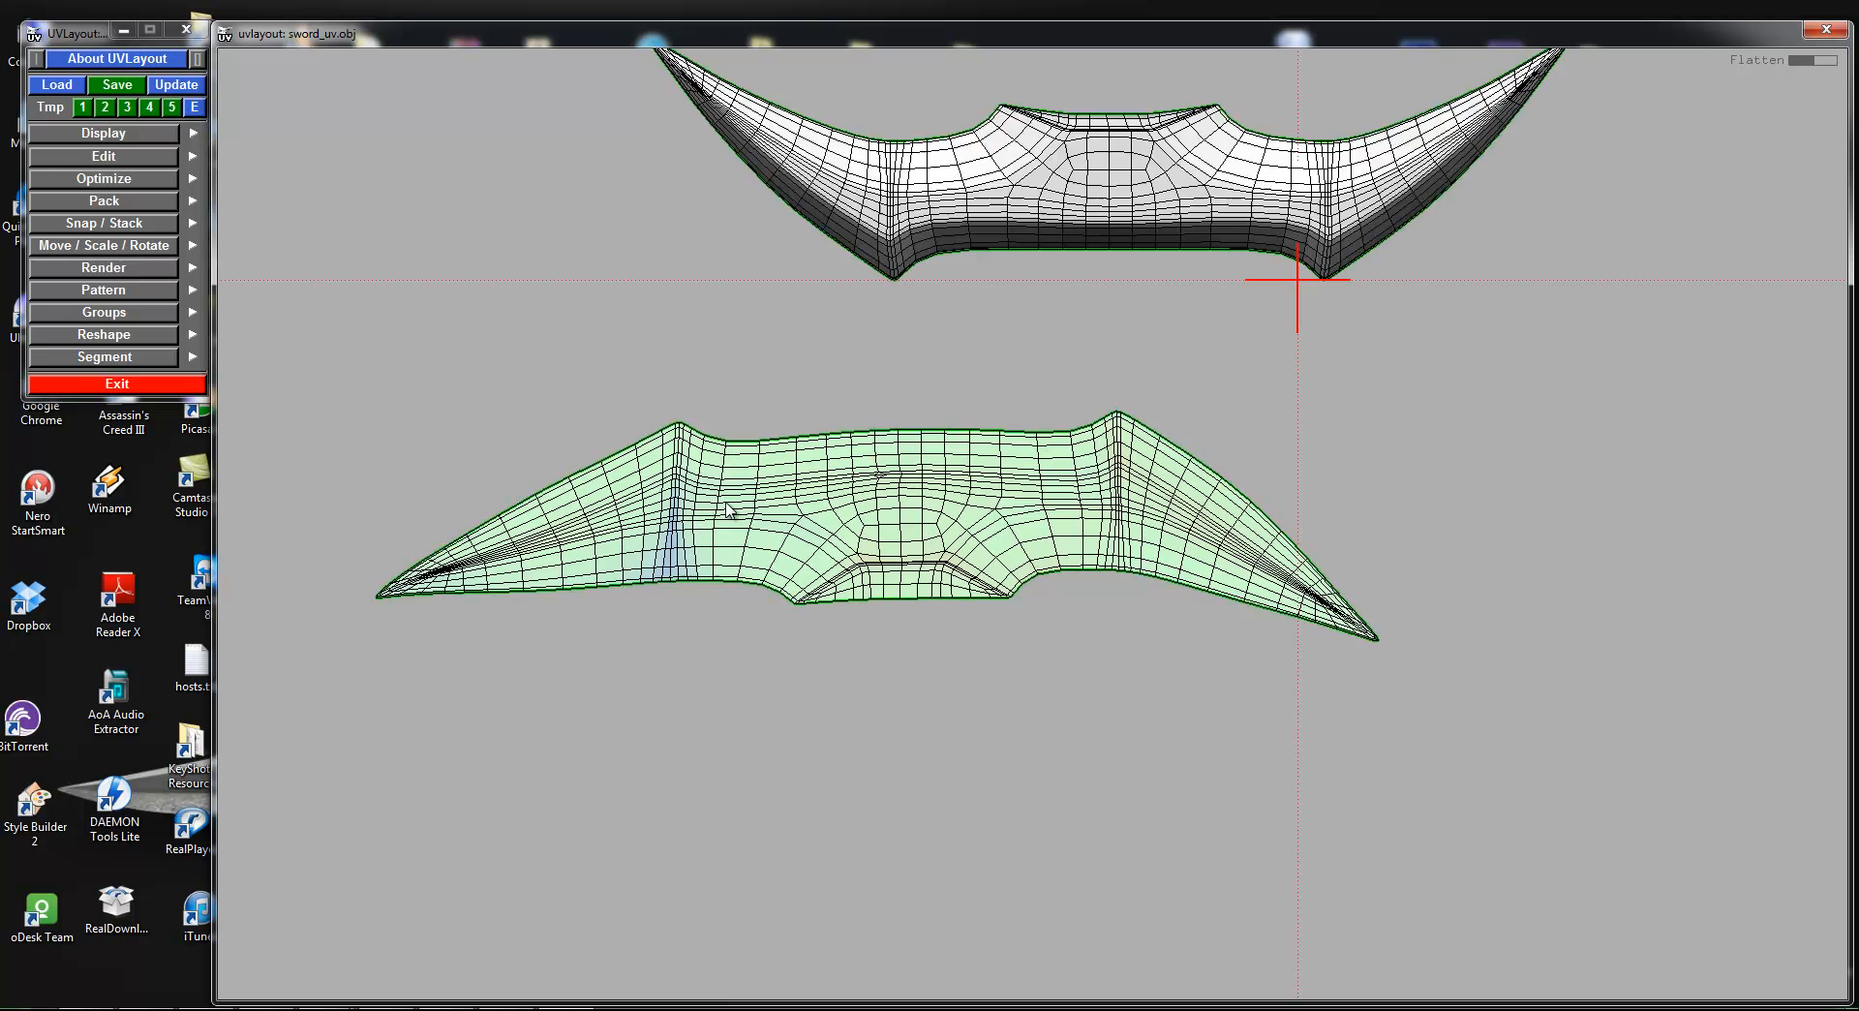
Step: Flatten the matching upper shell of the second guard pair
{"action": "scroll", "coordinate": [726, 488], "scroll_direction": "down", "scroll_amount": 7}
{"action": "key", "text": "f"}
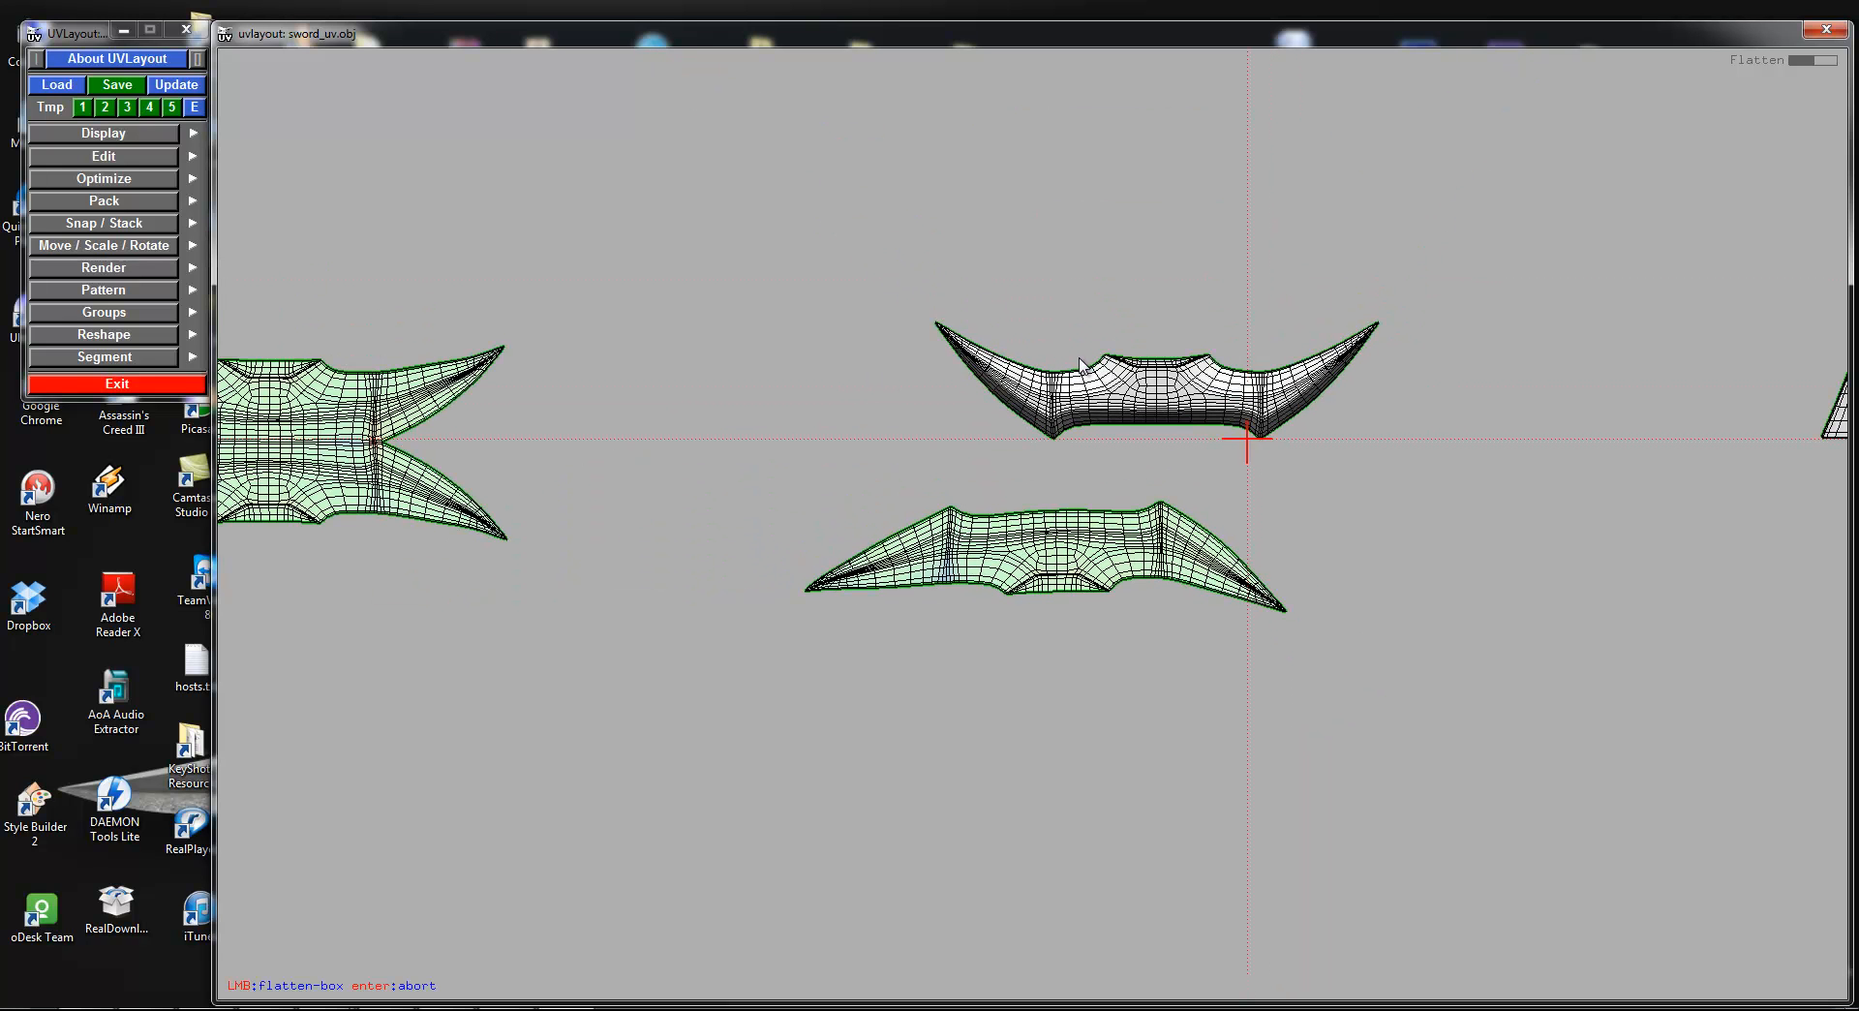
{"action": "left_click", "coordinate": [1153, 388]}
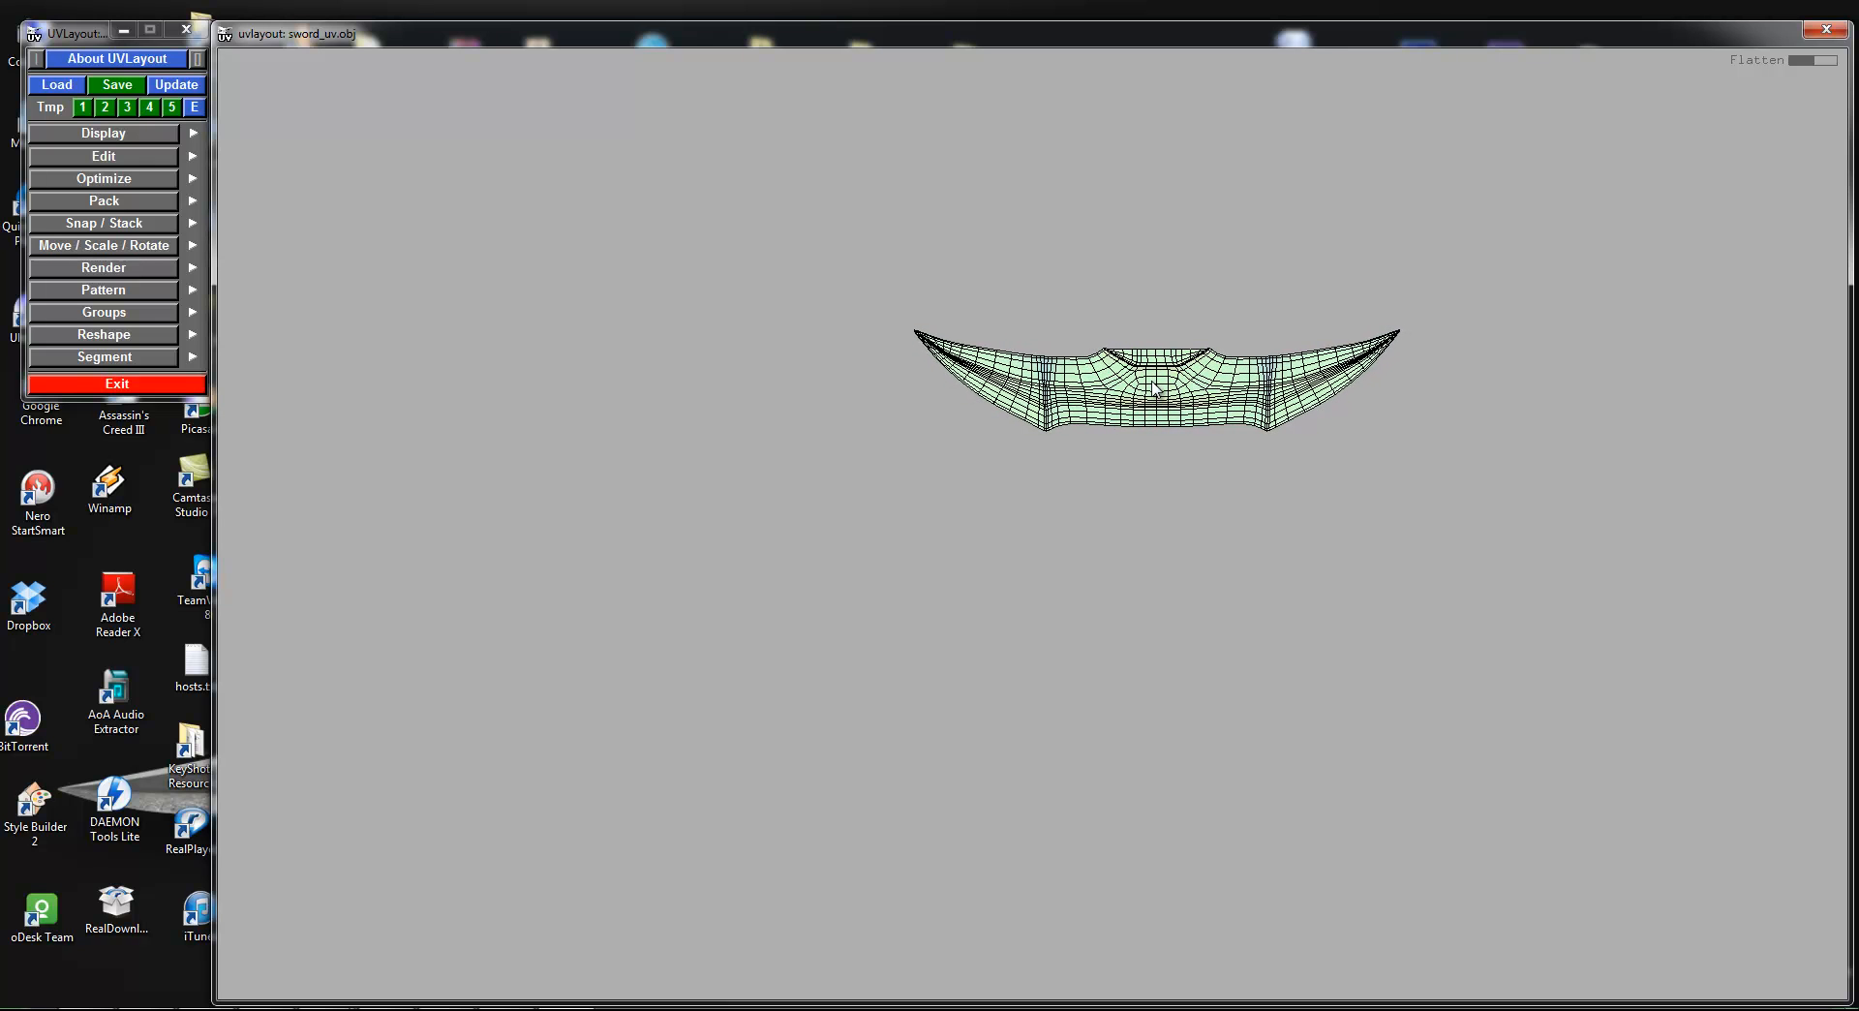
{"action": "key", "text": "space"}
{"action": "right_click_drag", "start_coordinate": [1152, 380], "coordinate": [1112, 409]}
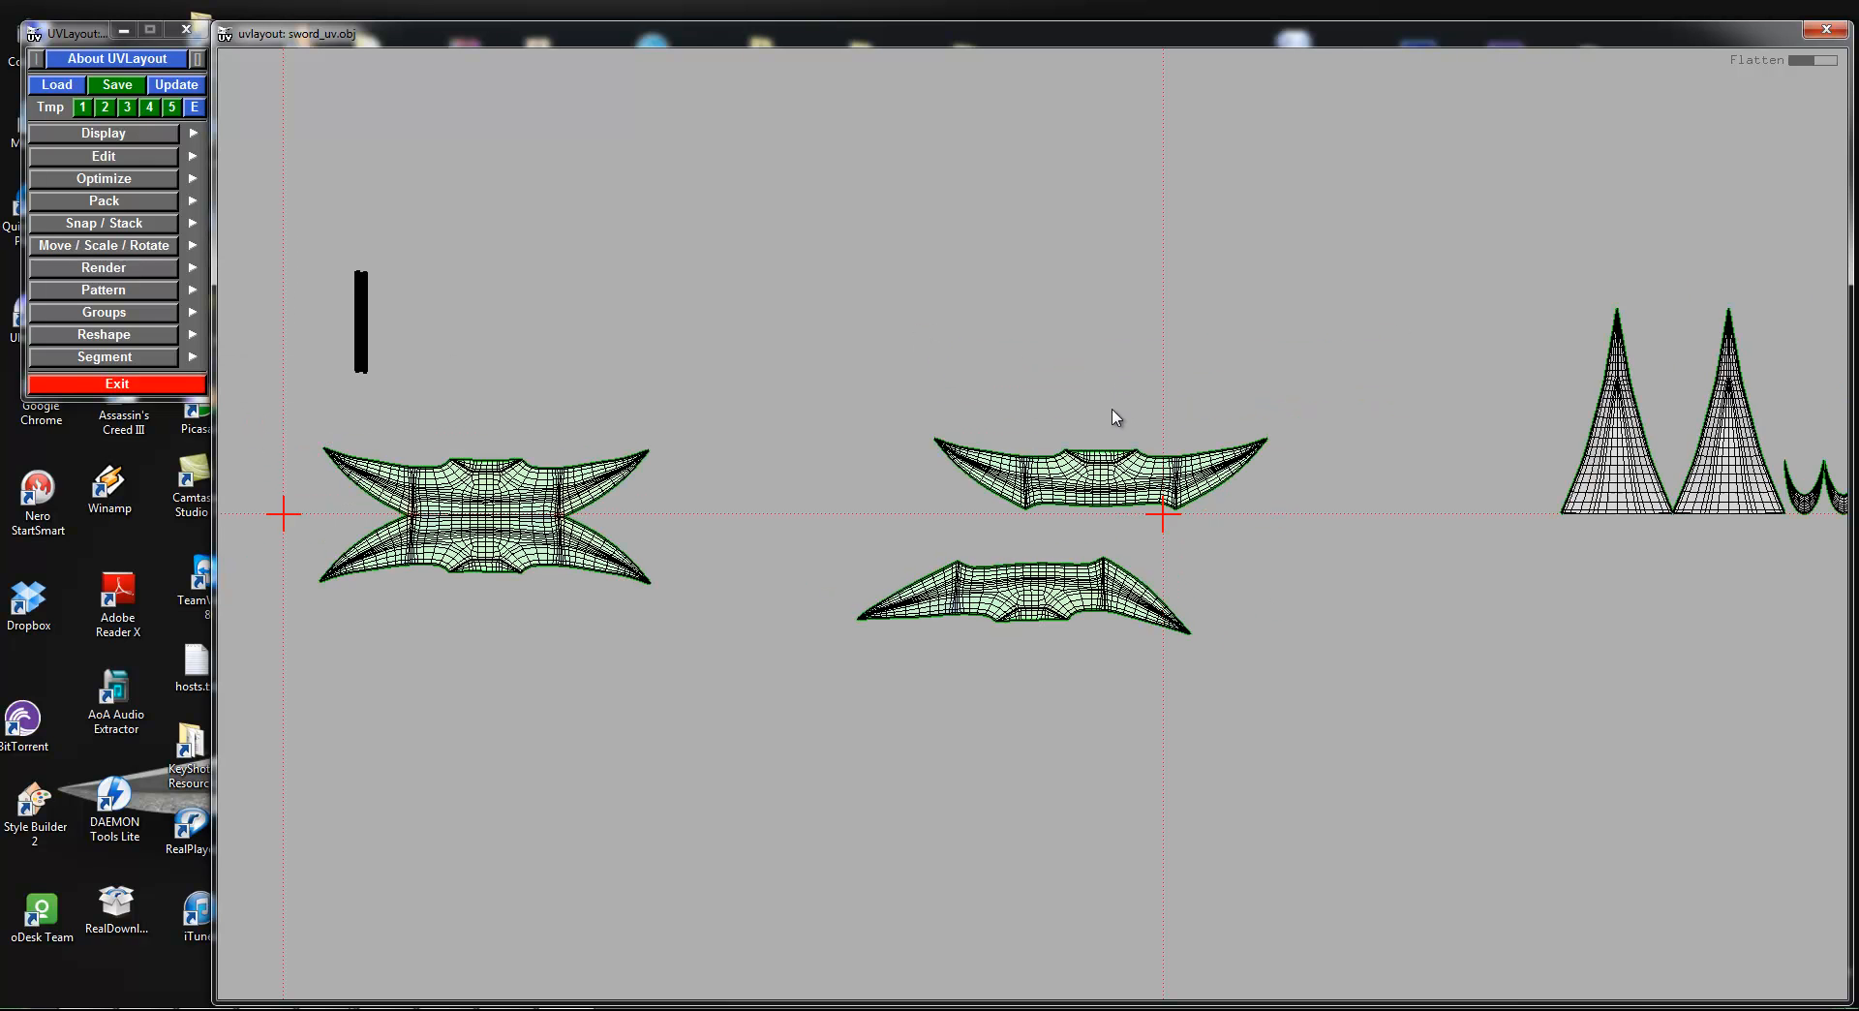
Step: Mark the facing middle edges of the second guard pair, snap the upper shell onto the lower one and weld them
{"action": "mouse_move", "coordinate": [1082, 589]}
{"action": "middle_mouse_down"}
{"action": "mouse_move", "coordinate": [1154, 545]}
{"action": "mouse_move", "coordinate": [1070, 605]}
{"action": "middle_mouse_up"}
{"action": "middle_click_drag", "start_coordinate": [1111, 500], "coordinate": [1035, 554]}
{"action": "right_click_drag", "start_coordinate": [992, 611], "coordinate": [1134, 678]}
{"action": "right_click_drag", "start_coordinate": [1032, 545], "coordinate": [1240, 670]}
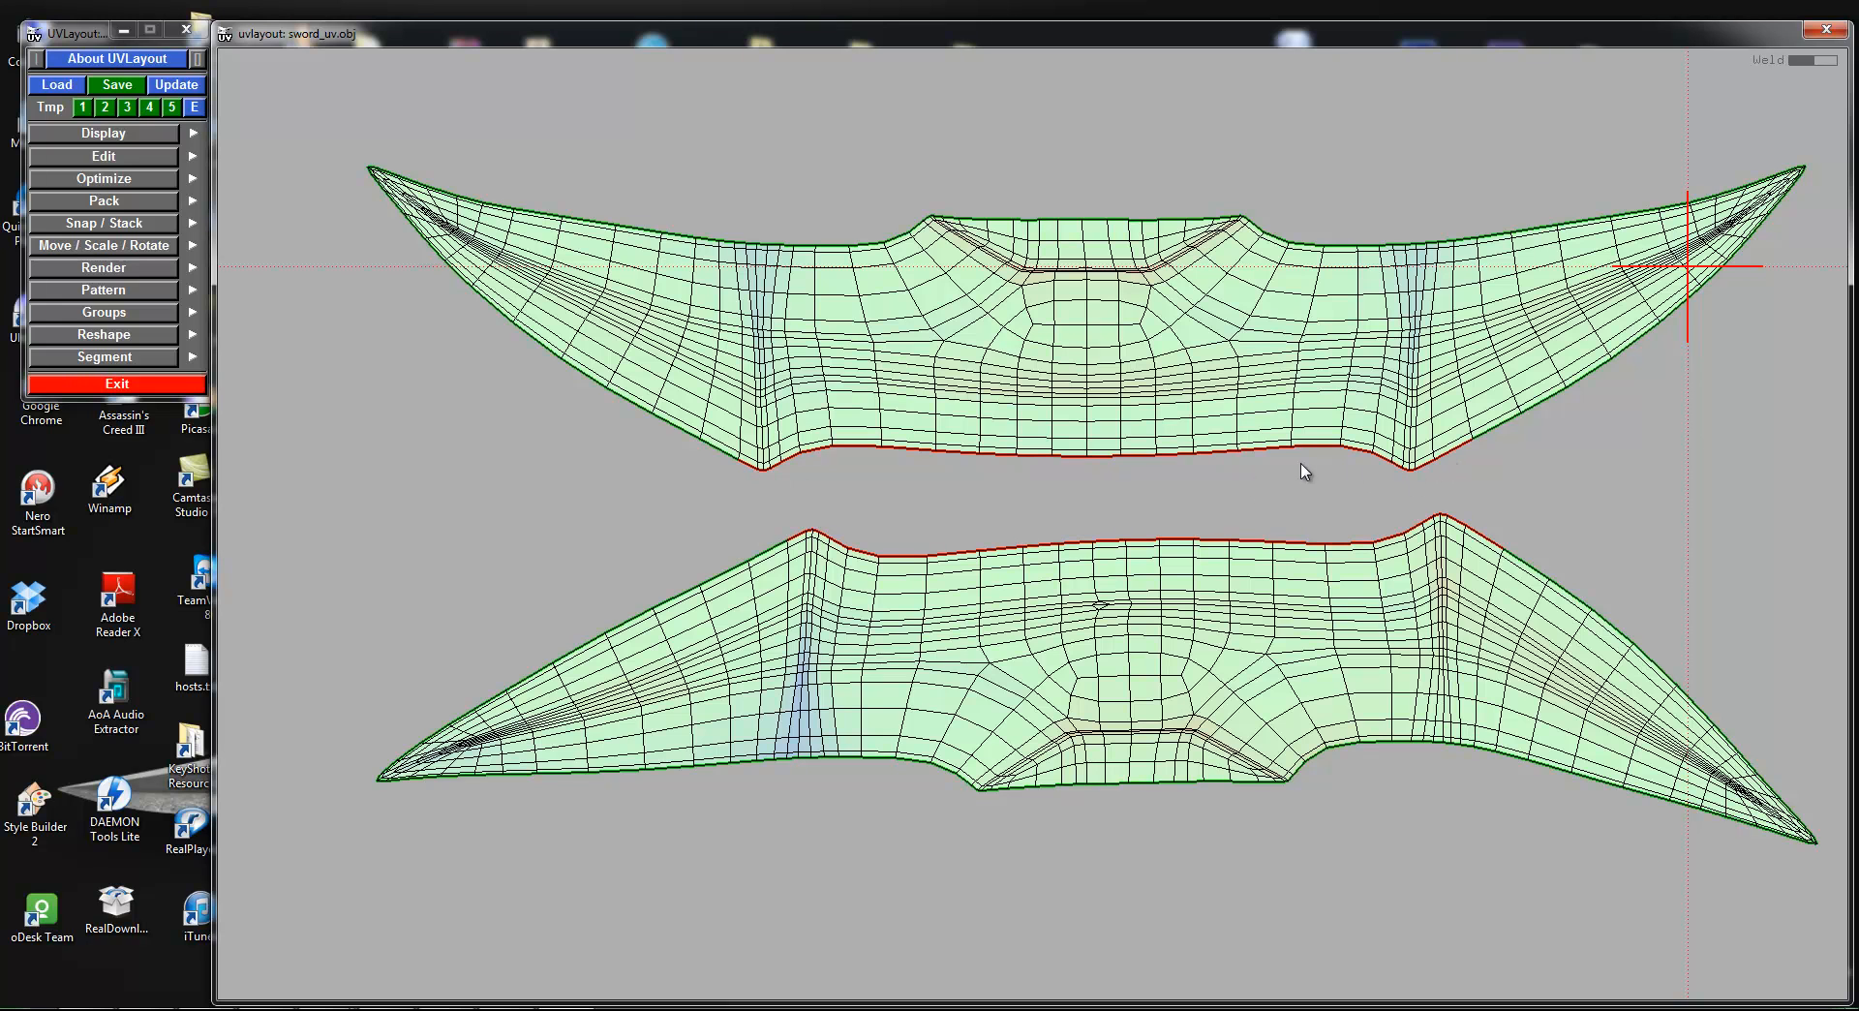
{"action": "middle_click_drag", "start_coordinate": [1288, 353], "coordinate": [1217, 455]}
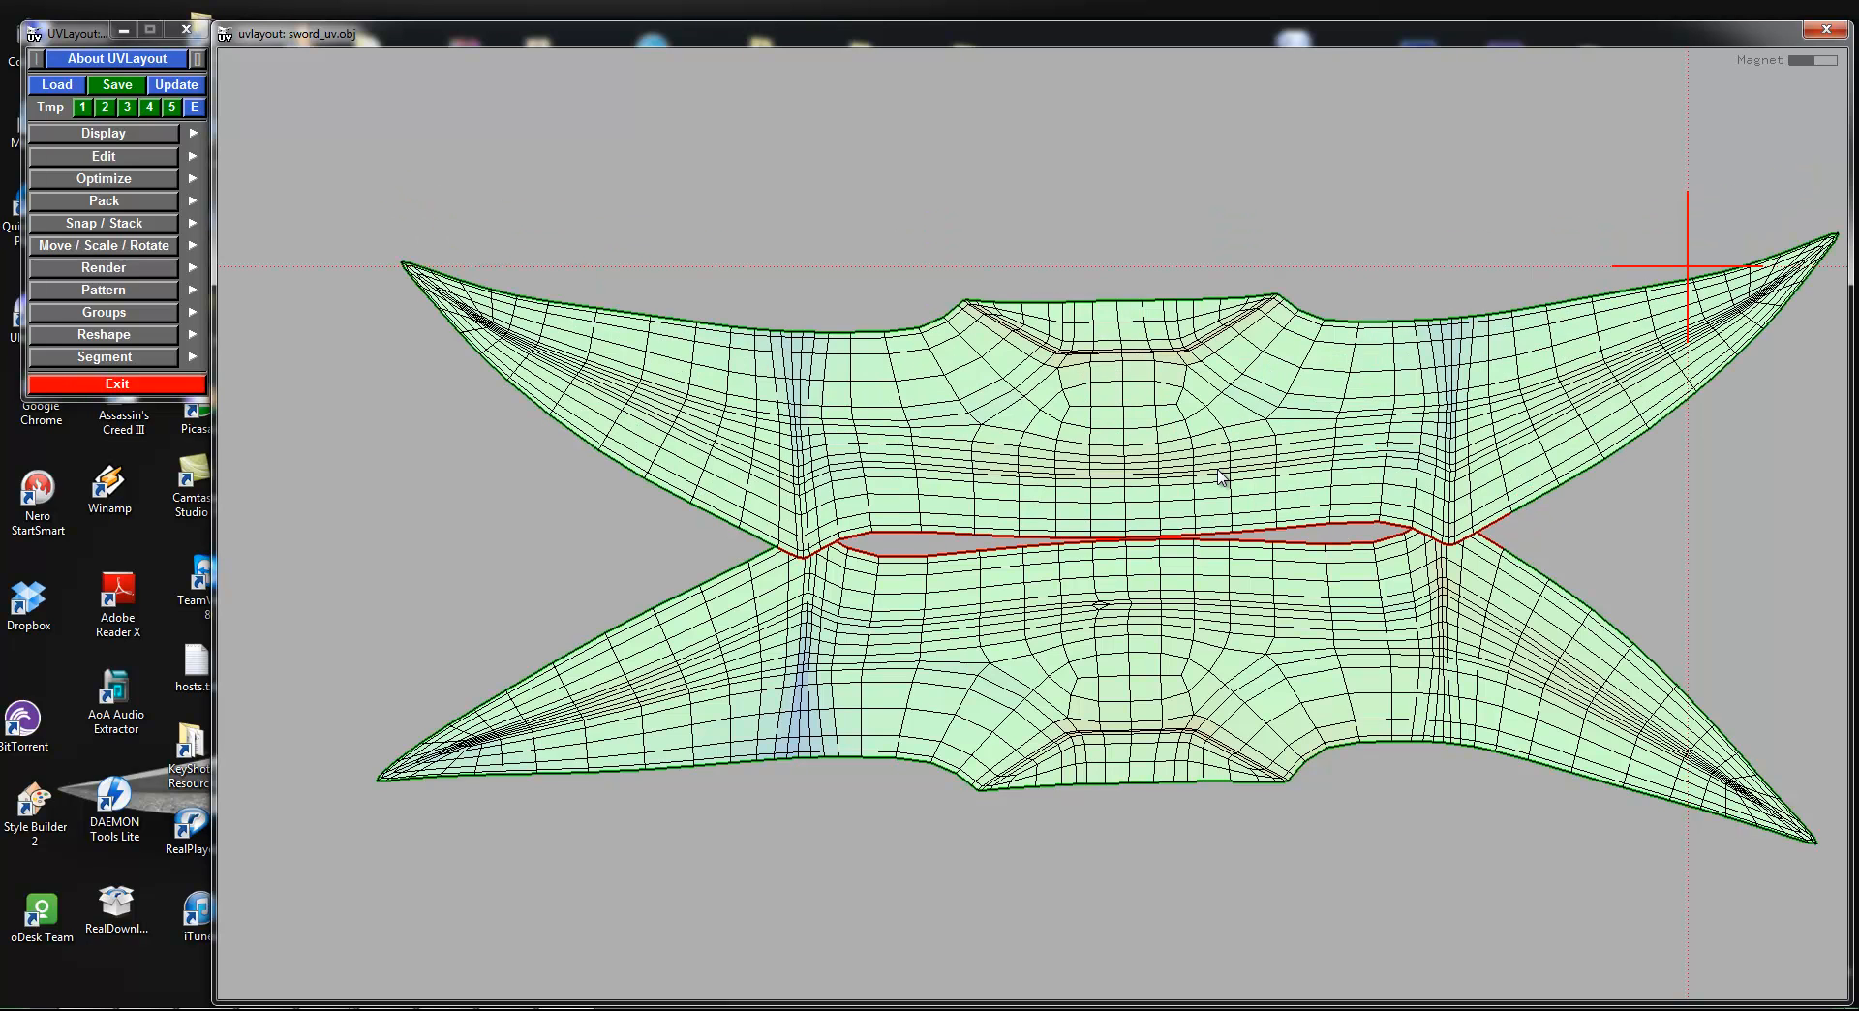
{"action": "key", "text": "w"}
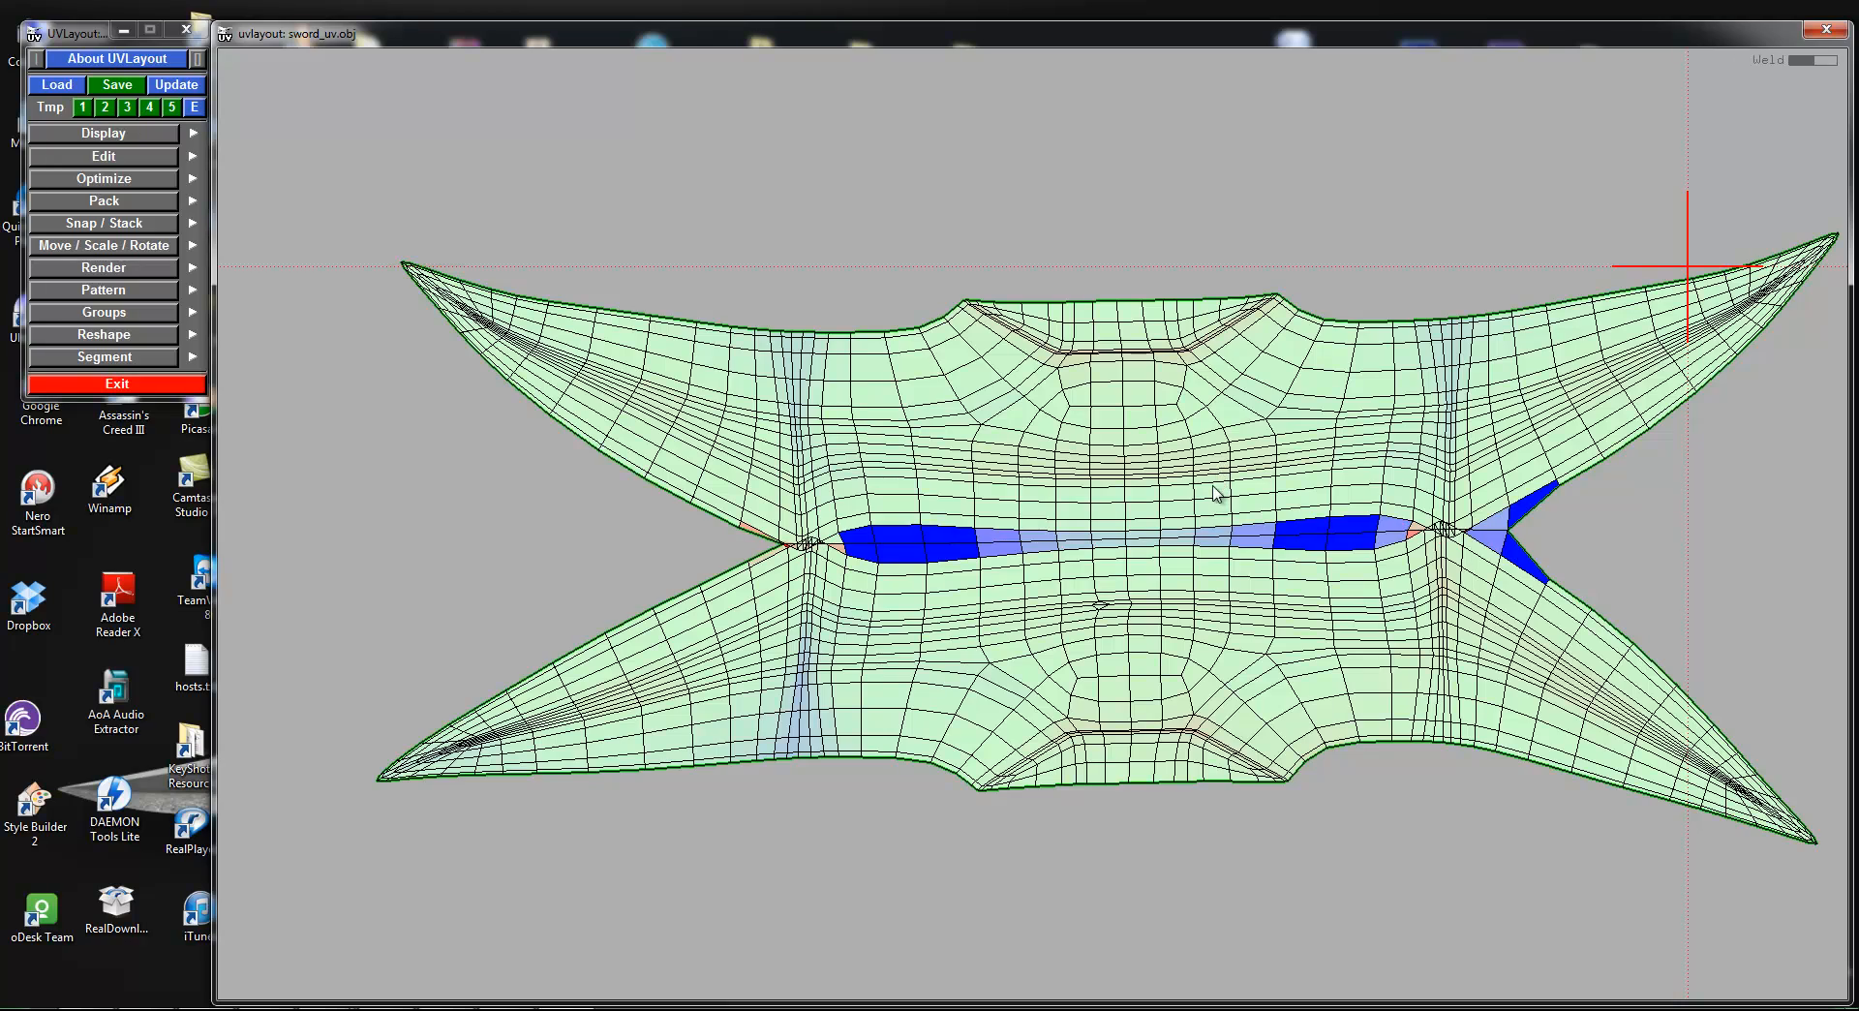
Step: Flatten the combined second guard shell until the distorted right seam corner closes up
{"action": "key", "text": "f"}
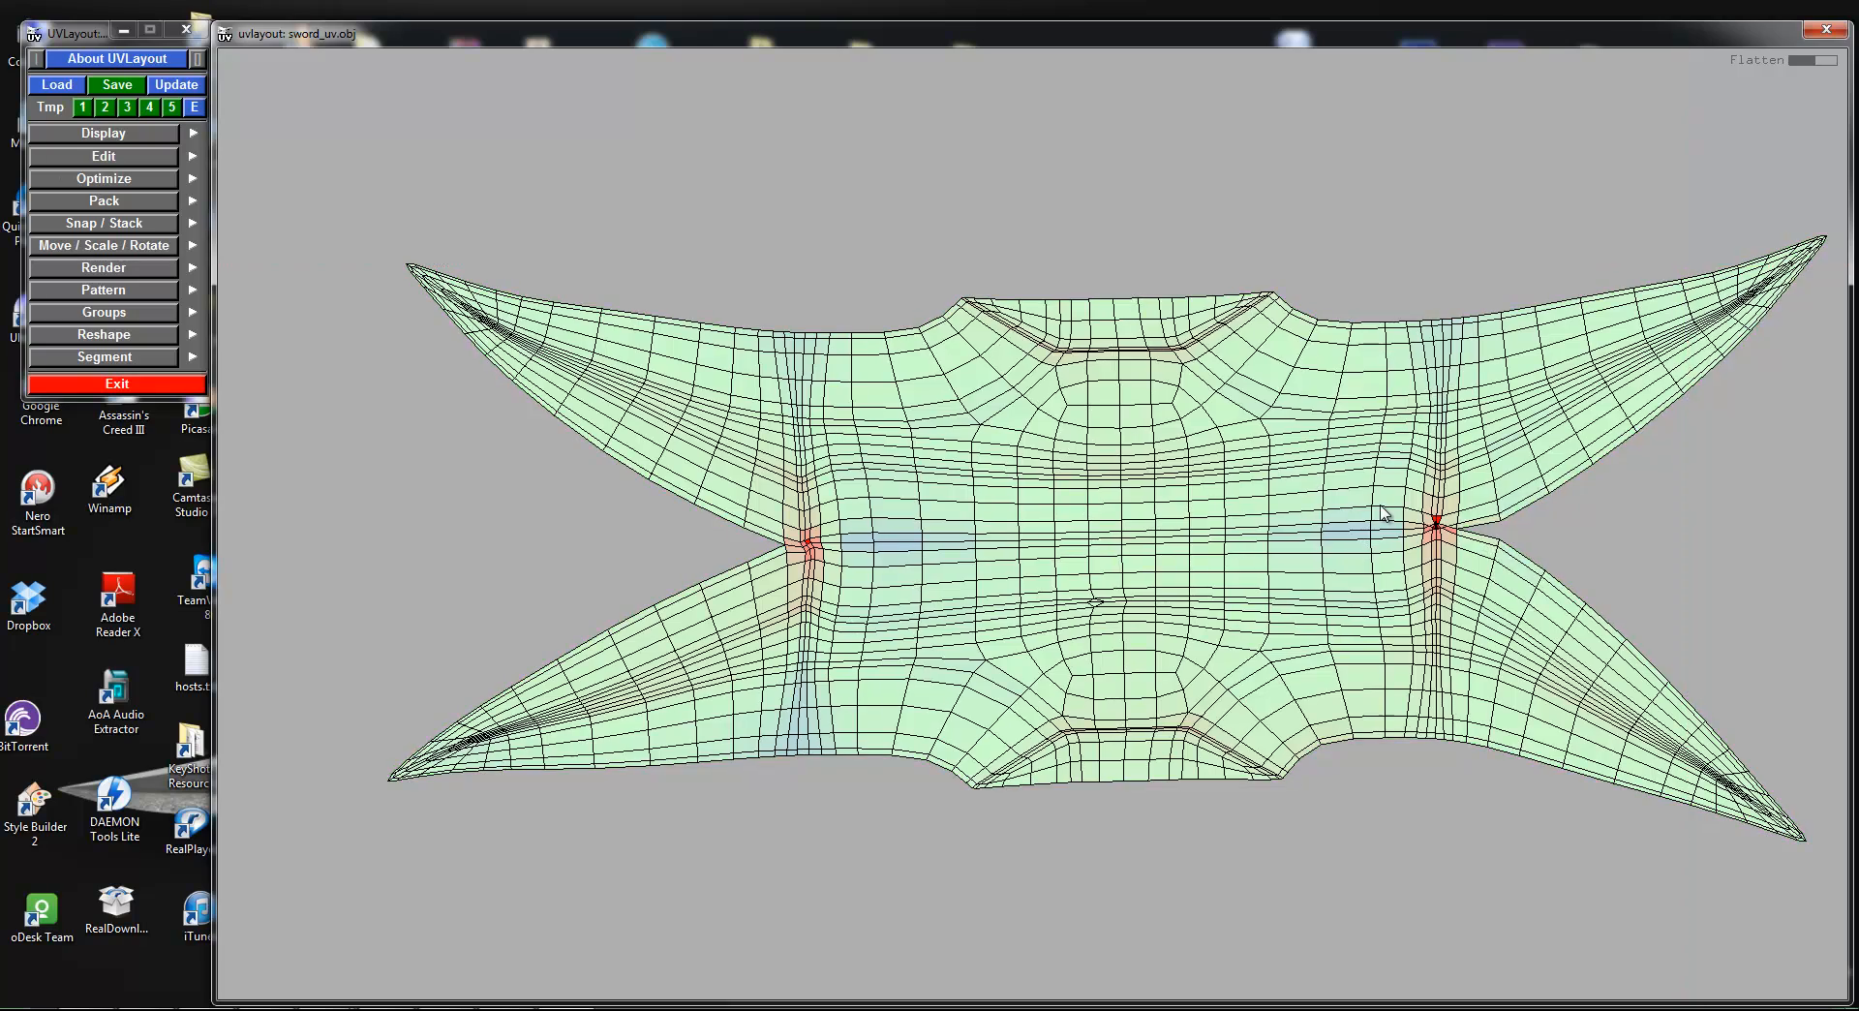
{"action": "key", "text": "5"}
{"action": "key", "text": "f"}
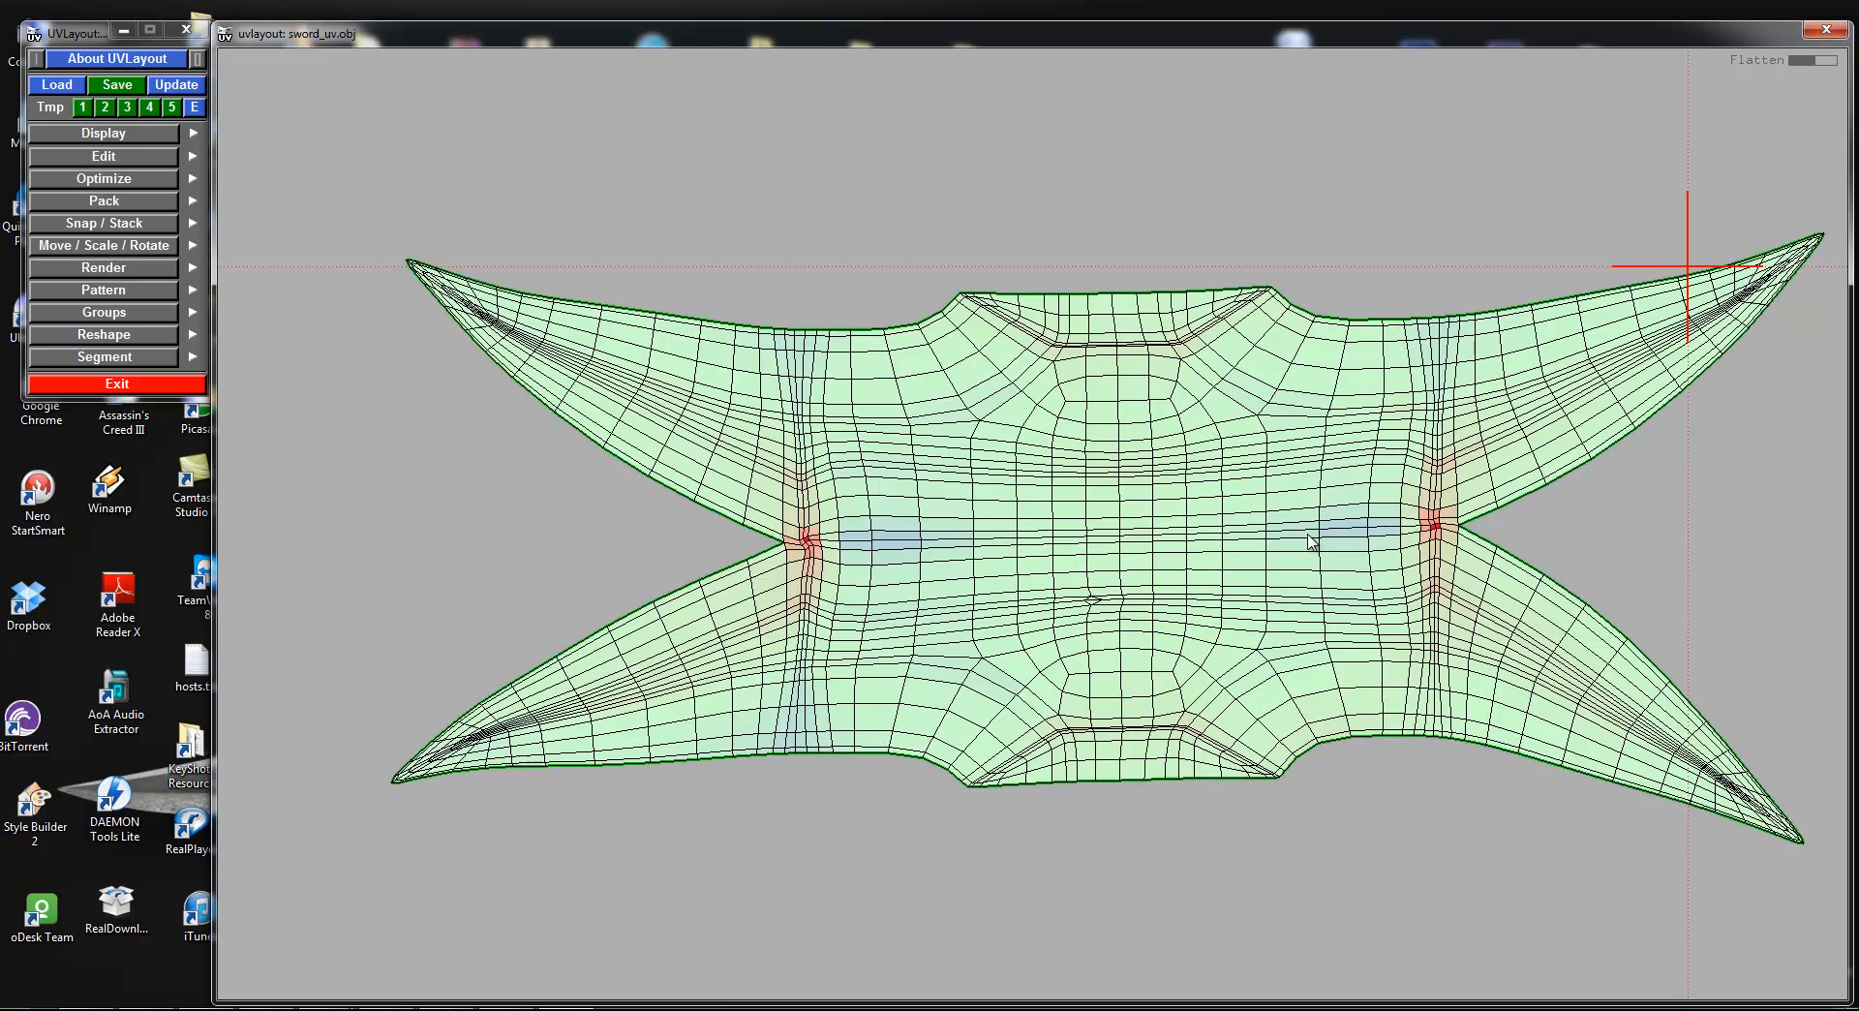
Step: Flatten the two tall cone-shaped shells one after the other
{"action": "scroll", "coordinate": [1301, 539], "scroll_direction": "down", "scroll_amount": 15}
{"action": "scroll", "coordinate": [897, 525], "scroll_direction": "down", "scroll_amount": 5}
{"action": "middle_click_drag", "start_coordinate": [976, 513], "coordinate": [792, 558]}
{"action": "scroll", "coordinate": [1381, 468], "scroll_direction": "up", "scroll_amount": 10}
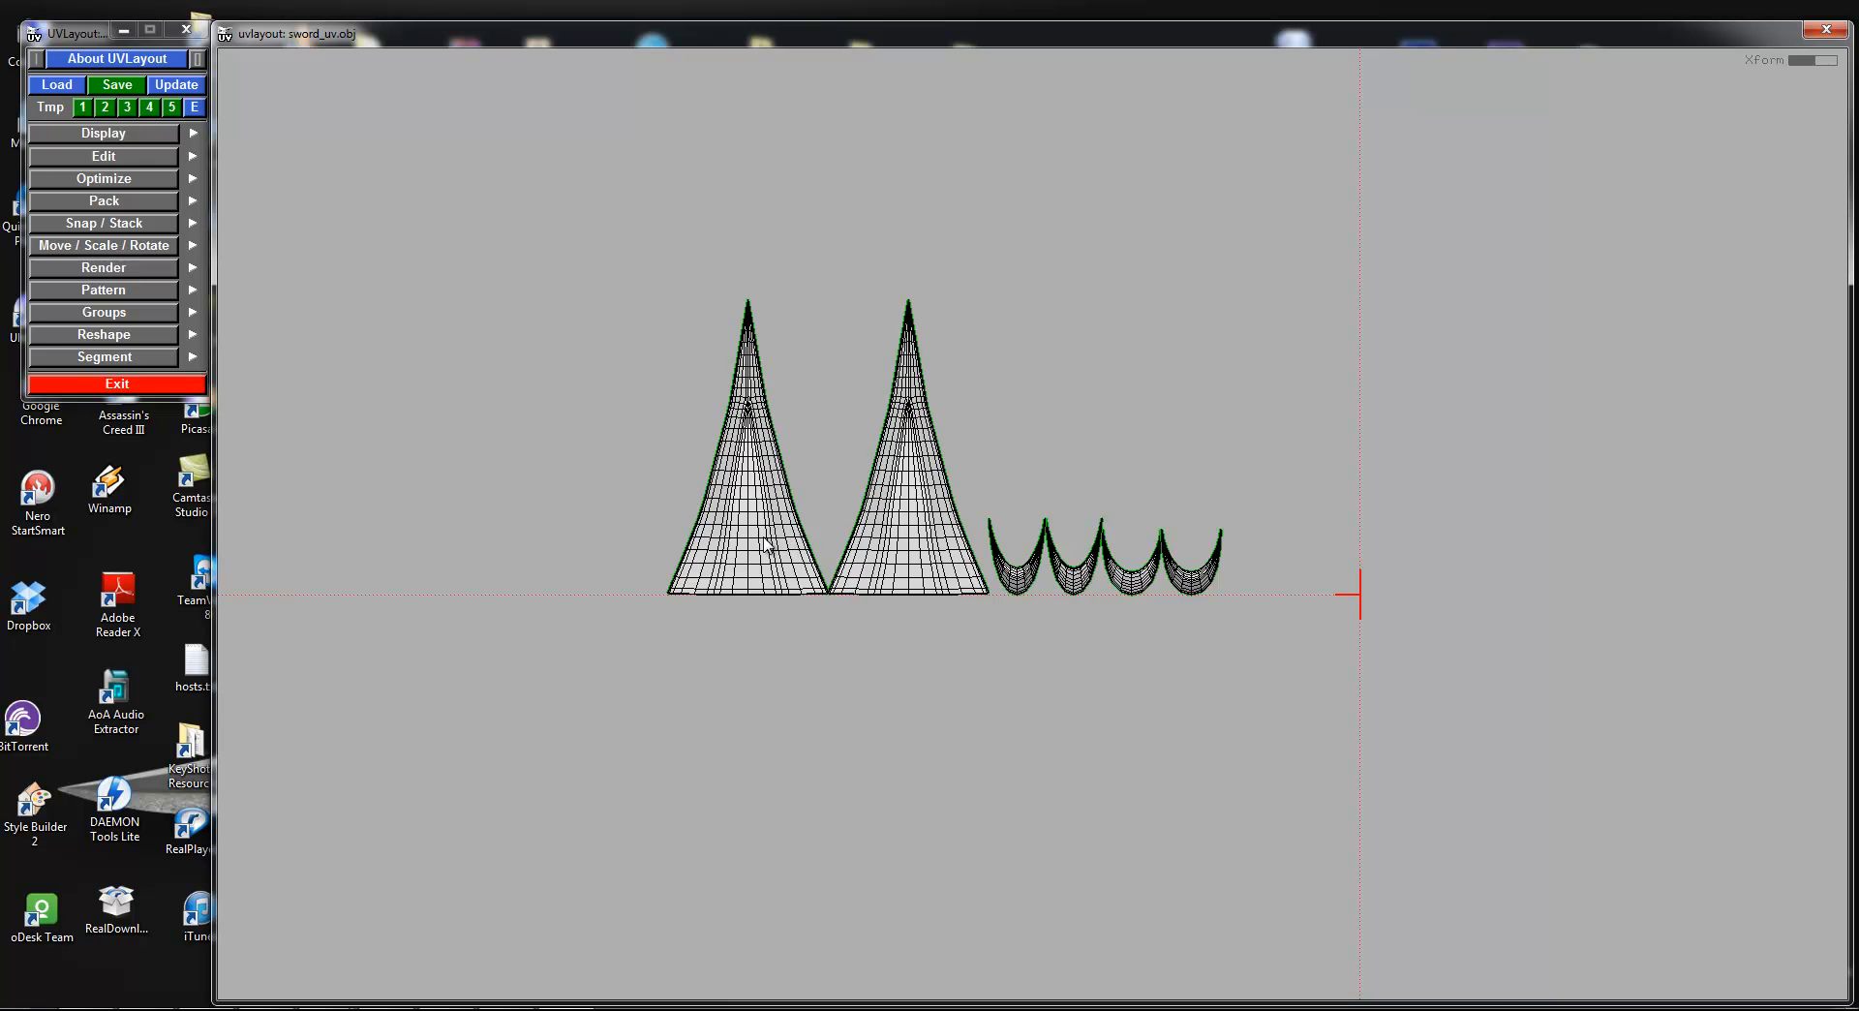
{"action": "key", "text": "f"}
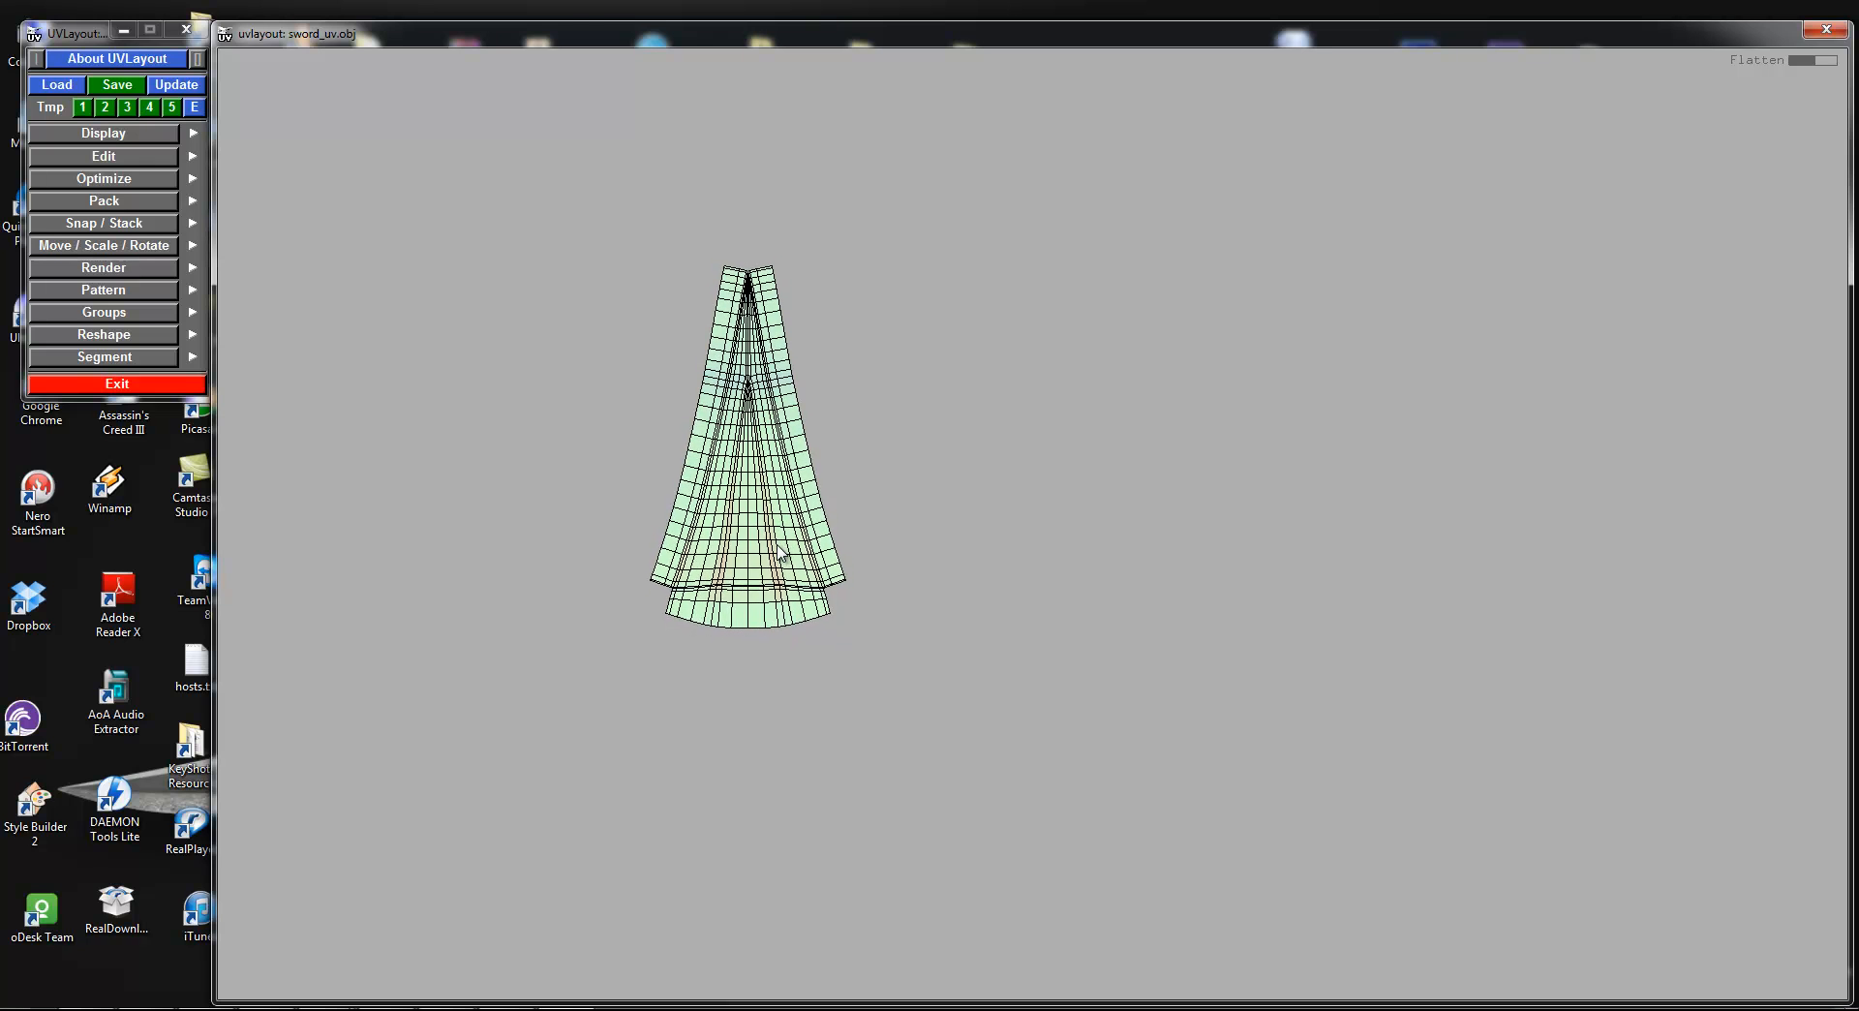
{"action": "key", "text": "space"}
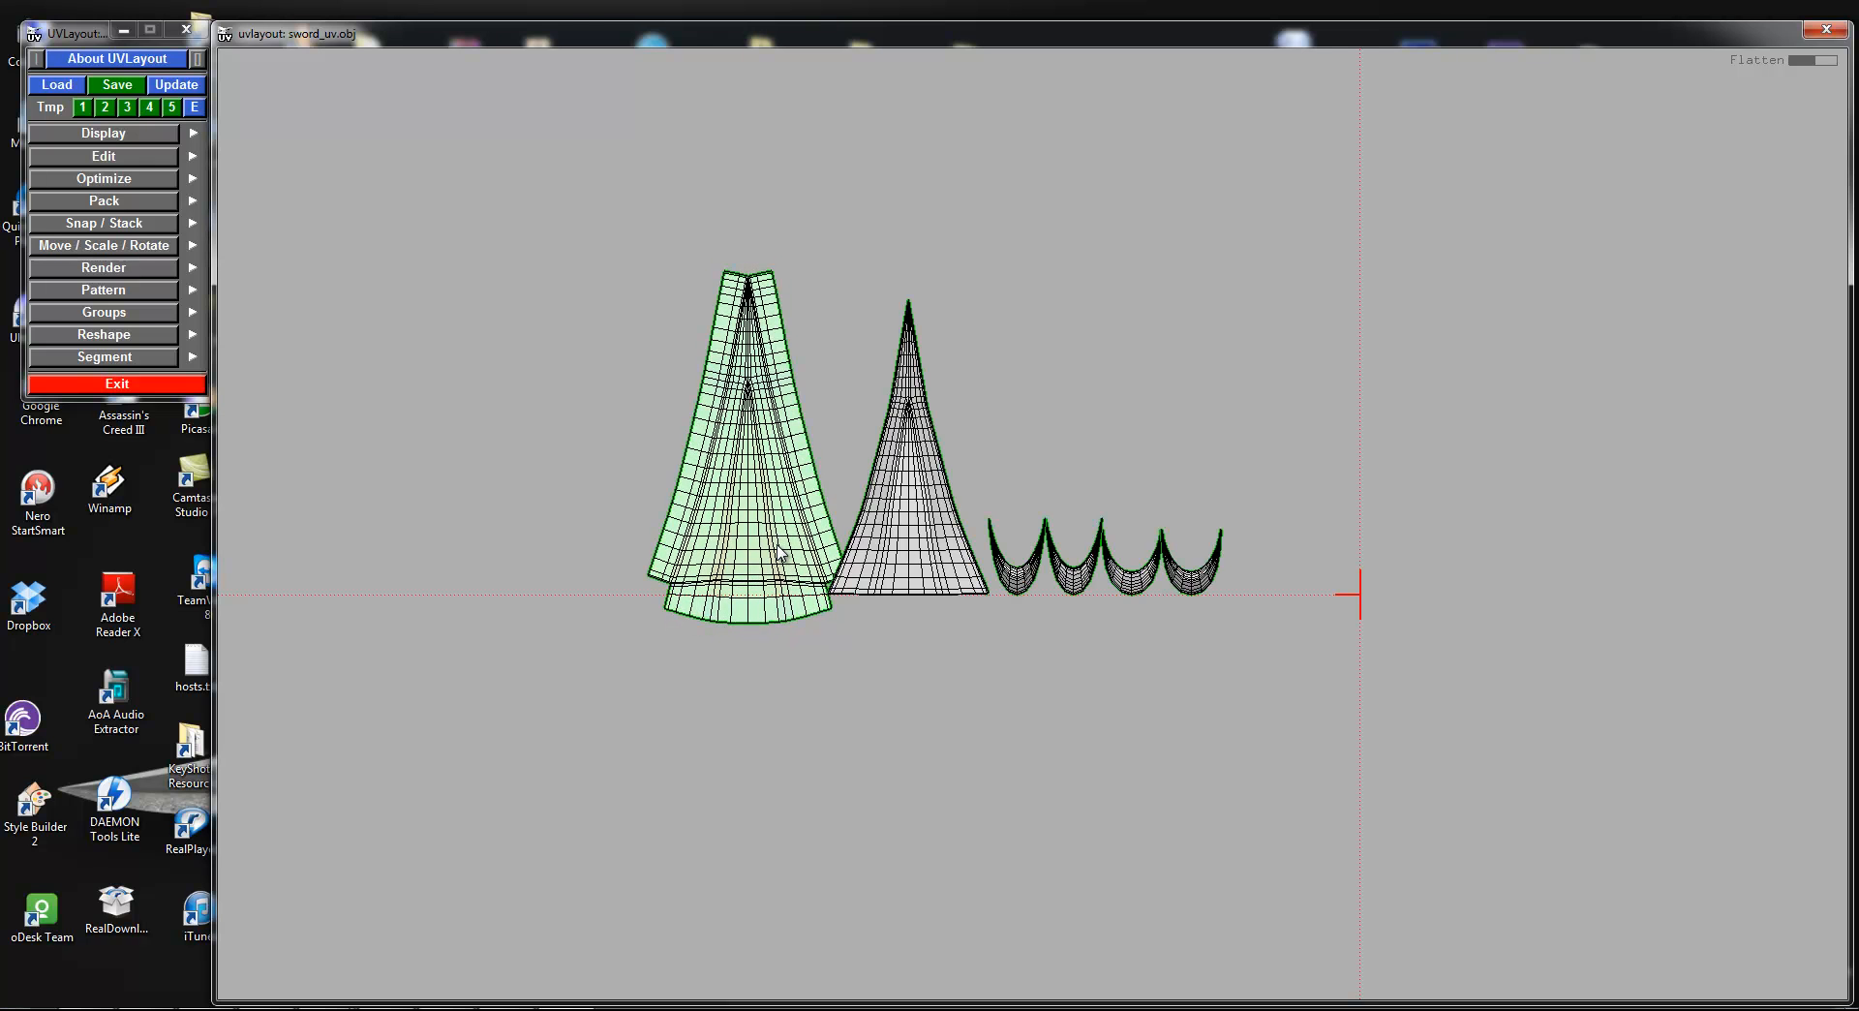
{"action": "key", "text": "f"}
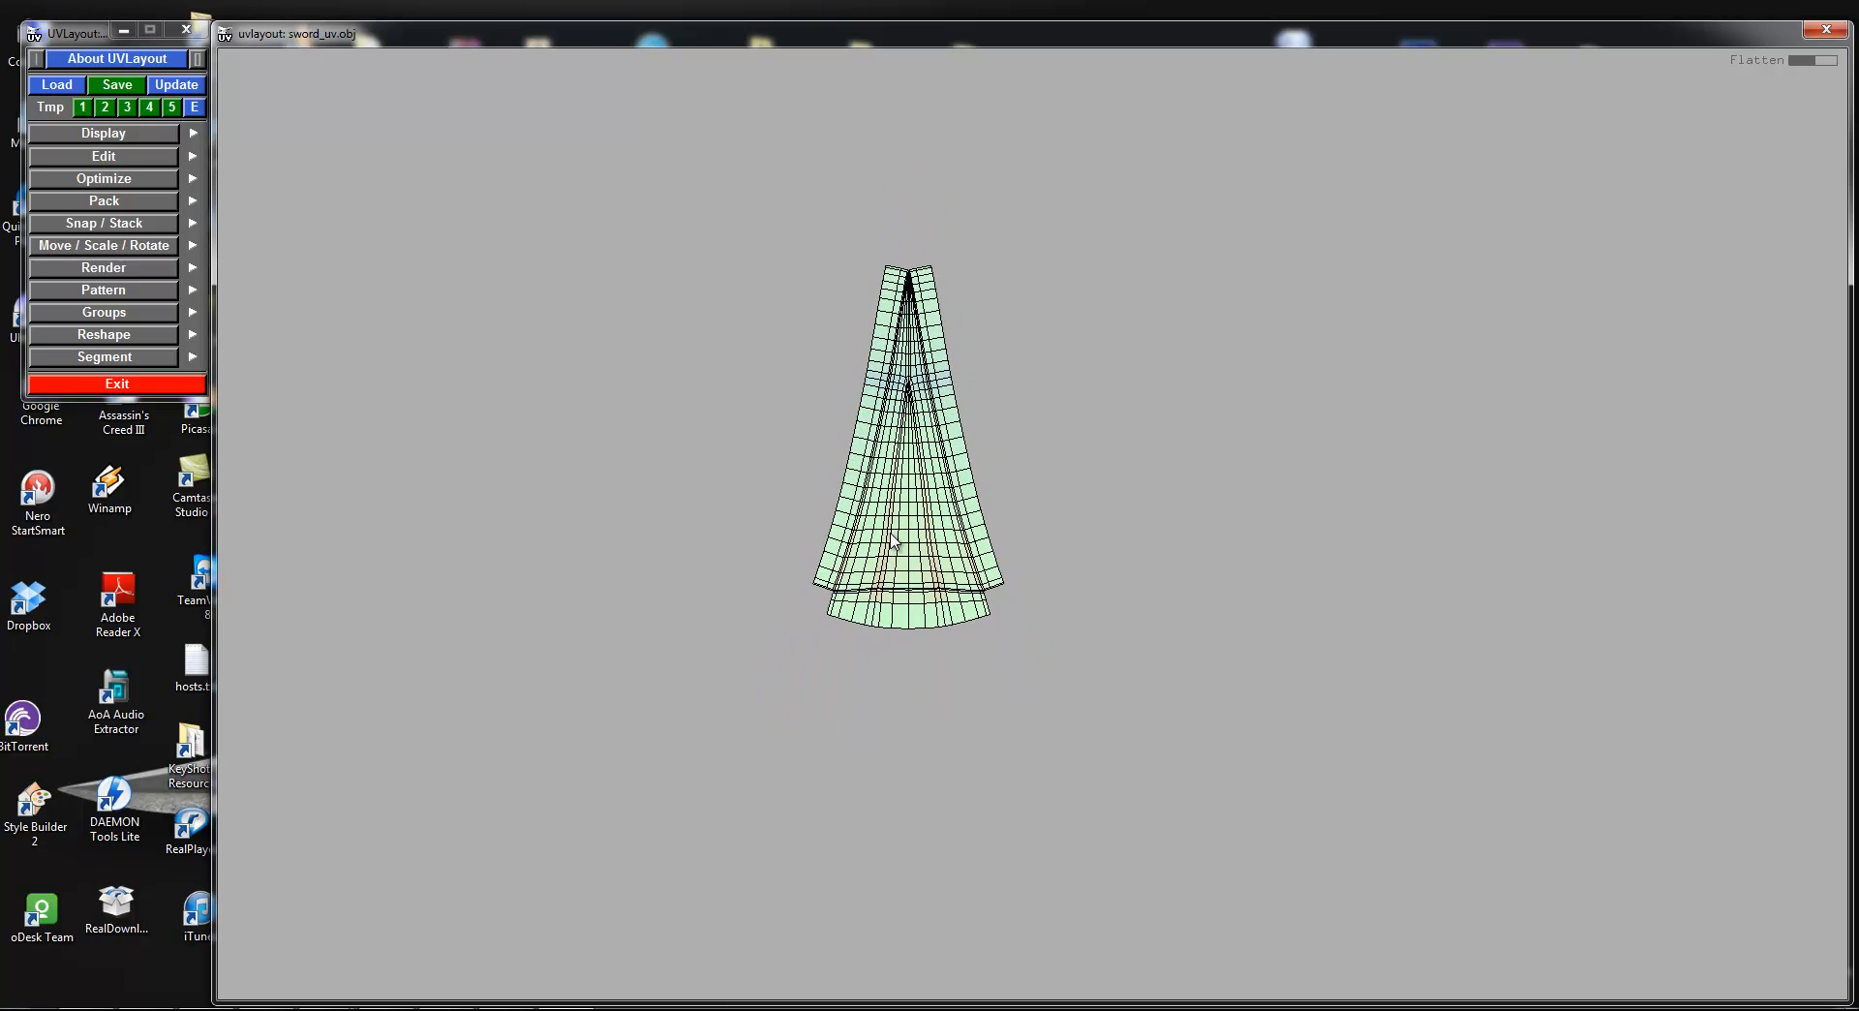
{"action": "key", "text": "space"}
Step: Move the two flattened cone-shaped shells above the baseline with a gap between them
{"action": "scroll", "coordinate": [890, 533], "scroll_direction": "down", "scroll_amount": 3}
{"action": "middle_click_drag", "start_coordinate": [952, 530], "coordinate": [677, 526]}
{"action": "middle_click_drag", "start_coordinate": [866, 549], "coordinate": [823, 501]}
{"action": "middle_click_drag", "start_coordinate": [714, 548], "coordinate": [709, 498]}
{"action": "middle_click_drag", "start_coordinate": [822, 513], "coordinate": [821, 484]}
{"action": "middle_click_drag", "start_coordinate": [697, 494], "coordinate": [968, 600]}
Step: Try marking the facing long edges of the two cone-shaped shells for welding, check their lower corners and clear the marks
{"action": "right_click_drag", "start_coordinate": [968, 600], "coordinate": [1050, 661]}
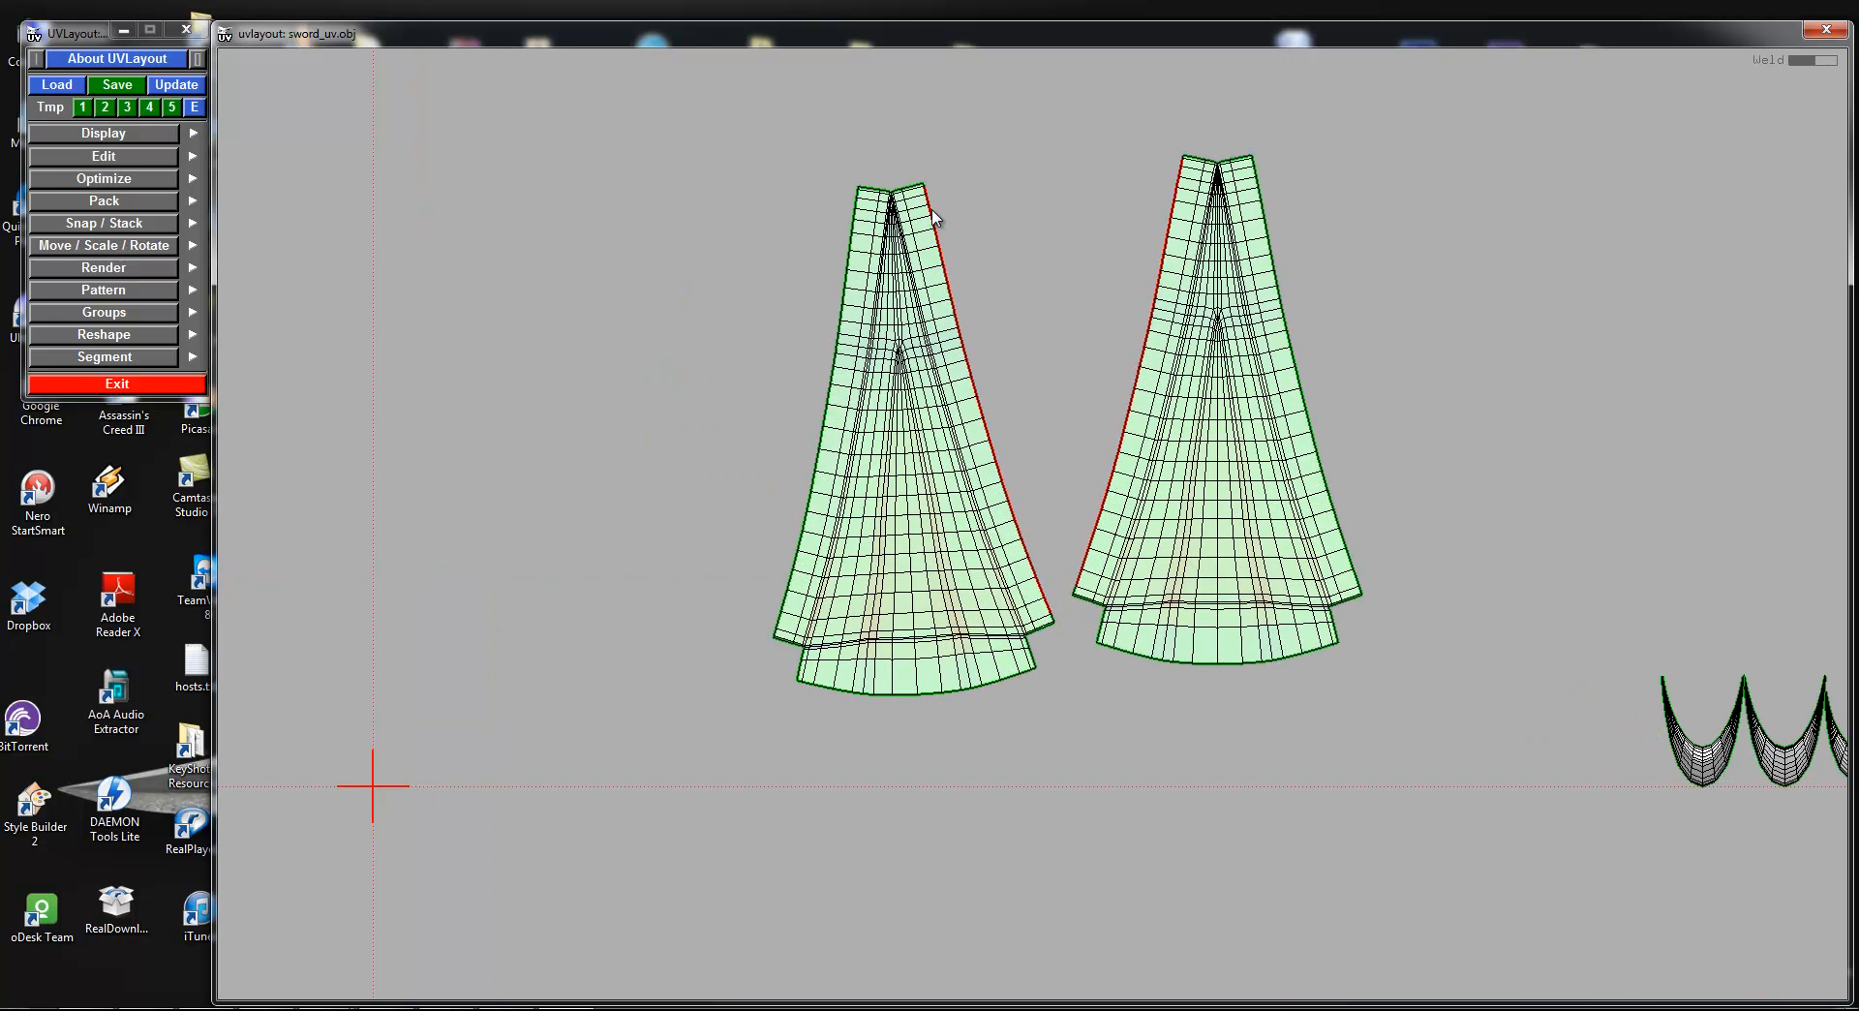
{"action": "mouse_move", "coordinate": [1057, 595]}
{"action": "right_mouse_down"}
{"action": "mouse_move", "coordinate": [1069, 622]}
{"action": "mouse_move", "coordinate": [1038, 589]}
{"action": "right_mouse_up"}
{"action": "scroll", "coordinate": [1035, 537], "scroll_direction": "down", "scroll_amount": 3}
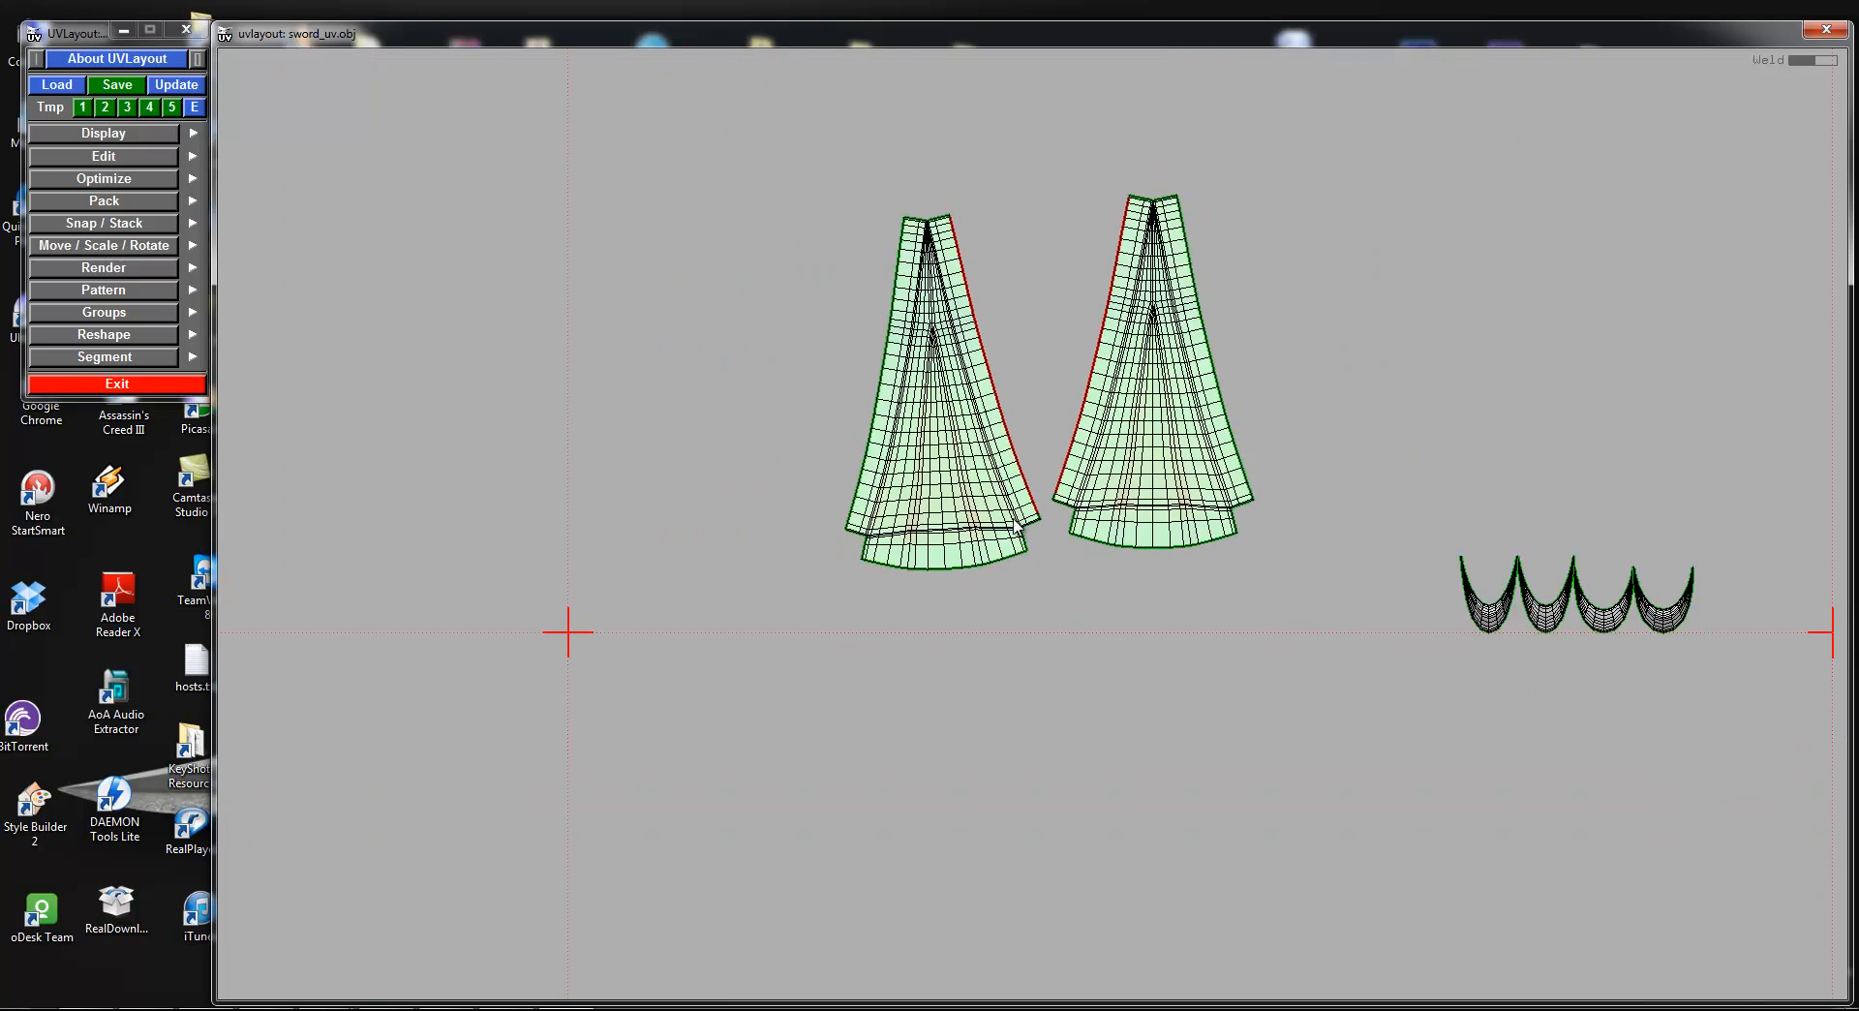
{"action": "scroll", "coordinate": [1016, 528], "scroll_direction": "up", "scroll_amount": 4}
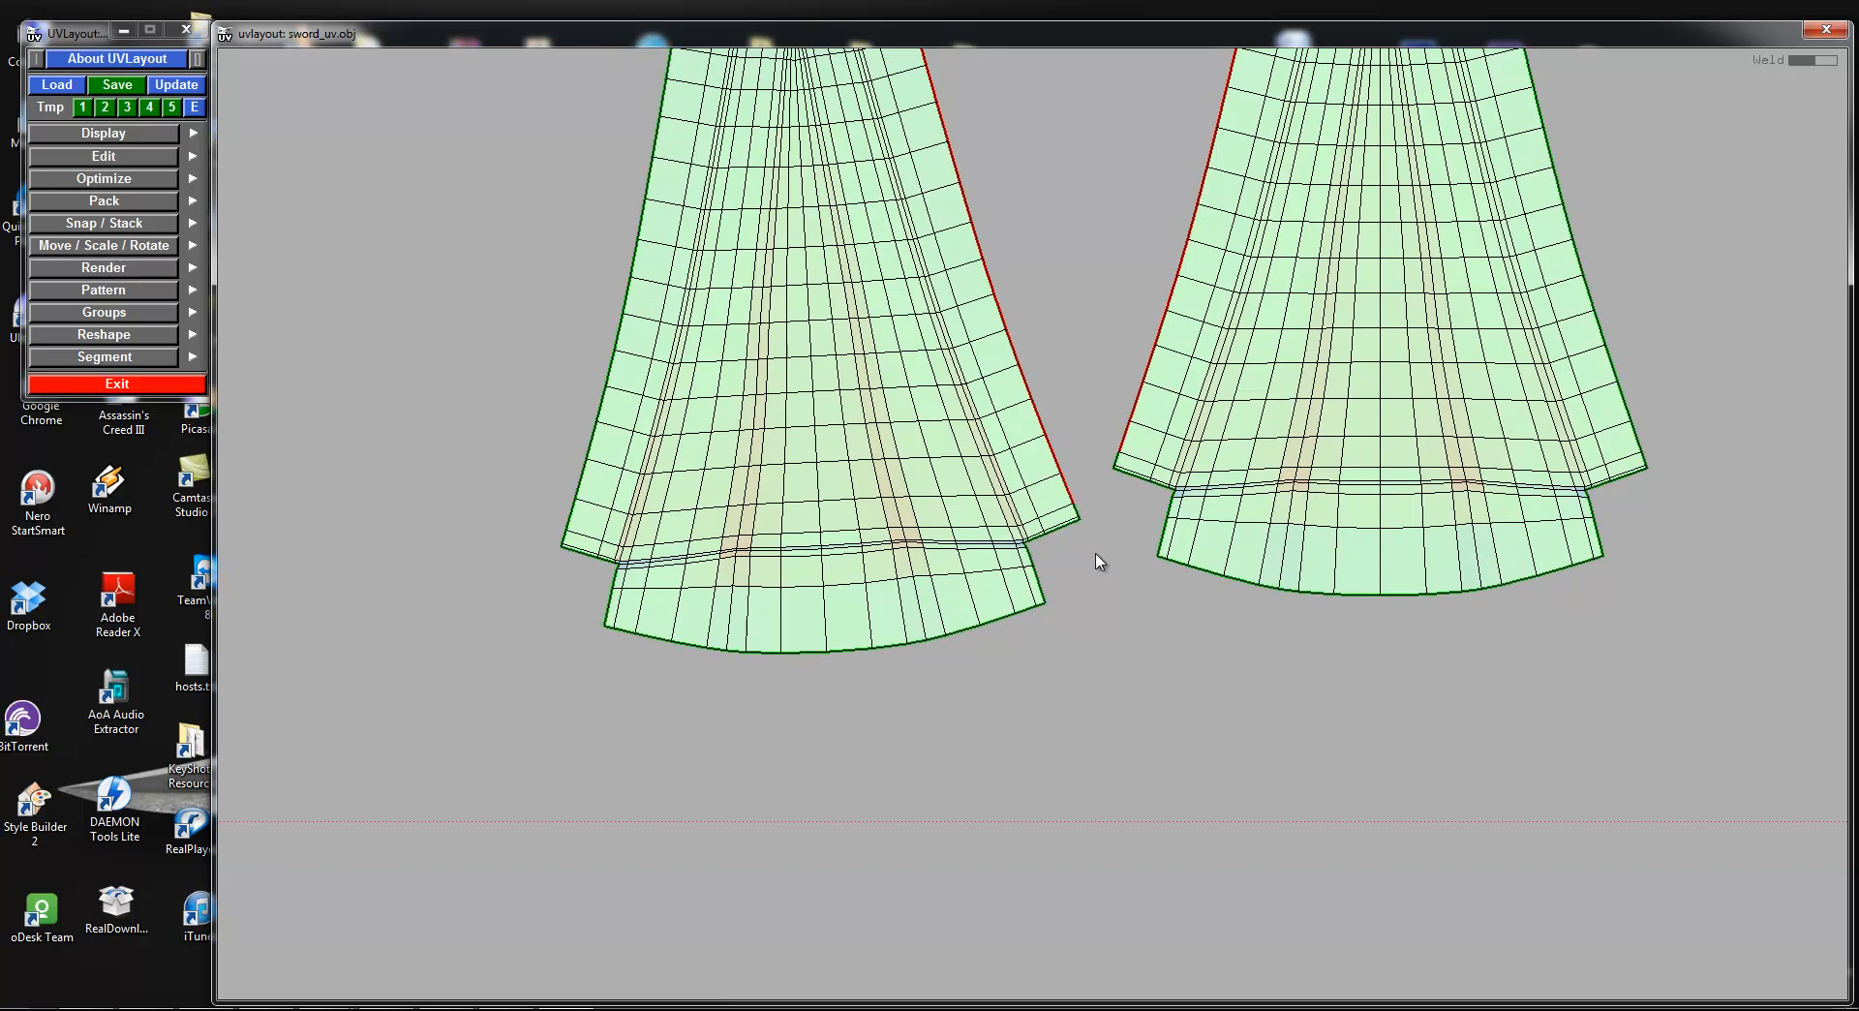
{"action": "scroll", "coordinate": [1098, 561], "scroll_direction": "down", "scroll_amount": 3}
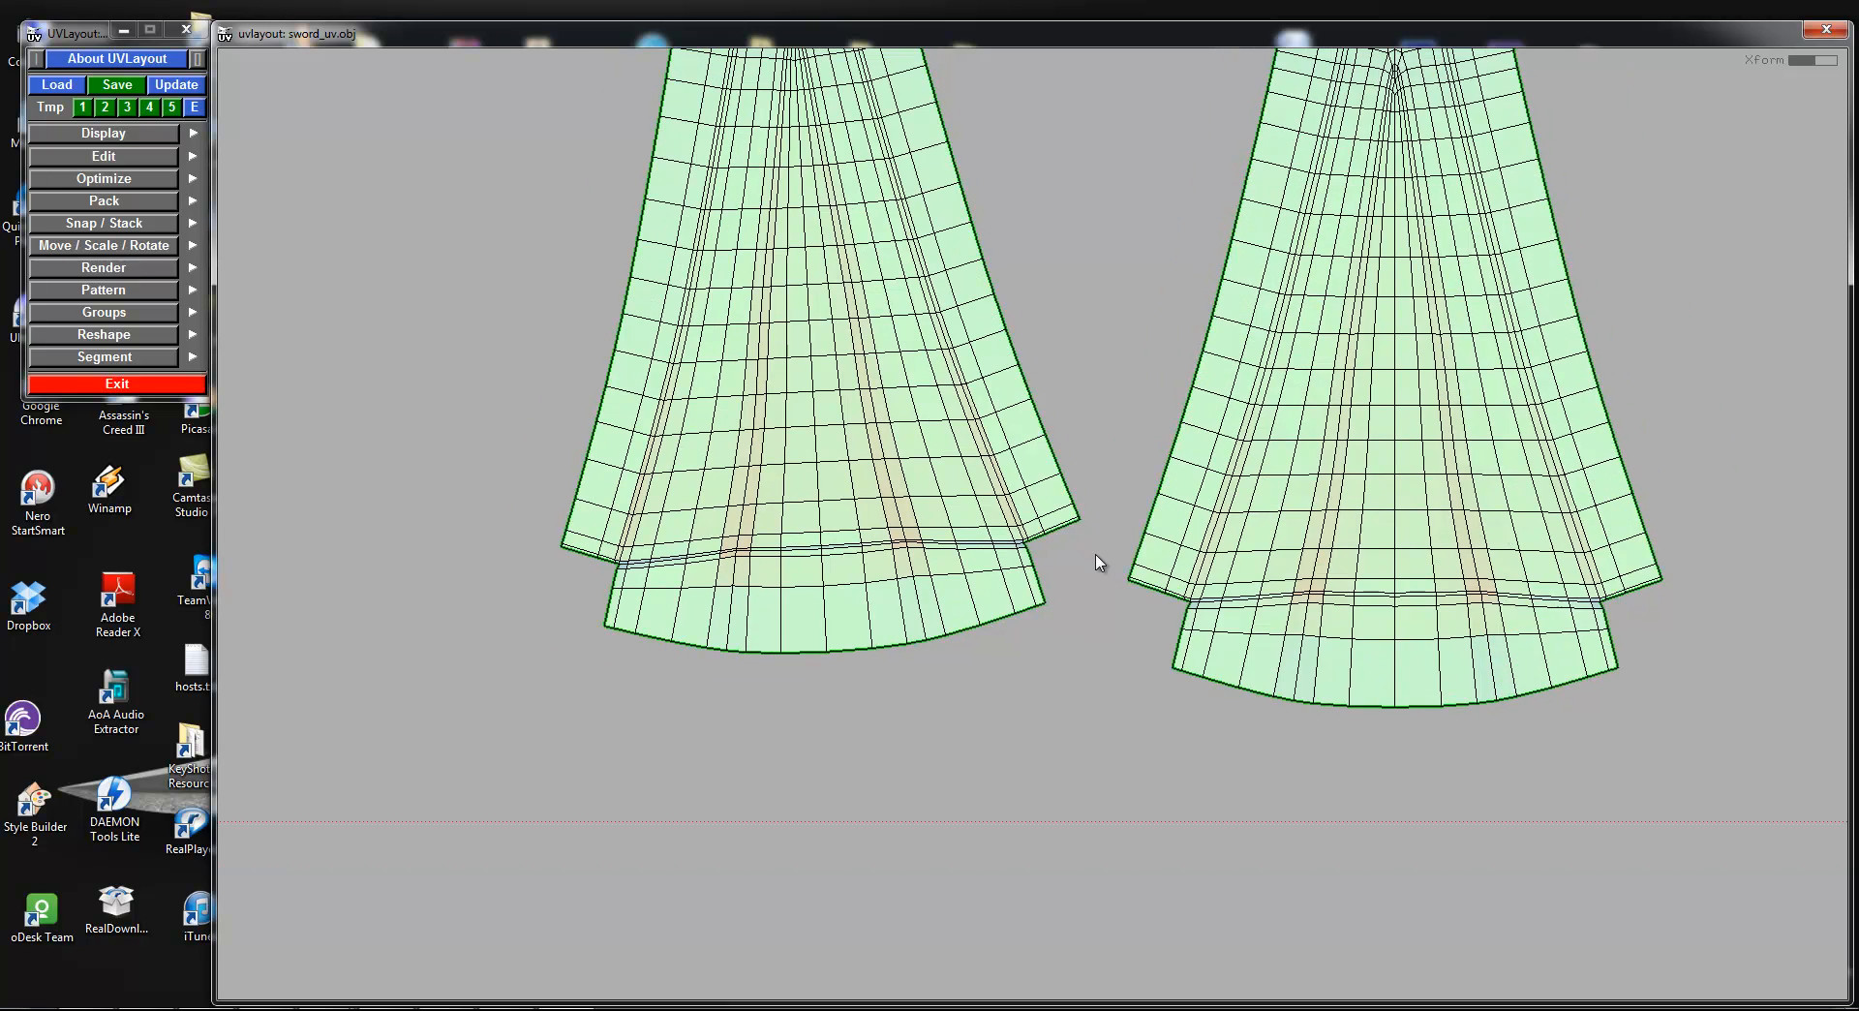
Step: Turn the two cone-shaped shells upright and align them closely side by side at matching height
{"action": "middle_click_drag", "start_coordinate": [927, 541], "coordinate": [936, 605]}
{"action": "left_click_drag", "start_coordinate": [936, 605], "coordinate": [940, 597]}
{"action": "left_click_drag", "start_coordinate": [1144, 607], "coordinate": [1147, 596]}
{"action": "middle_click_drag", "start_coordinate": [1166, 596], "coordinate": [1142, 631]}
{"action": "middle_click", "coordinate": [1144, 634]}
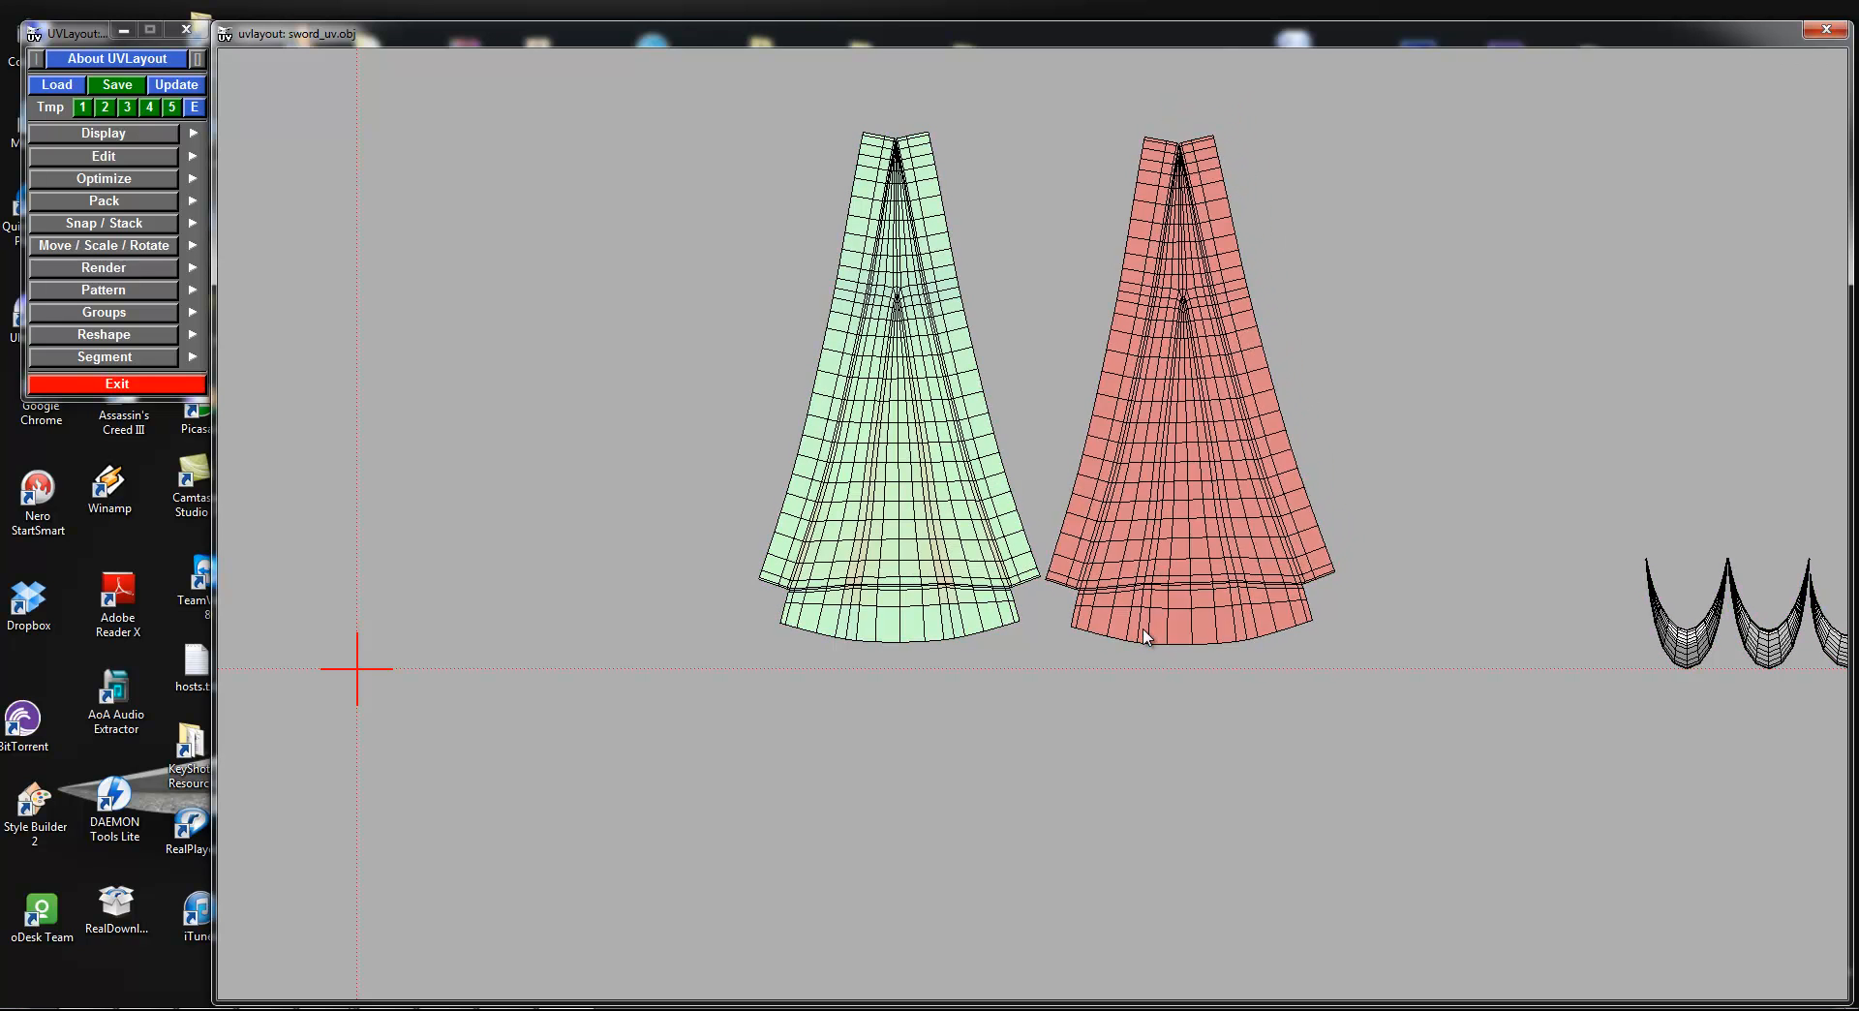
{"action": "key", "text": "g"}
{"action": "key", "text": "g"}
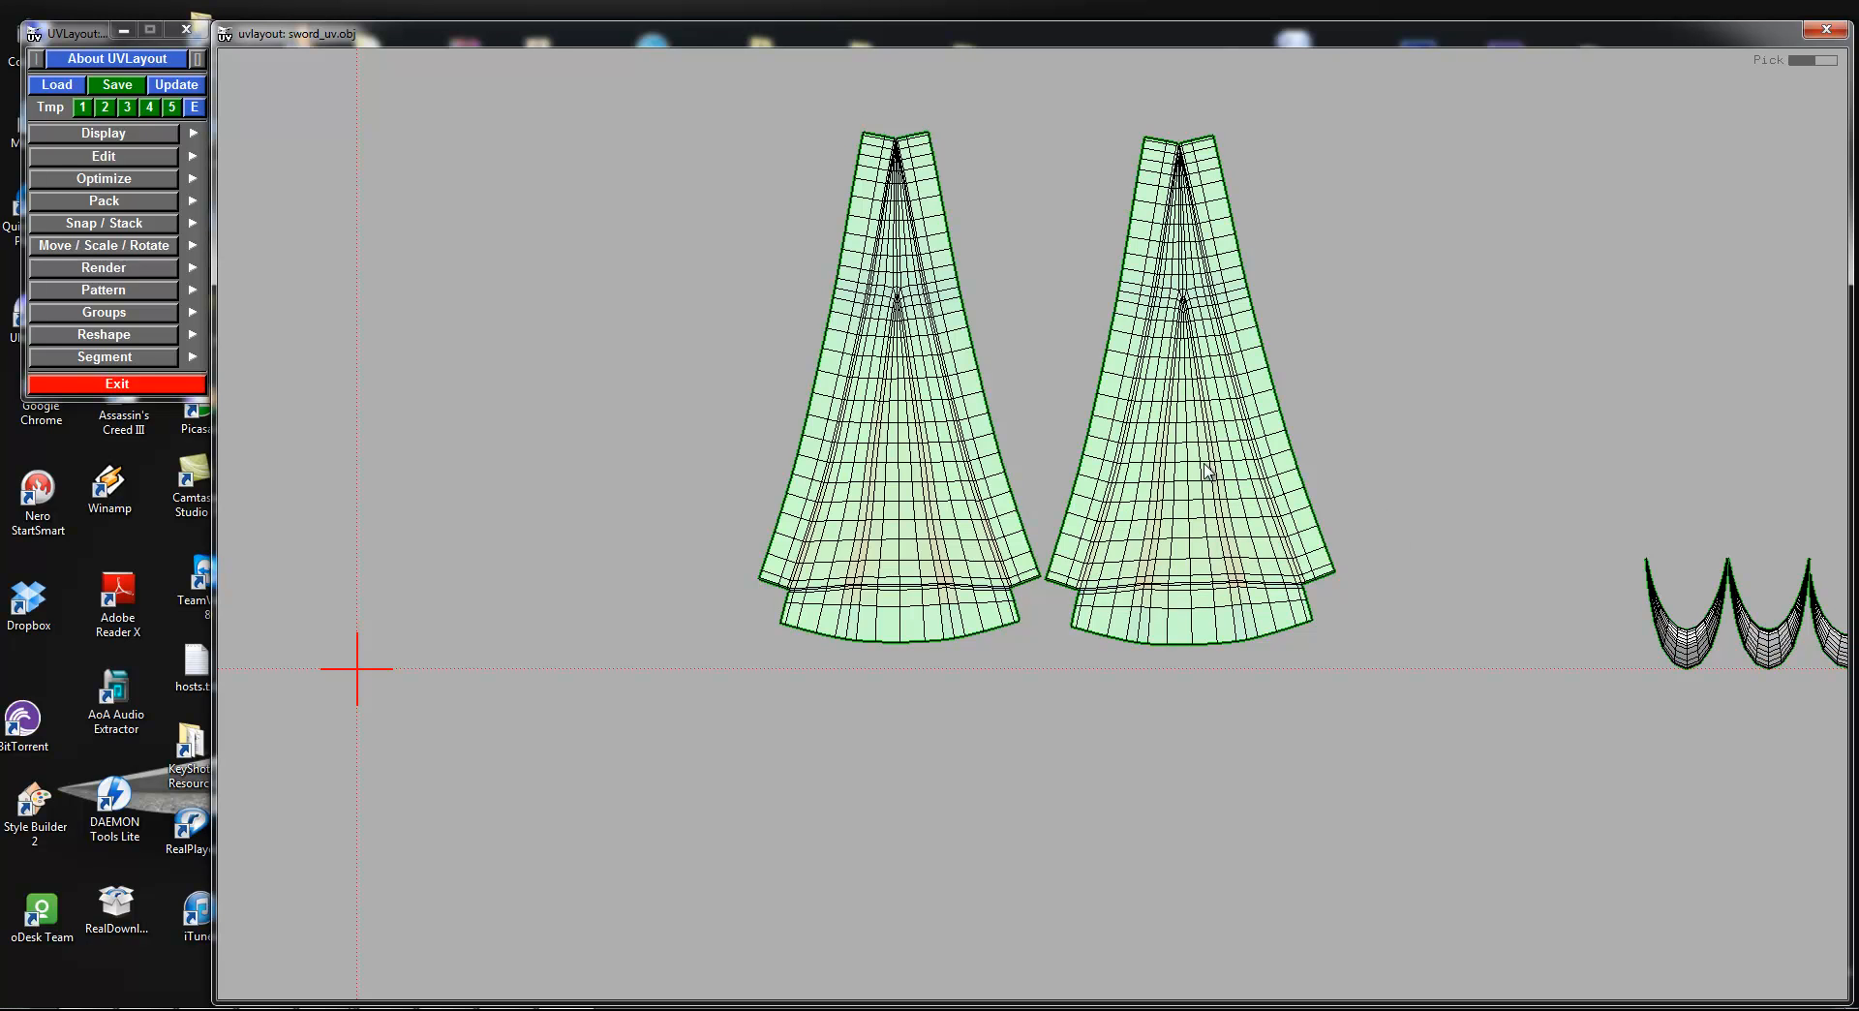
{"action": "middle_click_drag", "start_coordinate": [1207, 513], "coordinate": [1211, 509]}
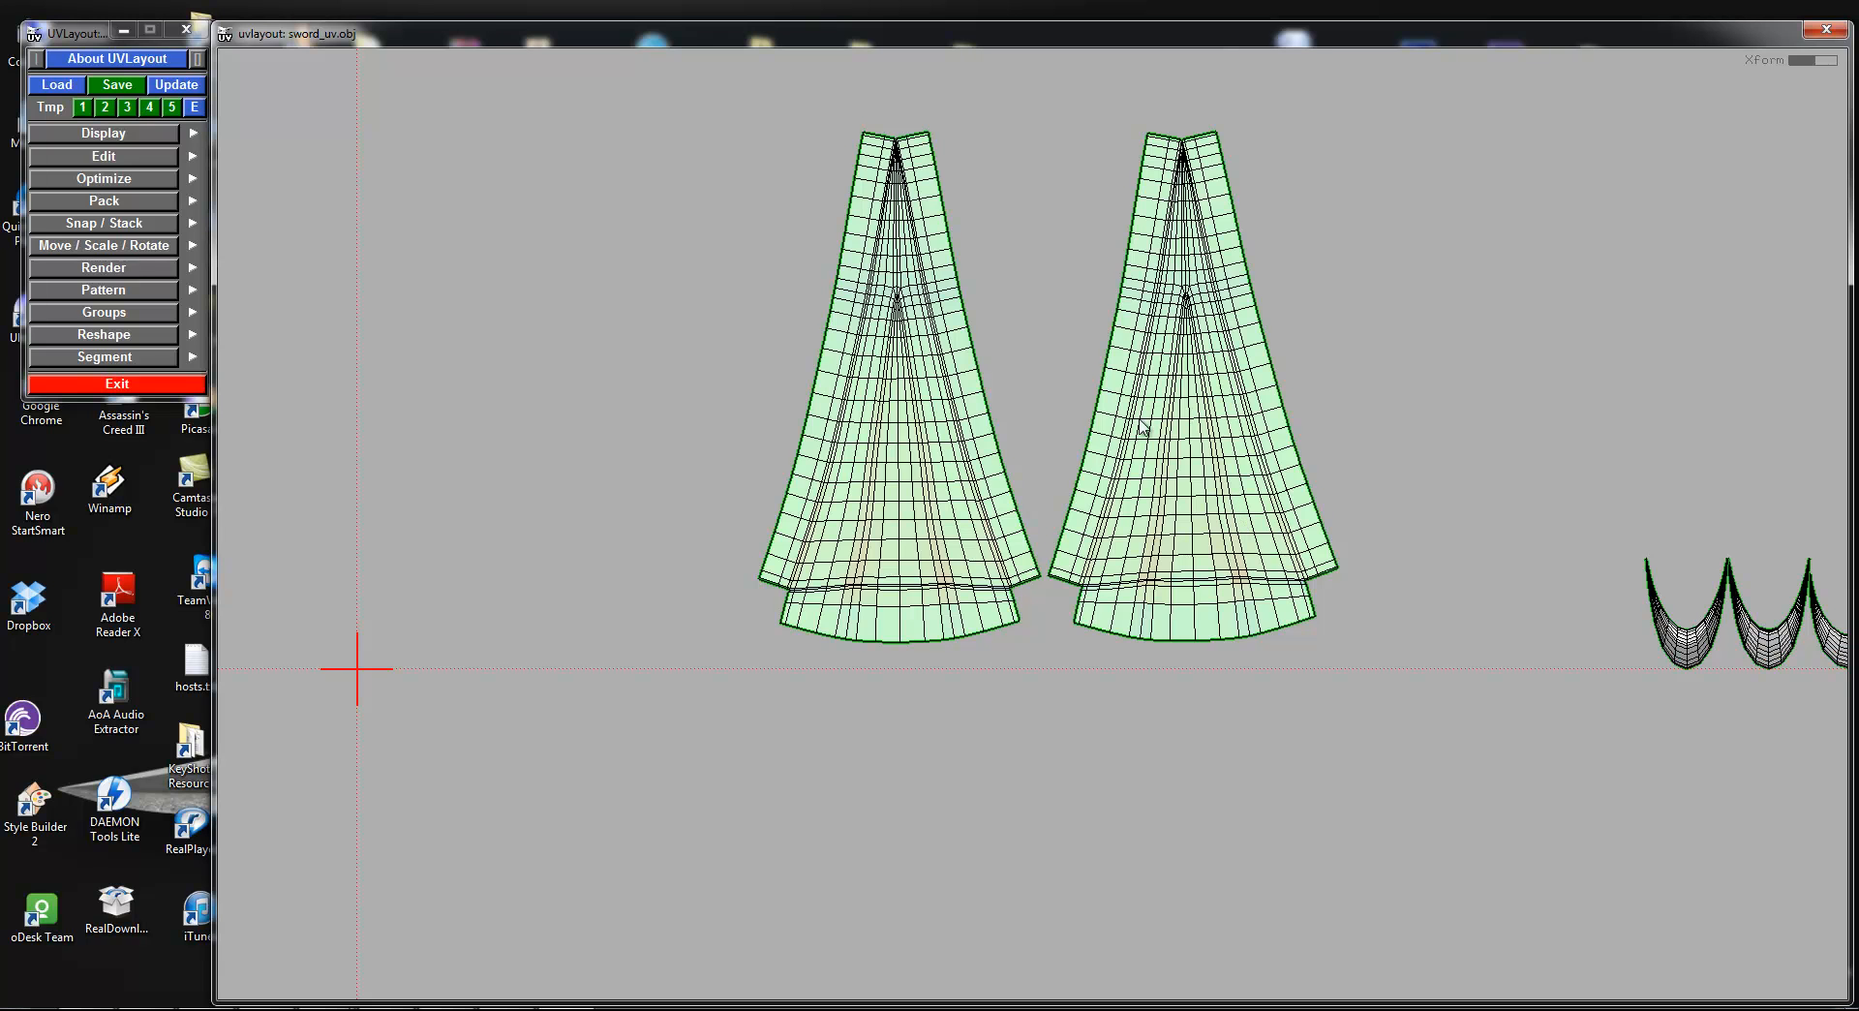
{"action": "right_click_drag", "start_coordinate": [1142, 460], "coordinate": [1134, 457]}
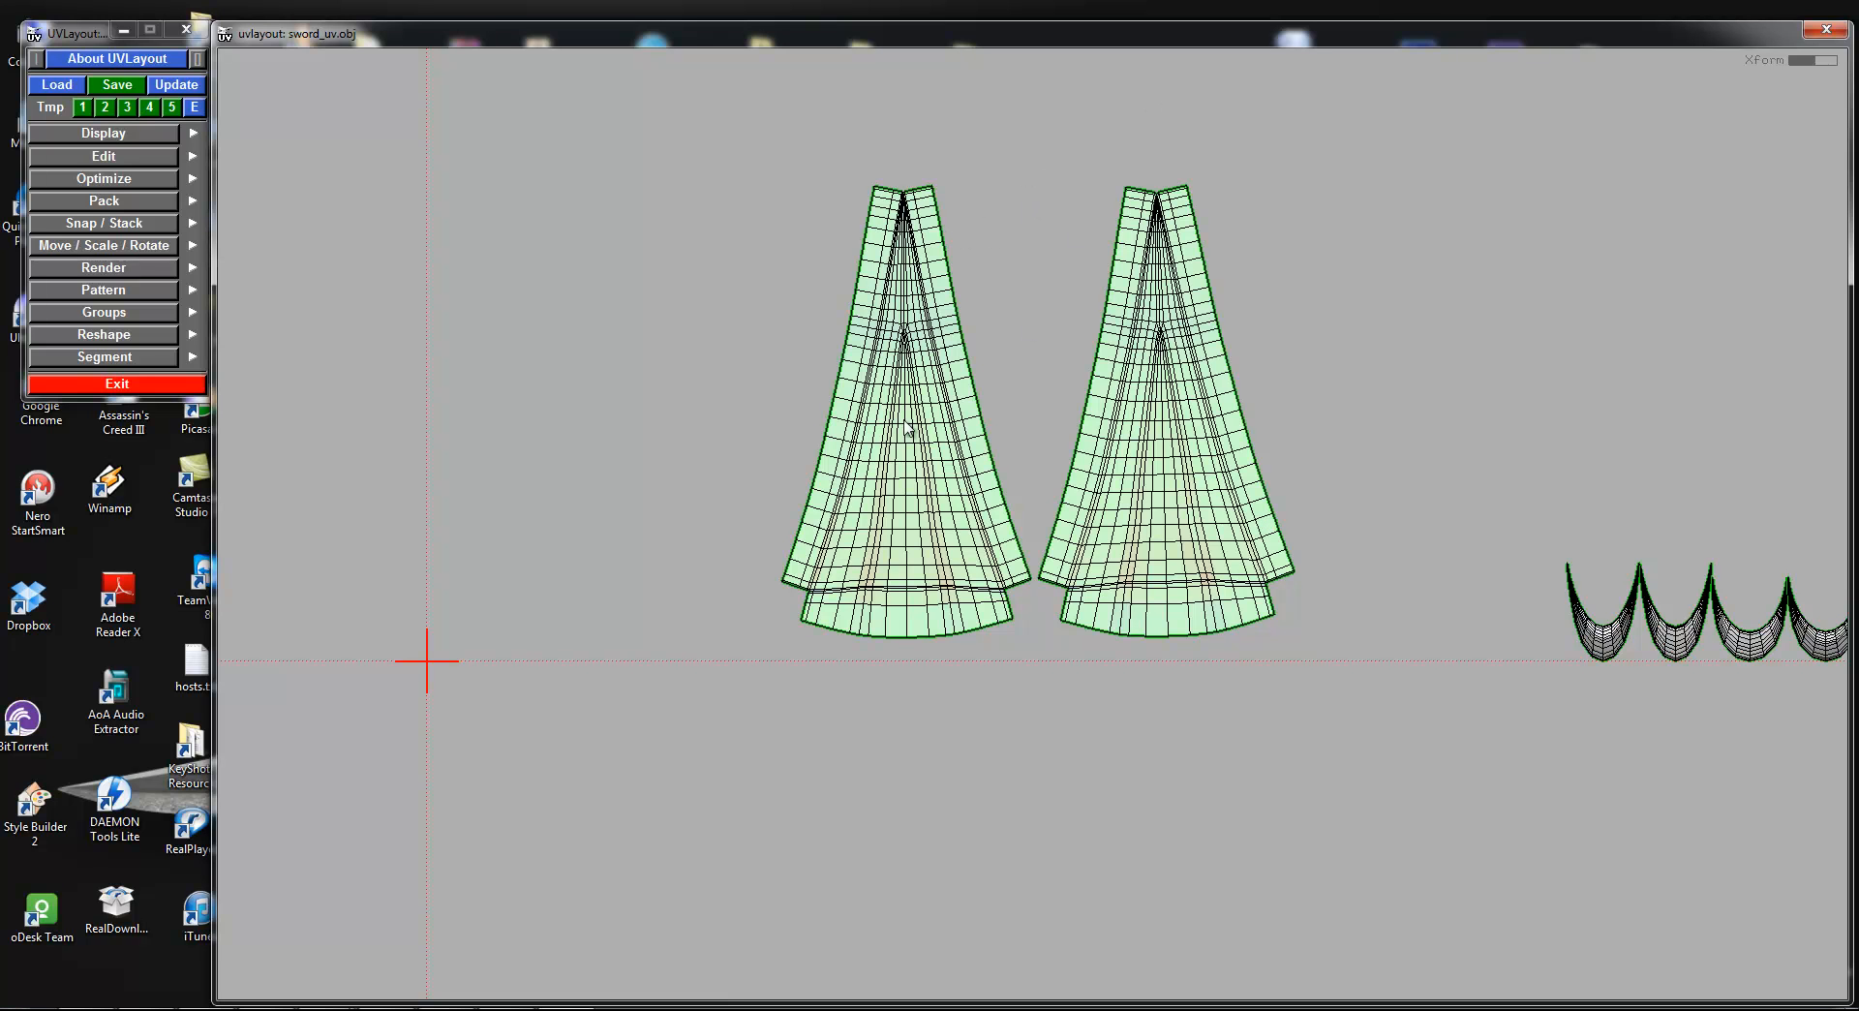
Step: Try rotating the right cone-shaped shell so its edge follows the left shell's edge, and undo the transformation
{"action": "left_click_drag", "start_coordinate": [1218, 460], "coordinate": [1296, 469]}
{"action": "middle_click_drag", "start_coordinate": [1260, 452], "coordinate": [1163, 397]}
{"action": "left_click_drag", "start_coordinate": [1193, 478], "coordinate": [1146, 480]}
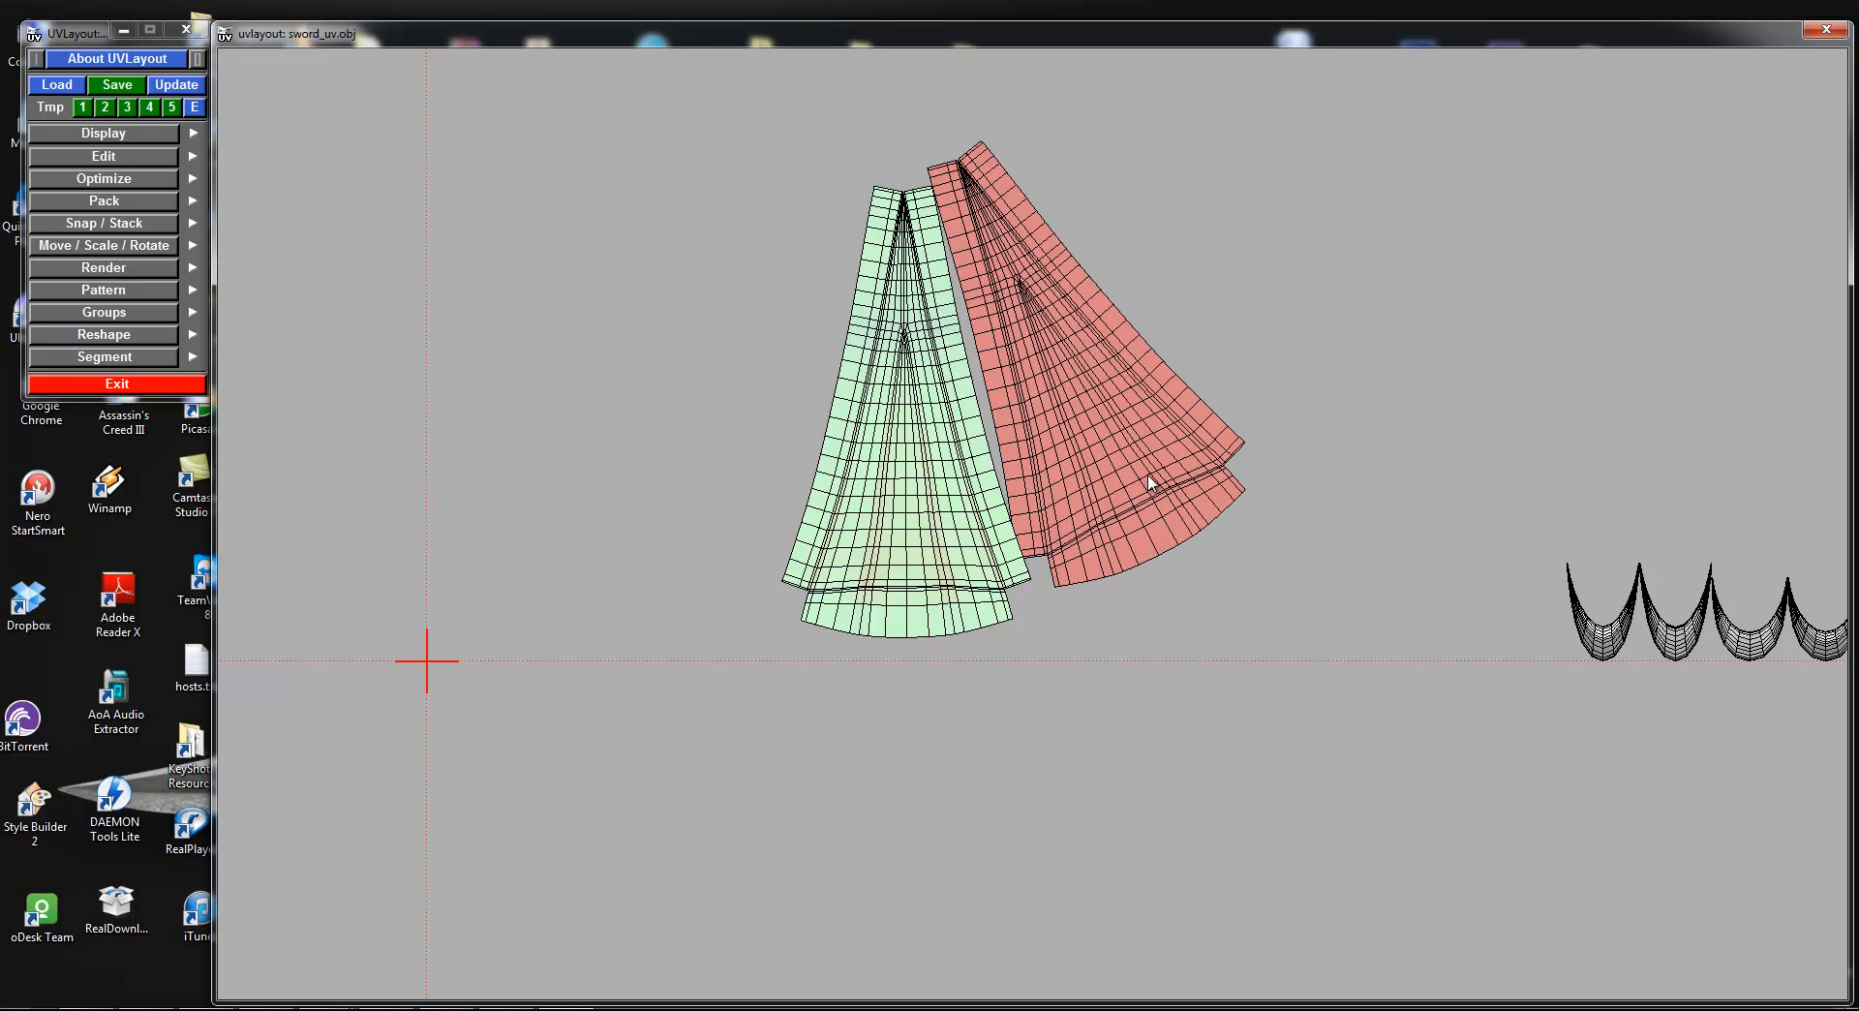
{"action": "key", "text": "ctrl+z"}
{"action": "key", "text": "ctrl+z"}
{"action": "key", "text": "ctrl+z"}
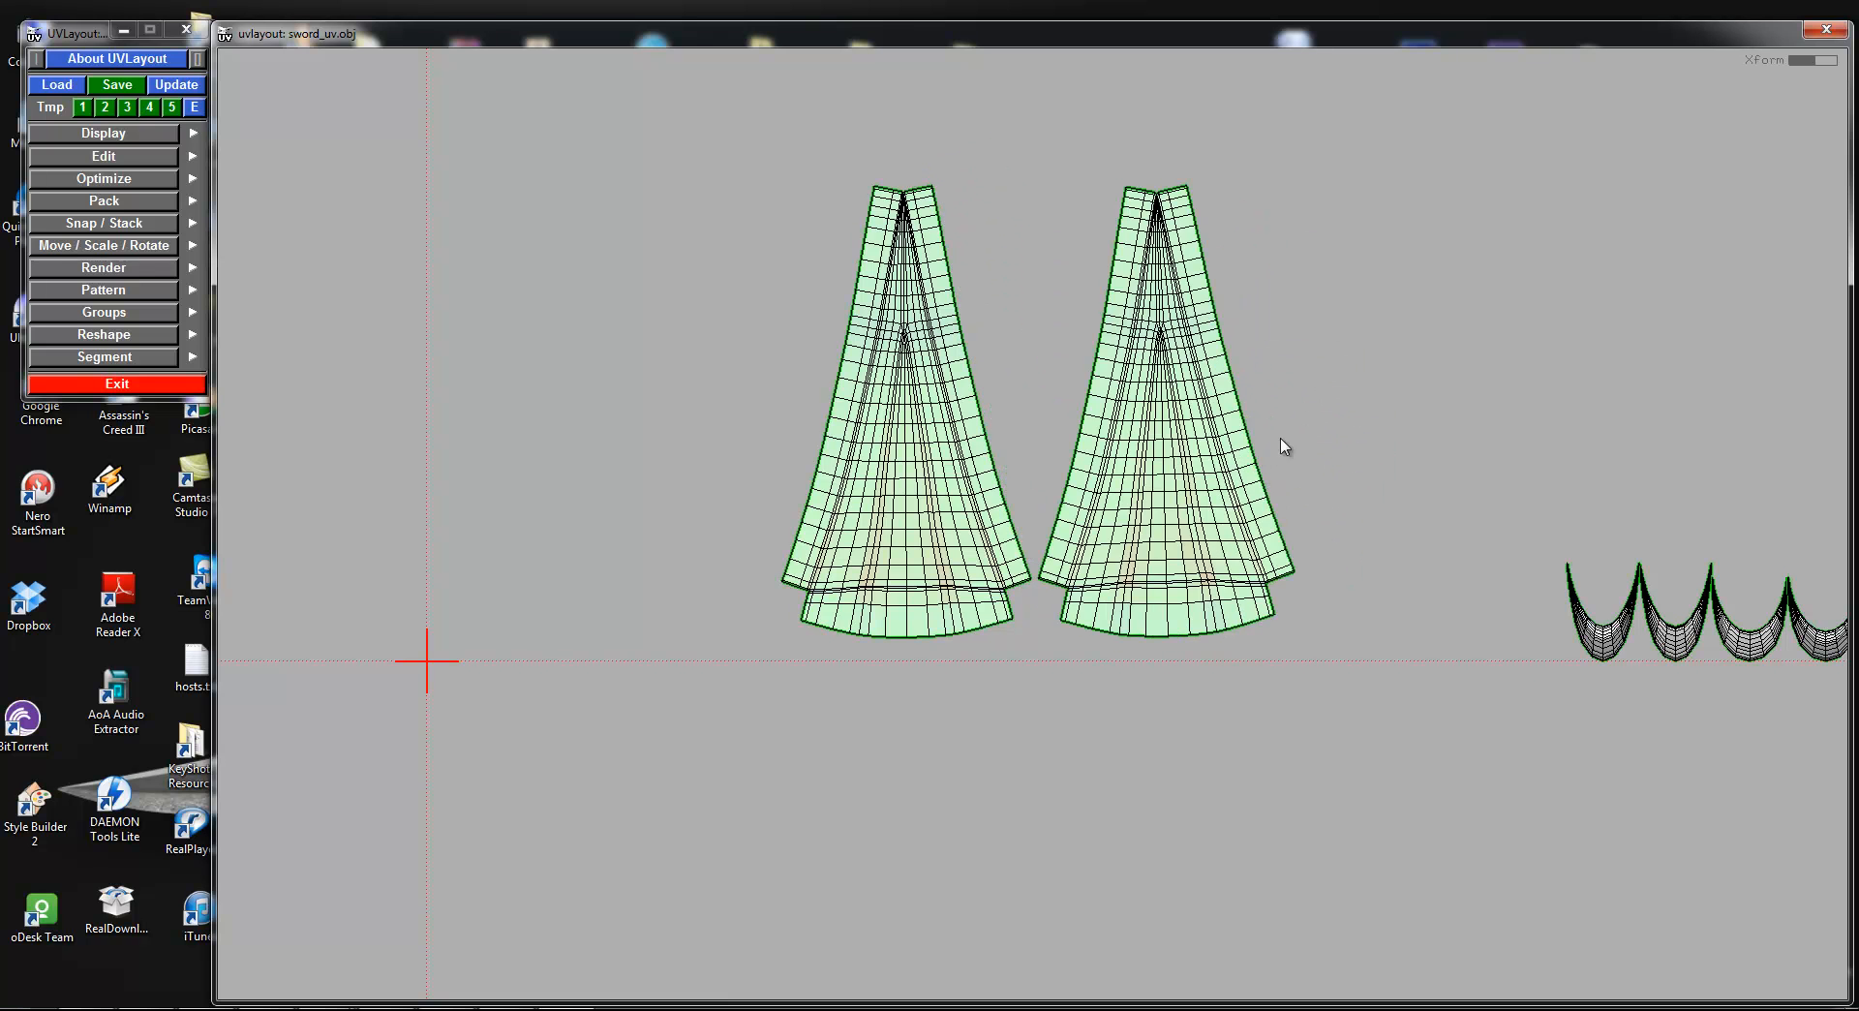
Step: Update sword_uv.obj with the current UV layout and dismiss the file dialog
{"action": "left_click", "coordinate": [164, 86]}
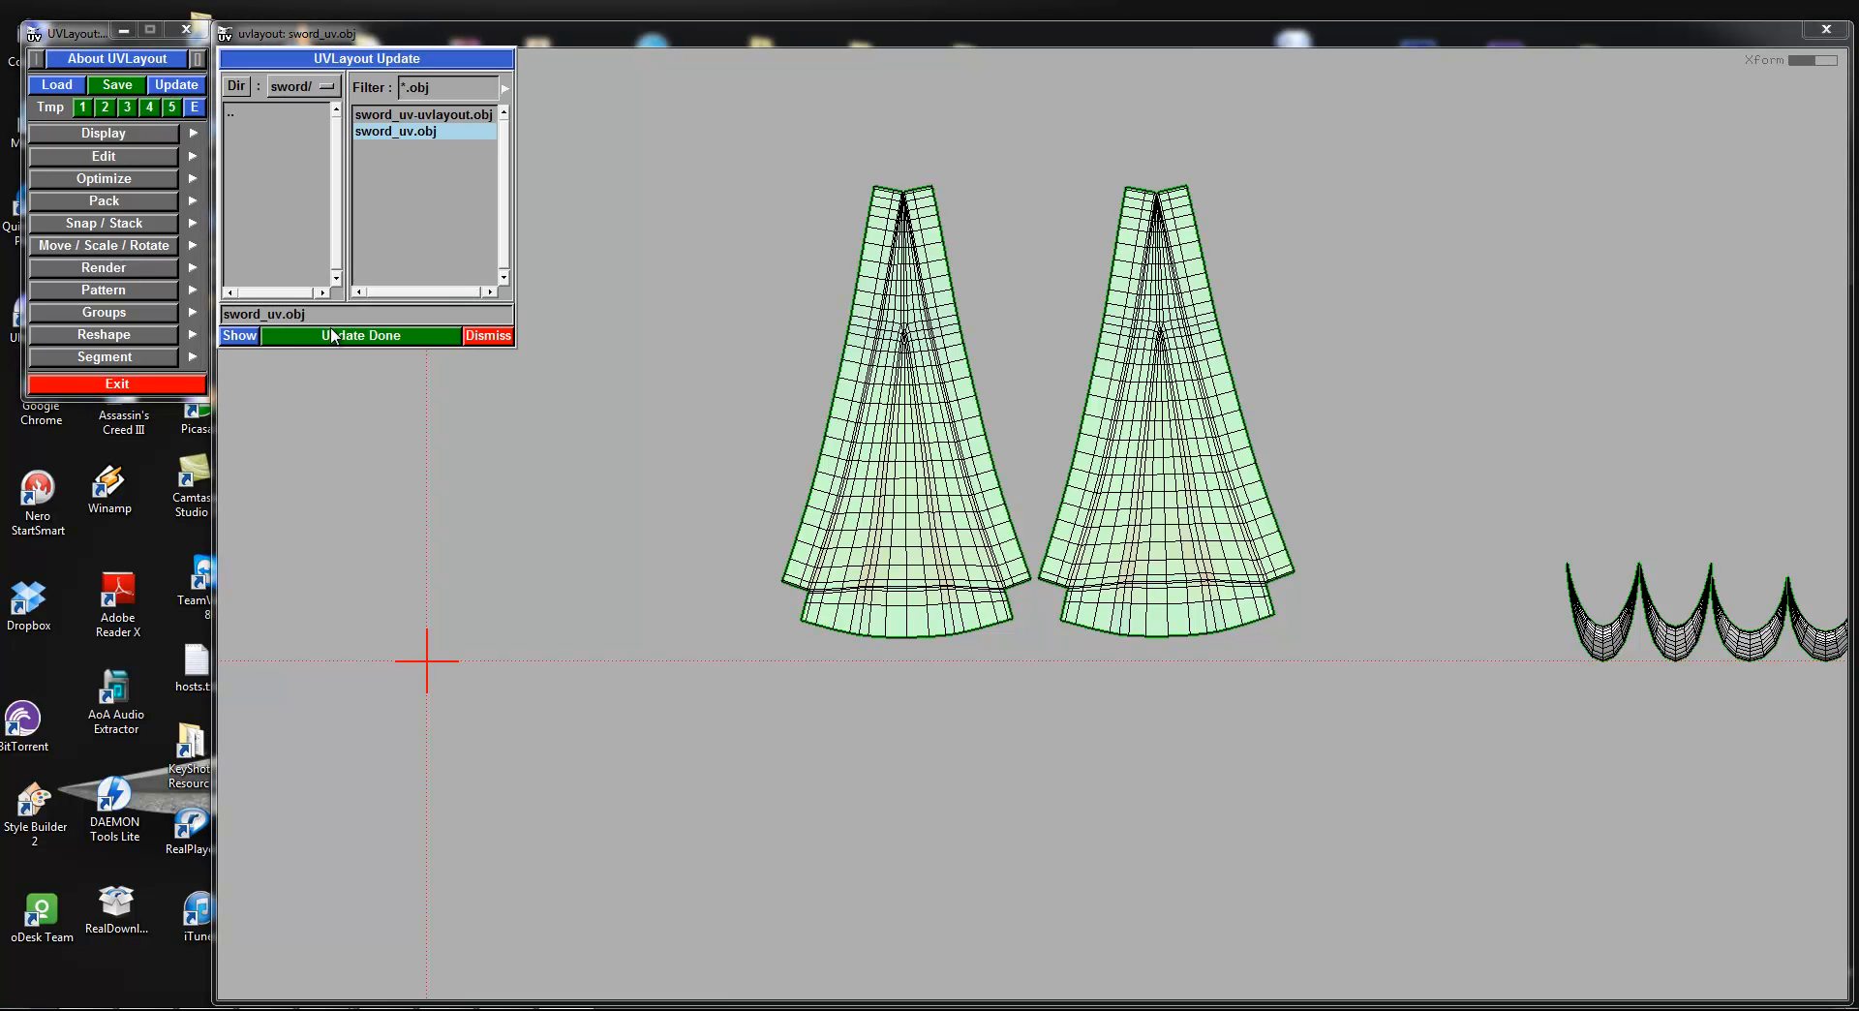
{"action": "left_click", "coordinate": [498, 342]}
Step: Flatten the first crescent shell beside the cone-shaped shells, releasing its boundary as it unfolds
{"action": "middle_click_drag", "start_coordinate": [1291, 578], "coordinate": [725, 493]}
{"action": "right_click_drag", "start_coordinate": [724, 494], "coordinate": [1134, 588]}
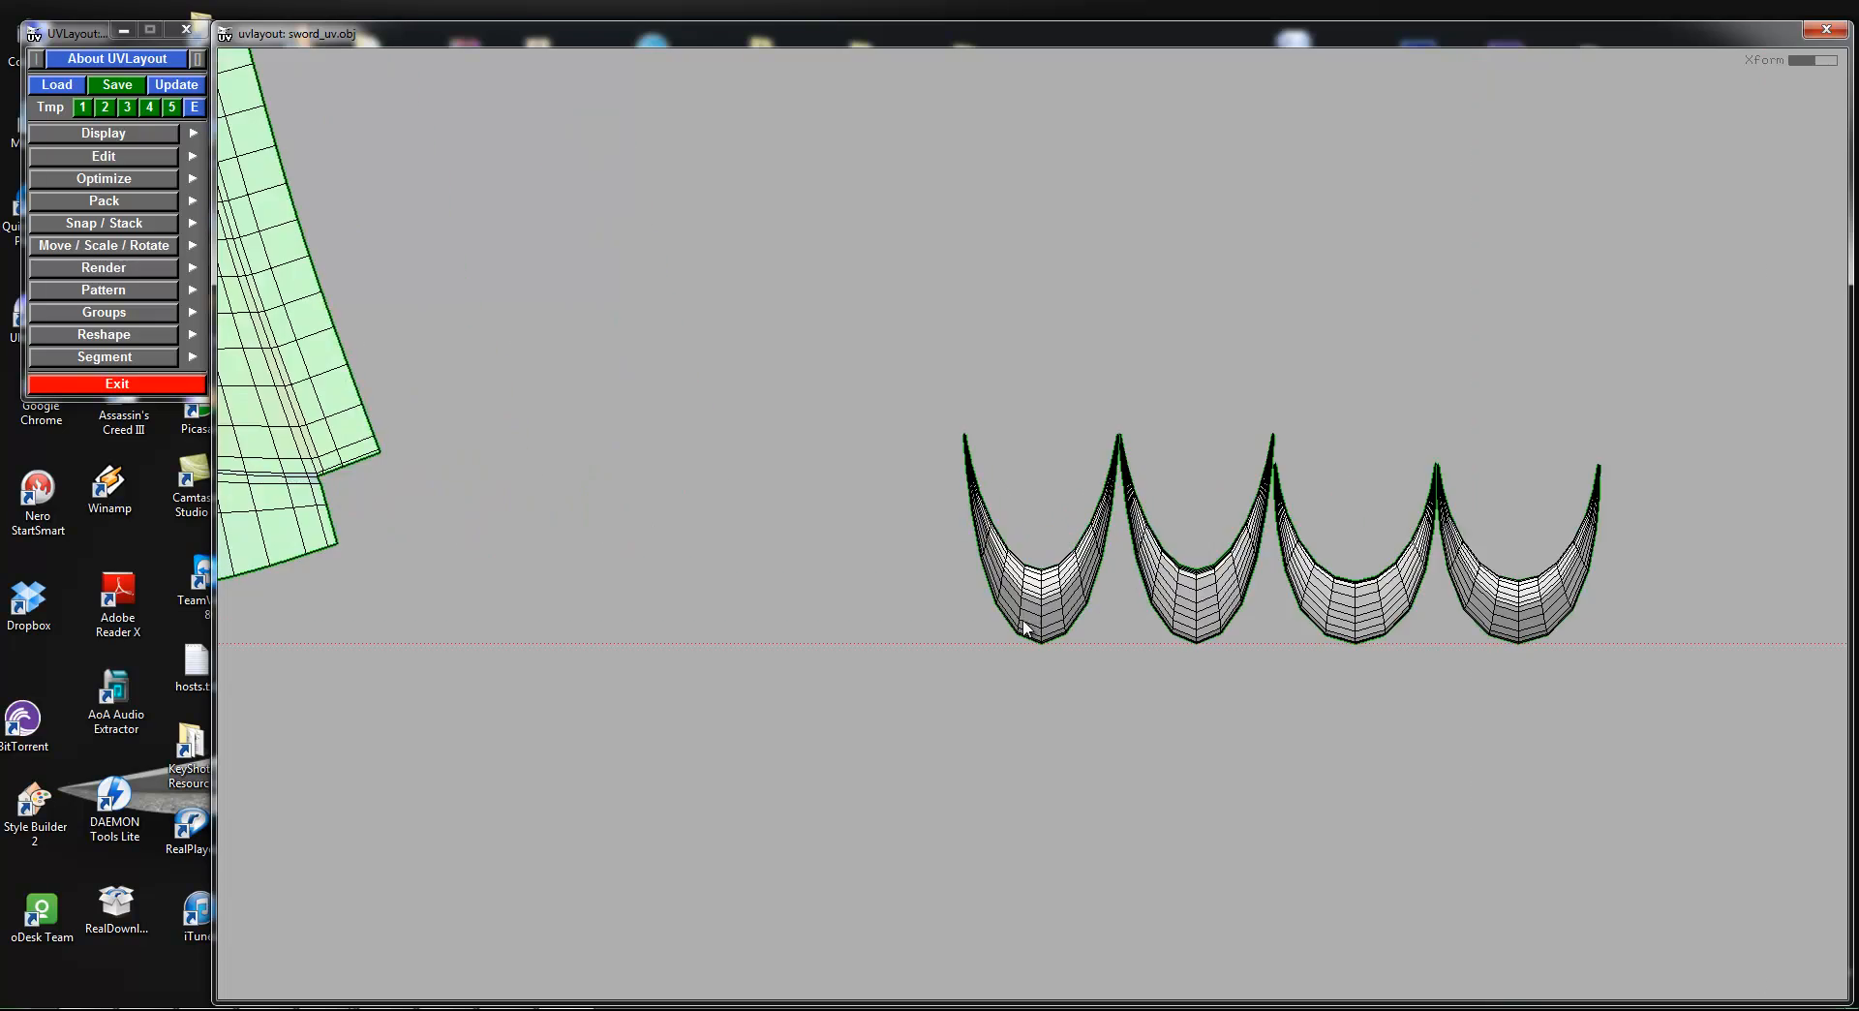
{"action": "key", "text": "f"}
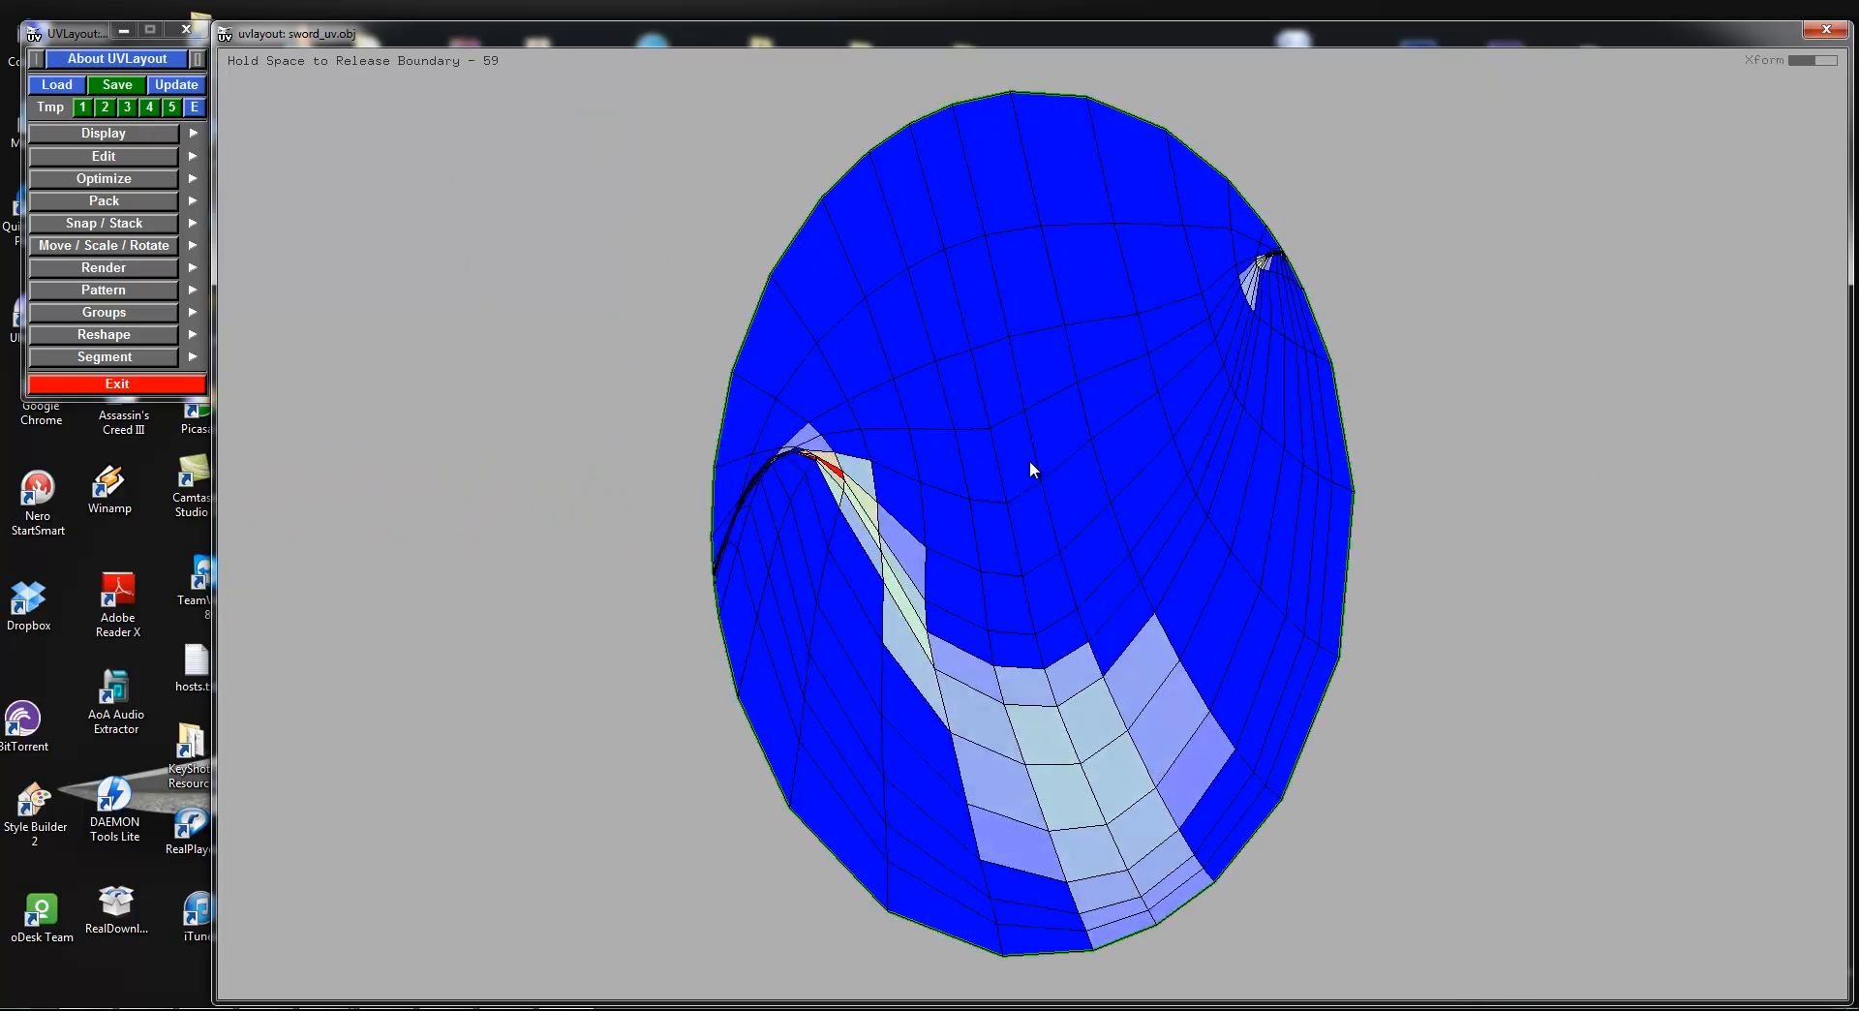
{"action": "key", "text": "space"}
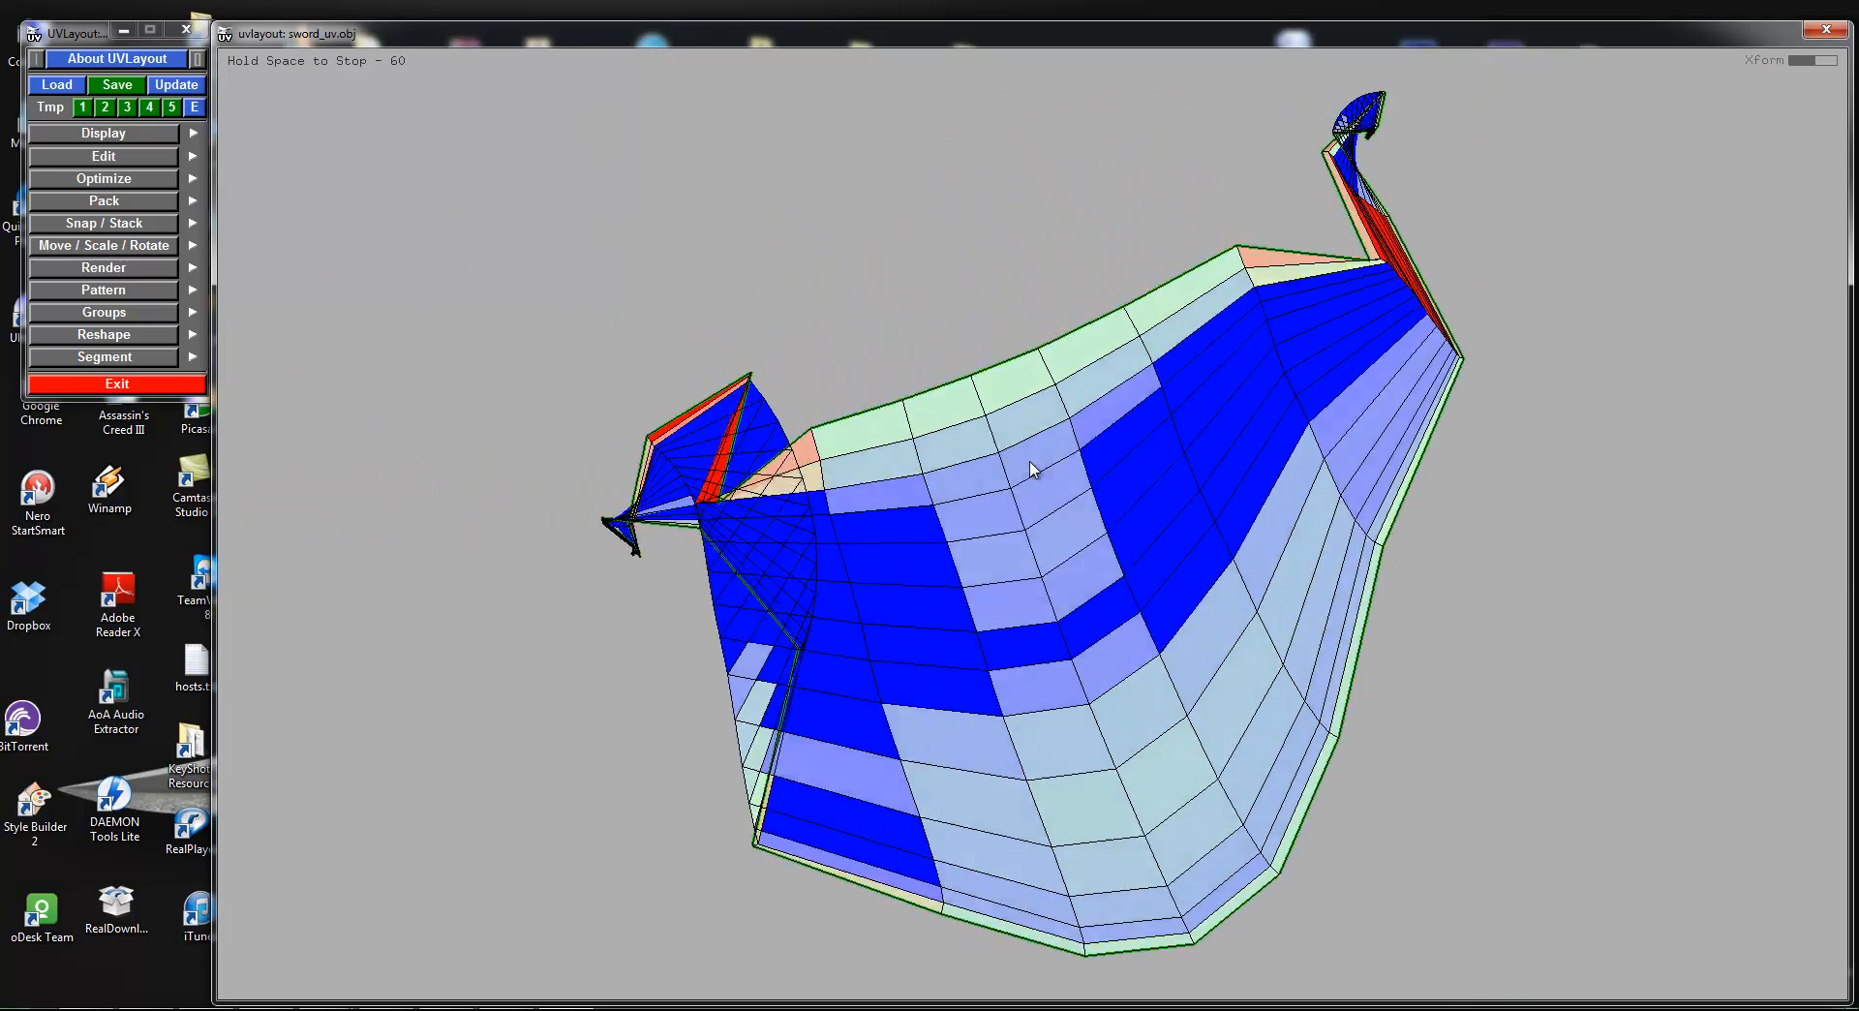
{"action": "key", "text": "space"}
Step: Move the flattened crescent shell into the gap between the cones and the other crescents and rotate it arch-side up
{"action": "scroll", "coordinate": [1077, 570], "scroll_direction": "down", "scroll_amount": 3}
{"action": "left_click_drag", "start_coordinate": [1042, 560], "coordinate": [1297, 559]}
{"action": "middle_click_drag", "start_coordinate": [1103, 547], "coordinate": [834, 249]}
{"action": "left_click_drag", "start_coordinate": [834, 248], "coordinate": [986, 261]}
{"action": "mouse_move", "coordinate": [854, 230]}
{"action": "middle_mouse_down"}
{"action": "mouse_move", "coordinate": [857, 459]}
{"action": "mouse_move", "coordinate": [1172, 443]}
{"action": "middle_mouse_up"}
Step: Pull the shell's folded side tips outward with the move brush and flatten it again
{"action": "key", "text": "f"}
{"action": "right_click_drag", "start_coordinate": [775, 381], "coordinate": [821, 554]}
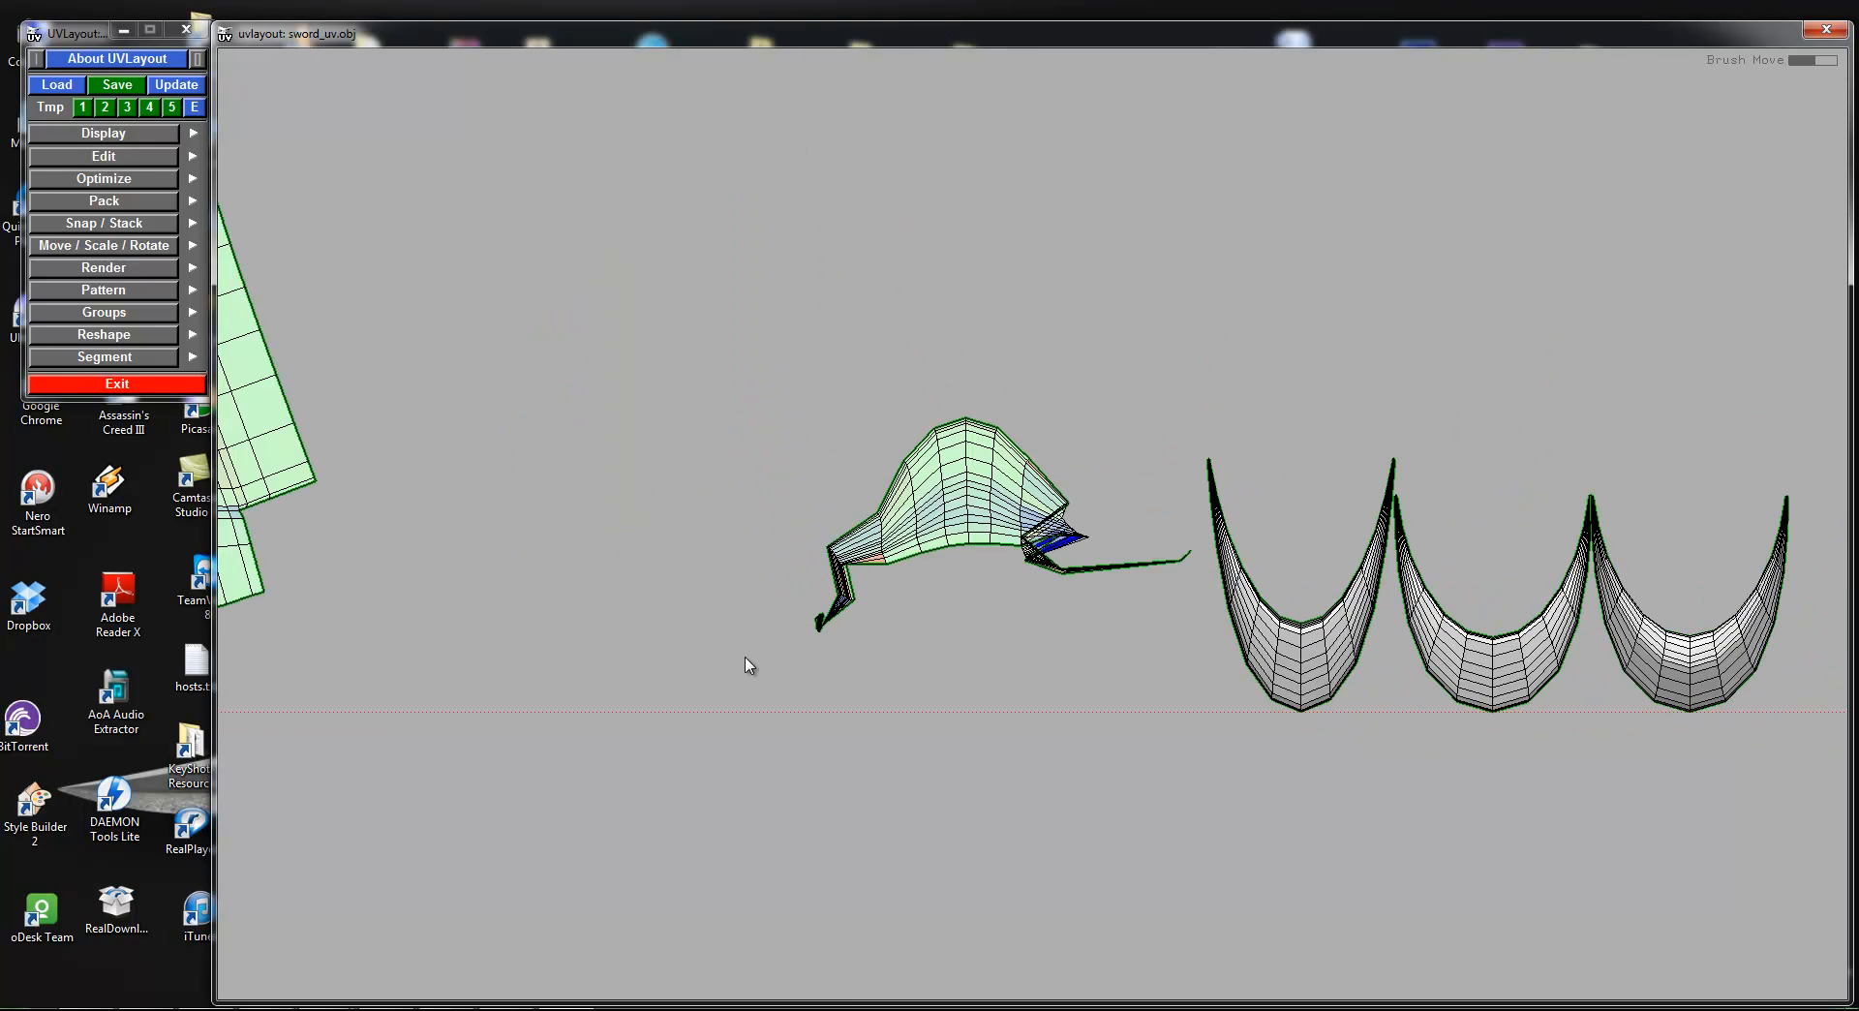
{"action": "right_click_drag", "start_coordinate": [746, 664], "coordinate": [851, 599]}
{"action": "middle_click_drag", "start_coordinate": [871, 598], "coordinate": [726, 633], "text": "shift"}
{"action": "right_click_drag", "start_coordinate": [951, 483], "coordinate": [1046, 450]}
{"action": "key", "text": "f"}
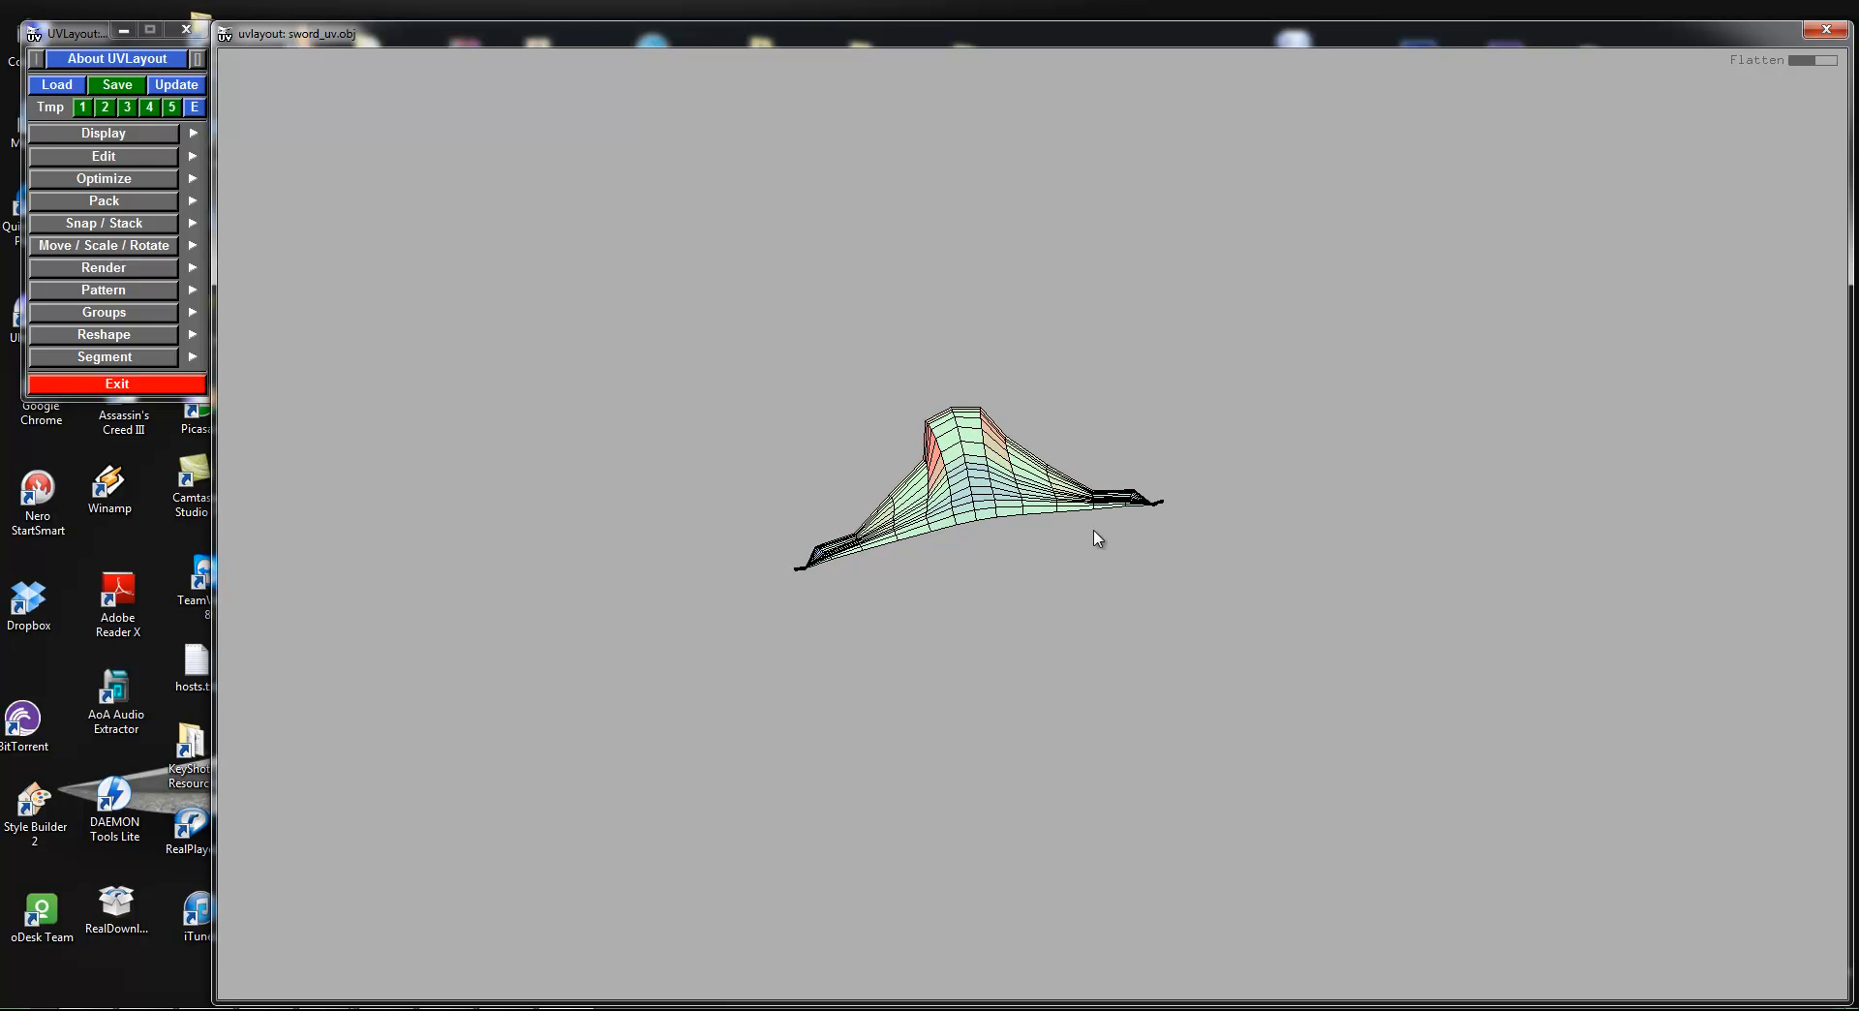
Step: Draw both tips of the arched shell downward with the move brush and reflatten it to open the remaining folds
{"action": "middle_click_drag", "start_coordinate": [1145, 505], "coordinate": [1097, 613], "text": "shift"}
{"action": "middle_click_drag", "start_coordinate": [834, 562], "coordinate": [831, 602], "text": "shift"}
{"action": "key", "text": "f"}
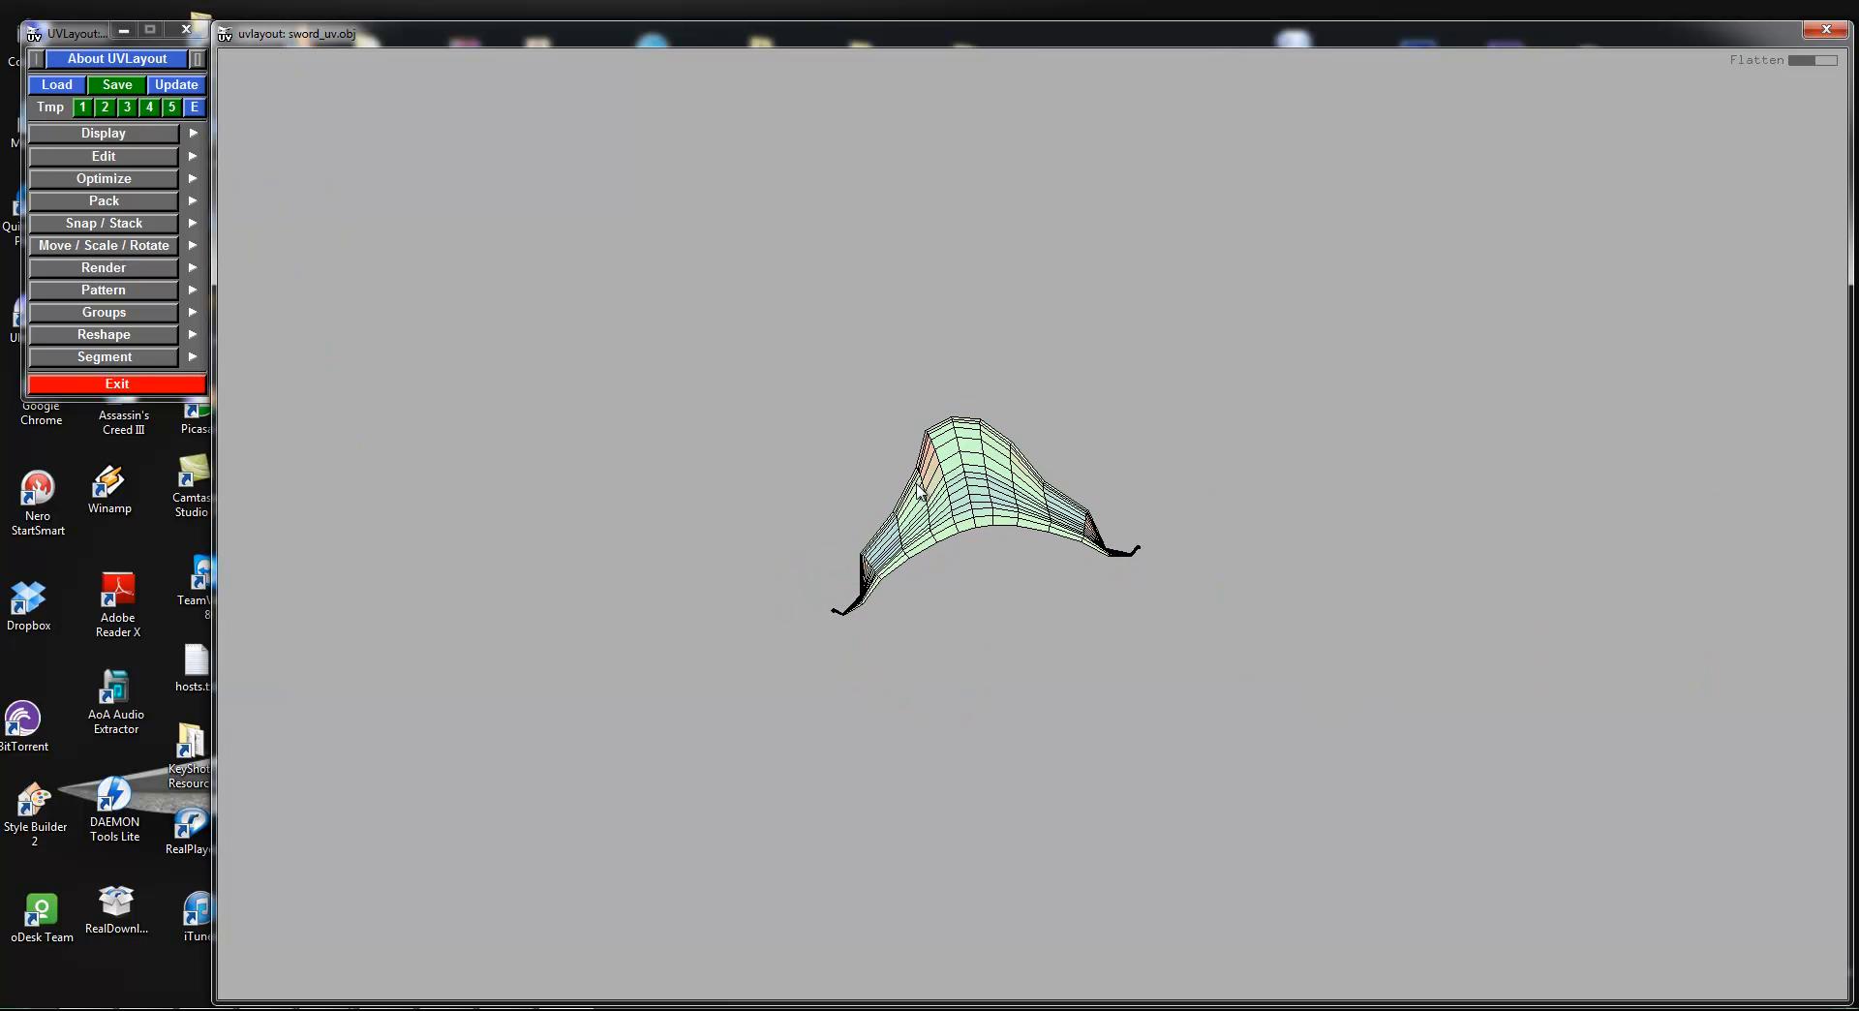
{"action": "key", "text": "space"}
{"action": "left_click_drag", "start_coordinate": [951, 482], "coordinate": [905, 518]}
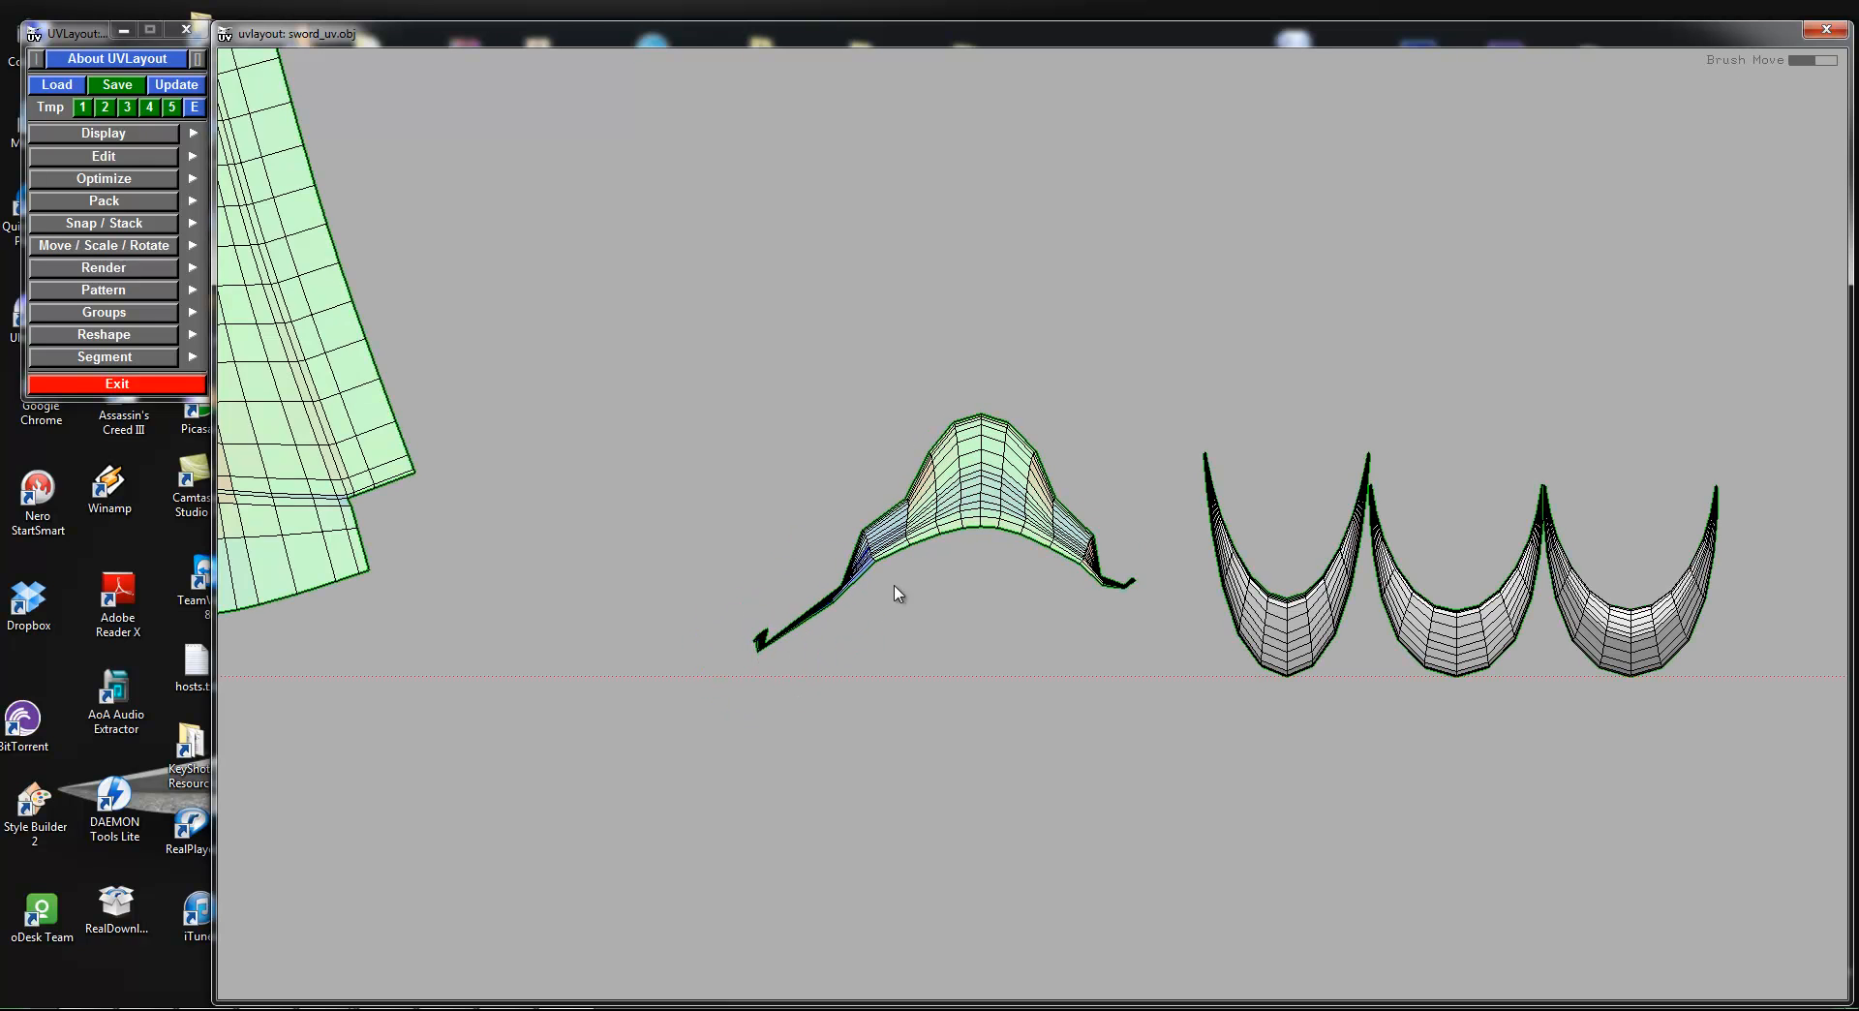
{"action": "key", "text": "f"}
{"action": "key", "text": "space"}
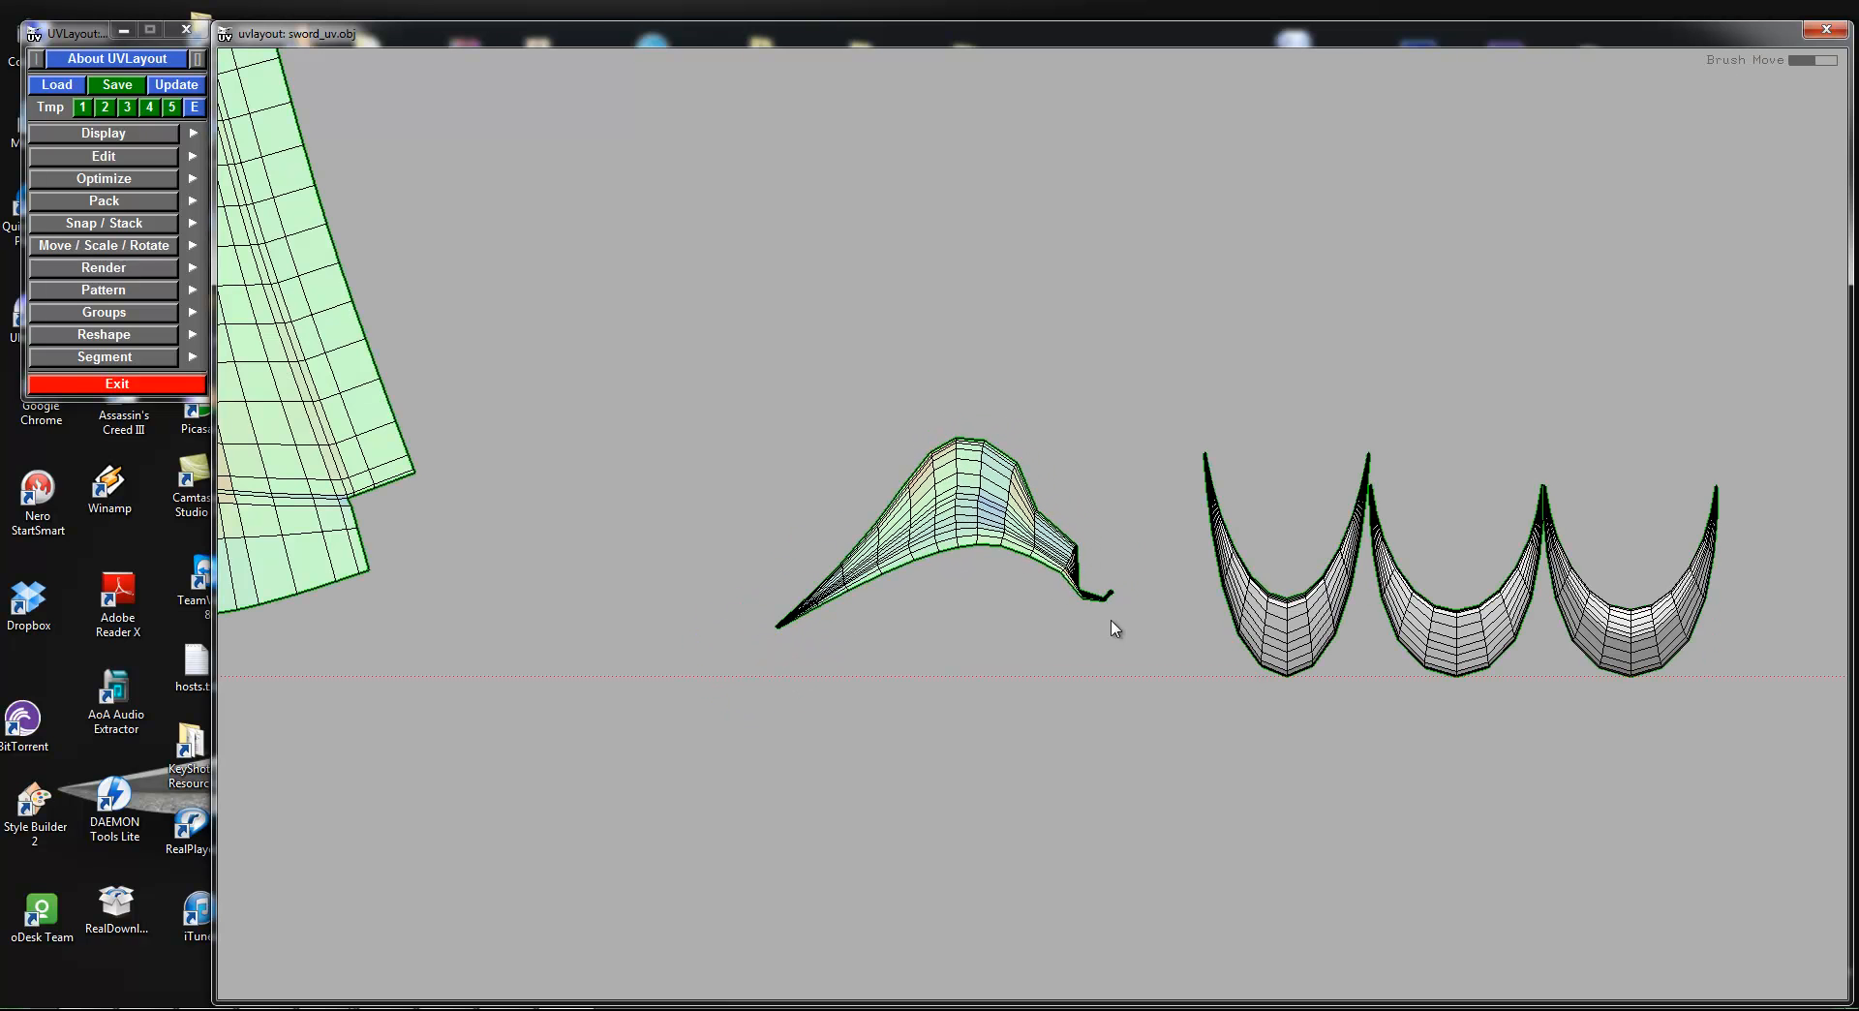
Step: Stretch the shell's folded right tip straight, flatten it into a clean arch and level it in the gap
{"action": "right_click_drag", "start_coordinate": [1223, 823], "coordinate": [1102, 666]}
{"action": "mouse_move", "coordinate": [1101, 574]}
{"action": "middle_mouse_down", "text": "ctrl"}
{"action": "mouse_move", "coordinate": [1104, 554]}
{"action": "mouse_move", "coordinate": [1100, 658]}
{"action": "middle_mouse_up", "text": "ctrl"}
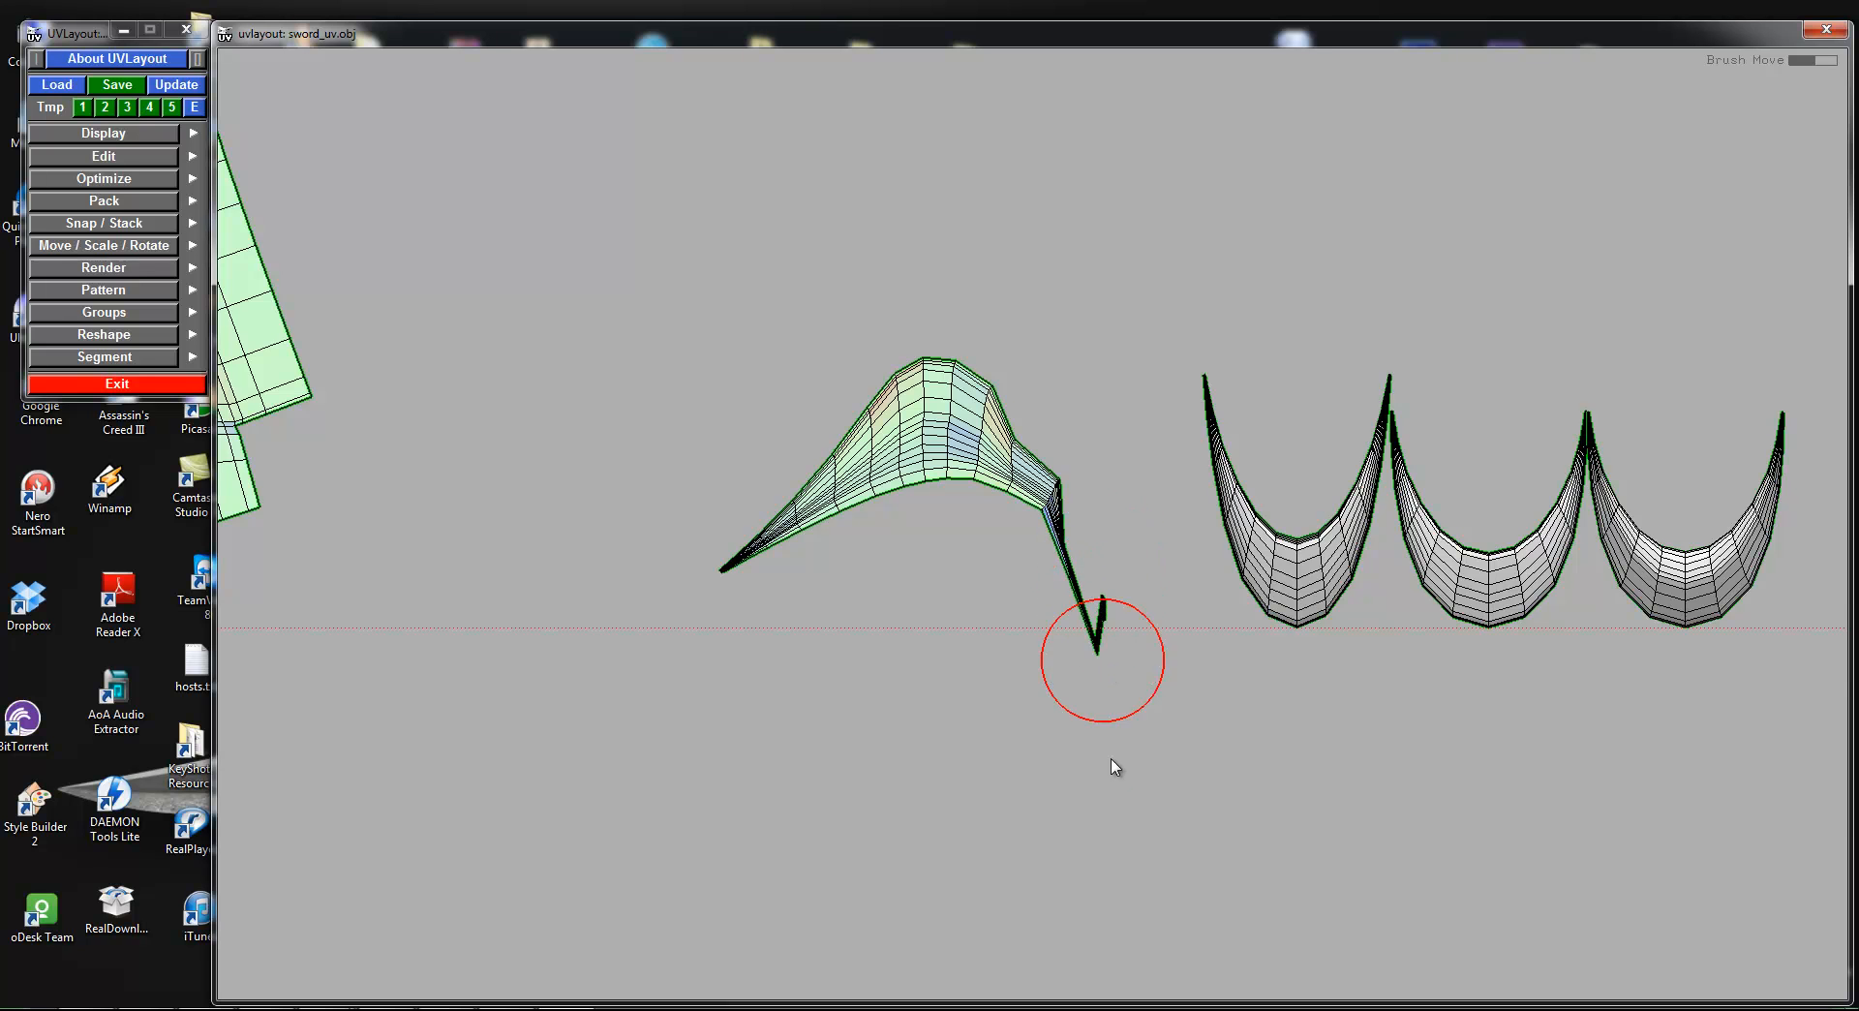
{"action": "right_click_drag", "start_coordinate": [1112, 767], "coordinate": [1012, 559]}
{"action": "key", "text": "f"}
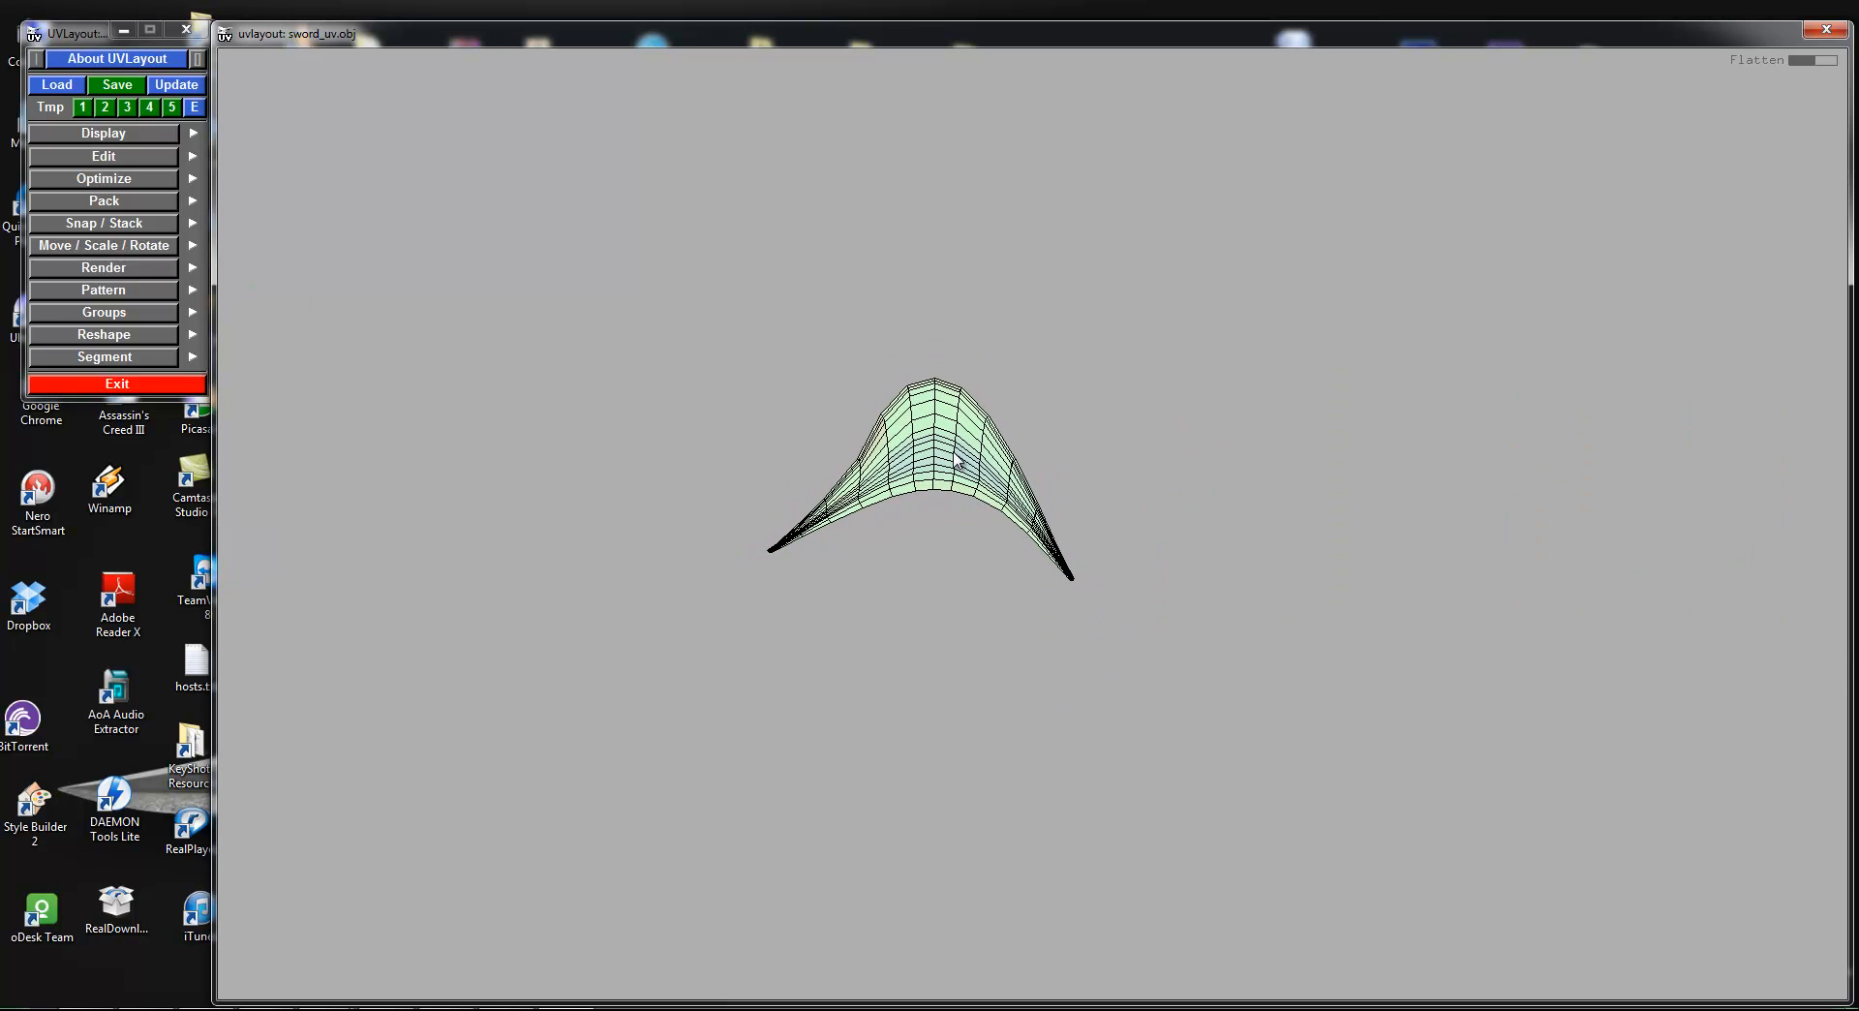
{"action": "key", "text": "space"}
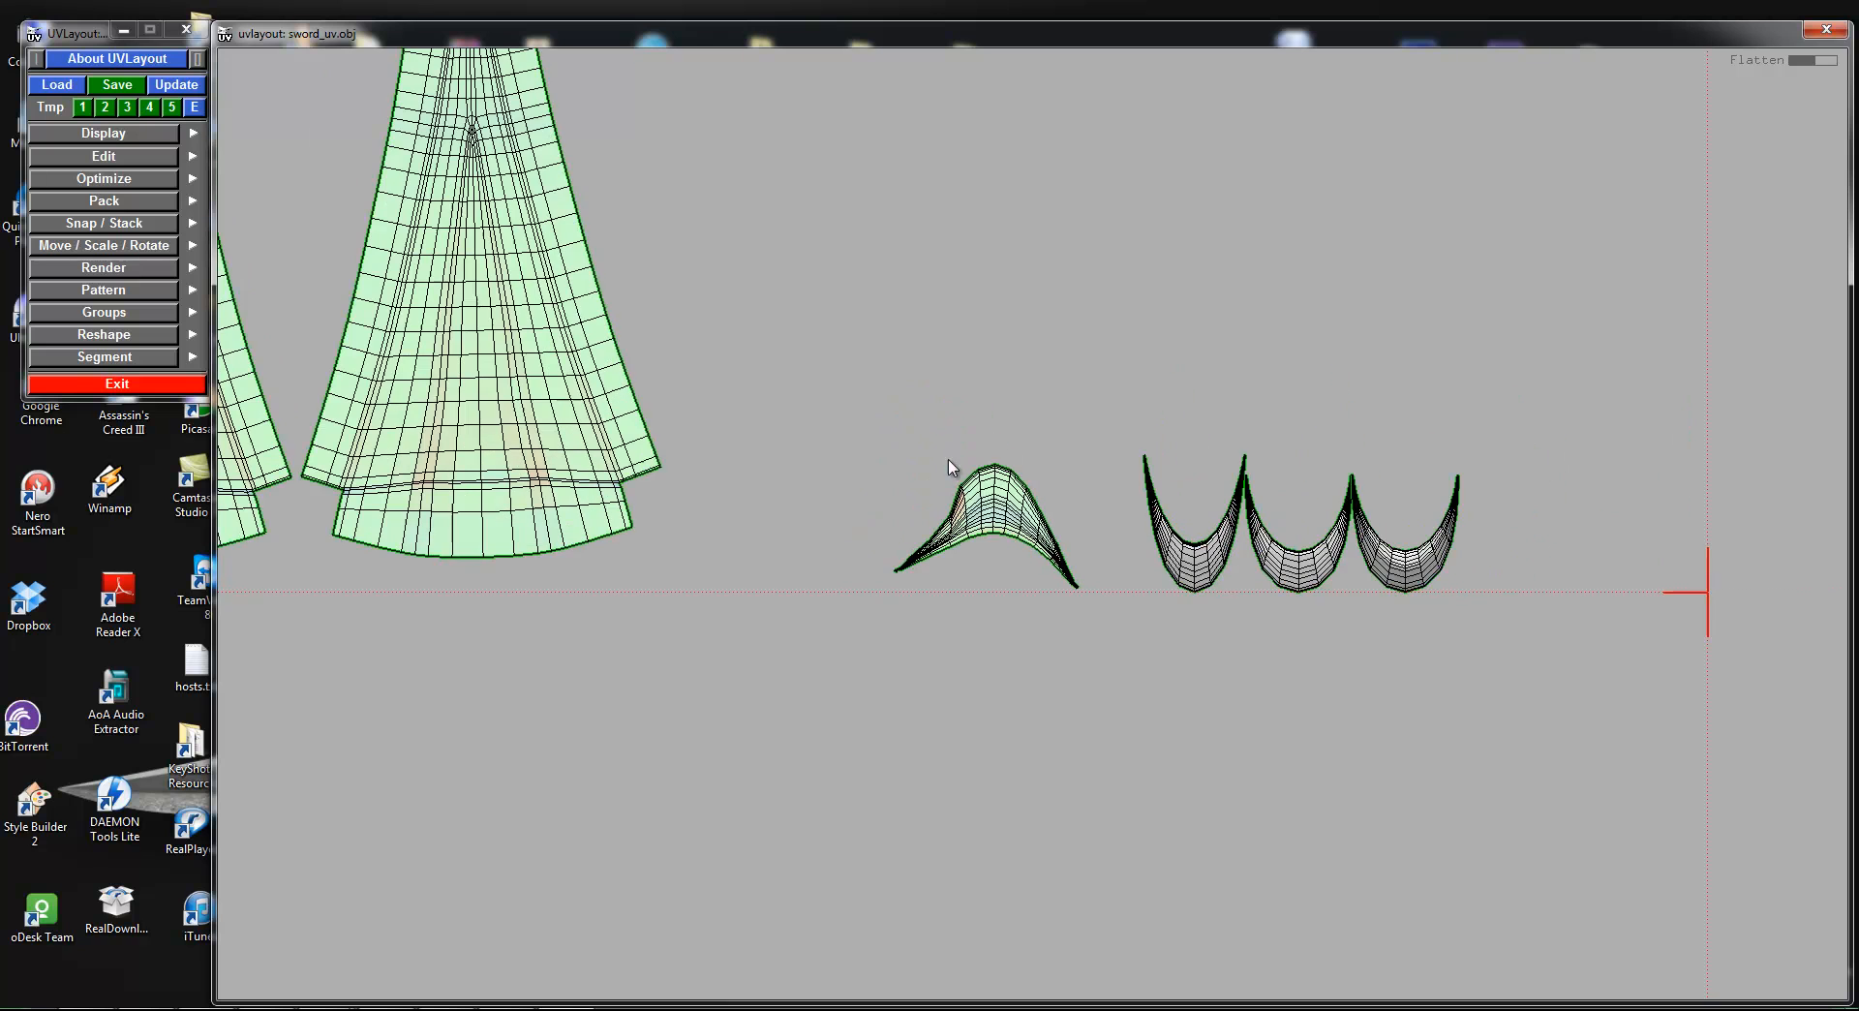
{"action": "left_click_drag", "start_coordinate": [998, 483], "coordinate": [1107, 535]}
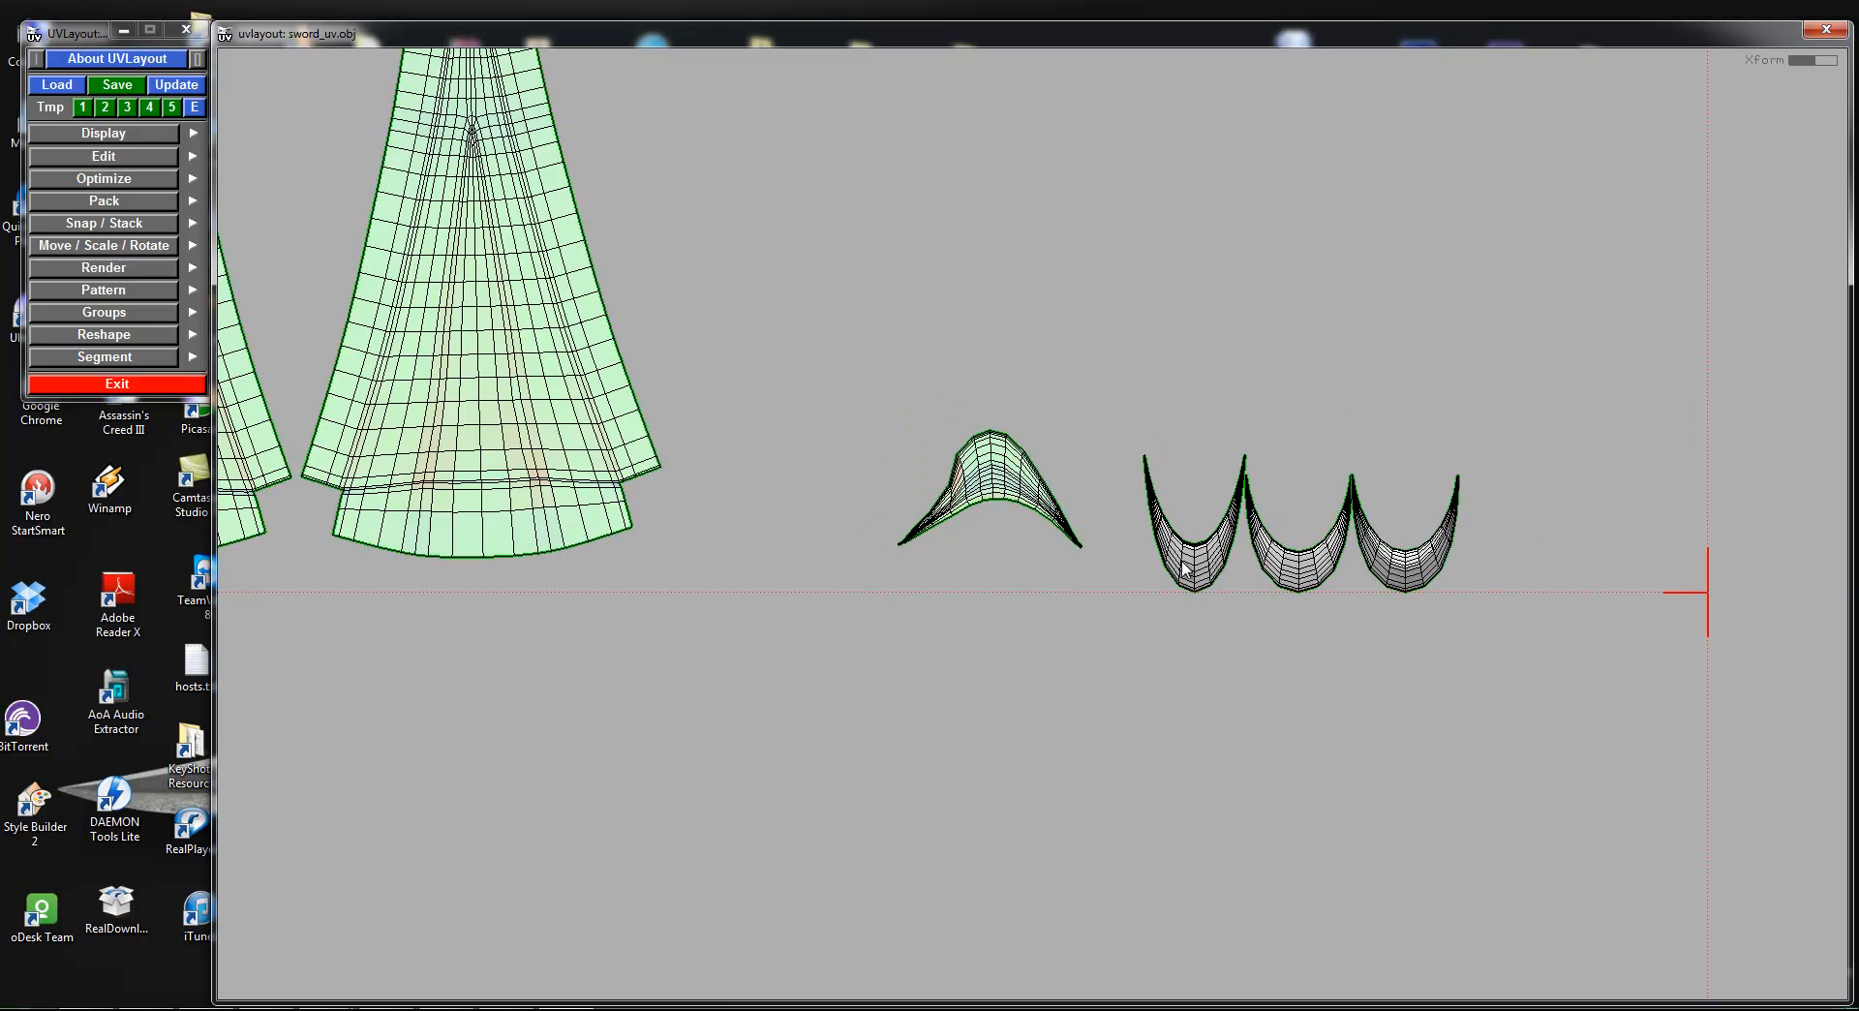
Step: Flatten the next crescent shell, rotate it arch-side up and place it directly above the first flattened arch
{"action": "key", "text": "f"}
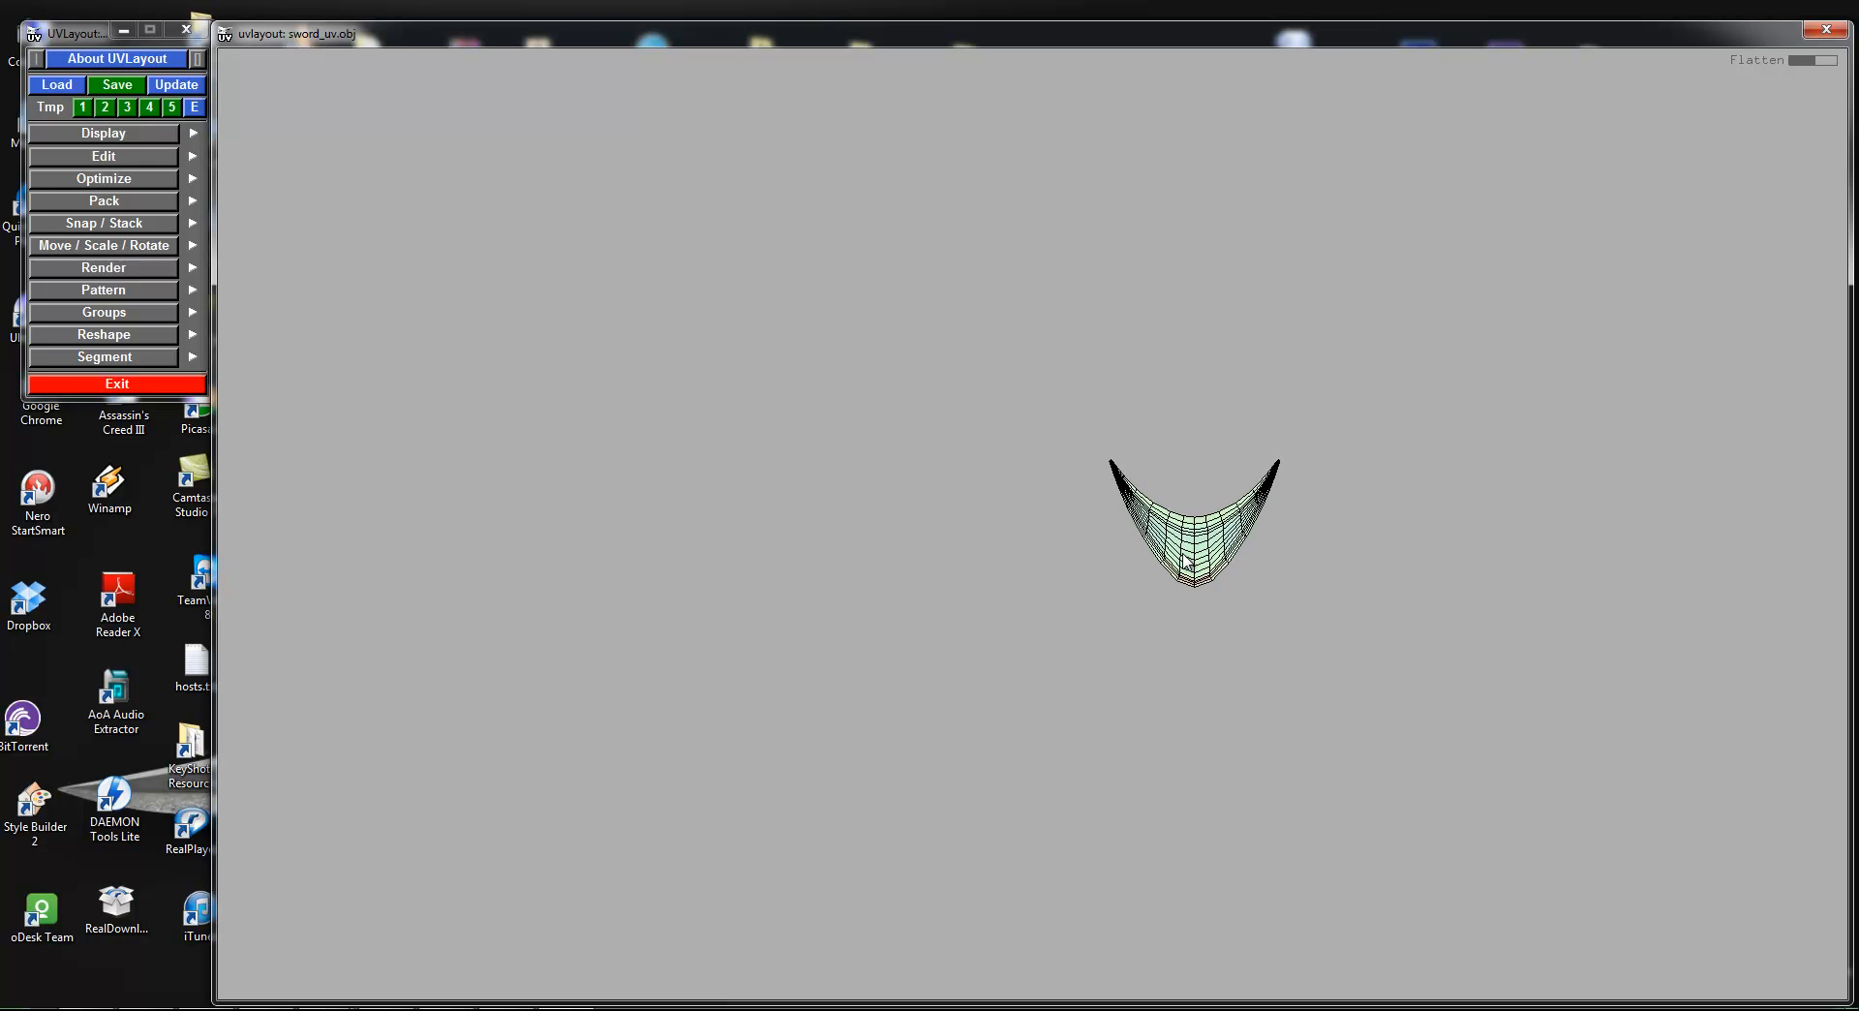
{"action": "key", "text": "space"}
{"action": "left_click_drag", "start_coordinate": [1201, 548], "coordinate": [957, 524]}
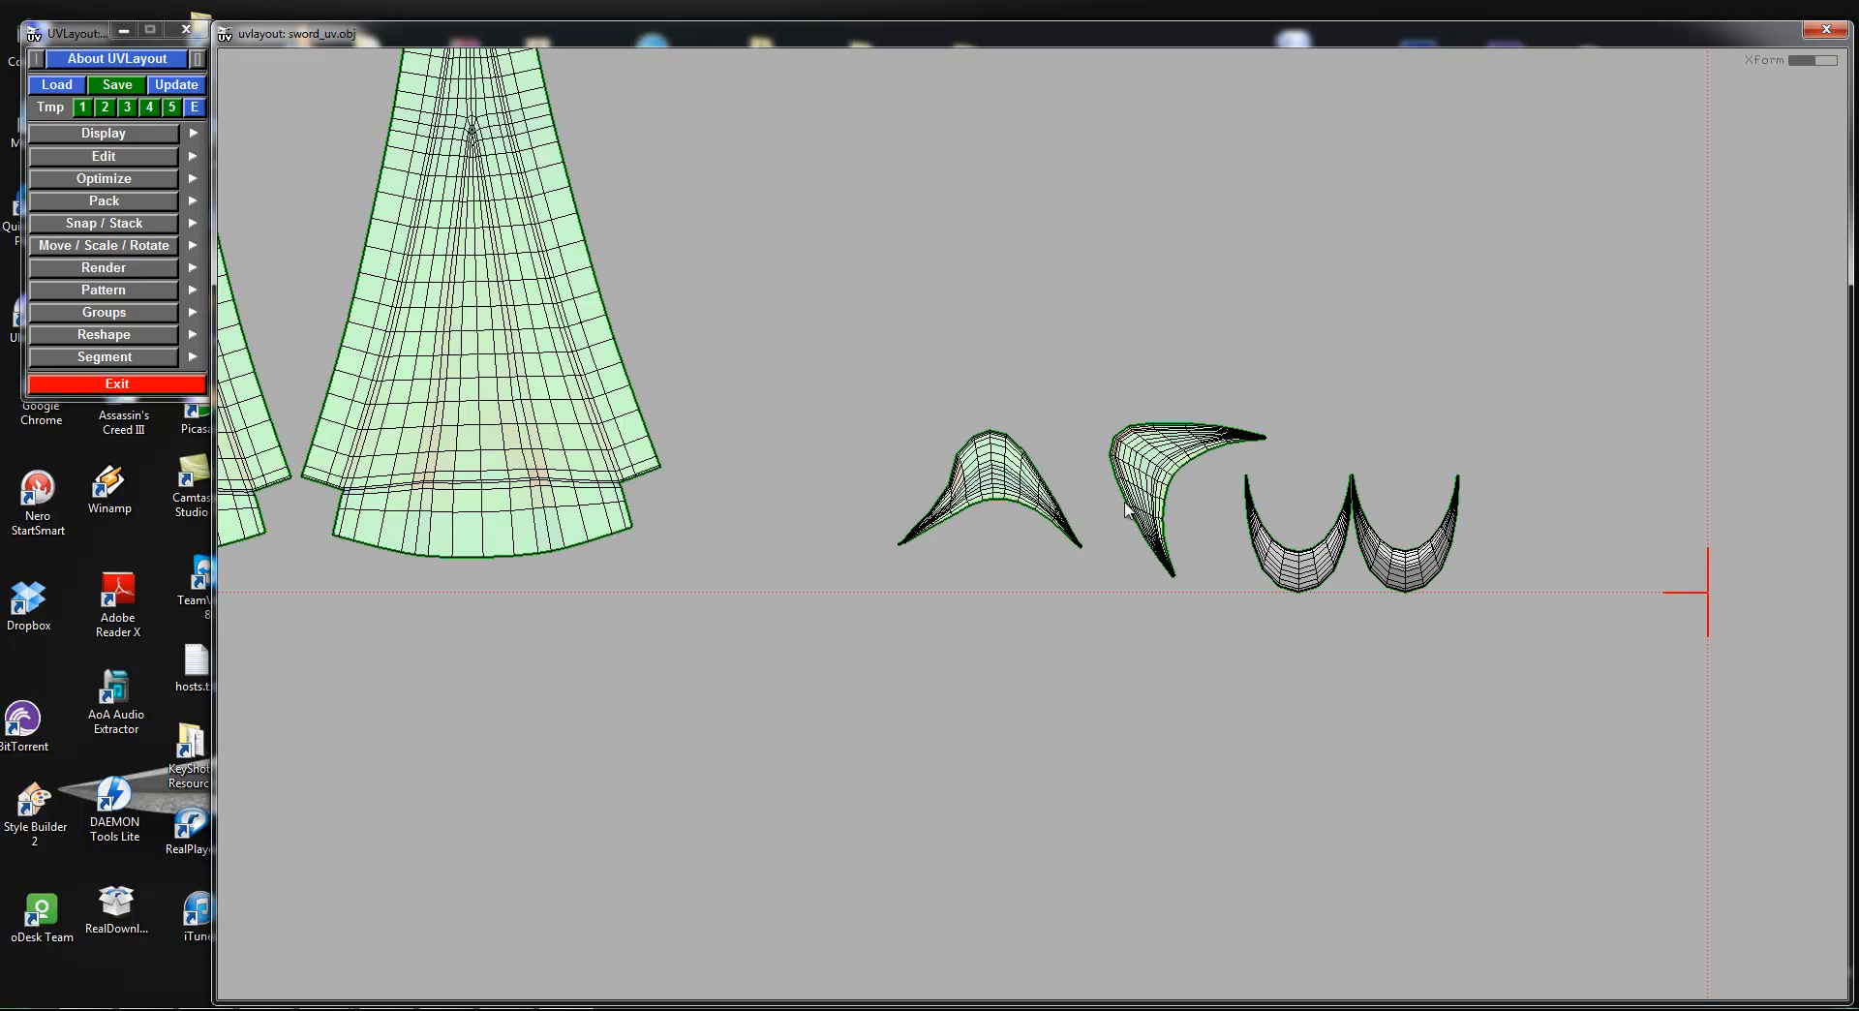
{"action": "left_click_drag", "start_coordinate": [1125, 460], "coordinate": [1157, 438]}
{"action": "middle_click_drag", "start_coordinate": [1194, 447], "coordinate": [944, 348]}
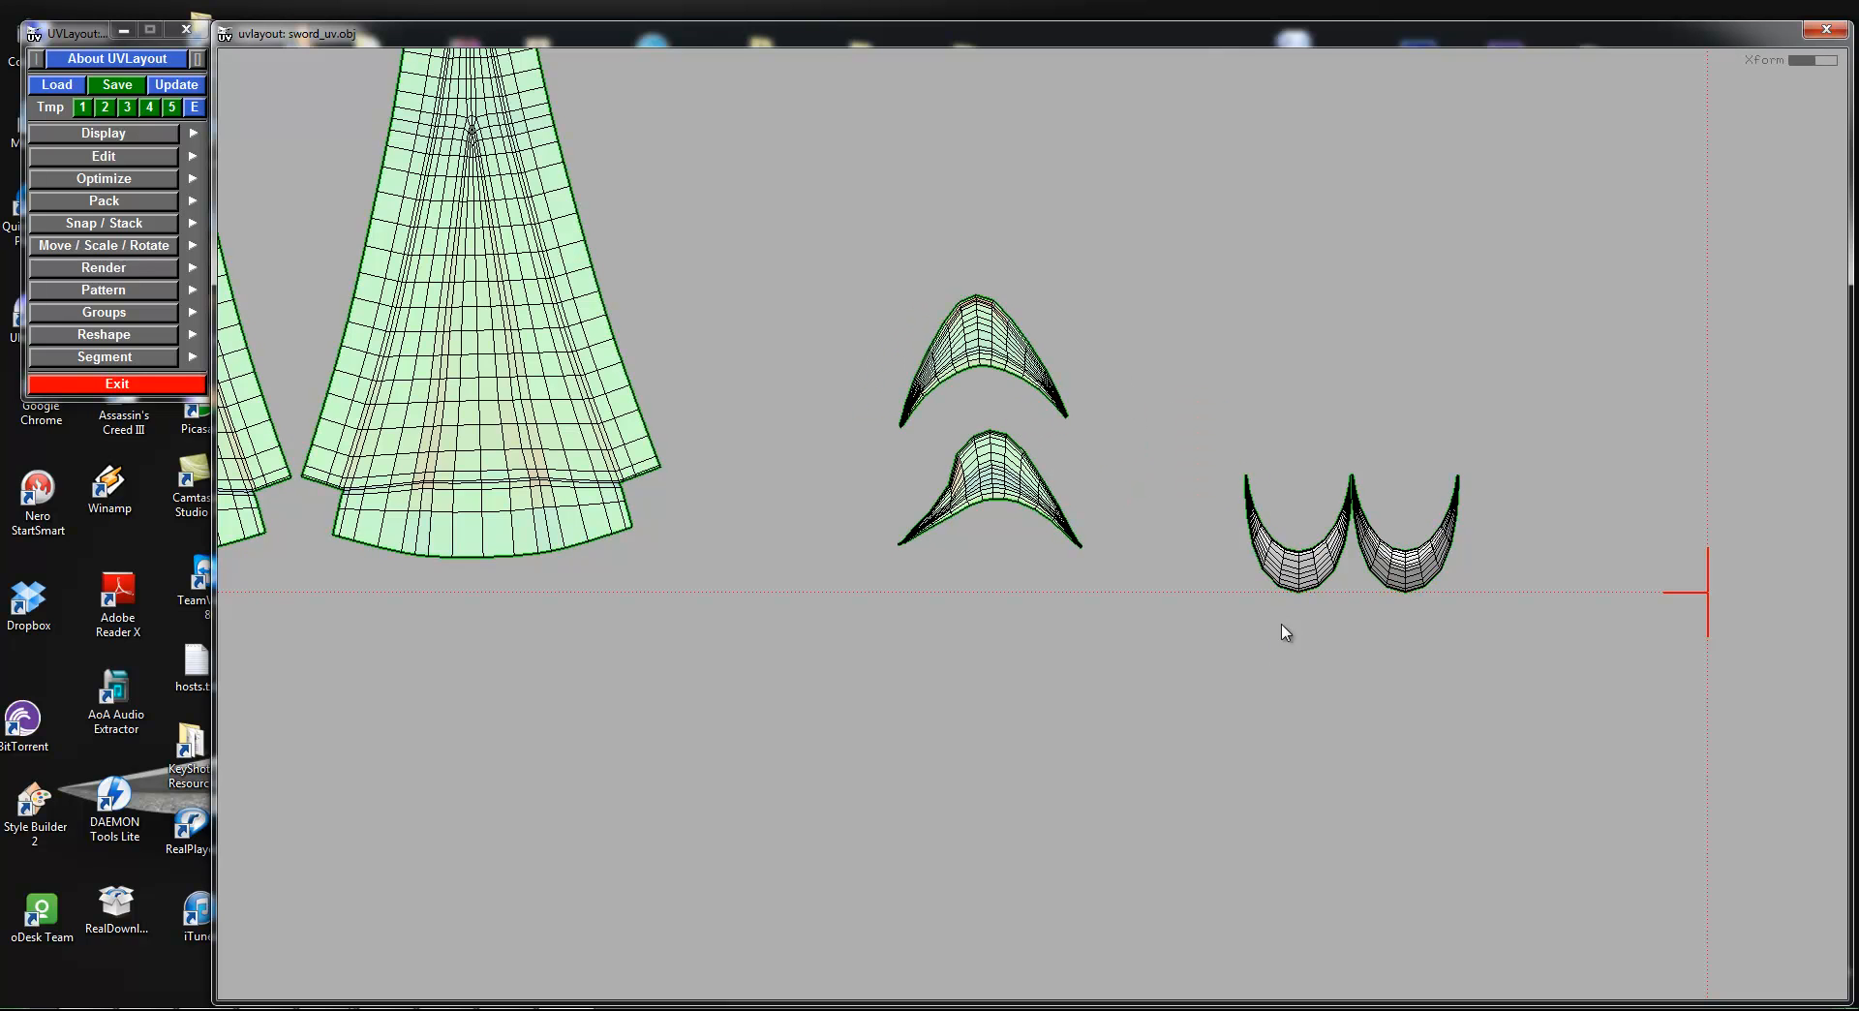
Step: Flatten the last two crescent shells and stack them one above the other
{"action": "key", "text": "f"}
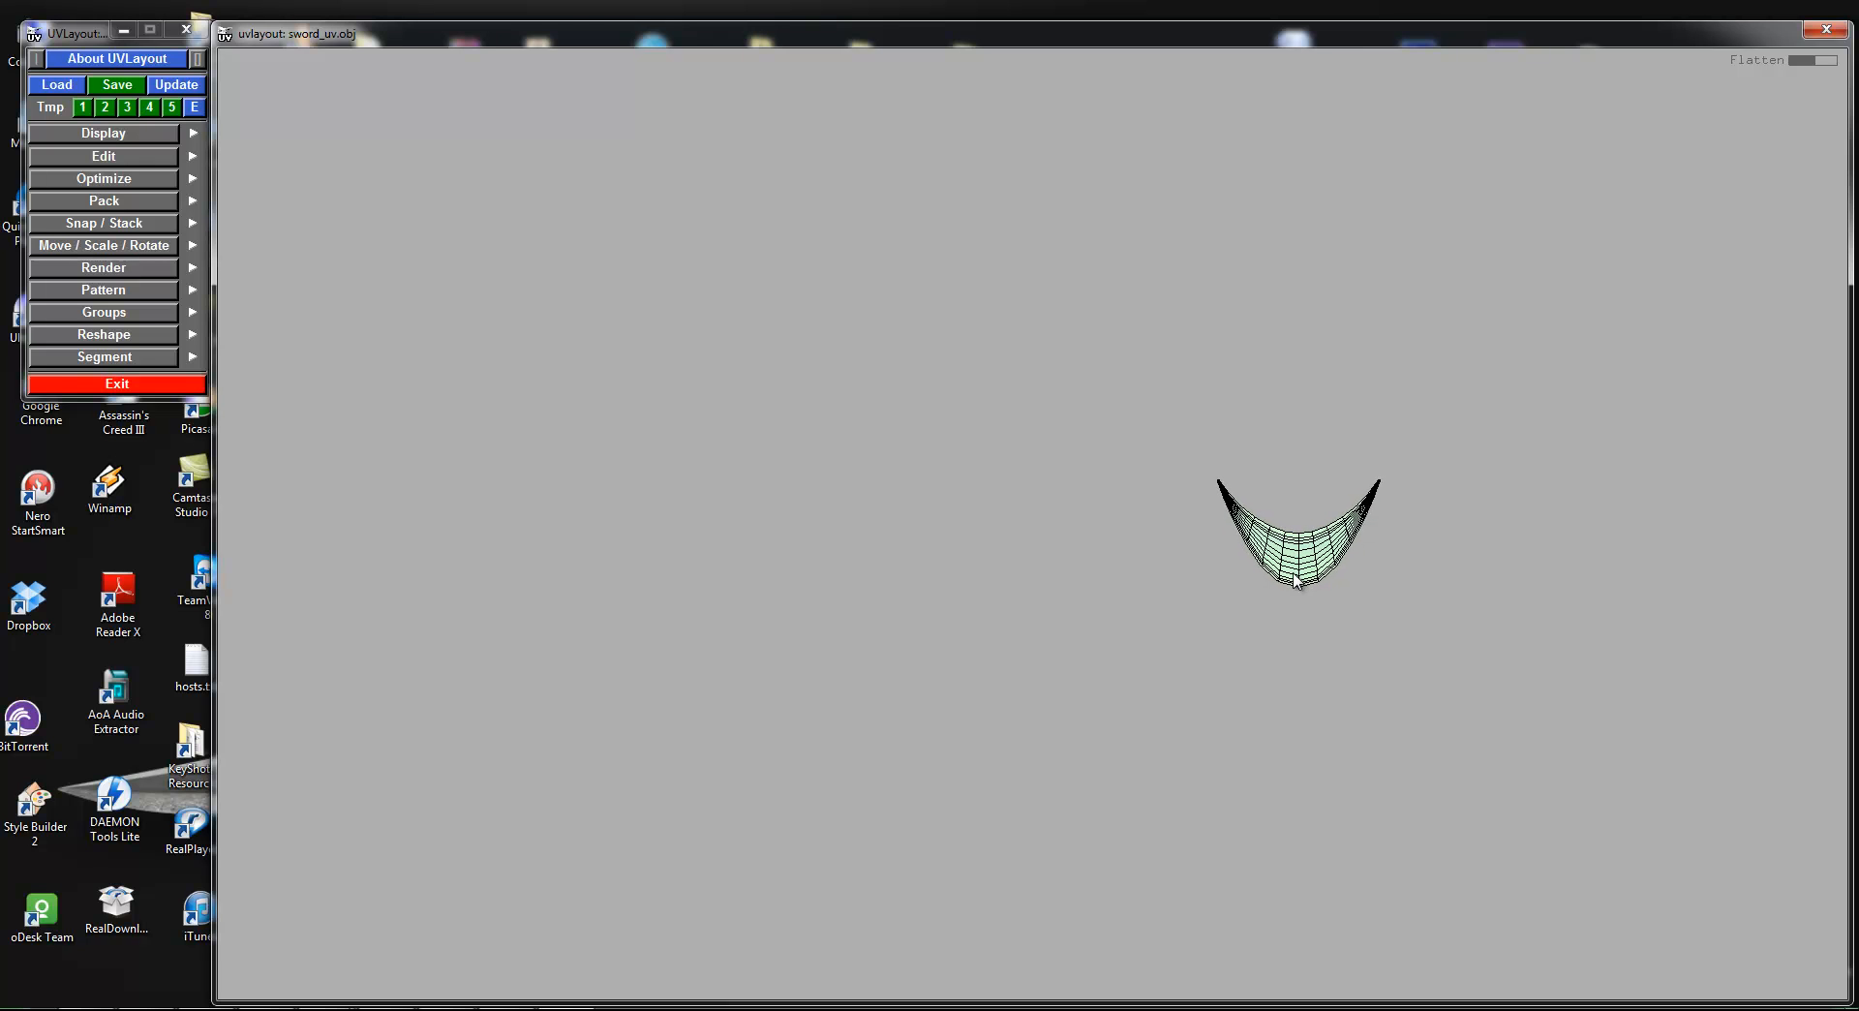
{"action": "key", "text": "f"}
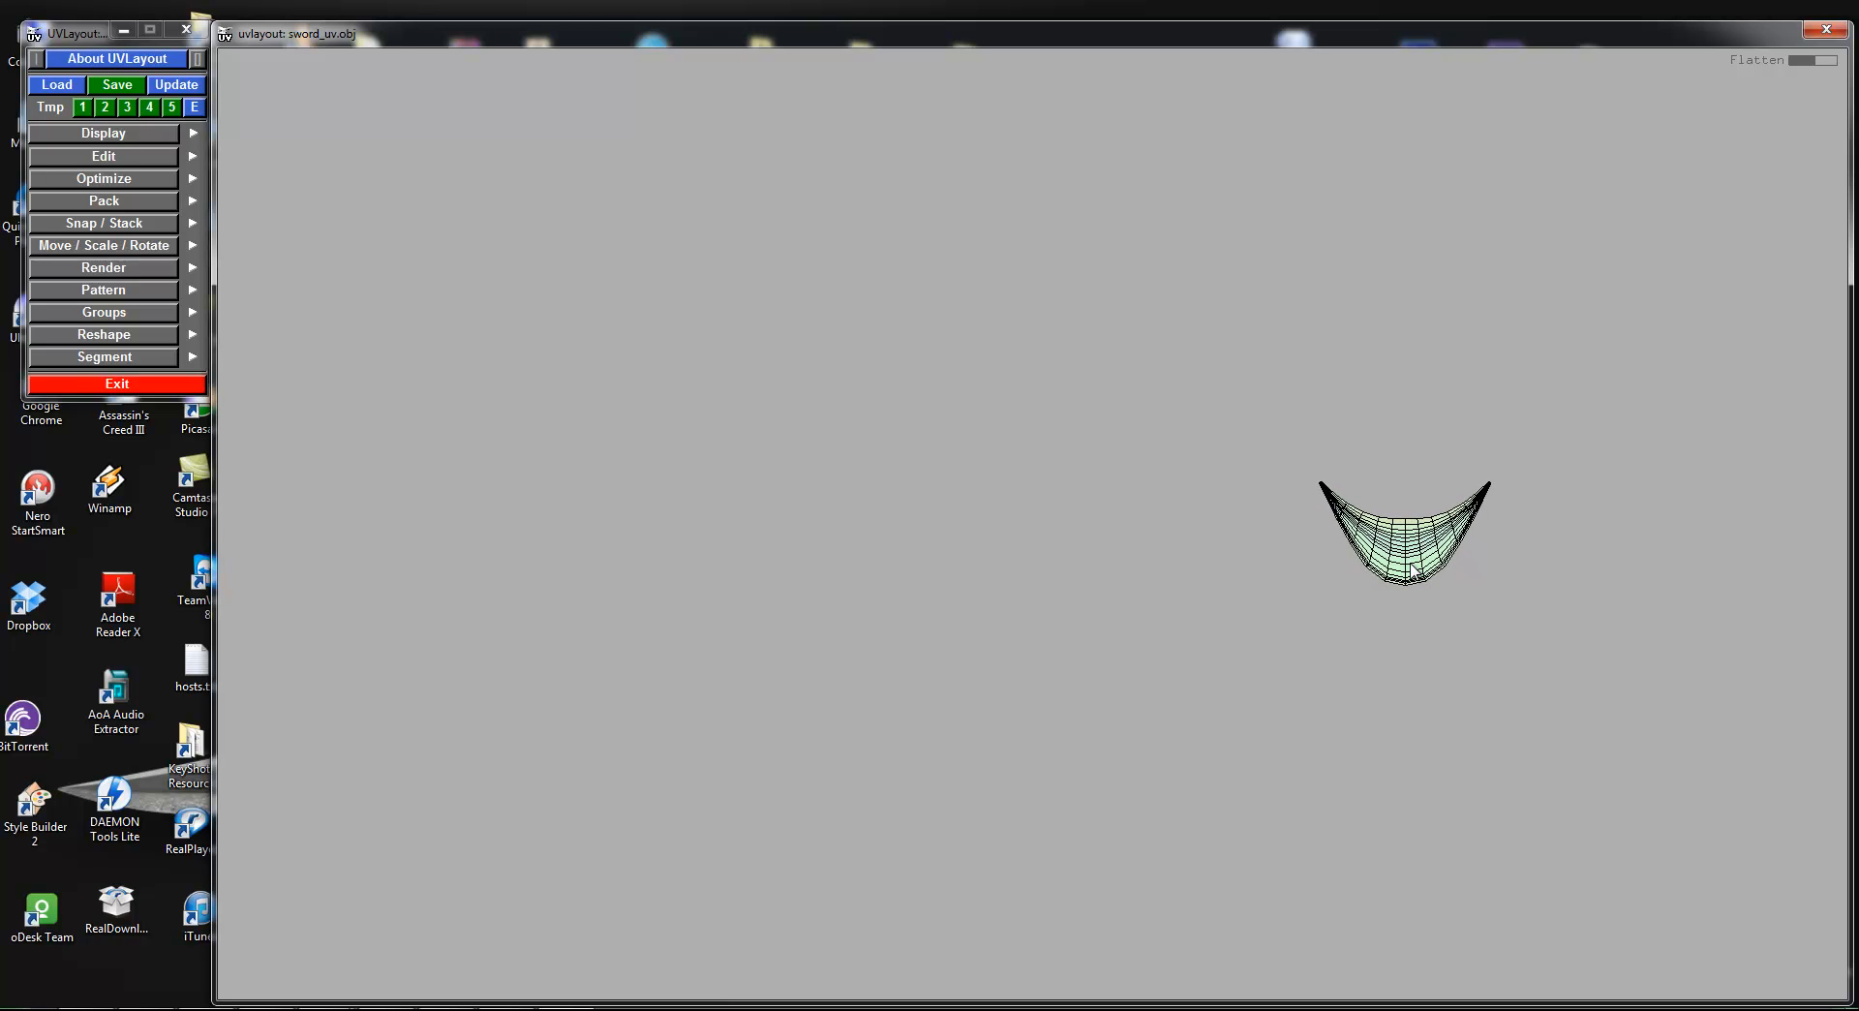
{"action": "scroll", "coordinate": [1329, 476], "scroll_direction": "down", "scroll_amount": 10}
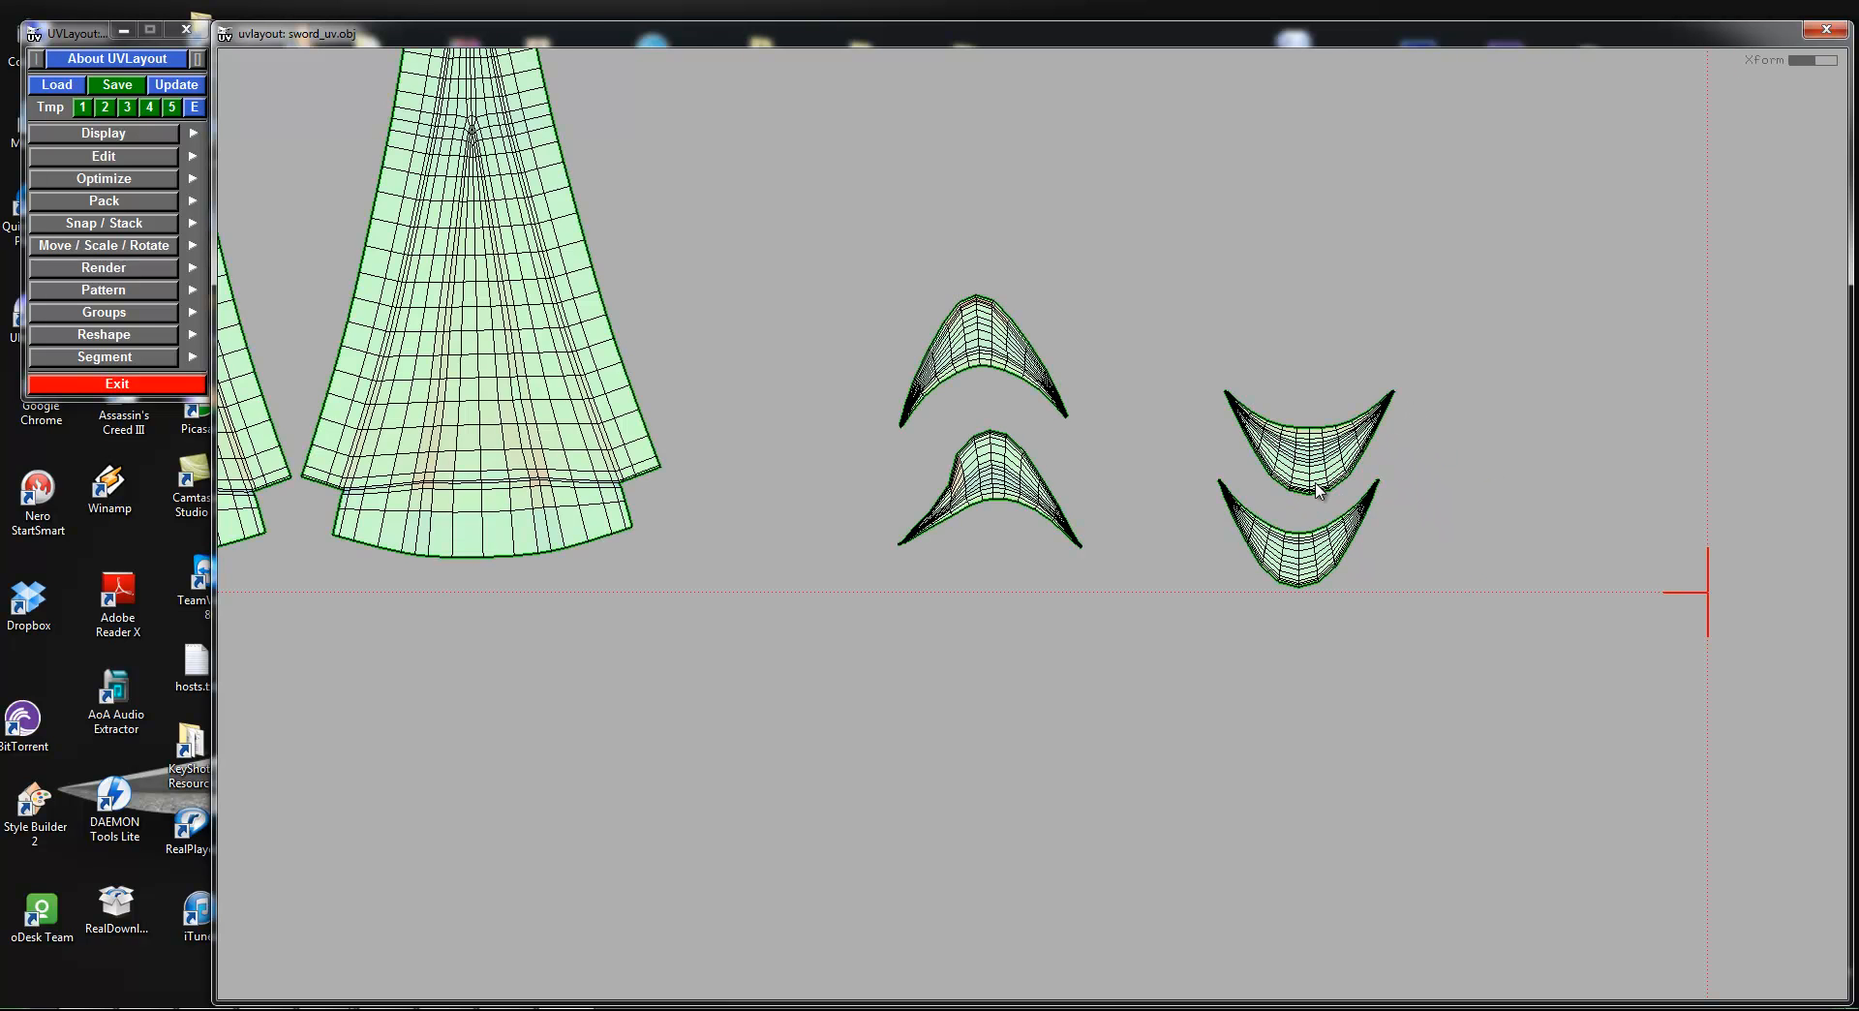
{"action": "middle_click_drag", "start_coordinate": [1239, 518], "coordinate": [1510, 498]}
{"action": "right_click_drag", "start_coordinate": [1510, 499], "coordinate": [1282, 576]}
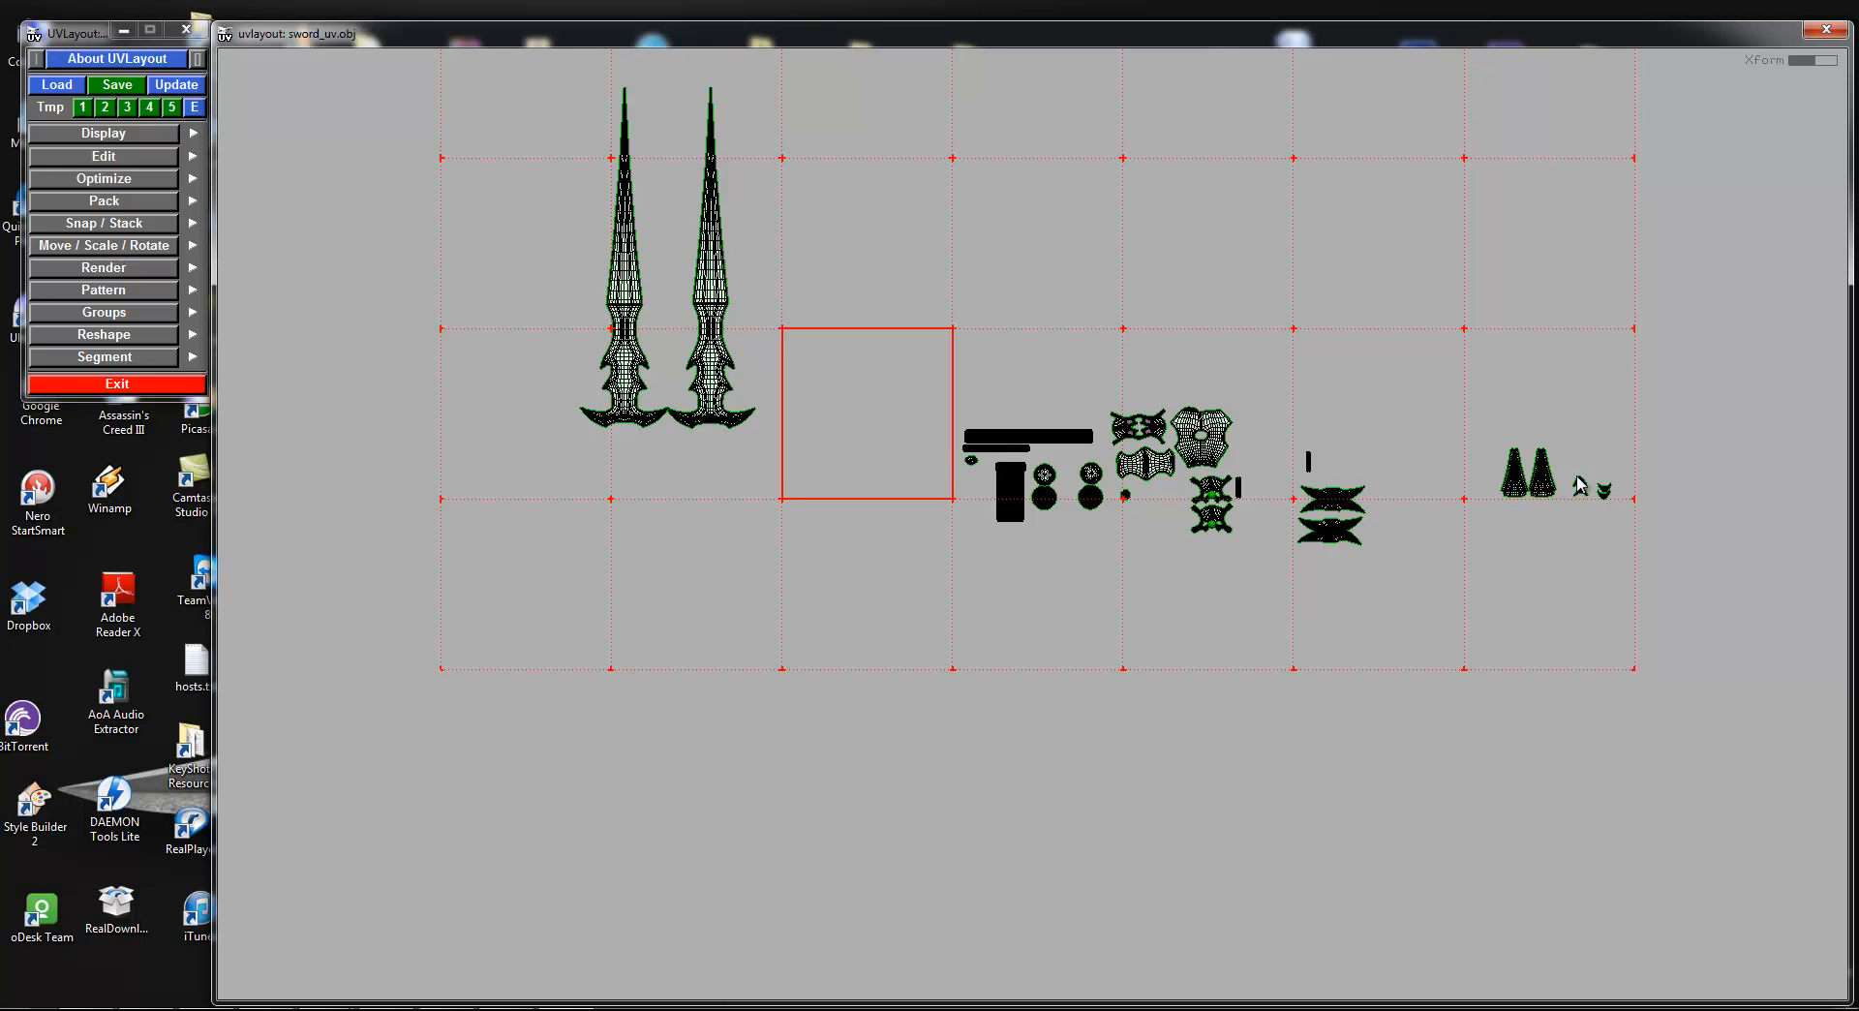
Step: Inspect the paired curved spikes around the sword's guard in the 3D view, dismissing the file update dialog
{"action": "key", "text": "3"}
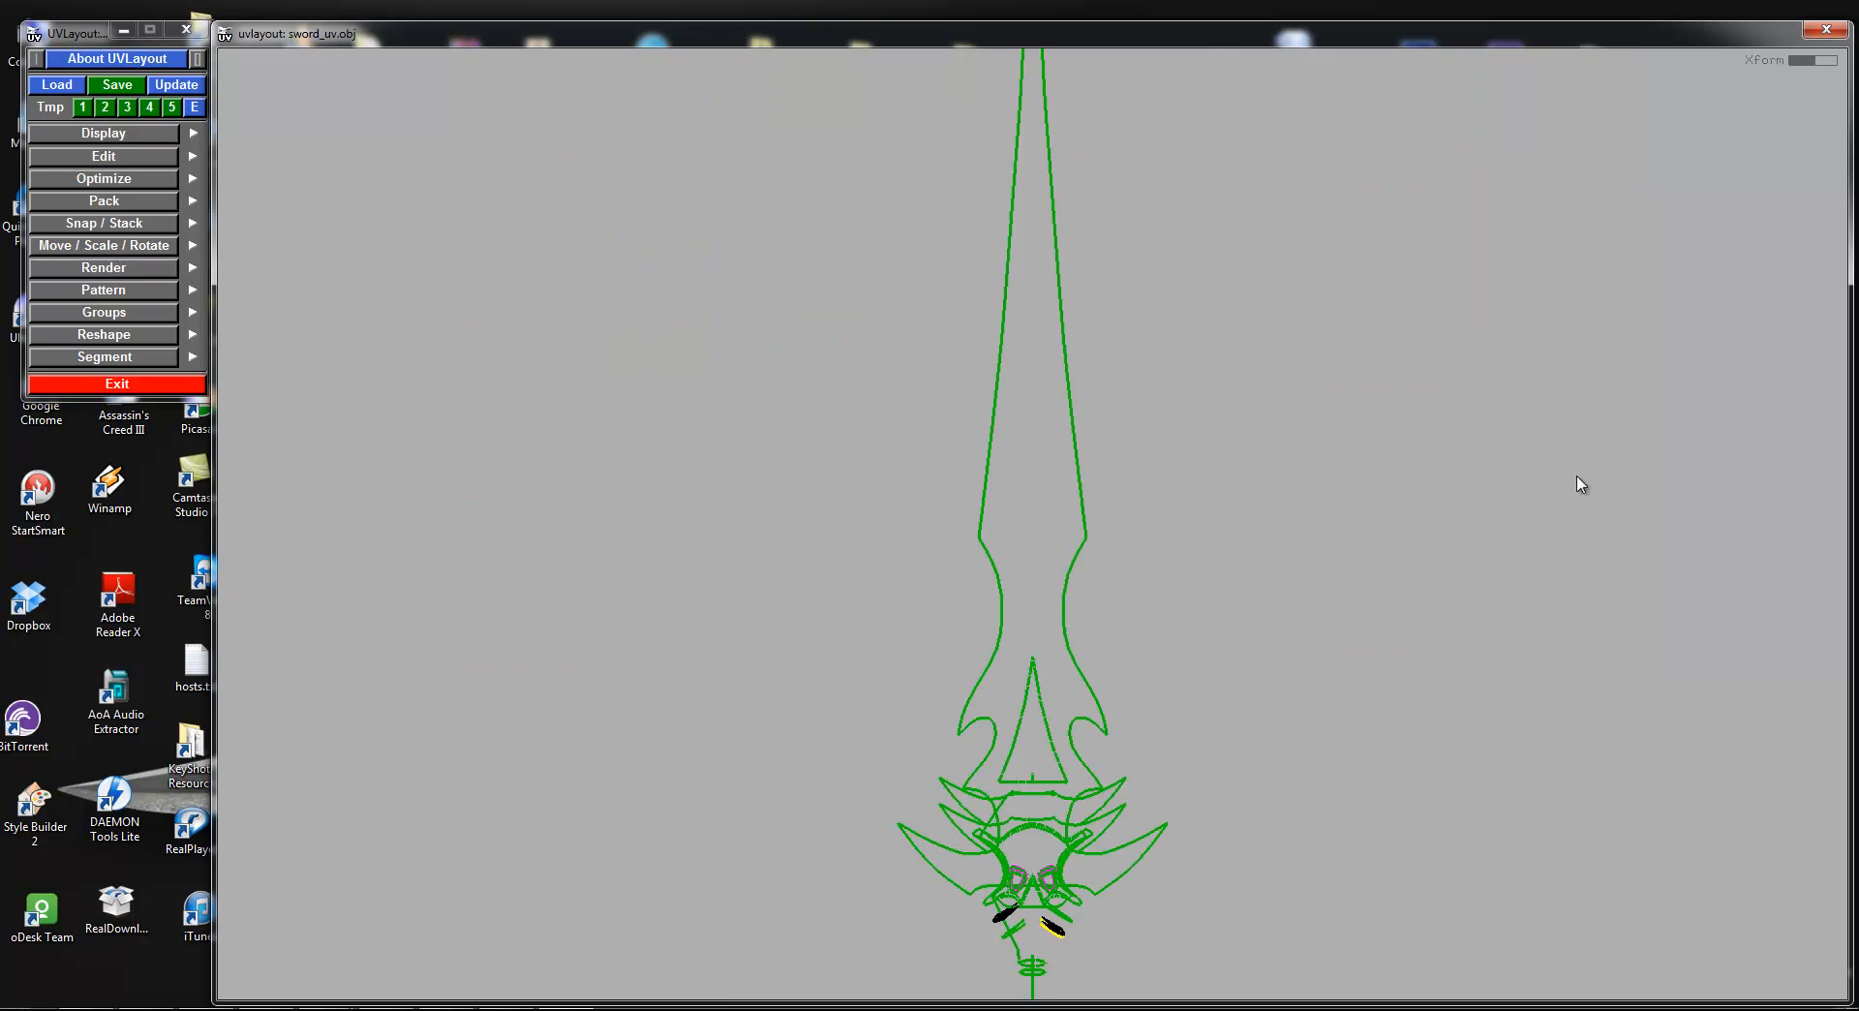
{"action": "left_click_drag", "start_coordinate": [1394, 497], "coordinate": [1003, 474]}
{"action": "right_click_drag", "start_coordinate": [1004, 474], "coordinate": [1242, 628]}
{"action": "middle_click_drag", "start_coordinate": [1401, 749], "coordinate": [1418, 757]}
{"action": "left_click_drag", "start_coordinate": [1420, 765], "coordinate": [1491, 489]}
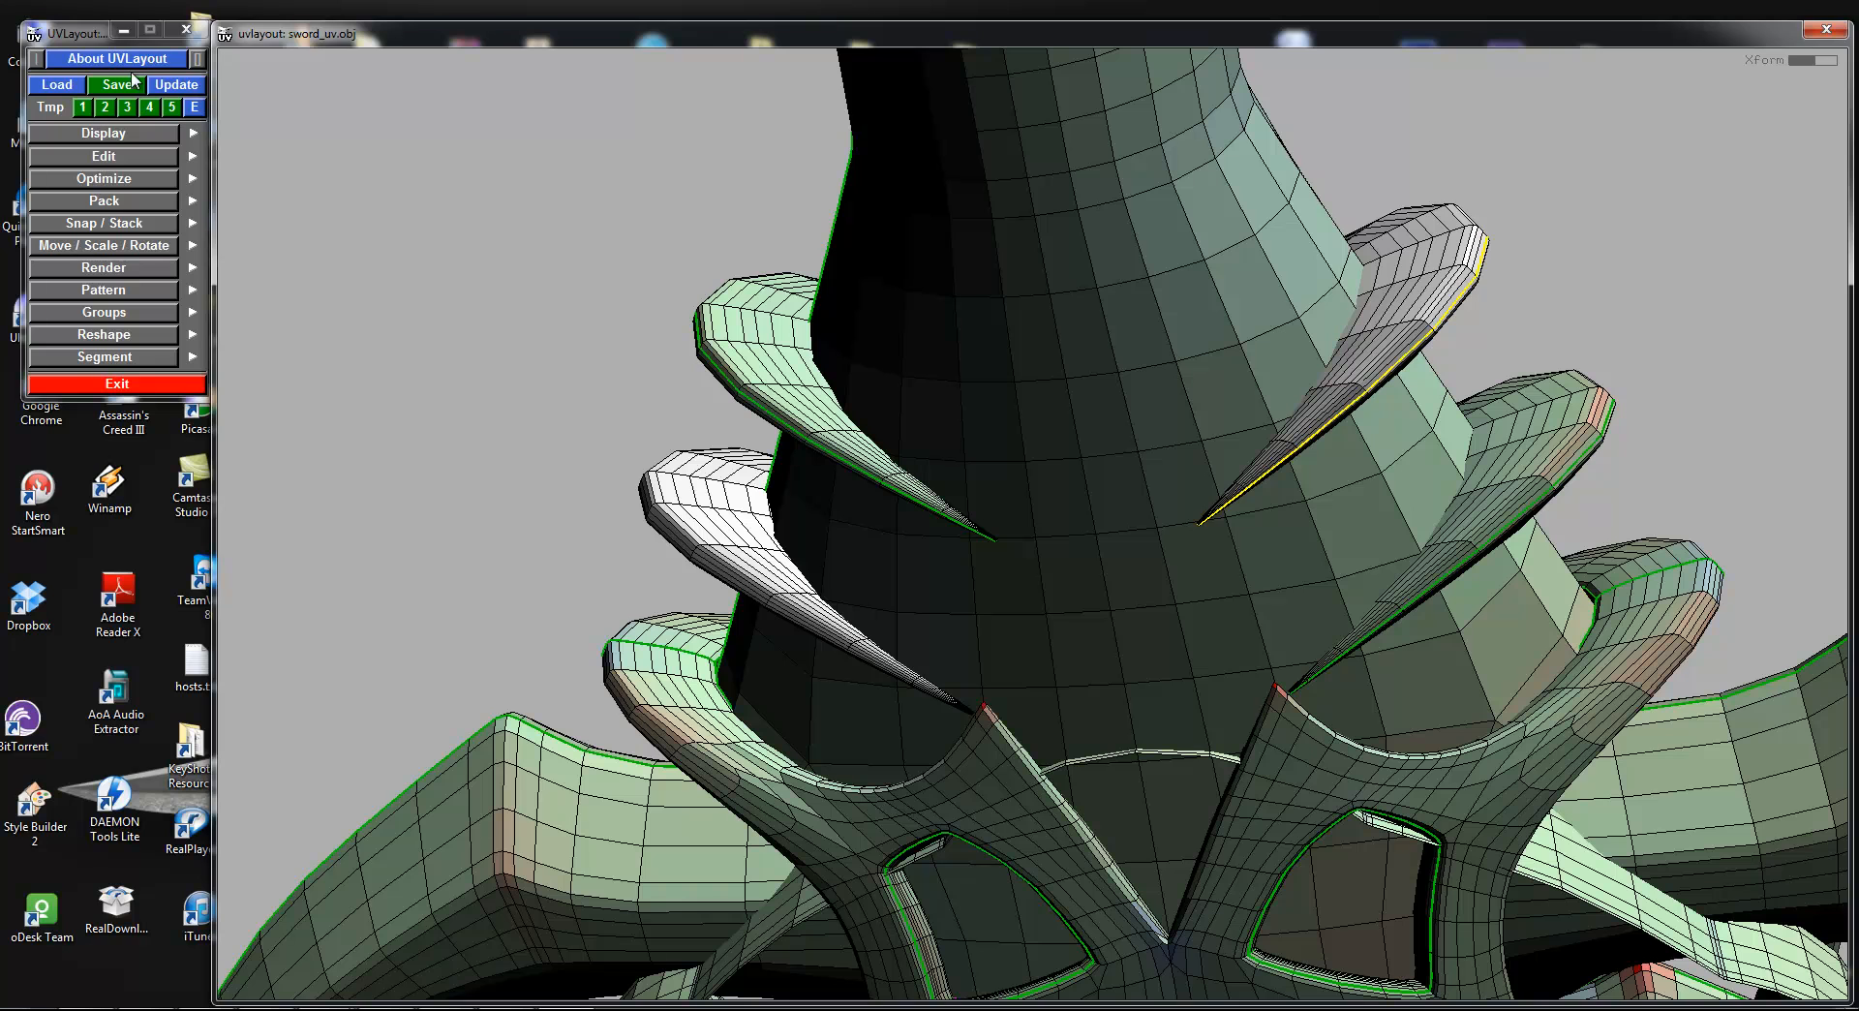
{"action": "left_click", "coordinate": [176, 85]}
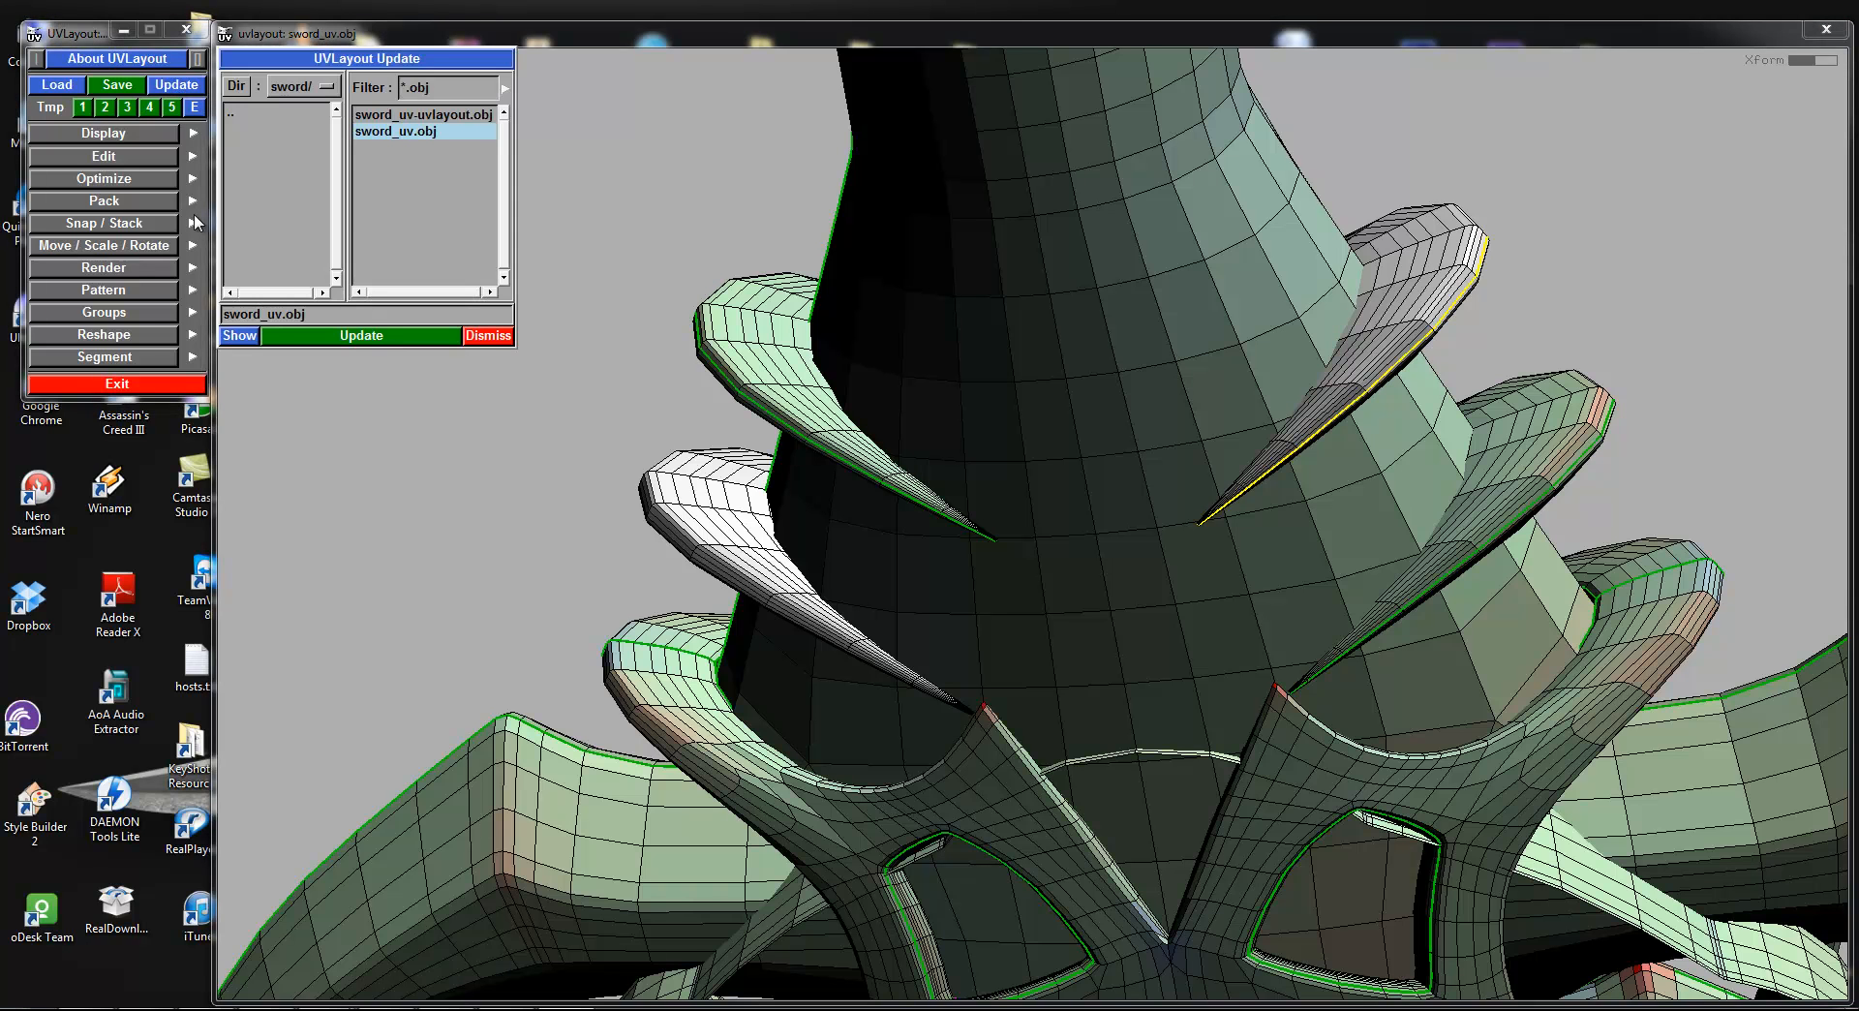
{"action": "left_click", "coordinate": [483, 336]}
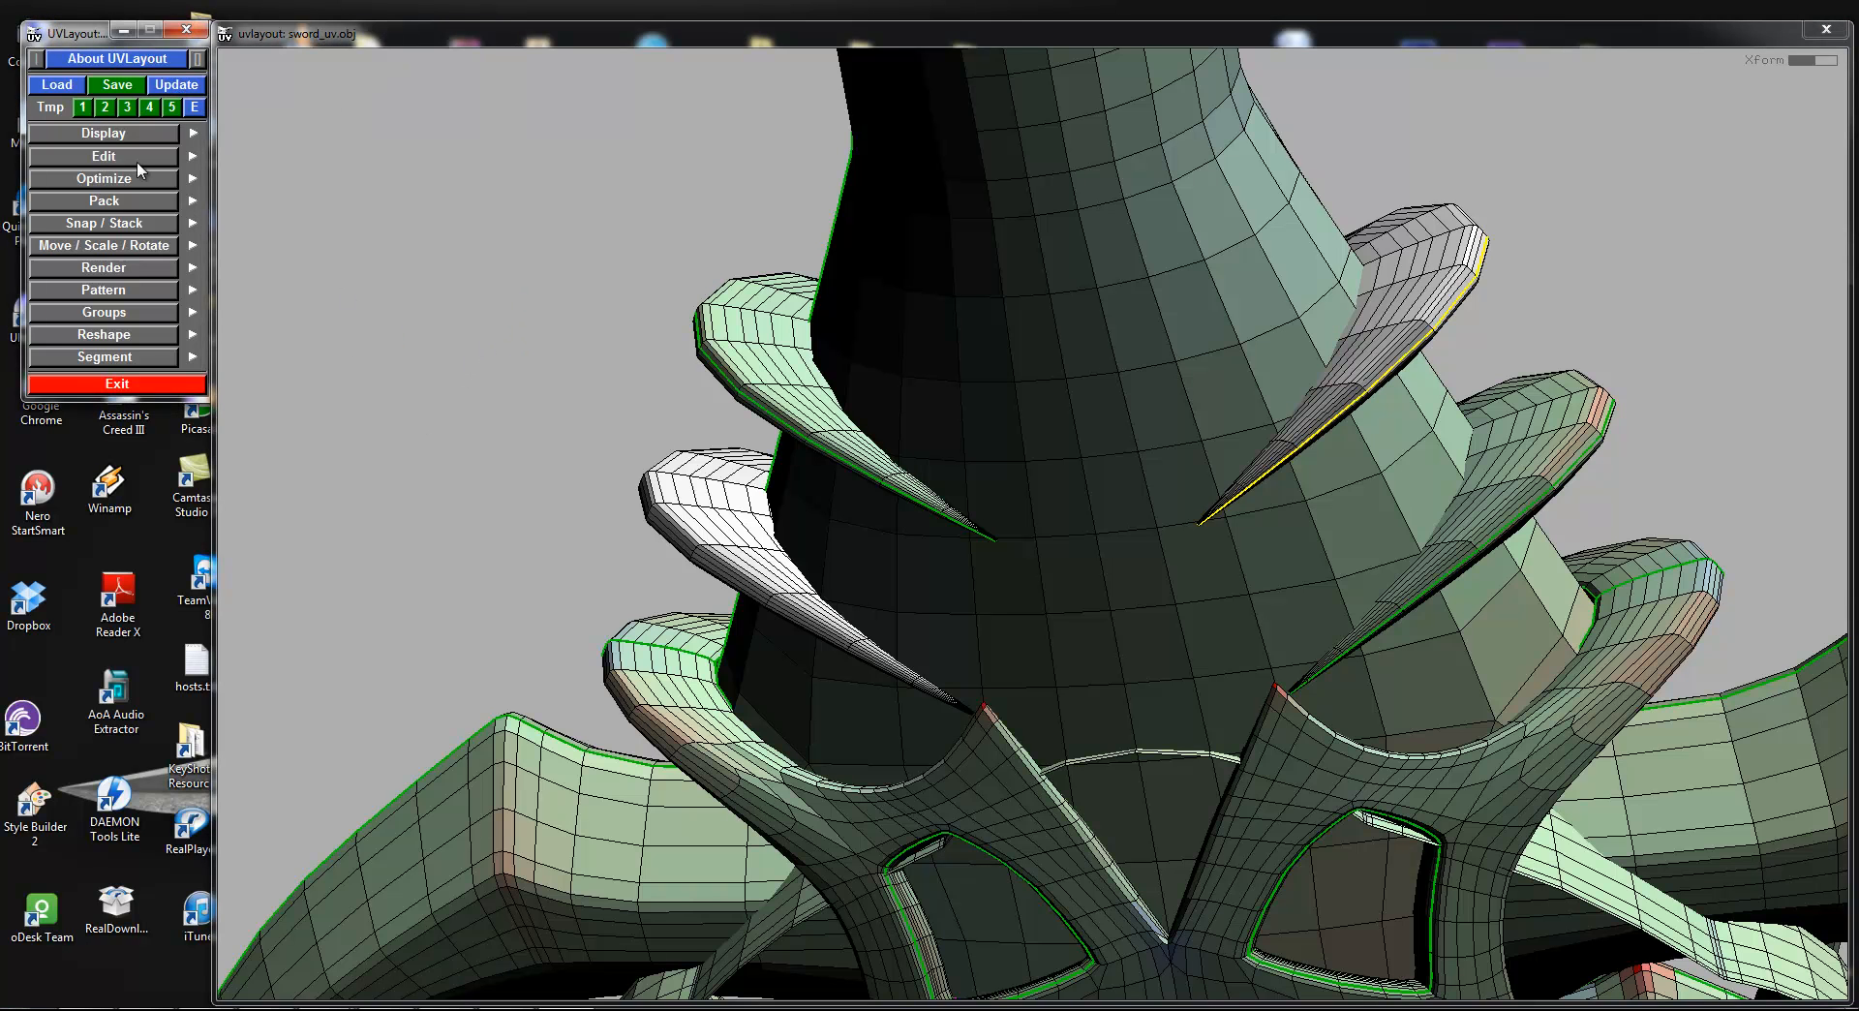
Step: Try copying the flattened upper-left spike's UVs onto the matching spike below it with the Stack option
{"action": "left_click", "coordinate": [103, 157]}
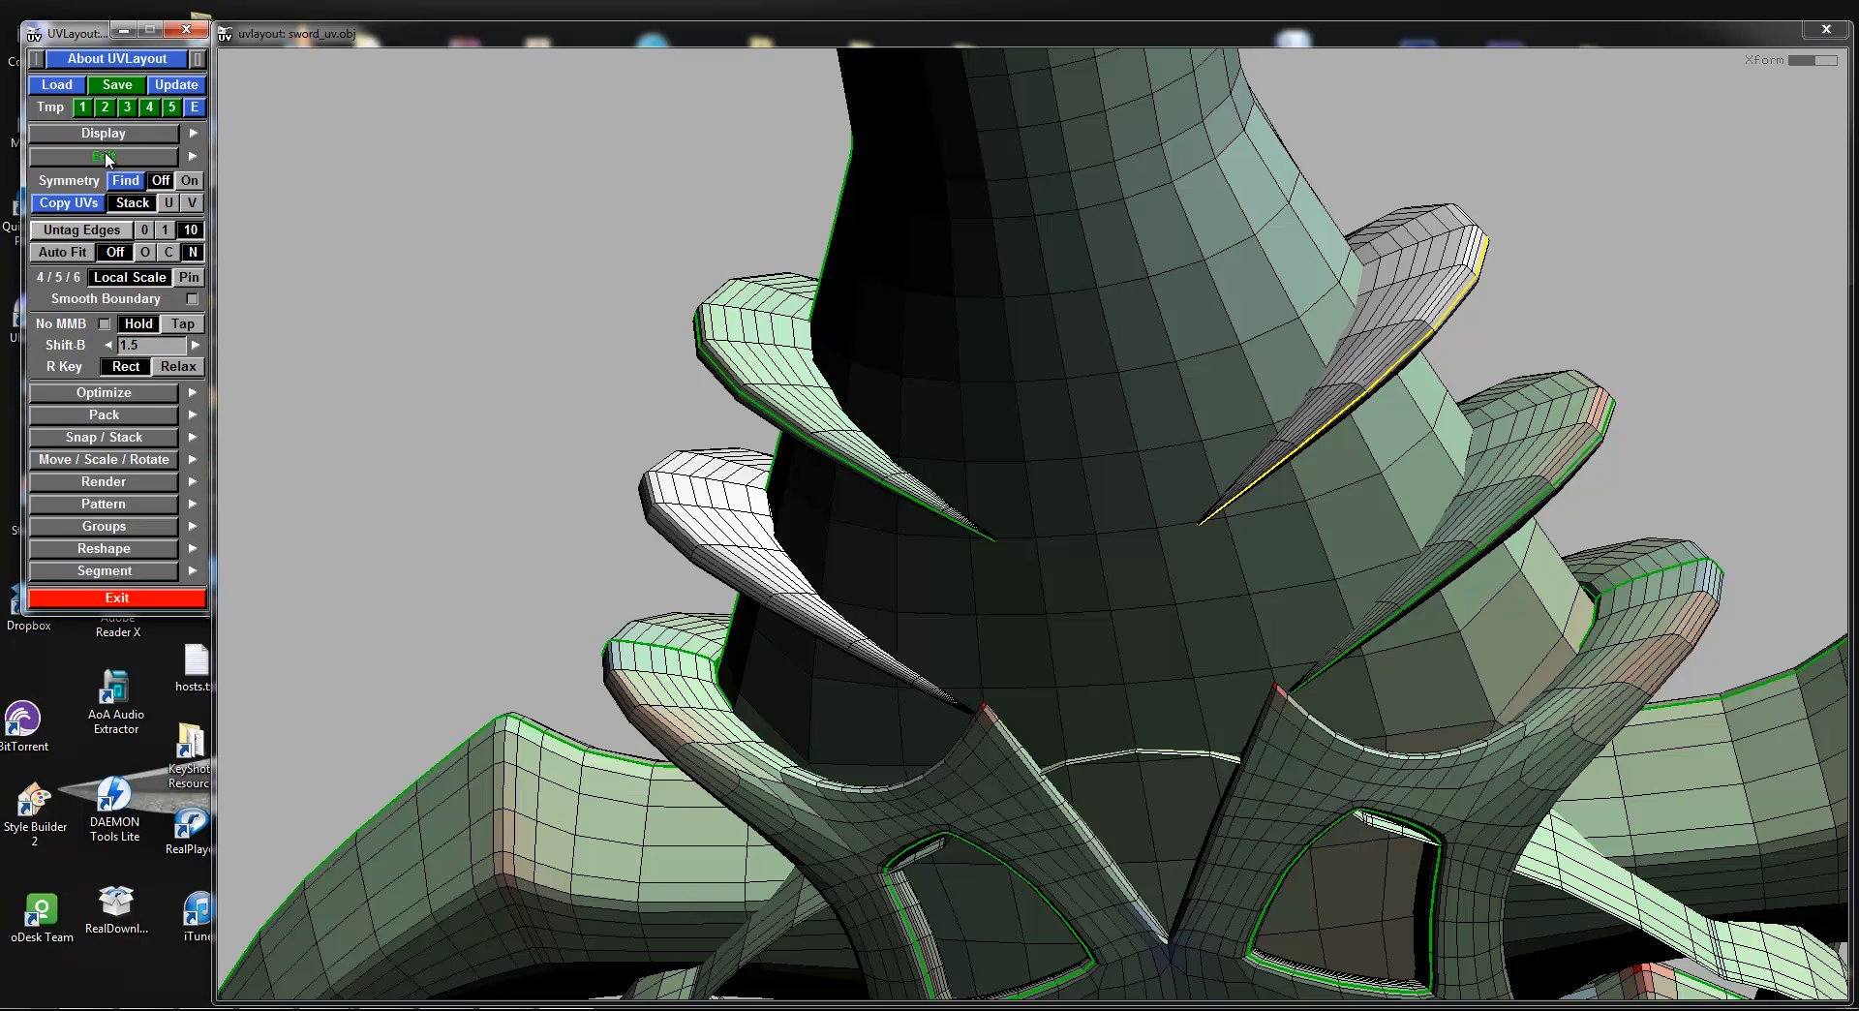
{"action": "left_click", "coordinate": [85, 208]}
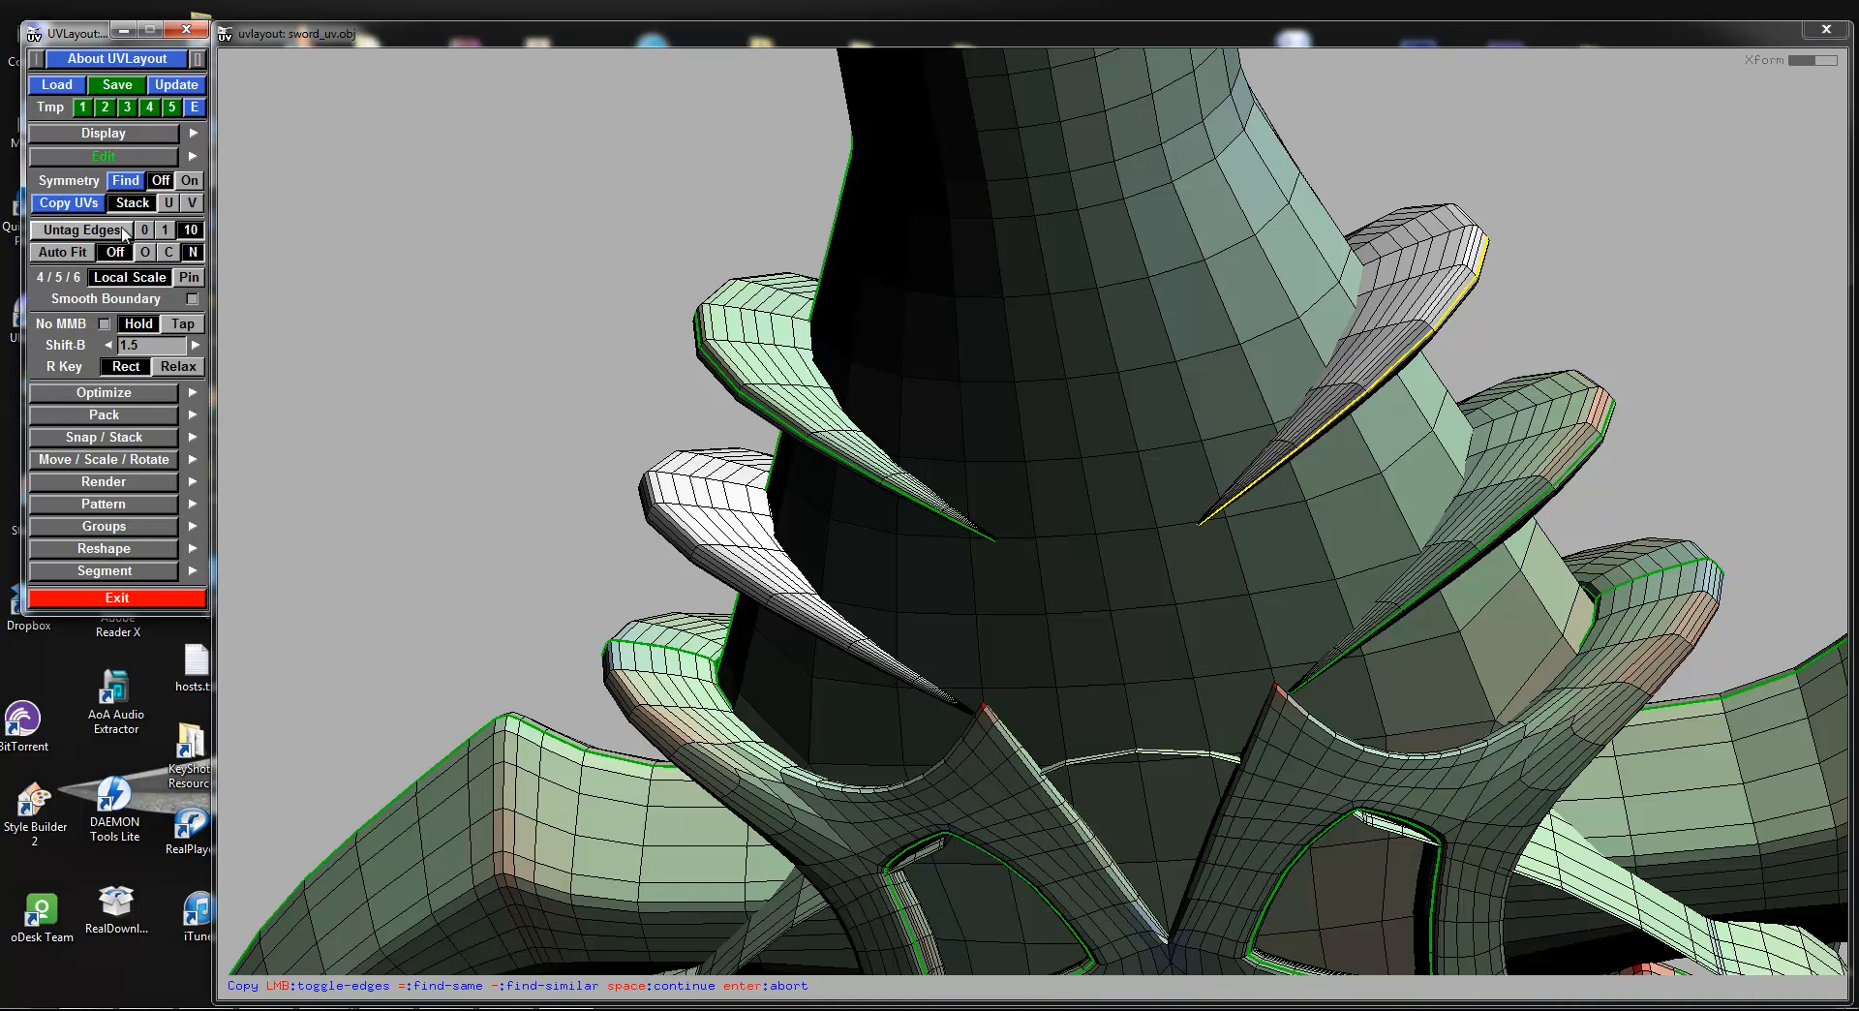
{"action": "left_click", "coordinate": [713, 330]}
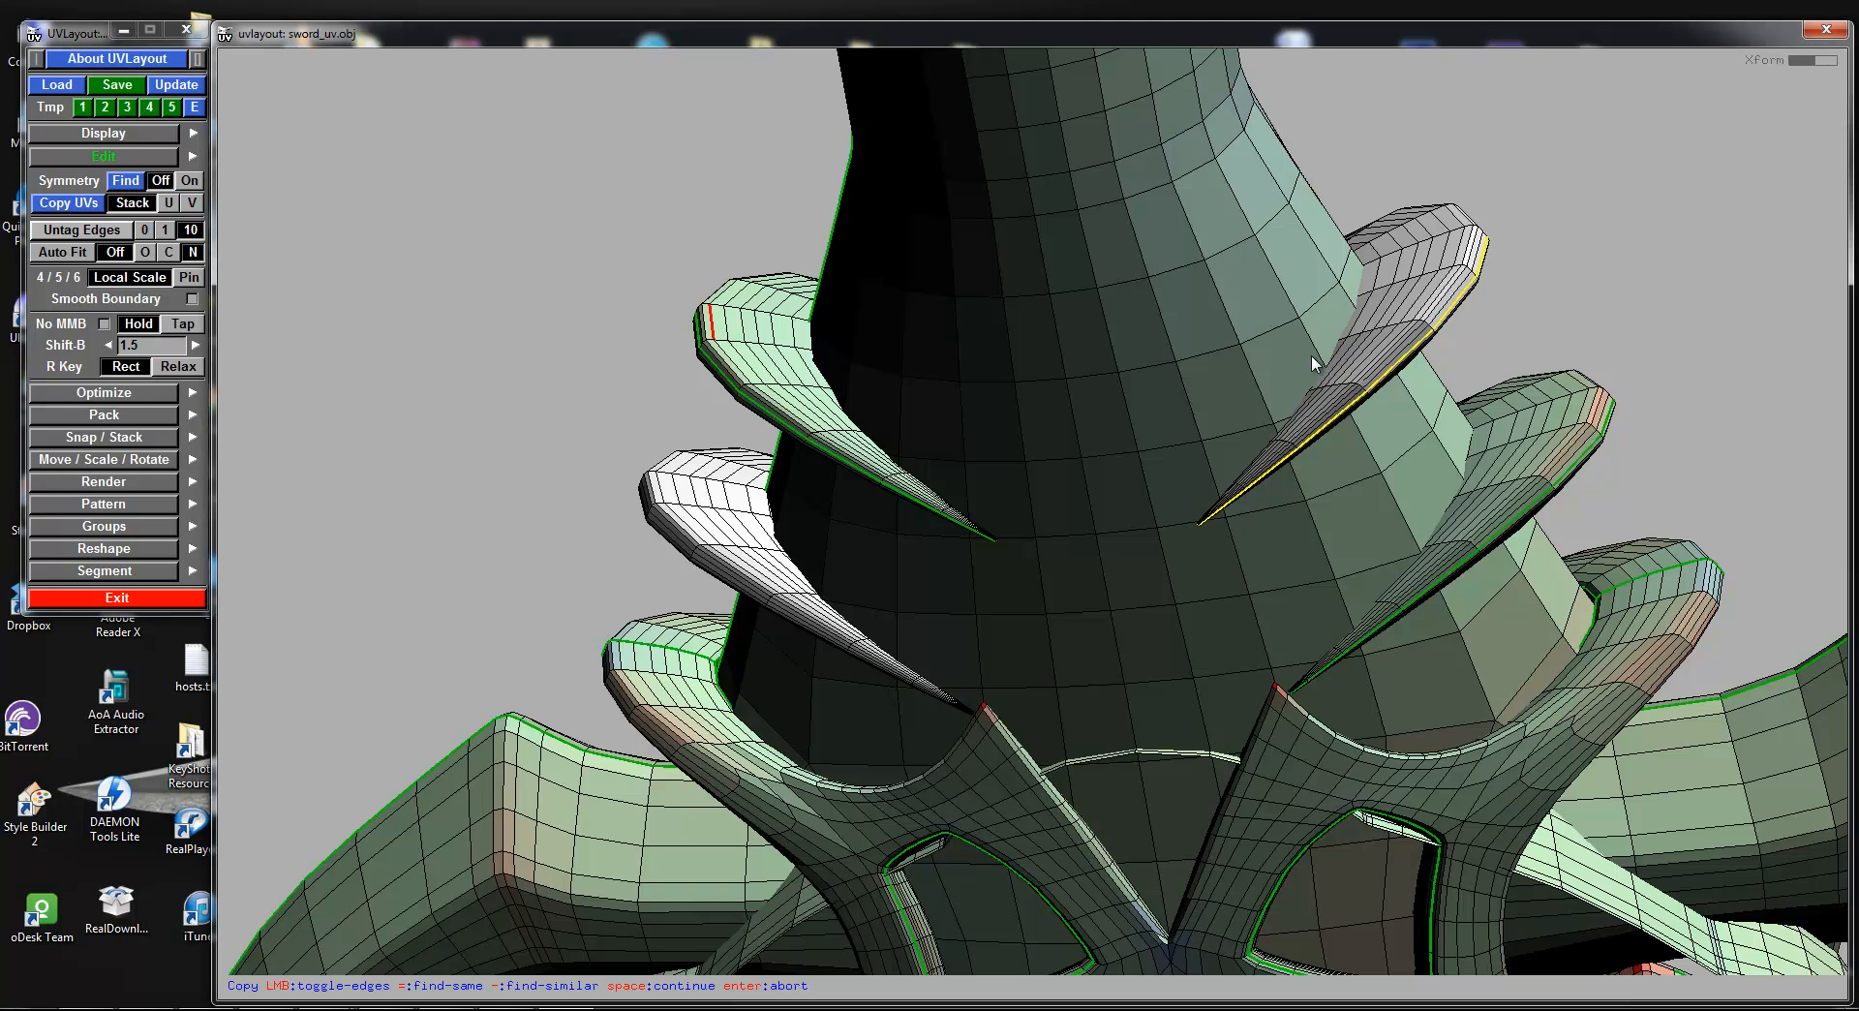
{"action": "key", "text": "equal"}
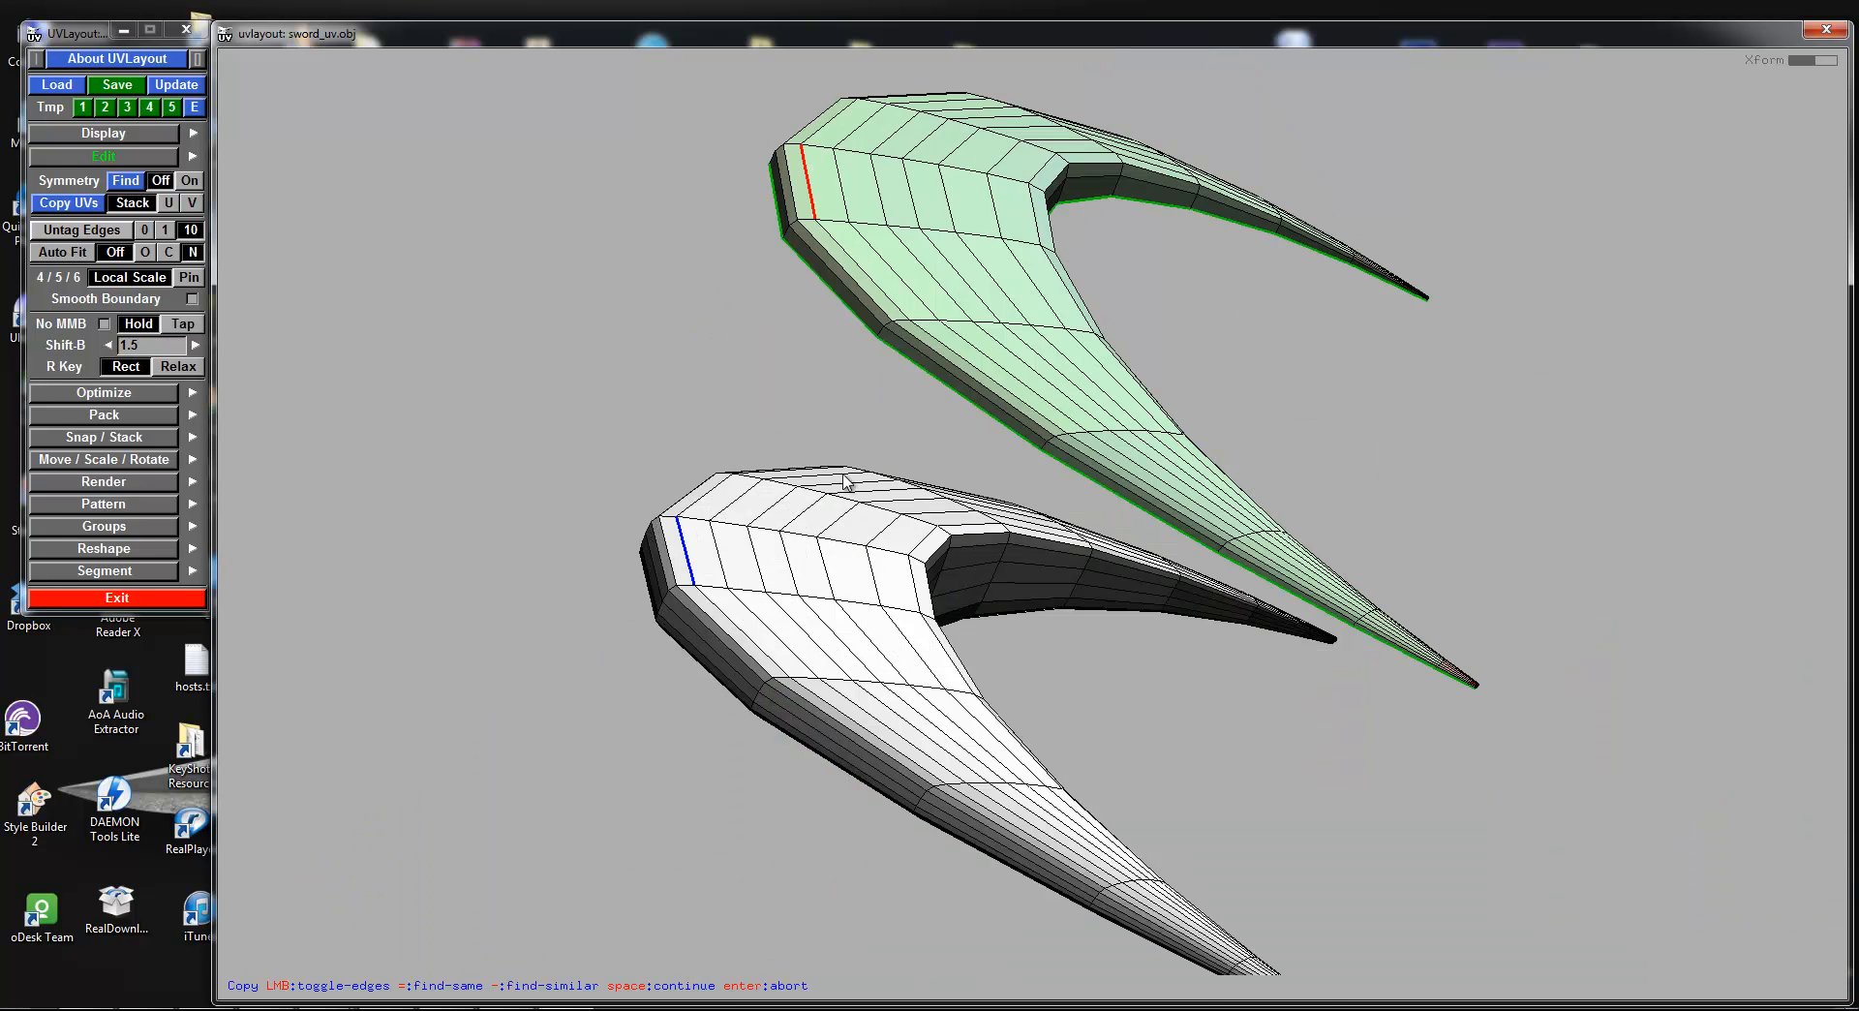
{"action": "key", "text": "space"}
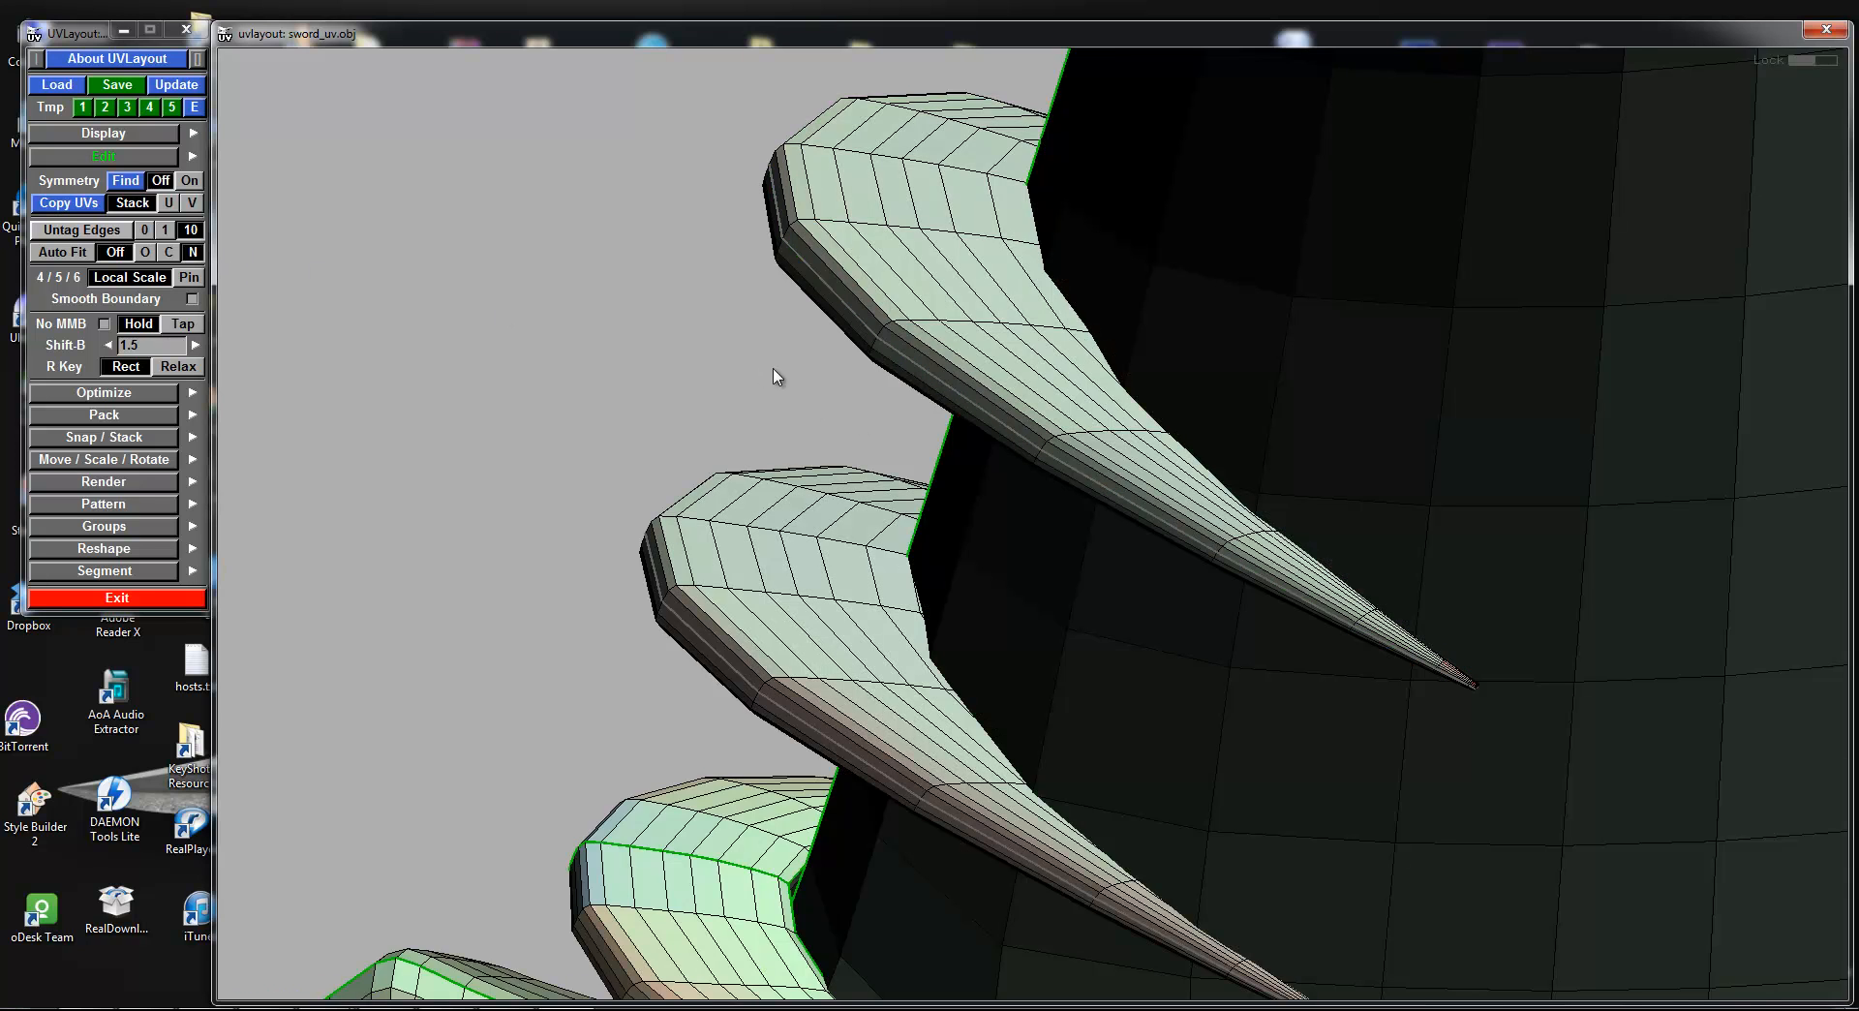
{"action": "right_click_drag", "start_coordinate": [852, 405], "coordinate": [902, 427]}
{"action": "middle_click_drag", "start_coordinate": [903, 427], "coordinate": [896, 403]}
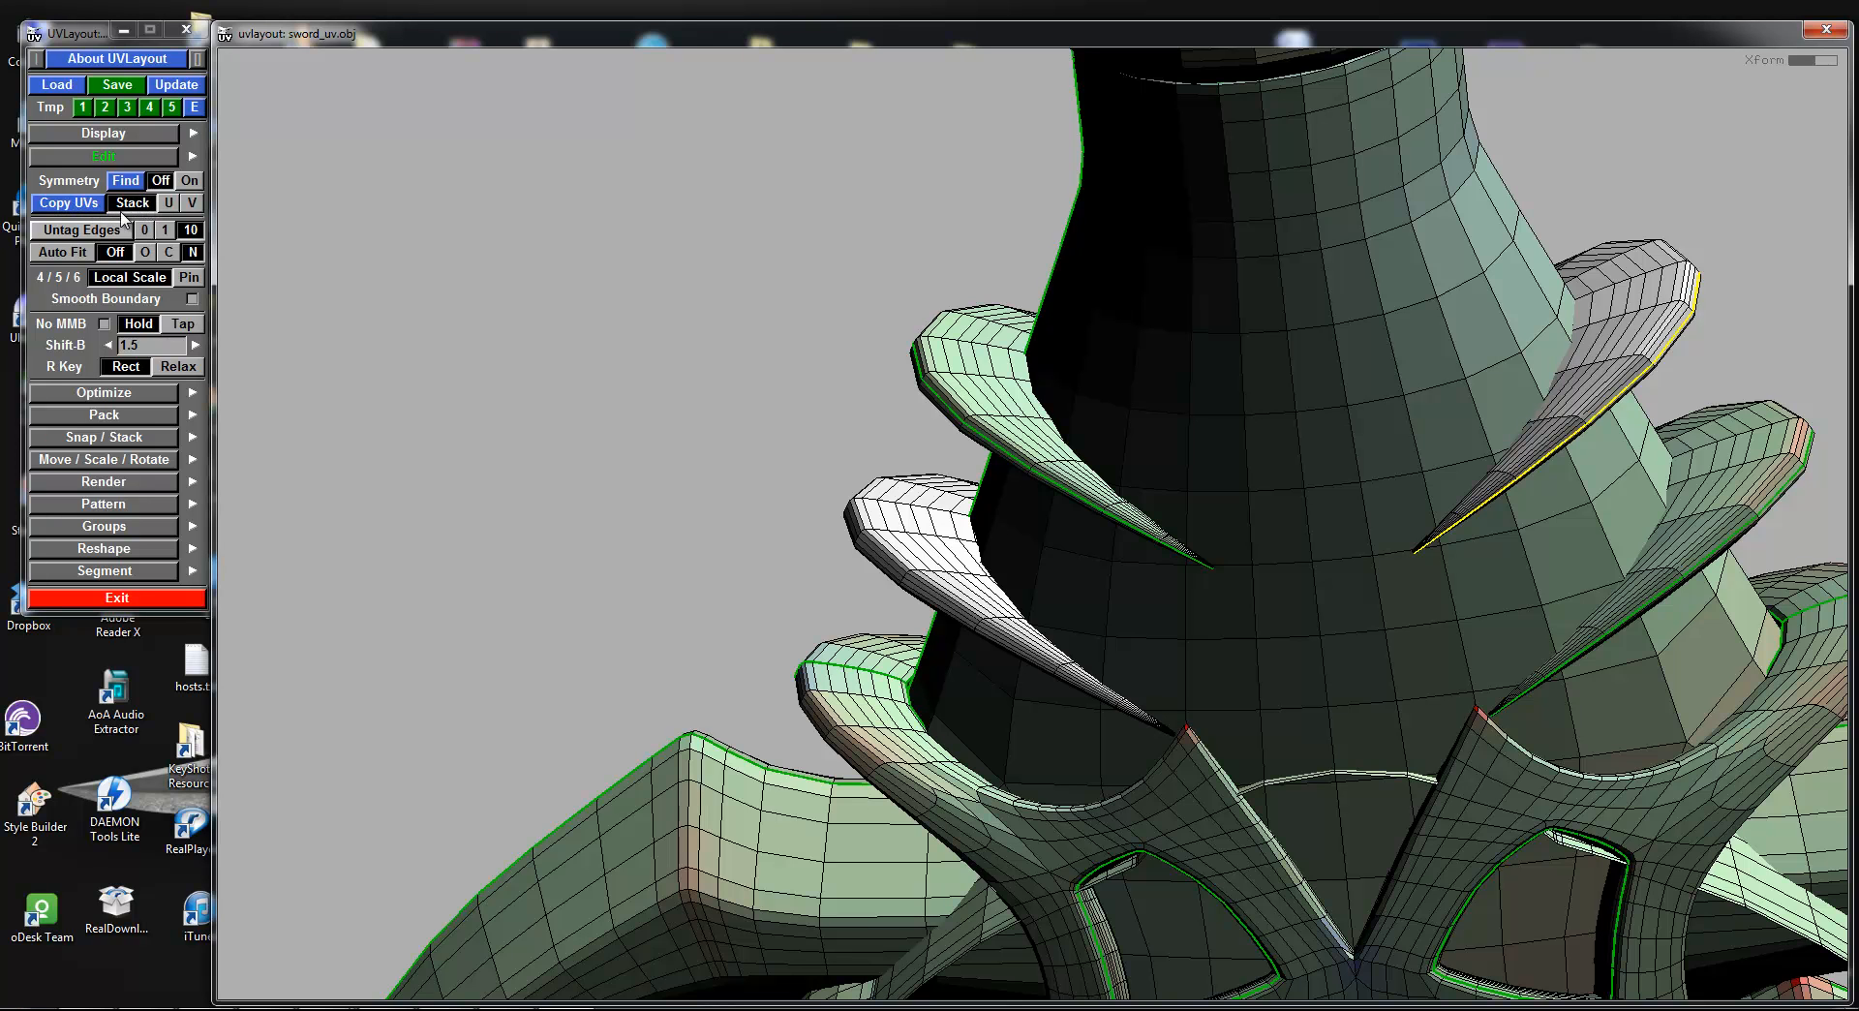
Step: Set UV copying to U and copy the flattened upper-left spike's UVs onto the matching unflattened spike below it
{"action": "left_click", "coordinate": [168, 206]}
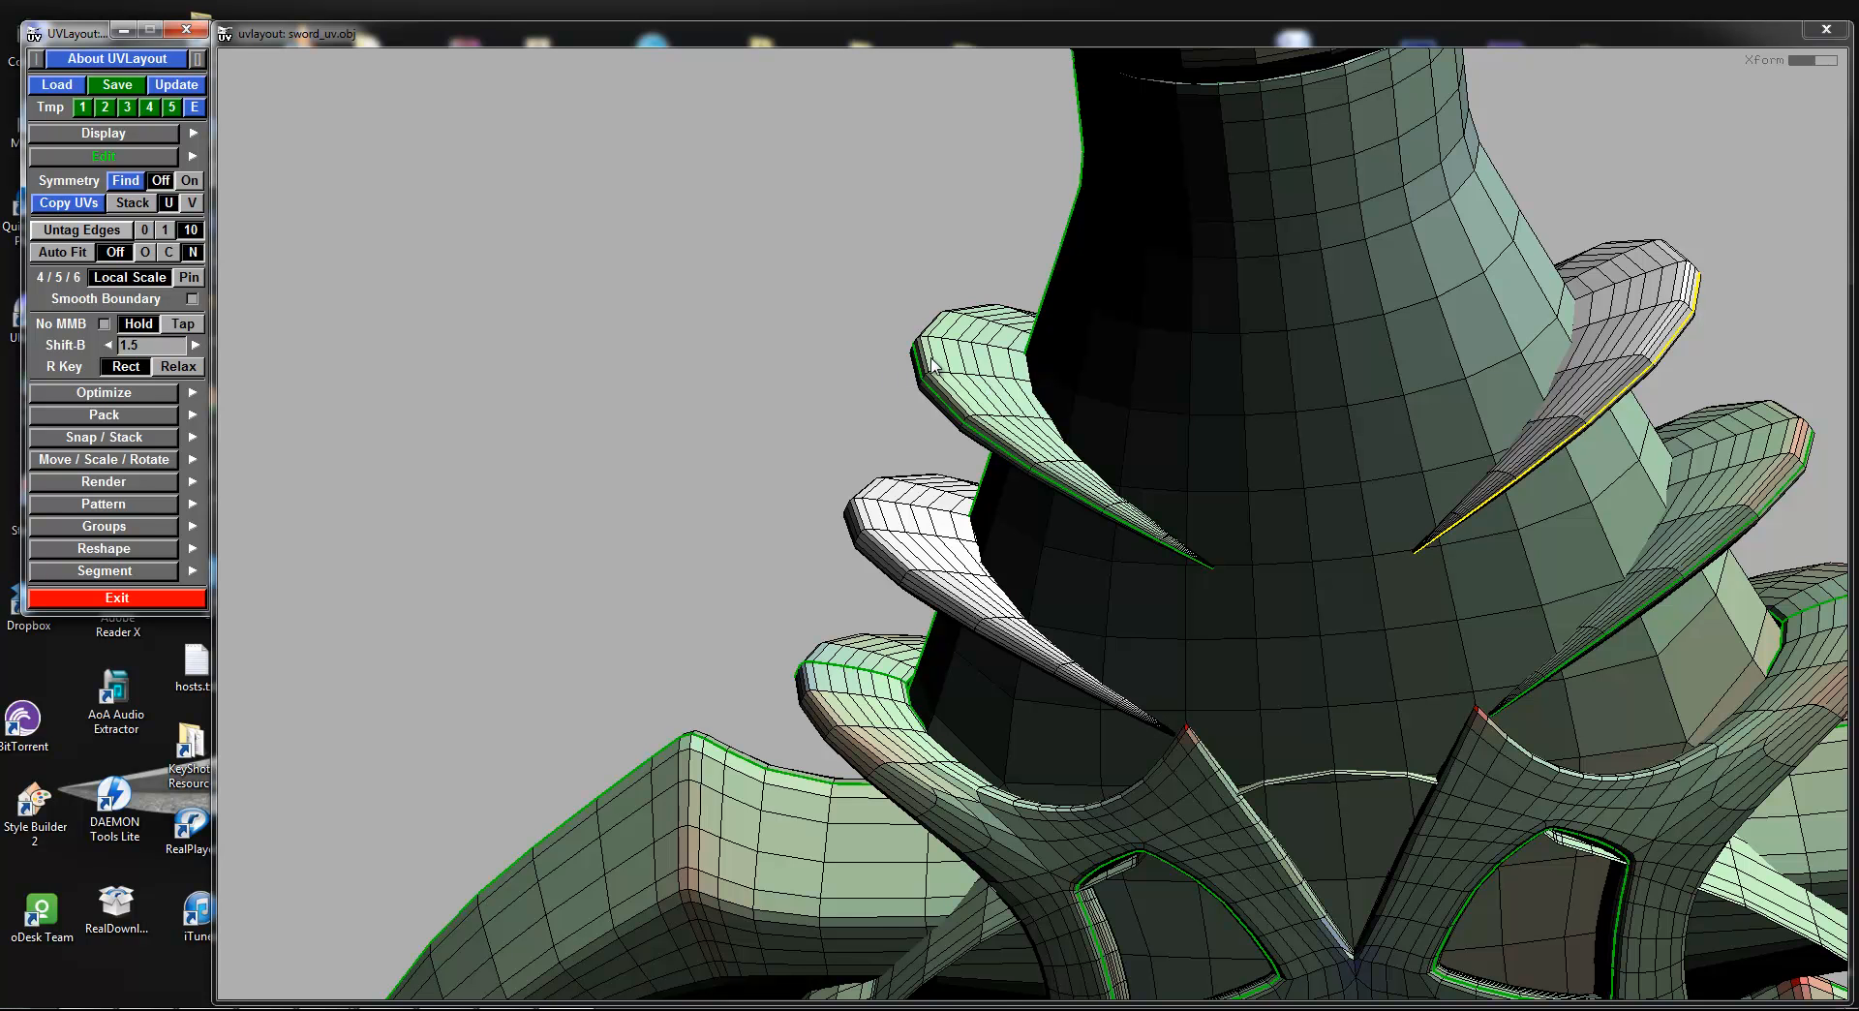
{"action": "left_click", "coordinate": [105, 203]}
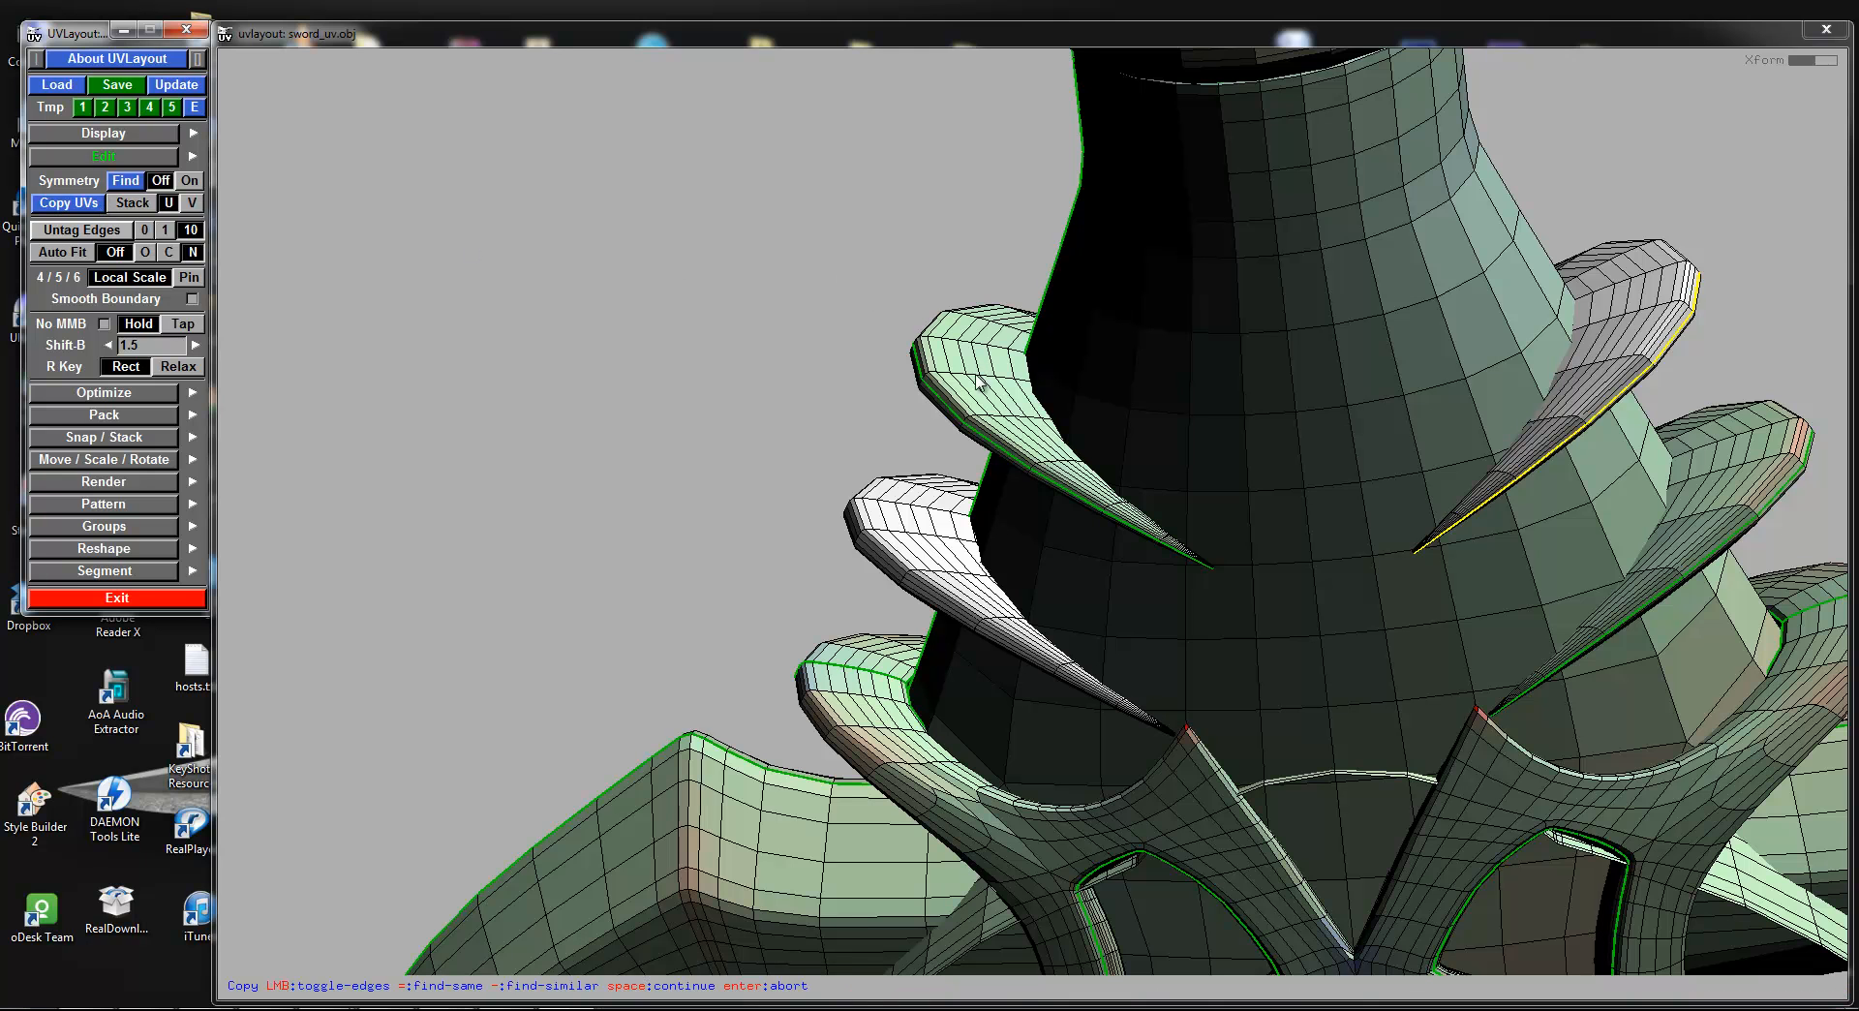
{"action": "left_click", "coordinate": [935, 363]}
{"action": "key", "text": "equal"}
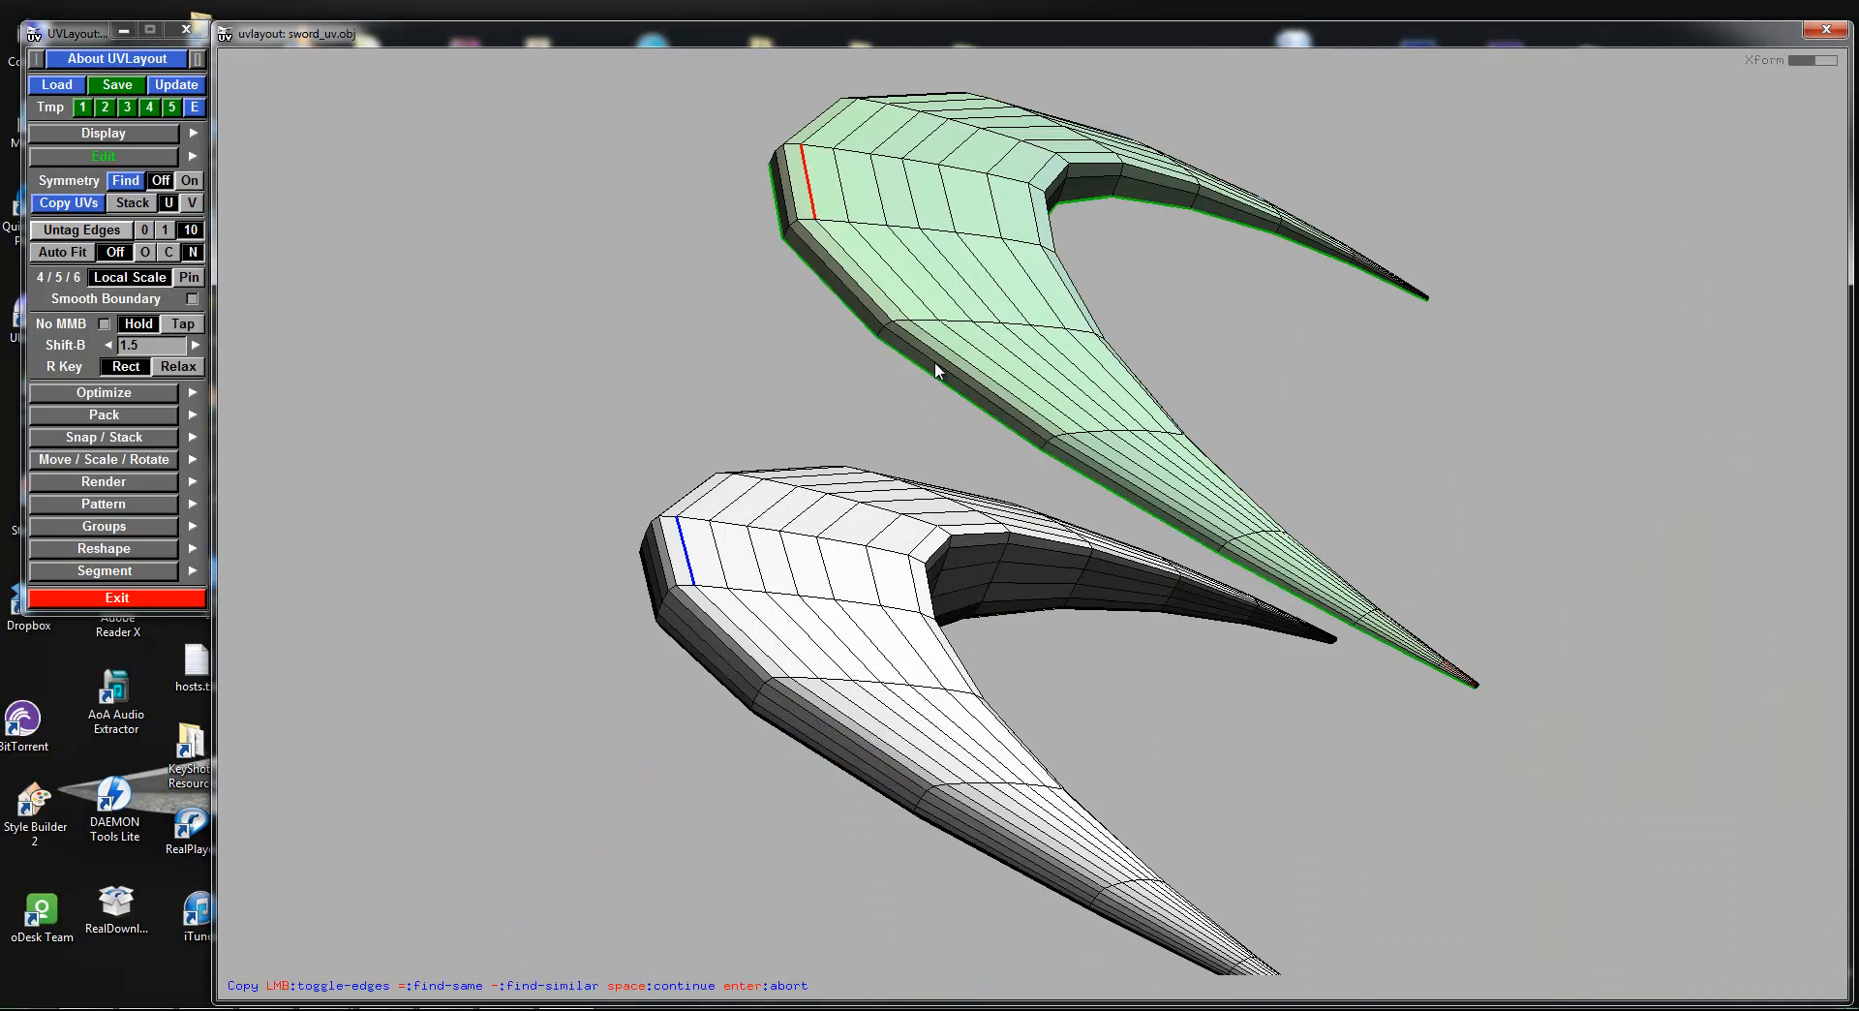
{"action": "key", "text": "space"}
{"action": "right_click_drag", "start_coordinate": [966, 381], "coordinate": [1003, 417]}
{"action": "left_click_drag", "start_coordinate": [1003, 416], "coordinate": [974, 432]}
{"action": "right_click_drag", "start_coordinate": [974, 432], "coordinate": [1025, 522]}
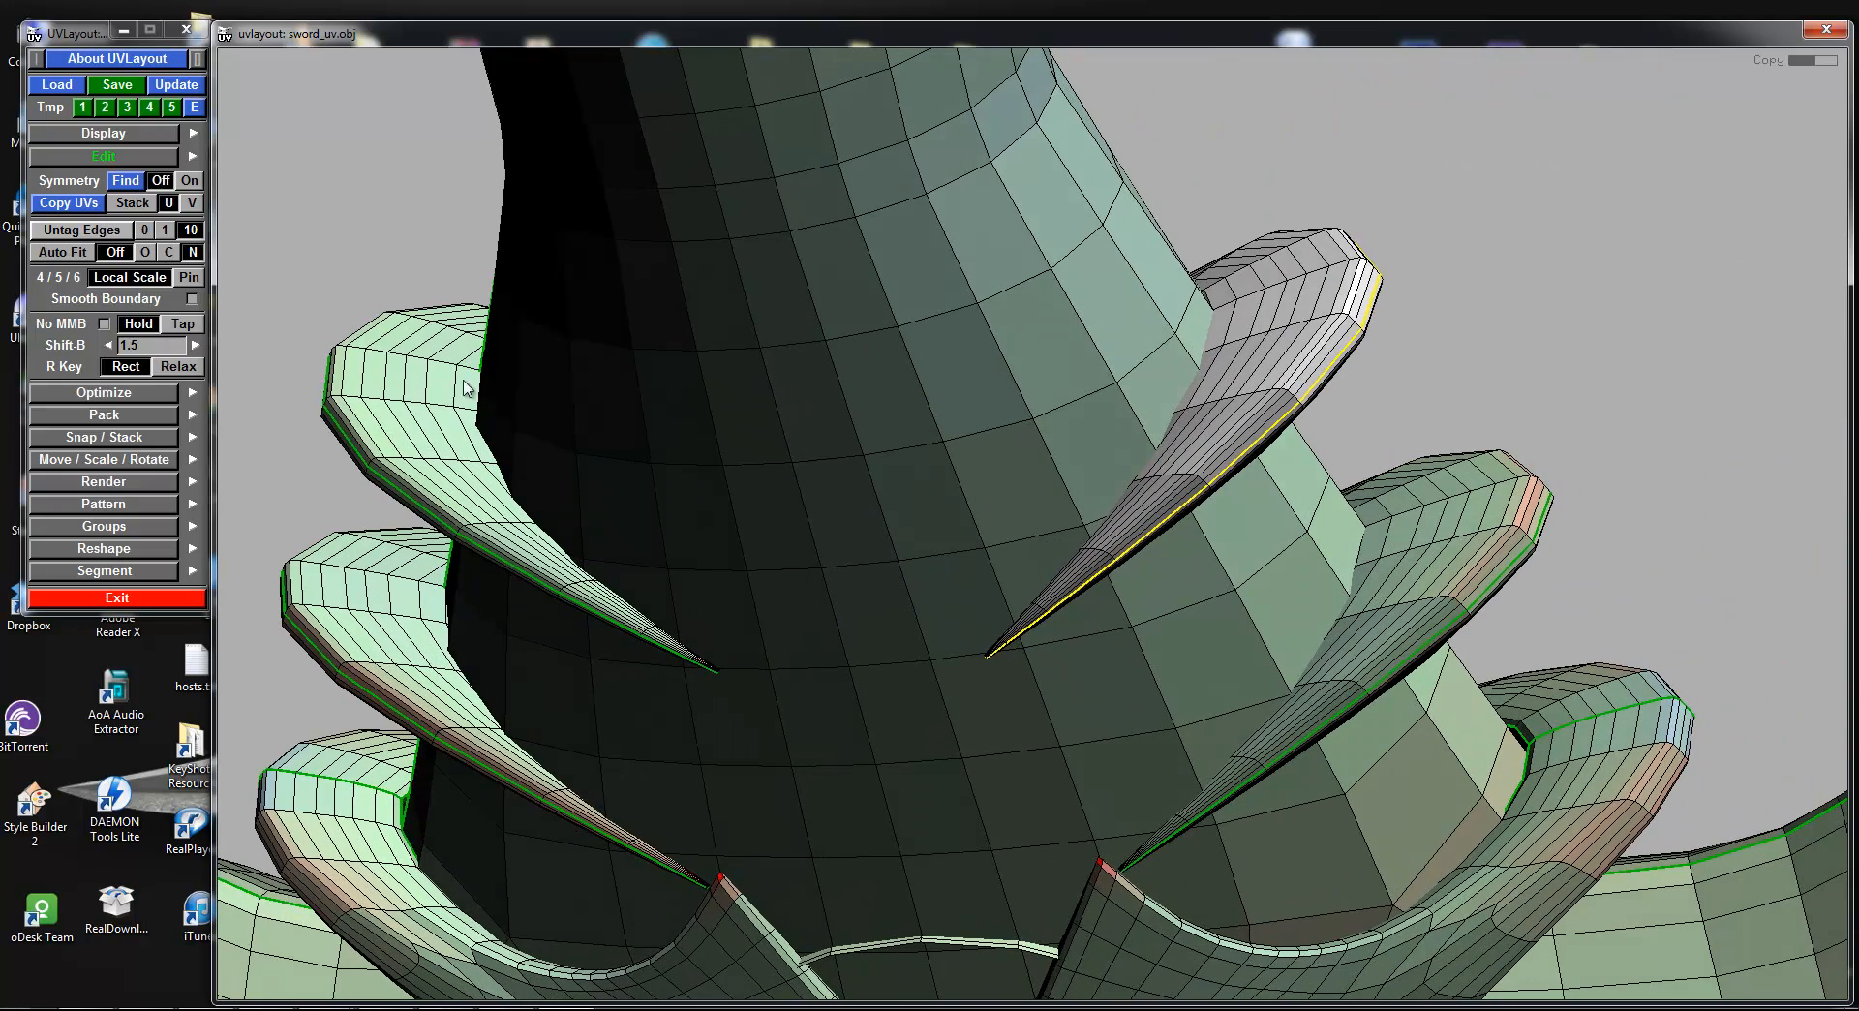
Step: Try copying the UVs of the flattened middle spike opposite onto the unflattened spike directly above it
{"action": "left_click", "coordinate": [79, 204]}
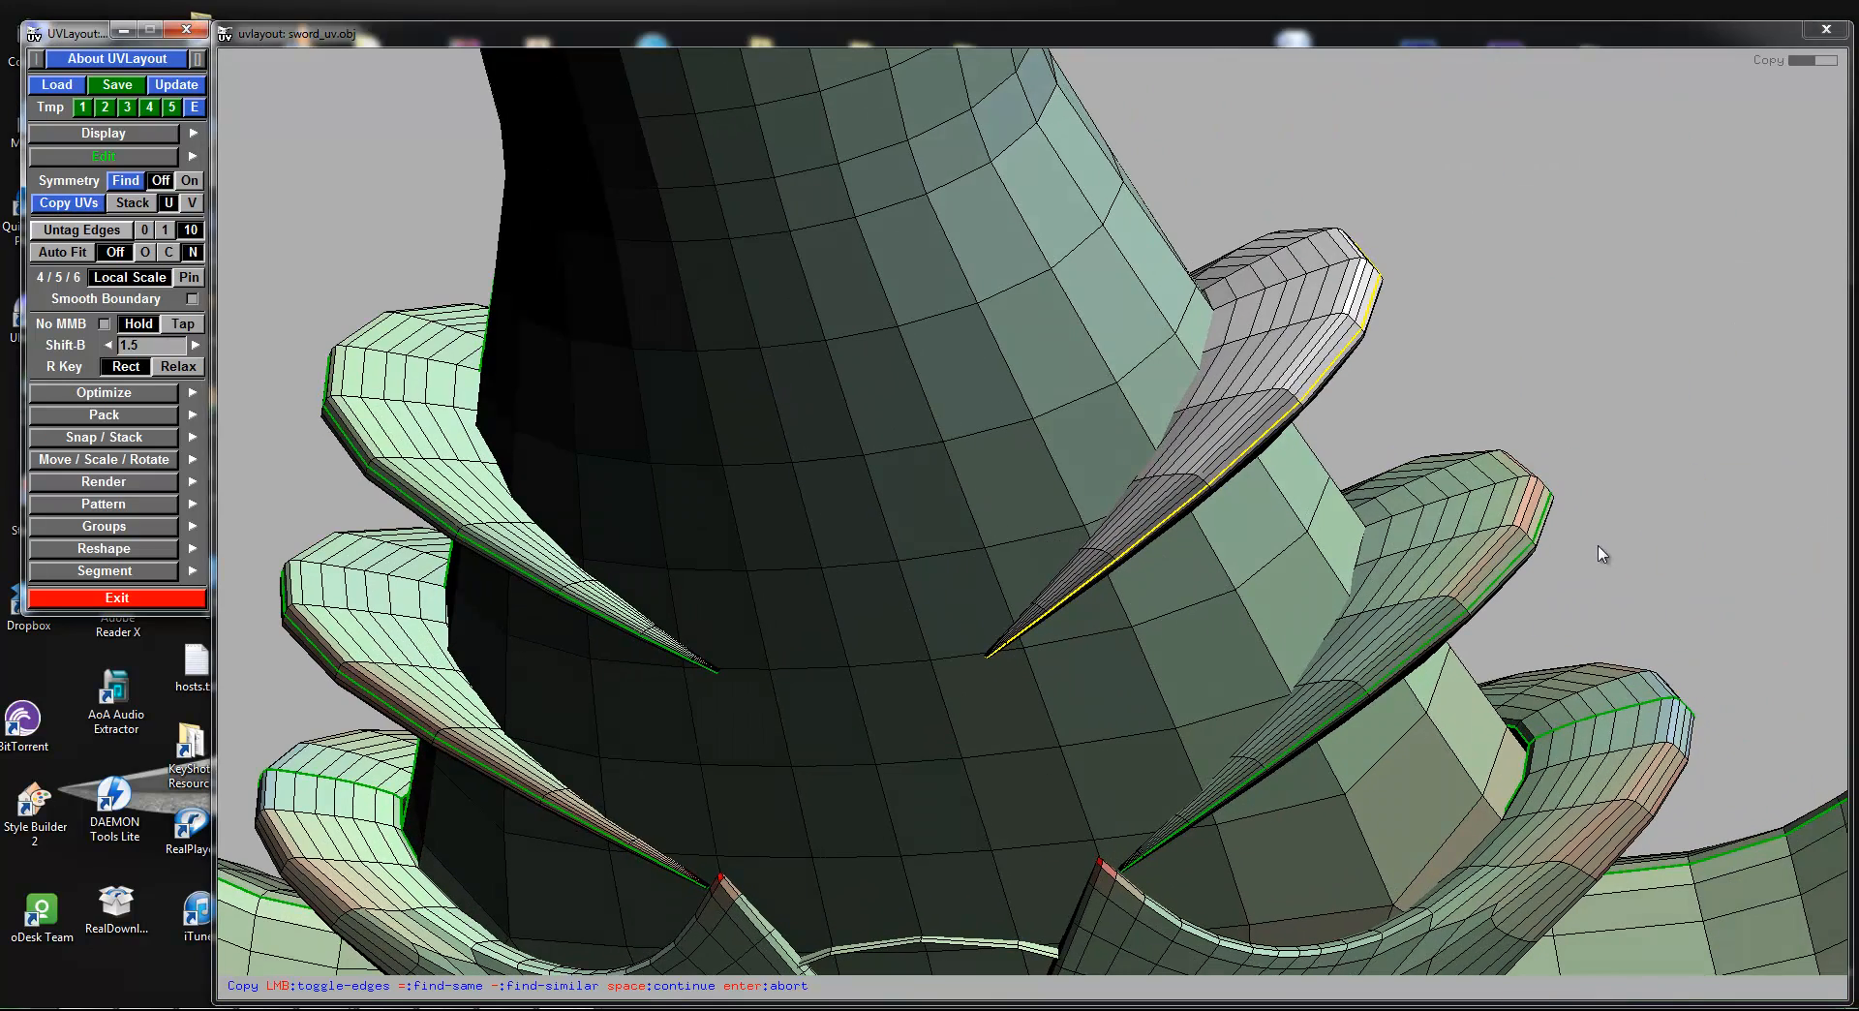
{"action": "left_click", "coordinate": [1514, 498]}
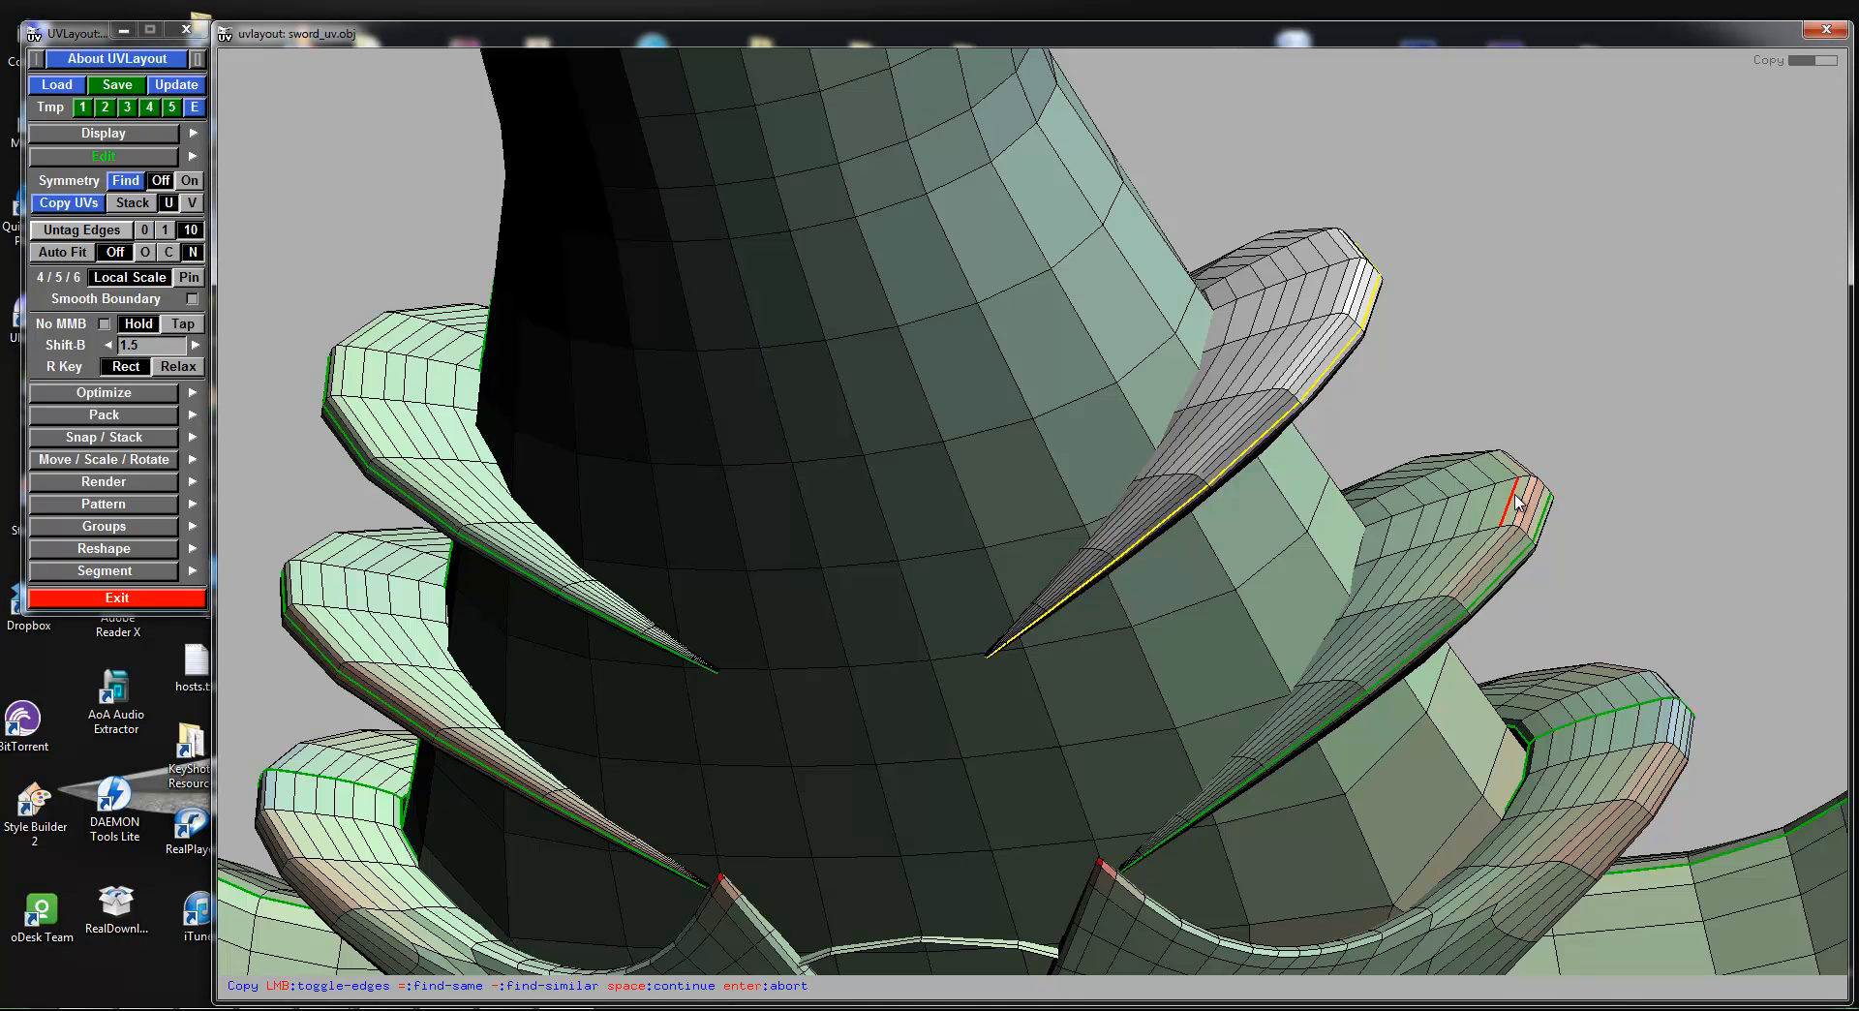
{"action": "key", "text": "i"}
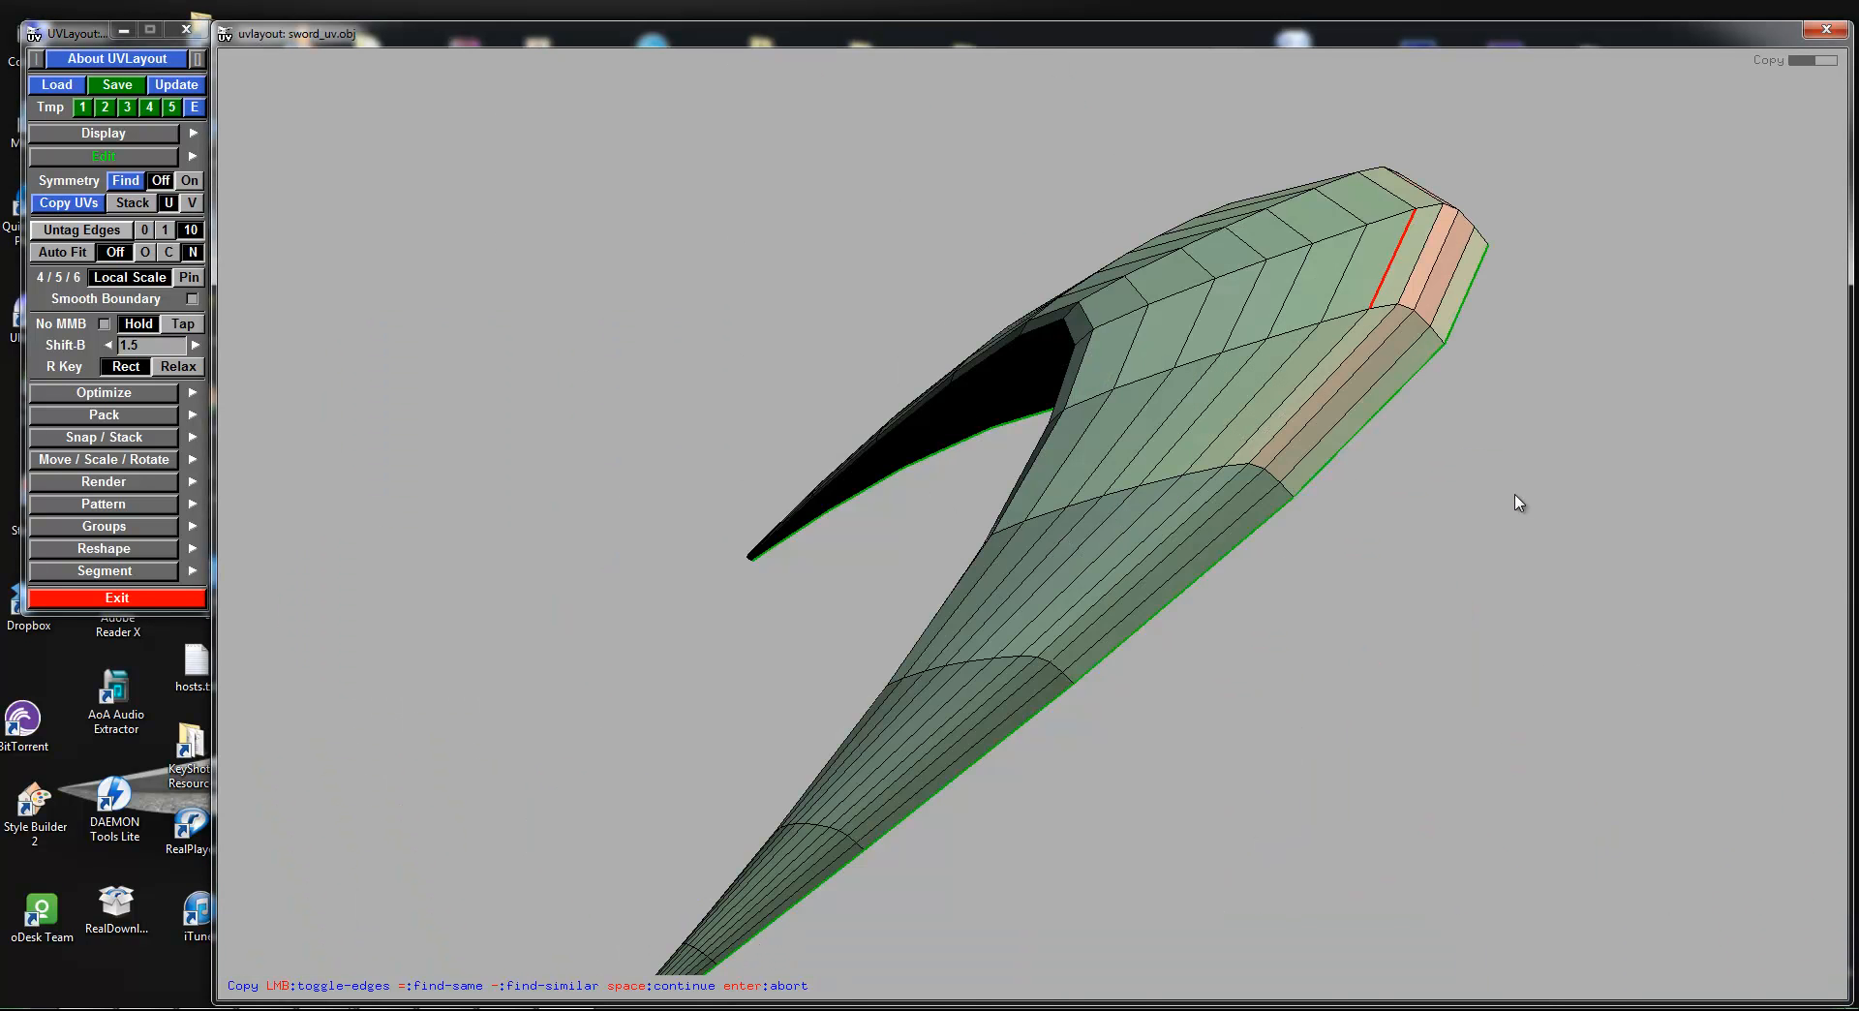
{"action": "key", "text": "space"}
{"action": "right_click_drag", "start_coordinate": [1488, 500], "coordinate": [1124, 415]}
{"action": "left_click_drag", "start_coordinate": [1124, 415], "coordinate": [991, 410]}
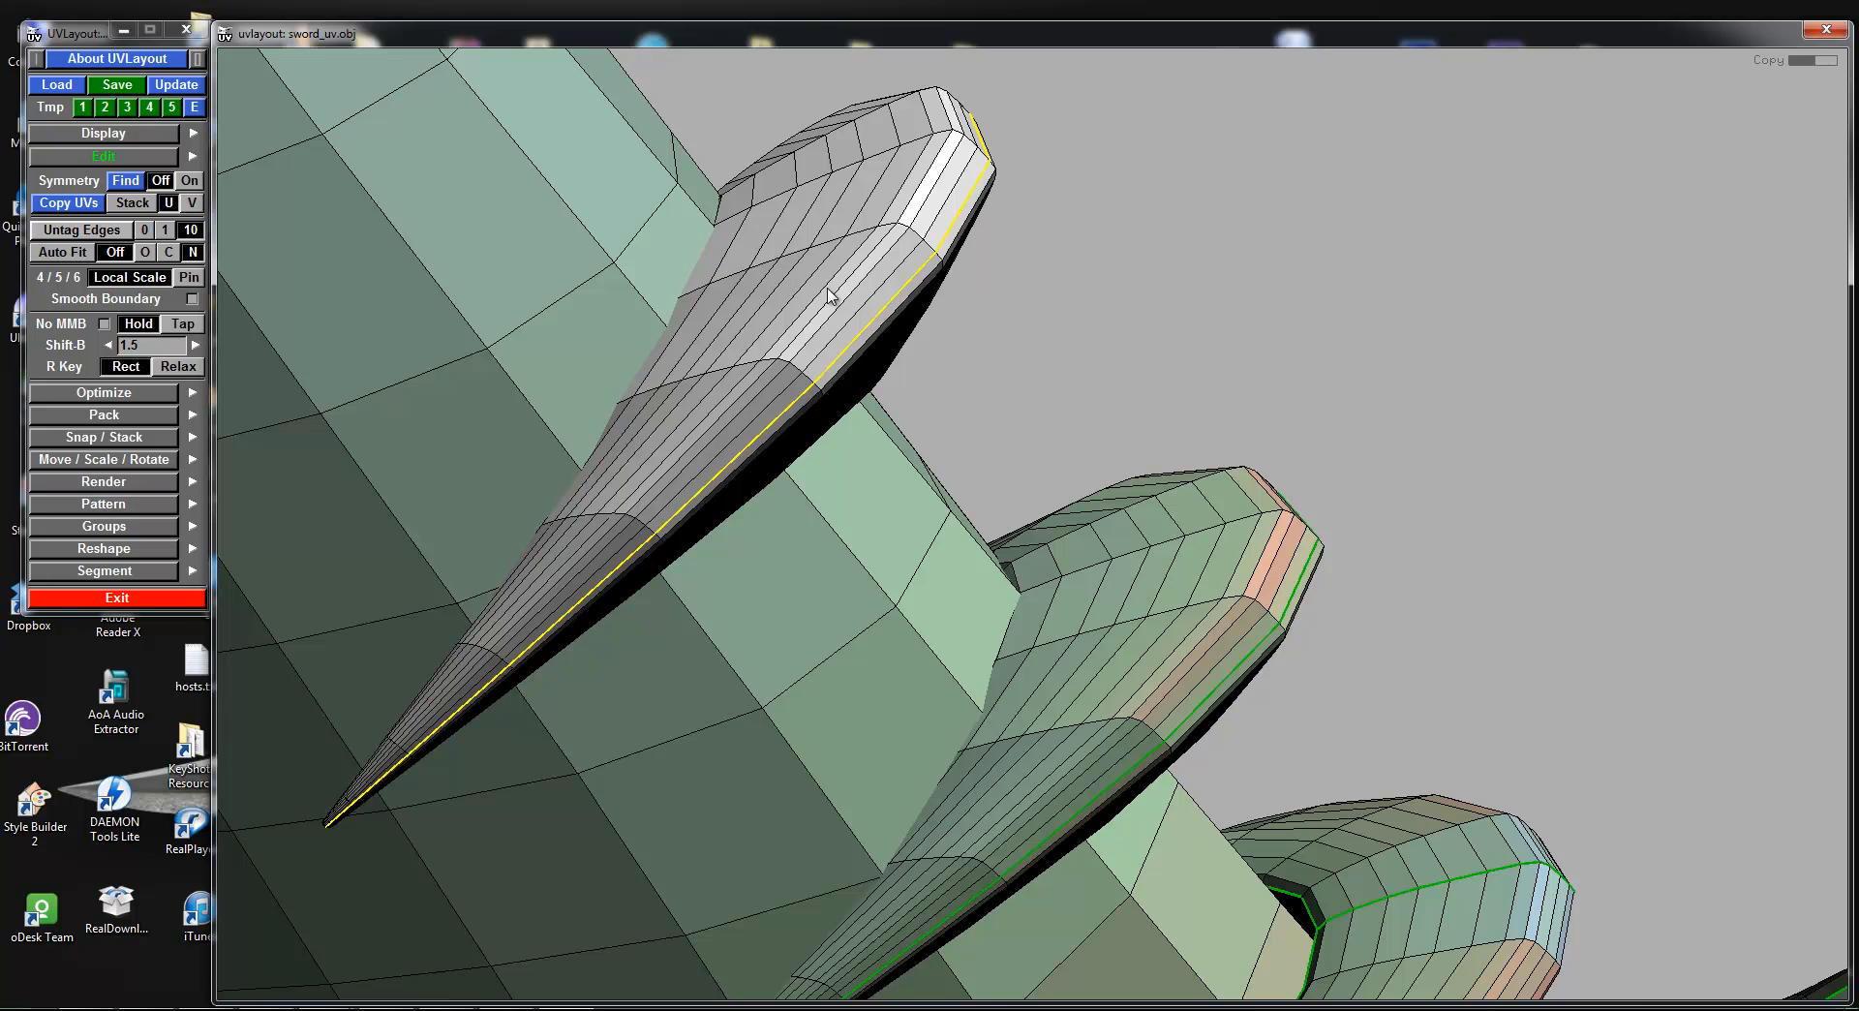
{"action": "key", "text": "space"}
{"action": "right_click_drag", "start_coordinate": [948, 258], "coordinate": [978, 320]}
{"action": "middle_click_drag", "start_coordinate": [978, 319], "coordinate": [1229, 354]}
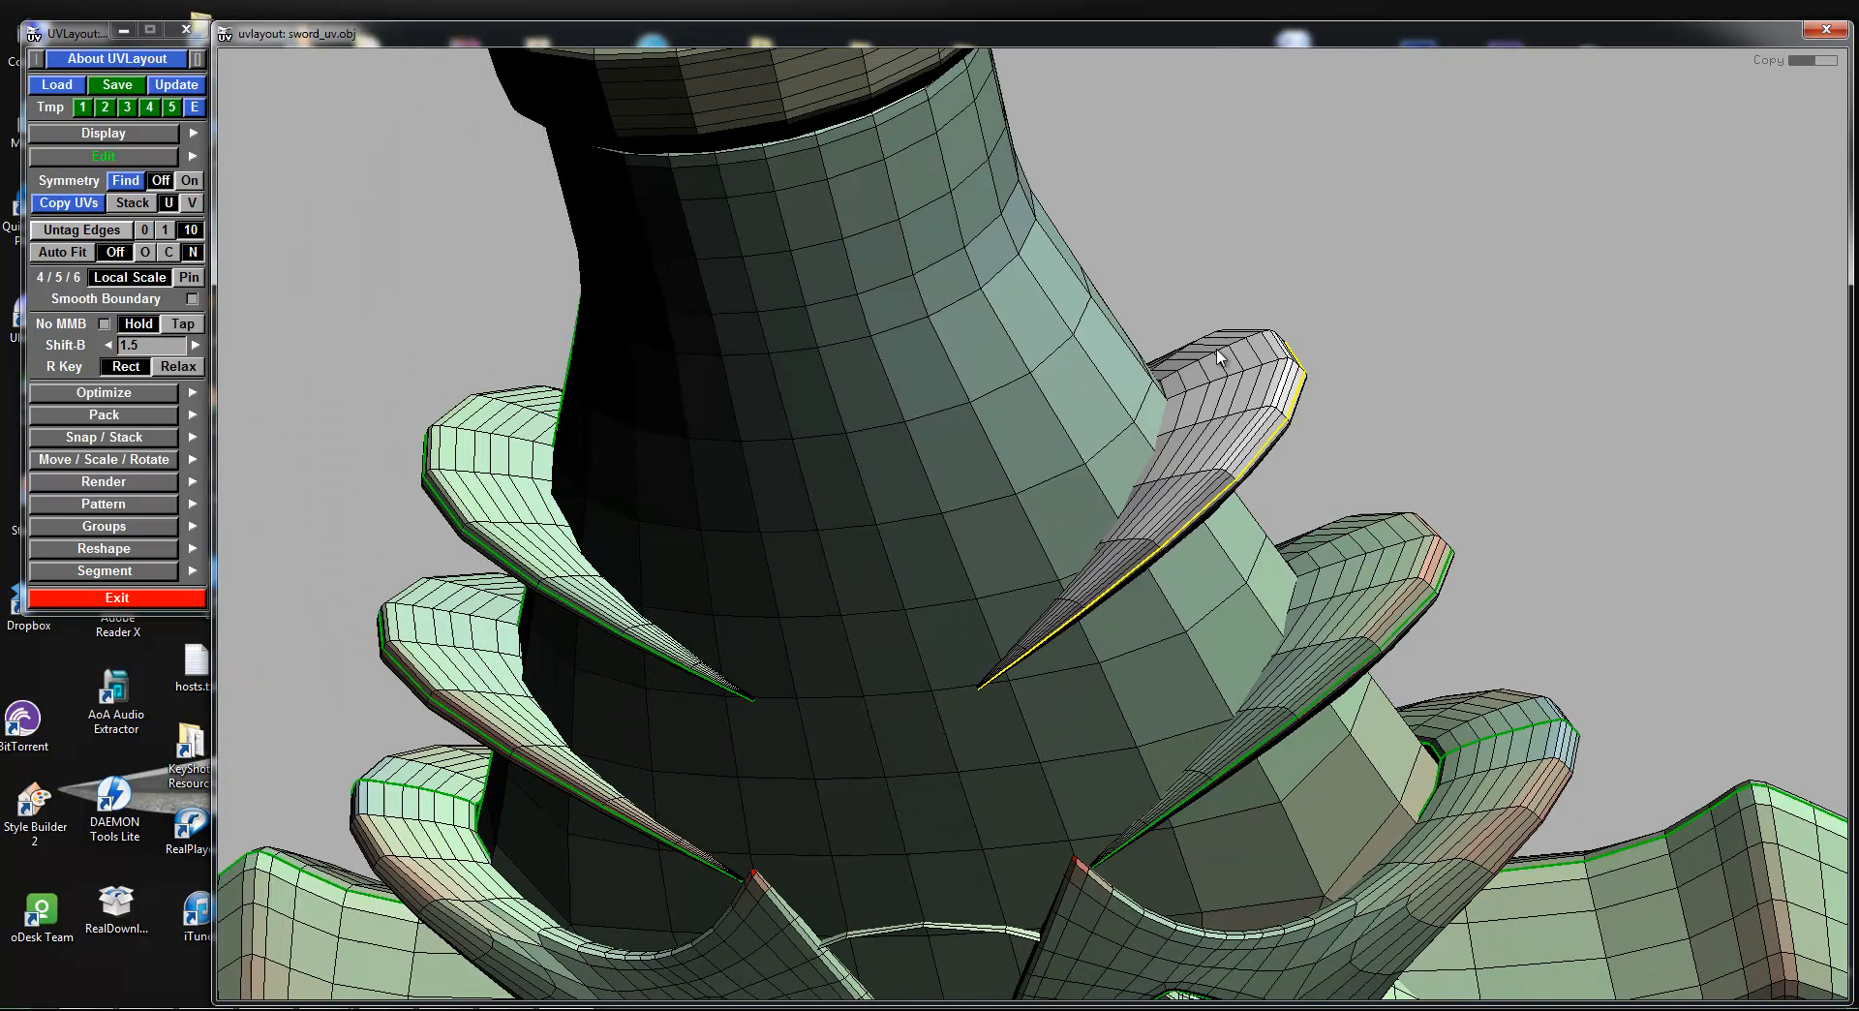
Step: Isolate the unflattened spike and weld its existing lengthwise seam
{"action": "right_click_drag", "start_coordinate": [1229, 353], "coordinate": [1216, 359]}
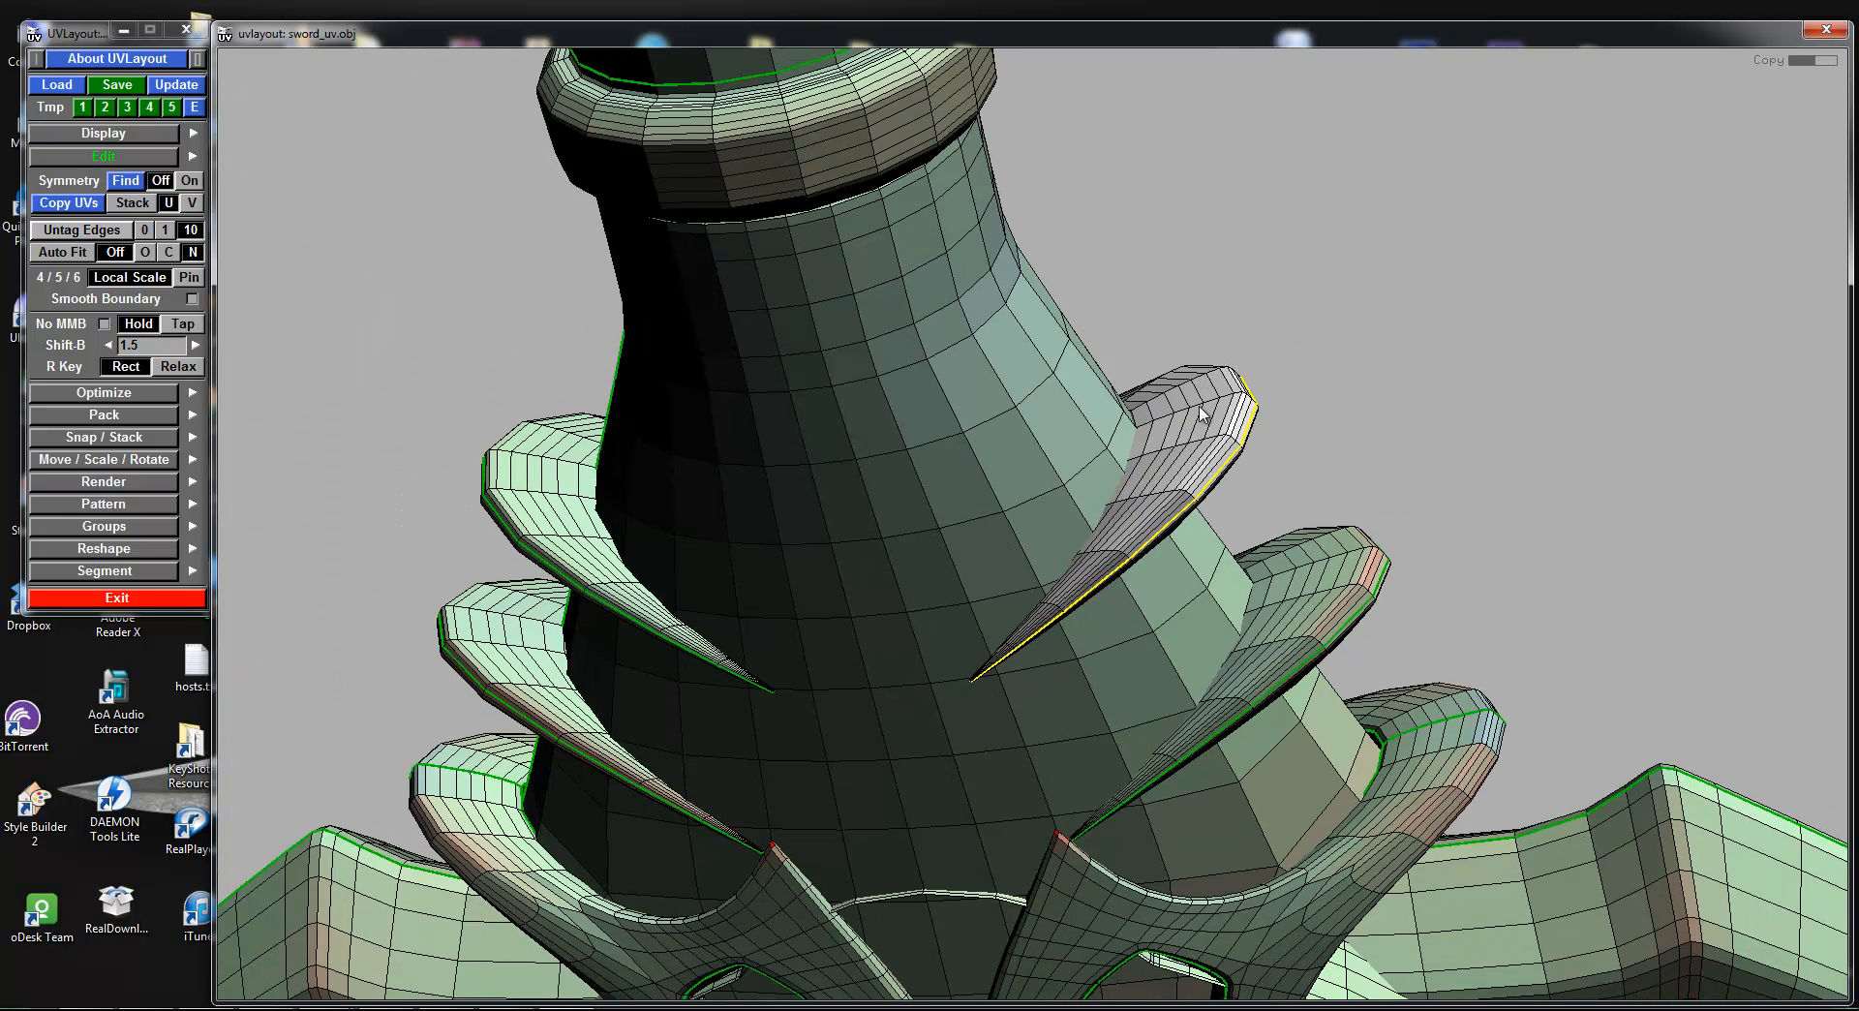
{"action": "key", "text": "1"}
{"action": "key", "text": "2"}
{"action": "left_click_drag", "start_coordinate": [1200, 409], "coordinate": [1588, 820]}
{"action": "right_click_drag", "start_coordinate": [1589, 819], "coordinate": [1134, 405]}
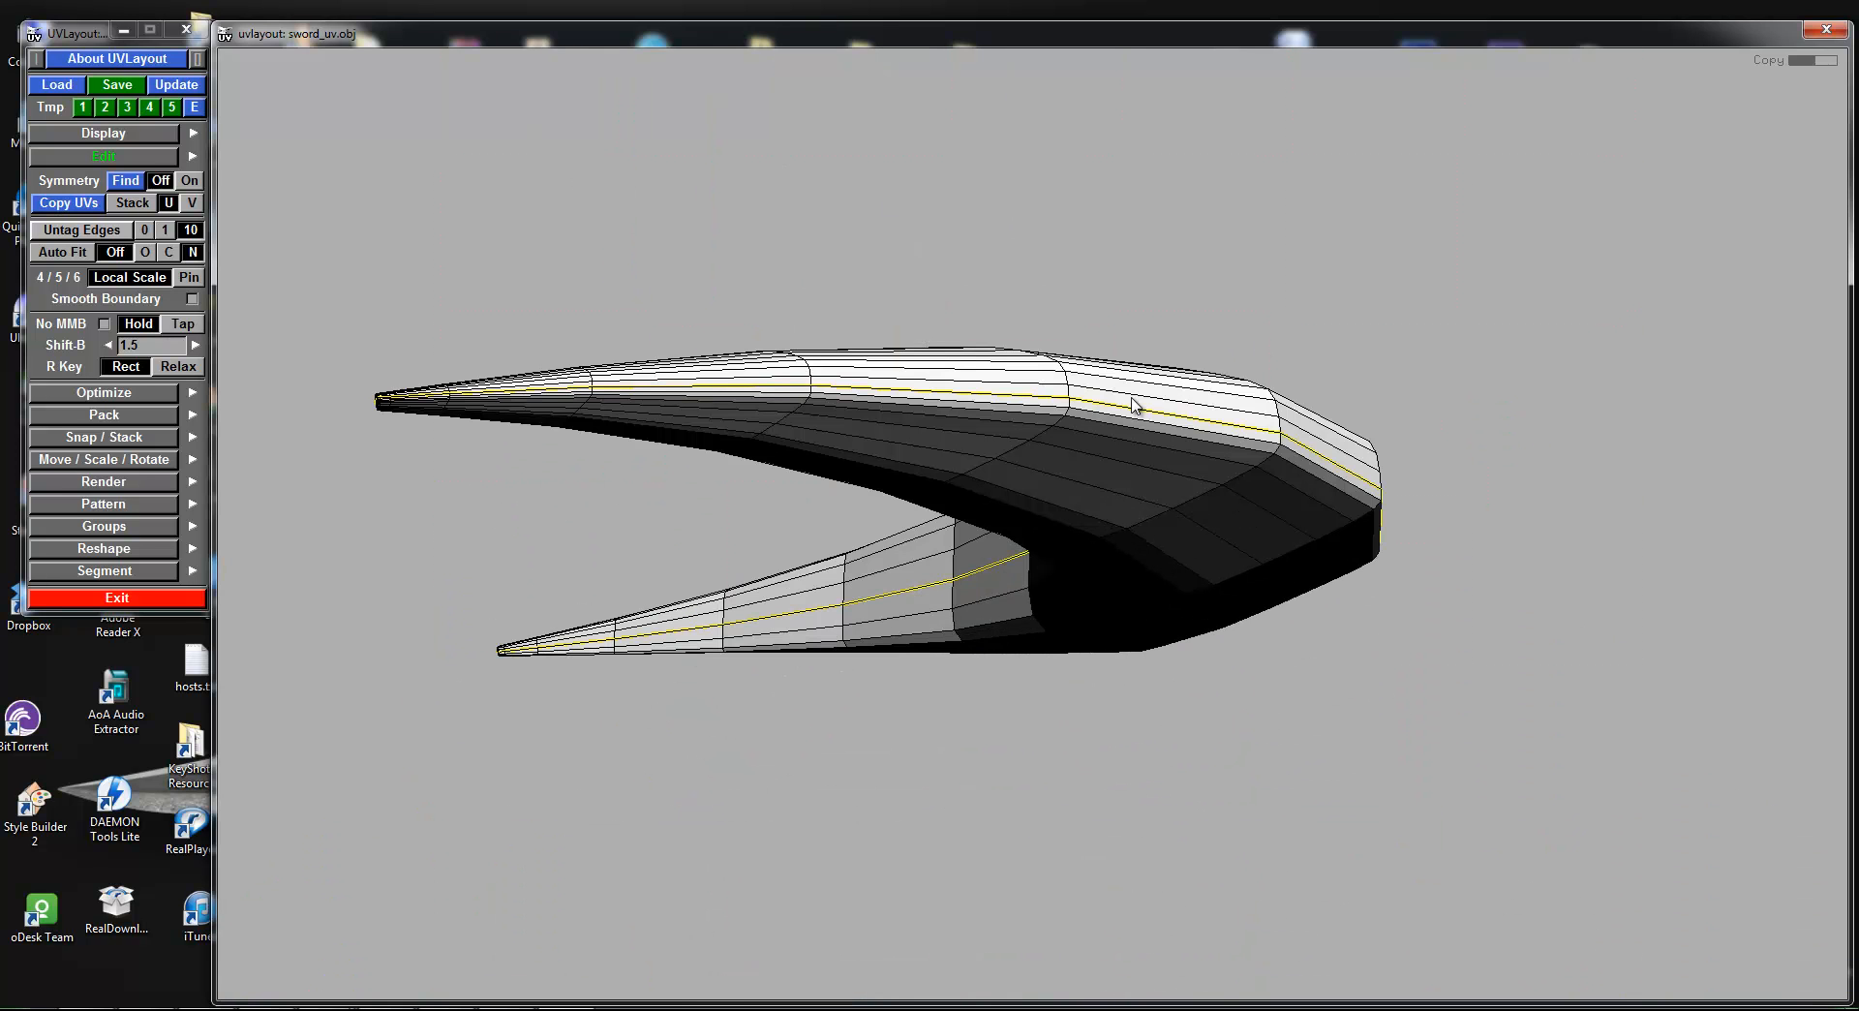
{"action": "key", "text": "w"}
{"action": "key", "text": "w"}
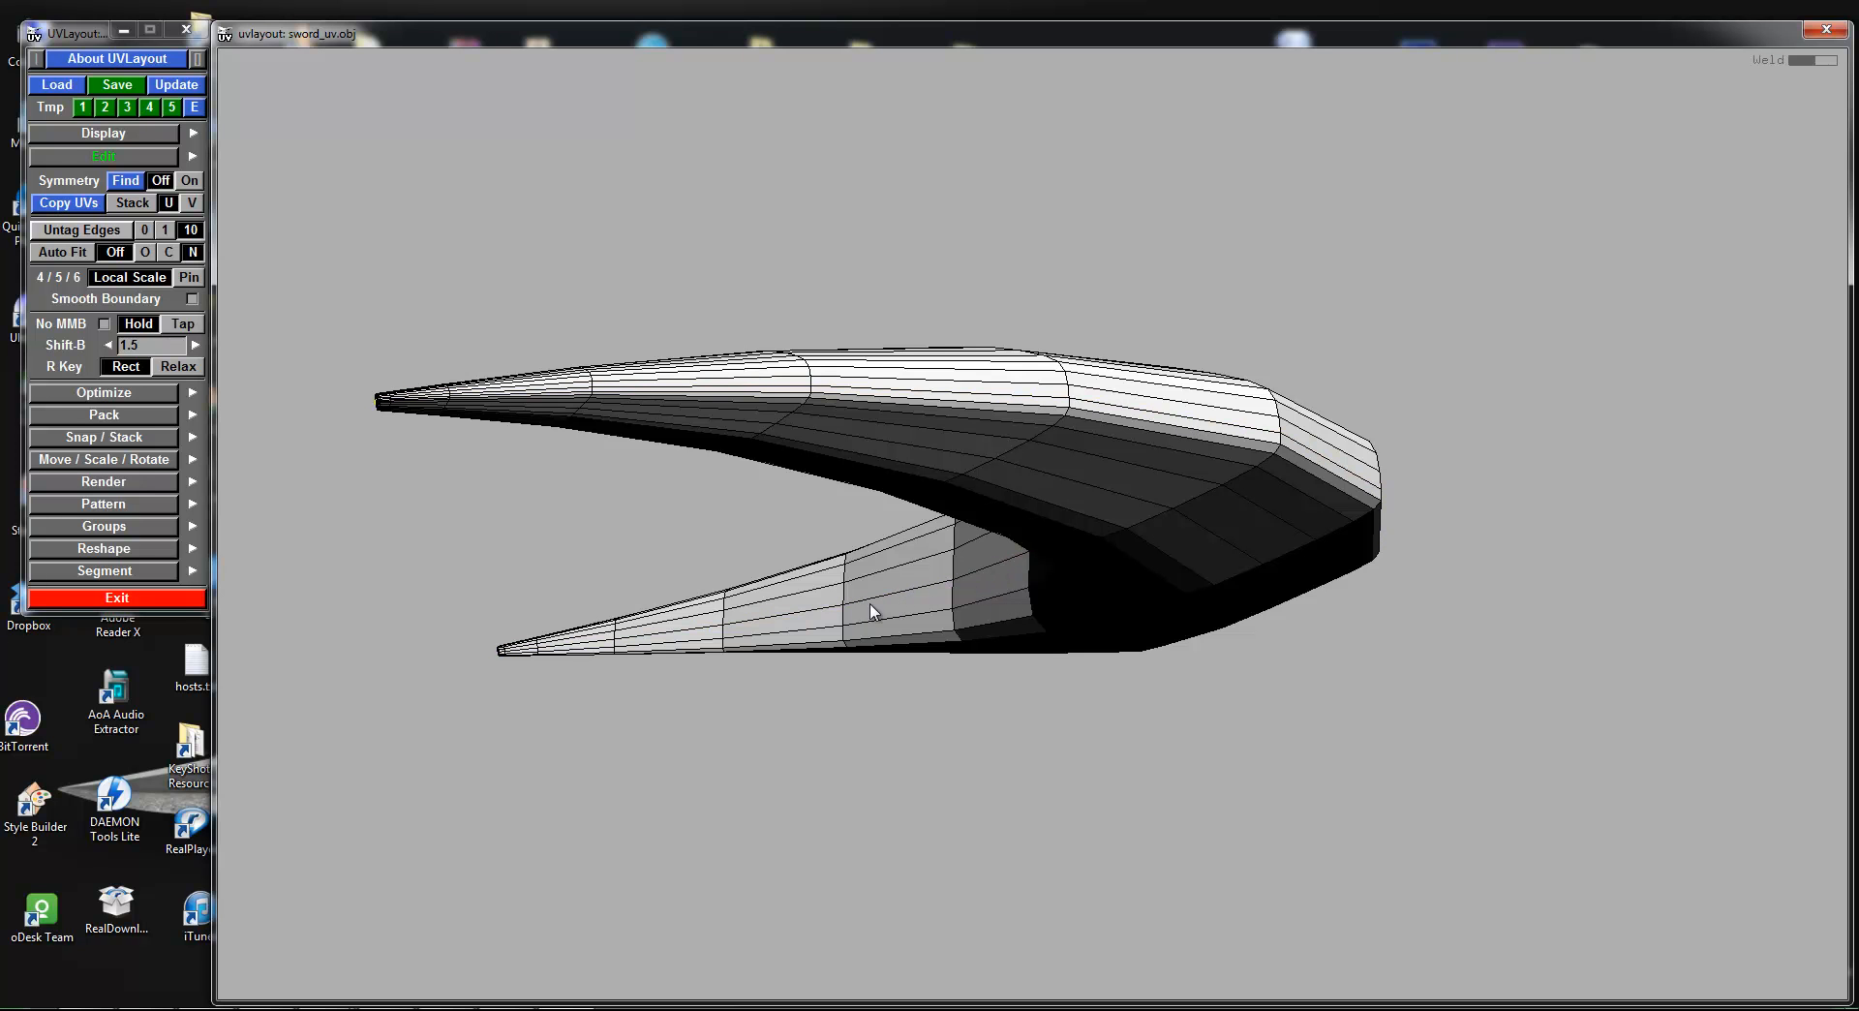
Step: Cut a new lengthwise seam along both prongs of the isolated spike
{"action": "left_click_drag", "start_coordinate": [946, 471], "coordinate": [1116, 514]}
{"action": "left_click_drag", "start_coordinate": [1173, 401], "coordinate": [1147, 268]}
{"action": "left_click_drag", "start_coordinate": [1073, 92], "coordinate": [930, 319]}
{"action": "key", "text": "c"}
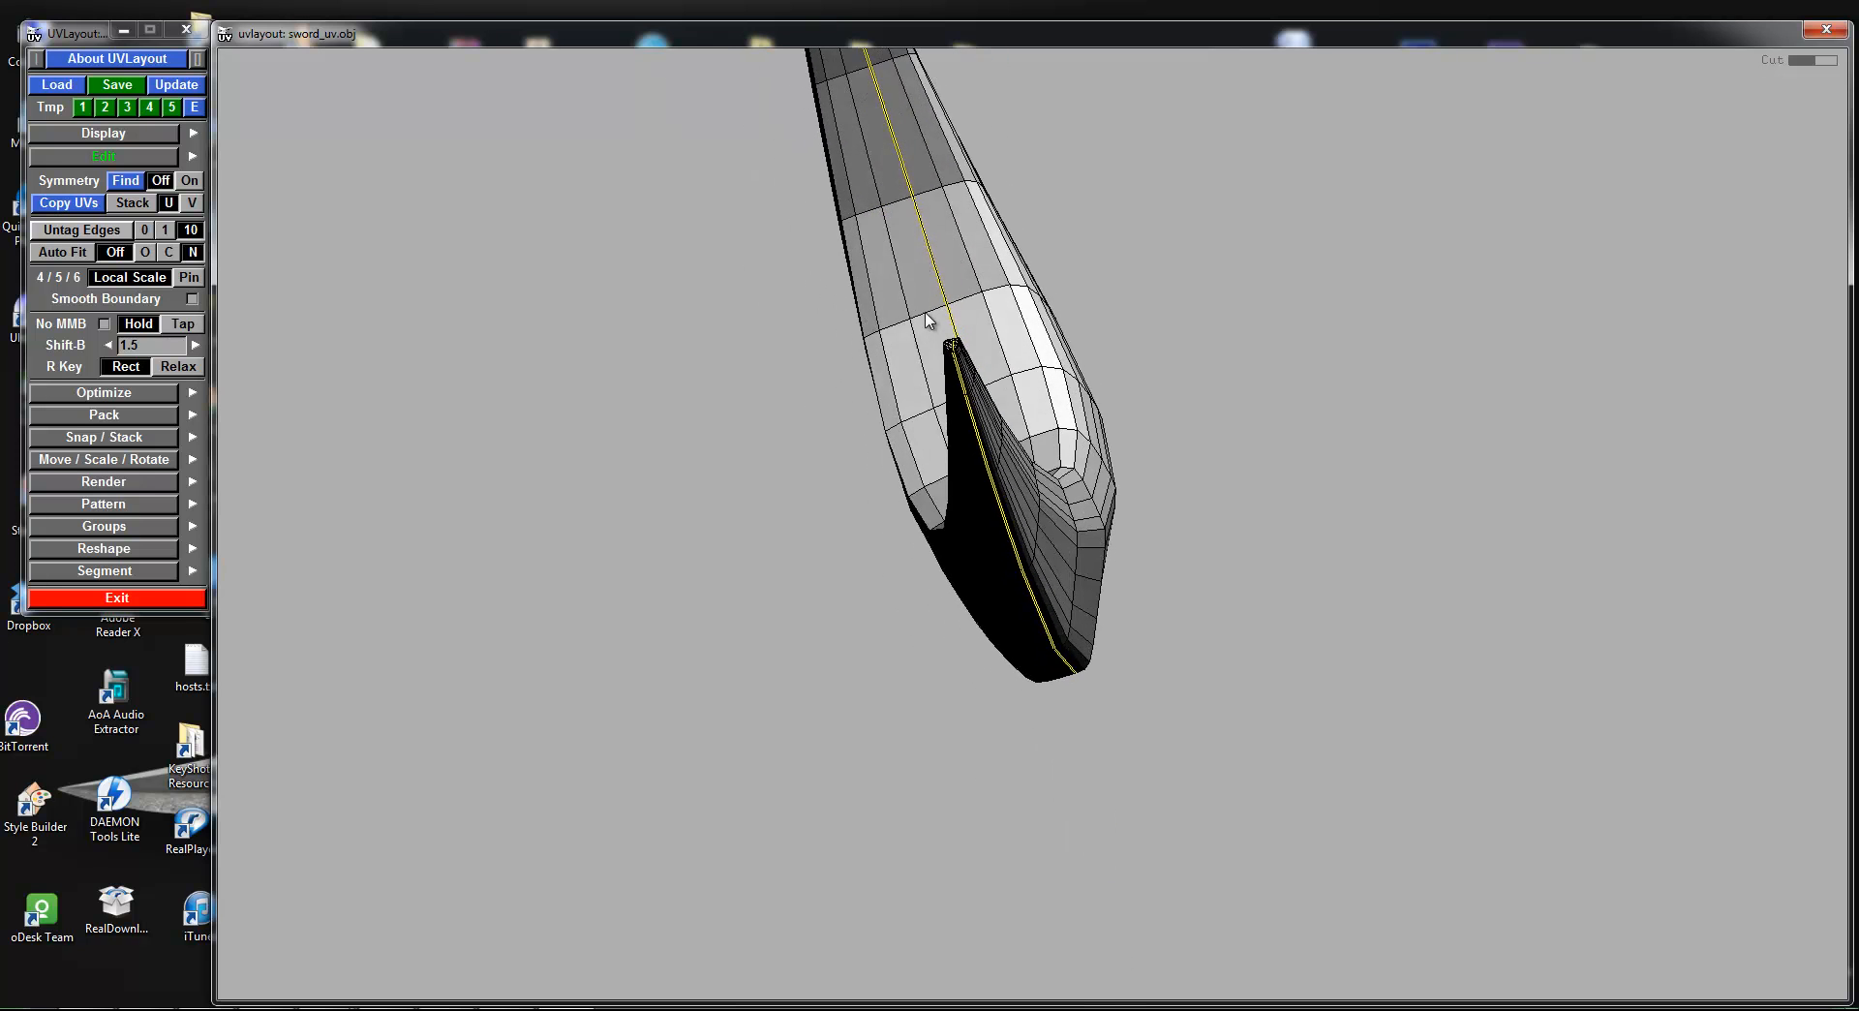
{"action": "right_click_drag", "start_coordinate": [925, 313], "coordinate": [1357, 621]}
{"action": "left_click_drag", "start_coordinate": [1357, 622], "coordinate": [1201, 618]}
{"action": "right_click_drag", "start_coordinate": [981, 359], "coordinate": [954, 457]}
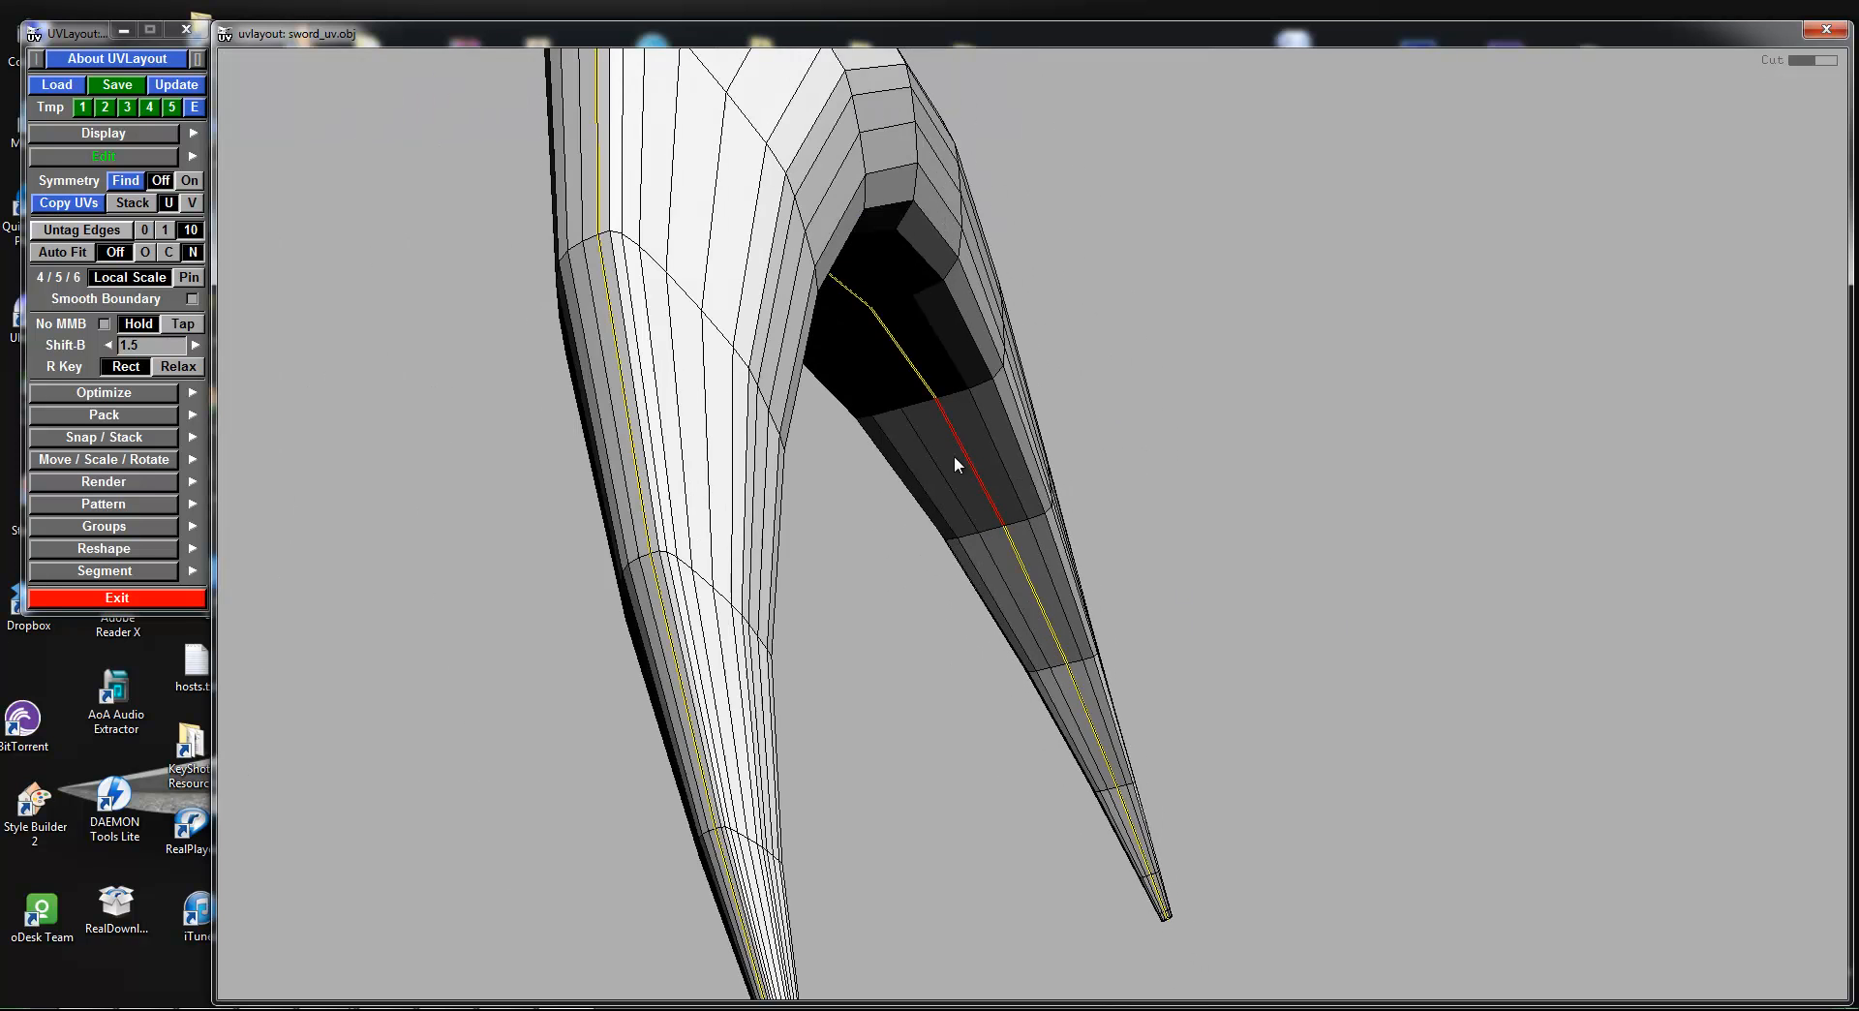
{"action": "left_click_drag", "start_coordinate": [956, 464], "coordinate": [1047, 337]}
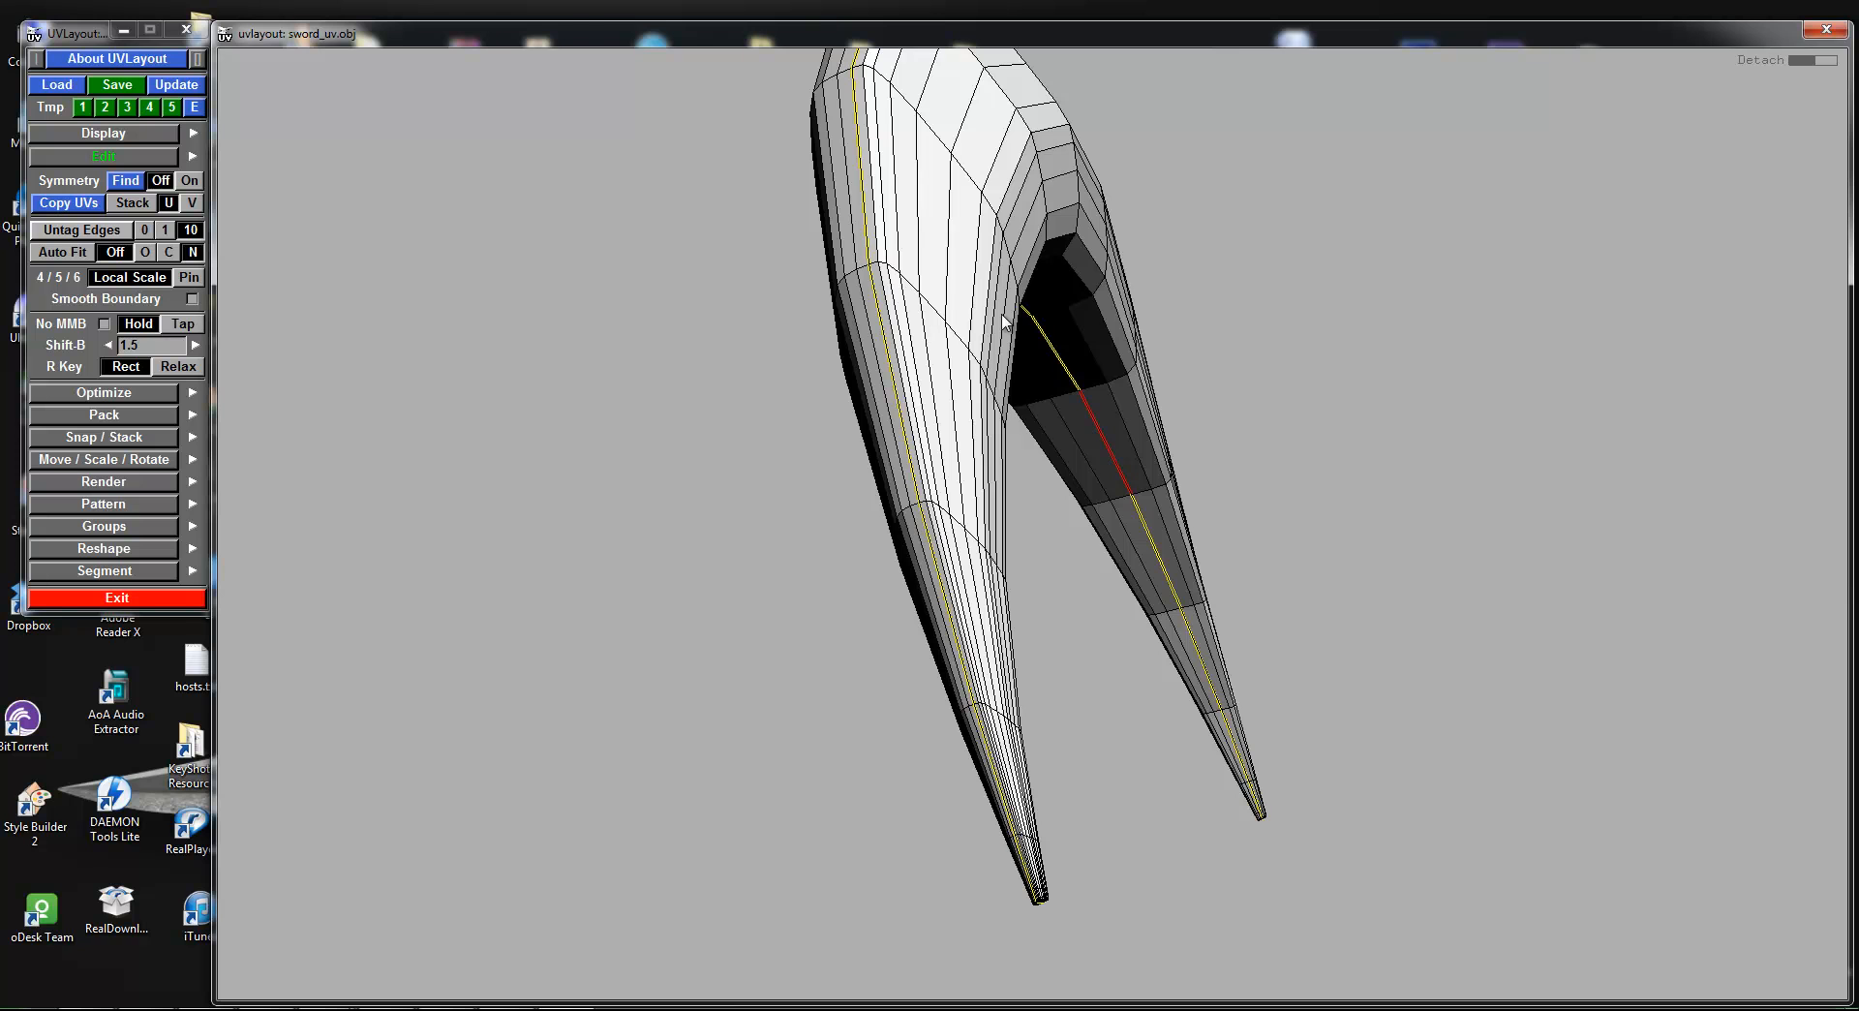
Step: Examine the recut spike's seam from all sides, around both prongs and the outer bend
{"action": "right_click_drag", "start_coordinate": [1002, 315], "coordinate": [1058, 353]}
{"action": "left_click_drag", "start_coordinate": [1058, 352], "coordinate": [1111, 277]}
{"action": "right_click_drag", "start_coordinate": [1111, 277], "coordinate": [1363, 517]}
{"action": "left_click_drag", "start_coordinate": [1205, 462], "coordinate": [908, 426]}
{"action": "left_click_drag", "start_coordinate": [1118, 452], "coordinate": [1256, 457]}
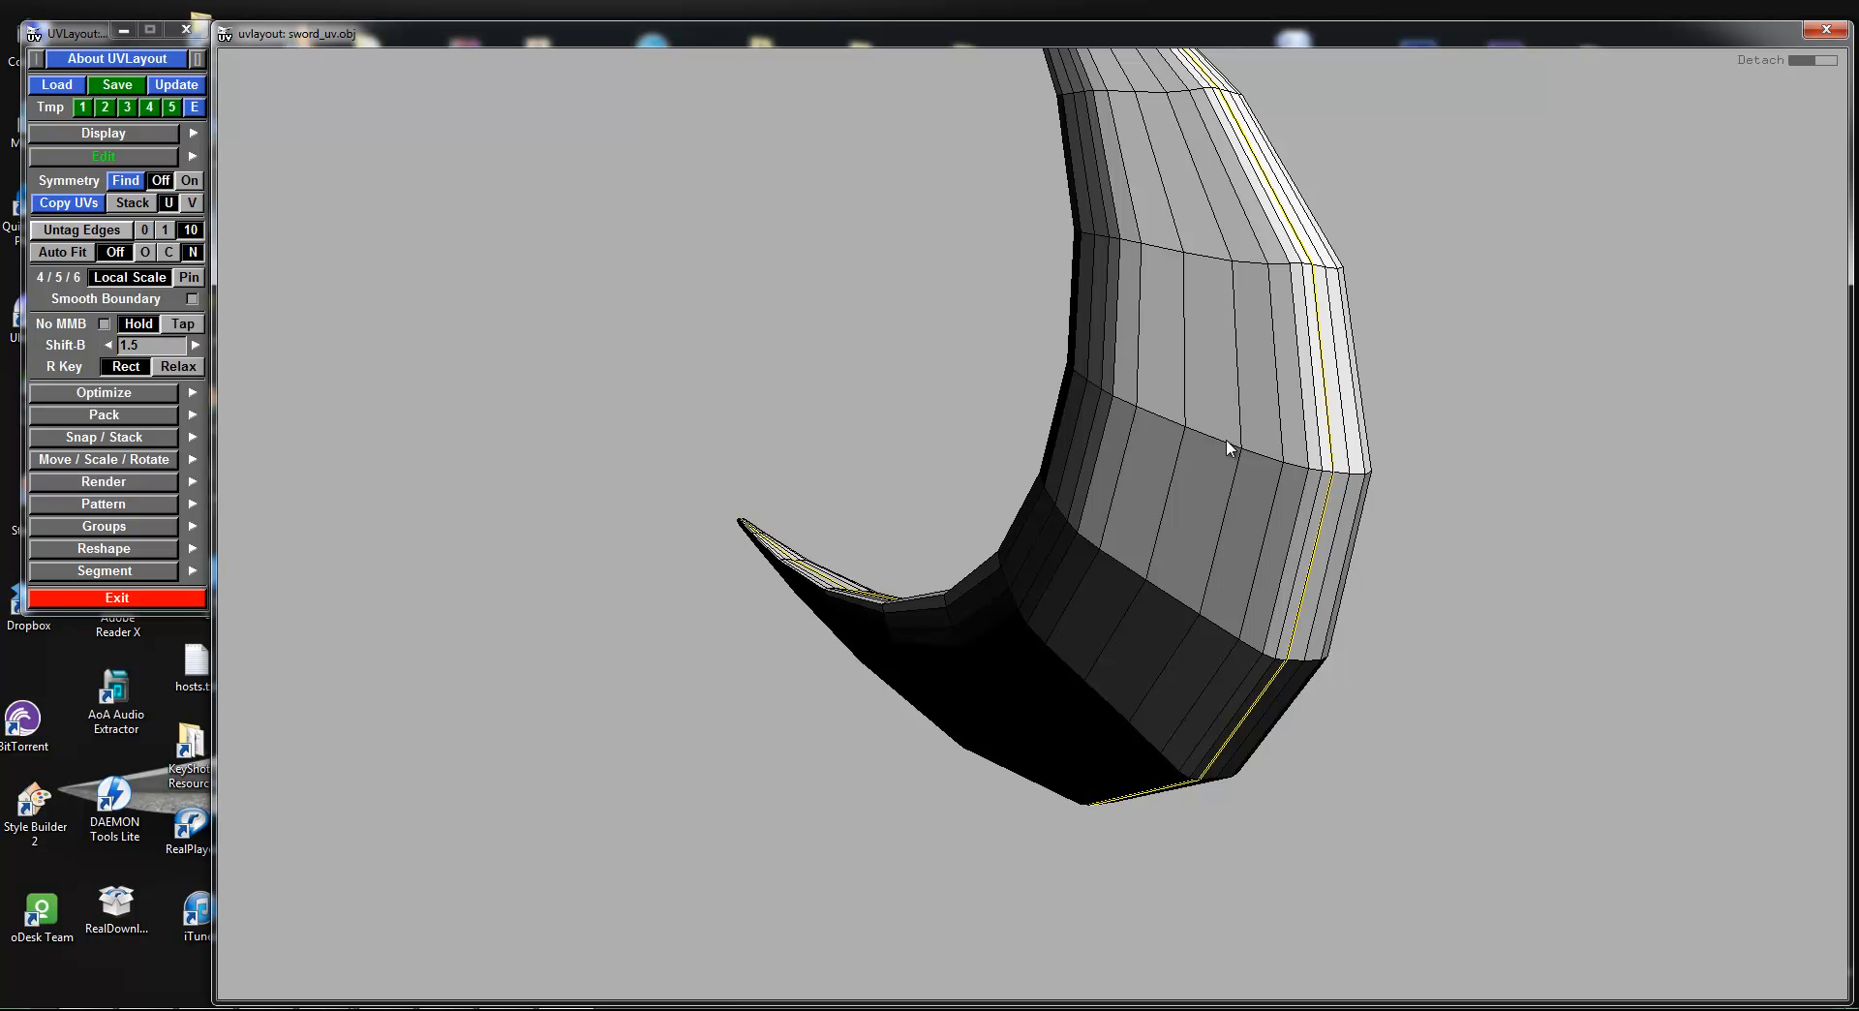
{"action": "right_click_drag", "start_coordinate": [1226, 439], "coordinate": [1160, 453]}
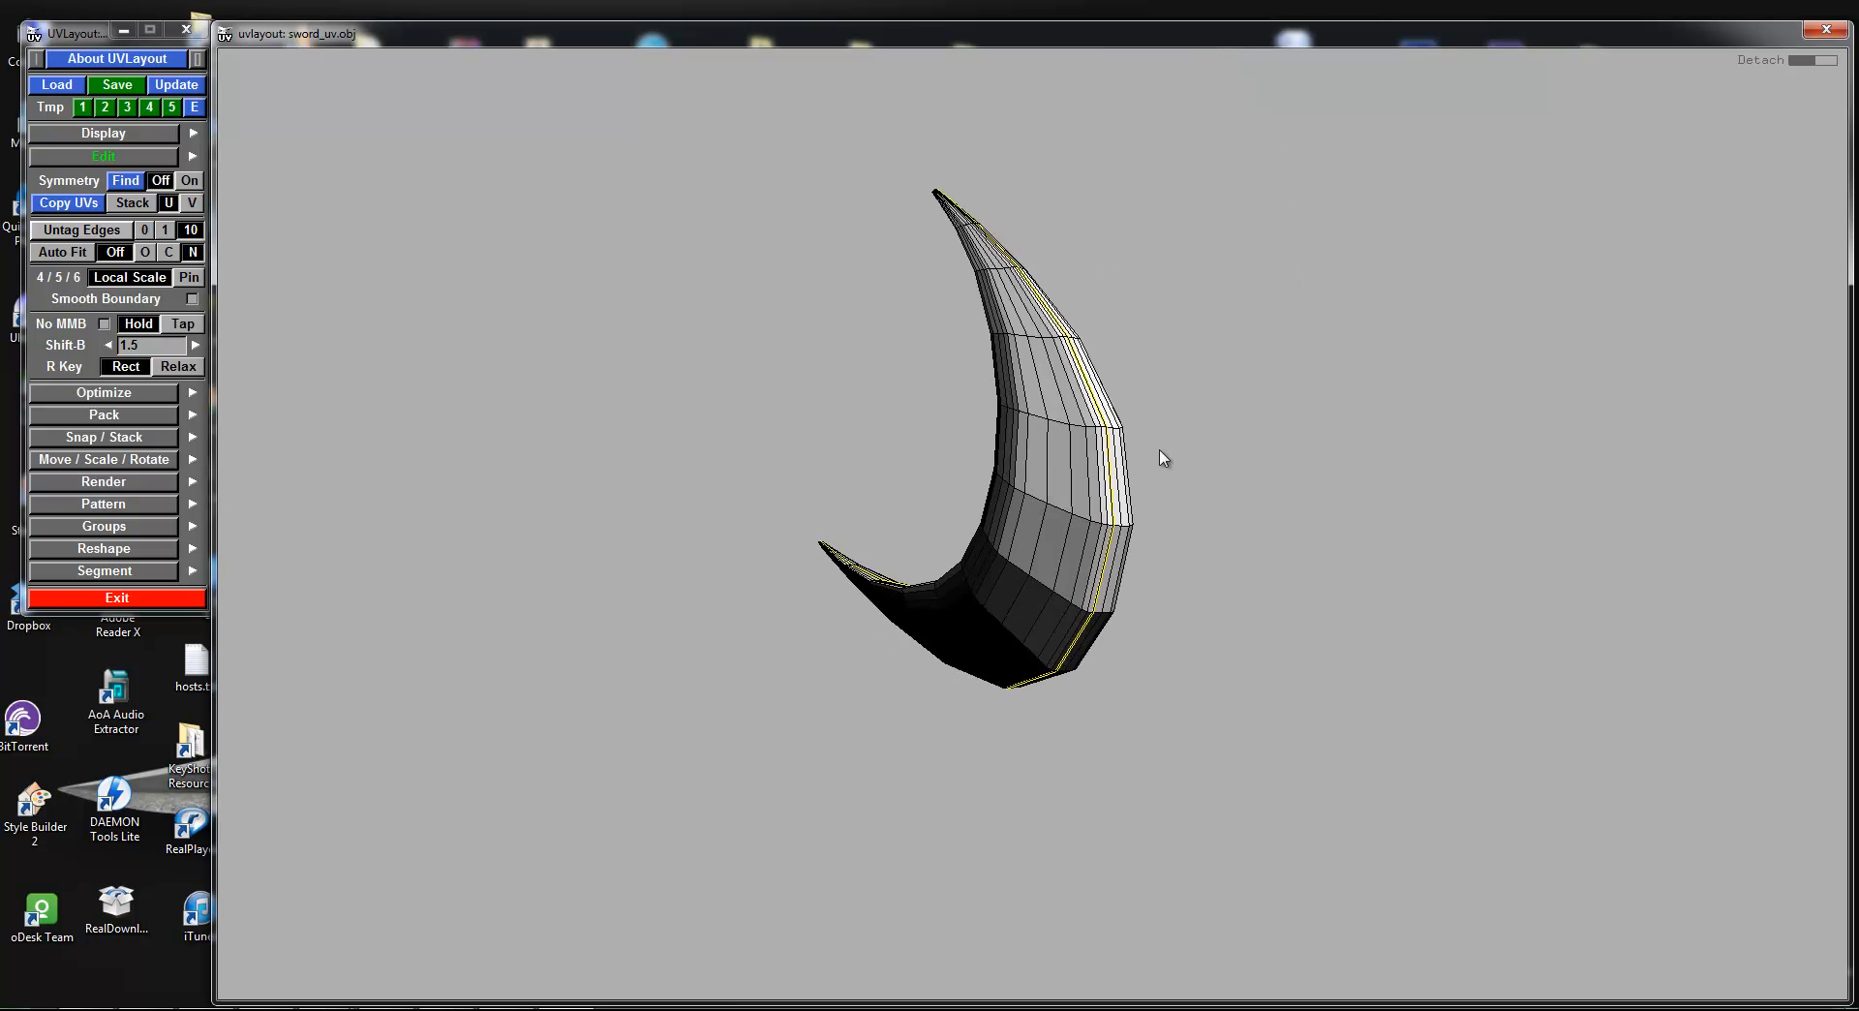
{"action": "left_click_drag", "start_coordinate": [1160, 453], "coordinate": [1379, 548]}
{"action": "right_click_drag", "start_coordinate": [1379, 548], "coordinate": [1454, 560]}
Step: In UV space, turn the separate pair of crescent shells and place it beside the other four in two rows of three
{"action": "key", "text": "1"}
{"action": "middle_click_drag", "start_coordinate": [1404, 483], "coordinate": [1065, 484]}
{"action": "right_click_drag", "start_coordinate": [1064, 484], "coordinate": [1627, 630]}
{"action": "middle_click_drag", "start_coordinate": [1627, 631], "coordinate": [1266, 599]}
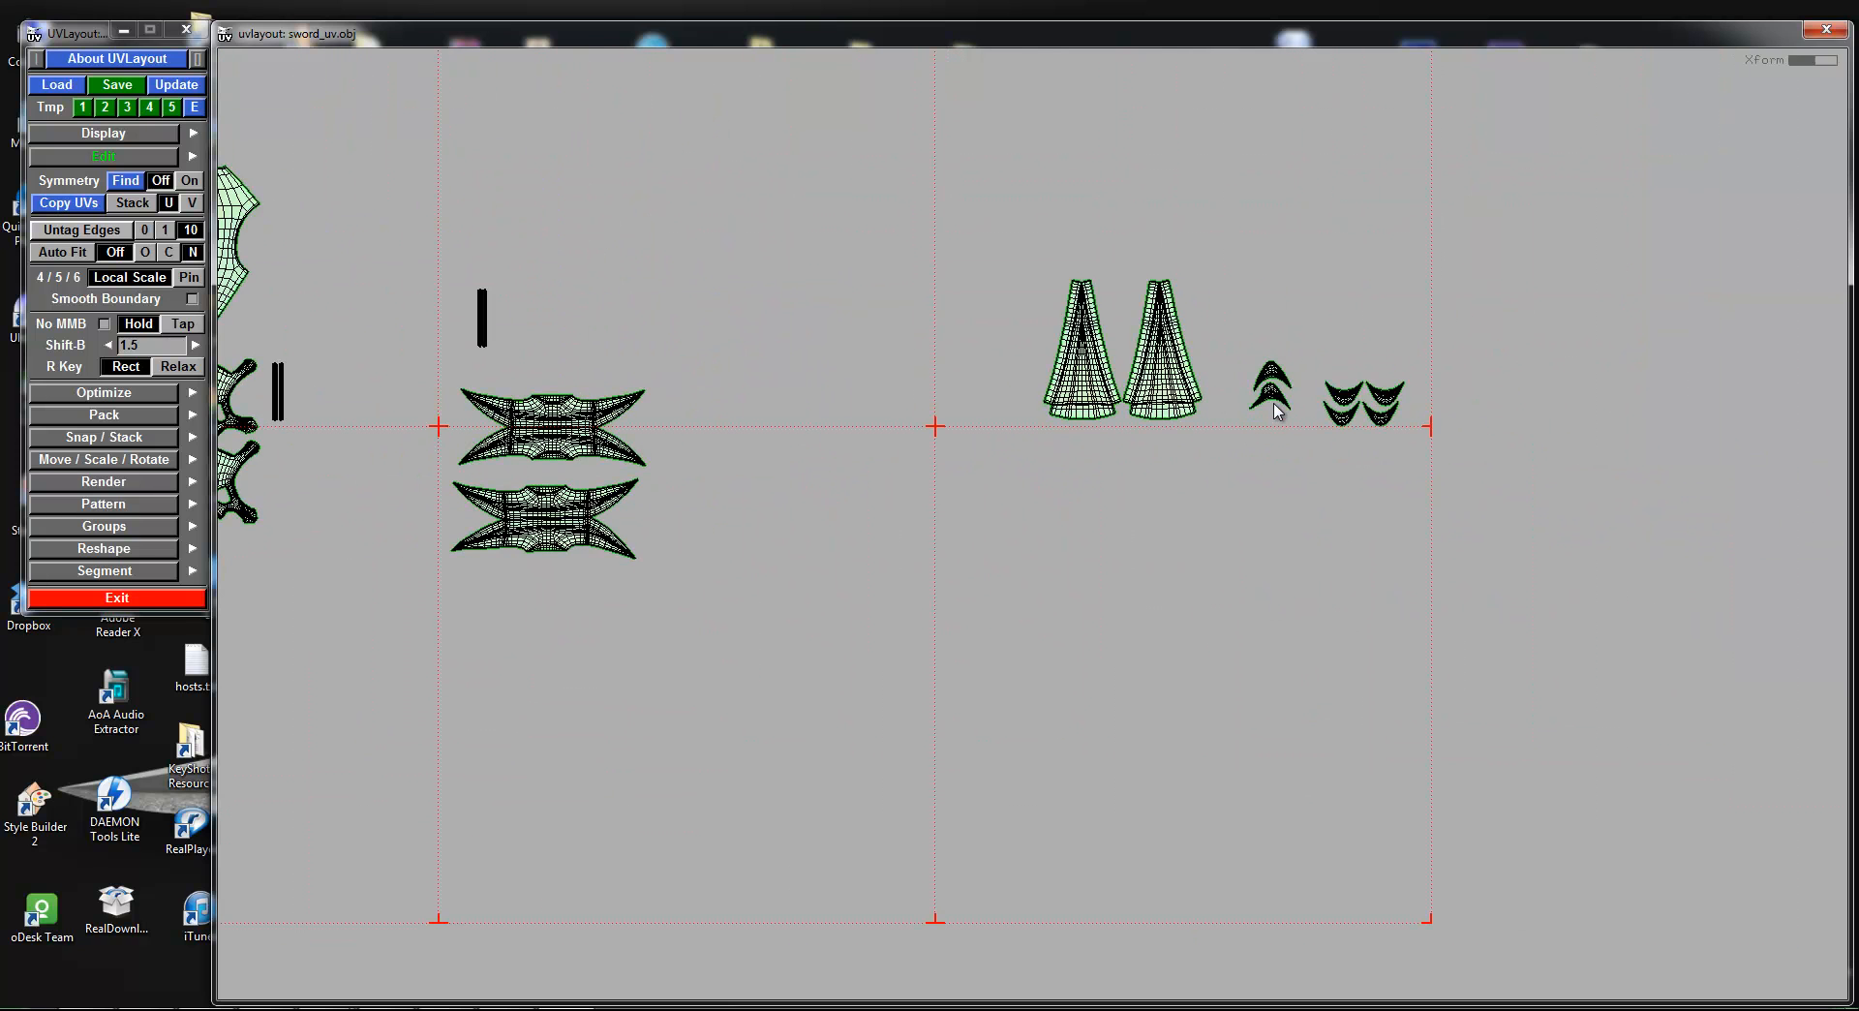
{"action": "right_click_drag", "start_coordinate": [1280, 402], "coordinate": [1336, 518]}
{"action": "left_click_drag", "start_coordinate": [1309, 305], "coordinate": [1705, 337]}
{"action": "middle_click_drag", "start_coordinate": [1382, 402], "coordinate": [1426, 408]}
{"action": "left_click_drag", "start_coordinate": [1411, 409], "coordinate": [1425, 414]}
{"action": "left_click", "coordinate": [1506, 530]}
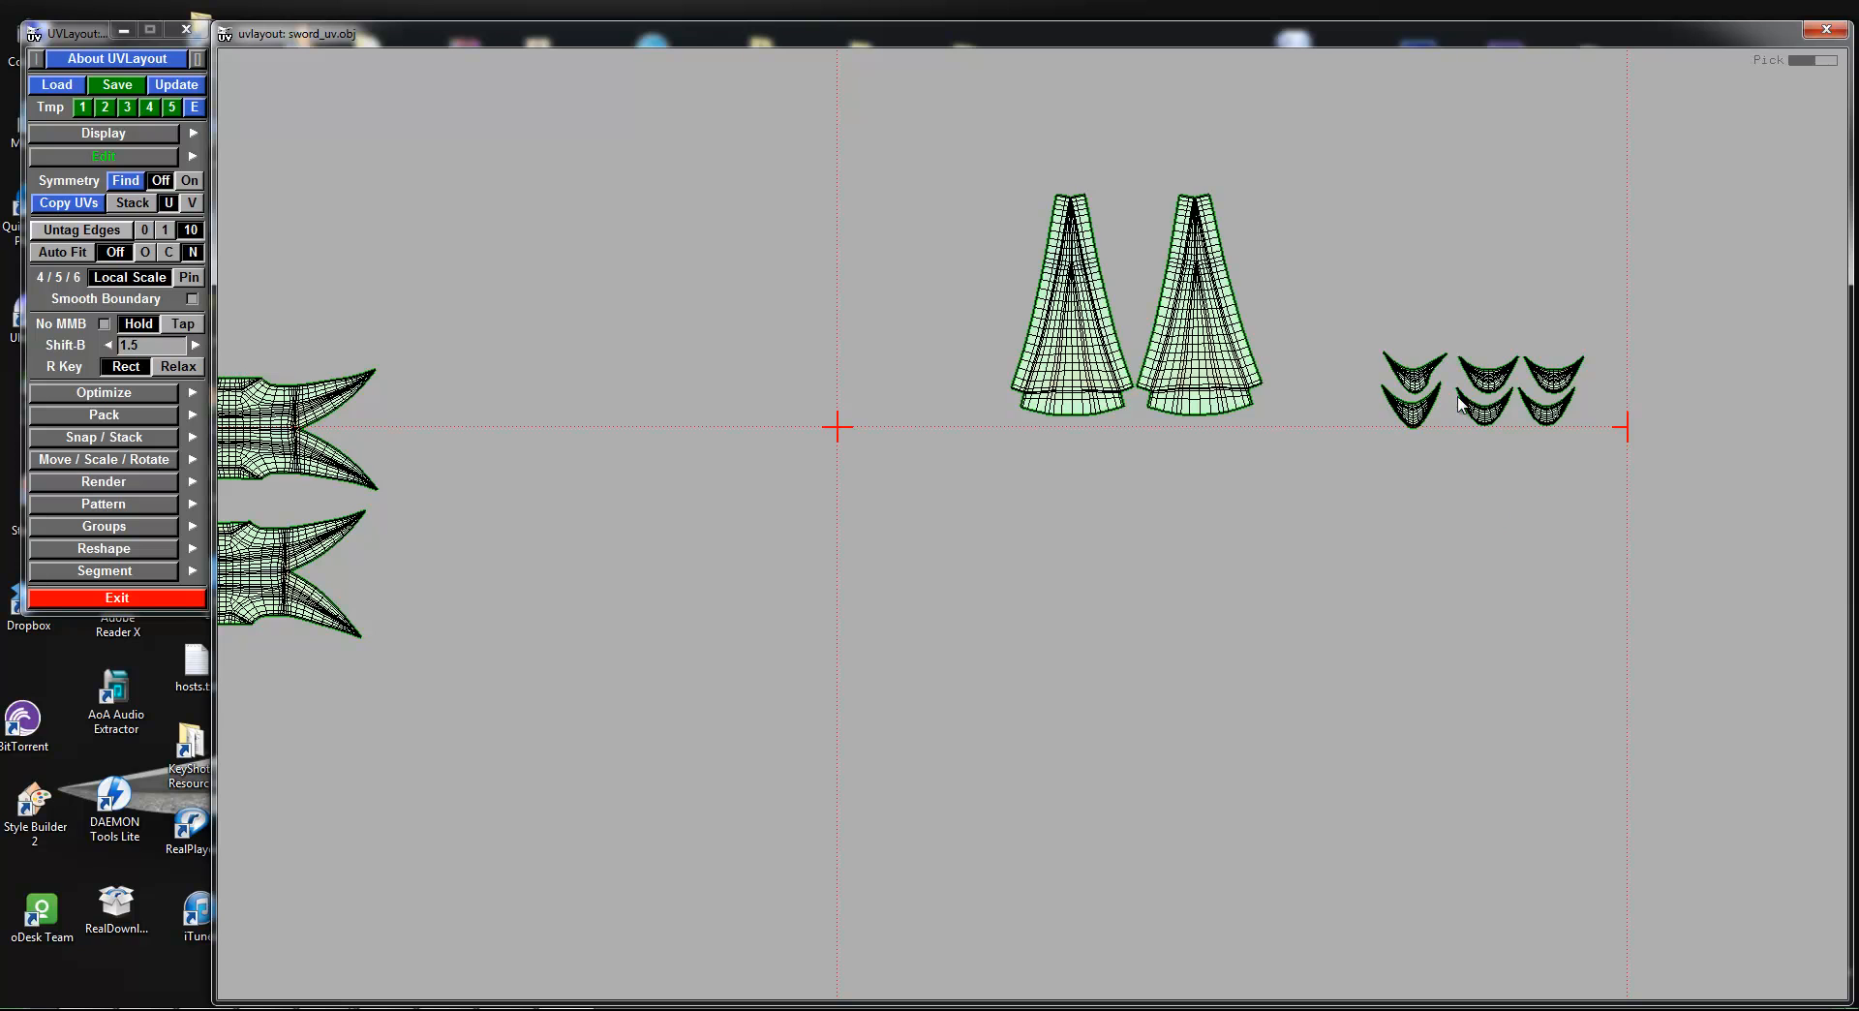
Step: Move the separate pair of thin strip shells beside the other two strips next to the winged shells
{"action": "scroll", "coordinate": [1365, 743], "scroll_direction": "down", "scroll_amount": 5}
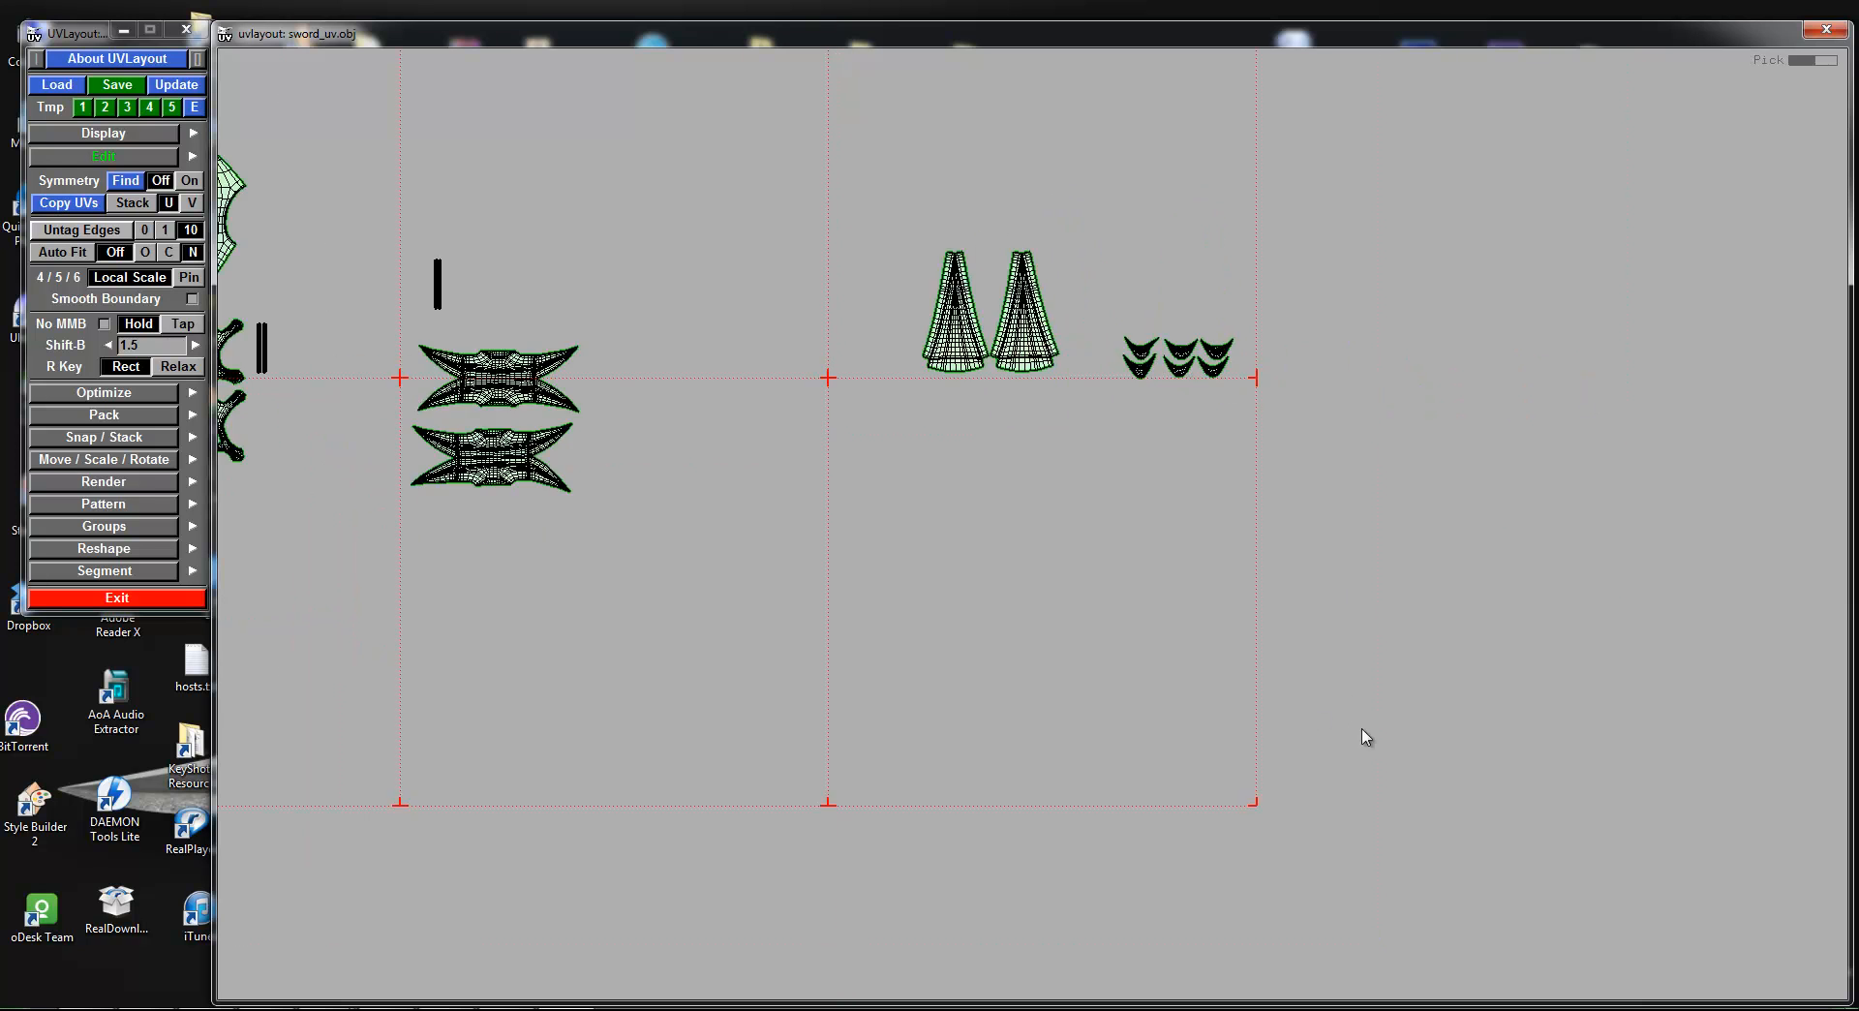
{"action": "scroll", "coordinate": [1538, 680], "scroll_direction": "up", "scroll_amount": 1}
{"action": "middle_click_drag", "start_coordinate": [718, 725], "coordinate": [1609, 654]}
{"action": "middle_click_drag", "start_coordinate": [966, 647], "coordinate": [1191, 742]}
{"action": "right_click_drag", "start_coordinate": [1142, 703], "coordinate": [1065, 695]}
{"action": "middle_click_drag", "start_coordinate": [1066, 695], "coordinate": [823, 609]}
{"action": "right_click_drag", "start_coordinate": [823, 609], "coordinate": [1190, 711]}
{"action": "middle_click_drag", "start_coordinate": [1074, 691], "coordinate": [626, 679]}
{"action": "middle_click_drag", "start_coordinate": [1311, 707], "coordinate": [970, 709]}
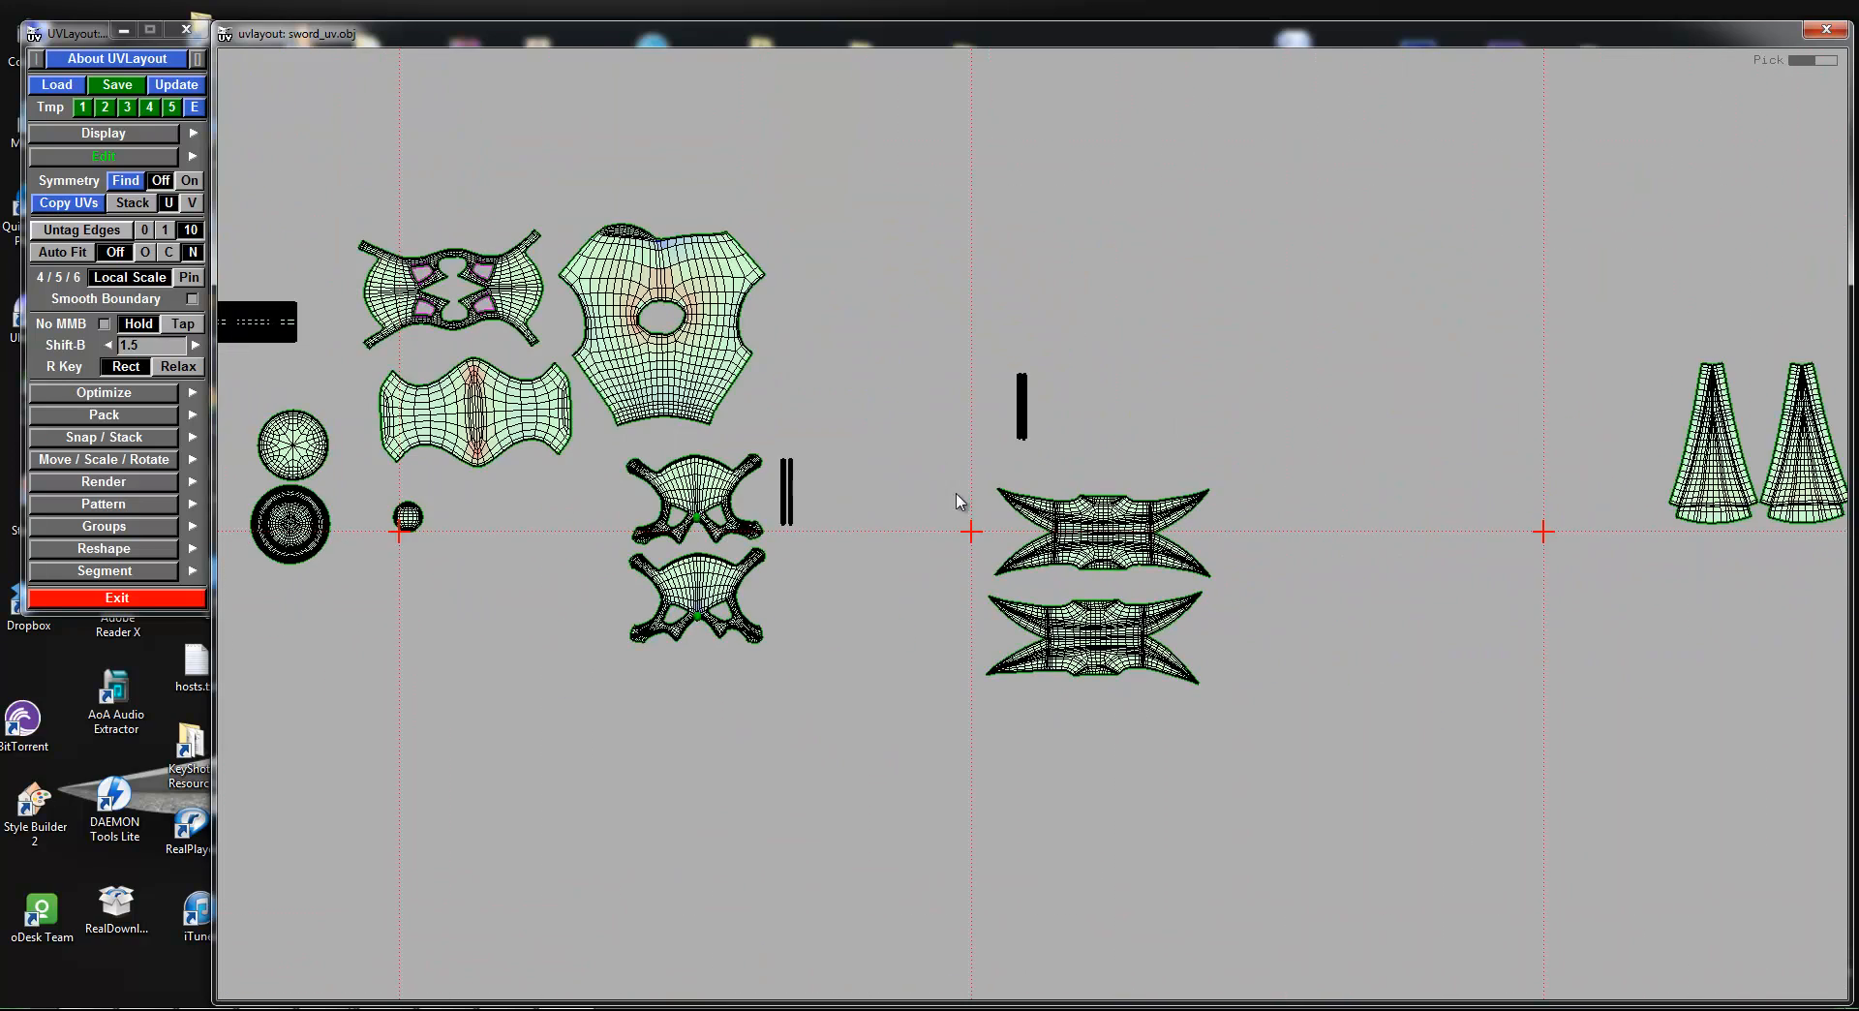
{"action": "scroll", "coordinate": [1006, 542], "scroll_direction": "up", "scroll_amount": 1}
{"action": "left_click_drag", "start_coordinate": [945, 244], "coordinate": [664, 496]}
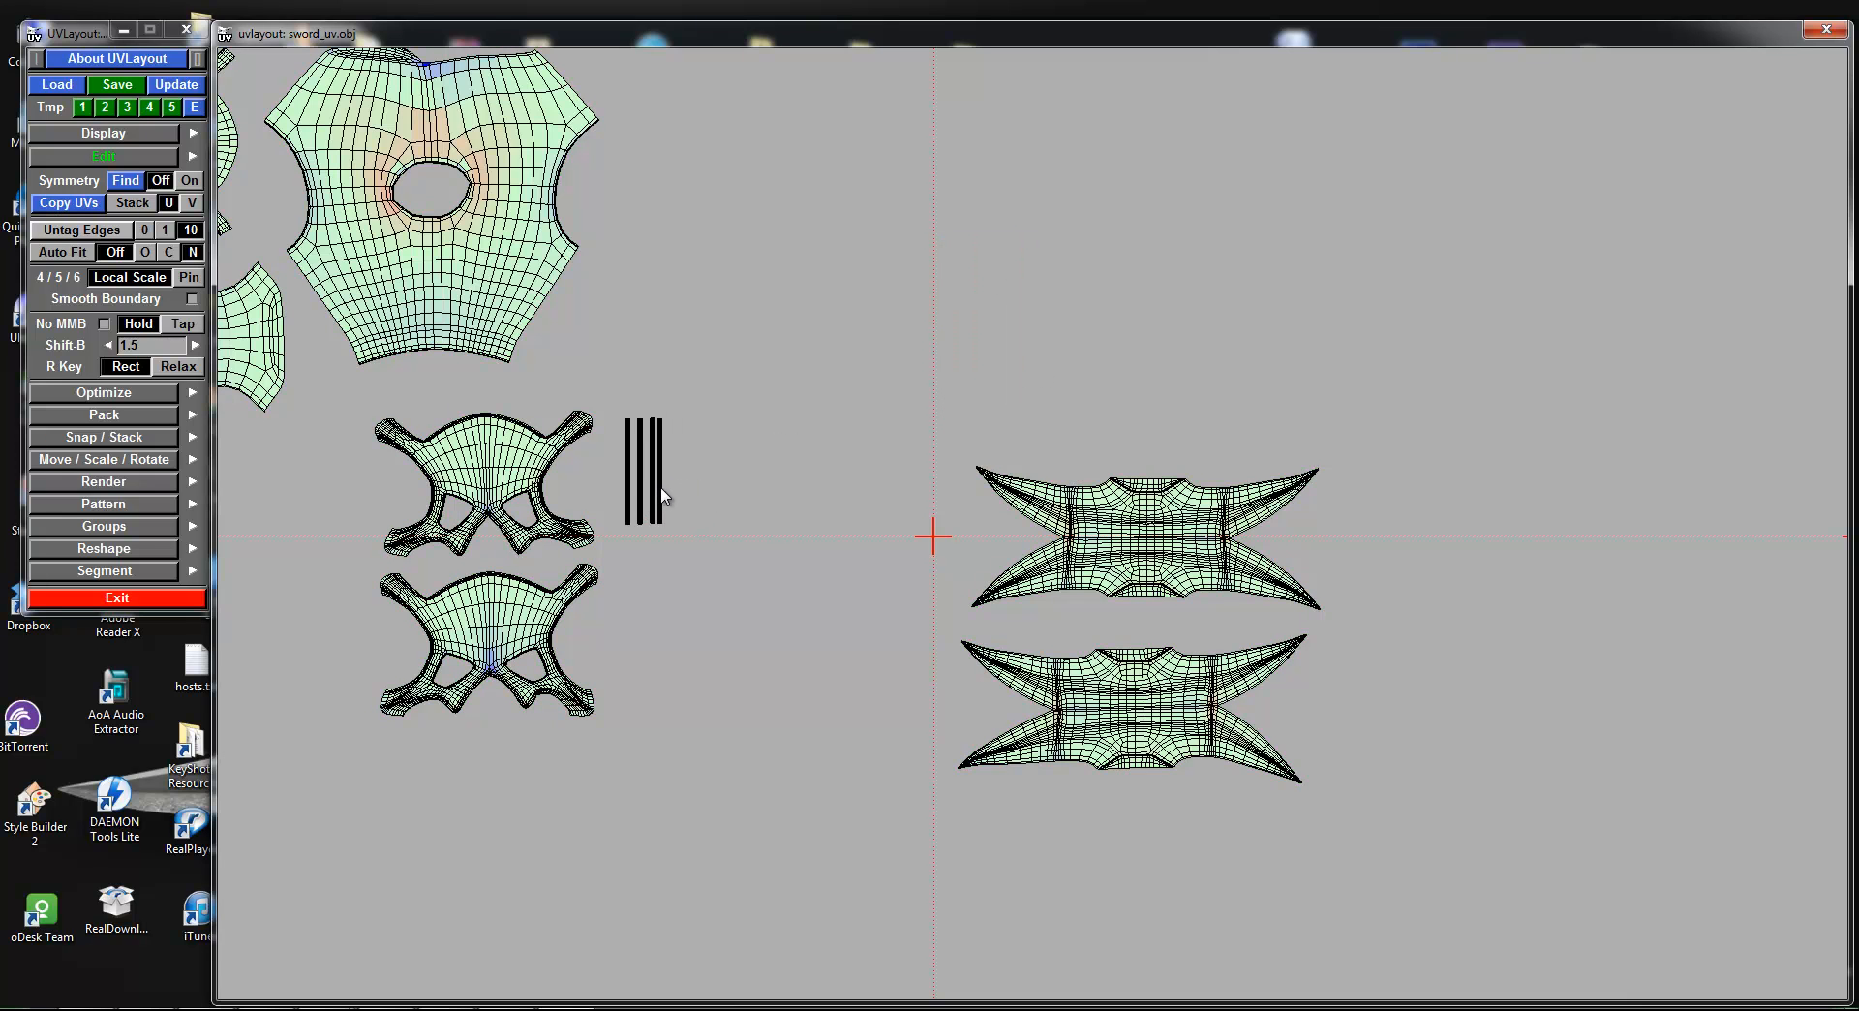
{"action": "right_click_drag", "start_coordinate": [713, 481], "coordinate": [906, 531]}
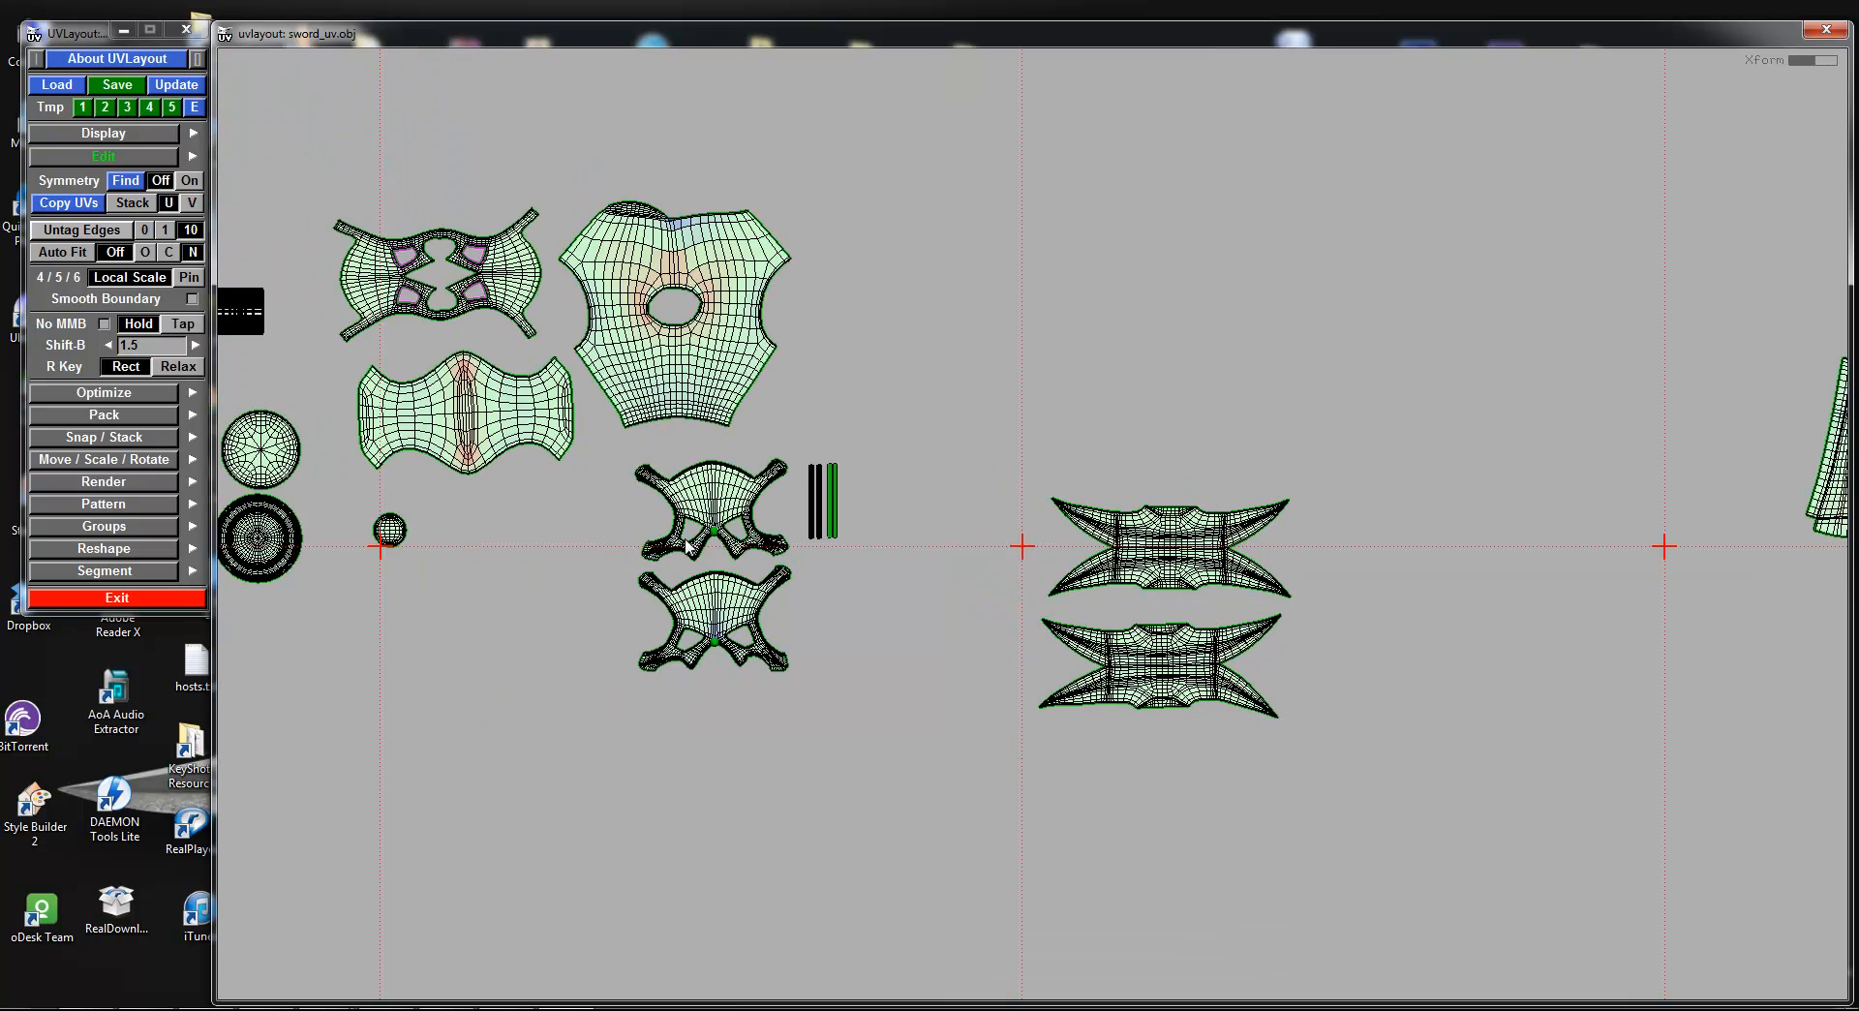
Step: Create a packing box around only the two horned guard shells and pack them inside it
{"action": "left_click", "coordinate": [79, 413]}
{"action": "middle_click_drag", "start_coordinate": [1207, 597], "coordinate": [1314, 530]}
{"action": "left_click_drag", "start_coordinate": [1015, 370], "coordinate": [1570, 764]}
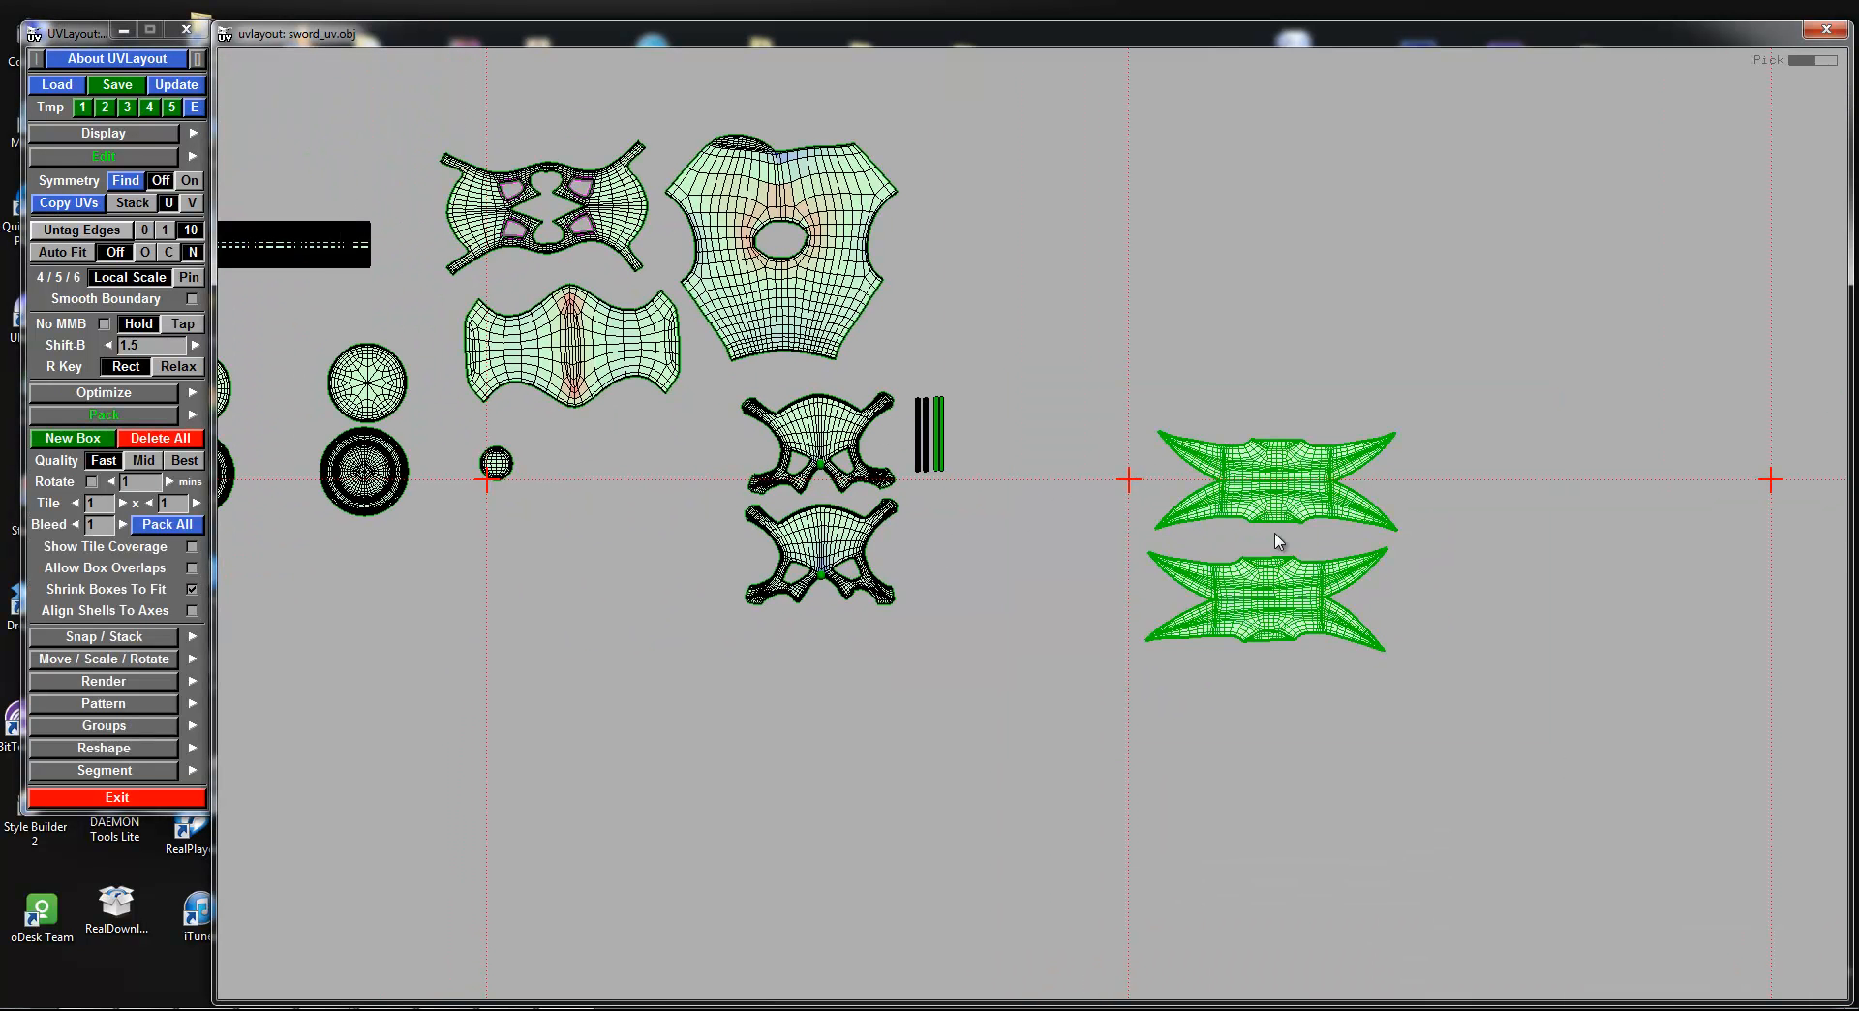
{"action": "left_click", "coordinate": [99, 440]}
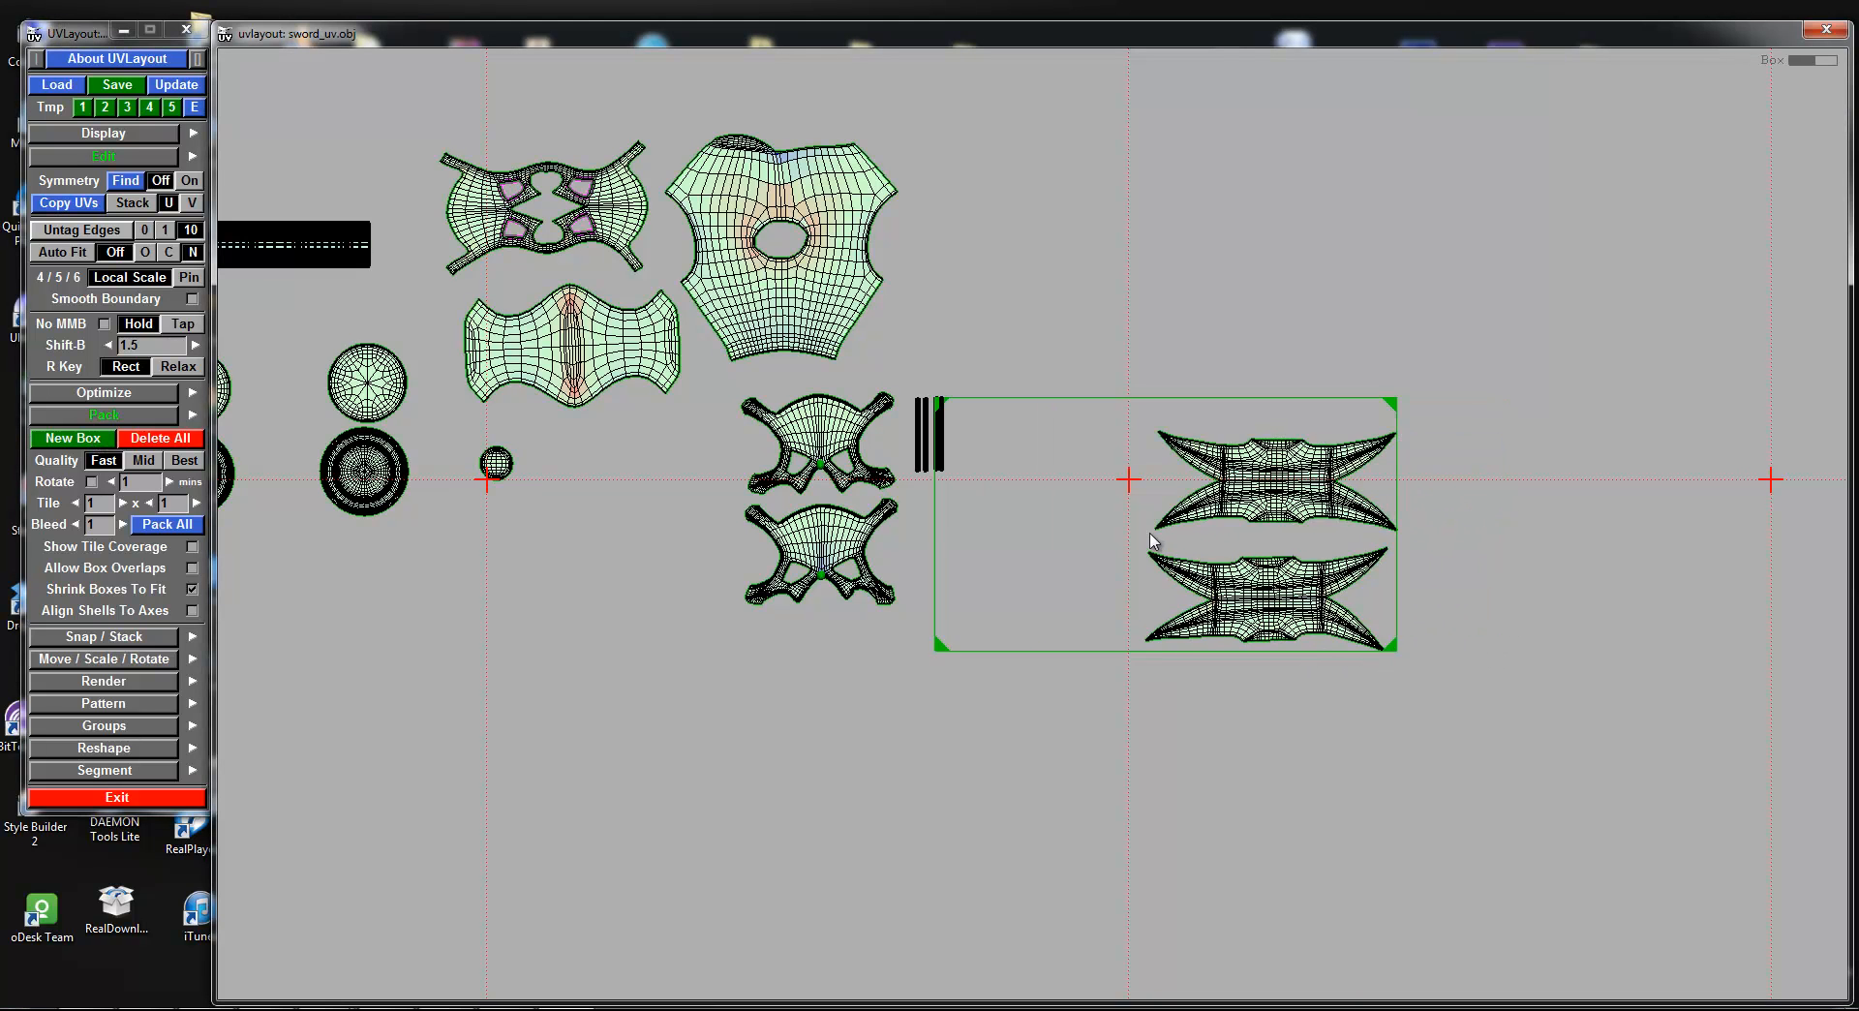
{"action": "key", "text": "Delete"}
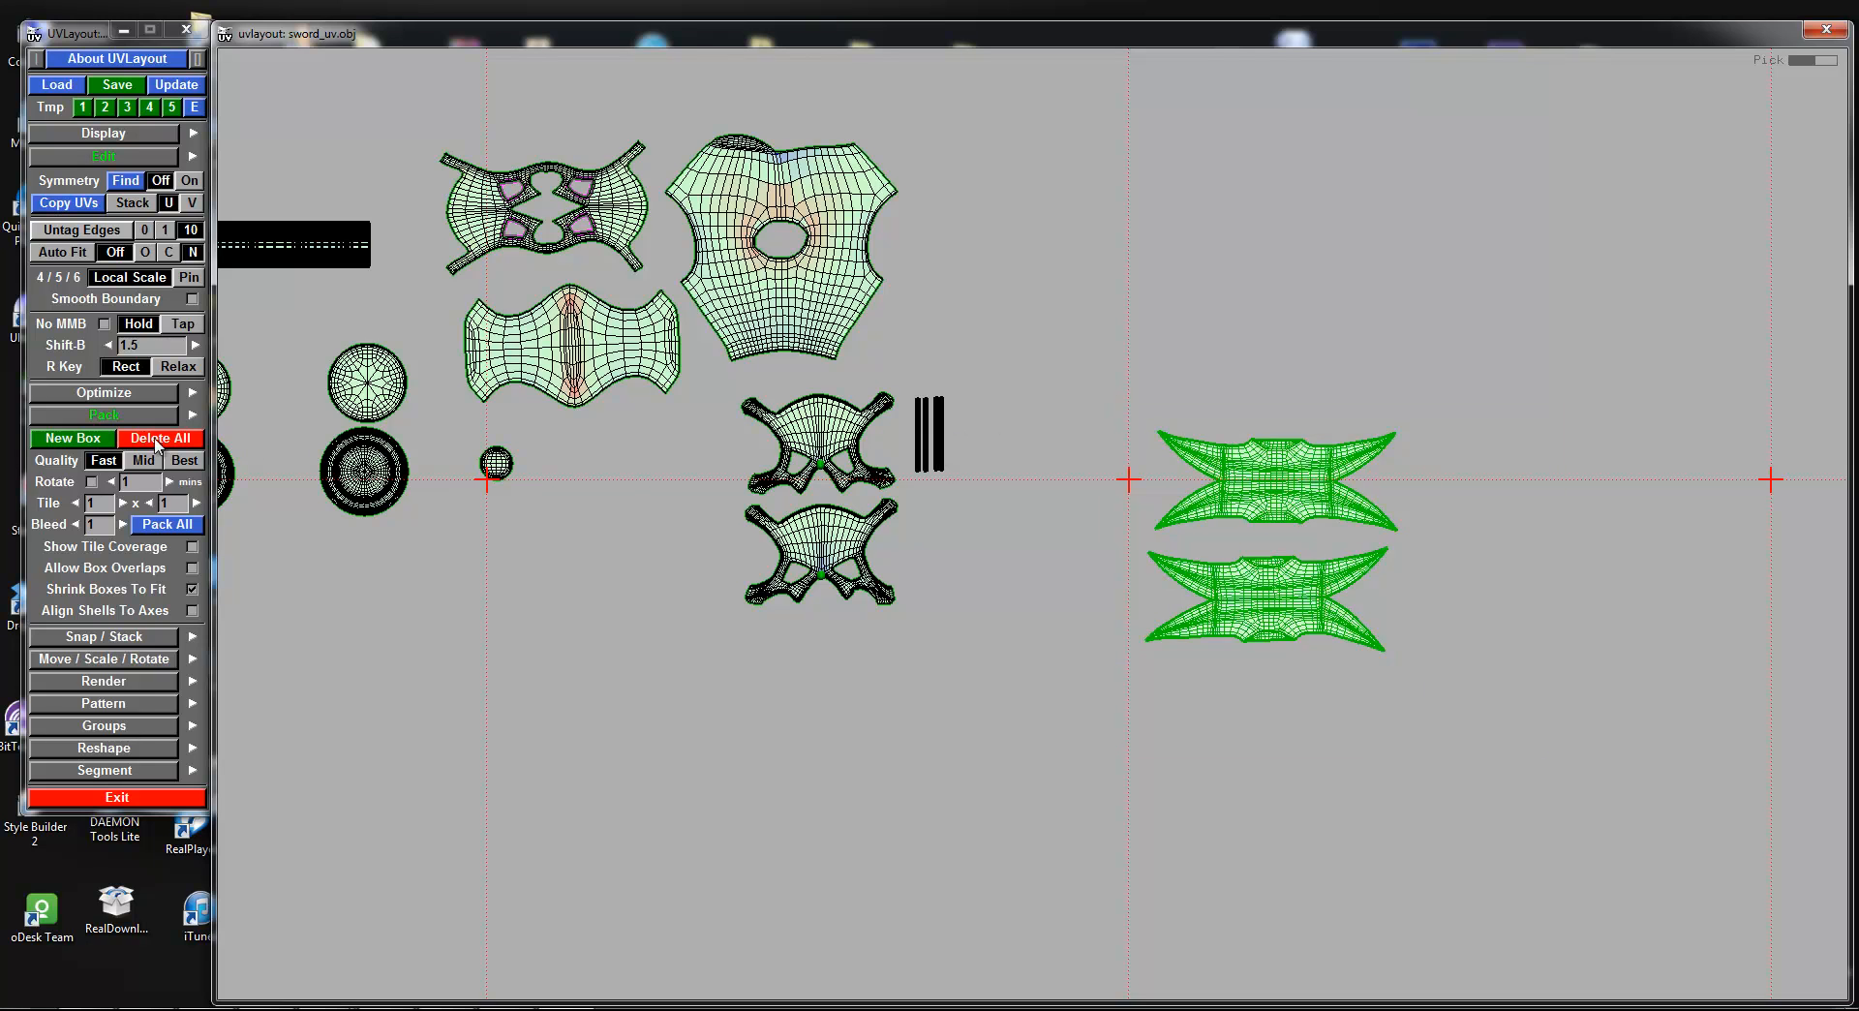
{"action": "left_click", "coordinate": [104, 440]}
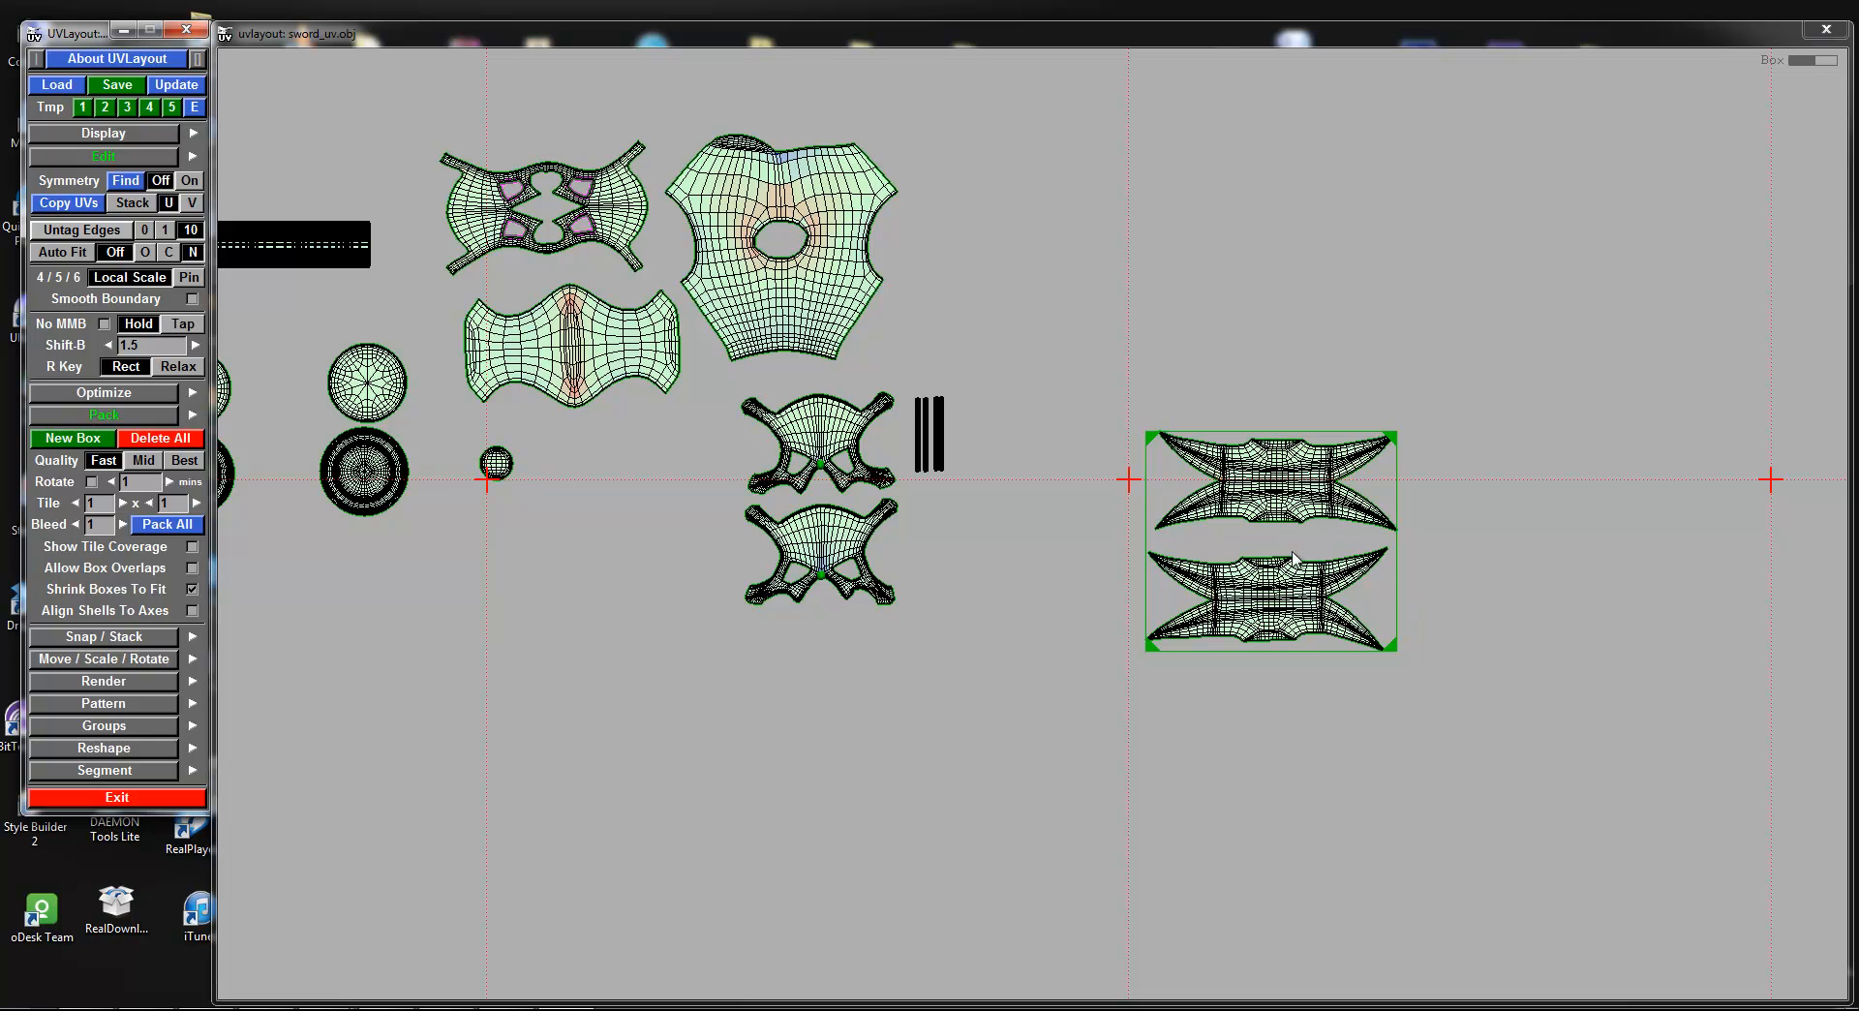
{"action": "key", "text": "]"}
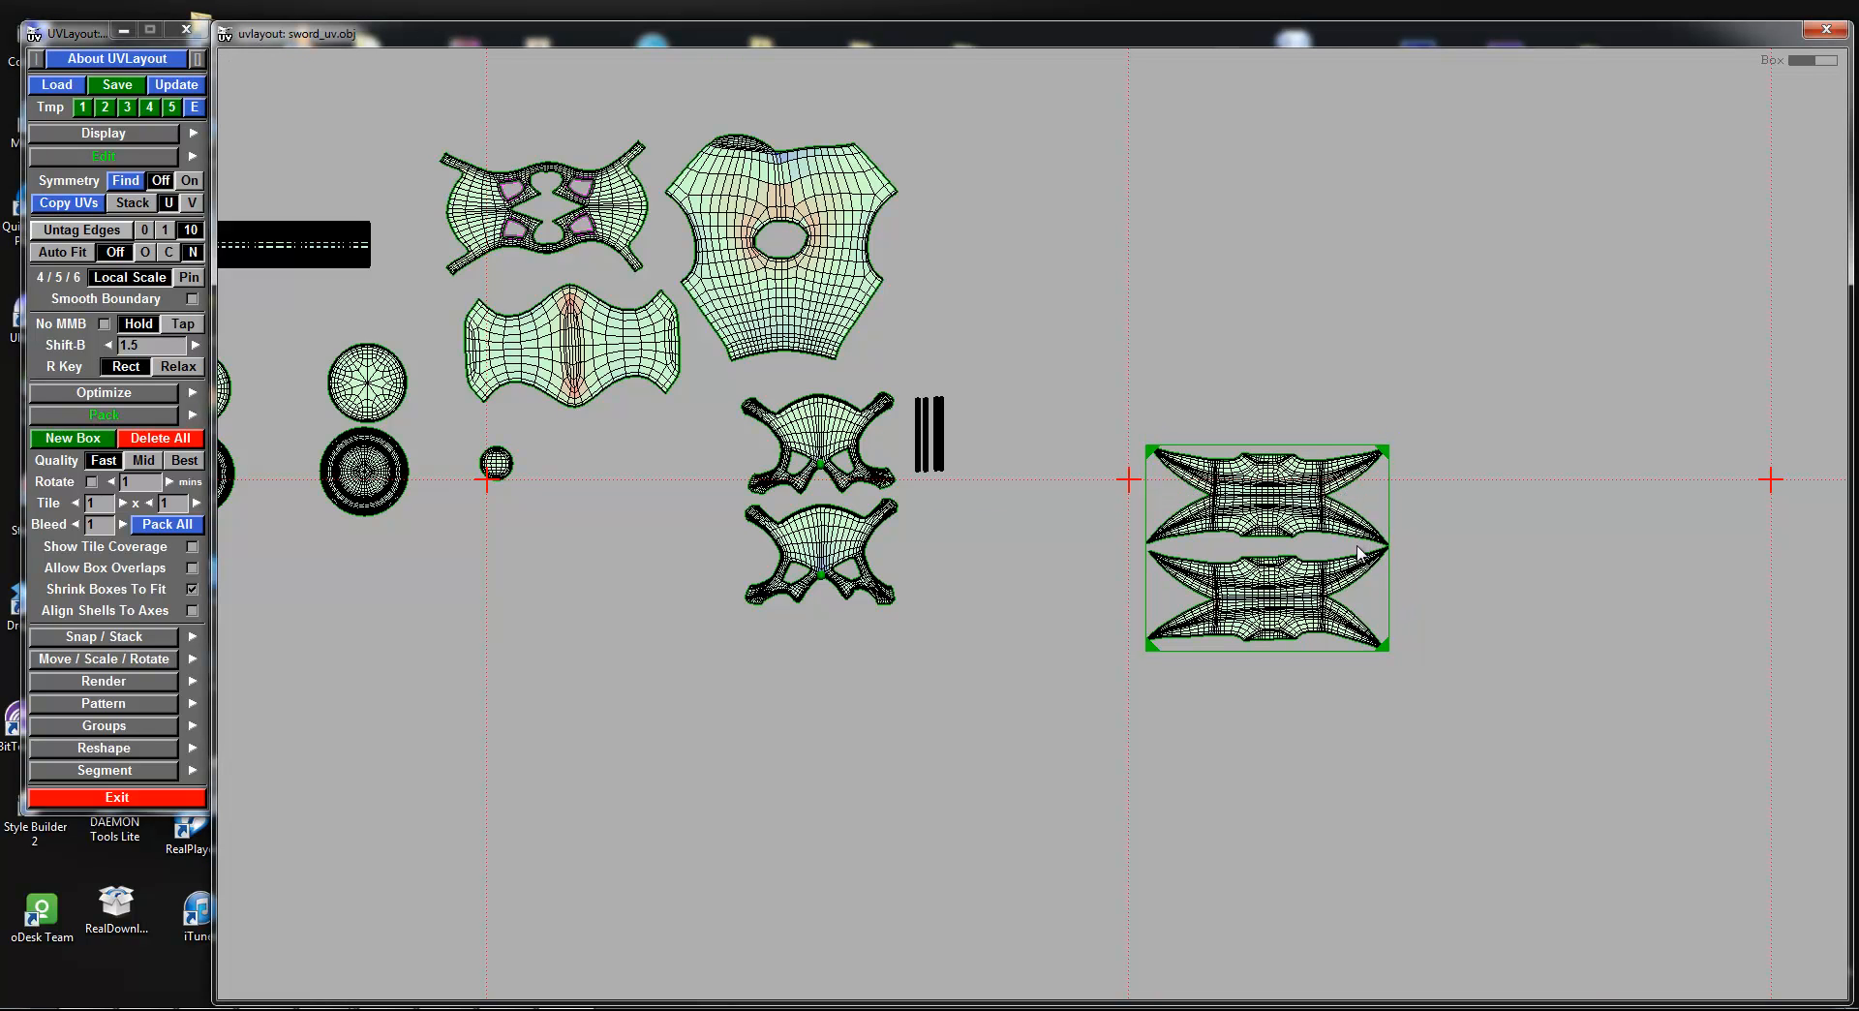
Step: Box the two winged shells together with the thin strips and pack them
{"action": "right_click_drag", "start_coordinate": [1356, 553], "coordinate": [1394, 576]}
{"action": "middle_click_drag", "start_coordinate": [1394, 576], "coordinate": [1430, 563]}
{"action": "left_click_drag", "start_coordinate": [850, 444], "coordinate": [1012, 647]}
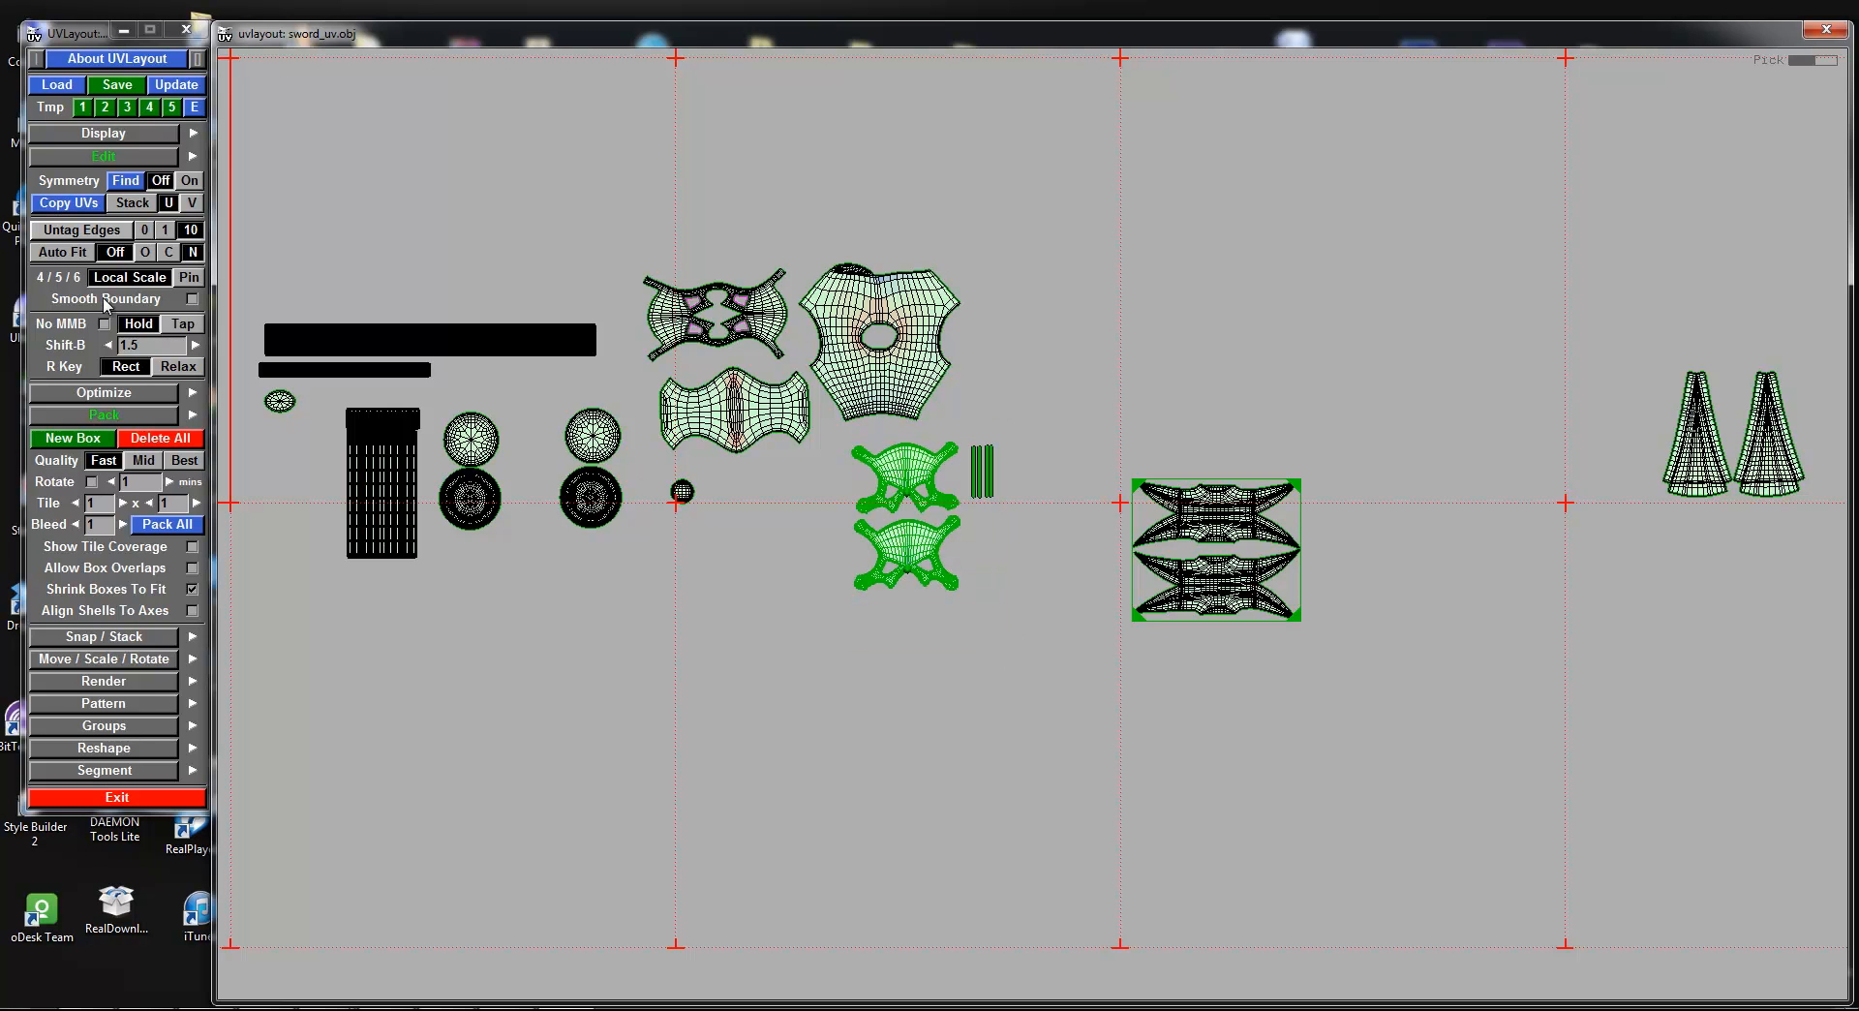
{"action": "left_click", "coordinate": [92, 439]}
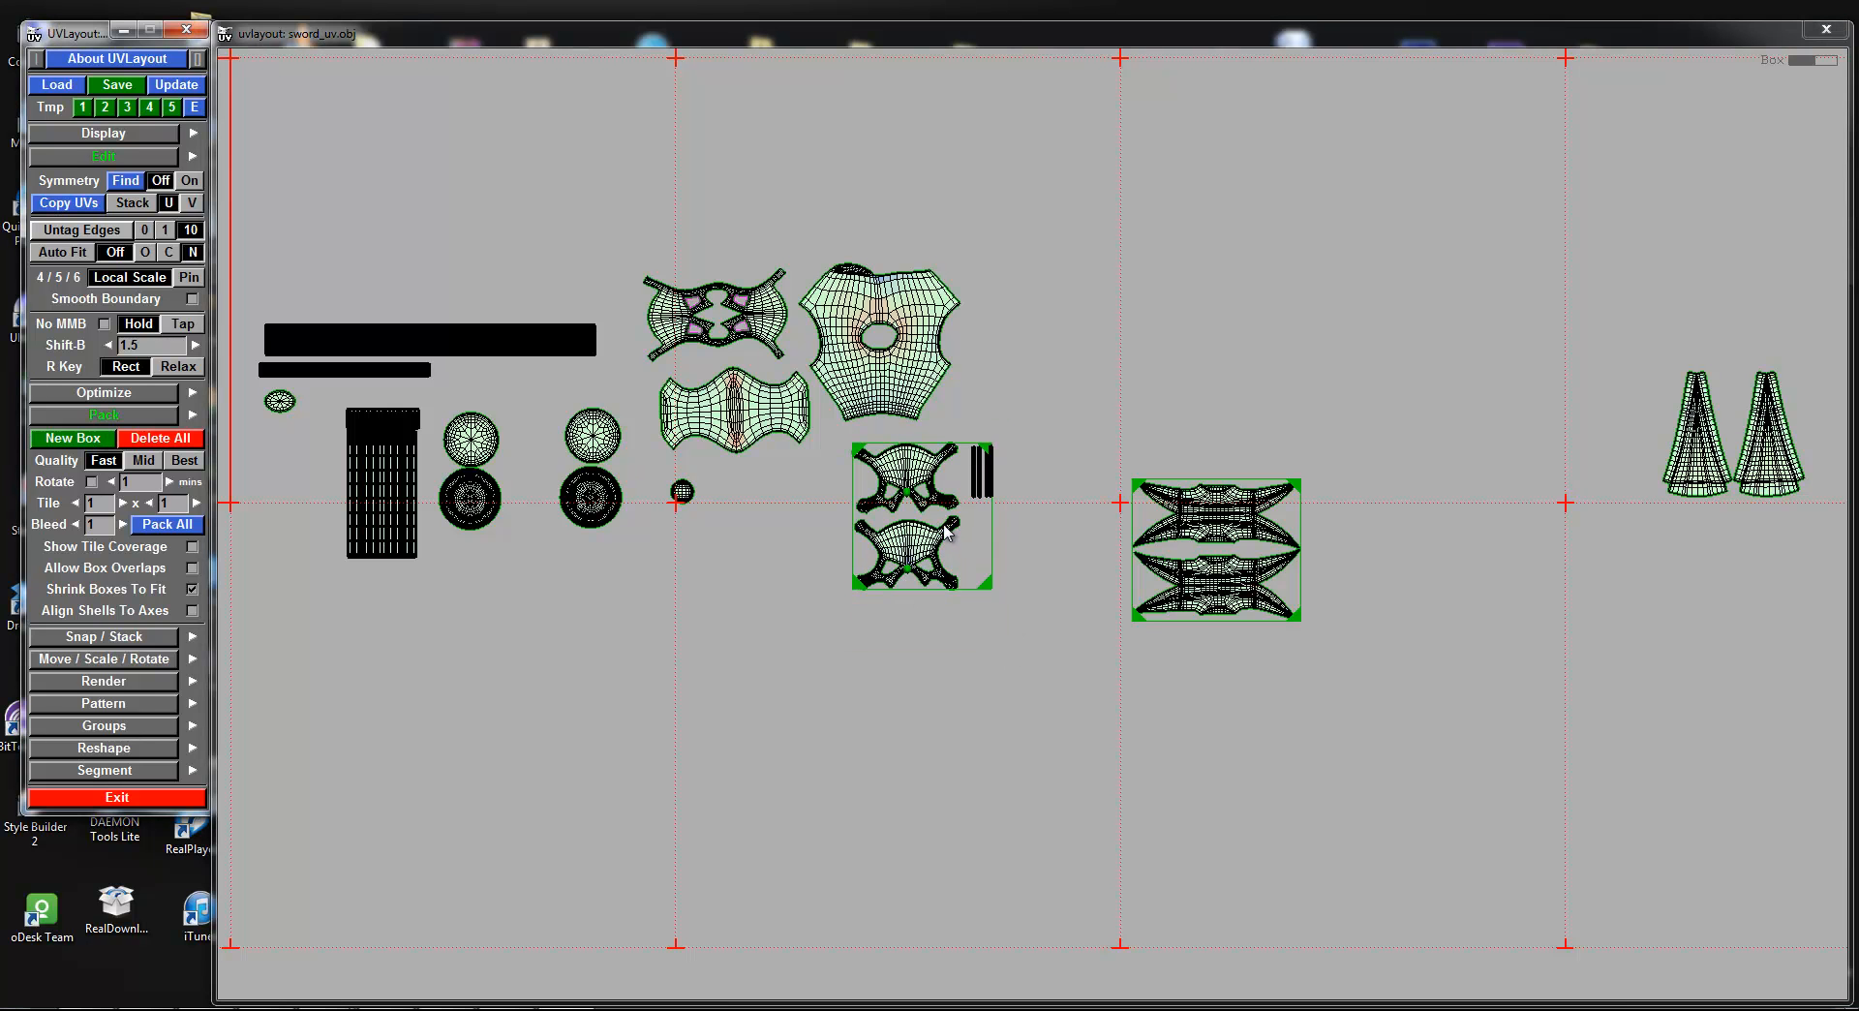
{"action": "key", "text": "bracketright"}
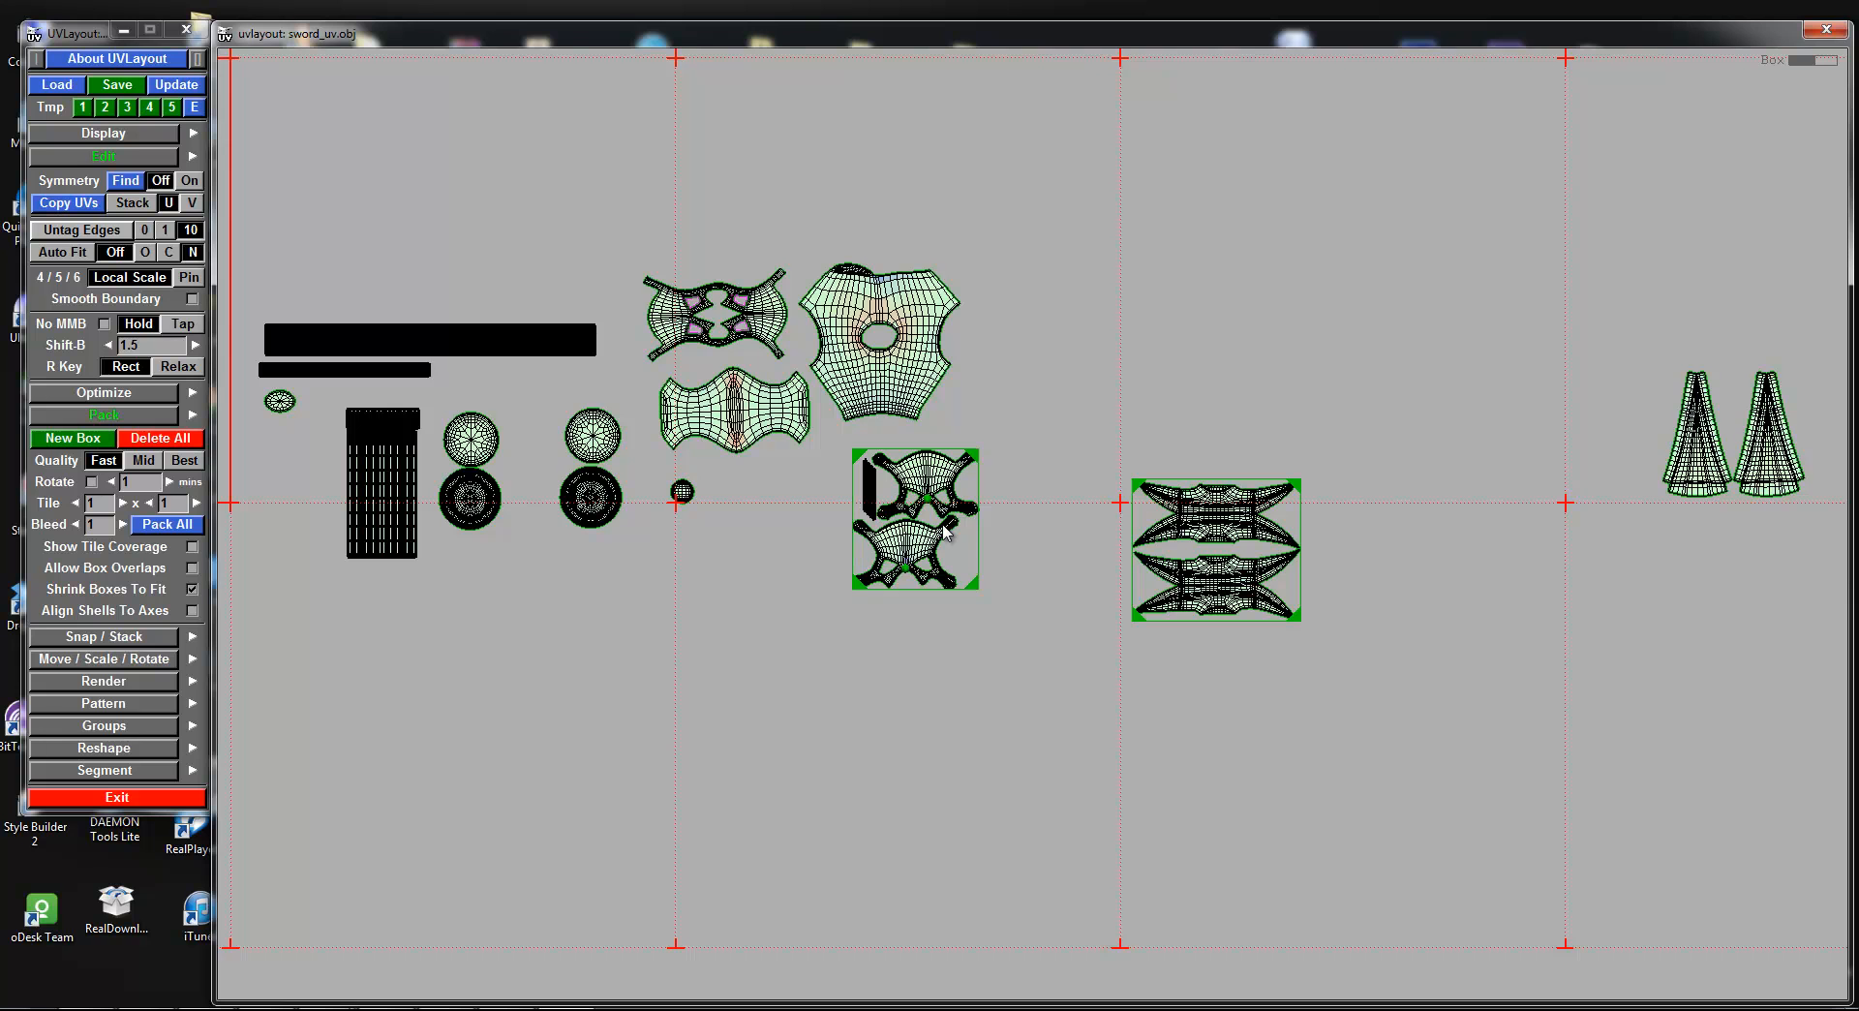
Step: Create a packing box around the two fan-shaped shells and pack them
{"action": "middle_click_drag", "start_coordinate": [1388, 541], "coordinate": [880, 521]}
{"action": "right_click_drag", "start_coordinate": [882, 513], "coordinate": [1016, 605]}
{"action": "middle_click_drag", "start_coordinate": [1061, 605], "coordinate": [842, 656]}
{"action": "left_click_drag", "start_coordinate": [952, 293], "coordinate": [1221, 556]}
{"action": "left_click", "coordinate": [78, 439]}
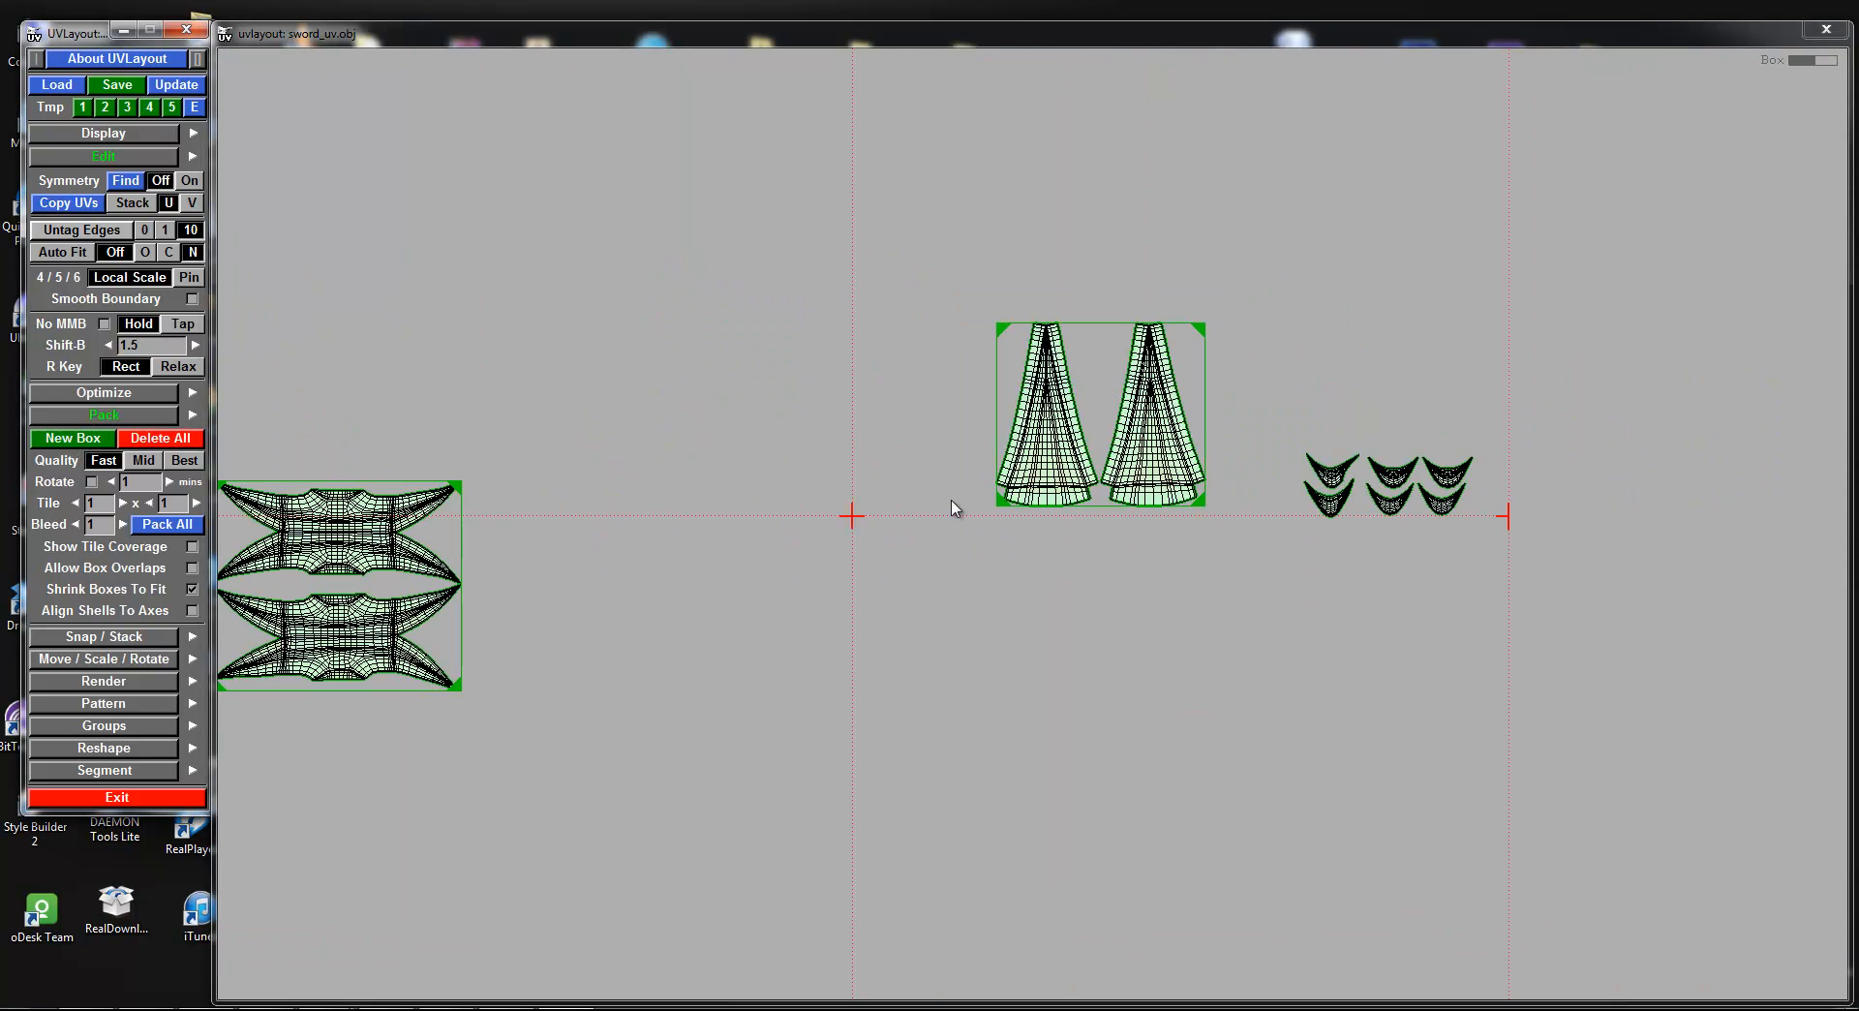
{"action": "key", "text": "bracketright"}
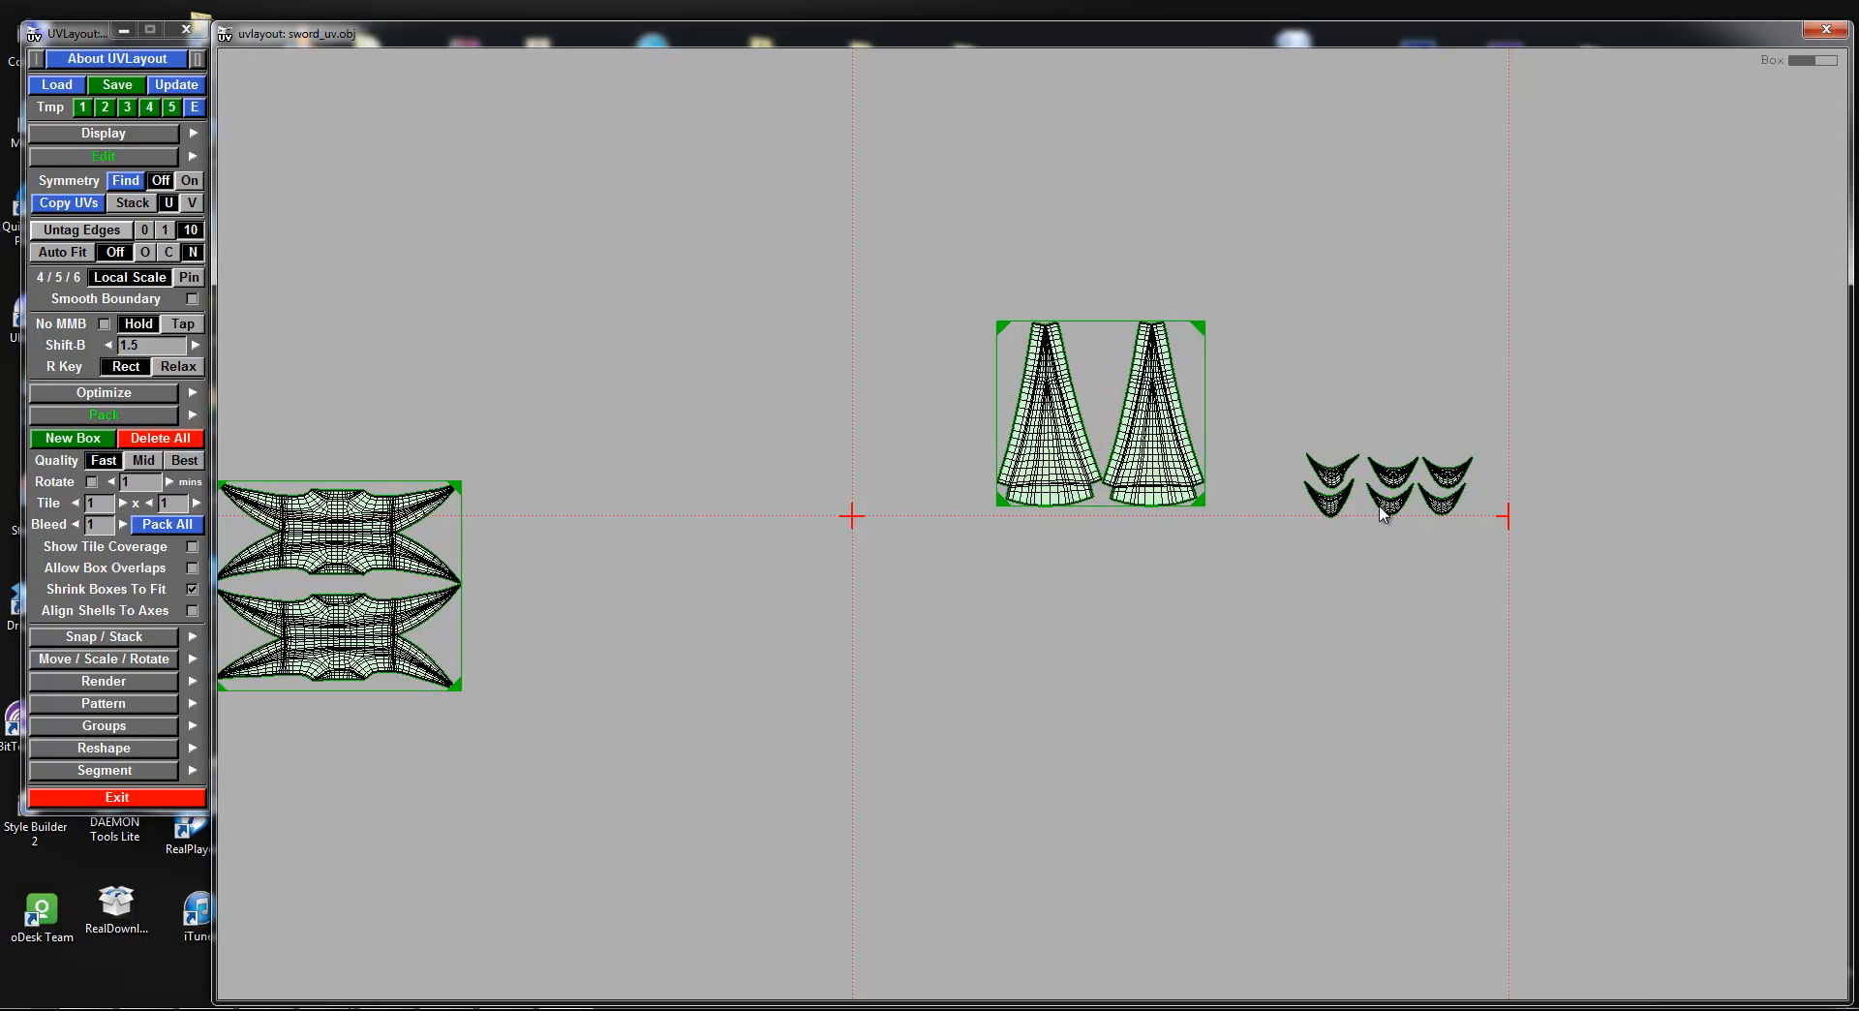
Step: Create a packing box around the six crescent shells and pack them
{"action": "left_click_drag", "start_coordinate": [1289, 425], "coordinate": [1577, 634]}
{"action": "left_click", "coordinate": [78, 438]}
{"action": "key", "text": "bracketright"}
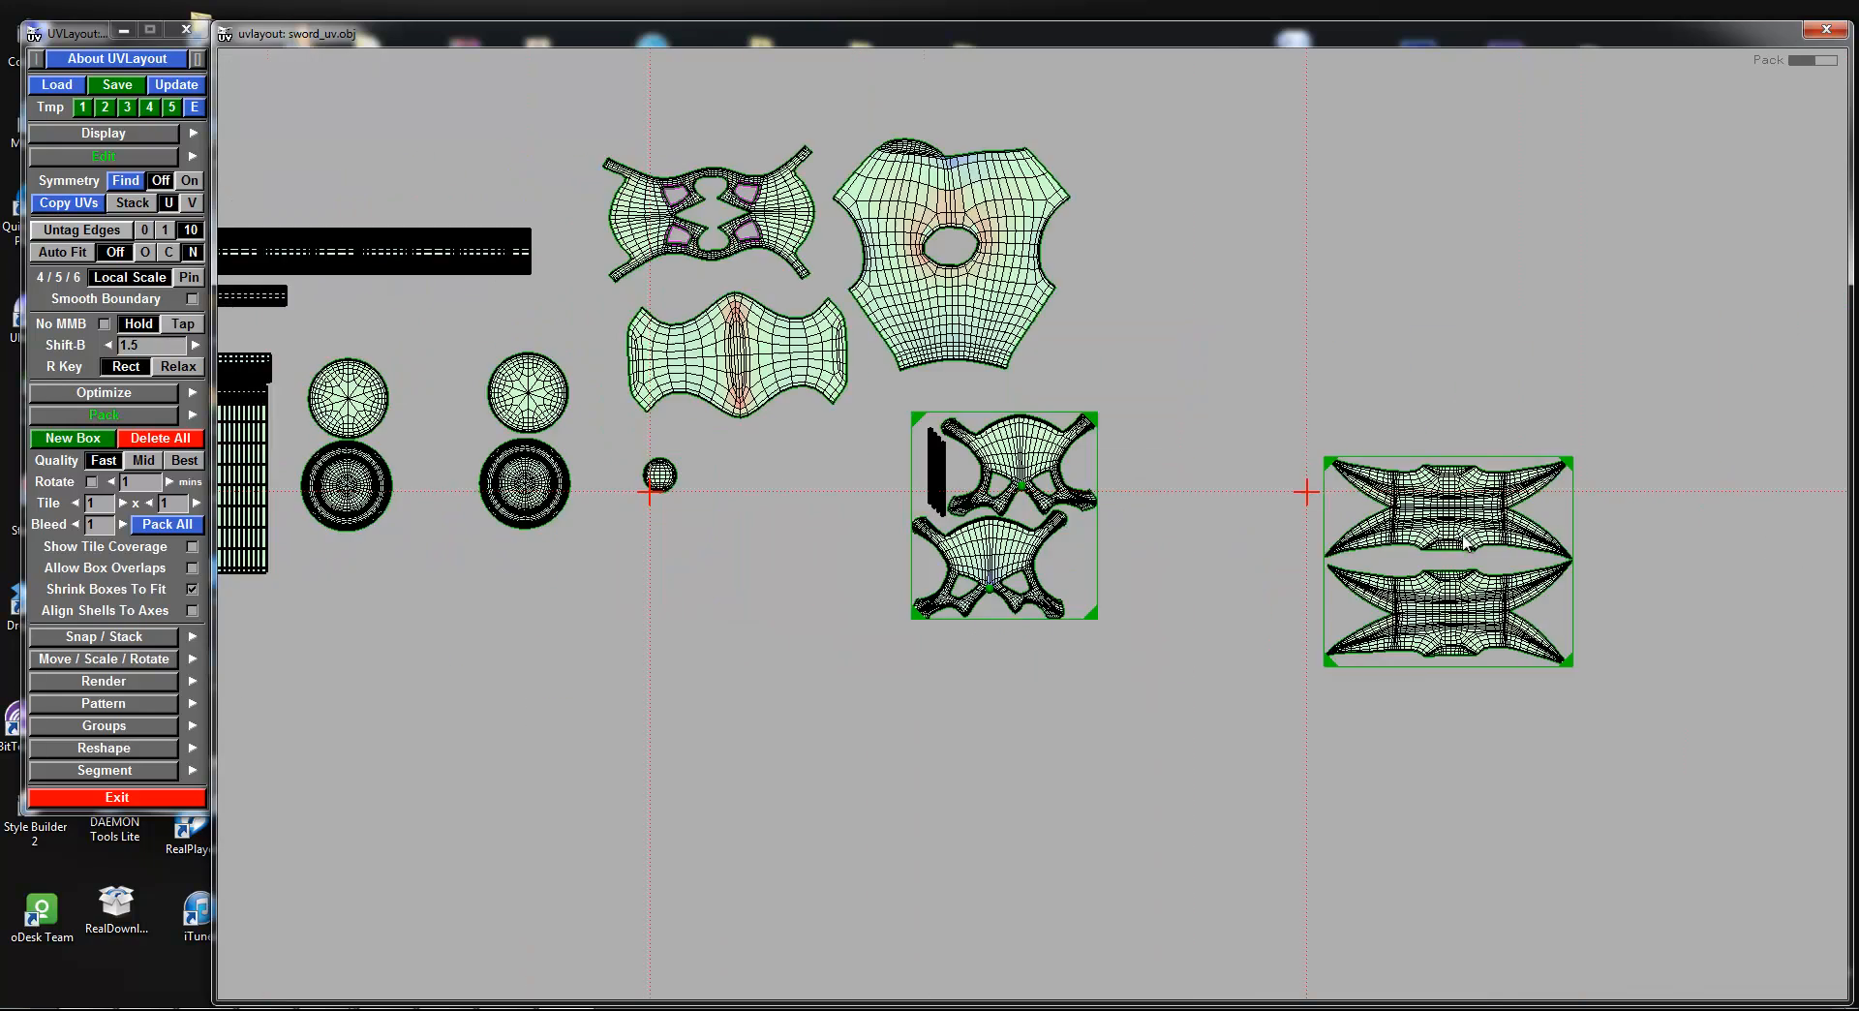
Step: Create a packing box around the four large circular shells and pack them
{"action": "middle_click_drag", "start_coordinate": [475, 508], "coordinate": [1071, 572]}
{"action": "right_click_drag", "start_coordinate": [1071, 572], "coordinate": [1476, 678]}
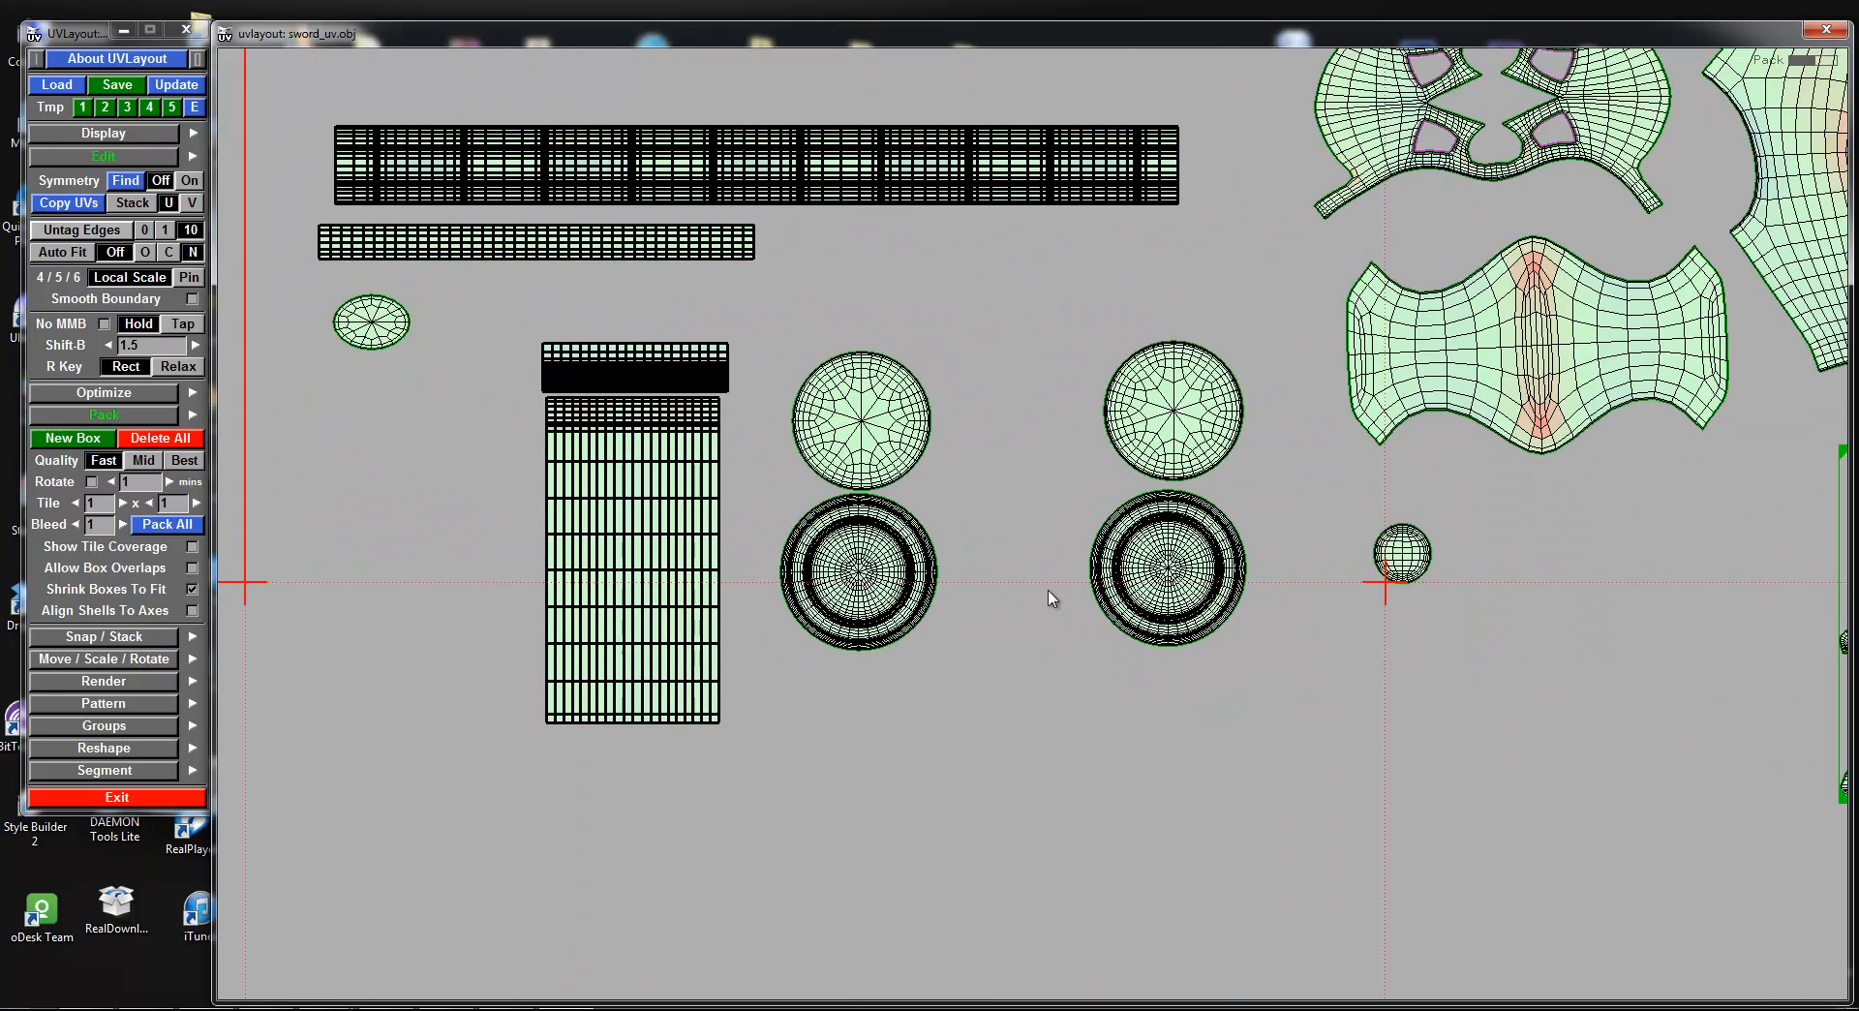
{"action": "left_click_drag", "start_coordinate": [768, 329], "coordinate": [1265, 729]}
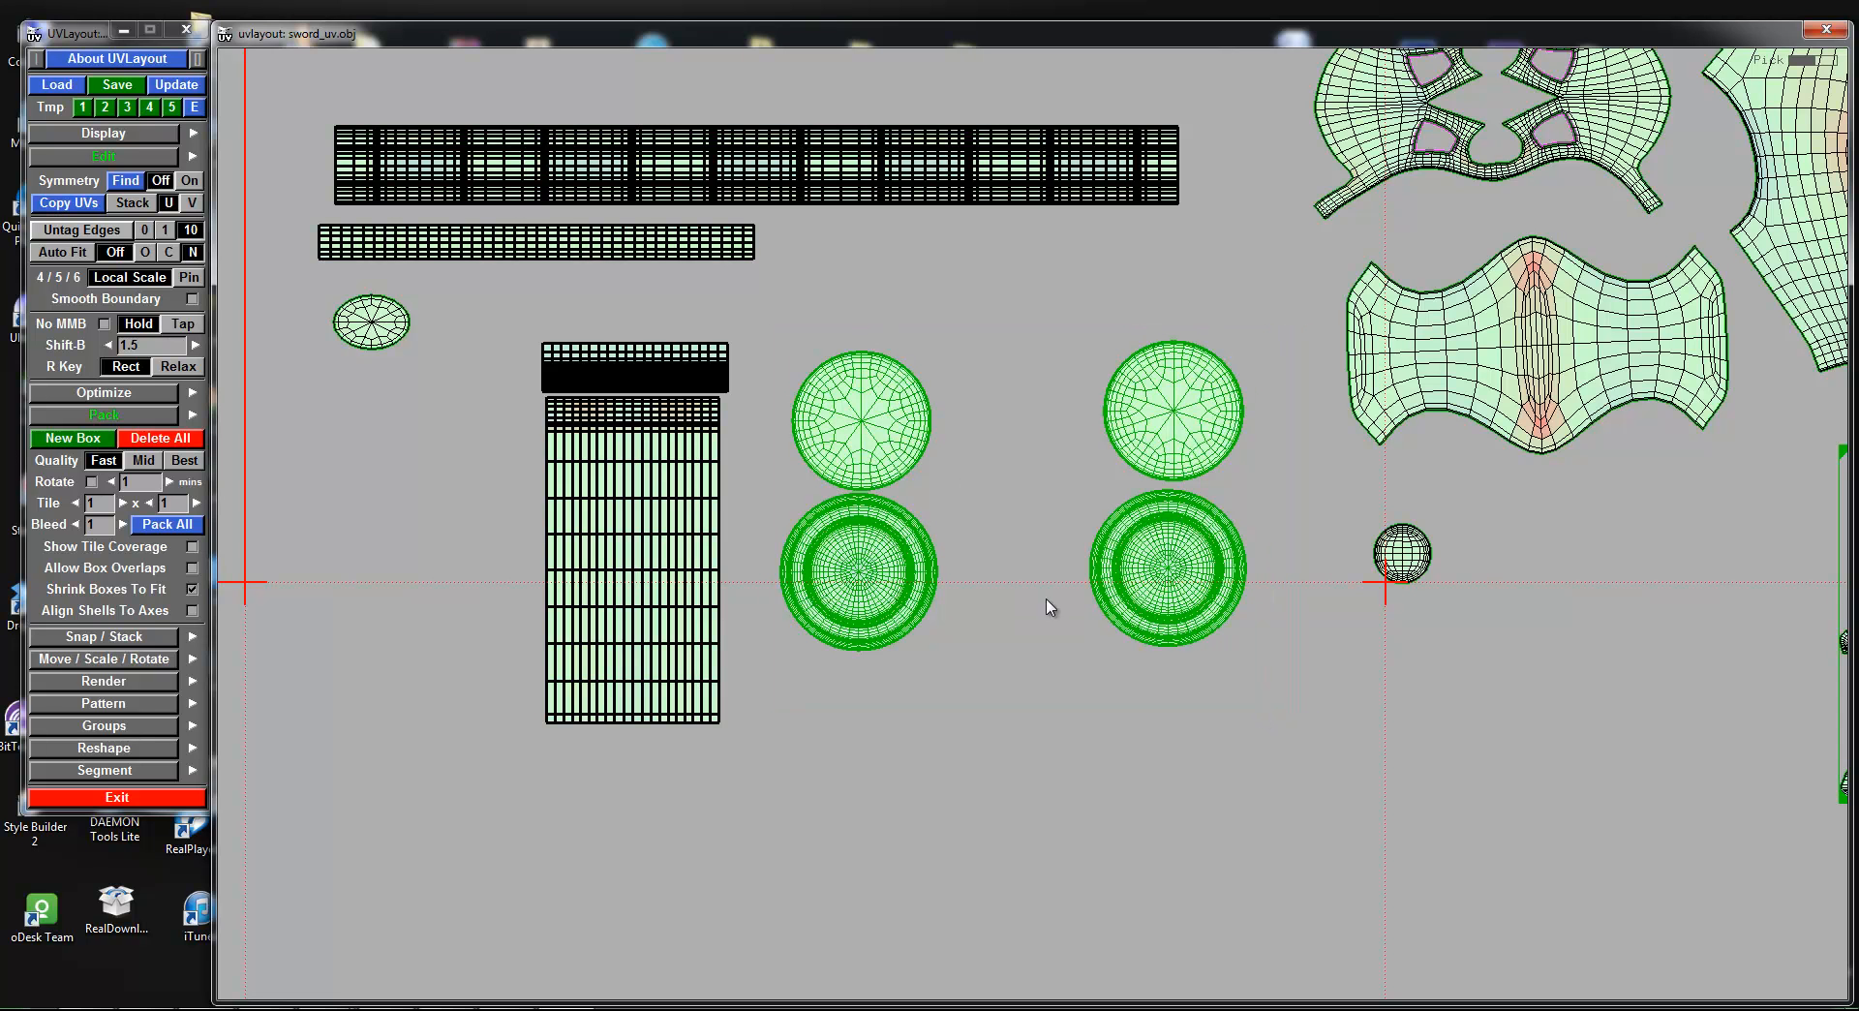
{"action": "left_click", "coordinate": [90, 439]}
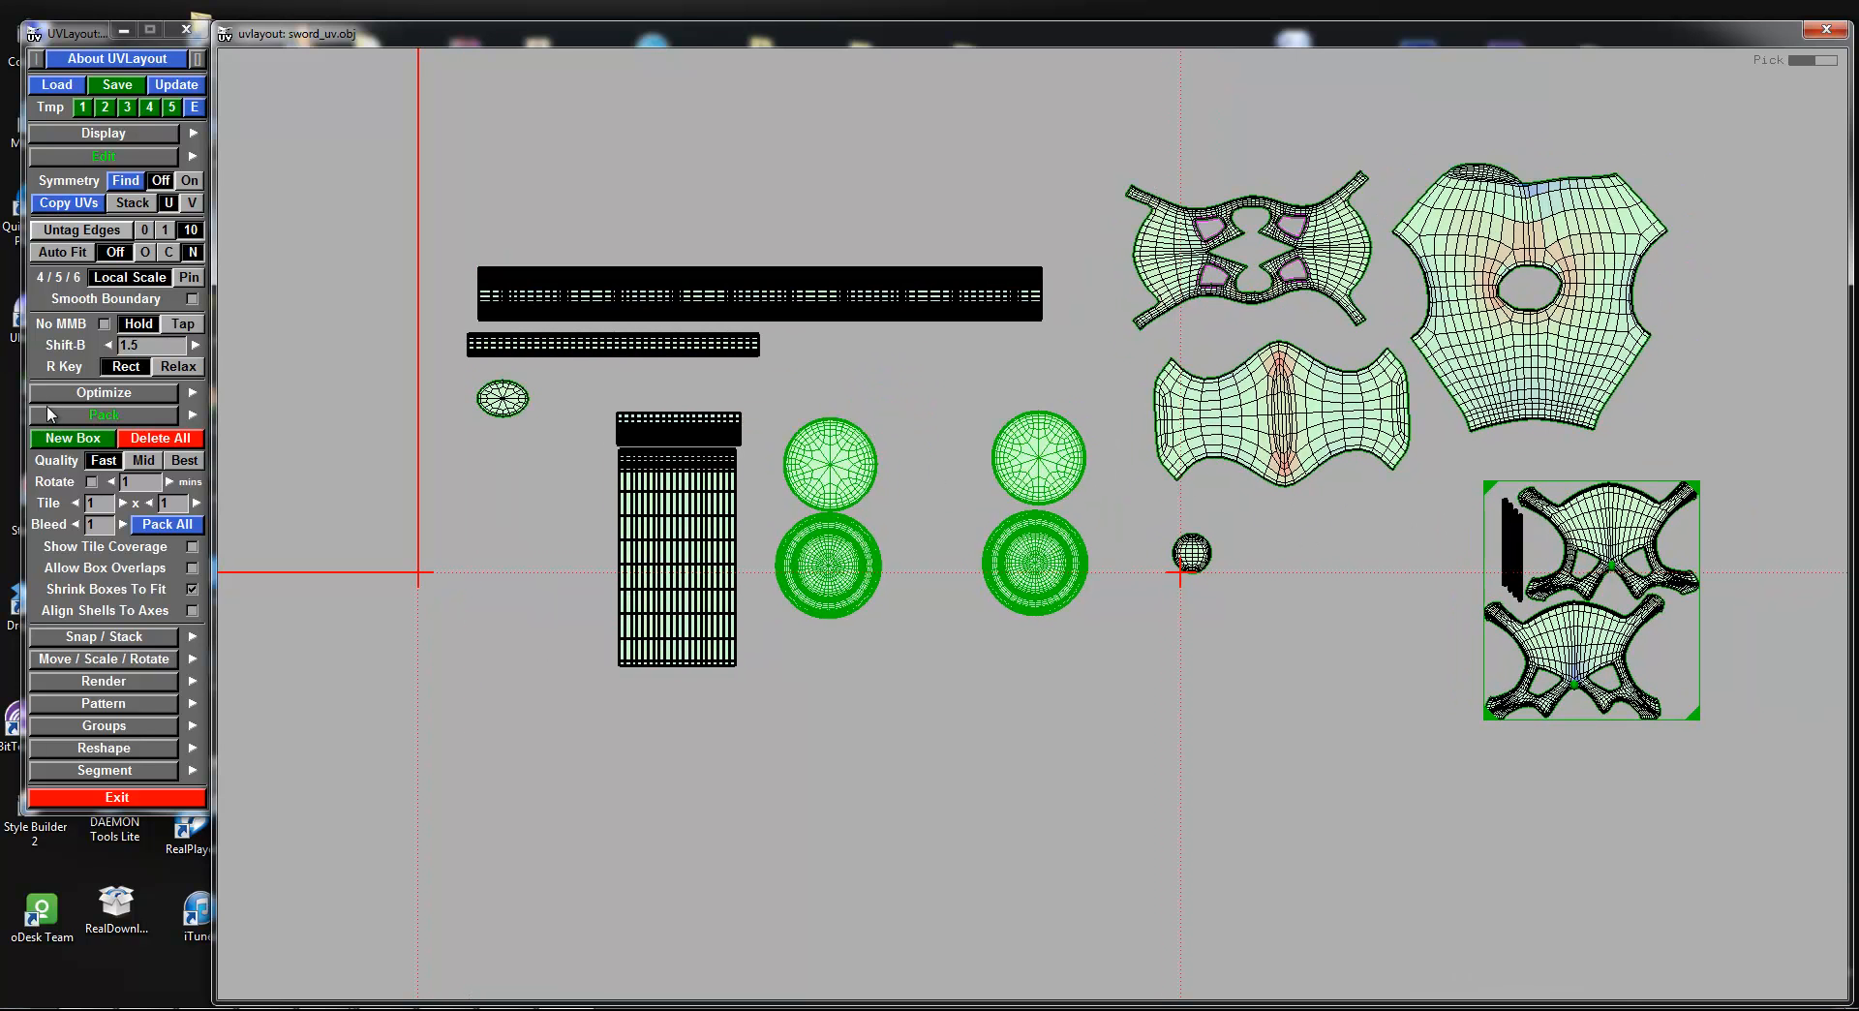
{"action": "left_click", "coordinate": [80, 436]}
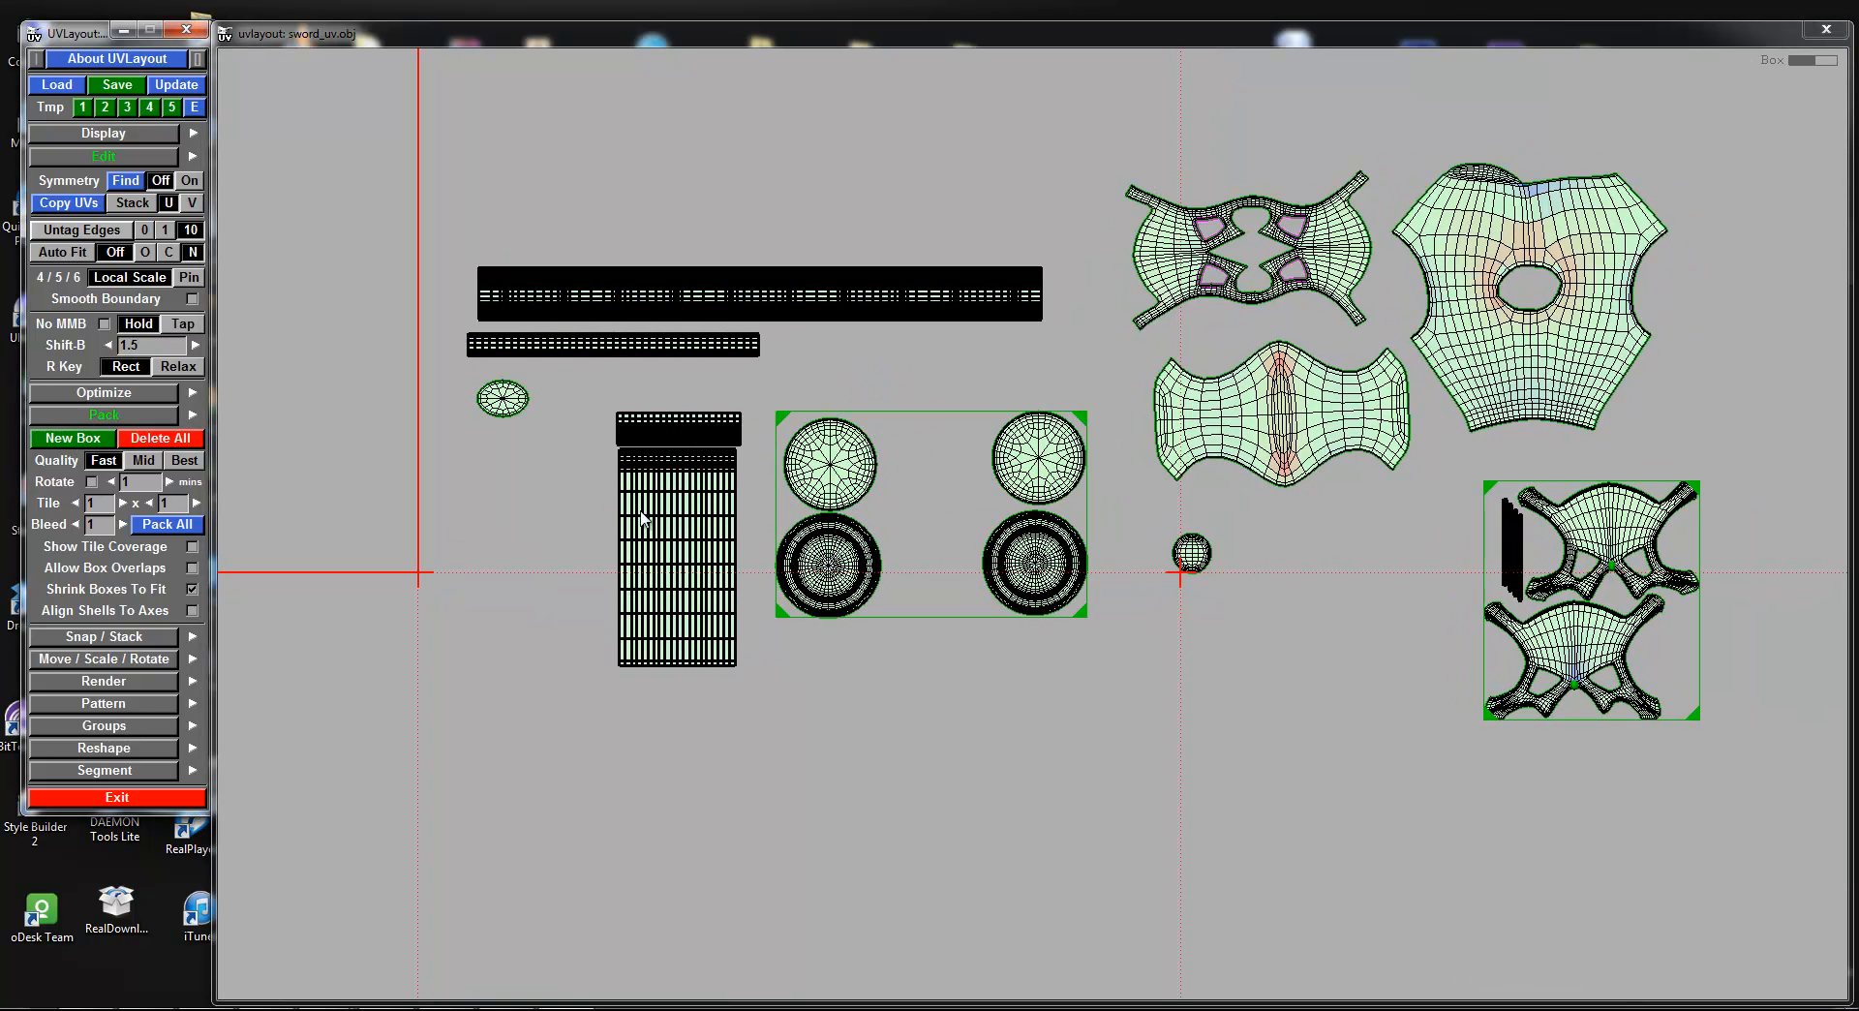
{"action": "key", "text": "]"}
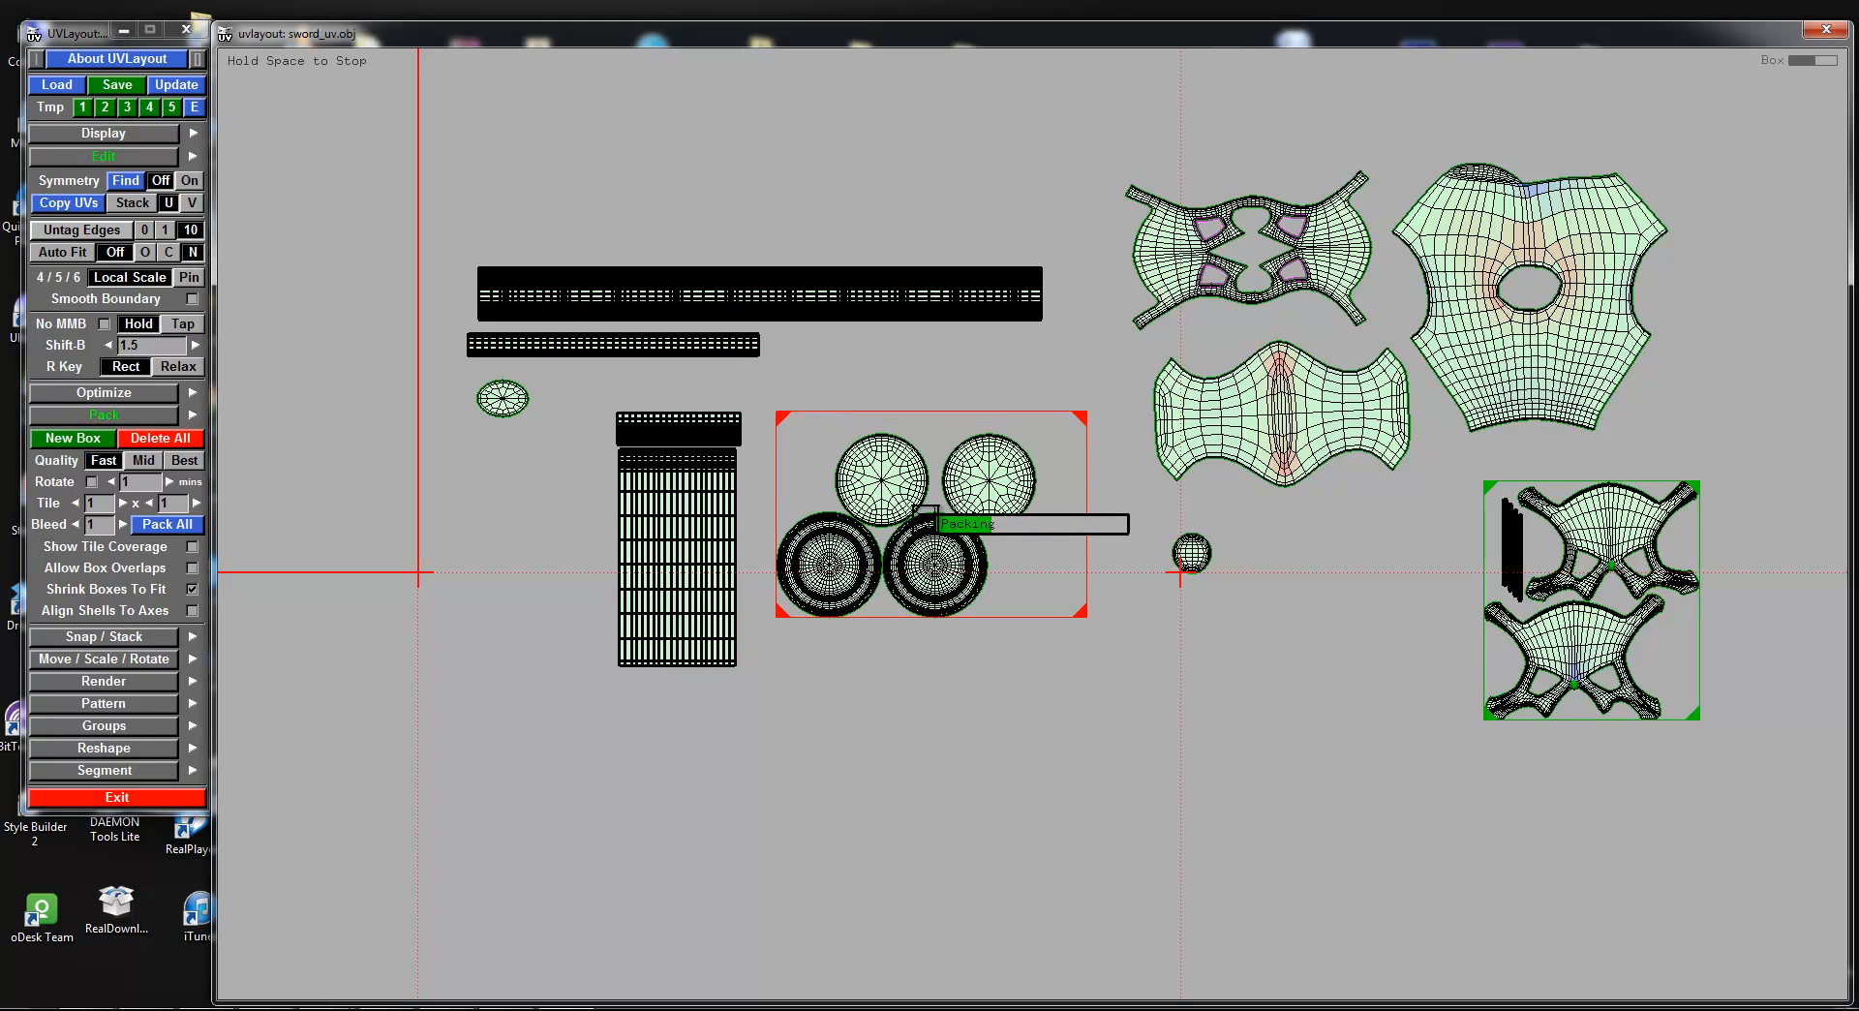
Step: Move the small round shell onto the end of the short thin strip, and pack all shells and boxes into the UV tile
{"action": "middle_click_drag", "start_coordinate": [1192, 556], "coordinate": [777, 351]}
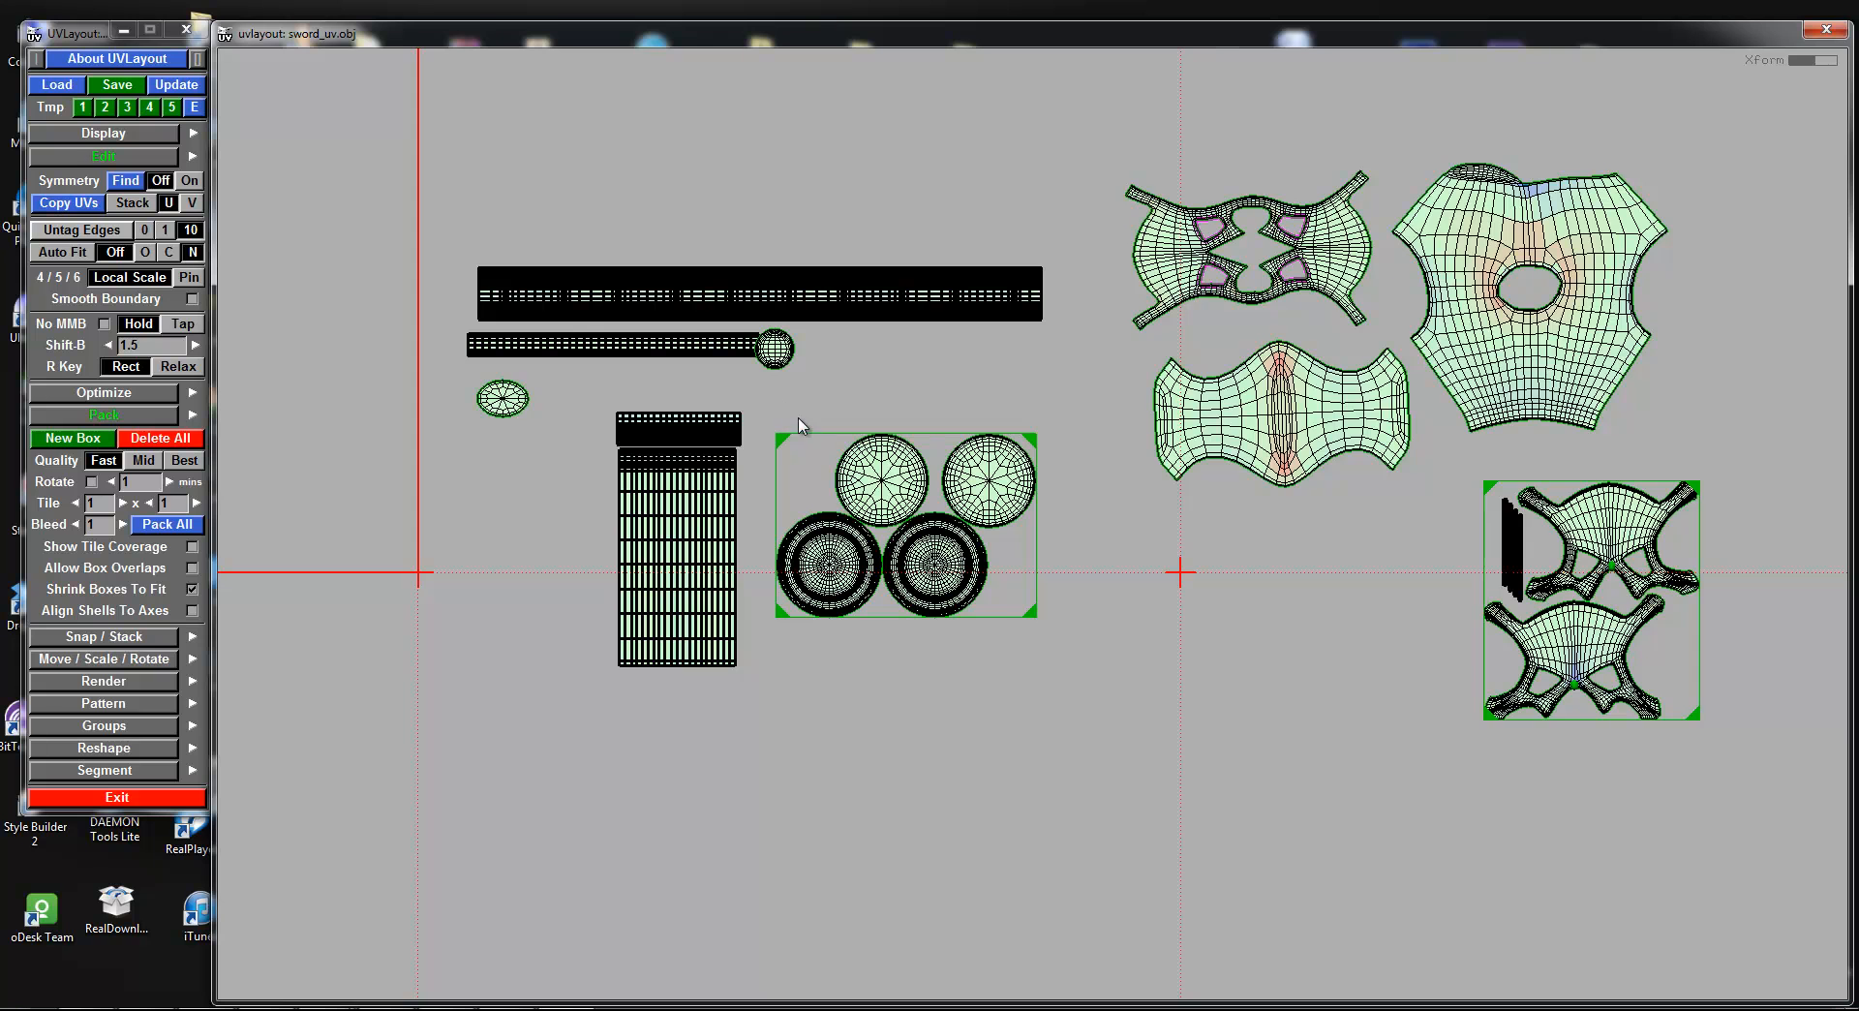
{"action": "scroll", "coordinate": [1164, 484], "scroll_direction": "down", "scroll_amount": 5}
{"action": "middle_click_drag", "start_coordinate": [1115, 489], "coordinate": [1328, 483]}
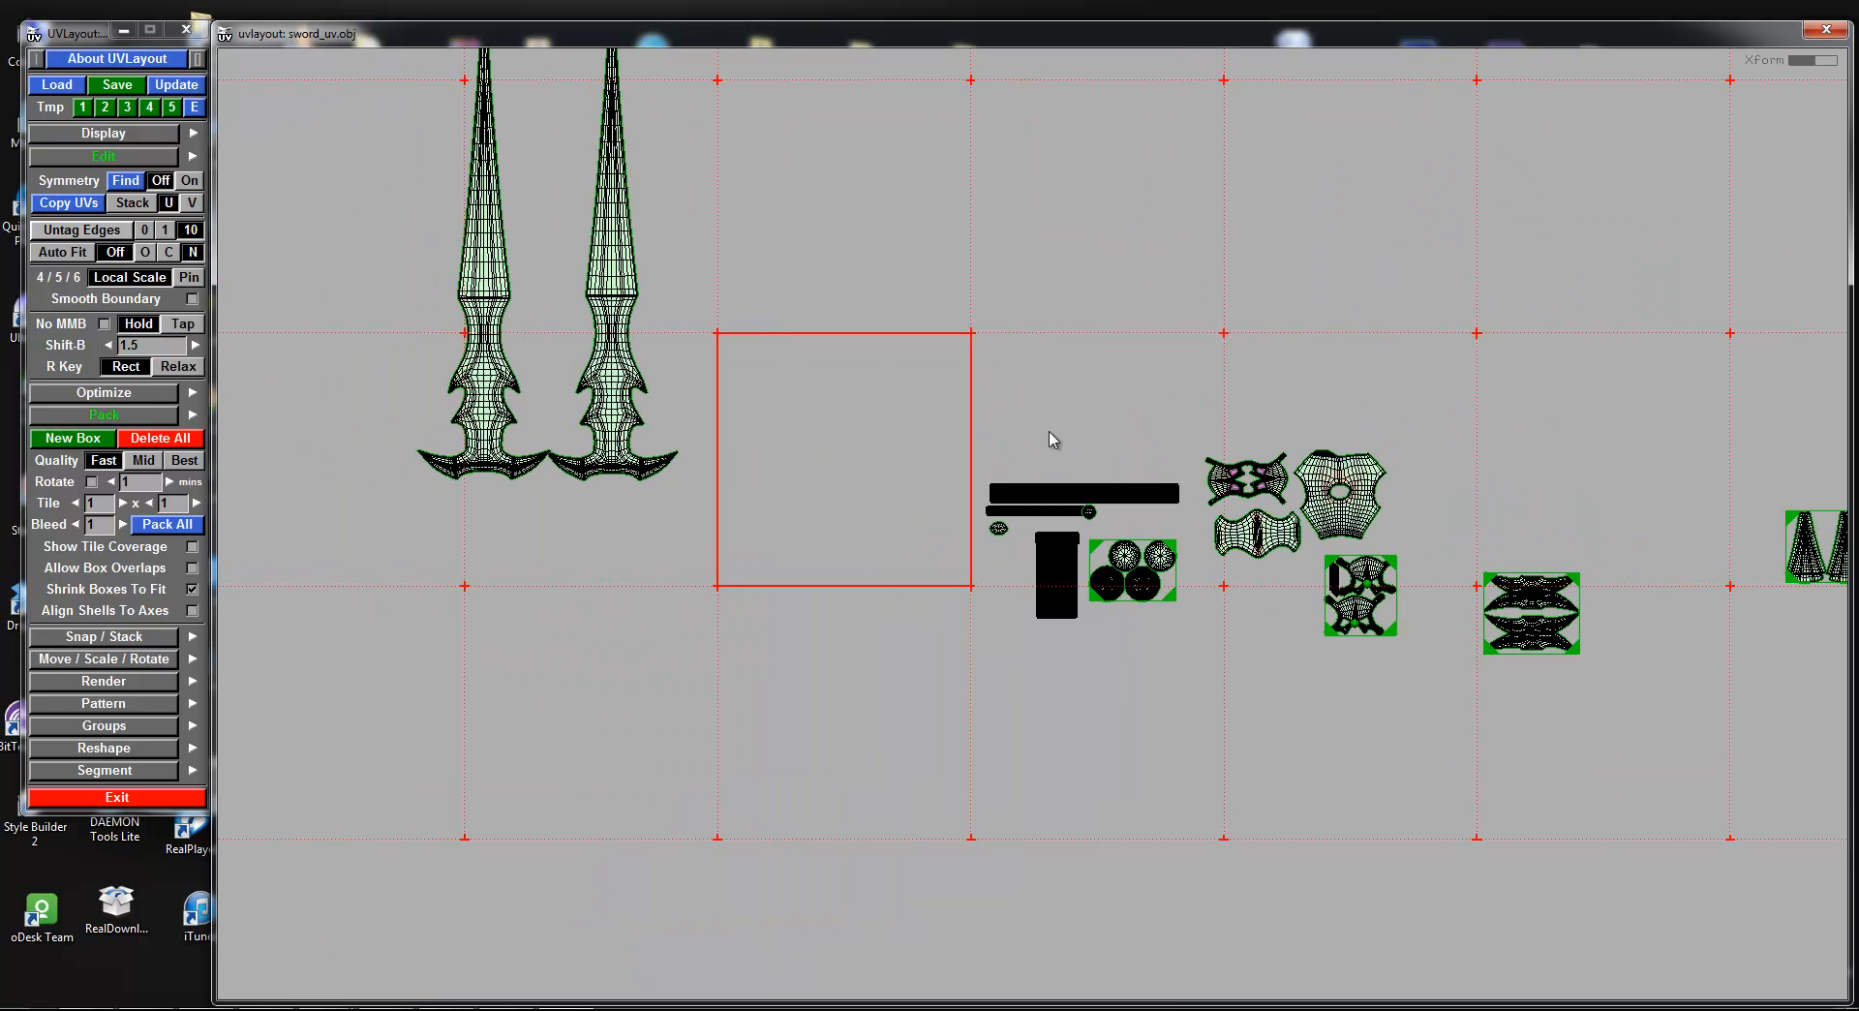
{"action": "key", "text": "p"}
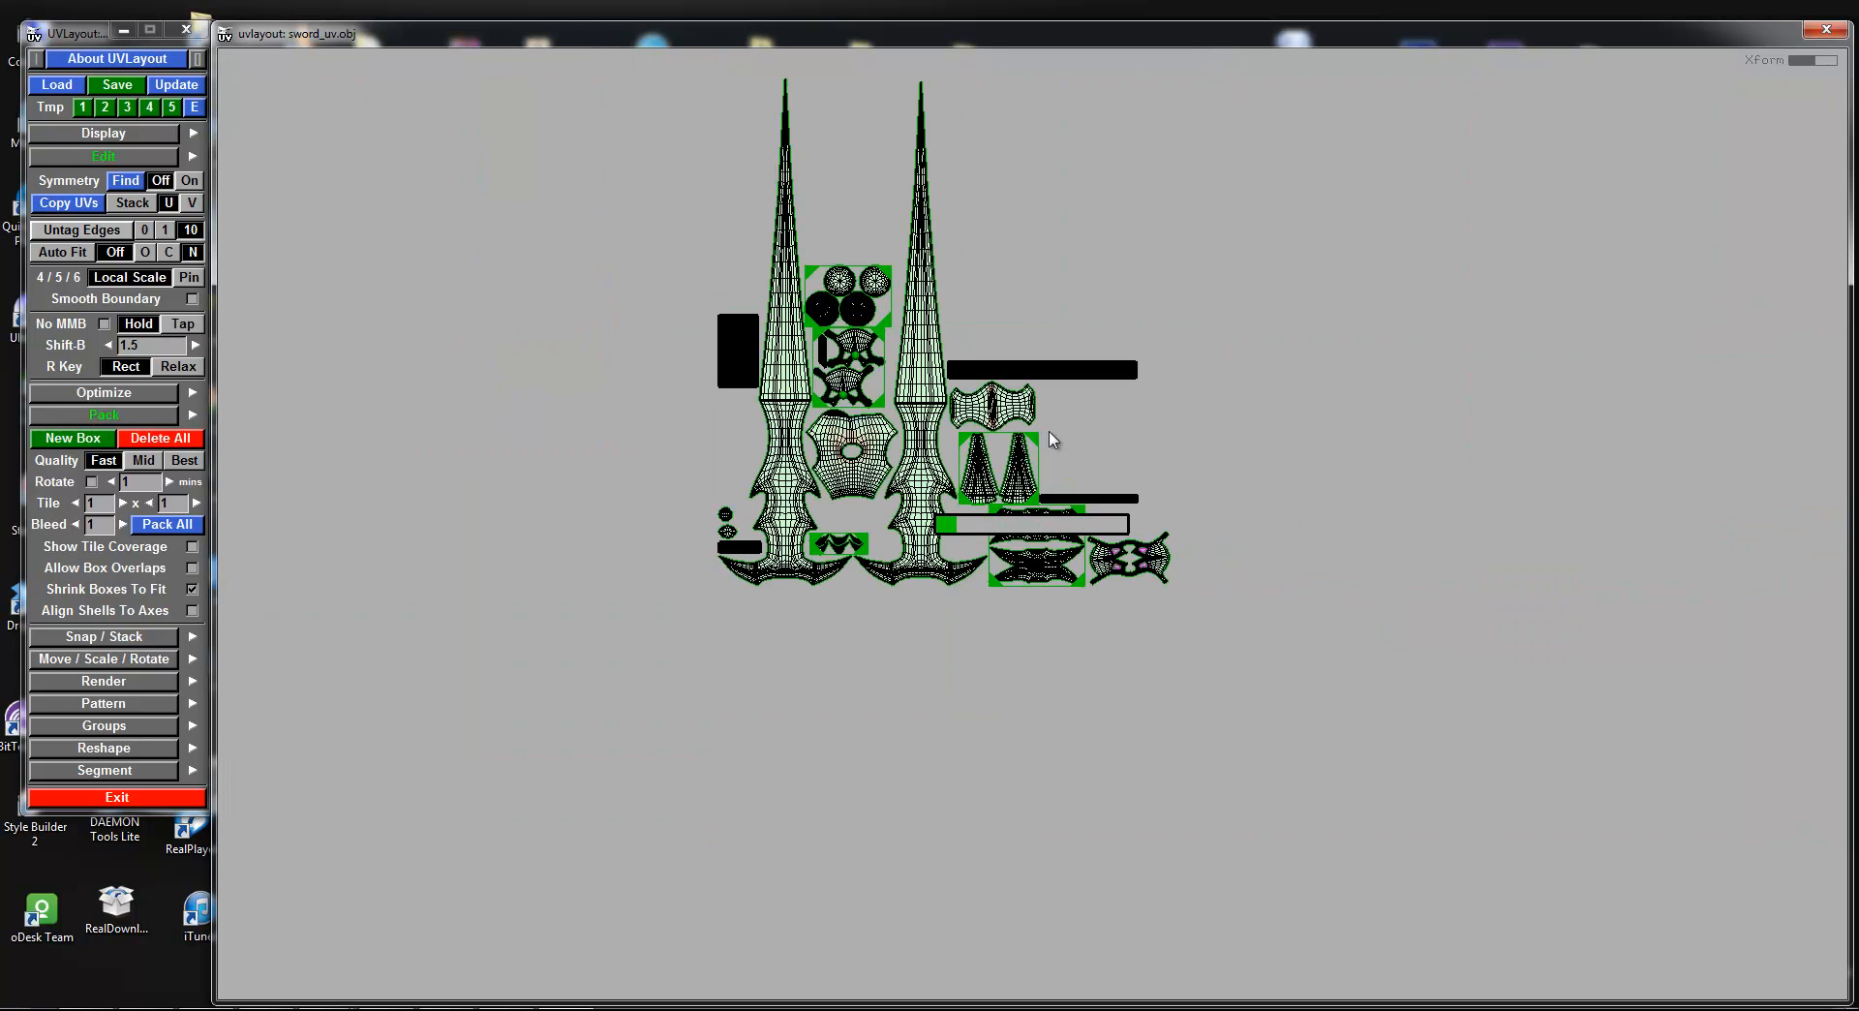
{"action": "right_click_drag", "start_coordinate": [1014, 457], "coordinate": [1089, 486]}
{"action": "middle_click_drag", "start_coordinate": [1089, 486], "coordinate": [1347, 478]}
{"action": "right_click_drag", "start_coordinate": [1068, 284], "coordinate": [1167, 364]}
{"action": "middle_click_drag", "start_coordinate": [1167, 364], "coordinate": [1094, 527]}
{"action": "right_click_drag", "start_coordinate": [1095, 527], "coordinate": [1101, 203]}
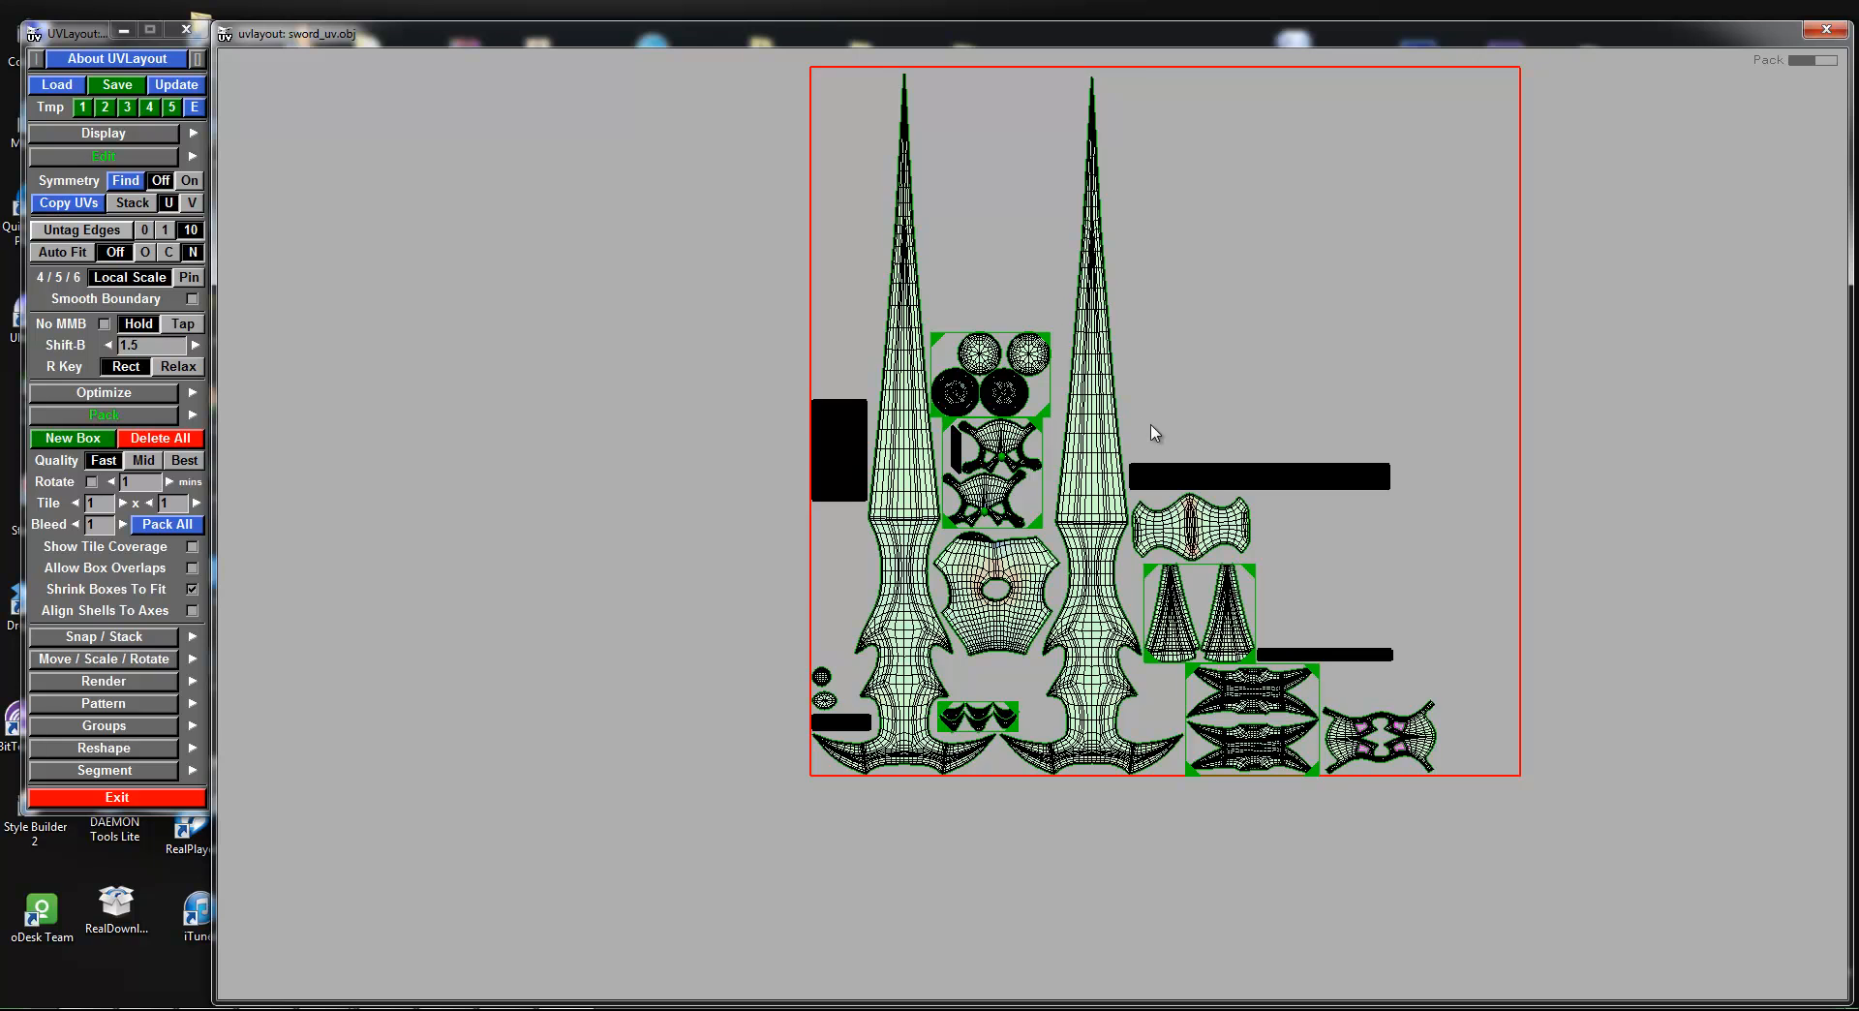
Step: Rotate the two blade shells to a diagonal, pointing in opposite directions side by side, and tag them both
{"action": "middle_click_drag", "start_coordinate": [1151, 431], "coordinate": [1132, 327]}
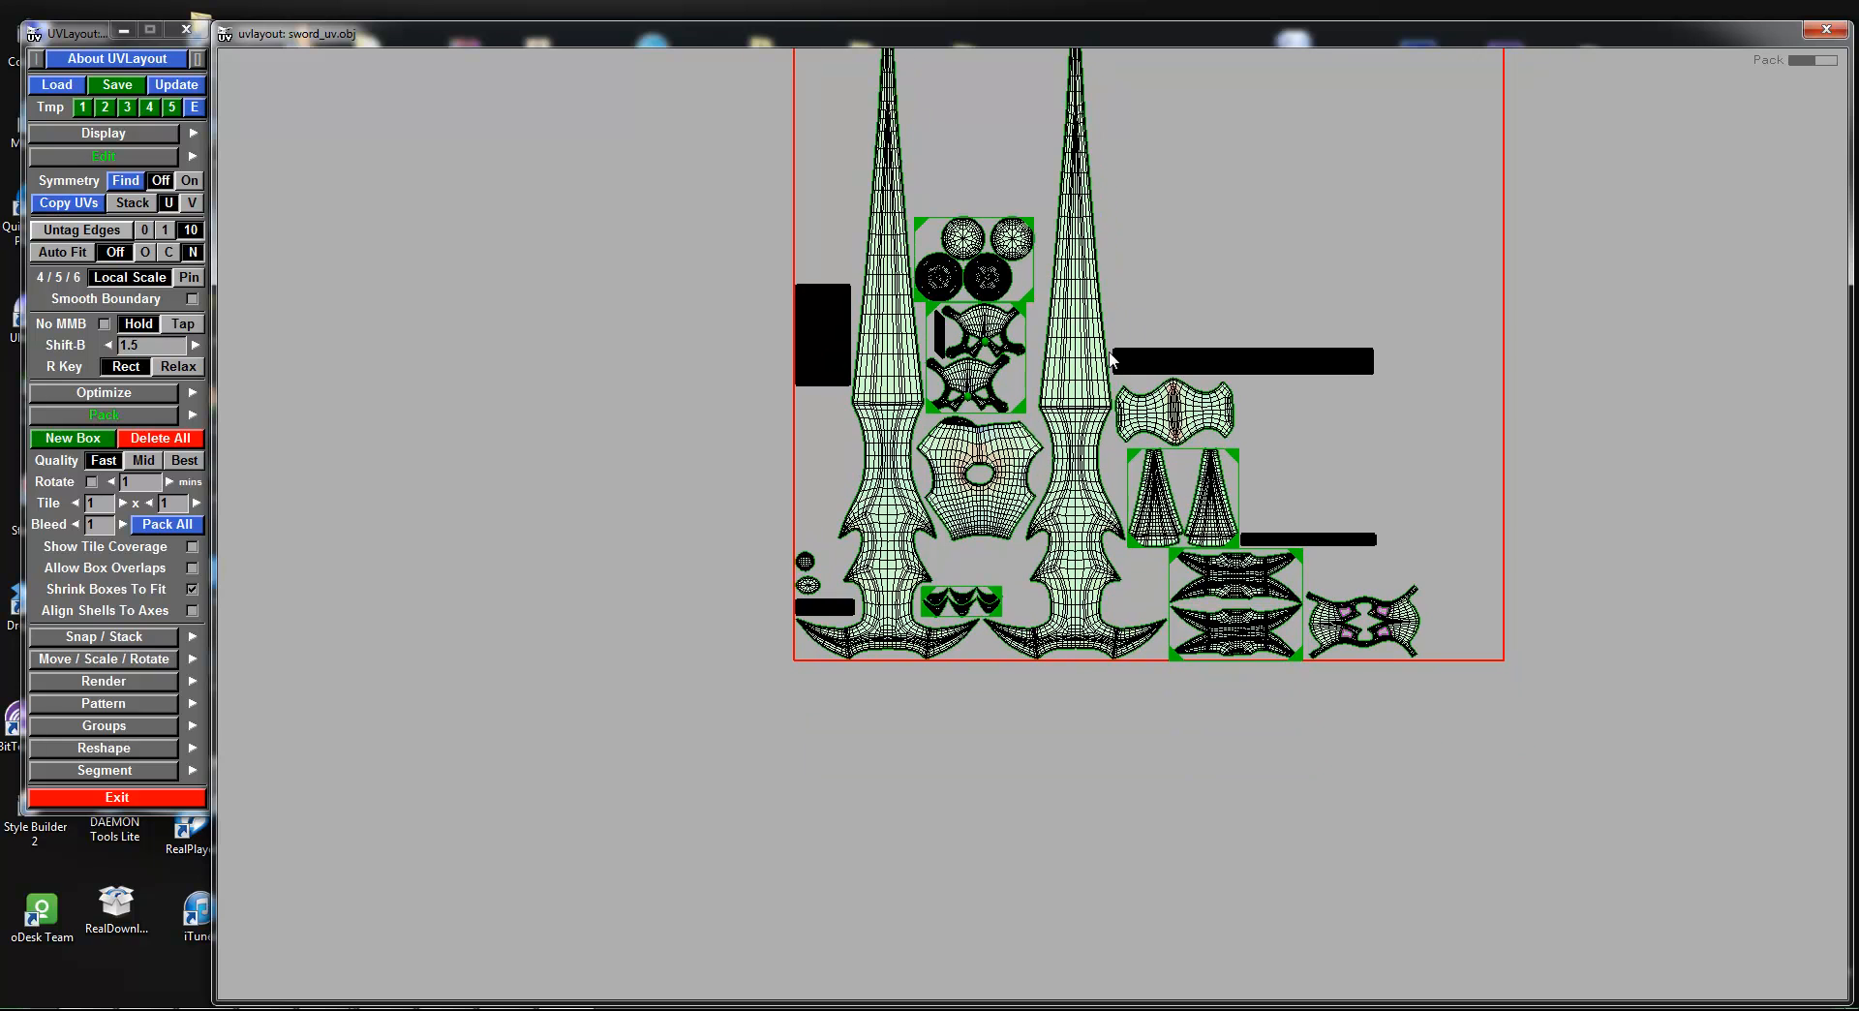
{"action": "left_click_drag", "start_coordinate": [1091, 364], "coordinate": [1117, 369]}
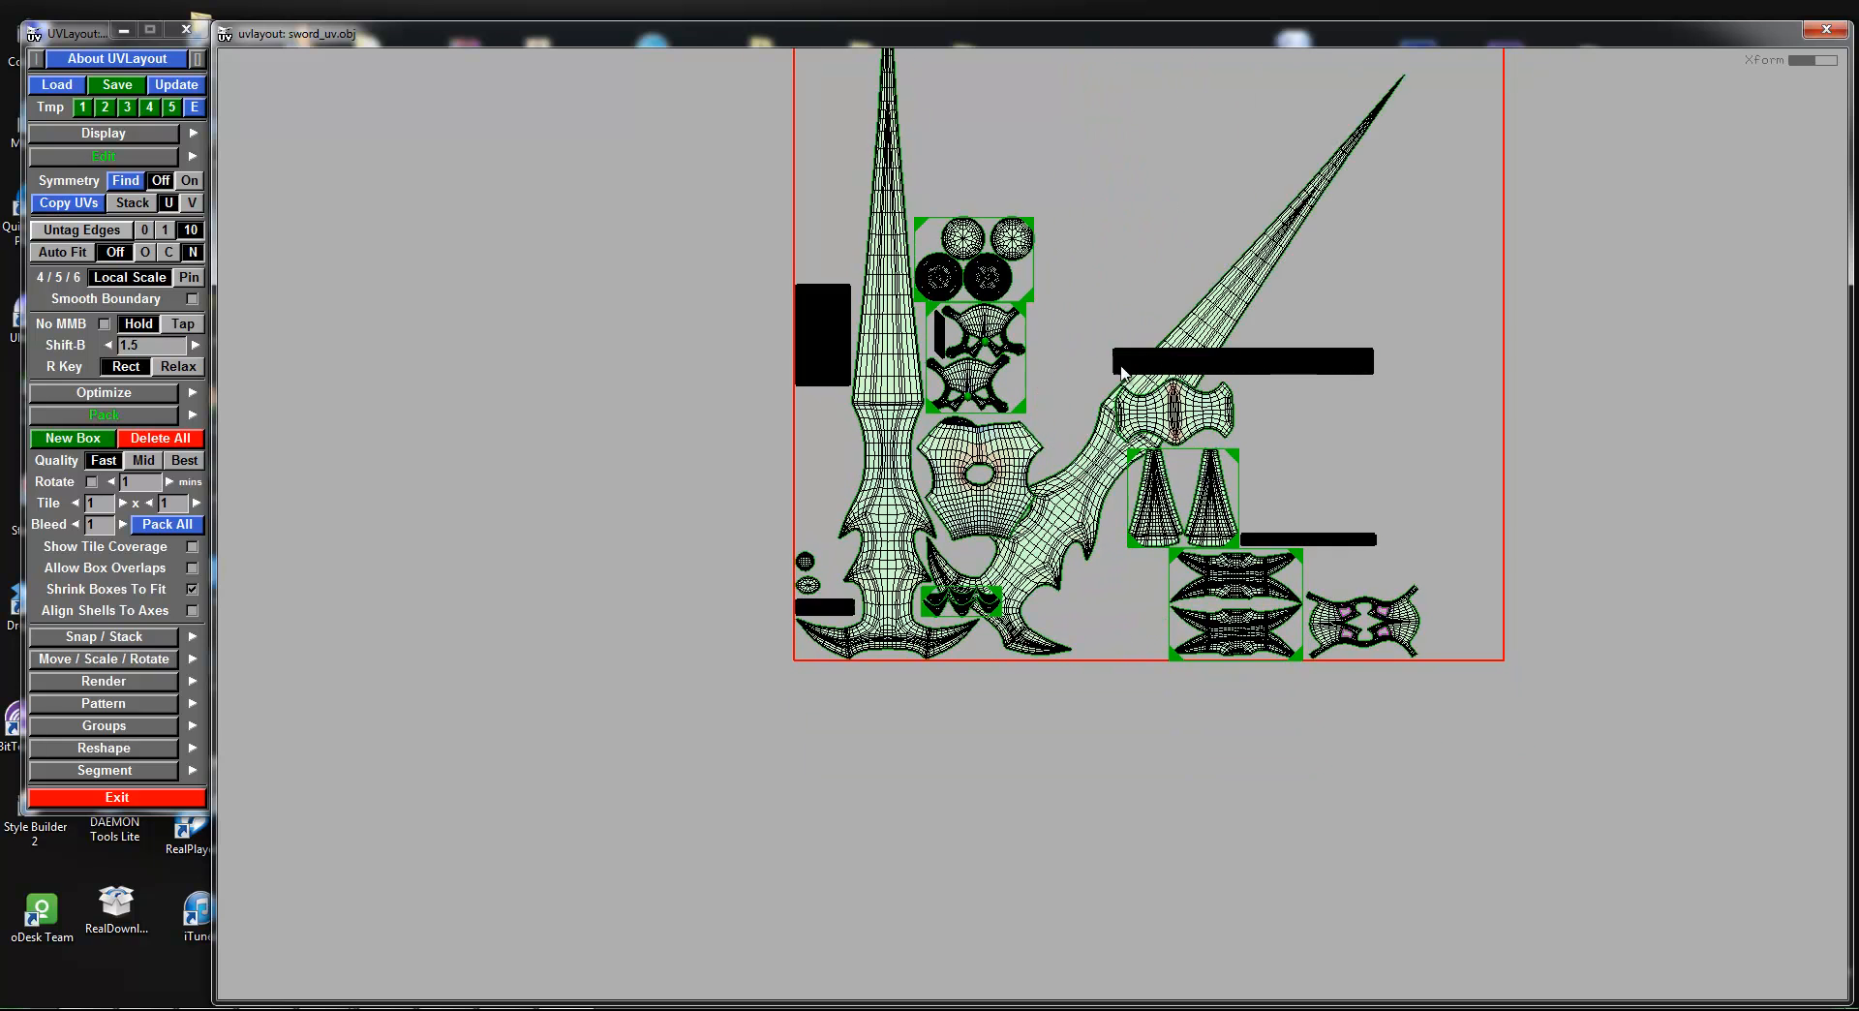
{"action": "middle_click_drag", "start_coordinate": [1218, 325], "coordinate": [1149, 253]}
{"action": "right_click_drag", "start_coordinate": [1149, 246], "coordinate": [1025, 368]}
{"action": "left_click_drag", "start_coordinate": [932, 366], "coordinate": [815, 354]}
{"action": "middle_click_drag", "start_coordinate": [1157, 387], "coordinate": [1153, 304]}
{"action": "left_click_drag", "start_coordinate": [1153, 304], "coordinate": [1101, 412]}
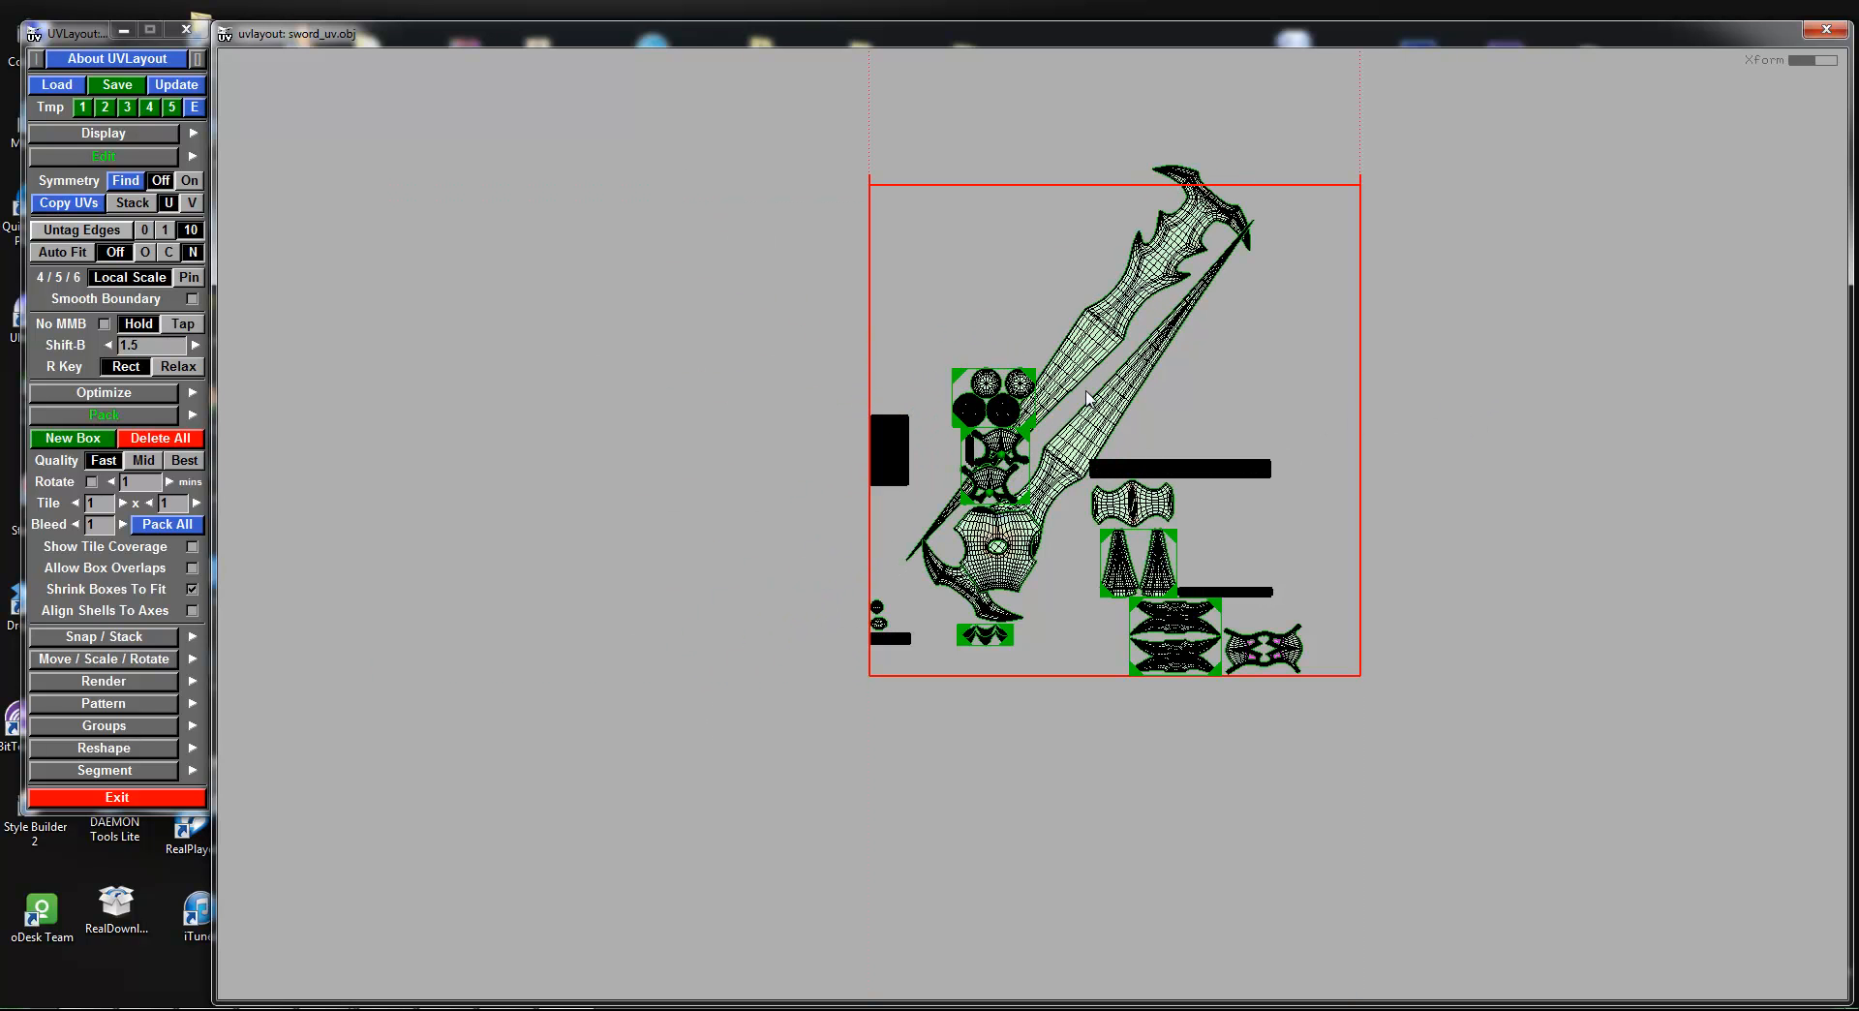
{"action": "key", "text": "g"}
Step: Try to straighten the two blade shells and enclose them in their own packing box, packed and turned horizontally
{"action": "left_click_drag", "start_coordinate": [1153, 345], "coordinate": [1225, 354]}
{"action": "key", "text": "ctrl+z"}
{"action": "key", "text": "g"}
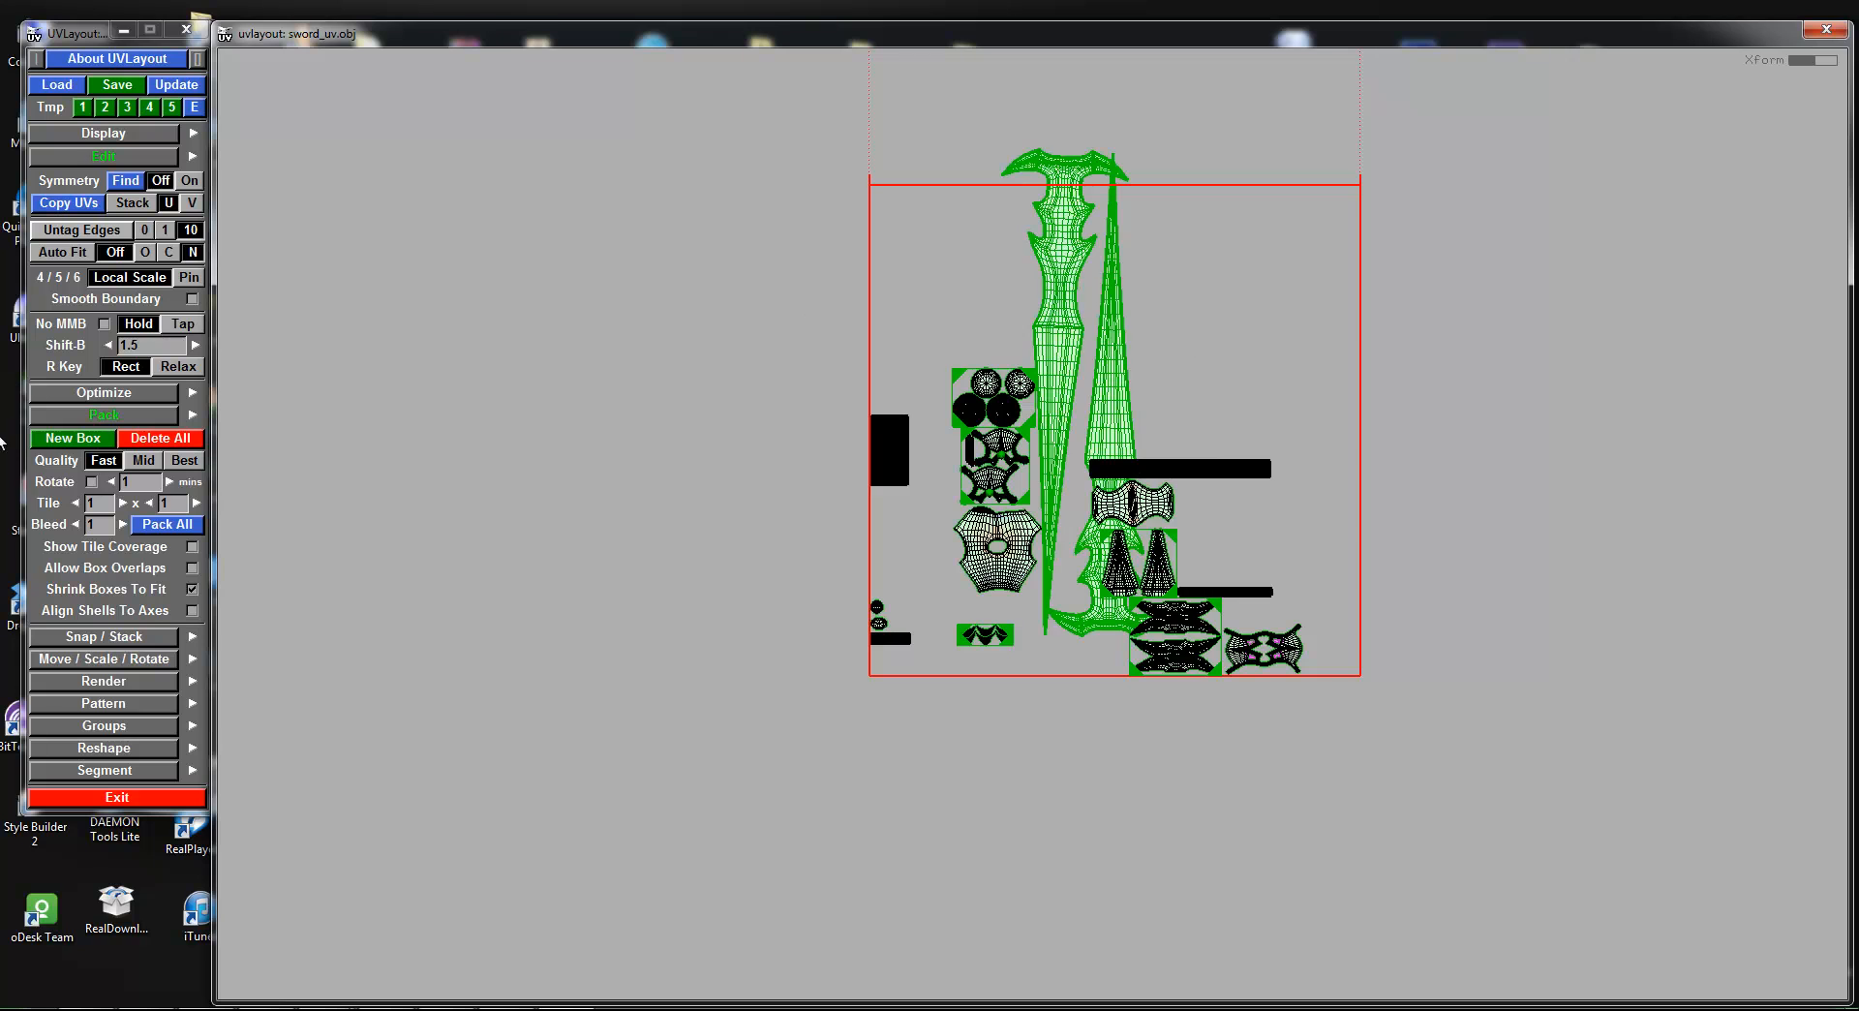
{"action": "left_click", "coordinate": [93, 441]}
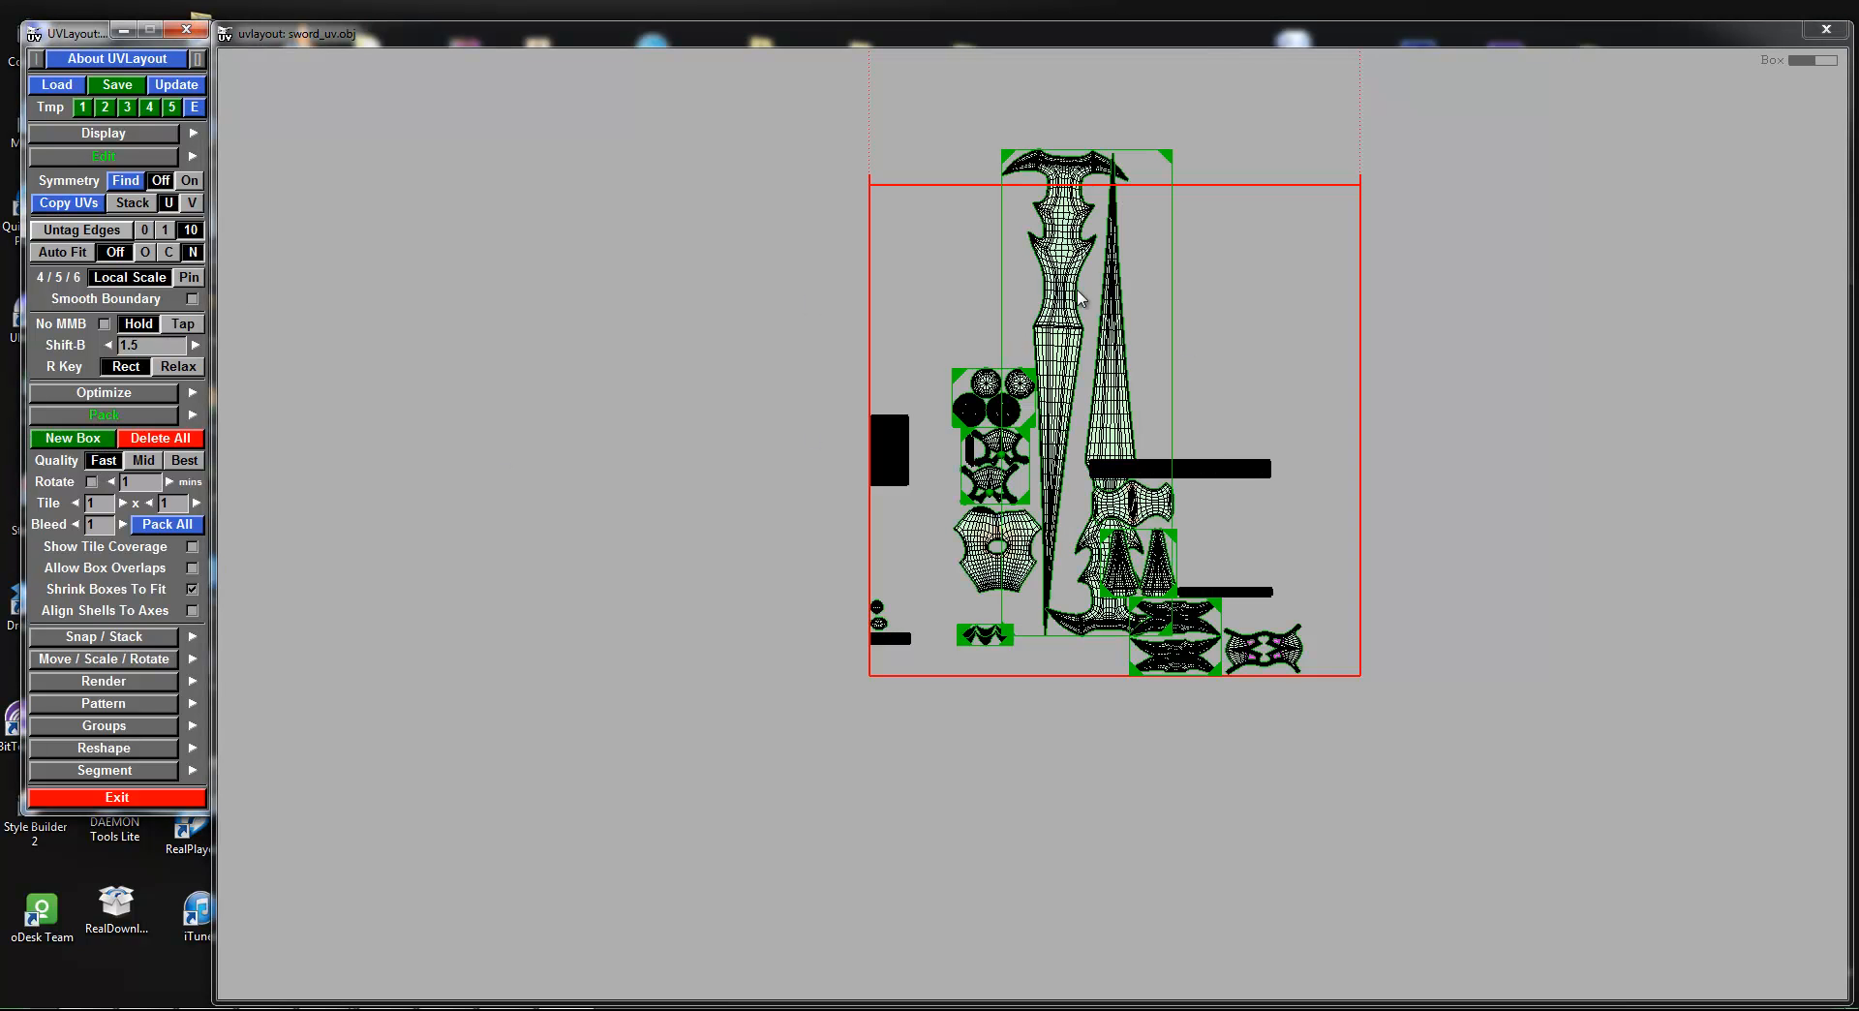
{"action": "key", "text": "bracketright"}
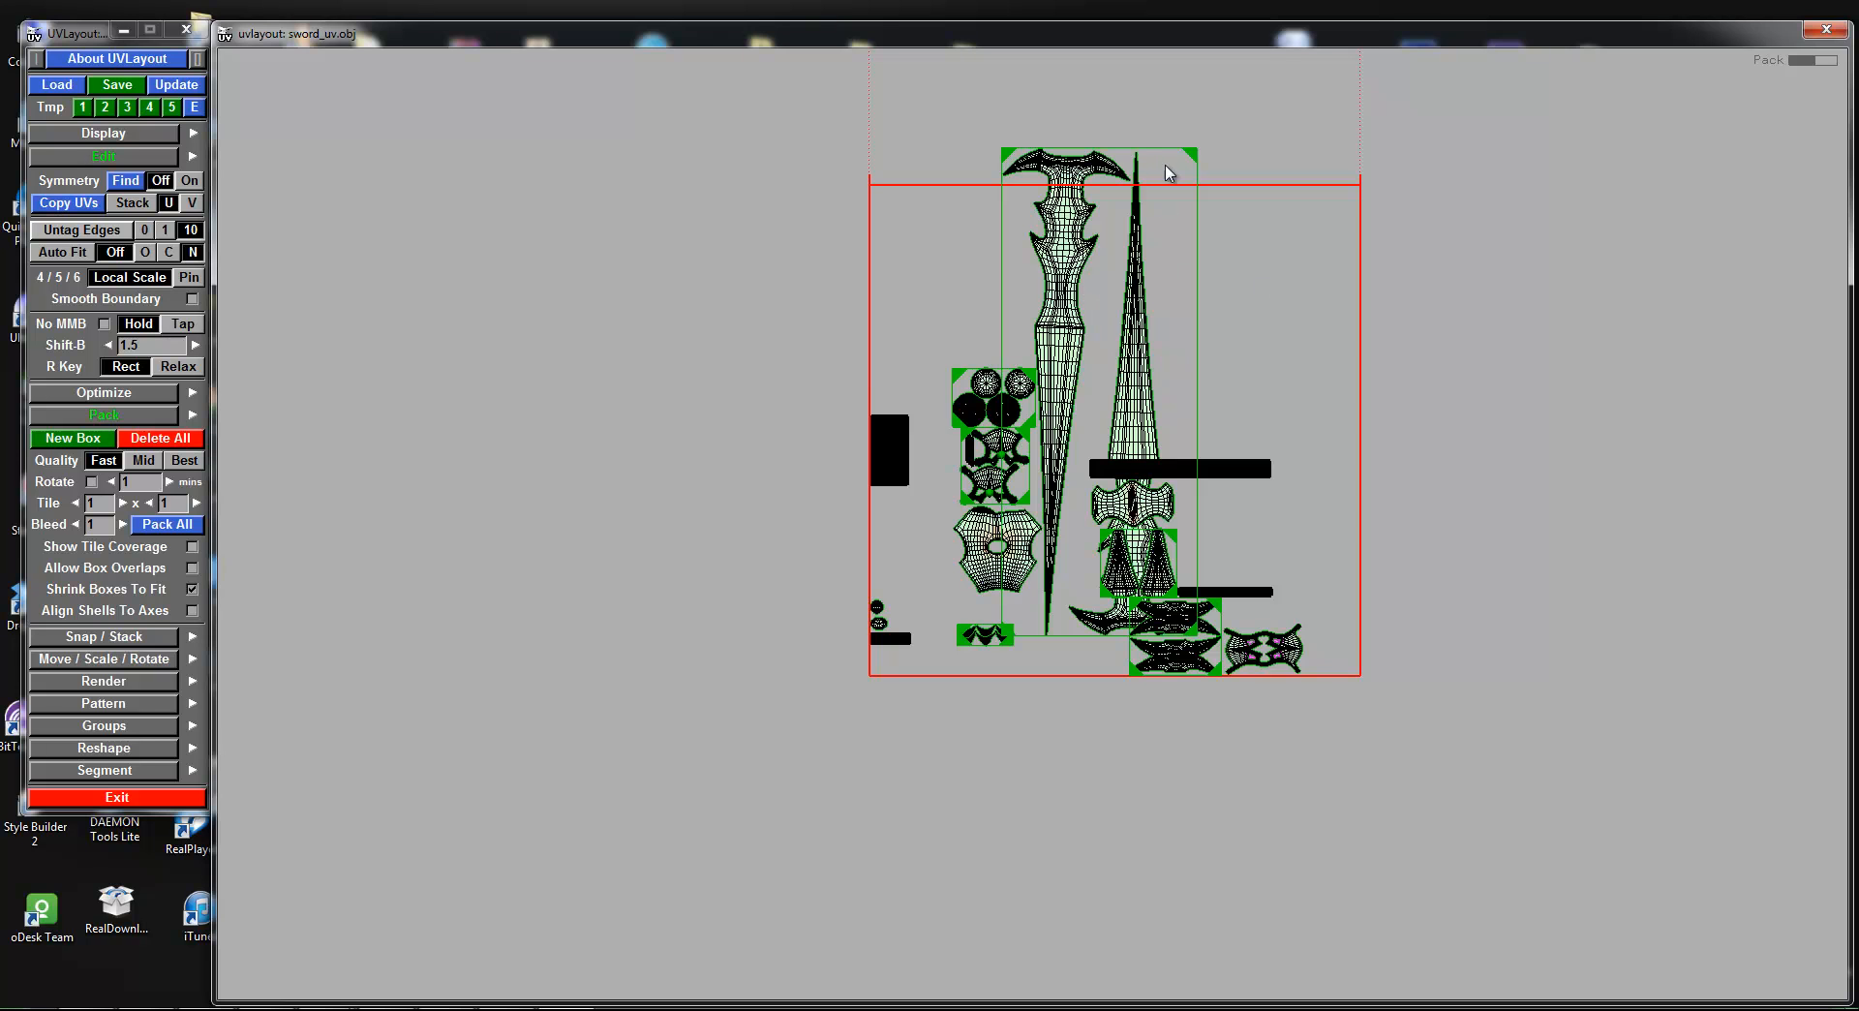
{"action": "left_click_drag", "start_coordinate": [1191, 162], "coordinate": [1215, 176]}
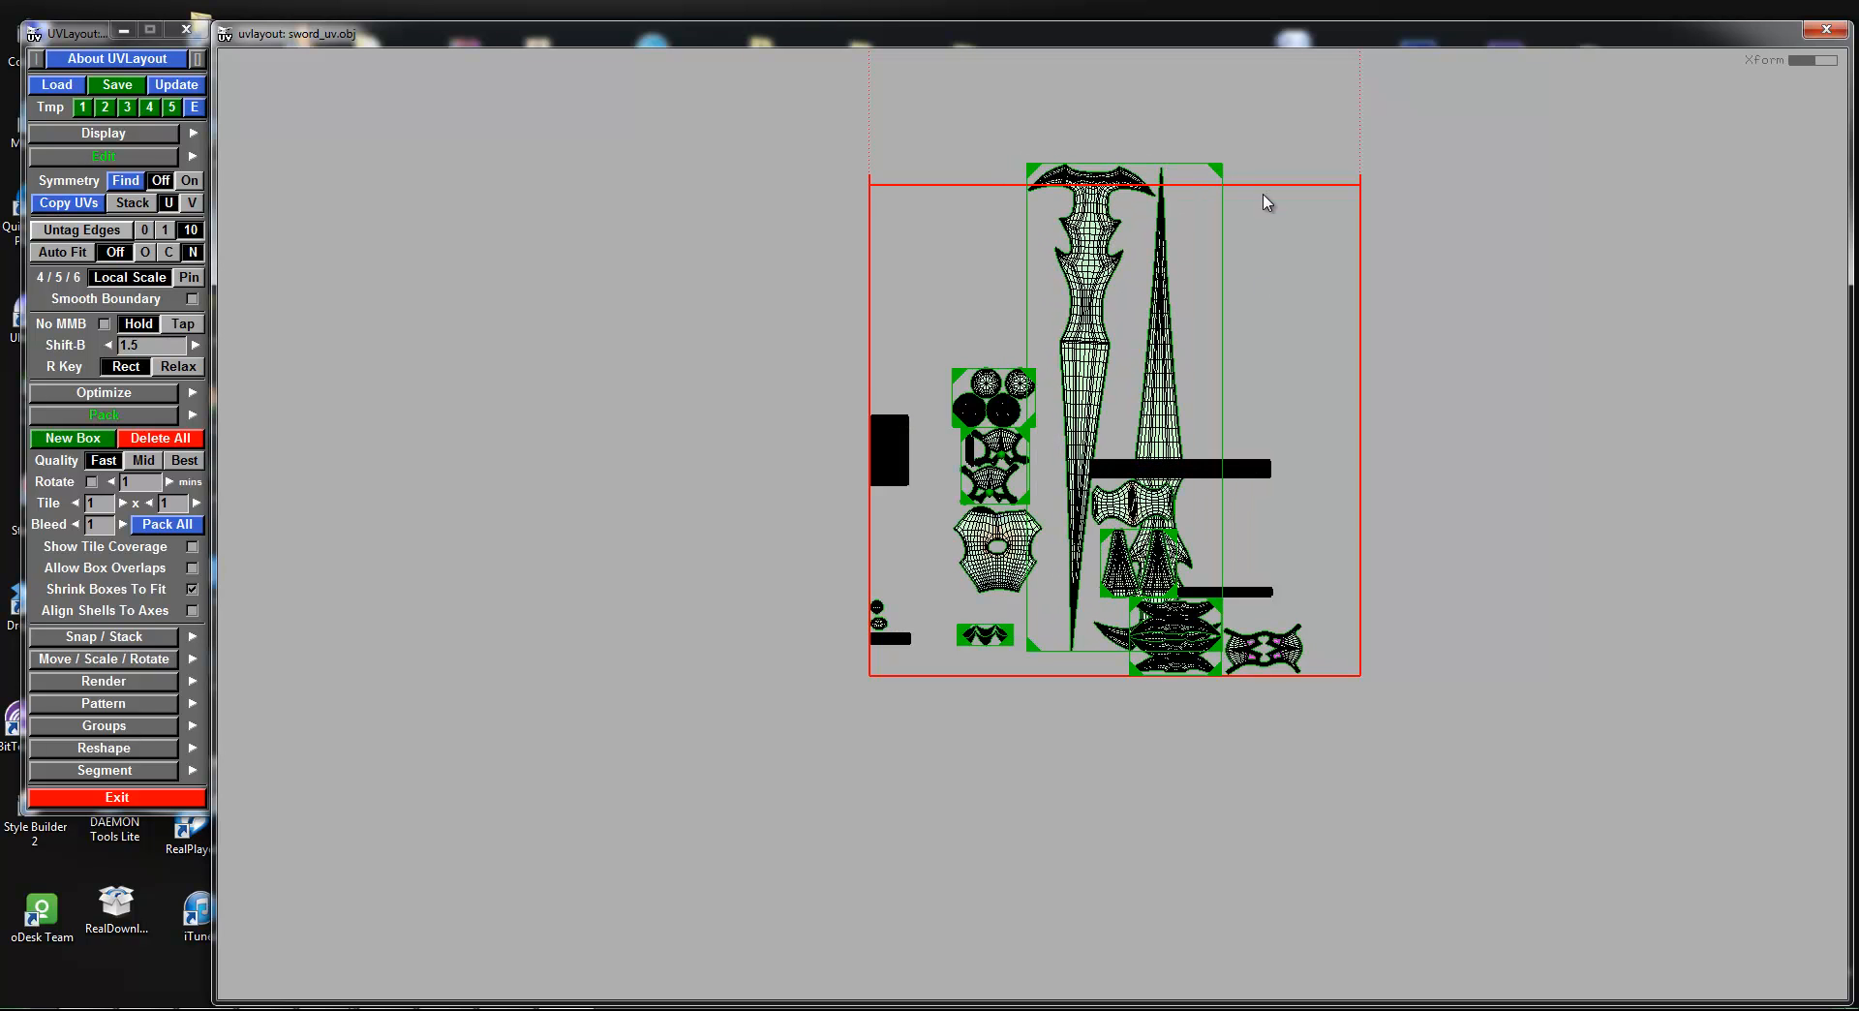
{"action": "left_click_drag", "start_coordinate": [1088, 332], "coordinate": [1053, 345]}
{"action": "key", "text": "ctrl+z"}
{"action": "left_click_drag", "start_coordinate": [1222, 177], "coordinate": [1225, 218]}
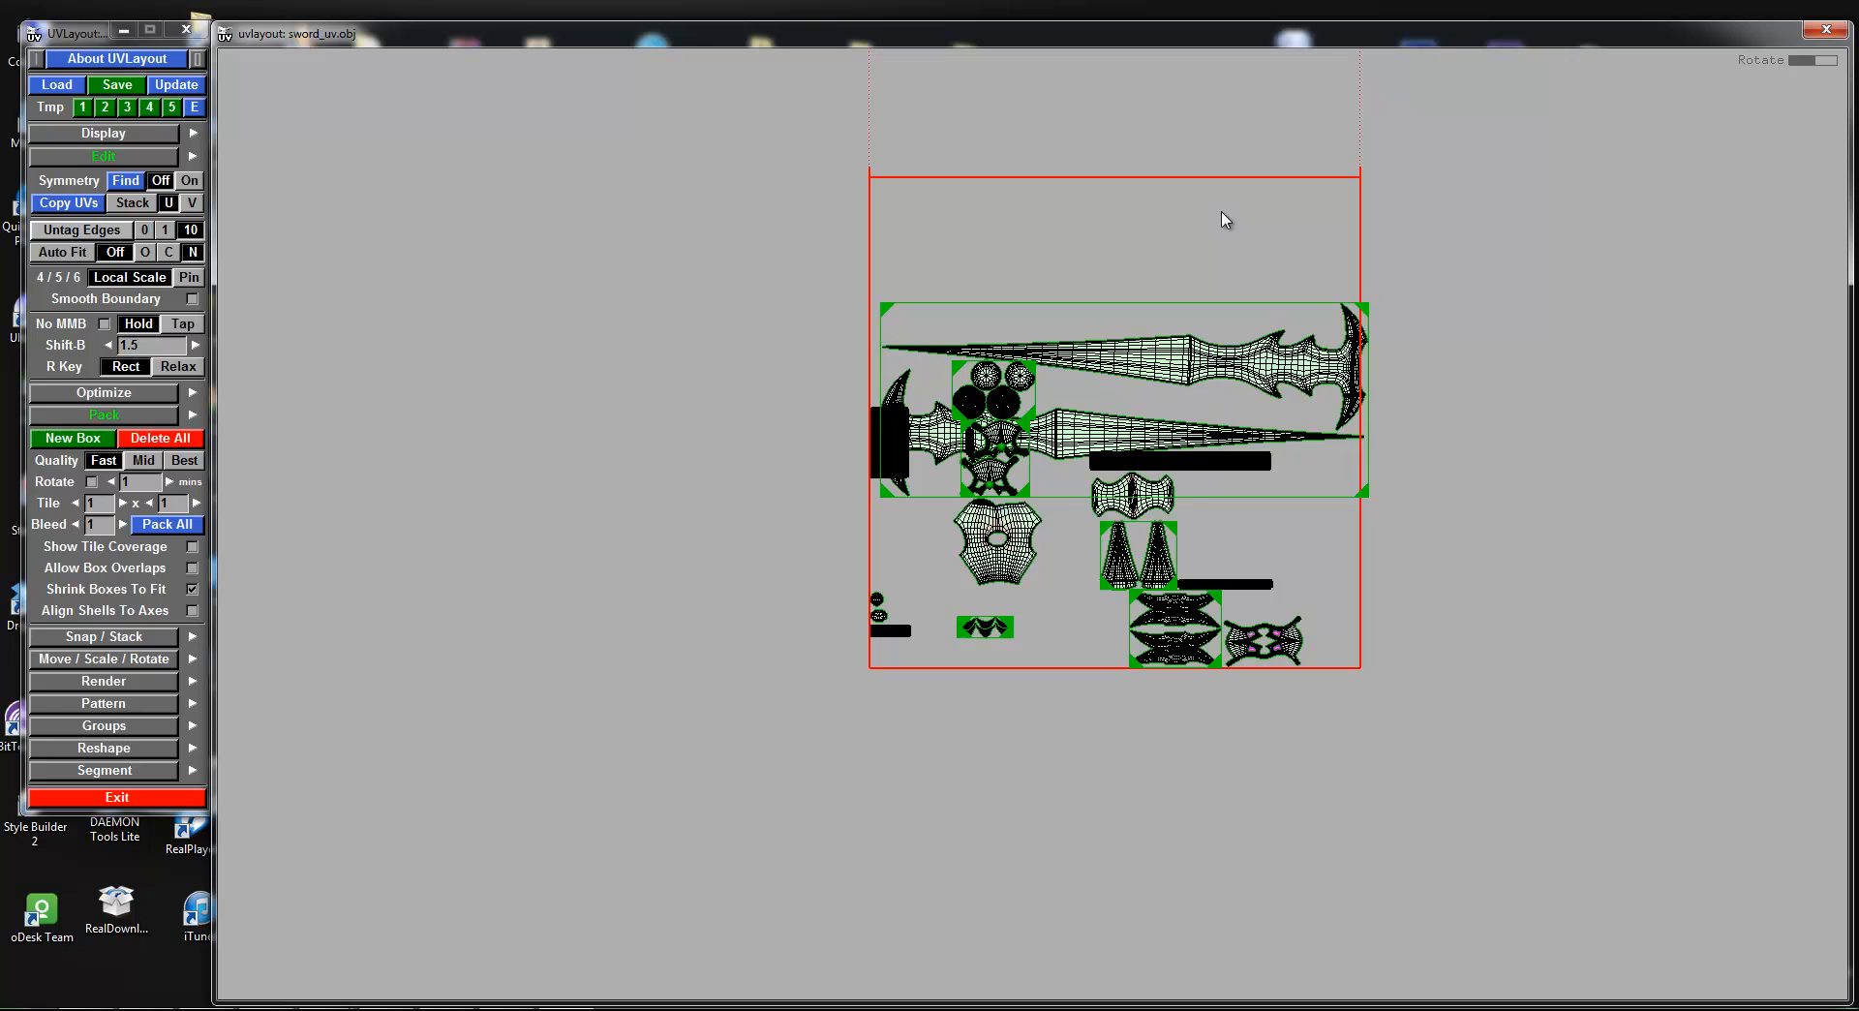
Step: Undo the blade packing box, its rotation and the straightening of the two blade shells
{"action": "key", "text": "ctrl+z"}
{"action": "key", "text": "ctrl+z"}
{"action": "key", "text": "ctrl+z"}
{"action": "key", "text": "ctrl+z"}
{"action": "key", "text": "ctrl+z"}
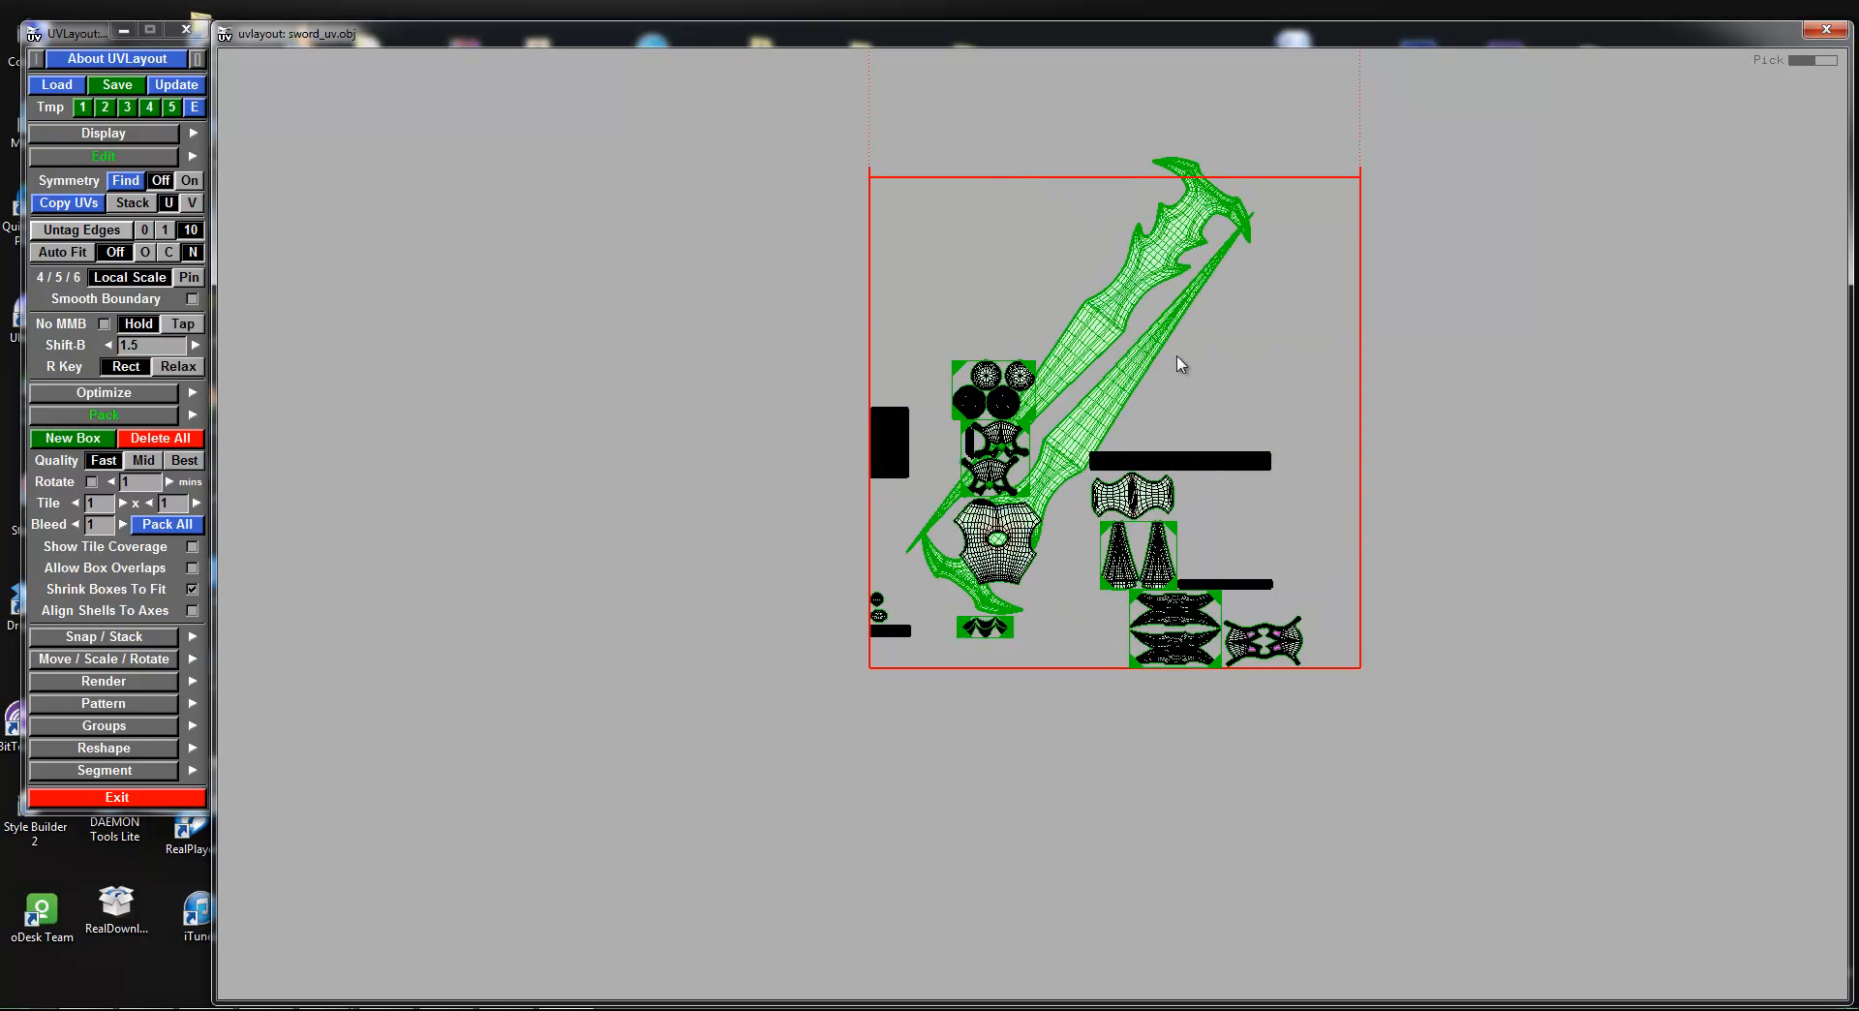
Step: Repack all shells around the tagged diagonal blades, and untag the two blades
{"action": "key", "text": "]"}
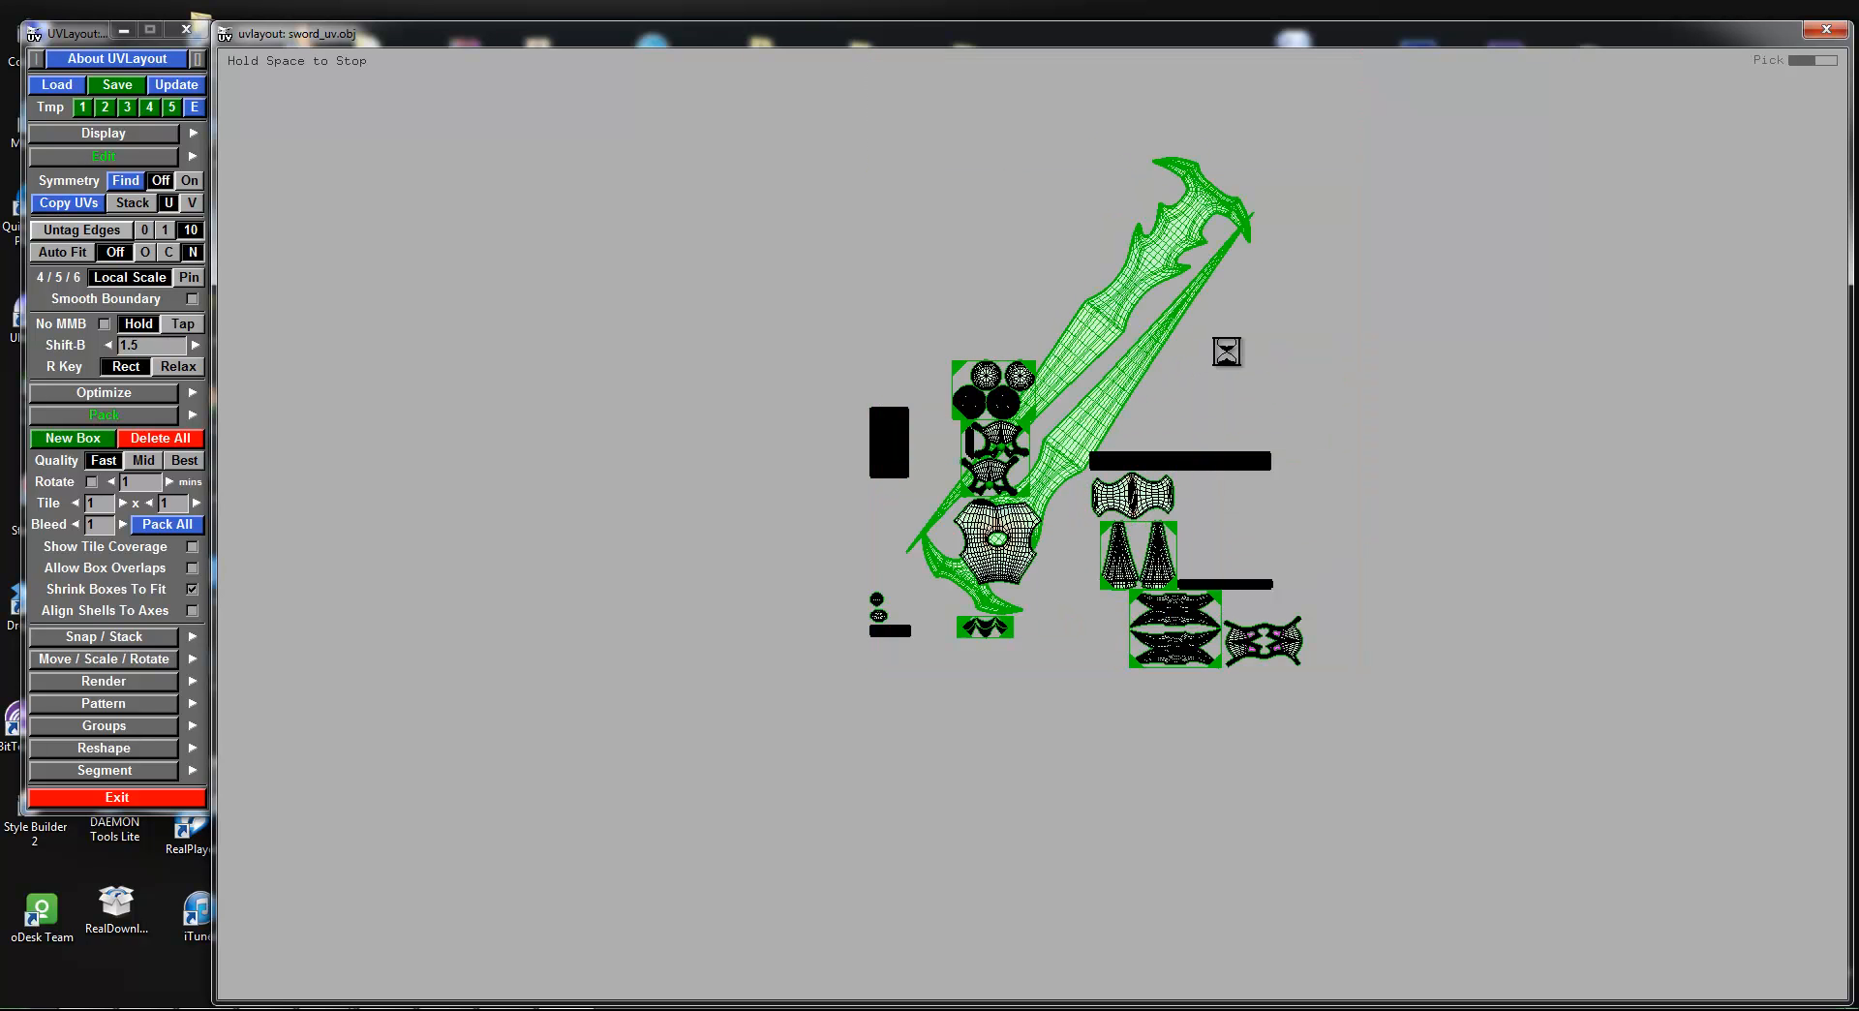
{"action": "right_click_drag", "start_coordinate": [1213, 377], "coordinate": [1395, 475]}
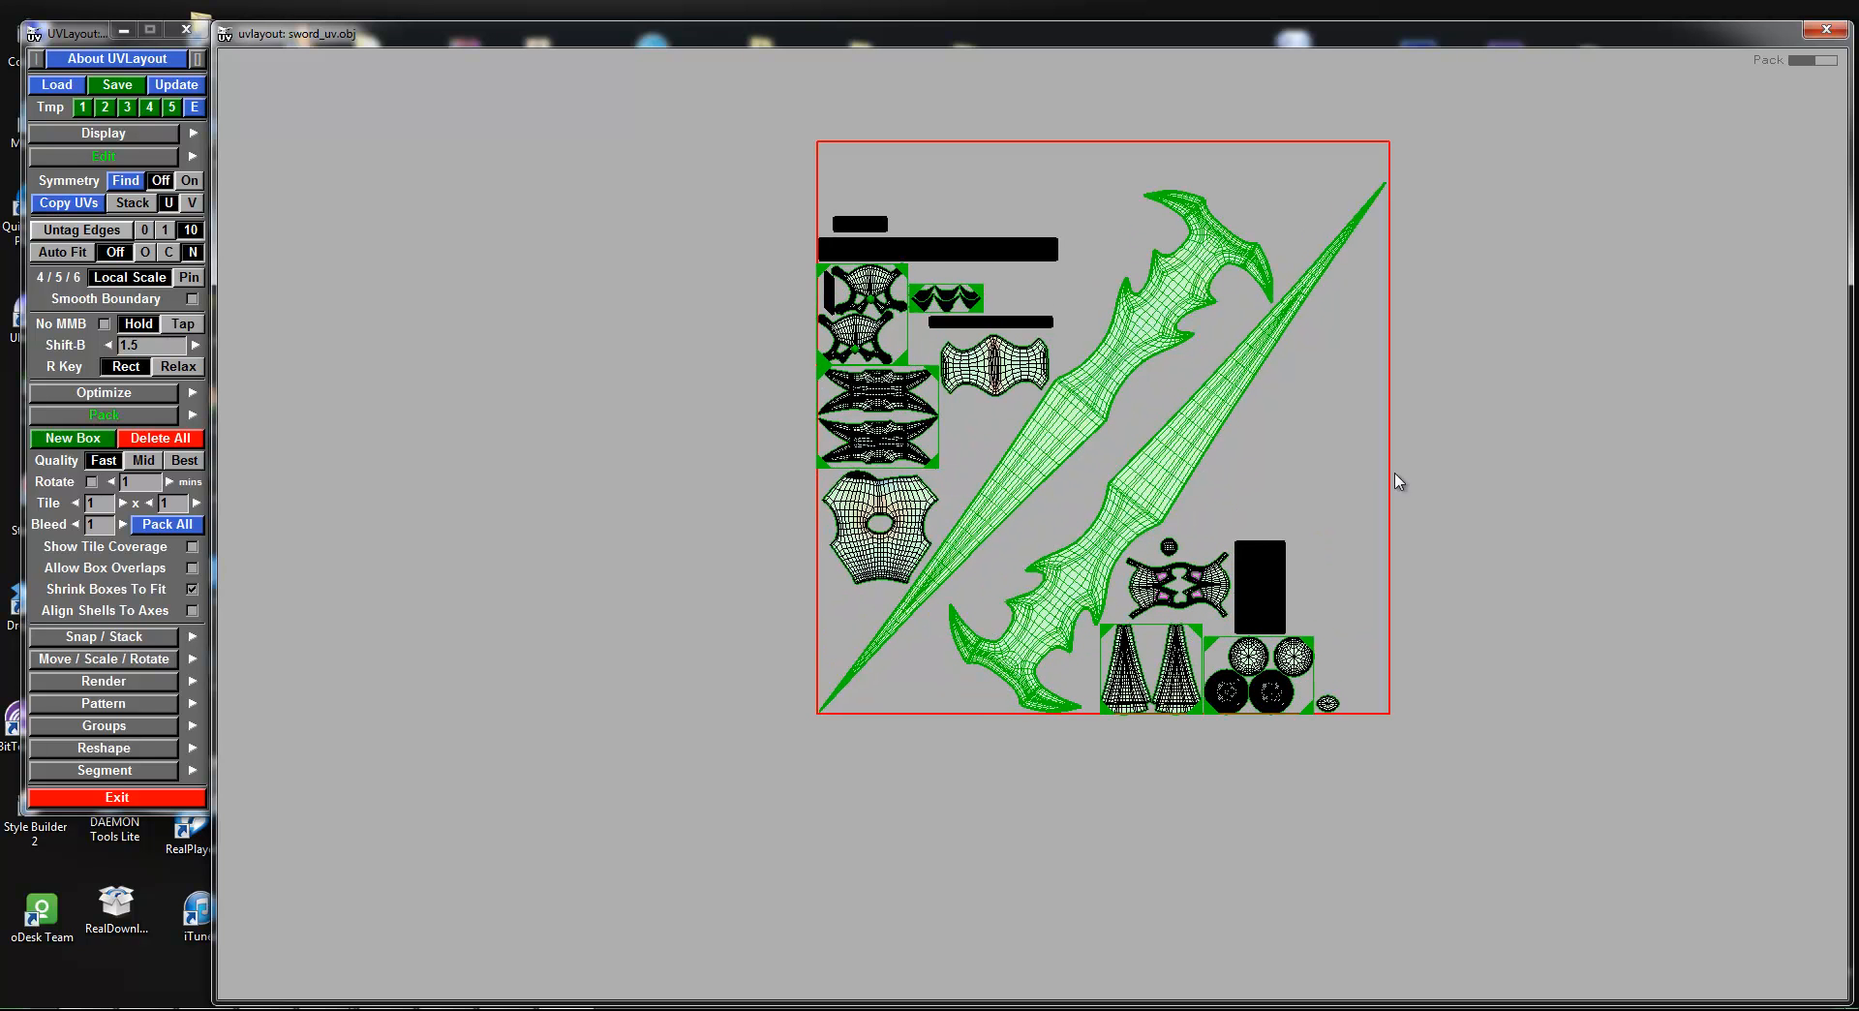
{"action": "key", "text": "g"}
Step: Move the dark rectangle, small round and oval shells, mask shell, circle box and fan box apart in the tile's lower-right area
{"action": "middle_click_drag", "start_coordinate": [1267, 580], "coordinate": [1328, 473]}
{"action": "middle_click_drag", "start_coordinate": [1219, 574], "coordinate": [1230, 478]}
{"action": "middle_click_drag", "start_coordinate": [1223, 566], "coordinate": [1235, 535]}
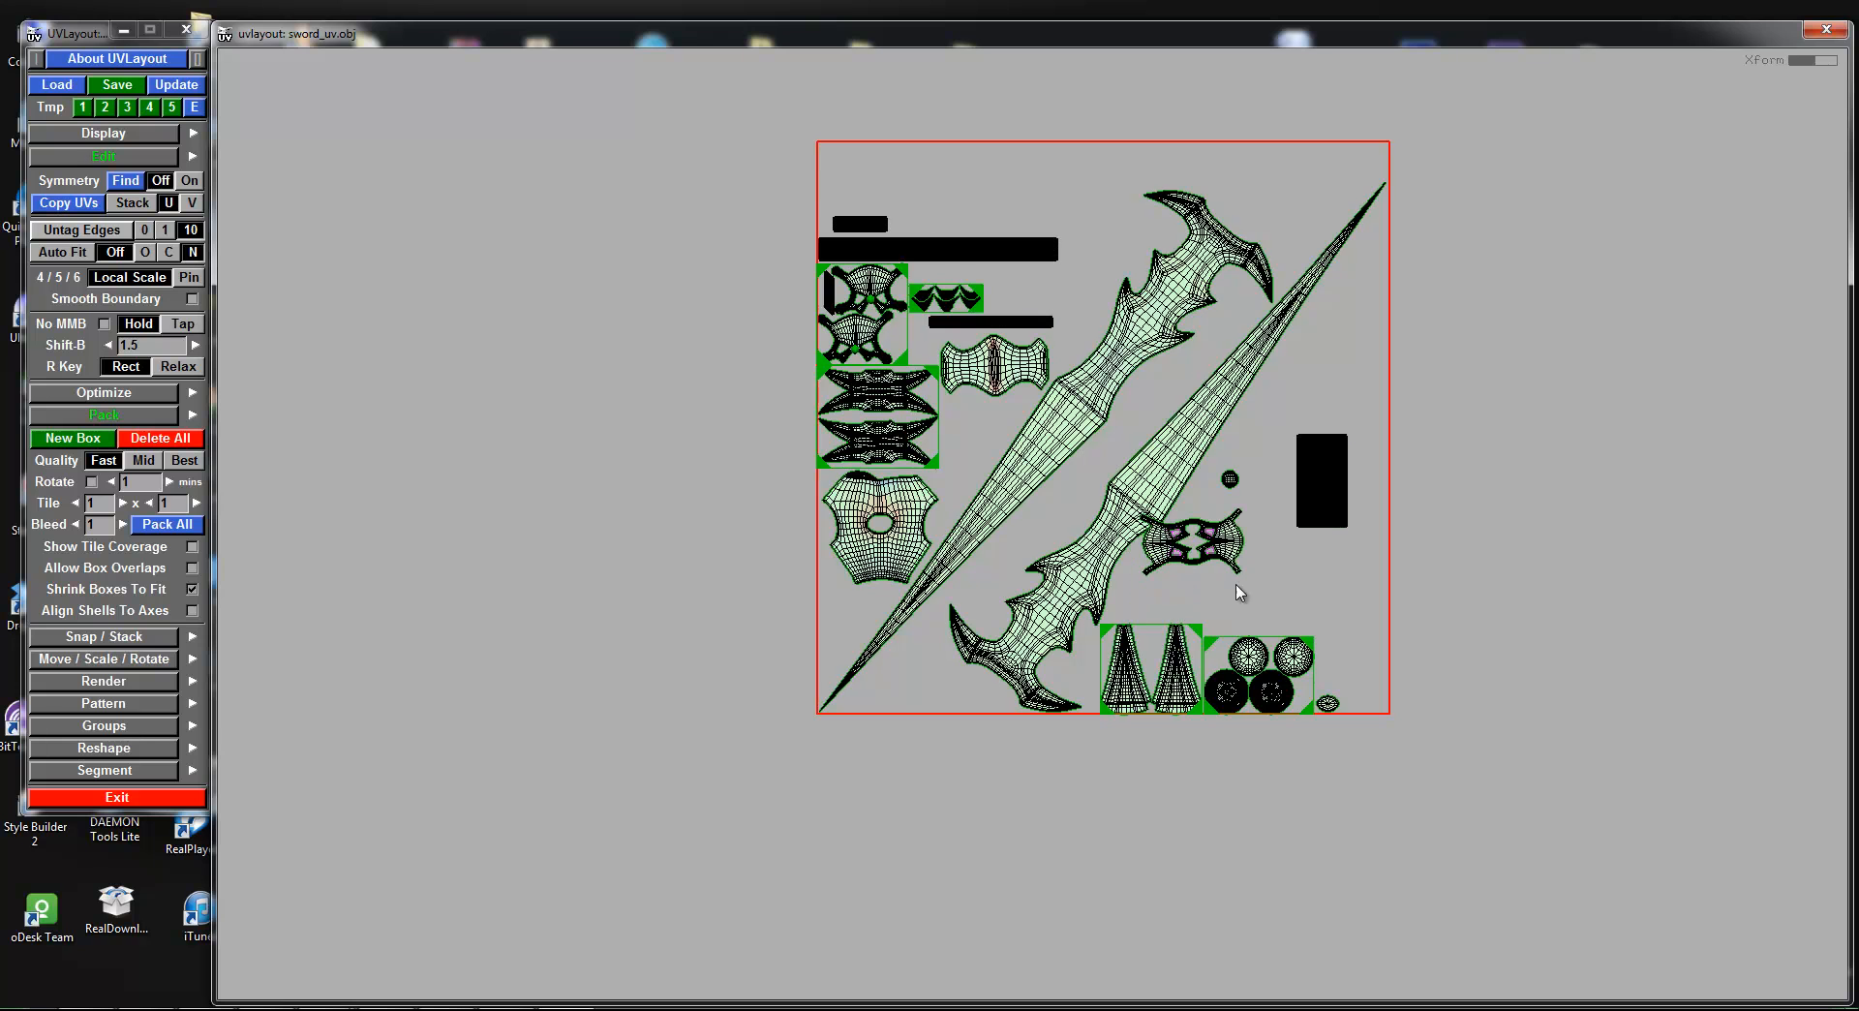
{"action": "middle_click_drag", "start_coordinate": [1306, 653], "coordinate": [1312, 599]}
{"action": "middle_click_drag", "start_coordinate": [1320, 707], "coordinate": [1327, 668]}
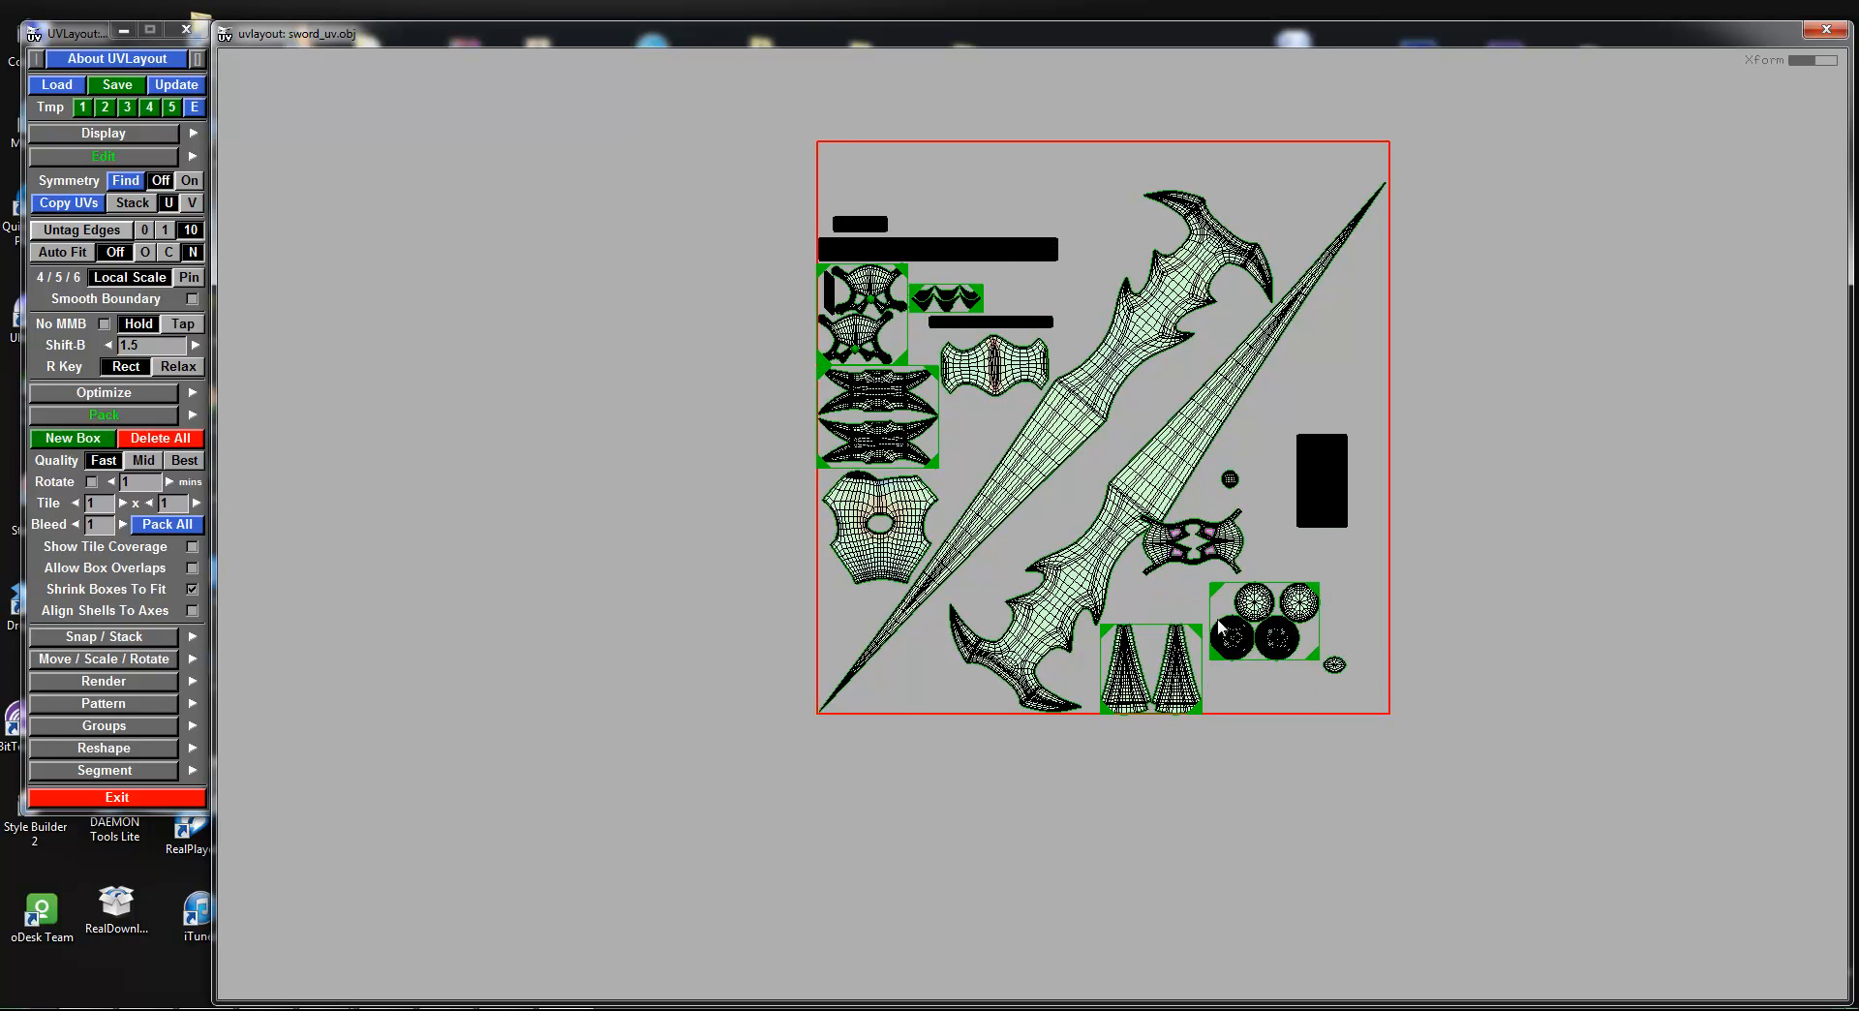
{"action": "middle_click_drag", "start_coordinate": [1200, 638], "coordinate": [1207, 610]}
{"action": "middle_click_drag", "start_coordinate": [1317, 596], "coordinate": [1330, 578]}
{"action": "middle_click_drag", "start_coordinate": [1337, 668], "coordinate": [1351, 668]}
Step: Even out the gaps between the dark rectangle, small round shell, mask shell, circle box and fan box below the diagonal blades
{"action": "right_click_drag", "start_coordinate": [1350, 668], "coordinate": [1329, 569]}
{"action": "middle_click_drag", "start_coordinate": [1318, 549], "coordinate": [1335, 551]}
{"action": "middle_click_drag", "start_coordinate": [1219, 522], "coordinate": [1268, 516]}
{"action": "middle_click_drag", "start_coordinate": [1328, 438], "coordinate": [1357, 381]}
{"action": "middle_click_drag", "start_coordinate": [1216, 455], "coordinate": [1241, 416]}
{"action": "middle_click_drag", "start_coordinate": [1256, 518], "coordinate": [1285, 486]}
{"action": "middle_click_drag", "start_coordinate": [1334, 621], "coordinate": [1341, 614]}
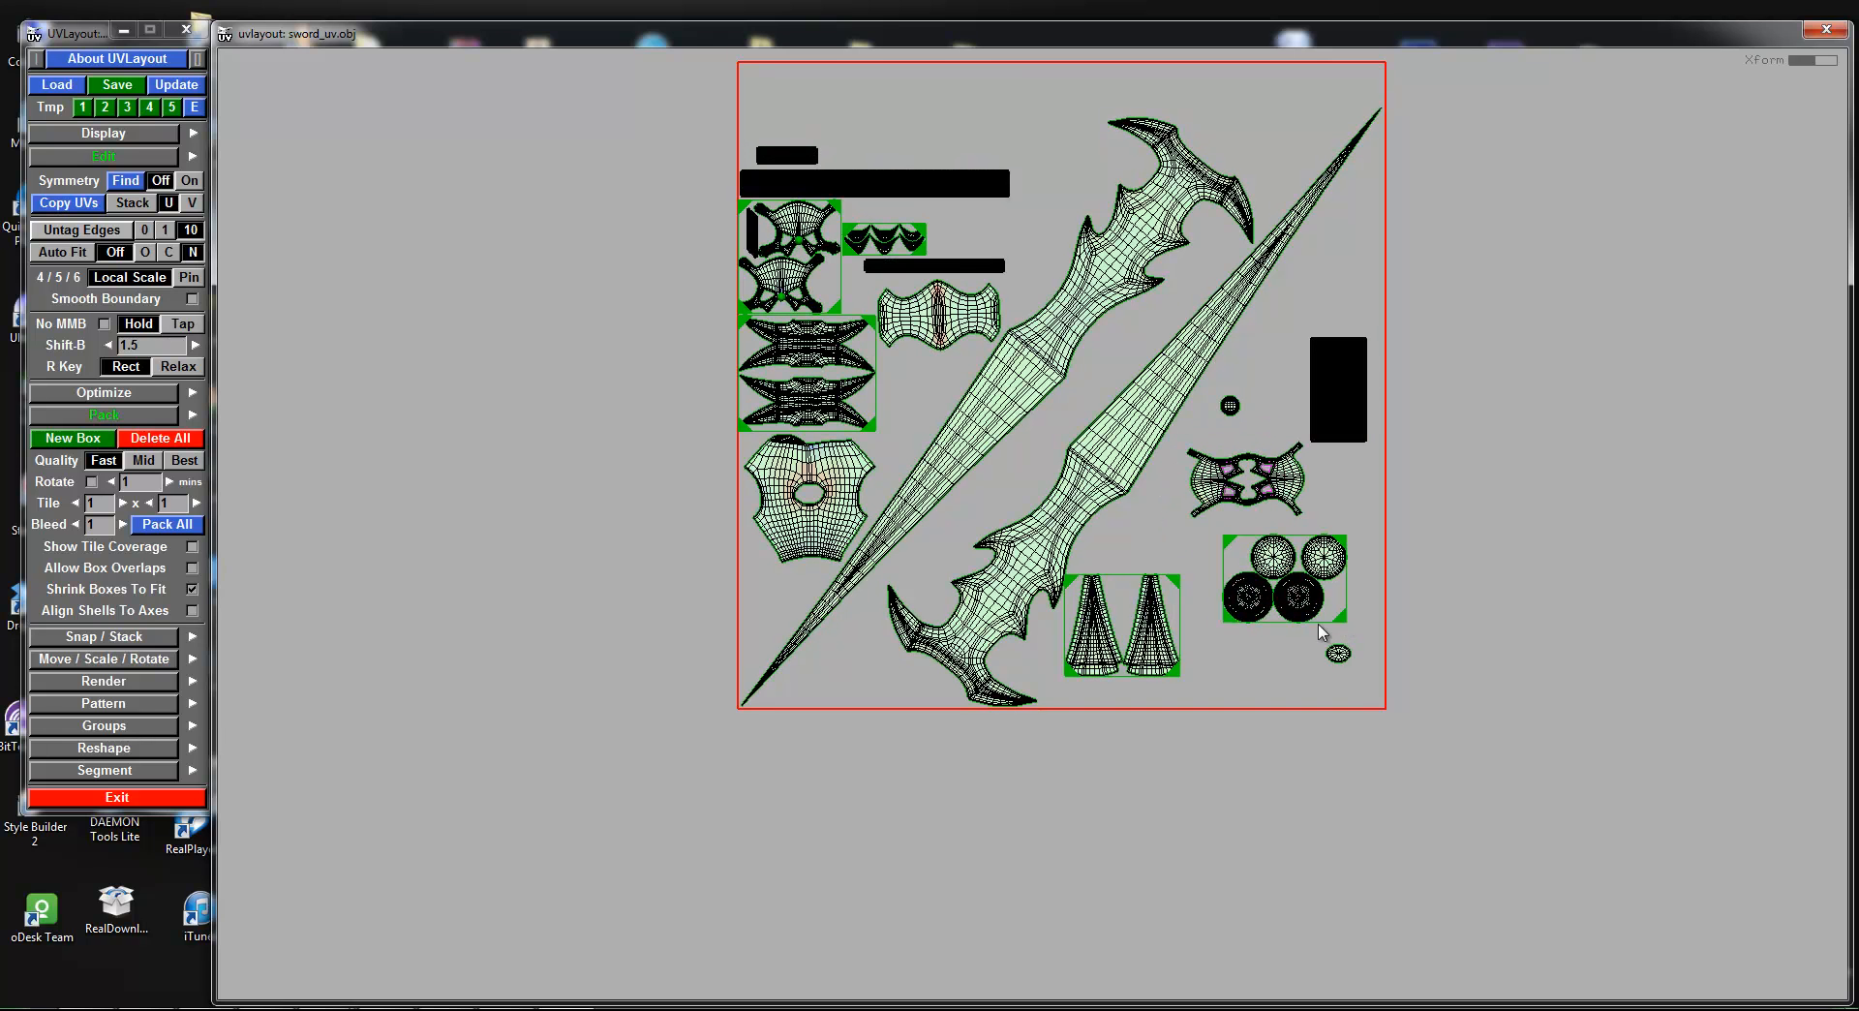
{"action": "middle_click_drag", "start_coordinate": [1189, 682], "coordinate": [1209, 683]}
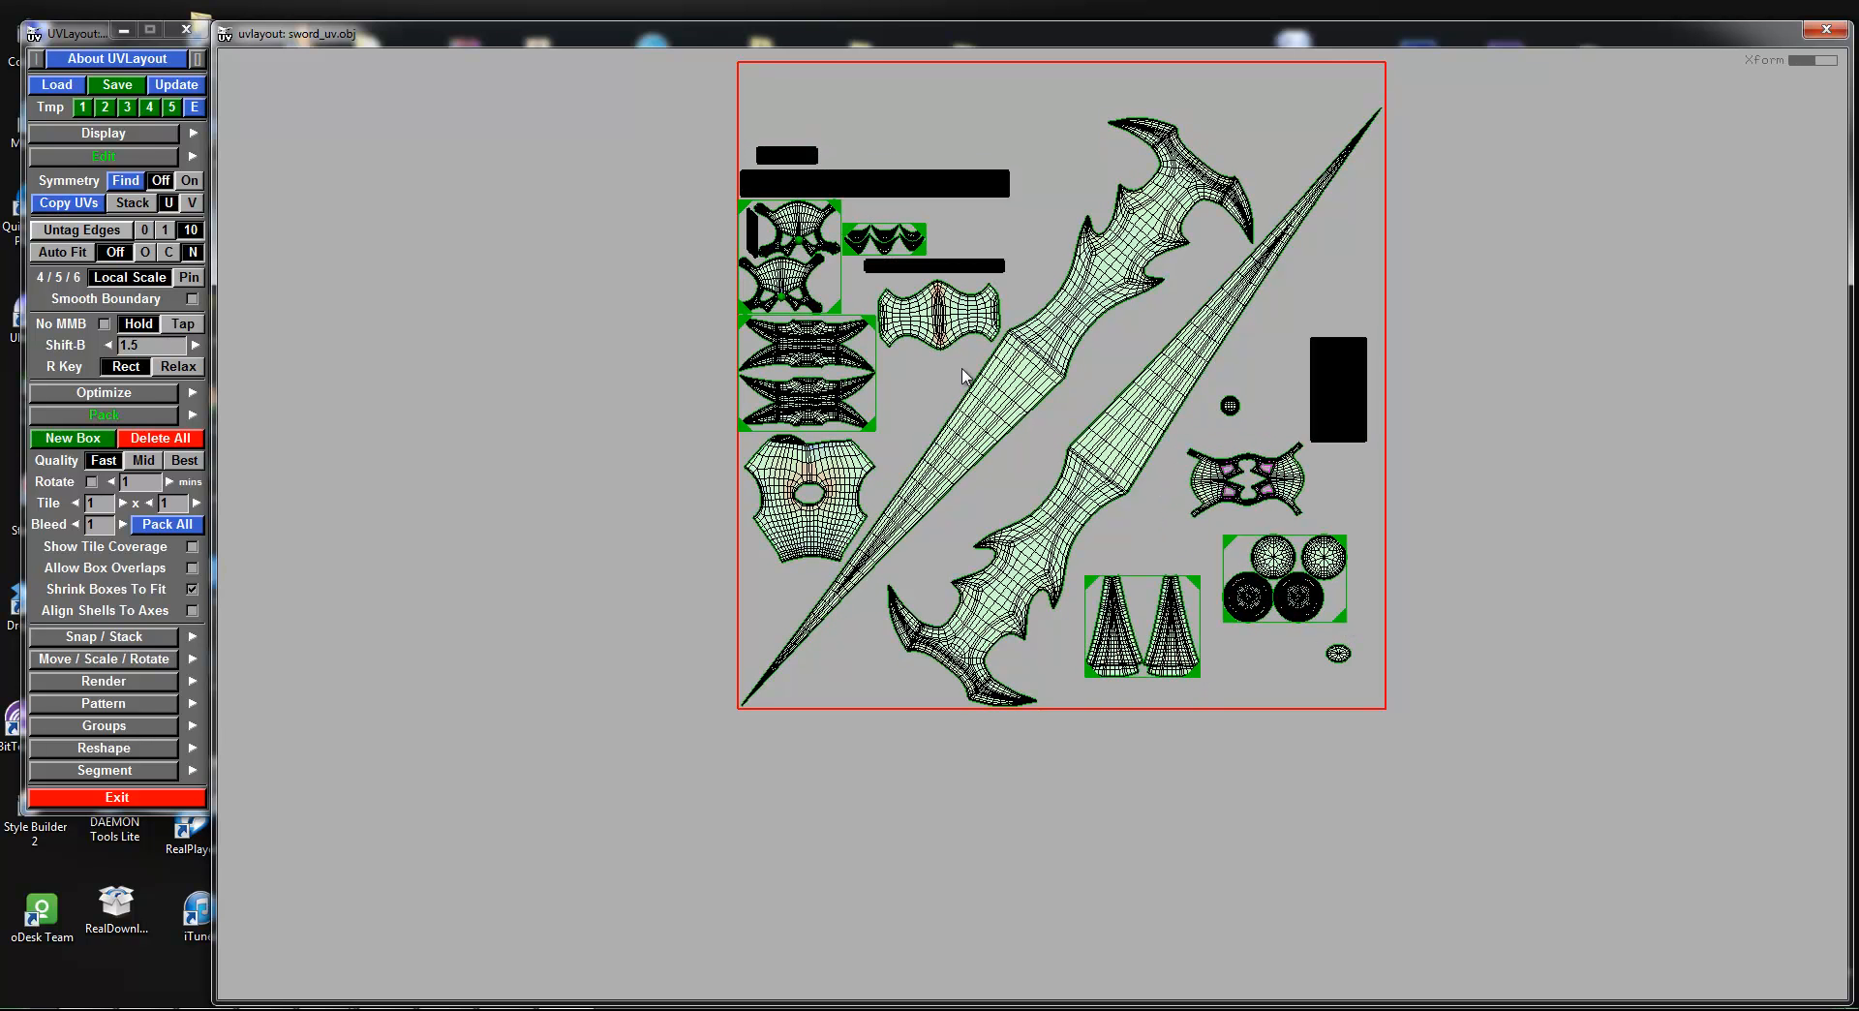
Step: Move the hourglass-shaped shell above the long strip, and space out the strips and boxes in the tile's upper-left area
{"action": "middle_click_drag", "start_coordinate": [1059, 473], "coordinate": [1115, 666]}
{"action": "middle_click_drag", "start_coordinate": [1014, 530], "coordinate": [1033, 318]}
{"action": "middle_click_drag", "start_coordinate": [849, 343], "coordinate": [917, 343]}
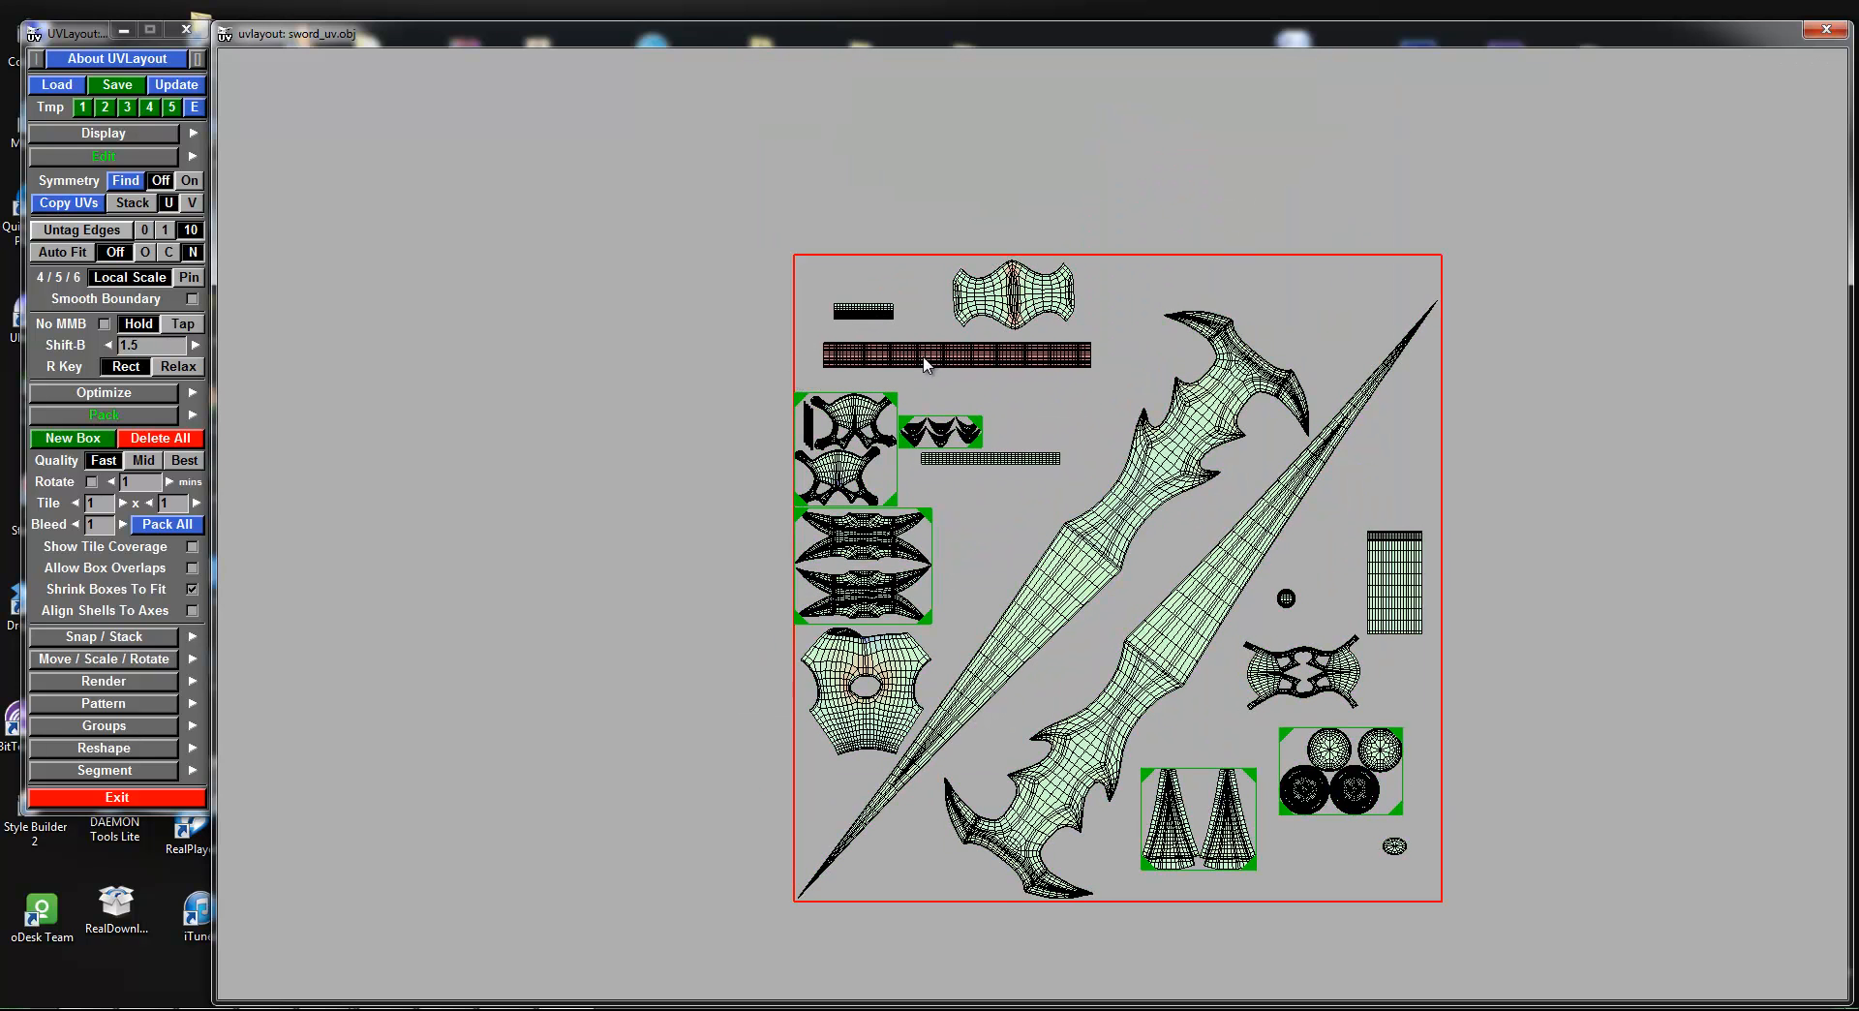
{"action": "middle_click_drag", "start_coordinate": [977, 438], "coordinate": [1074, 450]}
{"action": "middle_click_drag", "start_coordinate": [893, 399], "coordinate": [923, 398]}
{"action": "middle_click_drag", "start_coordinate": [934, 518], "coordinate": [951, 511]}
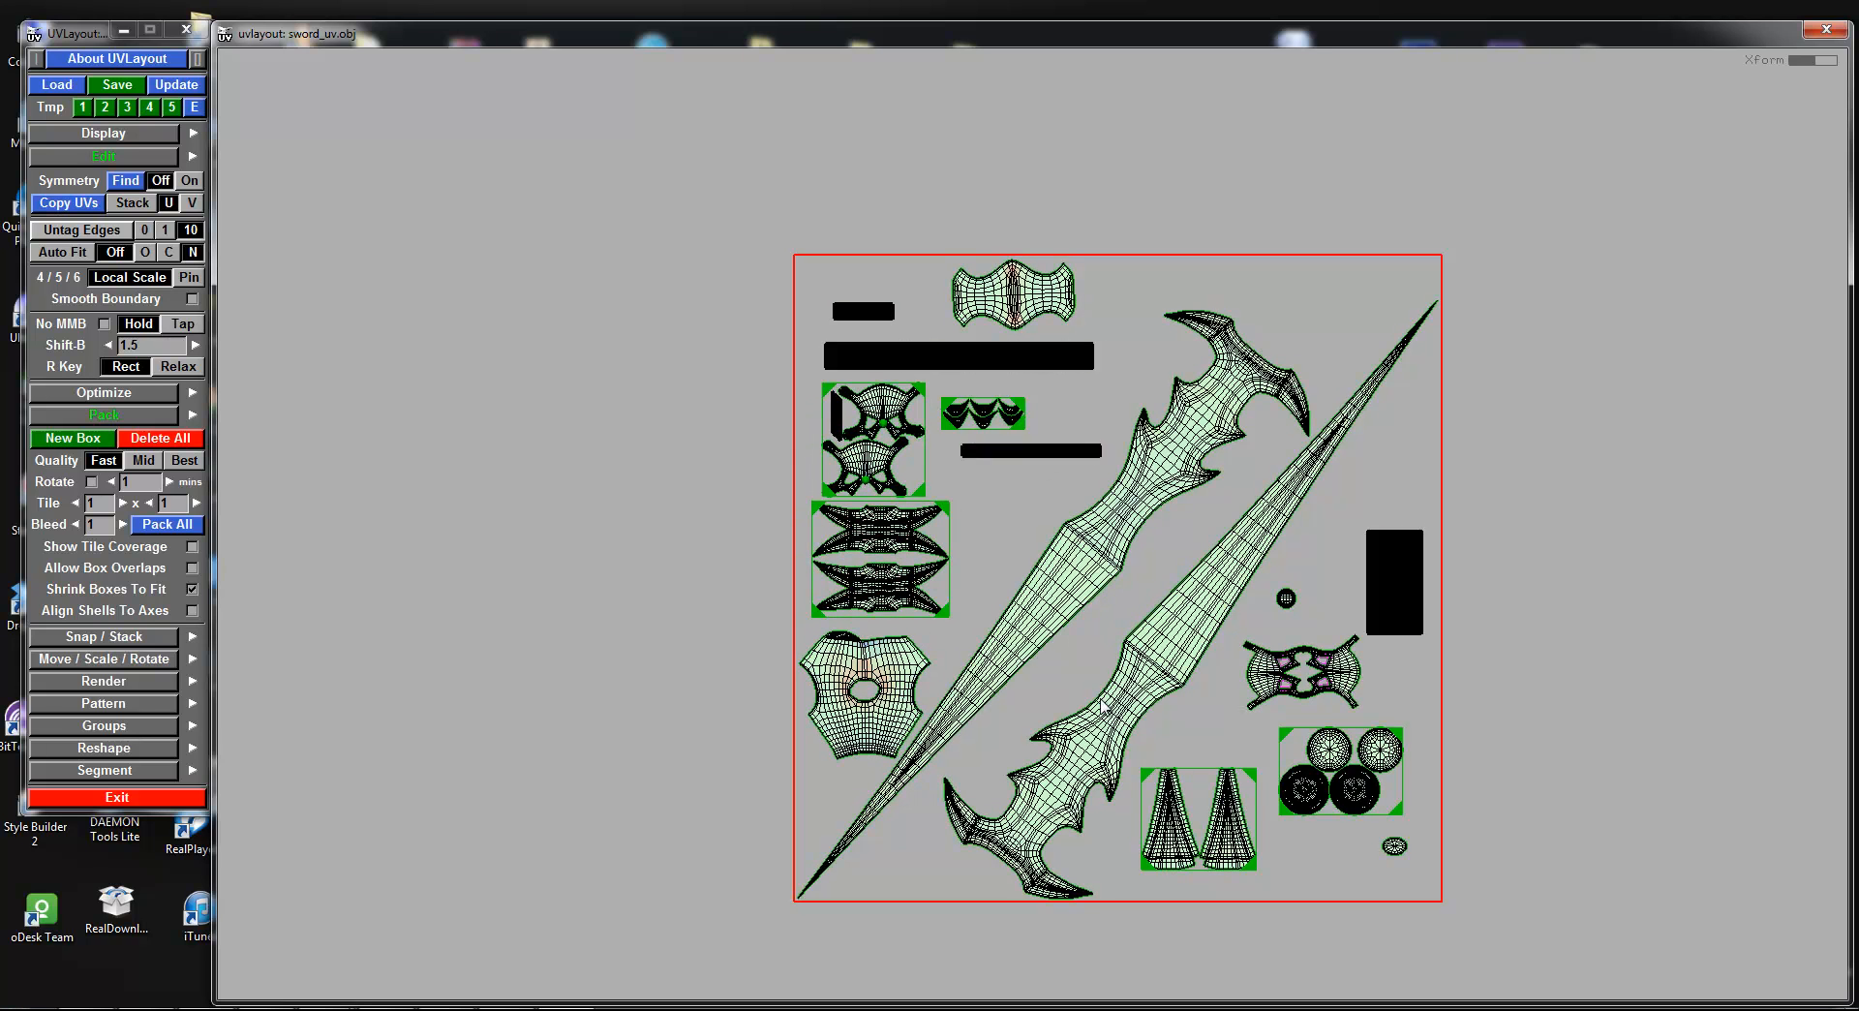
{"action": "scroll", "coordinate": [903, 315], "scroll_direction": "down", "scroll_amount": 2}
{"action": "middle_click_drag", "start_coordinate": [903, 314], "coordinate": [908, 303]}
{"action": "scroll", "coordinate": [1030, 513], "scroll_direction": "up", "scroll_amount": 1}
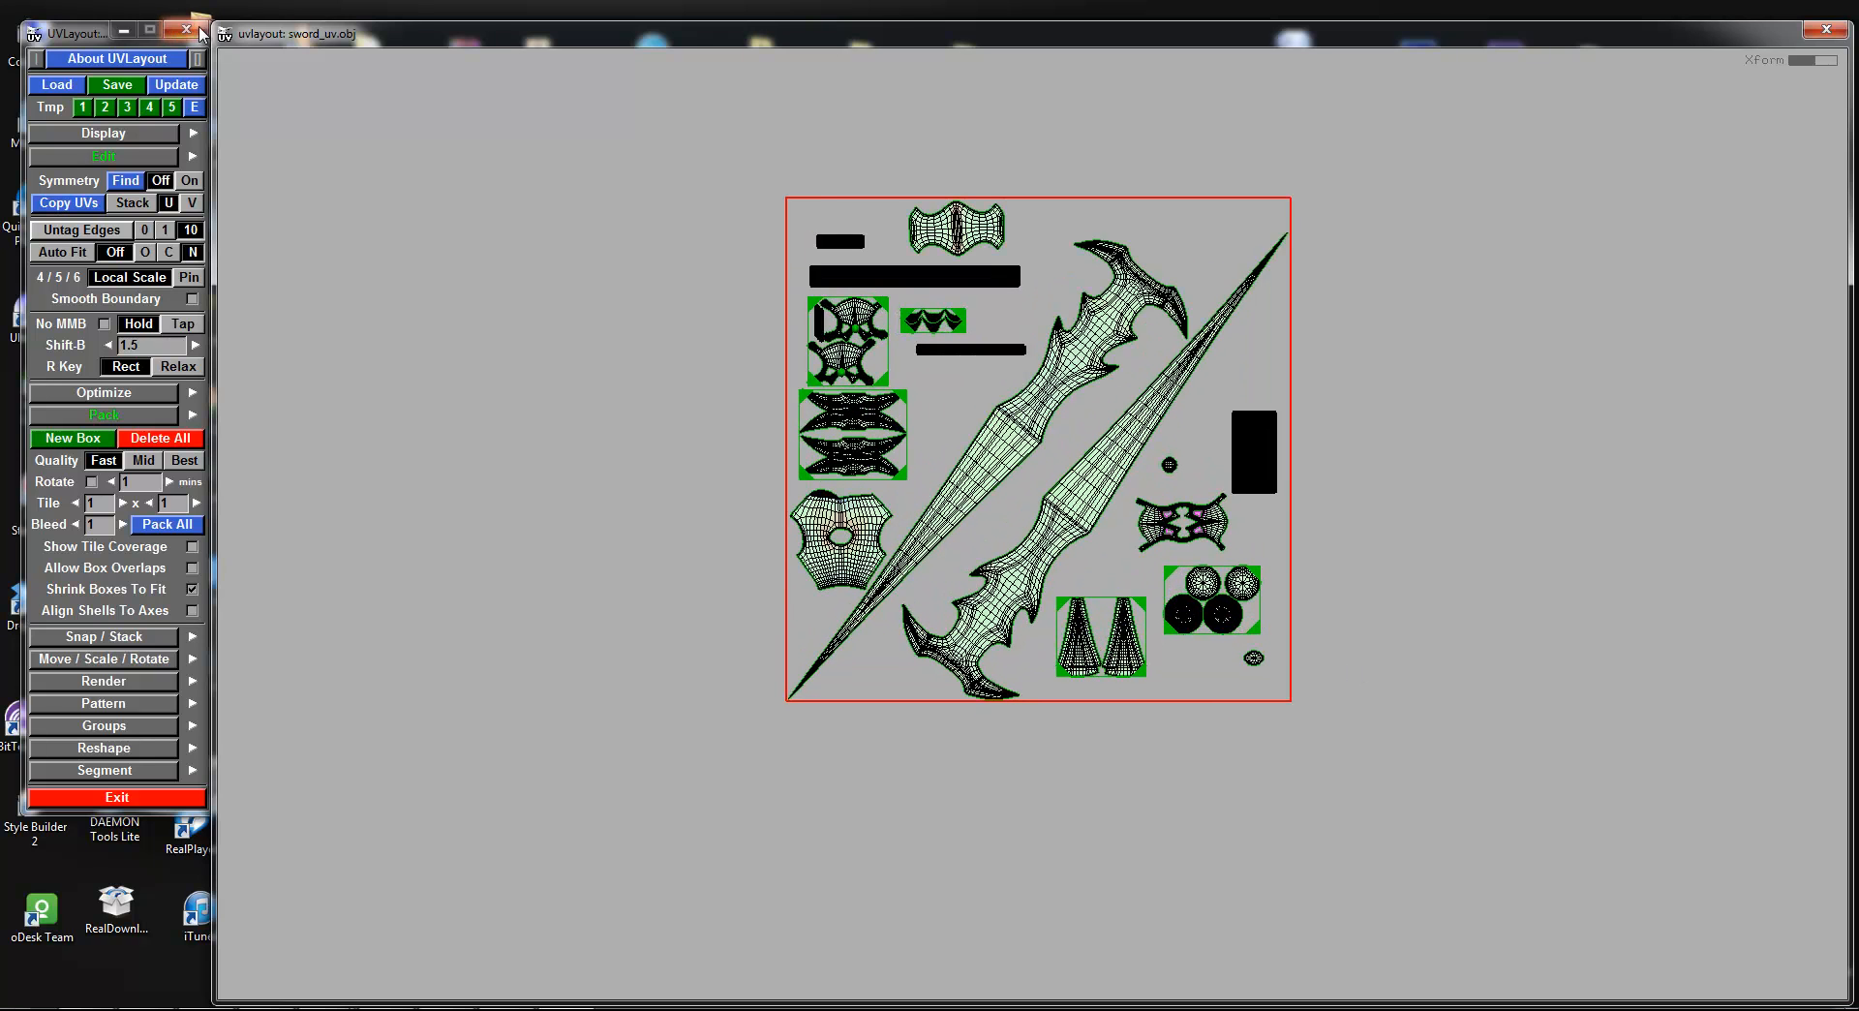
Step: Update sword_uv.obj with the finished UV layout and dismiss the file dialog
{"action": "left_click", "coordinate": [176, 85]}
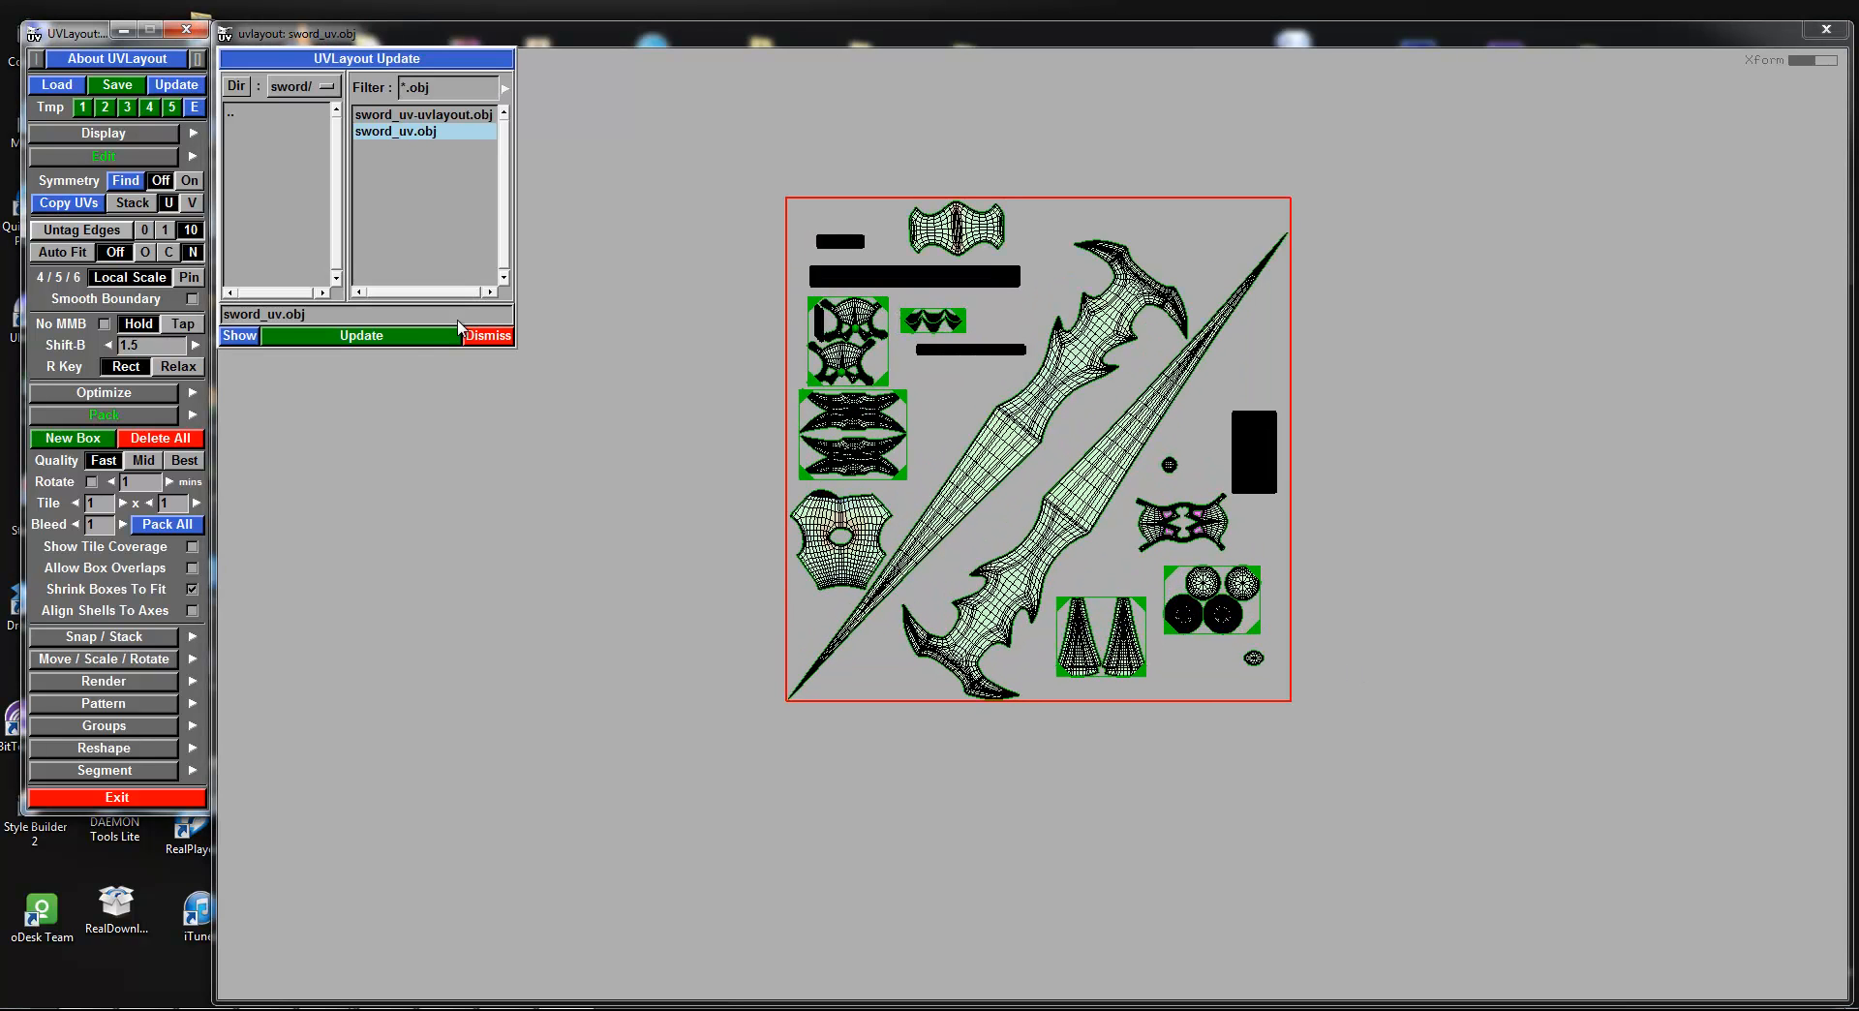
{"action": "left_click", "coordinate": [404, 339]}
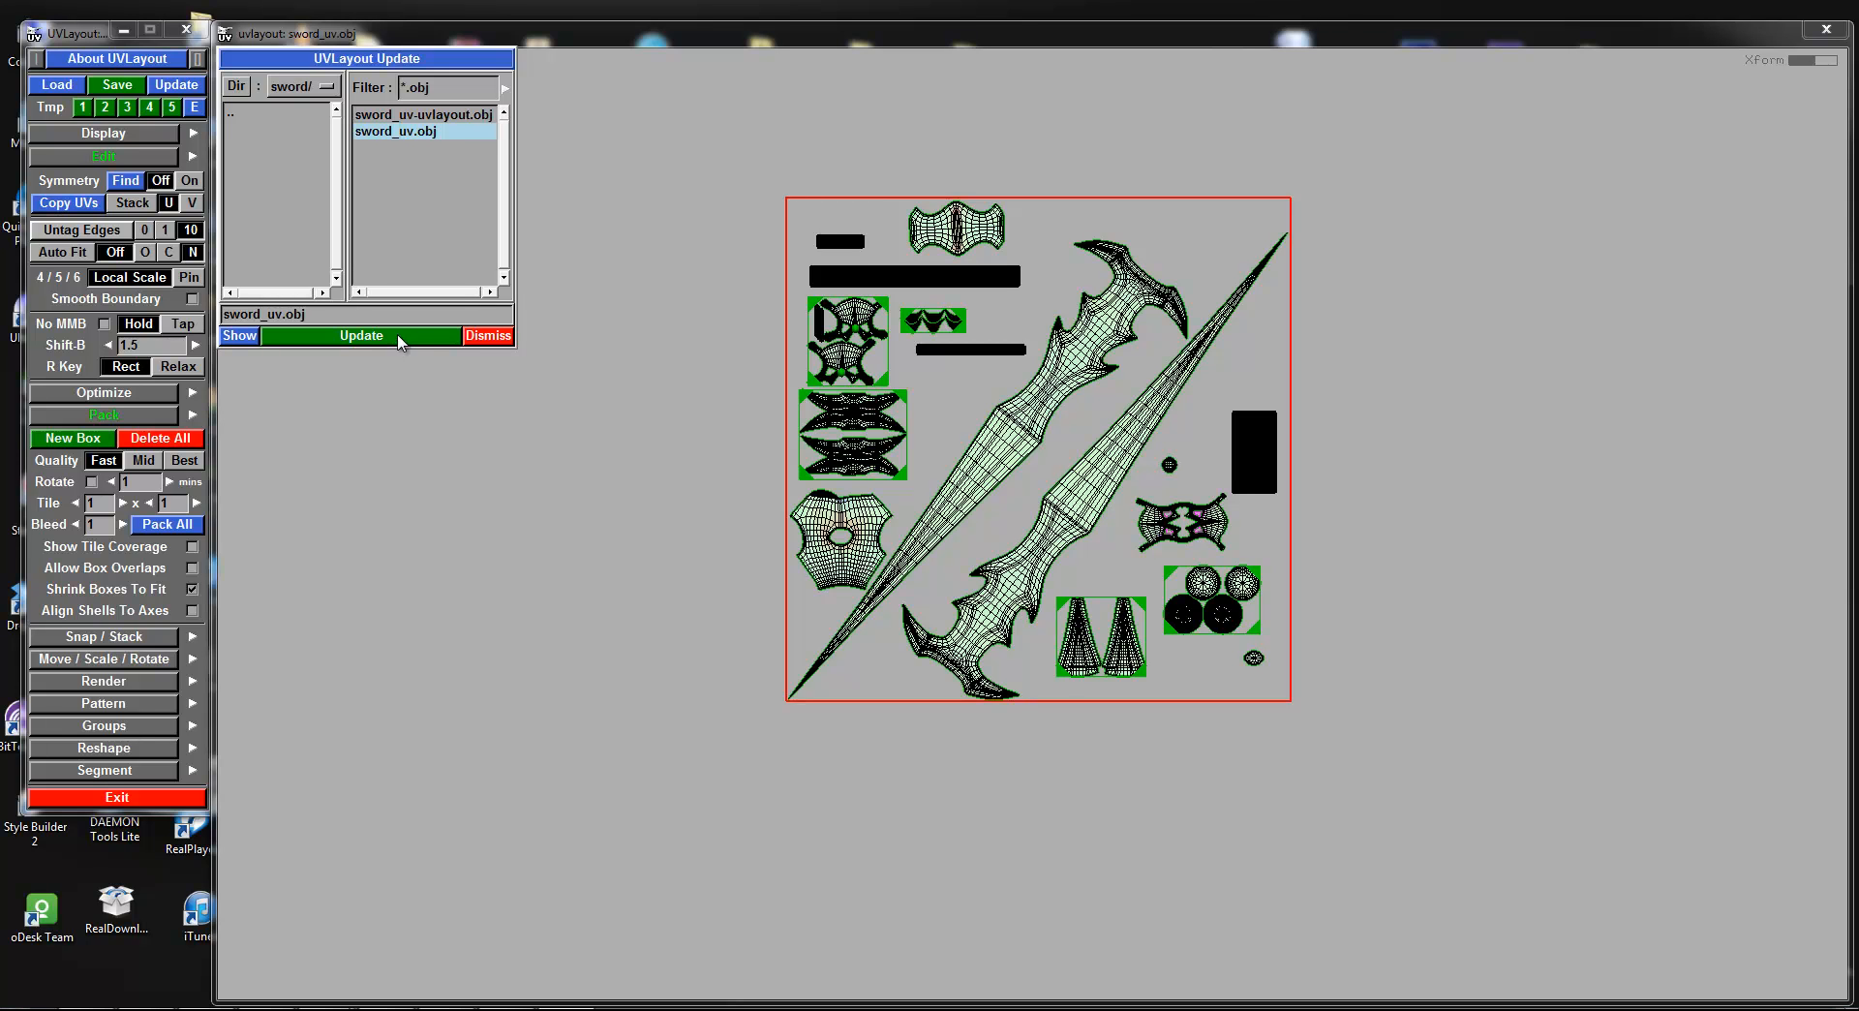
{"action": "left_click", "coordinate": [487, 336]}
{"action": "right_click_drag", "start_coordinate": [474, 342], "coordinate": [595, 479]}
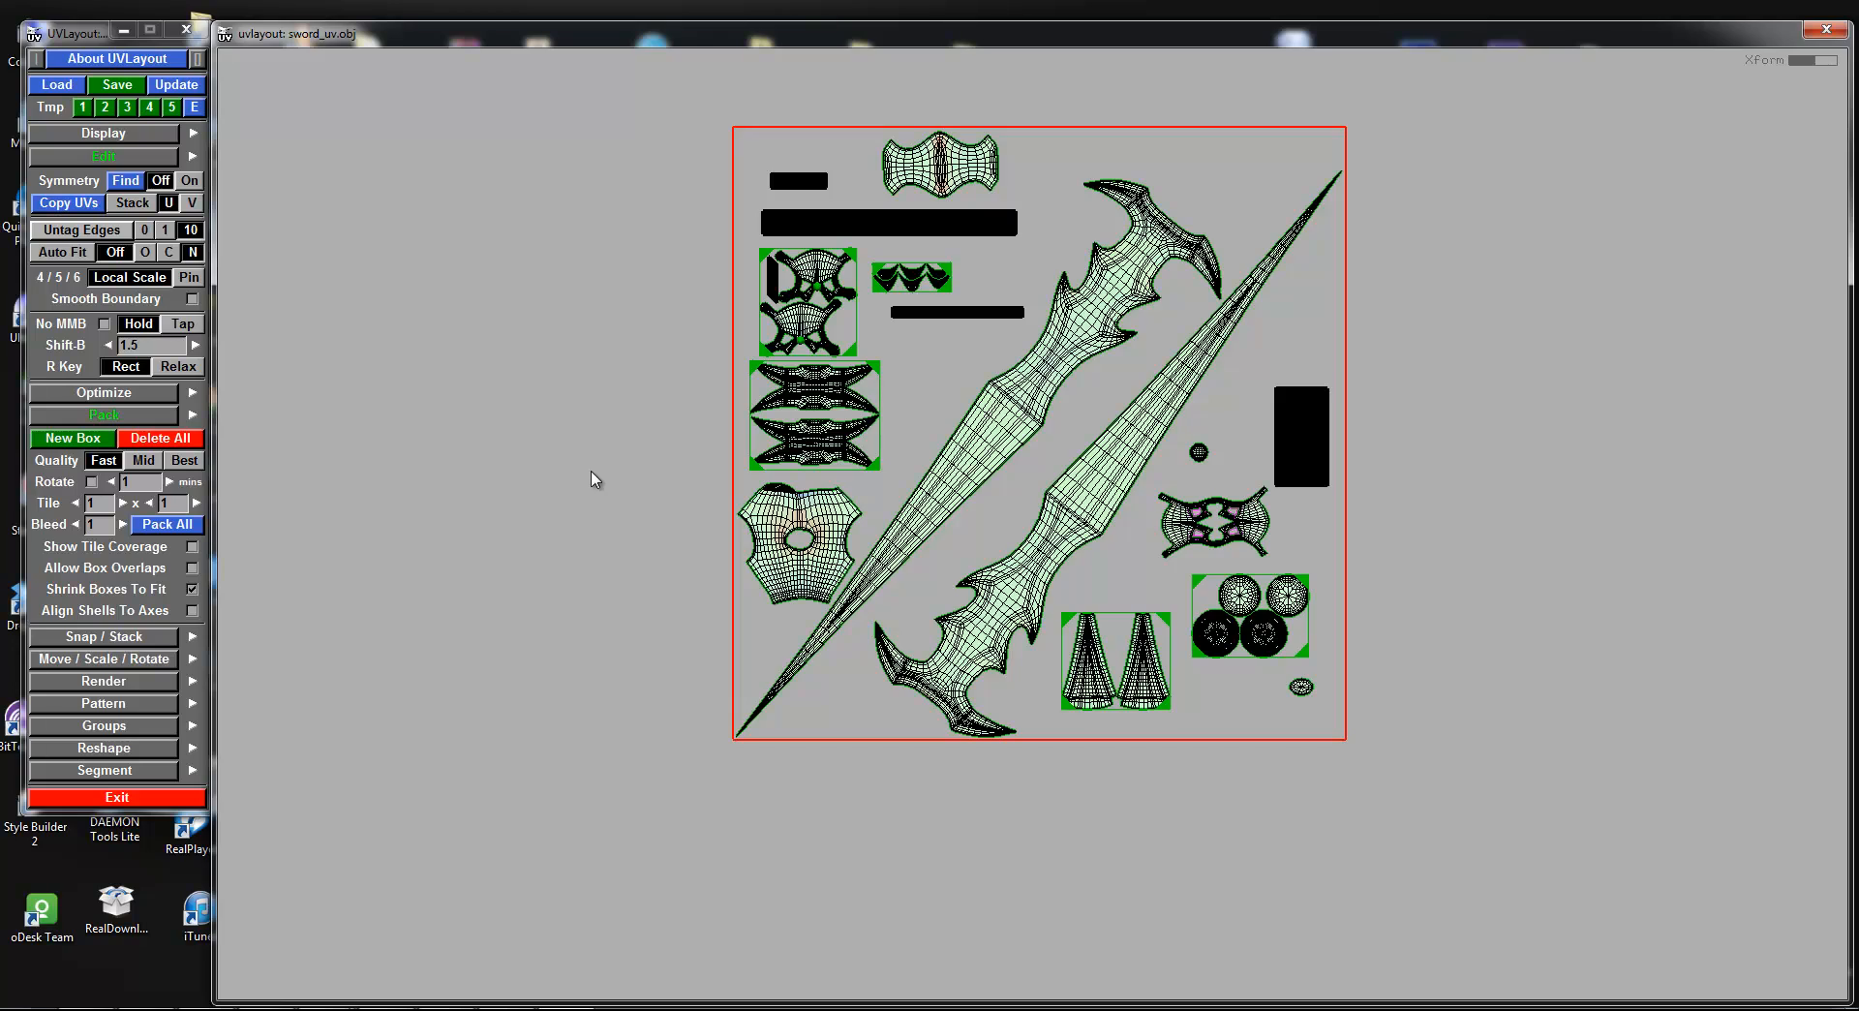
Step: Switch to the 3D view of the sword's hilt and guard and display the checker texture on it
{"action": "key", "text": "3"}
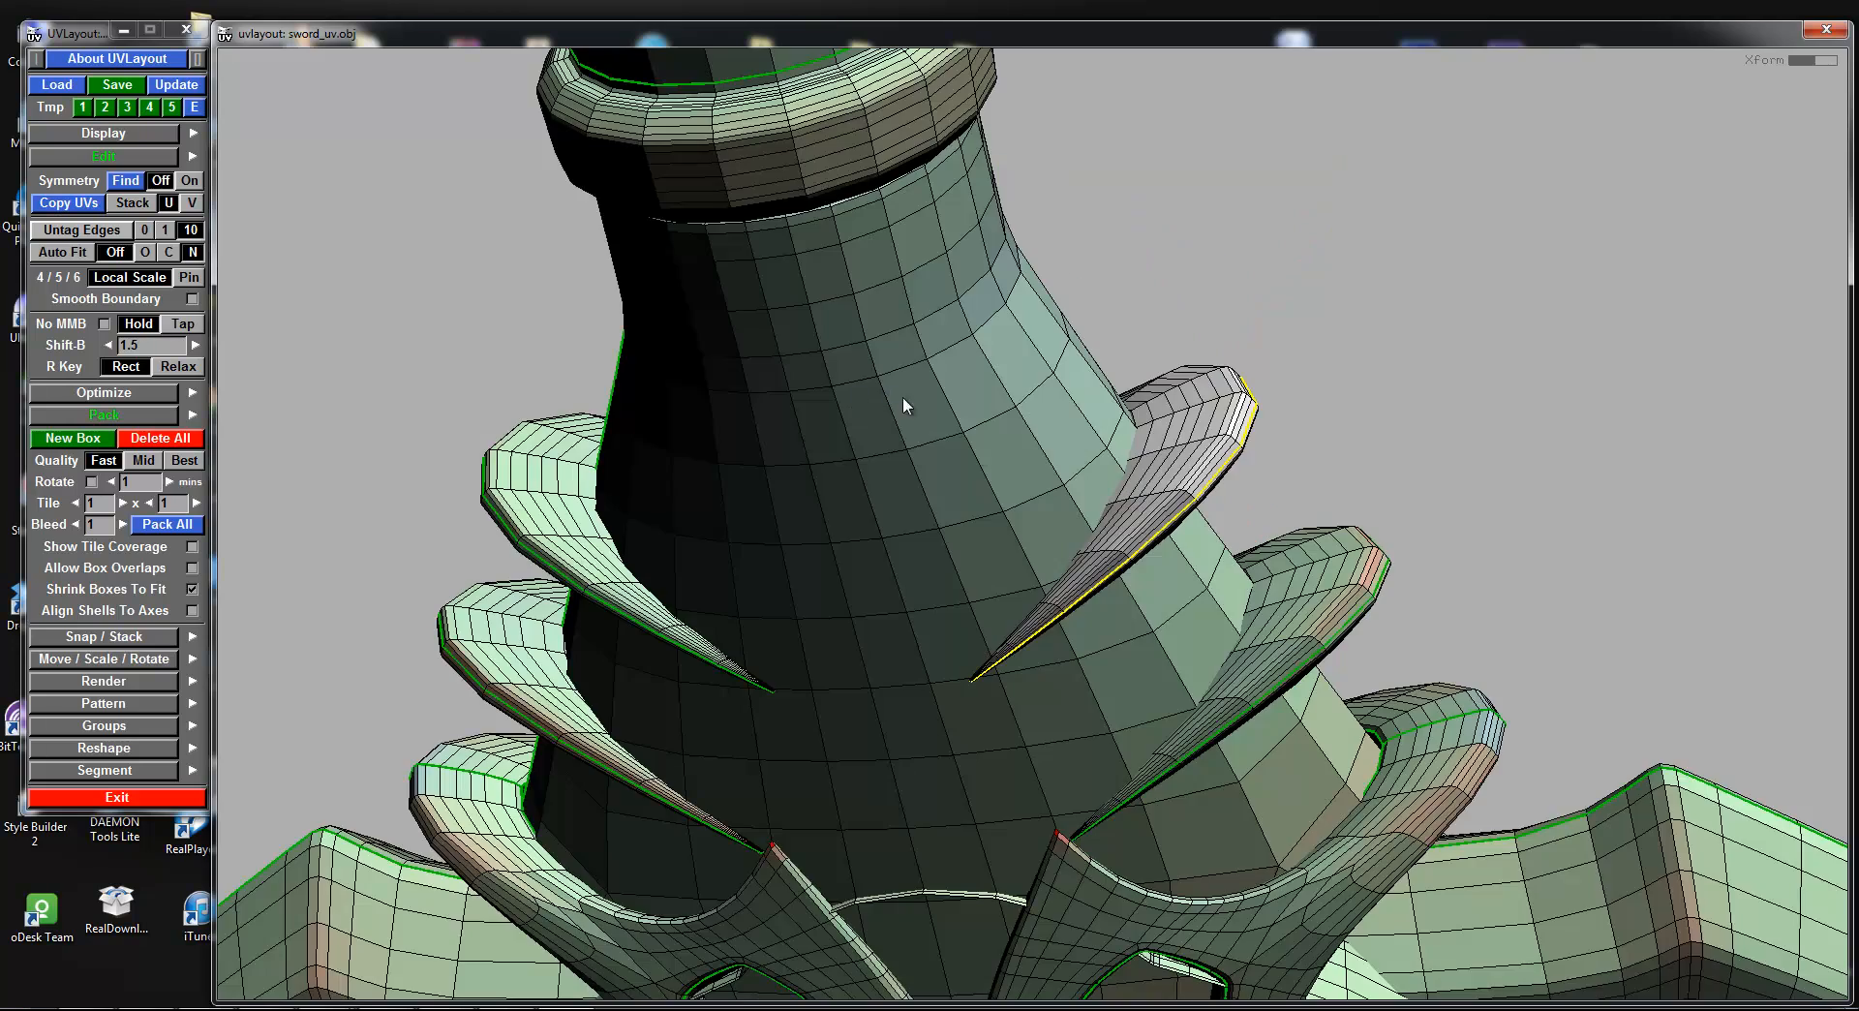
{"action": "right_click_drag", "start_coordinate": [903, 397], "coordinate": [871, 427]}
{"action": "left_click_drag", "start_coordinate": [871, 427], "coordinate": [1208, 471]}
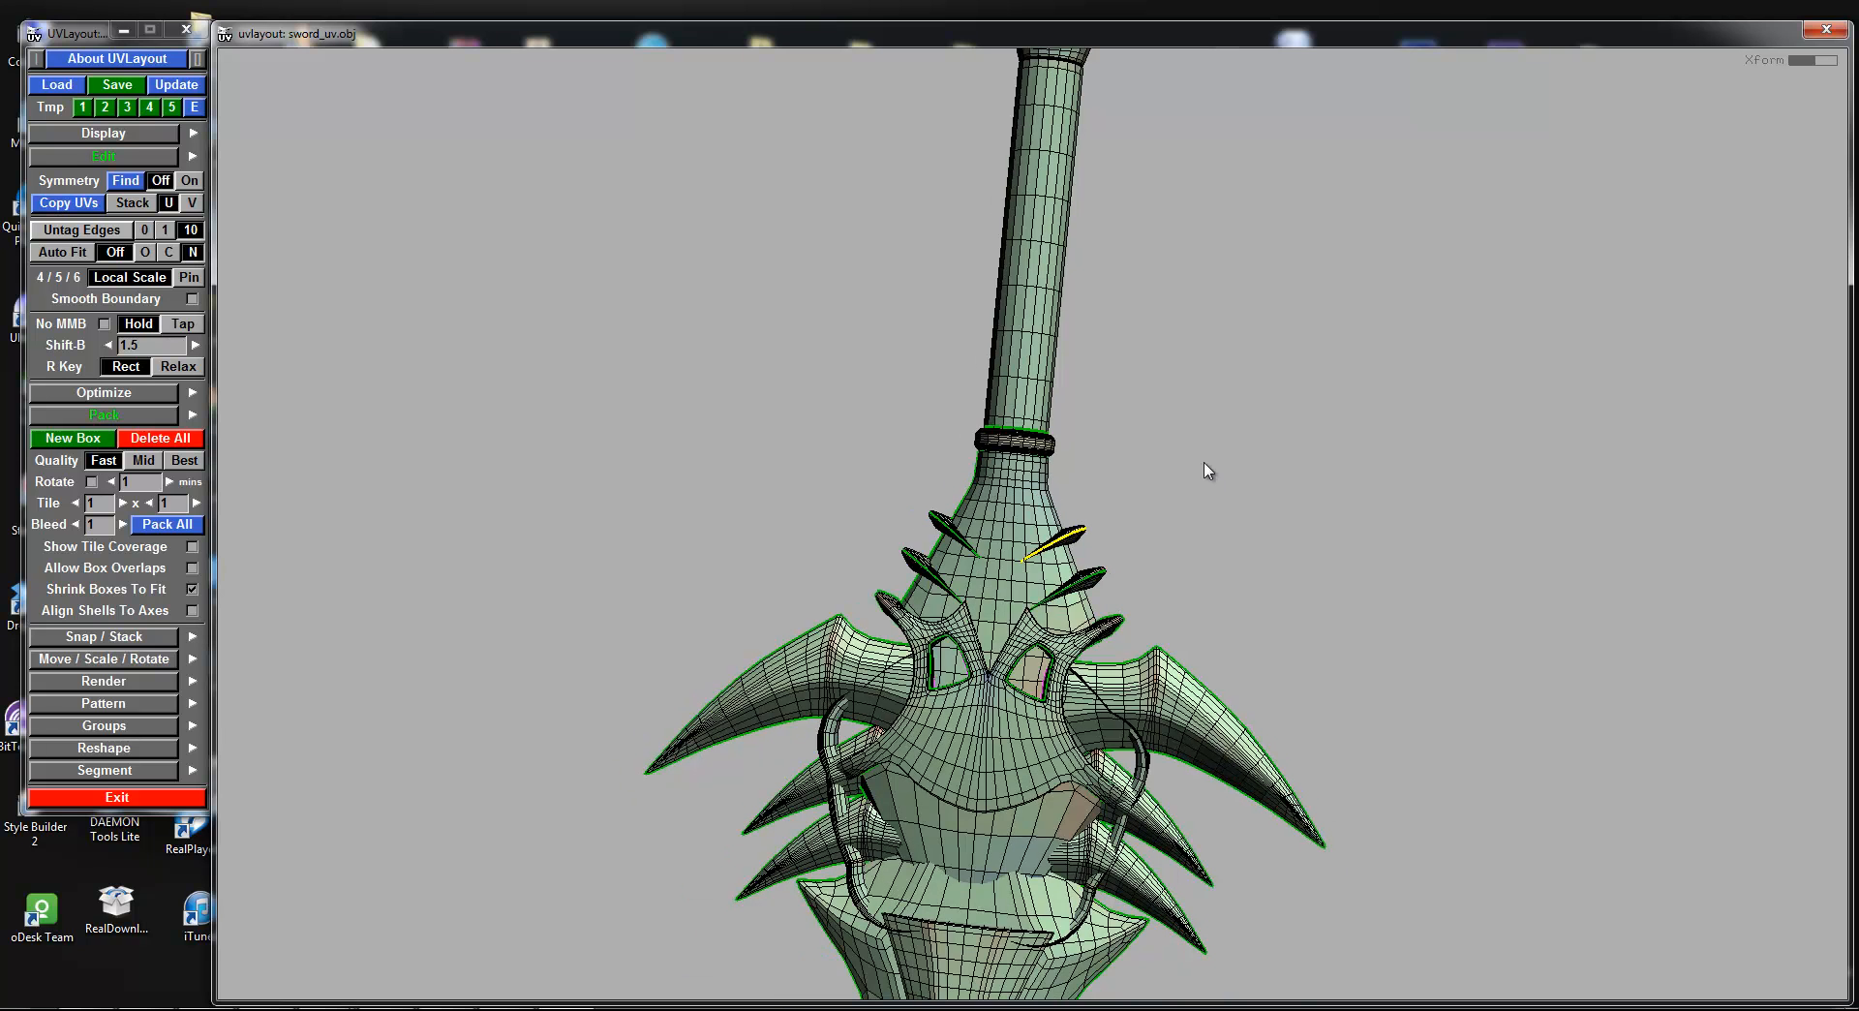
{"action": "key", "text": "t"}
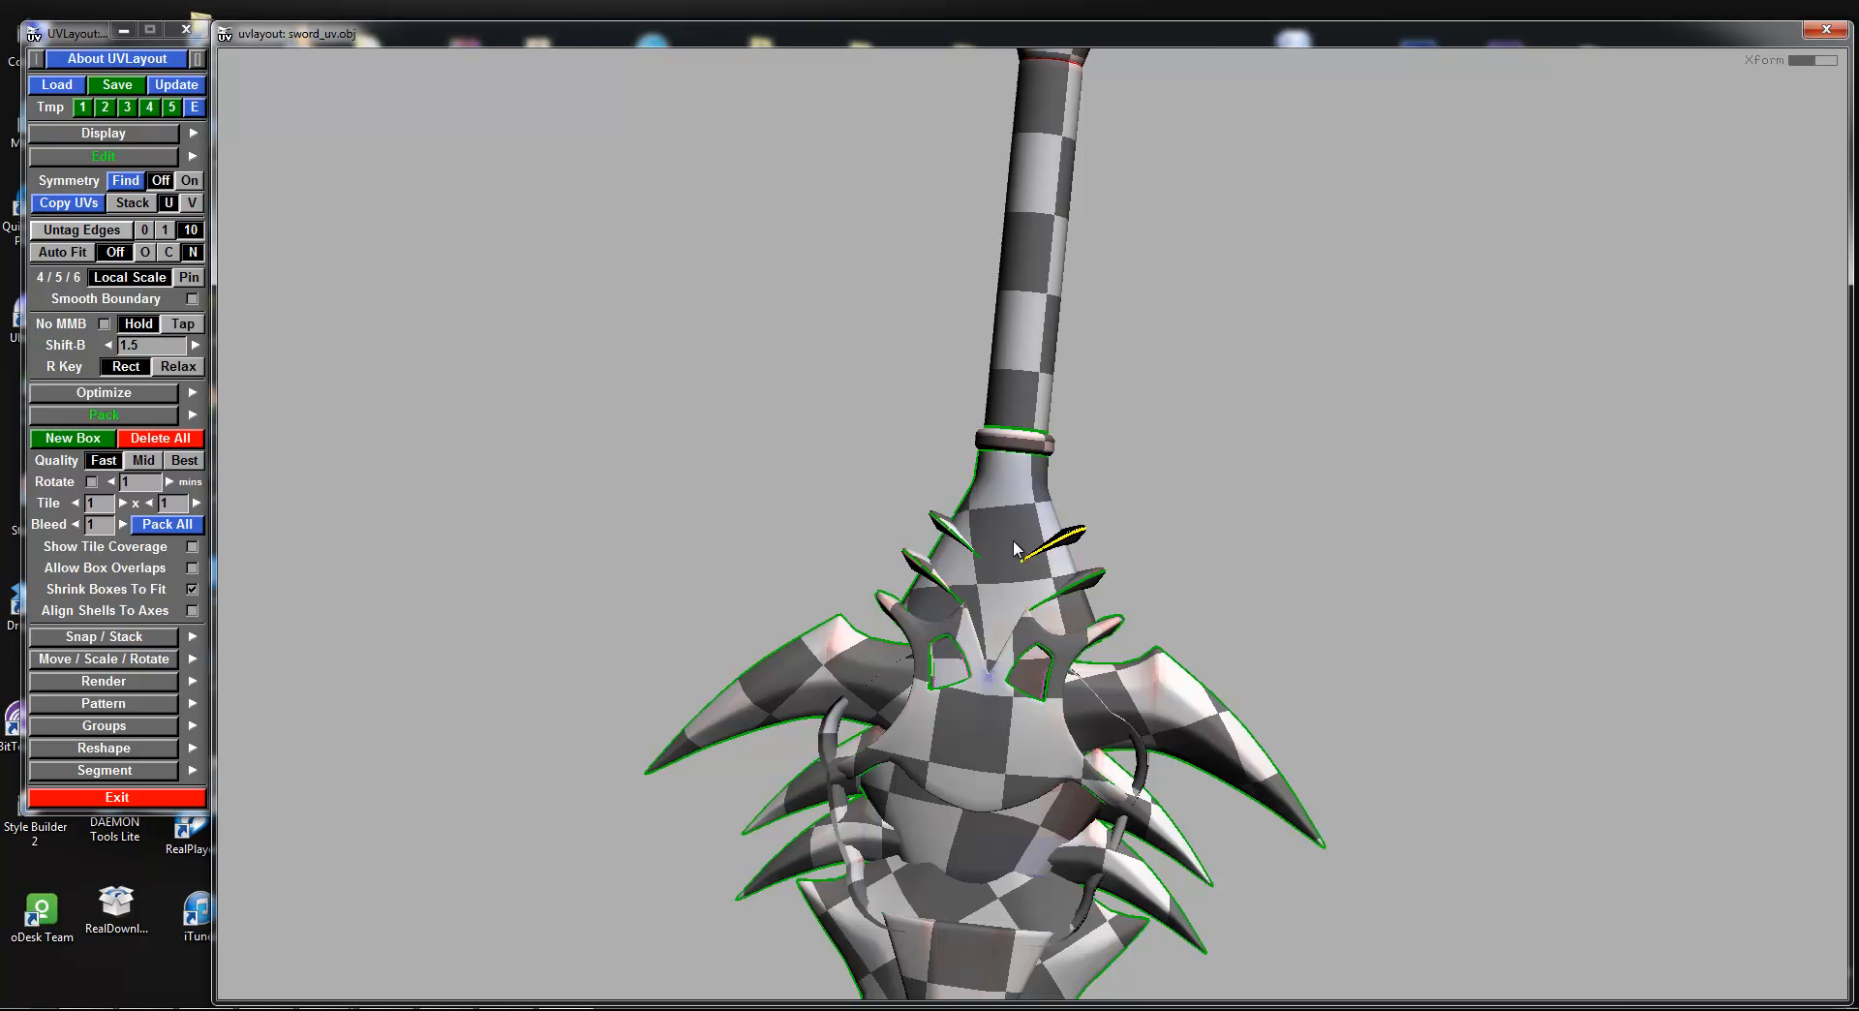
Step: Adjust the checker texture's density until small, even squares cover the hilt and guard
{"action": "key", "text": "plus"}
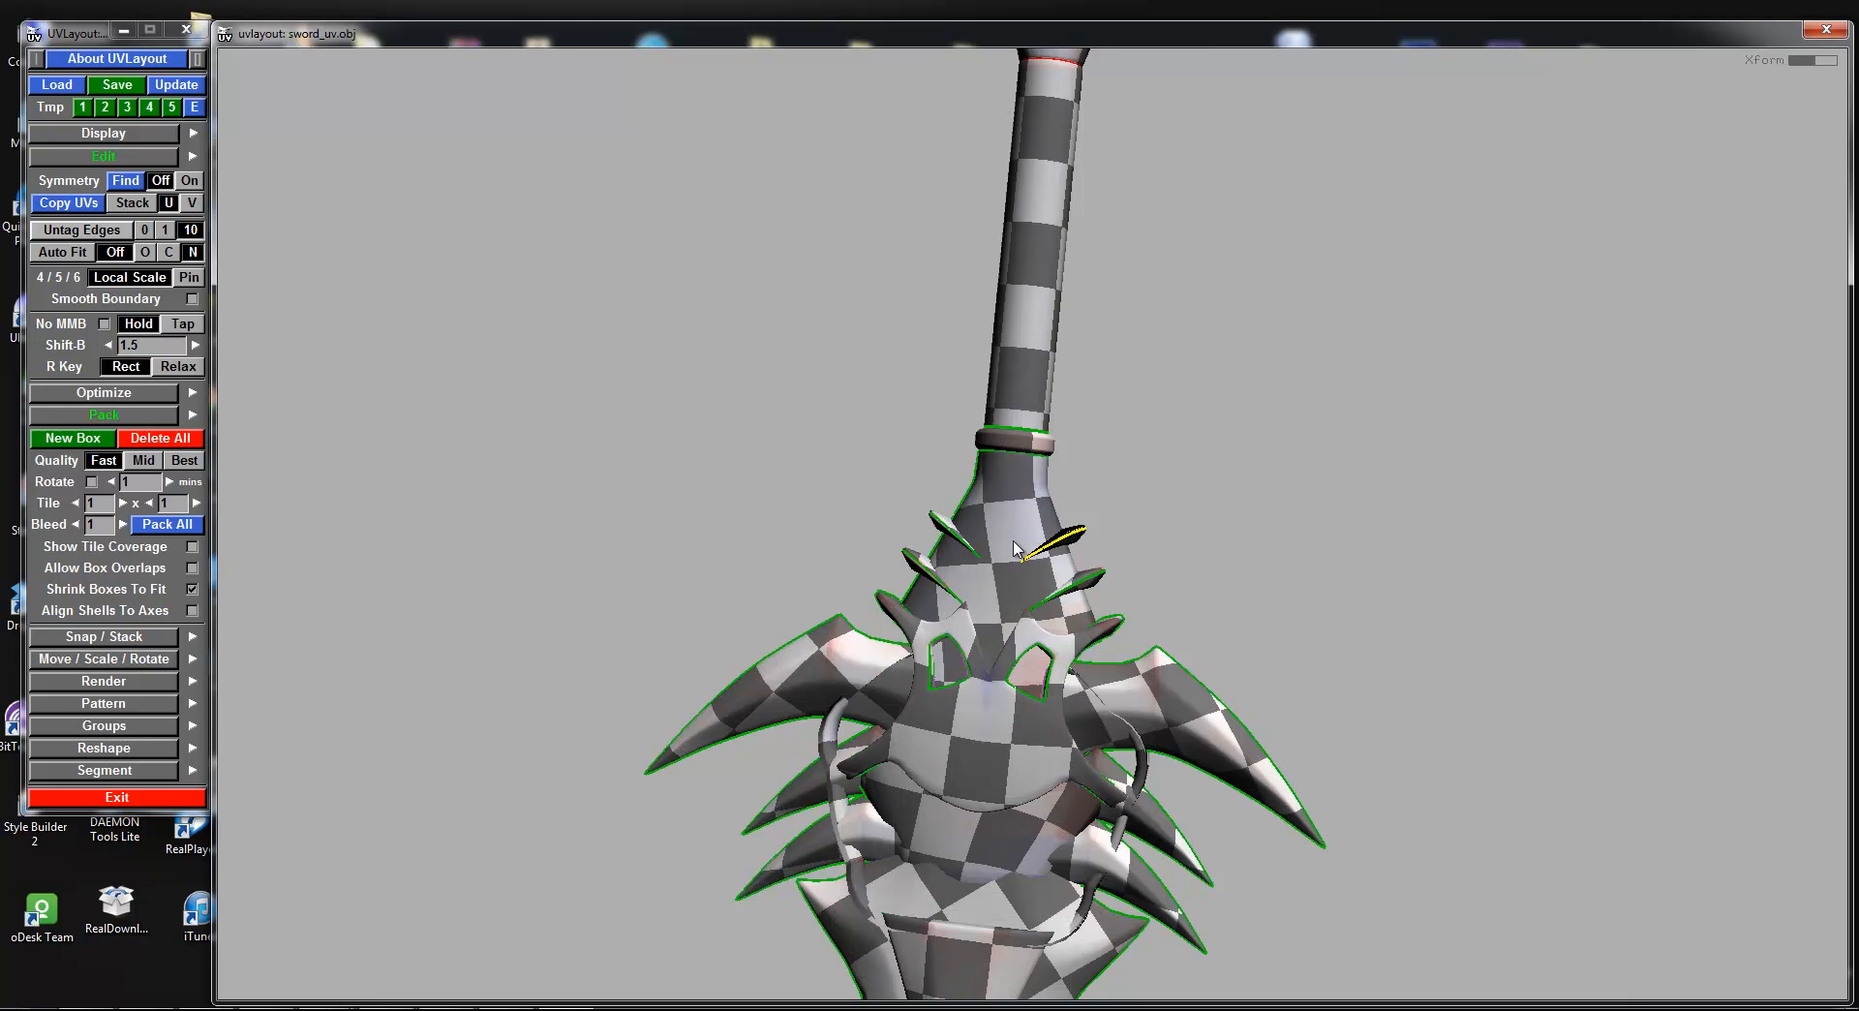
{"action": "key", "text": "minus"}
{"action": "key", "text": "minus"}
{"action": "key", "text": "minus"}
{"action": "key", "text": "minus"}
{"action": "key", "text": "plus"}
{"action": "key", "text": "plus"}
{"action": "key", "text": "plus"}
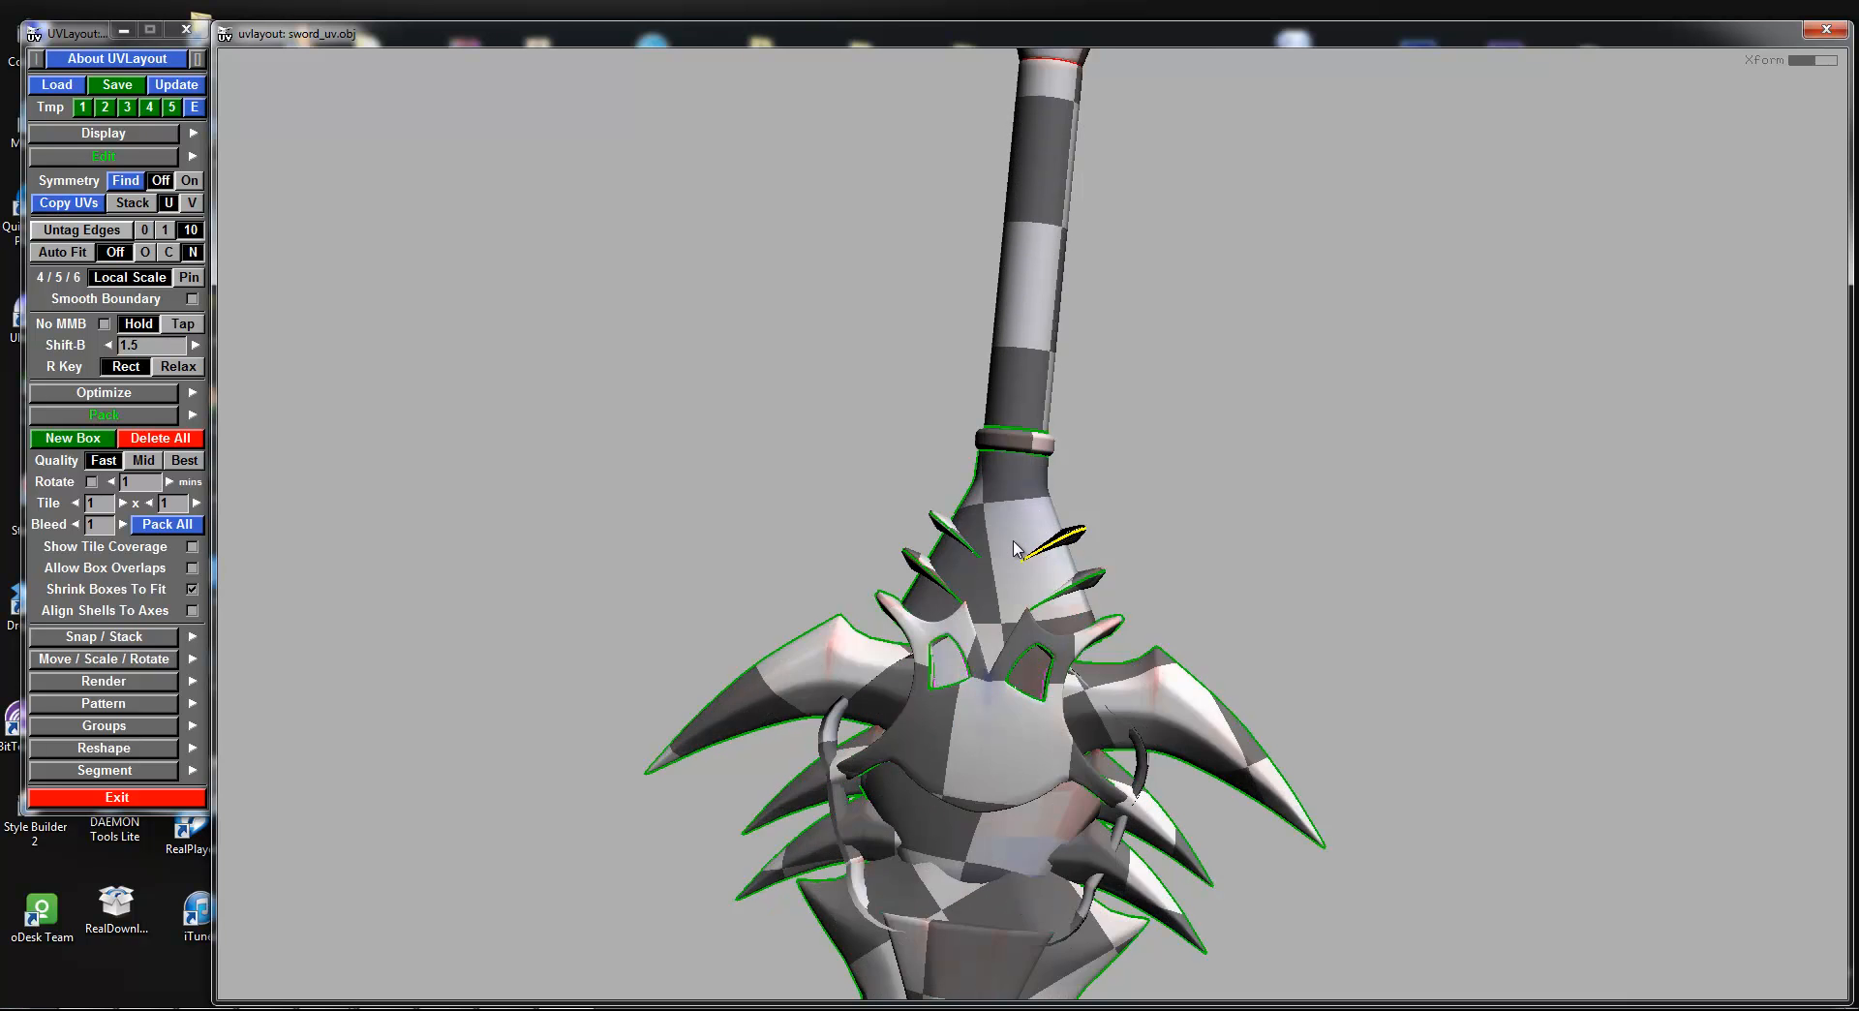
{"action": "key", "text": "plus"}
{"action": "key", "text": "plus"}
{"action": "key", "text": "plus"}
{"action": "key", "text": "plus"}
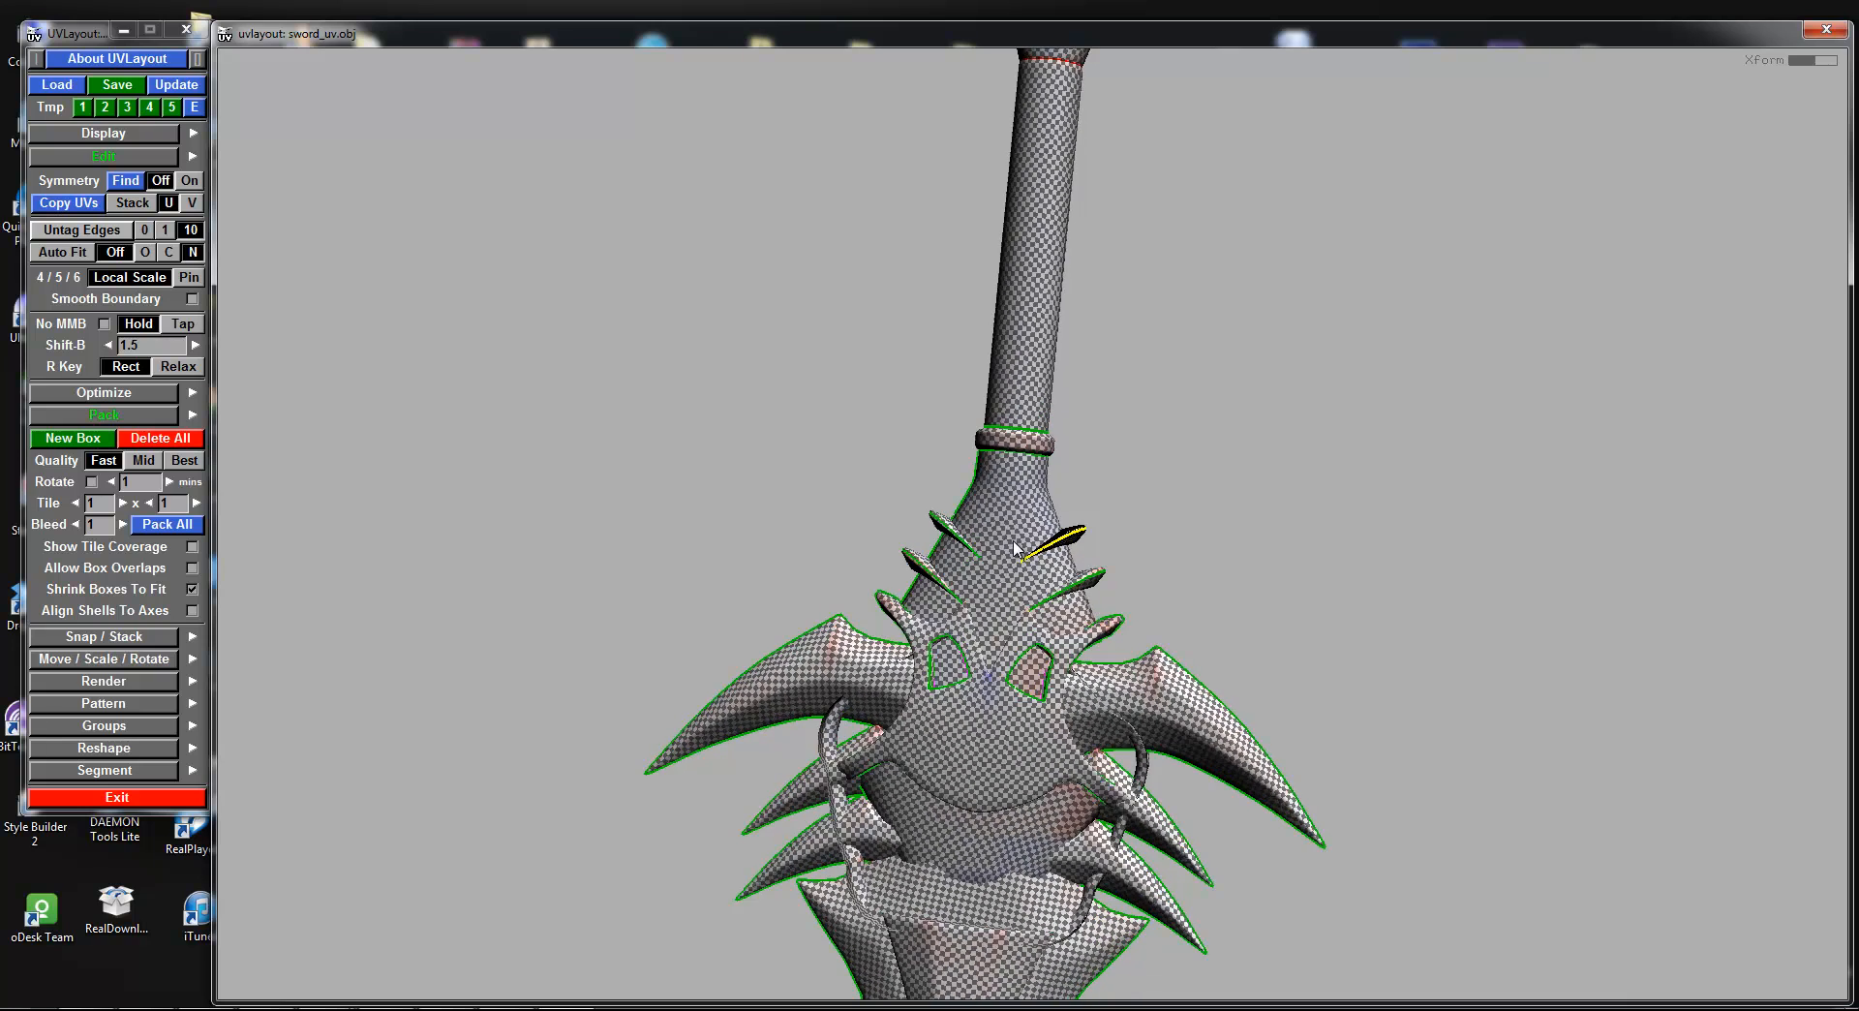
{"action": "key", "text": "minus"}
{"action": "key", "text": "minus"}
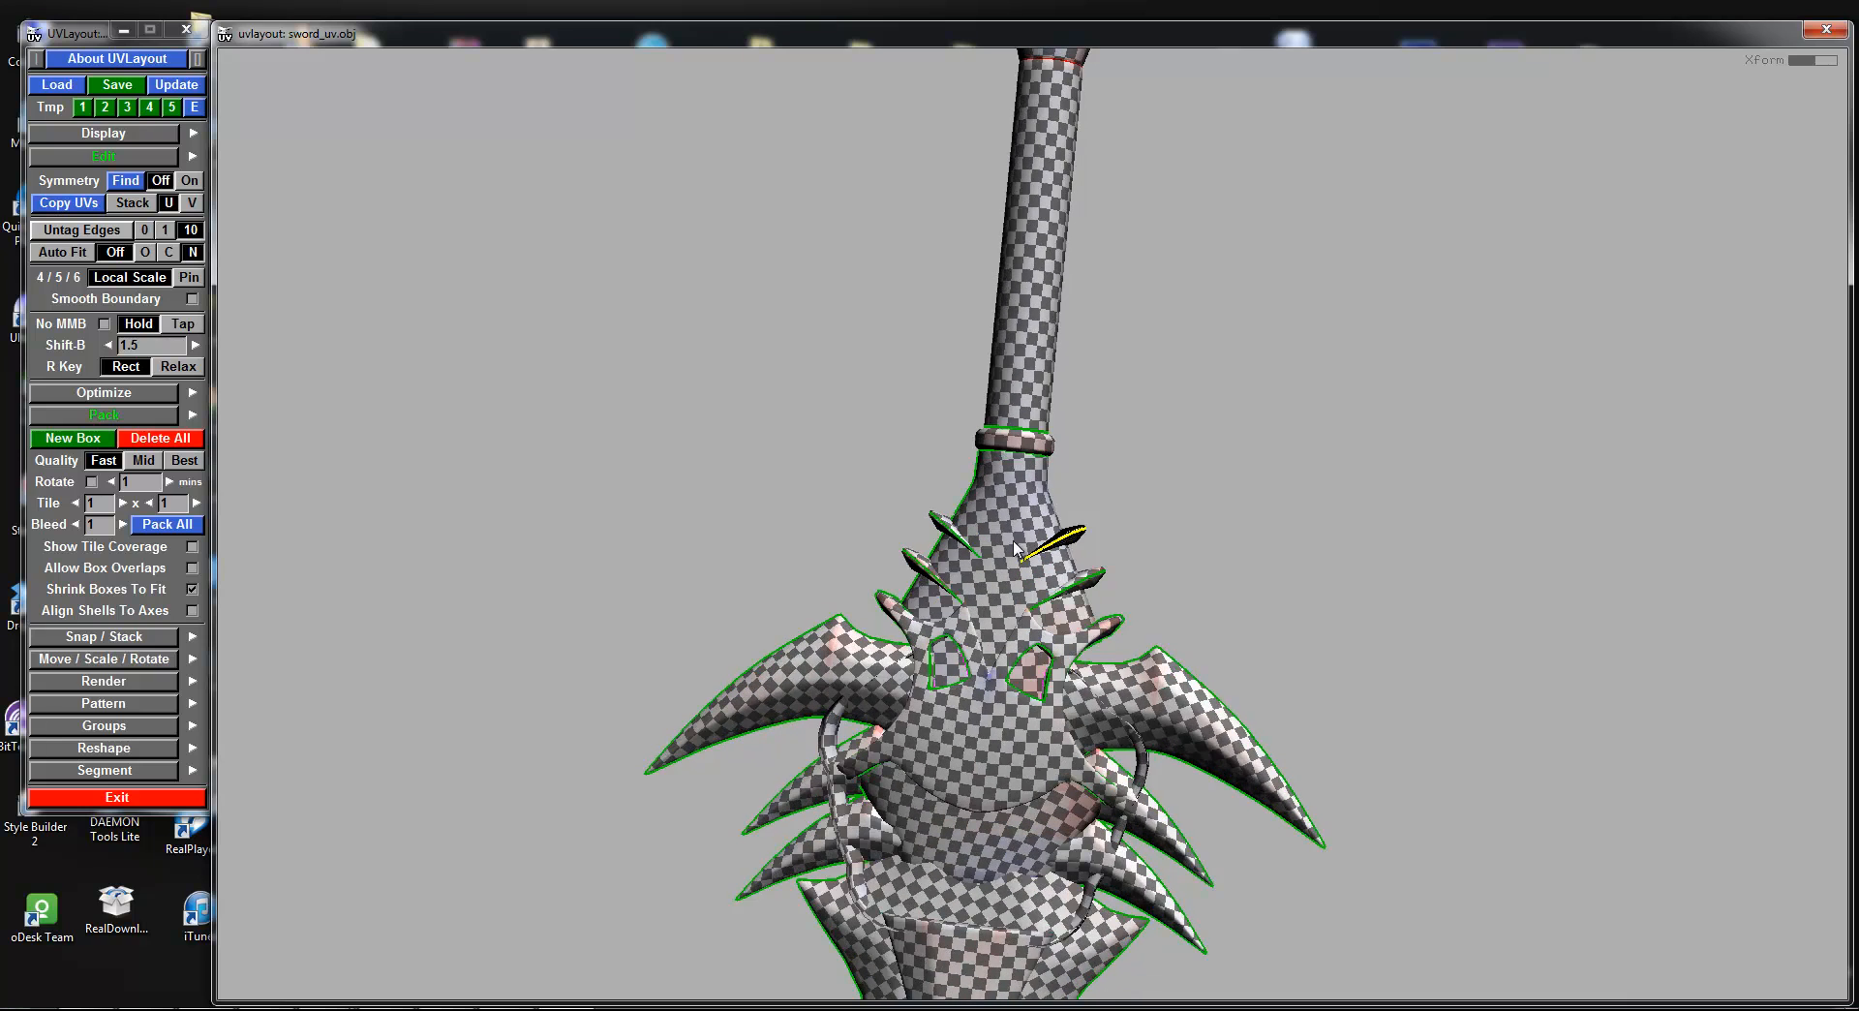
Step: Examine the checker texture over the whole sword from several angles for stretching and uneven scale
{"action": "scroll", "coordinate": [1016, 548], "scroll_direction": "down", "scroll_amount": 3}
{"action": "left_click_drag", "start_coordinate": [1053, 643], "coordinate": [1386, 616]}
{"action": "right_click_drag", "start_coordinate": [1386, 615], "coordinate": [1544, 670]}
{"action": "middle_click_drag", "start_coordinate": [1069, 558], "coordinate": [1110, 581]}
{"action": "left_click_drag", "start_coordinate": [1259, 595], "coordinate": [1293, 594]}
{"action": "right_click_drag", "start_coordinate": [1293, 594], "coordinate": [1130, 489]}
{"action": "left_click_drag", "start_coordinate": [1286, 580], "coordinate": [1208, 464]}
{"action": "right_click_drag", "start_coordinate": [1300, 522], "coordinate": [1133, 463]}
{"action": "middle_click_drag", "start_coordinate": [1207, 513], "coordinate": [1245, 441]}
{"action": "right_click_drag", "start_coordinate": [1245, 441], "coordinate": [1135, 419]}
{"action": "left_click_drag", "start_coordinate": [1137, 426], "coordinate": [1216, 323]}
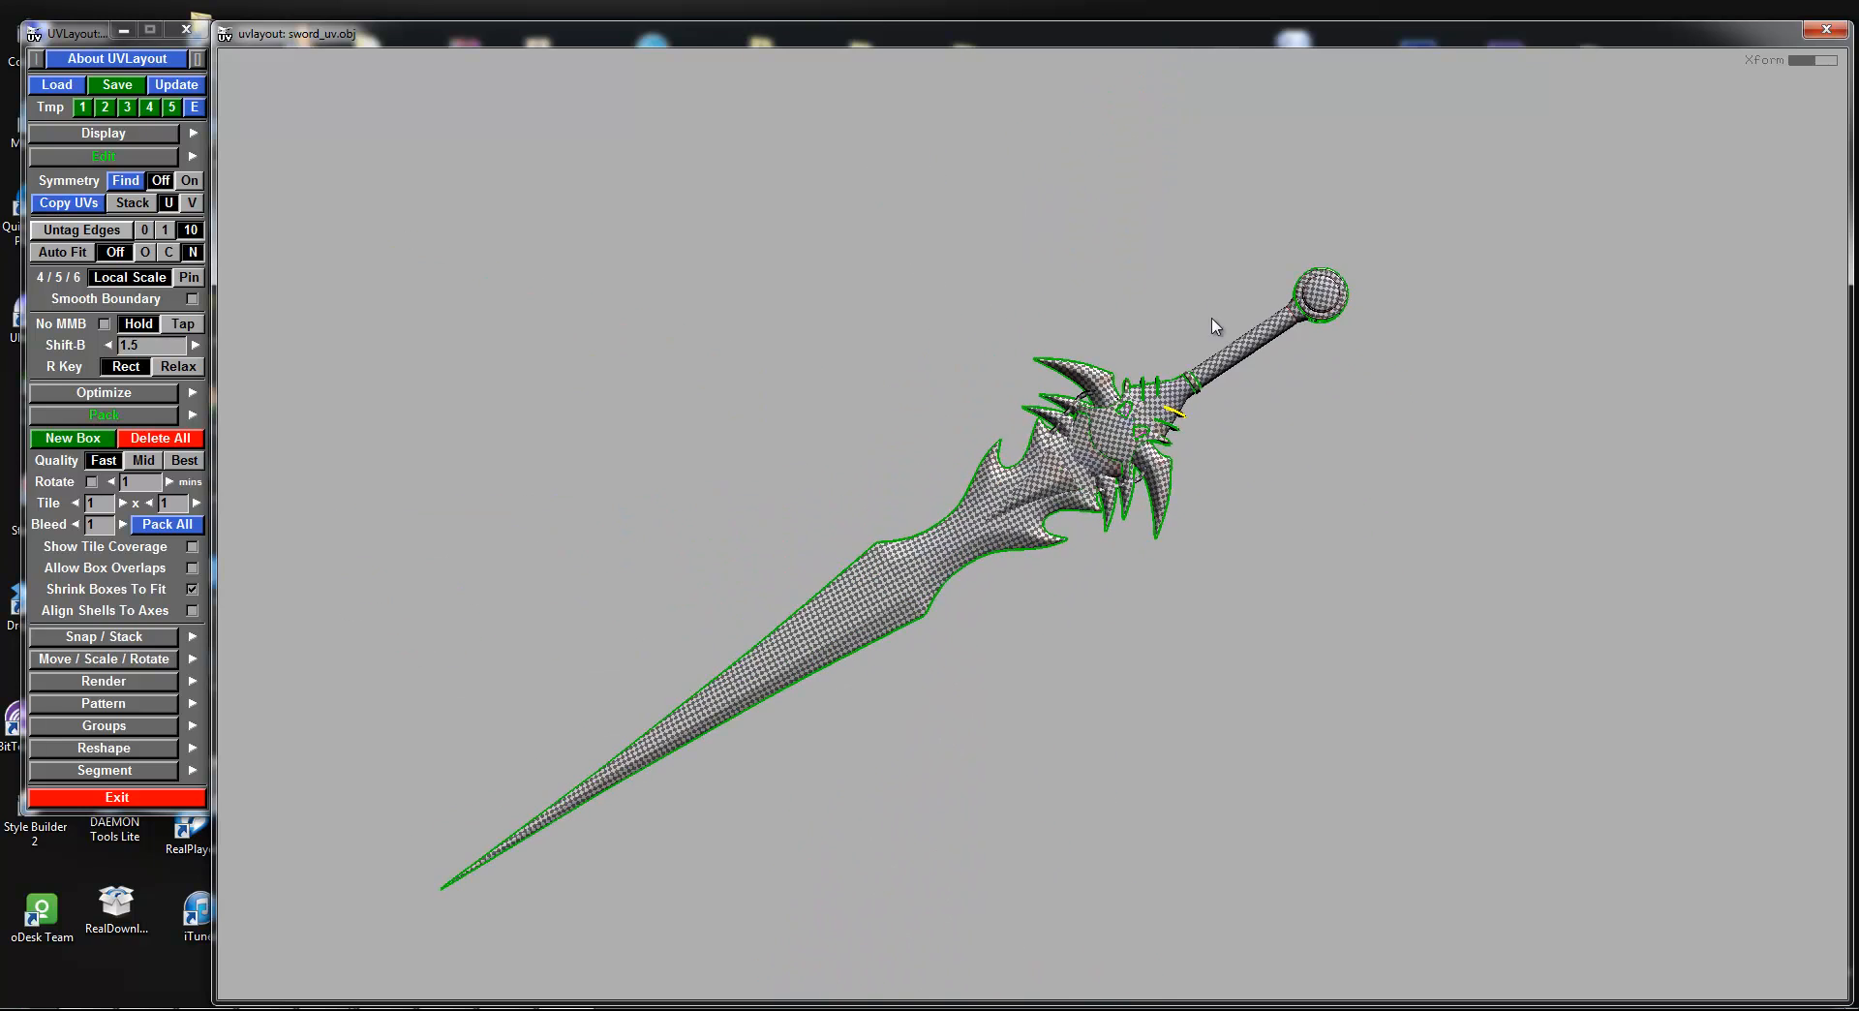
{"action": "left_click_drag", "start_coordinate": [1220, 468], "coordinate": [1273, 405]}
{"action": "middle_click_drag", "start_coordinate": [1273, 405], "coordinate": [1284, 418]}
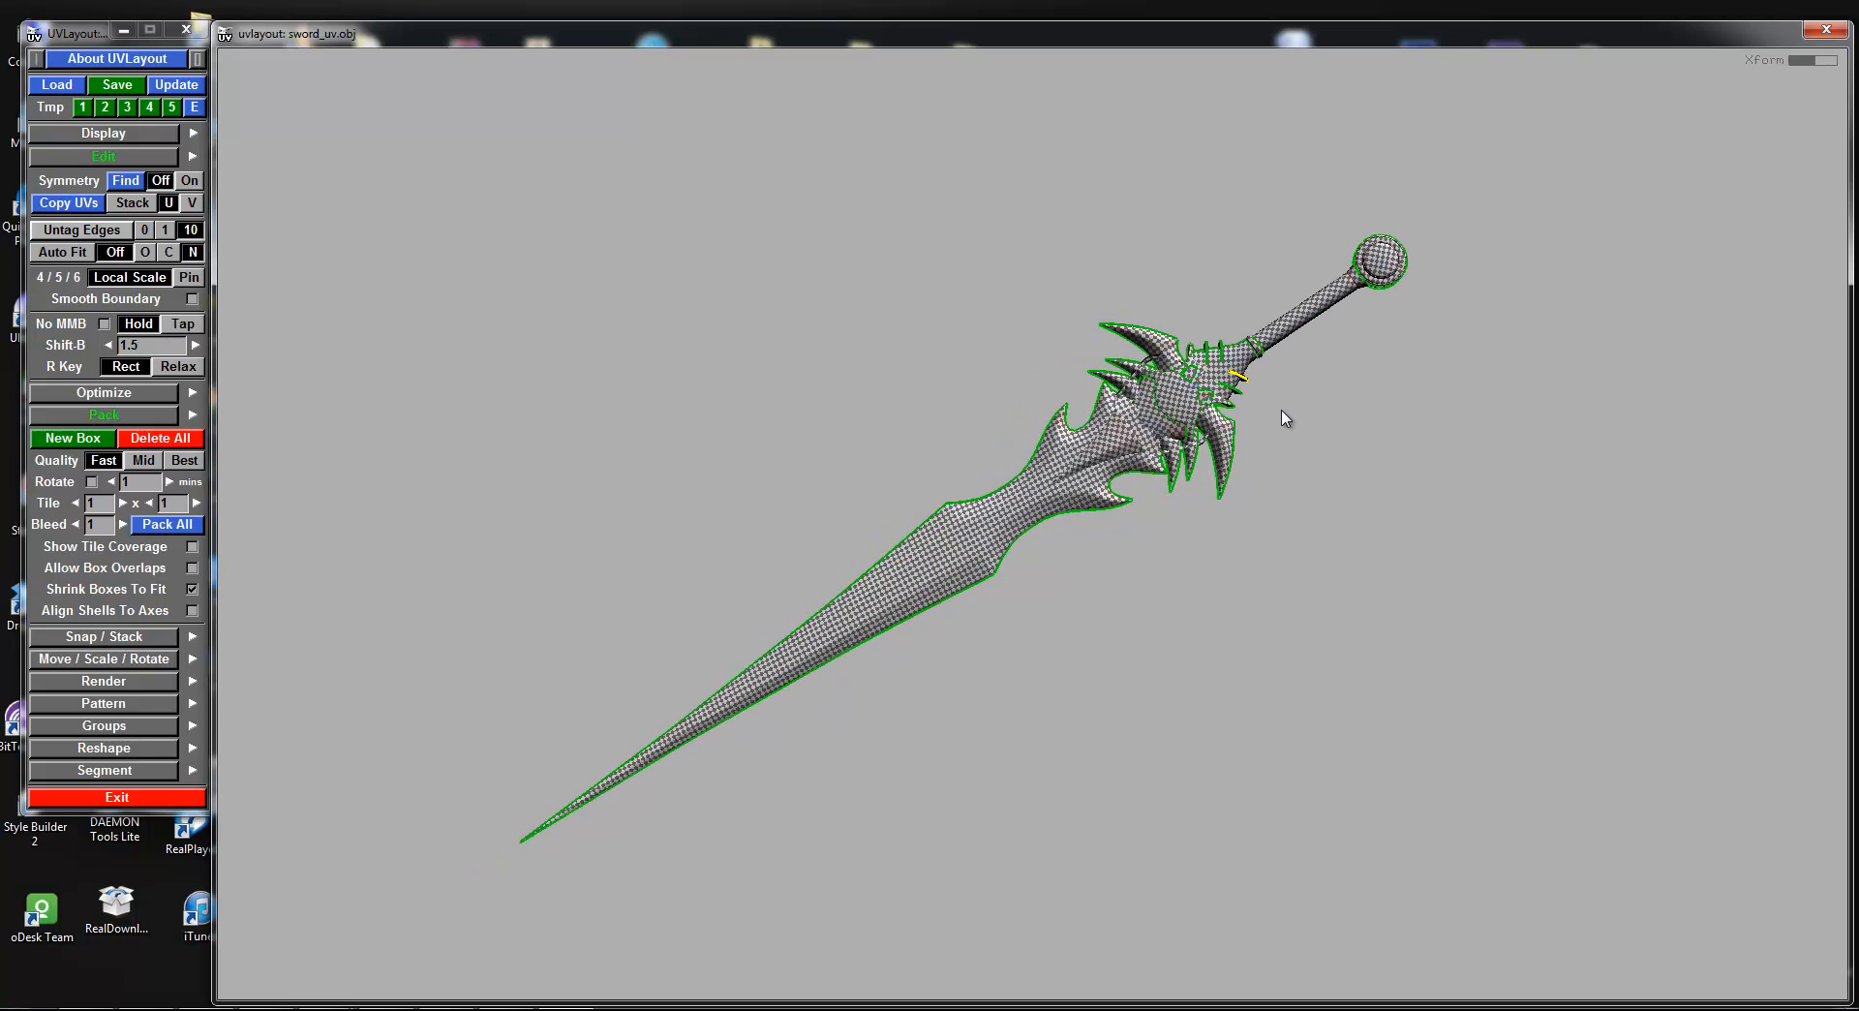